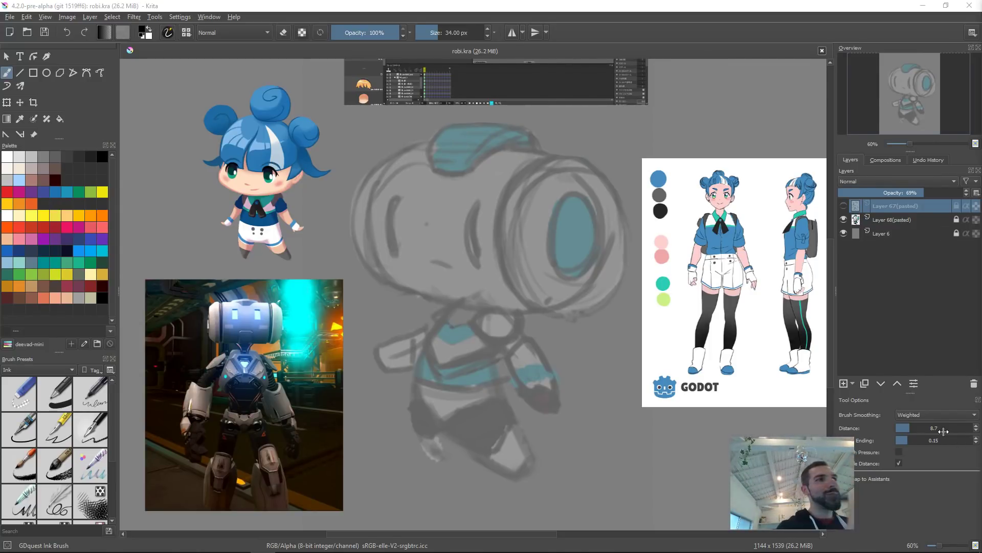
# Step: Select the rough pasted sketch layer and zoom in to examine the chibi character reference
pyautogui.moveTo(576, 326)
pyautogui.mouseDown()
pyautogui.moveTo(596, 362)
pyautogui.moveTo(559, 320)
pyautogui.mouseUp()
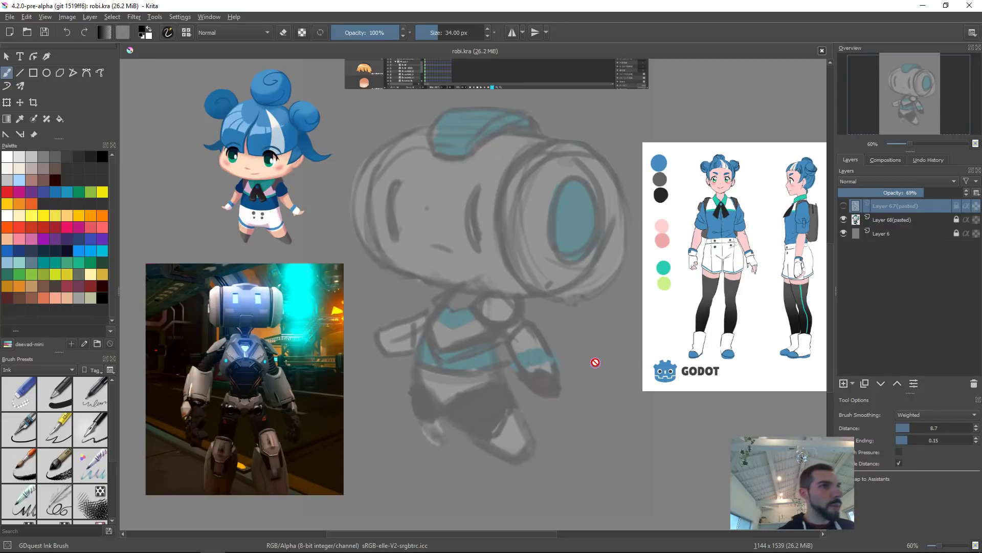
pyautogui.click(881, 220)
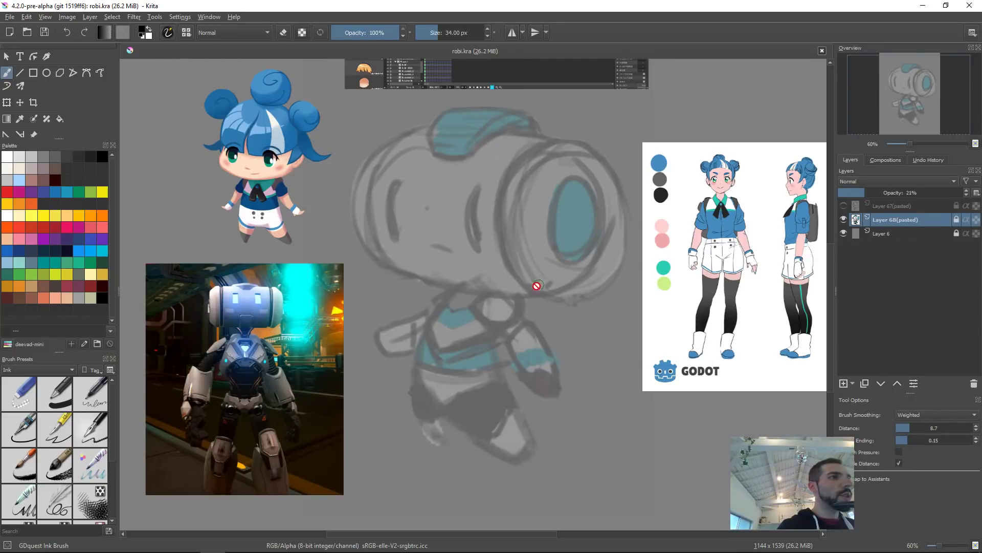
pyautogui.scroll(6, 501, 299)
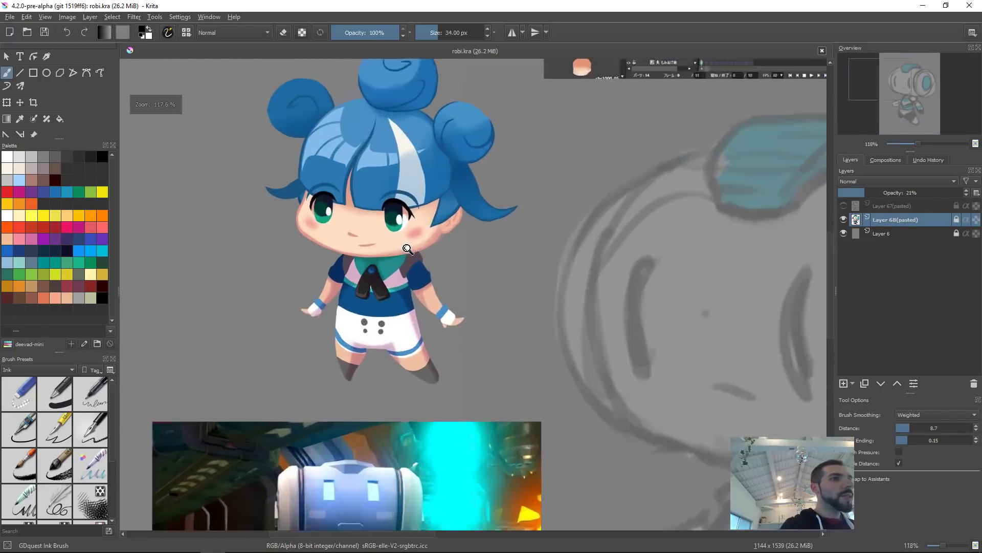
pyautogui.moveTo(501, 300); pyautogui.dragTo(528, 340)
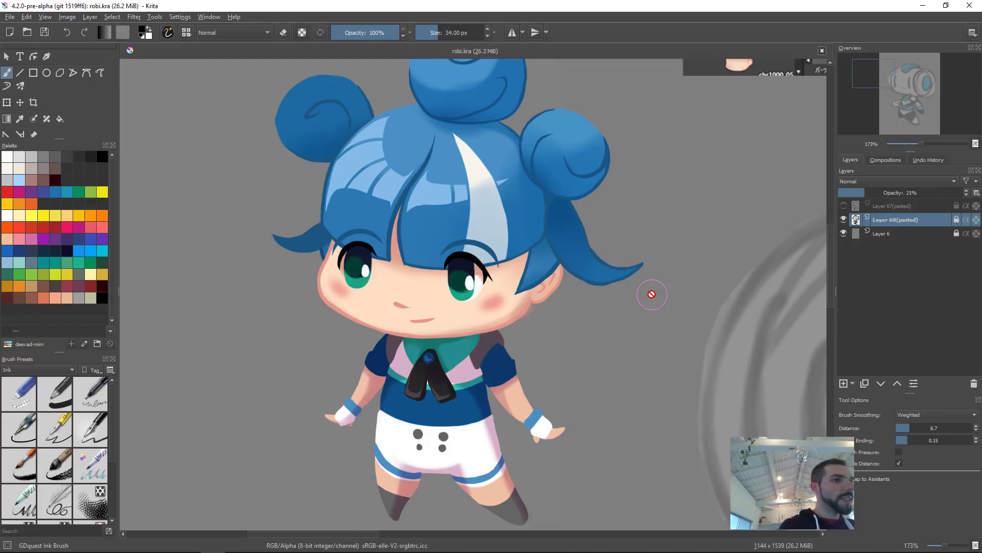
pyautogui.press('2')
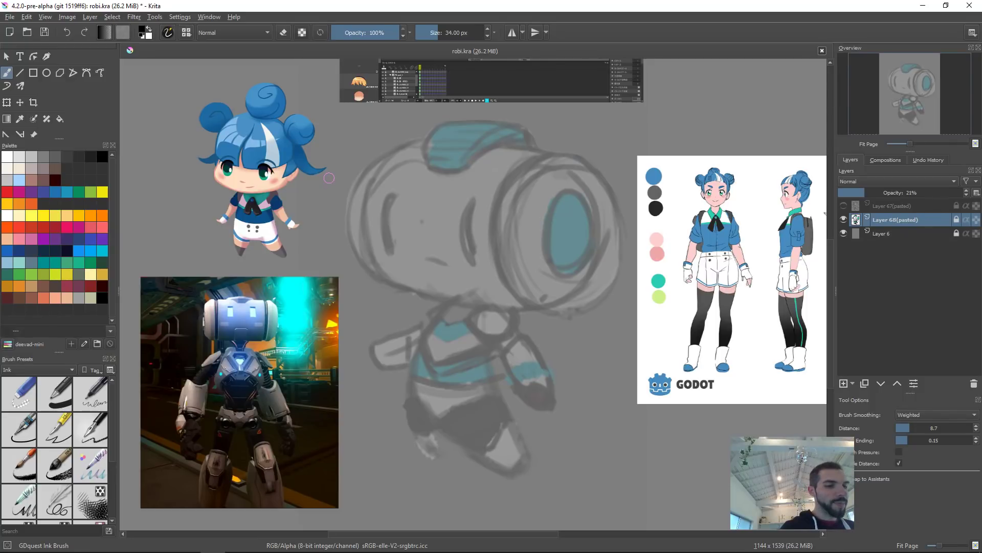
# Step: Set the brush smoothing distance to about 18 while testing on a temporary new layer, and delete that layer
pyautogui.press('Insert')
pyautogui.moveTo(466, 257)
pyautogui.mouseDown()
pyautogui.moveTo(507, 362)
pyautogui.moveTo(611, 337)
pyautogui.mouseUp()
pyautogui.hotkey('ctrl', 'z')
pyautogui.click(913, 428)
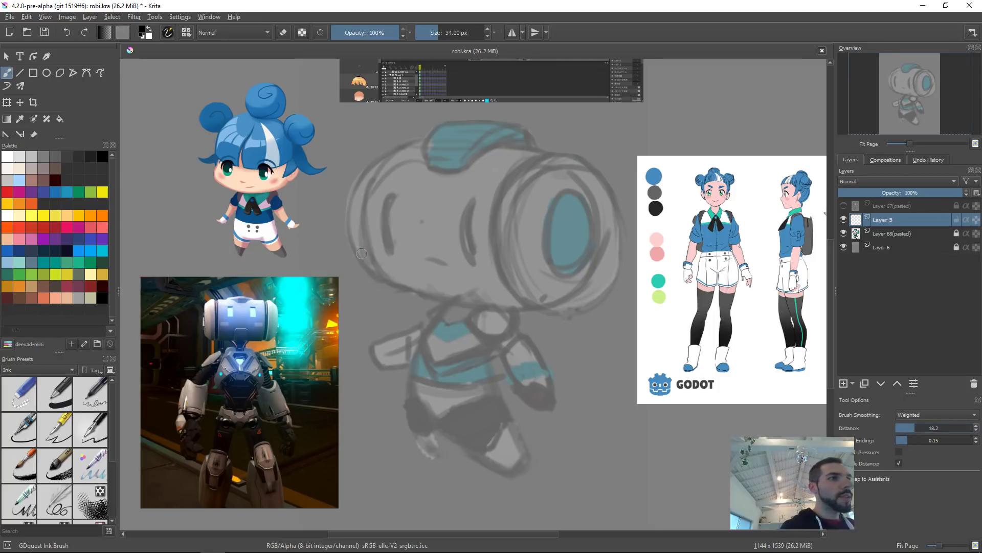
pyautogui.hotkey('shift', 'Delete')
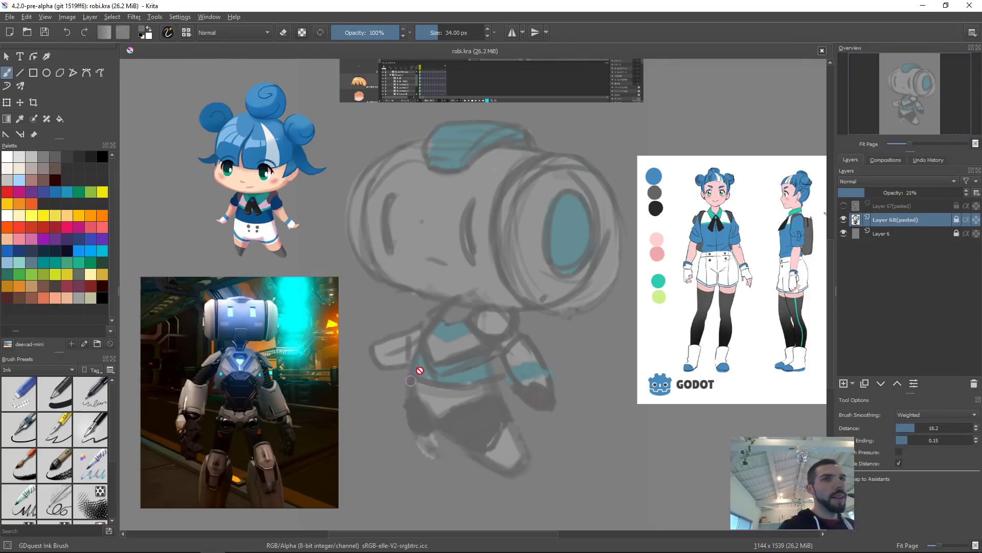
# Step: Toggle the visibility of the two pasted sketch layers to compare the clean and rough robot sketches
pyautogui.click(843, 205)
pyautogui.click(843, 219)
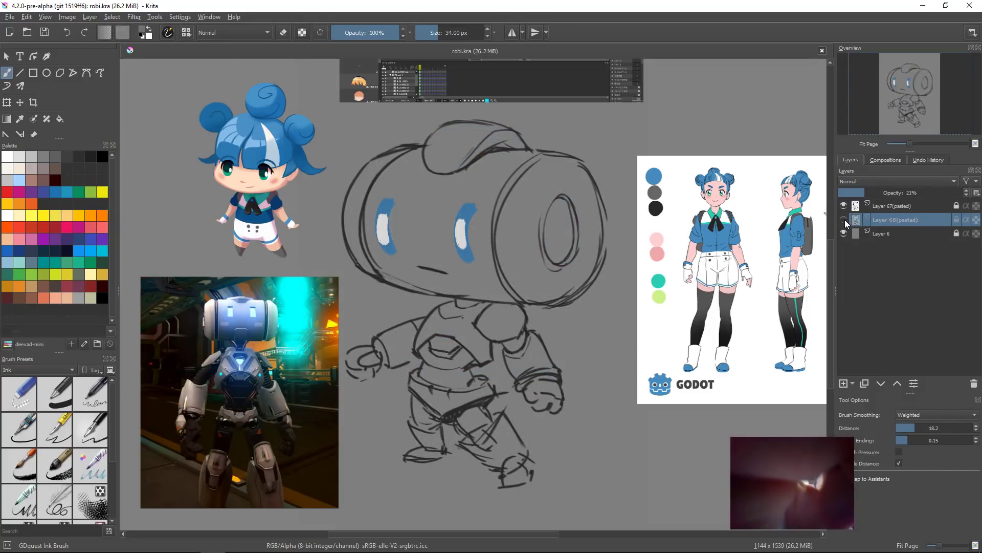
pyautogui.click(844, 220)
pyautogui.click(845, 206)
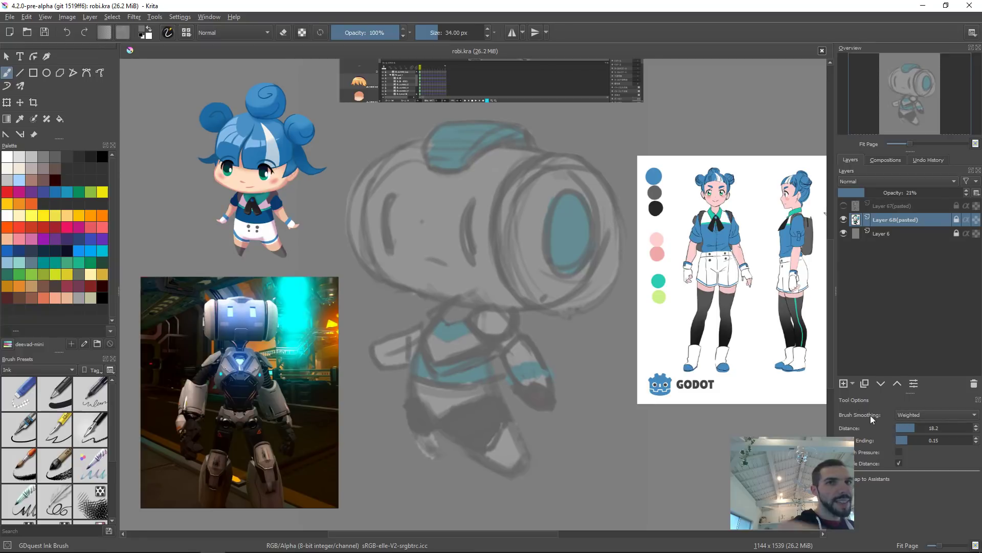
# Step: Add a new layer above the rough sketch and set brush smoothing to Stabilizer with distance about 53
pyautogui.press('Insert')
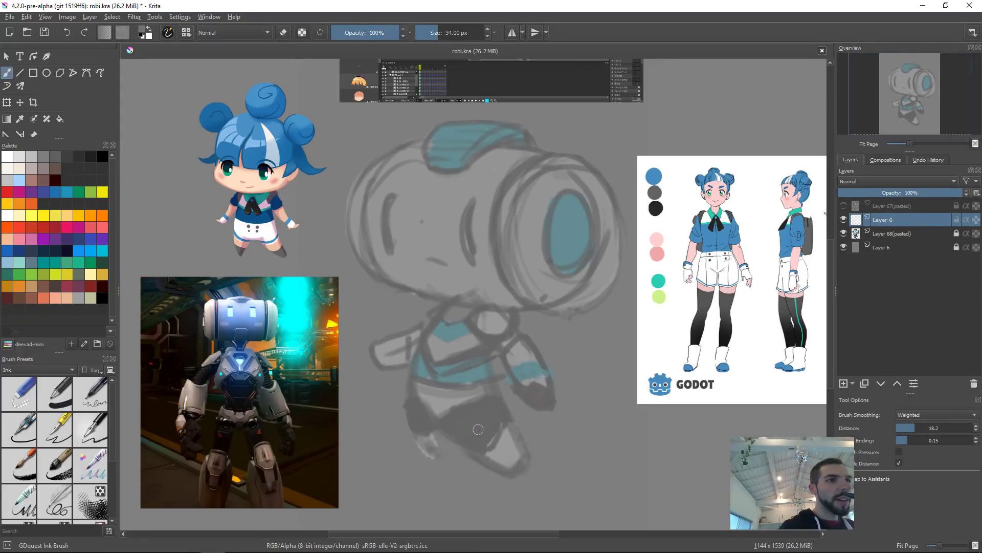
pyautogui.scroll(3, 402, 187)
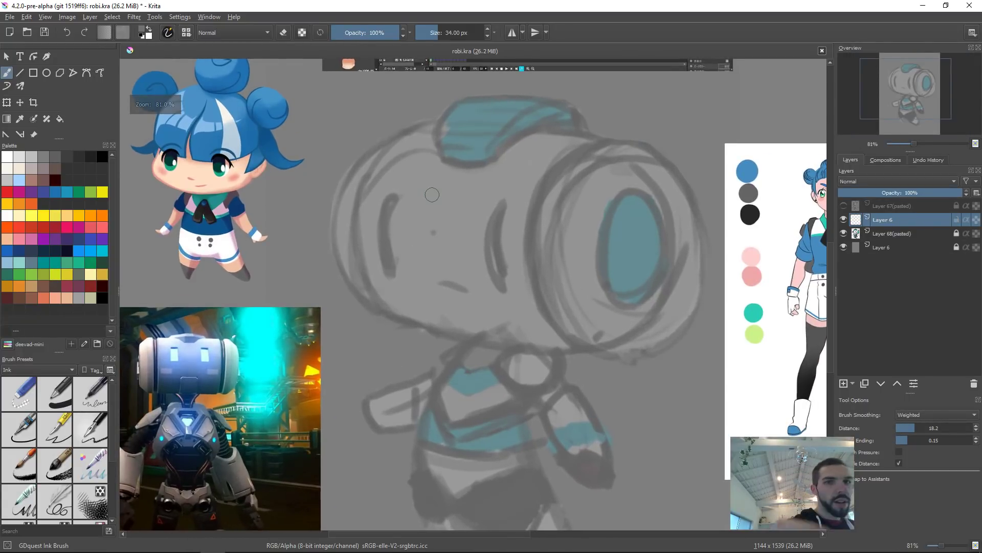
pyautogui.click(923, 428)
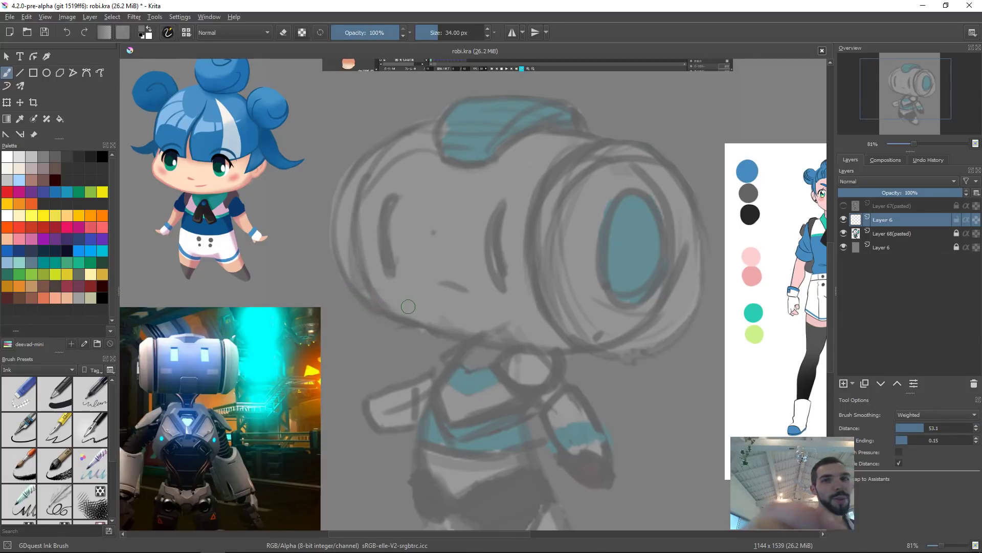
pyautogui.click(922, 424)
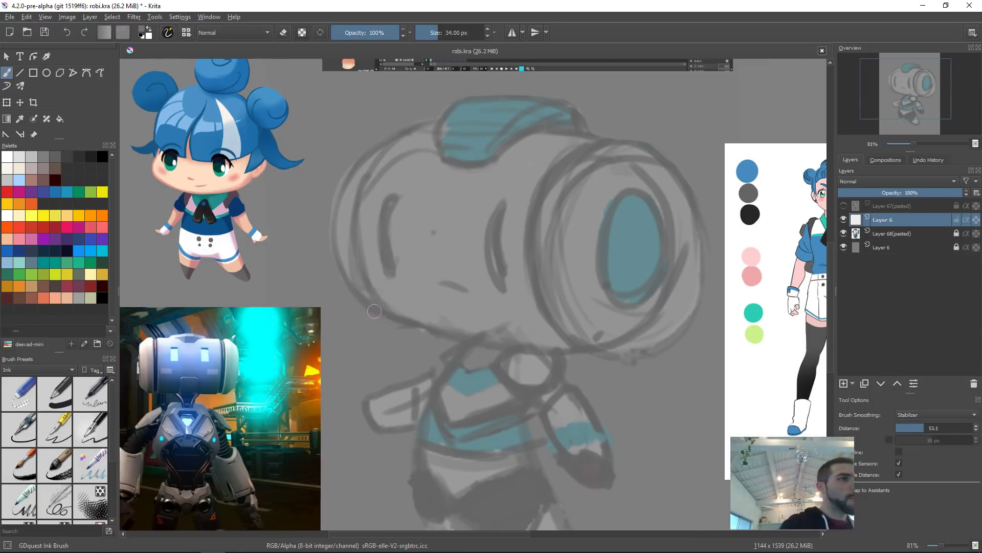
pyautogui.moveTo(382, 312)
pyautogui.mouseDown()
pyautogui.moveTo(346, 214)
pyautogui.moveTo(455, 153)
pyautogui.mouseUp()
pyautogui.hotkey('ctrl', 'z')
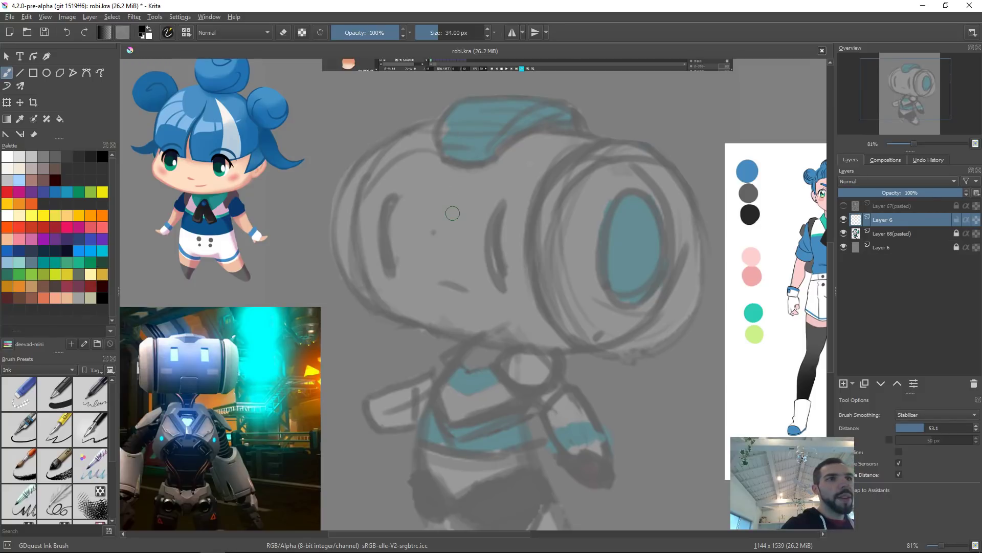
pyautogui.moveTo(379, 313)
pyautogui.mouseDown()
pyautogui.moveTo(335, 210)
pyautogui.moveTo(358, 167)
pyautogui.mouseUp()
pyautogui.hotkey('ctrl', 'z')
pyautogui.moveTo(379, 311)
pyautogui.mouseDown()
pyautogui.moveTo(367, 304)
pyautogui.moveTo(452, 107)
pyautogui.mouseUp()
pyautogui.hotkey('ctrl', 'z')
# Step: Draw two ellipse outlines with the Ellipse tool, about 400 × 490 px and 380 × 520 px, at each end of the robot head
pyautogui.press('e')
pyautogui.moveTo(372, 156)
pyautogui.mouseDown()
pyautogui.moveTo(520, 307)
pyautogui.moveTo(527, 335)
pyautogui.moveTo(543, 333)
pyautogui.moveTo(504, 314)
pyautogui.moveTo(506, 327)
pyautogui.mouseUp()
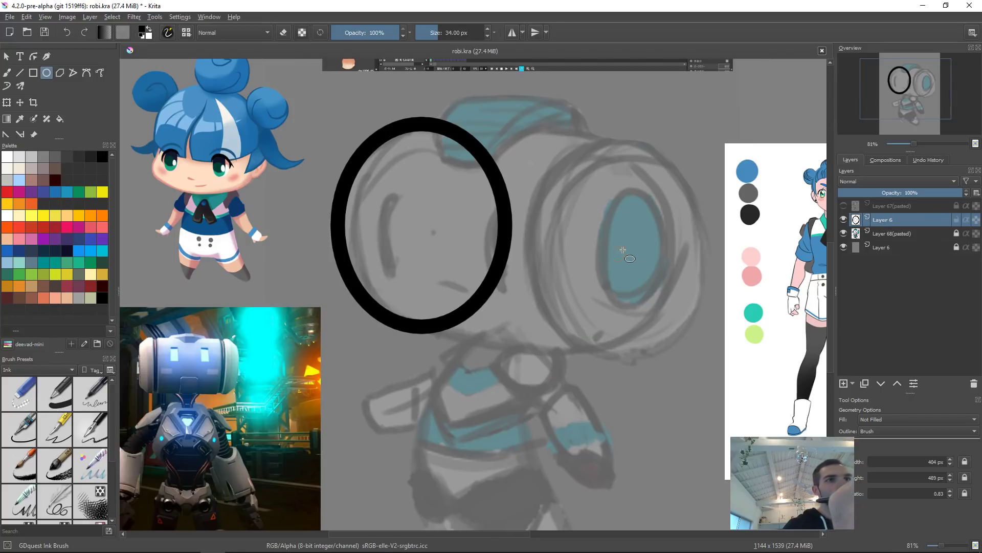
pyautogui.moveTo(552, 141); pyautogui.dragTo(685, 352)
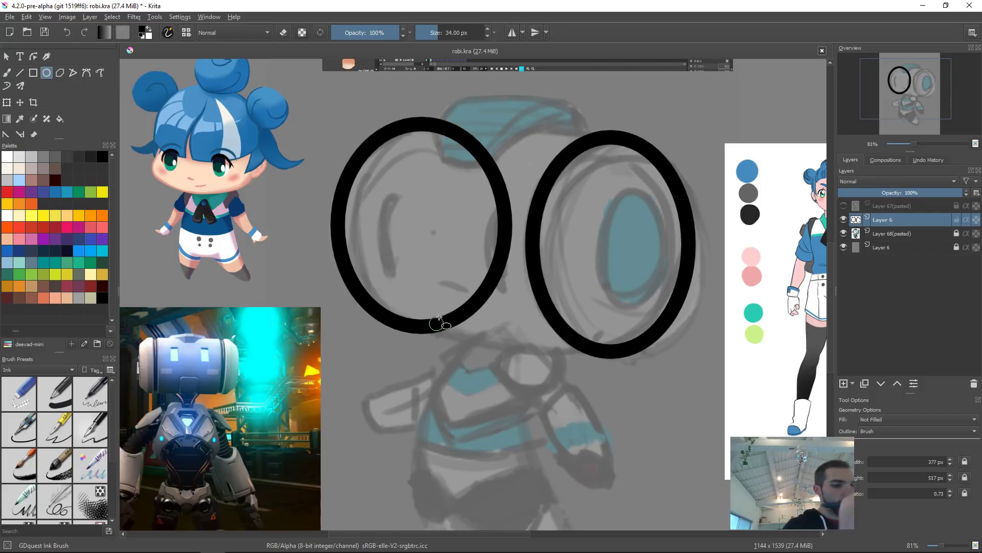
# Step: Switch the brush to eraser mode and erase the inner halves of both ellipses, leaving two facing arcs
pyautogui.press('Insert')
pyautogui.press('b')
pyautogui.press('e')
pyautogui.moveTo(419, 280); pyautogui.dragTo(460, 284)
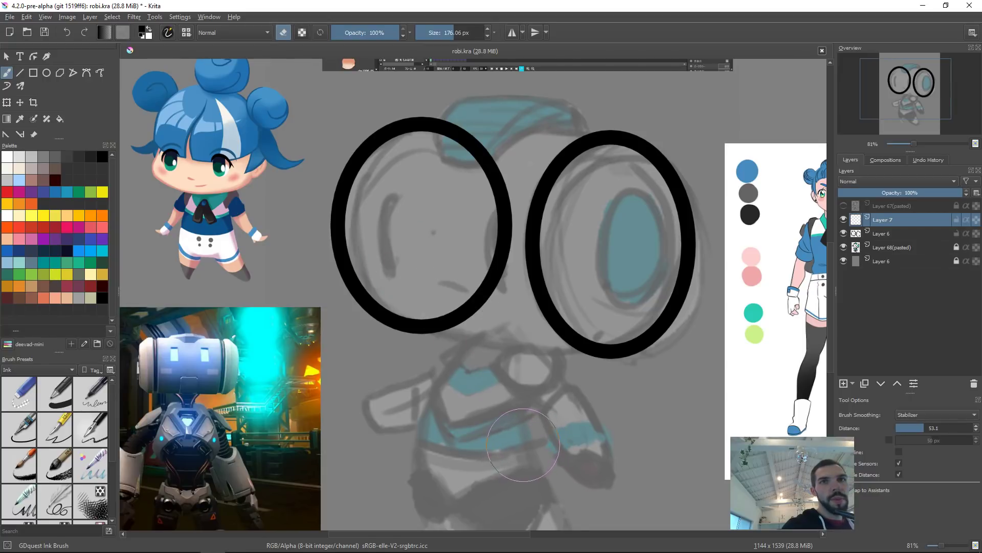
pyautogui.press('ctrl')
pyautogui.hotkey('ctrl', 'e')
pyautogui.moveTo(435, 353)
pyautogui.mouseDown()
pyautogui.moveTo(471, 323)
pyautogui.moveTo(476, 262)
pyautogui.moveTo(504, 199)
pyautogui.moveTo(419, 159)
pyautogui.moveTo(445, 148)
pyautogui.mouseUp()
pyautogui.moveTo(552, 284)
pyautogui.mouseDown()
pyautogui.moveTo(565, 169)
pyautogui.moveTo(542, 318)
pyautogui.moveTo(563, 307)
pyautogui.moveTo(589, 353)
pyautogui.mouseUp()
pyautogui.hotkey('ctrl', 'z')
pyautogui.hotkey('ctrl', 'z')
pyautogui.hotkey('ctrl', 'z')
pyautogui.hotkey('ctrl', 'z')
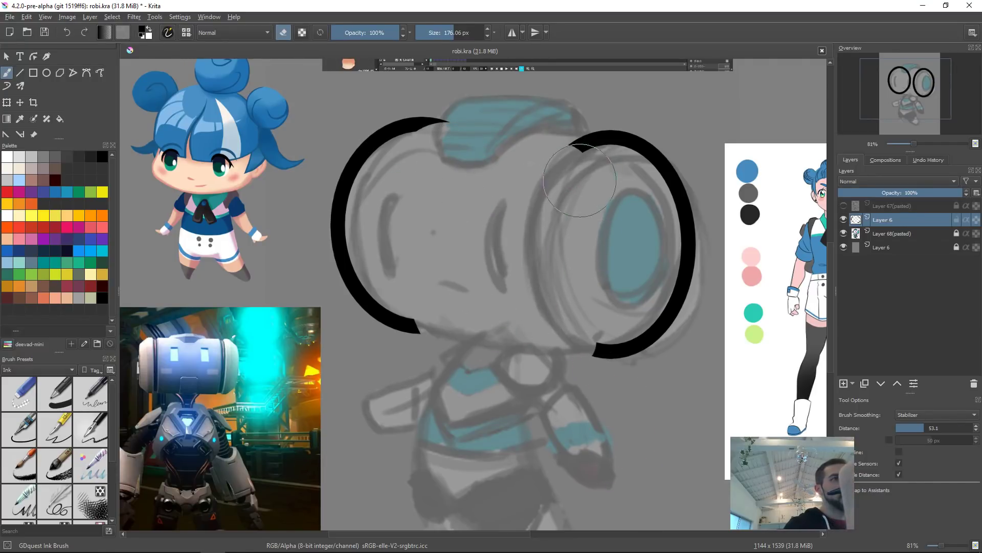
# Step: Copy a selection of the right ellipse onto a new pasted layer, hide that layer, and deselect
pyautogui.moveTo(604, 96)
pyautogui.mouseDown()
pyautogui.moveTo(512, 400)
pyautogui.moveTo(711, 110)
pyautogui.mouseUp()
pyautogui.hotkey('ctrl', 'c')
pyautogui.hotkey('ctrl', 'v')
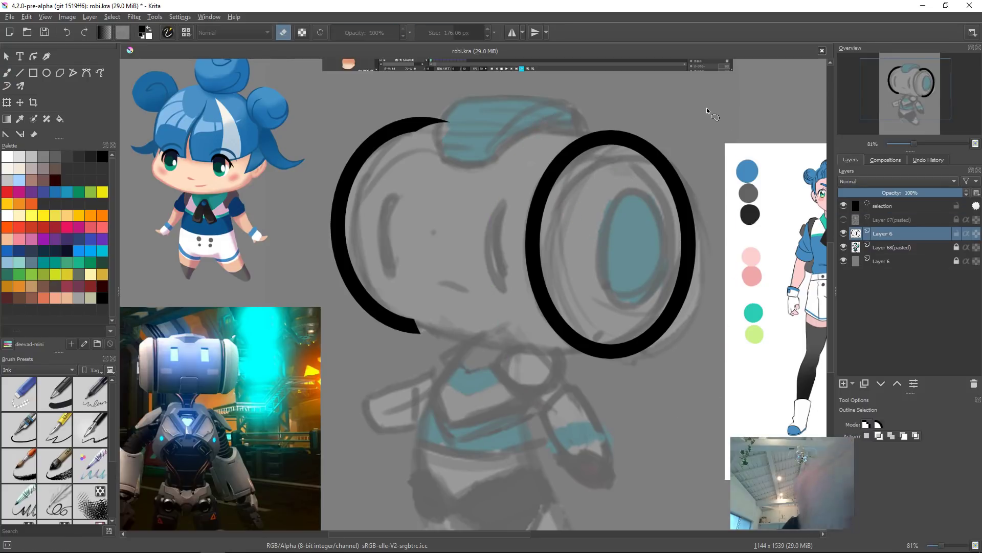
pyautogui.click(843, 233)
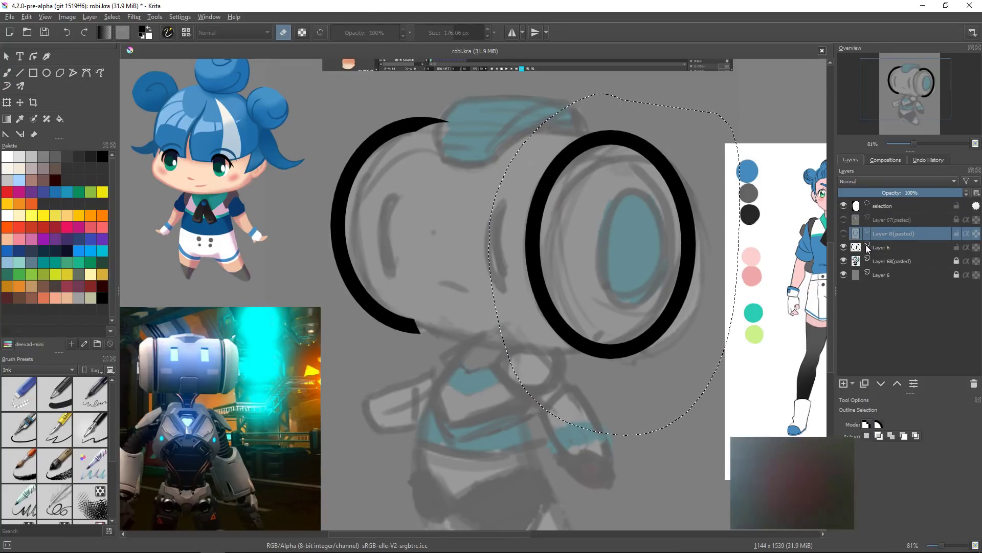
pyautogui.click(849, 248)
pyautogui.hotkey('ctrl', 'shift', 'a')
pyautogui.press('b')
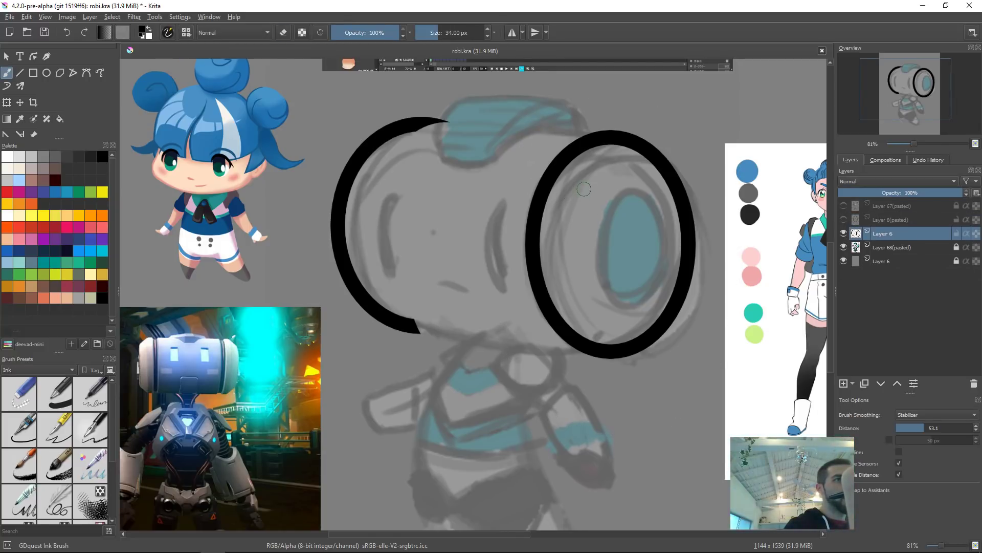
# Step: Erase the inner half of the right ellipse
pyautogui.moveTo(570, 151)
pyautogui.mouseDown()
pyautogui.moveTo(536, 158)
pyautogui.moveTo(532, 256)
pyautogui.moveTo(537, 302)
pyautogui.moveTo(578, 353)
pyautogui.mouseUp()
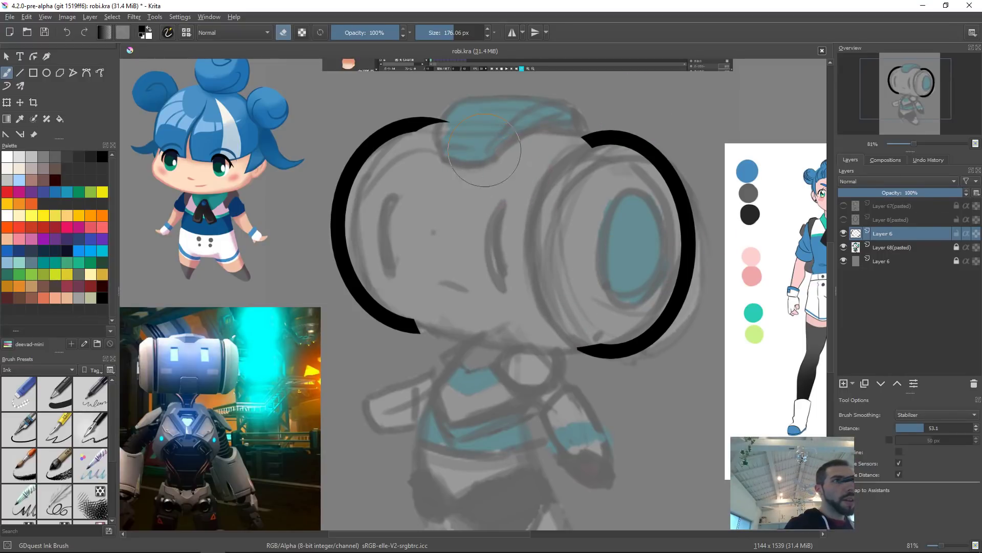
# Step: Connect the two arcs with straight top and bottom lines to form a capsule-shaped head outline
pyautogui.press('e')
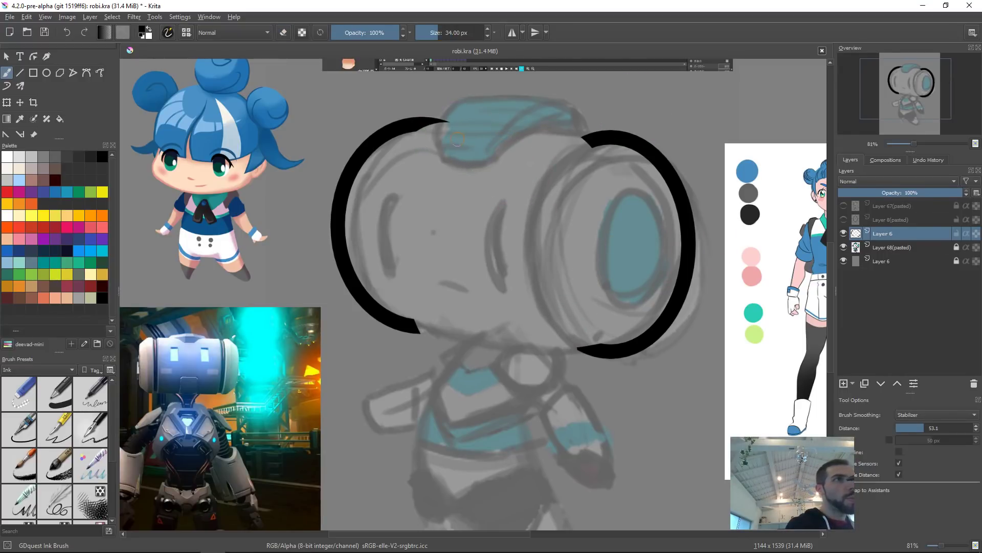
pyautogui.press('v')
pyautogui.moveTo(418, 123)
pyautogui.mouseDown()
pyautogui.moveTo(614, 141)
pyautogui.moveTo(594, 137)
pyautogui.mouseUp()
pyautogui.press('b')
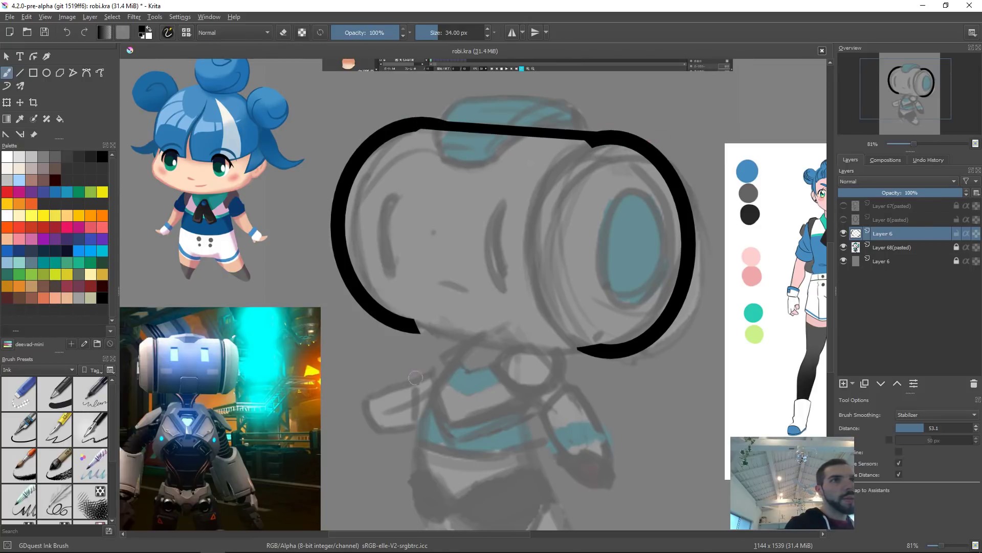
pyautogui.moveTo(419, 118); pyautogui.dragTo(618, 136)
pyautogui.press('v')
pyautogui.moveTo(411, 324); pyautogui.dragTo(608, 352)
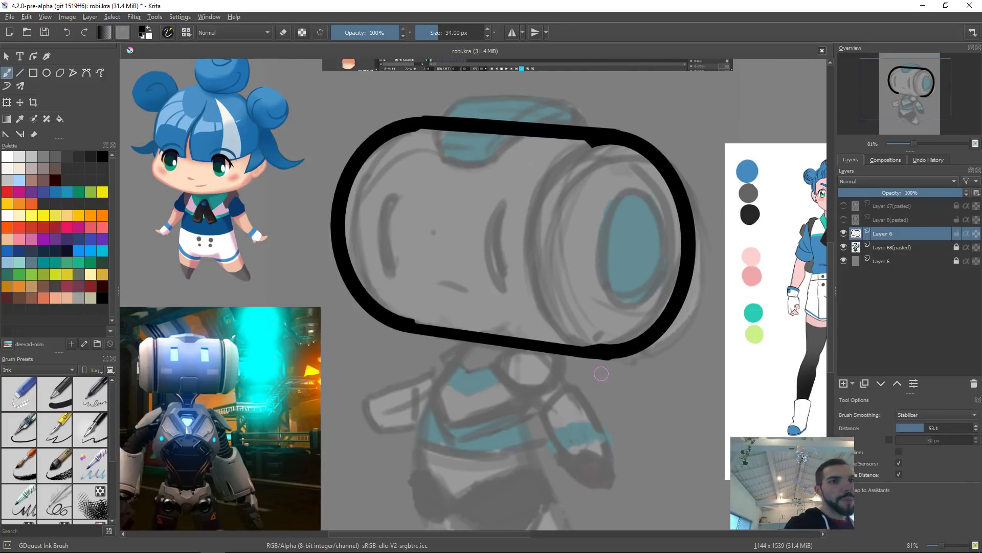
# Step: Switch to the eraser and set its size to about 54 px
pyautogui.press('e')
pyautogui.moveTo(655, 375); pyautogui.dragTo(627, 375)
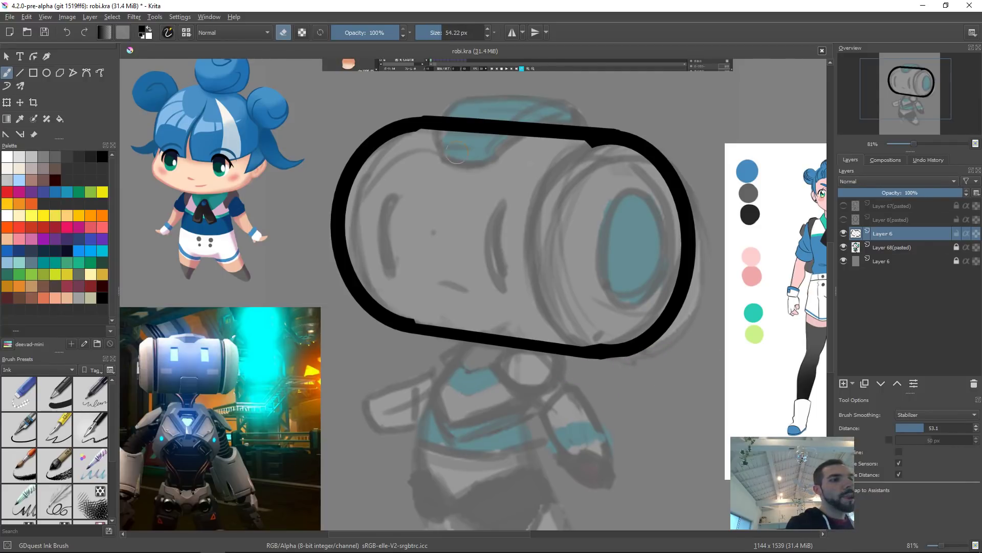
pyautogui.moveTo(660, 256); pyautogui.dragTo(642, 137)
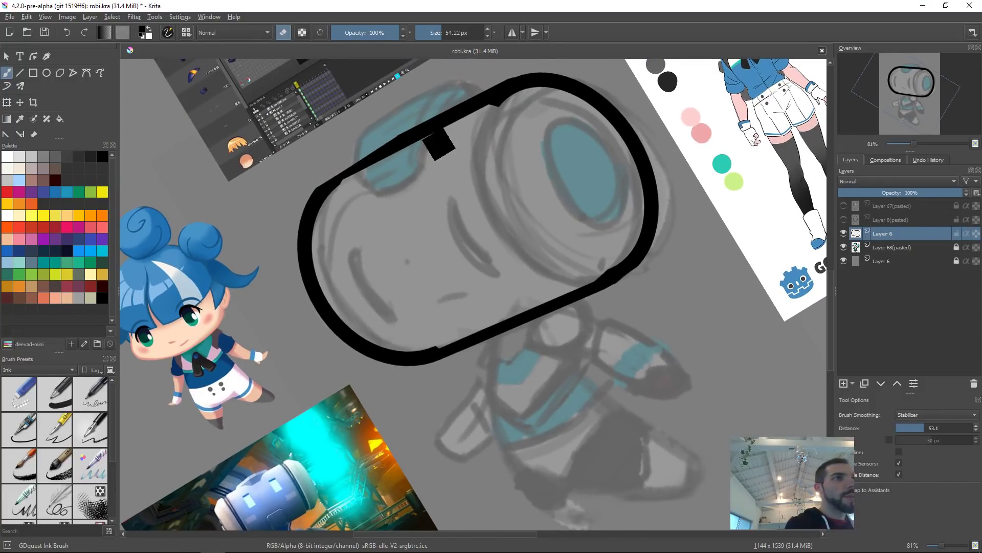
pyautogui.press('2')
pyautogui.press('5')
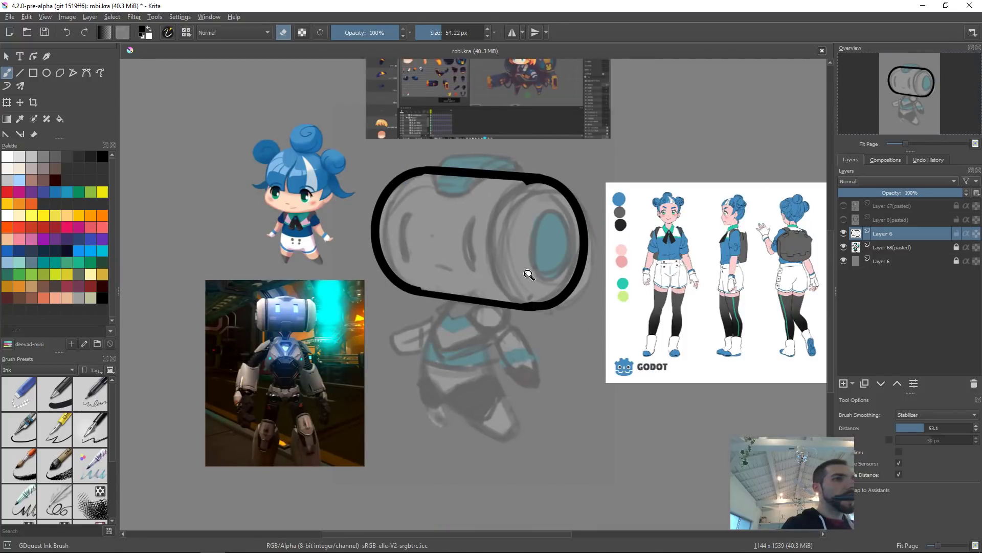
pyautogui.moveTo(523, 268); pyautogui.dragTo(631, 249)
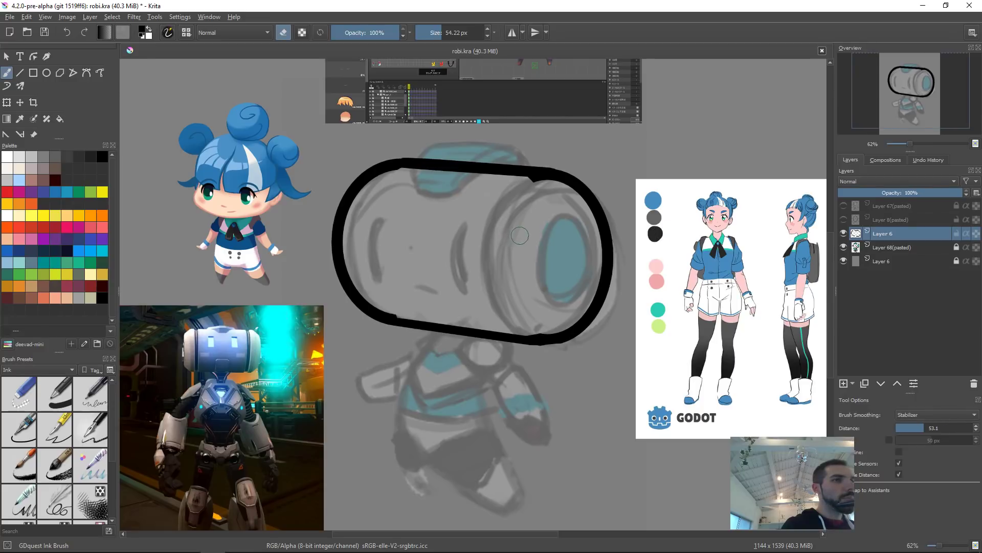
pyautogui.hotkey('ctrl', 't')
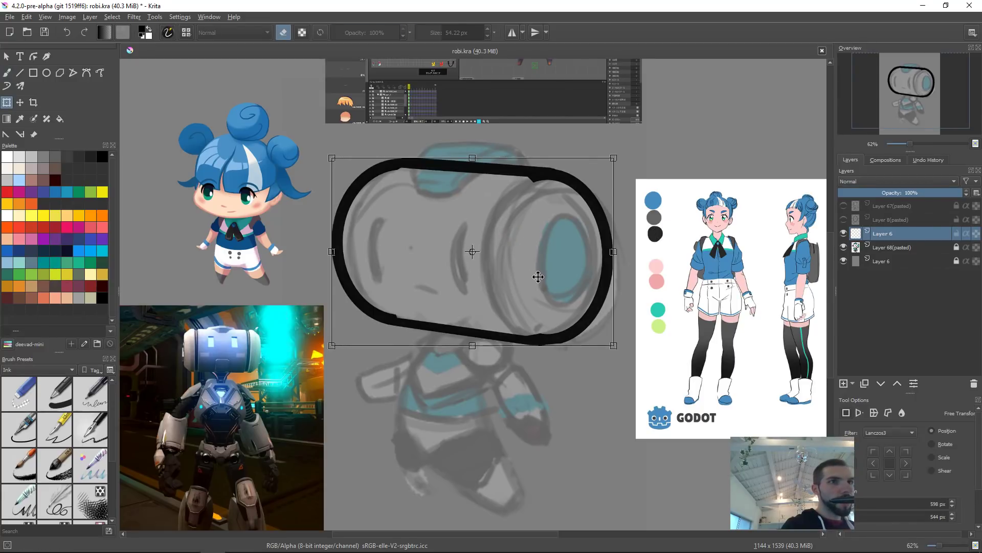
pyautogui.press('Return')
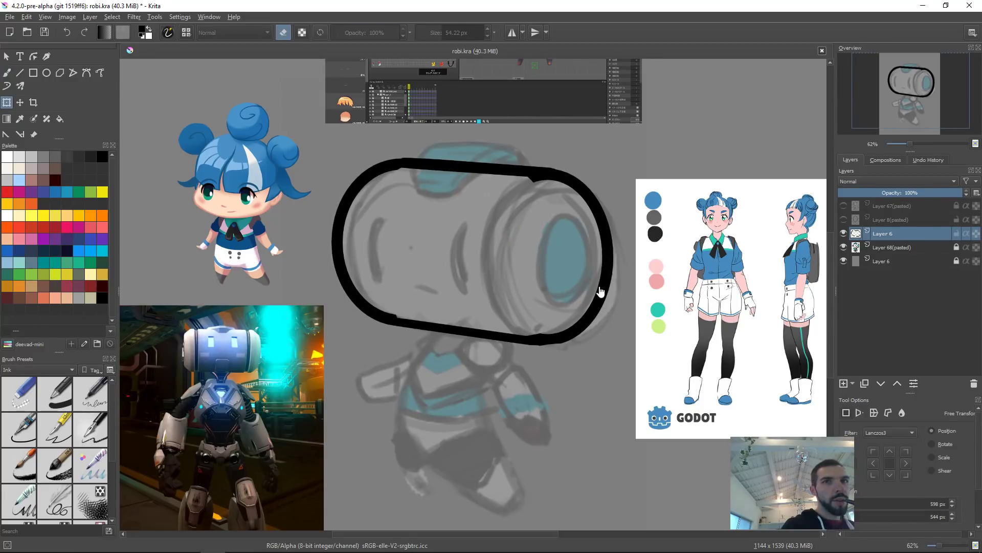
pyautogui.press('Insert')
pyautogui.hotkey('ctrl', 'z')
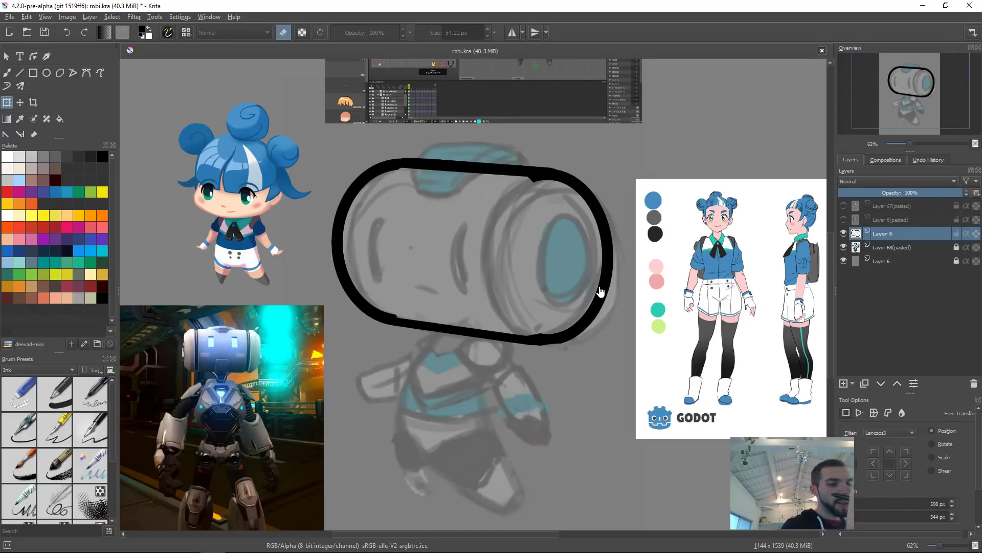
# Step: Reshape the capsule head outline with the Liquify transform, nudging its top and sides, and apply it
pyautogui.click(496, 298)
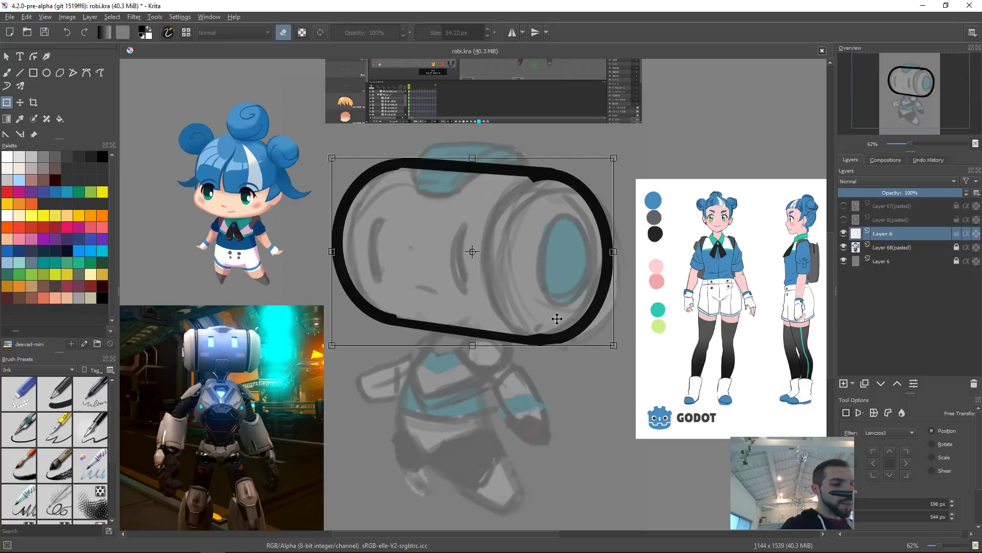
pyautogui.rightClick(512, 225)
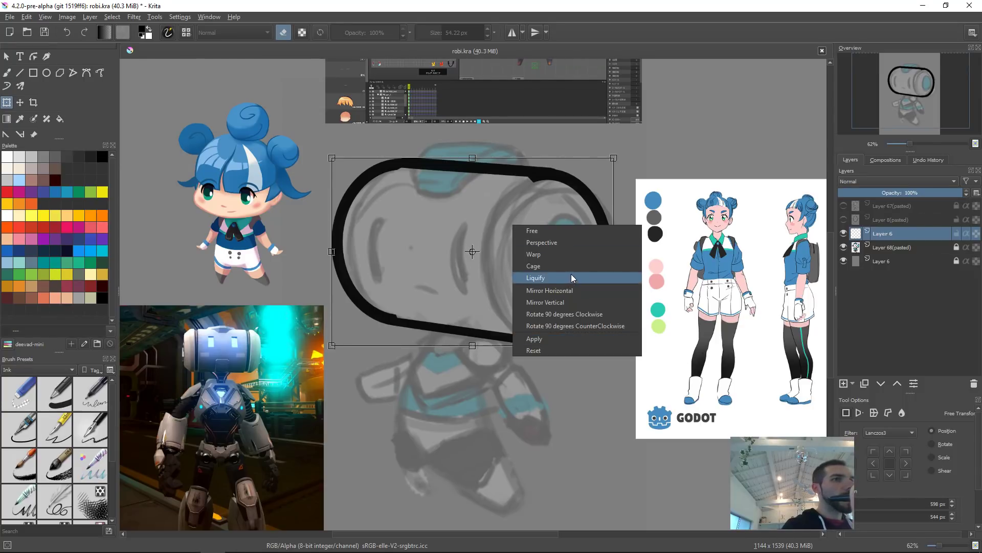
pyautogui.click(570, 275)
pyautogui.moveTo(451, 350); pyautogui.dragTo(549, 350)
pyautogui.moveTo(308, 375); pyautogui.dragTo(315, 371)
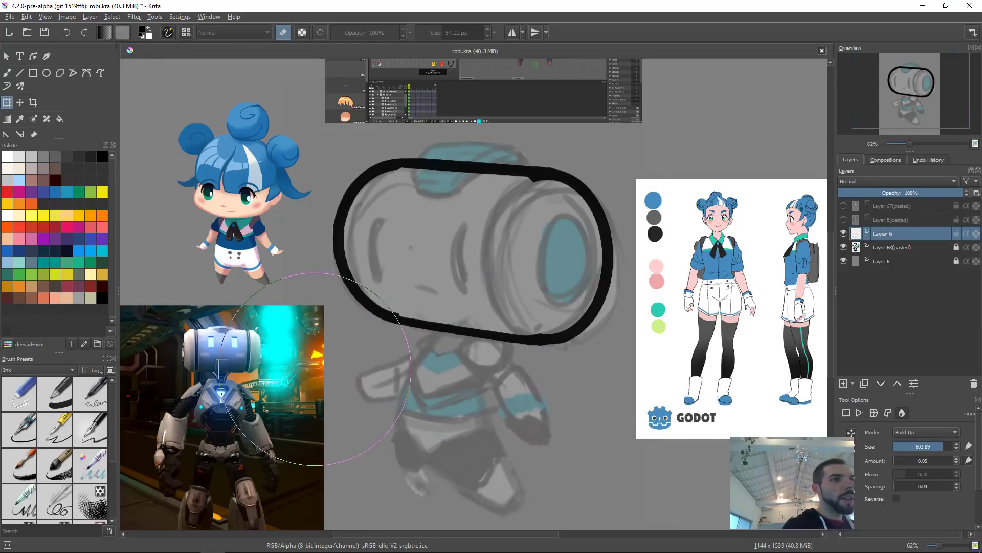
pyautogui.moveTo(620, 405); pyautogui.dragTo(612, 396)
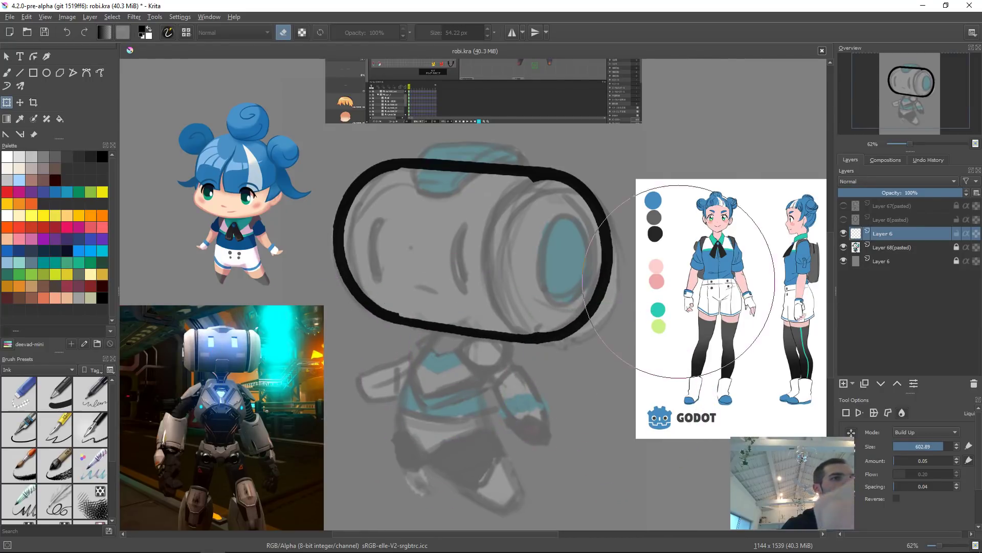
pyautogui.moveTo(667, 269); pyautogui.dragTo(681, 265)
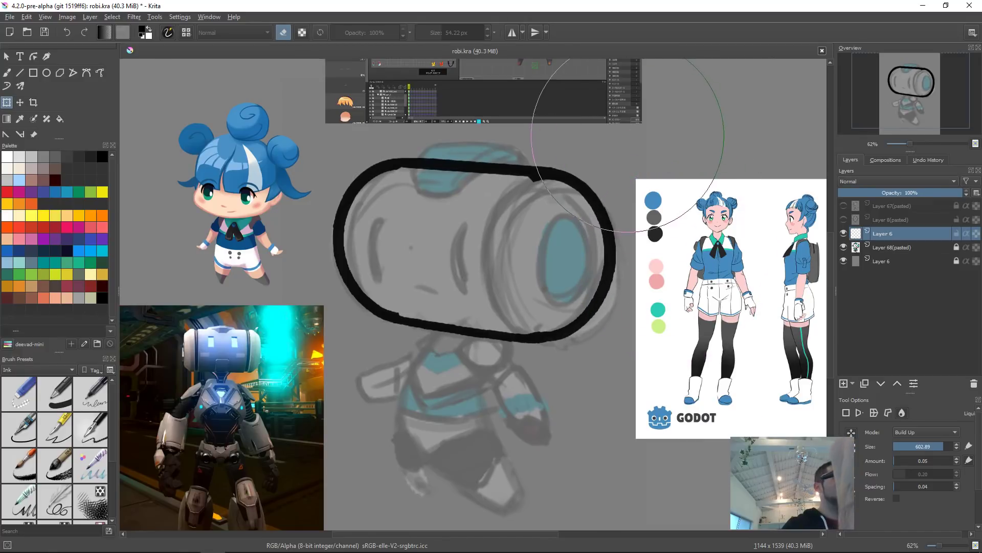
pyautogui.moveTo(468, 162)
pyautogui.mouseDown()
pyautogui.moveTo(432, 153)
pyautogui.moveTo(361, 128)
pyautogui.mouseUp()
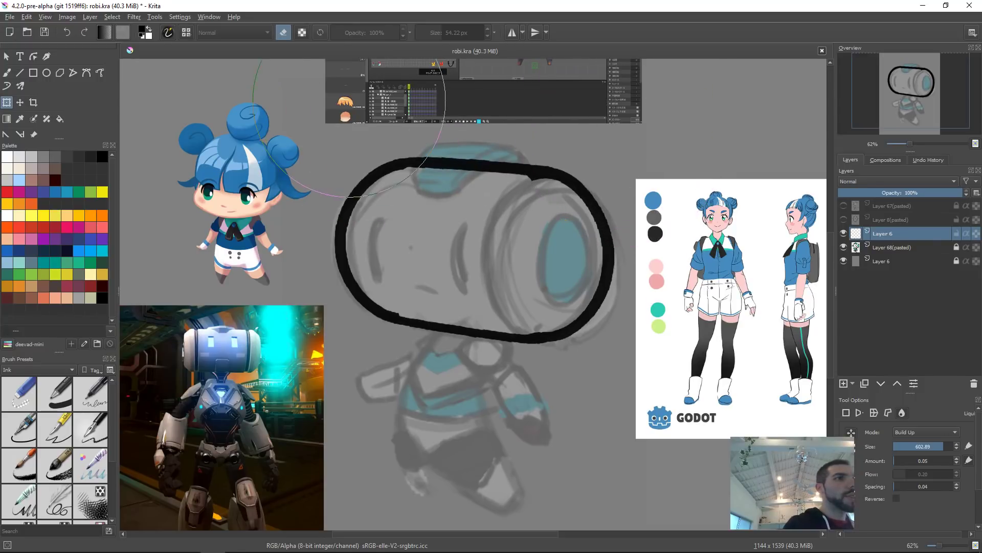
pyautogui.press('Return')
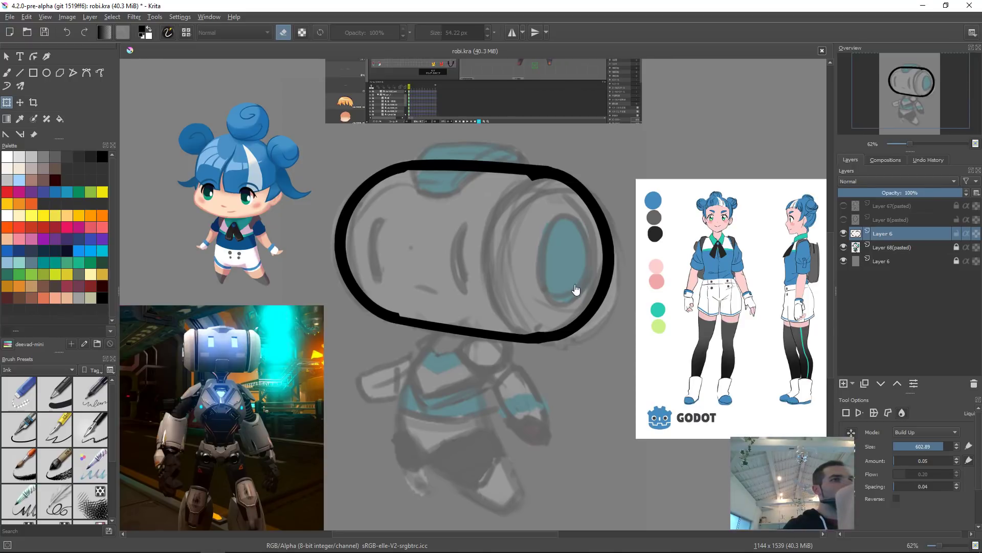
# Step: Fill the inside of the capsule head outline with solid black on its layer
pyautogui.press('Insert')
pyautogui.press('b')
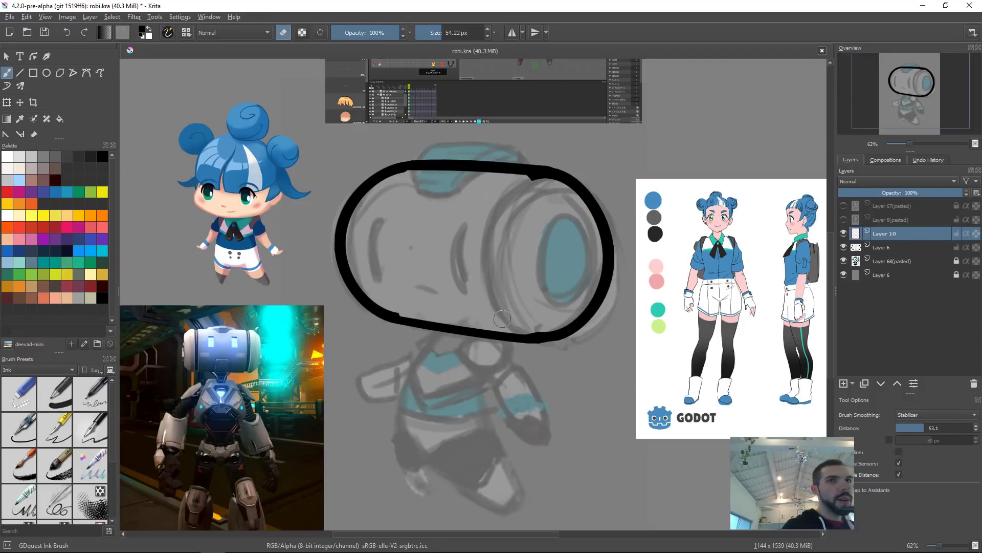
pyautogui.press('f')
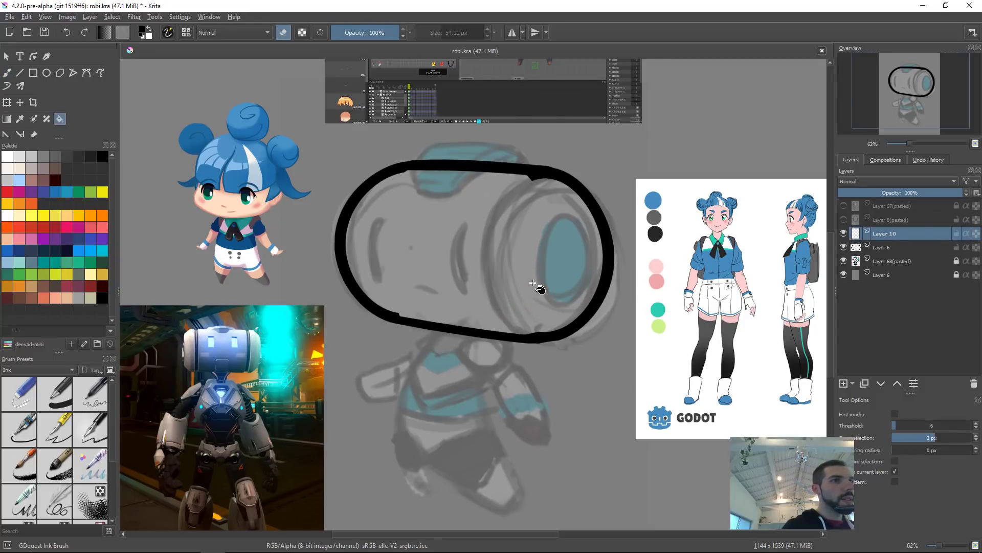
pyautogui.press('e')
pyautogui.click(551, 238)
pyautogui.hotkey('ctrl', 'z')
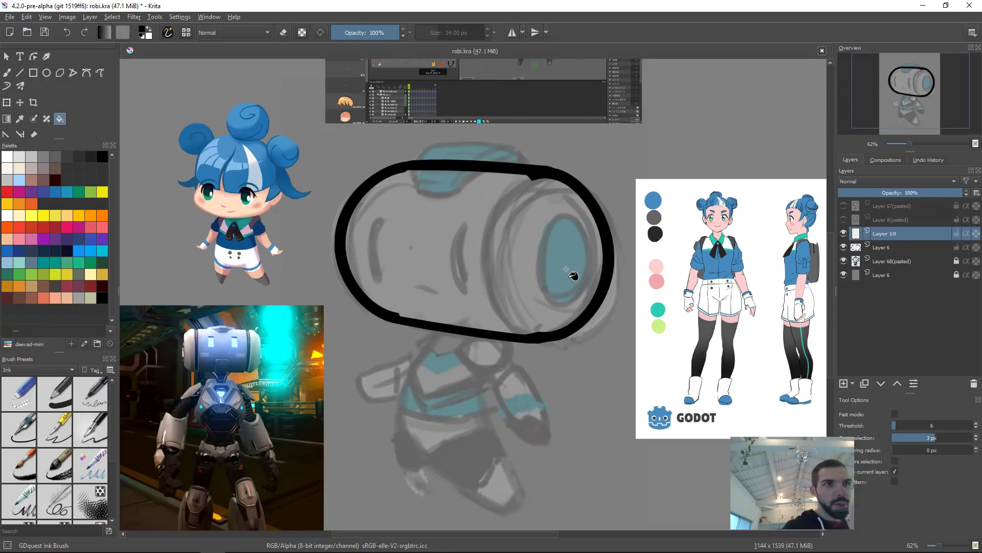
pyautogui.click(564, 269)
pyautogui.hotkey('shift', 'Delete')
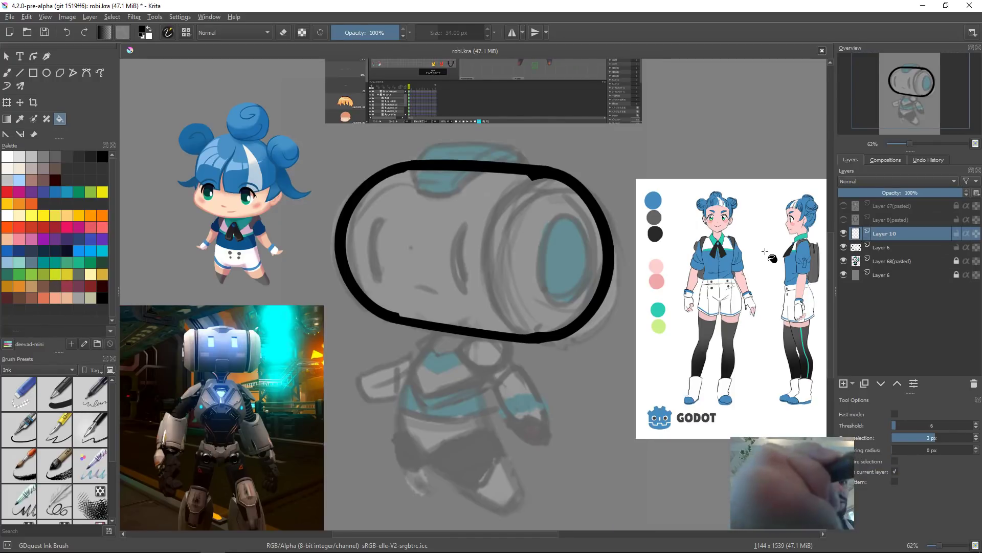
pyautogui.click(585, 279)
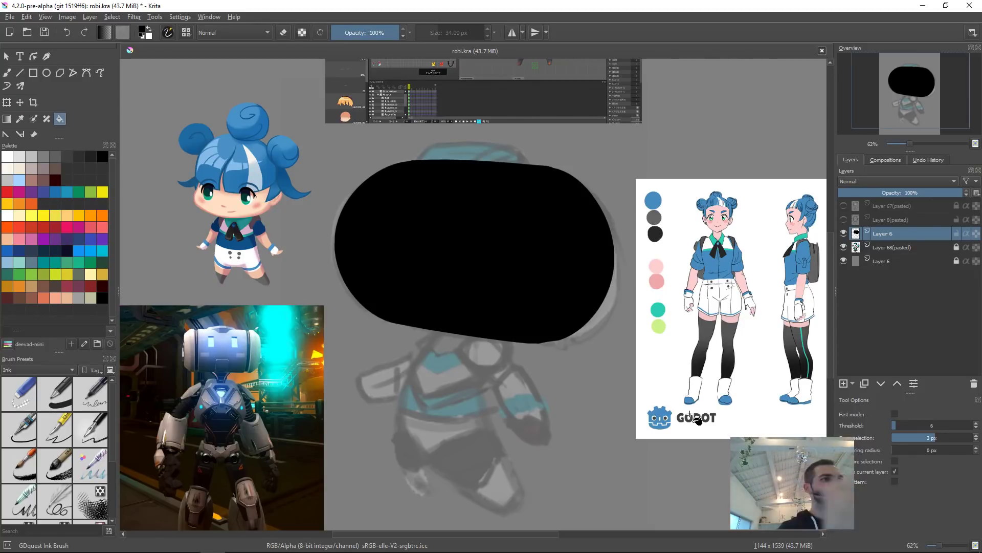
# Step: Hide the head shape layer and raise the rough sketch layer's opacity to 100%
pyautogui.press('b')
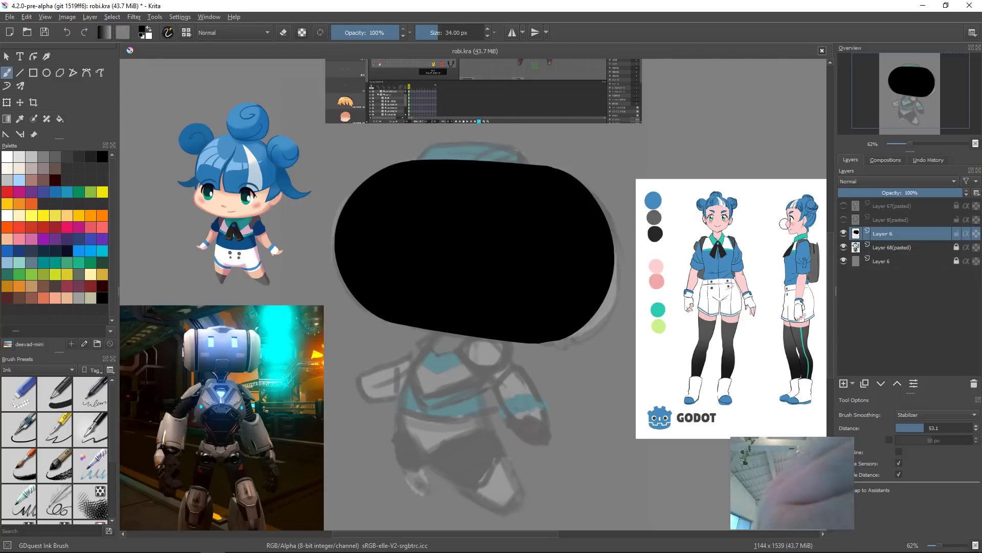
pyautogui.click(843, 233)
pyautogui.click(880, 247)
pyautogui.moveTo(946, 193)
pyautogui.mouseDown()
pyautogui.moveTo(930, 193)
pyautogui.moveTo(966, 194)
pyautogui.mouseUp()
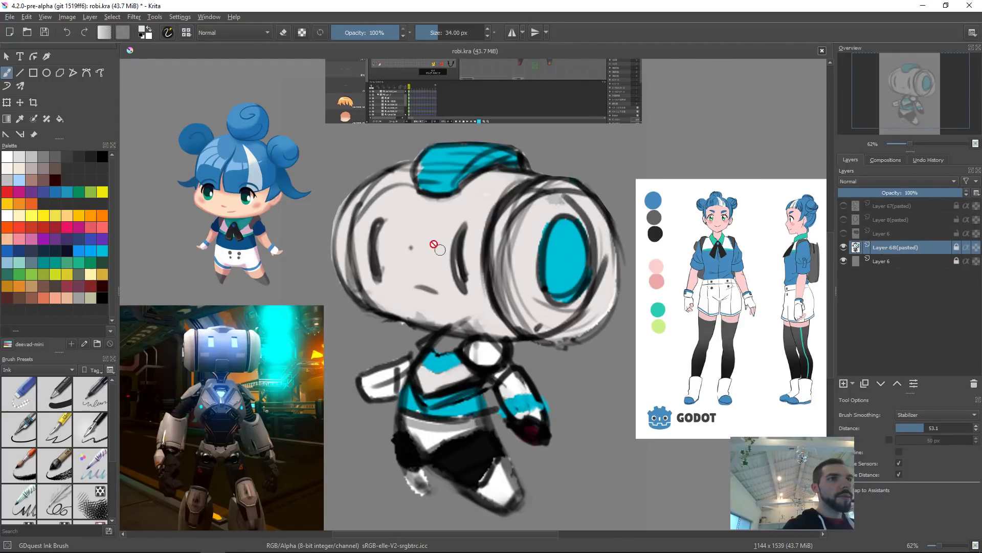
pyautogui.press('Insert')
pyautogui.keyDown('shift'); pyautogui.moveTo(347, 167); pyautogui.dragTo(407, 168); pyautogui.keyUp('shift')
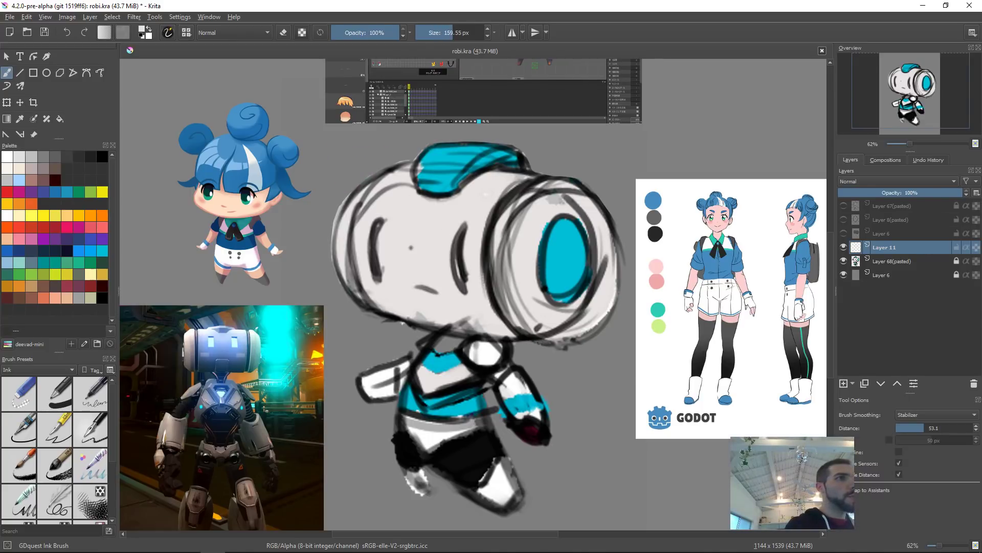
pyautogui.click(357, 168)
pyautogui.keyDown('ctrl'); pyautogui.click(478, 173); pyautogui.keyUp('ctrl')
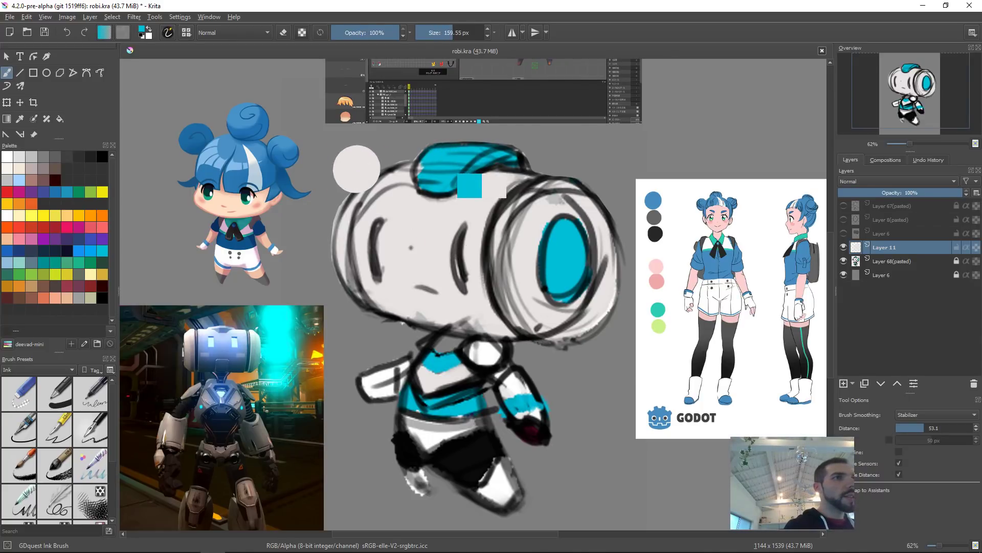
pyautogui.click(341, 205)
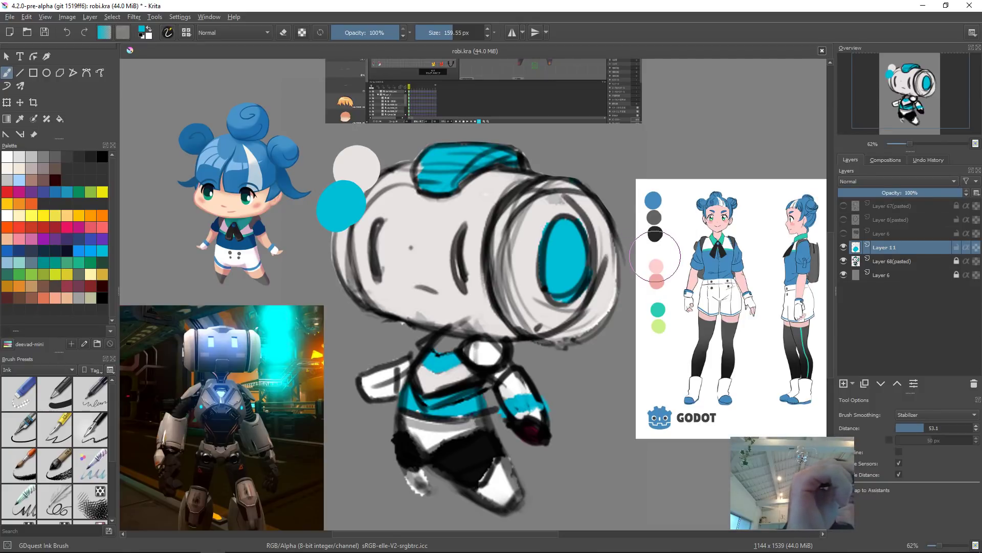
pyautogui.click(90, 216)
pyautogui.moveTo(458, 315)
pyautogui.mouseDown()
pyautogui.moveTo(514, 340)
pyautogui.moveTo(557, 315)
pyautogui.mouseUp()
pyautogui.hotkey('ctrl', 'z')
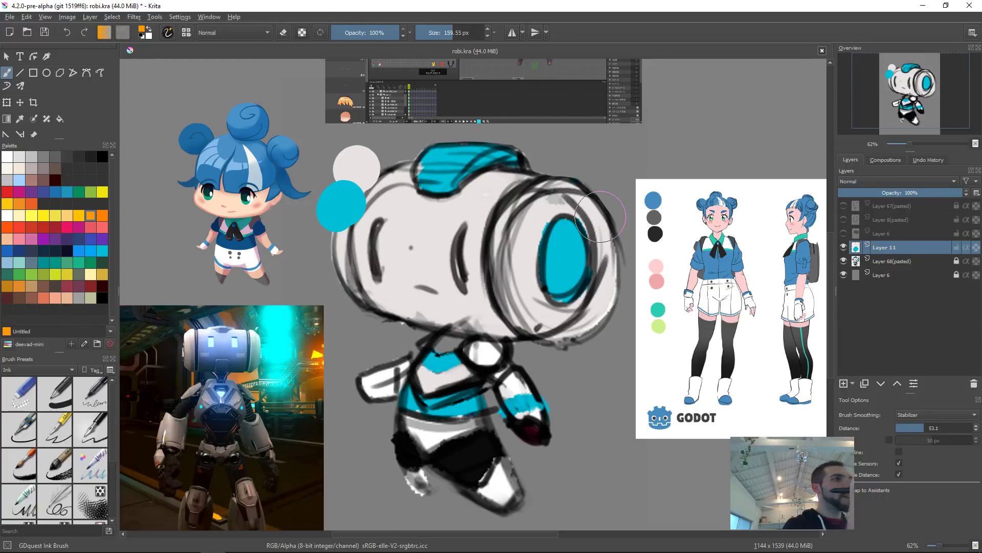
pyautogui.click(18, 203)
pyautogui.moveTo(344, 213); pyautogui.dragTo(380, 194)
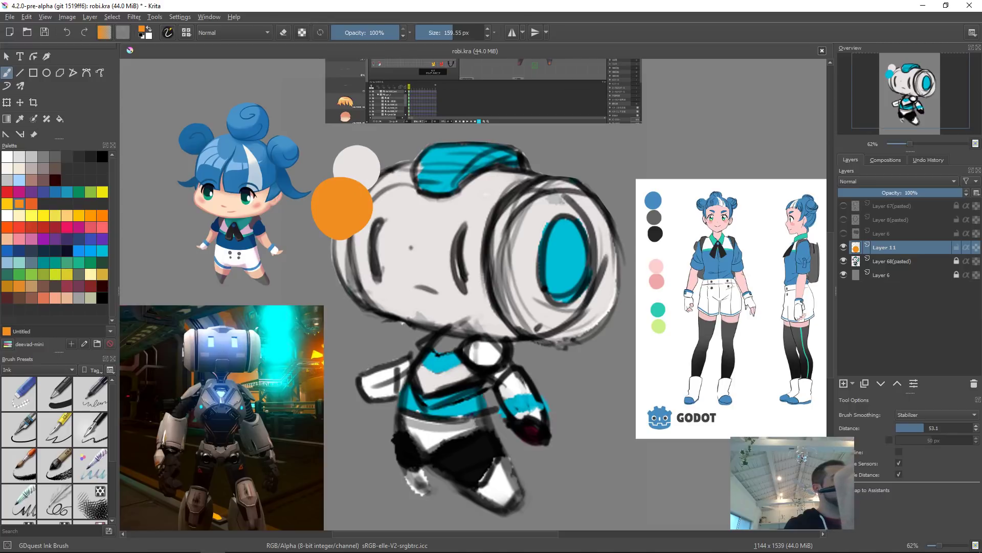
pyautogui.hotkey('ctrl', 'z')
pyautogui.click(90, 191)
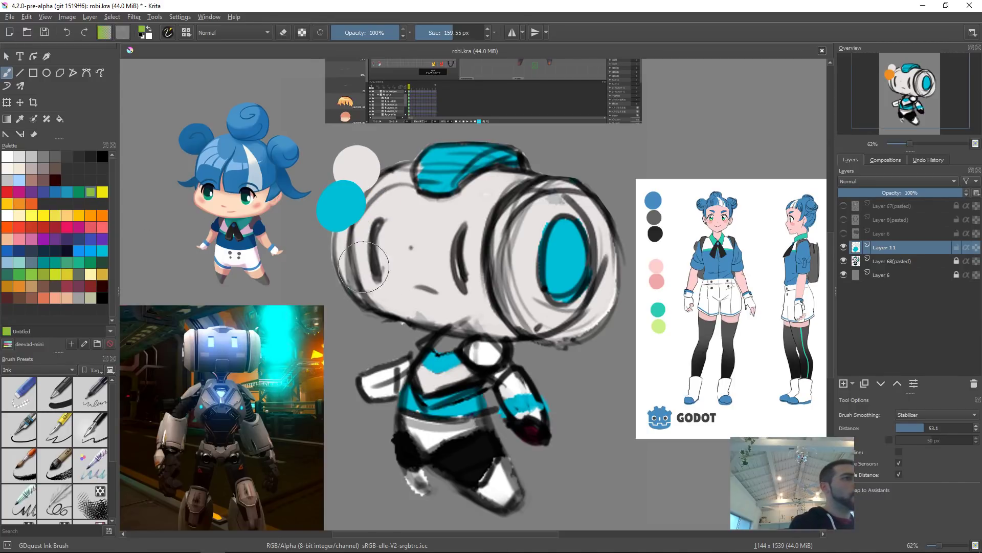
pyautogui.moveTo(351, 239); pyautogui.dragTo(360, 233)
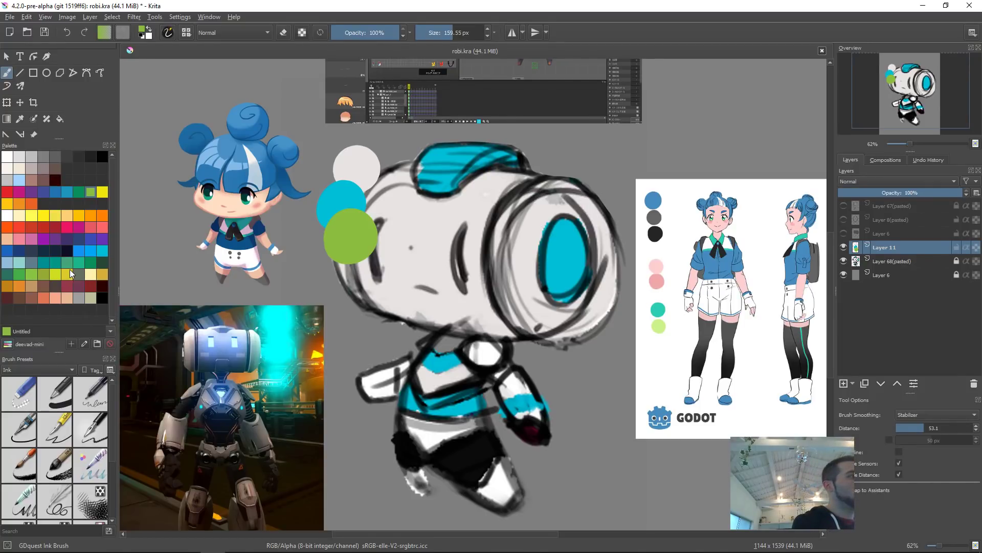
pyautogui.hotkey('ctrl', 'z')
pyautogui.hotkey('ctrl', 'z')
pyautogui.hotkey('ctrl', 'z')
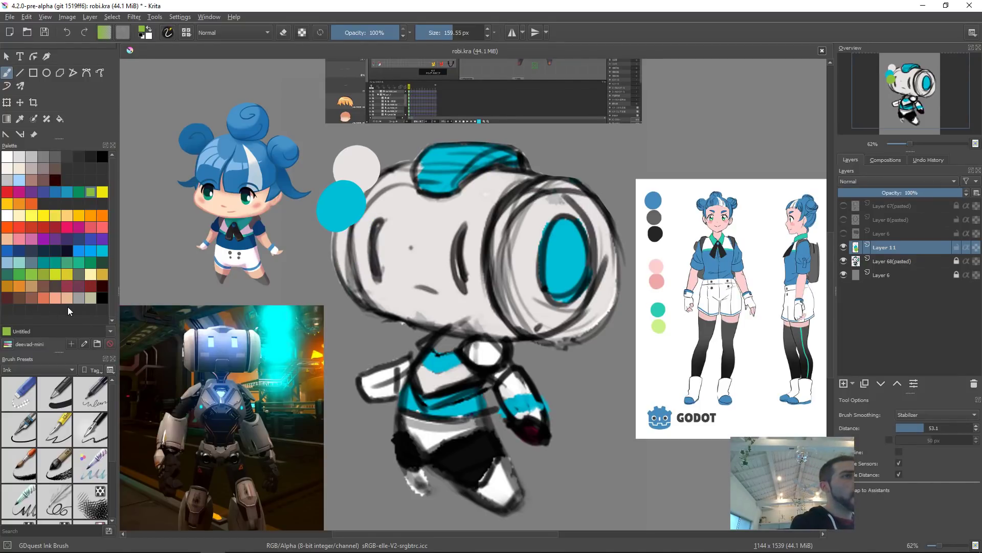
pyautogui.moveTo(439, 162)
pyautogui.mouseDown()
pyautogui.moveTo(440, 171)
pyautogui.moveTo(488, 150)
pyautogui.mouseUp()
pyautogui.hotkey('ctrl', 'z')
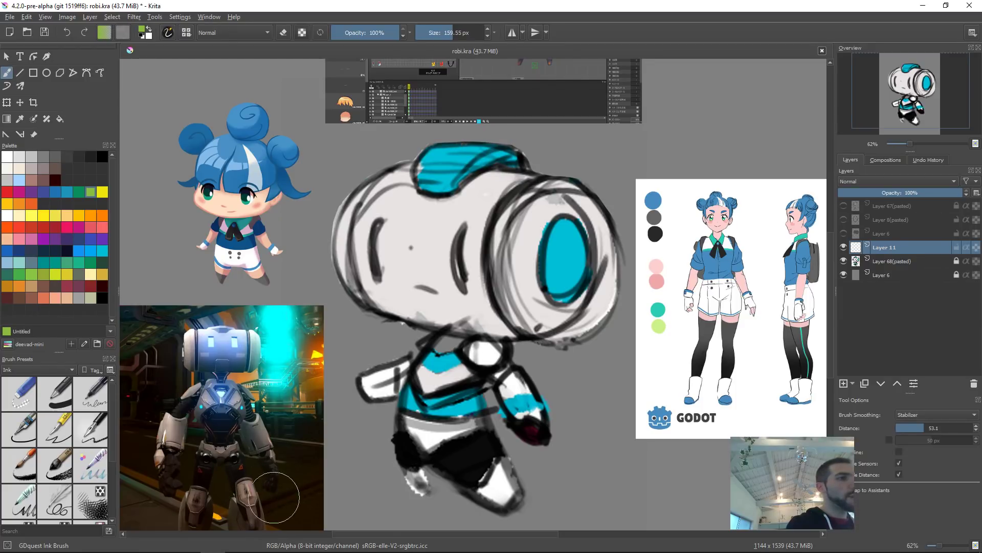
pyautogui.moveTo(358, 157); pyautogui.dragTo(353, 157)
pyautogui.hotkey('ctrl', 'z')
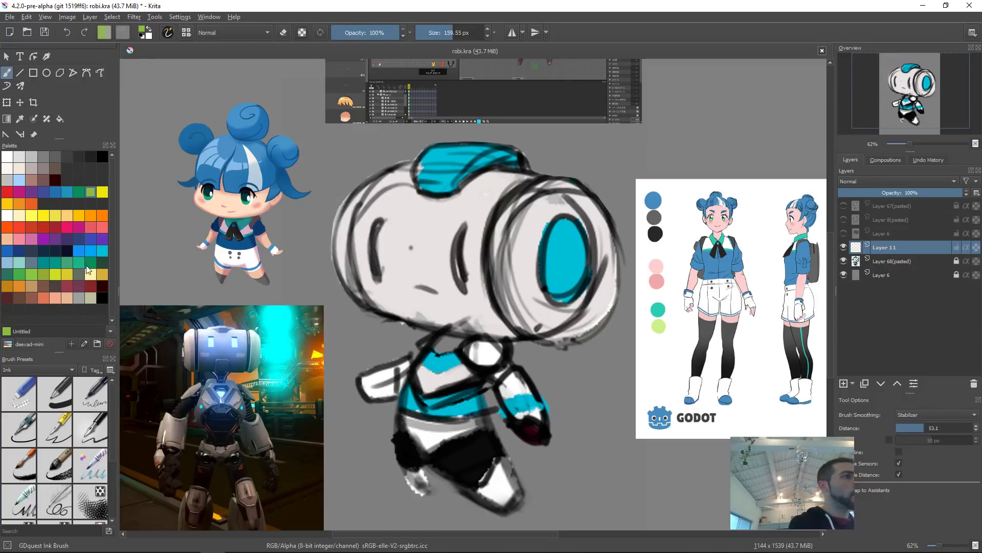
pyautogui.moveTo(353, 157); pyautogui.dragTo(353, 162)
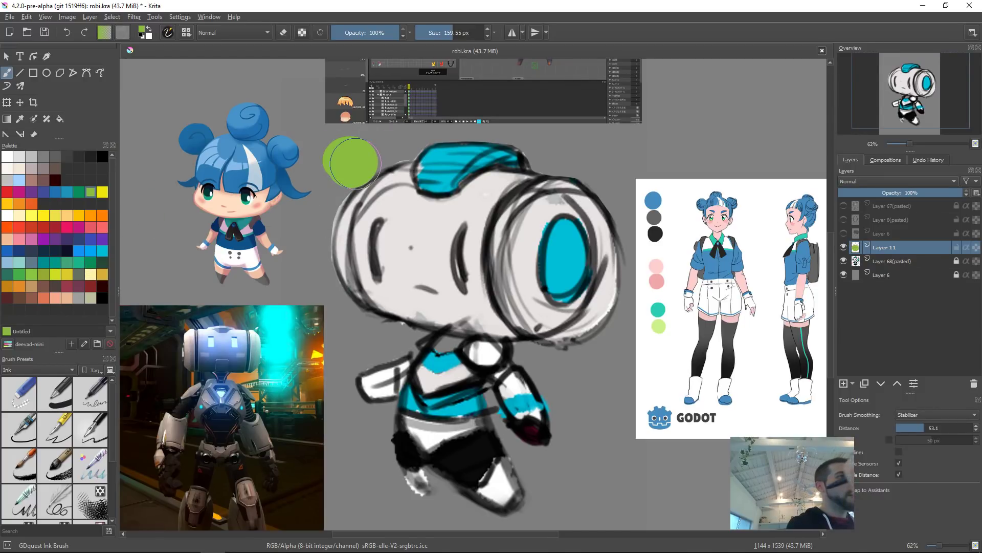
pyautogui.hotkey('ctrl', 'z')
pyautogui.click(103, 191)
pyautogui.click(344, 156)
pyautogui.moveTo(344, 156); pyautogui.dragTo(362, 156)
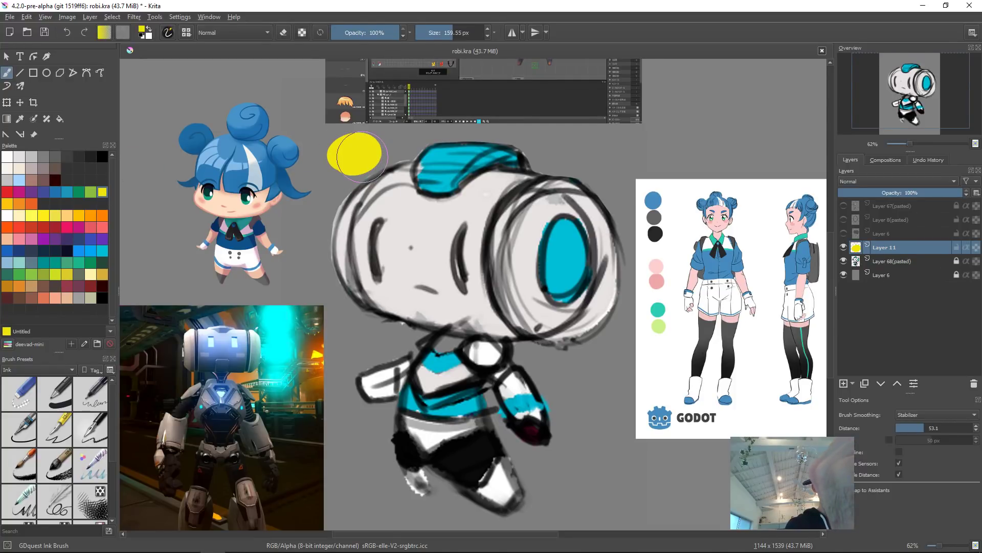
pyautogui.click(90, 191)
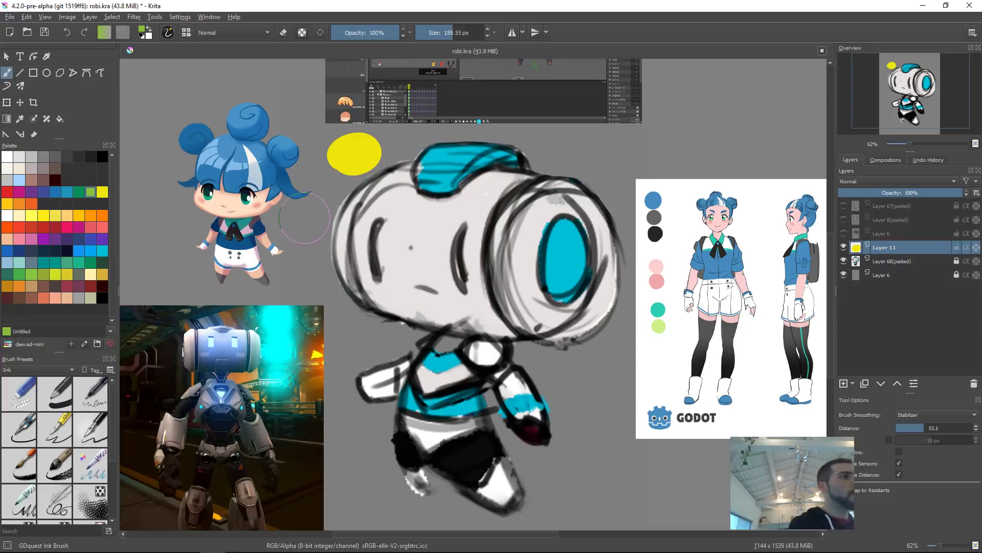
pyautogui.hotkey('ctrl', 'z')
pyautogui.hotkey('ctrl', 'z')
# Step: Float the palette as a separate window, then show and select the head shape layer
pyautogui.moveTo(36, 148); pyautogui.dragTo(257, 240)
pyautogui.click(252, 235)
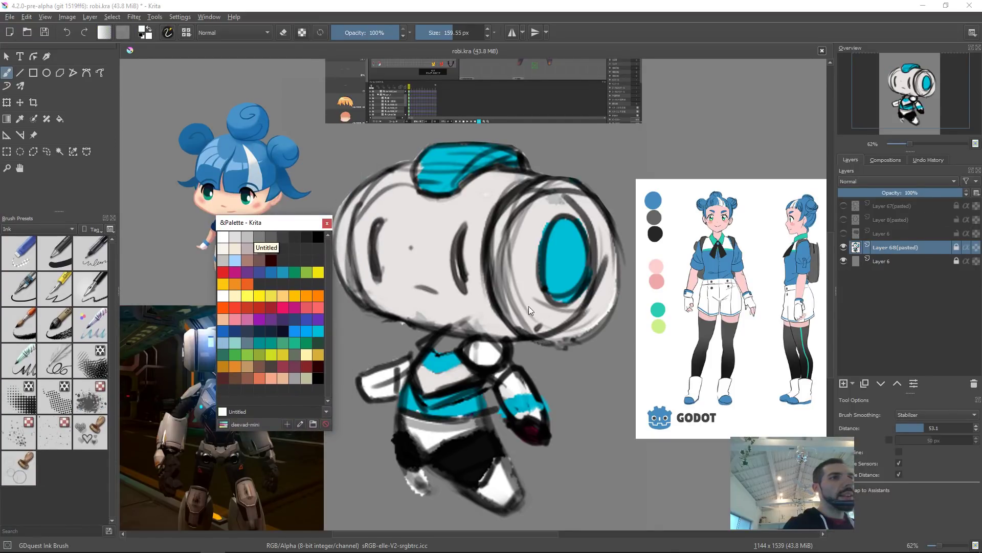
pyautogui.click(843, 233)
pyautogui.click(883, 234)
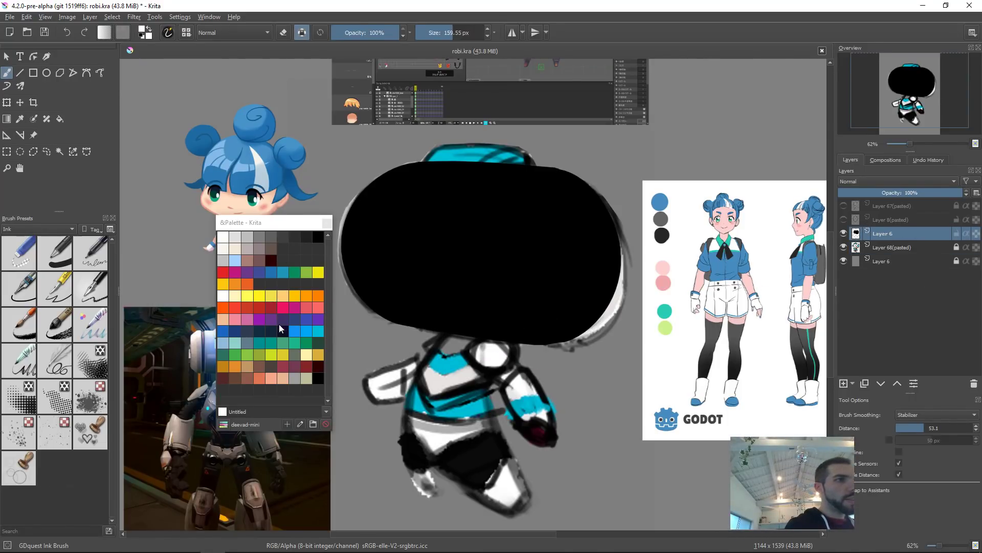
# Step: Fill the head shape with the light grey colour from the palette
pyautogui.press('BackSpace')
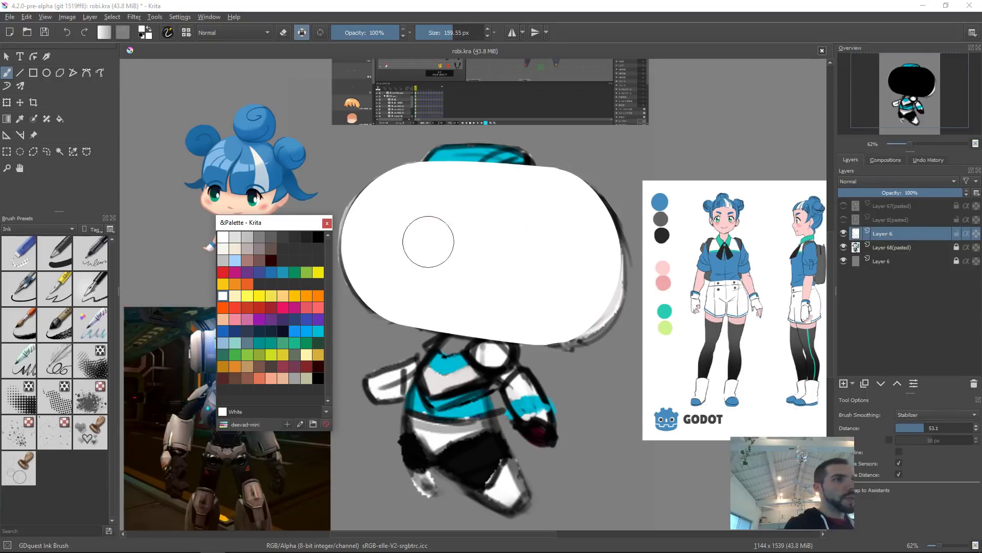
pyautogui.click(234, 237)
pyautogui.hotkey('shift', 'BackSpace')
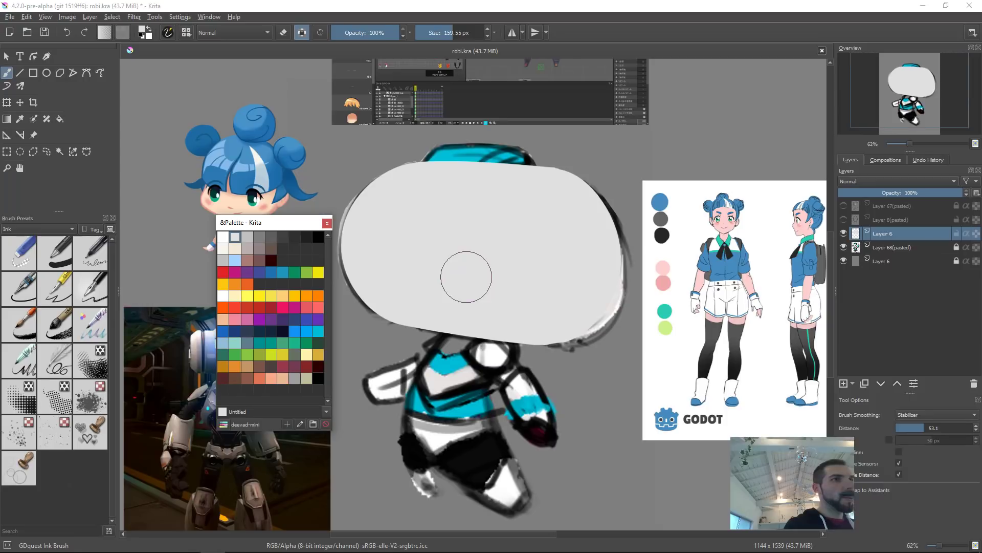
# Step: Show the copied right-ellipse layer and hide the rough sketch layer
pyautogui.click(844, 234)
pyautogui.click(844, 233)
pyautogui.click(844, 220)
pyautogui.click(844, 220)
pyautogui.click(844, 220)
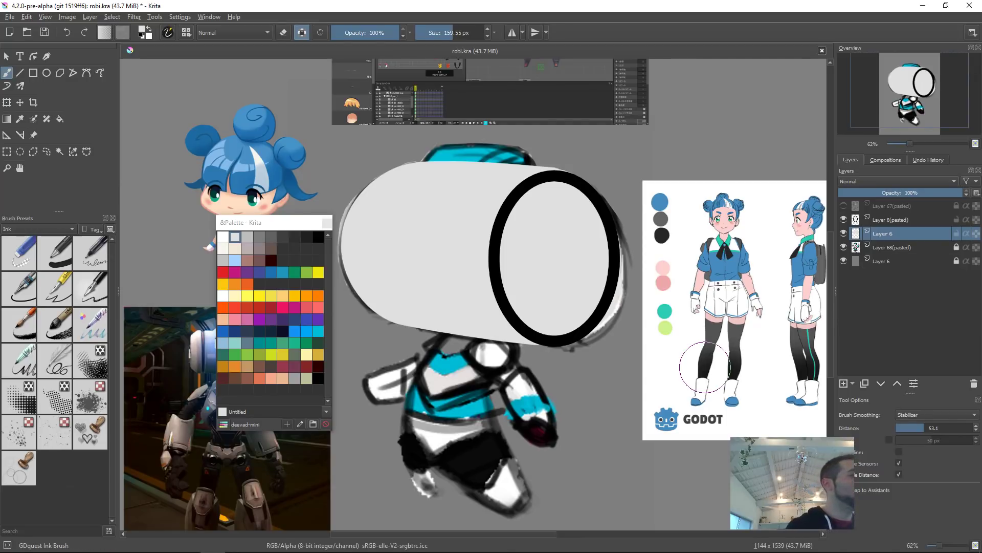
pyautogui.click(843, 220)
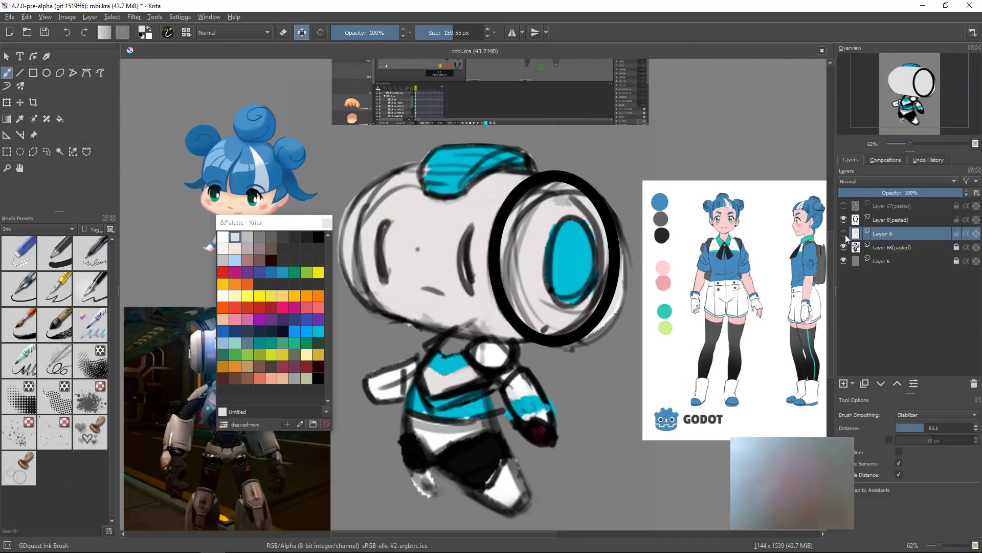
pyautogui.click(845, 220)
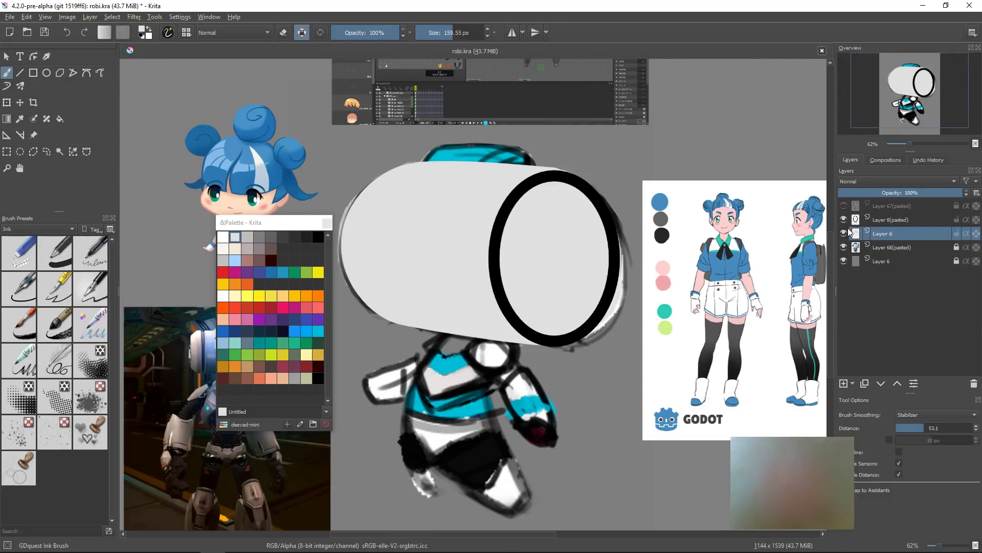
pyautogui.click(844, 247)
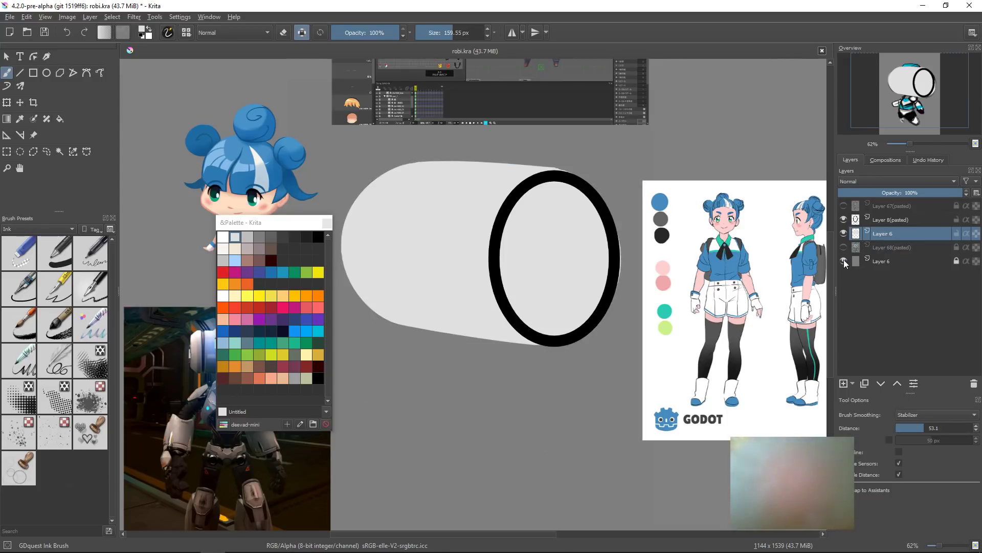
# Step: Toggle layer visibility so the rough sketch shows beneath the head shapes, then select the head shape layer
pyautogui.click(844, 261)
pyautogui.click(844, 261)
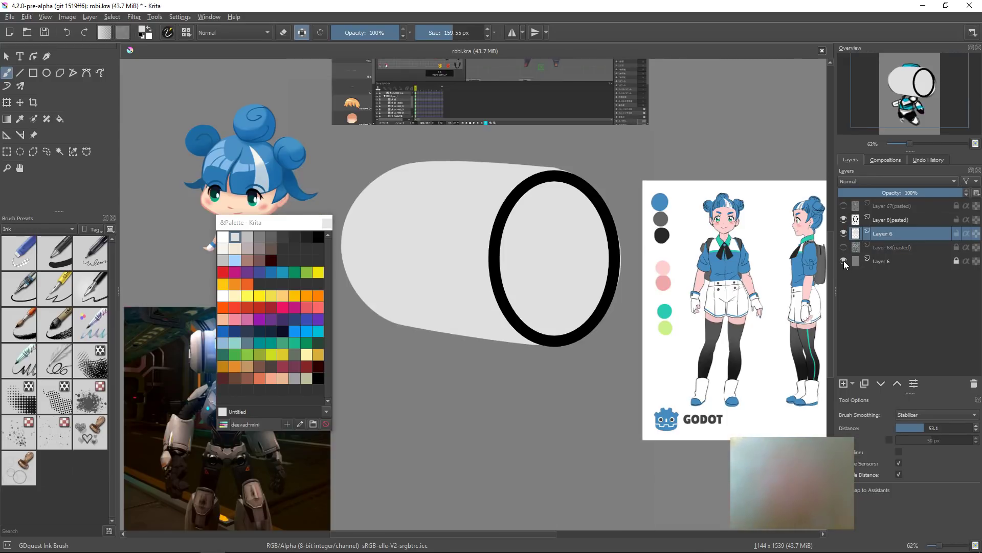
pyautogui.click(878, 220)
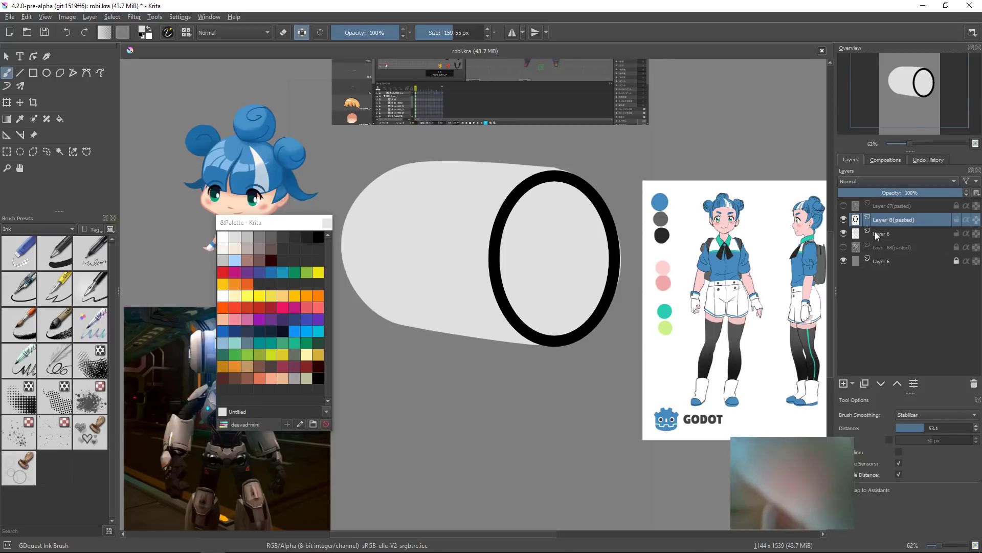
pyautogui.moveTo(876, 235)
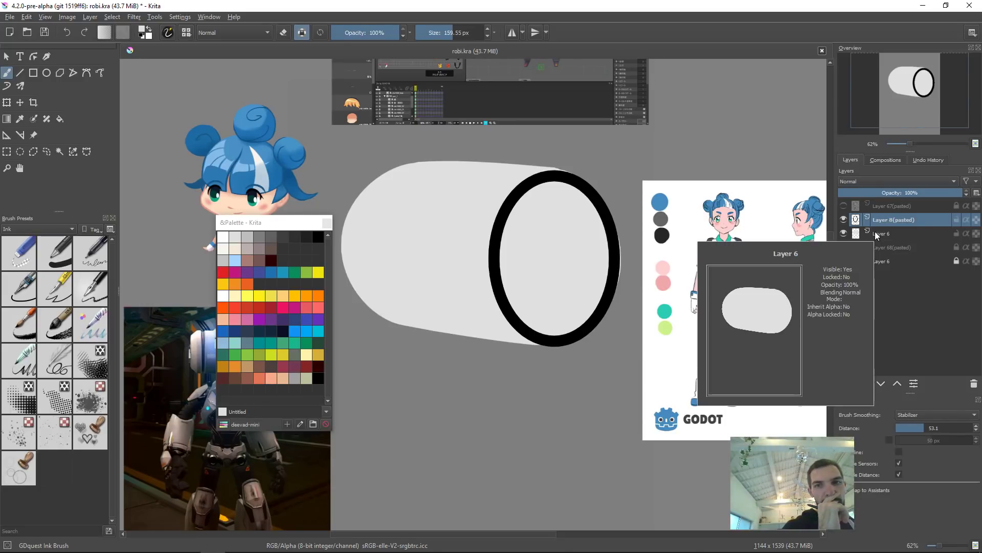
pyautogui.click(844, 205)
pyautogui.click(844, 206)
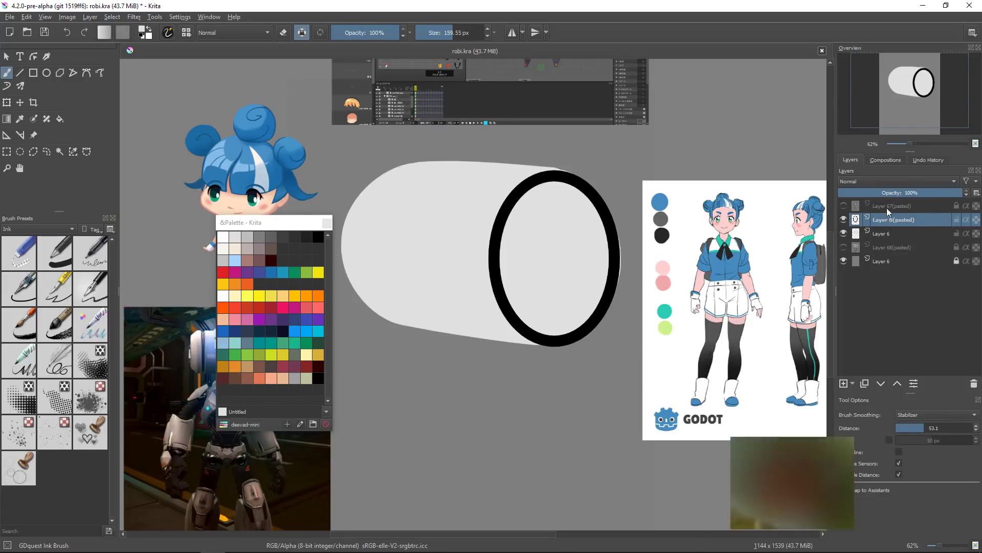
pyautogui.click(851, 247)
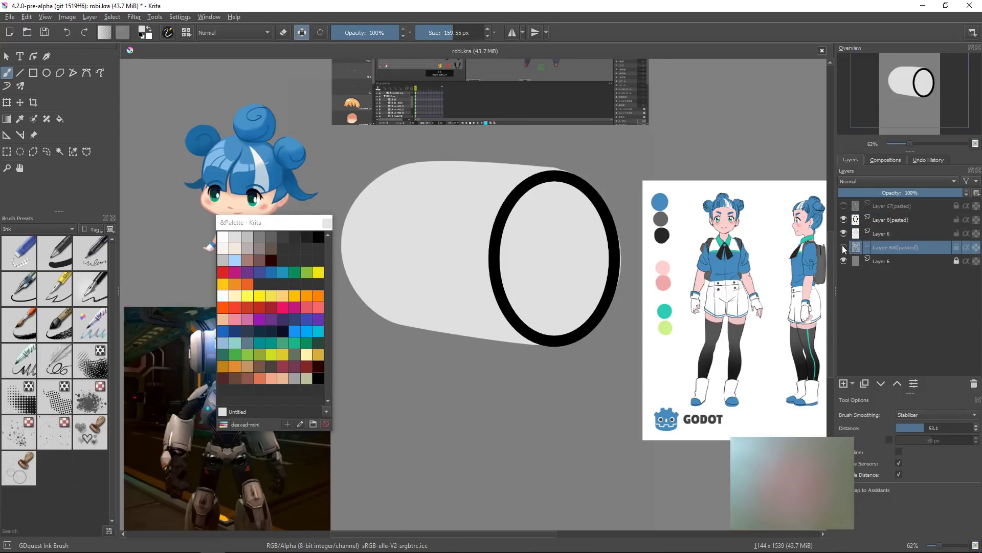
pyautogui.click(844, 247)
pyautogui.click(877, 234)
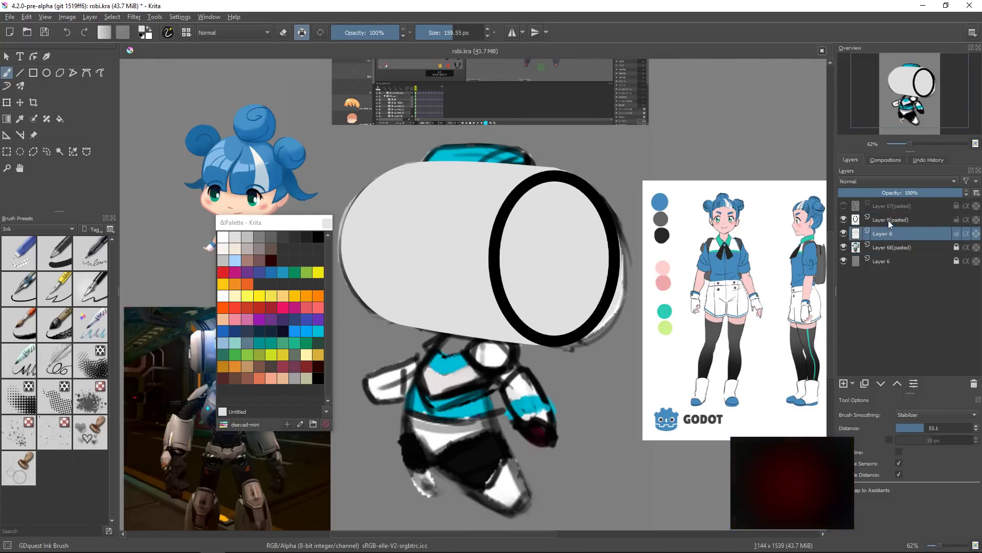
# Step: Group the head shape and ellipse layers, lower the group's opacity, and select the ellipse layer
pyautogui.keyDown('shift'); pyautogui.click(891, 220); pyautogui.keyUp('shift')
pyautogui.hotkey('ctrl', 'g')
pyautogui.click(907, 221)
pyautogui.click(916, 192)
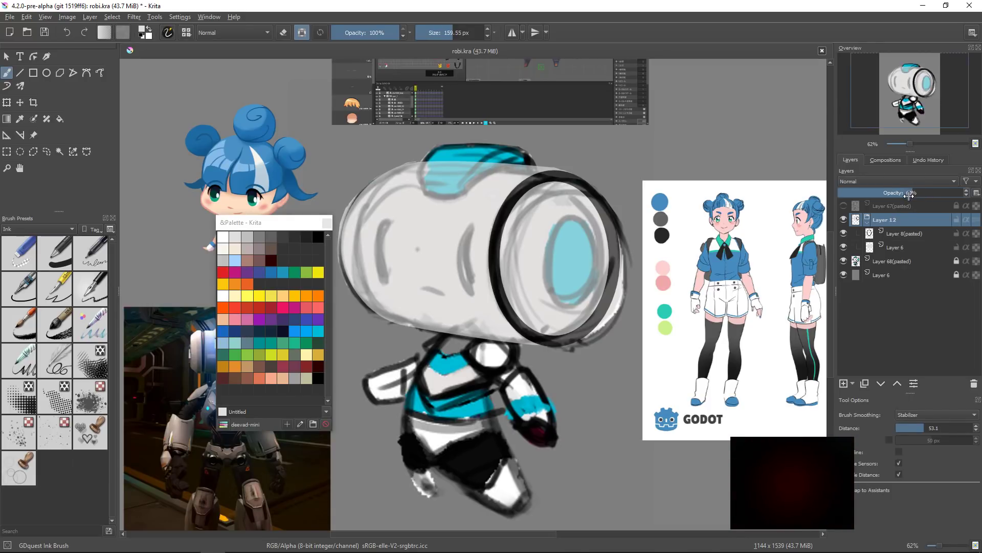
pyautogui.click(890, 233)
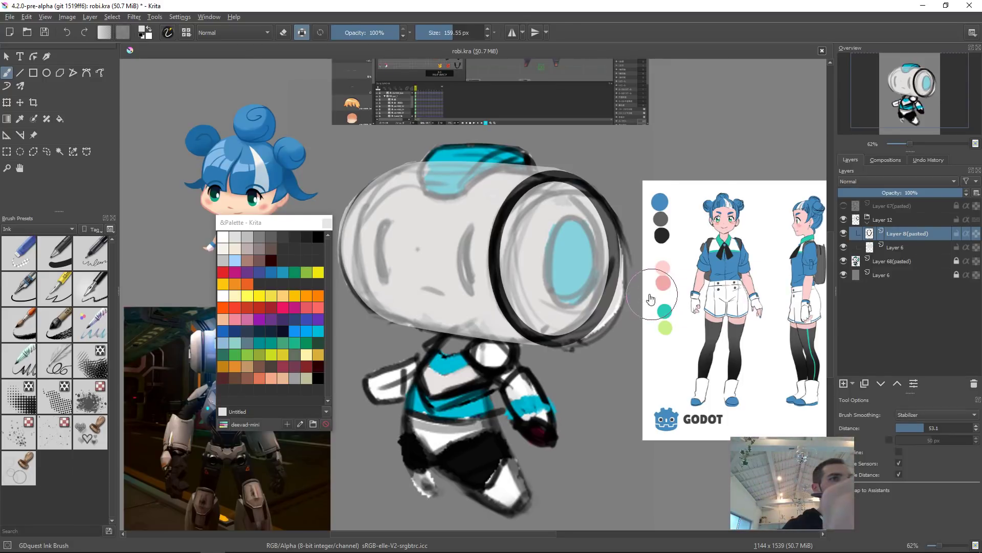
# Step: Reposition and slightly stretch the right ellipse with the Transform tool
pyautogui.hotkey('ctrl', 't')
pyautogui.moveTo(591, 266); pyautogui.dragTo(614, 273)
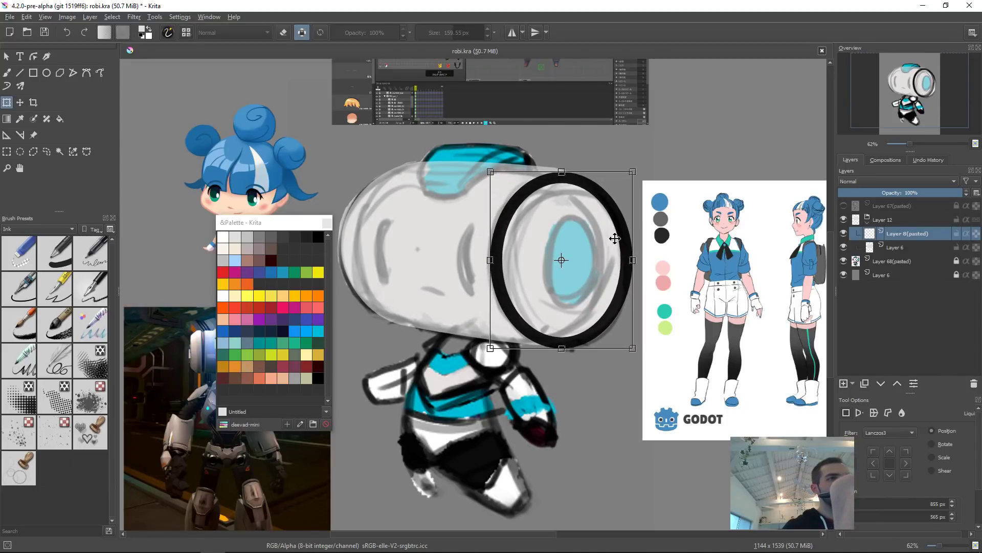
pyautogui.moveTo(561, 172)
pyautogui.mouseDown()
pyautogui.moveTo(562, 156)
pyautogui.moveTo(562, 169)
pyautogui.mouseUp()
pyautogui.press('Return')
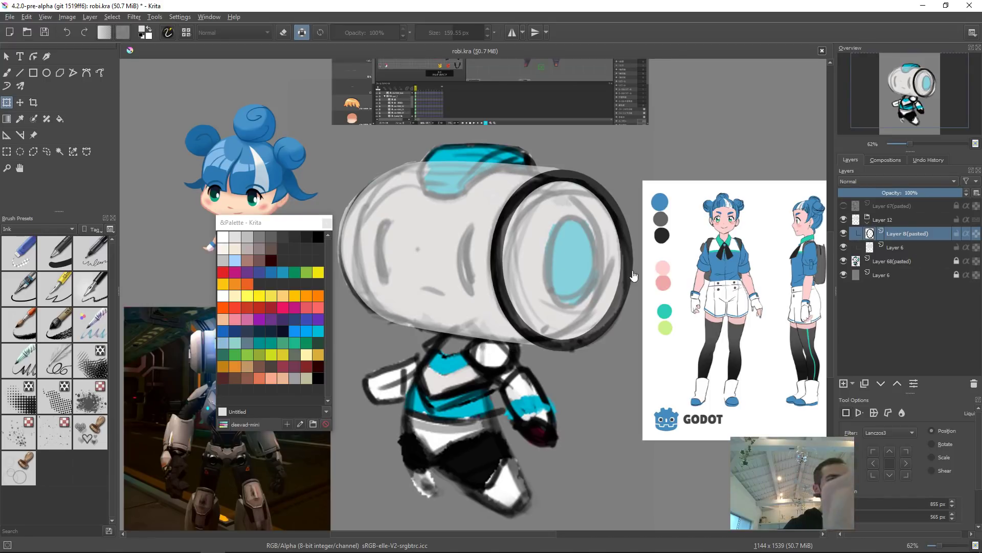
# Step: Duplicate the ellipse layer and move and transform the copy to the head's left end
pyautogui.press('b')
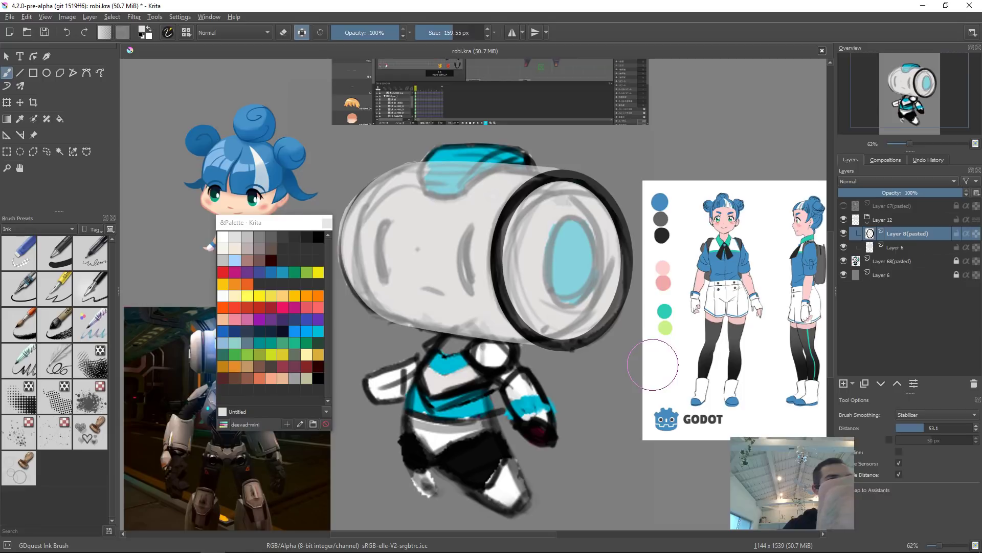
pyautogui.hotkey('ctrl', 'j')
pyautogui.press('t')
pyautogui.moveTo(604, 280); pyautogui.dragTo(474, 270)
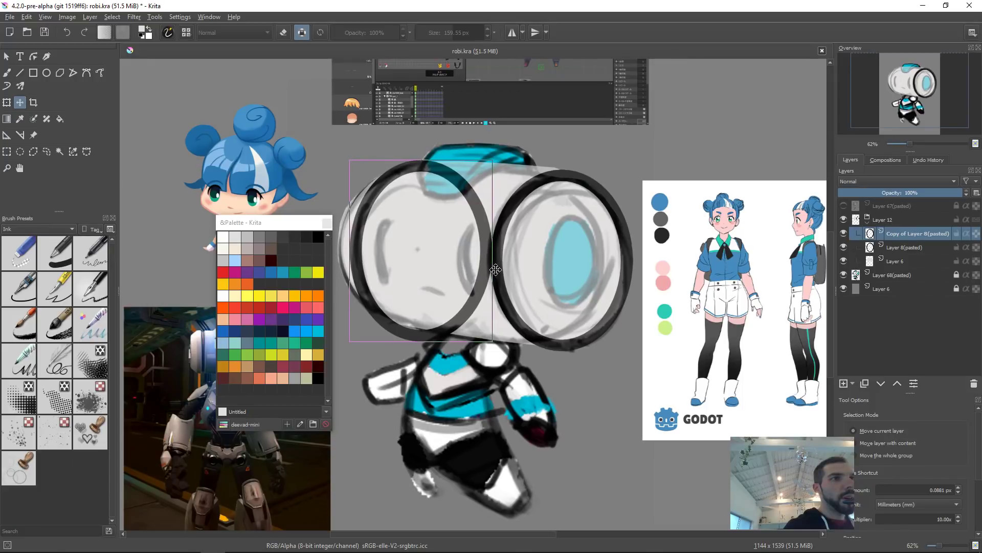
pyautogui.hotkey('ctrl', 't')
pyautogui.moveTo(495, 250); pyautogui.dragTo(457, 263)
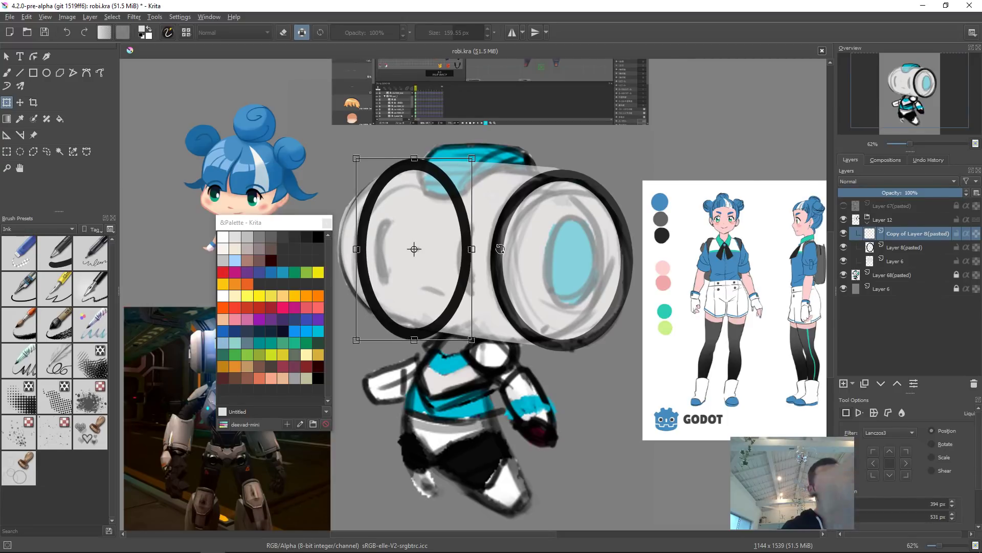
pyautogui.moveTo(412, 345); pyautogui.dragTo(409, 345)
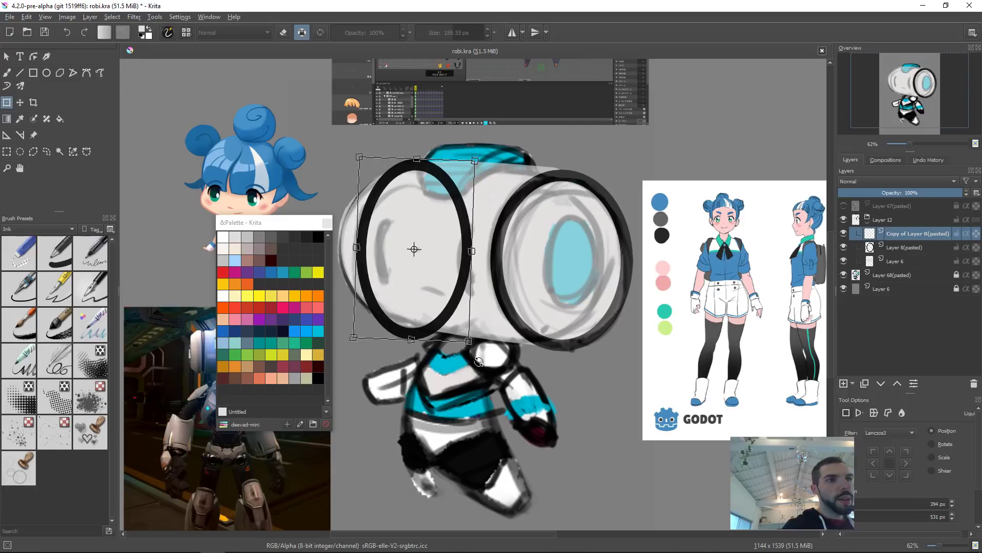
pyautogui.press('Return')
# Step: Merge the ellipse copy down and erase the hidden back half of the left ellipse
pyautogui.hotkey('ctrl', 'e')
pyautogui.press('e')
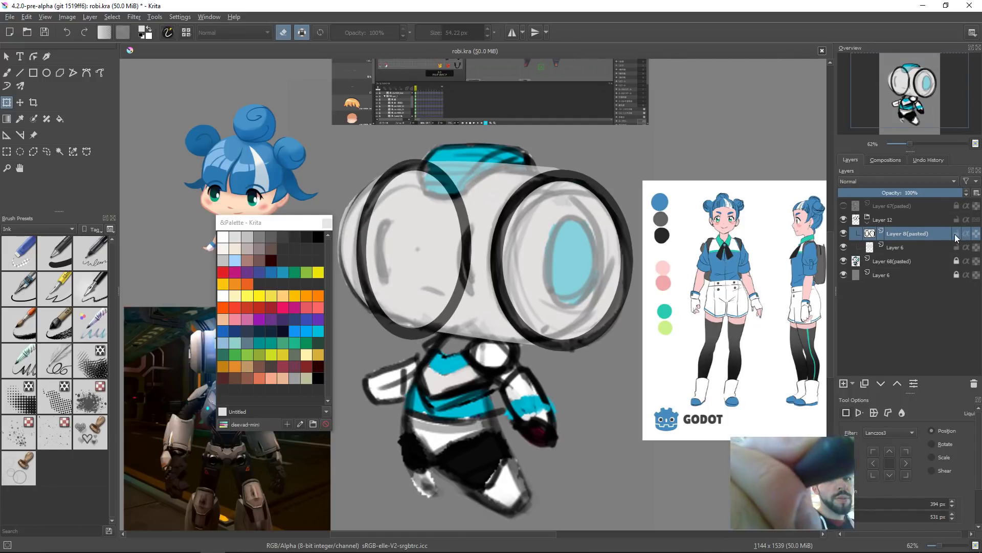
pyautogui.hotkey('ctrl', 'shift', 'a')
pyautogui.moveTo(600, 283); pyautogui.dragTo(607, 294)
pyautogui.press('b')
pyautogui.press('e')
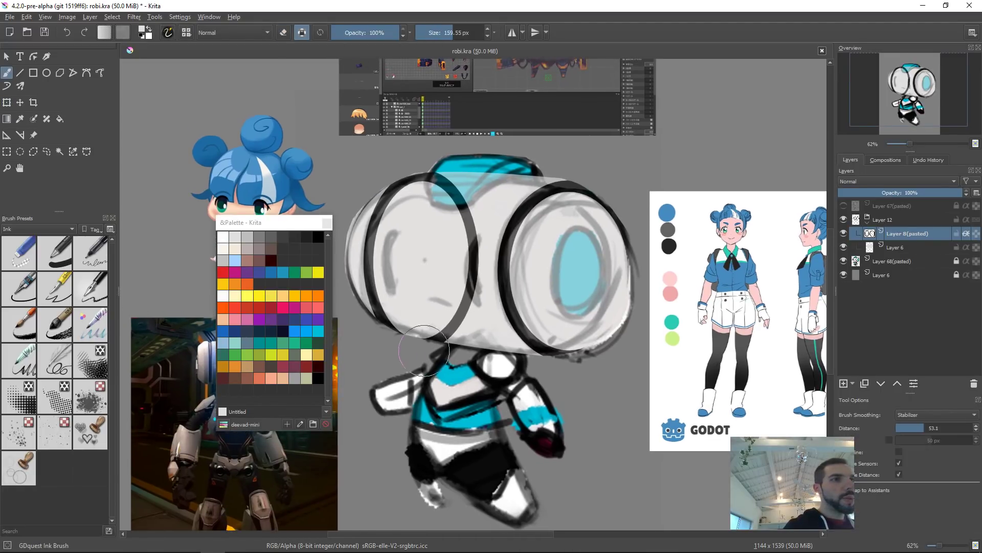
# Step: Switch brush smoothing to Weighted and resize the brush to about 34 px
pyautogui.click(921, 415)
pyautogui.click(922, 404)
pyautogui.moveTo(452, 308); pyautogui.dragTo(461, 275)
pyautogui.moveTo(440, 217)
pyautogui.mouseDown()
pyautogui.moveTo(486, 208)
pyautogui.moveTo(464, 196)
pyautogui.moveTo(409, 214)
pyautogui.moveTo(441, 196)
pyautogui.moveTo(405, 197)
pyautogui.mouseUp()
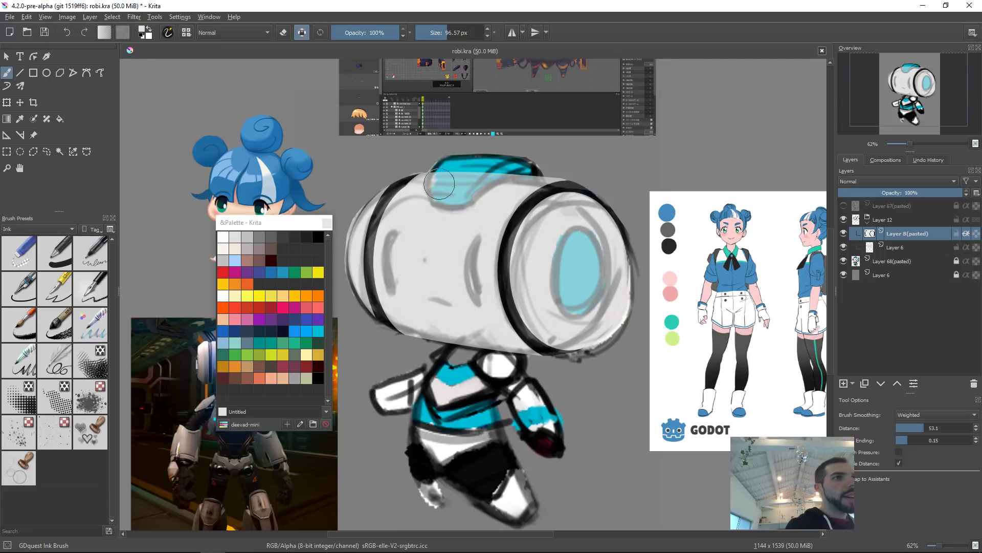
pyautogui.keyDown('shift'); pyautogui.moveTo(435, 189); pyautogui.dragTo(373, 189); pyautogui.keyUp('shift')
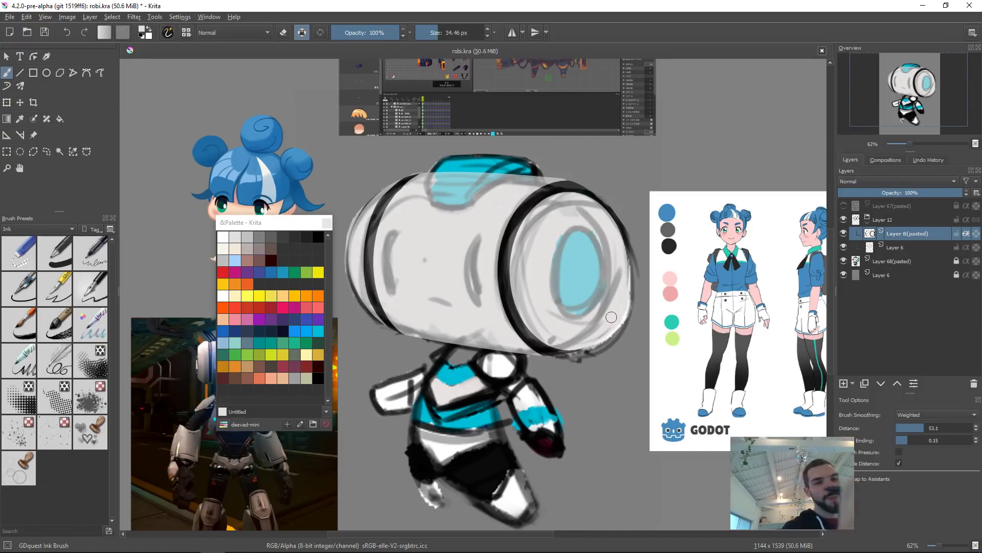
# Step: Rotate and zoom the view to inspect the head's rims, then reset the view
pyautogui.moveTo(634, 408)
pyautogui.mouseDown()
pyautogui.moveTo(635, 452)
pyautogui.moveTo(636, 413)
pyautogui.mouseUp()
pyautogui.moveTo(646, 361)
pyautogui.mouseDown()
pyautogui.moveTo(581, 412)
pyautogui.moveTo(448, 398)
pyautogui.mouseUp()
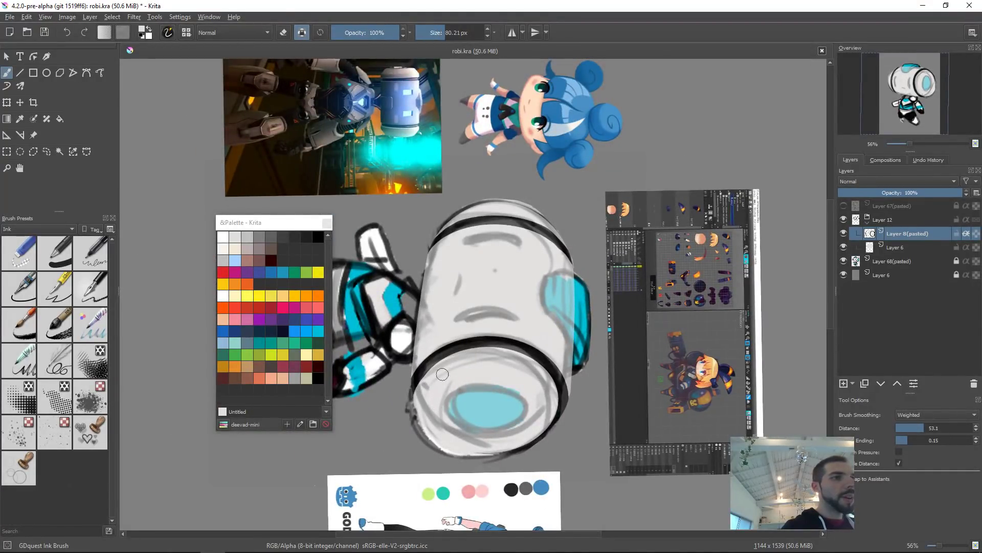
pyautogui.moveTo(518, 326); pyautogui.dragTo(601, 305)
pyautogui.press('5')
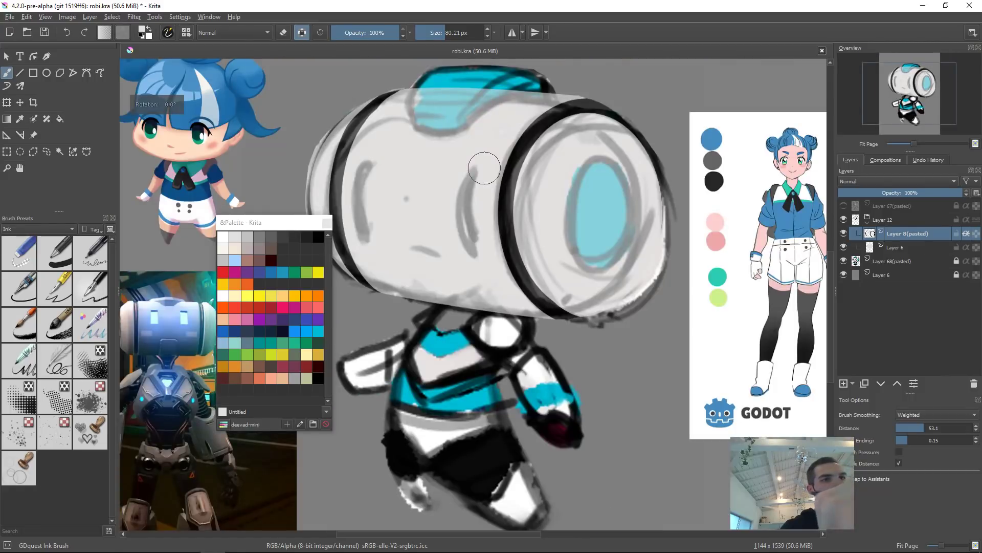
pyautogui.moveTo(693, 208)
pyautogui.mouseDown()
pyautogui.moveTo(682, 143)
pyautogui.moveTo(627, 143)
pyautogui.moveTo(607, 154)
pyautogui.moveTo(599, 259)
pyautogui.moveTo(665, 199)
pyautogui.moveTo(586, 145)
pyautogui.mouseUp()
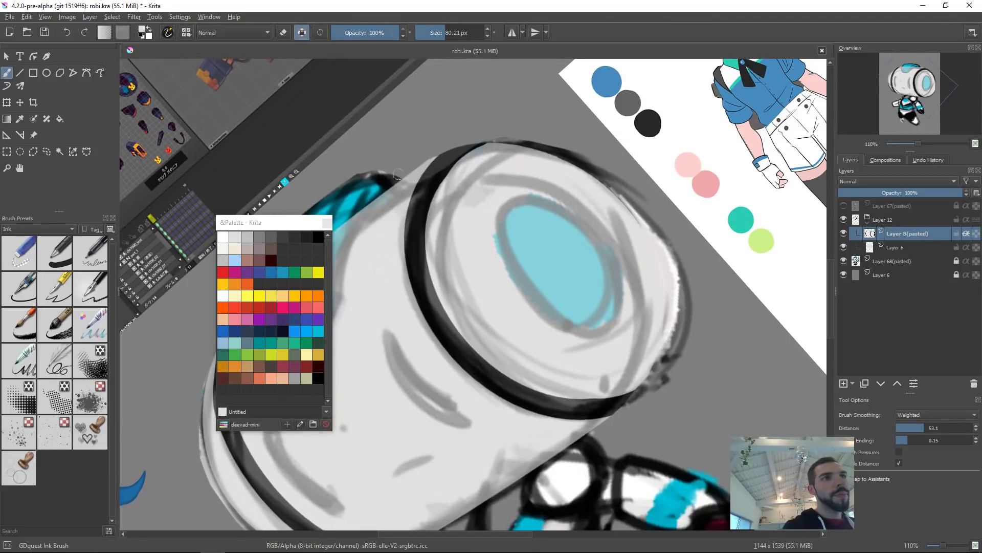
pyautogui.moveTo(482, 179); pyautogui.dragTo(418, 166)
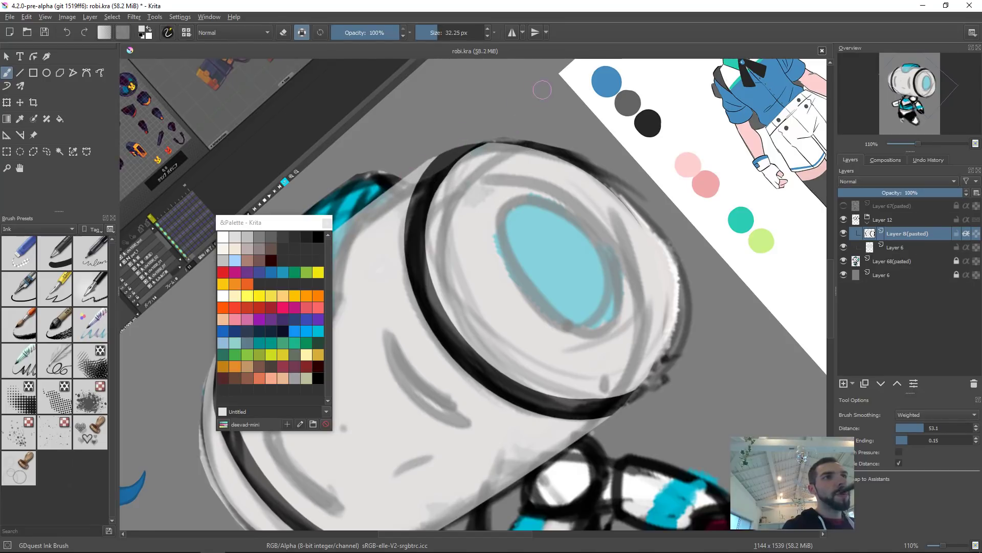
pyautogui.press('2')
pyautogui.press('5')
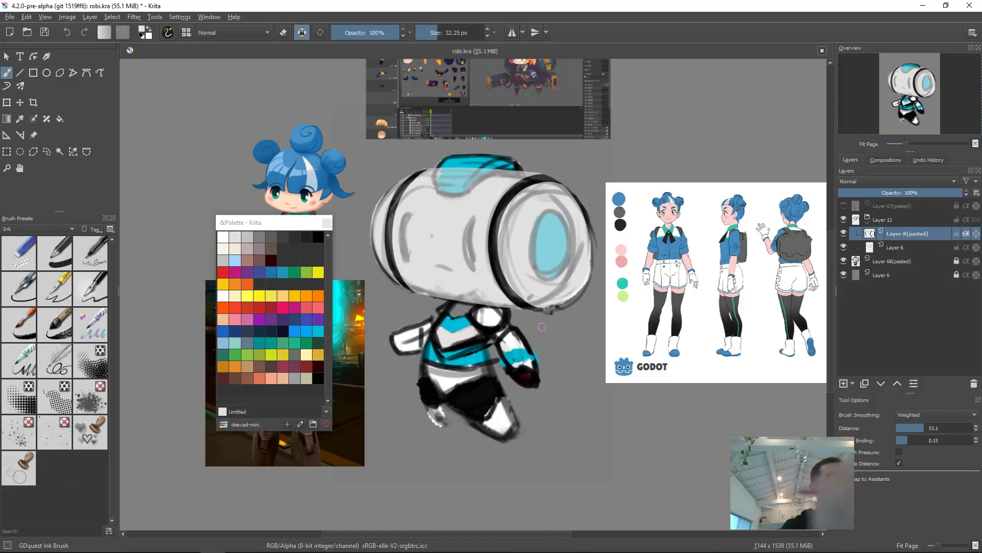
# Step: Hide the rough sketch layers to view the flat head shapes alone
pyautogui.click(844, 206)
pyautogui.click(844, 206)
pyautogui.click(844, 274)
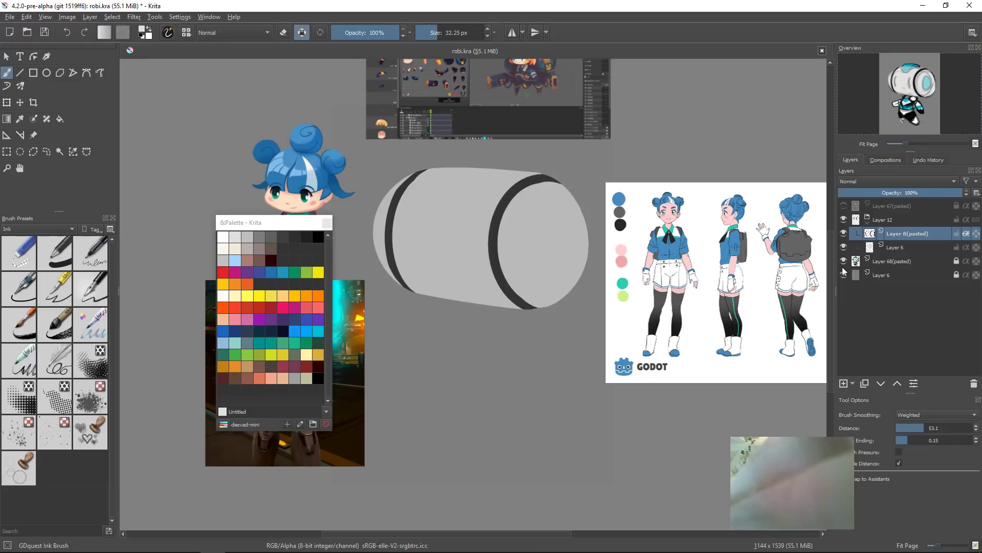
# Step: Outline-select the right end of the head and nudge it slightly with Transform, then deselect
pyautogui.press('l')
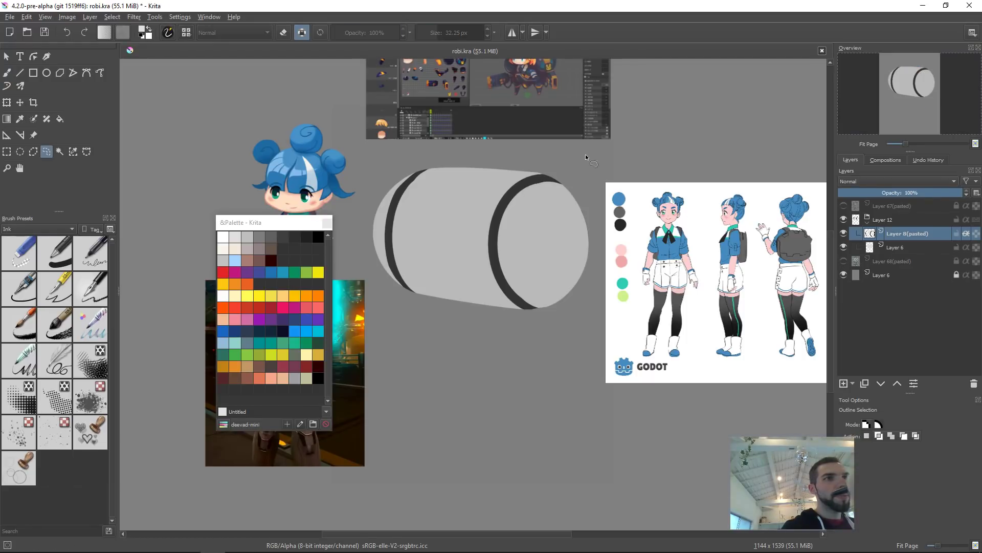
pyautogui.moveTo(556, 149)
pyautogui.mouseDown()
pyautogui.moveTo(619, 382)
pyautogui.moveTo(561, 134)
pyautogui.mouseUp()
pyautogui.hotkey('ctrl', 't')
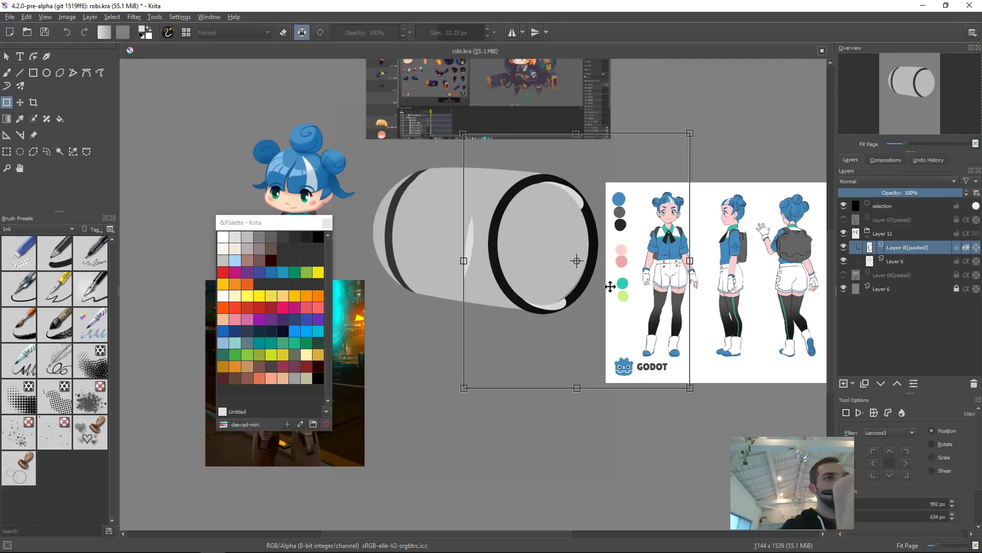
pyautogui.moveTo(611, 284); pyautogui.dragTo(615, 283)
pyautogui.press('Return')
pyautogui.press('b')
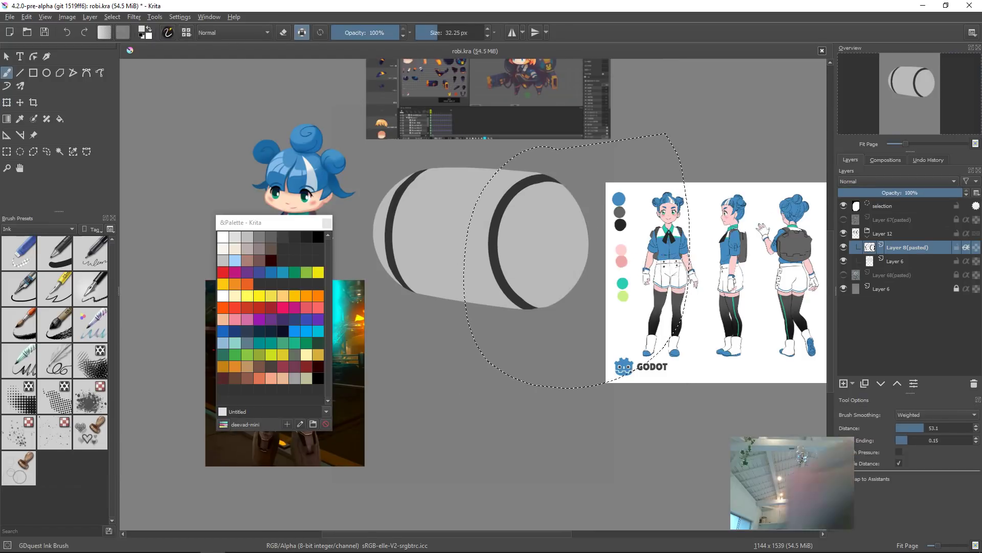
pyautogui.hotkey('ctrl', 'shift', 'a')
# Step: Toggle the sketch and head shape layers to view the ellipse layer on its own
pyautogui.click(843, 248)
pyautogui.click(841, 248)
pyautogui.click(843, 260)
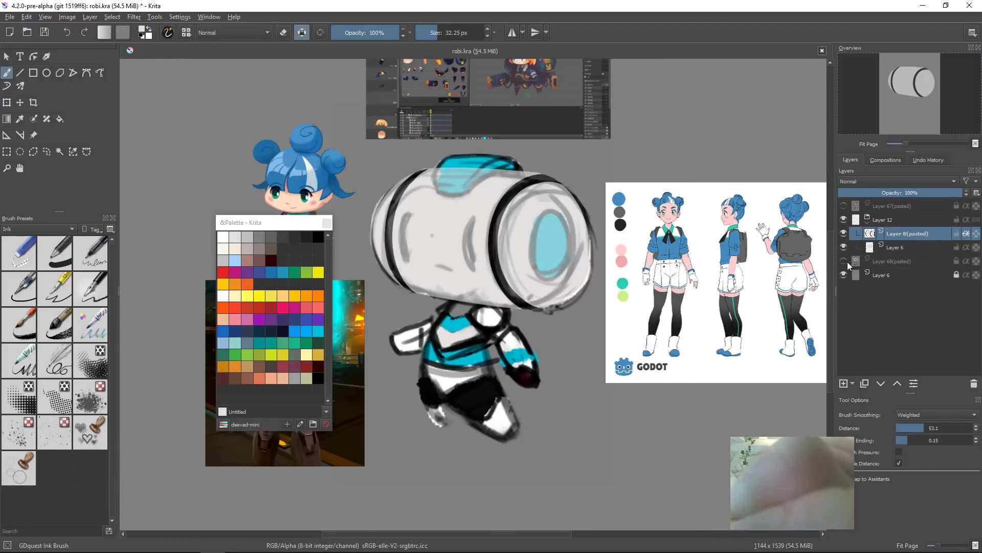
pyautogui.click(845, 261)
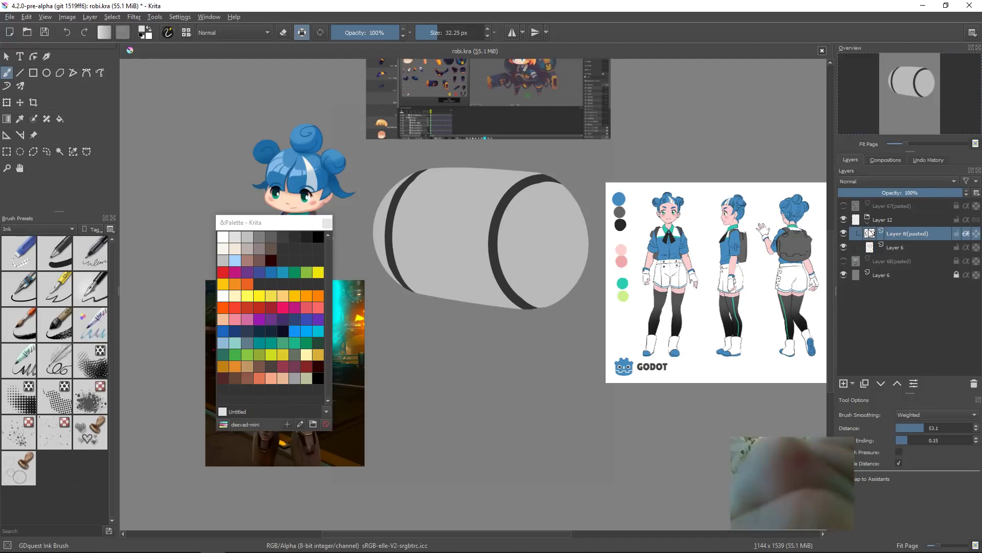
pyautogui.keyDown('alt'); pyautogui.click(872, 234); pyautogui.keyUp('alt')
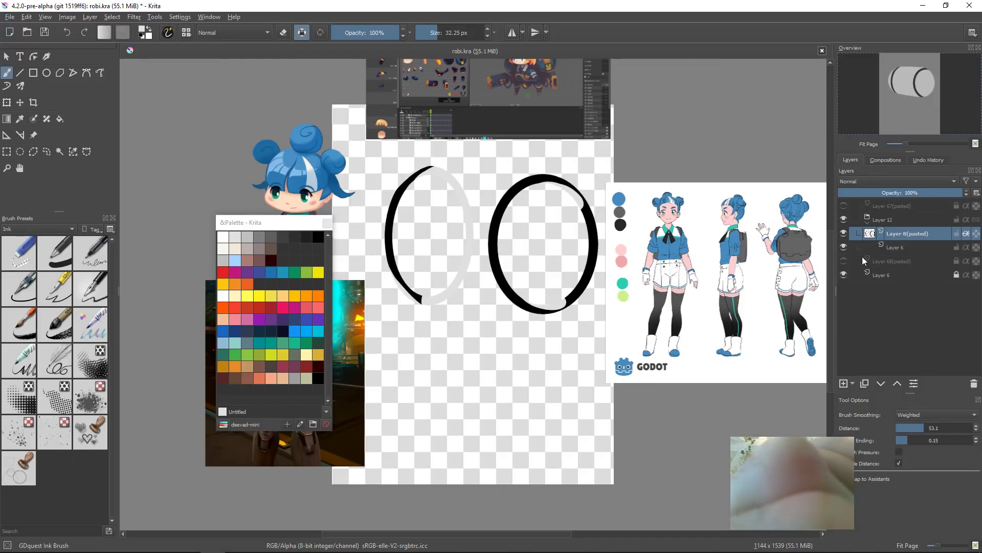
# Step: Try erasing part of the right ellipse's lower rim
pyautogui.keyDown('ctrl'); pyautogui.click(596, 287); pyautogui.keyUp('ctrl')
pyautogui.press('e')
pyautogui.moveTo(564, 297); pyautogui.dragTo(564, 319)
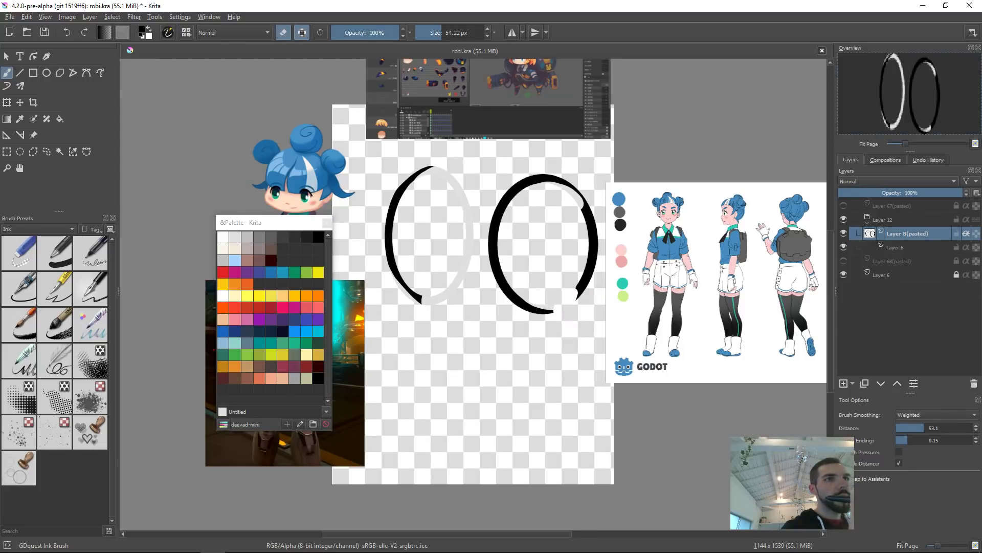
pyautogui.hotkey('ctrl', 'z')
pyautogui.hotkey('ctrl', 'x')
pyautogui.hotkey('ctrl', 'z')
pyautogui.press('e')
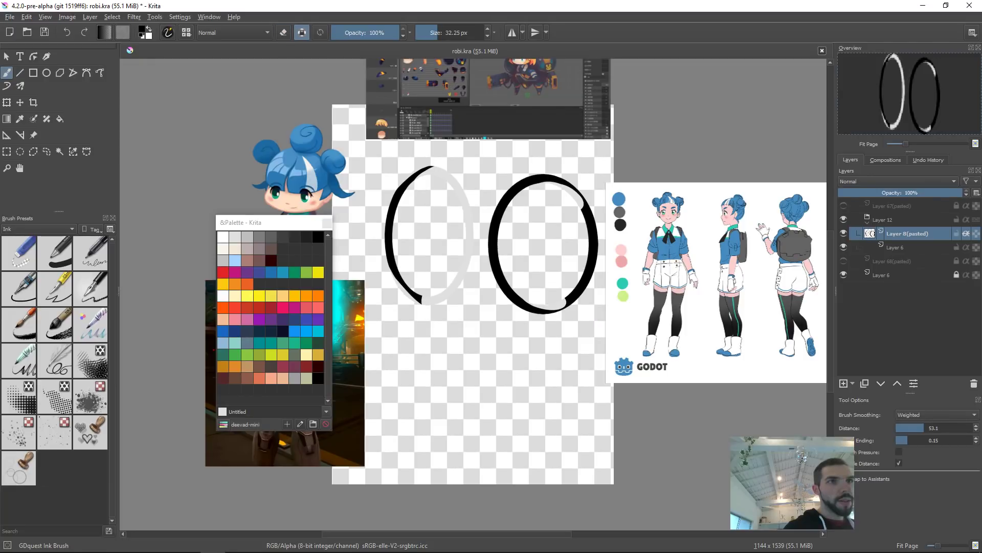
# Step: Show the head shape layer and repaint the gap in the right ellipse's lower rim
pyautogui.keyDown('alt'); pyautogui.click(870, 234); pyautogui.keyUp('alt')
pyautogui.moveTo(567, 287); pyautogui.dragTo(595, 312)
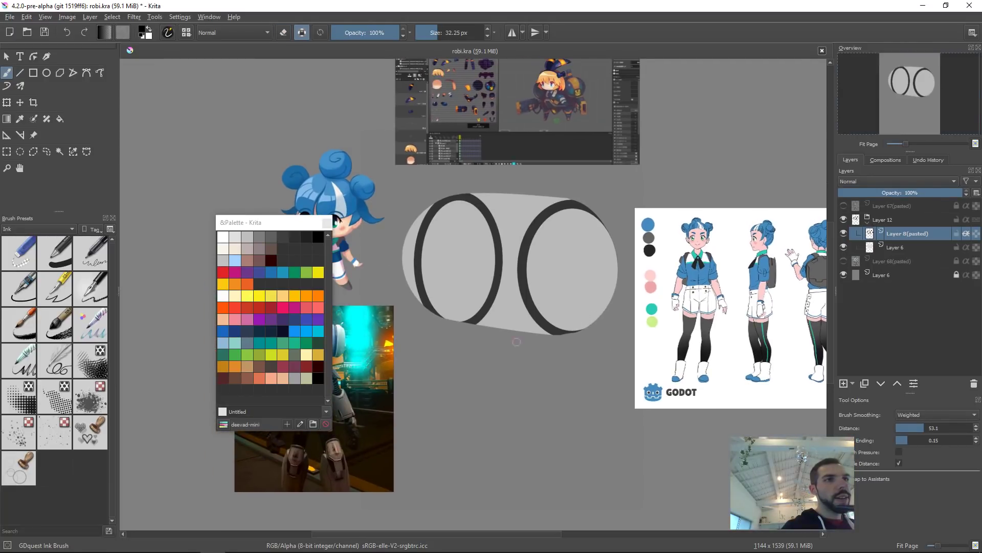
# Step: Erase the top of the left ellipse's inner arc where the head hides it
pyautogui.press('e')
pyautogui.moveTo(461, 232)
pyautogui.keyDown('shift'); pyautogui.mouseDown()
pyautogui.moveTo(480, 231)
pyautogui.moveTo(482, 203)
pyautogui.mouseUp(); pyautogui.keyUp('shift')
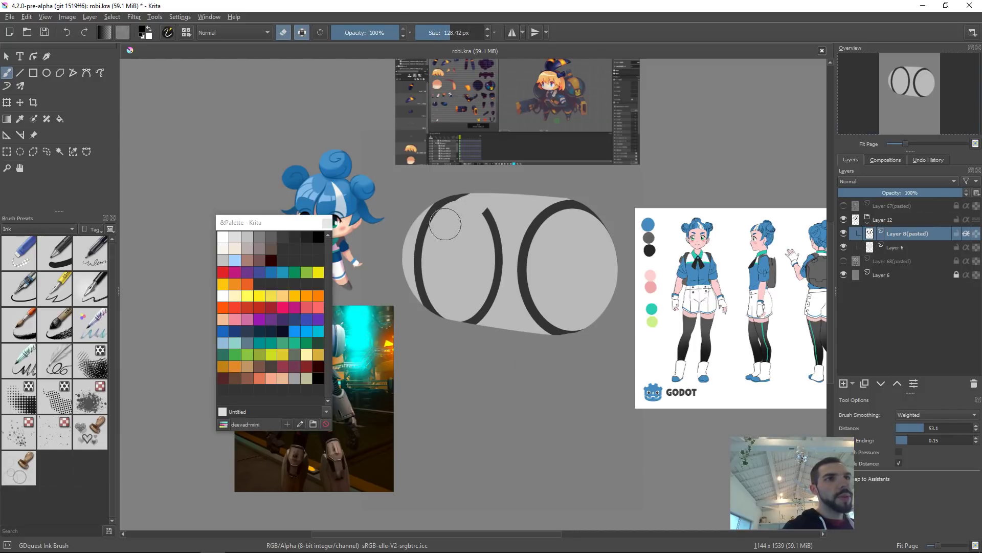
pyautogui.hotkey('ctrl', 'z')
pyautogui.keyDown('shift'); pyautogui.moveTo(467, 204); pyautogui.dragTo(450, 212); pyautogui.keyUp('shift')
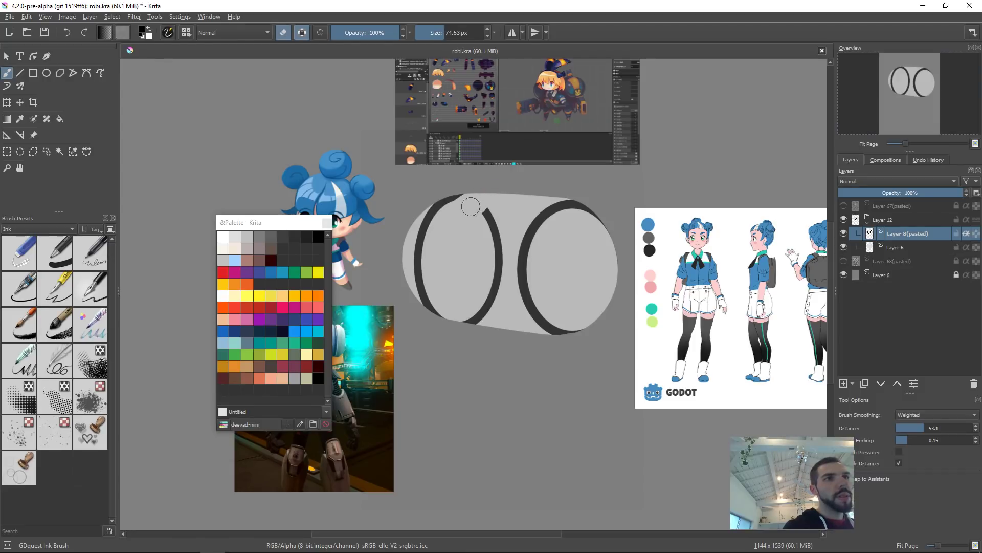
# Step: Erase the right half of the left ellipse and the stray tail below it
pyautogui.moveTo(480, 209)
pyautogui.mouseDown()
pyautogui.moveTo(500, 251)
pyautogui.moveTo(477, 320)
pyautogui.mouseUp()
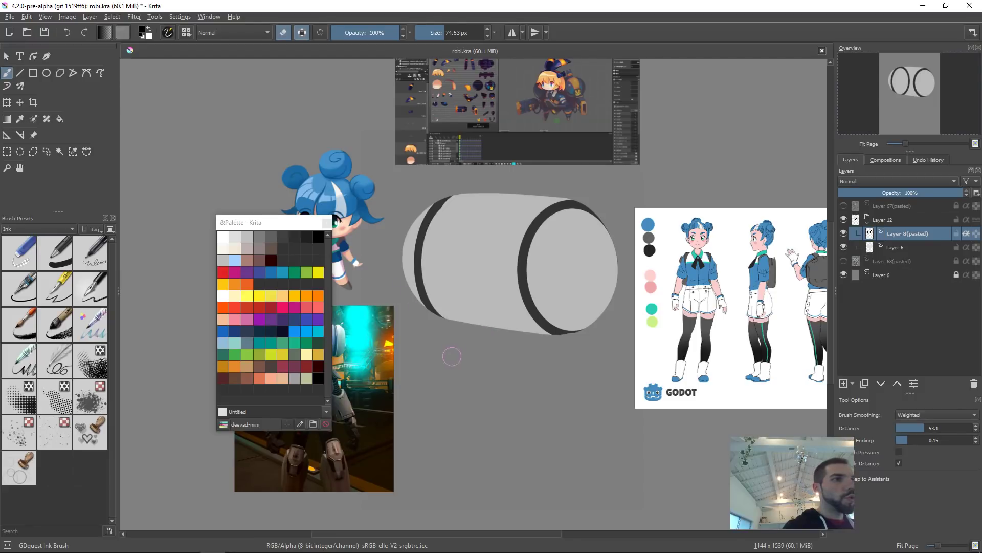
pyautogui.keyDown('shift'); pyautogui.moveTo(448, 330); pyautogui.dragTo(429, 332); pyautogui.keyUp('shift')
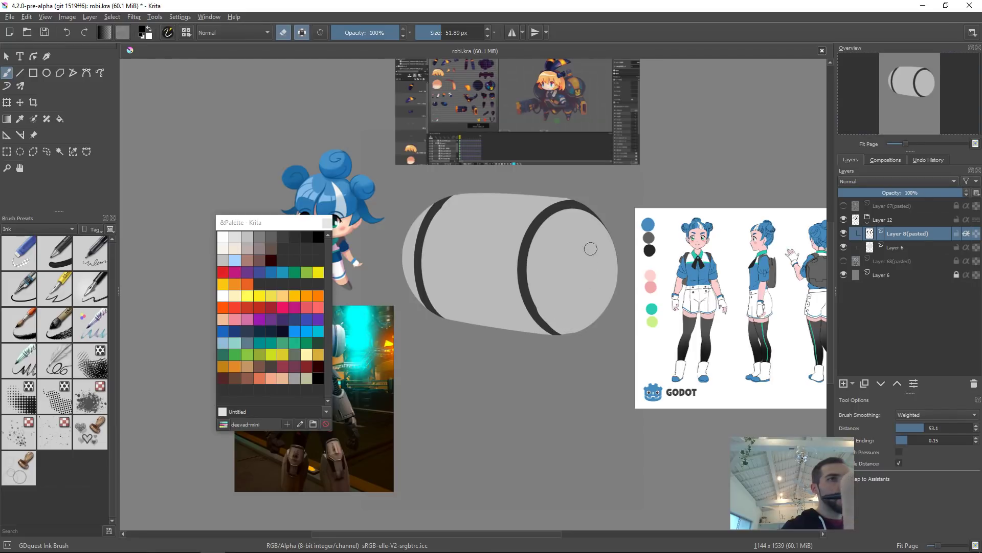
# Step: Erase the right ellipse's rim where it extends past the head's right end
pyautogui.keyDown('shift'); pyautogui.moveTo(567, 235); pyautogui.dragTo(635, 255); pyautogui.keyUp('shift')
pyautogui.moveTo(580, 222); pyautogui.dragTo(611, 239)
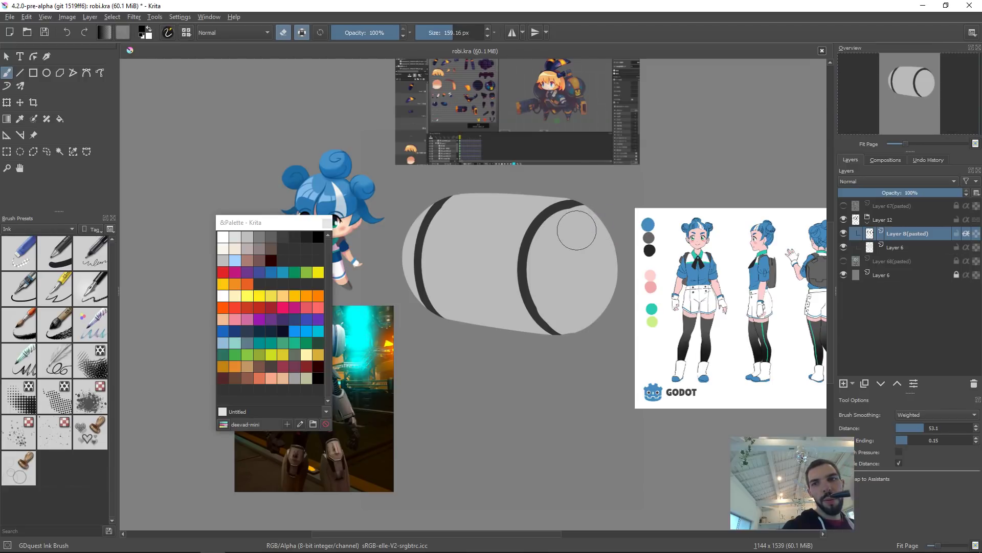
pyautogui.keyDown('shift'); pyautogui.moveTo(575, 212); pyautogui.dragTo(546, 225); pyautogui.keyUp('shift')
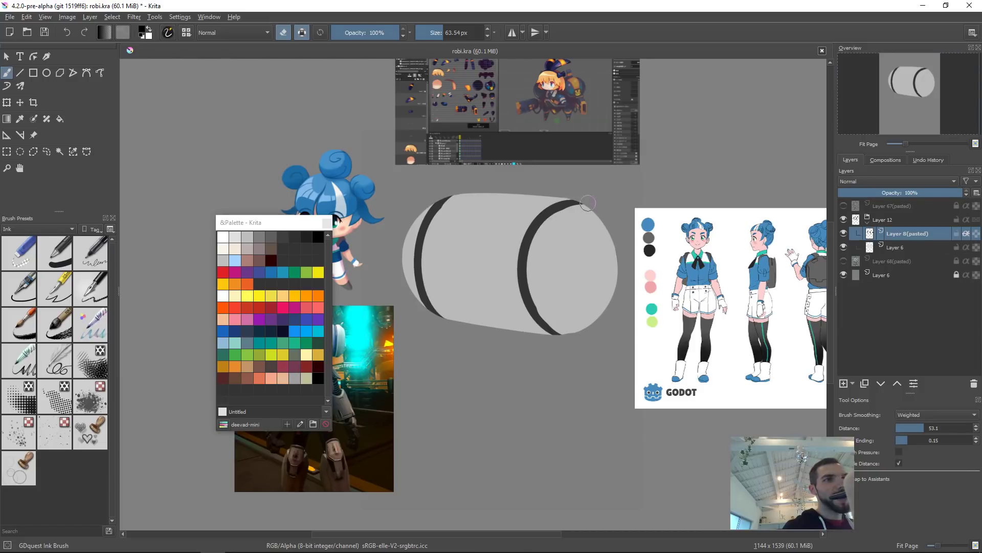
pyautogui.hotkey('ctrl', 't')
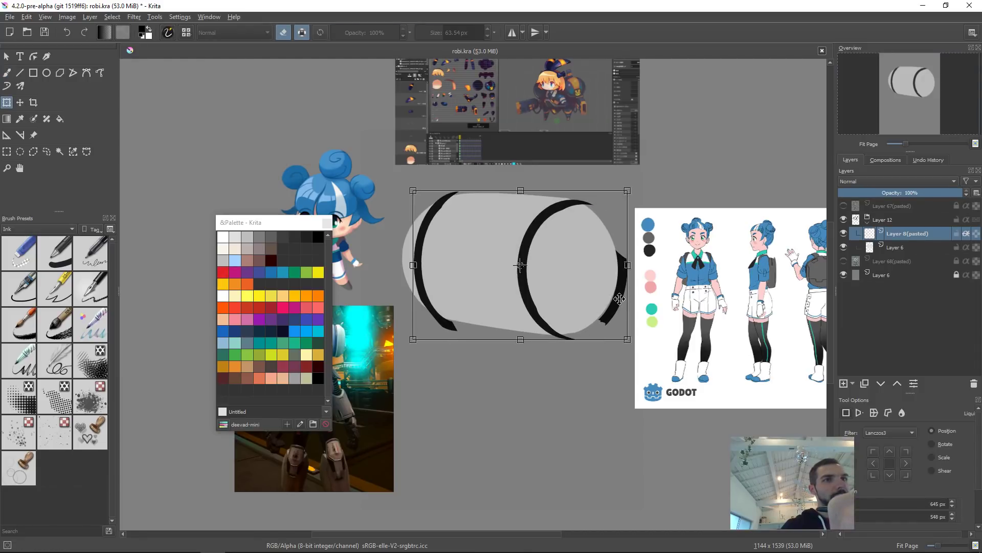
pyautogui.press('l')
pyautogui.moveTo(615, 213)
pyautogui.mouseDown()
pyautogui.moveTo(628, 379)
pyautogui.moveTo(711, 210)
pyautogui.mouseUp()
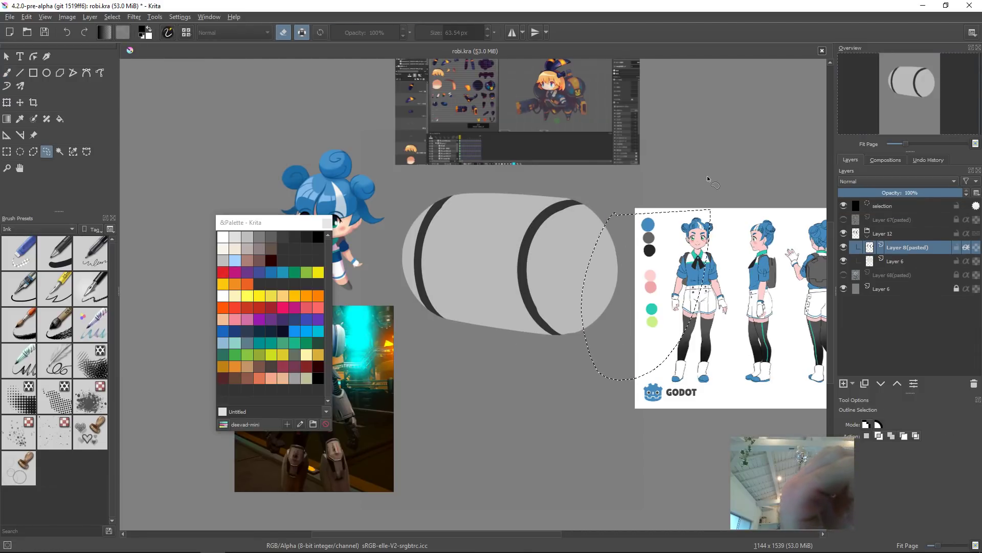
pyautogui.hotkey('ctrl', 'shift', 'a')
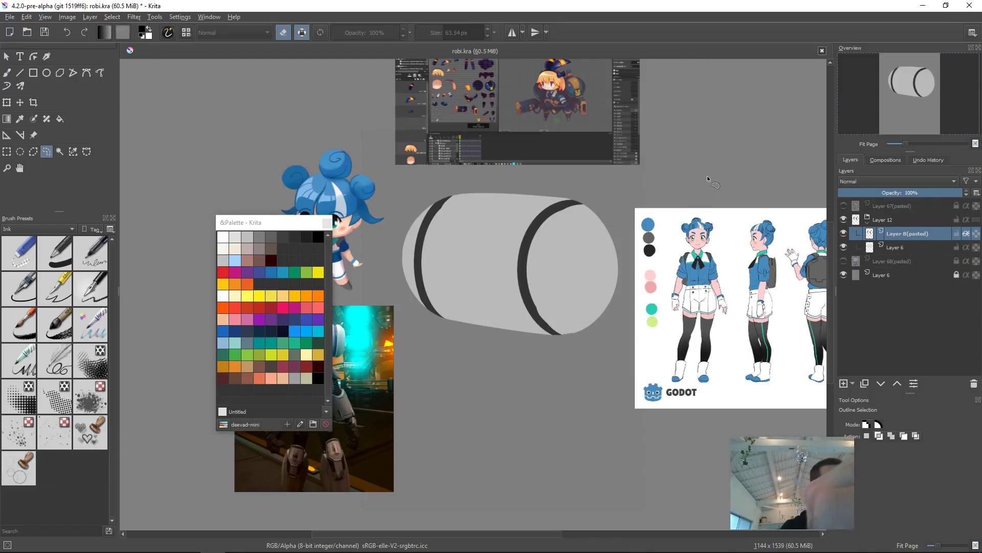
# Step: Liquify the ellipse rim layer to bend both rims around the curve of the head
pyautogui.hotkey('ctrl', 't')
pyautogui.rightClick(565, 267)
pyautogui.click(610, 322)
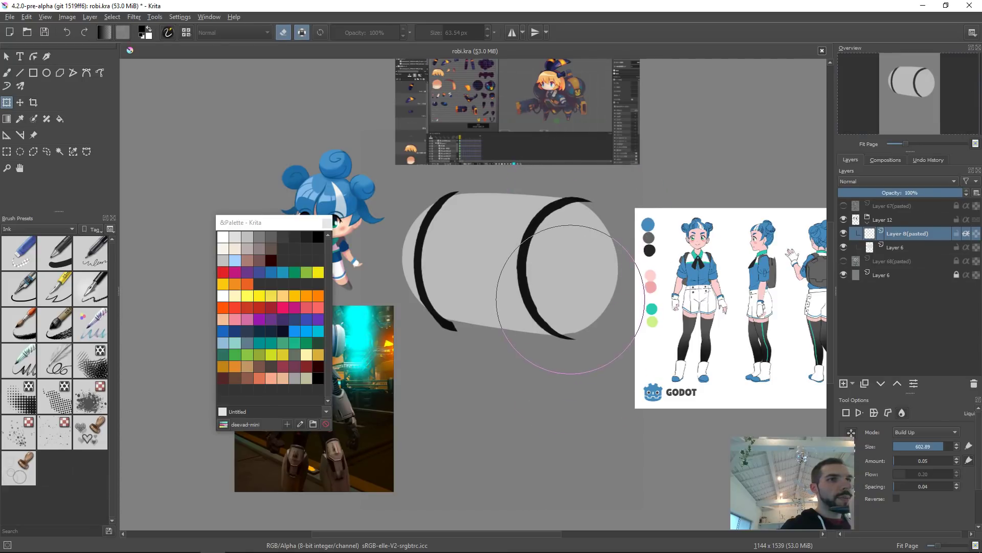
pyautogui.moveTo(570, 301); pyautogui.dragTo(567, 305)
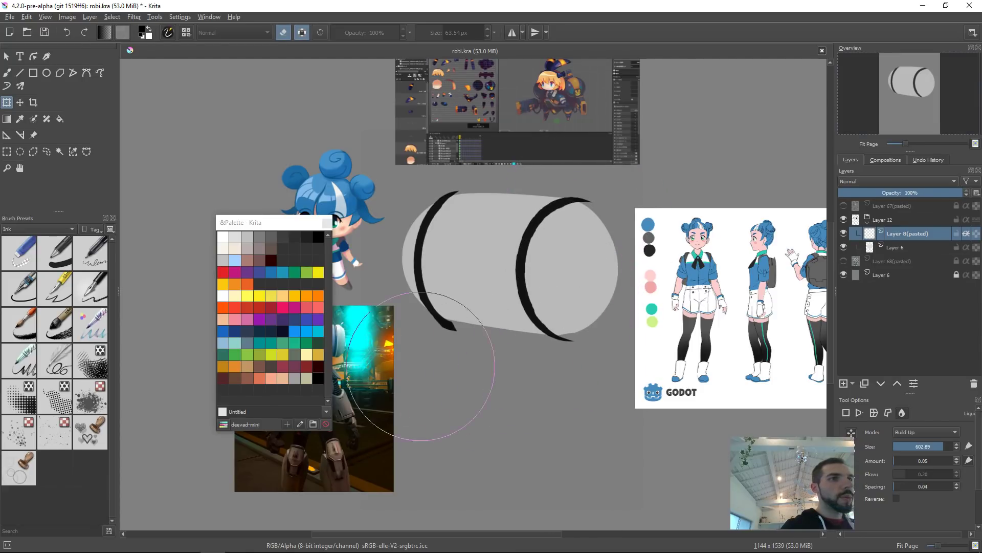
pyautogui.moveTo(428, 373); pyautogui.dragTo(440, 373)
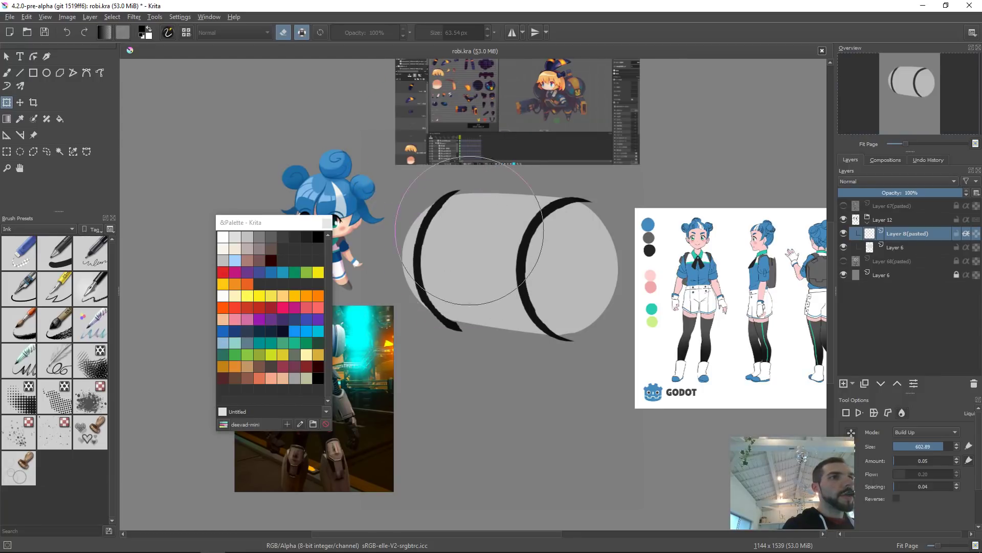
pyautogui.moveTo(469, 180)
pyautogui.keyDown('shift'); pyautogui.mouseDown()
pyautogui.moveTo(435, 179)
pyautogui.moveTo(457, 168)
pyautogui.moveTo(442, 167)
pyautogui.mouseUp(); pyautogui.keyUp('shift')
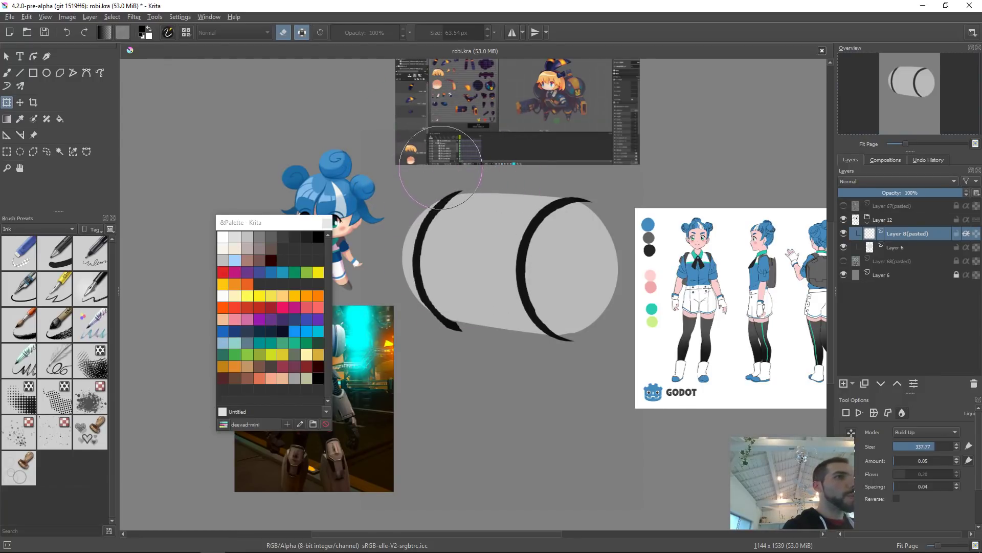
pyautogui.moveTo(440, 235); pyautogui.dragTo(446, 230)
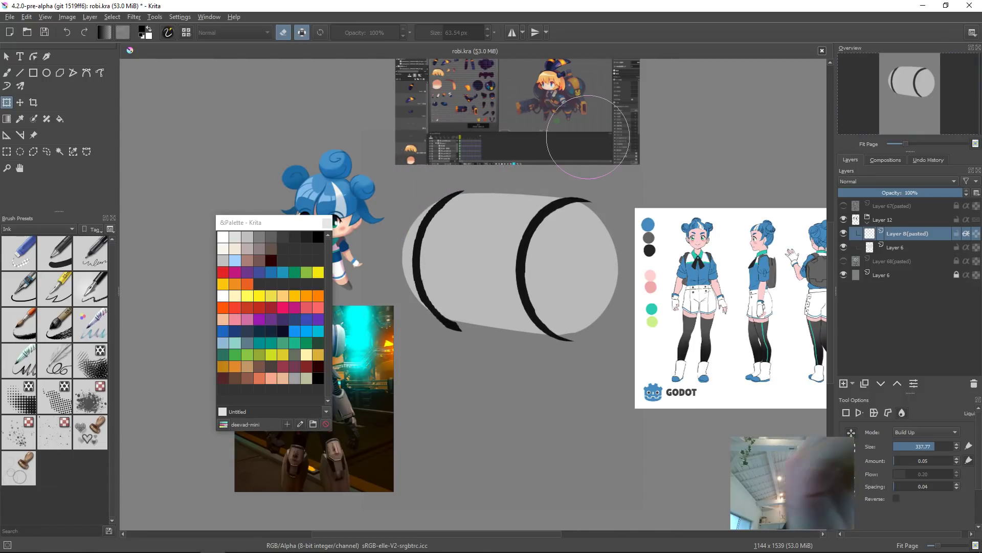
pyautogui.press('Return')
# Step: Merge the ellipse rim layer into the head shape layer
pyautogui.press('b')
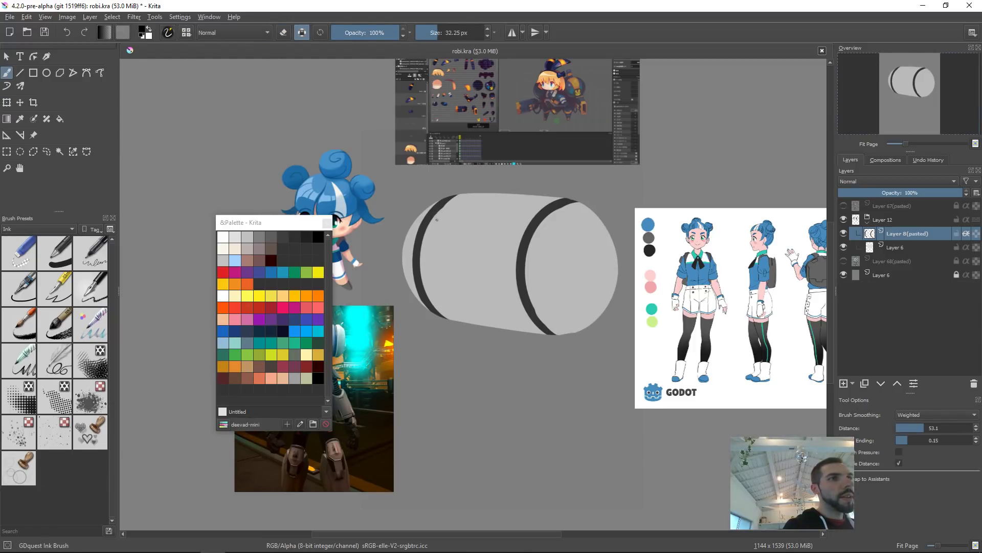
pyautogui.press('e')
pyautogui.press('e')
pyautogui.press('e')
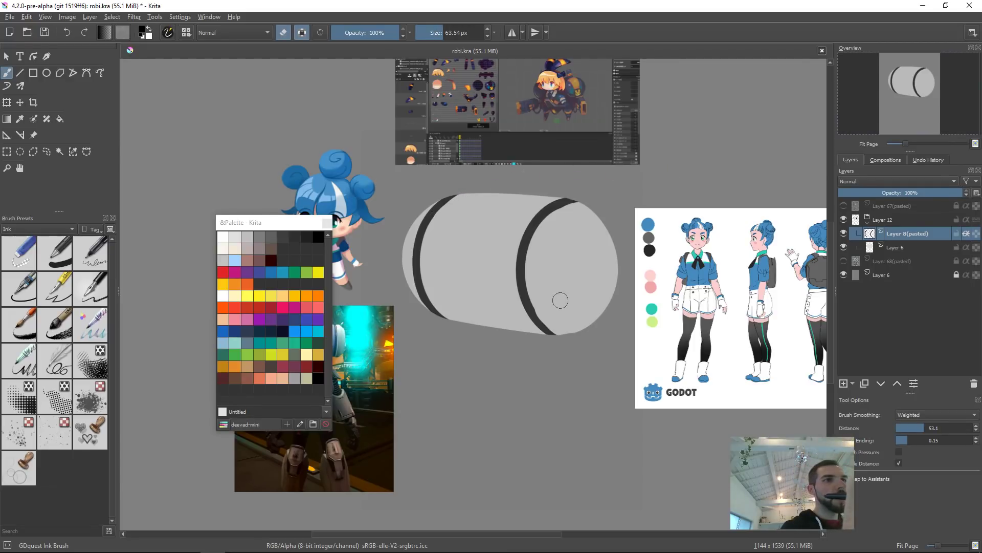
pyautogui.click(843, 232)
pyautogui.click(844, 232)
pyautogui.click(860, 223)
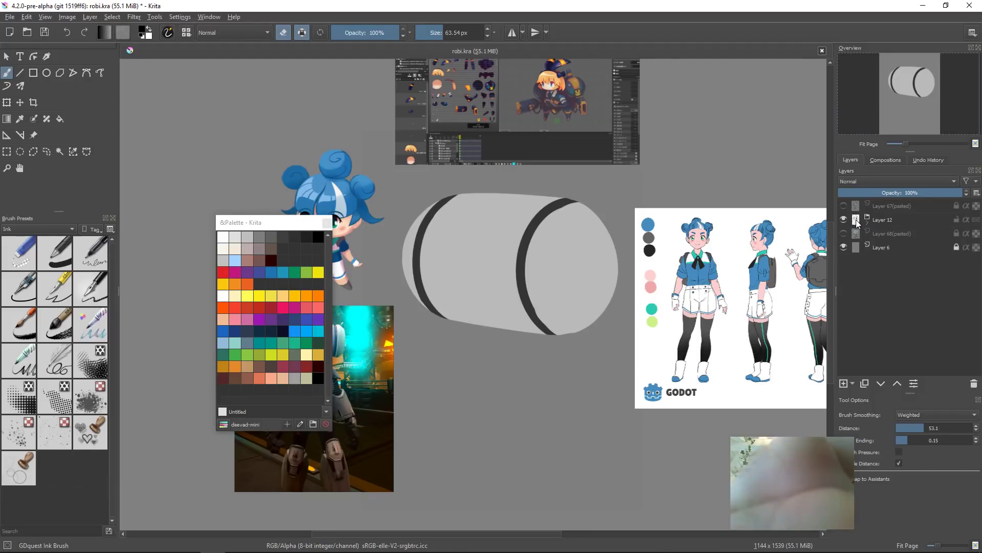
# Step: Toggle the sketch layer on and off to compare the clean head shape against the sketch
pyautogui.press('super')
pyautogui.press('super')
pyautogui.click(844, 234)
pyautogui.click(855, 234)
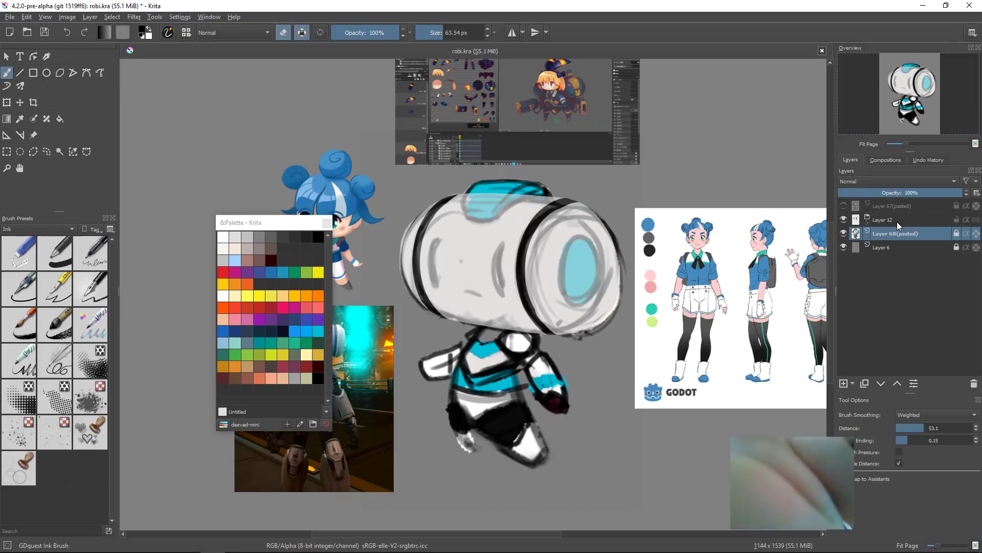
pyautogui.press('h')
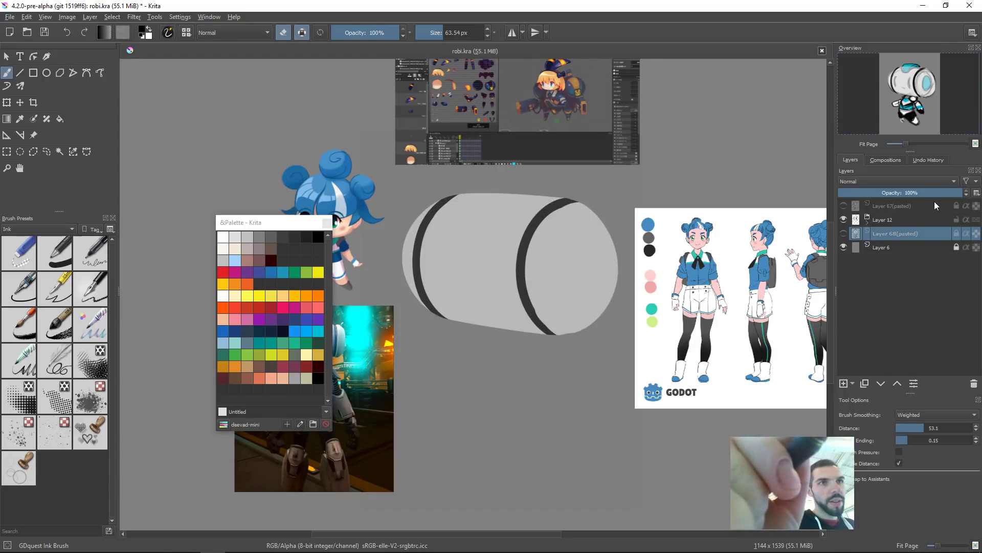
pyautogui.press('h')
pyautogui.press('h')
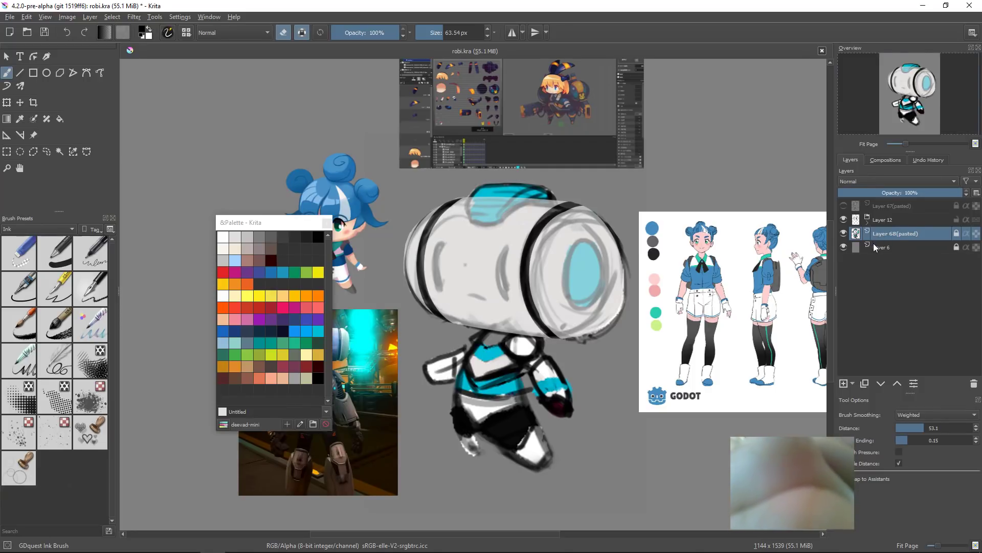
# Step: Add a new layer, zoom in on the head, and try outlining the top cap with the Bezier Curve tool
pyautogui.press('Insert')
pyautogui.scroll(3, 503, 231)
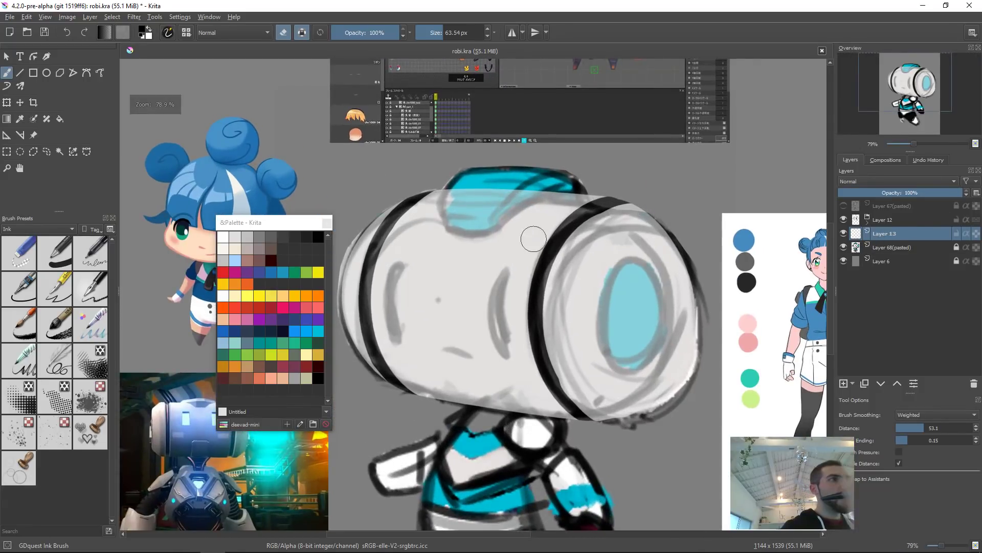
pyautogui.click(86, 72)
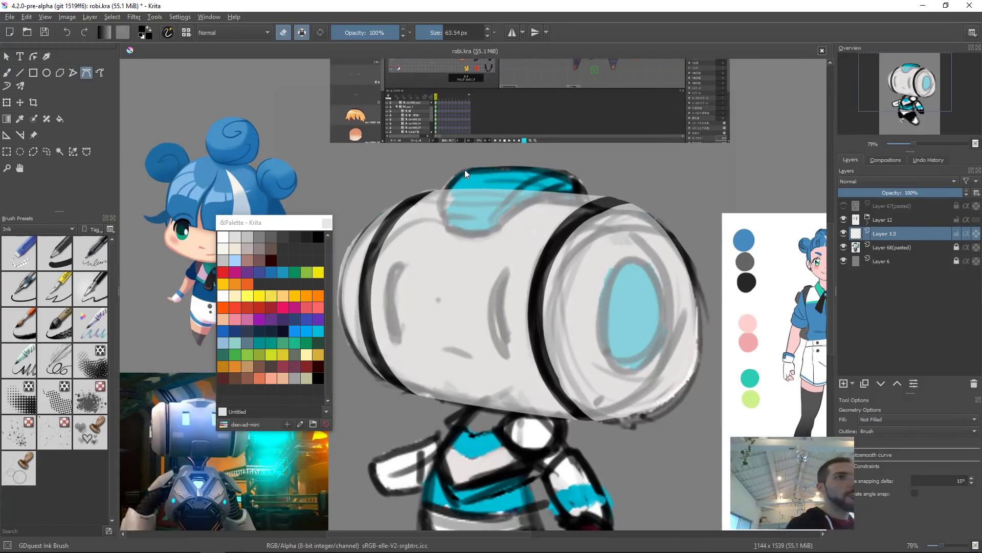
pyautogui.moveTo(444, 221); pyautogui.dragTo(444, 220)
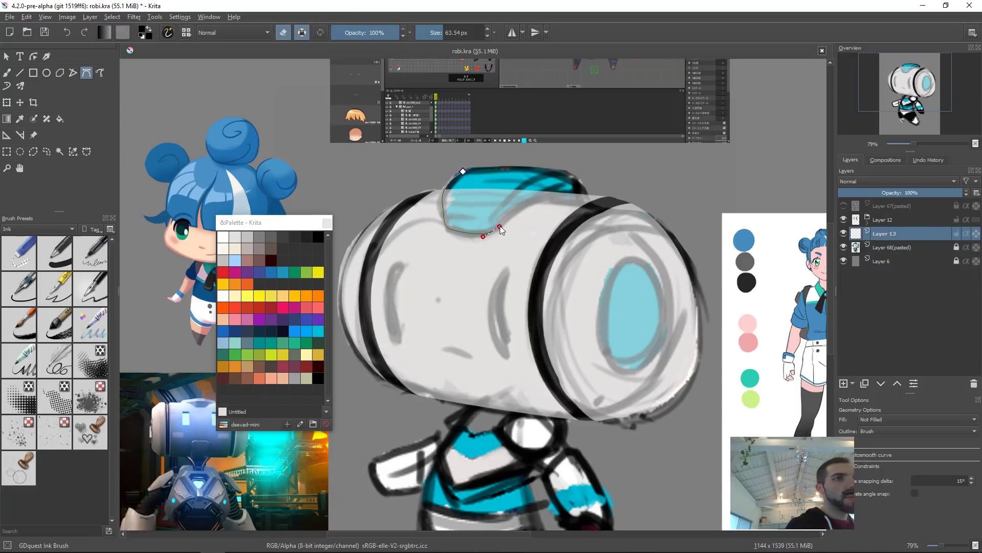
pyautogui.moveTo(529, 199); pyautogui.dragTo(561, 198)
pyautogui.click(463, 171)
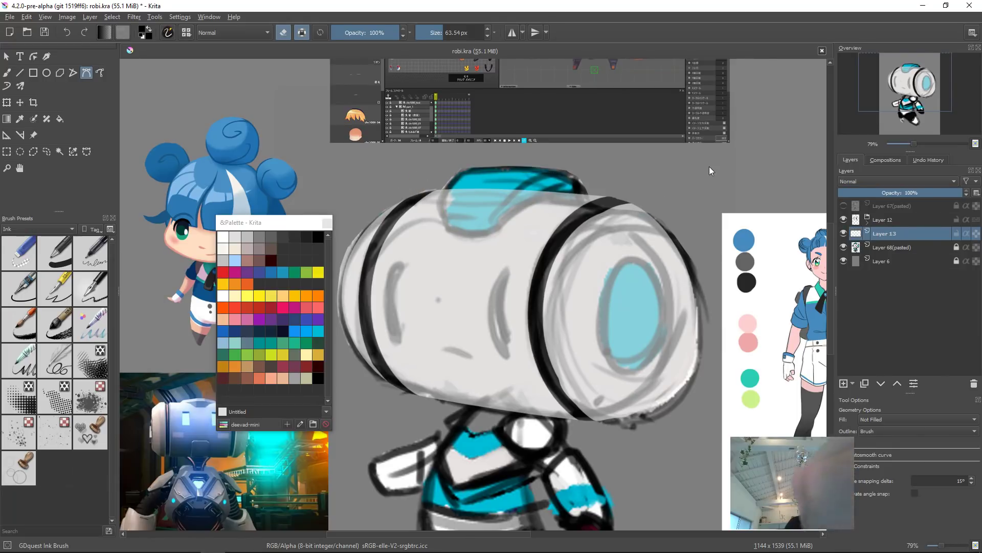
# Step: Switch back to the brush and reduce its size to about 25 px
pyautogui.press('e')
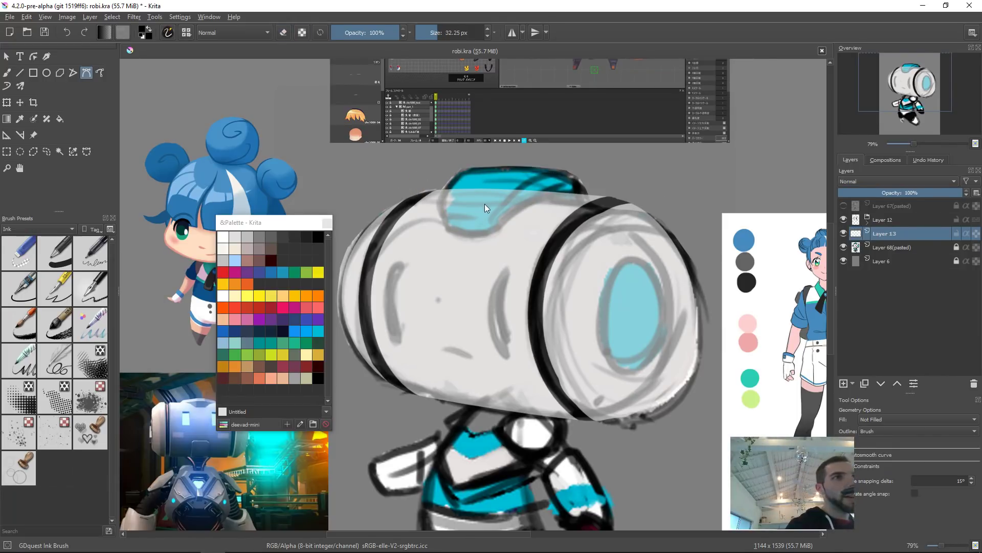
pyautogui.press('b')
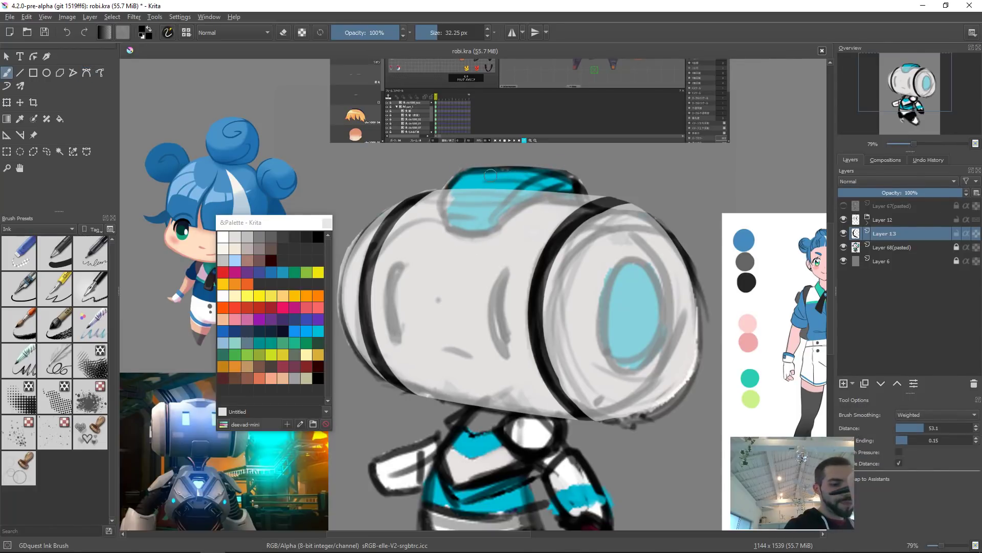
pyautogui.moveTo(491, 190); pyautogui.dragTo(487, 194)
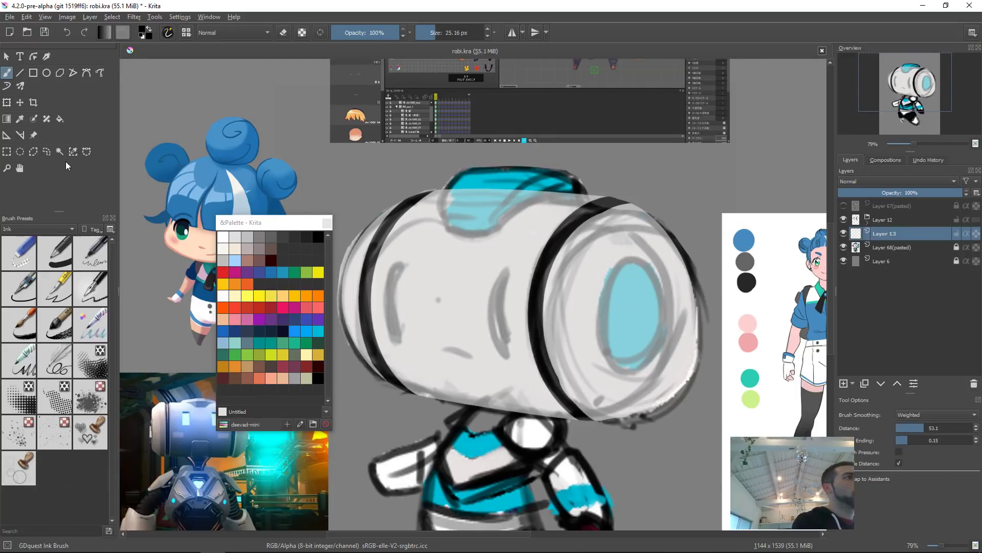
# Step: Outline the teal cap on top of the head with the Bezier Curve tool
pyautogui.click(87, 74)
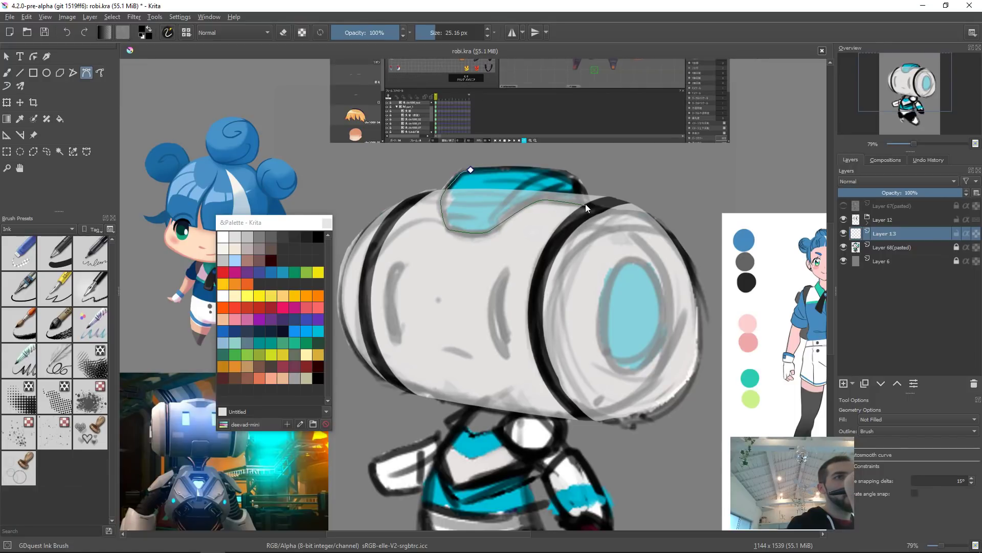
pyautogui.moveTo(581, 179); pyautogui.dragTo(559, 172)
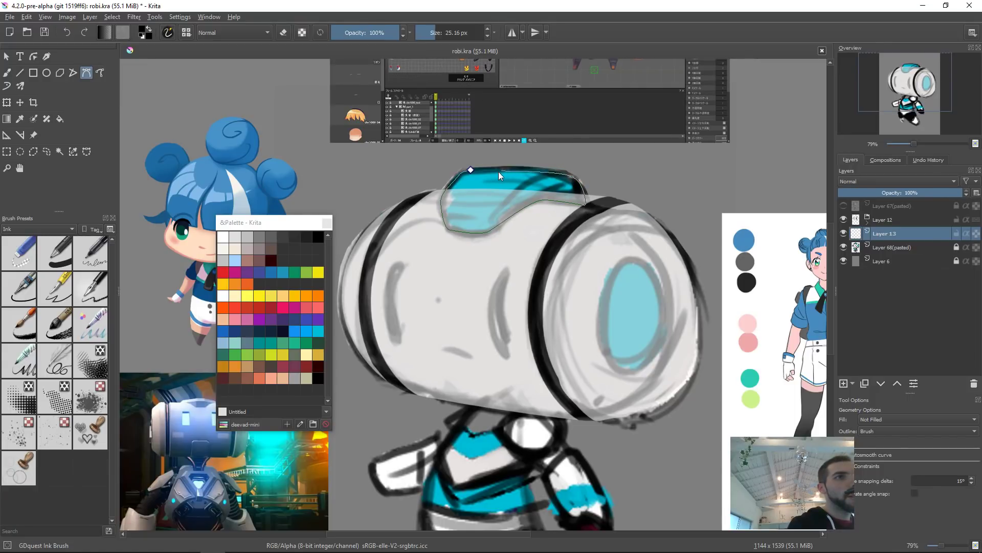
pyautogui.moveTo(498, 167); pyautogui.dragTo(477, 169)
pyautogui.click(471, 170)
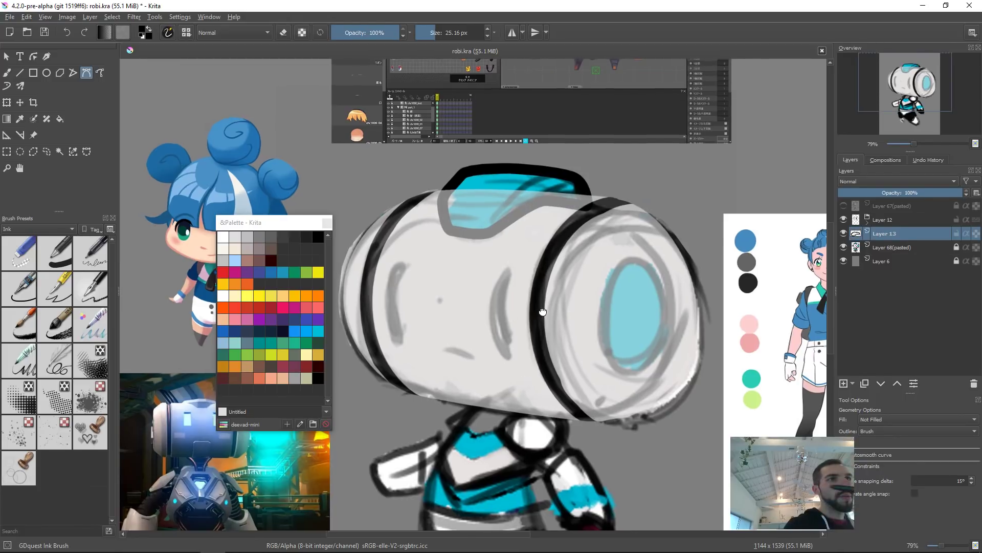
# Step: Add a new layer above the head shape layer and zoom in on the neck area
pyautogui.scroll(-4, 539, 337)
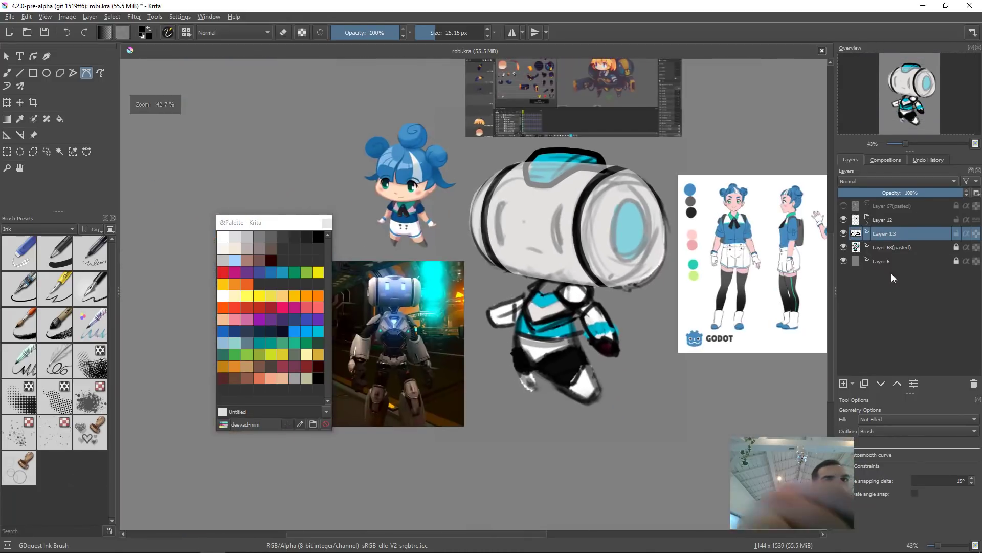
pyautogui.click(894, 247)
pyautogui.moveTo(916, 192); pyautogui.dragTo(879, 194)
pyautogui.press('Insert')
pyautogui.moveTo(584, 313); pyautogui.dragTo(610, 258)
pyautogui.moveTo(610, 259); pyautogui.dragTo(563, 223)
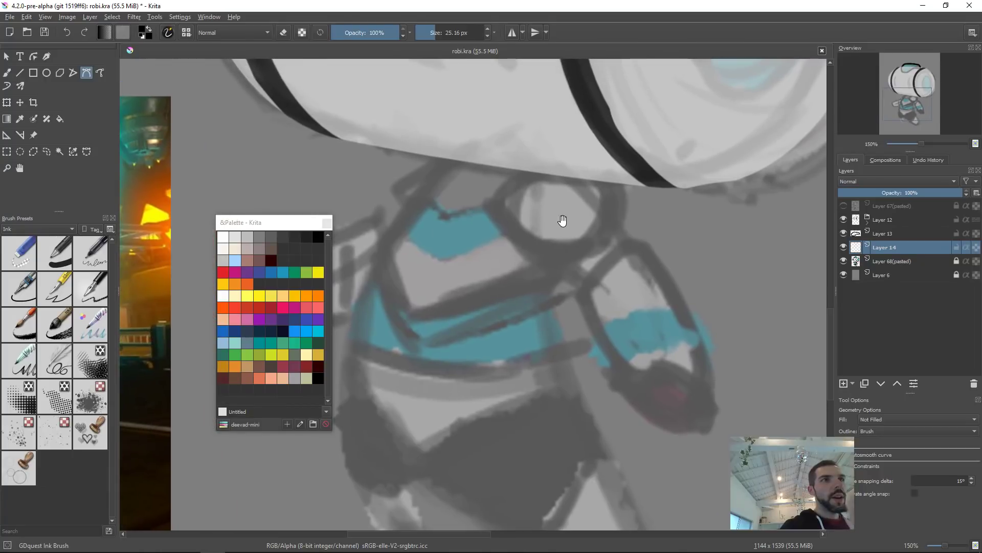
# Step: Set the brush to 20 px and outline the upper neck ring as a closed Bezier curve
pyautogui.press('b')
pyautogui.press('[')
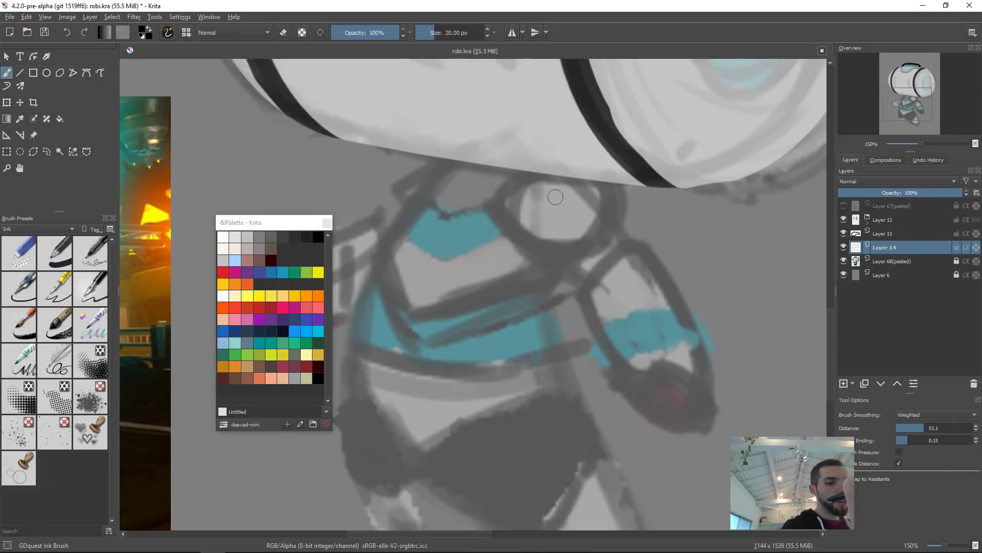
pyautogui.click(87, 73)
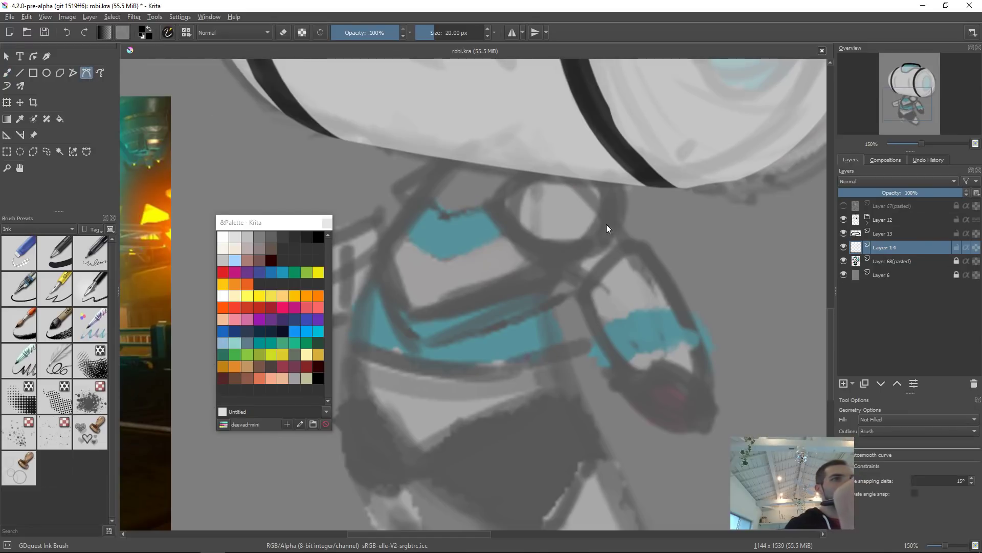
pyautogui.moveTo(490, 207); pyautogui.dragTo(579, 157)
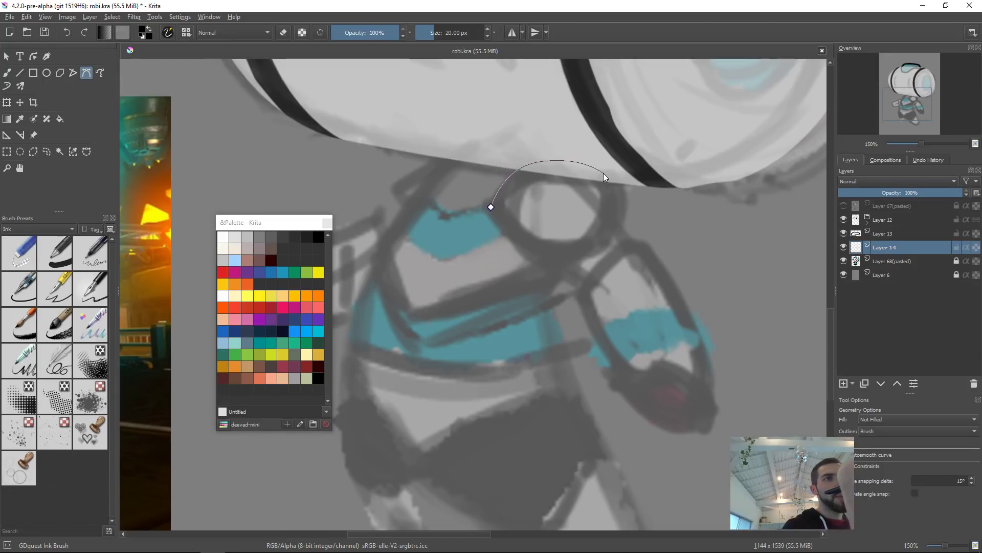
pyautogui.click(597, 167)
pyautogui.moveTo(613, 207); pyautogui.dragTo(610, 225)
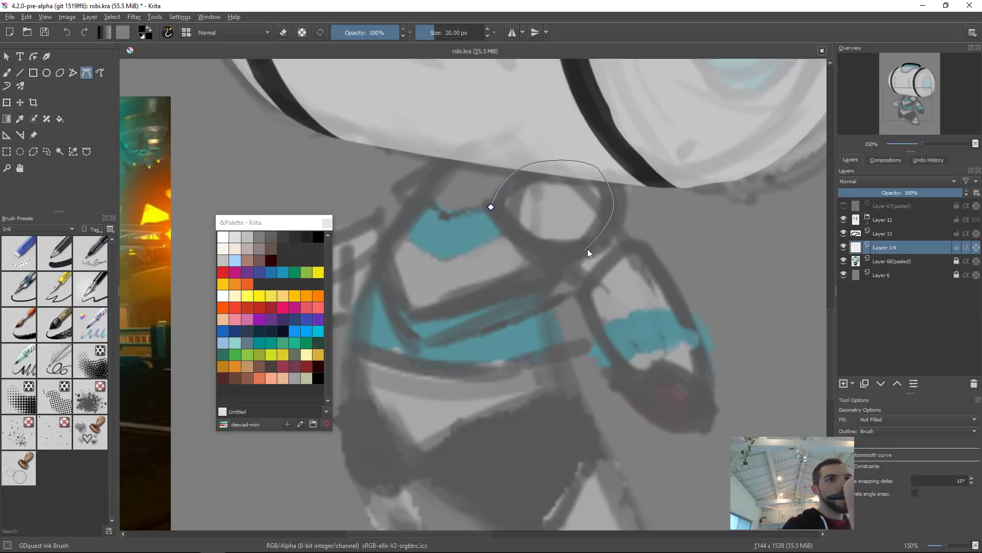
pyautogui.moveTo(582, 249); pyautogui.dragTo(573, 253)
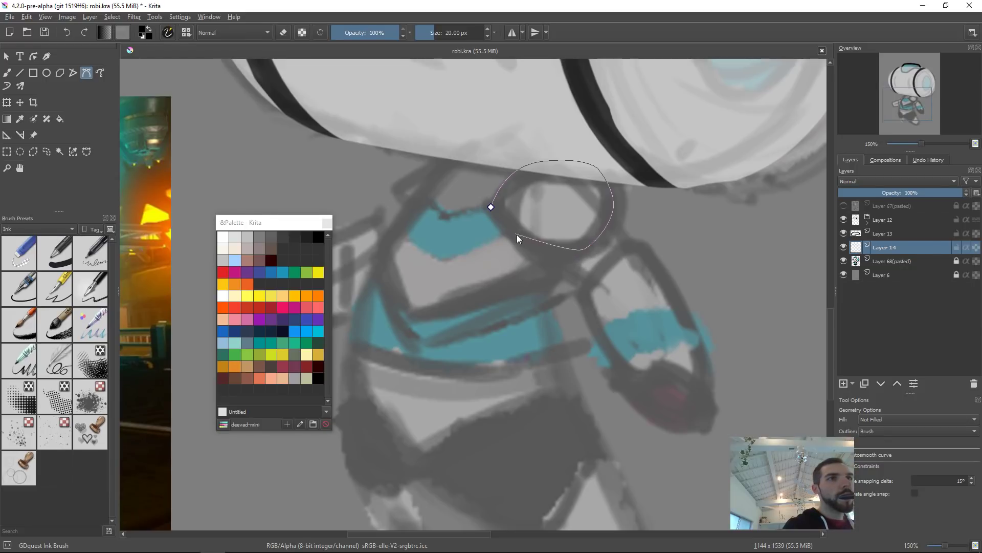
pyautogui.moveTo(534, 244); pyautogui.dragTo(521, 239)
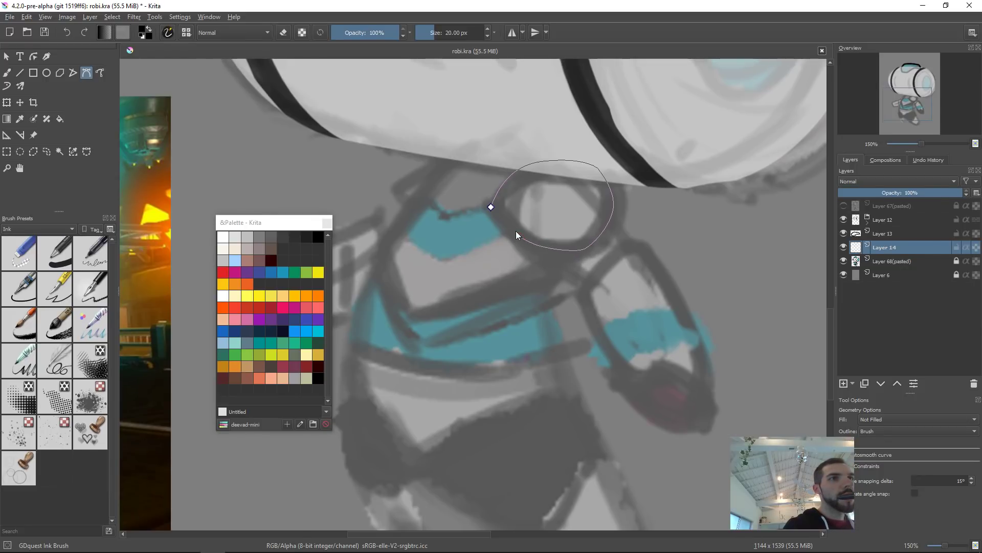
pyautogui.click(490, 206)
# Step: Nudge the upper neck ring outline slightly with the Transform tool and apply it
pyautogui.moveTo(695, 216); pyautogui.dragTo(692, 193)
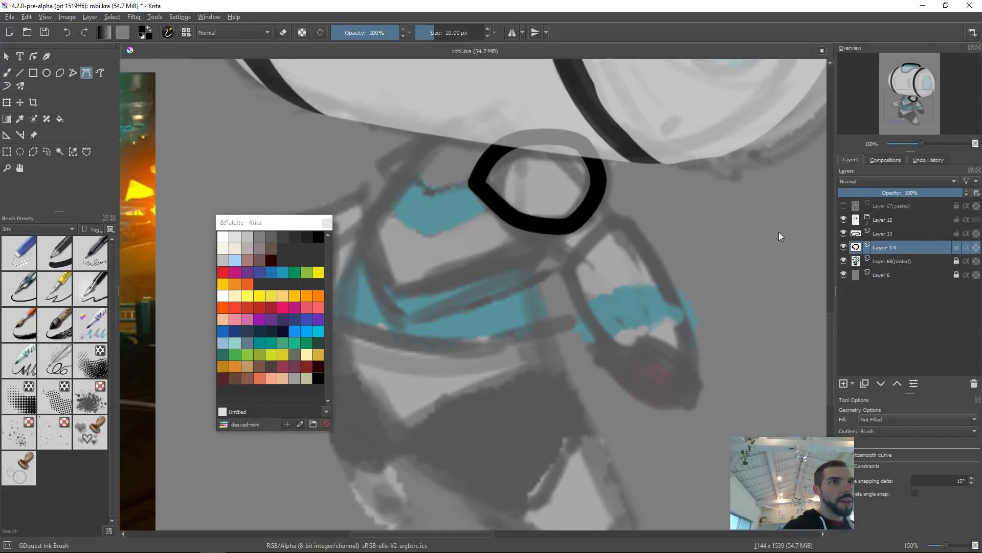
pyautogui.hotkey('ctrl', 't')
pyautogui.moveTo(608, 128)
pyautogui.mouseDown()
pyautogui.moveTo(588, 129)
pyautogui.moveTo(605, 133)
pyautogui.mouseUp()
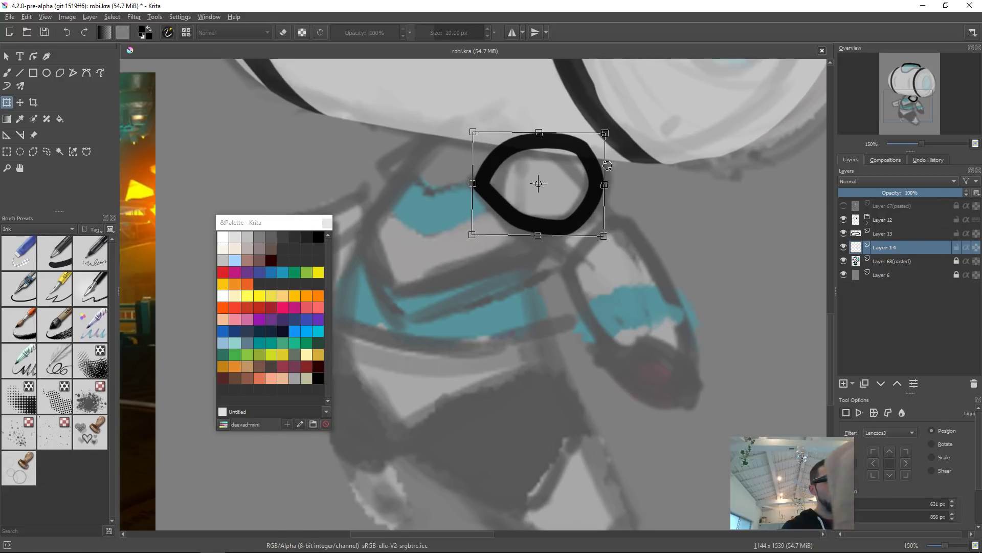
pyautogui.press('Return')
pyautogui.moveTo(621, 191); pyautogui.dragTo(609, 171)
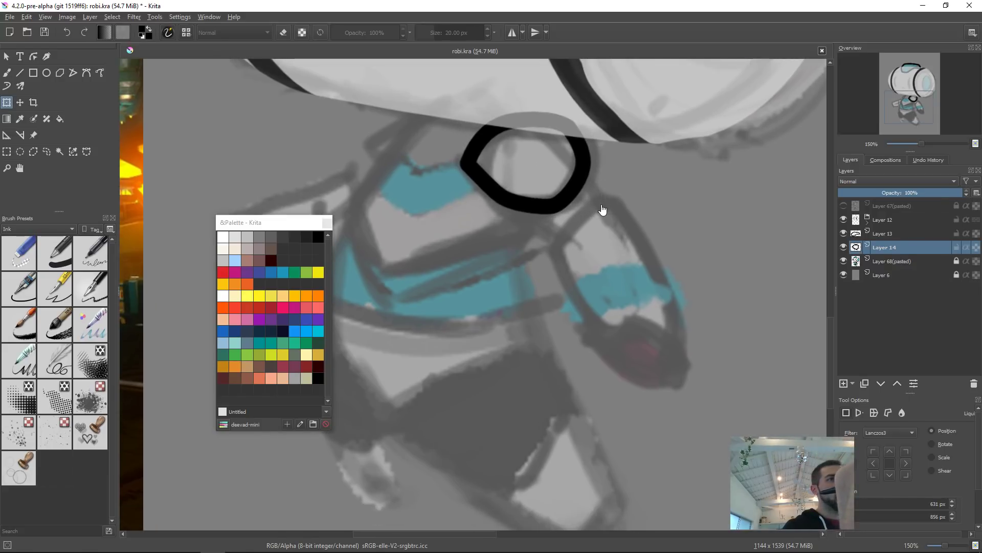
# Step: Add a new layer and outline a second neck ring just below the first with a 15 px brush
pyautogui.press('Insert')
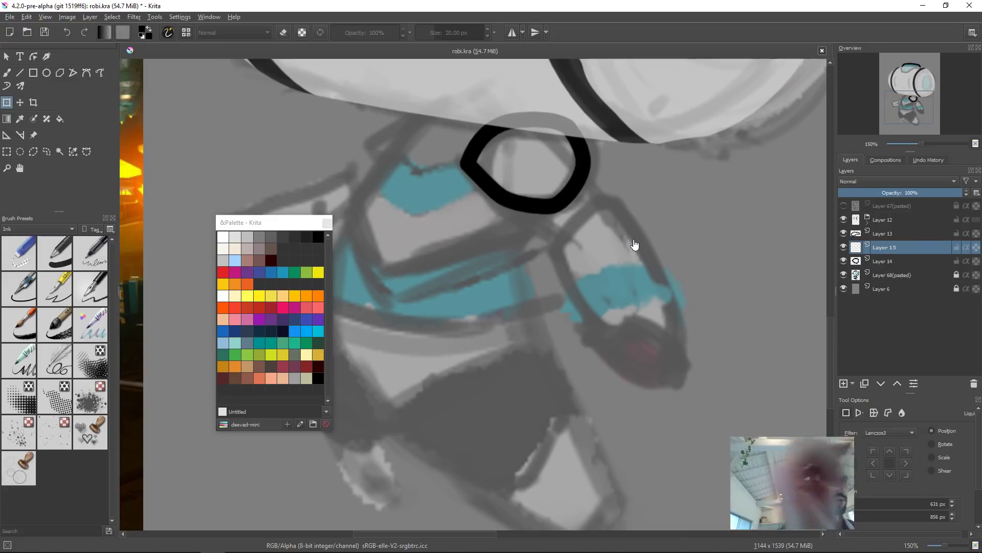
pyautogui.press('b')
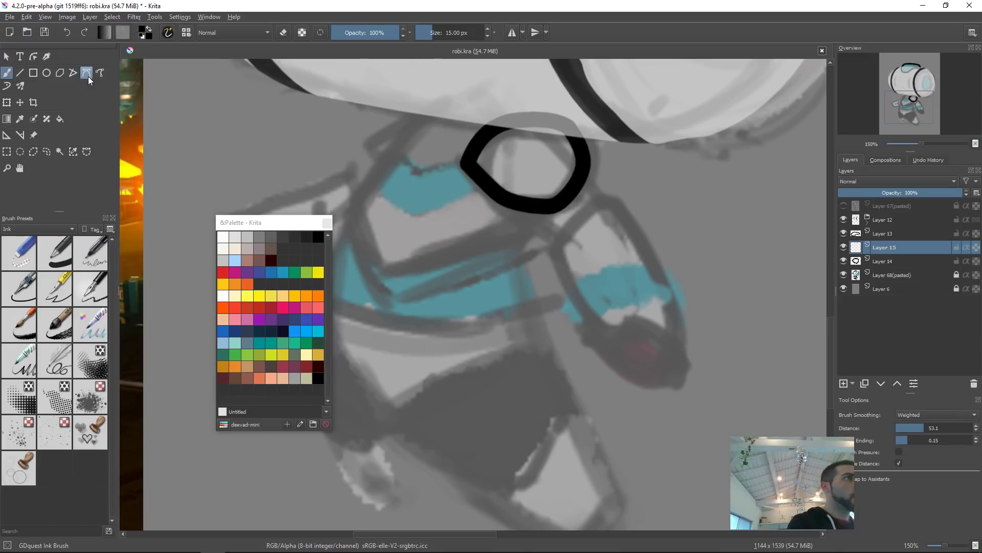
pyautogui.moveTo(526, 197)
pyautogui.mouseDown()
pyautogui.moveTo(592, 256)
pyautogui.moveTo(618, 230)
pyautogui.moveTo(616, 242)
pyautogui.moveTo(570, 169)
pyautogui.mouseUp()
pyautogui.hotkey('ctrl', 'z')
pyautogui.moveTo(528, 192)
pyautogui.mouseDown()
pyautogui.moveTo(607, 163)
pyautogui.moveTo(617, 241)
pyautogui.moveTo(576, 168)
pyautogui.mouseUp()
pyautogui.hotkey('ctrl', 'z')
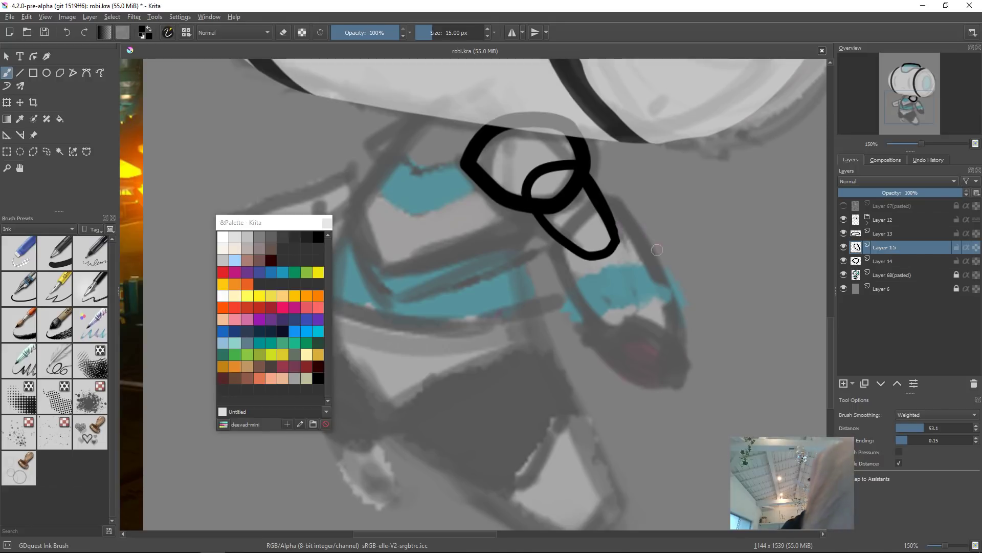
pyautogui.moveTo(660, 269); pyautogui.dragTo(614, 263)
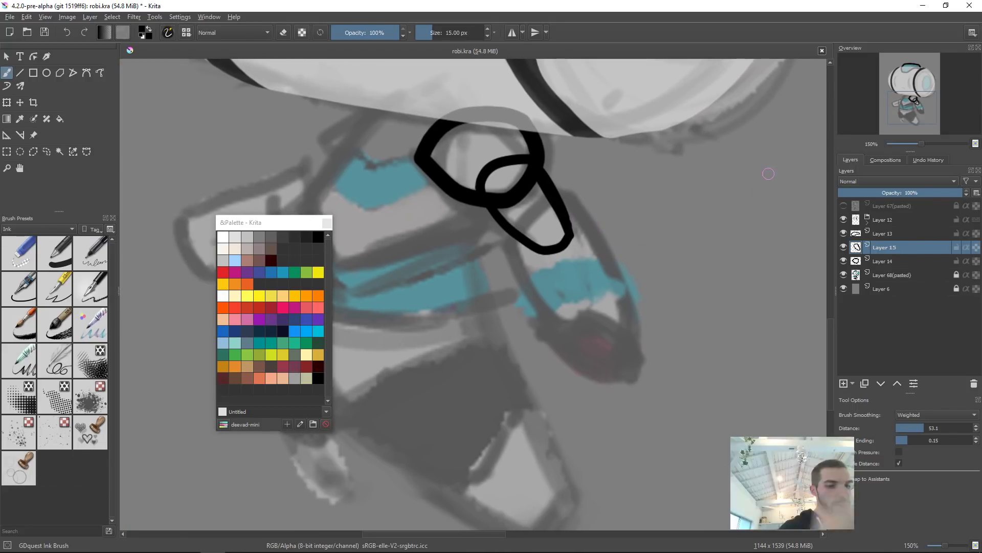
# Step: Add a new layer and outline the elongated lower neck segment as a closed Bezier curve
pyautogui.press('Insert')
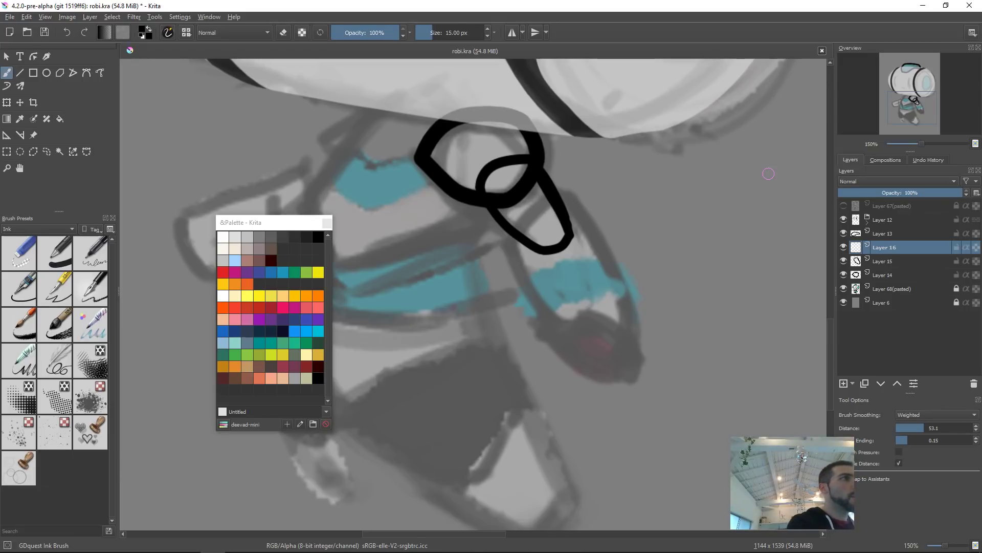
pyautogui.click(86, 72)
pyautogui.moveTo(506, 245); pyautogui.dragTo(506, 244)
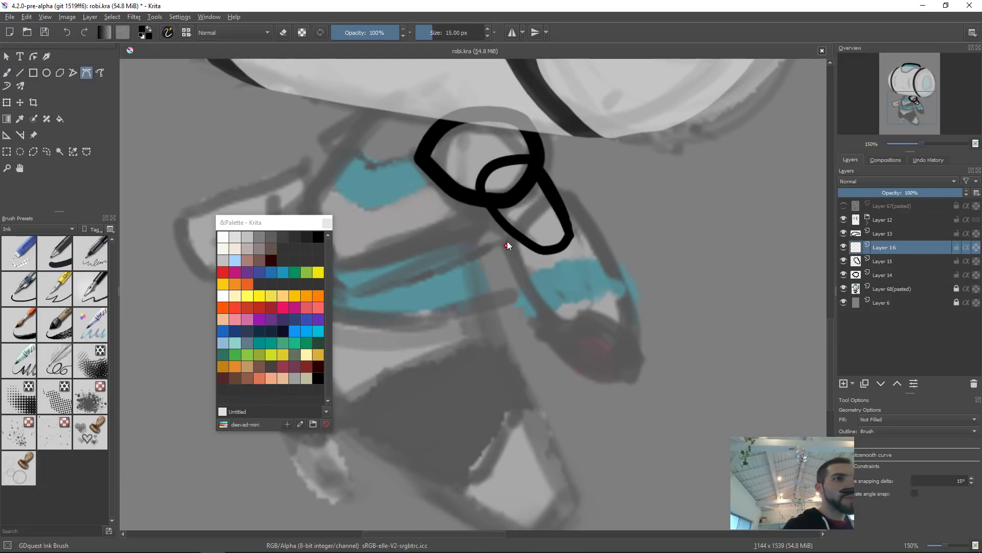
pyautogui.moveTo(542, 204); pyautogui.dragTo(576, 196)
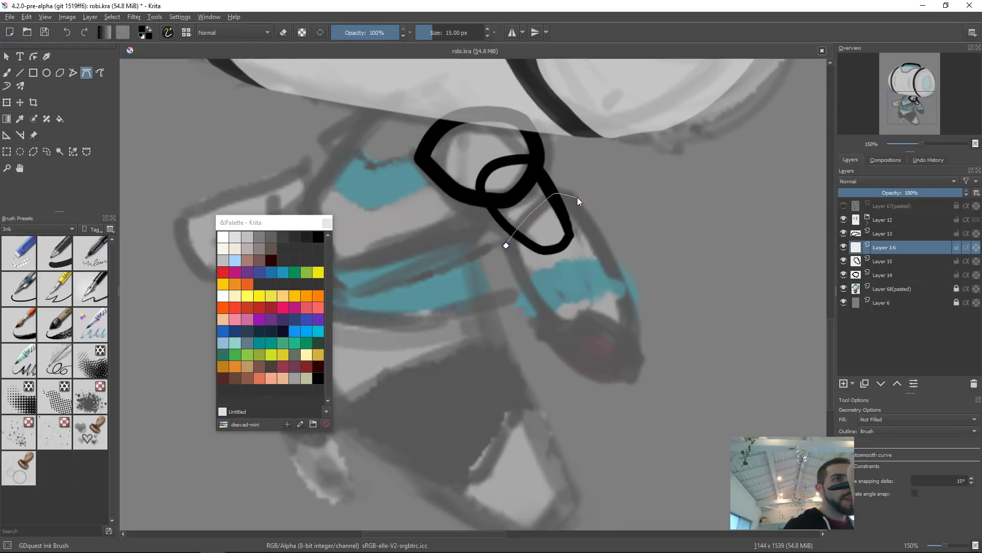
pyautogui.moveTo(575, 196)
pyautogui.mouseDown()
pyautogui.moveTo(591, 204)
pyautogui.moveTo(582, 202)
pyautogui.mouseUp()
pyautogui.moveTo(627, 303); pyautogui.dragTo(636, 343)
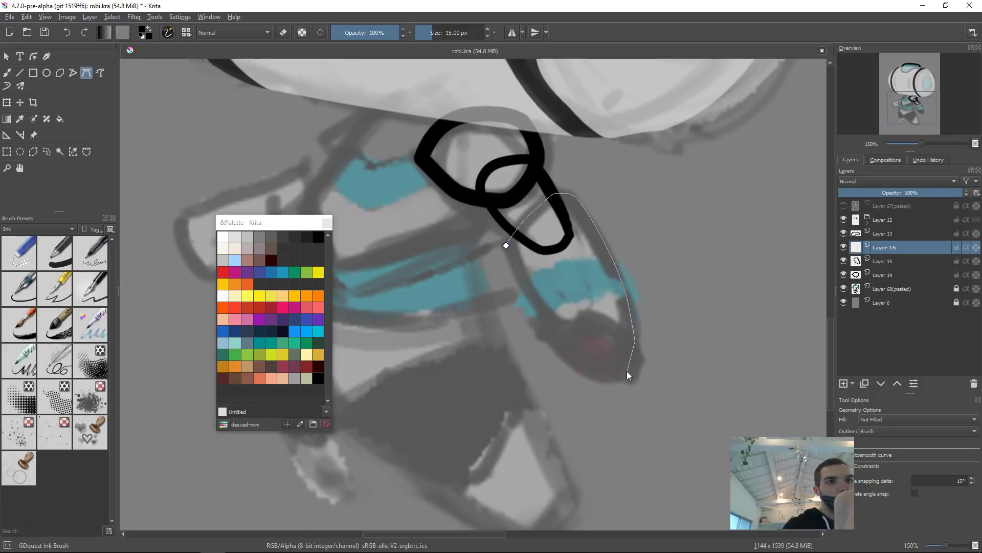
pyautogui.moveTo(625, 375); pyautogui.dragTo(611, 386)
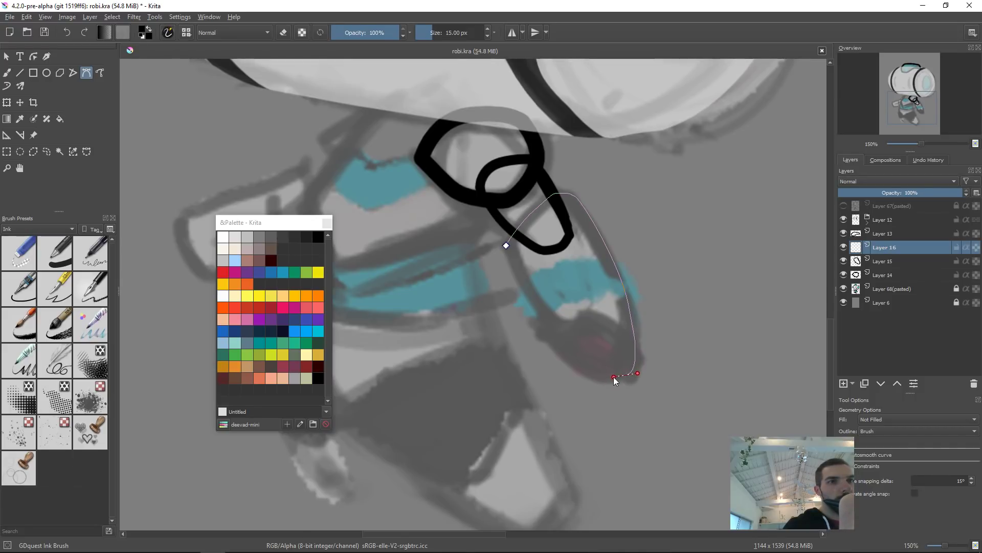
pyautogui.moveTo(567, 357); pyautogui.dragTo(558, 343)
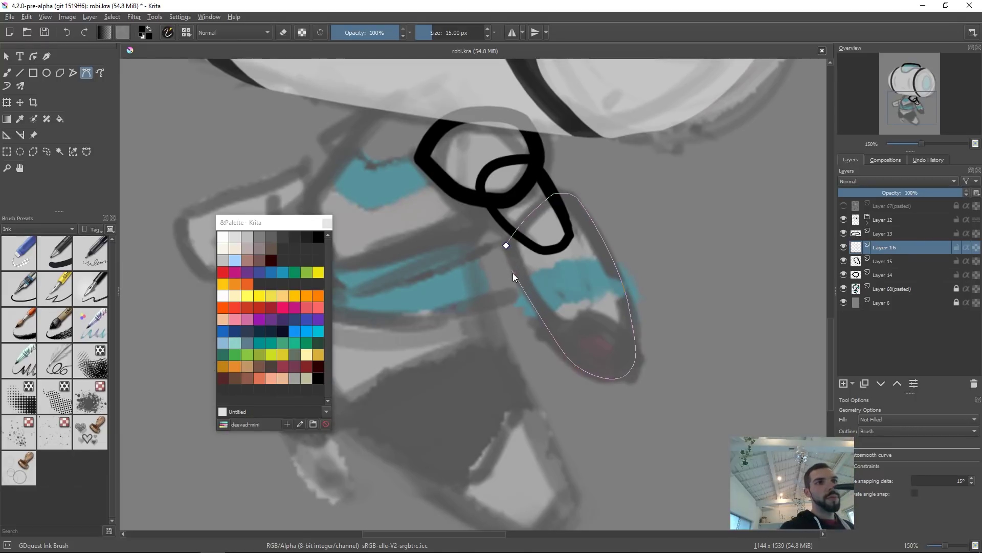
pyautogui.click(506, 245)
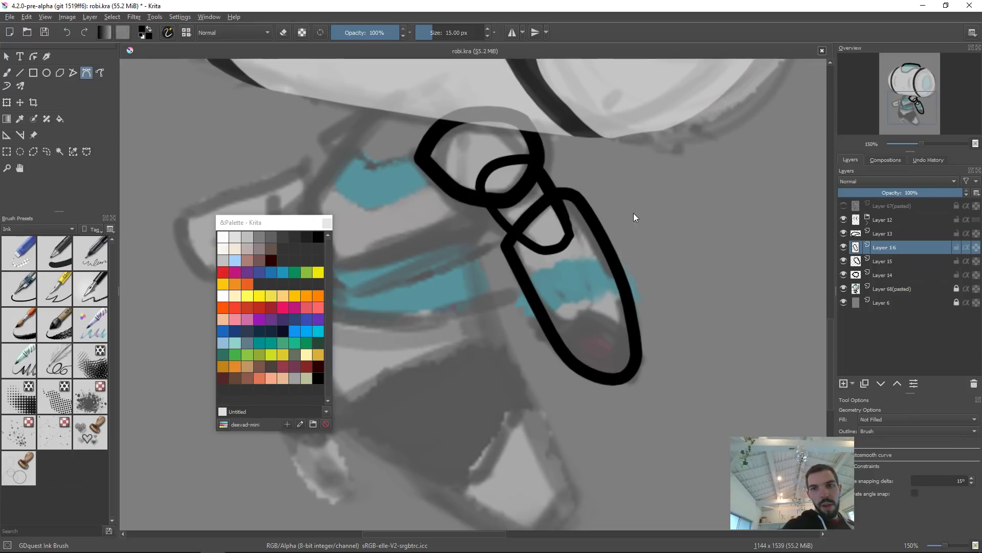
# Step: Erase the overlapping line where the elongated neck segment meets the second ring
pyautogui.press('b')
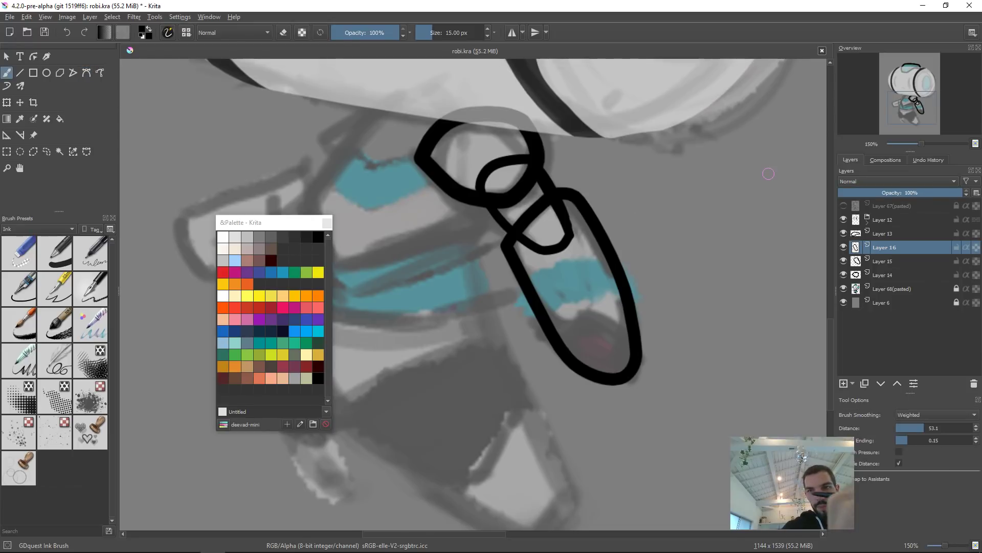
pyautogui.moveTo(594, 279); pyautogui.dragTo(586, 279)
pyautogui.press('e')
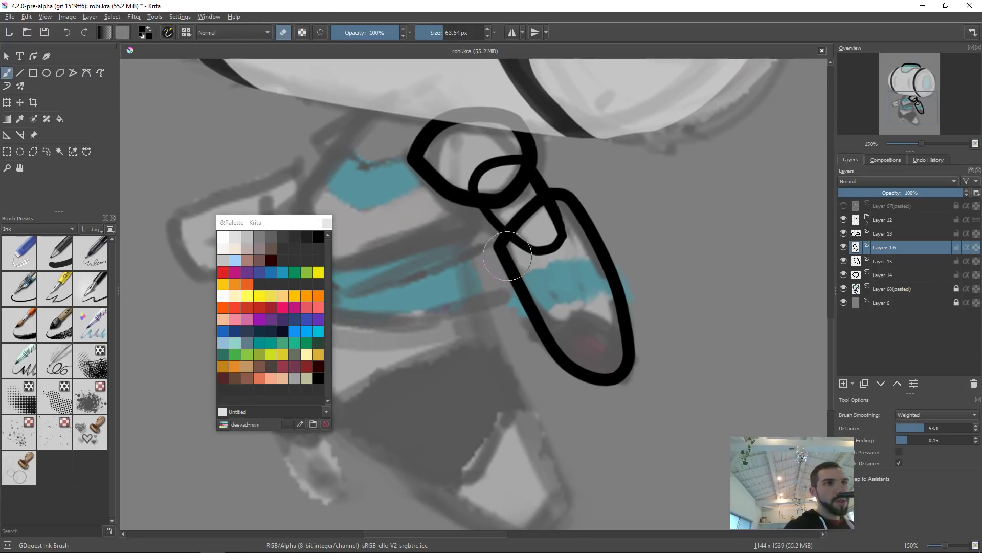
pyautogui.press('e')
pyautogui.press('e')
pyautogui.moveTo(520, 244); pyautogui.dragTo(492, 251)
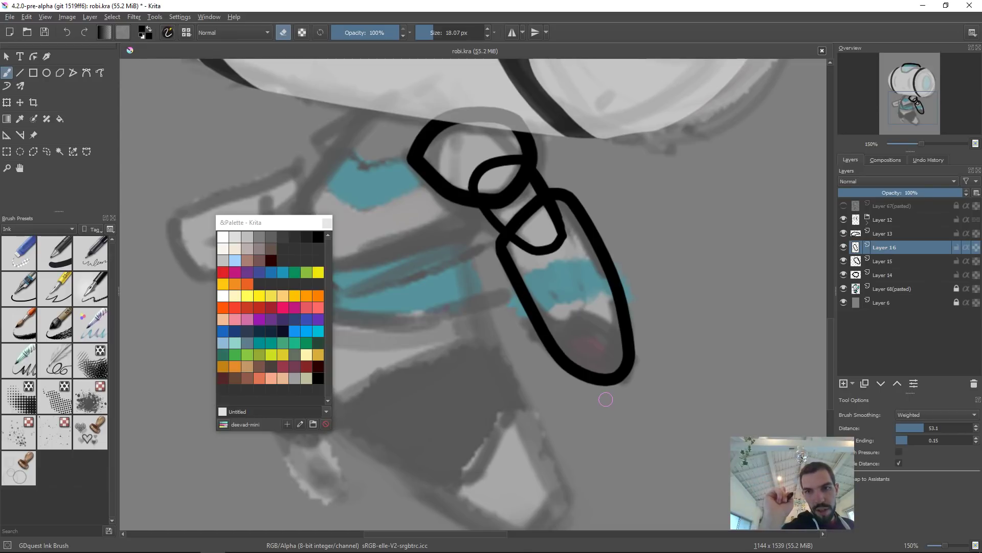
pyautogui.moveTo(556, 301); pyautogui.dragTo(597, 359)
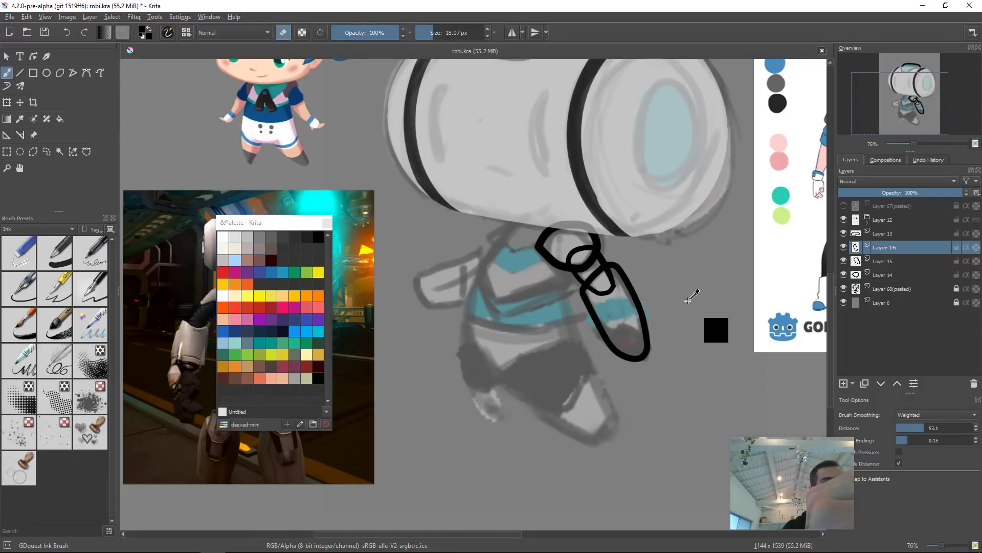
# Step: Add a new layer, group the three neck outline layers, hide the group, and select the new layer
pyautogui.press('Insert')
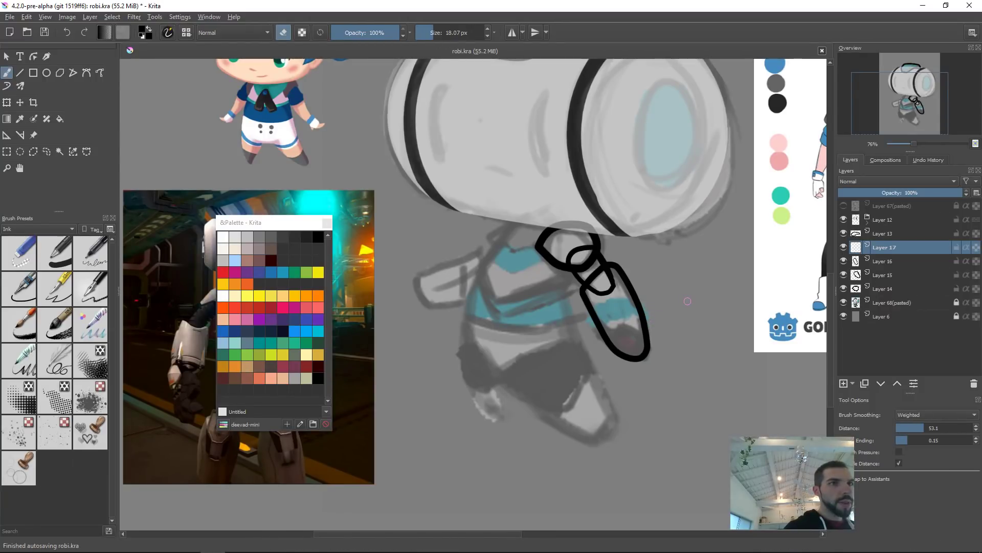
pyautogui.click(874, 259)
pyautogui.keyDown('shift'); pyautogui.click(886, 288); pyautogui.keyUp('shift')
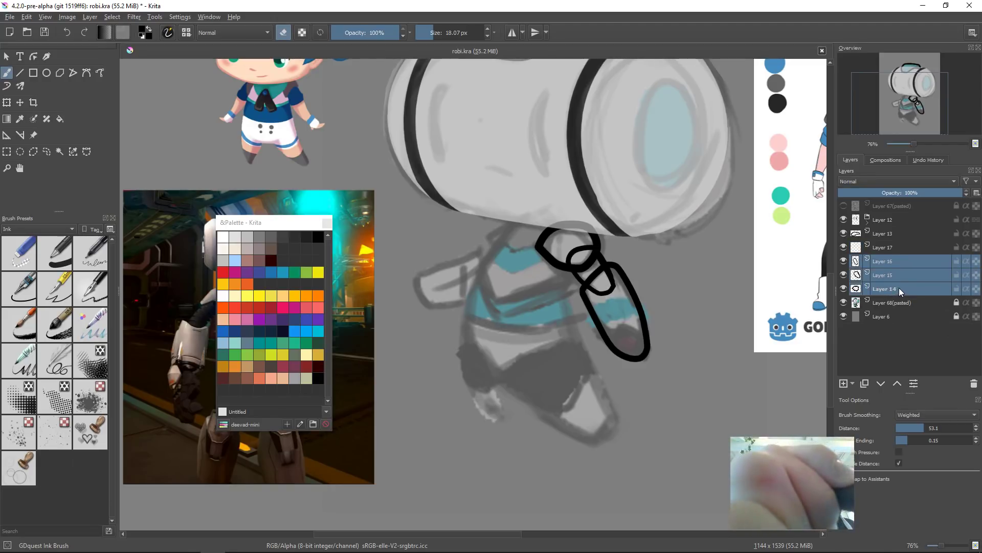
pyautogui.hotkey('ctrl', 'g')
pyautogui.click(867, 265)
pyautogui.click(844, 261)
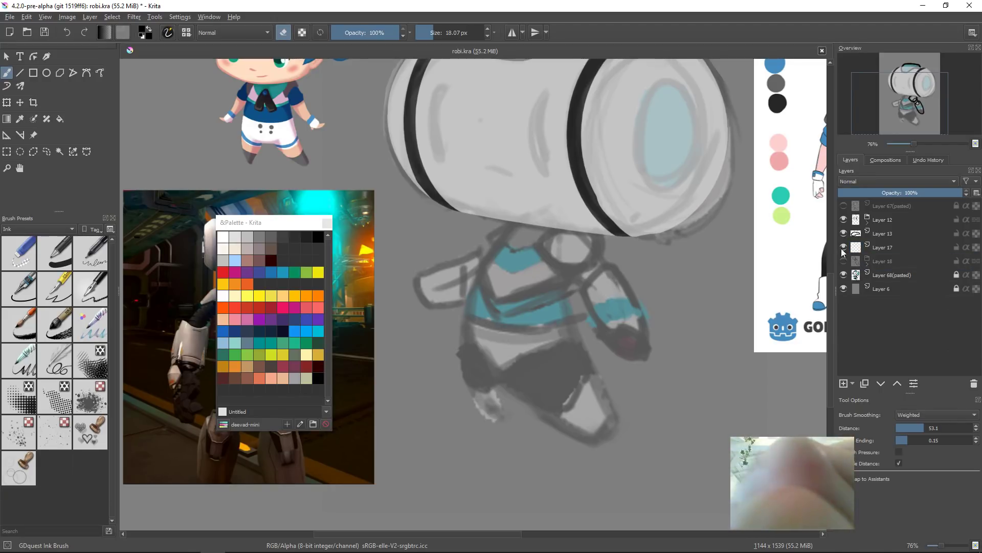
pyautogui.click(885, 247)
# Step: Try outlining the neck's front collar shape with the Bezier Curve tool
pyautogui.moveTo(515, 245)
pyautogui.mouseDown()
pyautogui.moveTo(503, 246)
pyautogui.moveTo(504, 228)
pyautogui.mouseUp()
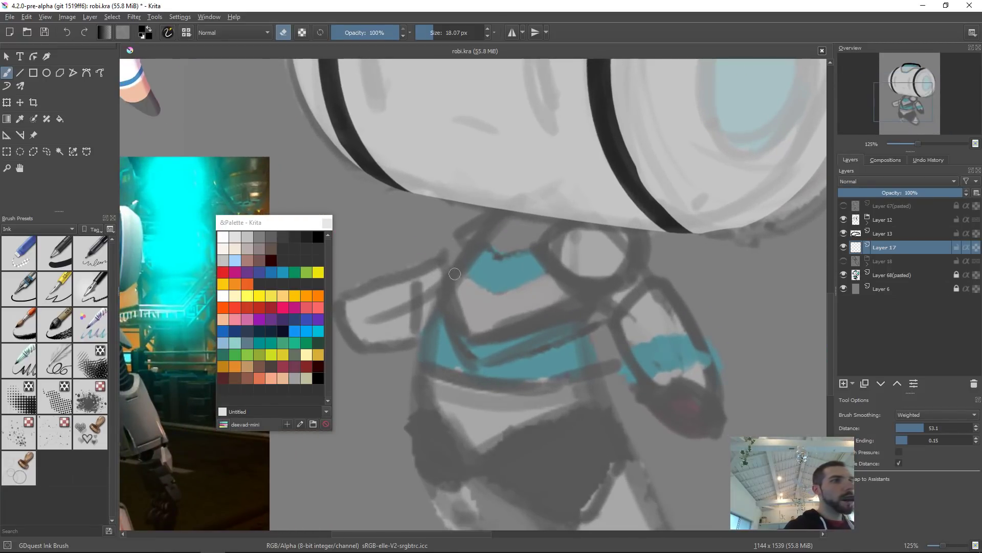
pyautogui.click(87, 72)
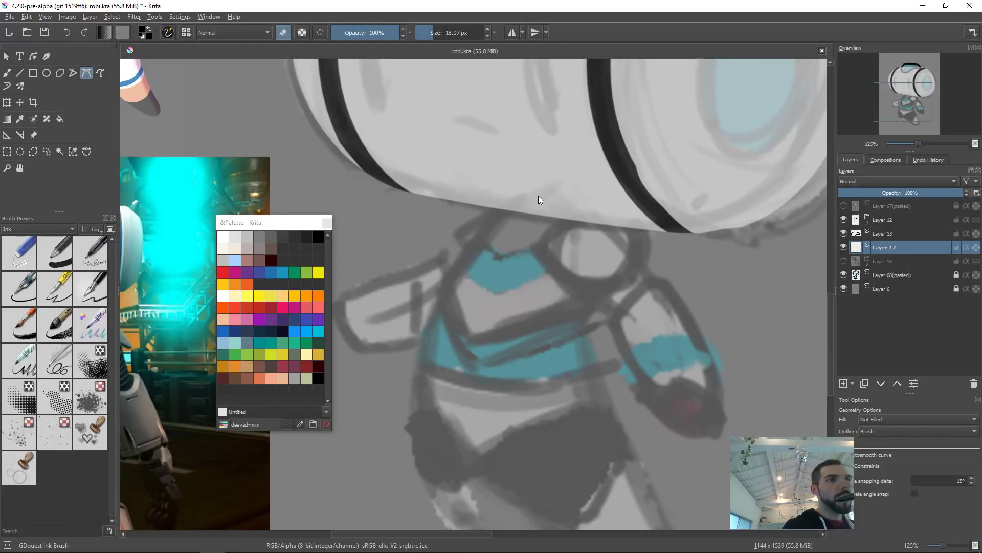
pyautogui.moveTo(577, 187); pyautogui.dragTo(618, 199)
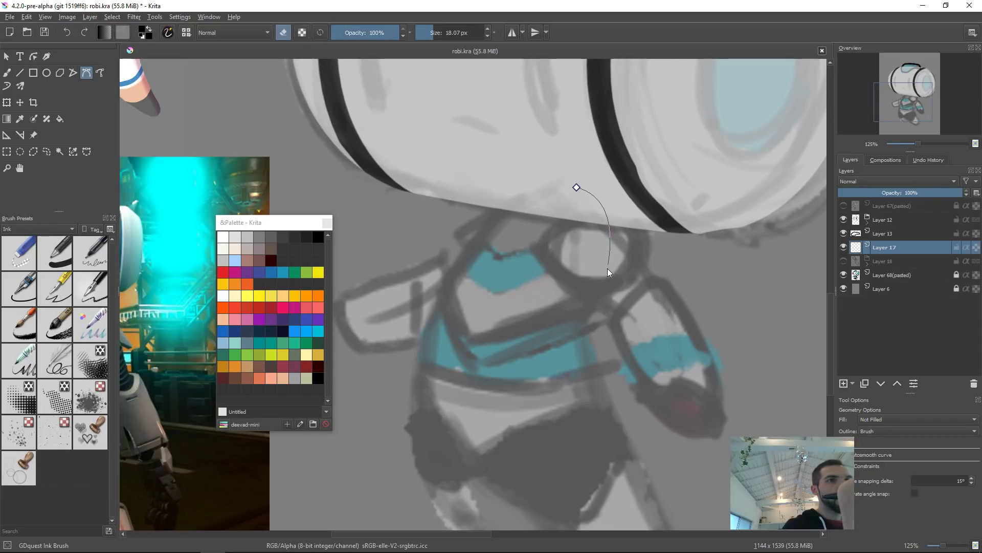
pyautogui.click(588, 314)
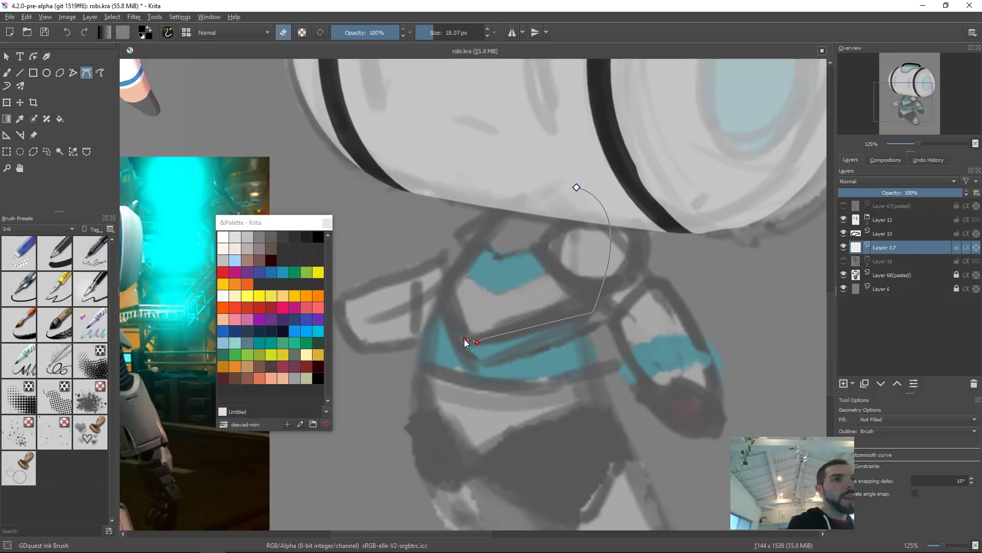
pyautogui.moveTo(463, 338); pyautogui.dragTo(462, 336)
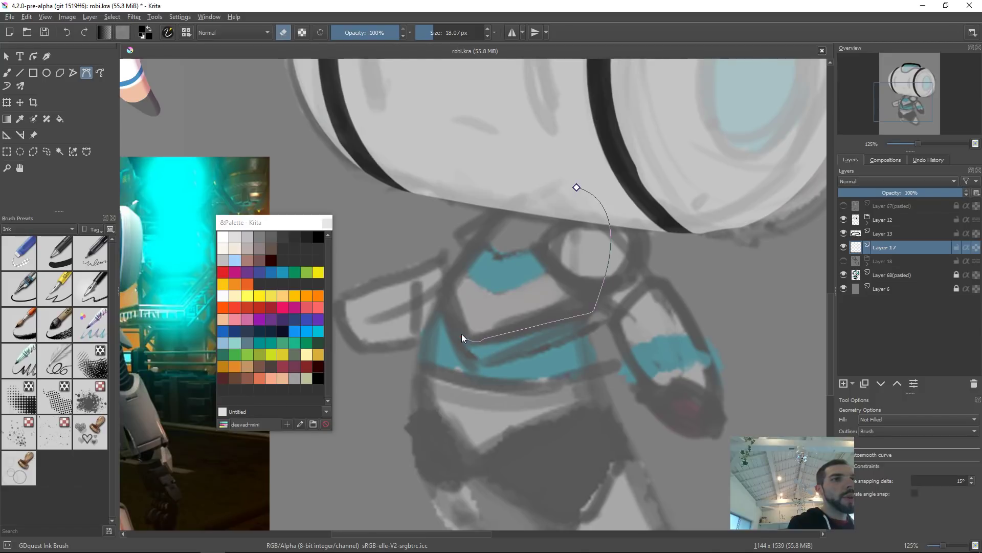
pyautogui.click(442, 279)
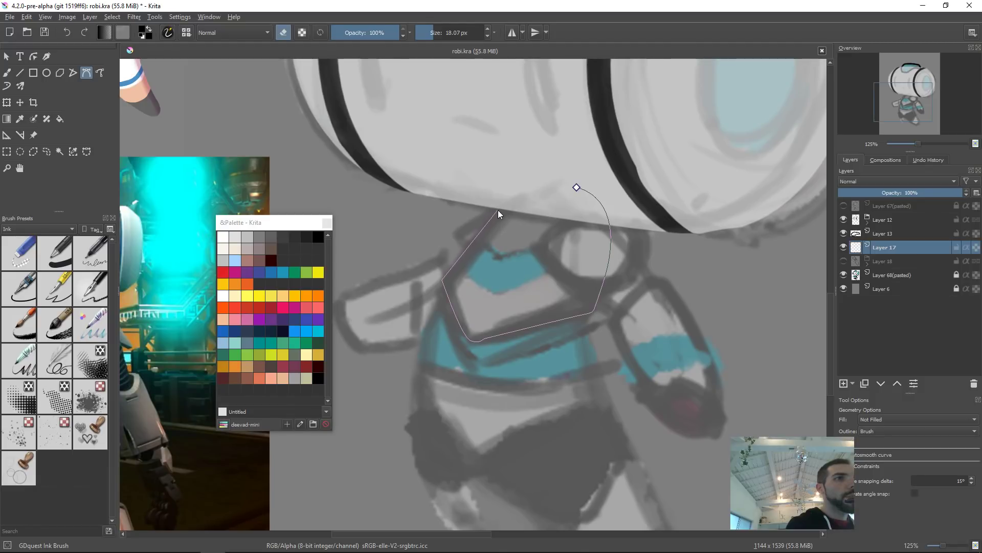
pyautogui.moveTo(576, 188); pyautogui.dragTo(625, 201)
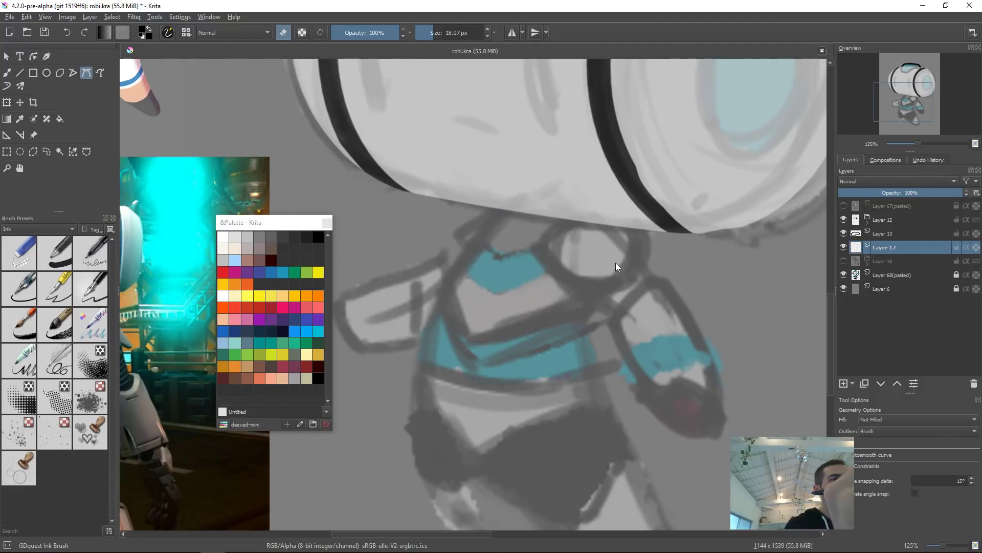
# Step: Outline the neck's front collar as a closed Bezier curve over the sketch
pyautogui.press('e')
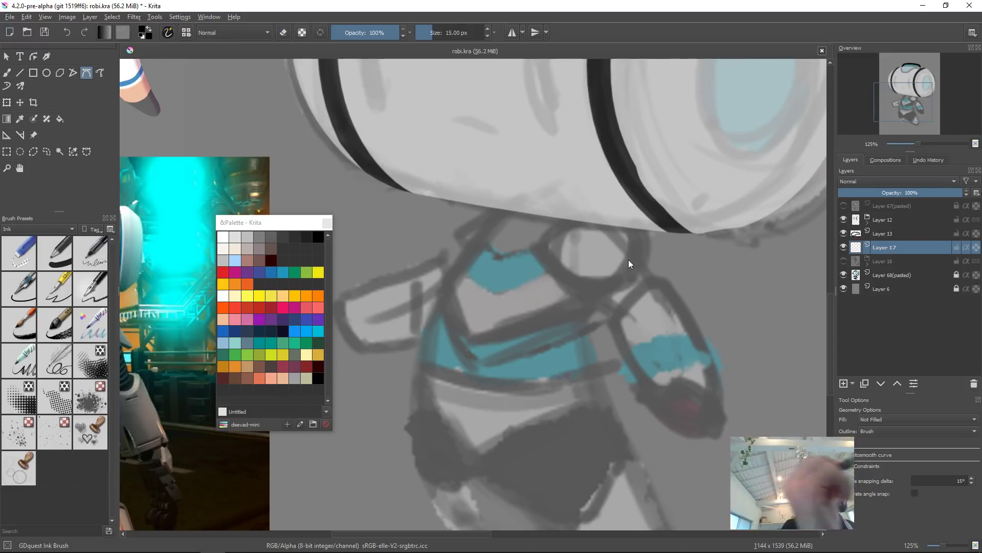
pyautogui.click(443, 278)
pyautogui.moveTo(456, 334); pyautogui.dragTo(471, 342)
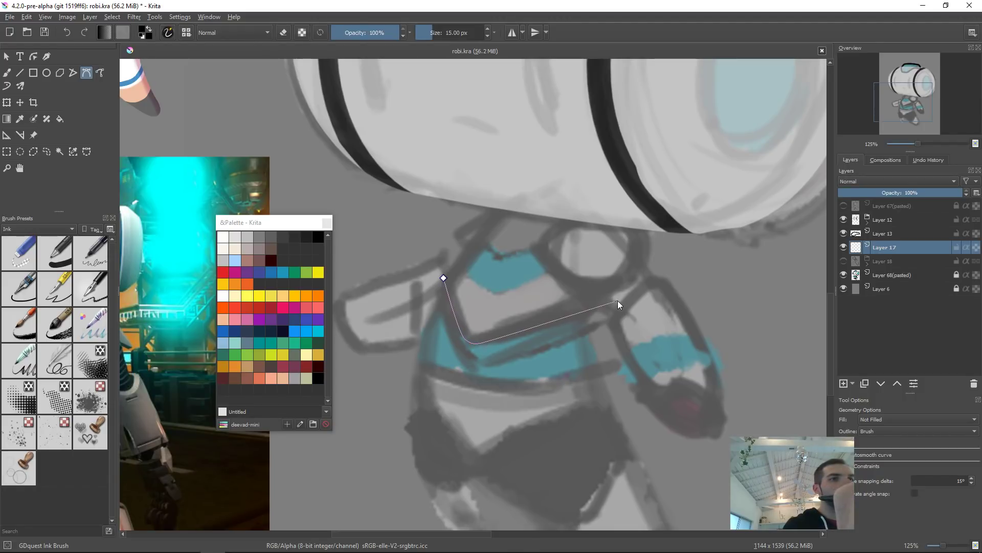
pyautogui.moveTo(601, 307); pyautogui.dragTo(610, 295)
pyautogui.moveTo(627, 227); pyautogui.dragTo(627, 201)
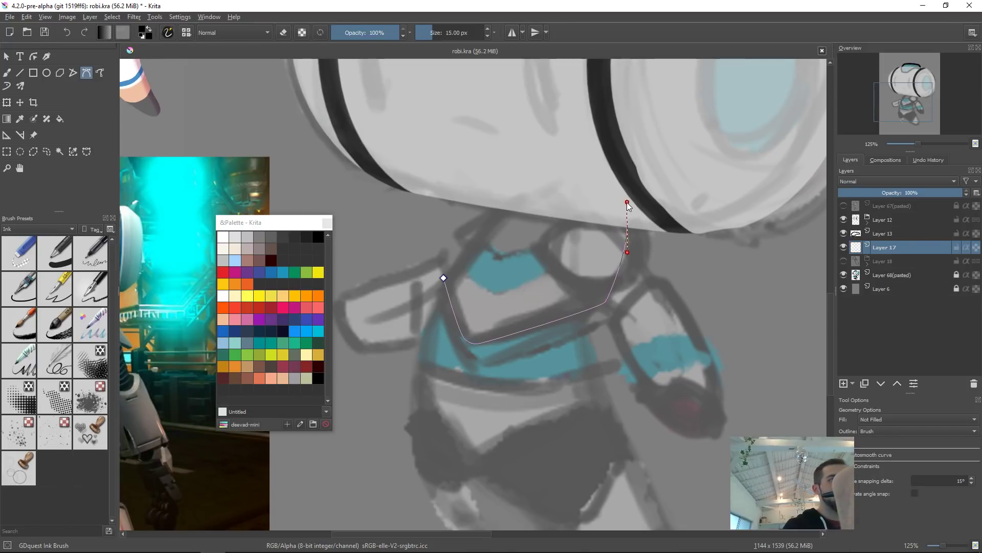
pyautogui.moveTo(573, 179); pyautogui.dragTo(554, 177)
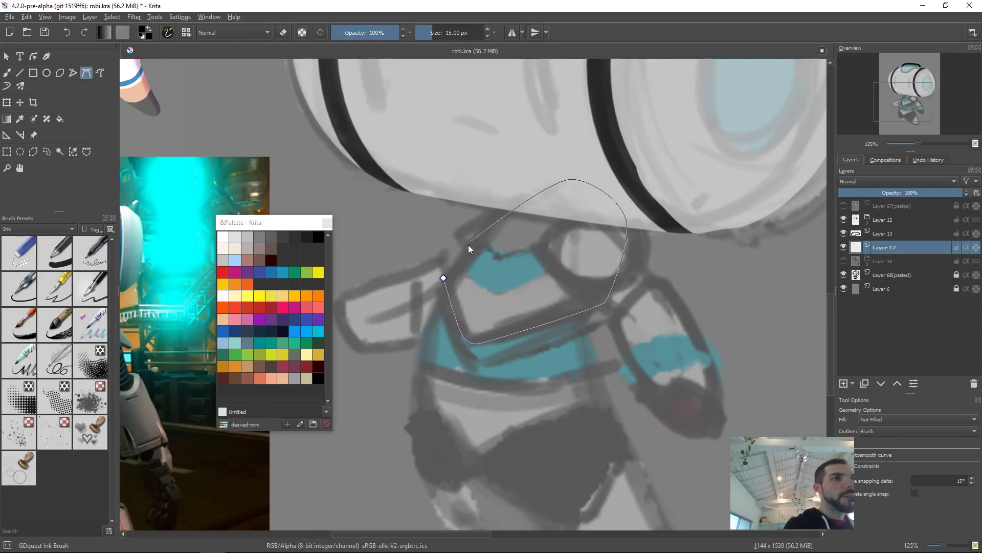
pyautogui.moveTo(443, 278); pyautogui.dragTo(409, 335)
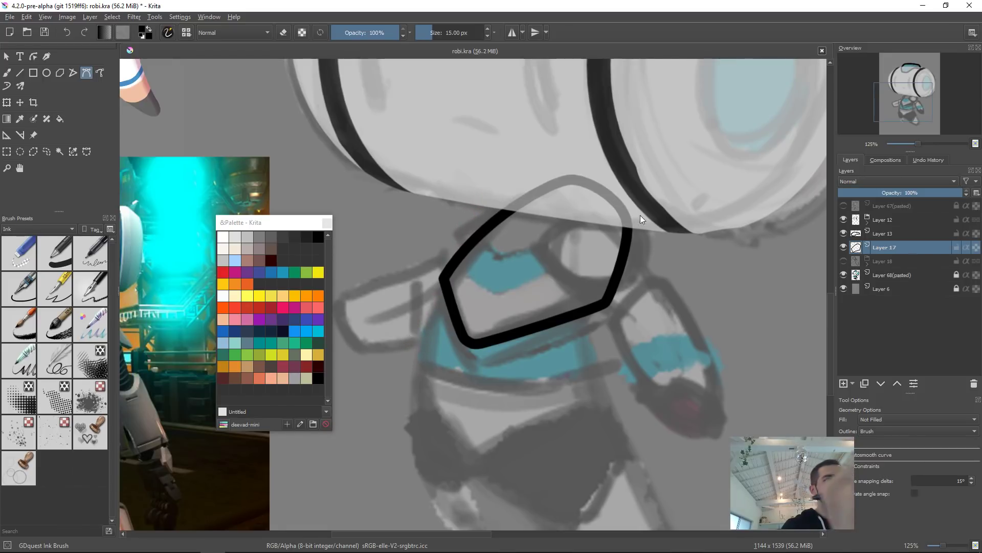
# Step: Transform the collar outline, nudging its edges slightly to fit the sketch
pyautogui.hotkey('ctrl', 't')
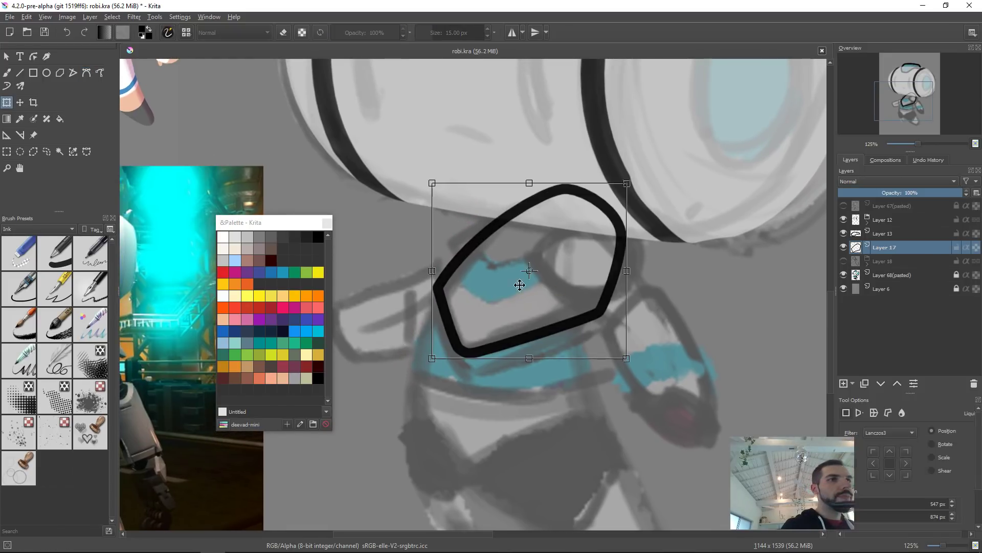
pyautogui.moveTo(598, 296); pyautogui.dragTo(598, 303)
pyautogui.moveTo(622, 344); pyautogui.dragTo(623, 340)
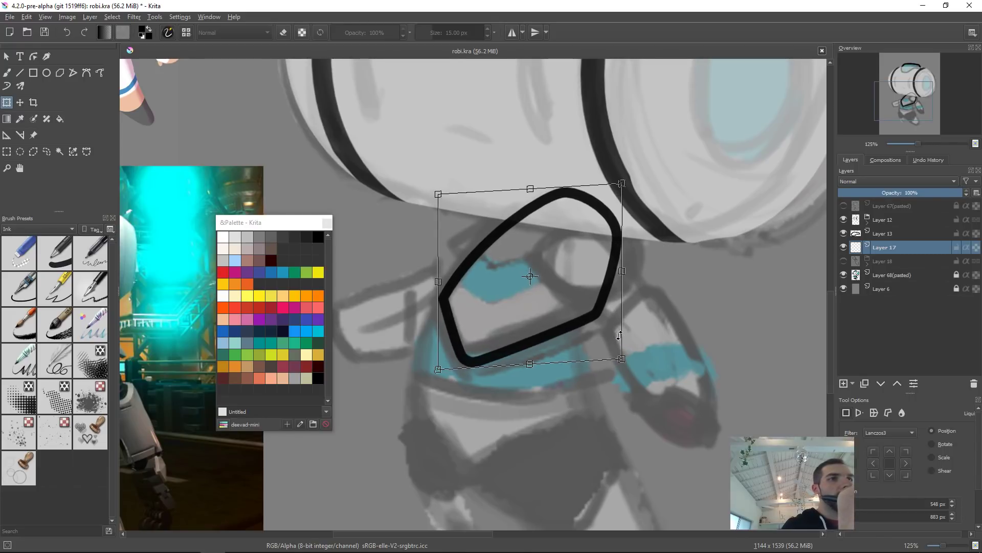
pyautogui.moveTo(553, 186); pyautogui.dragTo(548, 187)
pyautogui.moveTo(586, 244); pyautogui.dragTo(582, 245)
pyautogui.moveTo(678, 327); pyautogui.dragTo(681, 335)
pyautogui.press('Return')
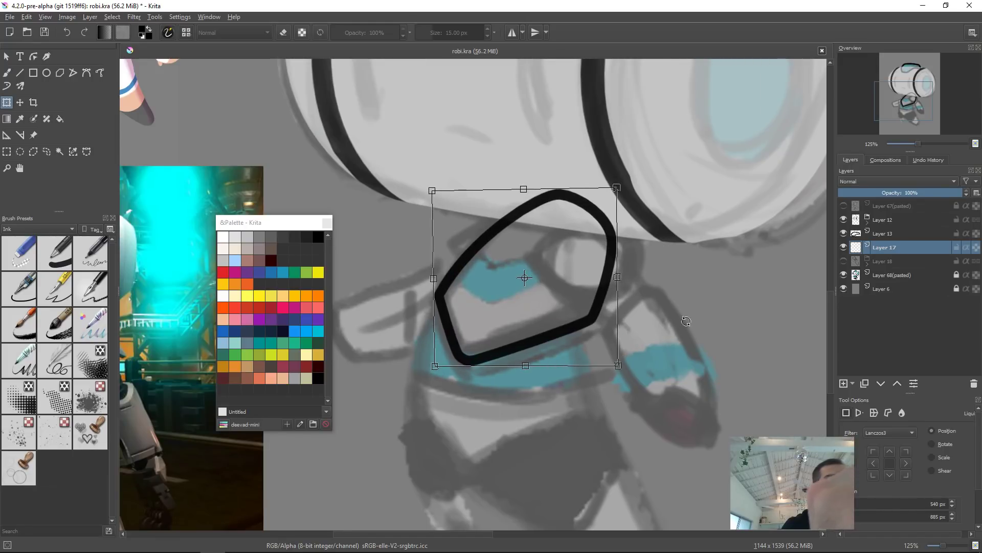
# Step: Add a new layer and freehand-draw an oval ring overlapping the lower part of the collar
pyautogui.moveTo(620, 349); pyautogui.dragTo(655, 268)
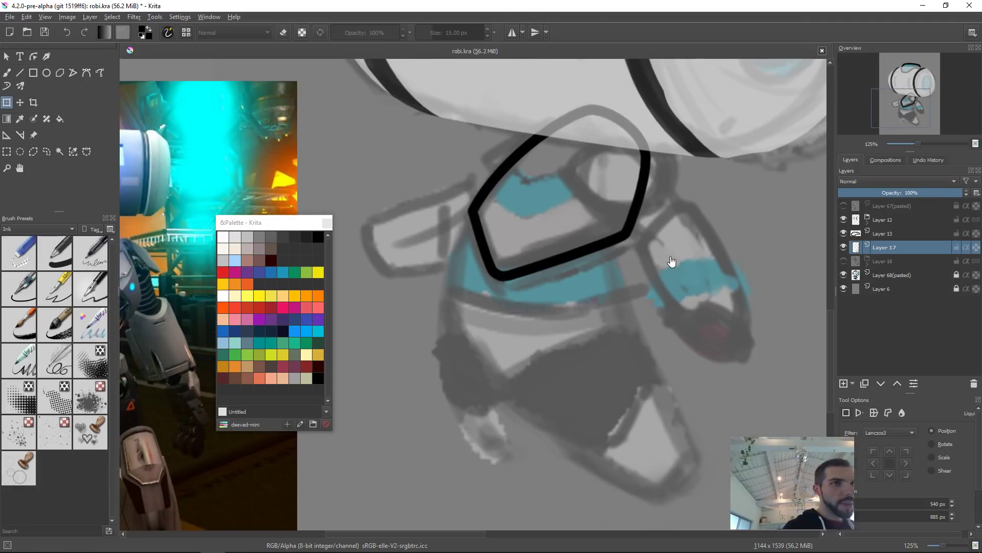
pyautogui.press('Insert')
pyautogui.press('b')
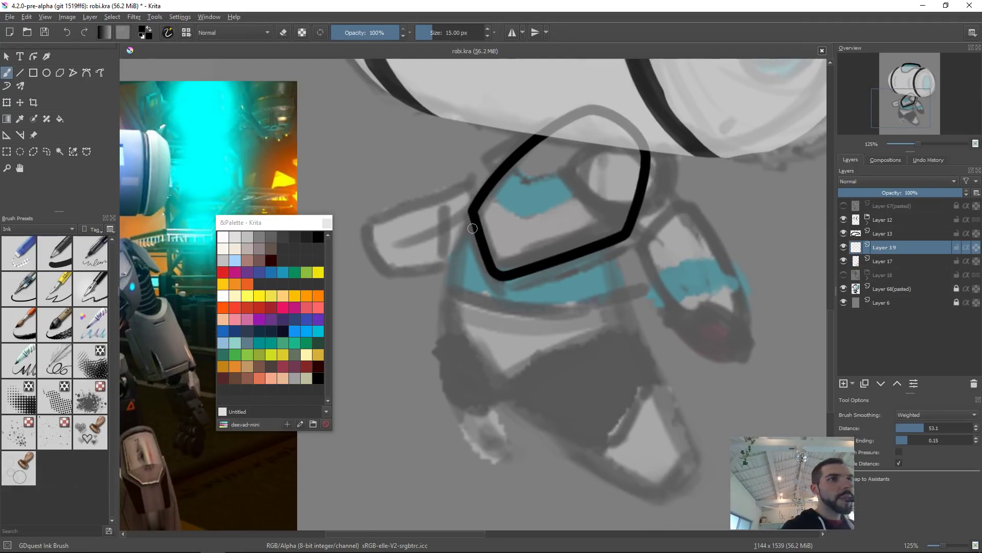
pyautogui.moveTo(473, 218)
pyautogui.mouseDown()
pyautogui.moveTo(470, 322)
pyautogui.moveTo(601, 316)
pyautogui.mouseUp()
pyautogui.hotkey('ctrl', 'z')
pyautogui.moveTo(464, 306)
pyautogui.mouseDown()
pyautogui.moveTo(473, 338)
pyautogui.moveTo(602, 316)
pyautogui.mouseUp()
pyautogui.moveTo(595, 320); pyautogui.dragTo(619, 243)
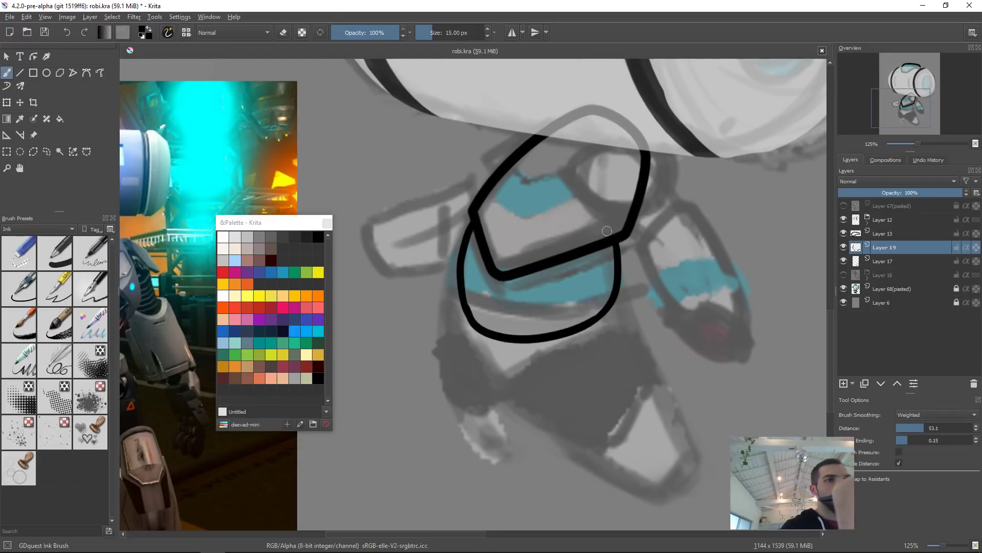
pyautogui.moveTo(473, 226)
pyautogui.mouseDown()
pyautogui.moveTo(568, 210)
pyautogui.moveTo(612, 238)
pyautogui.mouseUp()
pyautogui.hotkey('ctrl', 'z')
pyautogui.moveTo(470, 225)
pyautogui.mouseDown()
pyautogui.moveTo(577, 202)
pyautogui.moveTo(622, 240)
pyautogui.mouseUp()
# Step: Add another new layer and freehand-draw the next collar band below the ring, redoing strokes until clean
pyautogui.press('e')
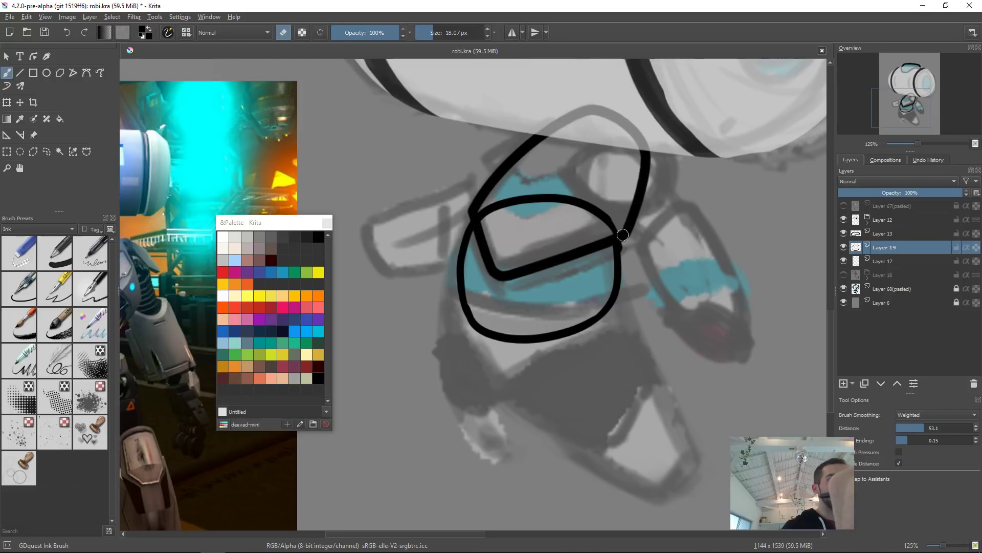
pyautogui.press('e')
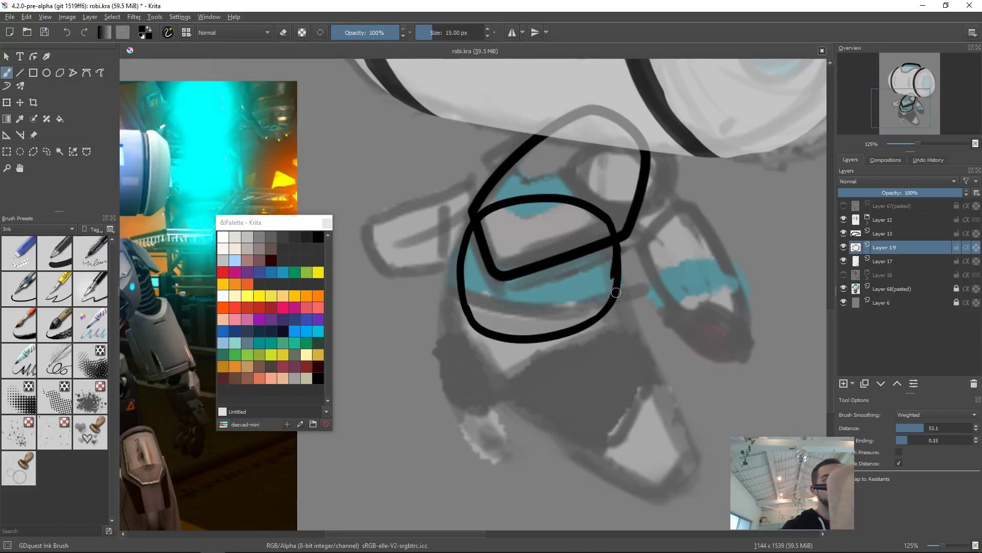
pyautogui.press('t')
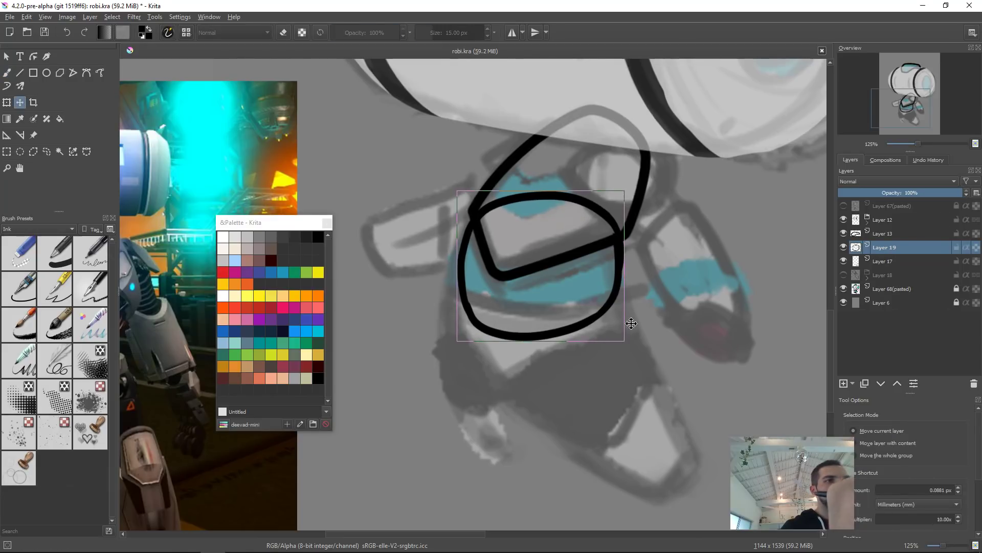
pyautogui.scroll(-2, 609, 345)
pyautogui.press('Insert')
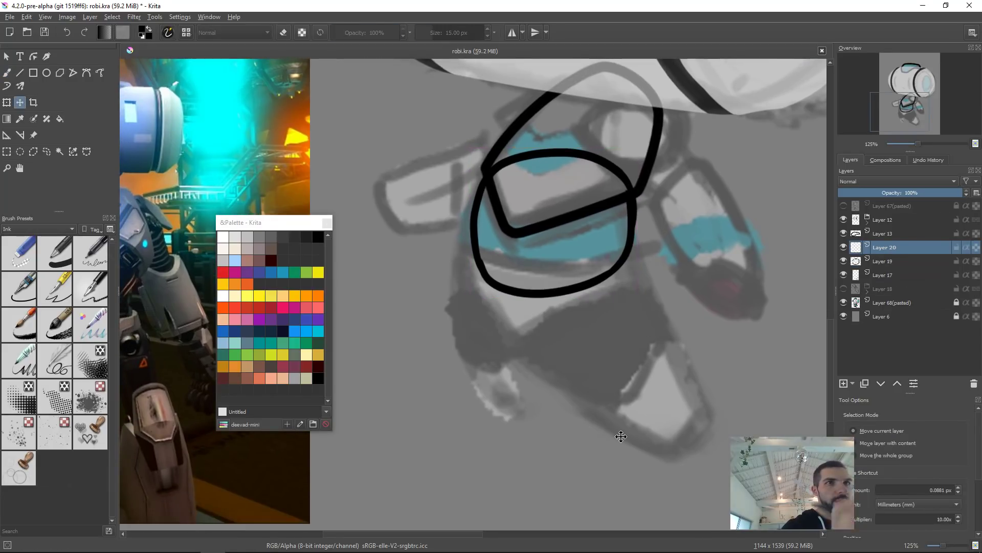
pyautogui.press('b')
pyautogui.moveTo(461, 245)
pyautogui.mouseDown()
pyautogui.moveTo(459, 264)
pyautogui.moveTo(505, 330)
pyautogui.mouseUp()
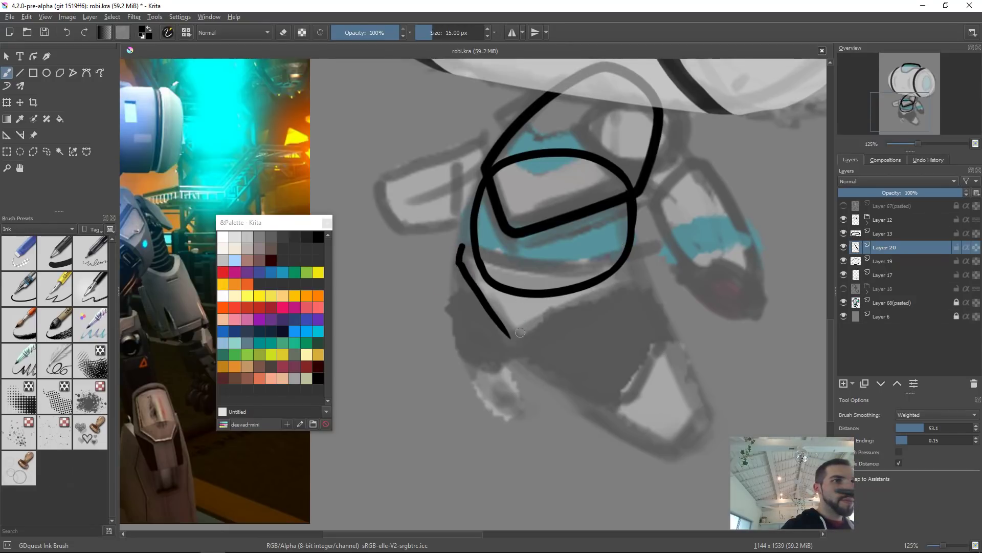
pyautogui.hotkey('ctrl', 'z')
pyautogui.moveTo(458, 262)
pyautogui.mouseDown()
pyautogui.moveTo(495, 339)
pyautogui.moveTo(530, 365)
pyautogui.mouseUp()
pyautogui.hotkey('ctrl', 'z')
pyautogui.moveTo(460, 263)
pyautogui.mouseDown()
pyautogui.moveTo(499, 348)
pyautogui.moveTo(534, 352)
pyautogui.mouseUp()
pyautogui.hotkey('ctrl', 'z')
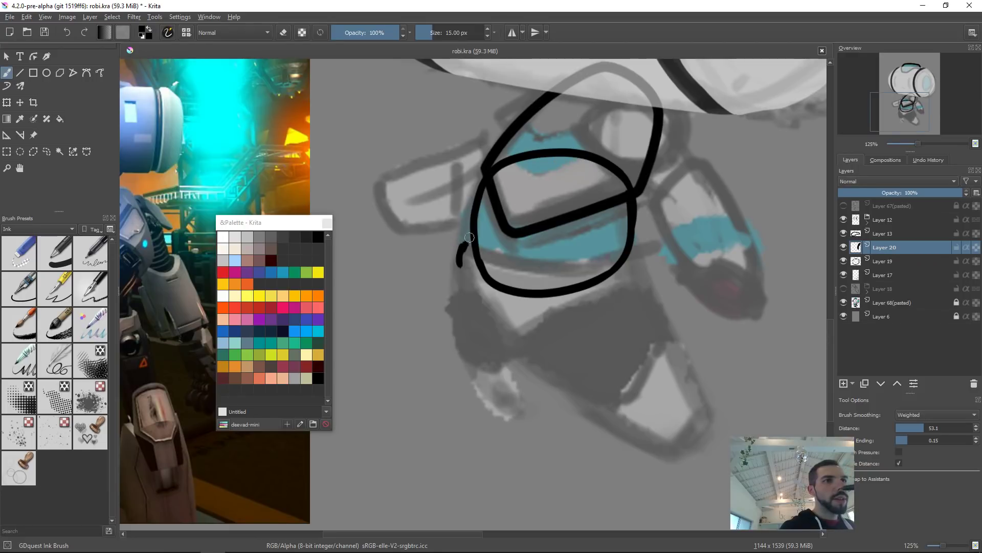
pyautogui.moveTo(460, 250)
pyautogui.mouseDown()
pyautogui.moveTo(464, 240)
pyautogui.moveTo(532, 267)
pyautogui.moveTo(596, 272)
pyautogui.mouseUp()
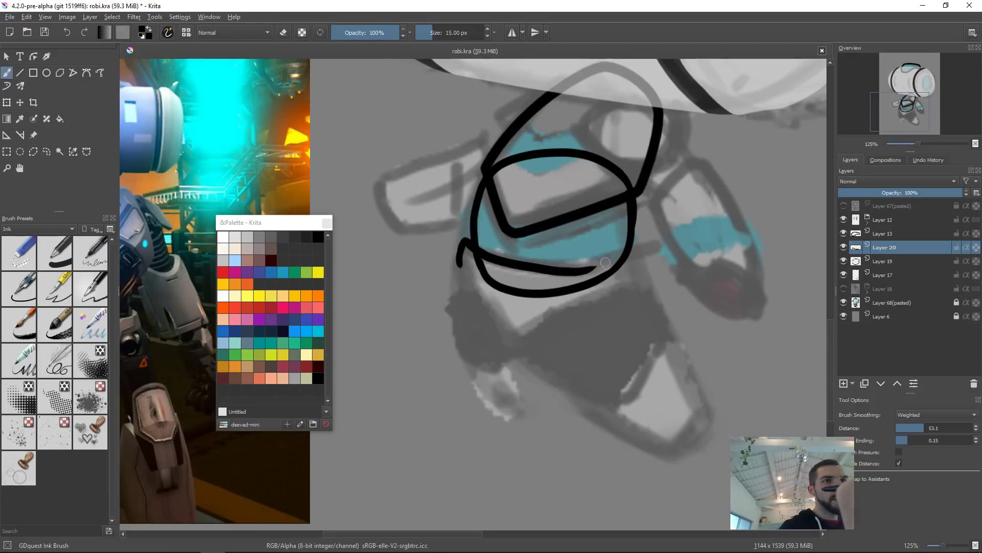
pyautogui.hotkey('ctrl', 'z')
pyautogui.moveTo(460, 250)
pyautogui.mouseDown()
pyautogui.moveTo(540, 268)
pyautogui.moveTo(640, 254)
pyautogui.mouseUp()
pyautogui.moveTo(461, 260)
pyautogui.mouseDown()
pyautogui.moveTo(480, 317)
pyautogui.moveTo(514, 353)
pyautogui.mouseUp()
pyautogui.hotkey('ctrl', 'z')
pyautogui.moveTo(460, 264)
pyautogui.mouseDown()
pyautogui.moveTo(507, 351)
pyautogui.moveTo(650, 293)
pyautogui.moveTo(641, 260)
pyautogui.moveTo(653, 294)
pyautogui.mouseUp()
pyautogui.hotkey('ctrl', 'z')
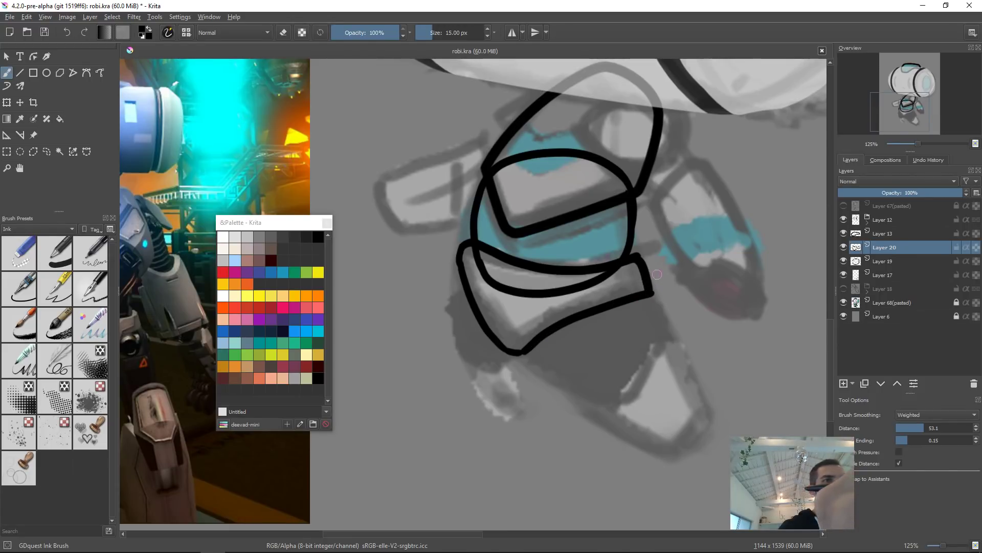
# Step: Erase a stray mark and nudge the collar band slightly with Transform
pyautogui.press('e')
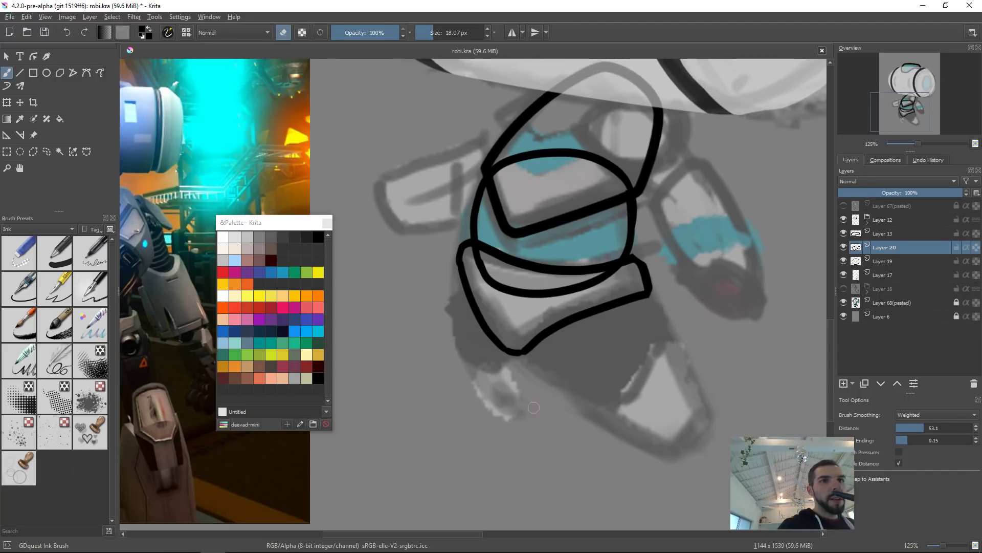
pyautogui.moveTo(546, 312); pyautogui.dragTo(546, 306)
pyautogui.hotkey('ctrl', 't')
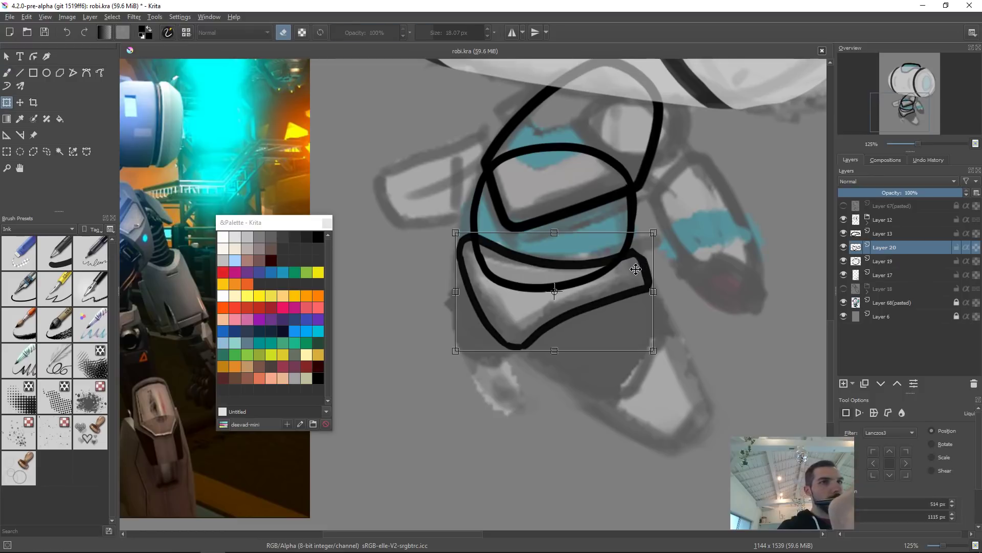
pyautogui.moveTo(650, 294); pyautogui.dragTo(636, 290)
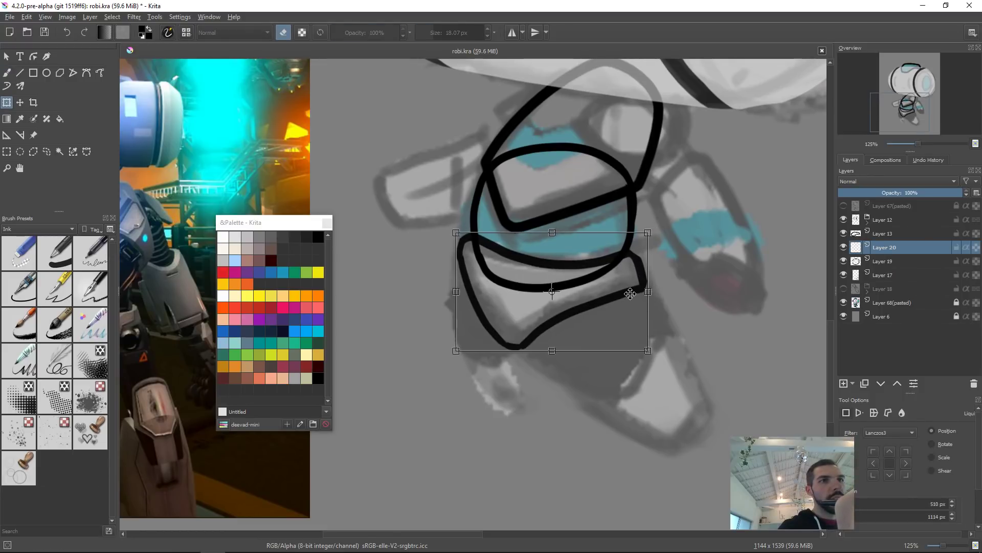
# Step: Reduce the brush size to 11.74 px and touch up the band's right corner
pyautogui.press('b')
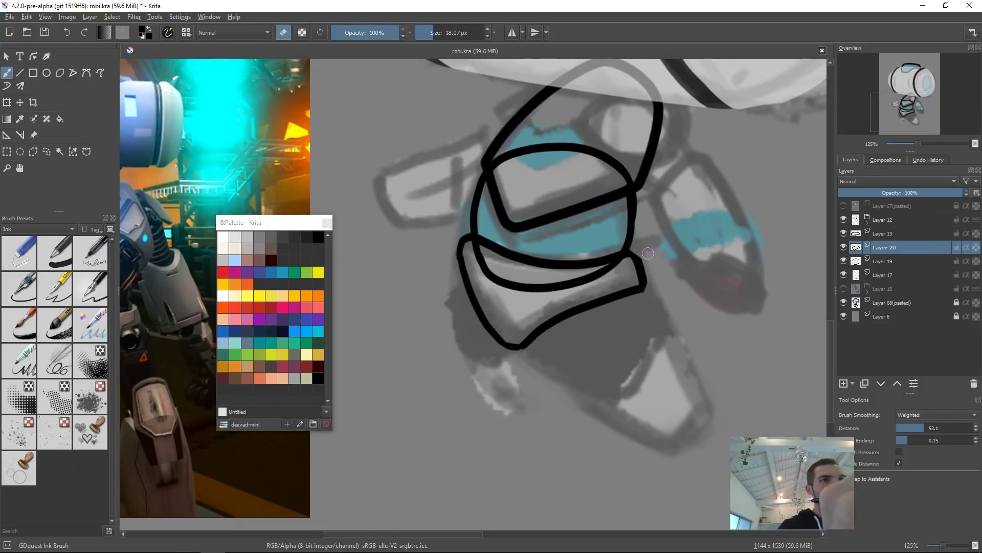
pyautogui.press('e')
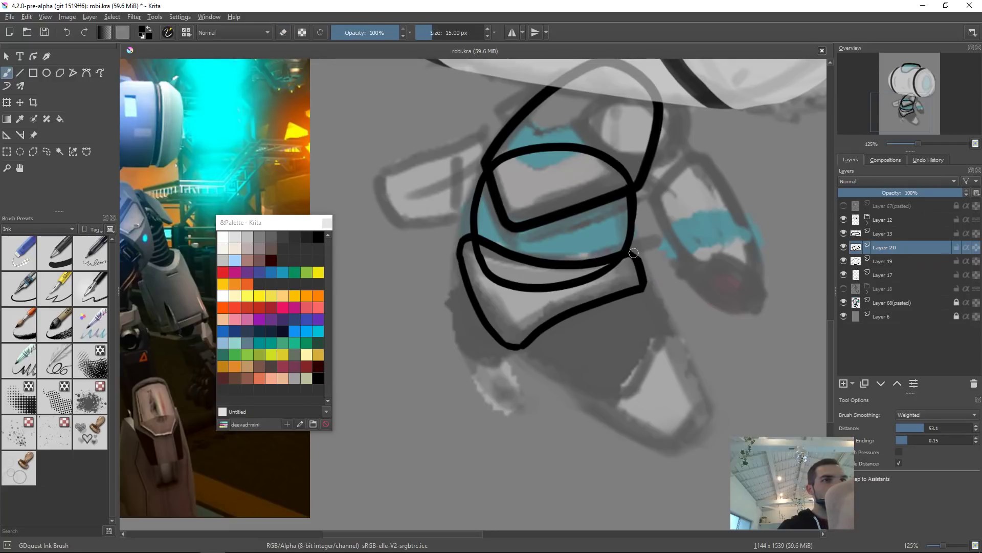
pyautogui.press('[')
pyautogui.press('[')
pyautogui.press(']')
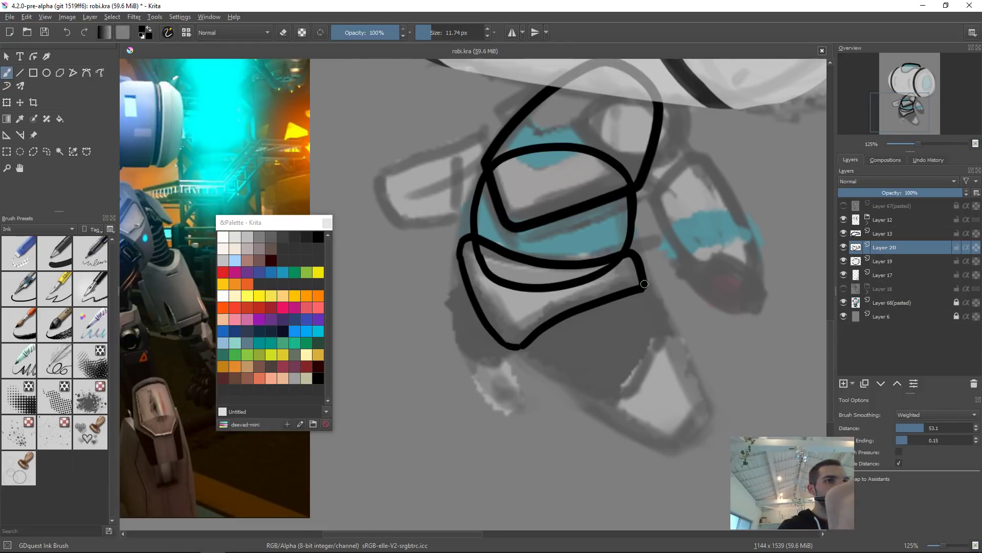
pyautogui.moveTo(643, 280); pyautogui.dragTo(641, 283)
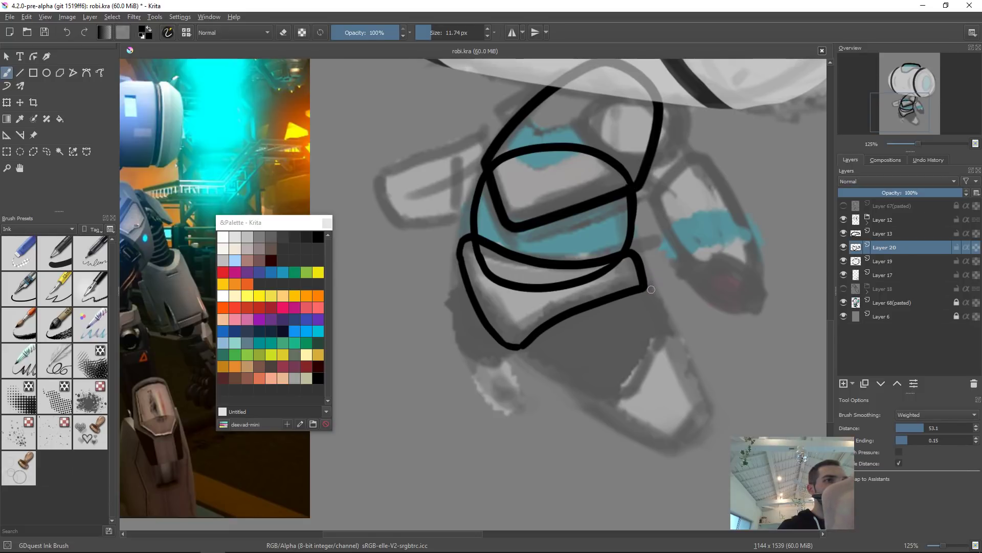
# Step: Add a new layer and outline the next neck segment below the band as a closed Bezier curve
pyautogui.scroll(-4, 660, 282)
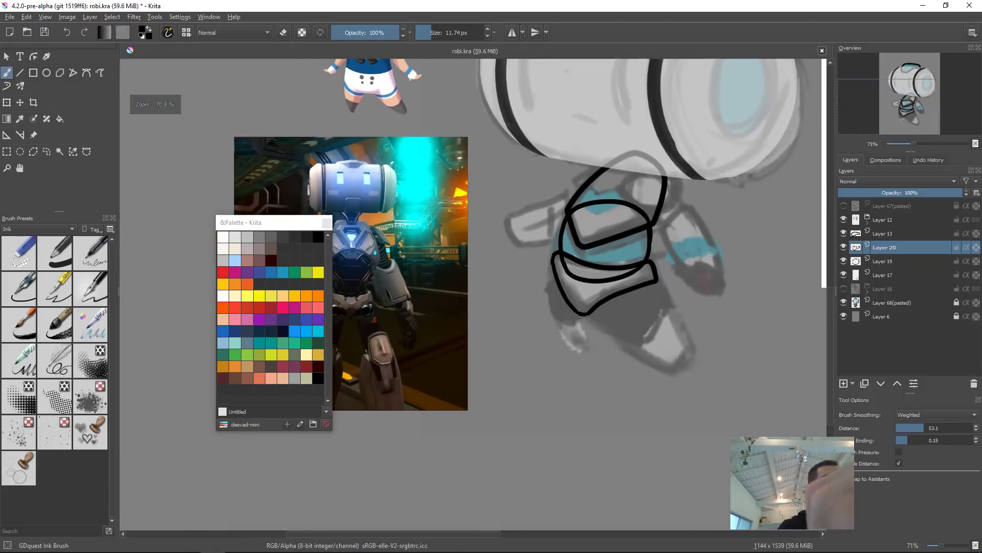
pyautogui.press('Insert')
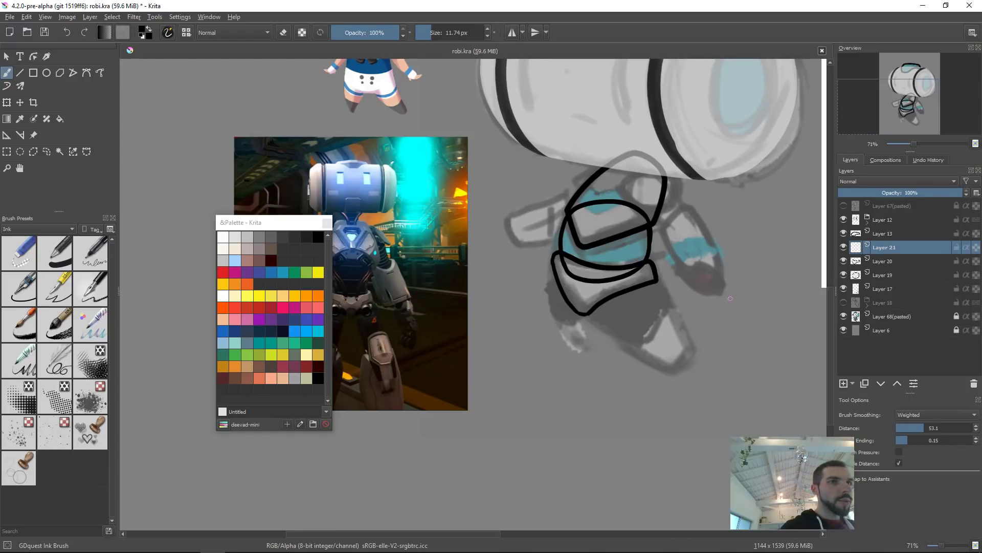
pyautogui.moveTo(730, 298); pyautogui.dragTo(652, 298)
pyautogui.moveTo(582, 325); pyautogui.dragTo(587, 279)
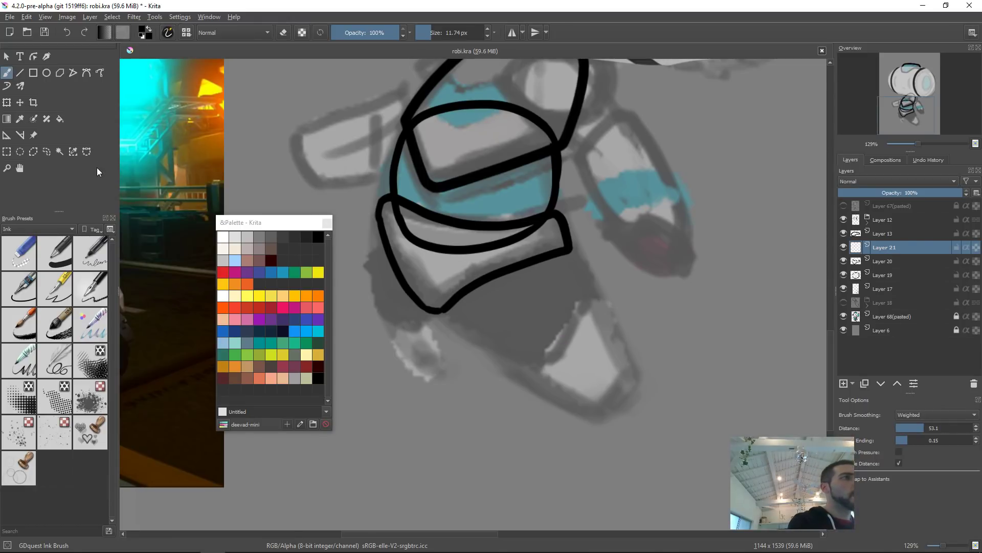
pyautogui.click(86, 72)
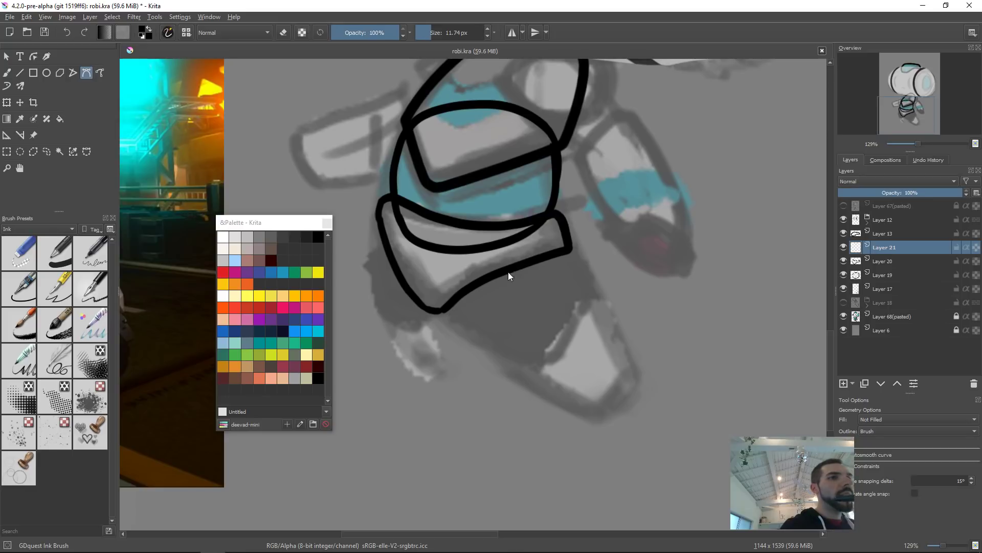
pyautogui.moveTo(437, 311); pyautogui.dragTo(514, 257)
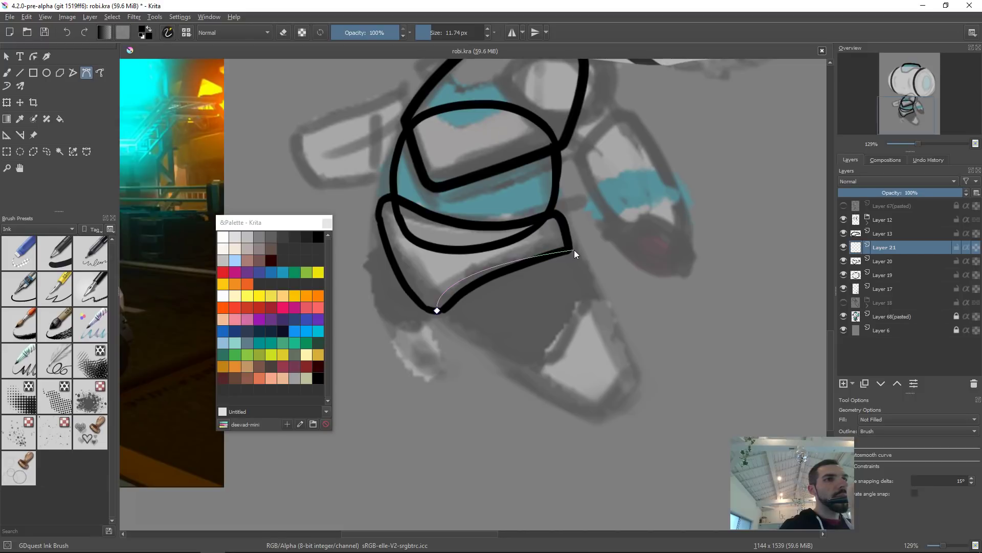
pyautogui.moveTo(570, 248); pyautogui.dragTo(579, 250)
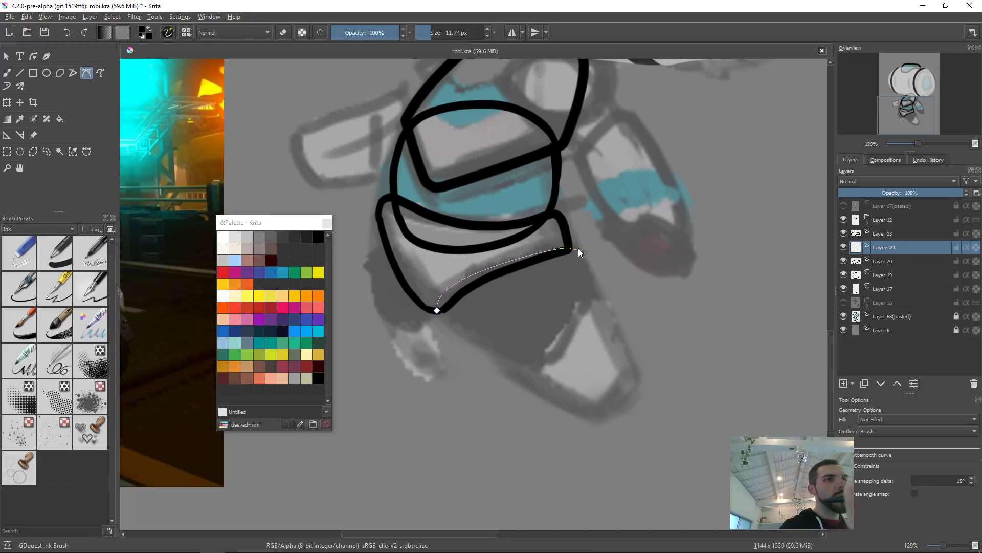
pyautogui.click(593, 299)
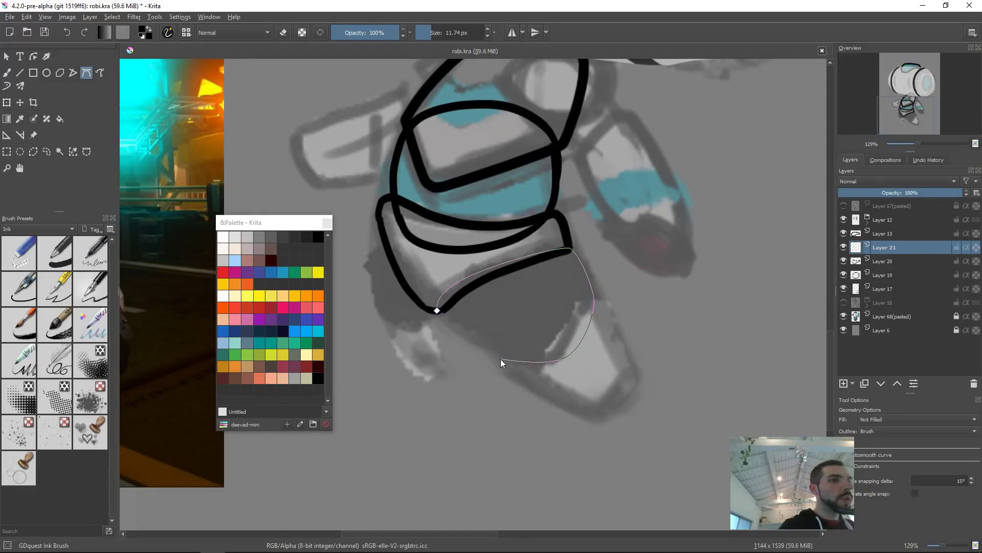
pyautogui.moveTo(490, 351); pyautogui.dragTo(481, 342)
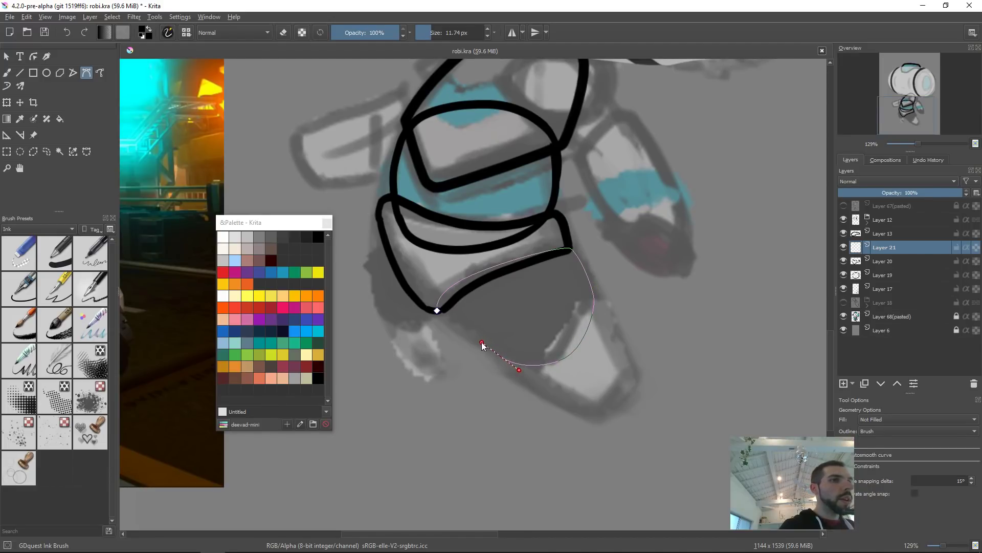
pyautogui.click(437, 310)
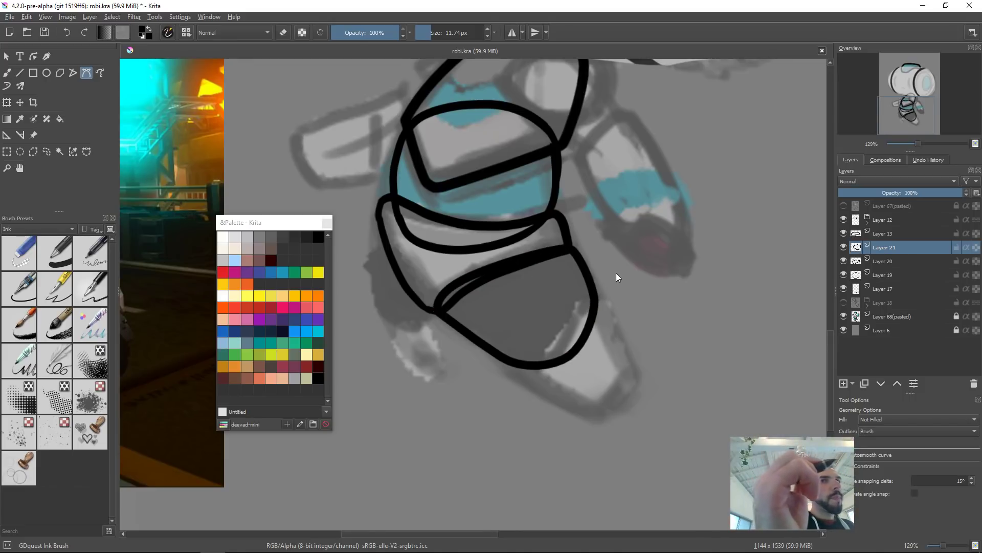
# Step: Add a new layer and outline the bottom tip segment of the neck as a closed Bezier curve
pyautogui.press('Insert')
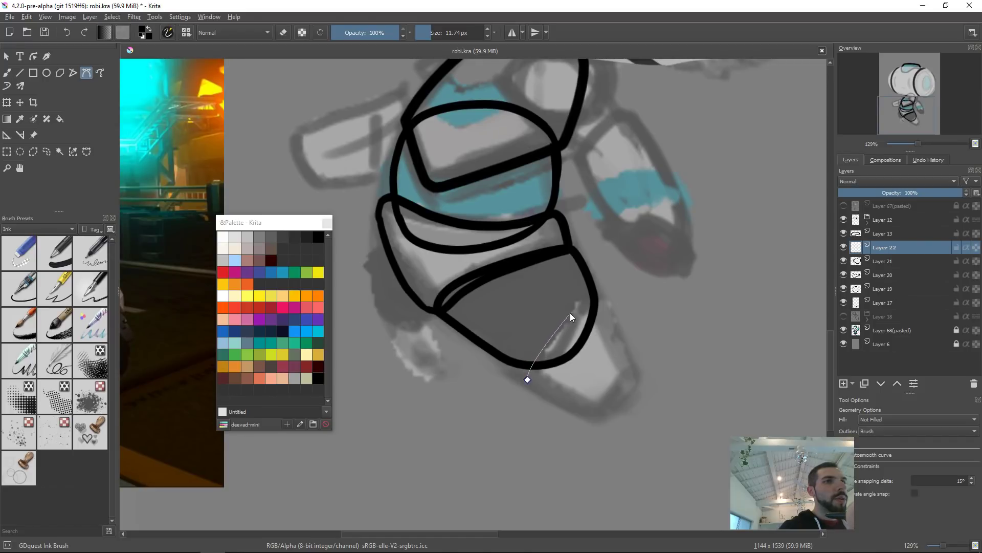
pyautogui.moveTo(576, 307); pyautogui.dragTo(592, 297)
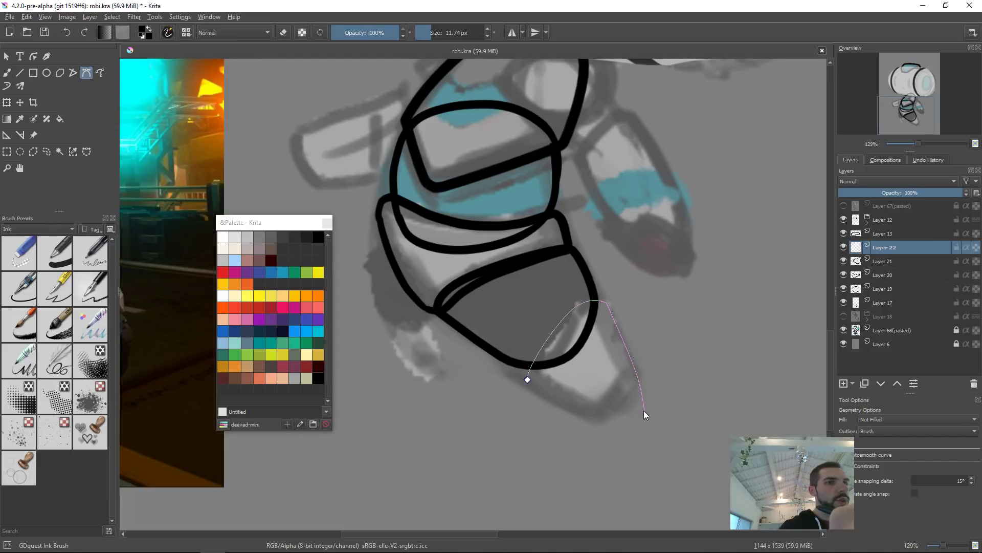
pyautogui.moveTo(630, 422); pyautogui.dragTo(629, 422)
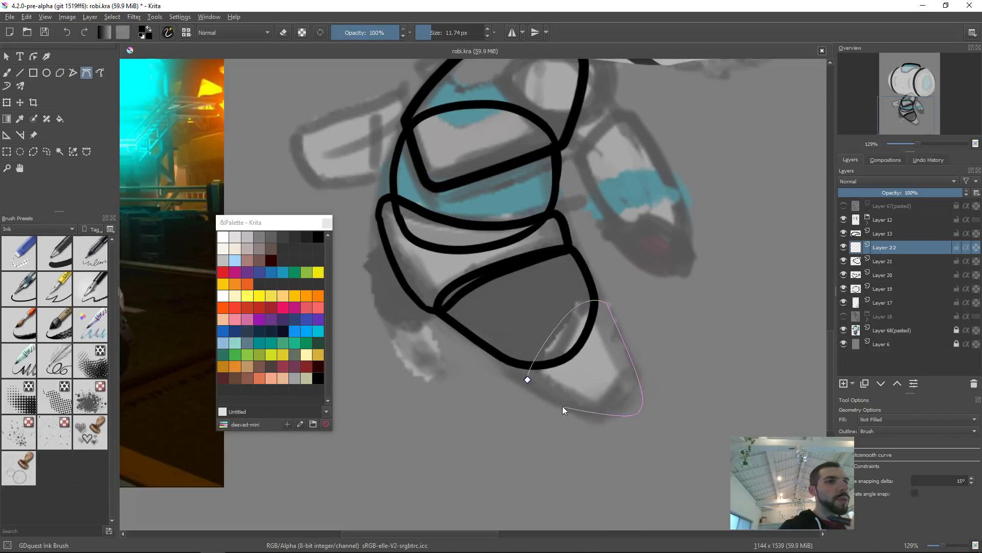
pyautogui.click(527, 380)
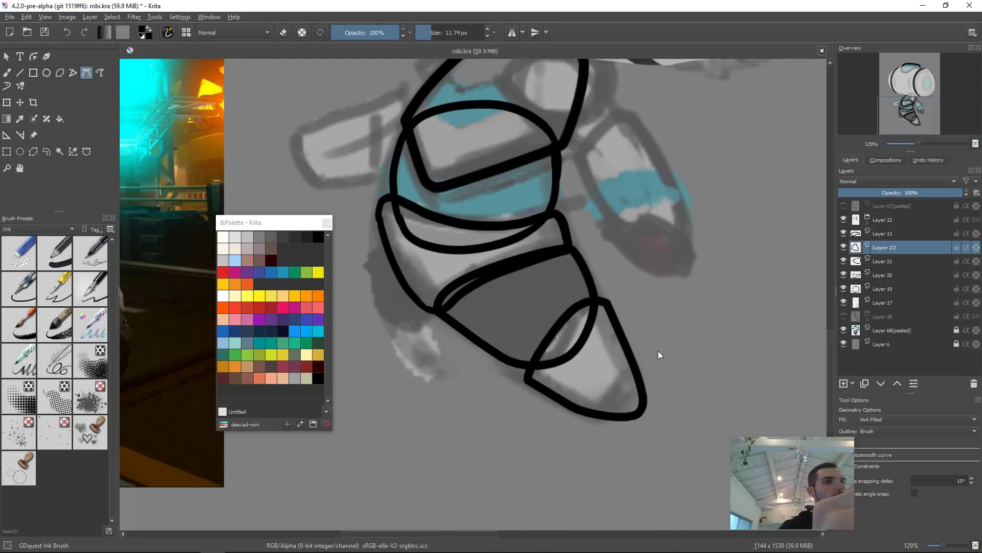
# Step: Shift the new tip segment slightly down and left with Transform
pyautogui.hotkey('ctrl', 't')
pyautogui.moveTo(665, 358)
pyautogui.mouseDown()
pyautogui.moveTo(662, 397)
pyautogui.moveTo(678, 405)
pyautogui.moveTo(632, 402)
pyautogui.mouseUp()
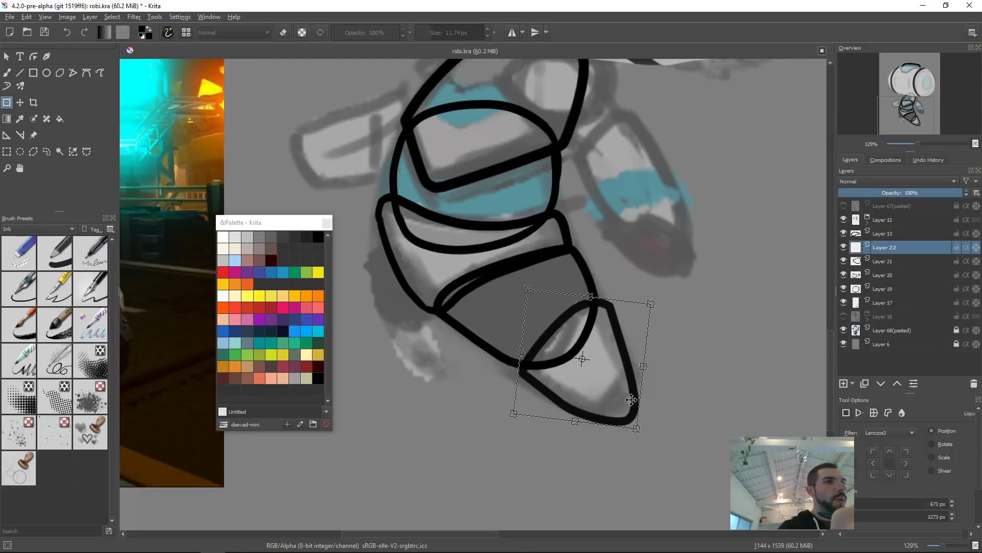
pyautogui.press('Return')
pyautogui.moveTo(678, 356); pyautogui.dragTo(673, 370)
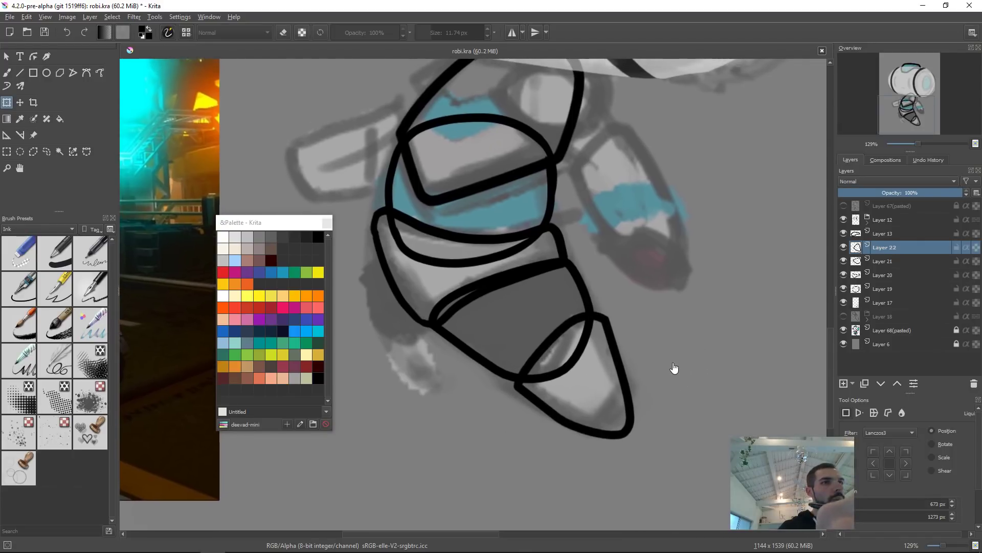
pyautogui.moveTo(675, 334)
pyautogui.mouseDown()
pyautogui.moveTo(669, 397)
pyautogui.moveTo(678, 408)
pyautogui.mouseUp()
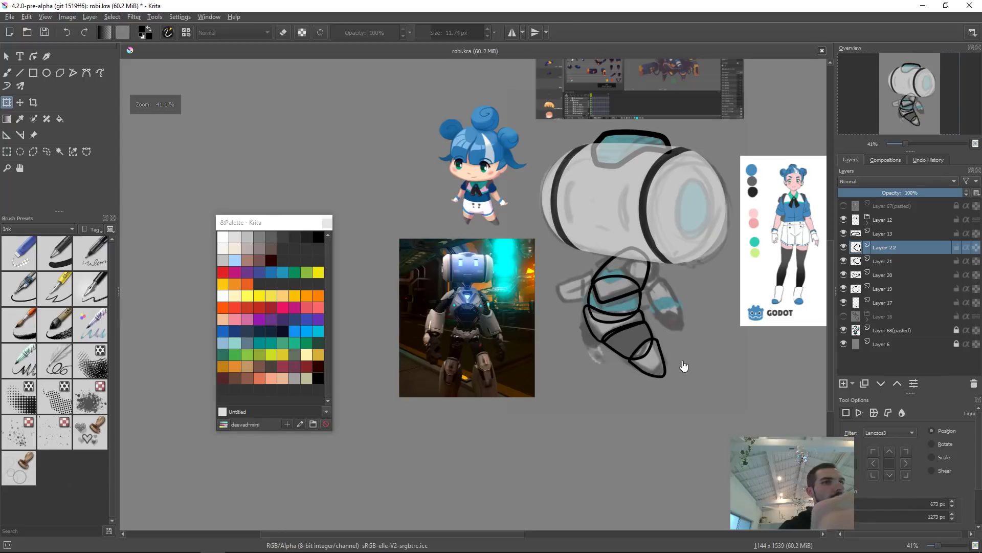
pyautogui.moveTo(669, 362); pyautogui.dragTo(675, 300)
# Step: Add a new layer, move it three places down the layer stack, and switch to the brush
pyautogui.press('Insert')
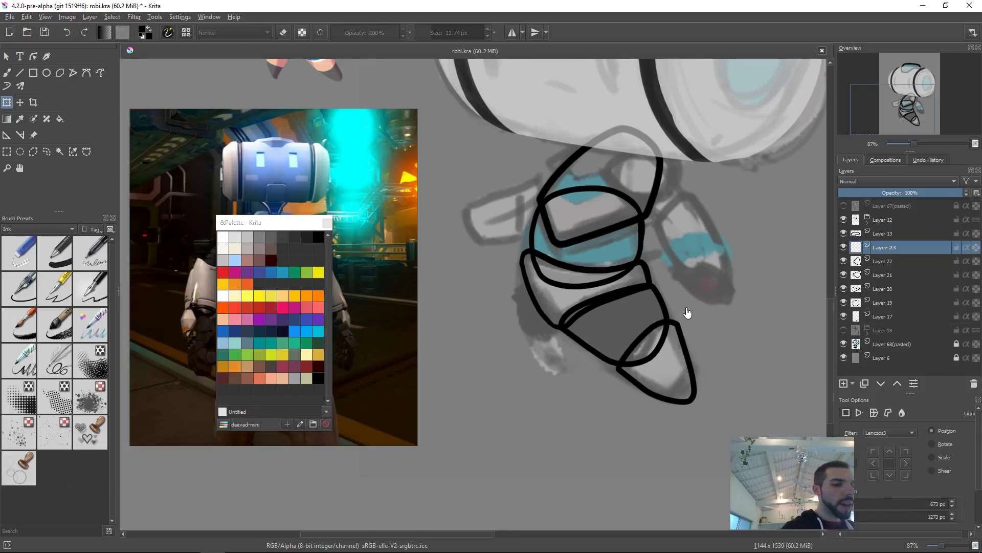
pyautogui.hotkey('ctrl', 'pagedown')
pyautogui.hotkey('ctrl', 'pagedown')
pyautogui.hotkey('ctrl', 'pagedown')
pyautogui.hotkey('ctrl', 'pagedown')
pyautogui.press('b')
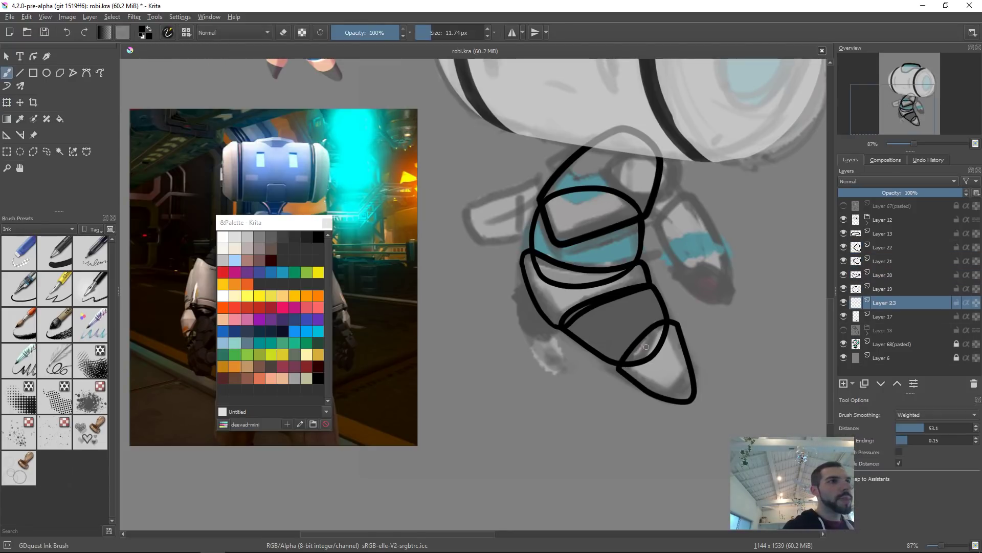
# Step: Pick green and draw a shape along the collar's left side on that layer, redoing strokes until clean
pyautogui.click(295, 271)
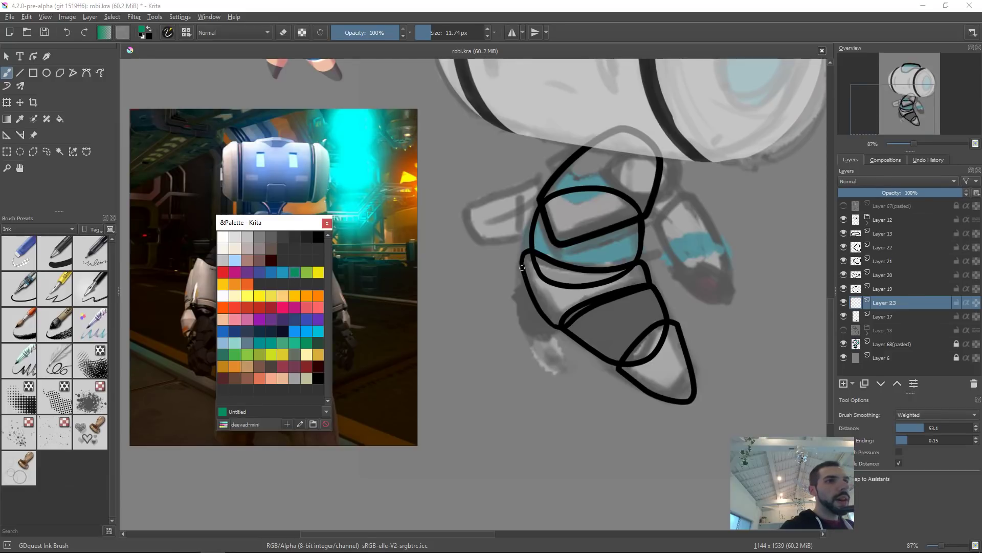
pyautogui.moveTo(523, 262)
pyautogui.mouseDown()
pyautogui.moveTo(514, 318)
pyautogui.moveTo(527, 340)
pyautogui.mouseUp()
pyautogui.hotkey('ctrl', 'z')
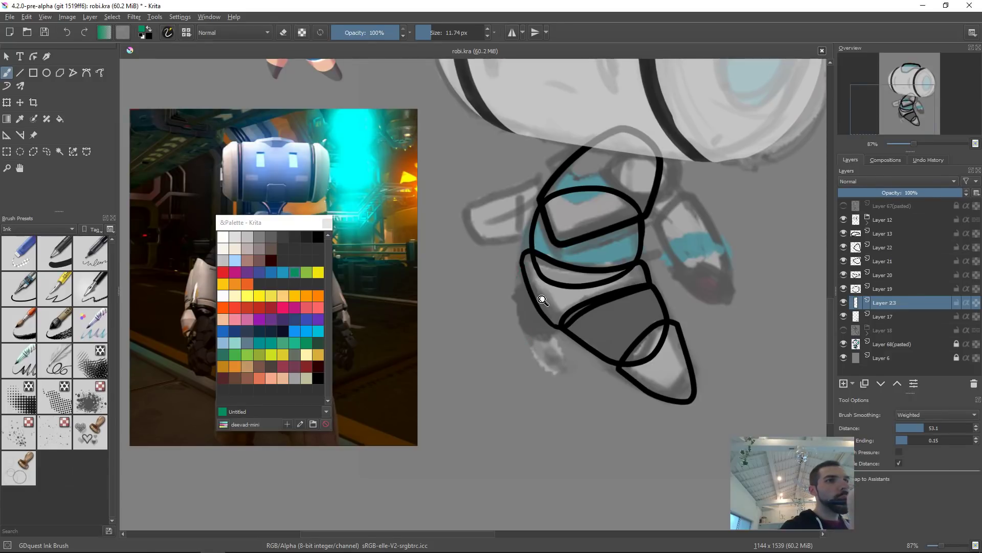
pyautogui.moveTo(543, 295); pyautogui.dragTo(542, 280)
pyautogui.moveTo(514, 248)
pyautogui.mouseDown()
pyautogui.moveTo(506, 288)
pyautogui.moveTo(518, 350)
pyautogui.moveTo(532, 355)
pyautogui.moveTo(517, 348)
pyautogui.moveTo(561, 348)
pyautogui.mouseUp()
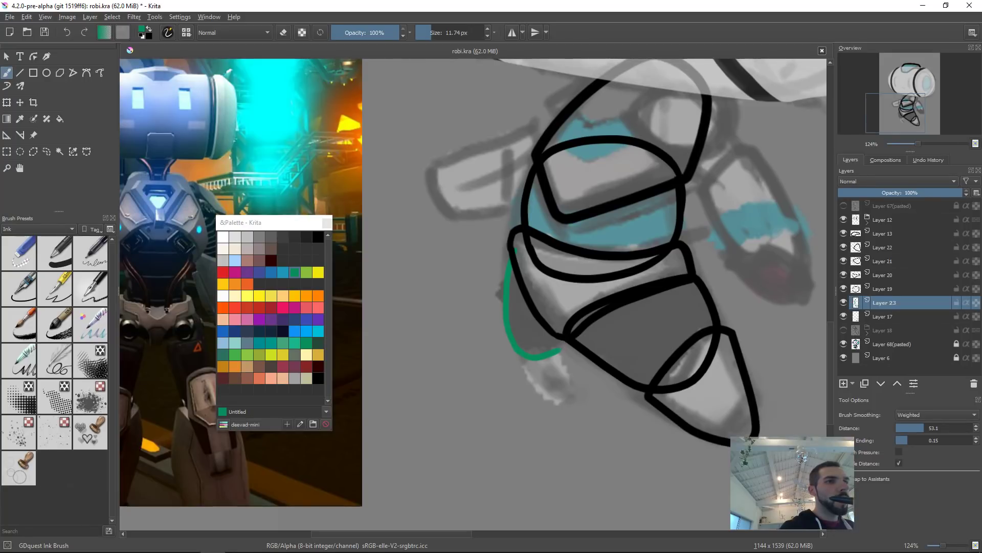
pyautogui.moveTo(515, 251); pyautogui.dragTo(572, 309)
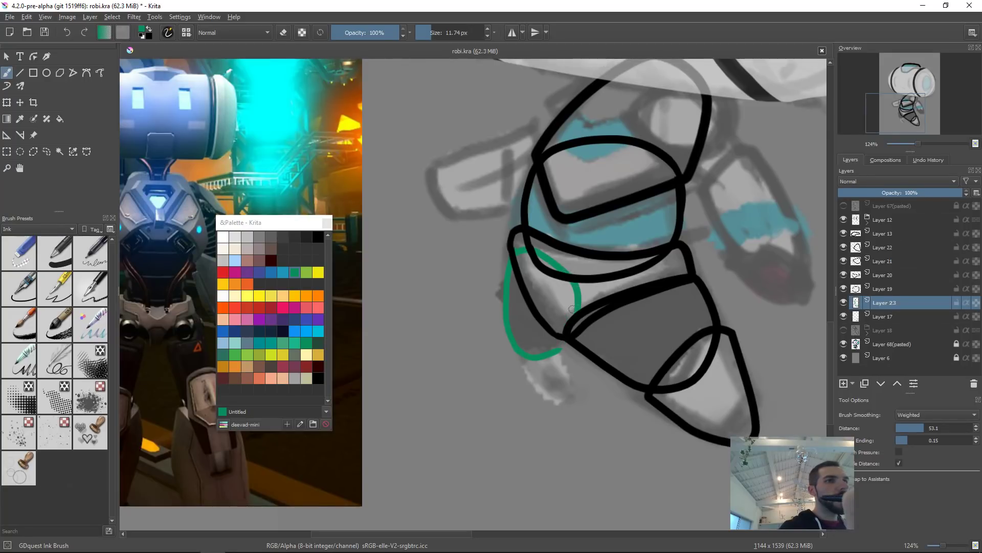
pyautogui.moveTo(563, 349); pyautogui.dragTo(572, 307)
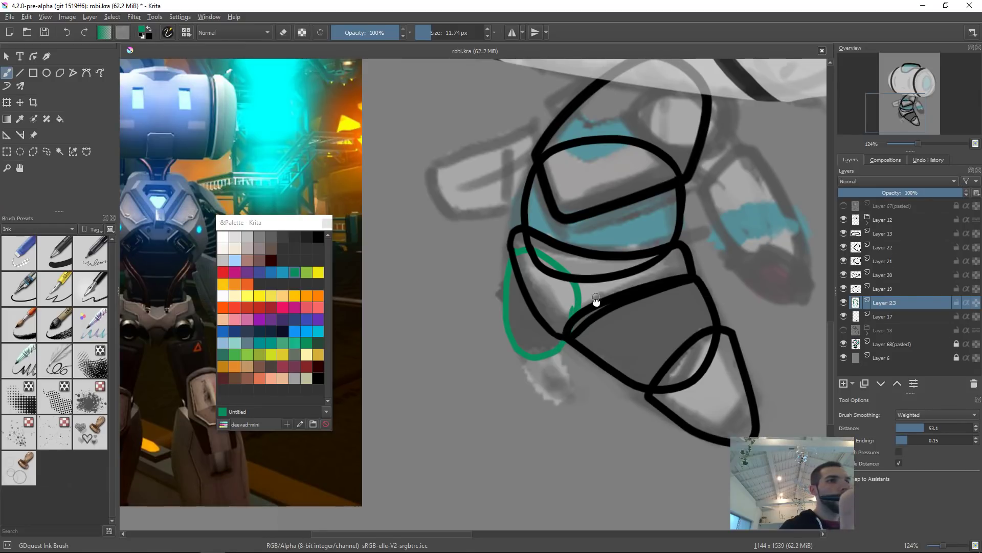
pyautogui.moveTo(608, 296); pyautogui.dragTo(617, 266)
pyautogui.moveTo(569, 323)
pyautogui.mouseDown()
pyautogui.moveTo(548, 296)
pyautogui.moveTo(563, 304)
pyautogui.mouseUp()
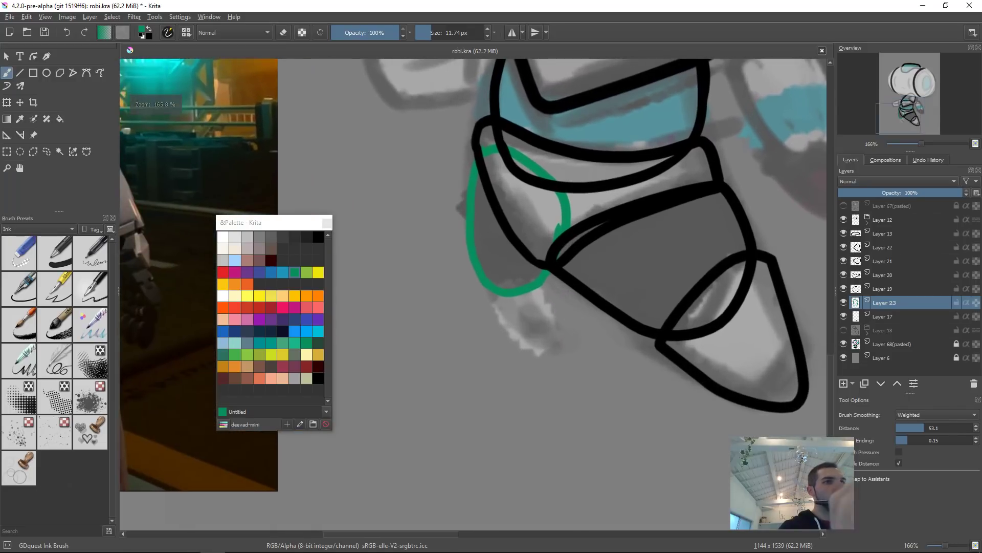
# Step: Add another new layer and draw a second green shape below the first one, redoing strokes as needed
pyautogui.press('Insert')
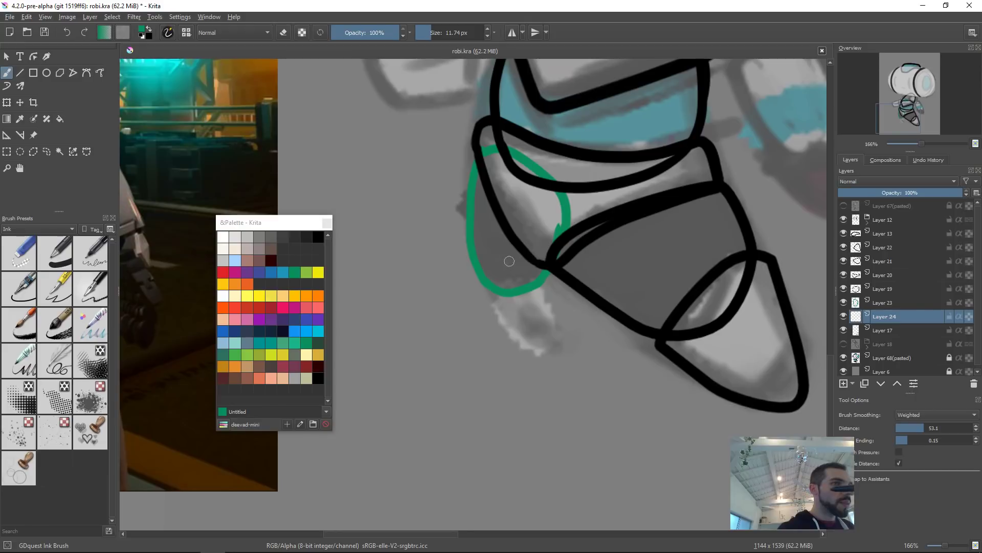
pyautogui.moveTo(475, 278)
pyautogui.mouseDown()
pyautogui.moveTo(497, 284)
pyautogui.moveTo(549, 267)
pyautogui.moveTo(510, 290)
pyautogui.moveTo(556, 276)
pyautogui.mouseUp()
pyautogui.hotkey('ctrl', 'z')
pyautogui.moveTo(474, 277); pyautogui.dragTo(527, 341)
pyautogui.hotkey('ctrl', 'z')
pyautogui.moveTo(472, 280)
pyautogui.mouseDown()
pyautogui.moveTo(524, 346)
pyautogui.moveTo(550, 338)
pyautogui.moveTo(539, 351)
pyautogui.moveTo(563, 333)
pyautogui.moveTo(558, 278)
pyautogui.mouseUp()
pyautogui.hotkey('ctrl', 'z')
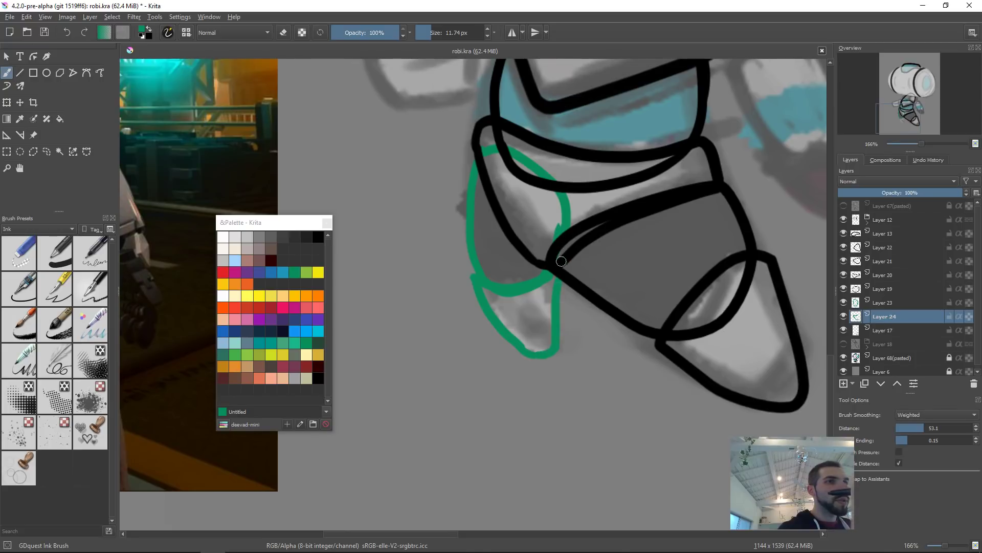
pyautogui.moveTo(600, 273); pyautogui.dragTo(597, 328)
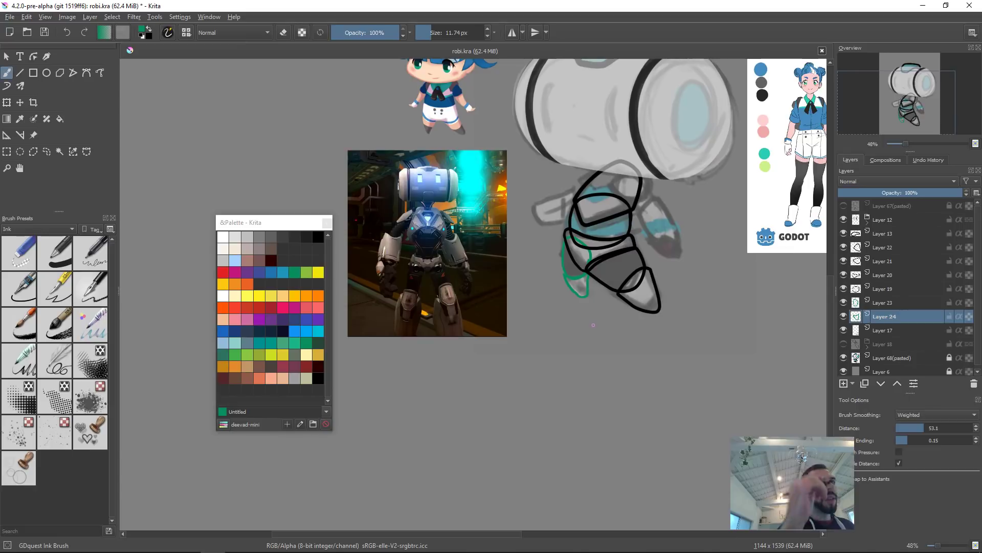
pyautogui.moveTo(660, 252); pyautogui.dragTo(596, 283)
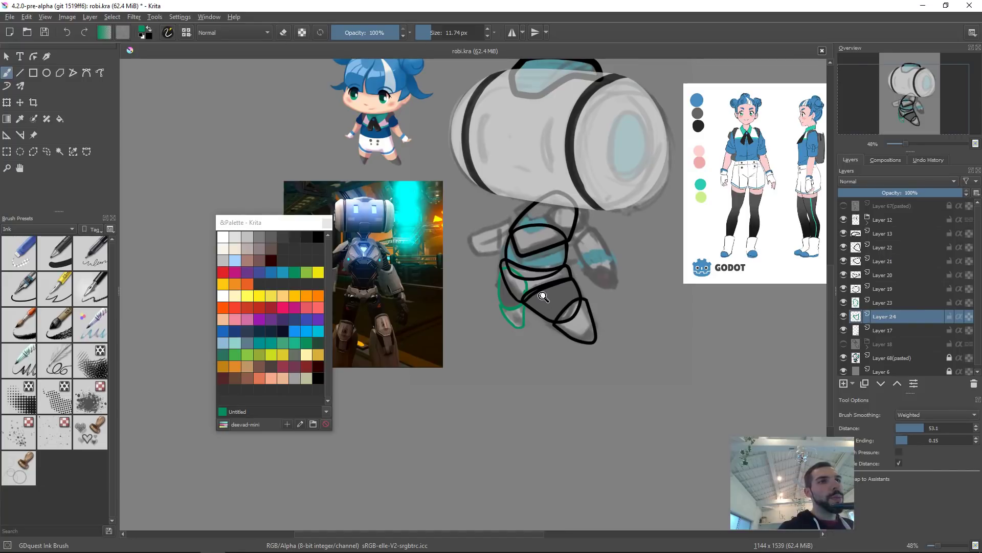
pyautogui.moveTo(546, 309); pyautogui.dragTo(565, 271)
pyautogui.moveTo(582, 297); pyautogui.dragTo(523, 339)
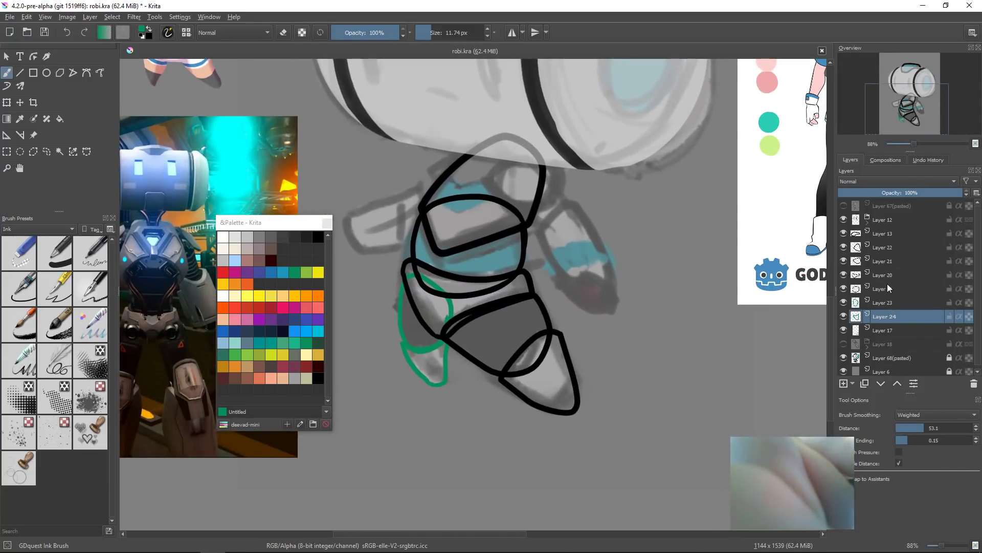
# Step: Turn on Layer 18's visibility, briefly toggle the pasted sketch layer, and select the pasted sketch layer
pyautogui.click(846, 343)
pyautogui.click(846, 346)
pyautogui.click(847, 345)
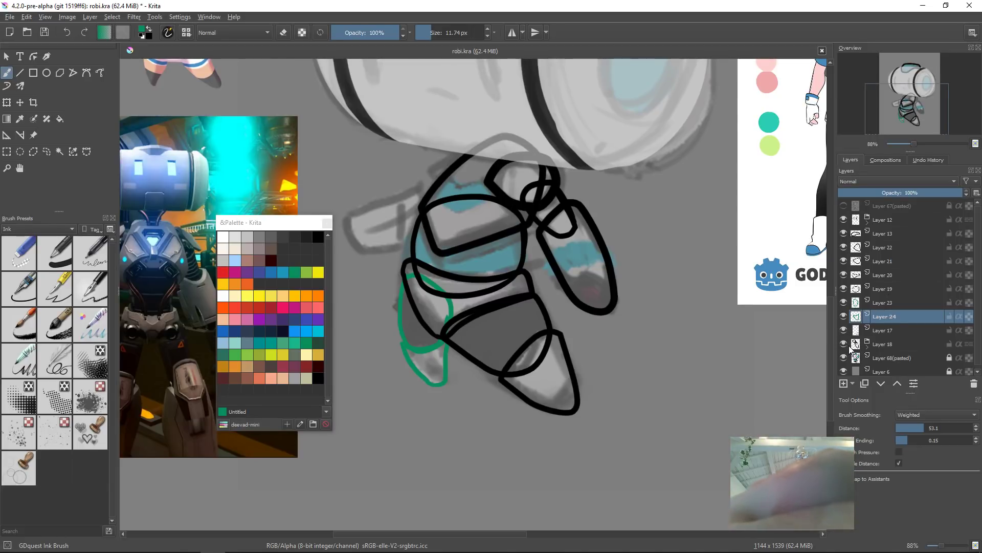
pyautogui.click(844, 346)
pyautogui.click(843, 347)
pyautogui.click(847, 358)
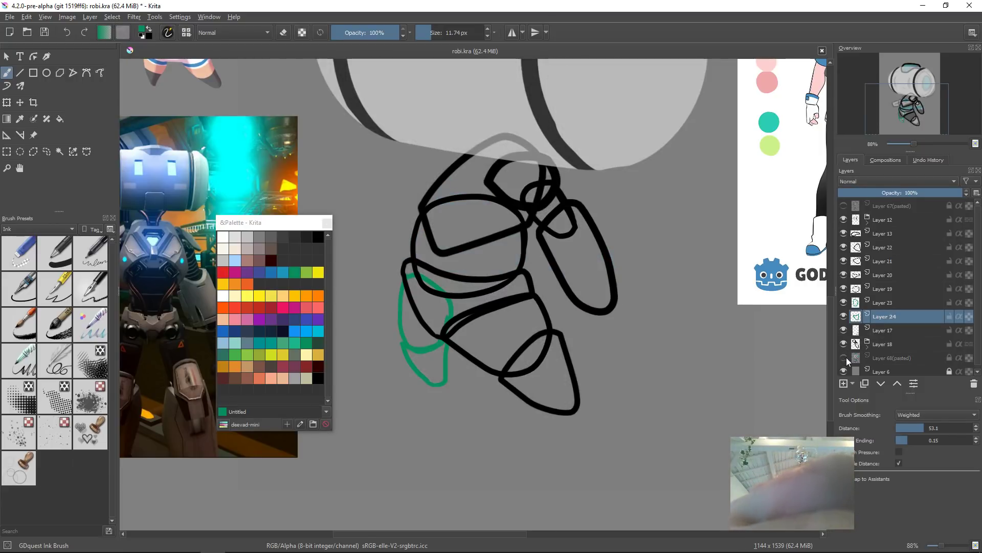
pyautogui.click(848, 357)
pyautogui.click(897, 357)
# Step: Add a new layer above the sketch, pick blue, and draw a small oval at the neck's upper left
pyautogui.press('Insert')
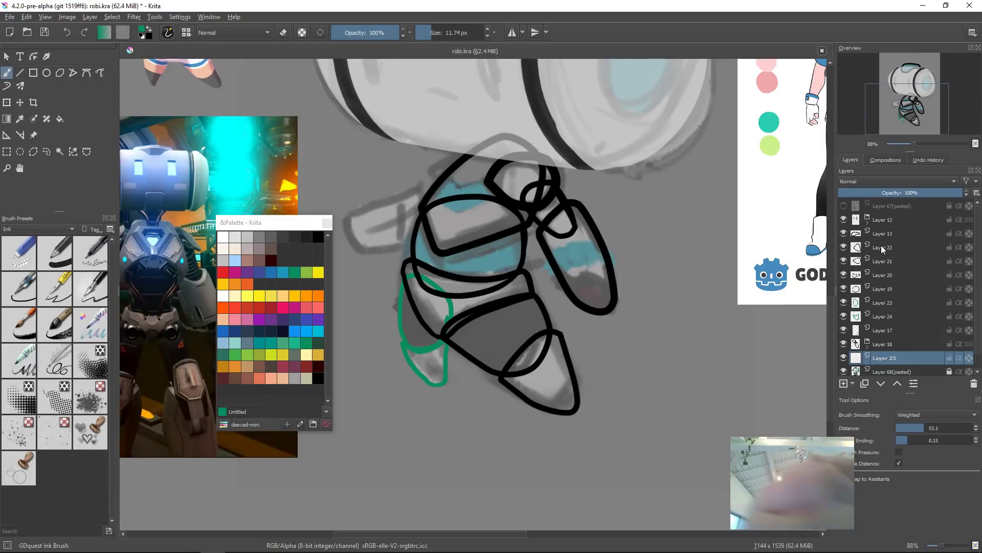
pyautogui.moveTo(506, 299); pyautogui.dragTo(578, 395)
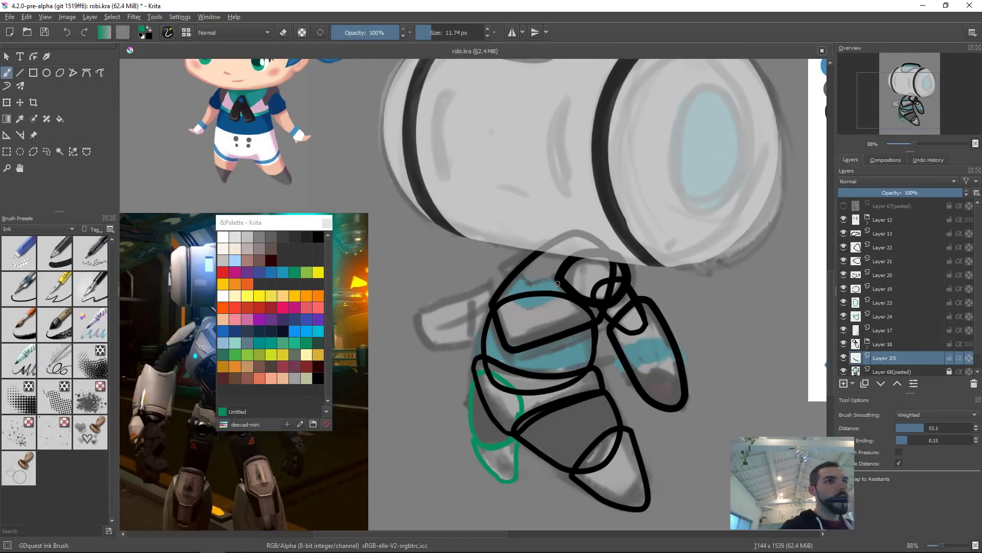
pyautogui.click(276, 273)
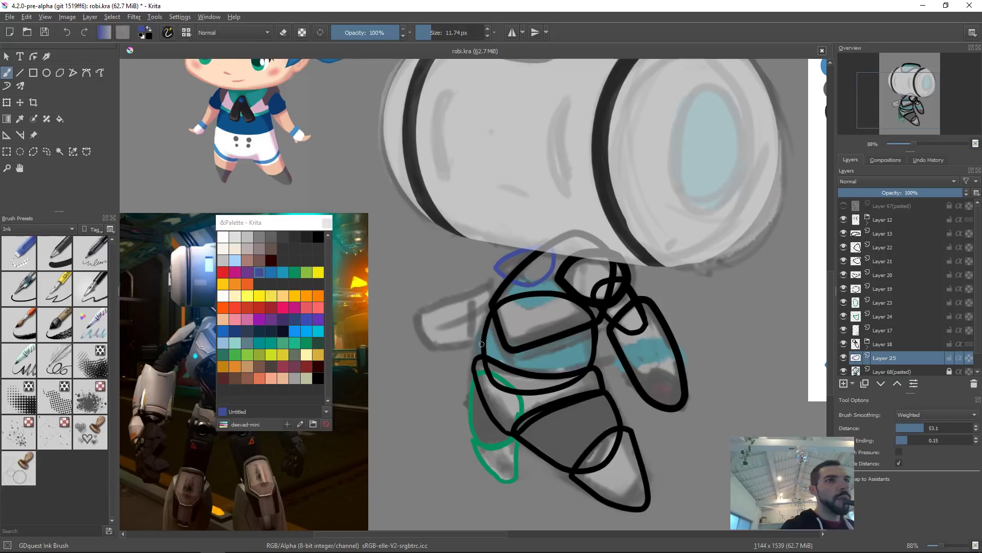
pyautogui.moveTo(558, 276); pyautogui.dragTo(635, 217)
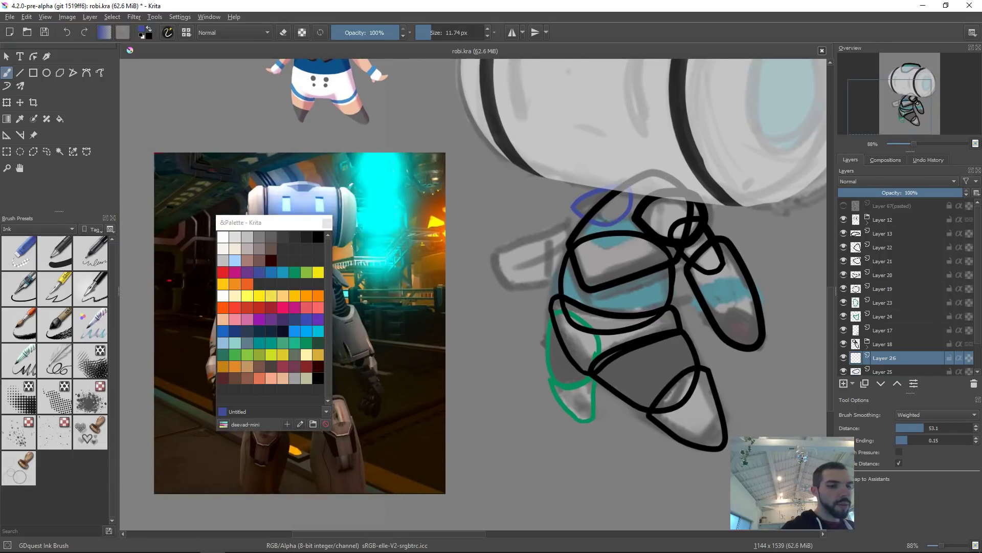
# Step: Add another layer and draw a blue arm outline extending left from the neck, undoing false strokes
pyautogui.press('Insert')
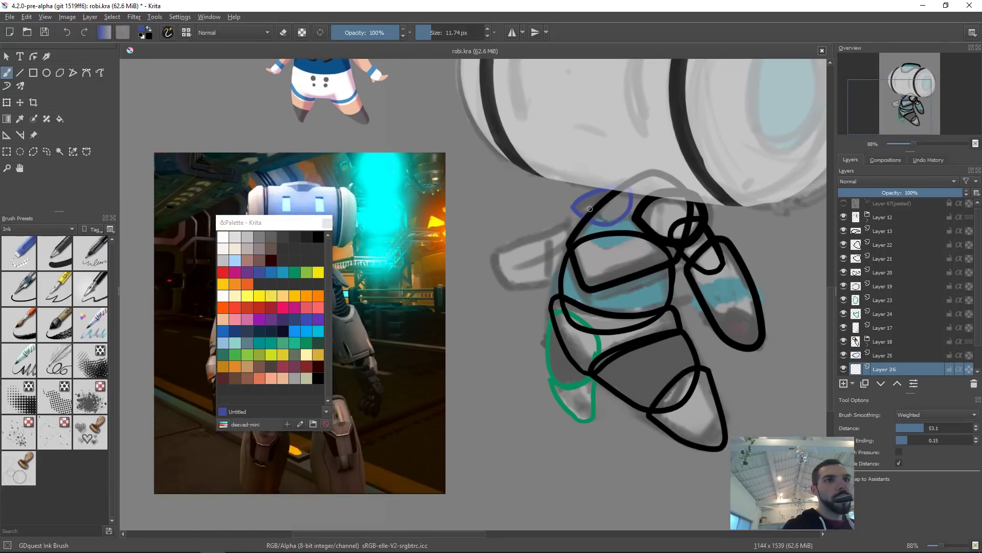
pyautogui.hotkey('ctrl', 'z')
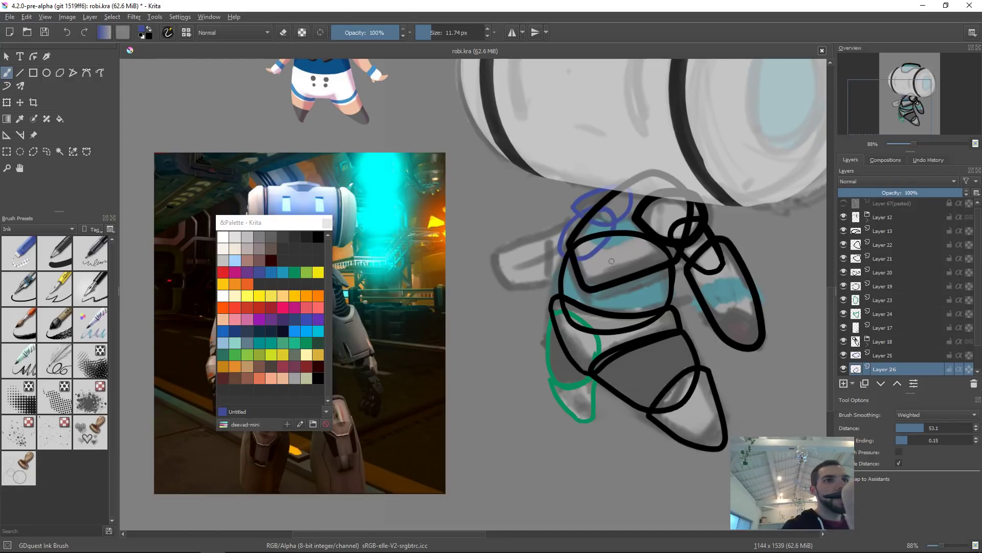
pyautogui.scroll(-1, 566, 266)
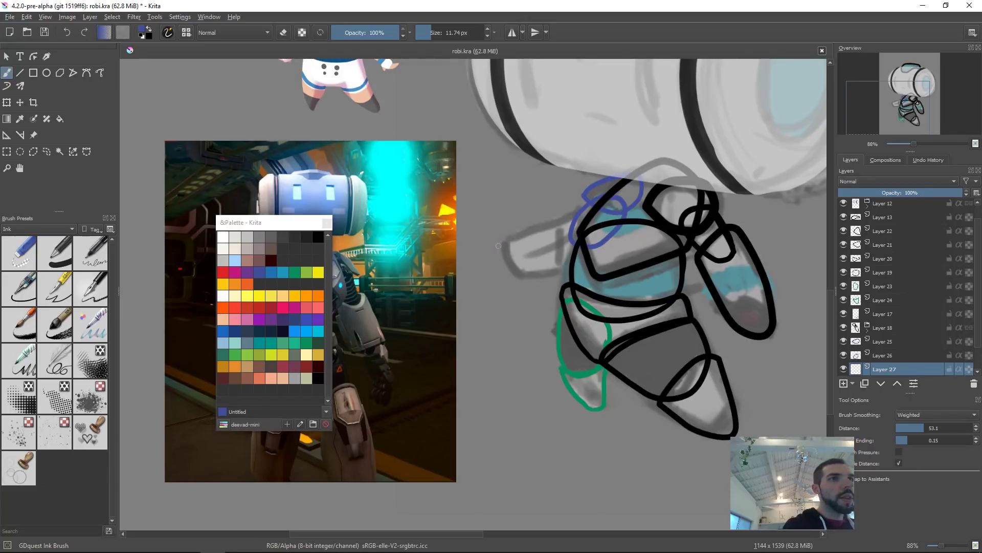
pyautogui.hotkey('ctrl', 'z')
pyautogui.moveTo(498, 247); pyautogui.dragTo(582, 211)
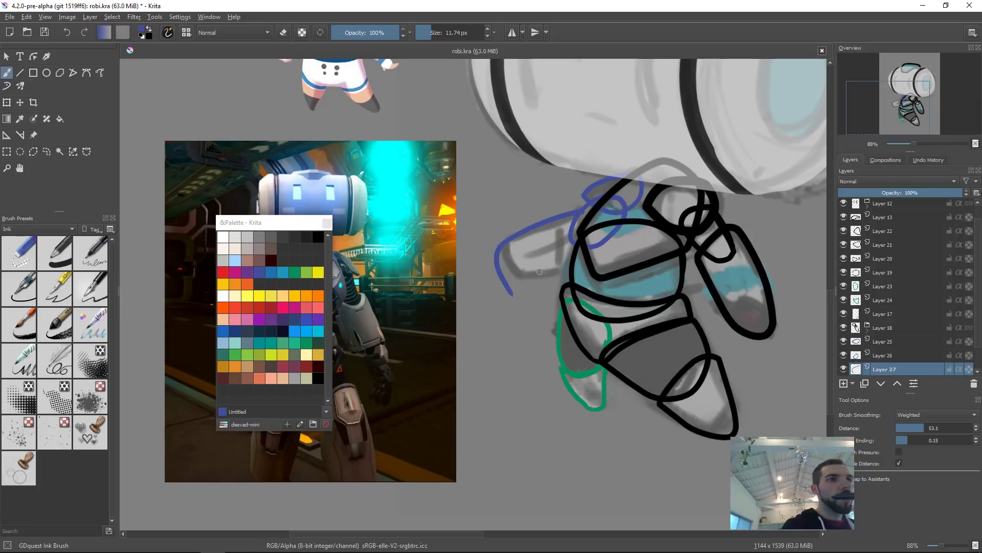
pyautogui.moveTo(514, 276); pyautogui.dragTo(571, 271)
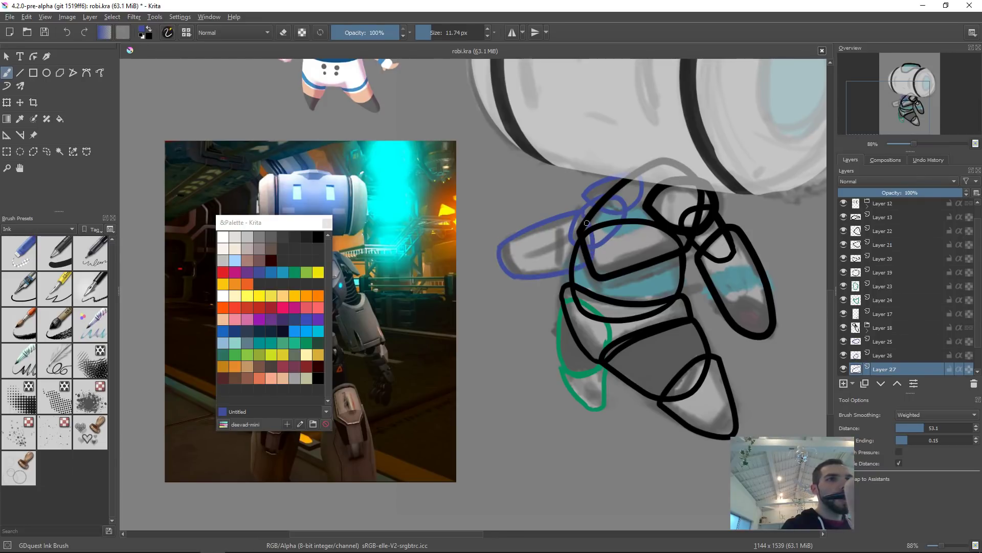
pyautogui.moveTo(708, 230); pyautogui.dragTo(593, 257)
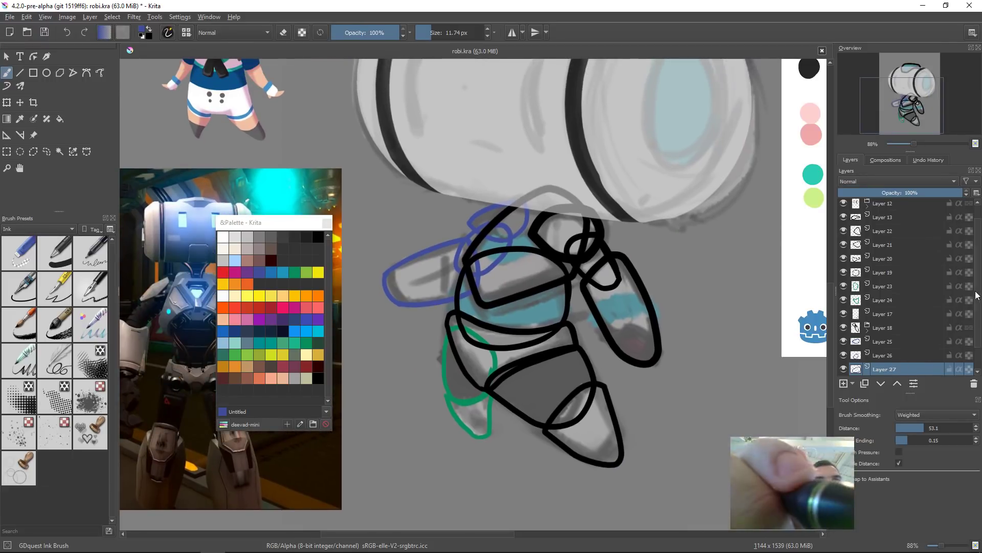
# Step: Hide the pasted sketch layer and switch to the Fill tool
pyautogui.scroll(-1, 914, 363)
pyautogui.click(843, 354)
pyautogui.moveTo(692, 312); pyautogui.dragTo(691, 314)
pyautogui.moveTo(571, 333); pyautogui.dragTo(545, 333)
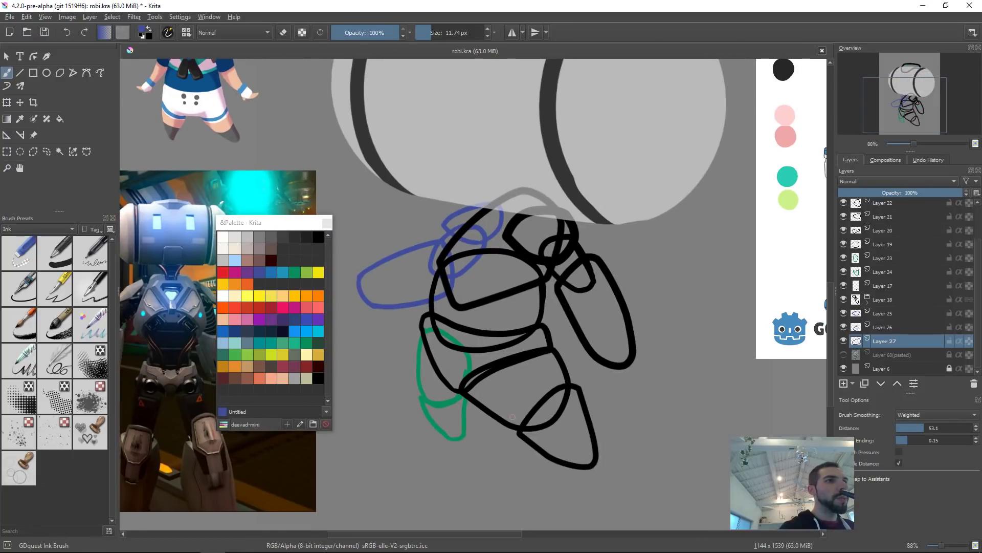
pyautogui.scroll(1, 412, 348)
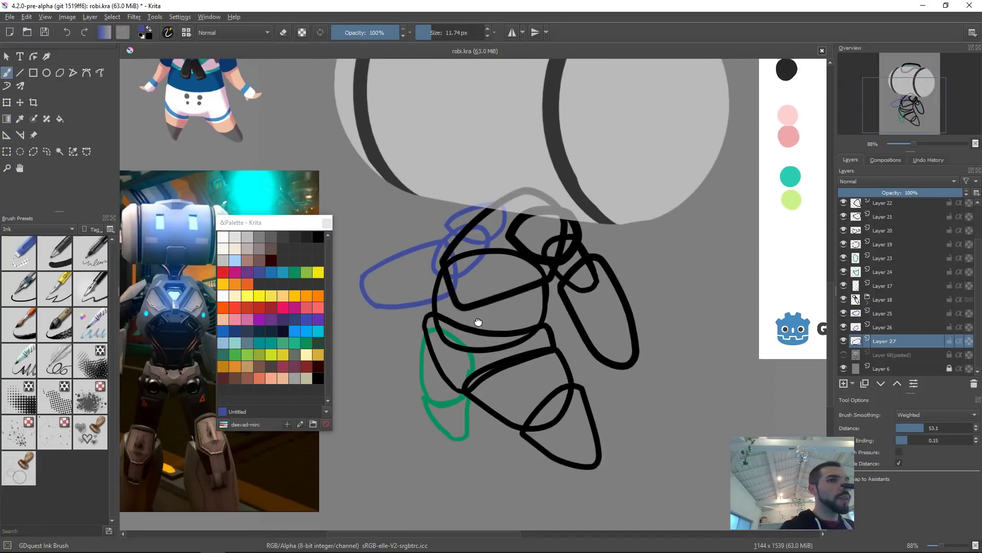
pyautogui.press('f')
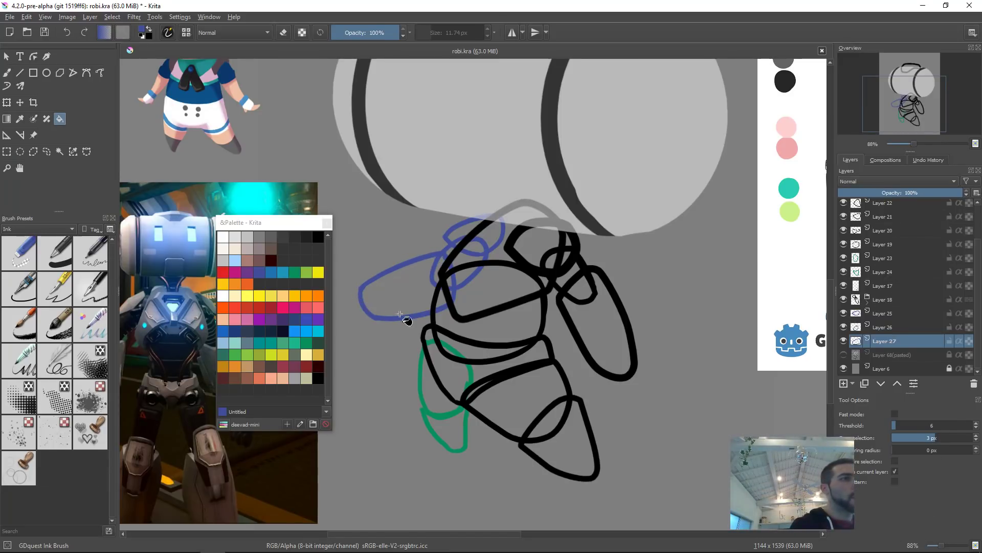
pyautogui.click(894, 414)
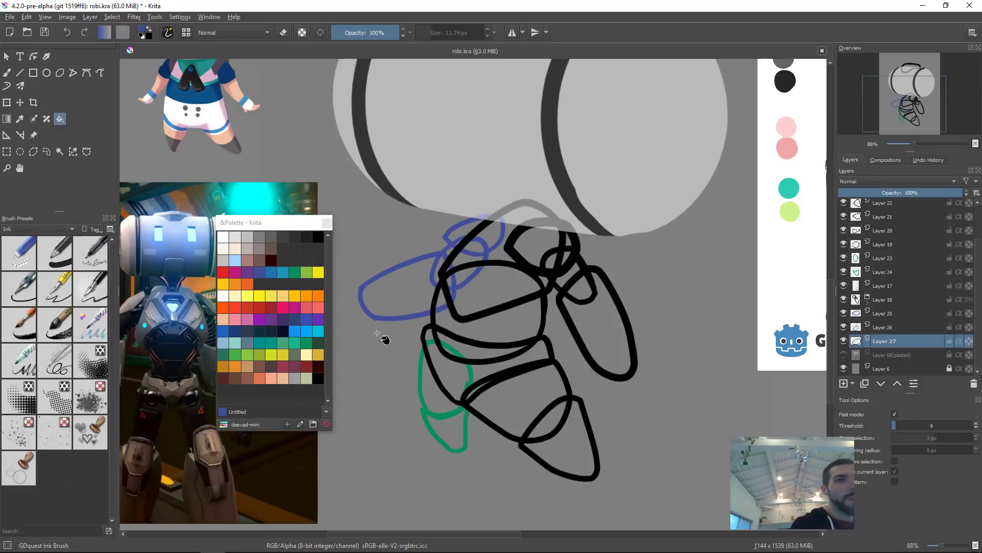
pyautogui.click(419, 289)
pyautogui.moveTo(418, 310); pyautogui.dragTo(430, 270)
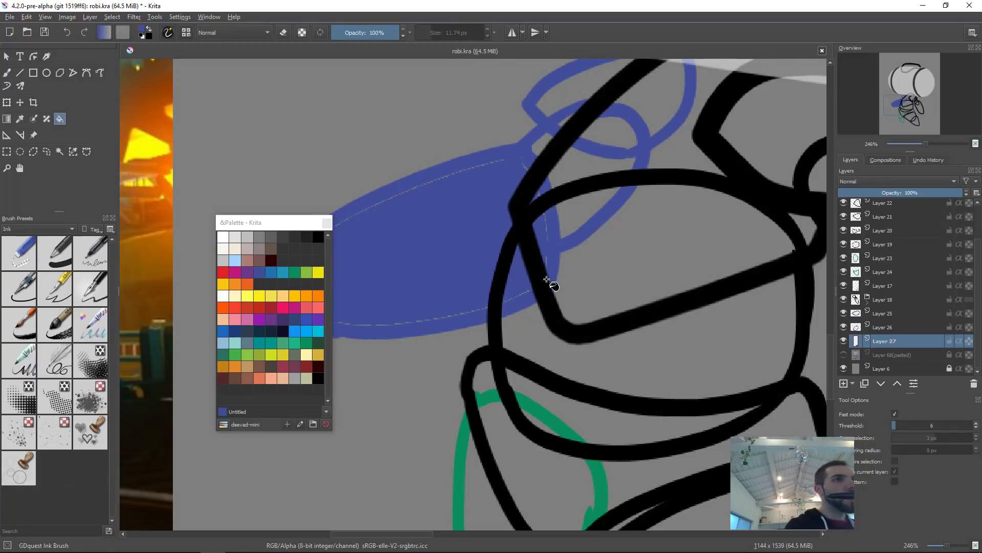
pyautogui.hotkey('ctrl', 'z')
# Step: Fill the arm outline and the neck oval with blue on their layers
pyautogui.moveTo(527, 221); pyautogui.dragTo(566, 260)
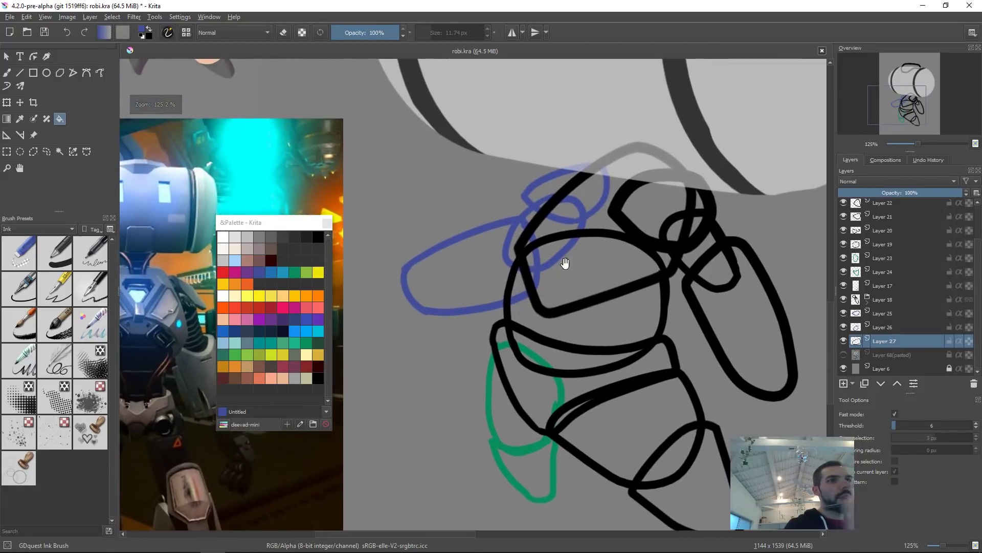
pyautogui.click(895, 414)
pyautogui.click(519, 279)
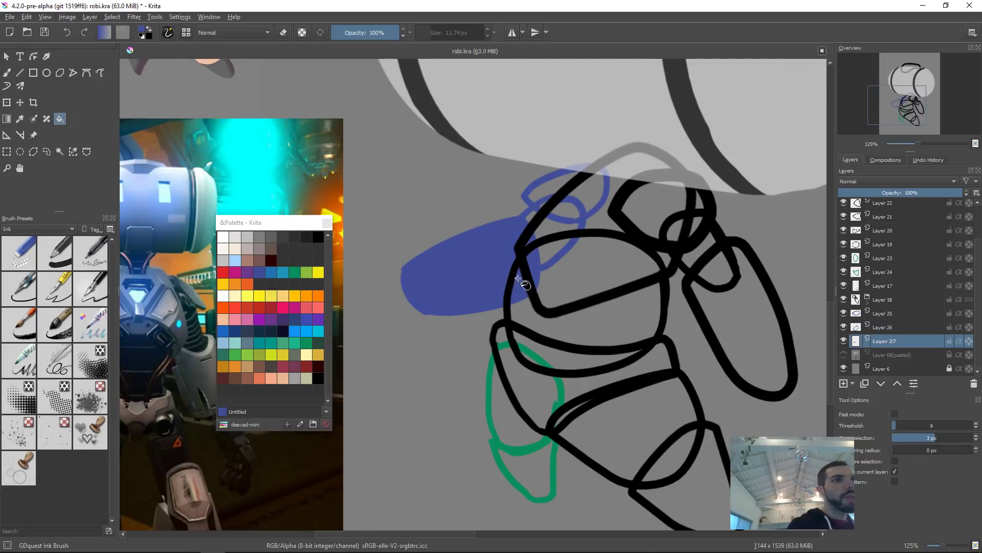
pyautogui.press('pageup')
pyautogui.click(569, 229)
pyautogui.press('pageup')
pyautogui.click(596, 195)
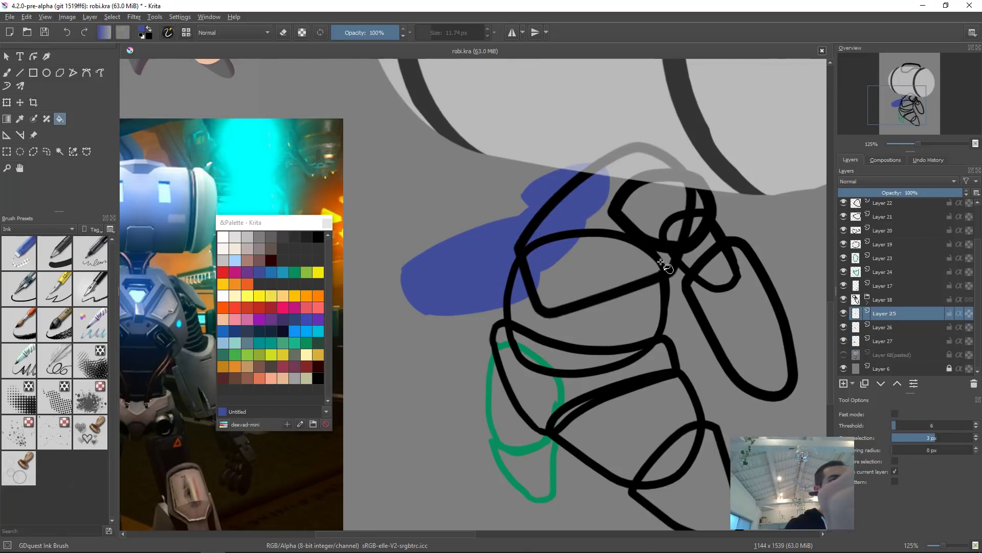
# Step: Fill the torso and upper body outlines with black on their layers
pyautogui.moveTo(669, 219); pyautogui.dragTo(631, 274)
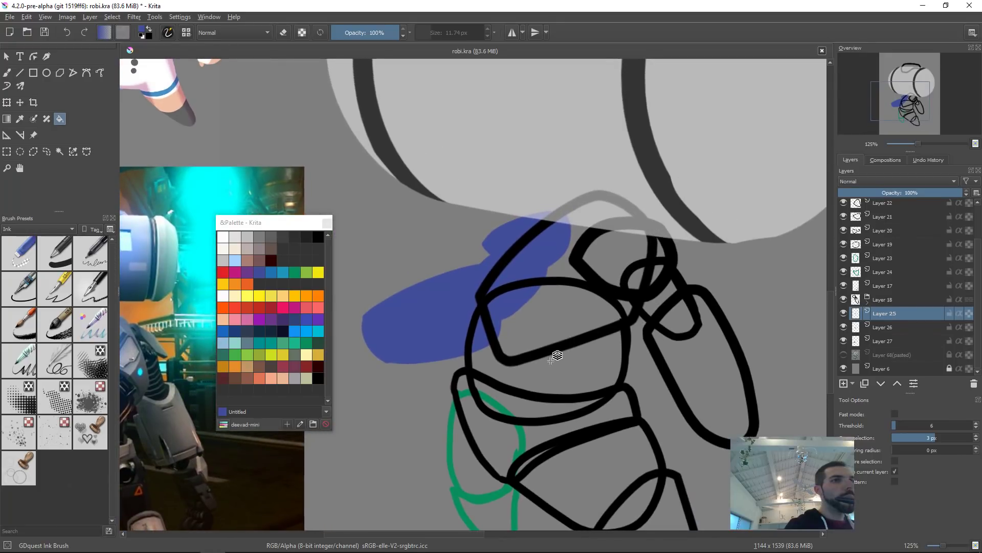
pyautogui.press('pageup')
pyautogui.press('pageup')
pyautogui.moveTo(702, 256); pyautogui.dragTo(671, 243)
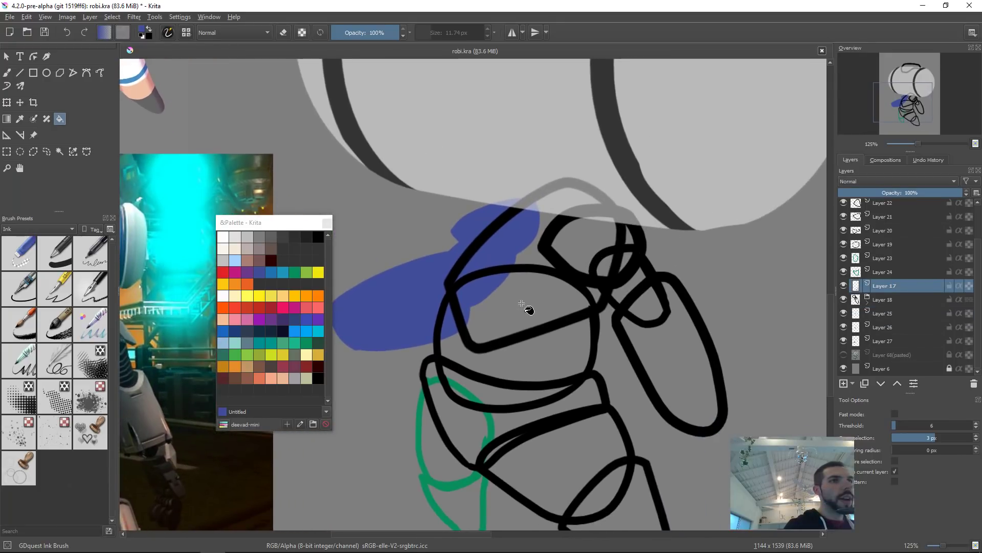
pyautogui.keyDown('ctrl'); pyautogui.click(532, 333); pyautogui.keyUp('ctrl')
pyautogui.click(545, 330)
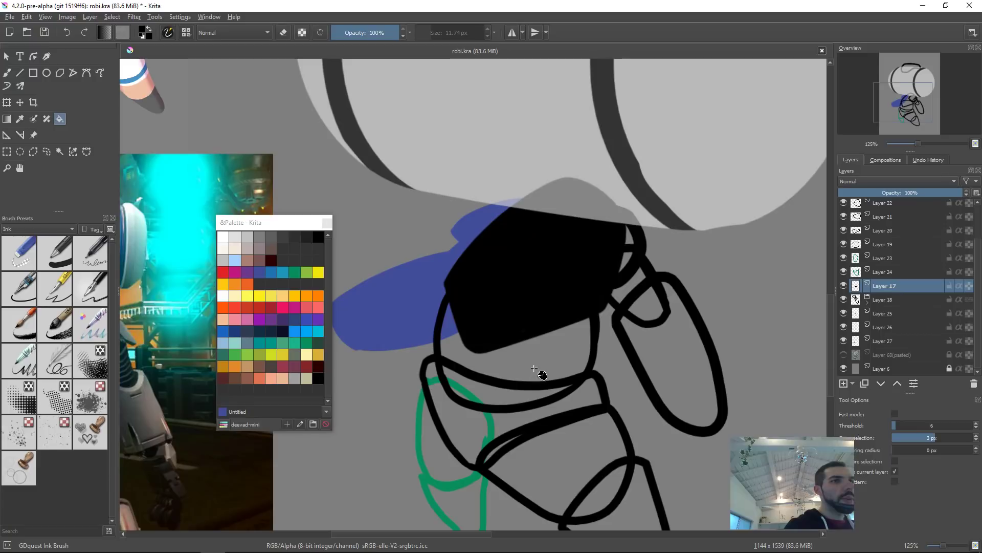
pyautogui.click(540, 401)
pyautogui.click(552, 361)
pyautogui.moveTo(550, 338); pyautogui.dragTo(565, 275)
pyautogui.click(455, 353)
pyautogui.click(527, 363)
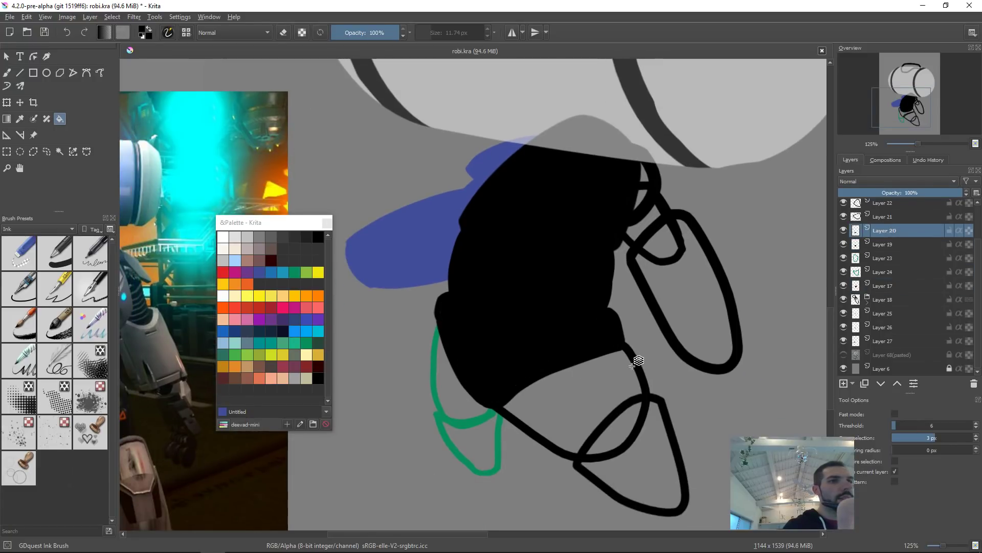
# Step: Fill the lower body and right arm outlines with black
pyautogui.click(636, 371)
pyautogui.click(618, 388)
pyautogui.click(664, 403)
pyautogui.click(660, 447)
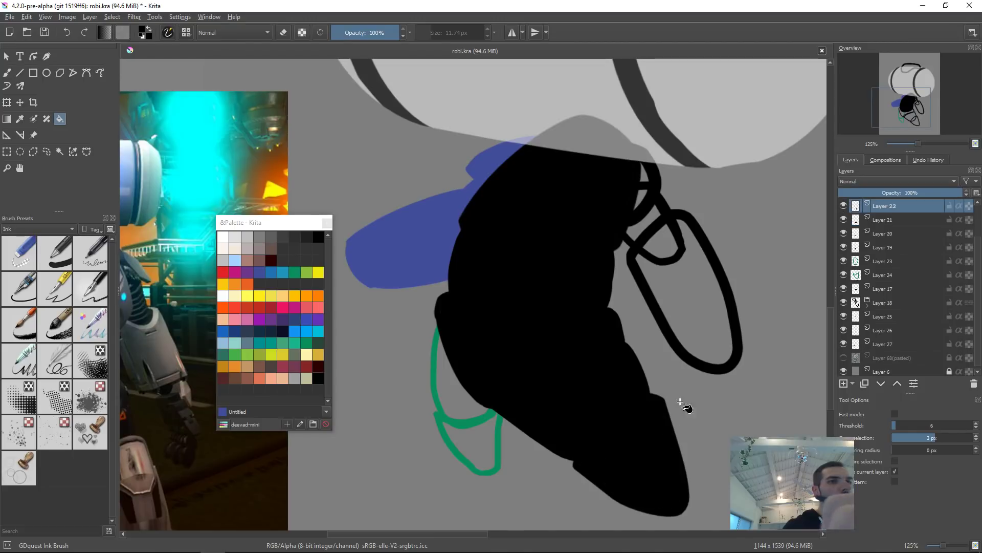
pyautogui.moveTo(679, 295); pyautogui.dragTo(646, 328)
pyautogui.click(610, 345)
pyautogui.click(640, 324)
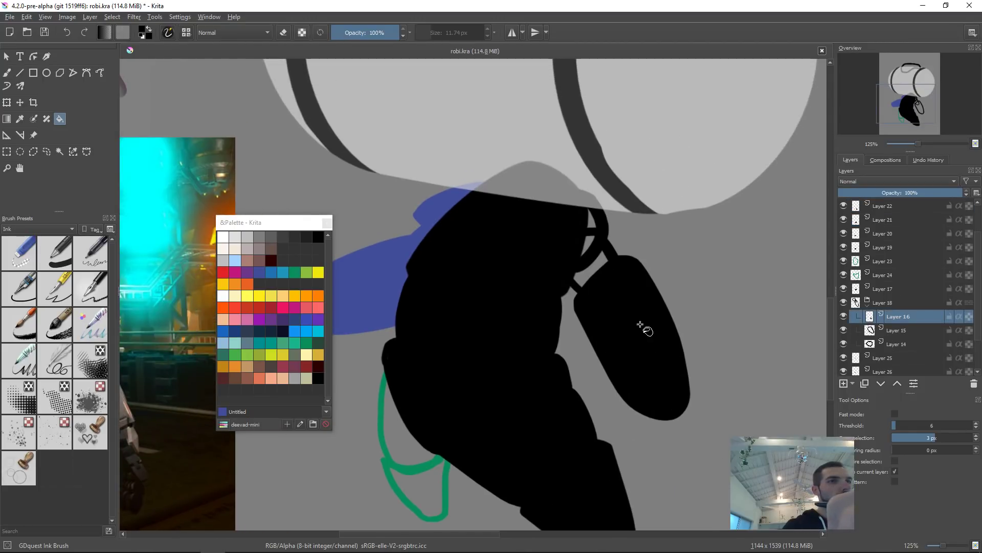
# Step: Fill the remaining limb outlines with black on Layers 16, 15, 14 and 23
pyautogui.click(608, 242)
pyautogui.click(608, 258)
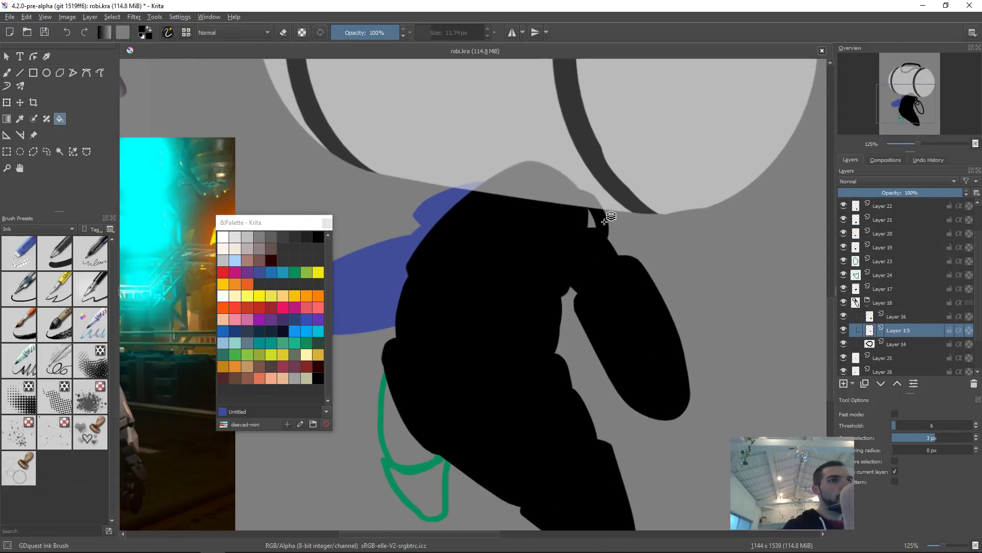
pyautogui.click(604, 222)
pyautogui.click(594, 221)
pyautogui.moveTo(434, 419); pyautogui.dragTo(502, 358)
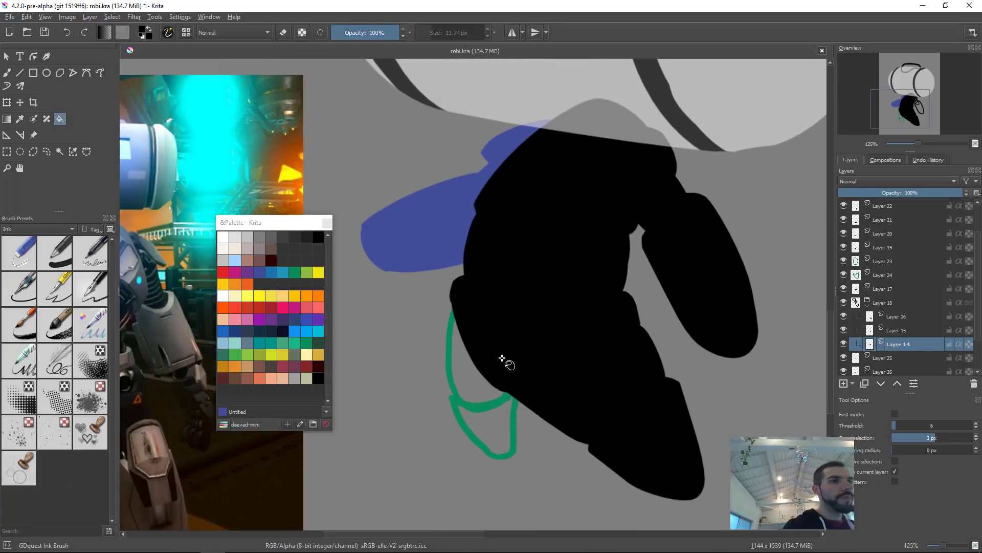
pyautogui.click(446, 369)
pyautogui.click(477, 385)
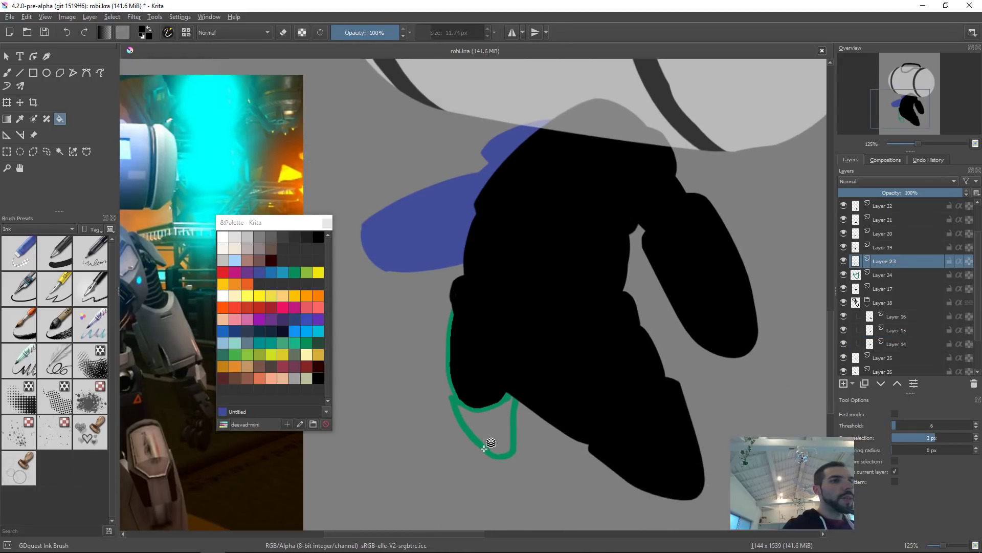
pyautogui.click(485, 447)
pyautogui.click(519, 424)
# Step: Switch to the Move tool and nudge a body part's layer slightly into place
pyautogui.scroll(-5, 574, 343)
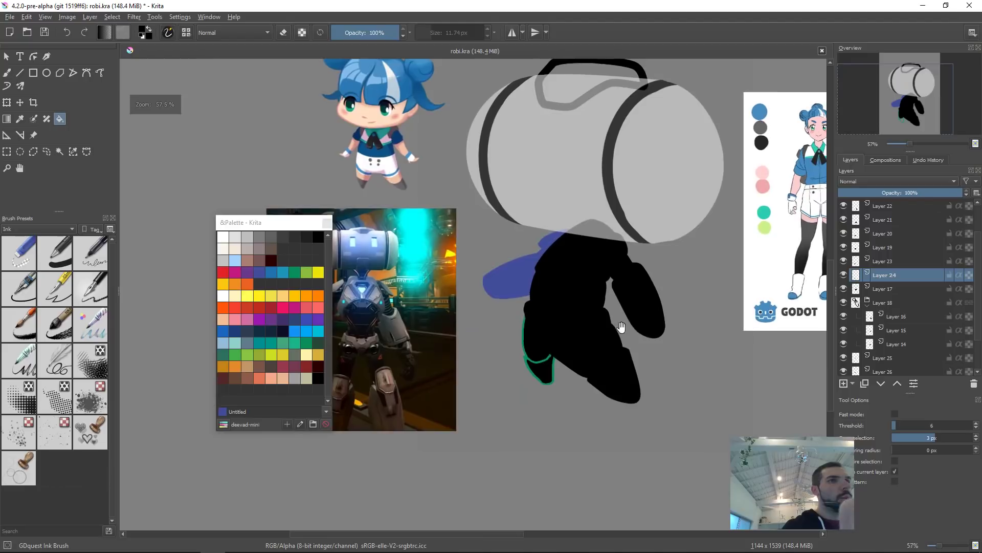
pyautogui.moveTo(622, 326); pyautogui.dragTo(618, 376)
pyautogui.scroll(3, 543, 362)
pyautogui.click(412, 331)
pyautogui.press('t')
pyautogui.moveTo(472, 305); pyautogui.dragTo(467, 309)
pyautogui.moveTo(621, 289); pyautogui.dragTo(634, 324)
pyautogui.click(558, 357)
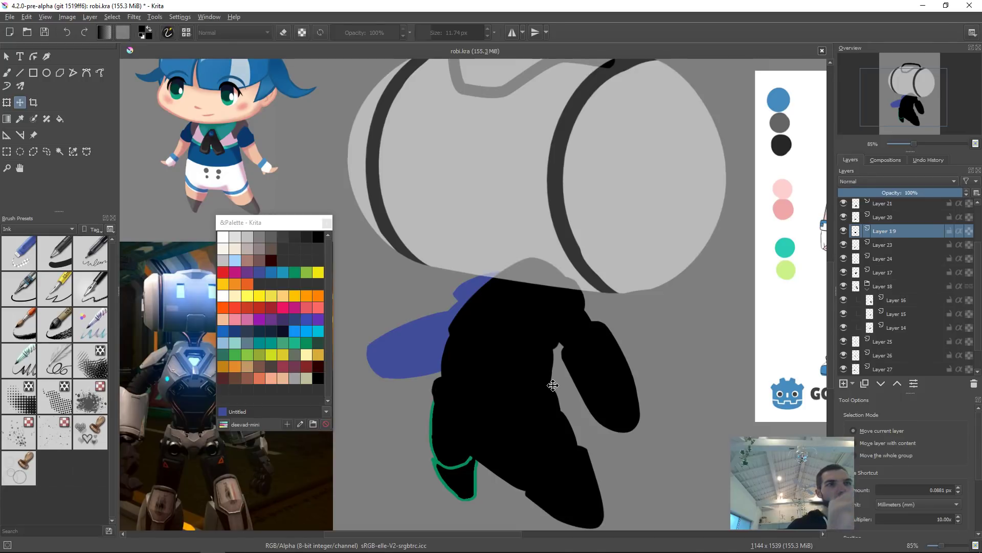
# Step: Select Layer 16 inside the Layer 18 group and pick green as the foreground colour
pyautogui.scroll(-5, 554, 385)
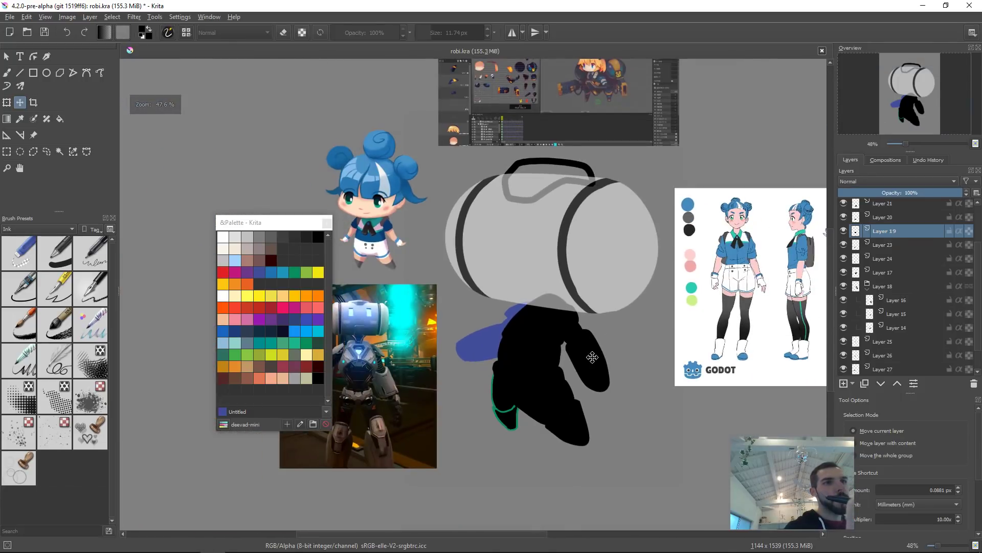
pyautogui.click(599, 352)
pyautogui.click(911, 286)
pyautogui.click(917, 193)
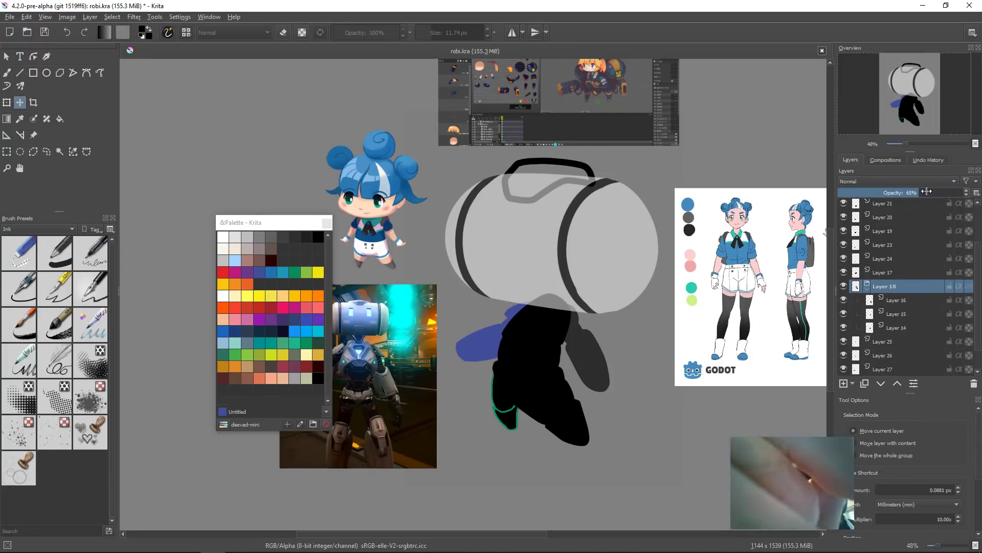
pyautogui.click(900, 300)
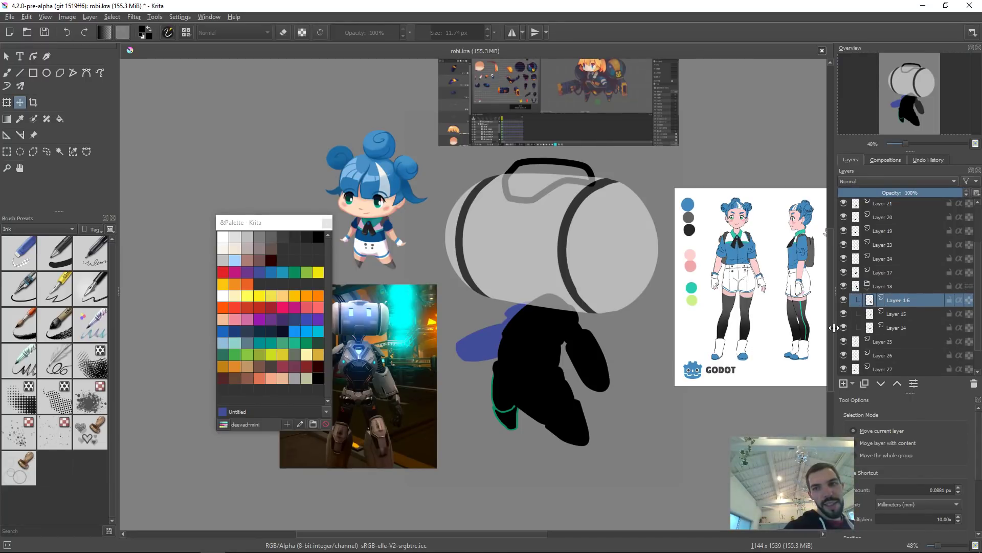
pyautogui.moveTo(624, 357); pyautogui.dragTo(592, 359)
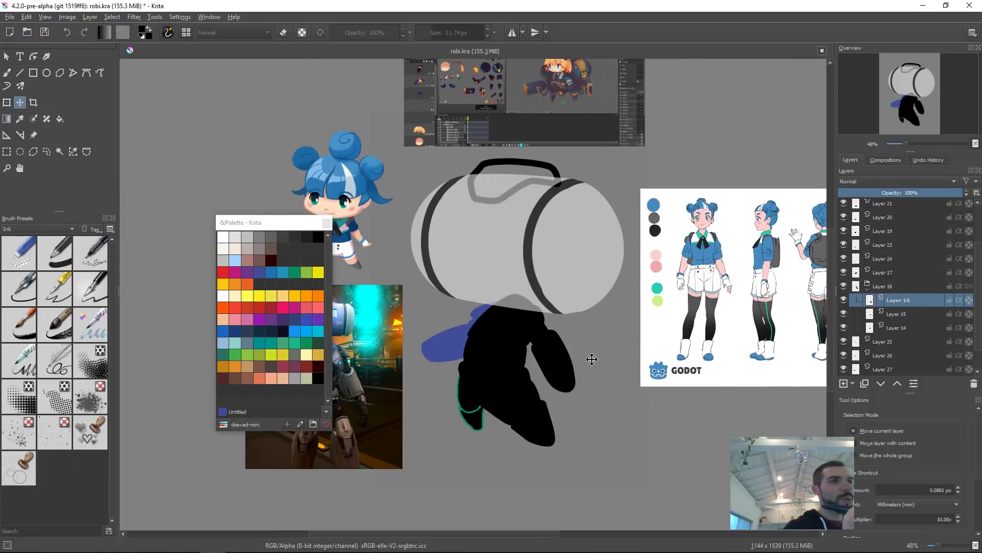
pyautogui.click(294, 271)
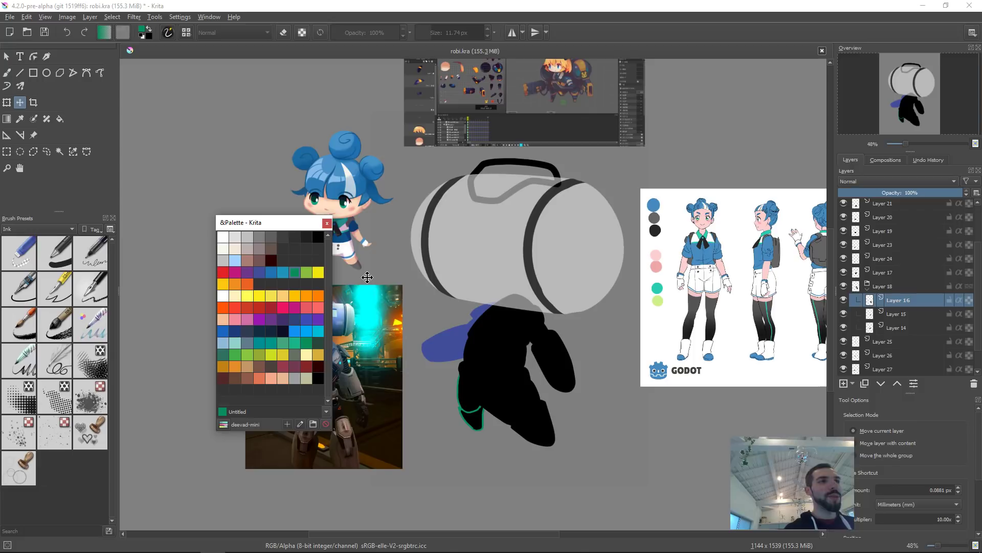
# Step: Recolour the arm pieces on Layers 16, 15 and 14 with green
pyautogui.scroll(5, 563, 330)
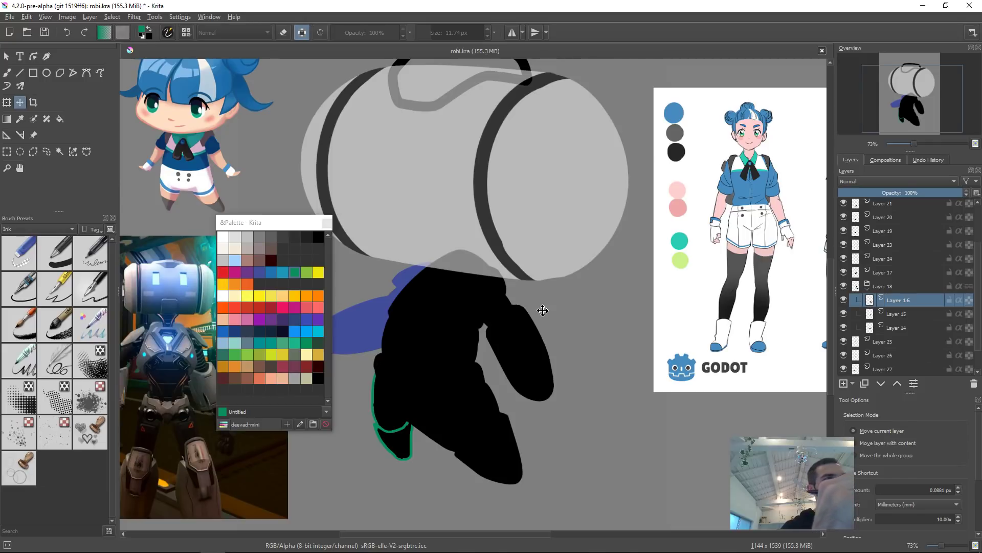
pyautogui.hotkey('shift', 'BackSpace')
pyautogui.press('pagedown')
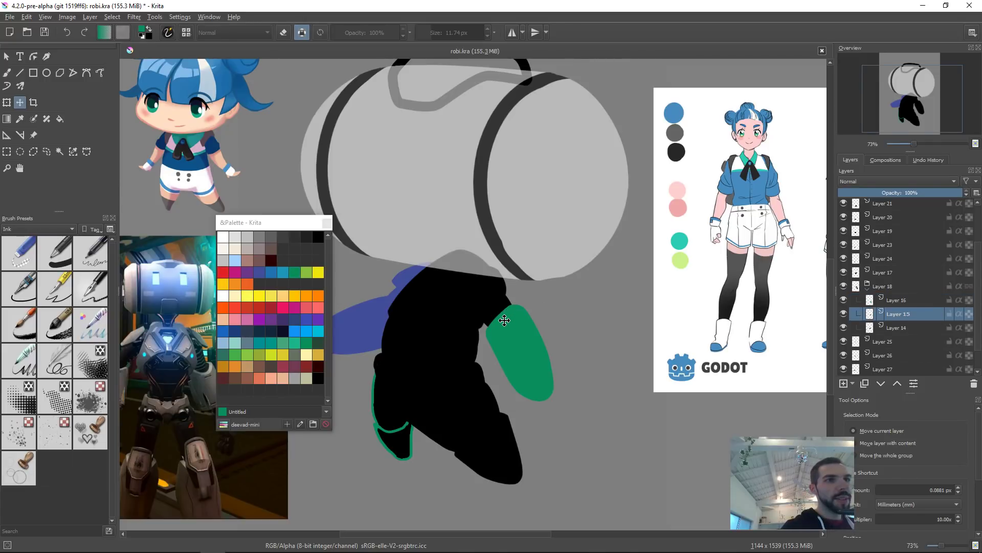
pyautogui.hotkey('shift', 'BackSpace')
pyautogui.press('r')
pyautogui.click(503, 285)
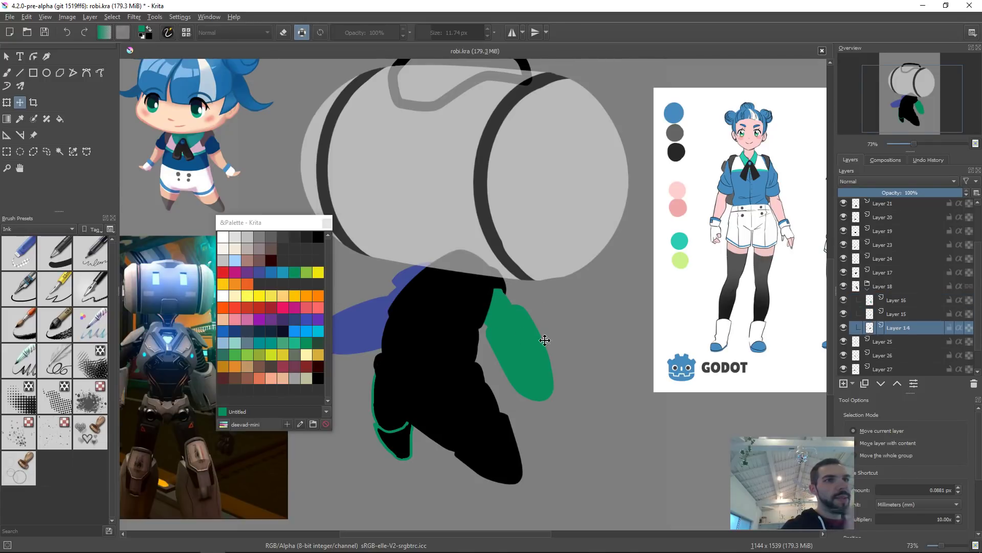
# Step: Move the Layer 18 group to the top of the layer stack and paste a layer above it
pyautogui.click(908, 287)
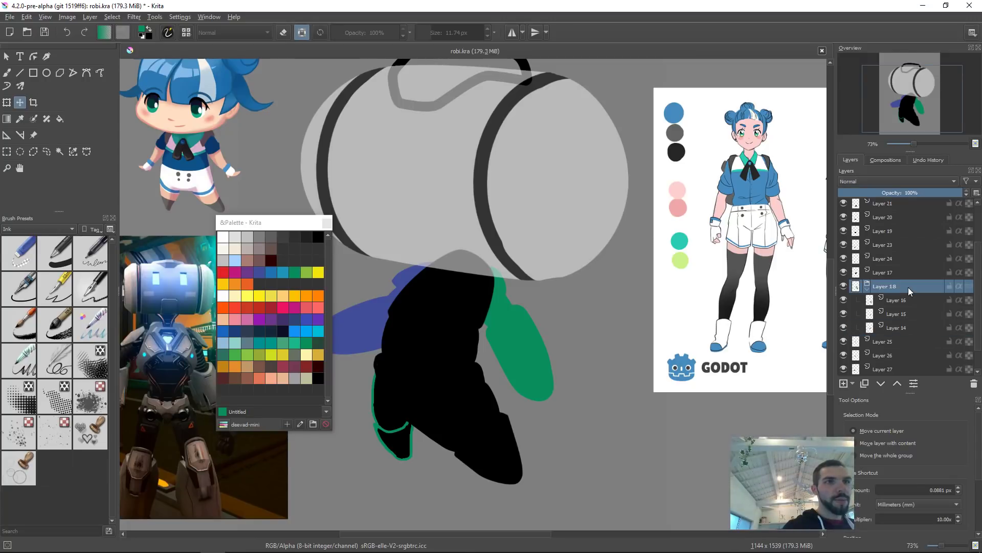
pyautogui.hotkey('ctrl', 'pageup')
pyautogui.hotkey('ctrl', 'pageup')
pyautogui.hotkey('ctrl', 'pageup')
pyautogui.hotkey('ctrl', 'pageup')
pyautogui.hotkey('ctrl', 'pageup')
pyautogui.hotkey('ctrl', 'pageup')
pyautogui.hotkey('ctrl', 'pageup')
pyautogui.hotkey('ctrl', 'pageup')
pyautogui.hotkey('ctrl', 'pageup')
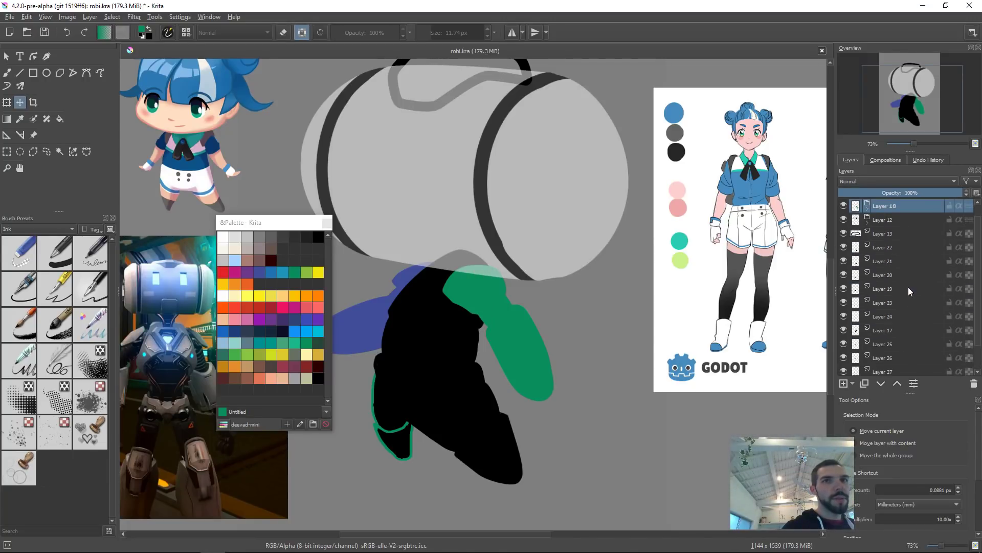
pyautogui.hotkey('ctrl', 'v')
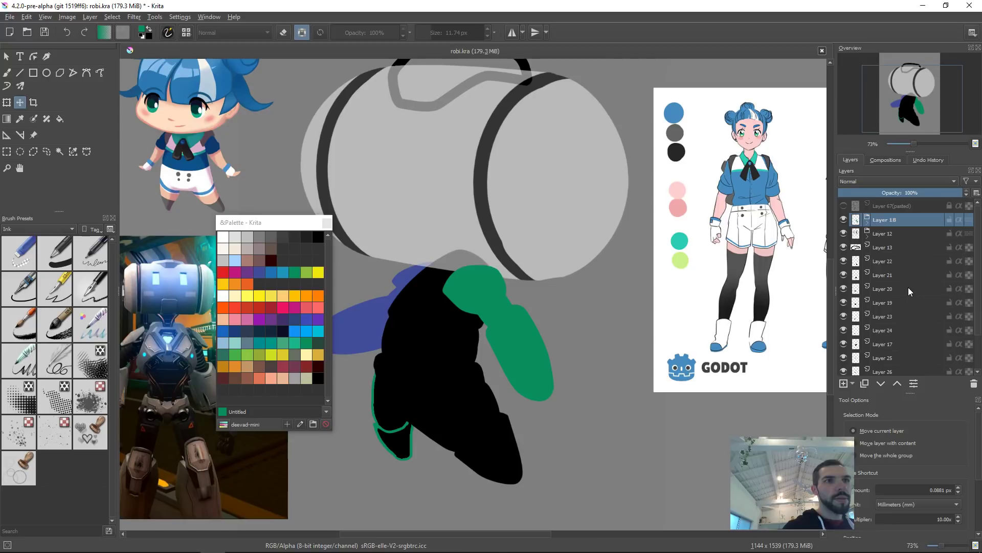
pyautogui.hotkey('ctrl', 'pagedown')
# Step: Rename the top group layer as head
pyautogui.click(892, 221)
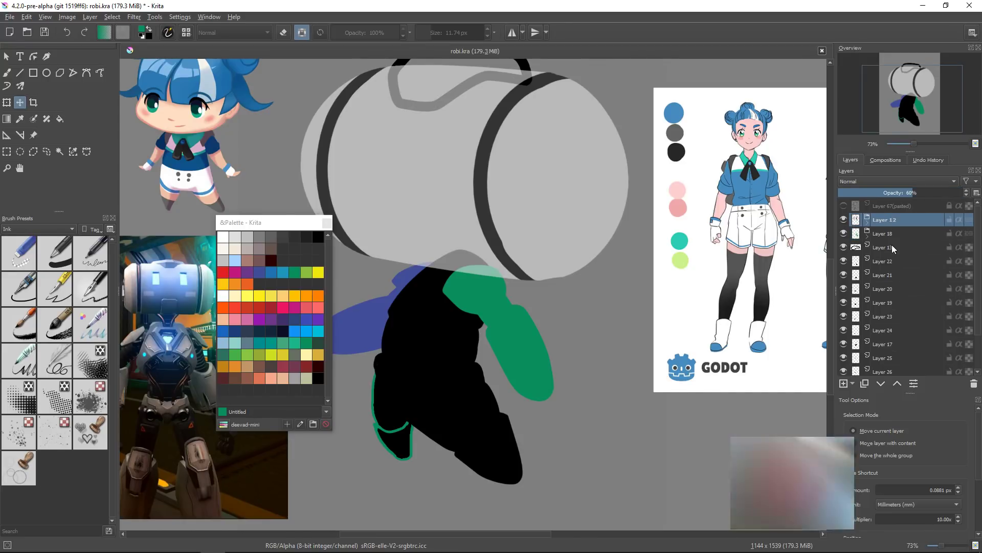
pyautogui.press('F2')
pyautogui.write('head')
pyautogui.press('Return')
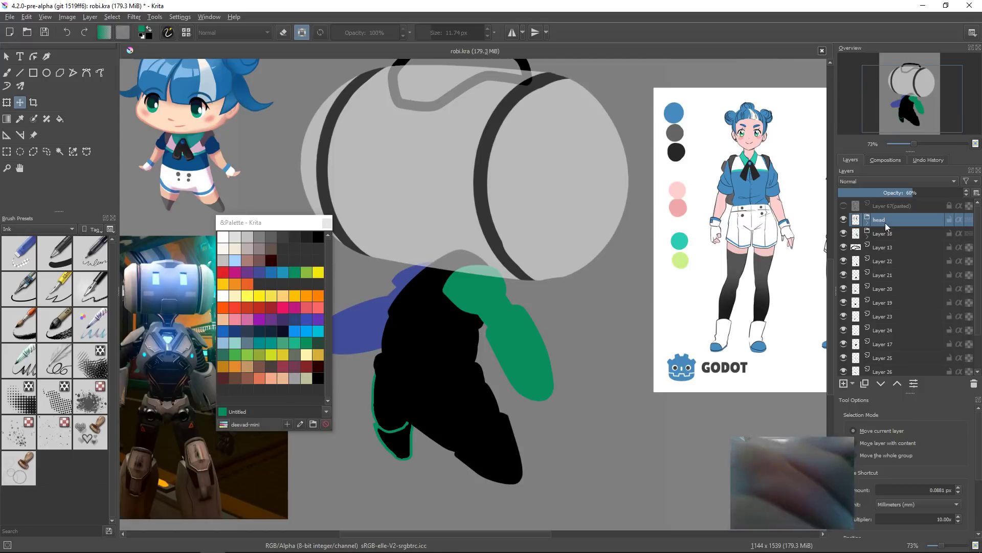
# Step: Rename the layer below head as arm_l
pyautogui.click(889, 238)
pyautogui.press('F2')
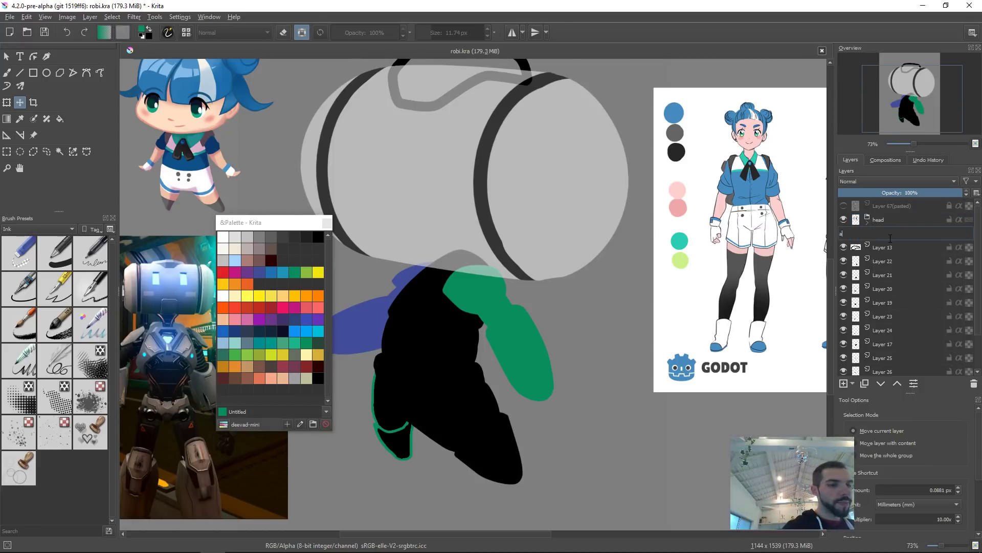
pyautogui.write('arm_l')
pyautogui.press('Return')
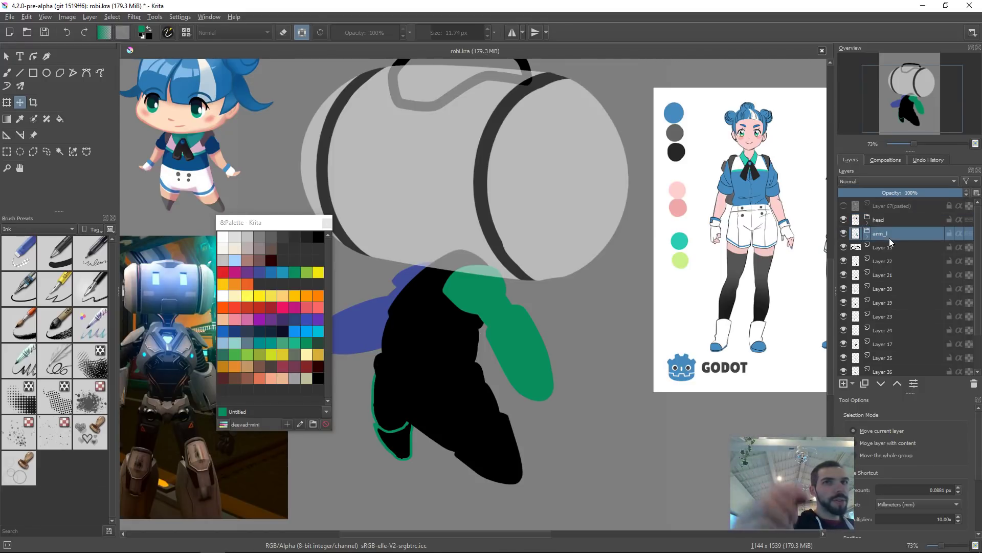
# Step: Give the head and arm_l layers an orange colour label
pyautogui.rightClick(876, 220)
pyautogui.click(885, 248)
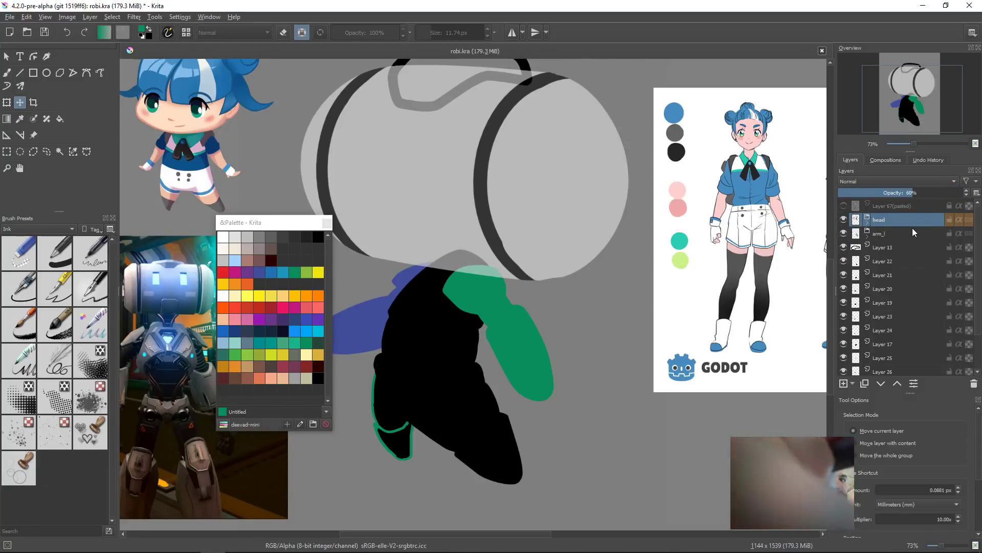
pyautogui.rightClick(912, 228)
pyautogui.click(885, 259)
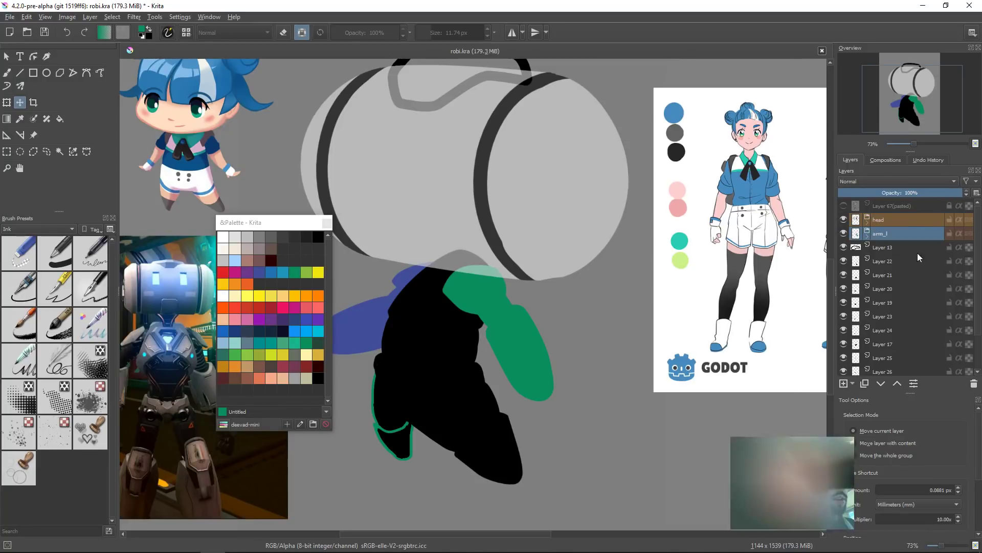
# Step: Expand the head group to inspect its layers, collapse it, and select Layer 13
pyautogui.click(857, 223)
pyautogui.click(869, 224)
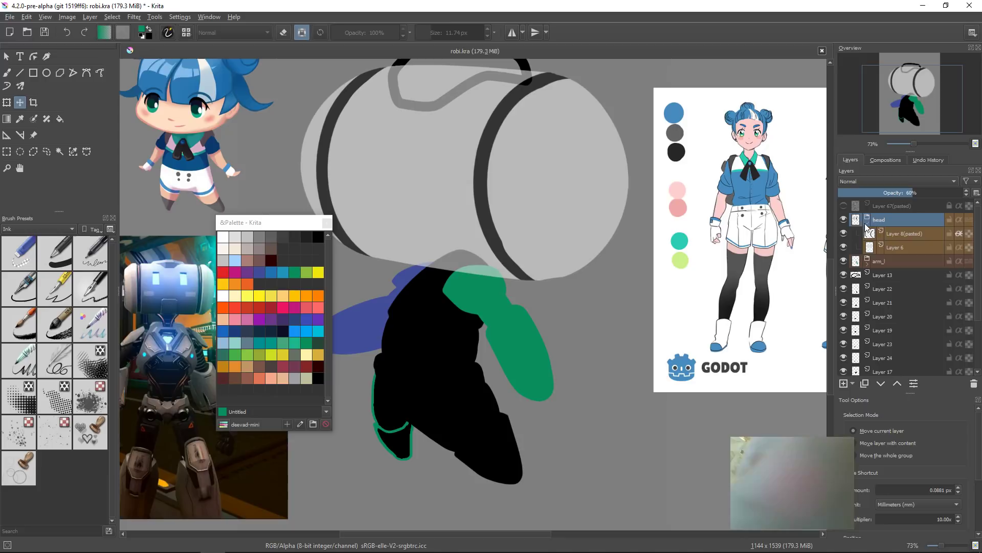
pyautogui.click(867, 224)
pyautogui.click(844, 219)
pyautogui.click(844, 219)
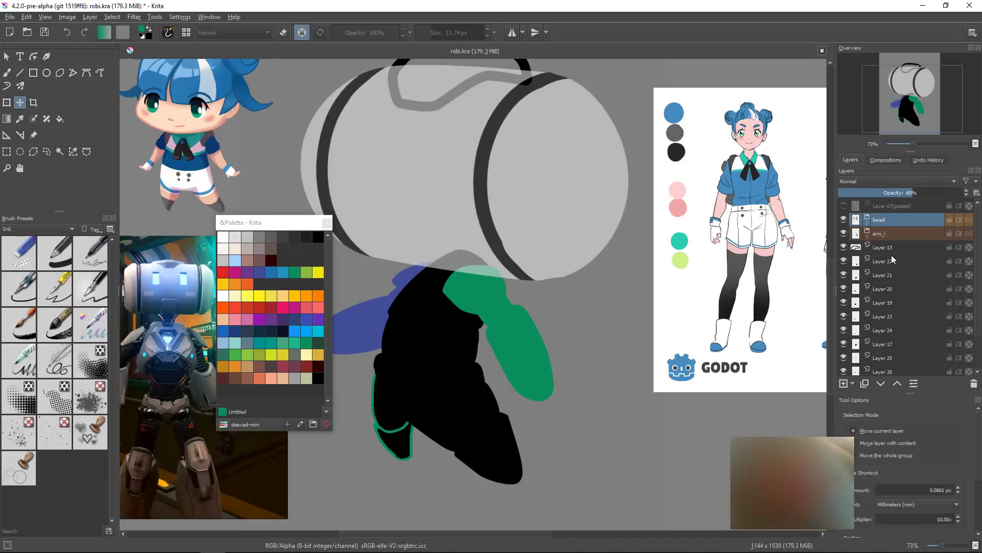
pyautogui.click(891, 247)
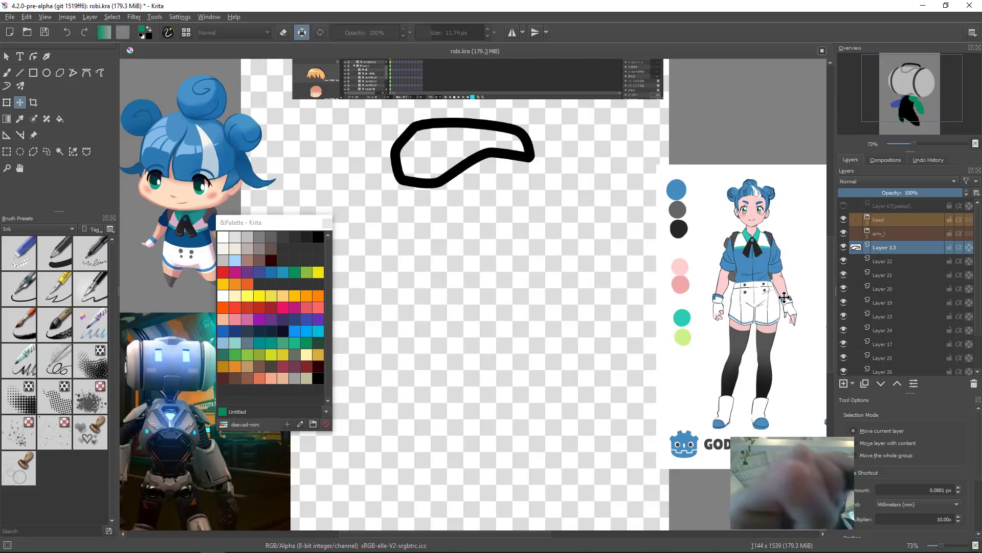
# Step: Fill the outlined shape on Layer 13, then recolour the whole shape solid blue
pyautogui.moveTo(502, 210); pyautogui.dragTo(522, 229)
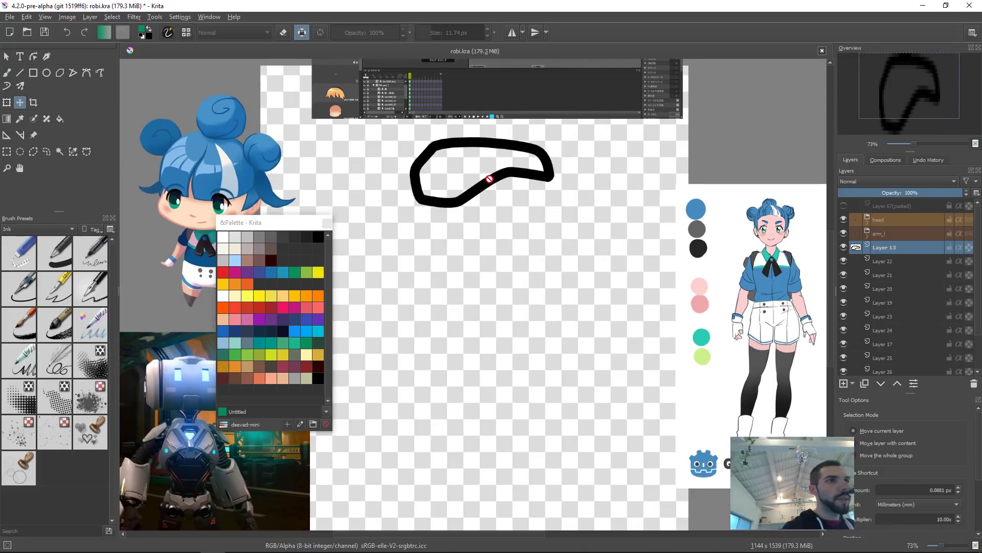
pyautogui.press('f')
pyautogui.click(485, 170)
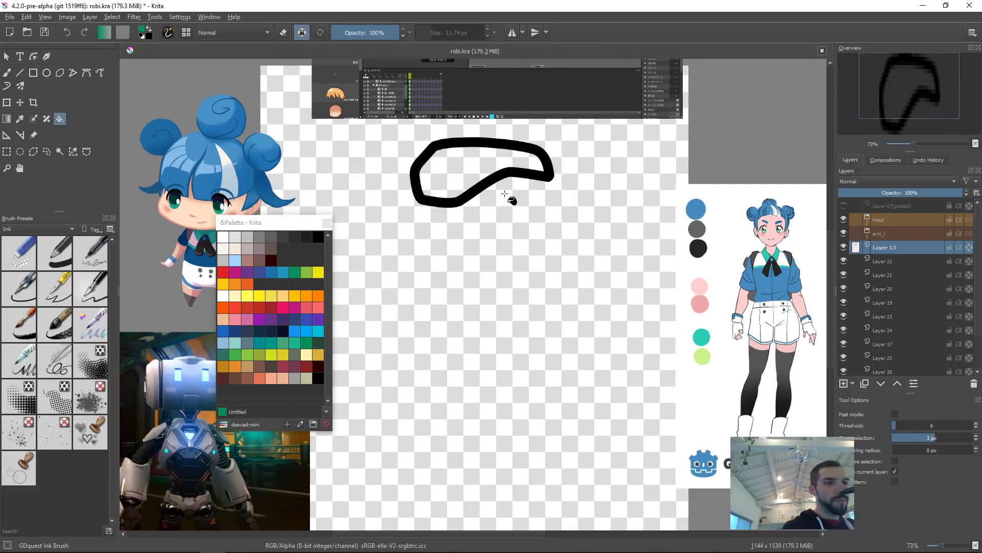
pyautogui.click(296, 330)
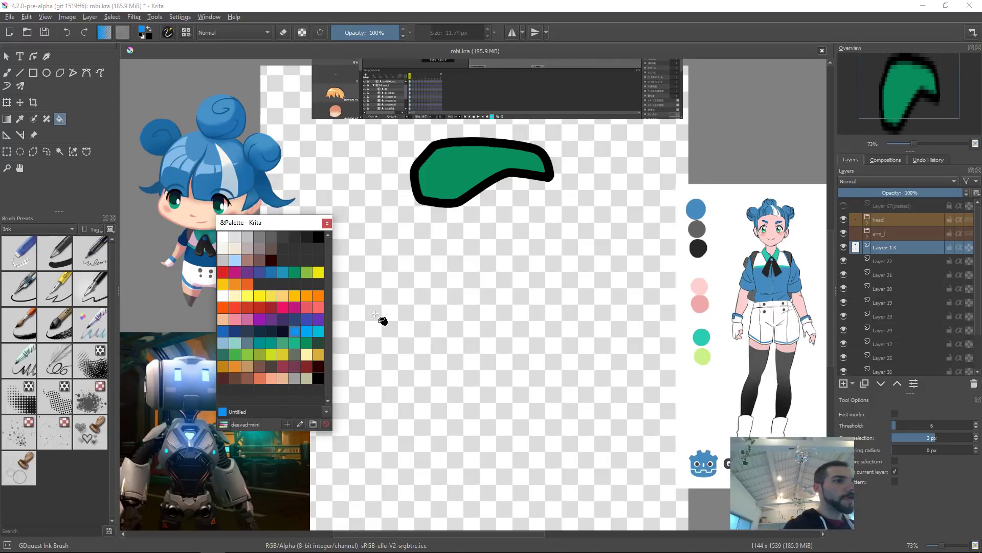
pyautogui.press('/')
pyautogui.hotkey('shift', 'BackSpace')
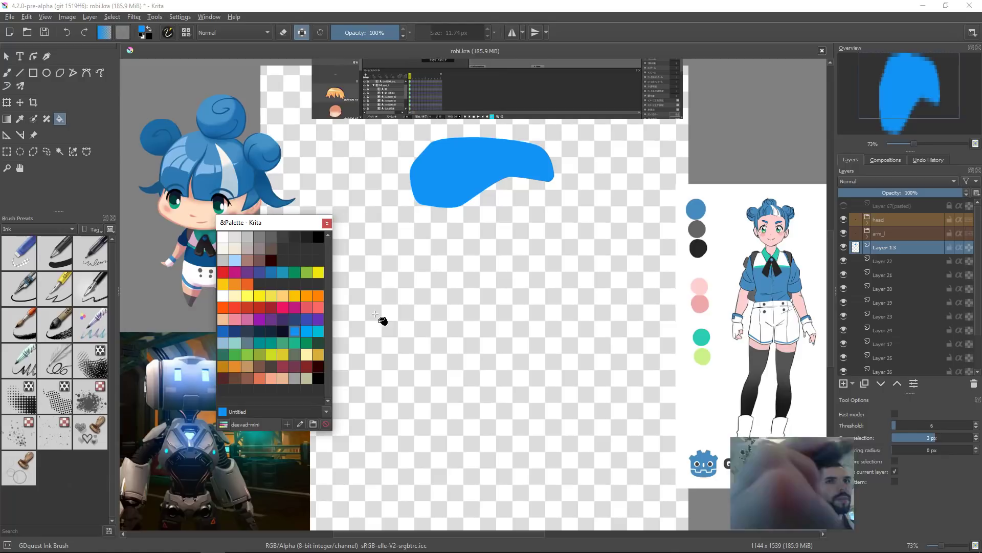
# Step: Move Layer 13 into the head group as its topmost layer
pyautogui.keyDown('alt'); pyautogui.click(857, 251); pyautogui.keyUp('alt')
pyautogui.moveTo(604, 277); pyautogui.dragTo(645, 185)
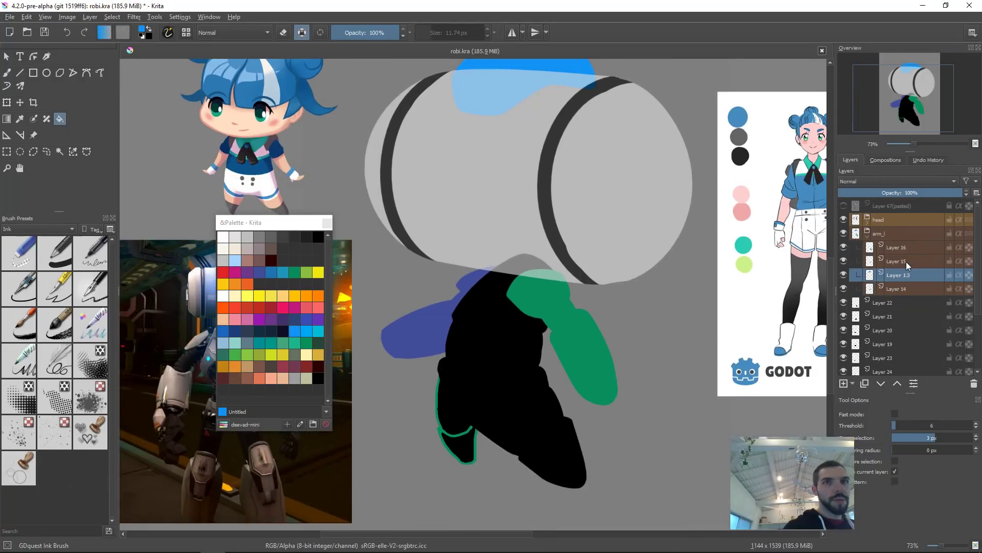
pyautogui.hotkey('ctrl', 'pageup')
pyautogui.hotkey('ctrl', 'pageup')
pyautogui.hotkey('ctrl', 'pageup')
pyautogui.hotkey('ctrl', 'pageup')
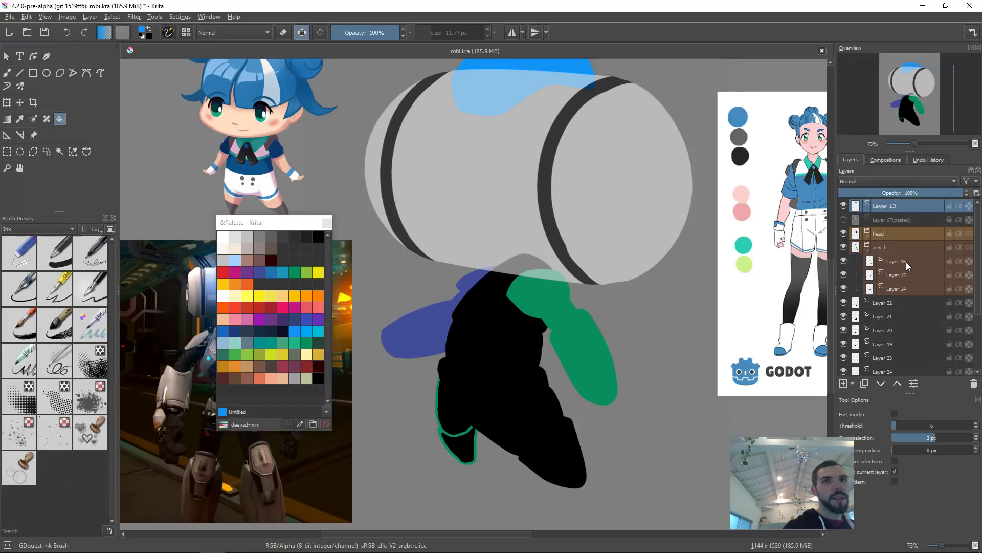
pyautogui.moveTo(882, 219); pyautogui.dragTo(895, 228)
pyautogui.scroll(3, 653, 344)
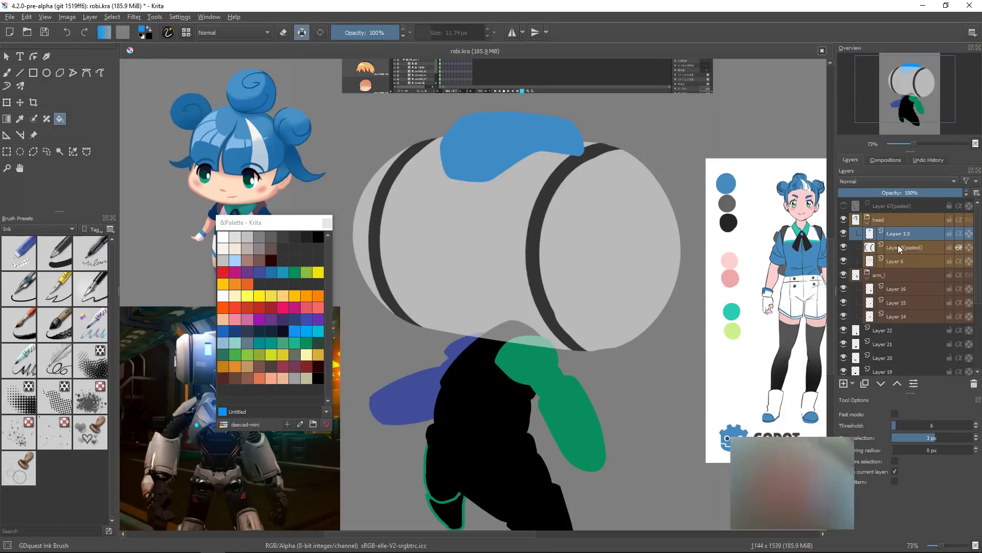
# Step: Transform the blue shape, rotating it slightly to sit on top of the head
pyautogui.hotkey('ctrl', 't')
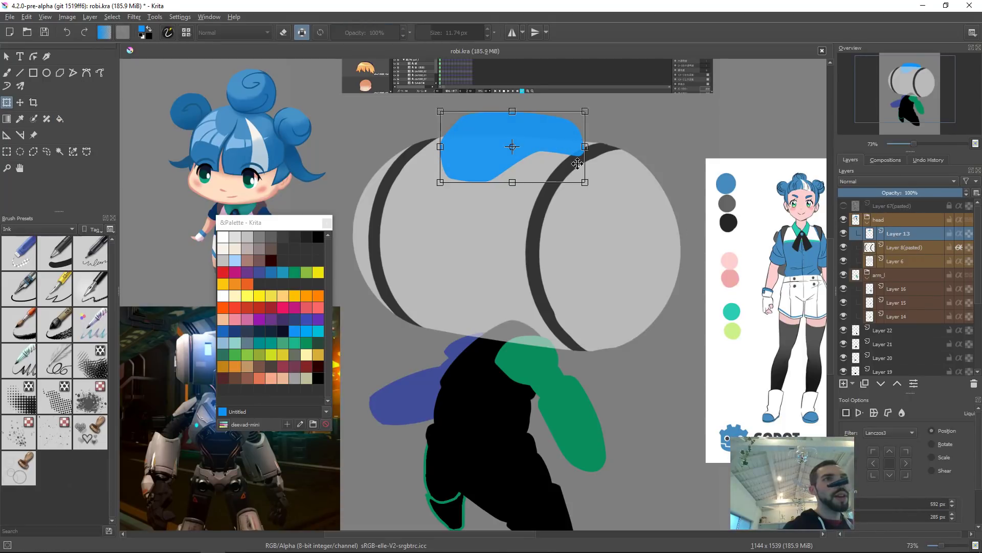
pyautogui.moveTo(612, 183); pyautogui.dragTo(607, 178)
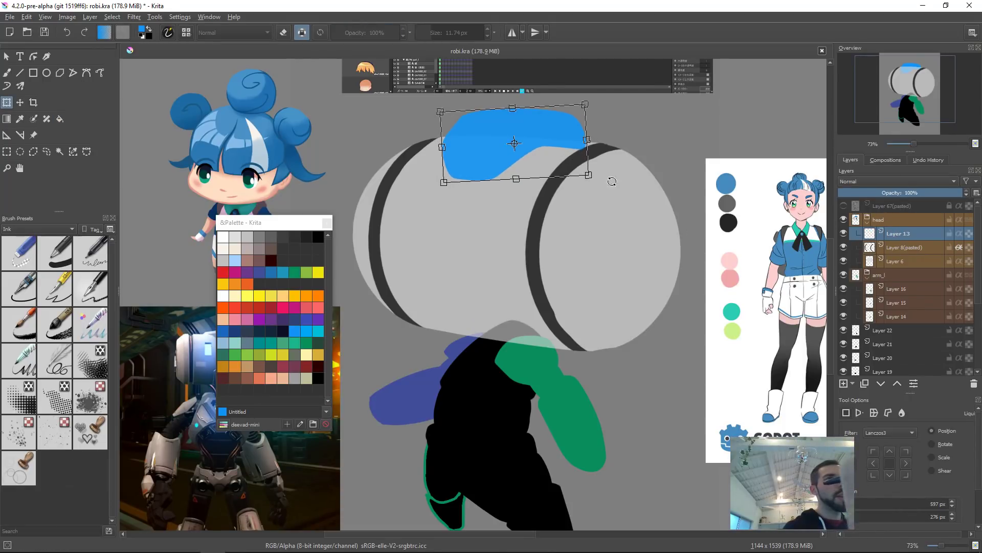
pyautogui.press('Return')
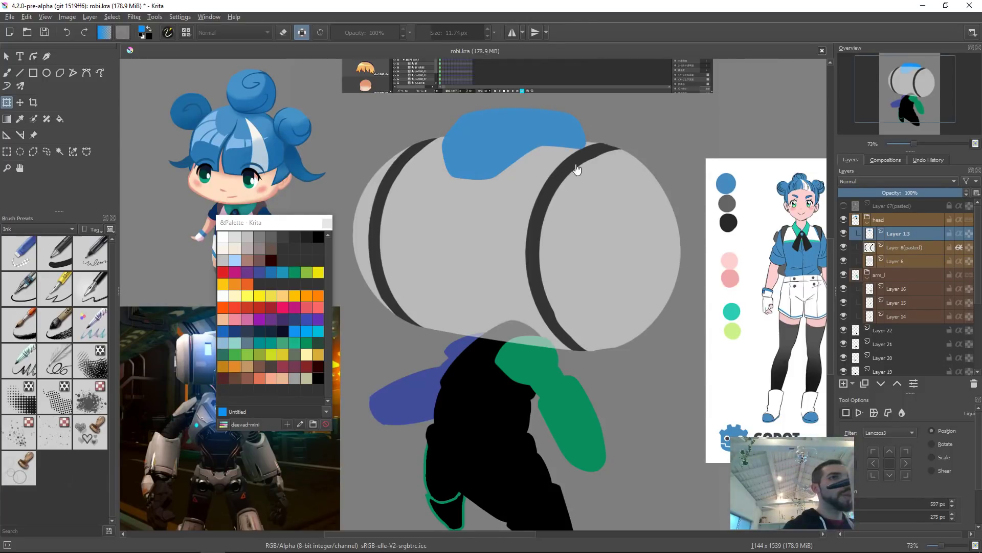
# Step: Start a Liquify transform on the blue shape with a large brush size
pyautogui.click(576, 166)
pyautogui.rightClick(573, 157)
pyautogui.click(603, 194)
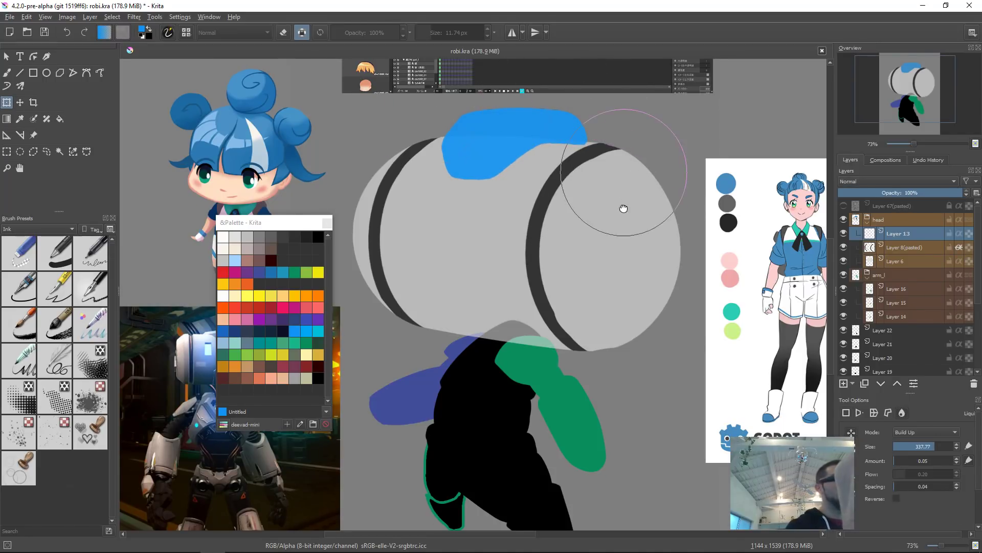
pyautogui.scroll(3, 563, 184)
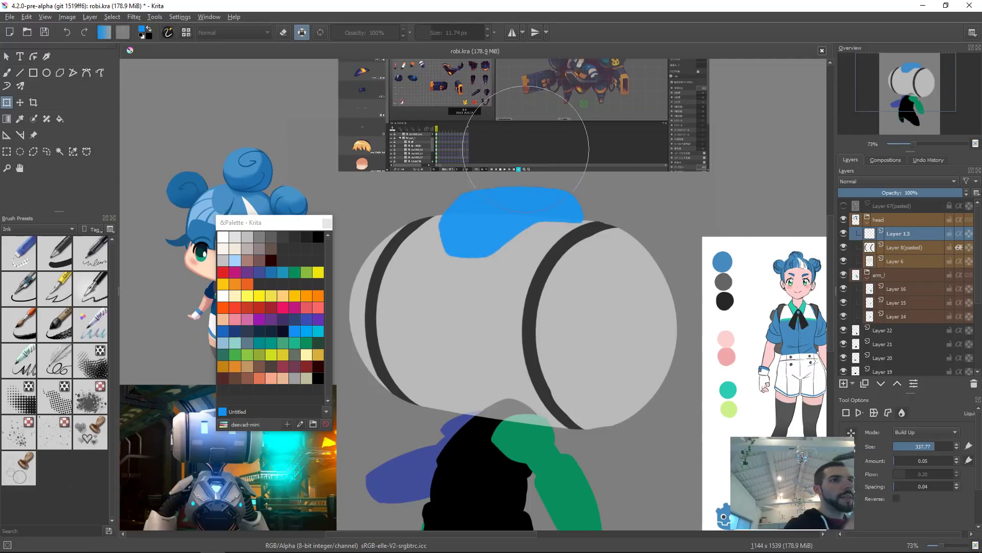
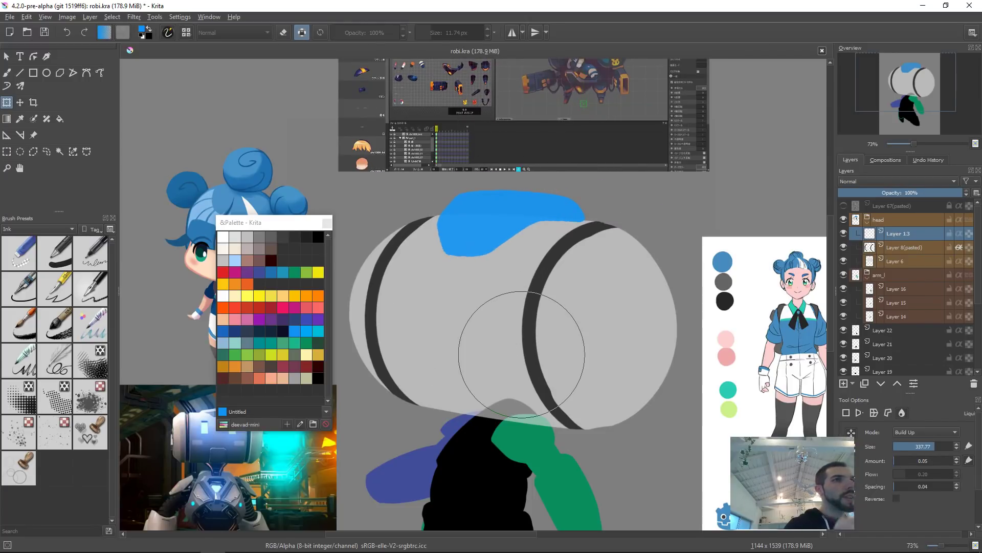
# Step: Push the top of the blue shape upward with Liquify and apply the transform
pyautogui.moveTo(522, 353)
pyautogui.mouseDown()
pyautogui.moveTo(516, 267)
pyautogui.moveTo(500, 246)
pyautogui.moveTo(537, 247)
pyautogui.mouseUp()
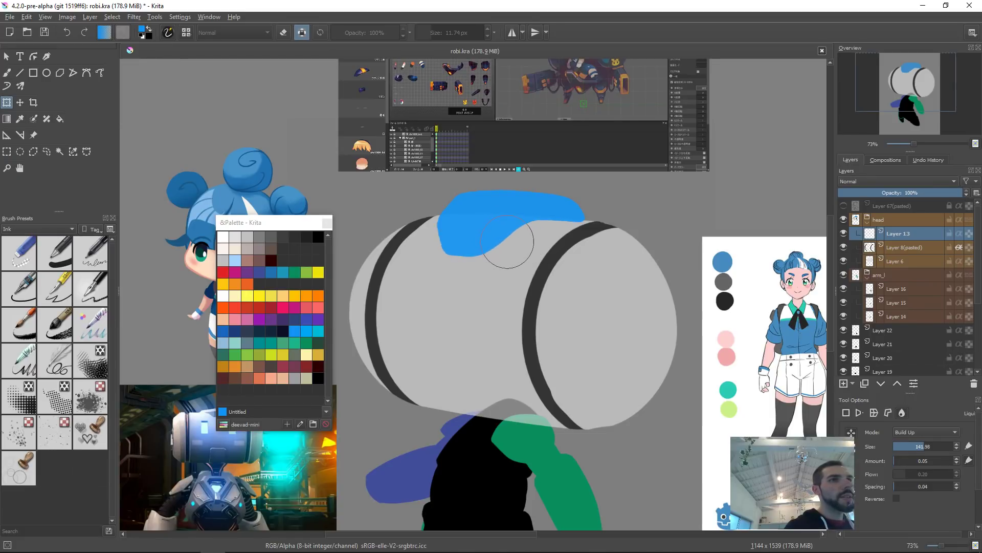
pyautogui.press('Return')
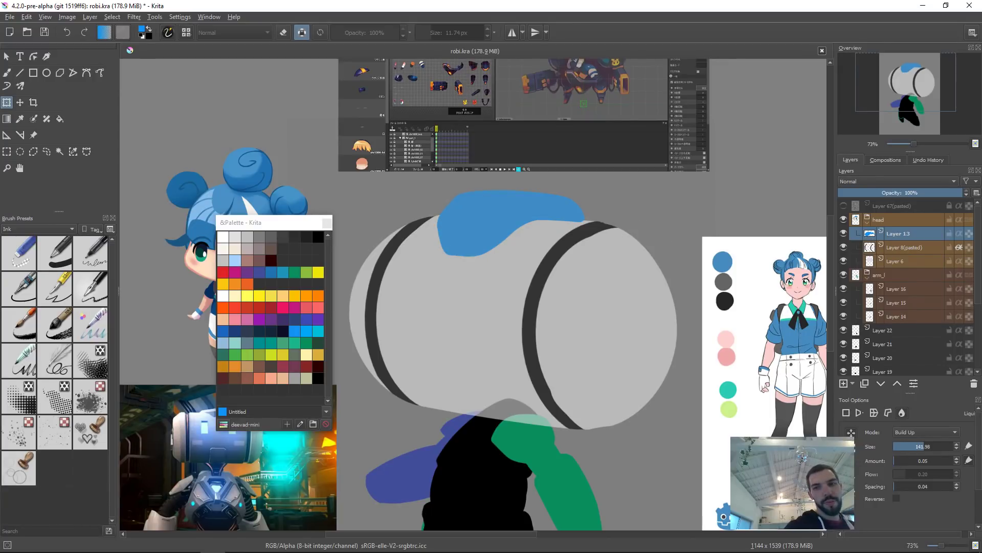
# Step: Pick the torso's layer on the canvas and fill it with the blue foreground colour
pyautogui.scroll(-5, 505, 284)
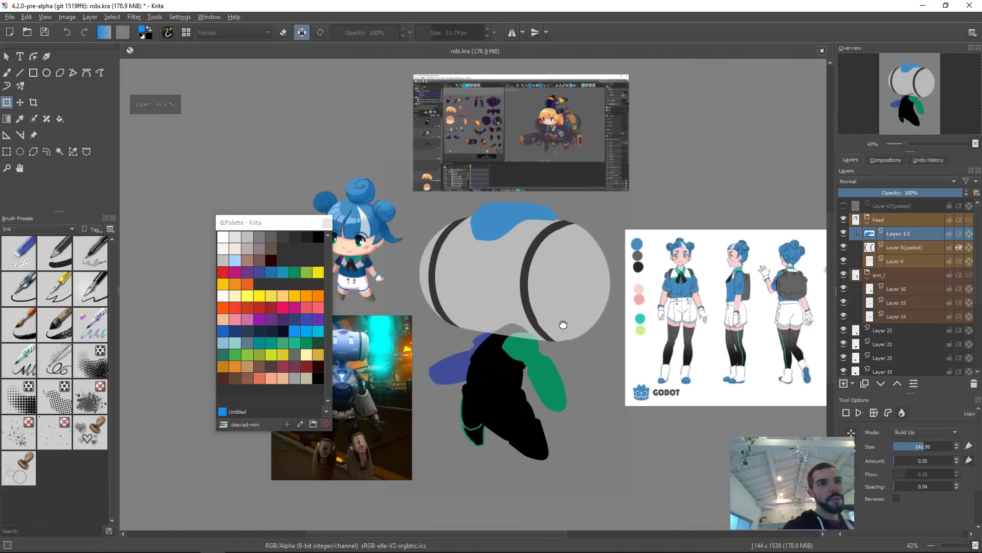
pyautogui.moveTo(563, 325); pyautogui.dragTo(544, 345)
pyautogui.press('b')
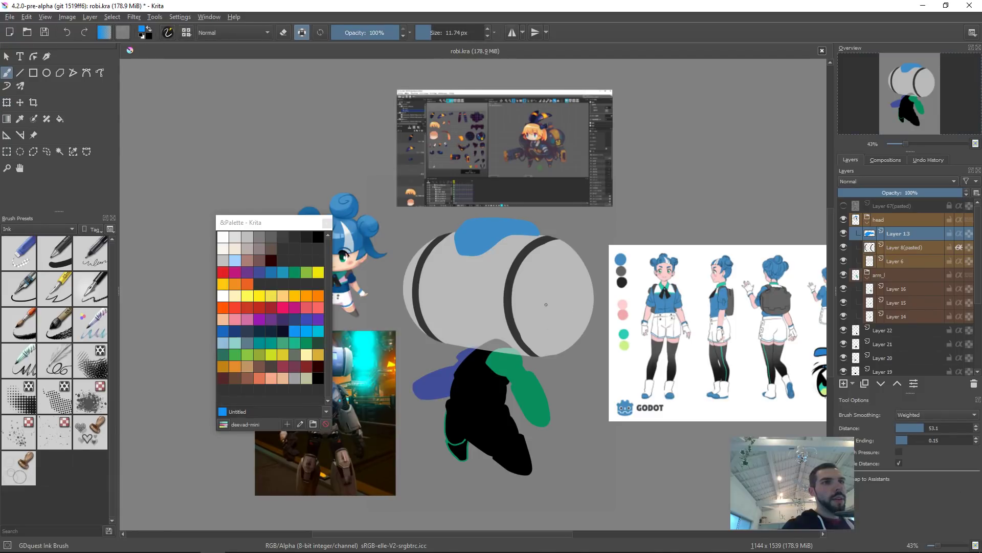
pyautogui.press('r')
pyautogui.click(486, 364)
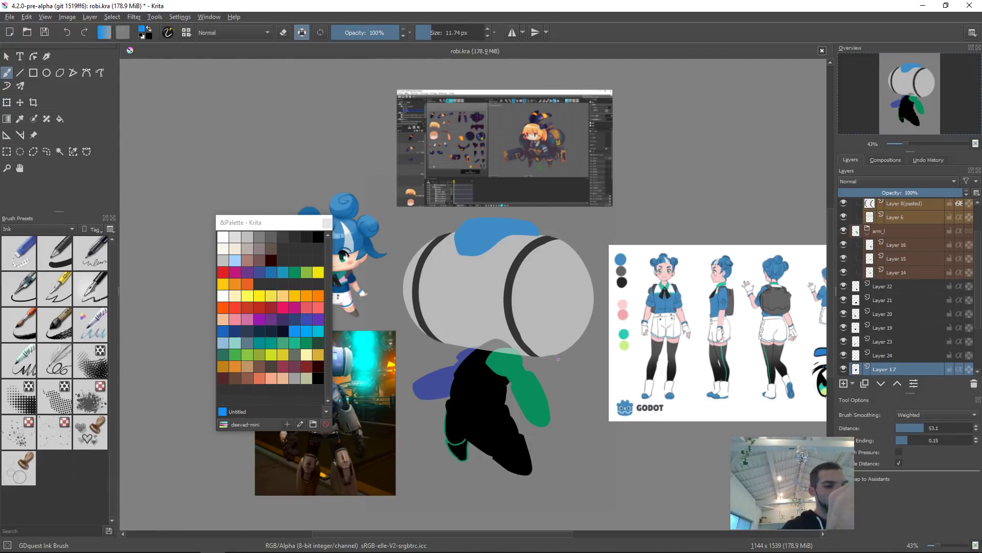
pyautogui.hotkey('shift', 'BackSpace')
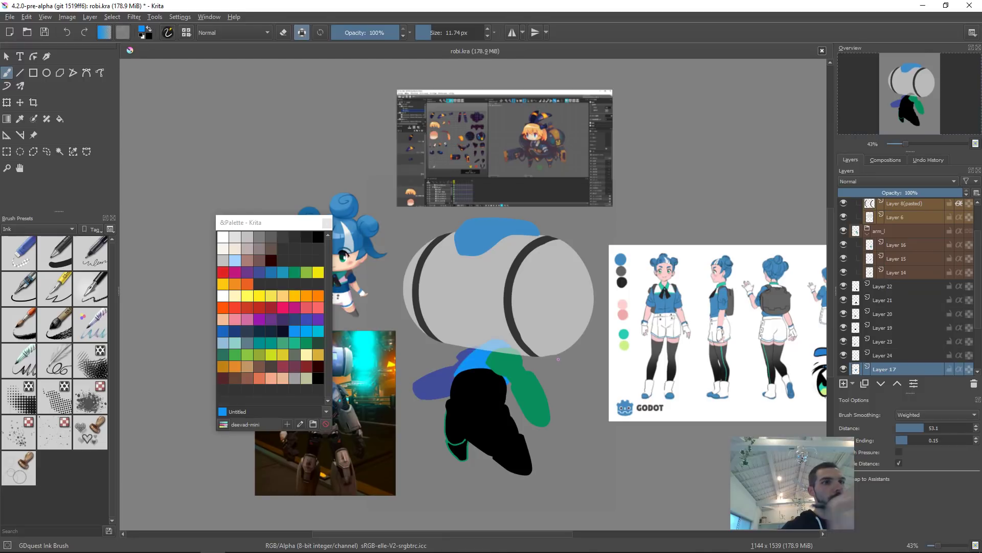
# Step: Raise the torso layer, Layer 17, six places in the layer stack above Layer 22
pyautogui.click(483, 392)
pyautogui.press('r')
pyautogui.click(473, 360)
pyautogui.hotkey('ctrl', 'pageup')
pyautogui.hotkey('ctrl', 'pageup')
pyautogui.hotkey('ctrl', 'pageup')
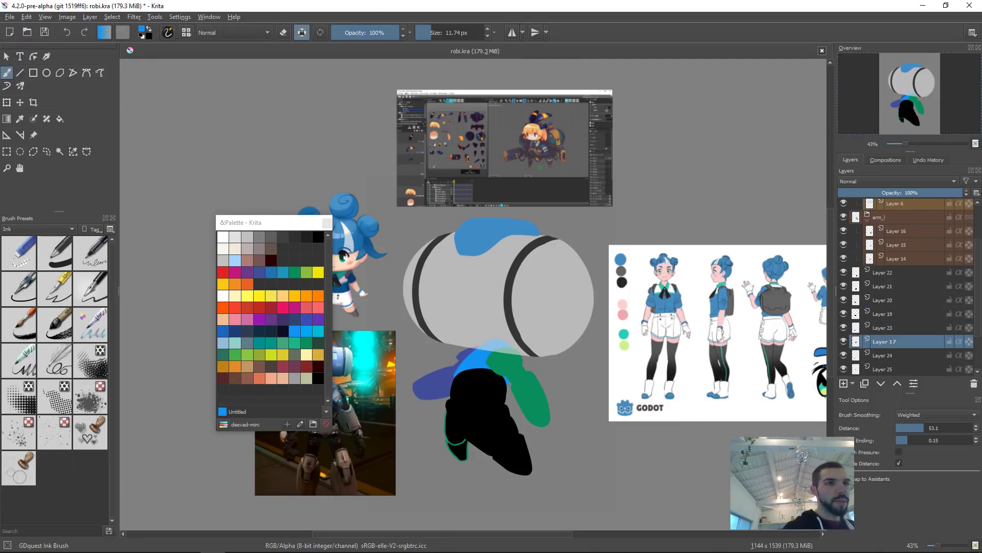
pyautogui.hotkey('ctrl', 'pageup')
pyautogui.hotkey('ctrl', 'pageup')
pyautogui.hotkey('ctrl', 'pageup')
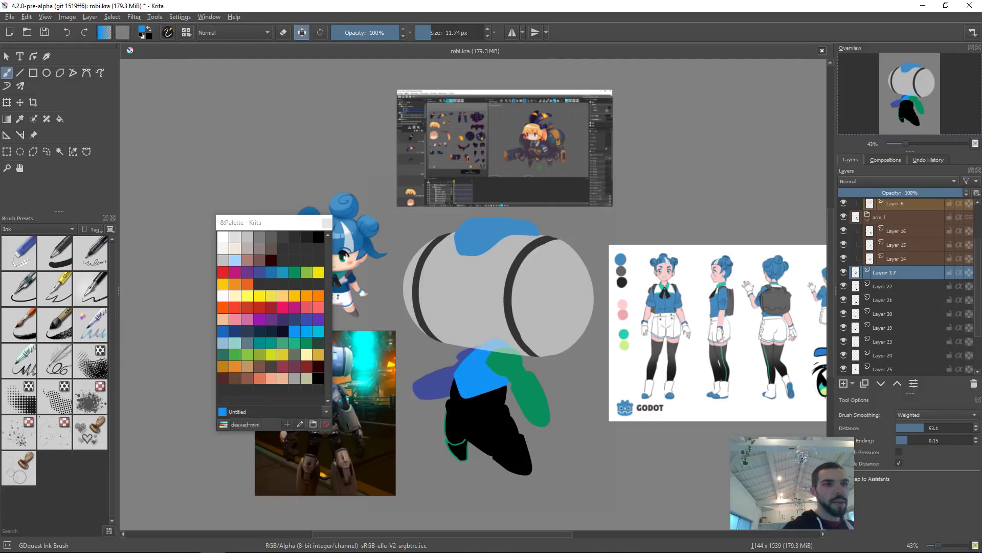
# Step: Group Layers 20, 21 and 22, which form the black pants, into a new group
pyautogui.click(489, 400)
pyautogui.moveTo(490, 412); pyautogui.dragTo(545, 341)
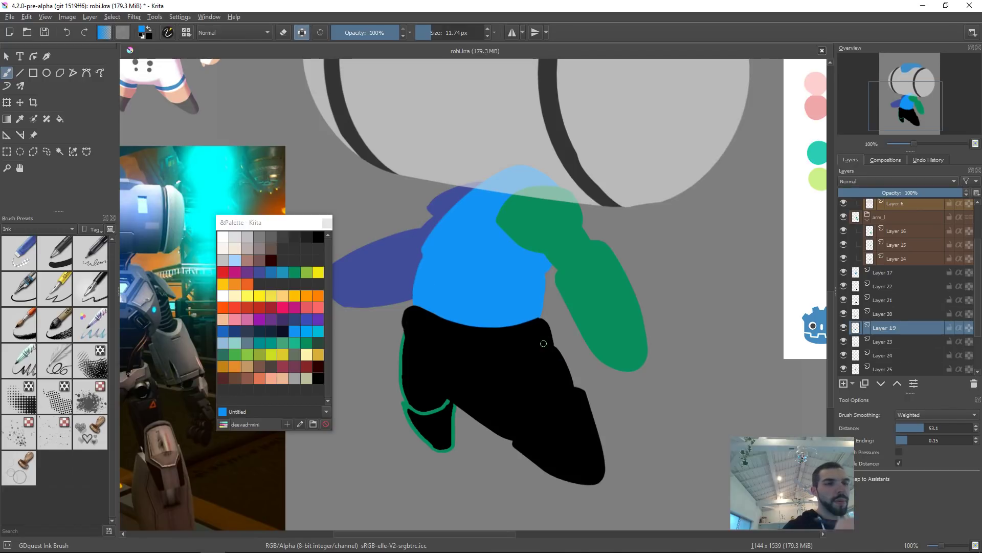
pyautogui.click(526, 334)
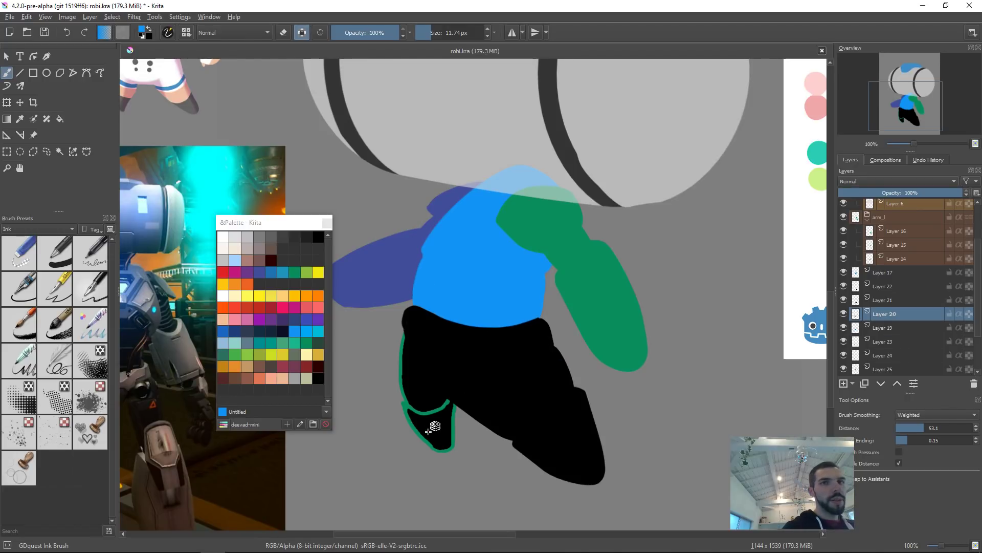
pyautogui.click(844, 299)
pyautogui.click(844, 286)
pyautogui.click(843, 286)
pyautogui.click(844, 300)
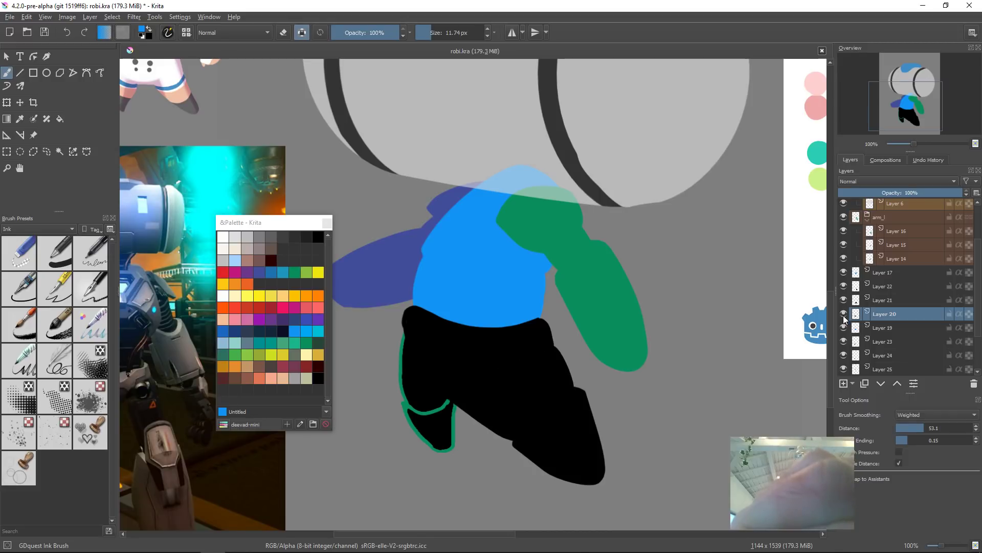
pyautogui.keyDown('shift'); pyautogui.click(883, 285); pyautogui.keyUp('shift')
pyautogui.hotkey('ctrl', 'g')
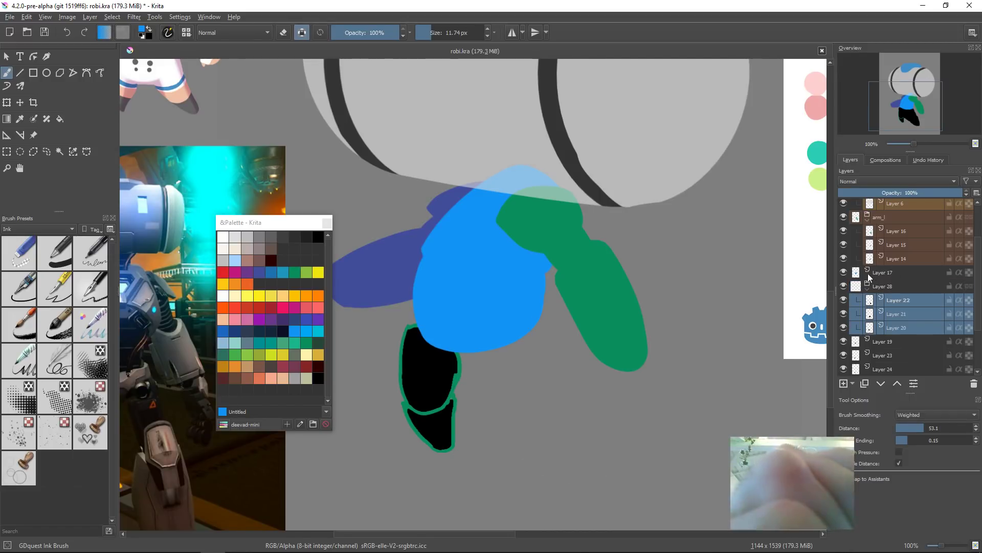
# Step: Group the torso layer, Layer 17, together with Layer 19 into a new group
pyautogui.click(868, 273)
pyautogui.click(843, 272)
pyautogui.click(843, 273)
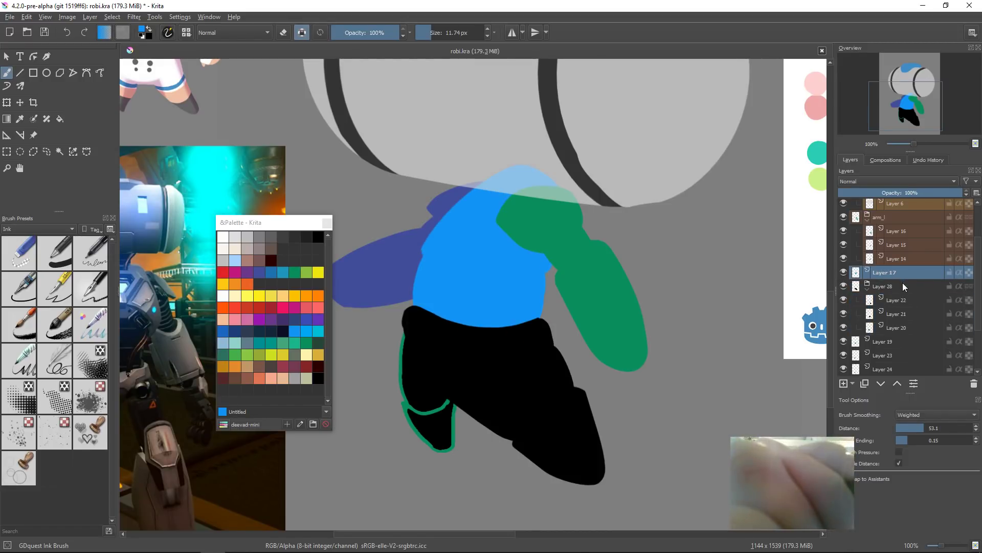
pyautogui.keyDown('ctrl'); pyautogui.click(896, 341); pyautogui.keyUp('ctrl')
pyautogui.hotkey('ctrl', 'g')
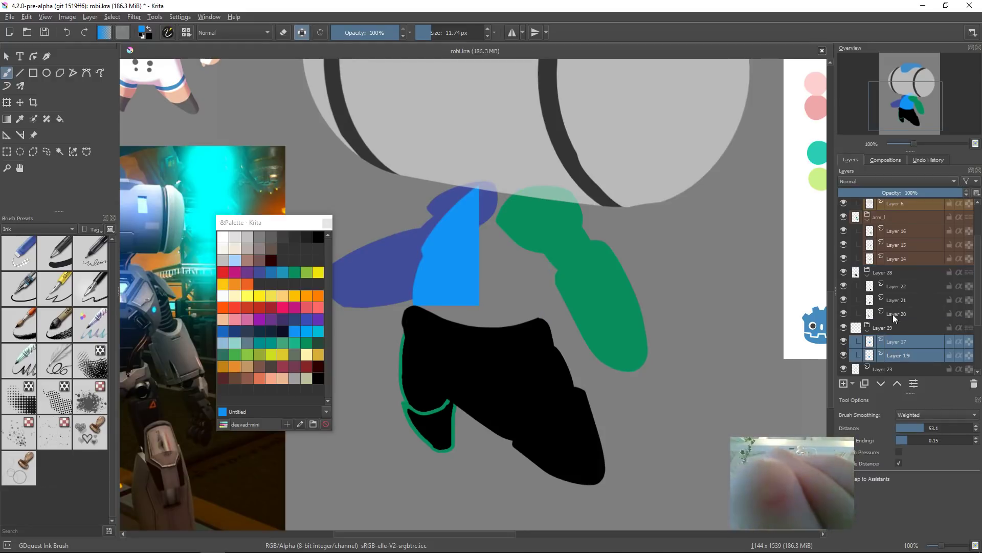
# Step: Collapse the new groups and group Layers 23 and 24 into another group
pyautogui.click(882, 328)
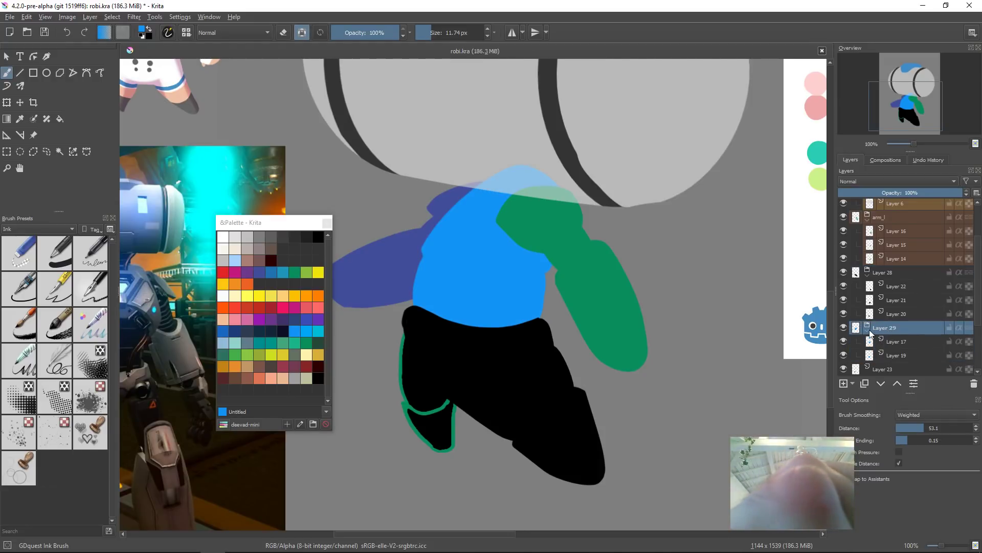
pyautogui.scroll(-2, 616, 382)
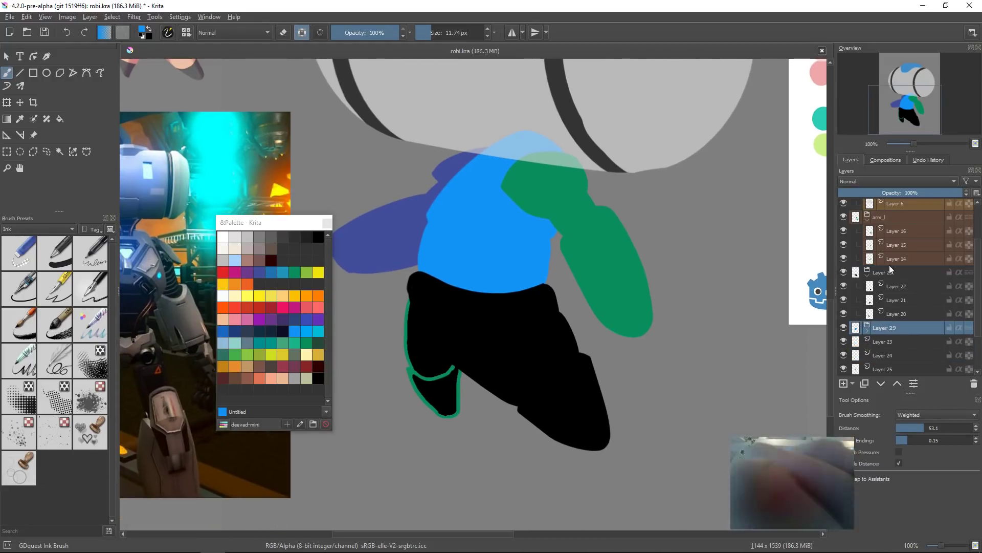
pyautogui.click(868, 274)
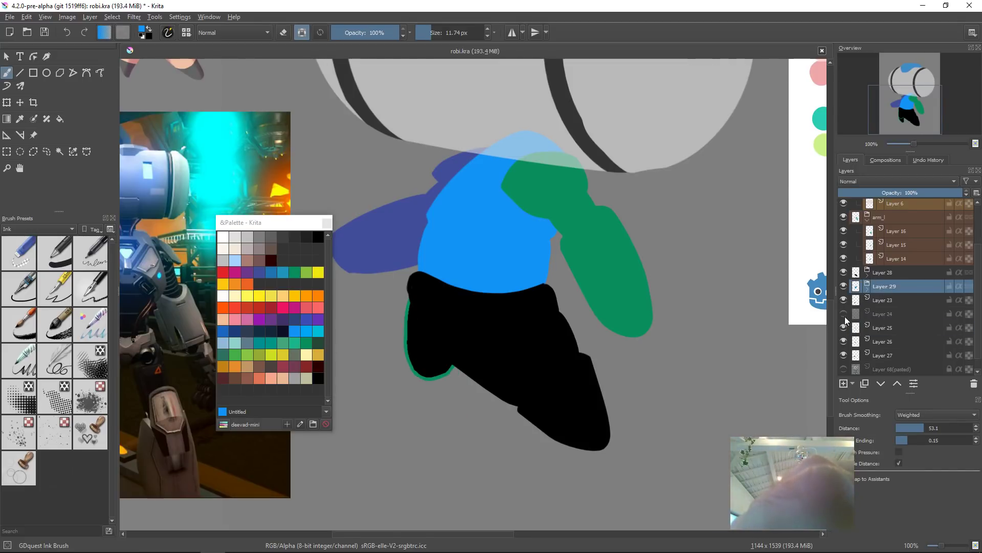
pyautogui.click(893, 301)
pyautogui.keyDown('shift'); pyautogui.click(890, 313); pyautogui.keyUp('shift')
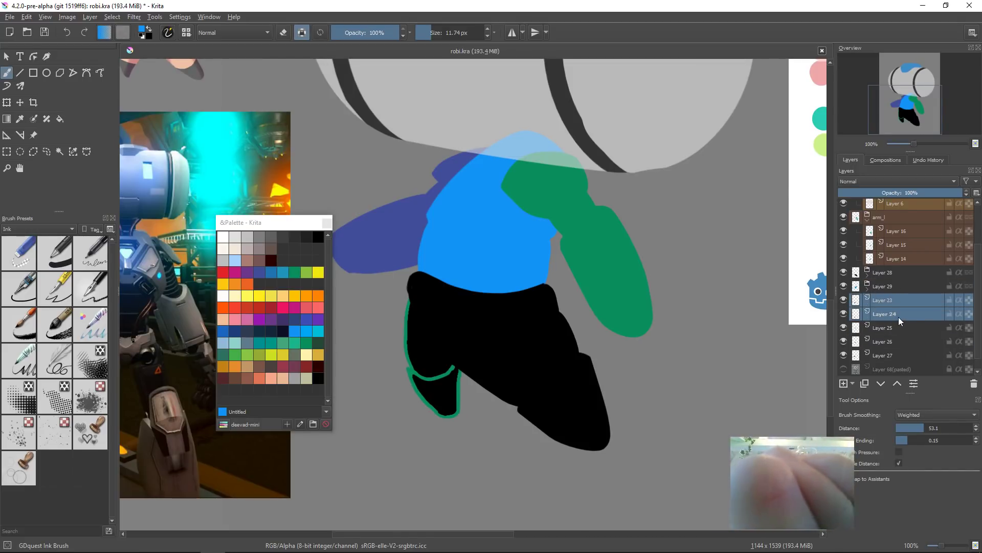
pyautogui.hotkey('ctrl', 'g')
# Step: Group Layers 25, 26 and 27 together and collapse the groups, including the head group
pyautogui.click(868, 302)
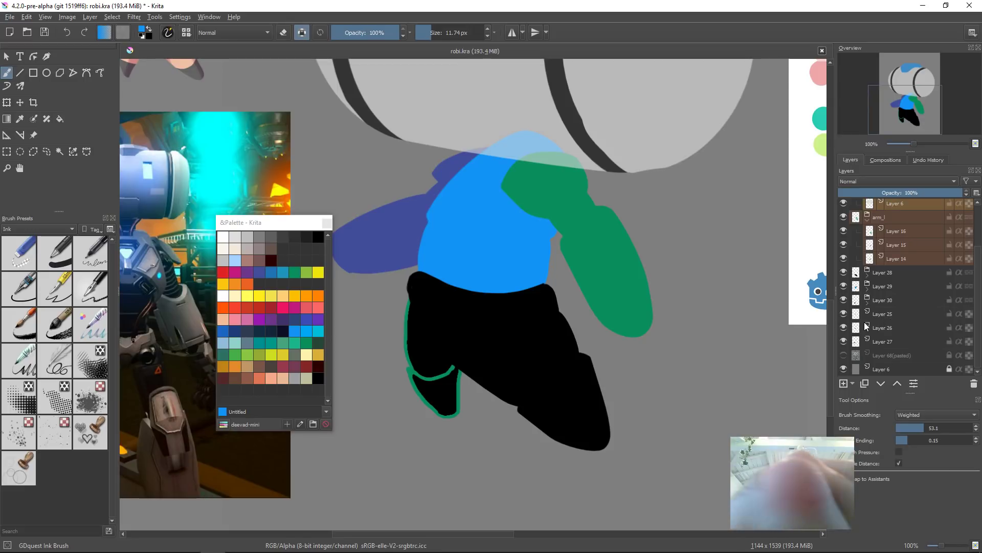
pyautogui.click(892, 315)
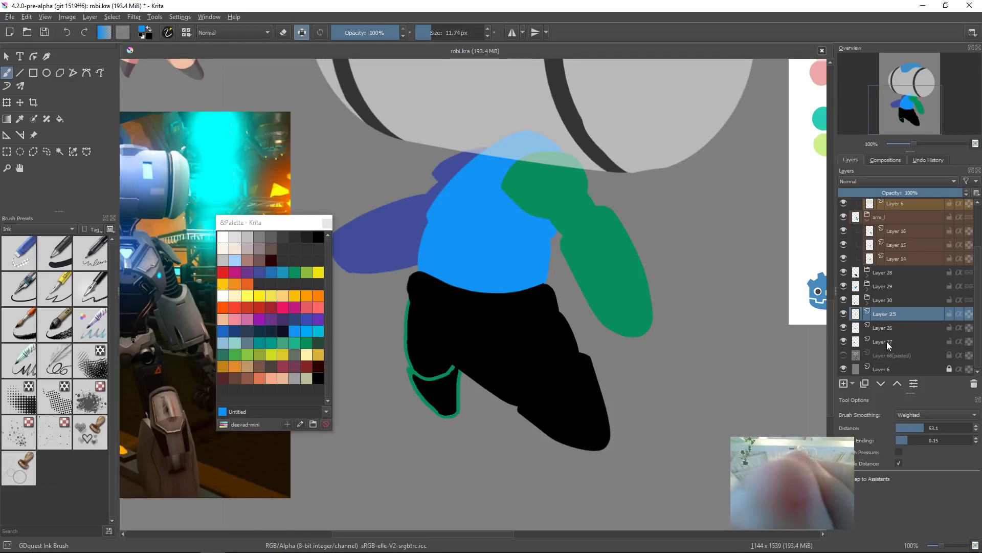
pyautogui.keyDown('shift'); pyautogui.click(887, 340); pyautogui.keyUp('shift')
pyautogui.hotkey('ctrl', 'g')
pyautogui.click(868, 316)
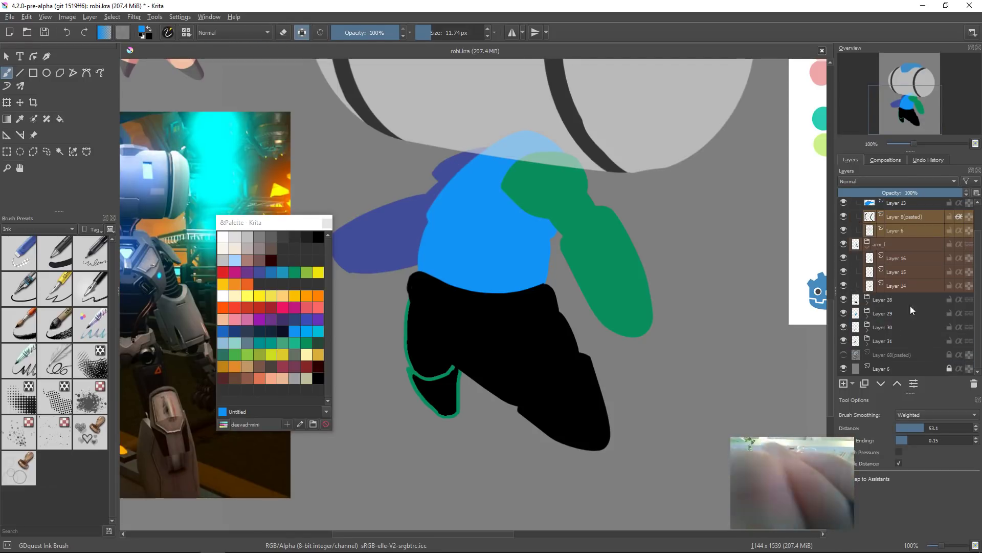
pyautogui.scroll(2, 961, 251)
pyautogui.click(868, 214)
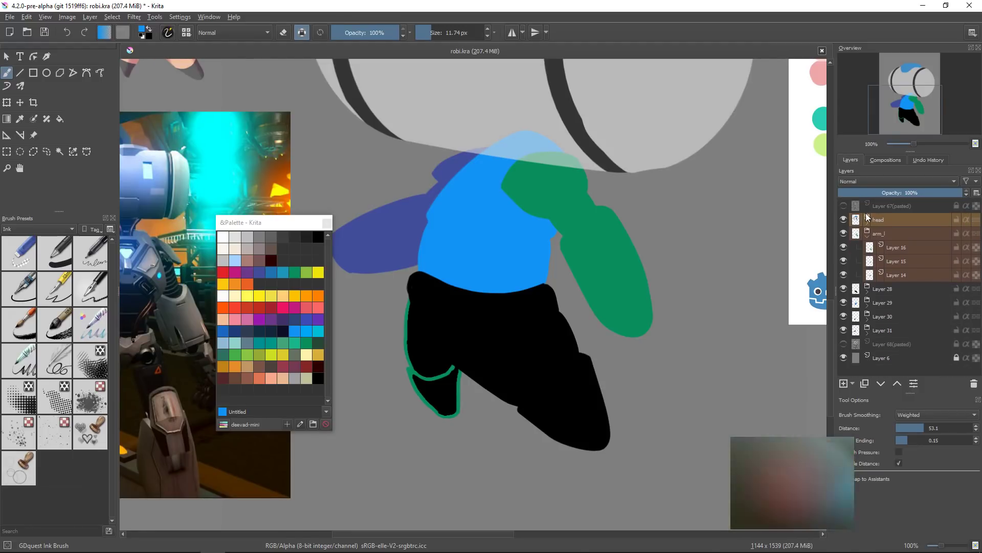
pyautogui.keyDown('ctrl'); pyautogui.click(894, 235); pyautogui.keyUp('ctrl')
pyautogui.keyDown('ctrl'); pyautogui.click(889, 289); pyautogui.keyUp('ctrl')
pyautogui.keyDown('ctrl'); pyautogui.click(891, 302); pyautogui.keyUp('ctrl')
pyautogui.keyDown('ctrl'); pyautogui.click(893, 317); pyautogui.keyUp('ctrl')
pyautogui.keyDown('ctrl'); pyautogui.click(893, 330); pyautogui.keyUp('ctrl')
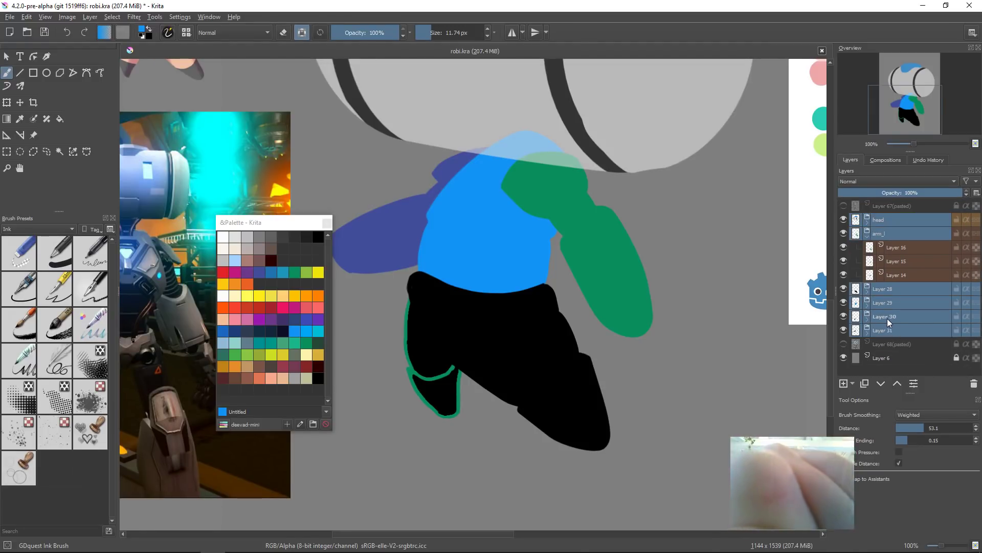
pyautogui.rightClick(889, 320)
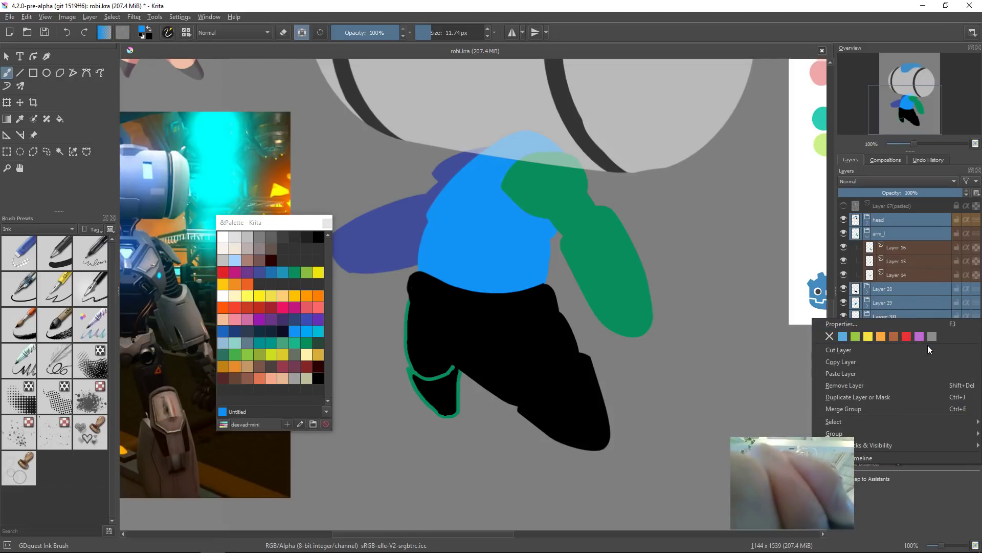
pyautogui.click(912, 290)
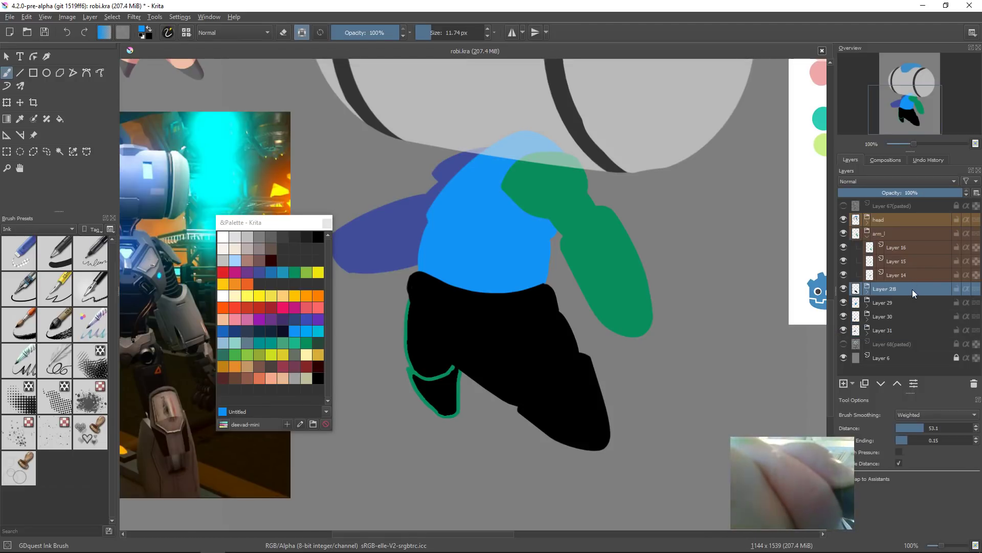
# Step: Give Layers 28 and 29 a green colour label and Layer 30 a blue colour label
pyautogui.rightClick(895, 289)
pyautogui.click(862, 321)
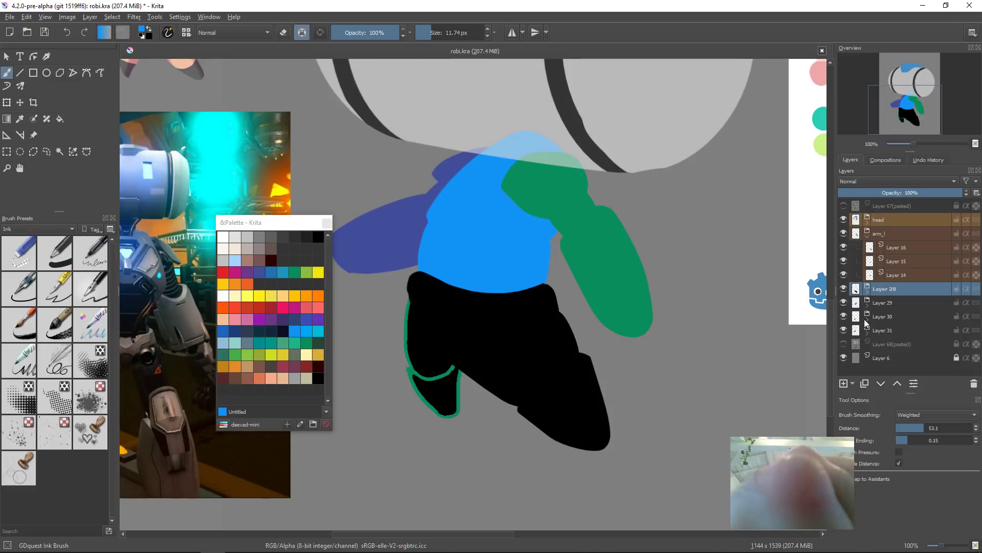
pyautogui.rightClick(896, 304)
pyautogui.click(873, 332)
pyautogui.rightClick(891, 317)
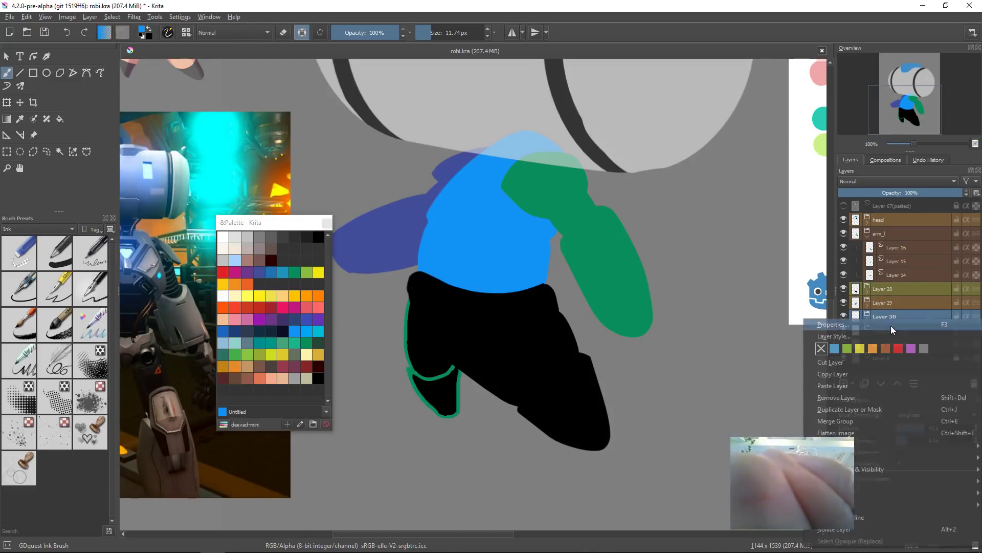
pyautogui.click(835, 349)
pyautogui.rightClick(884, 305)
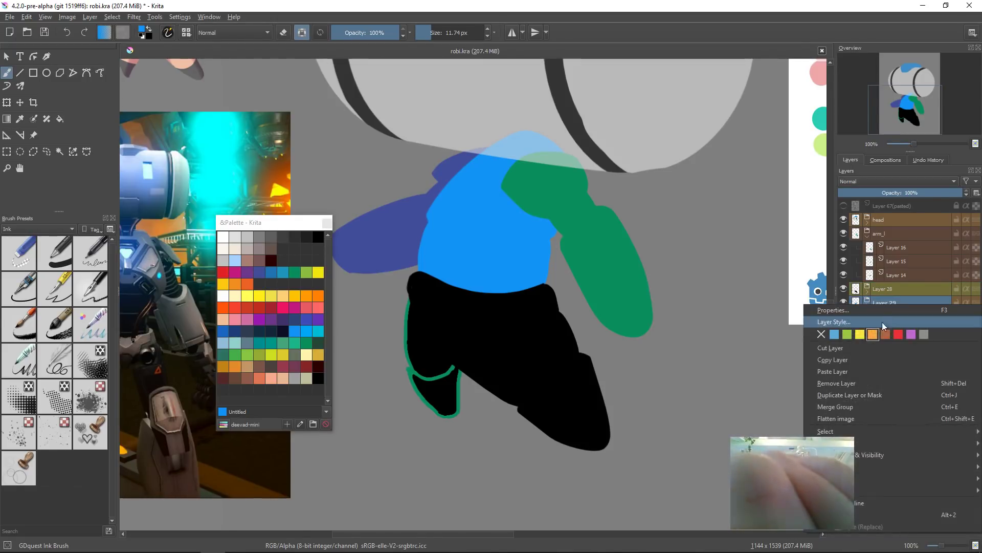
pyautogui.click(848, 335)
# Step: Give Layer 31 a purple colour label and save the document
pyautogui.rightClick(891, 331)
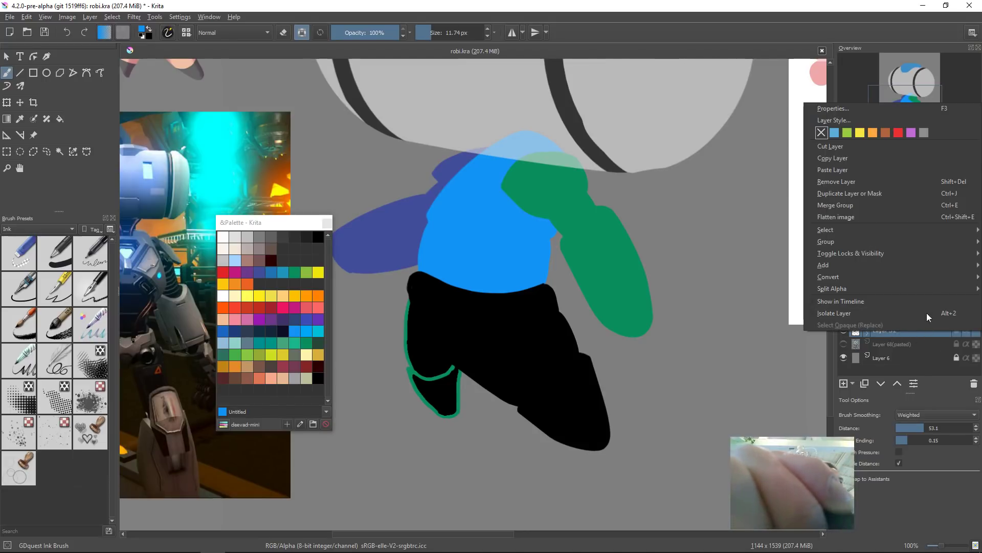
pyautogui.click(914, 131)
pyautogui.moveTo(540, 359); pyautogui.dragTo(560, 373)
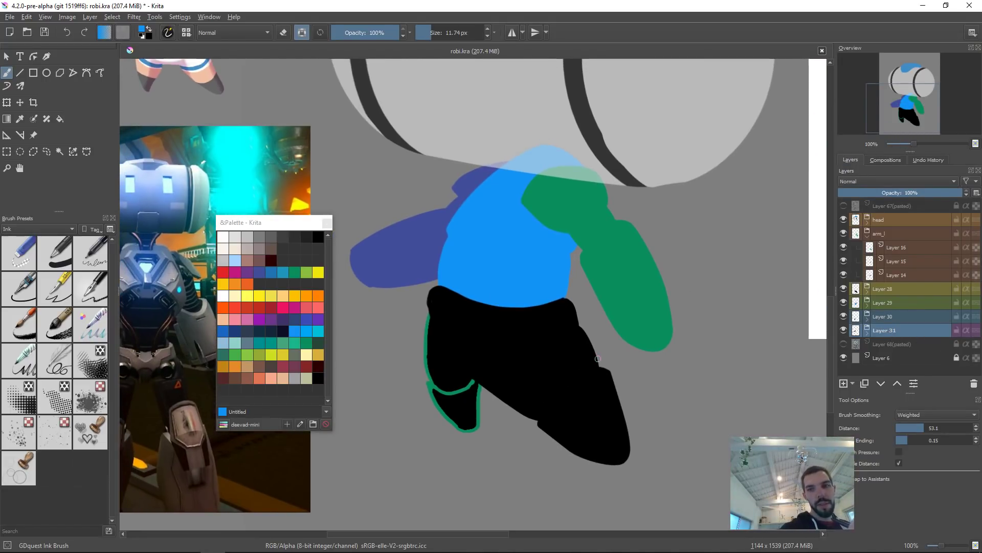
pyautogui.hotkey('ctrl', 's')
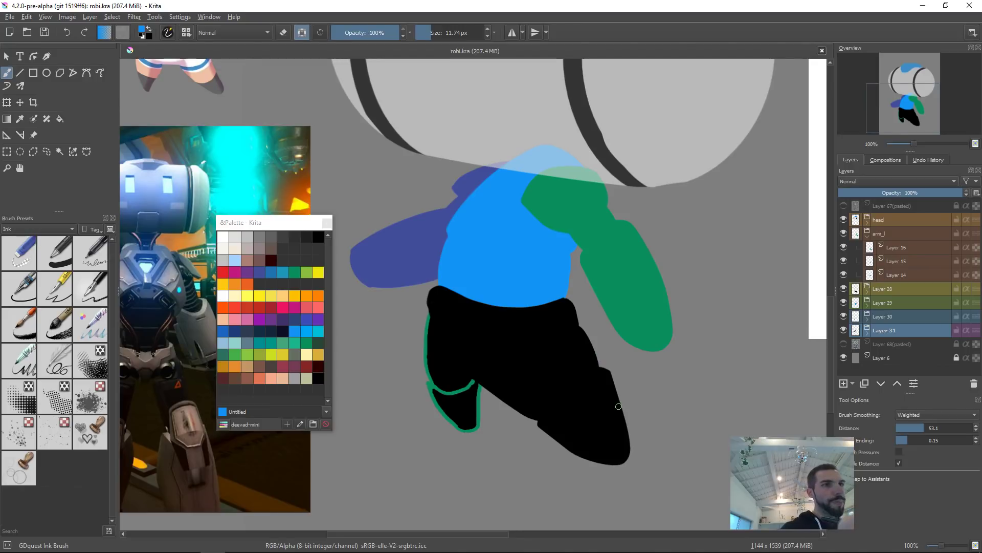
# Step: Pick the boot's layer on the canvas and fill it with a yellow-green palette colour
pyautogui.scroll(-2, 600, 397)
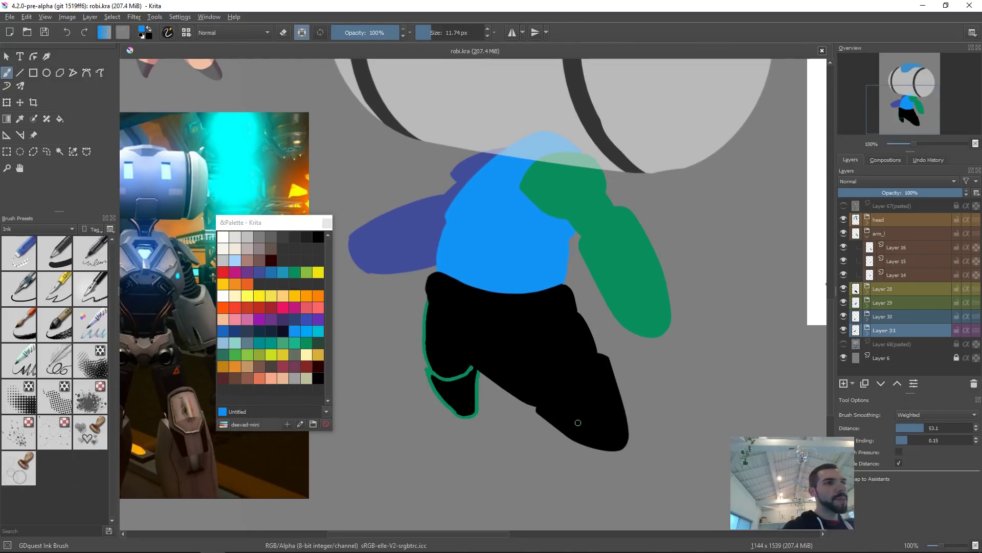
pyautogui.click(464, 396)
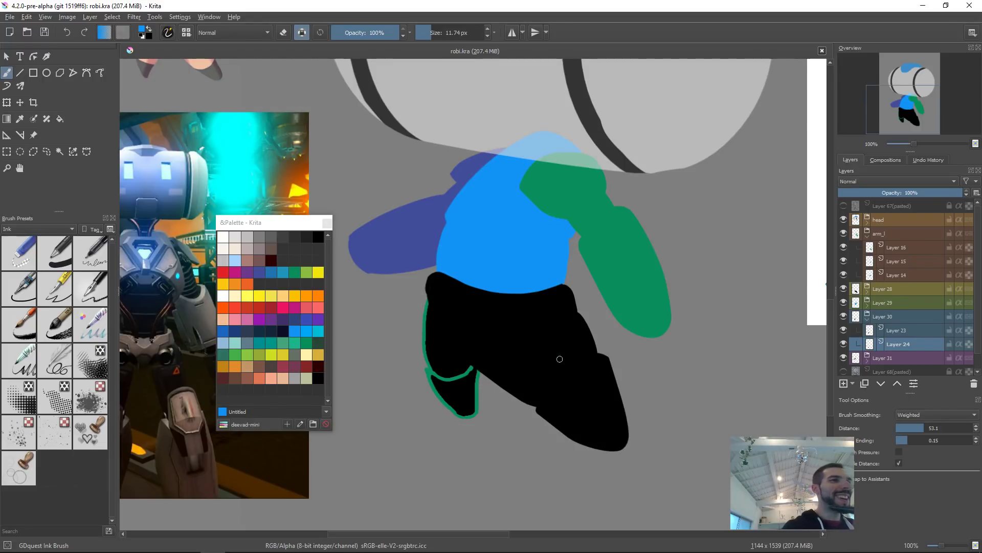
pyautogui.click(269, 355)
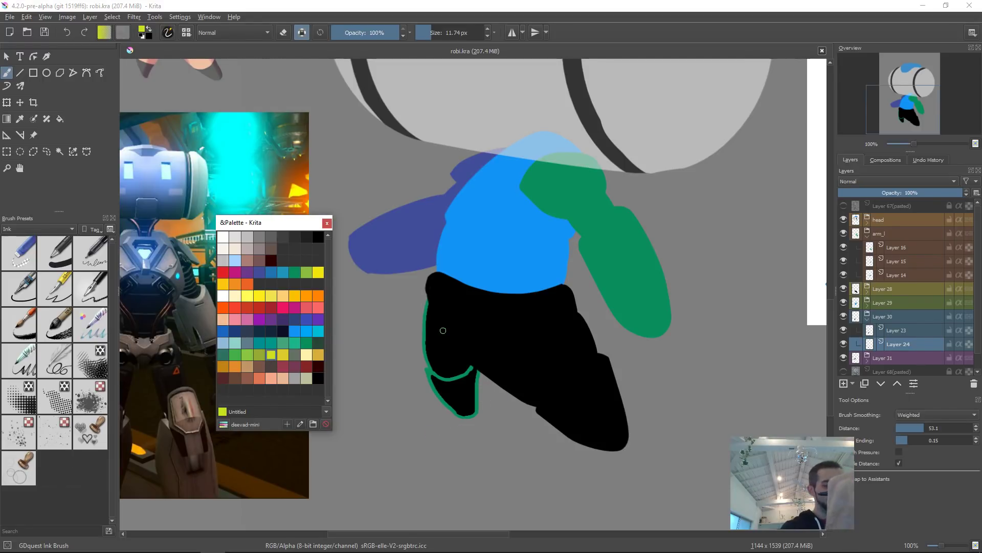
pyautogui.hotkey('shift', 'BackSpace')
pyautogui.click(453, 359)
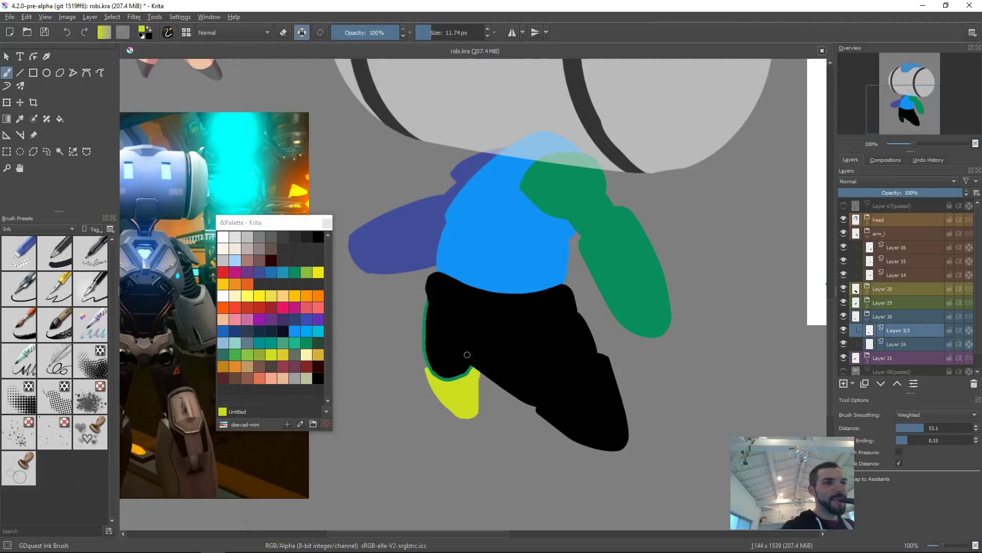
# Step: Pick the pants' layer on the canvas and fill it with a purple palette colour
pyautogui.hotkey('shift', 'BackSpace')
pyautogui.moveTo(589, 310); pyautogui.dragTo(592, 349)
pyautogui.moveTo(627, 271); pyautogui.dragTo(620, 366)
pyautogui.click(621, 236)
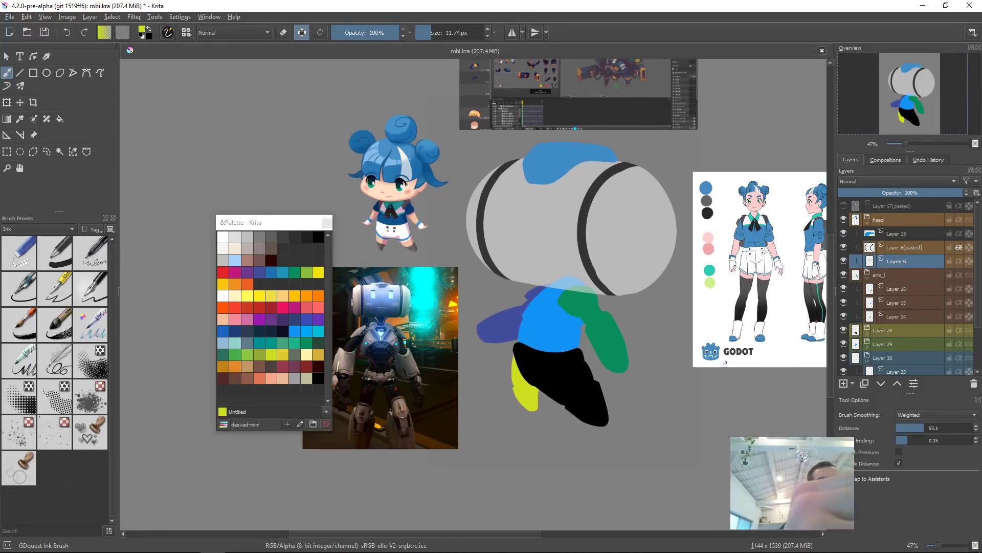
pyautogui.click(602, 400)
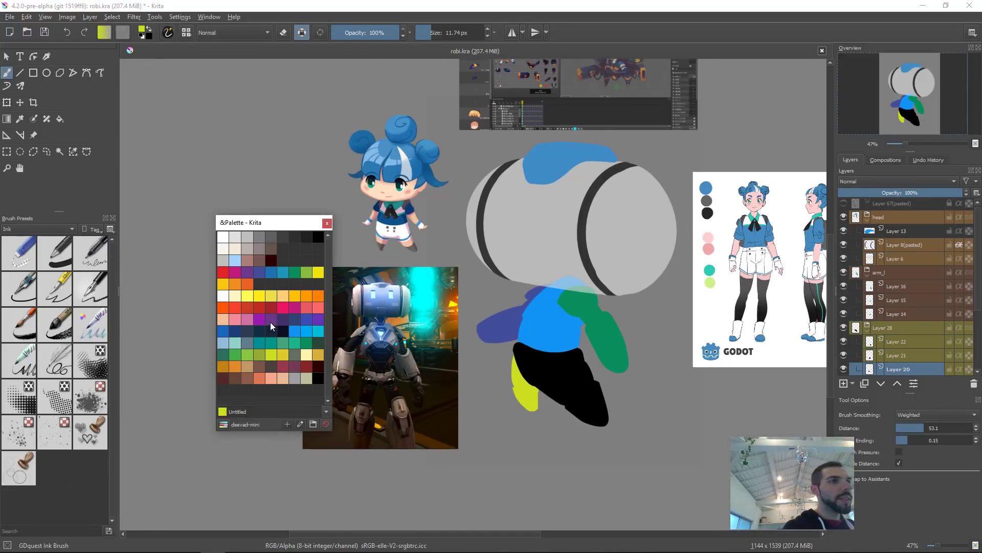
pyautogui.click(271, 320)
pyautogui.hotkey('shift', 'BackSpace')
# Step: Select the head group and set its opacity to 100%
pyautogui.moveTo(650, 320)
pyautogui.mouseDown()
pyautogui.moveTo(668, 345)
pyautogui.moveTo(631, 358)
pyautogui.moveTo(663, 396)
pyautogui.mouseUp()
pyautogui.click(901, 258)
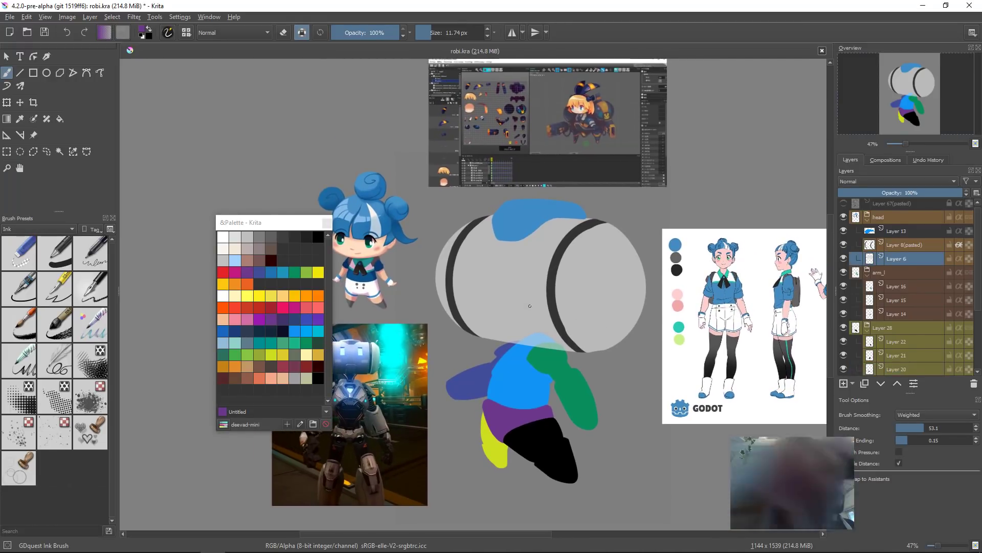
pyautogui.click(913, 215)
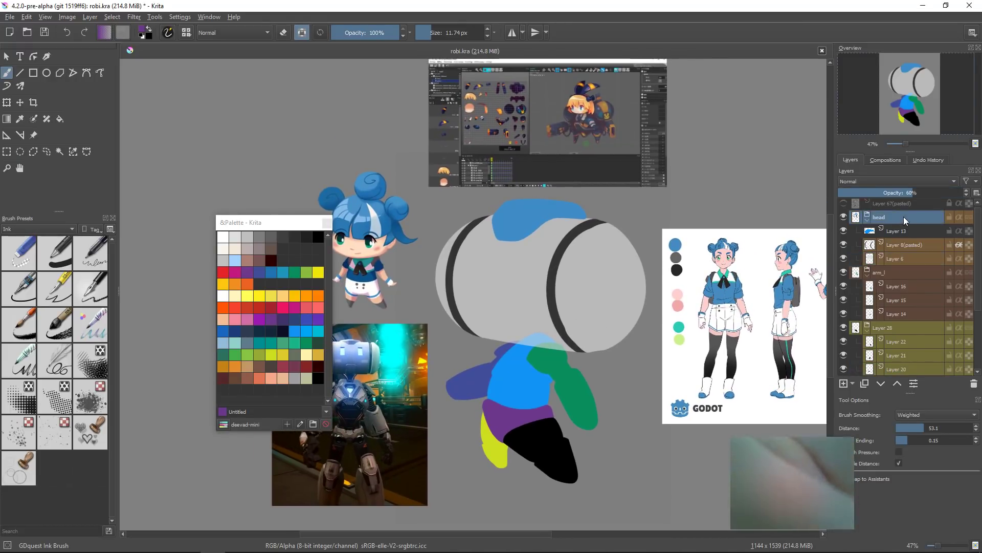
pyautogui.click(963, 190)
pyautogui.moveTo(701, 307); pyautogui.dragTo(695, 310)
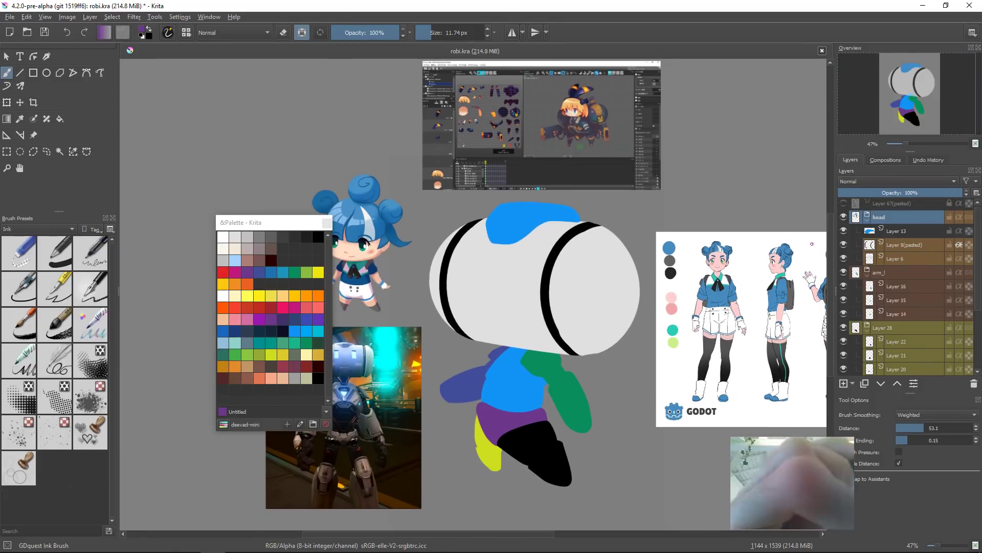
# Step: Show the Layer 67 (pasted) sketch layer and collapse the head, arm and body groups
pyautogui.click(844, 203)
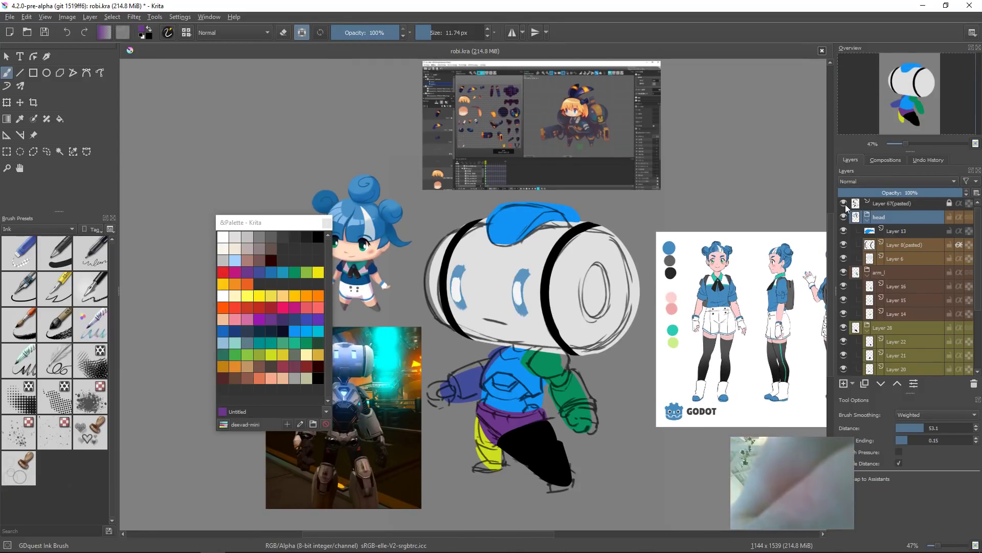
pyautogui.click(843, 204)
pyautogui.click(843, 204)
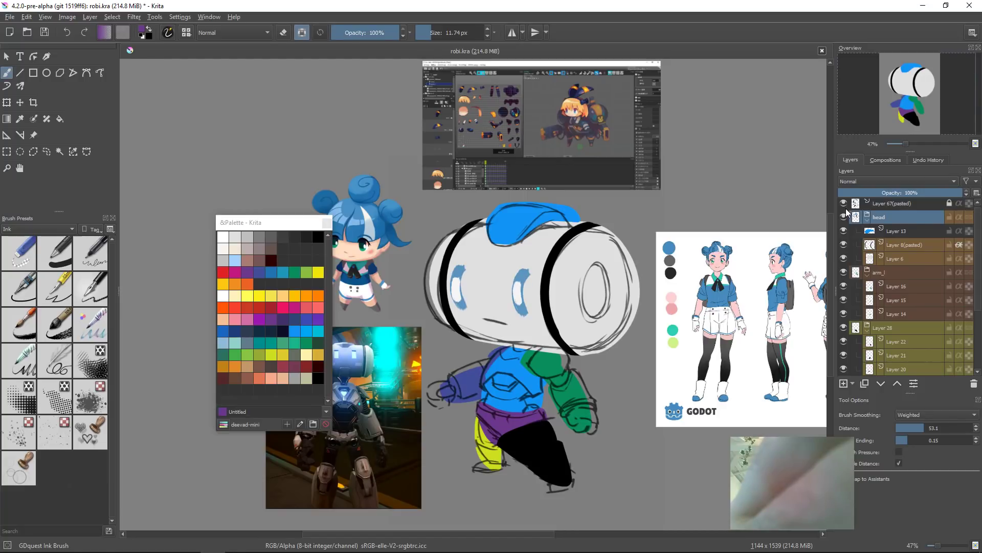
pyautogui.click(868, 220)
pyautogui.click(867, 234)
pyautogui.click(867, 247)
pyautogui.click(867, 275)
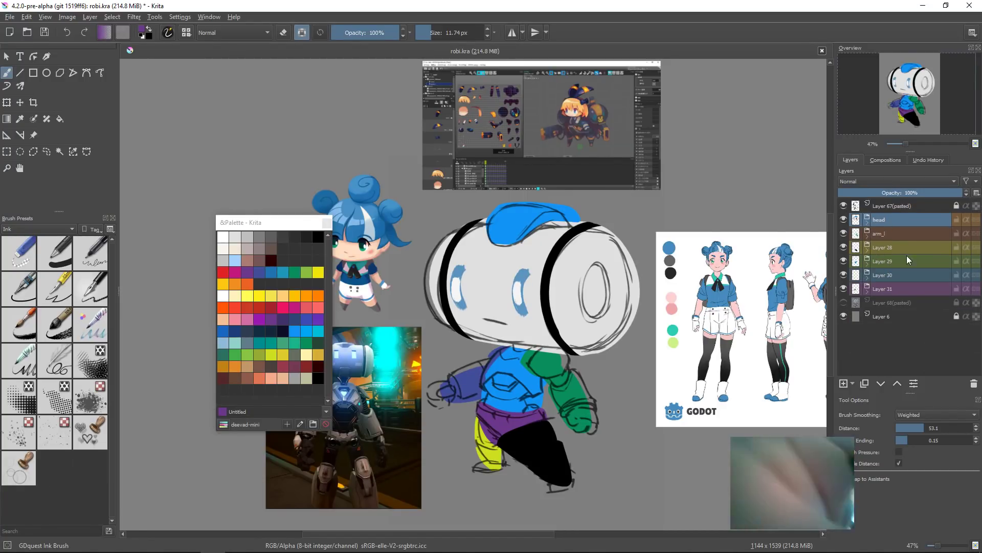
# Step: Select the head group through Layer 31 and group them into a new group
pyautogui.keyDown('ctrl'); pyautogui.click(894, 290); pyautogui.keyUp('ctrl')
pyautogui.click(844, 303)
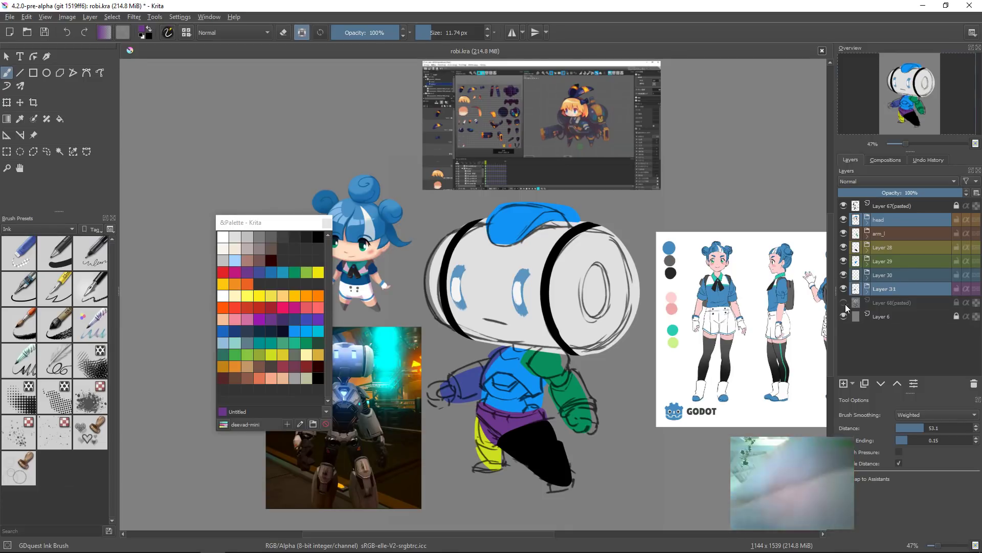
pyautogui.click(845, 303)
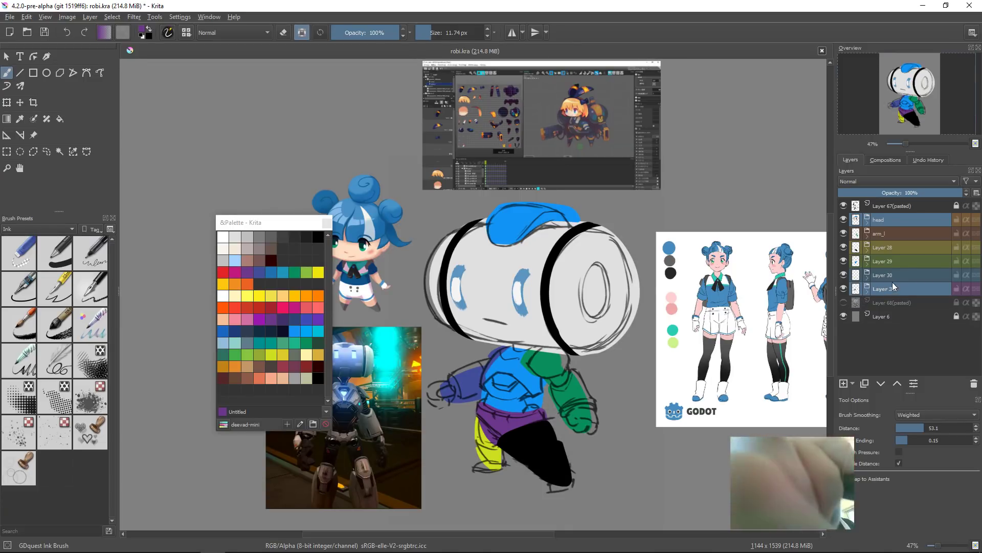
pyautogui.keyDown('shift'); pyautogui.click(905, 292); pyautogui.keyUp('shift')
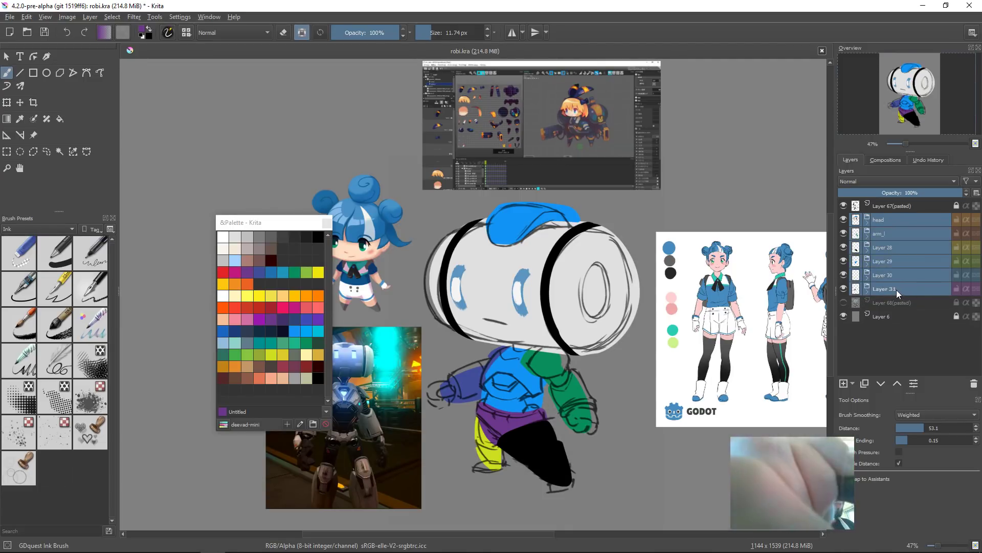
pyautogui.hotkey('ctrl', 'g')
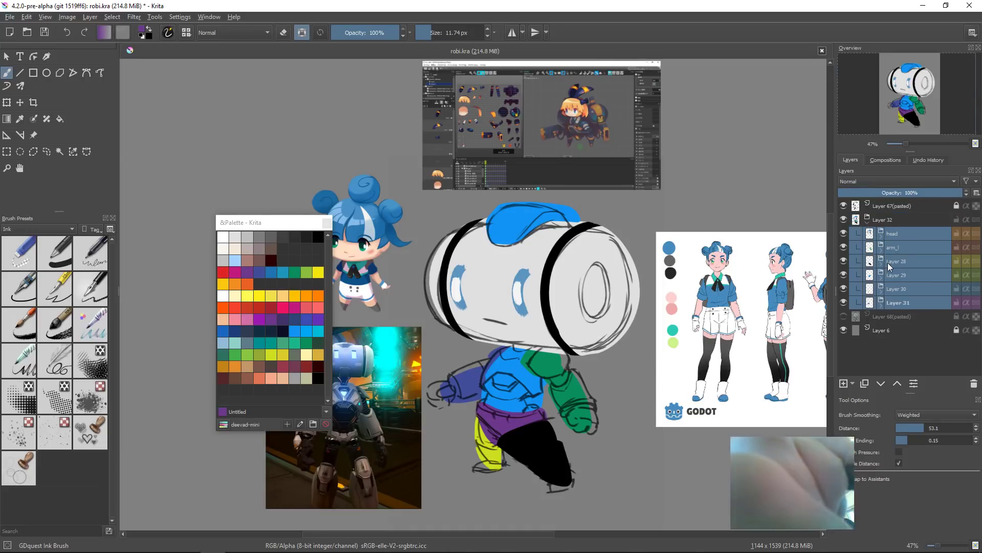
# Step: Expand and collapse the new group and its subgroups to inspect their contents
pyautogui.click(869, 224)
pyautogui.click(868, 223)
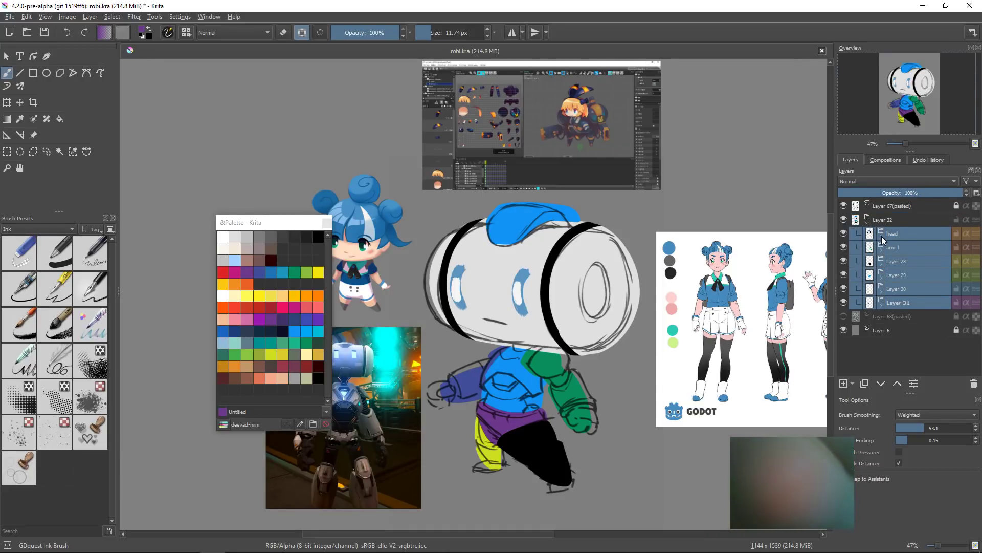
pyautogui.click(882, 236)
pyautogui.click(889, 290)
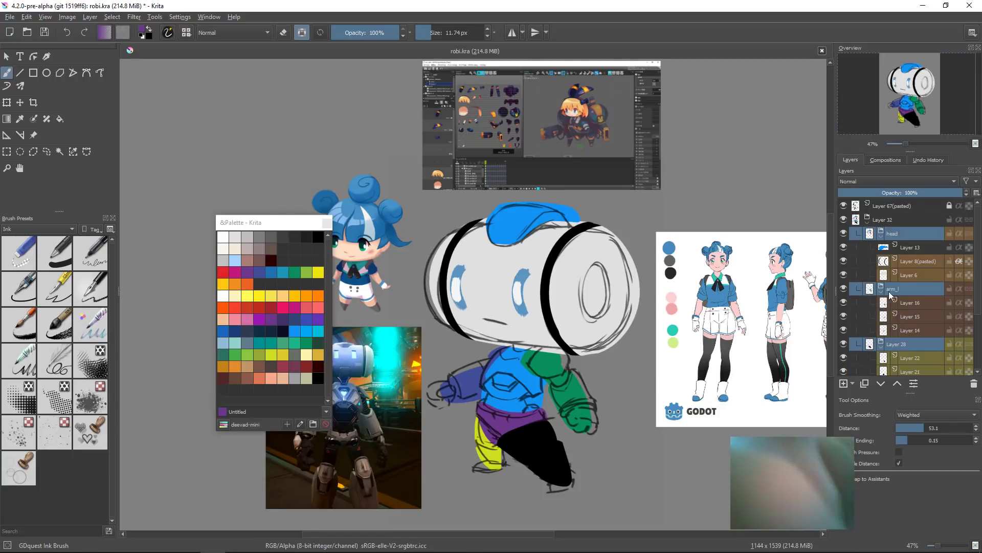
pyautogui.click(869, 223)
pyautogui.click(869, 224)
pyautogui.click(869, 225)
pyautogui.click(868, 225)
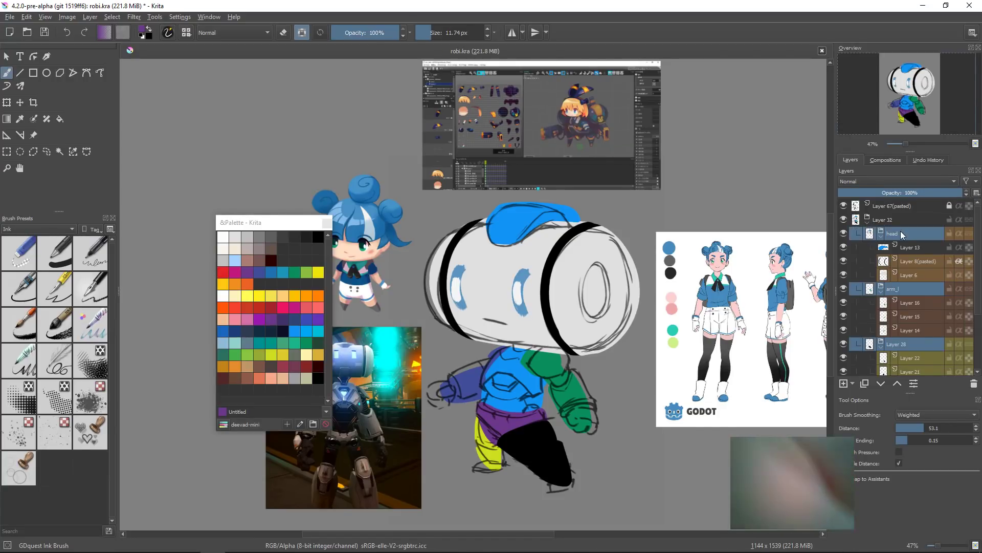
pyautogui.click(872, 228)
pyautogui.click(872, 227)
pyautogui.click(870, 223)
pyautogui.click(871, 224)
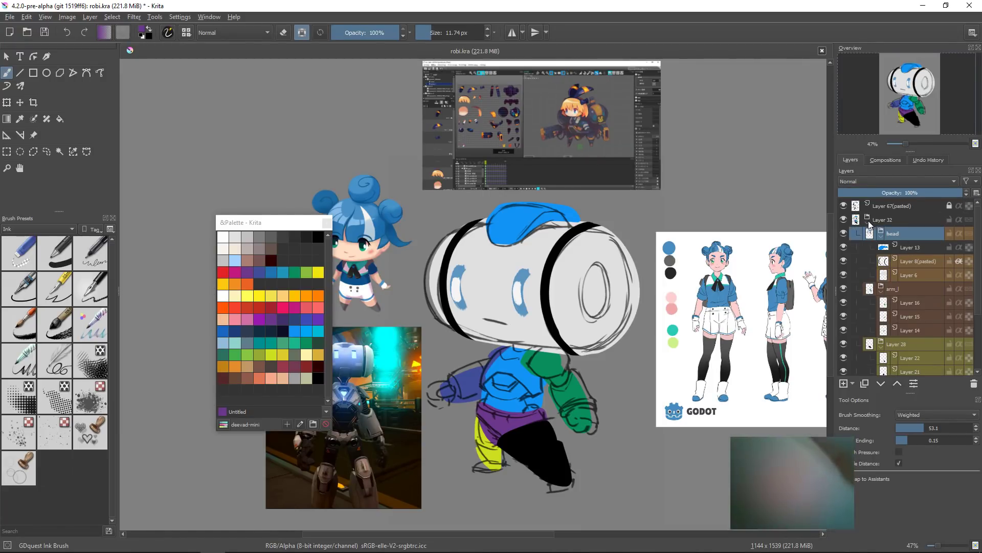
pyautogui.click(867, 221)
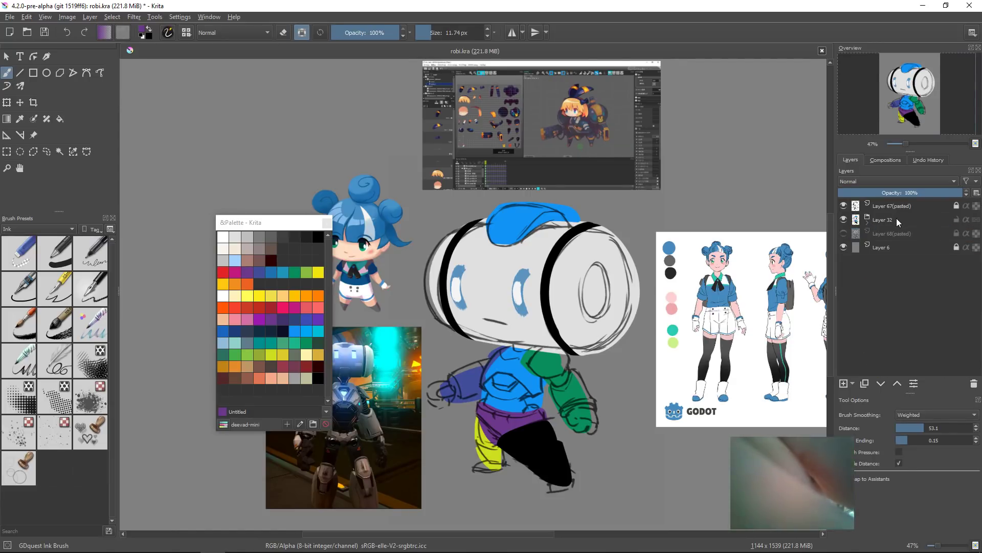
pyautogui.click(867, 222)
pyautogui.click(881, 236)
pyautogui.click(881, 251)
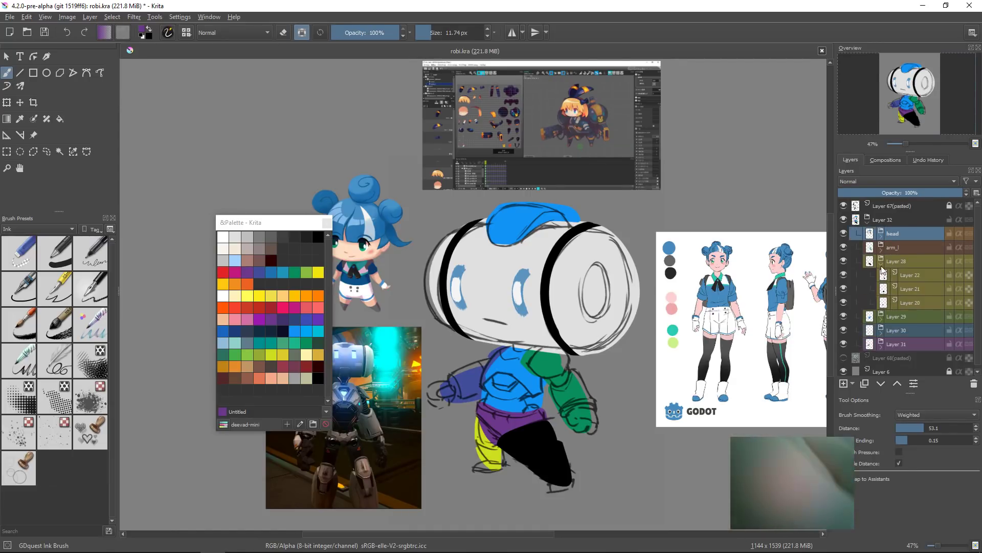
pyautogui.click(881, 264)
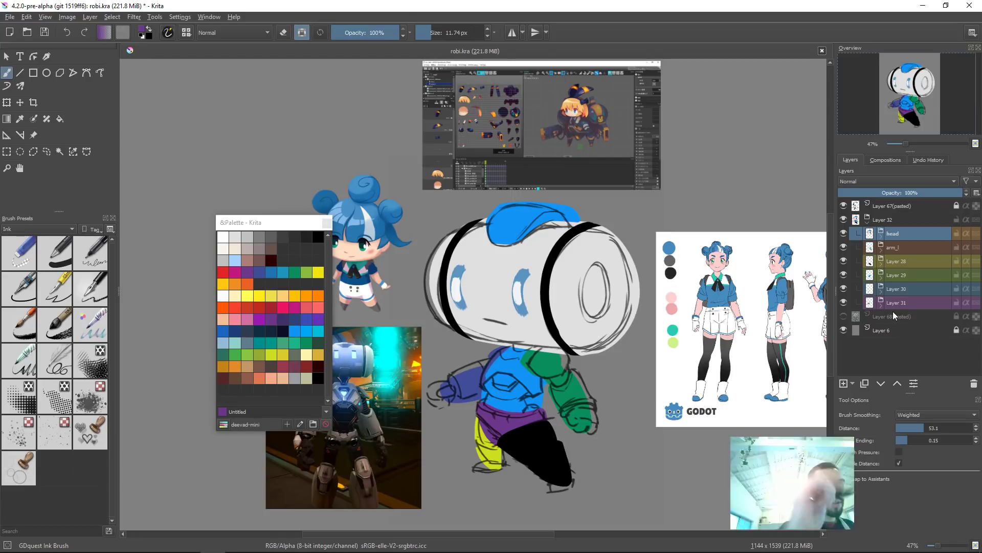
pyautogui.moveTo(893, 311)
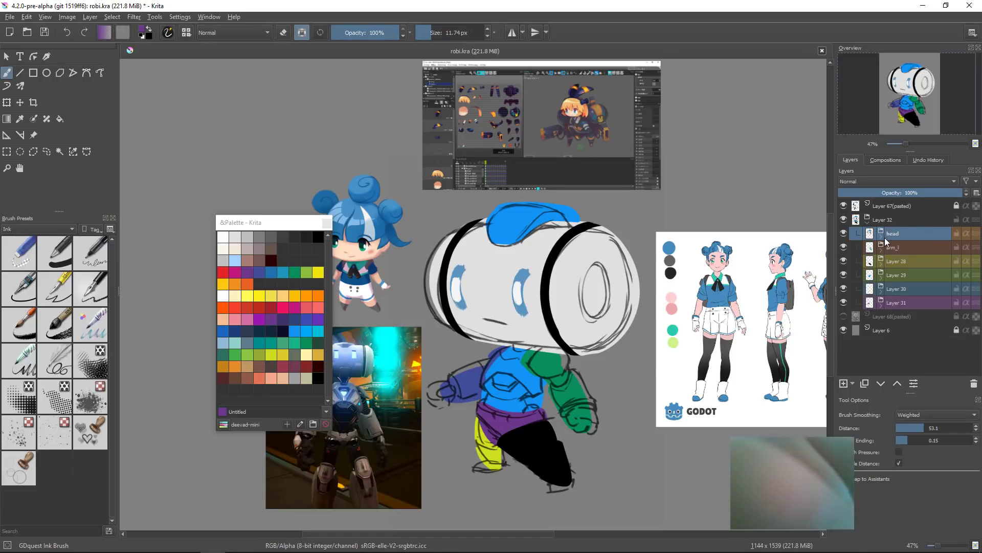
pyautogui.moveTo(885, 237)
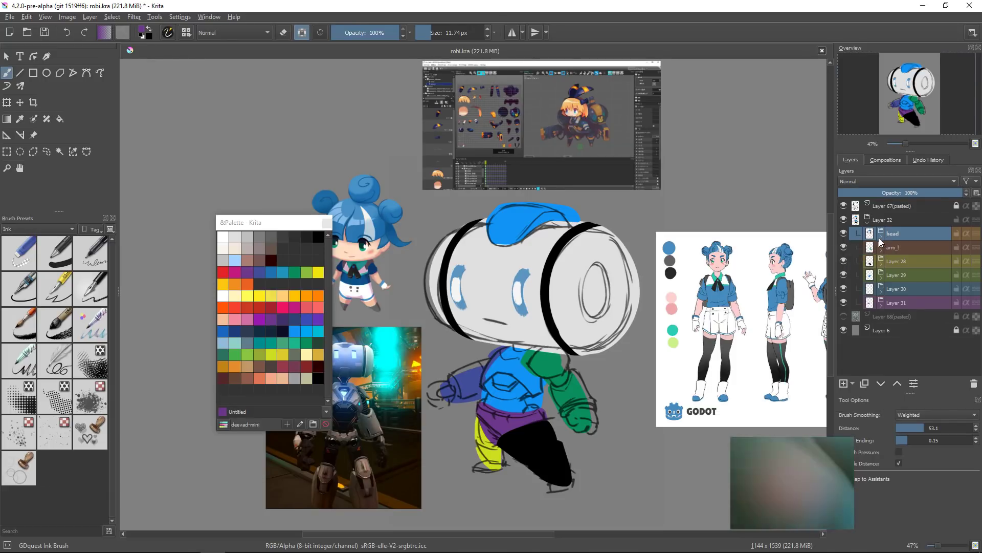
pyautogui.click(882, 238)
pyautogui.click(912, 247)
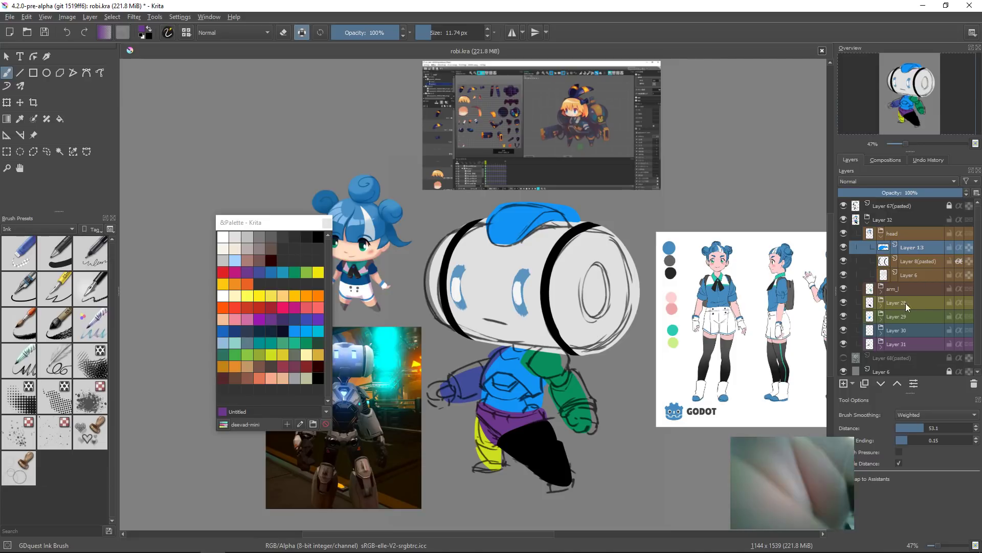
pyautogui.click(882, 237)
pyautogui.click(868, 220)
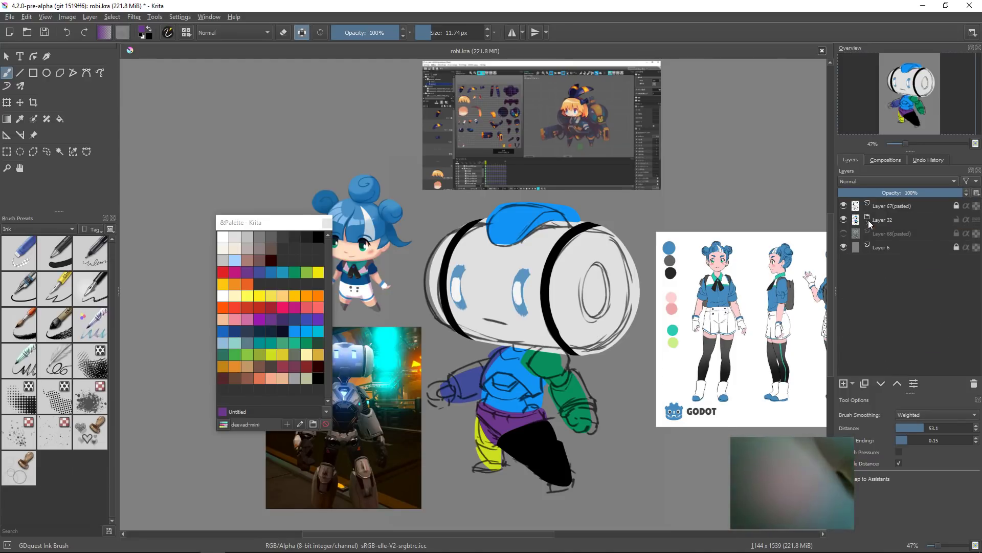
# Step: Select the new Layer 32 group and ungroup it
pyautogui.click(843, 219)
pyautogui.click(843, 219)
pyautogui.click(888, 220)
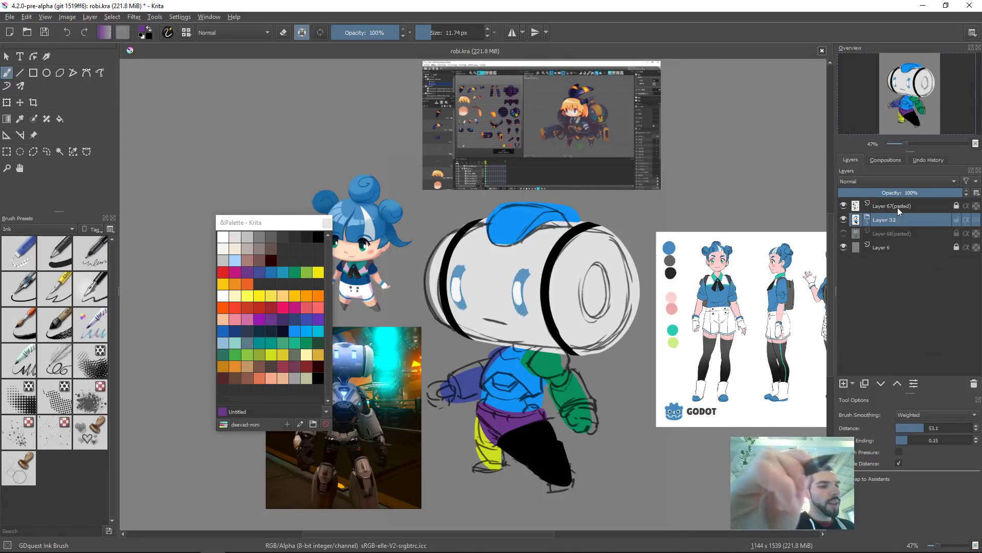
pyautogui.hotkey('ctrl', 'alt', 'g')
pyautogui.moveTo(580, 362); pyautogui.dragTo(579, 373)
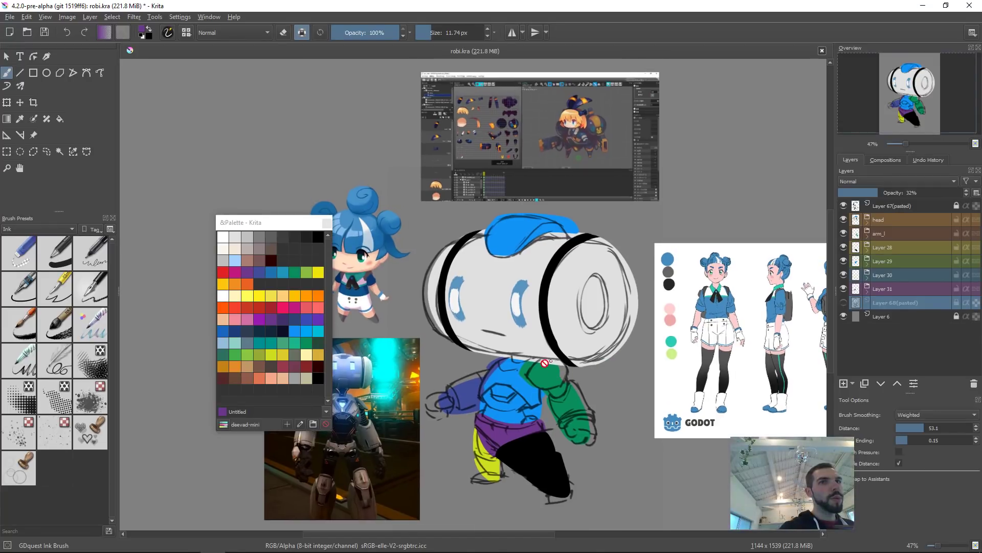
pyautogui.moveTo(910, 394); pyautogui.dragTo(910, 427)
pyautogui.moveTo(517, 383); pyautogui.dragTo(476, 367)
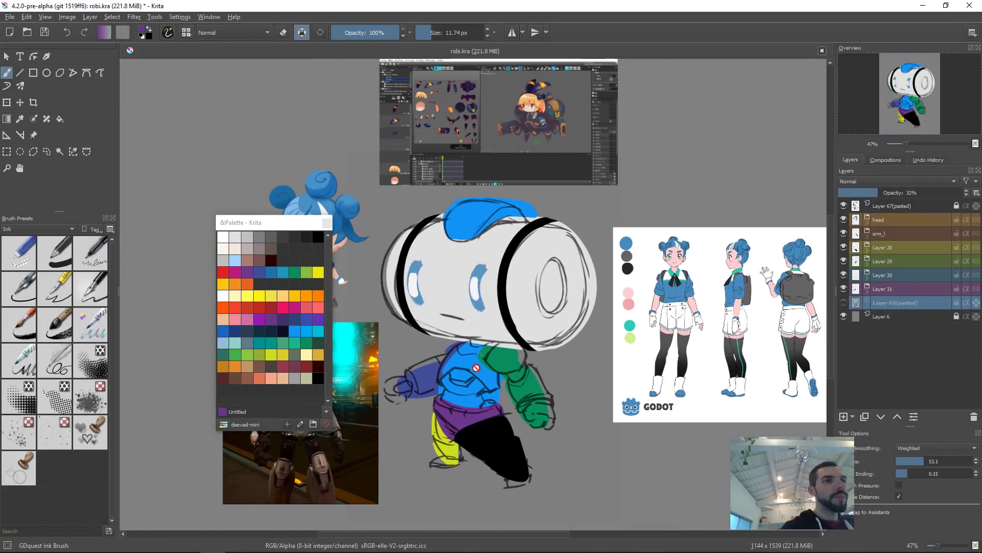
pyautogui.click(844, 303)
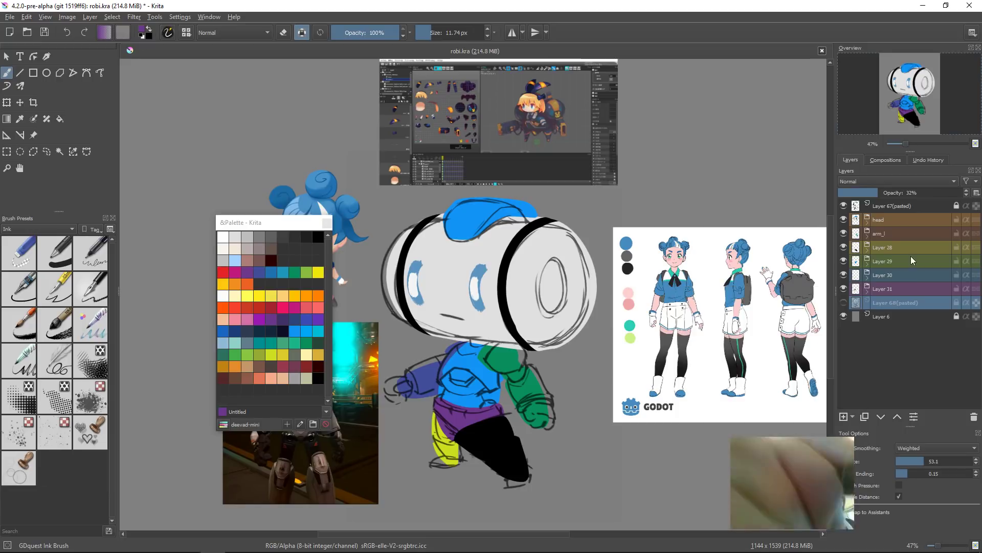
# Step: Show Layer 68 (pasted) and group the head group through Layer 31 into a new group
pyautogui.click(900, 223)
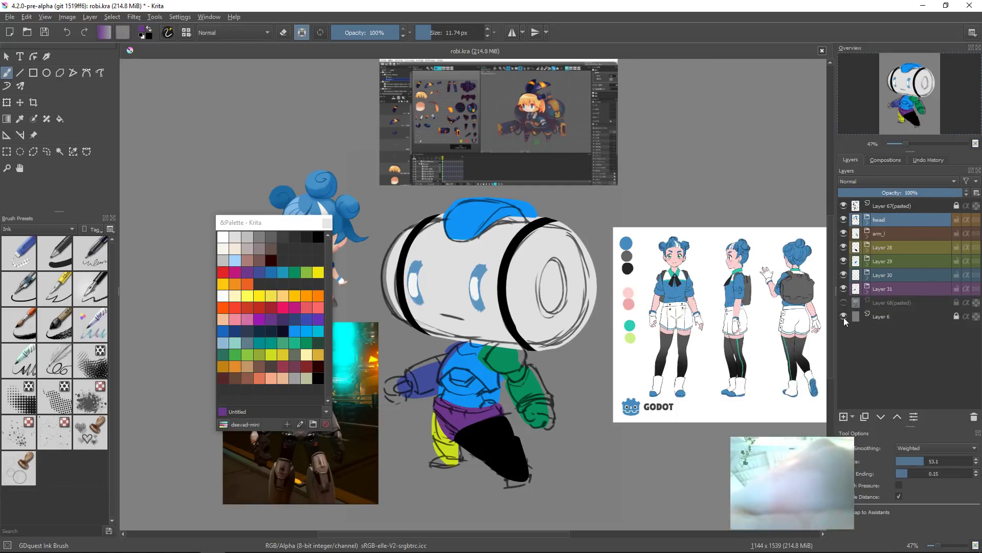
pyautogui.click(844, 303)
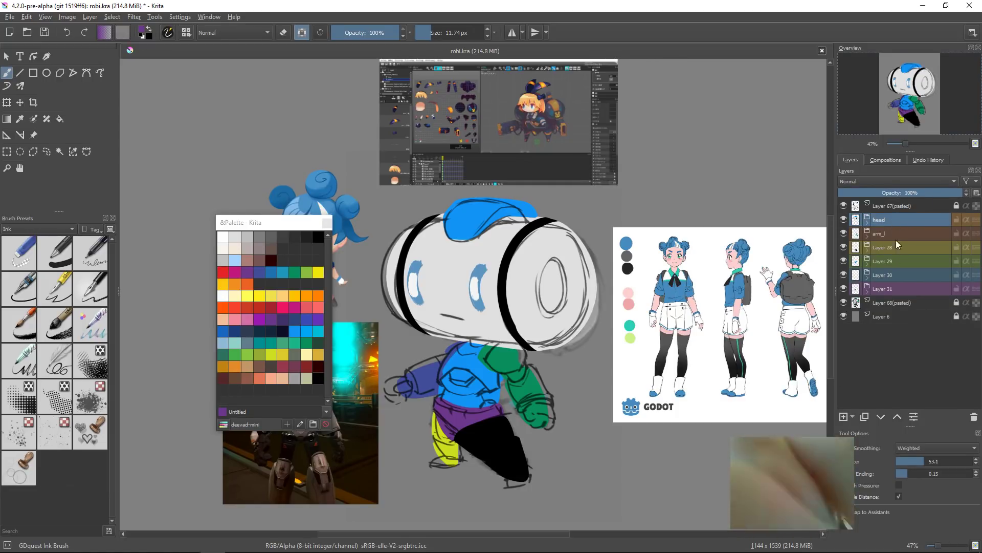
pyautogui.keyDown('shift'); pyautogui.click(891, 289); pyautogui.keyUp('shift')
pyautogui.hotkey('ctrl', 'g')
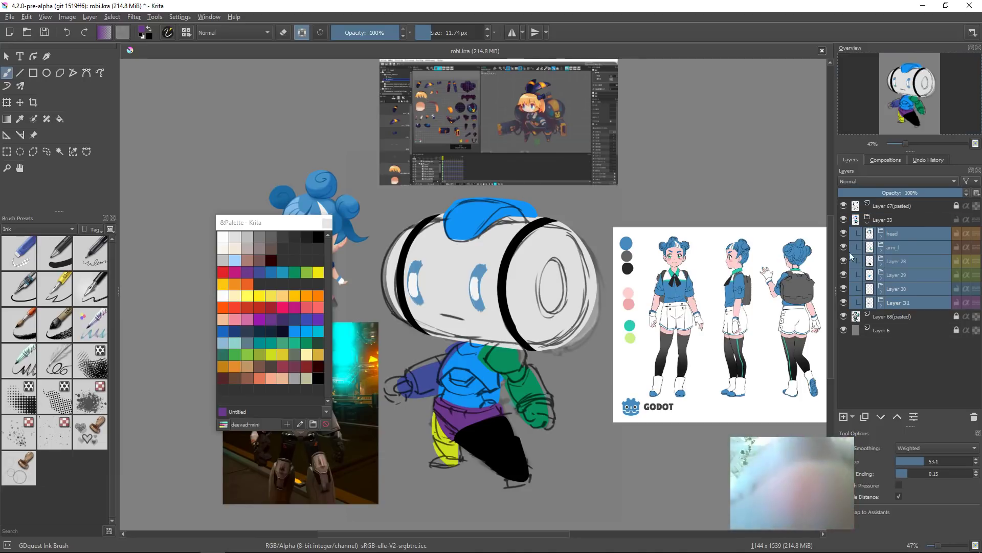
# Step: Collapse the new group and nudge the Layer 67 (pasted) sketch slightly with the Move tool
pyautogui.click(868, 224)
pyautogui.click(895, 205)
pyautogui.press('t')
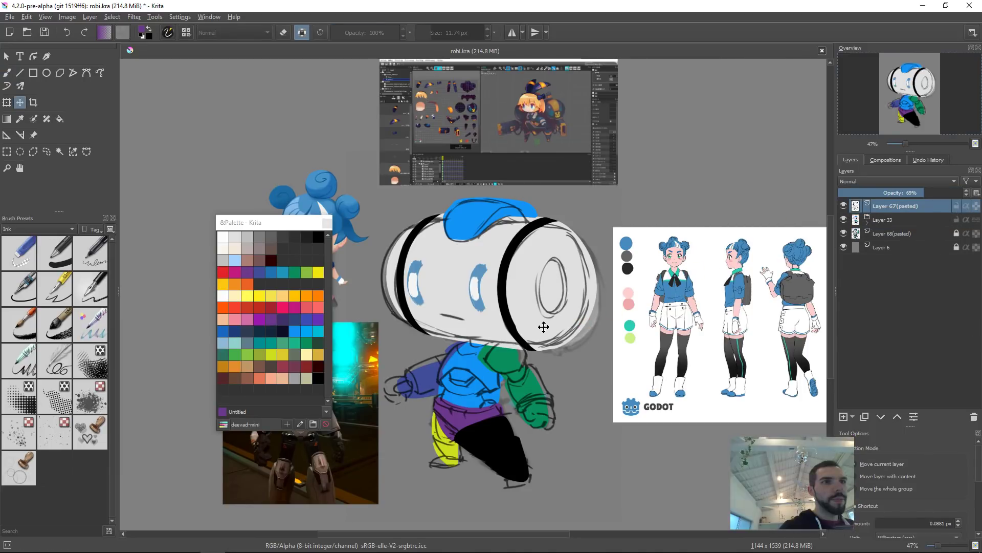
pyautogui.moveTo(556, 328); pyautogui.dragTo(563, 336)
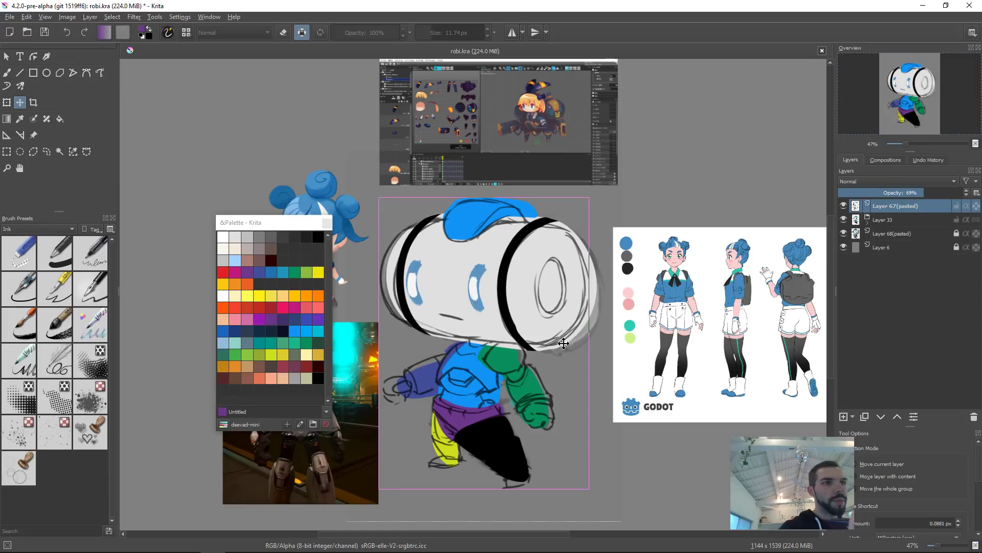
# Step: Pick the right arm's layers on the canvas and nudge them slightly with the Move tool
pyautogui.moveTo(512, 400); pyautogui.dragTo(581, 333)
pyautogui.click(586, 333)
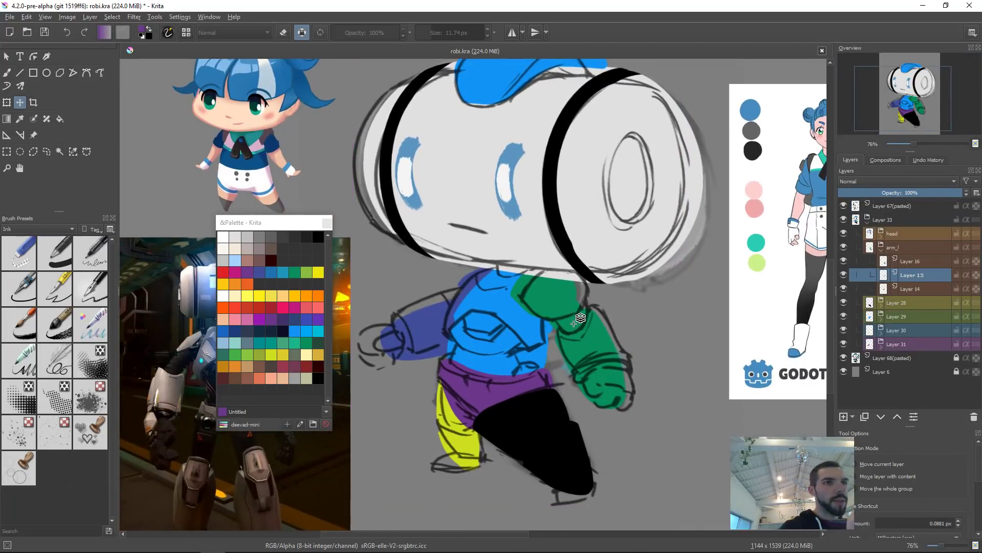
pyautogui.keyDown('shift'); pyautogui.click(588, 339); pyautogui.keyUp('shift')
pyautogui.moveTo(609, 349); pyautogui.dragTo(615, 349)
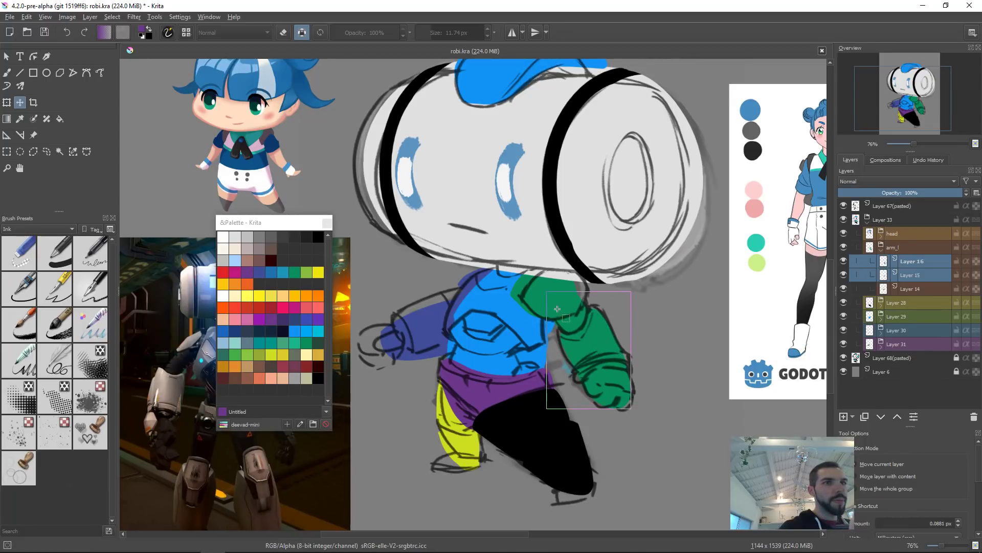
# Step: Draw a rectangular selection near the arm and nudge the arm group slightly with the Move tool
pyautogui.hotkey('ctrl', 'r')
pyautogui.moveTo(529, 294); pyautogui.dragTo(520, 294)
pyautogui.press('t')
pyautogui.moveTo(623, 339); pyautogui.dragTo(621, 341)
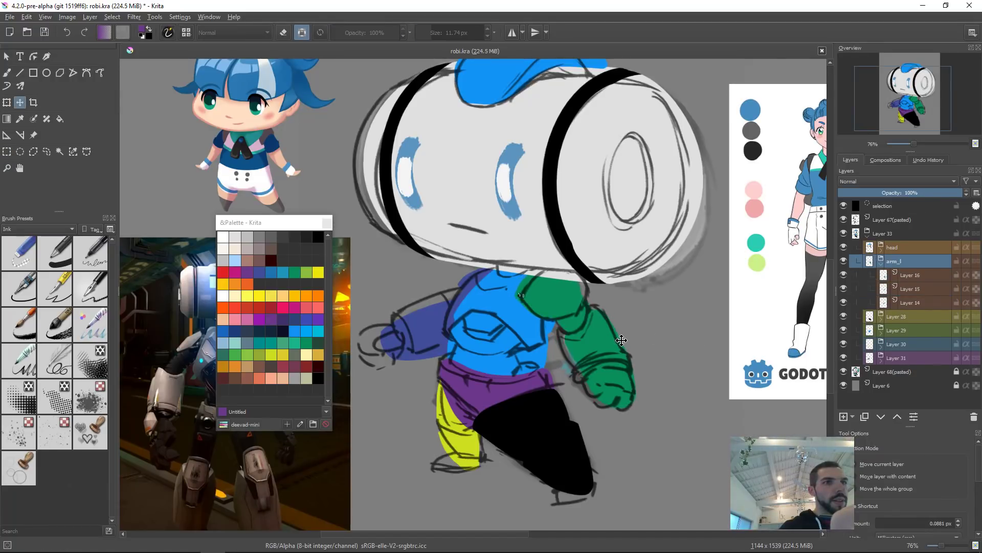
# Step: Deselect and nudge the right arm group slightly with the Transform tool
pyautogui.hotkey('ctrl', 't')
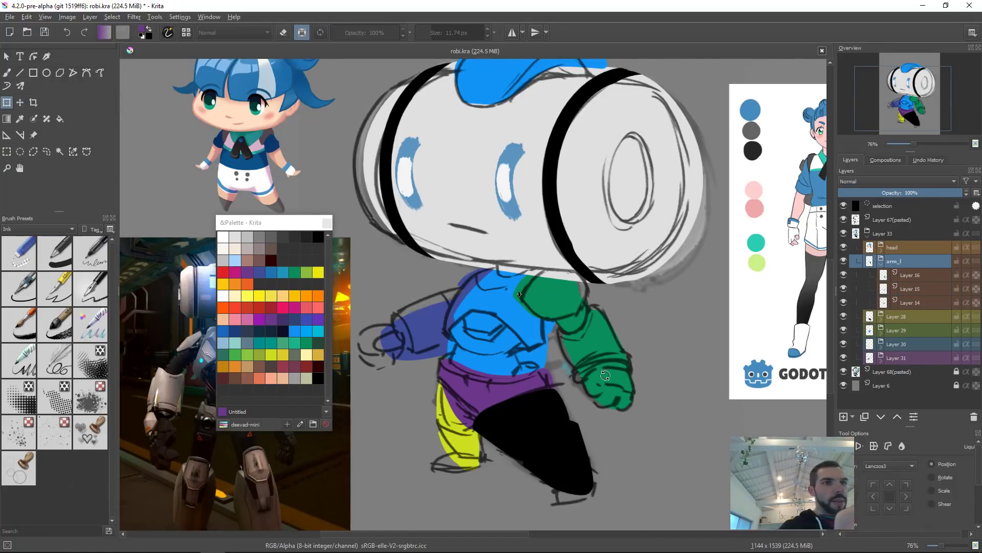
pyautogui.press('b')
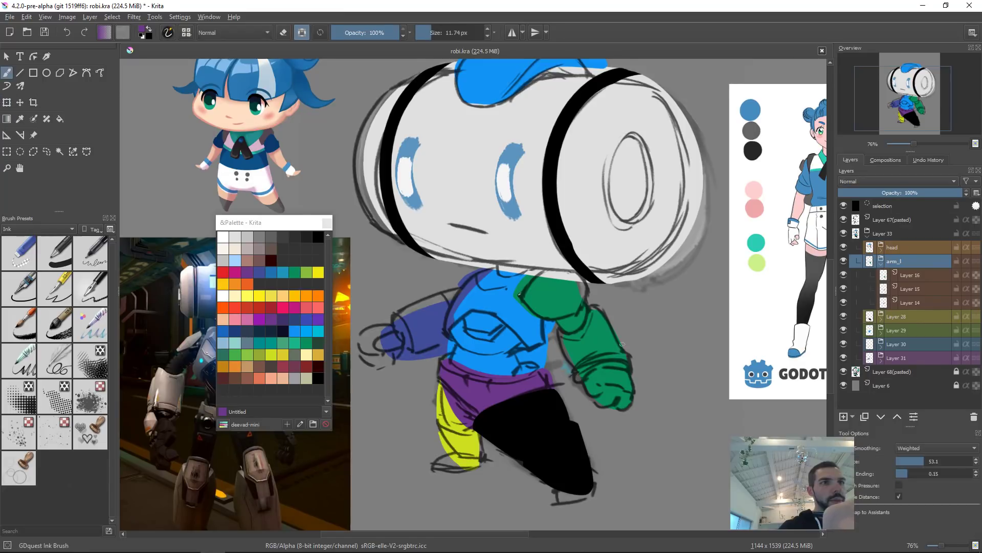
pyautogui.hotkey('ctrl', 'shift', 'a')
pyautogui.hotkey('ctrl', 't')
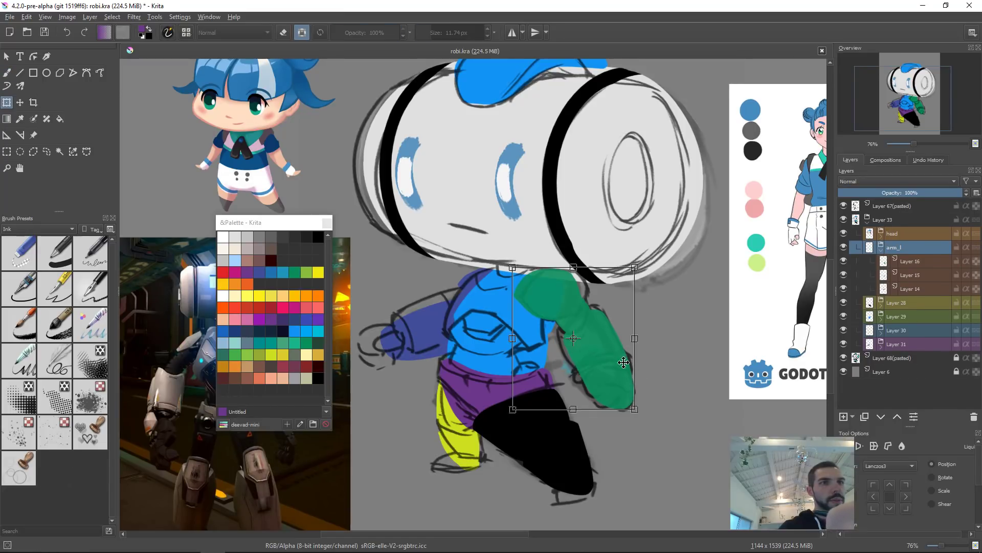
pyautogui.moveTo(661, 375)
pyautogui.mouseDown()
pyautogui.moveTo(648, 379)
pyautogui.moveTo(653, 372)
pyautogui.mouseUp()
pyautogui.press('Return')
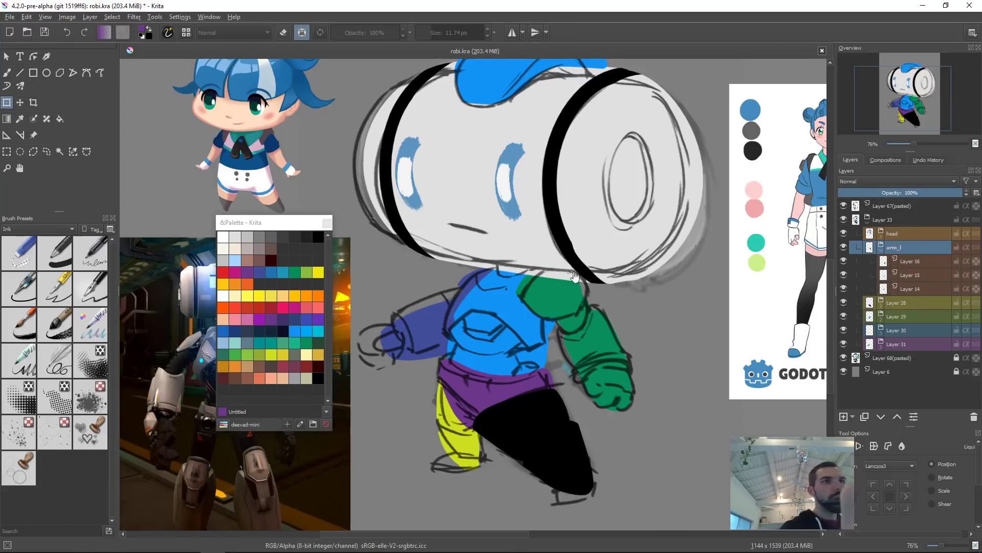
# Step: Pick the right shoulder layer and slightly reposition and resize it with the Transform tool
pyautogui.click(568, 296)
pyautogui.click(569, 292)
pyautogui.press('Escape')
pyautogui.click(532, 298)
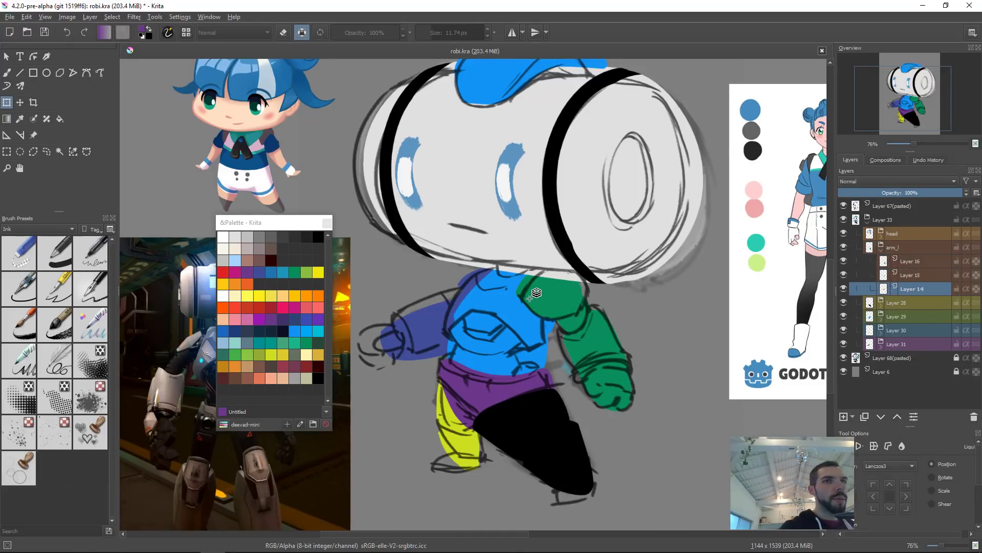
pyautogui.click(581, 292)
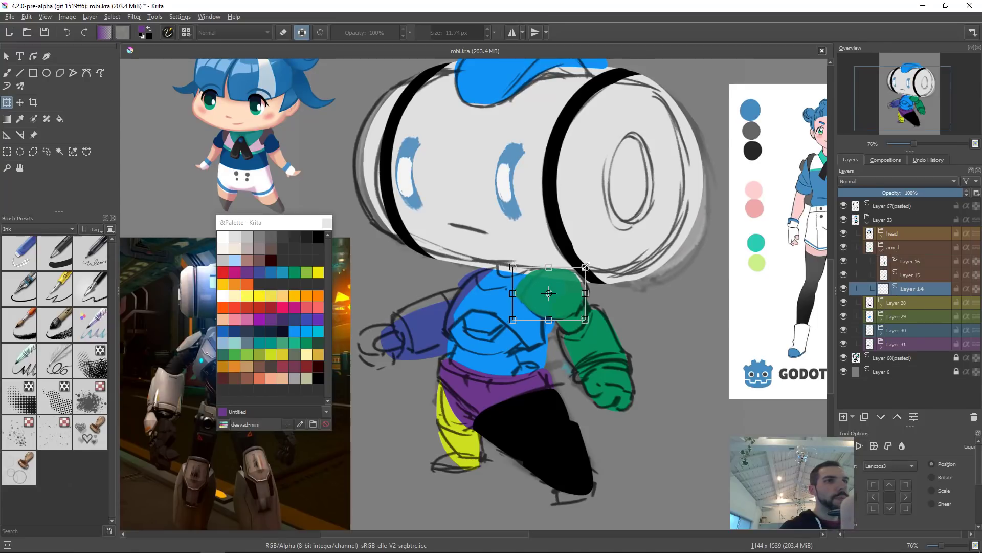
pyautogui.moveTo(567, 289); pyautogui.dragTo(571, 290)
pyautogui.moveTo(617, 298); pyautogui.dragTo(617, 303)
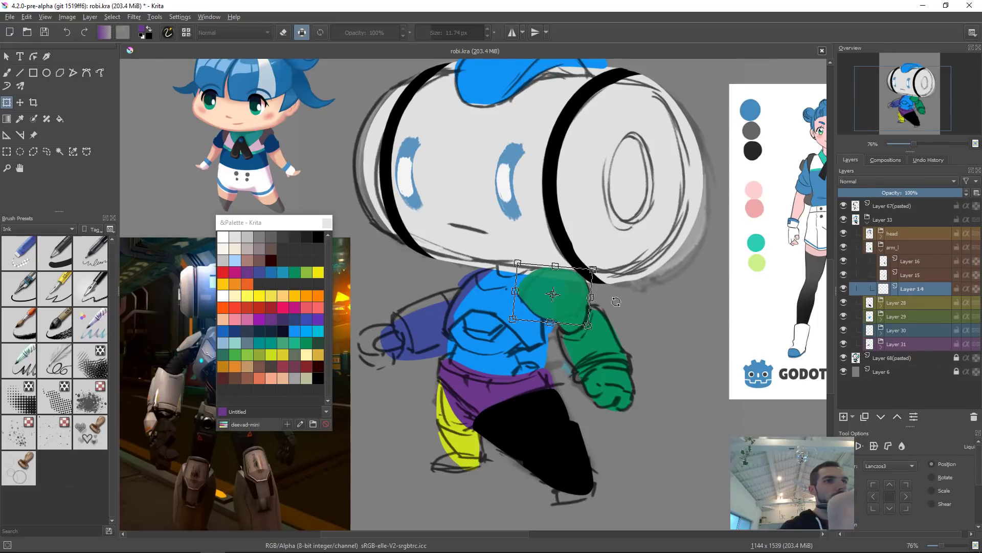
pyautogui.moveTo(515, 304); pyautogui.dragTo(515, 306)
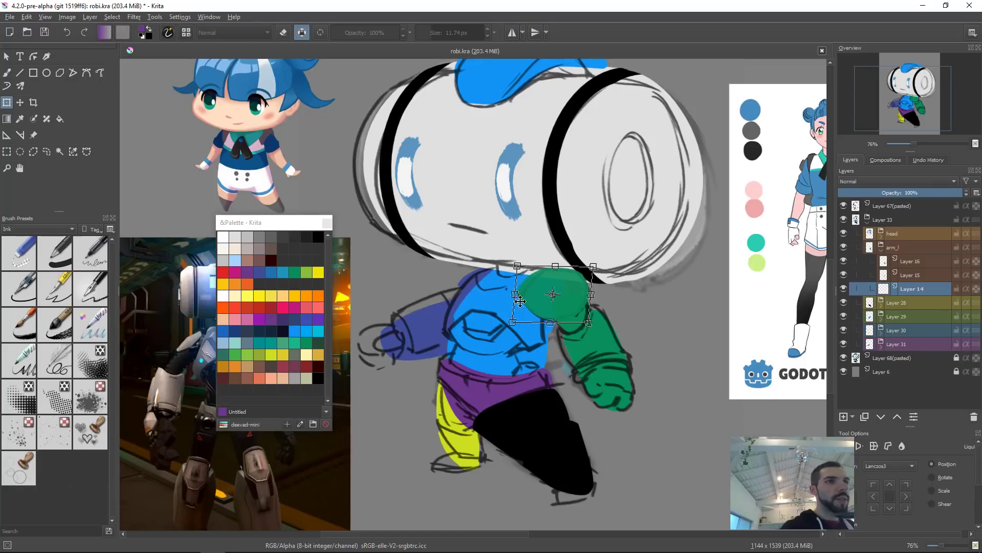
pyautogui.moveTo(605, 261); pyautogui.dragTo(606, 263)
pyautogui.moveTo(571, 291); pyautogui.dragTo(573, 290)
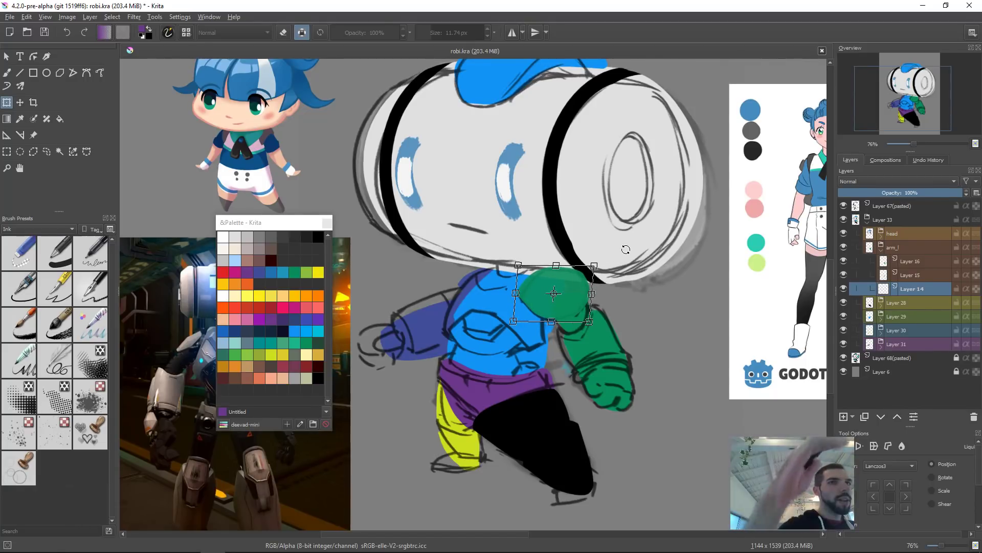
pyautogui.press('Return')
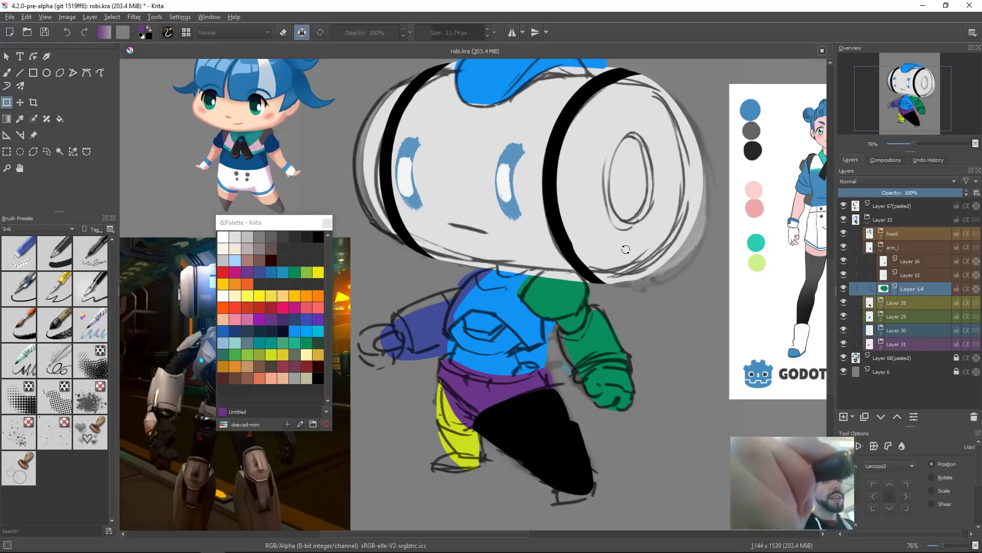
# Step: Raise the shoulder layer to the top of the arm group
pyautogui.hotkey('ctrl', 'pageup')
pyautogui.hotkey('ctrl', 'pageup')
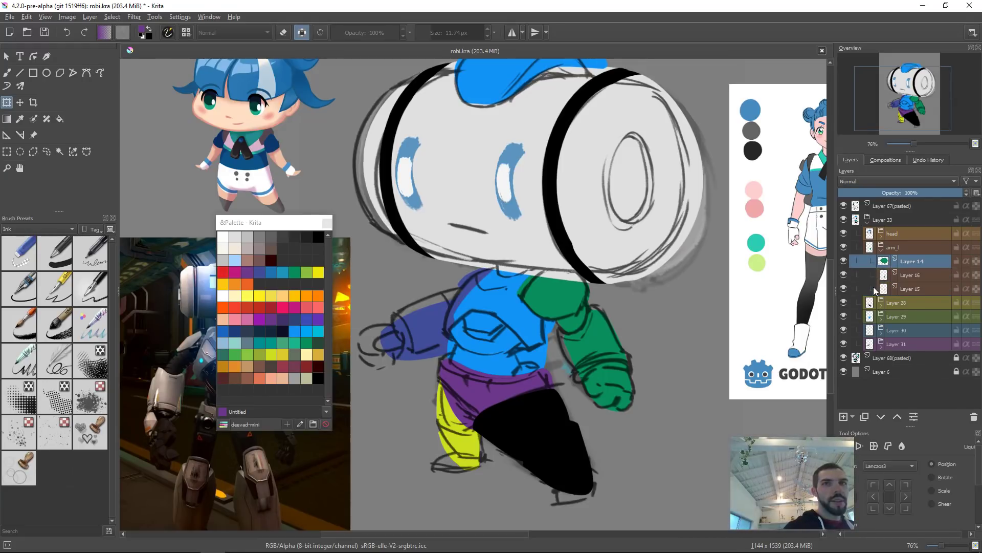
pyautogui.scroll(-2, 552, 348)
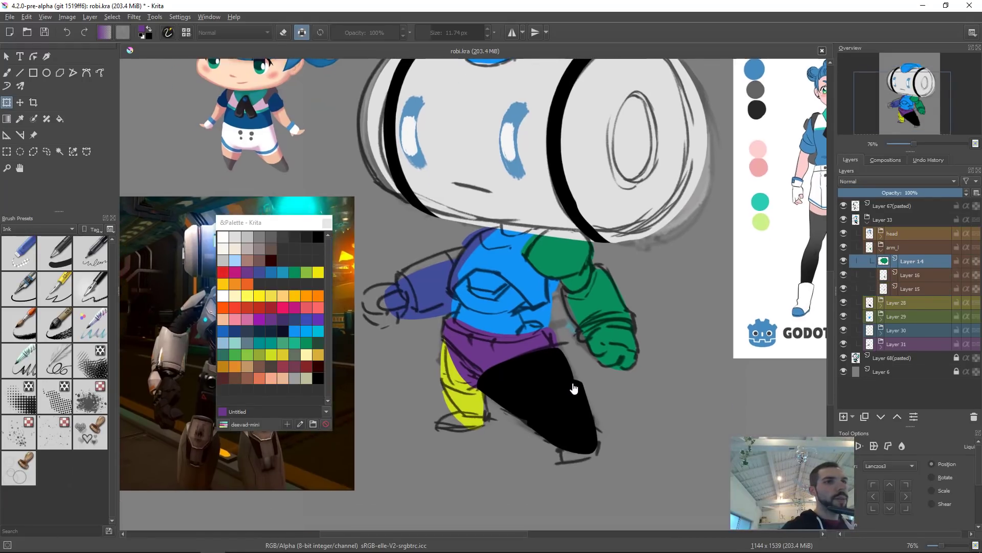
# Step: Pick the left arm's lower layer on the canvas and nudge it slightly with the Move tool
pyautogui.moveTo(574, 389); pyautogui.dragTo(584, 389)
pyautogui.click(442, 287)
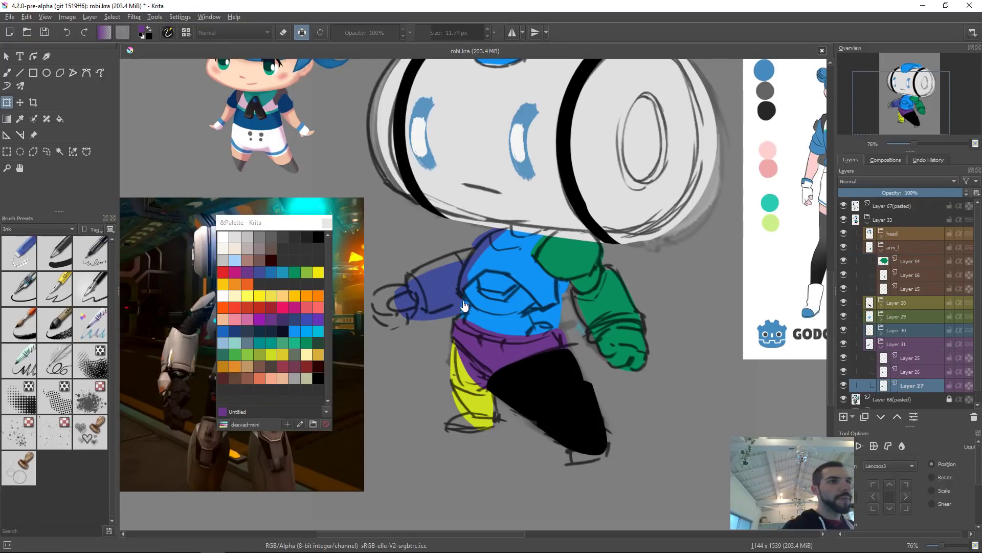
pyautogui.press('t')
pyautogui.moveTo(440, 292); pyautogui.dragTo(438, 297)
# Step: Pick the torso part layers on the canvas in turn and nudge them slightly with the Move tool
pyautogui.click(478, 257)
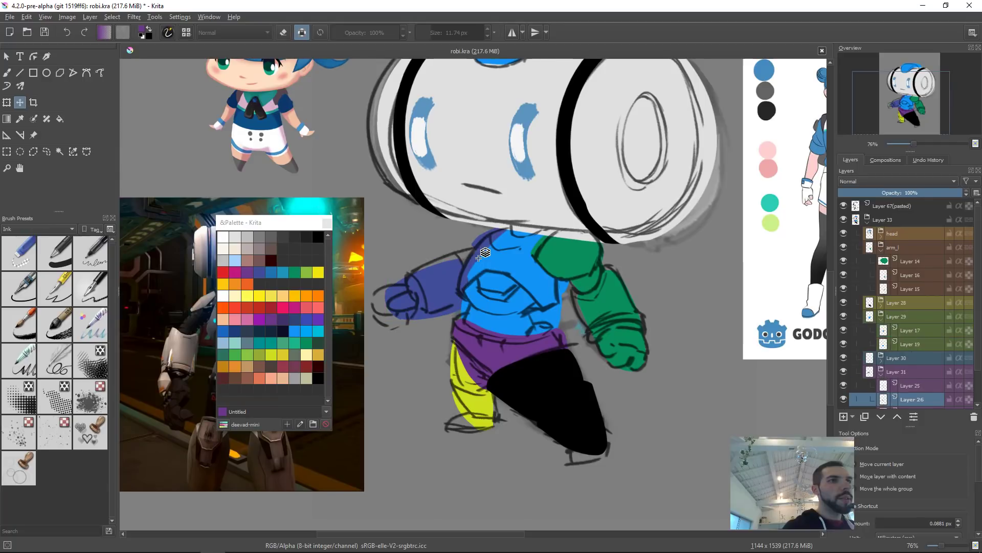
pyautogui.moveTo(477, 270); pyautogui.dragTo(504, 258)
pyautogui.click(479, 237)
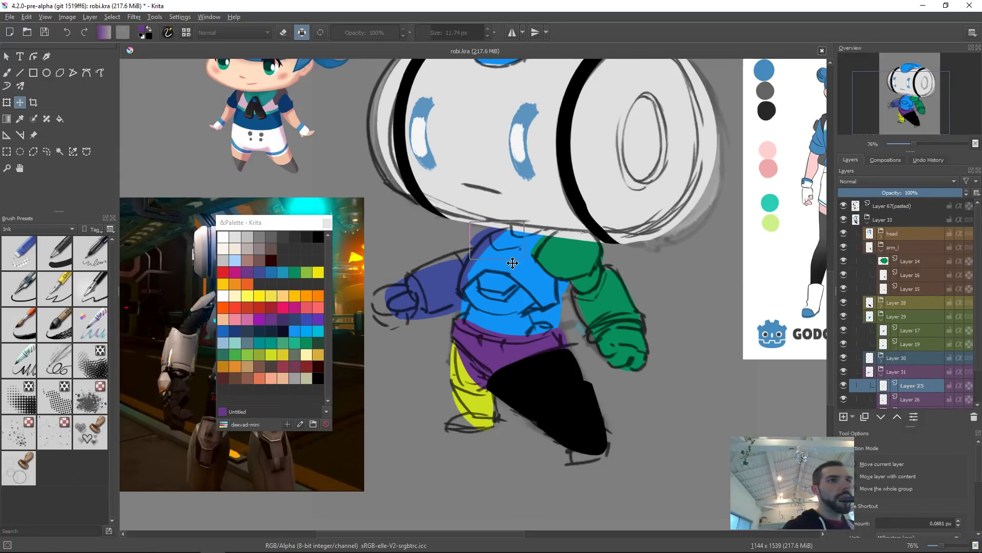
pyautogui.click(527, 263)
pyautogui.moveTo(550, 293); pyautogui.dragTo(570, 296)
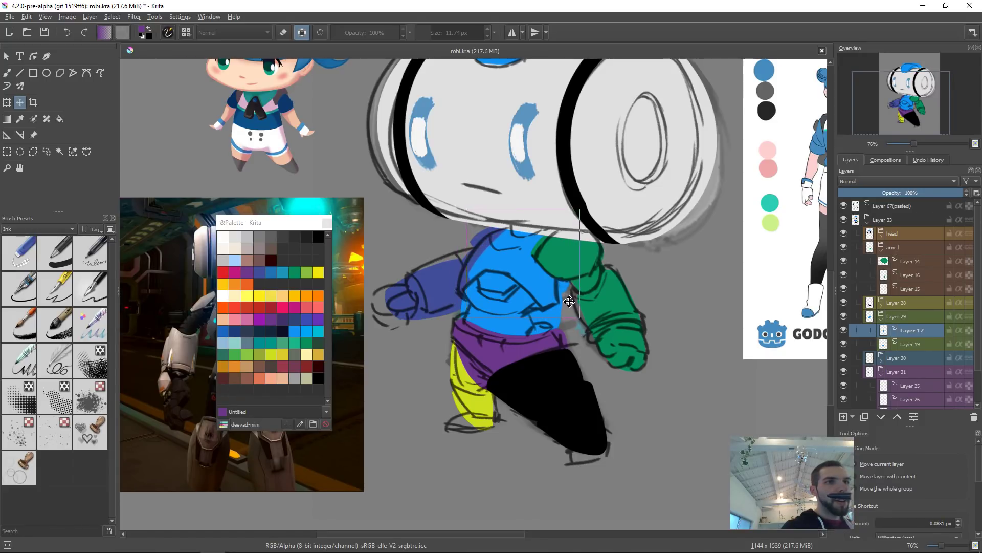
# Step: Select the lower torso layer and shift it slightly with the Transform tool
pyautogui.click(557, 315)
pyautogui.hotkey('ctrl', 't')
pyautogui.moveTo(564, 277); pyautogui.dragTo(552, 270)
pyautogui.moveTo(539, 315); pyautogui.dragTo(537, 314)
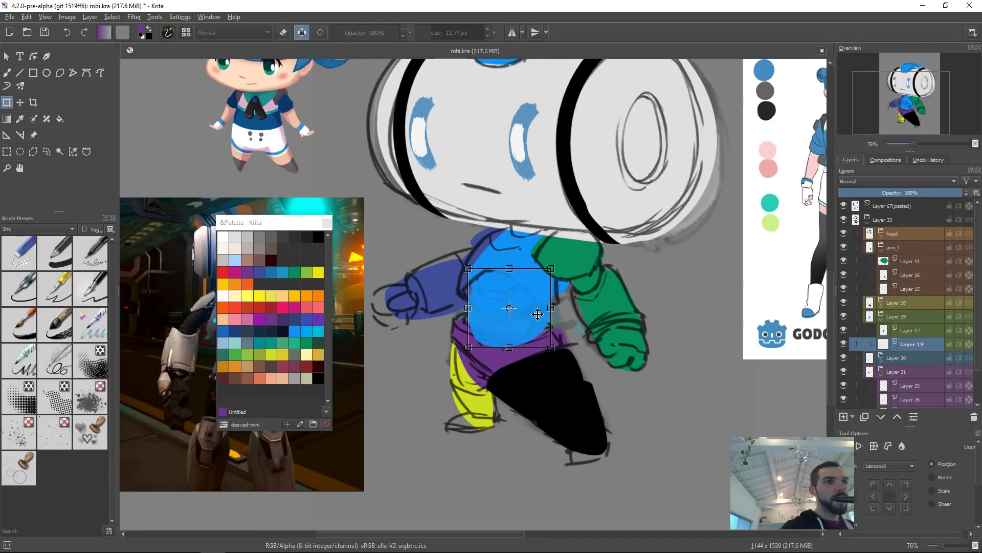
pyautogui.press('Return')
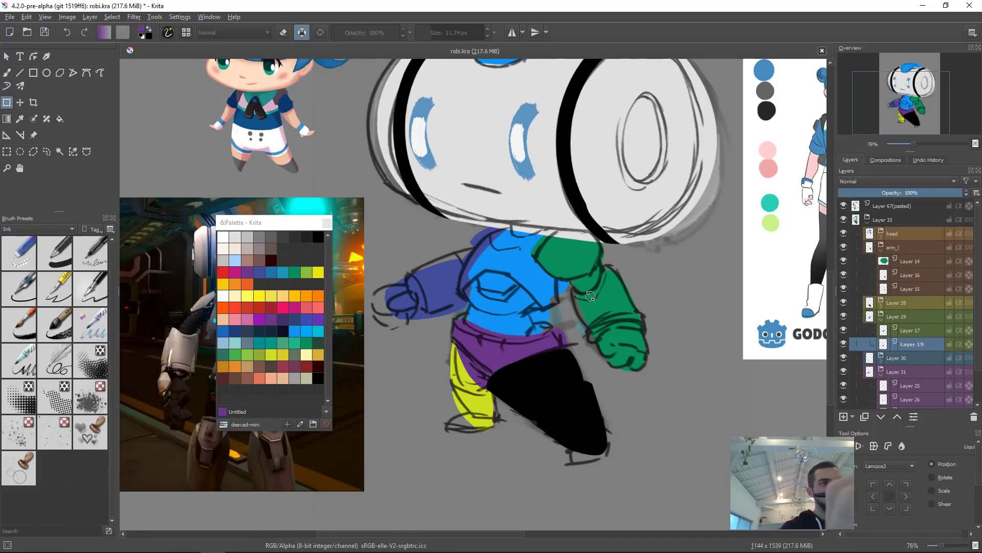
# Step: Reshape the lower torso's edge towards the arm with the Liquify transform
pyautogui.click(549, 317)
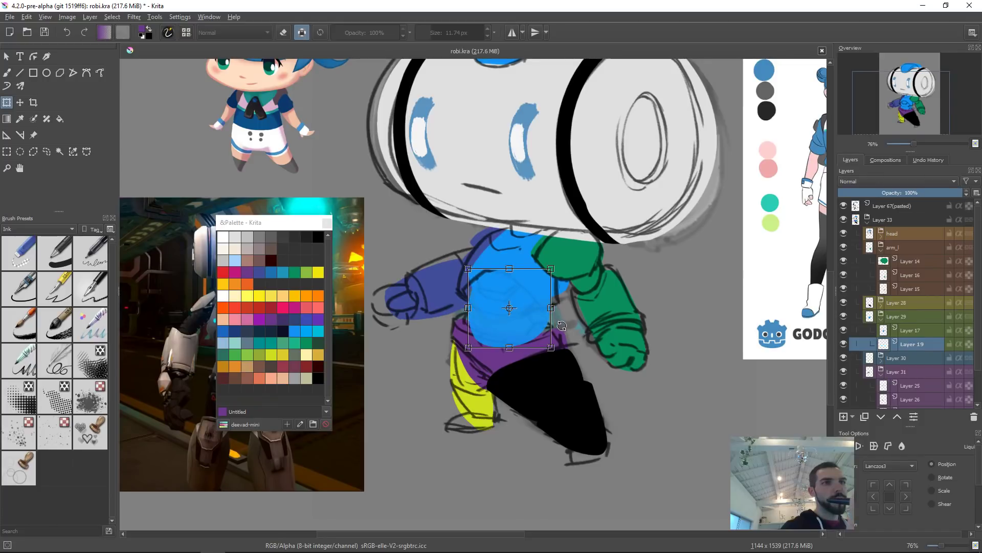
pyautogui.rightClick(565, 328)
pyautogui.click(587, 379)
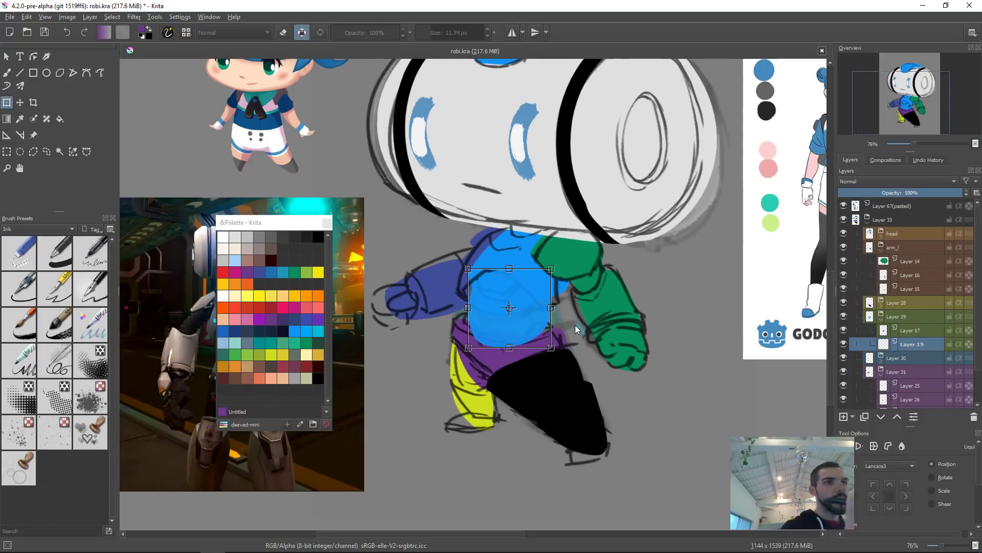
pyautogui.moveTo(522, 346)
pyautogui.mouseDown()
pyautogui.moveTo(563, 337)
pyautogui.moveTo(518, 350)
pyautogui.mouseUp()
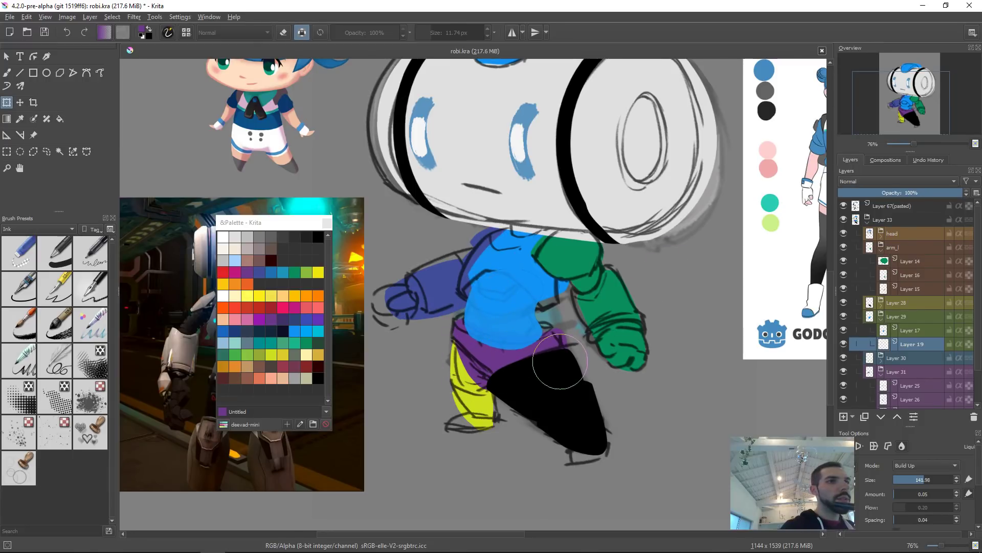
pyautogui.moveTo(524, 376)
pyautogui.mouseDown()
pyautogui.moveTo(572, 332)
pyautogui.moveTo(546, 342)
pyautogui.mouseUp()
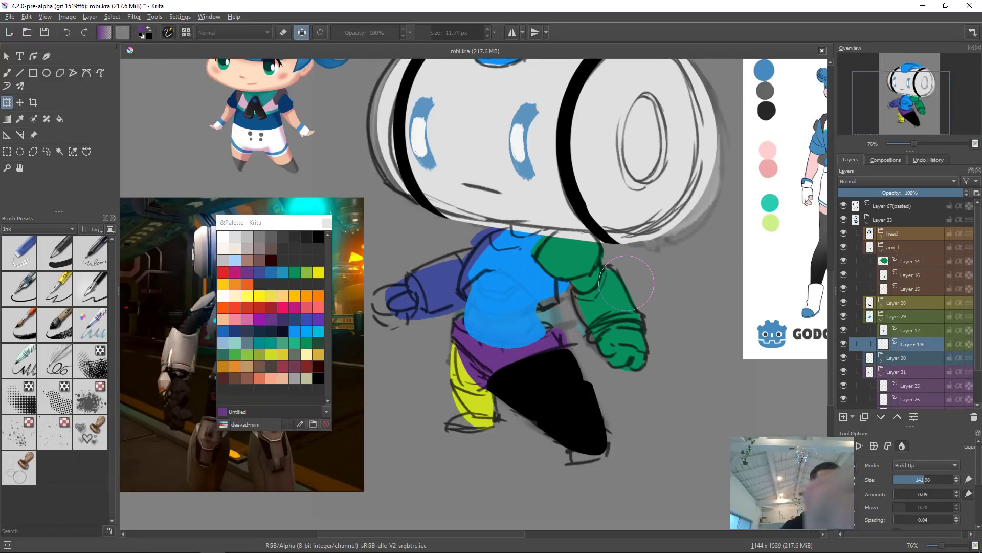
pyautogui.press('Return')
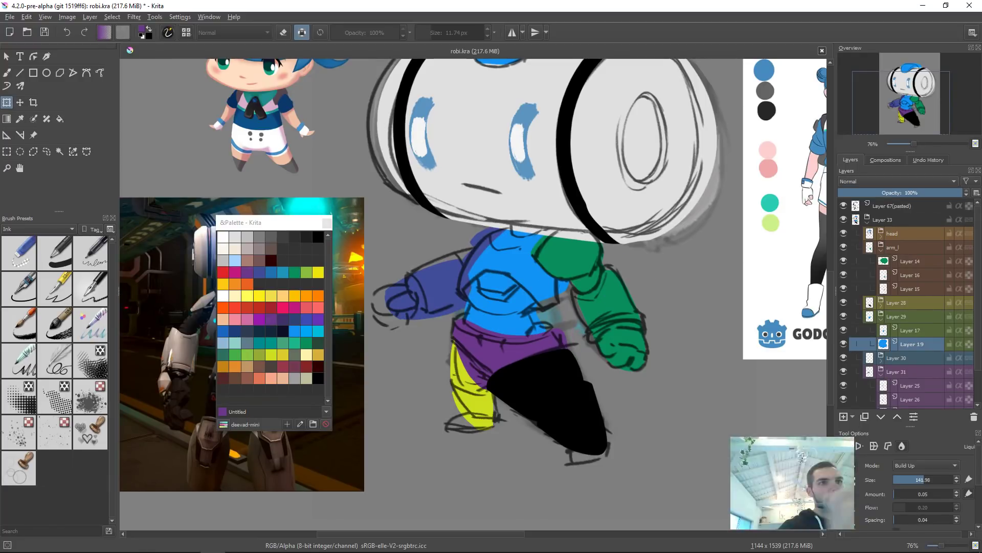
# Step: Switch to the upper torso layer and round its top under the head with Liquify
pyautogui.press('pageup')
pyautogui.moveTo(545, 238)
pyautogui.mouseDown()
pyautogui.moveTo(522, 261)
pyautogui.moveTo(613, 255)
pyautogui.mouseUp()
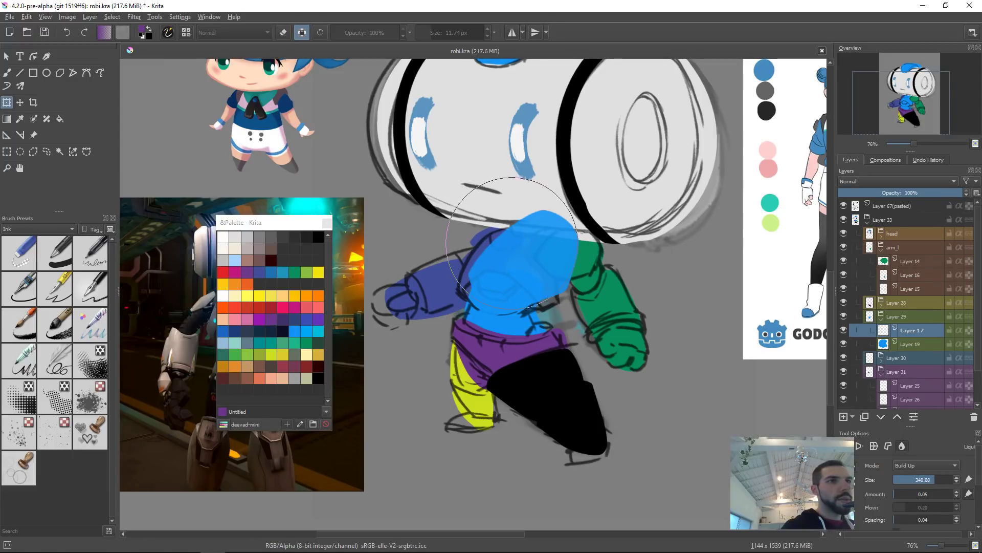
pyautogui.moveTo(512, 244); pyautogui.dragTo(490, 254)
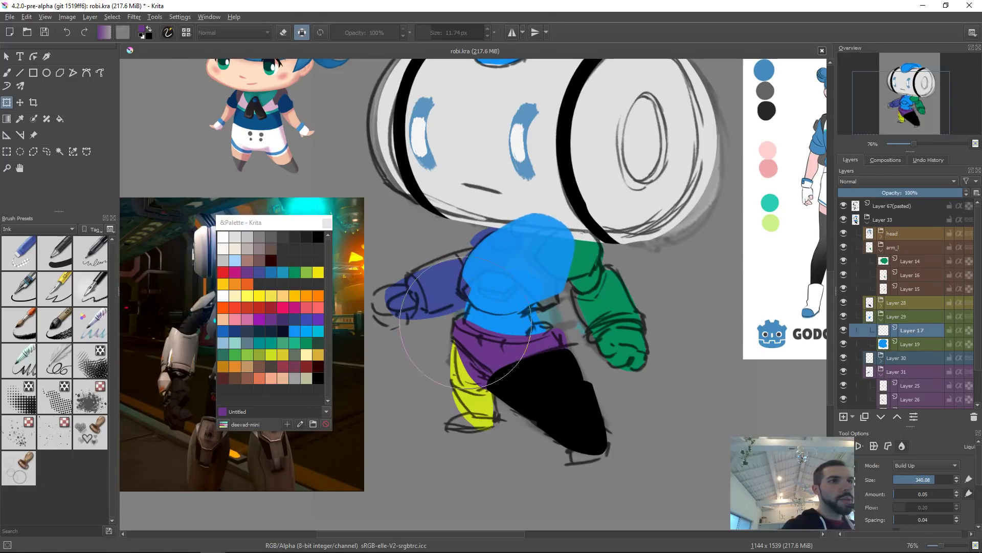
pyautogui.moveTo(540, 212); pyautogui.dragTo(497, 213)
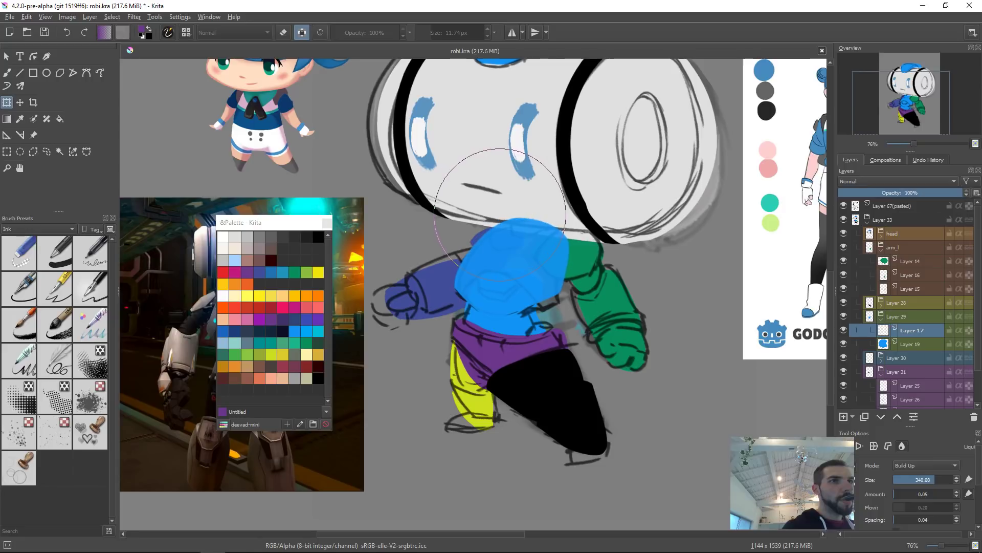
pyautogui.moveTo(542, 185); pyautogui.dragTo(540, 197)
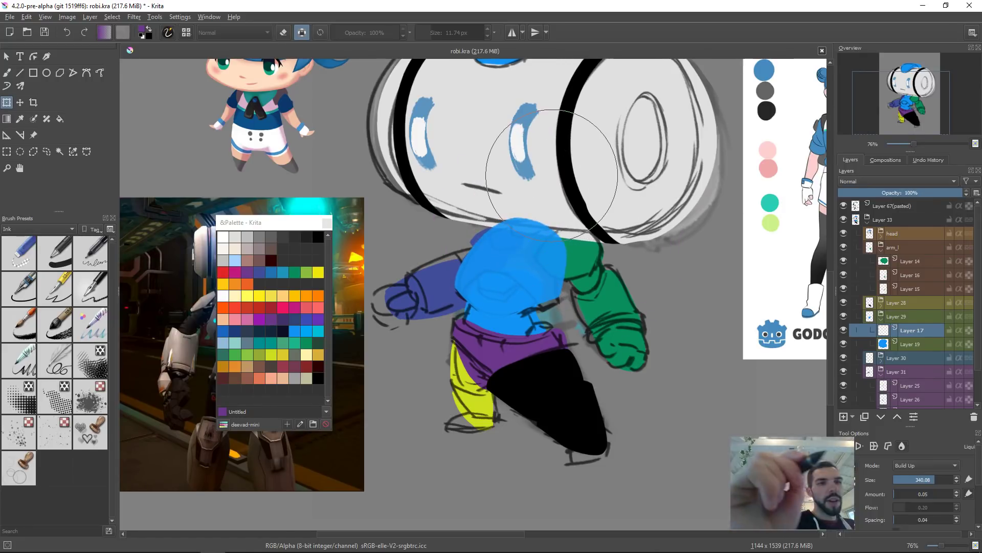
pyautogui.press('Return')
# Step: Hide the Layer 67 (pasted) sketch layer to review the coloured shapes
pyautogui.scroll(-3, 654, 293)
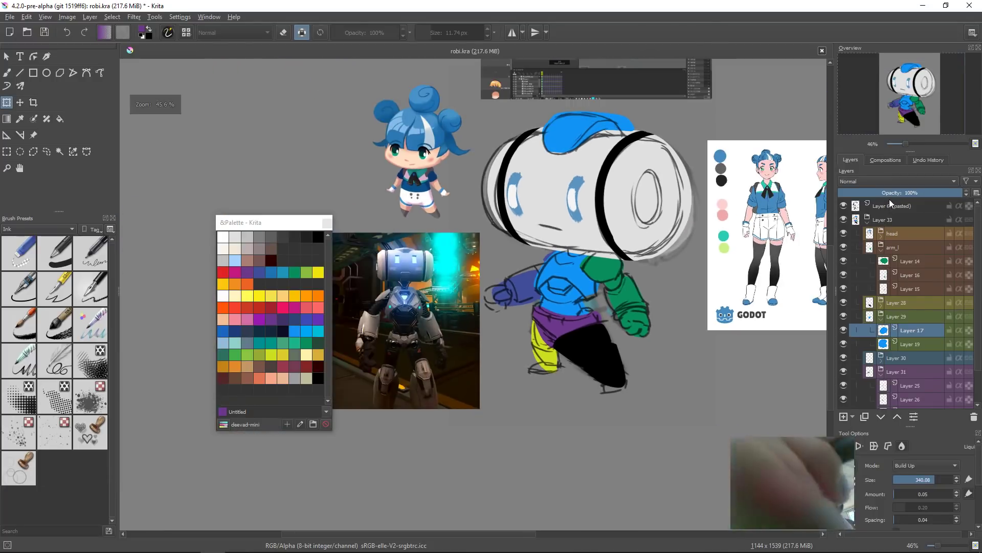
pyautogui.click(843, 206)
pyautogui.moveTo(648, 344); pyautogui.dragTo(689, 343)
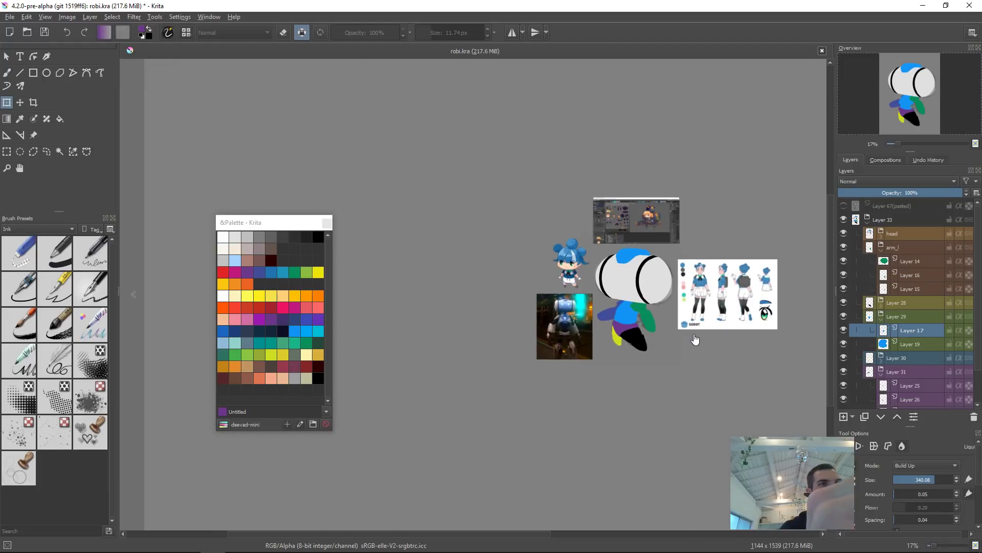
pyautogui.hotkey('ctrl', 'z')
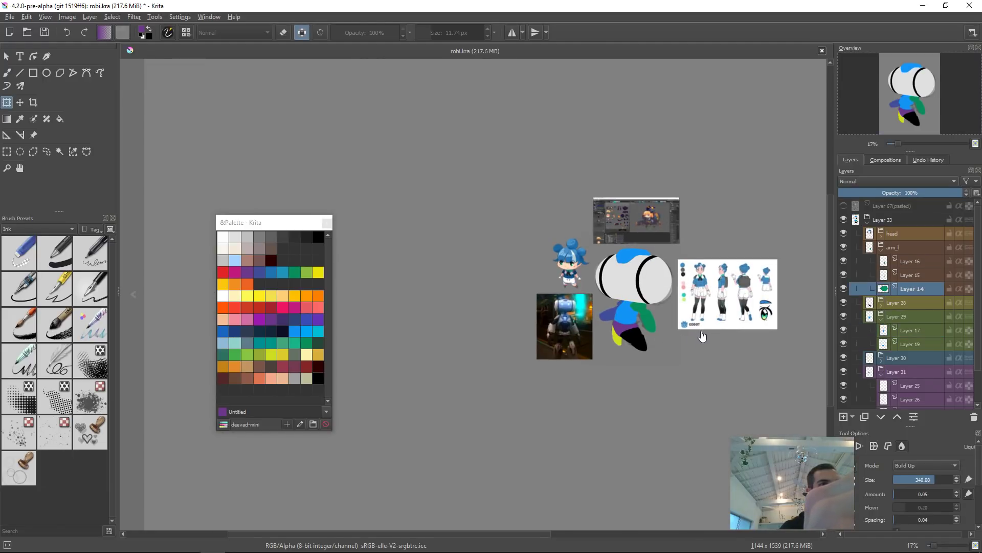
pyautogui.hotkey('ctrl', 'shift', 'z')
# Step: Select the right forearm layer and move it downward with Free Transform
pyautogui.moveTo(709, 332); pyautogui.dragTo(636, 297)
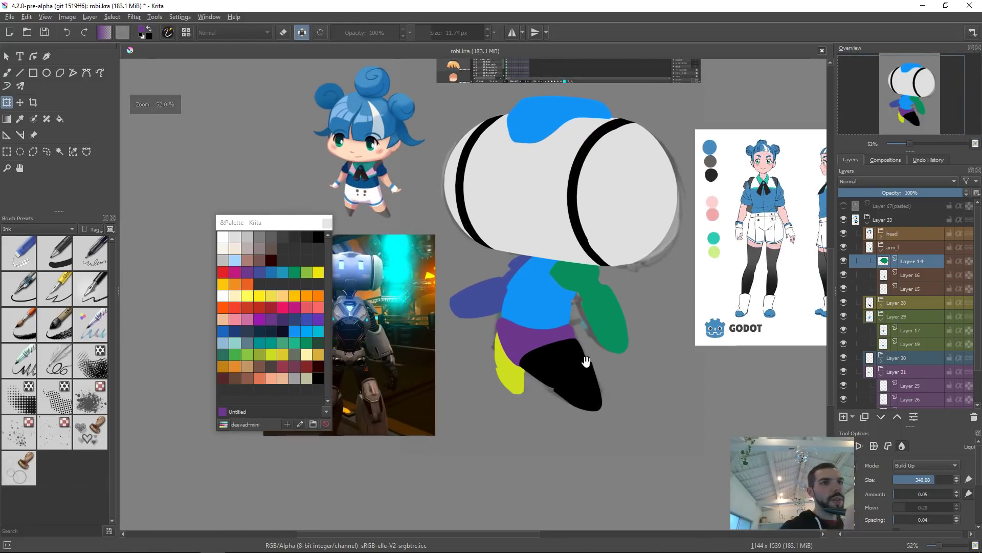
pyautogui.moveTo(587, 362); pyautogui.dragTo(592, 386)
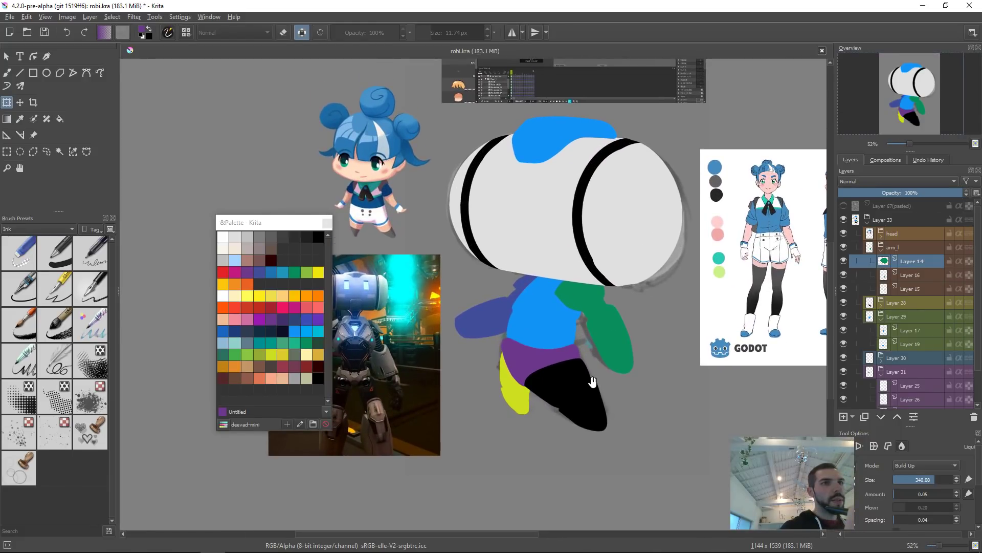
pyautogui.press('pagedown')
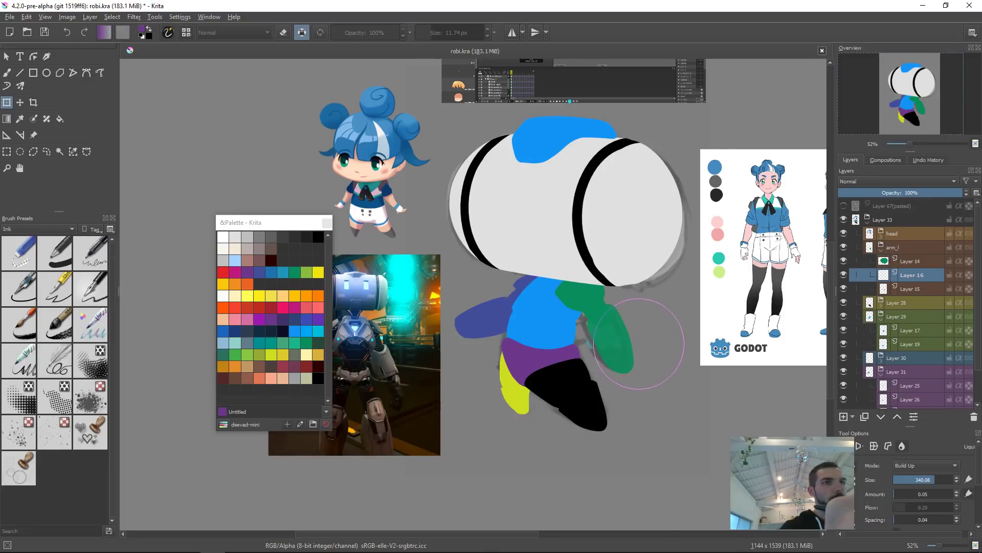
pyautogui.rightClick(644, 322)
pyautogui.click(663, 345)
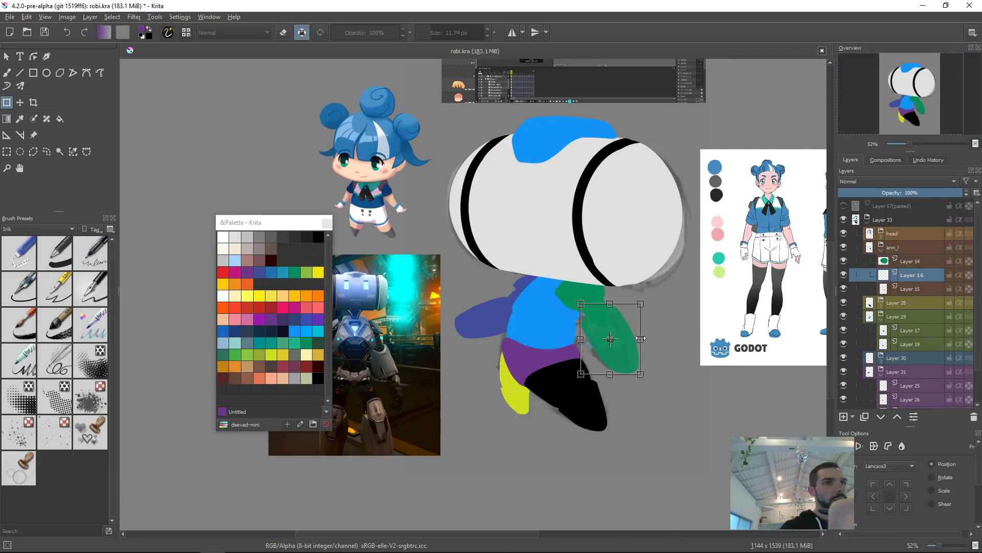
pyautogui.moveTo(647, 325); pyautogui.dragTo(631, 345)
pyautogui.press('Return')
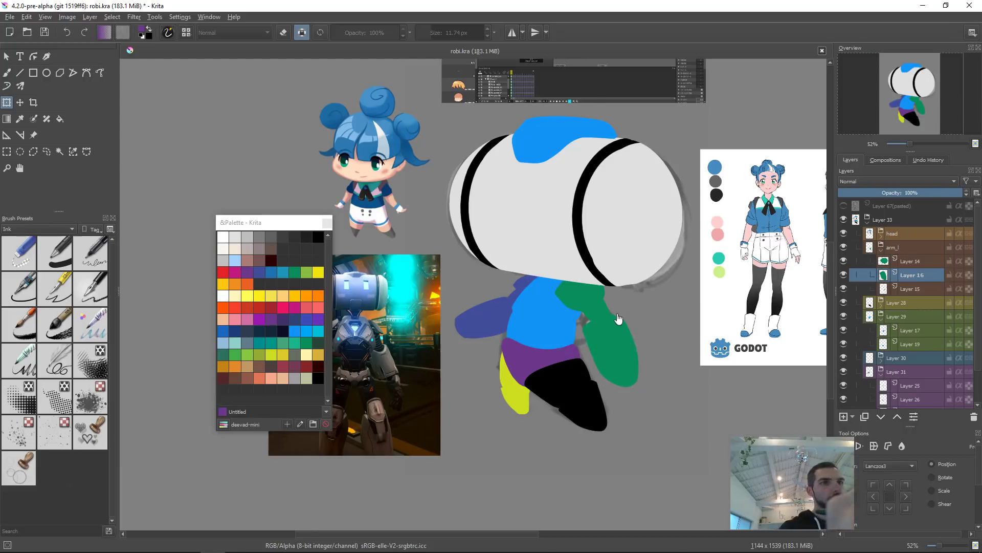
# Step: Step through the arm layers one by one with the Move tool to check which shape each holds
pyautogui.press('pageup')
pyautogui.press('t')
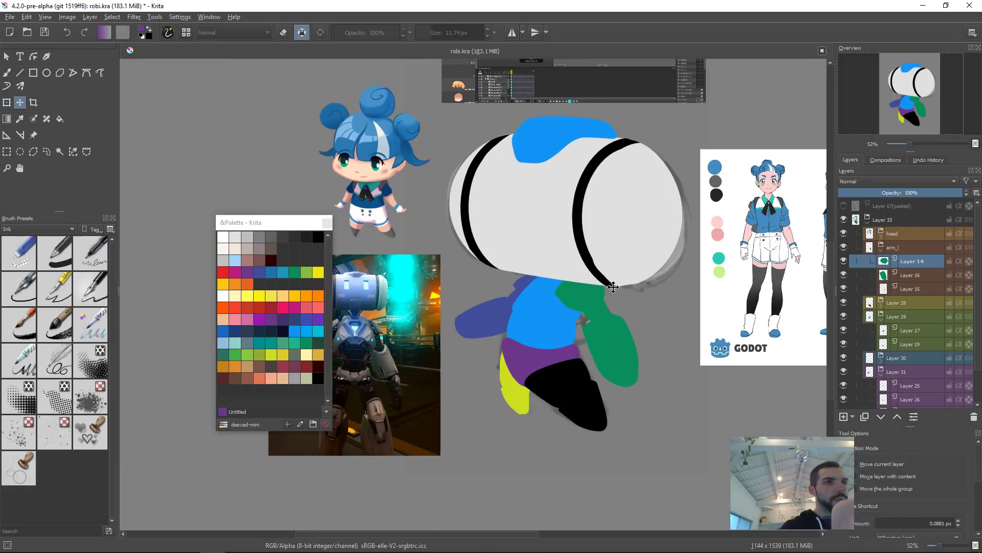
pyautogui.press('pagedown')
pyautogui.press('pagedown')
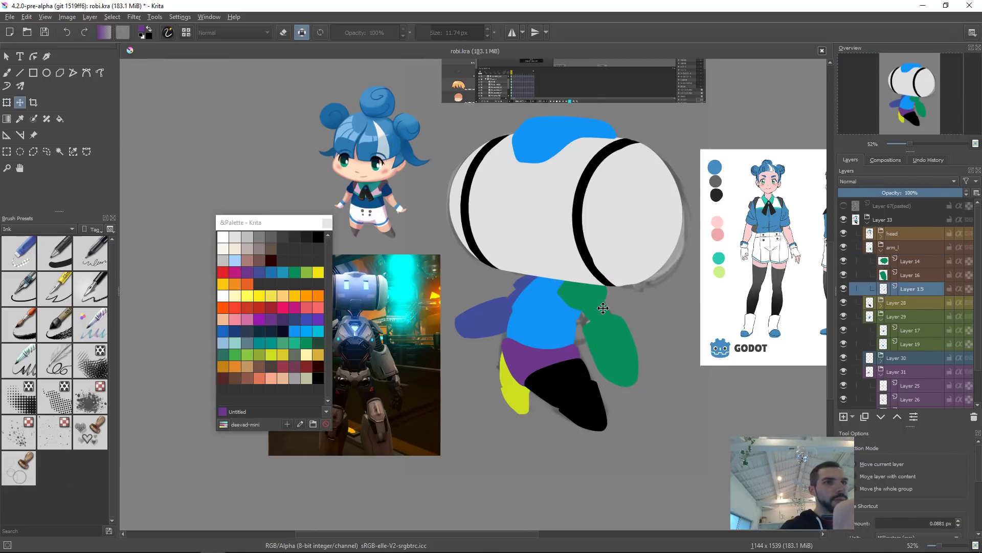
pyautogui.press('pageup')
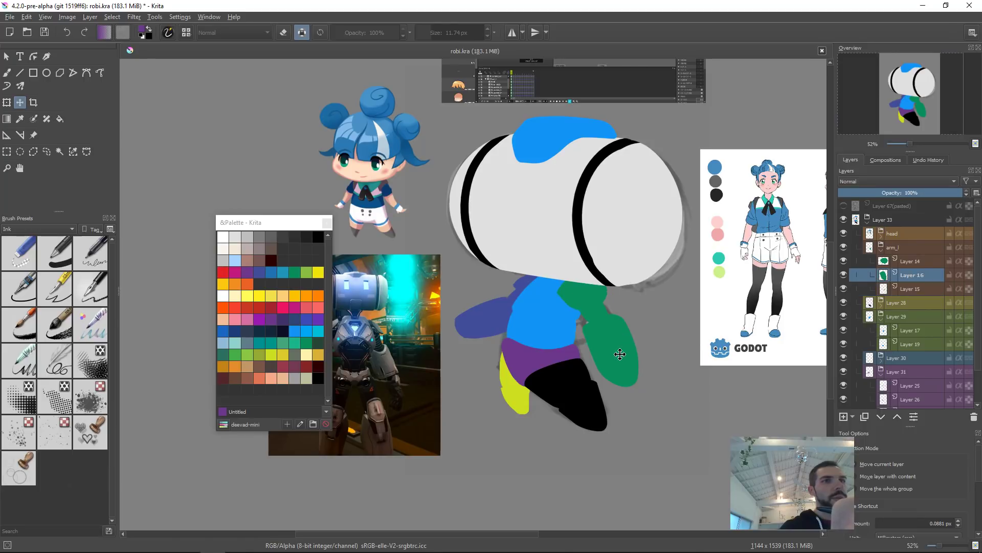
pyautogui.press('pagedown')
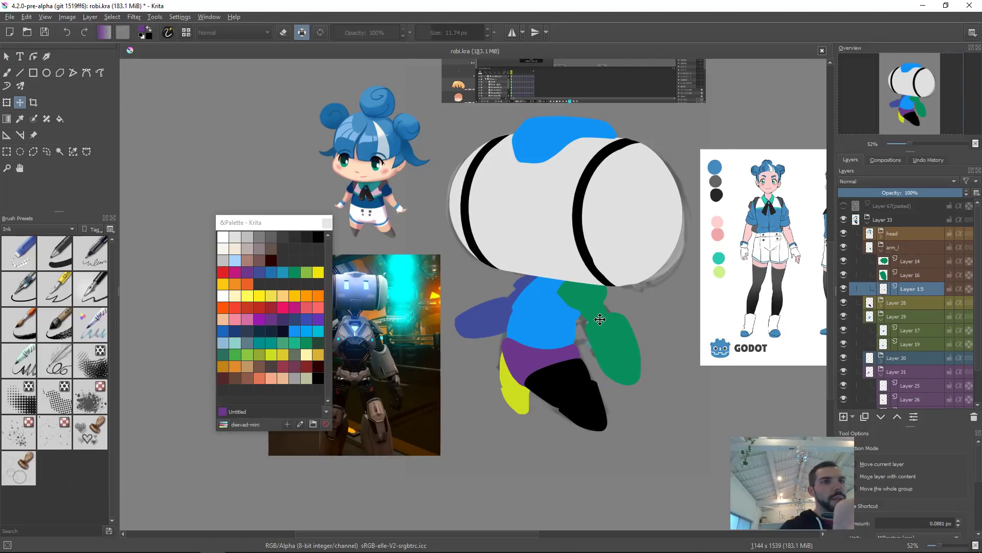
pyautogui.press('pageup')
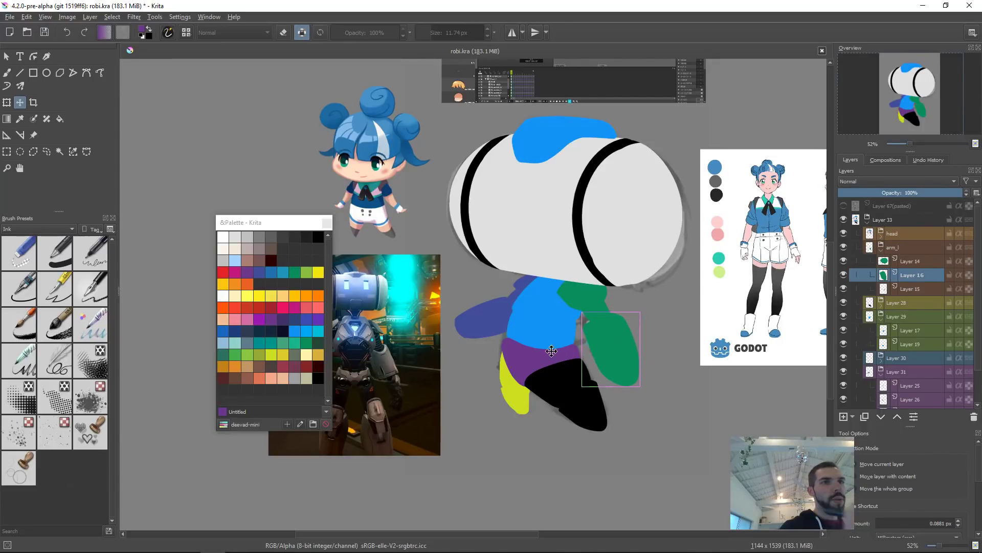
# Step: Select the left arm layer and nudge it slightly down and outward with Free Transform
pyautogui.click(510, 324)
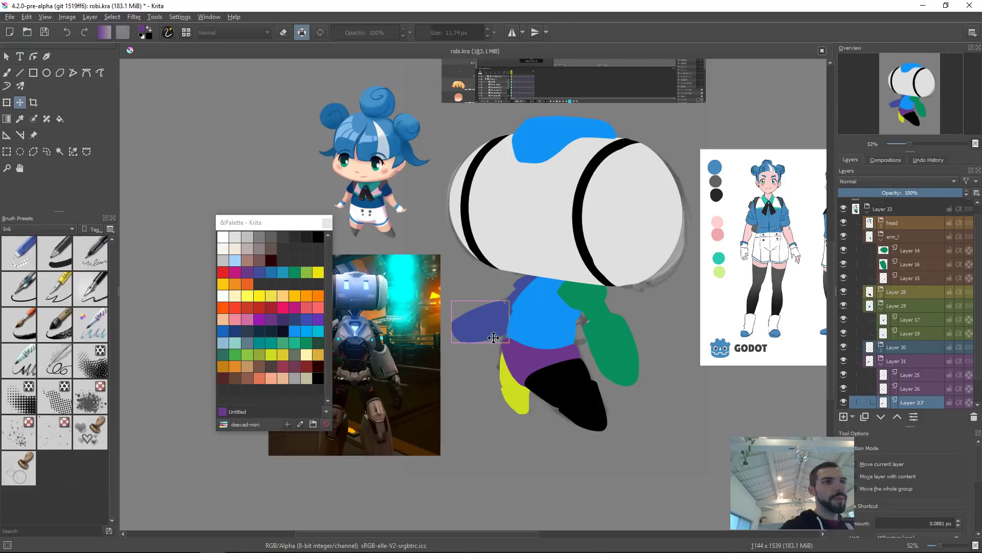
pyautogui.hotkey('ctrl', 't')
pyautogui.moveTo(452, 342); pyautogui.dragTo(445, 350)
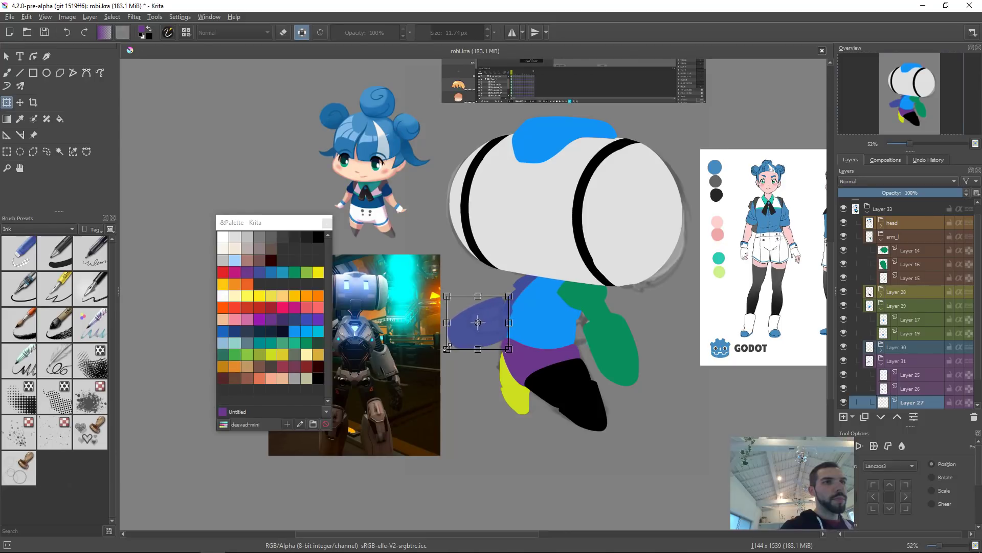
pyautogui.press('Return')
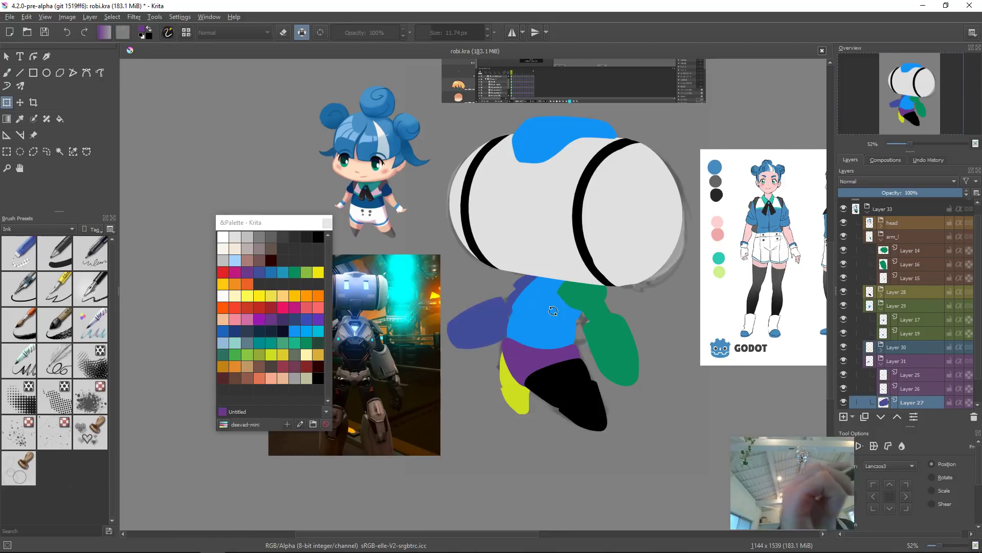
# Step: Reposition the neck and right arm shapes slightly with the Move tool
pyautogui.moveTo(626, 341); pyautogui.dragTo(705, 330)
pyautogui.press('t')
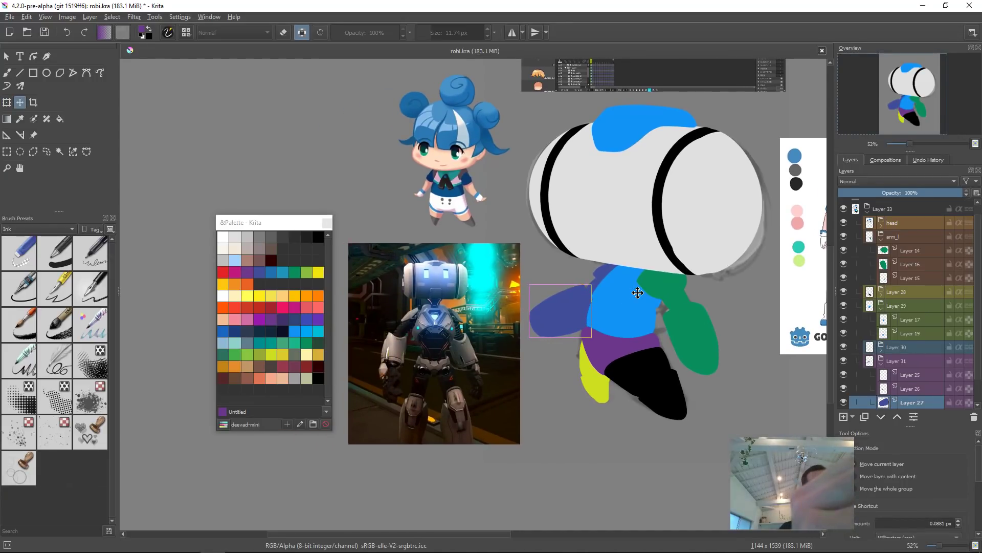
pyautogui.moveTo(701, 299); pyautogui.dragTo(685, 326)
pyautogui.click(589, 299)
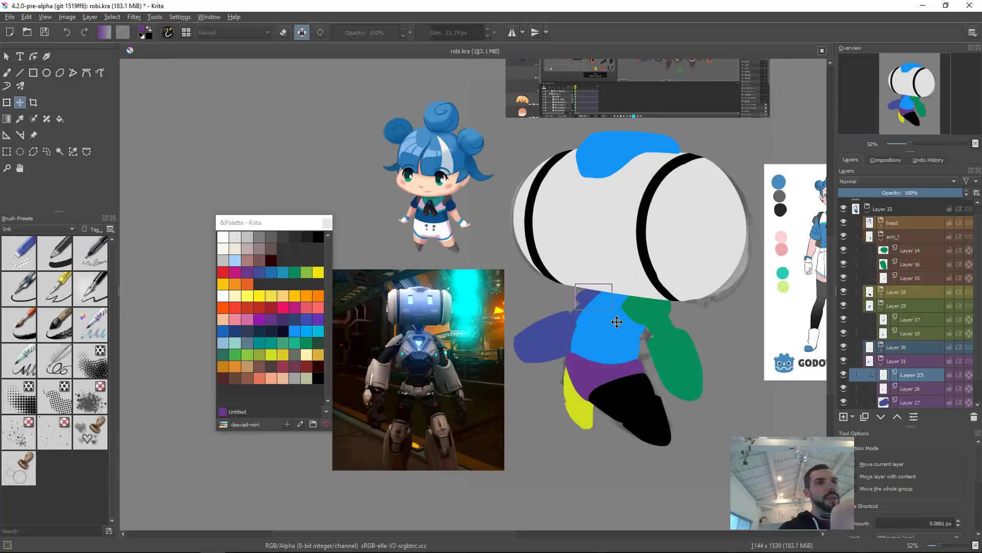
pyautogui.moveTo(708, 304)
pyautogui.mouseDown()
pyautogui.moveTo(689, 314)
pyautogui.moveTo(705, 293)
pyautogui.moveTo(695, 301)
pyautogui.mouseUp()
pyautogui.click(678, 327)
pyautogui.moveTo(682, 339); pyautogui.dragTo(655, 332)
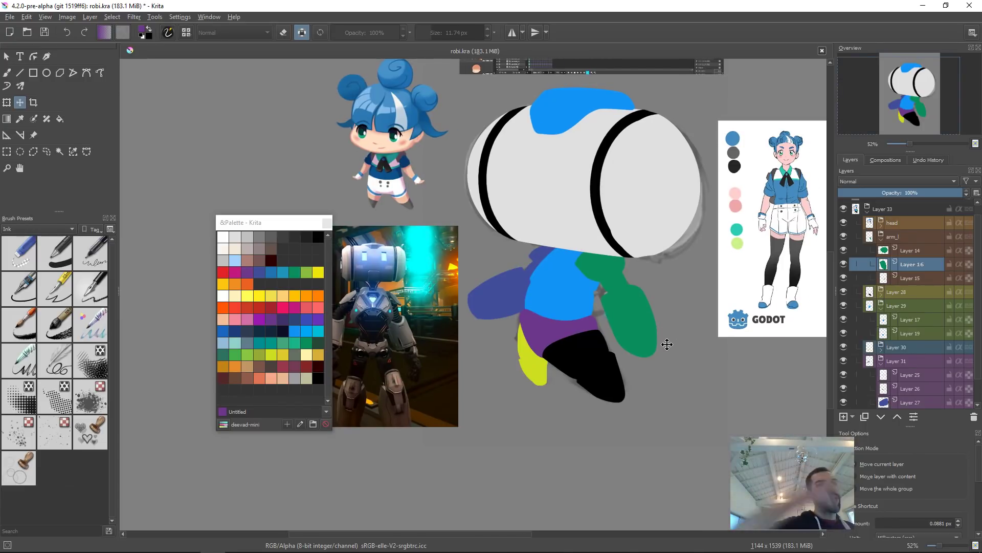
pyautogui.moveTo(662, 327); pyautogui.dragTo(590, 349)
# Step: Pick magenta from the palette and fill the right leg's thigh and foot layers with it
pyautogui.click(498, 369)
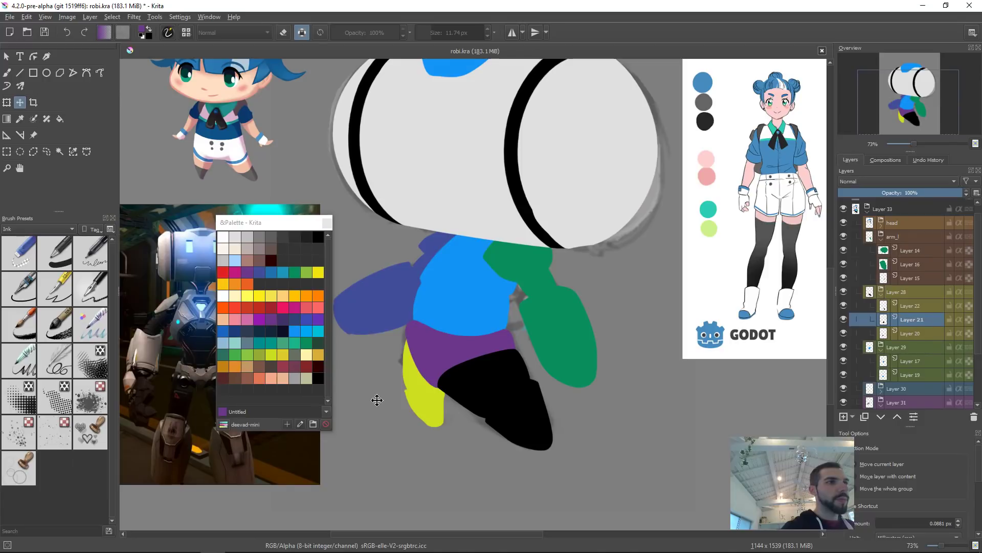
pyautogui.click(290, 308)
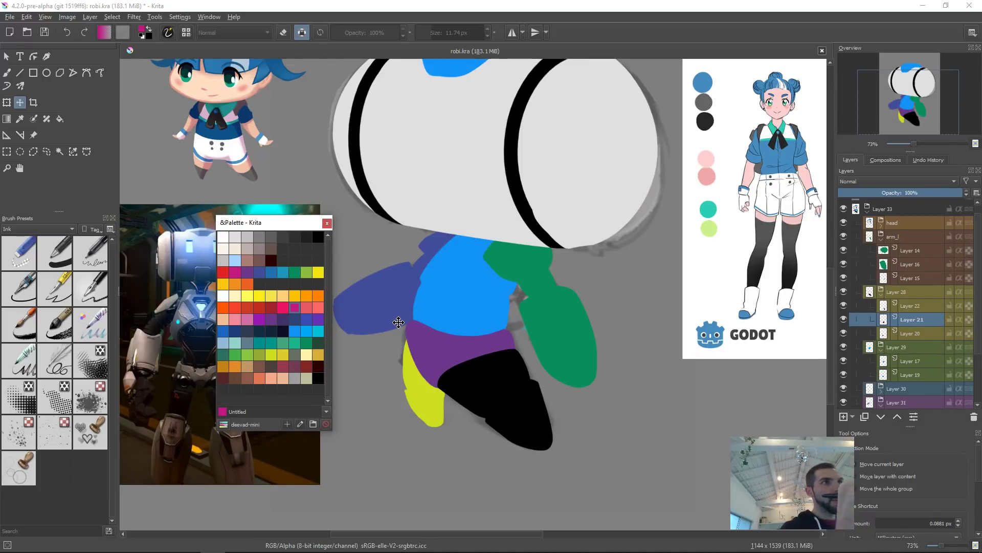
pyautogui.hotkey('shift', 'BackSpace')
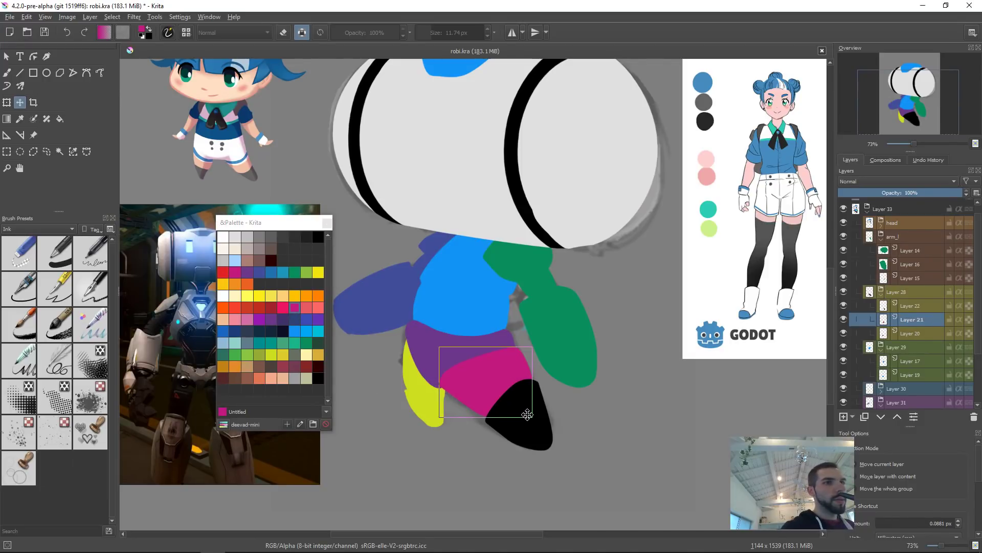
pyautogui.click(540, 411)
pyautogui.hotkey('shift', 'BackSpace')
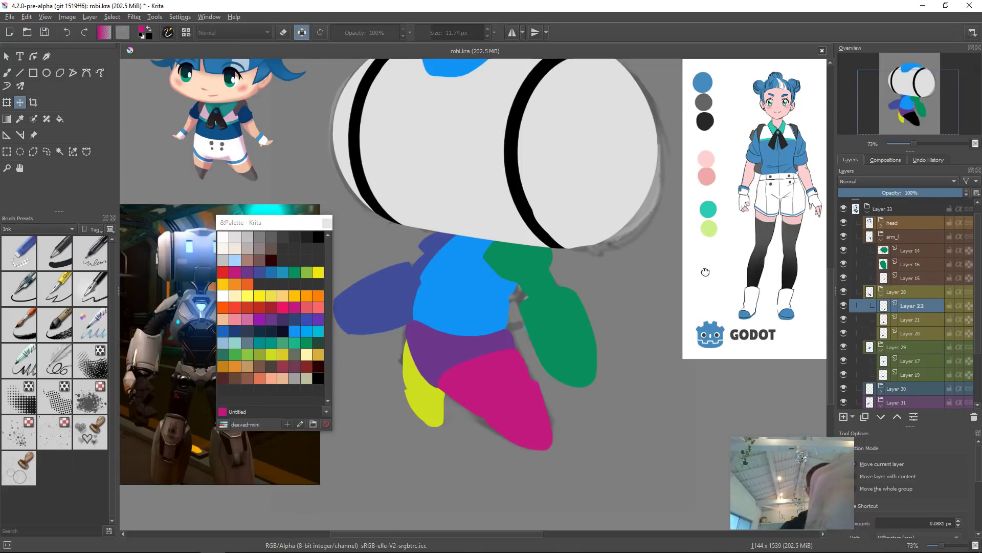
# Step: Collapse the Layer 33 group and move the Layer 68 (pasted) sketch layer above it
pyautogui.scroll(-4, 704, 266)
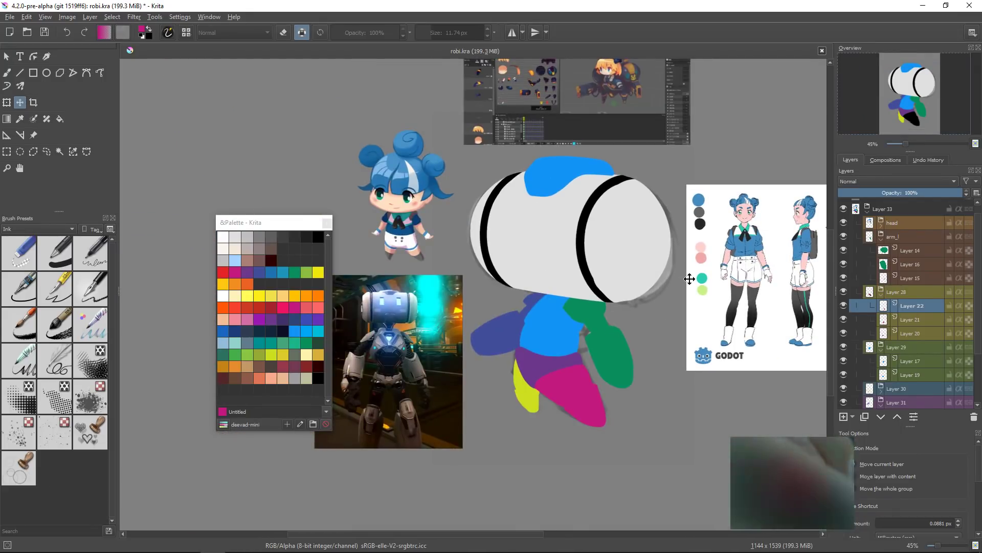
pyautogui.click(868, 212)
pyautogui.click(842, 207)
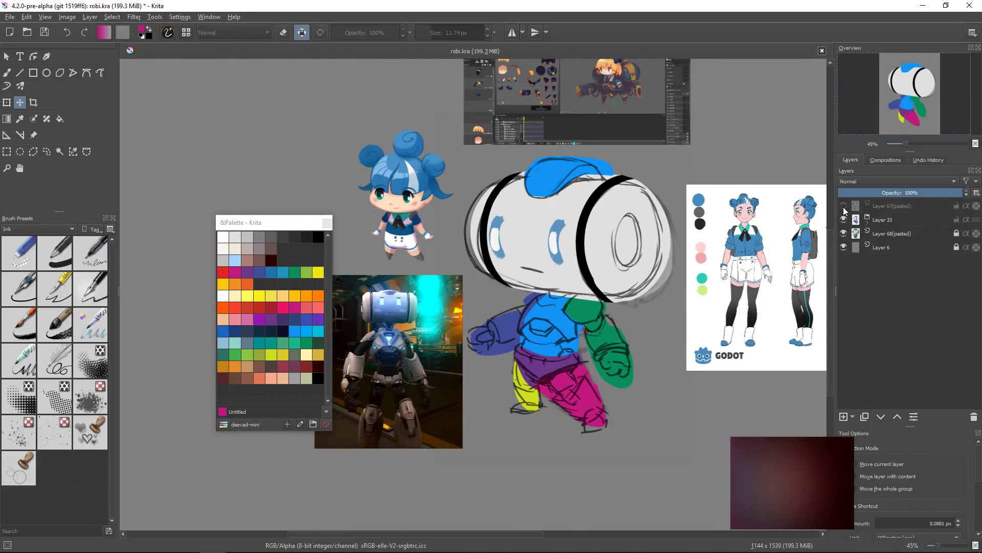
pyautogui.click(844, 247)
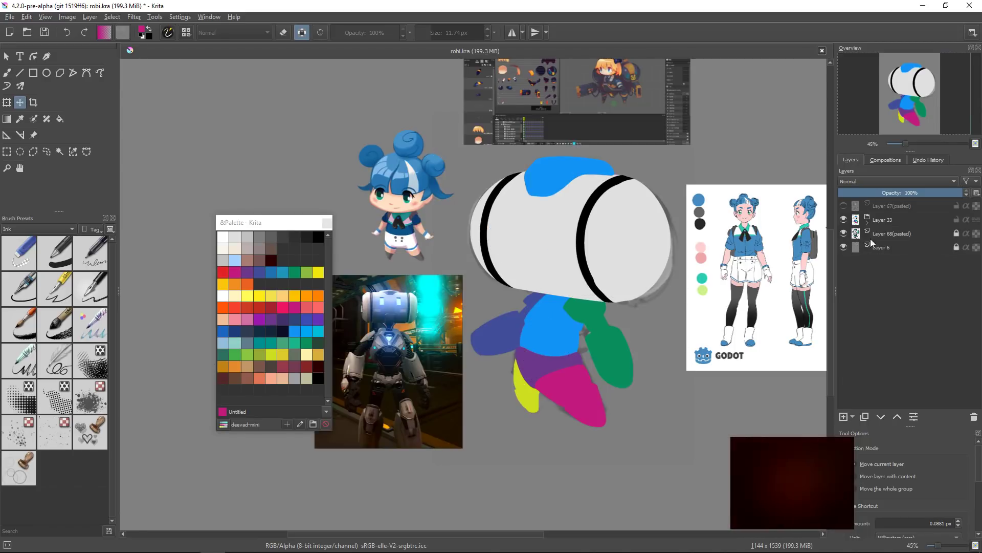
pyautogui.click(844, 247)
pyautogui.click(879, 233)
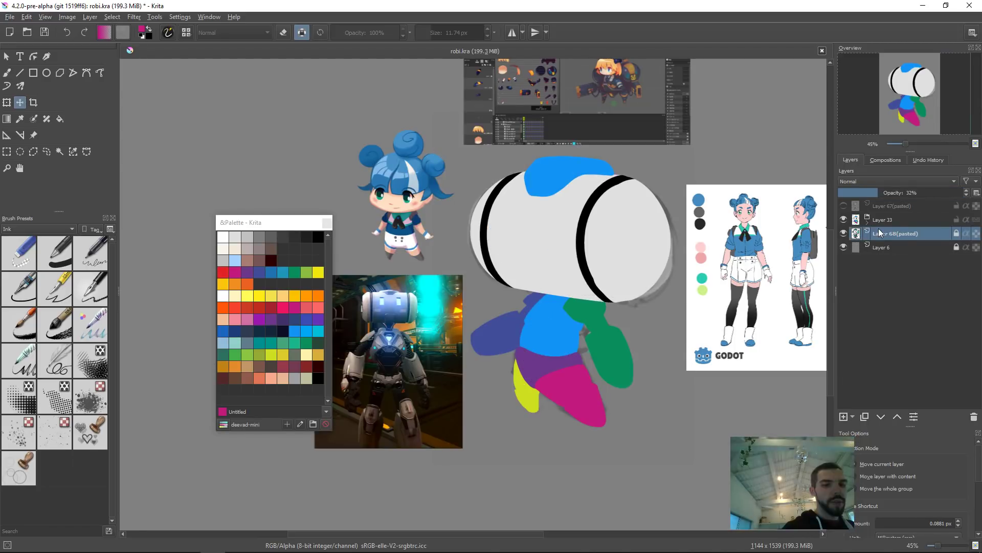
pyautogui.hotkey('ctrl', 'pageup')
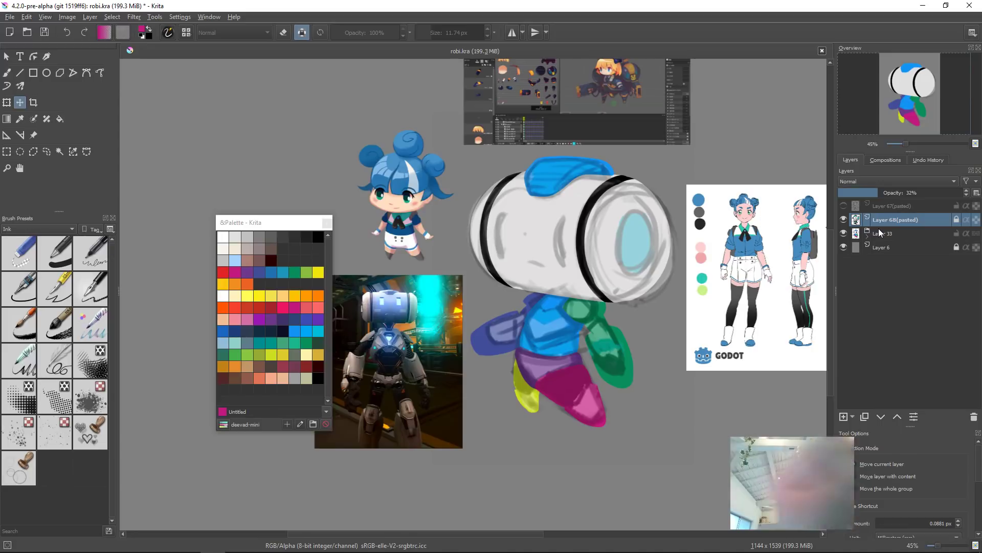
# Step: Hide the Layer 68 (pasted) layer and show the Layer 67 (pasted) sketch over the shapes
pyautogui.scroll(3, 639, 325)
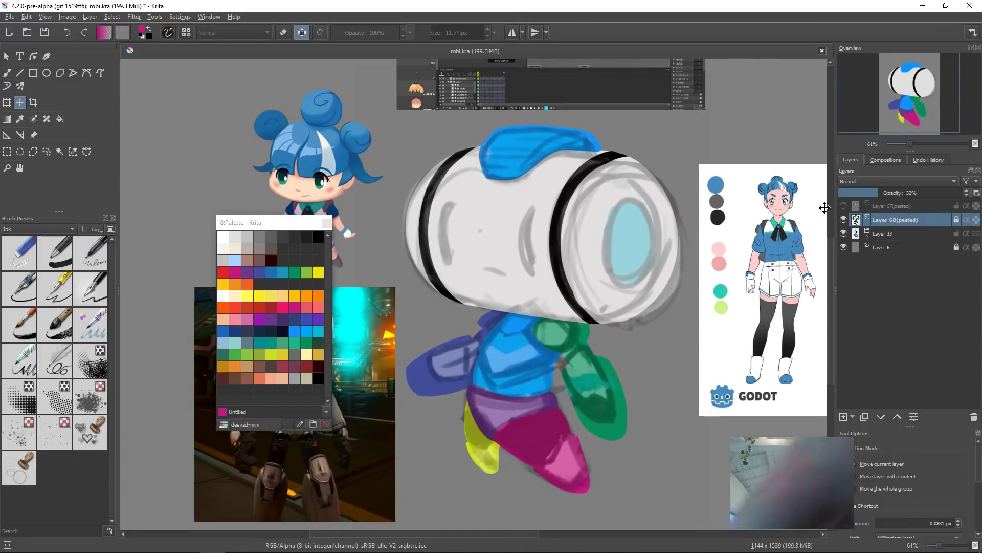
pyautogui.click(843, 219)
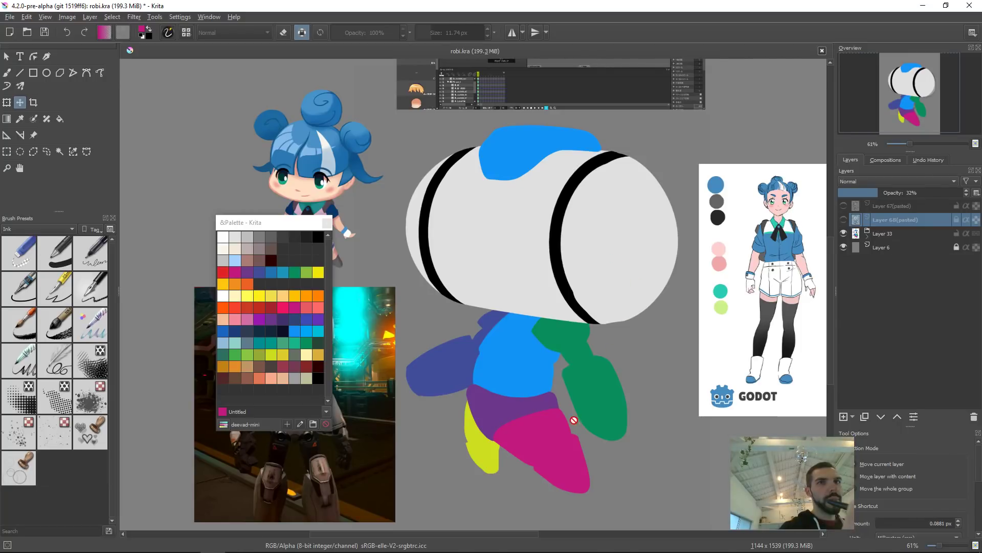
pyautogui.click(652, 241)
pyautogui.click(844, 206)
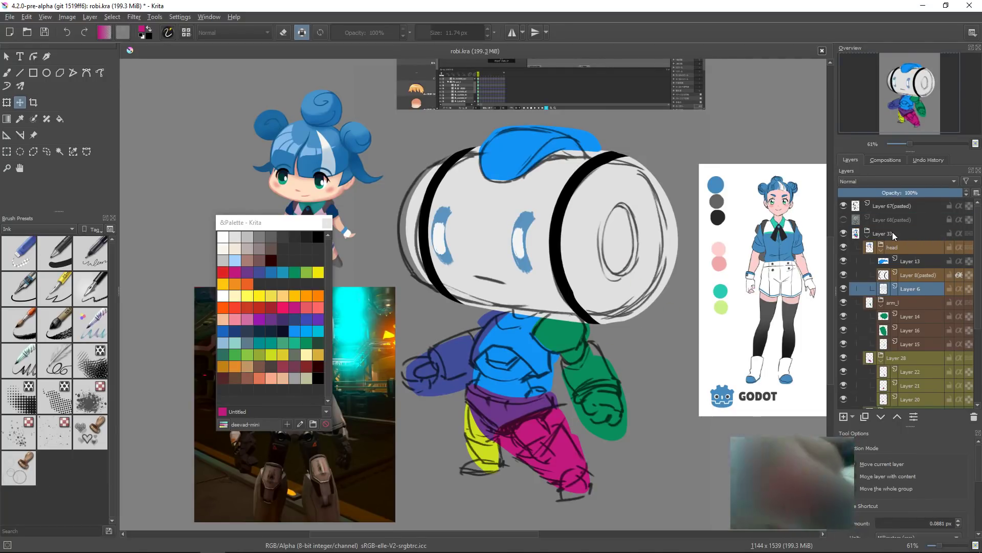
# Step: Set the Layer 67 (pasted) sketch layer's opacity to 49%
pyautogui.click(920, 206)
pyautogui.click(899, 192)
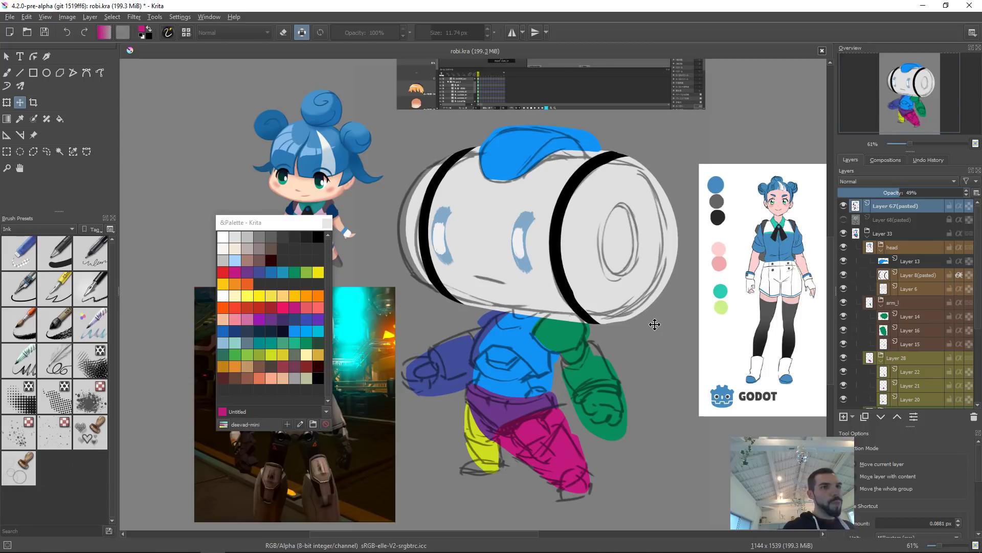
pyautogui.moveTo(641, 282); pyautogui.dragTo(593, 277)
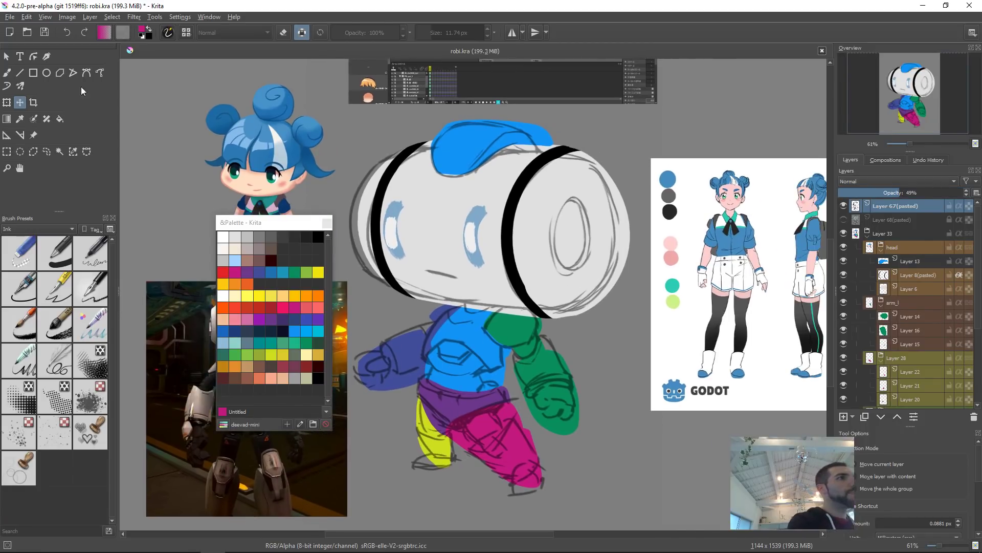
# Step: Add a new layer in the head group and draw a magenta ellipse outline about 106 by 228 px for the robot's eye
pyautogui.click(46, 73)
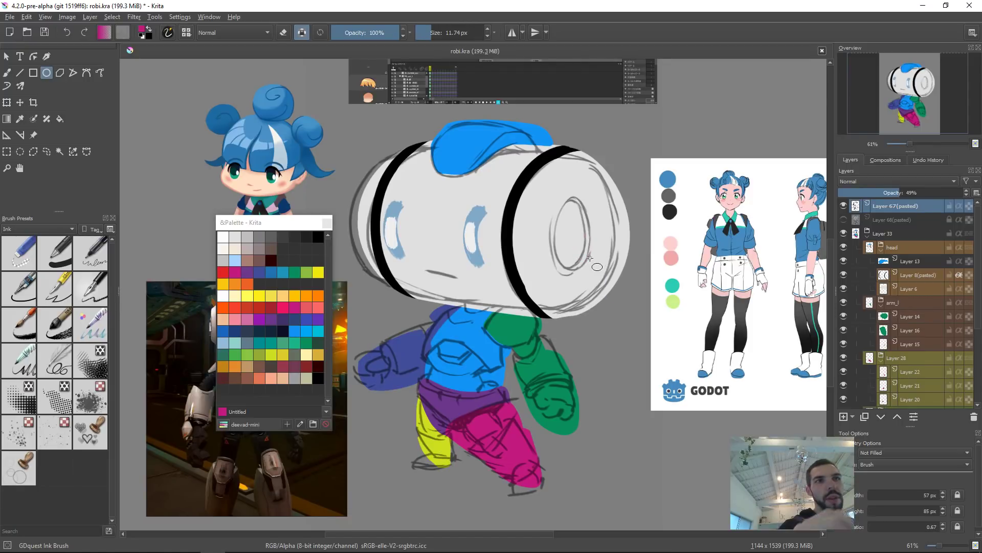
pyautogui.press('r')
pyautogui.click(544, 228)
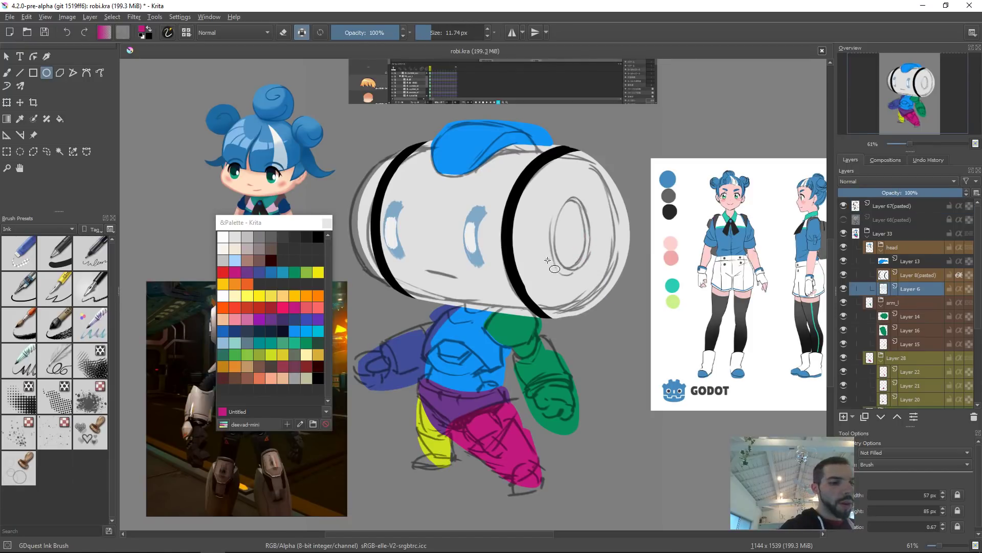
pyautogui.press('Insert')
pyautogui.moveTo(566, 213)
pyautogui.mouseDown()
pyautogui.moveTo(598, 278)
pyautogui.moveTo(588, 271)
pyautogui.mouseUp()
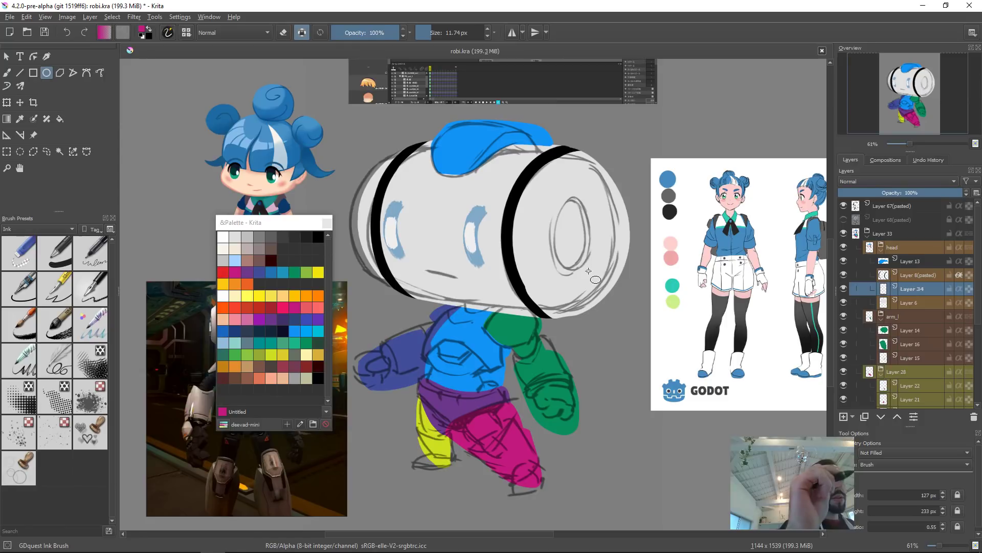
pyautogui.press('/')
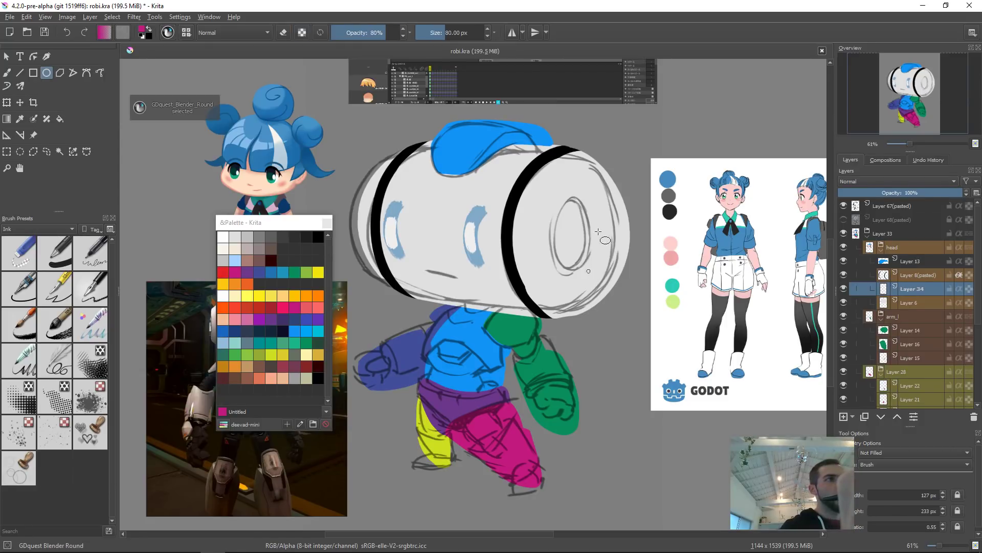
pyautogui.moveTo(573, 234); pyautogui.dragTo(590, 246)
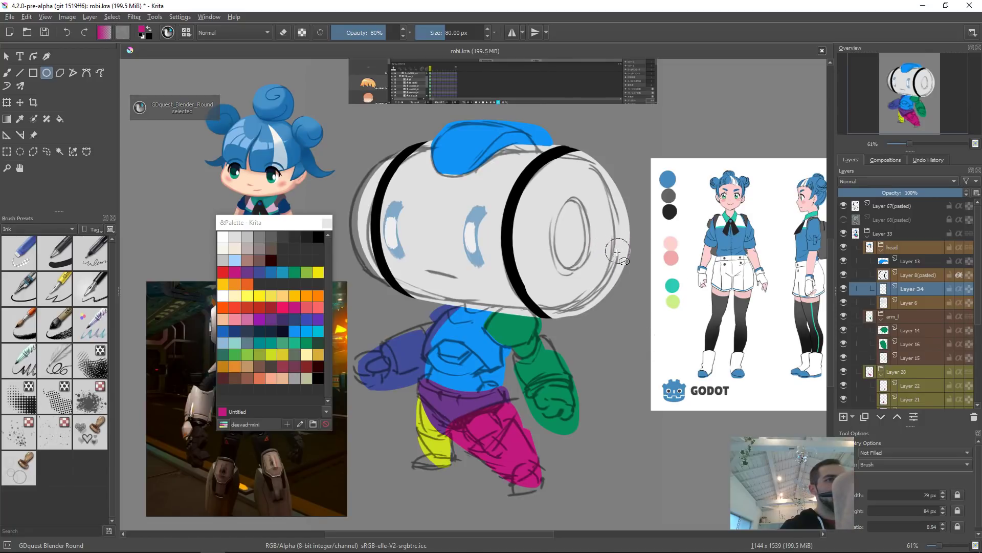
pyautogui.rightClick(606, 249)
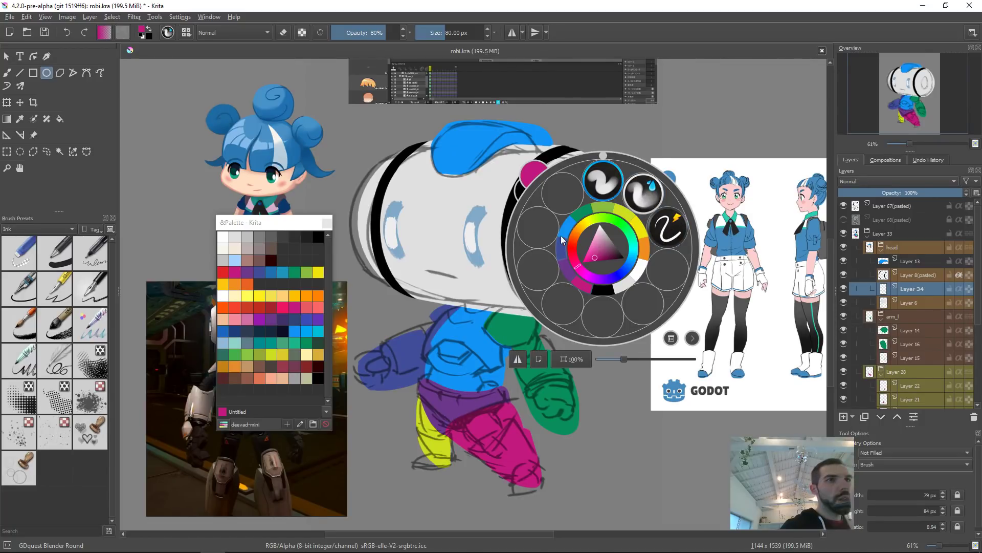
pyautogui.click(669, 228)
pyautogui.moveTo(566, 222)
pyautogui.mouseDown()
pyautogui.moveTo(602, 295)
pyautogui.moveTo(589, 271)
pyautogui.mouseUp()
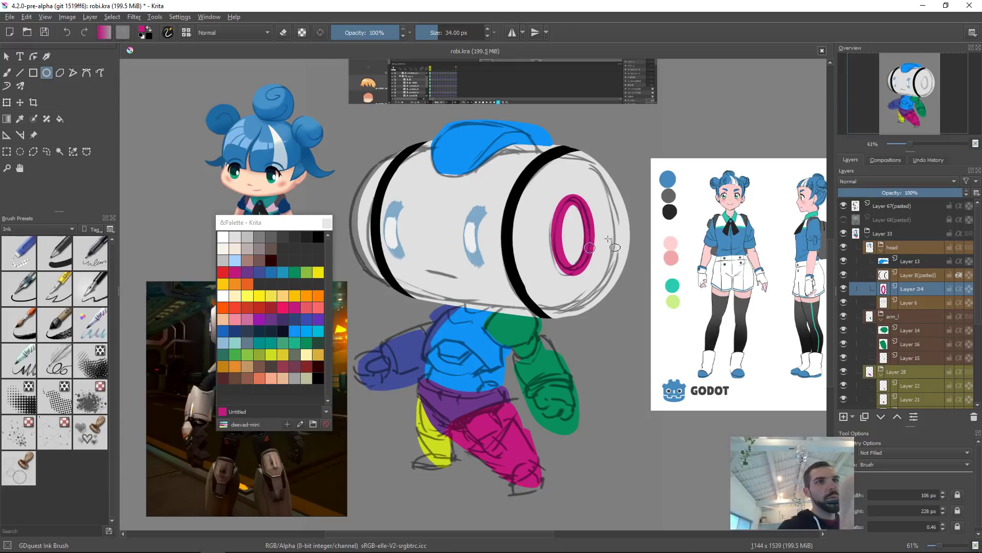
# Step: Nudge the eye ellipse with Free Transform and fill its inside with magenta
pyautogui.hotkey('ctrl', 't')
pyautogui.moveTo(597, 191); pyautogui.dragTo(593, 197)
pyautogui.moveTo(595, 236); pyautogui.dragTo(594, 235)
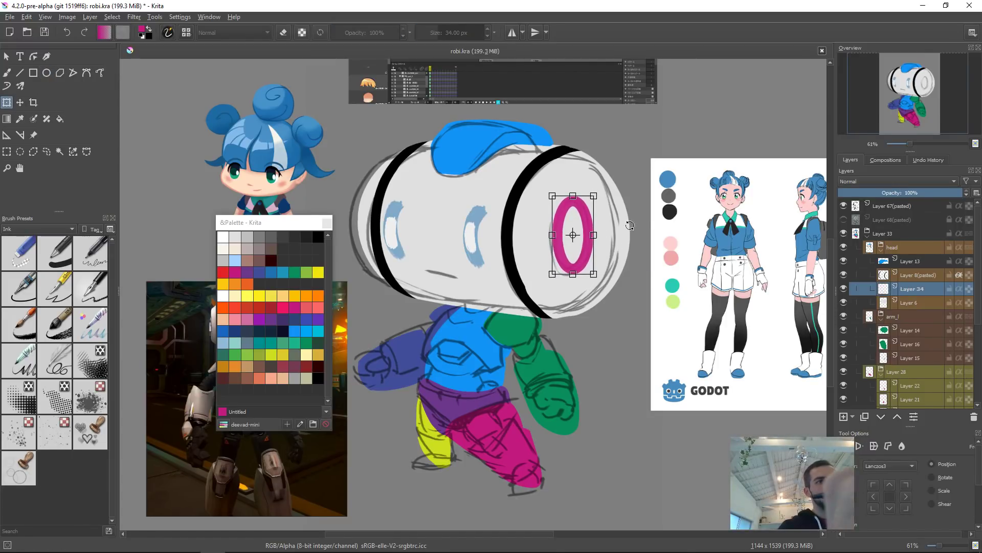
pyautogui.press('Return')
pyautogui.press('f')
pyautogui.click(575, 237)
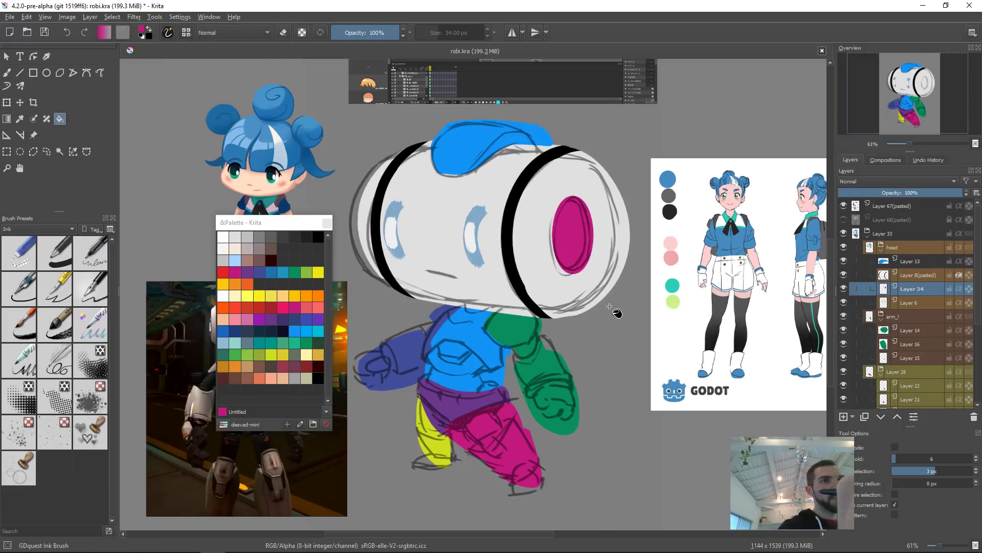
pyautogui.press('b')
pyautogui.press('t')
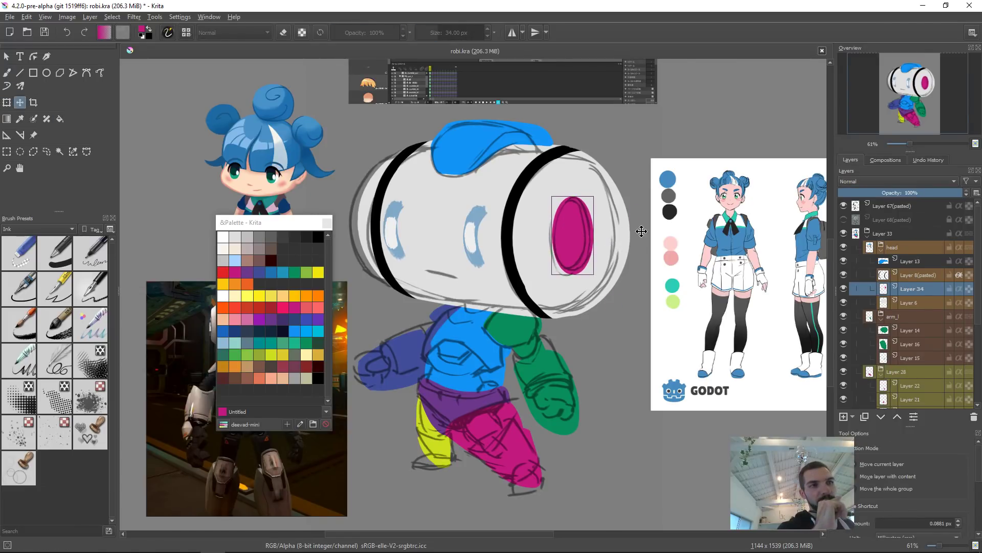
# Step: Hide the Layer 67 (pasted) sketch layer so only the filled shapes show, with default black and white colours
pyautogui.moveTo(642, 295)
pyautogui.mouseDown()
pyautogui.moveTo(744, 248)
pyautogui.moveTo(728, 283)
pyautogui.mouseUp()
pyautogui.press('r')
pyautogui.click(647, 293)
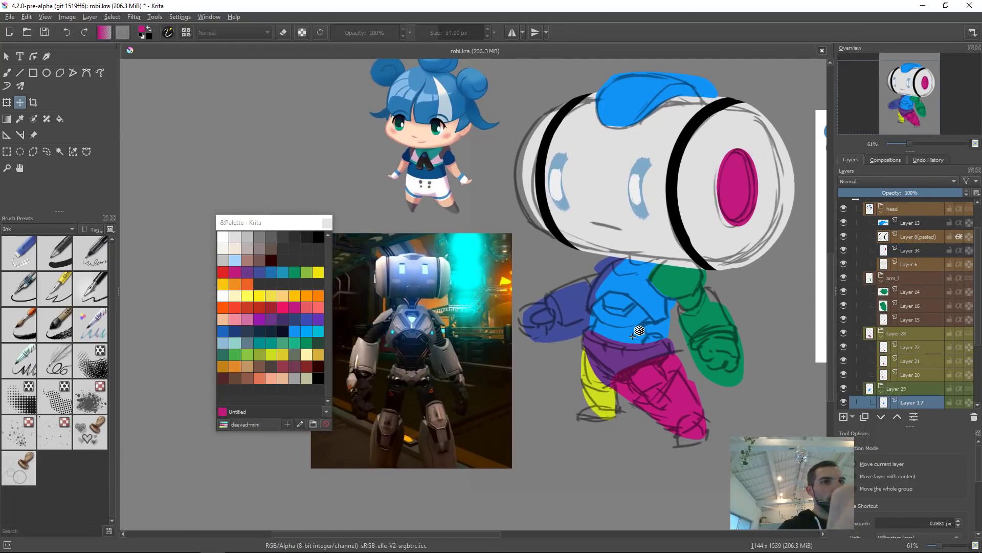
pyautogui.click(635, 335)
pyautogui.press('b')
pyautogui.press('d')
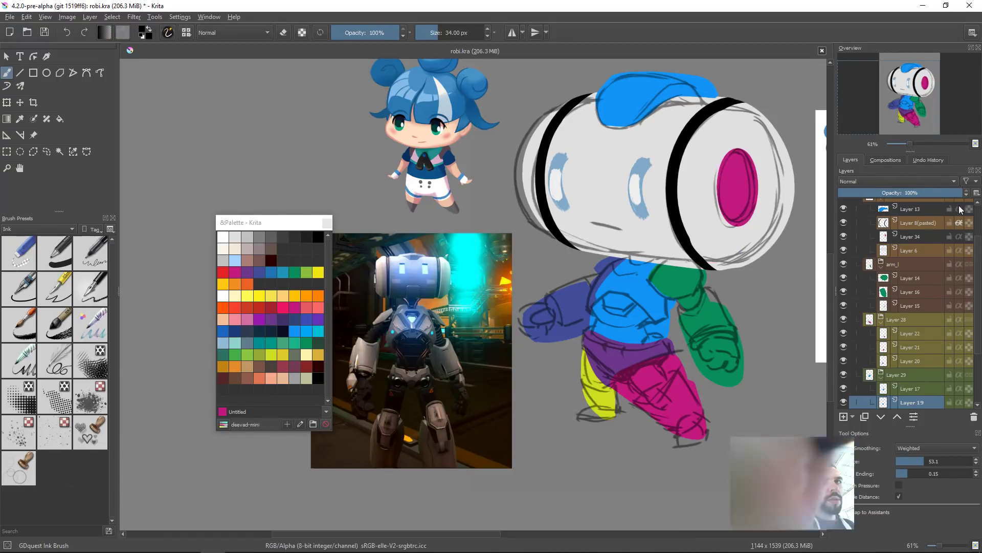
pyautogui.scroll(3, 872, 204)
pyautogui.click(844, 206)
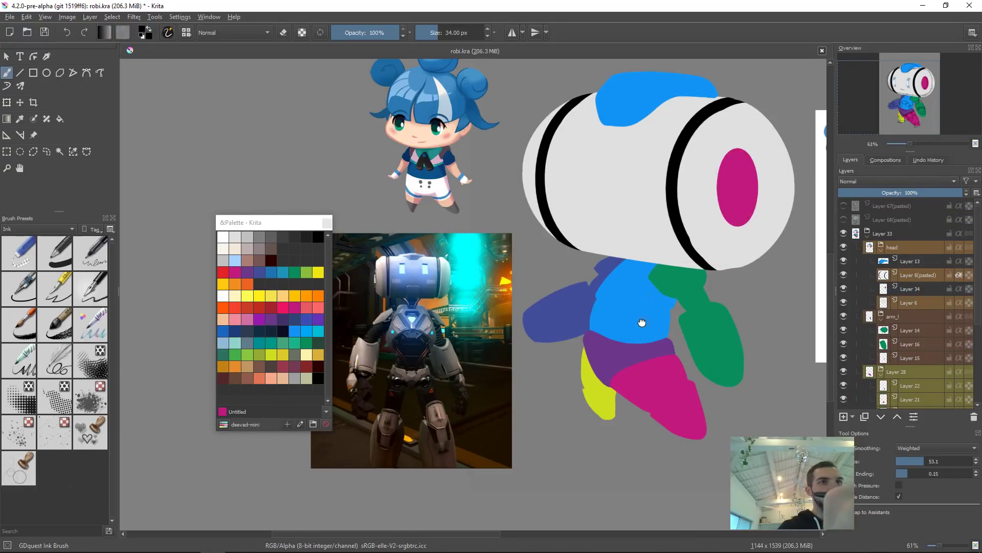
# Step: Lock the layer's alpha and fill the robot's waist section with black
pyautogui.moveTo(635, 322); pyautogui.dragTo(628, 313)
pyautogui.click(626, 311)
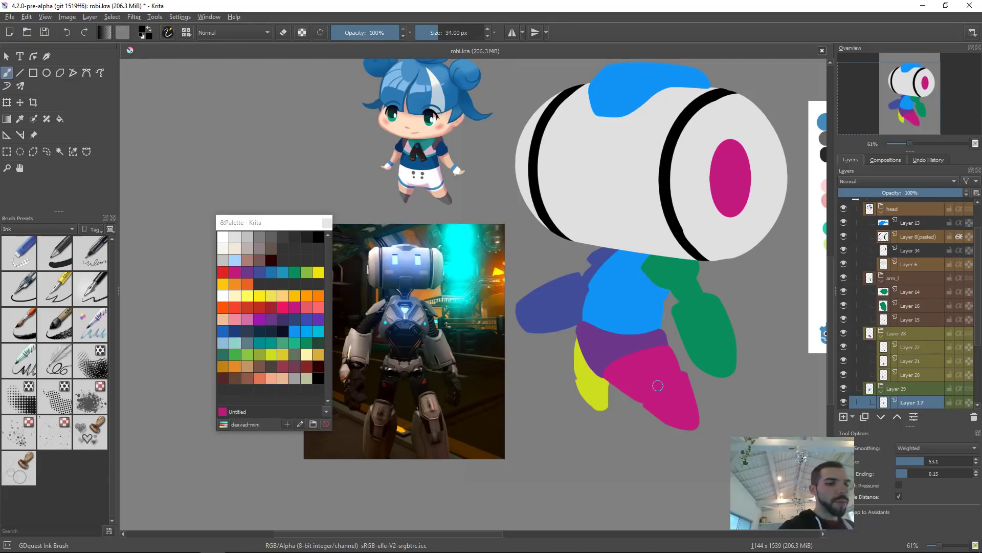
pyautogui.hotkey('shift', 'BackSpace')
pyautogui.hotkey('ctrl', 'z')
pyautogui.press('a')
pyautogui.hotkey('shift', 'BackSpace')
pyautogui.moveTo(606, 304); pyautogui.dragTo(513, 311)
pyautogui.hotkey('ctrl', 'z')
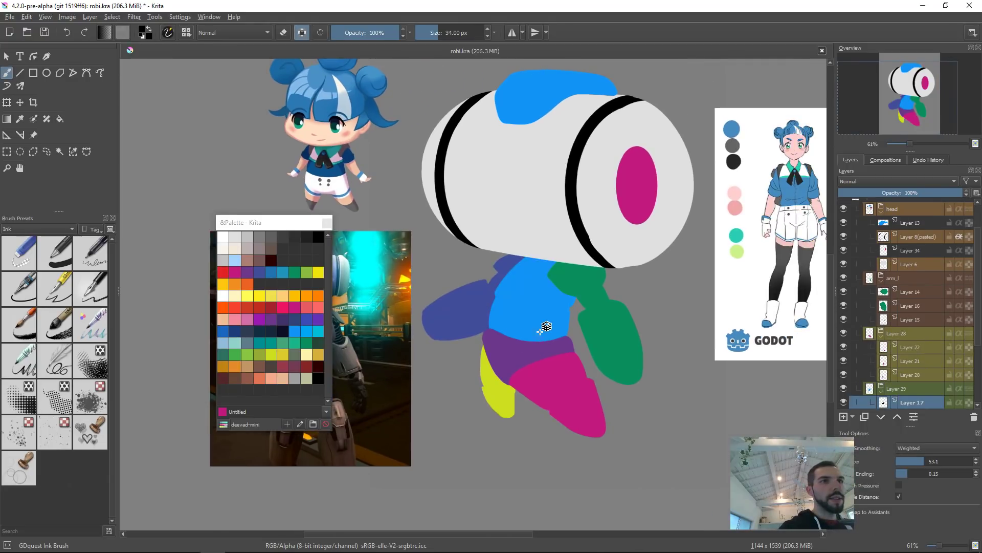
pyautogui.click(547, 328)
pyautogui.hotkey('shift', 'BackSpace')
pyautogui.moveTo(604, 331); pyautogui.dragTo(444, 492)
pyautogui.moveTo(480, 454); pyautogui.dragTo(571, 358)
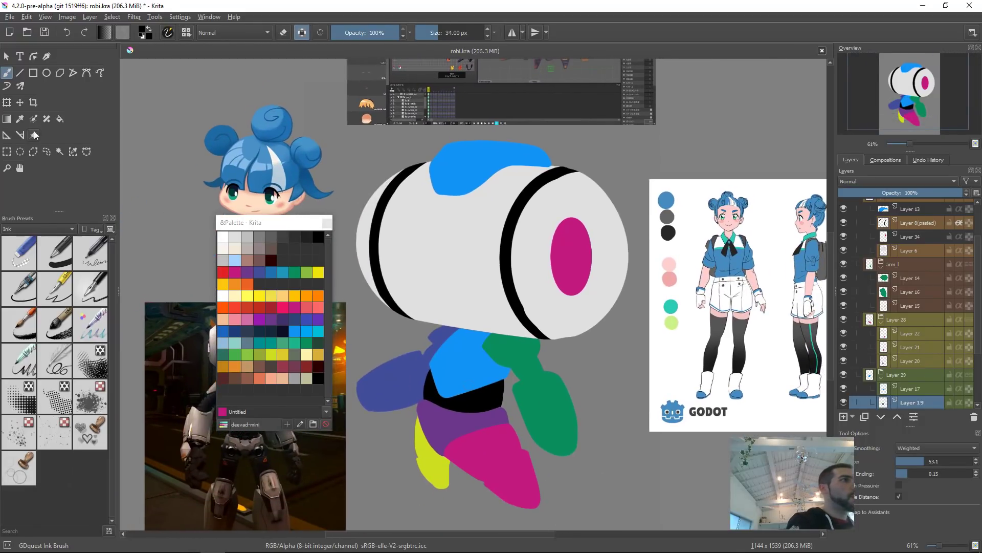
# Step: Add the robot godot image as a reference and place it enlarged above the character sheet
pyautogui.click(35, 135)
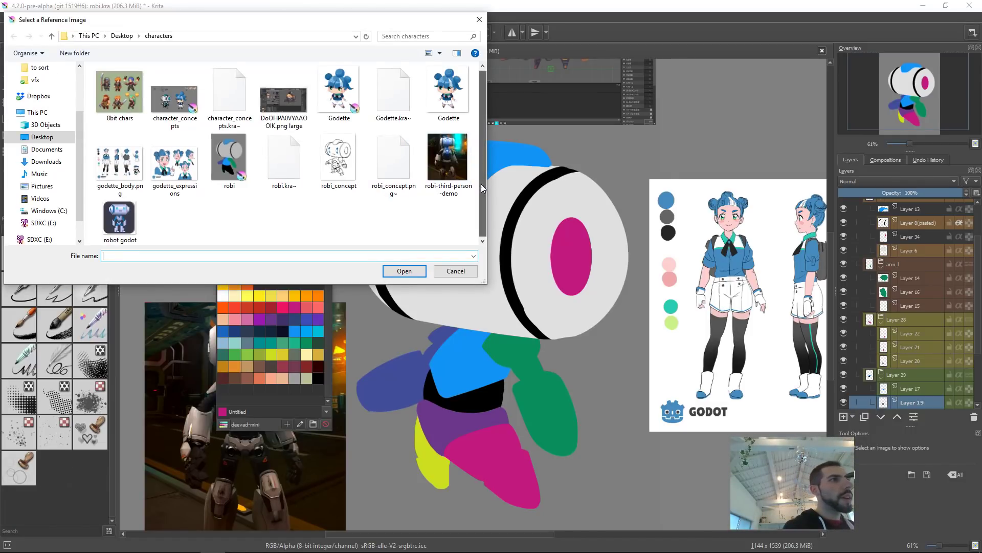
pyautogui.click(120, 219)
pyautogui.click(416, 270)
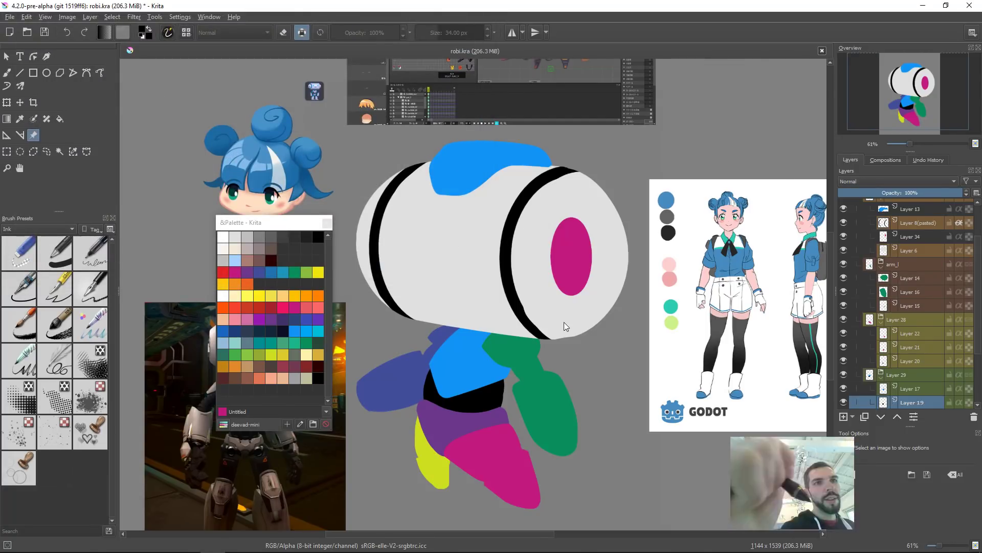
pyautogui.moveTo(545, 257); pyautogui.dragTo(540, 259)
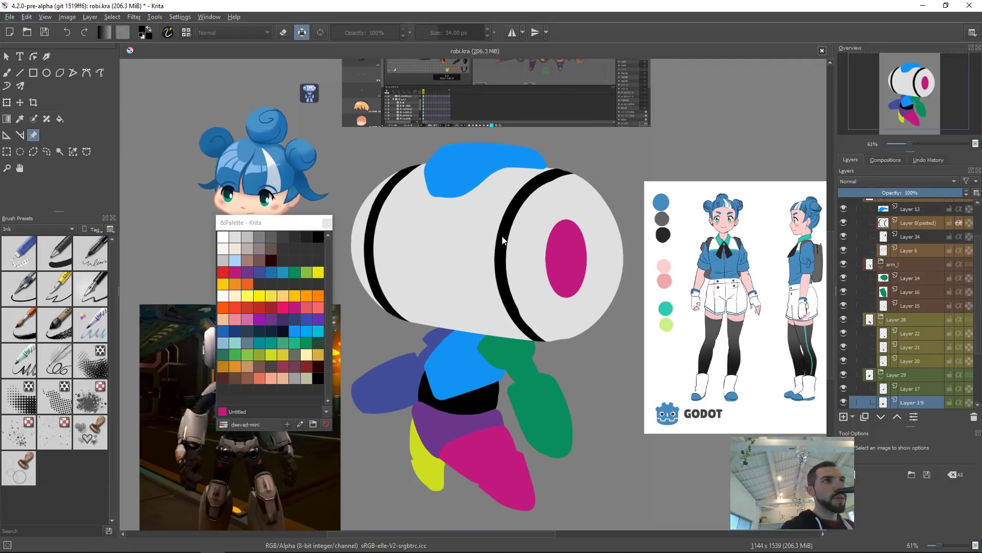
pyautogui.click(312, 94)
pyautogui.moveTo(319, 103); pyautogui.dragTo(699, 136)
pyautogui.moveTo(720, 167); pyautogui.dragTo(723, 140)
pyautogui.hotkey('ctrl', 'z')
pyautogui.doubleClick(740, 130)
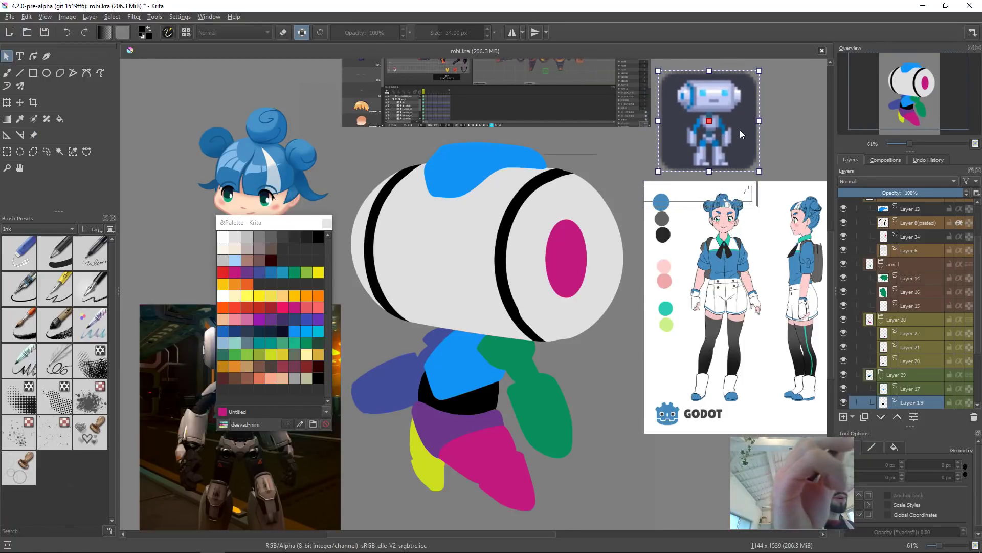
# Step: Enlarge the magenta eye ellipse with Free Transform
pyautogui.click(569, 255)
pyautogui.hotkey('ctrl', 't')
pyautogui.moveTo(589, 217); pyautogui.dragTo(579, 244)
pyautogui.moveTo(523, 280); pyautogui.dragTo(577, 307)
pyautogui.press('Return')
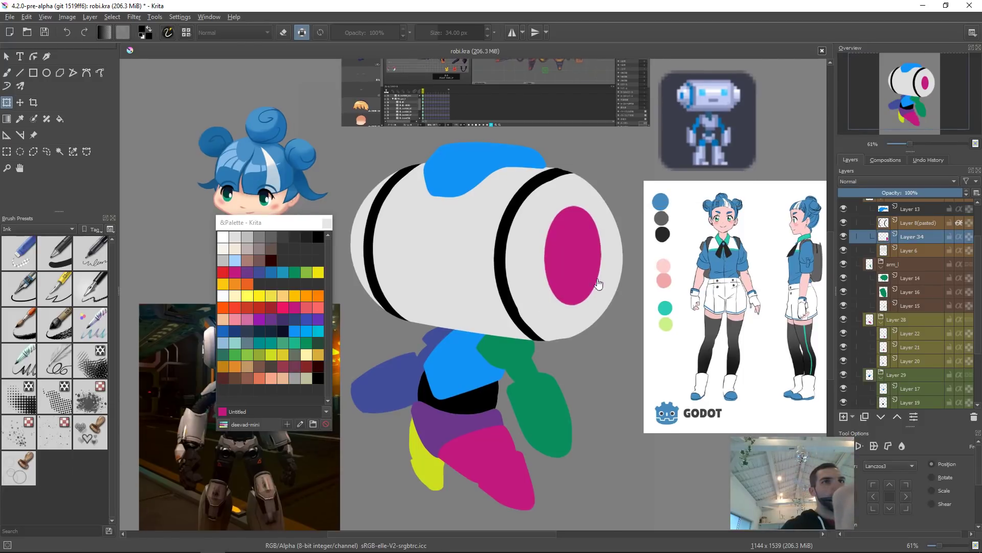
# Step: Fill the eye and the head's top cap with lime green from the palette, and move the palette window up
pyautogui.press('b')
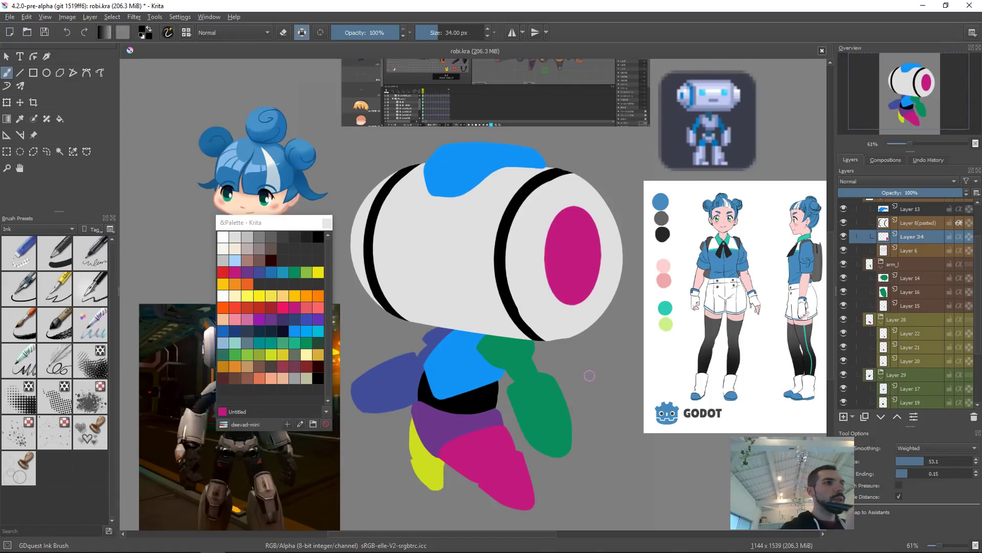
pyautogui.click(307, 272)
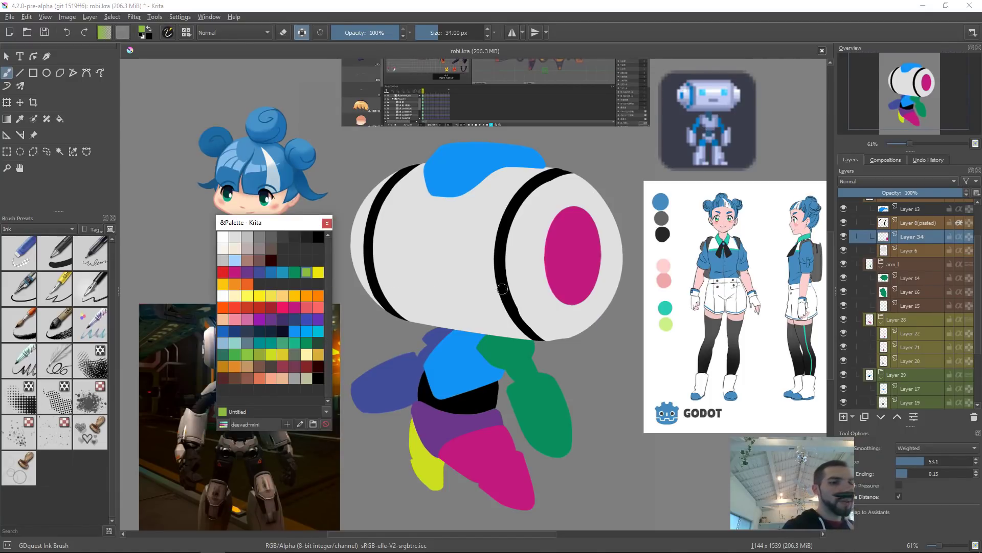
pyautogui.hotkey('shift', 'BackSpace')
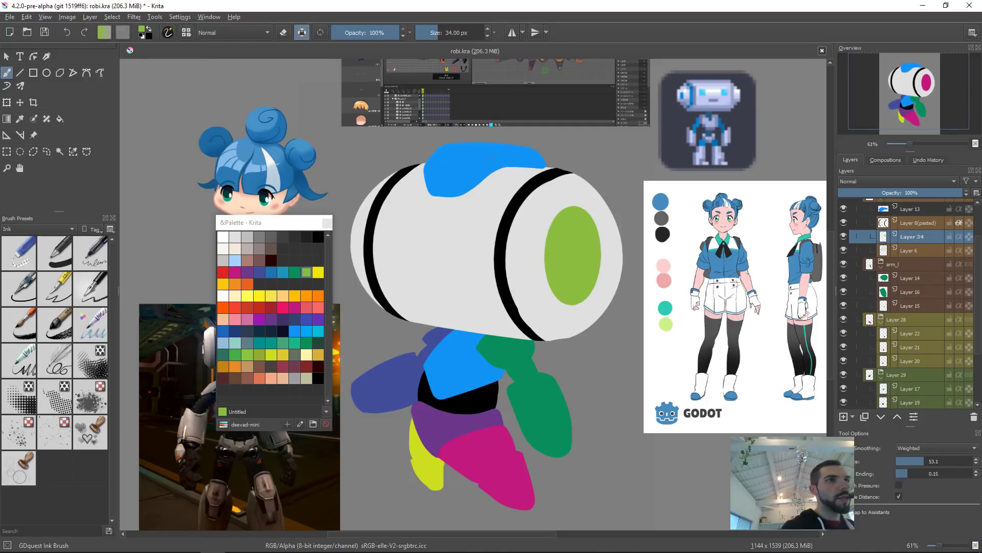
pyautogui.press('pageup')
pyautogui.press('pageup')
pyautogui.hotkey('shift', 'BackSpace')
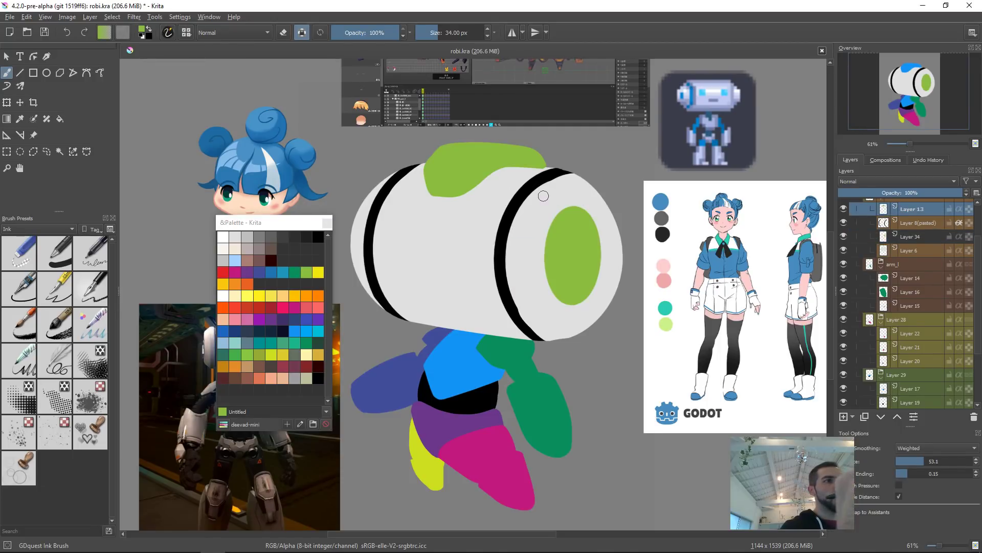
pyautogui.moveTo(297, 226); pyautogui.dragTo(298, 97)
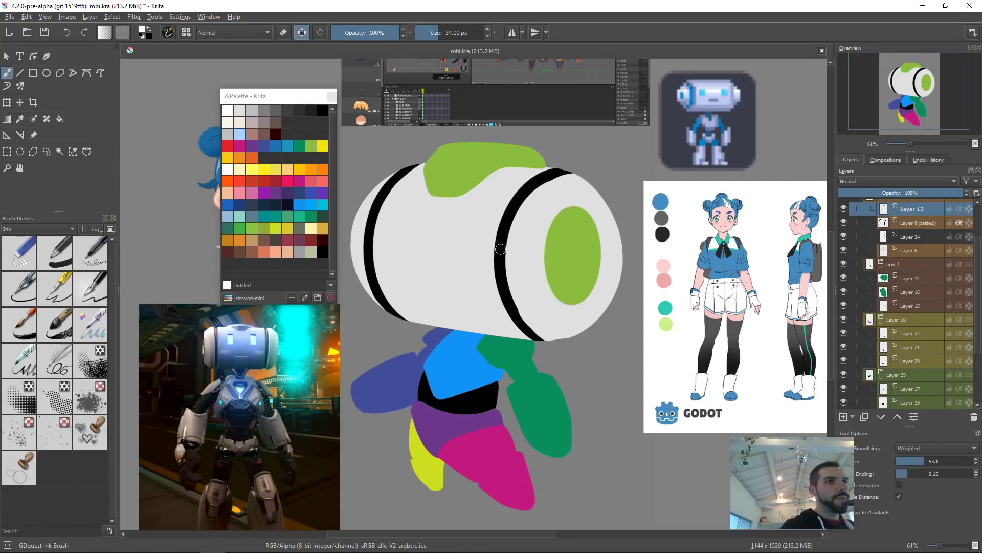
pyautogui.press('pagedown')
pyautogui.hotkey('shift', 'BackSpace')
pyautogui.hotkey('ctrl', 'z')
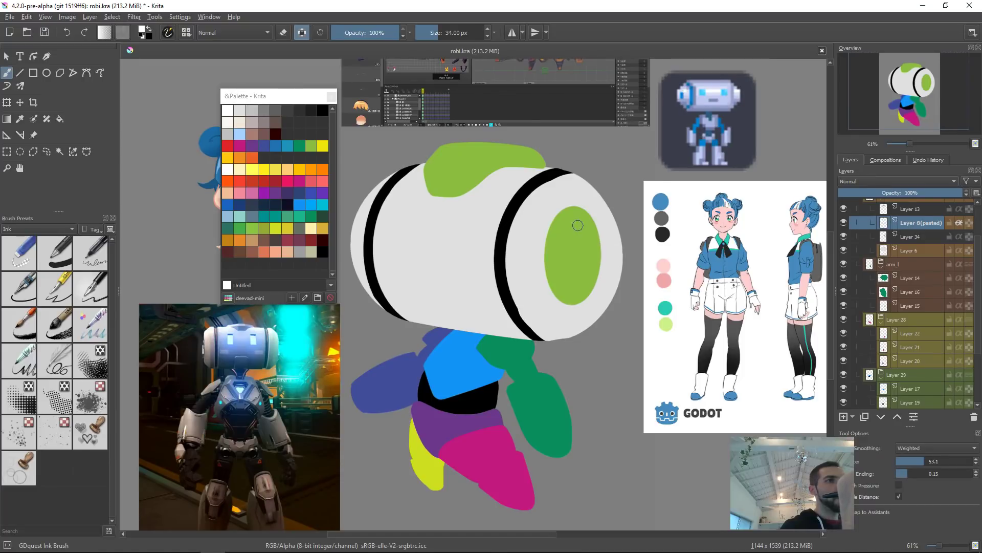
# Step: Fill the head's stripe layer with dark green from the palette
pyautogui.click(289, 144)
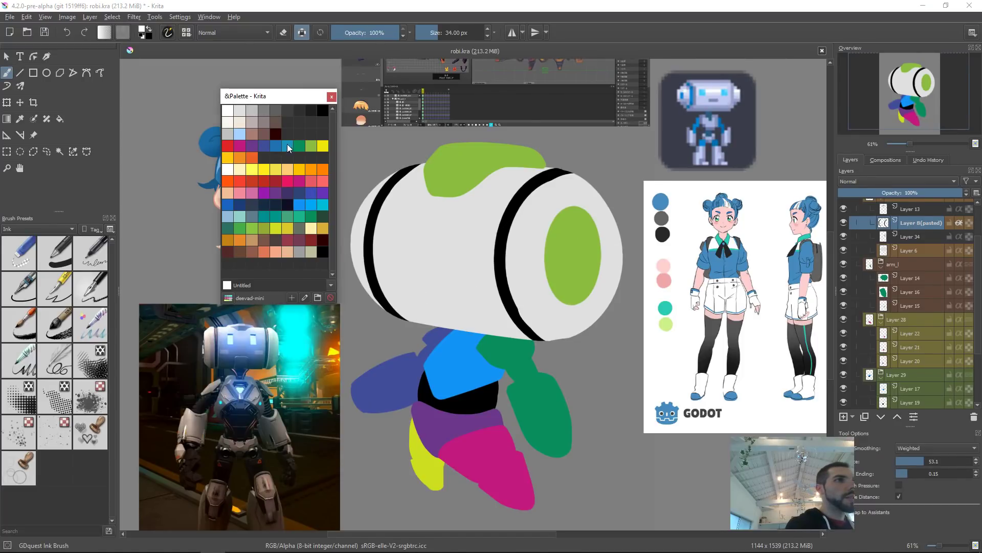
pyautogui.click(311, 157)
pyautogui.click(310, 146)
pyautogui.hotkey('shift', 'BackSpace')
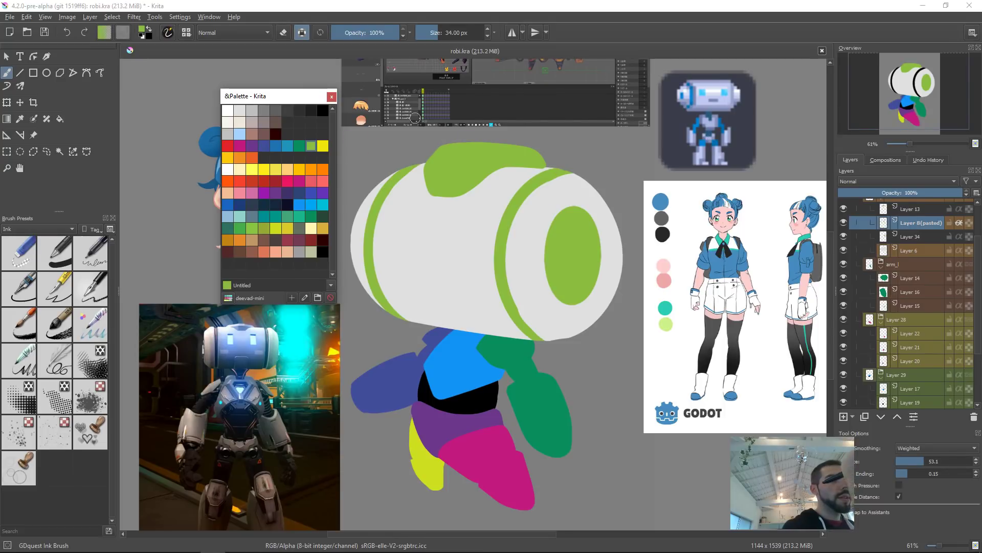
pyautogui.click(299, 146)
pyautogui.hotkey('shift', 'BackSpace')
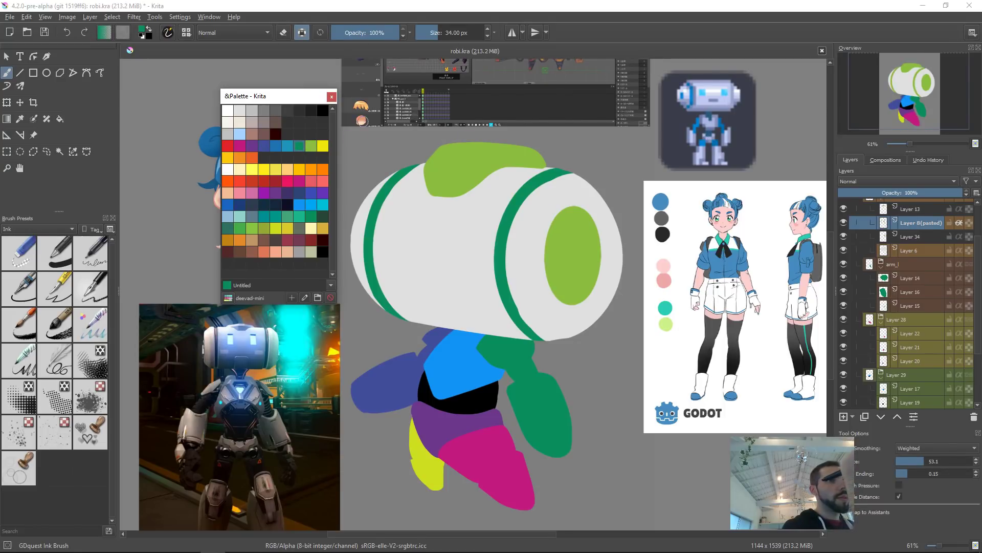
# Step: Fill the eye layer with the same dark green
pyautogui.press('r')
pyautogui.click(588, 247)
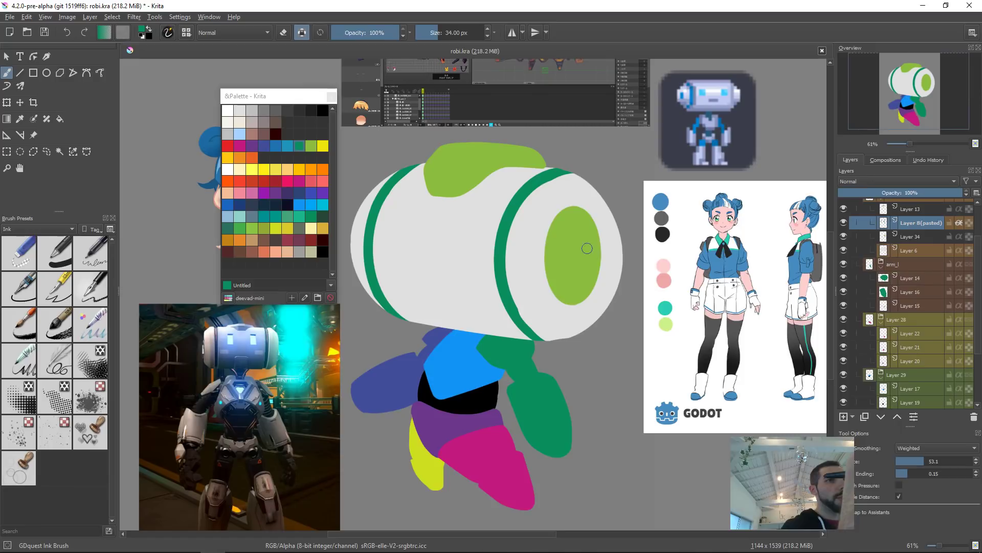
pyautogui.hotkey('shift', 'BackSpace')
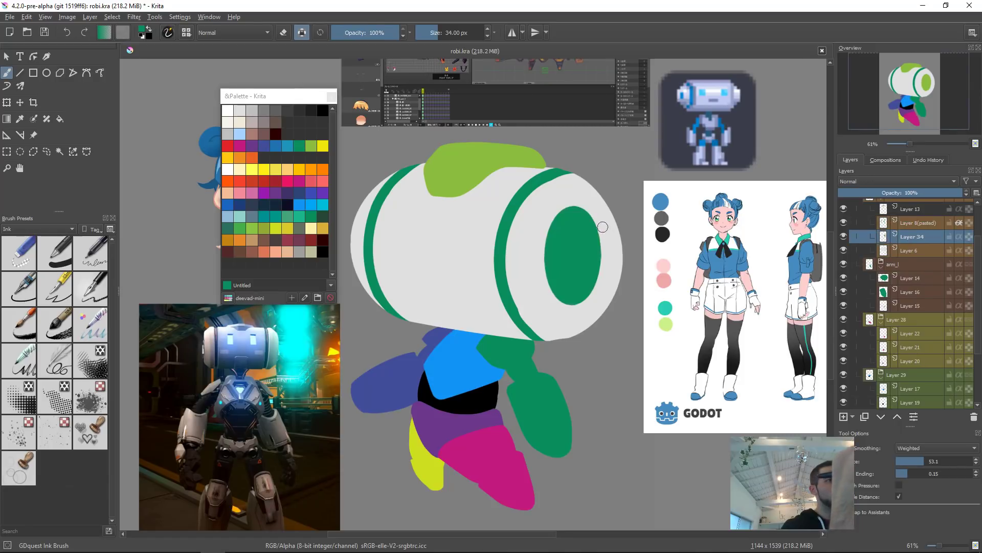
pyautogui.press('r')
pyautogui.click(463, 168)
pyautogui.keyDown('ctrl'); pyautogui.click(465, 263); pyautogui.keyUp('ctrl')
pyautogui.hotkey('shift', 'BackSpace')
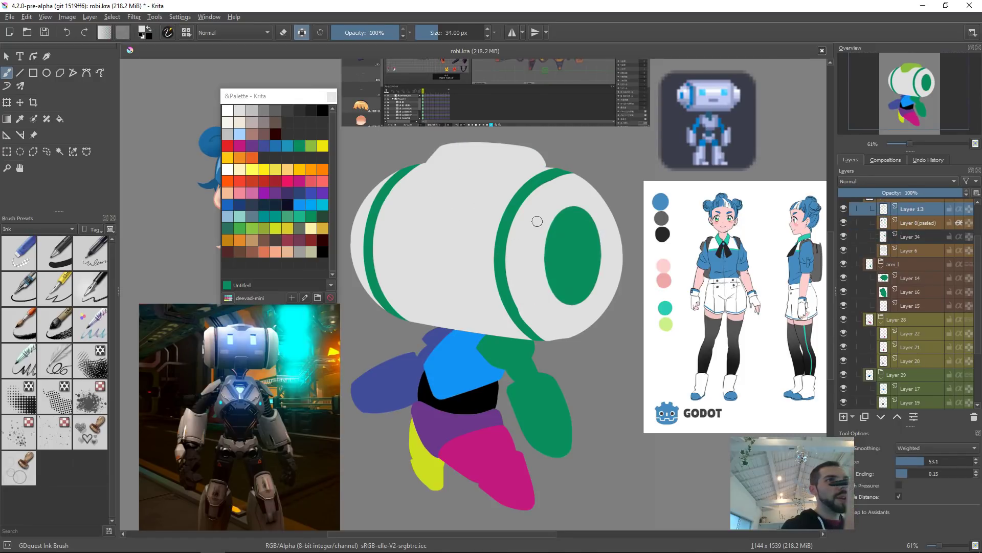
pyautogui.hotkey('ctrl', 'z')
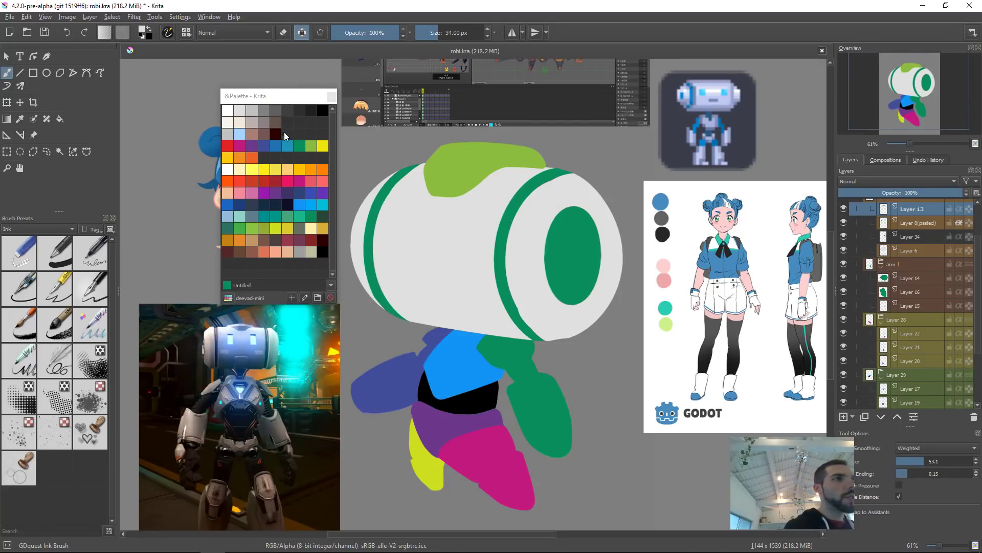
# Step: Fill the head's top cap with a dark navy blue picked in the colour selector
pyautogui.click(264, 205)
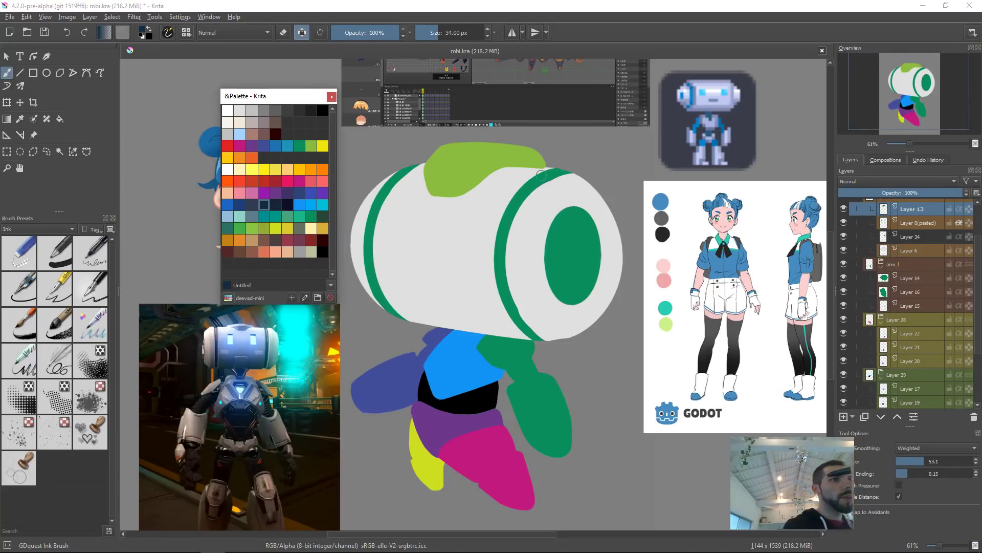
pyautogui.hotkey('shift', 'BackSpace')
pyautogui.rightClick(548, 195)
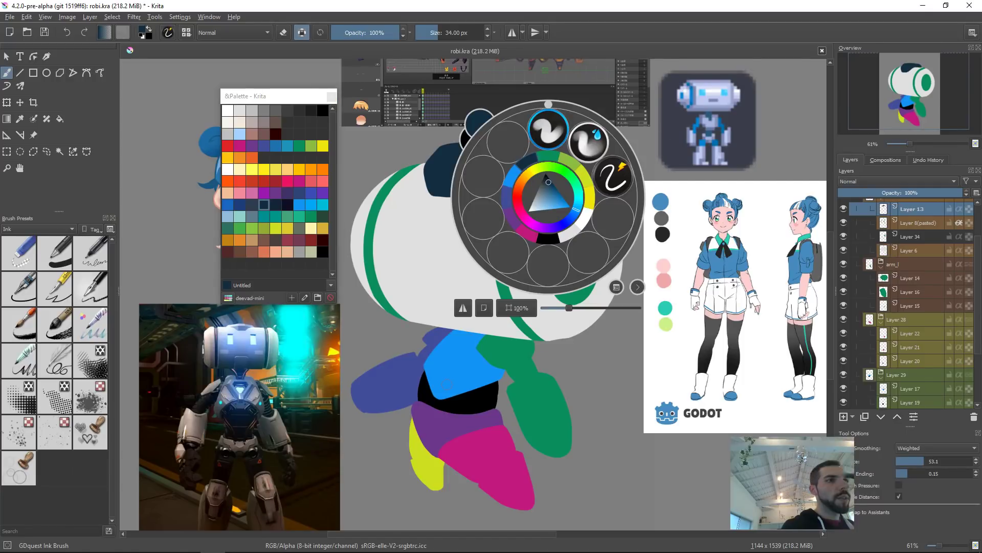
pyautogui.hotkey('shift', 'i')
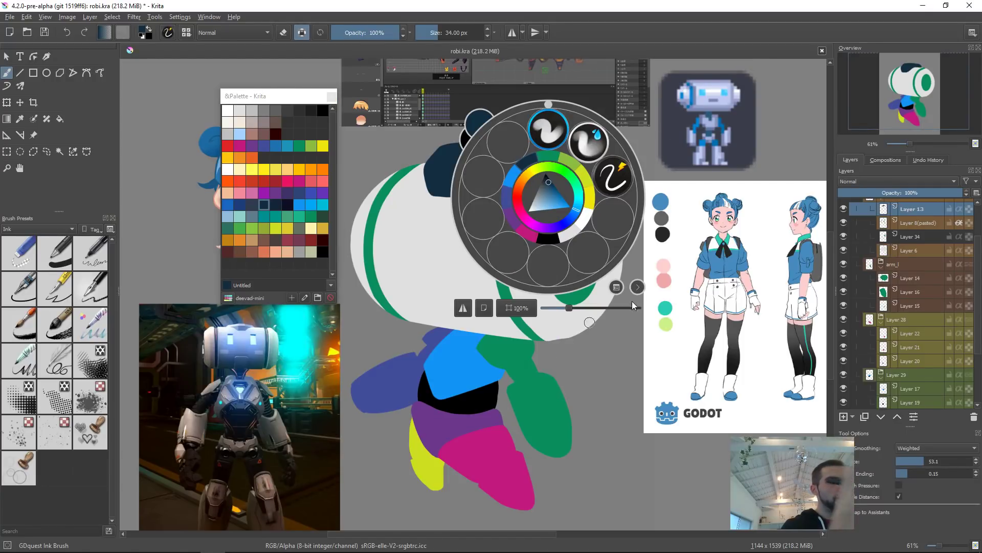
pyautogui.click(670, 275)
pyautogui.hotkey('shift', 'i')
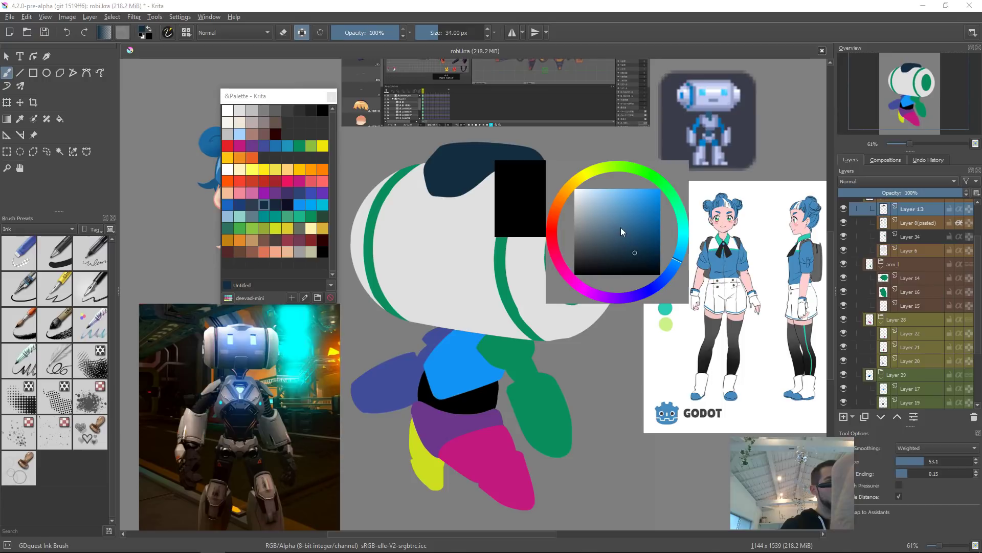
pyautogui.click(631, 247)
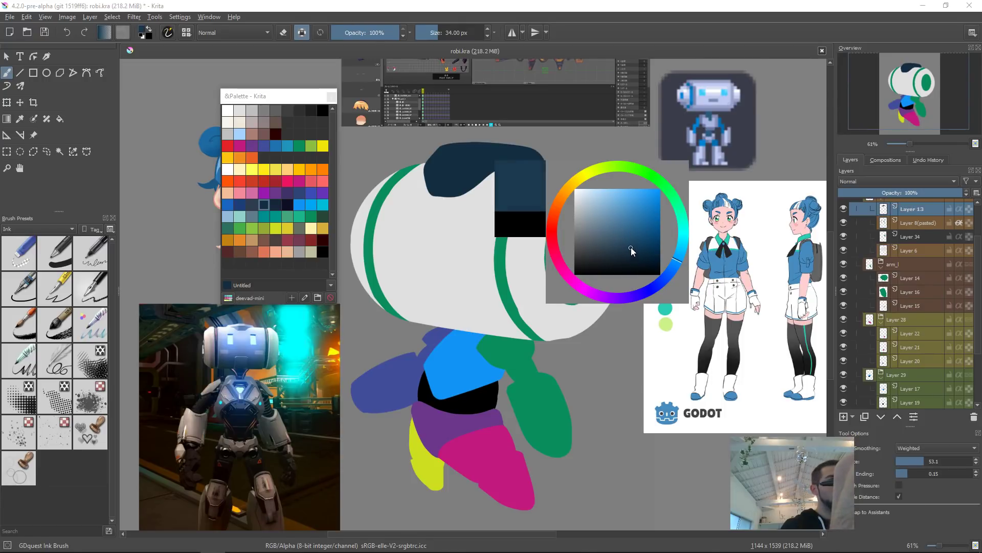
pyautogui.click(627, 250)
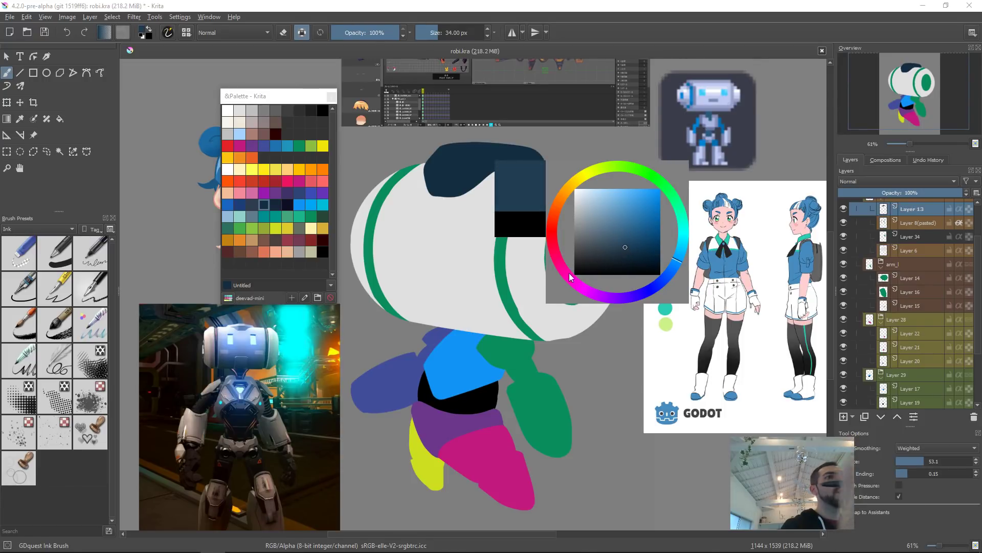
pyautogui.hotkey('shift', 'BackSpace')
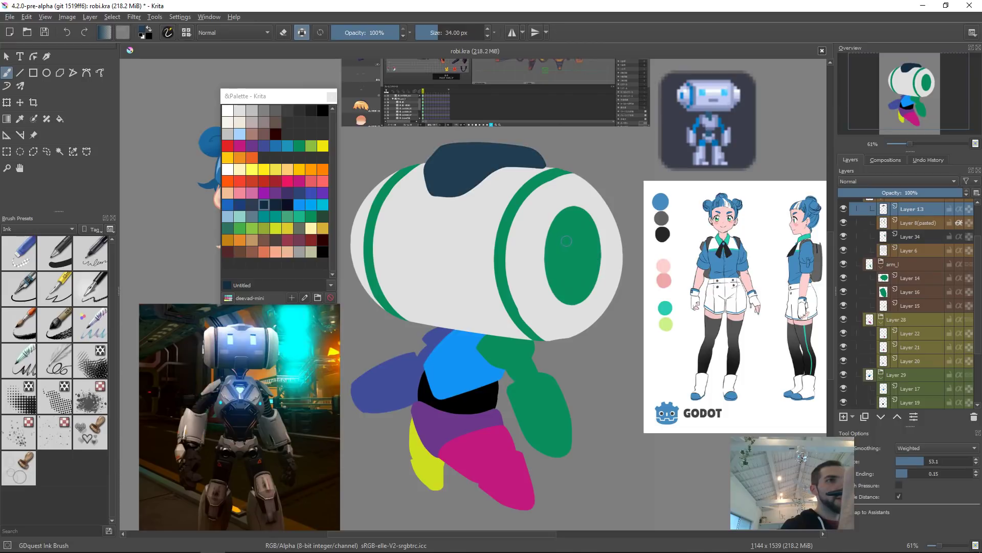
# Step: Fill the robot's waist section with the same dark navy
pyautogui.click(485, 392)
pyautogui.hotkey('shift', 'BackSpace')
pyautogui.moveTo(566, 322)
pyautogui.mouseDown()
pyautogui.moveTo(600, 267)
pyautogui.moveTo(600, 306)
pyautogui.mouseUp()
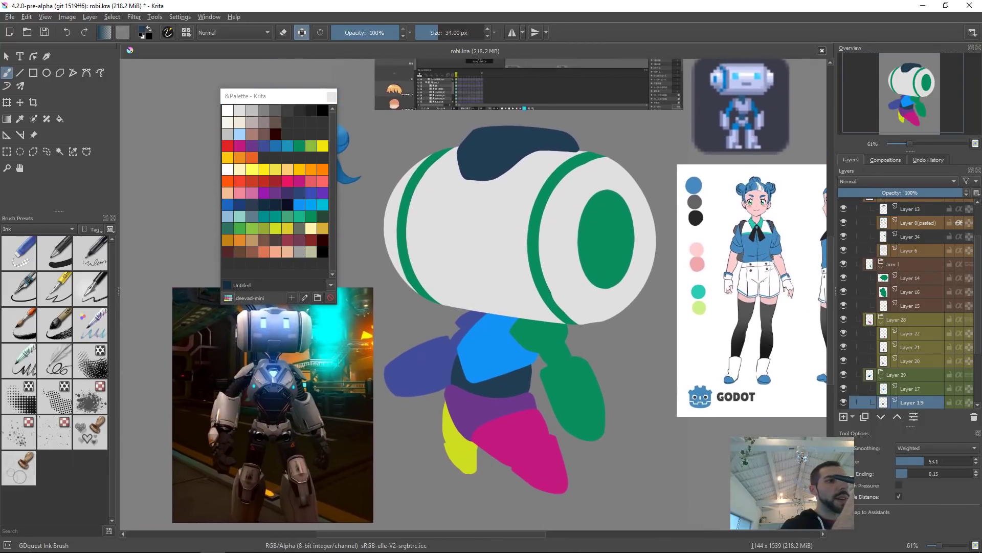
# Step: Fill the robot's two leg layers with the dark navy
pyautogui.click(505, 428)
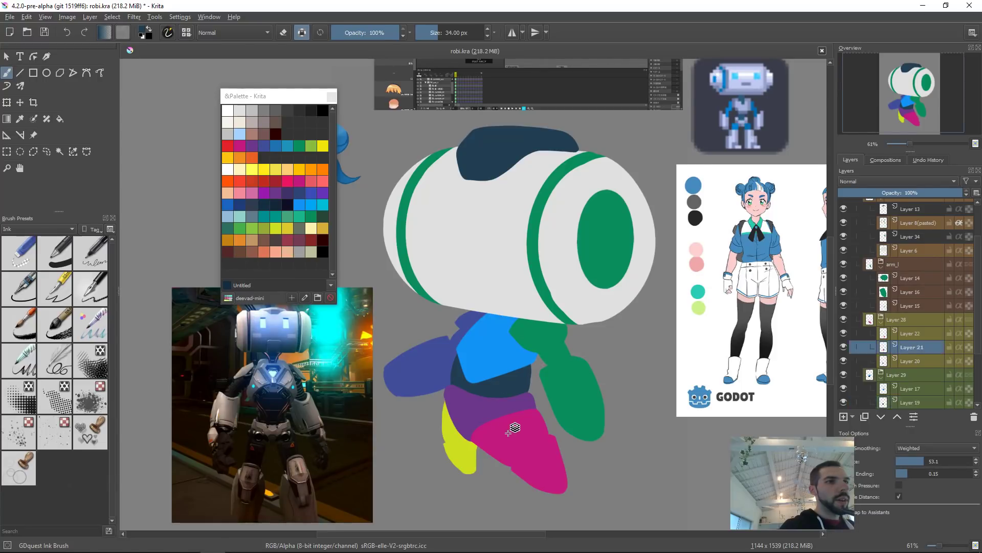
pyautogui.hotkey('shift', 'BackSpace')
pyautogui.click(449, 428)
pyautogui.hotkey('shift', 'BackSpace')
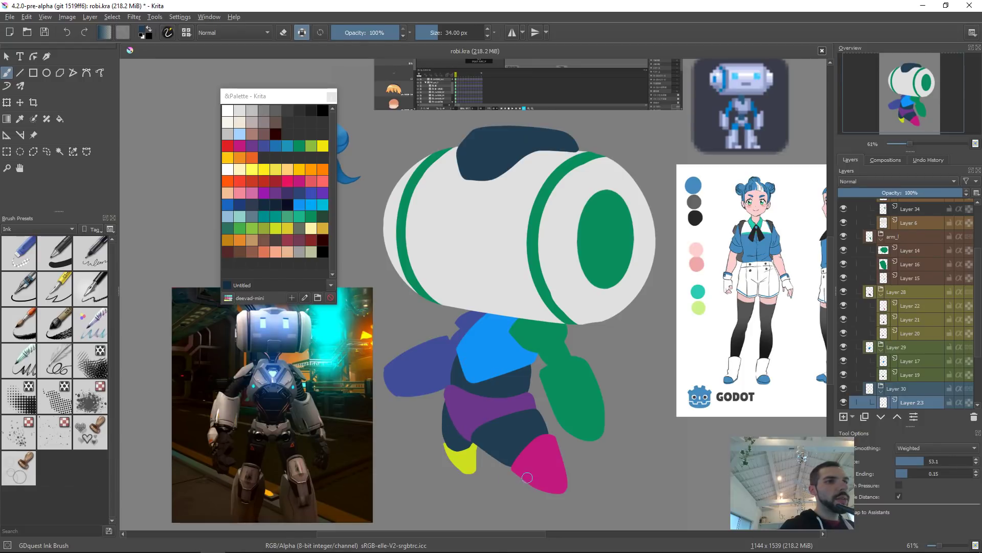
# Step: Fill the robot's front foot, thigh band, chest and back foot layers with the light grey of the head
pyautogui.click(548, 452)
pyautogui.keyDown('ctrl'); pyautogui.click(509, 287); pyautogui.keyUp('ctrl')
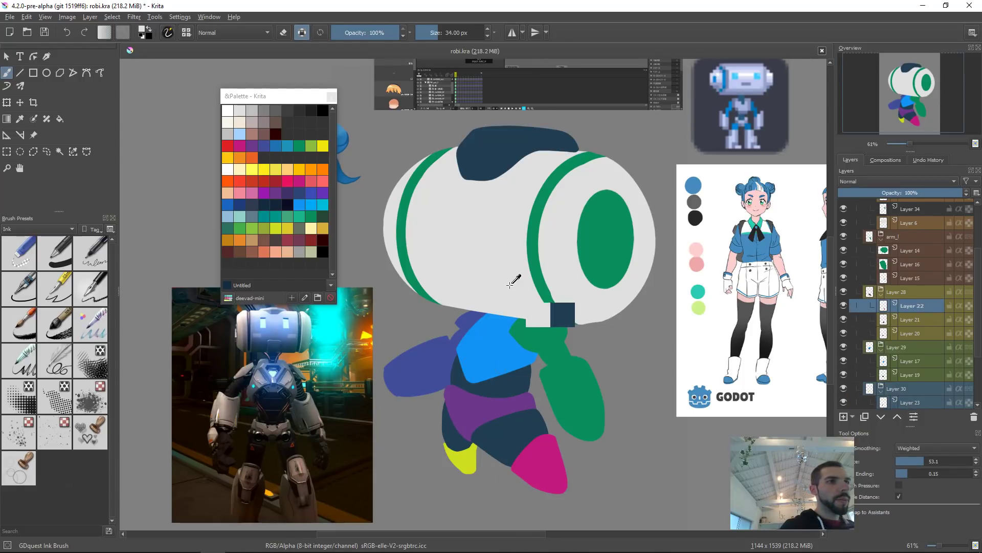
pyautogui.click(476, 404)
pyautogui.hotkey('shift', 'BackSpace')
pyautogui.click(494, 343)
pyautogui.hotkey('shift', 'BackSpace')
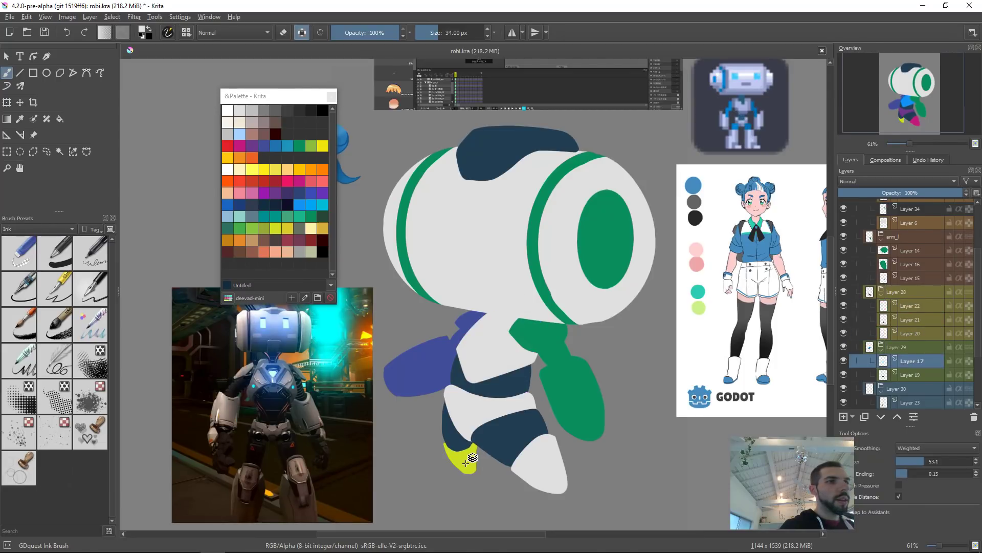
pyautogui.click(467, 462)
pyautogui.hotkey('shift', 'BackSpace')
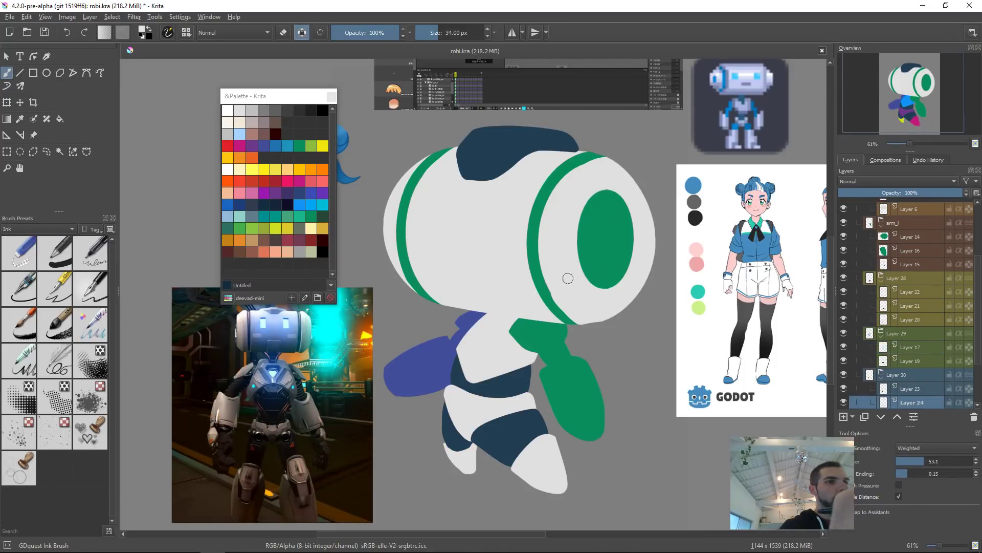
# Step: Fill the robot's front arm and shoulder layers with the same light grey
pyautogui.click(577, 402)
pyautogui.hotkey('shift', 'BackSpace')
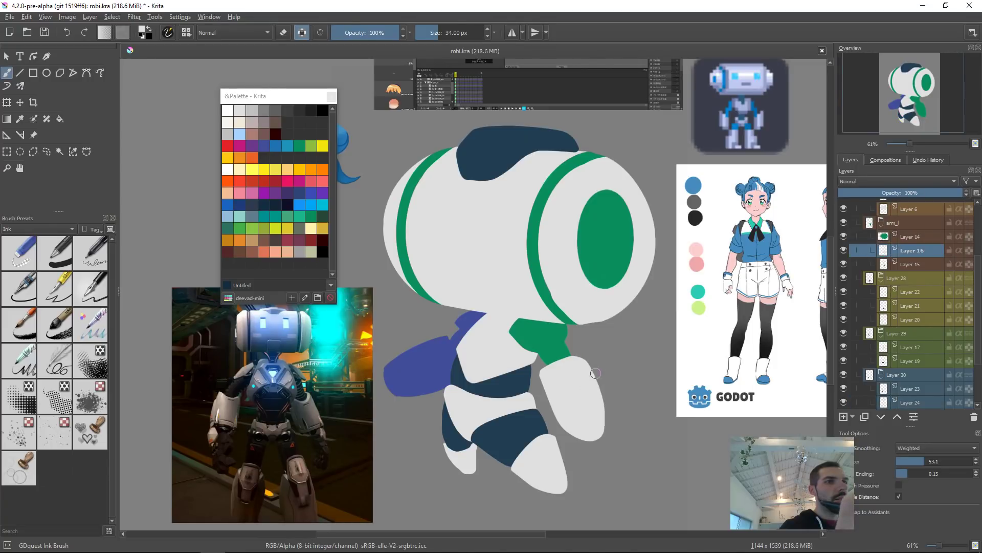
pyautogui.click(532, 330)
pyautogui.hotkey('shift', 'BackSpace')
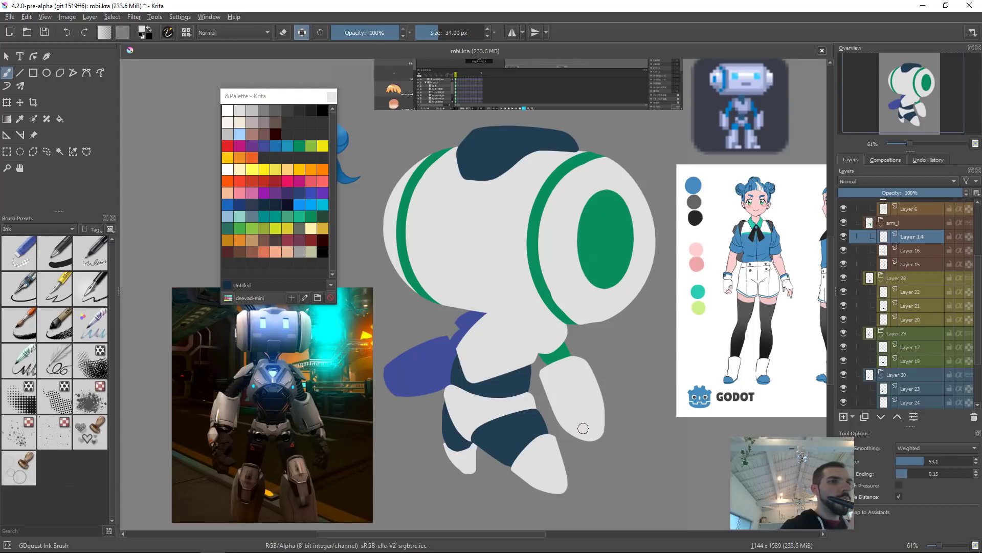
# Step: Pick a mid grey in the colour selector and fill the robot's back arm layer with it
pyautogui.click(463, 331)
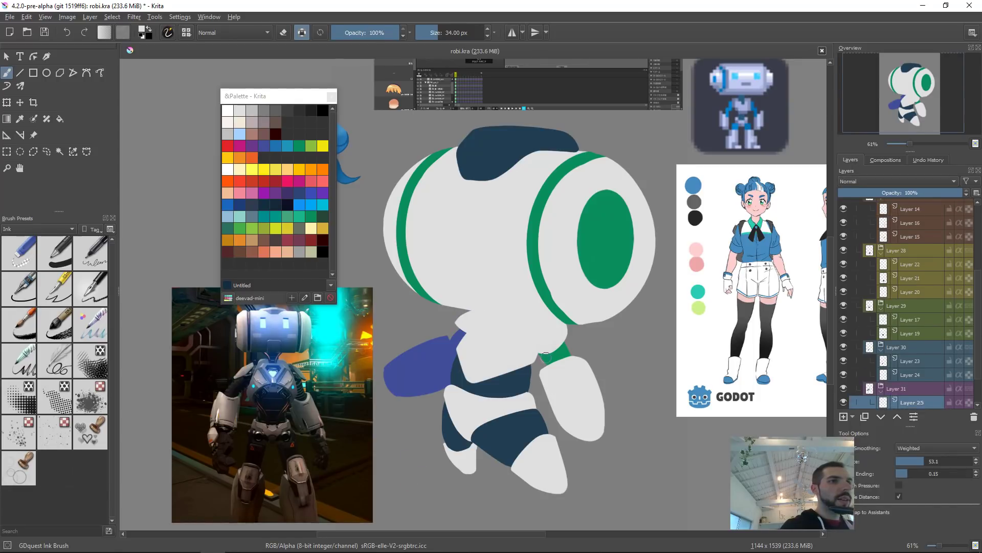
pyautogui.hotkey('shift', 'i')
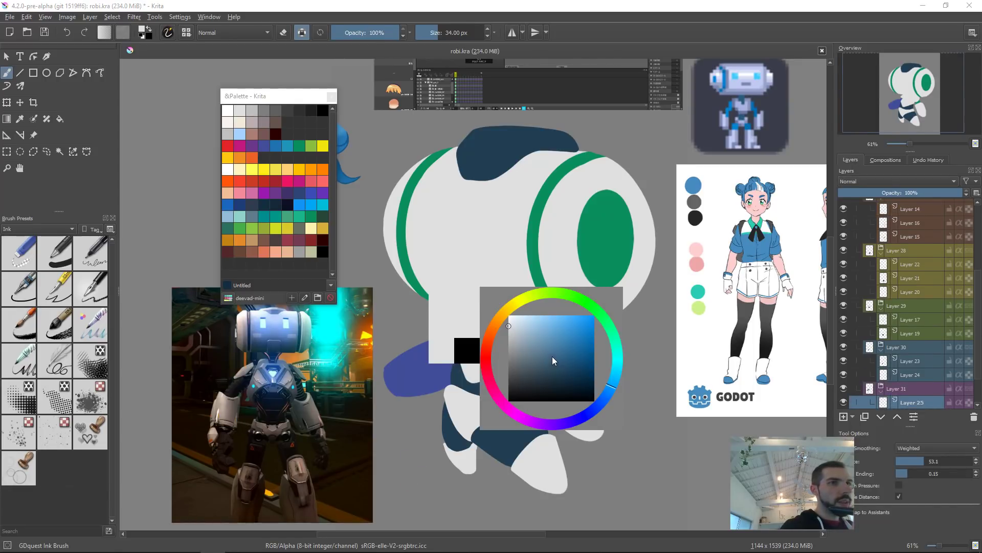
pyautogui.moveTo(513, 333); pyautogui.dragTo(512, 342)
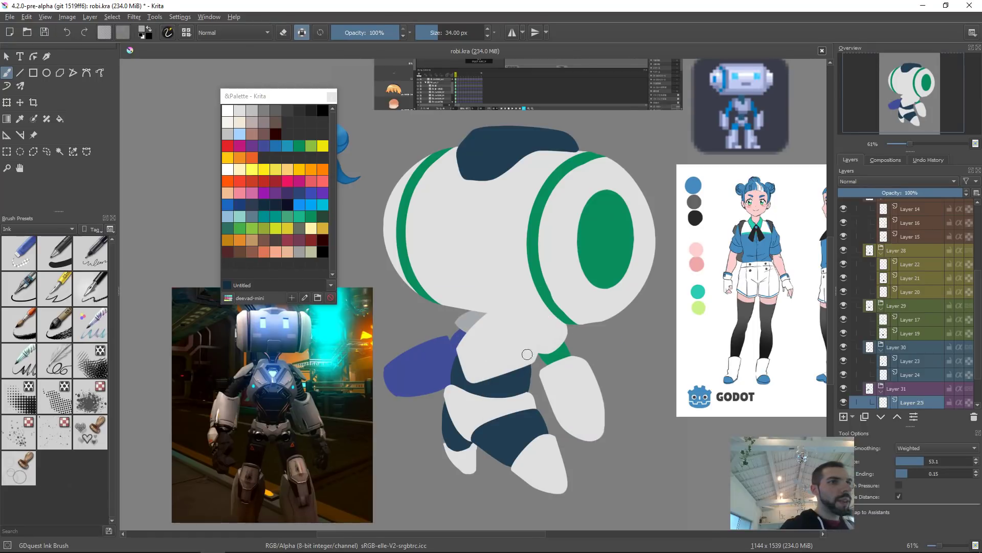
pyautogui.hotkey('ctrl', 'shift', 'n')
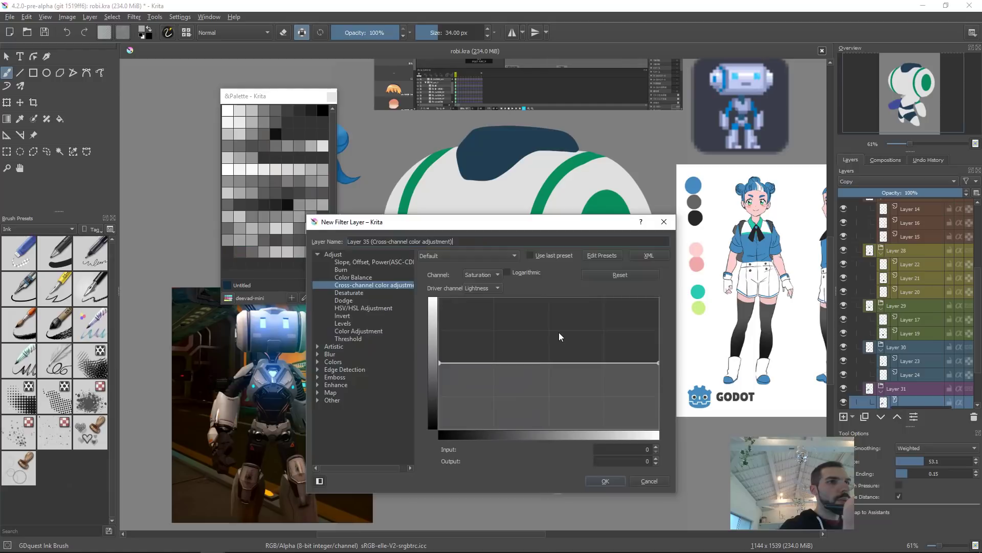
pyautogui.click(664, 221)
pyautogui.hotkey('shift', 'i')
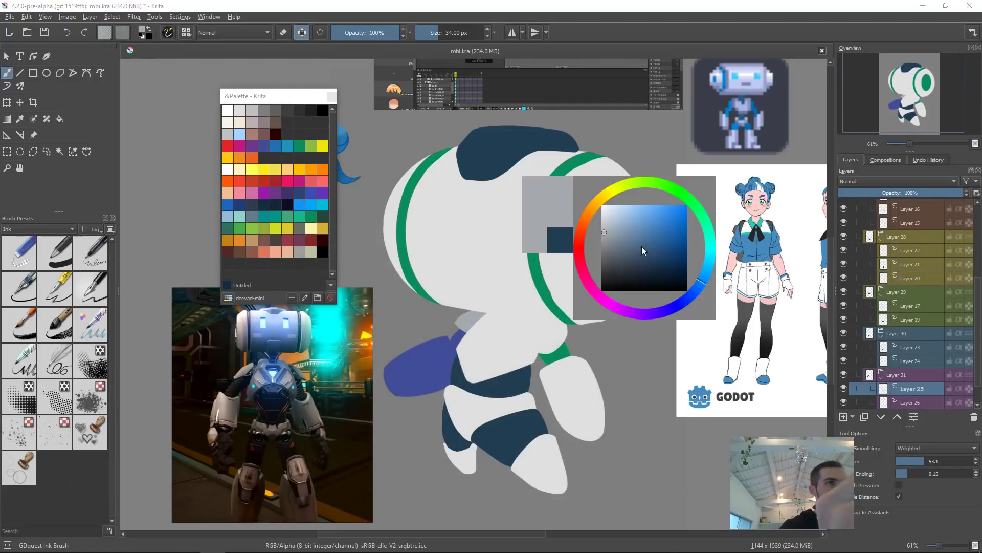
pyautogui.click(604, 239)
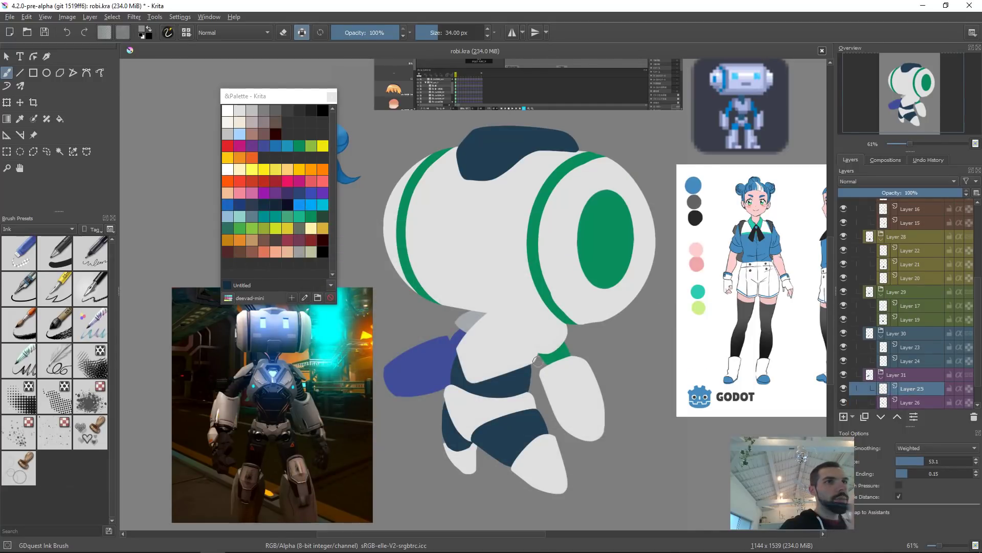
pyautogui.click(440, 356)
pyautogui.hotkey('shift', 'BackSpace')
# Step: Fill the back arm's lower layer and darken it with HSV/HSL Adjustment, lightness -18
pyautogui.click(456, 342)
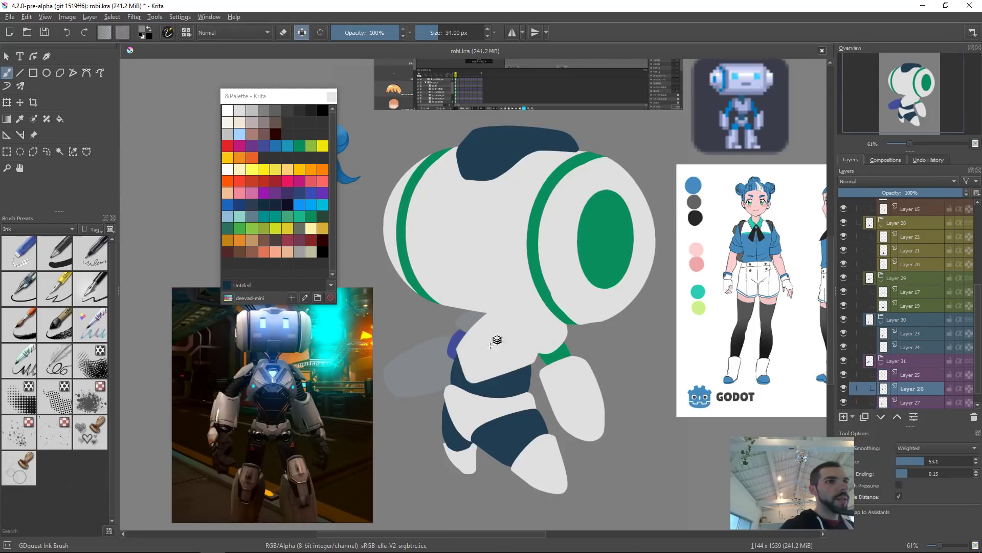
pyautogui.hotkey('ctrl', 'pagedown')
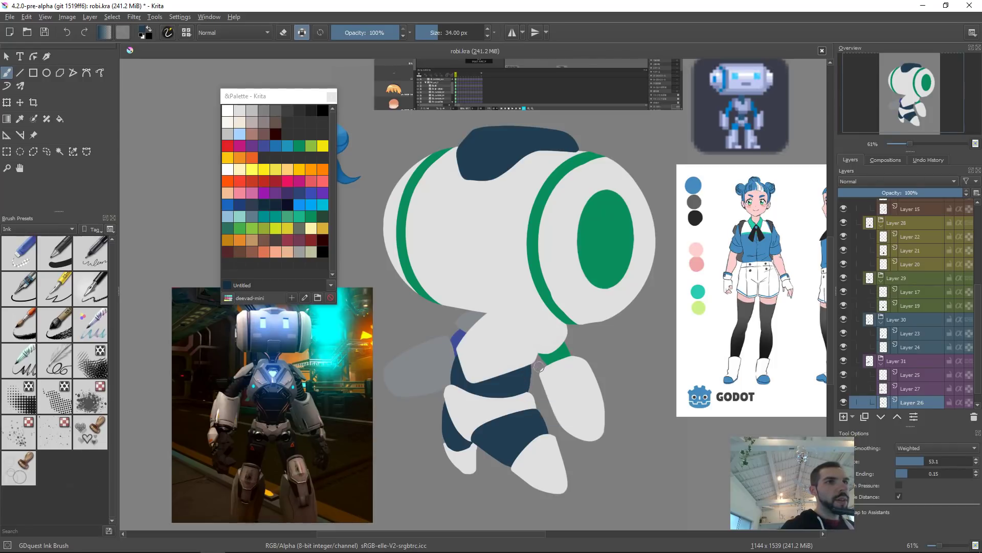
pyautogui.press('BackSpace')
pyautogui.hotkey('ctrl', 'u')
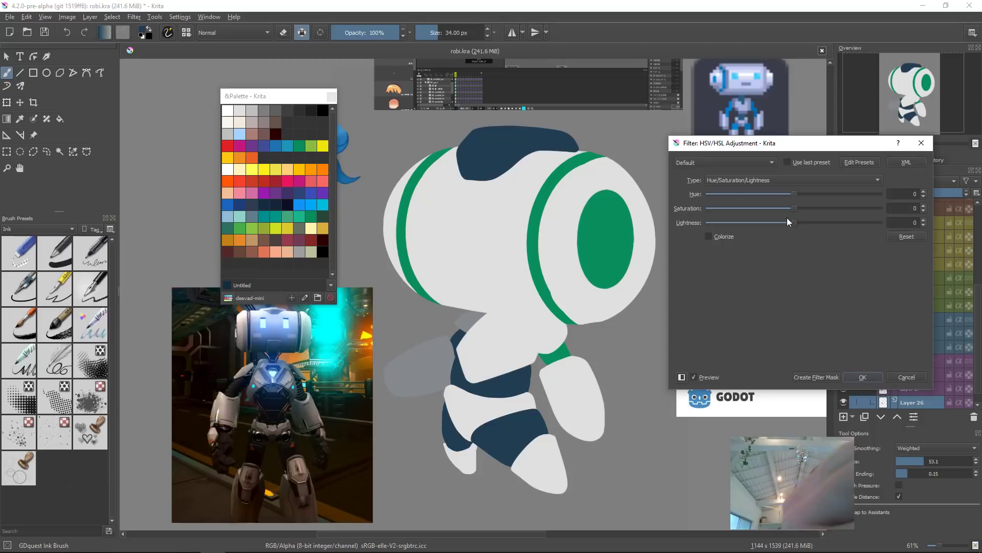
pyautogui.moveTo(779, 225); pyautogui.dragTo(778, 224)
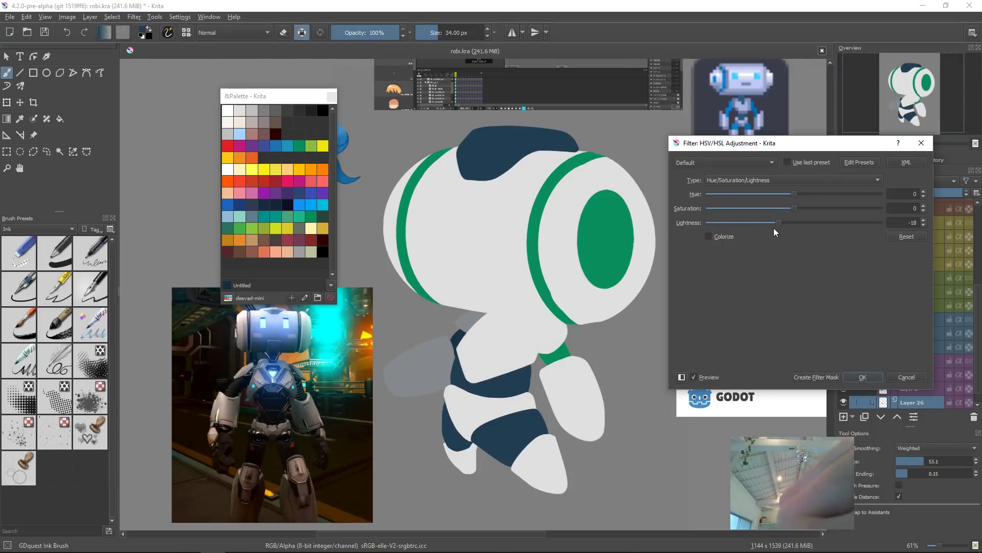
pyautogui.click(864, 378)
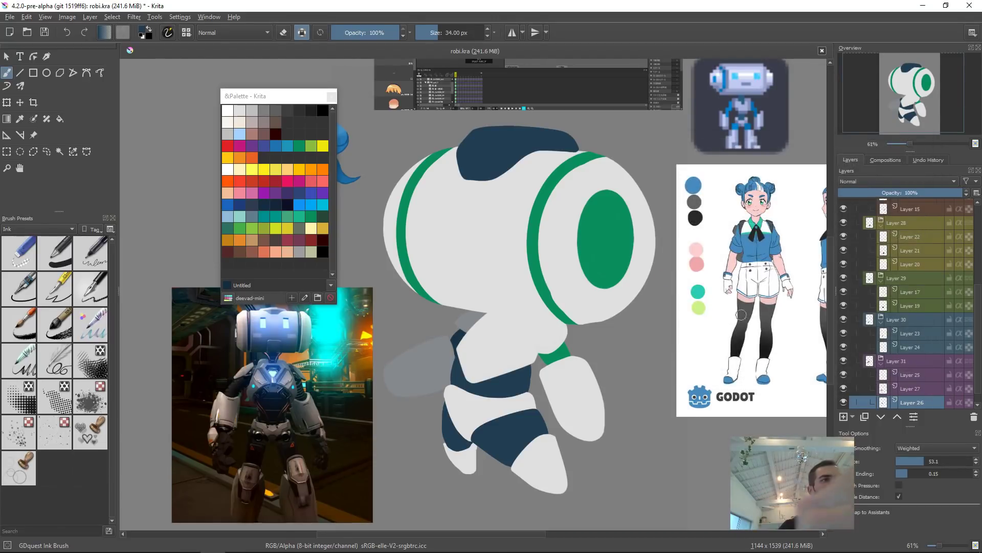
# Step: Try filling the robot's chest band layer with the dark green
pyautogui.moveTo(653, 355)
pyautogui.mouseDown()
pyautogui.moveTo(657, 427)
pyautogui.moveTo(646, 374)
pyautogui.mouseUp()
pyautogui.click(603, 346)
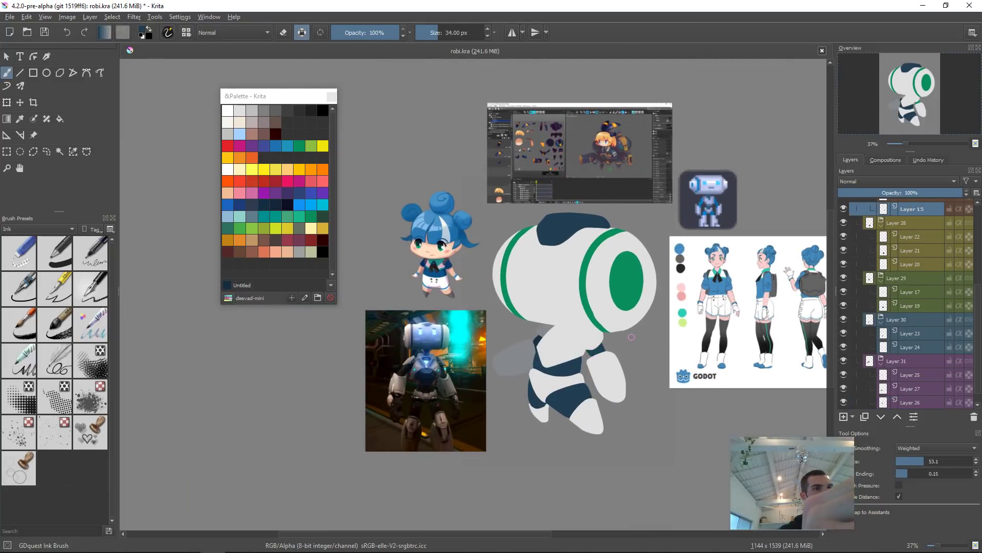
pyautogui.moveTo(570, 376); pyautogui.dragTo(600, 334)
pyautogui.click(605, 368)
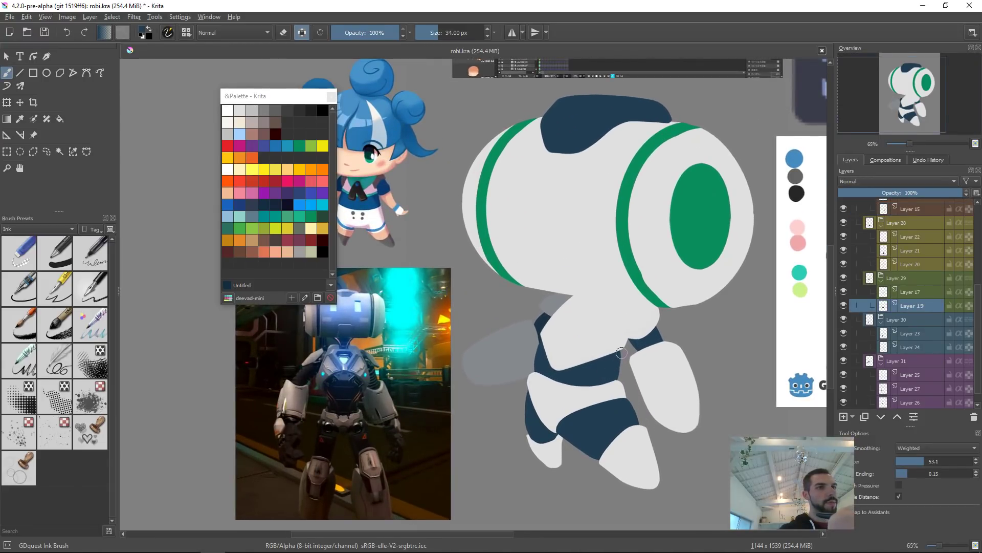
pyautogui.keyDown('ctrl'); pyautogui.click(713, 230); pyautogui.keyUp('ctrl')
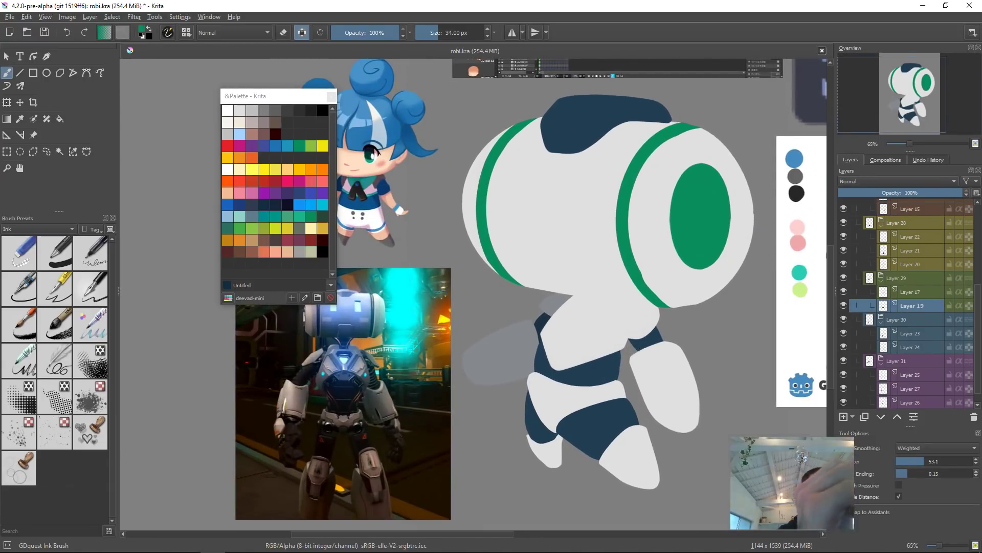
pyautogui.hotkey('shift', 'BackSpace')
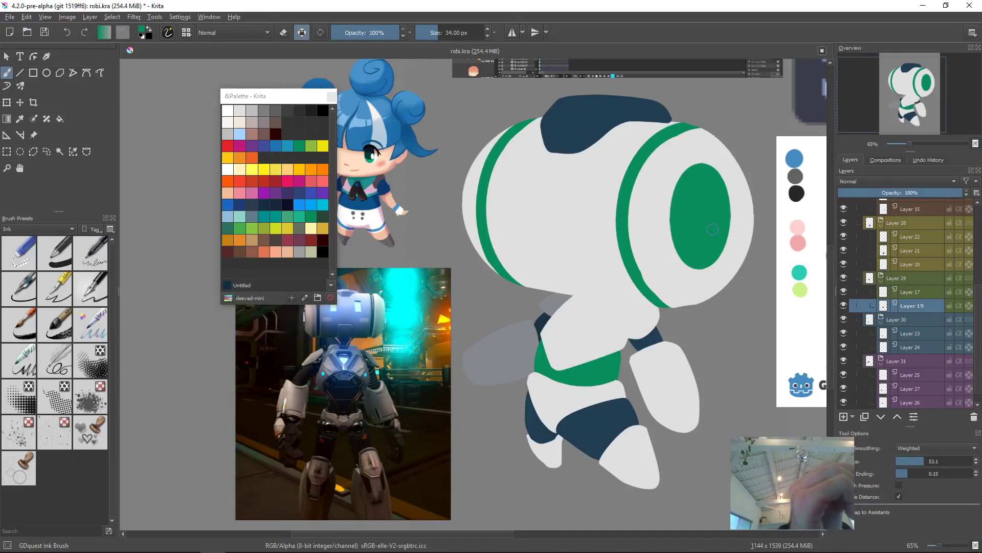
pyautogui.hotkey('ctrl', 'z')
pyautogui.keyDown('shift'); pyautogui.moveTo(551, 356); pyautogui.dragTo(565, 353); pyautogui.keyUp('shift')
pyautogui.moveTo(557, 346)
pyautogui.mouseDown()
pyautogui.moveTo(550, 366)
pyautogui.moveTo(568, 389)
pyautogui.moveTo(587, 354)
pyautogui.moveTo(594, 378)
pyautogui.mouseUp()
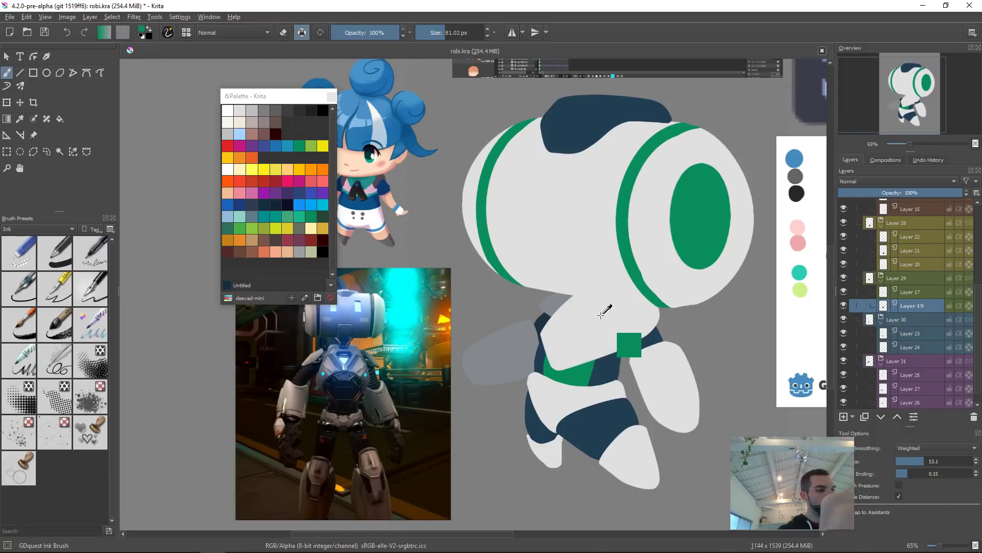
pyautogui.hotkey('ctrl', 'z')
pyautogui.moveTo(615, 321); pyautogui.dragTo(611, 339)
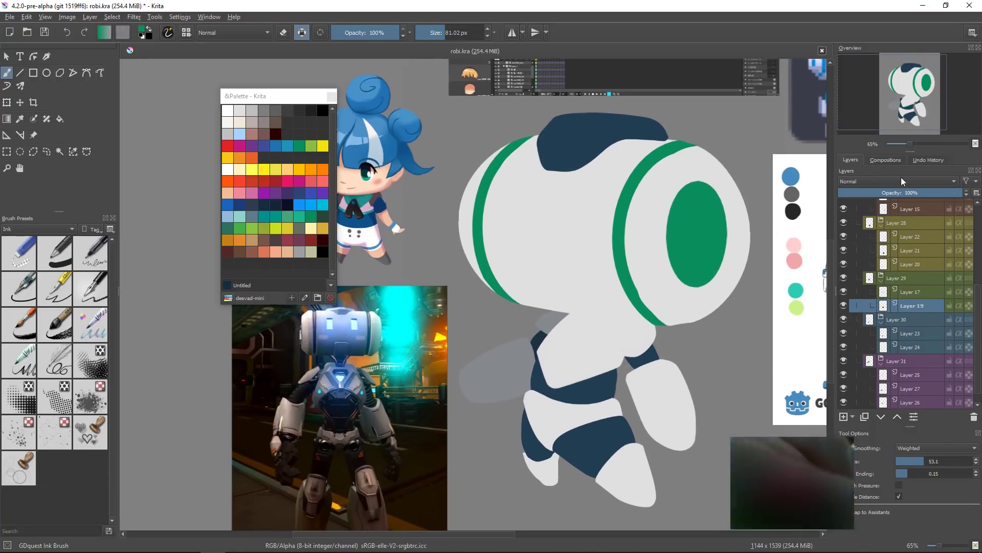
# Step: Toggle the pasted sketch layer on and off to compare the colour blocks against the drawing
pyautogui.scroll(5, 859, 201)
pyautogui.click(843, 219)
pyautogui.click(843, 220)
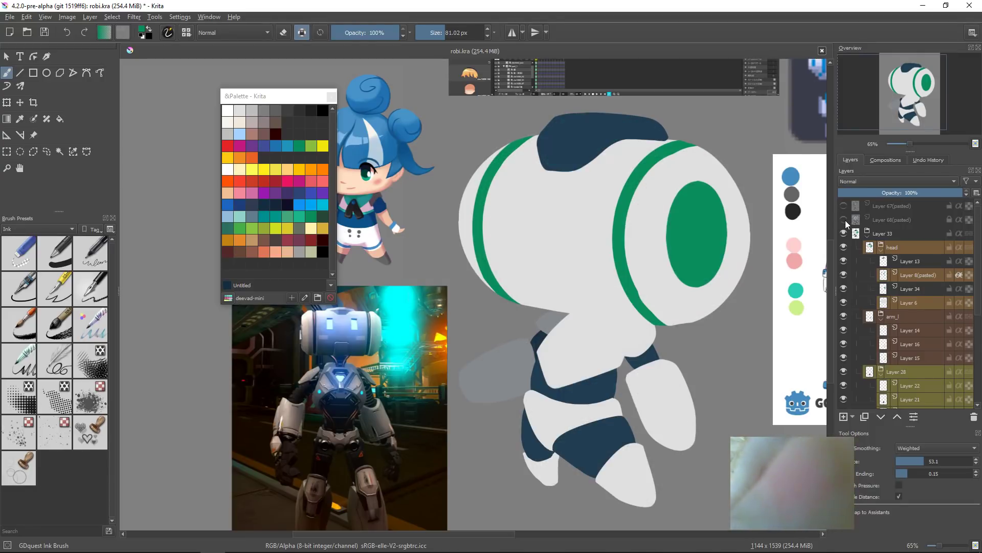
pyautogui.click(843, 206)
pyautogui.click(843, 207)
pyautogui.click(844, 219)
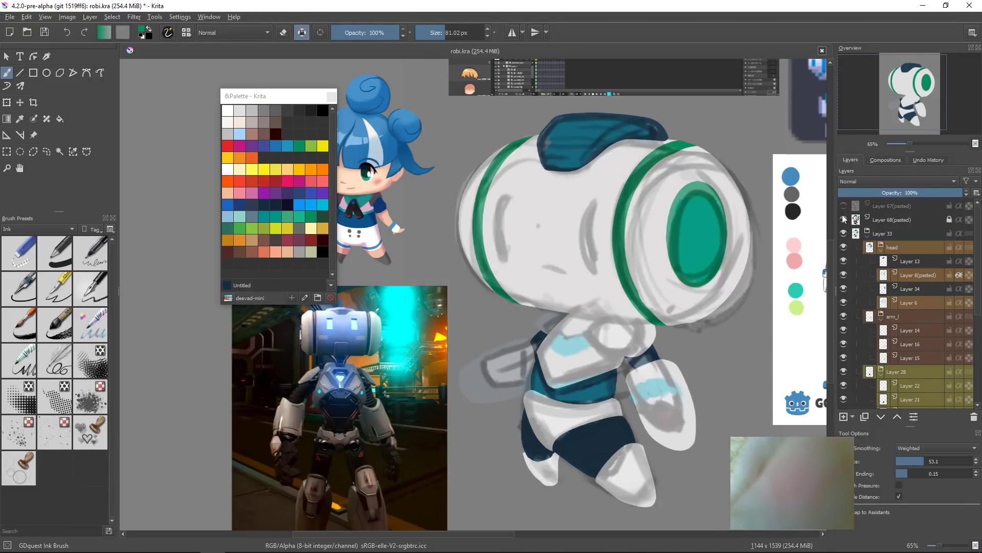
pyautogui.click(843, 219)
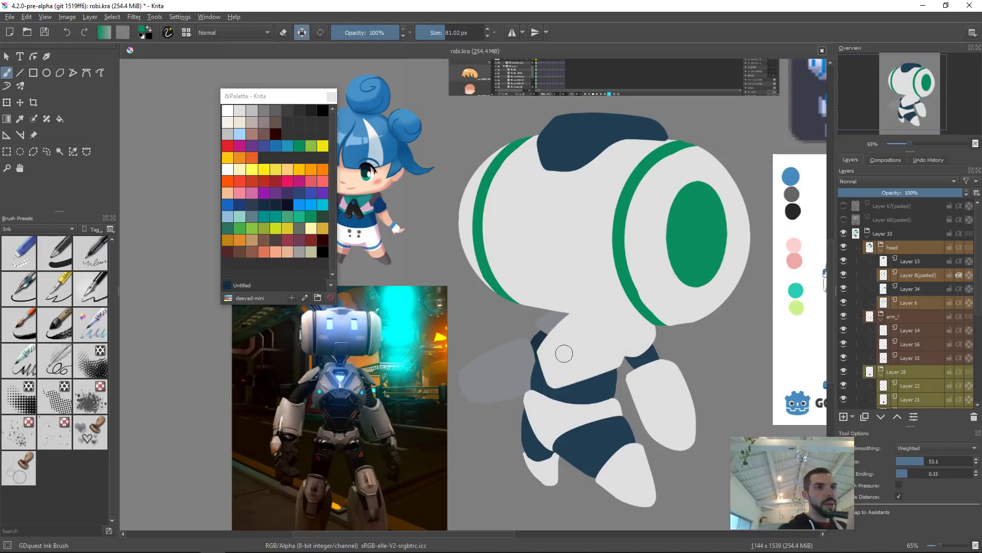
# Step: Paint a green stripe across the top of the robot's chest band
pyautogui.press('r')
pyautogui.click(584, 351)
pyautogui.moveTo(551, 331)
pyautogui.mouseDown()
pyautogui.moveTo(570, 353)
pyautogui.moveTo(556, 354)
pyautogui.moveTo(565, 362)
pyautogui.moveTo(611, 351)
pyautogui.mouseUp()
pyautogui.hotkey('ctrl', 'z')
pyautogui.hotkey('ctrl', 'z')
pyautogui.moveTo(548, 328)
pyautogui.mouseDown()
pyautogui.moveTo(581, 354)
pyautogui.moveTo(616, 350)
pyautogui.mouseUp()
pyautogui.hotkey('ctrl', 'z')
pyautogui.moveTo(541, 319)
pyautogui.mouseDown()
pyautogui.moveTo(558, 362)
pyautogui.moveTo(621, 352)
pyautogui.mouseUp()
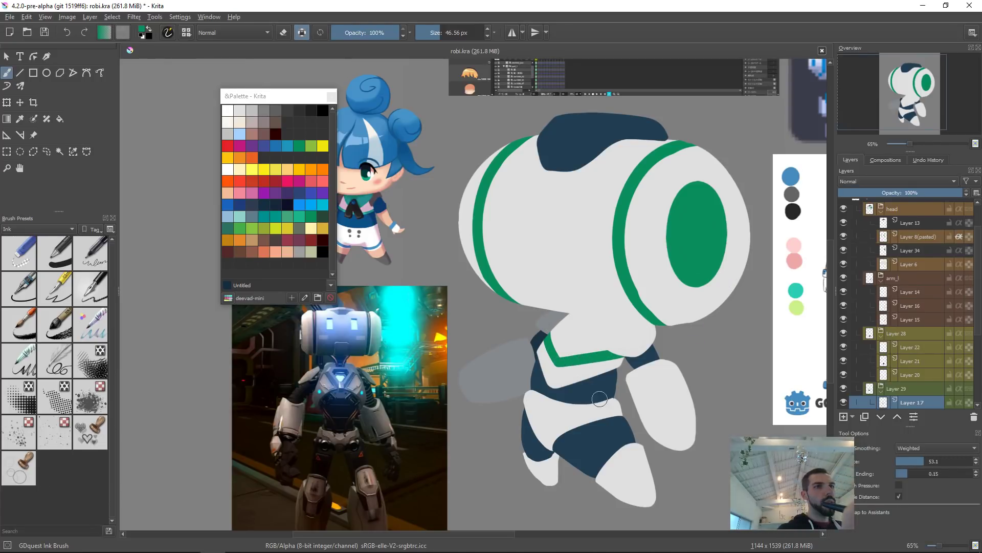
# Step: Reshape the front lower leg layer with the Liquify transform and apply it
pyautogui.press('Insert')
pyautogui.click(549, 411)
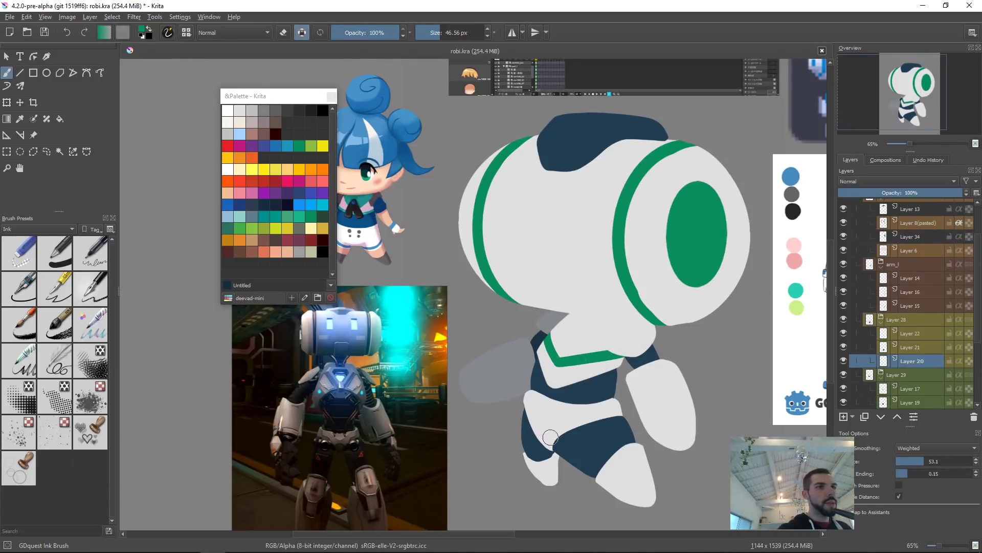
pyautogui.click(592, 441)
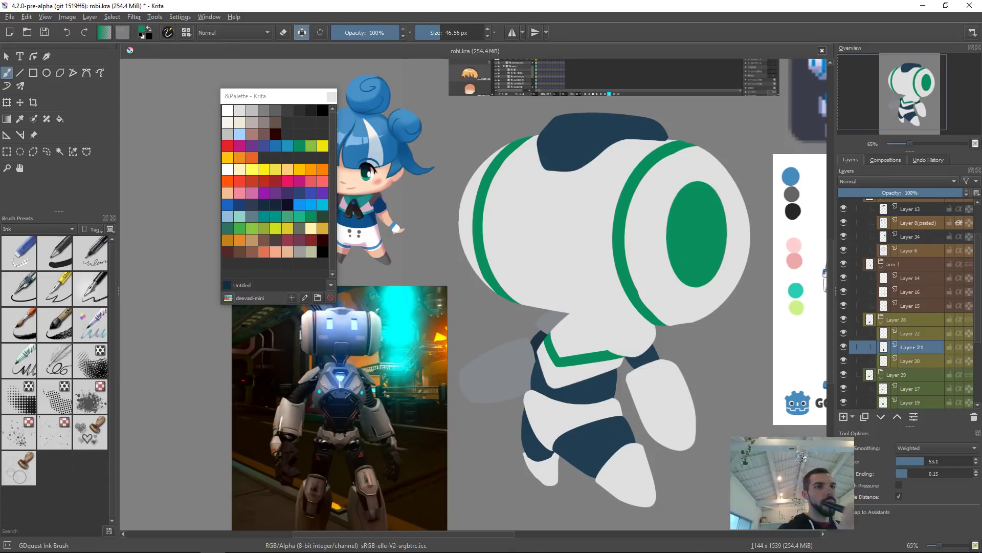
pyautogui.hotkey('ctrl', 't')
pyautogui.rightClick(610, 419)
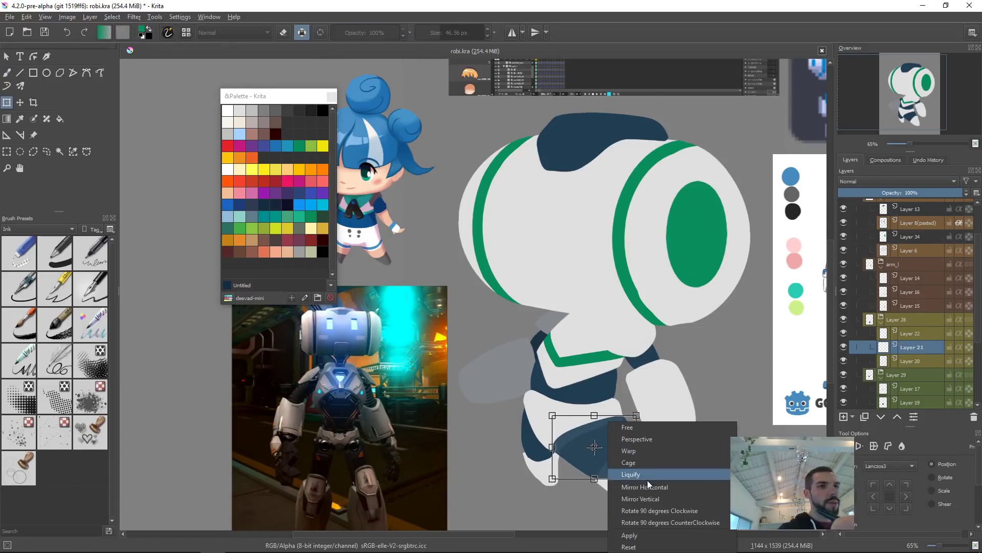
pyautogui.click(644, 472)
pyautogui.moveTo(594, 449)
pyautogui.mouseDown()
pyautogui.moveTo(608, 450)
pyautogui.moveTo(526, 457)
pyautogui.moveTo(547, 451)
pyautogui.moveTo(566, 420)
pyautogui.moveTo(556, 436)
pyautogui.moveTo(568, 429)
pyautogui.mouseUp()
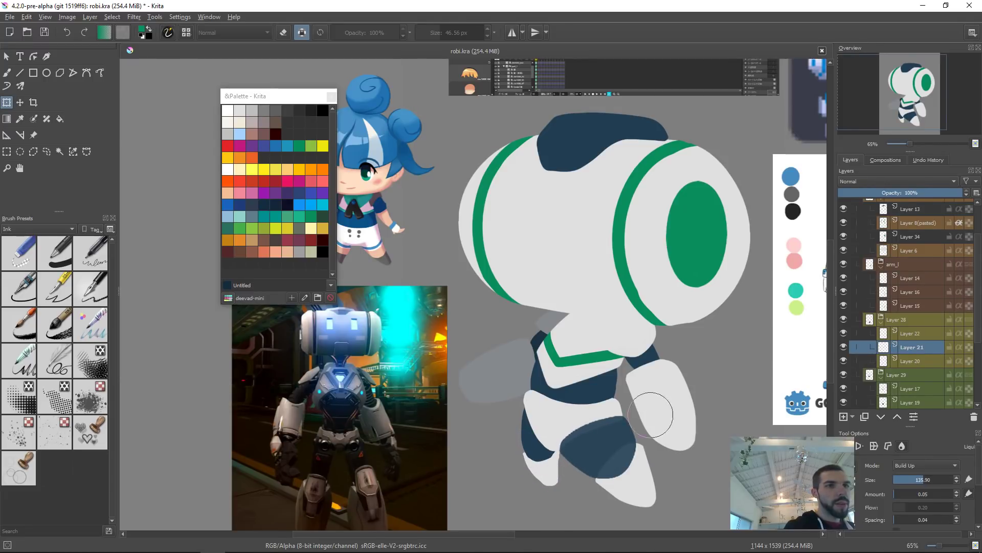
pyautogui.moveTo(627, 481)
pyautogui.mouseDown()
pyautogui.moveTo(577, 484)
pyautogui.moveTo(596, 482)
pyautogui.mouseUp()
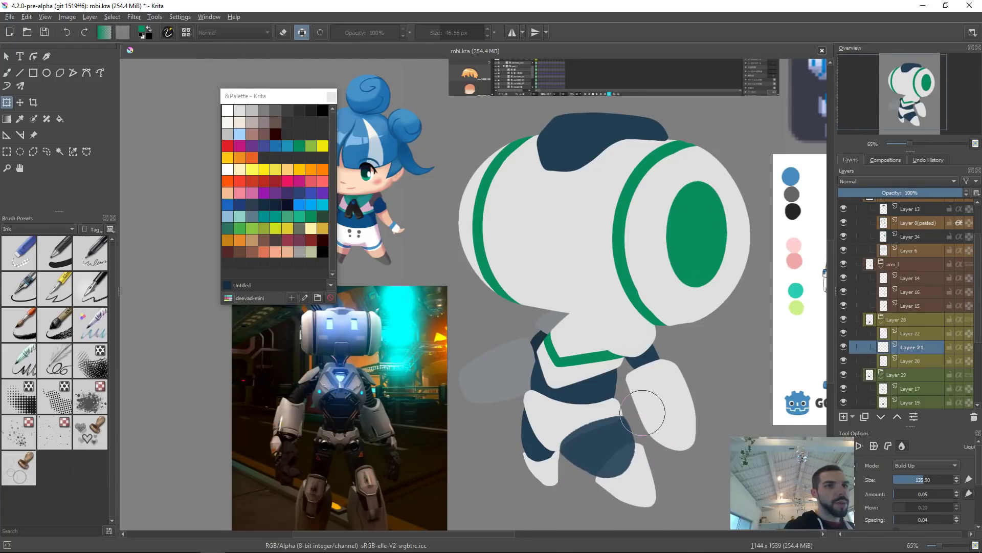
pyautogui.press('Return')
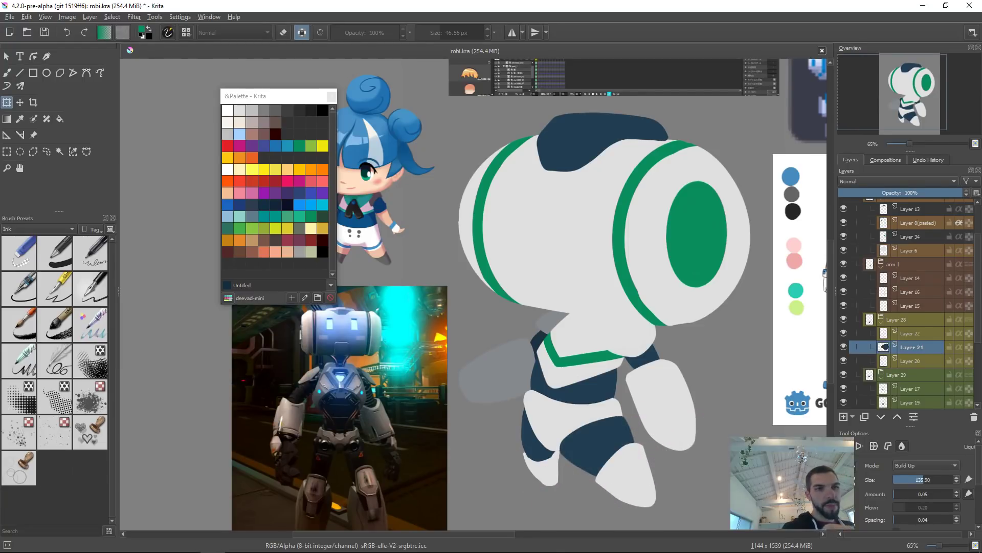
pyautogui.moveTo(655, 419); pyautogui.dragTo(642, 324)
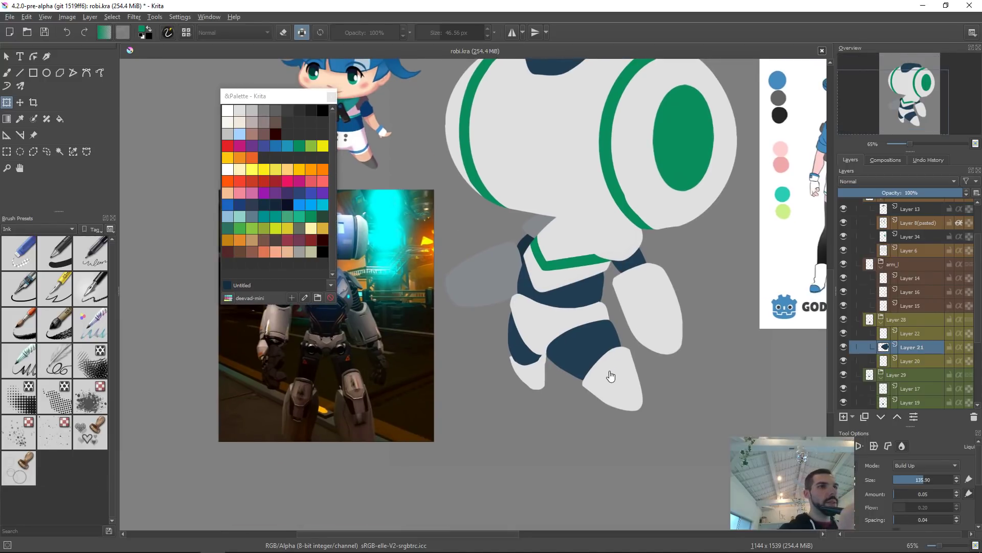
pyautogui.press('pageup')
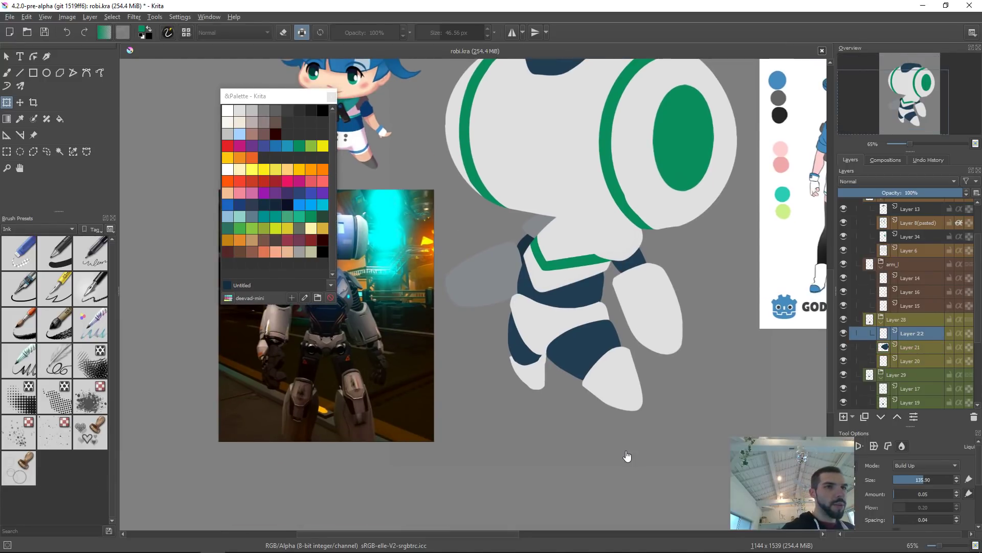
pyautogui.scroll(5, 628, 455)
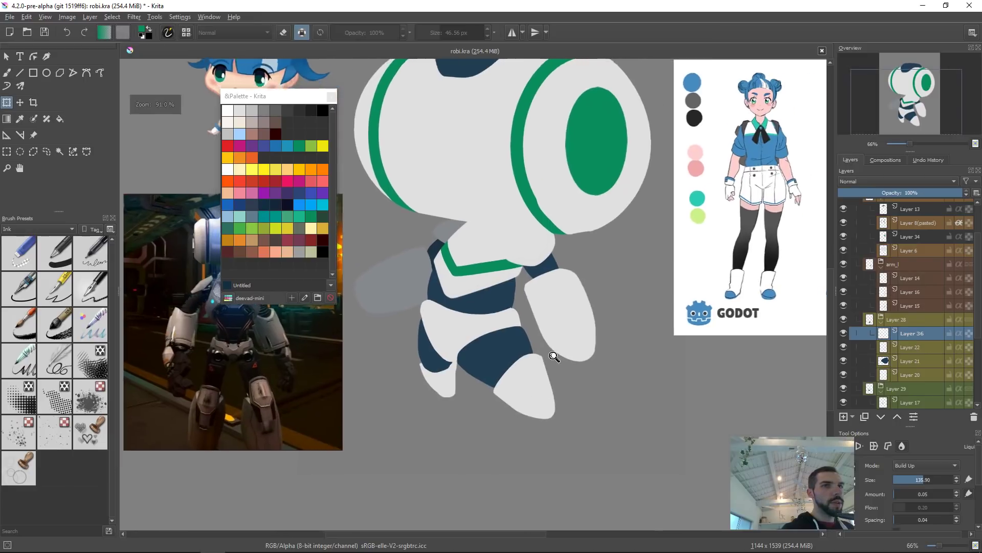
pyautogui.press('b')
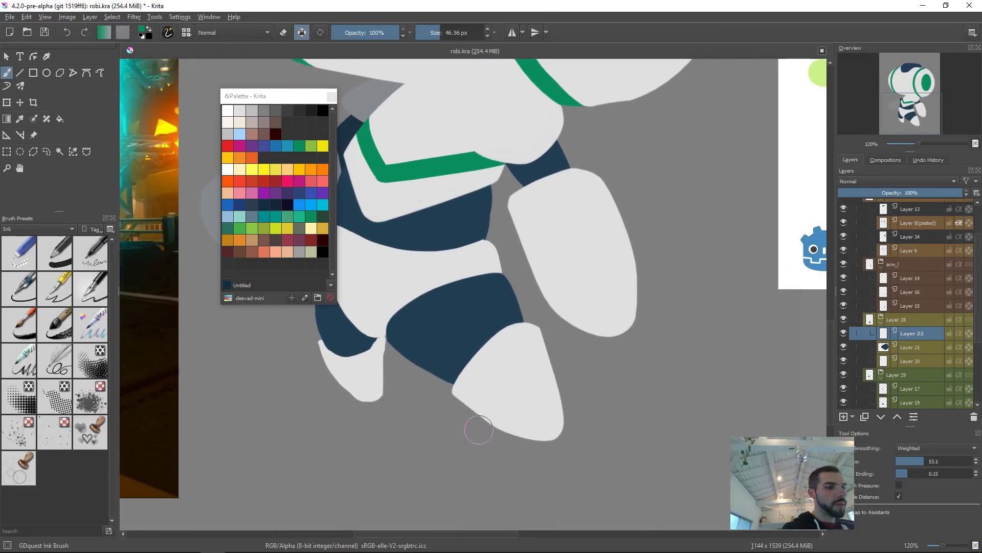
pyautogui.press('e')
pyautogui.press('Escape')
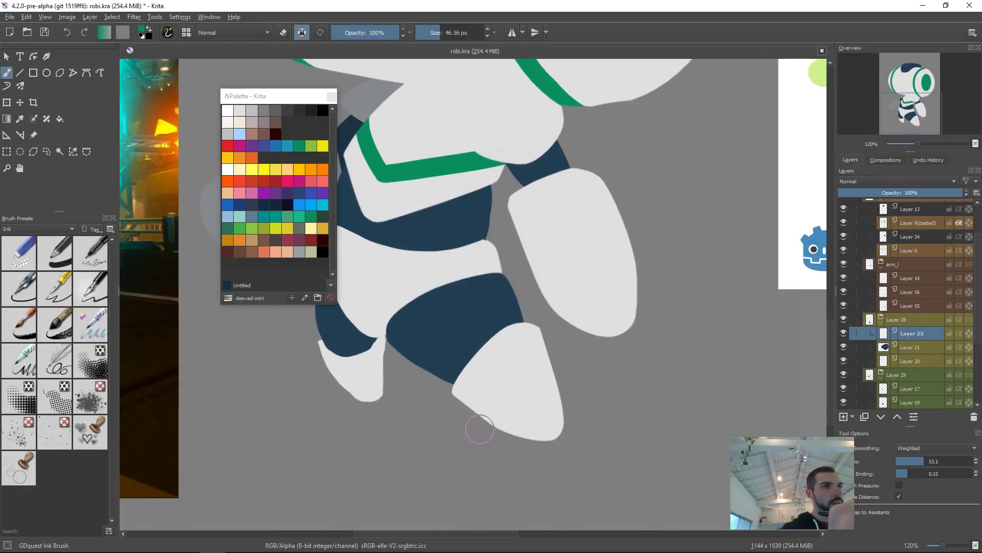
pyautogui.hotkey('alt', '2')
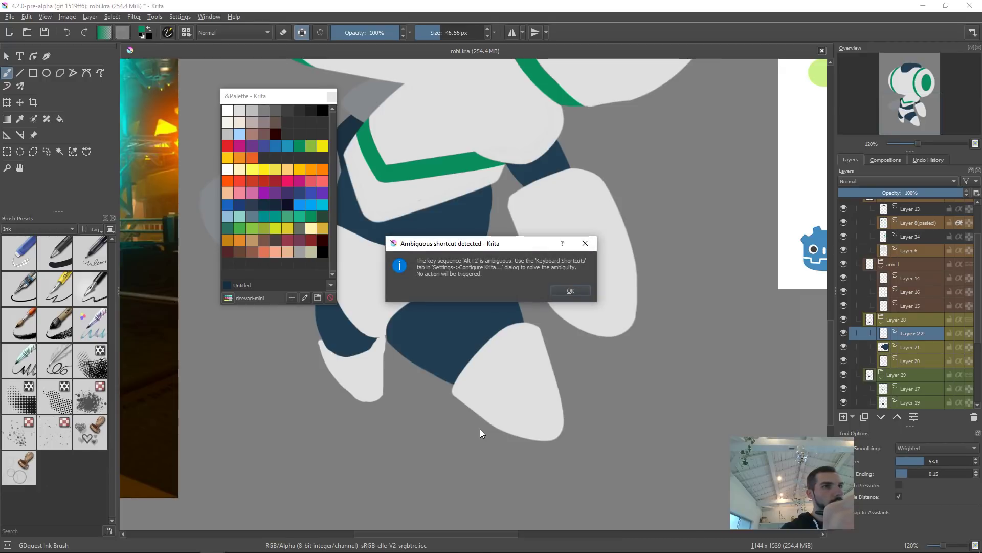
pyautogui.press('Escape')
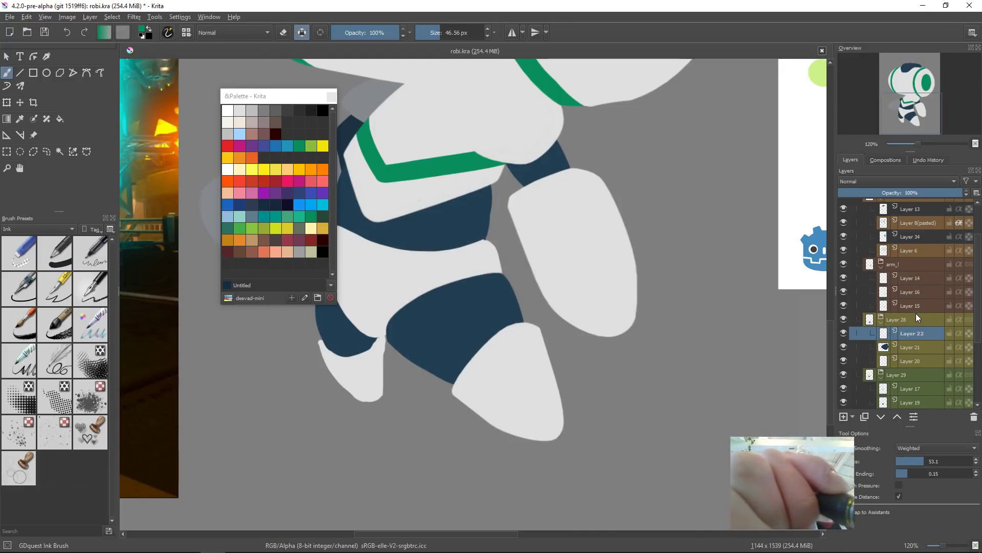
# Step: Add a new layer in the leg group and paint a dark green patch over the front lower leg
pyautogui.keyDown('alt'); pyautogui.click(885, 335); pyautogui.keyUp('alt')
pyautogui.keyDown('alt'); pyautogui.click(886, 335); pyautogui.keyUp('alt')
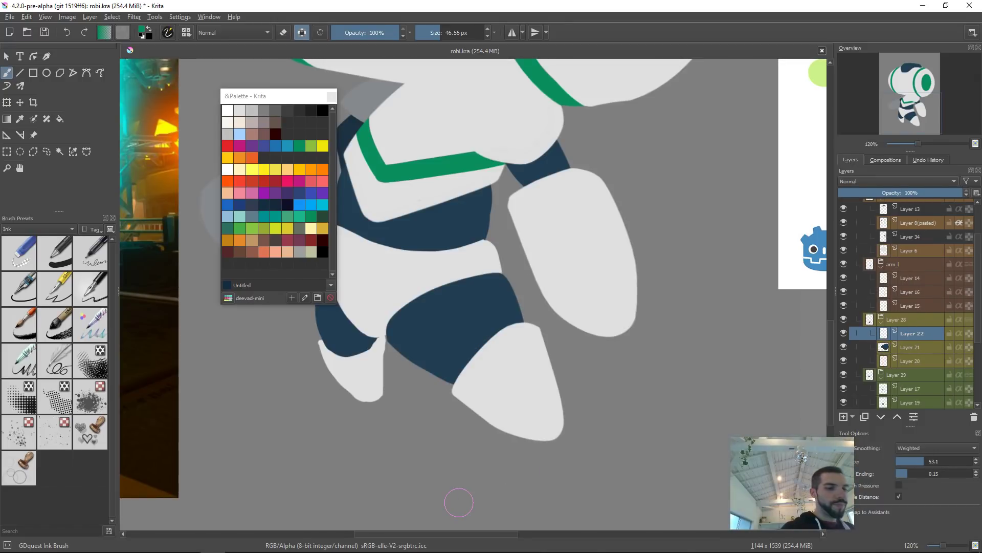
pyautogui.press('Insert')
pyautogui.keyDown('ctrl'); pyautogui.click(452, 325); pyautogui.keyUp('ctrl')
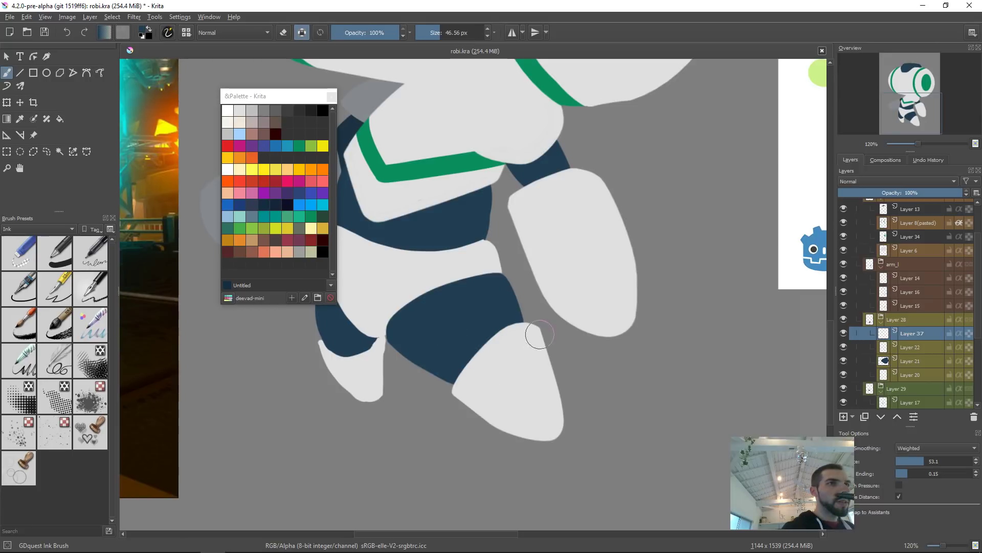
pyautogui.keyDown('ctrl'); pyautogui.click(459, 157); pyautogui.keyUp('ctrl')
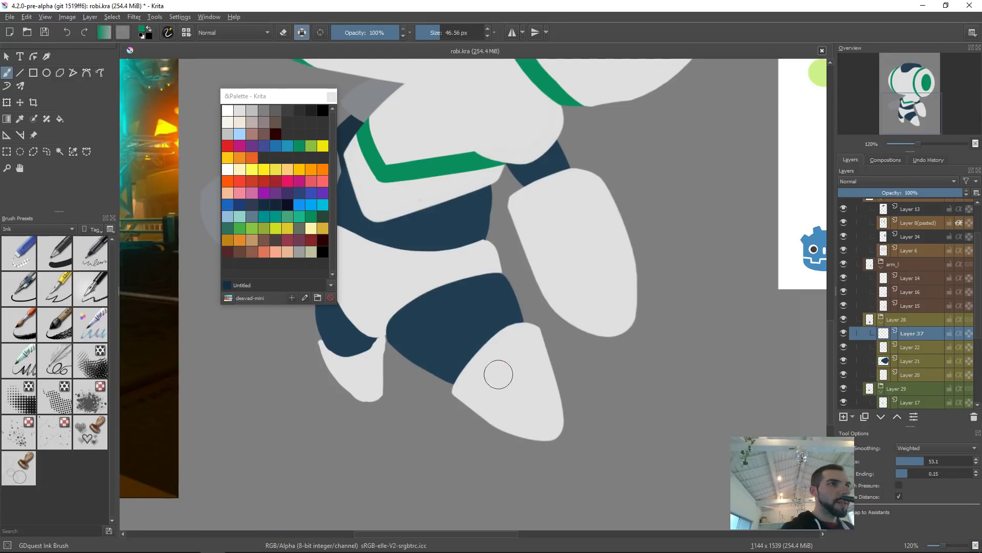
pyautogui.moveTo(456, 342)
pyautogui.mouseDown()
pyautogui.moveTo(484, 369)
pyautogui.moveTo(469, 349)
pyautogui.moveTo(458, 351)
pyautogui.moveTo(492, 325)
pyautogui.moveTo(503, 361)
pyautogui.moveTo(474, 353)
pyautogui.moveTo(485, 367)
pyautogui.moveTo(487, 335)
pyautogui.moveTo(499, 374)
pyautogui.moveTo(462, 346)
pyautogui.moveTo(506, 378)
pyautogui.mouseUp()
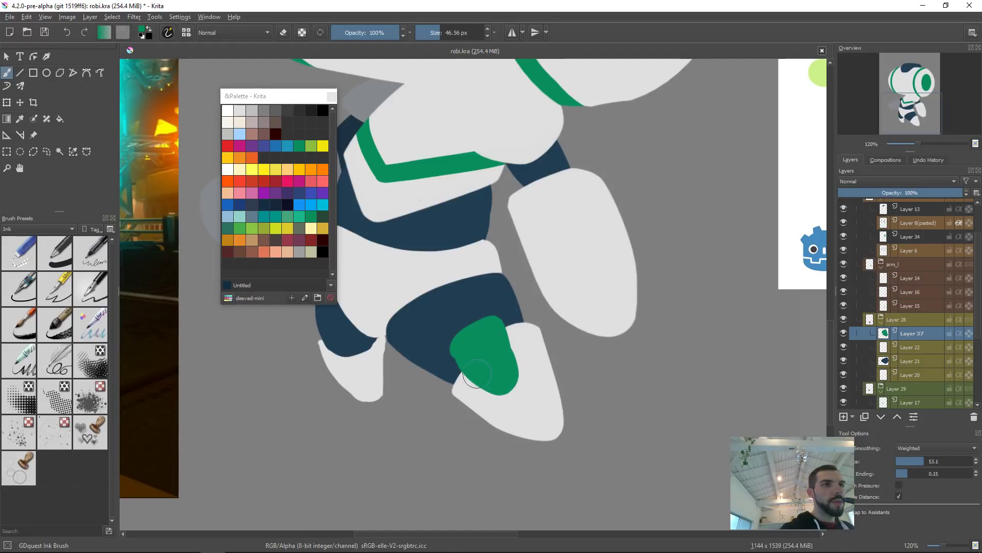
pyautogui.moveTo(549, 344); pyautogui.dragTo(560, 325)
pyautogui.press('2')
pyautogui.press('5')
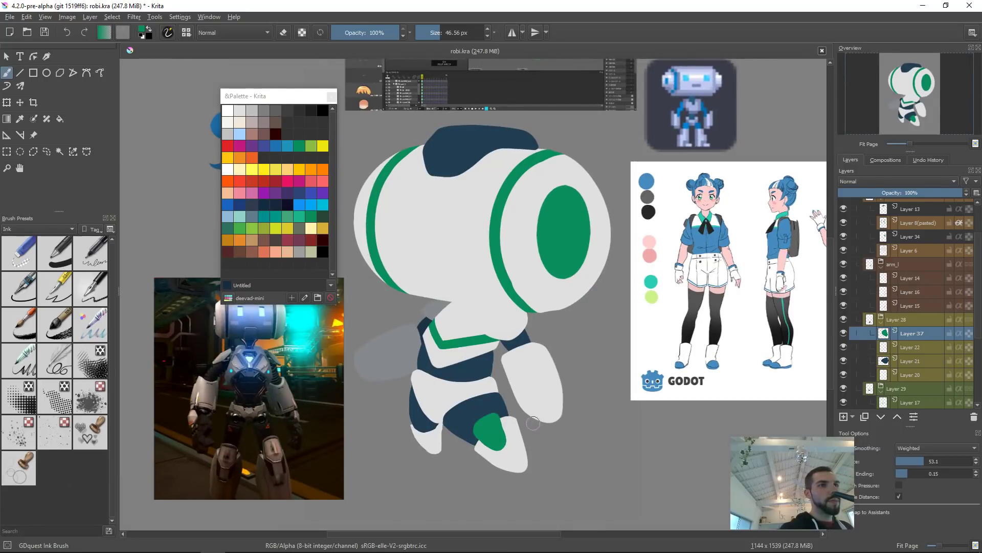
# Step: Move the green patch up and erase its edges so it fits inside the front lower leg shape
pyautogui.press('t')
pyautogui.moveTo(504, 427)
pyautogui.mouseDown()
pyautogui.moveTo(518, 437)
pyautogui.moveTo(499, 428)
pyautogui.moveTo(505, 390)
pyautogui.mouseUp()
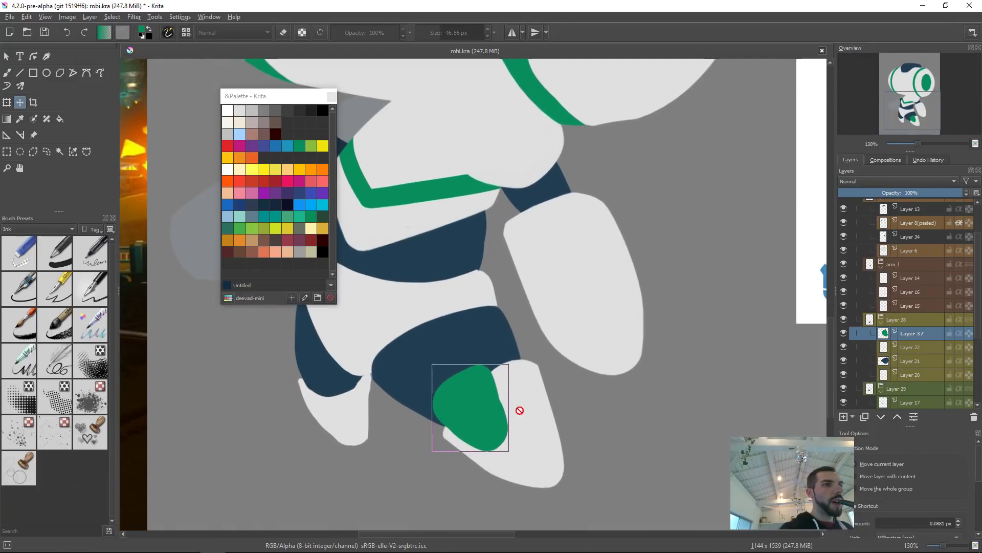
pyautogui.press('b')
pyautogui.press('[')
pyautogui.press('[')
pyautogui.press('[')
pyautogui.press('e')
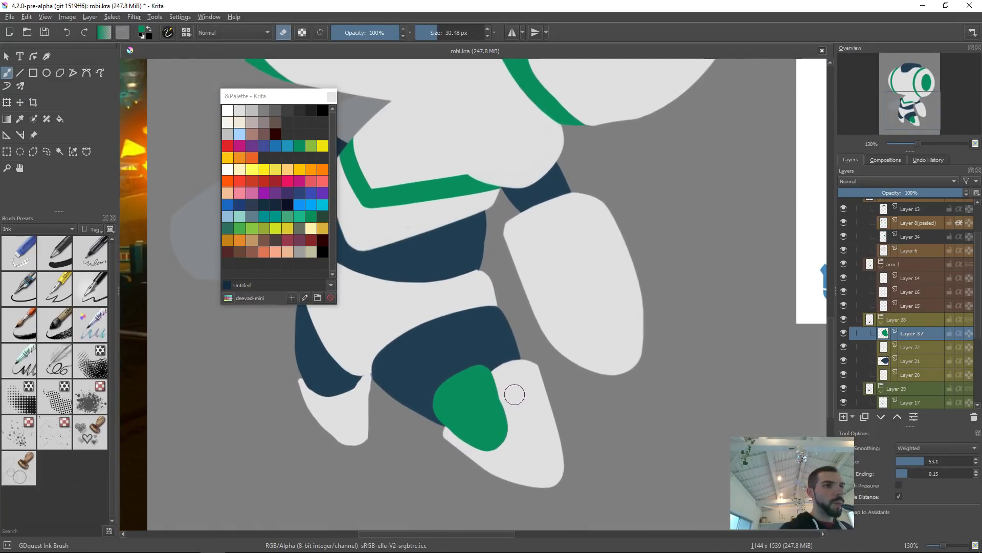
pyautogui.moveTo(485, 362); pyautogui.dragTo(520, 439)
pyautogui.hotkey('ctrl', 'z')
pyautogui.moveTo(485, 356); pyautogui.dragTo(526, 443)
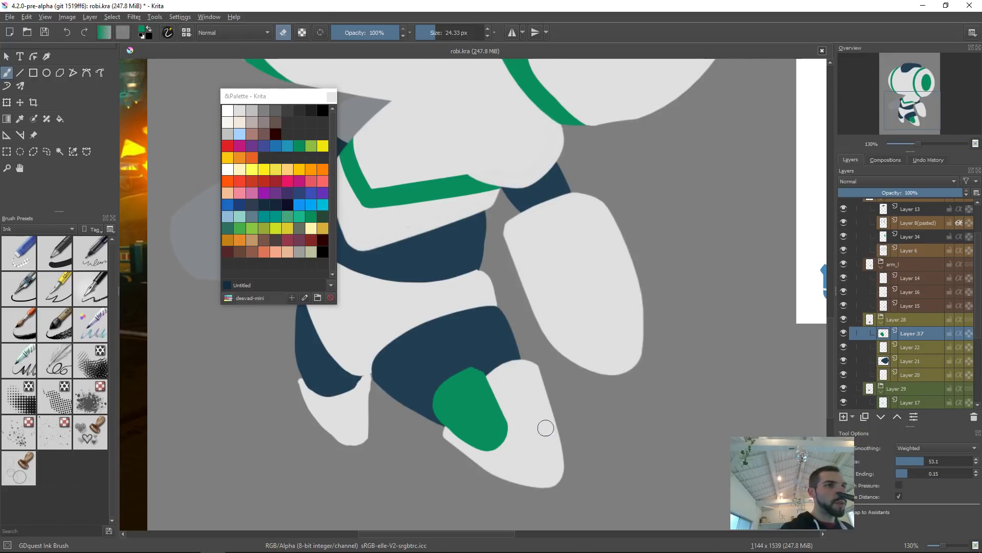
pyautogui.moveTo(429, 404); pyautogui.dragTo(470, 365)
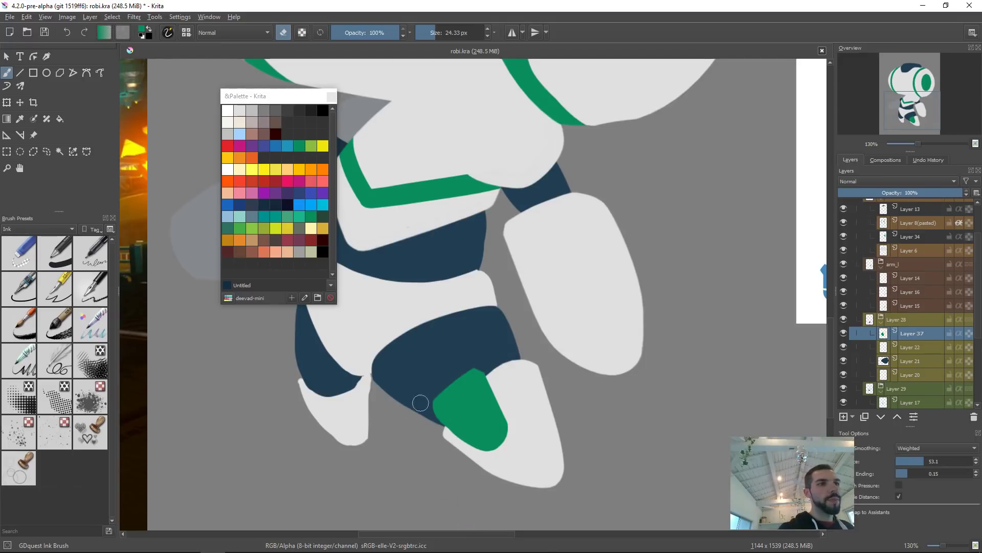
pyautogui.hotkey('ctrl', 'z')
pyautogui.moveTo(413, 416); pyautogui.dragTo(517, 467)
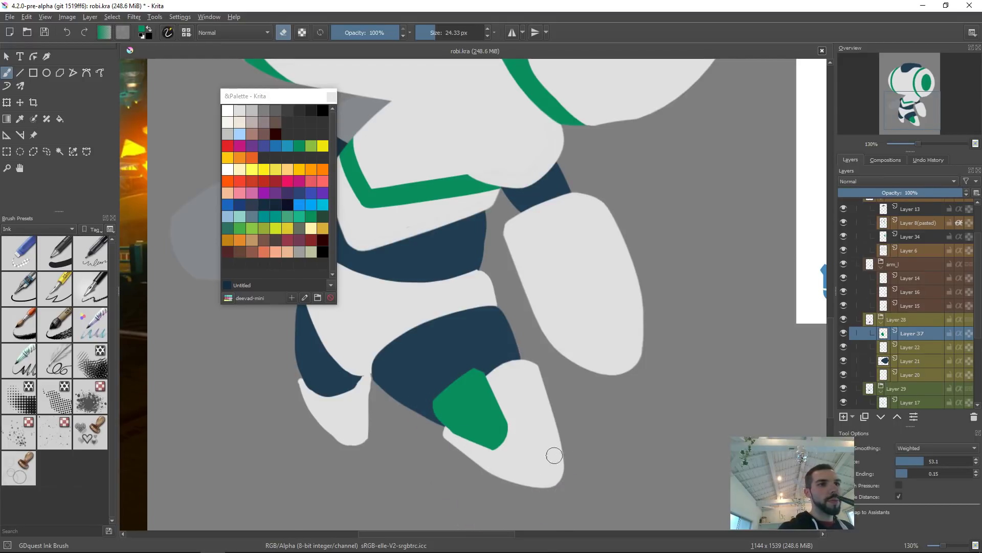
# Step: Show the pasted sketch layer and add a new layer inside the head group
pyautogui.scroll(-5, 538, 408)
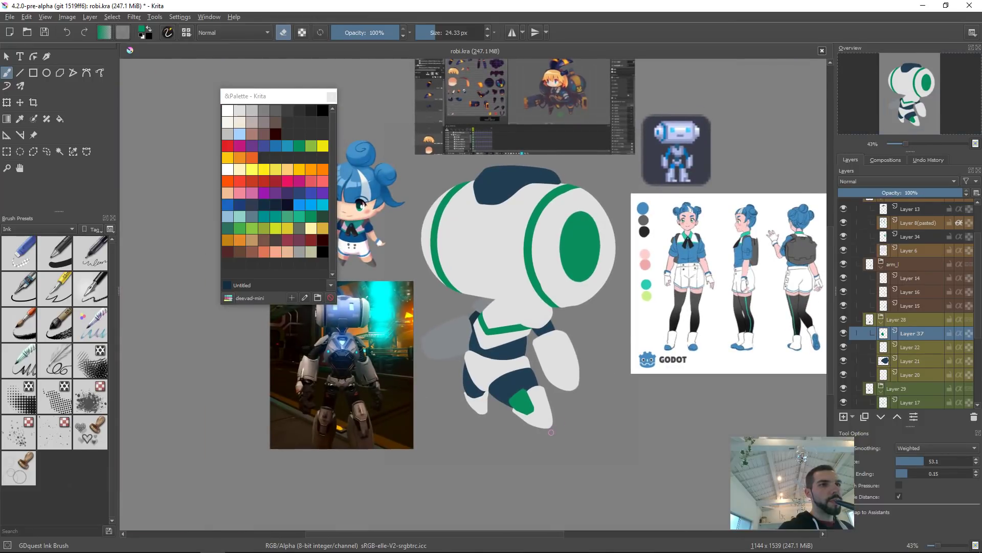
pyautogui.press('t')
pyautogui.moveTo(551, 411); pyautogui.dragTo(553, 412)
pyautogui.scroll(-3, 620, 339)
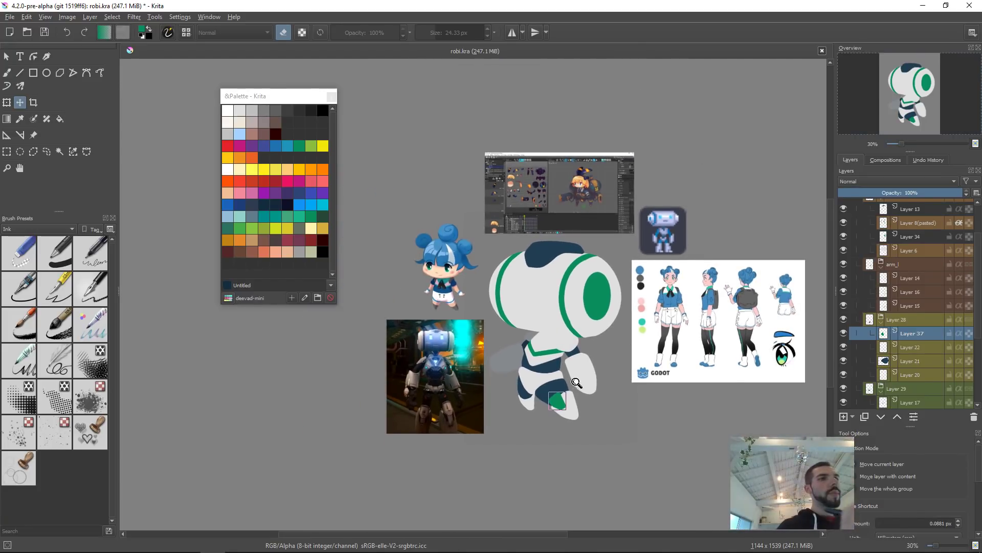
pyautogui.scroll(4, 615, 348)
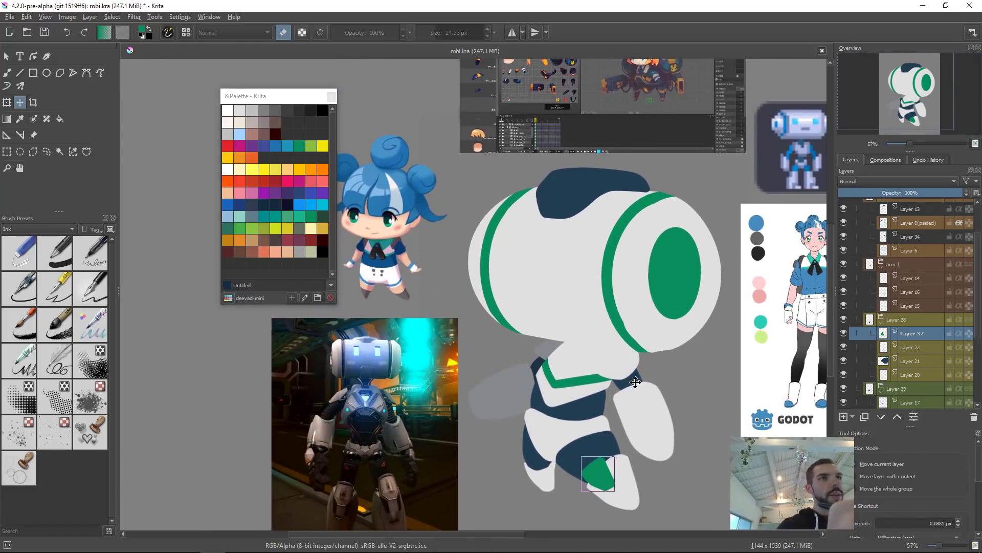
pyautogui.click(565, 287)
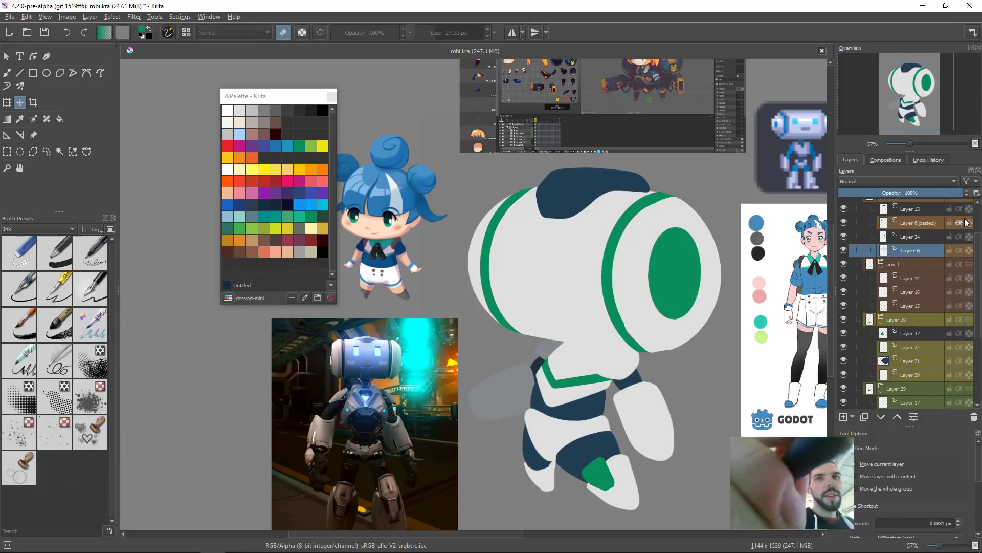
pyautogui.scroll(2, 847, 221)
pyautogui.click(844, 219)
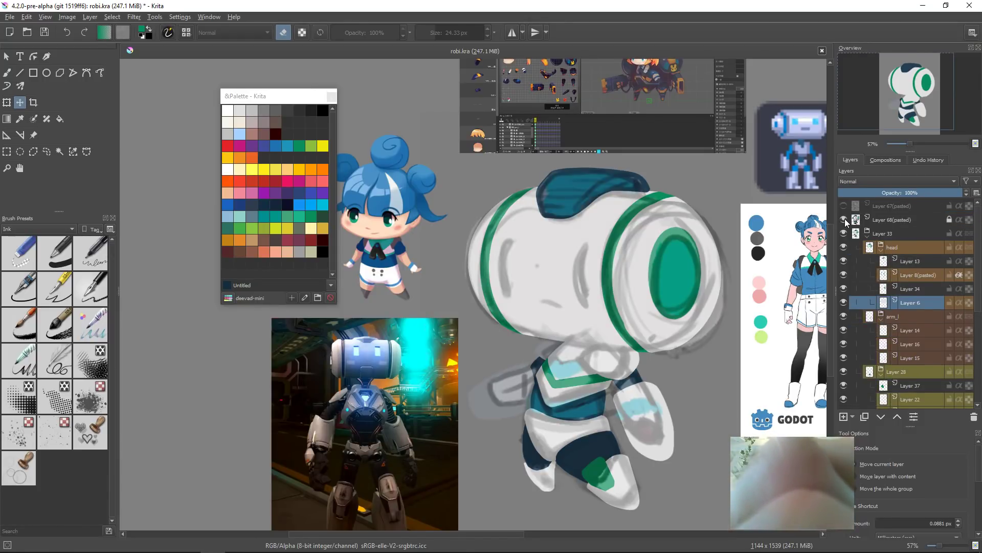
pyautogui.click(902, 251)
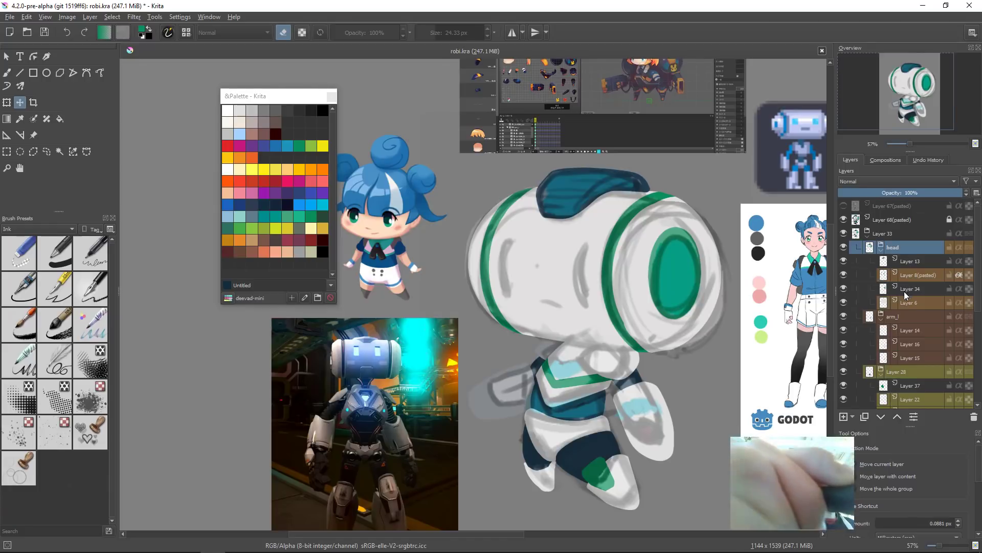
pyautogui.press('Insert')
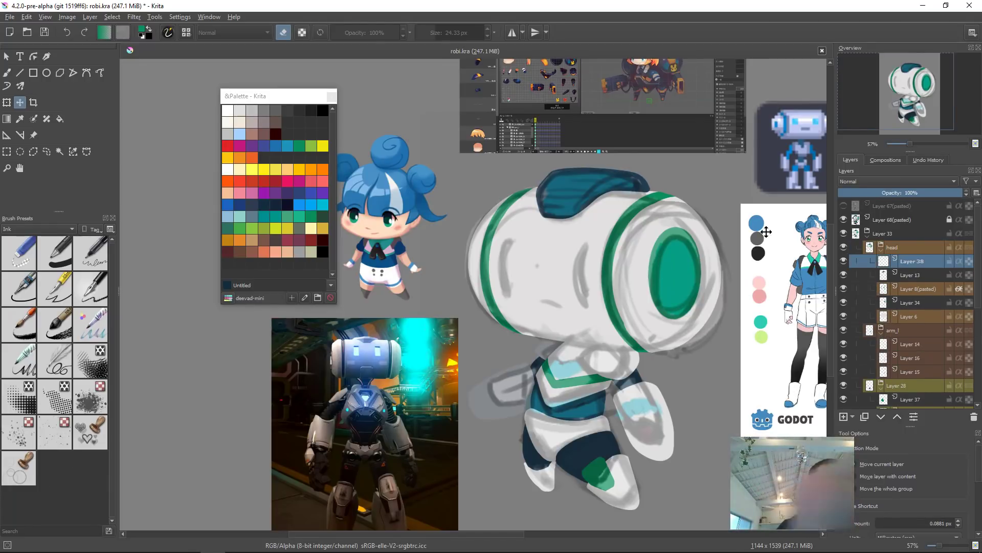
pyautogui.click(844, 206)
pyautogui.click(844, 207)
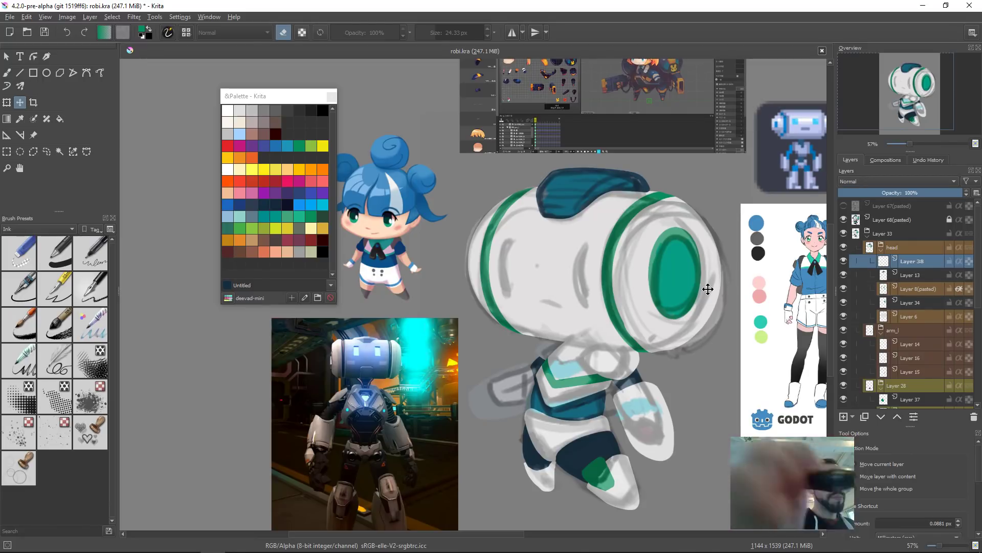
# Step: Pick a light cyan from the palette and paint two vertical eye strokes on the robot's face
pyautogui.press('b')
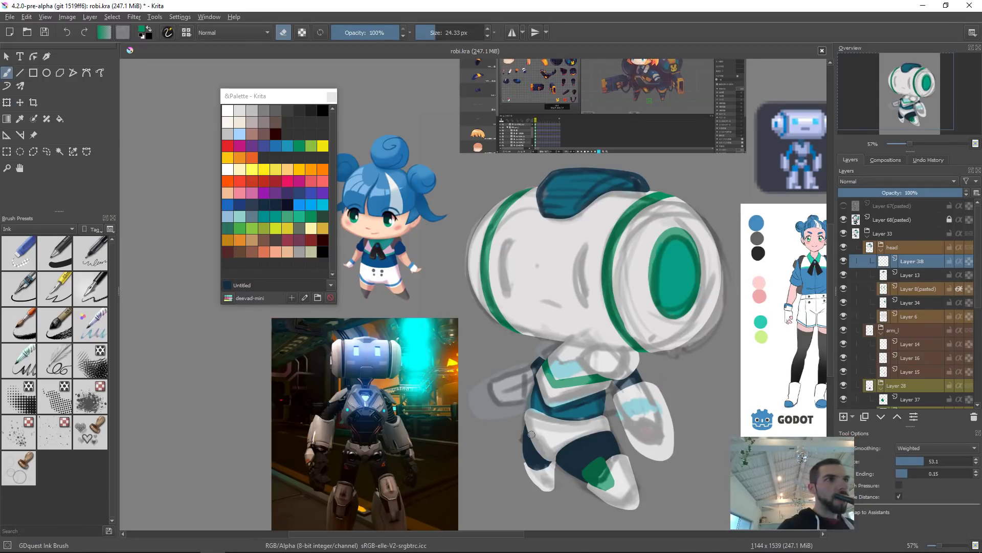
pyautogui.click(322, 204)
pyautogui.moveTo(586, 249); pyautogui.dragTo(587, 303)
pyautogui.hotkey('ctrl', 'z')
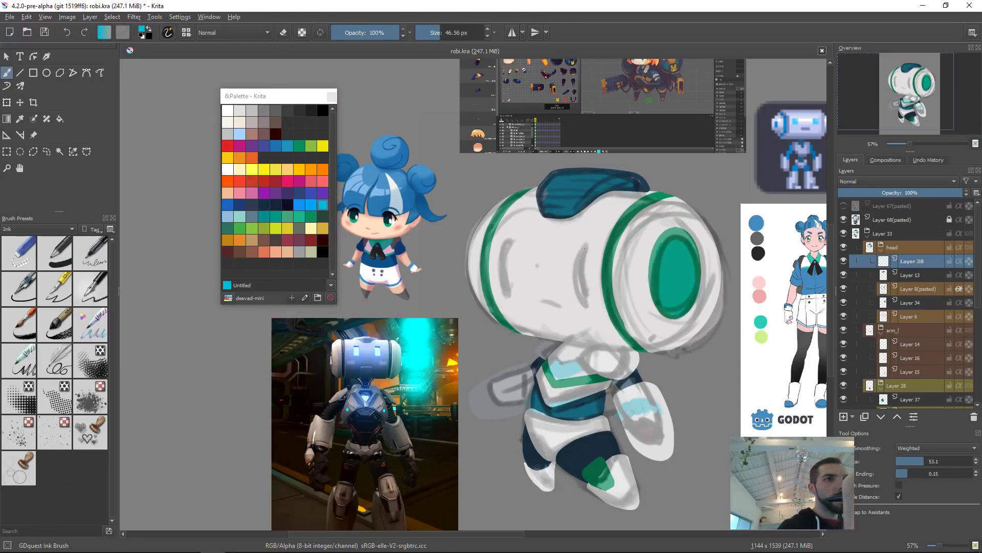
pyautogui.moveTo(584, 248); pyautogui.dragTo(584, 302)
pyautogui.hotkey('ctrl', 'z')
pyautogui.moveTo(587, 247); pyautogui.dragTo(589, 300)
pyautogui.hotkey('ctrl', 'z')
pyautogui.moveTo(589, 248); pyautogui.dragTo(590, 304)
pyautogui.hotkey('ctrl', 'z')
pyautogui.moveTo(584, 245); pyautogui.dragTo(589, 305)
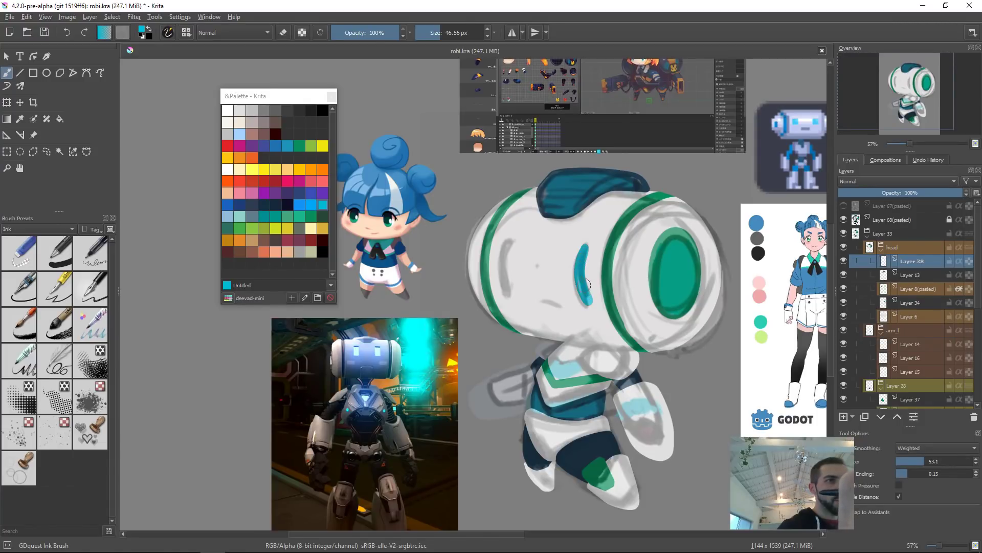
pyautogui.hotkey('ctrl', 'z')
pyautogui.moveTo(586, 244); pyautogui.dragTo(583, 303)
pyautogui.hotkey('ctrl', 'z')
pyautogui.moveTo(587, 246); pyautogui.dragTo(585, 291)
pyautogui.hotkey('ctrl', 'z')
pyautogui.moveTo(586, 244); pyautogui.dragTo(585, 302)
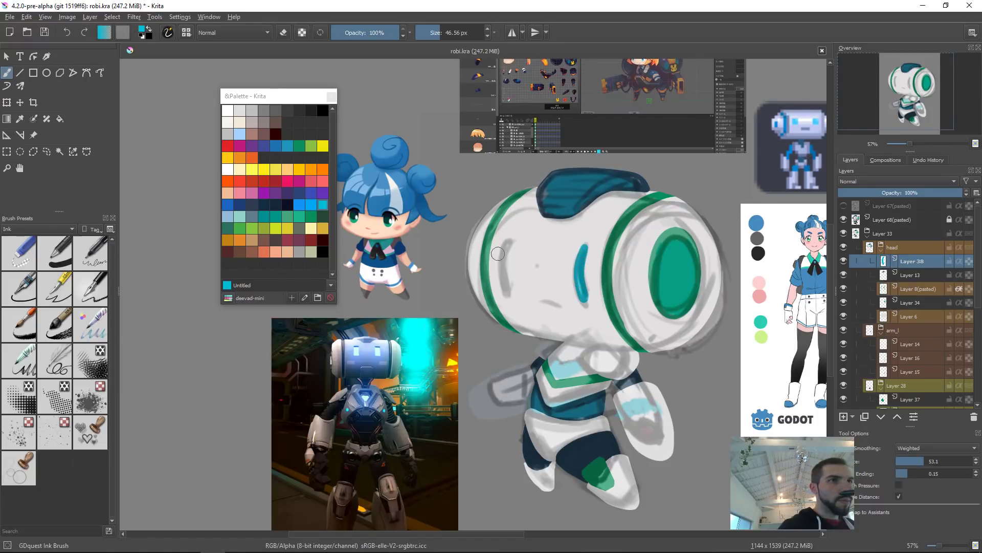
pyautogui.moveTo(506, 244); pyautogui.dragTo(504, 295)
pyautogui.hotkey('ctrl', 'z')
pyautogui.moveTo(507, 244); pyautogui.dragTo(505, 294)
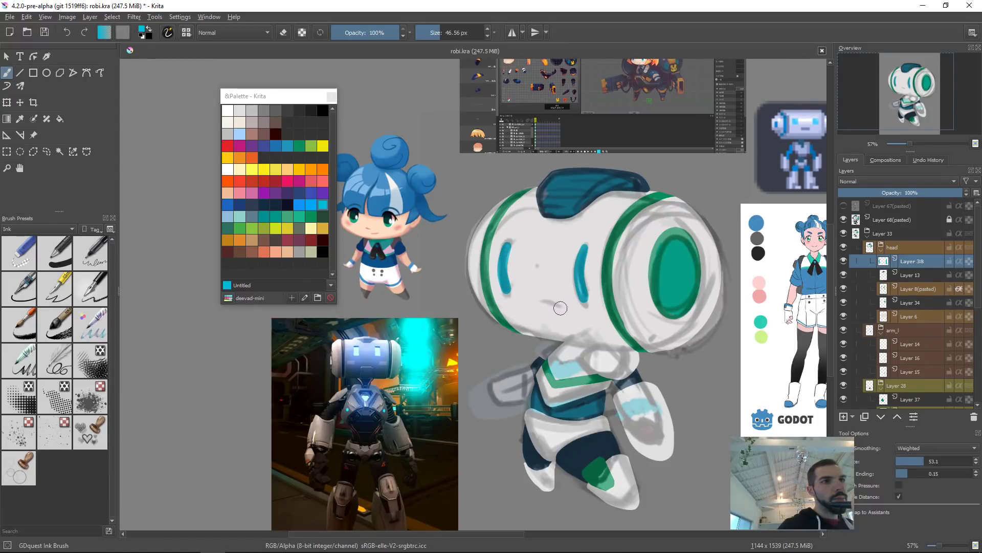
# Step: Hide the pasted sketch layer to check the eye strokes against the flat colours
pyautogui.press('[')
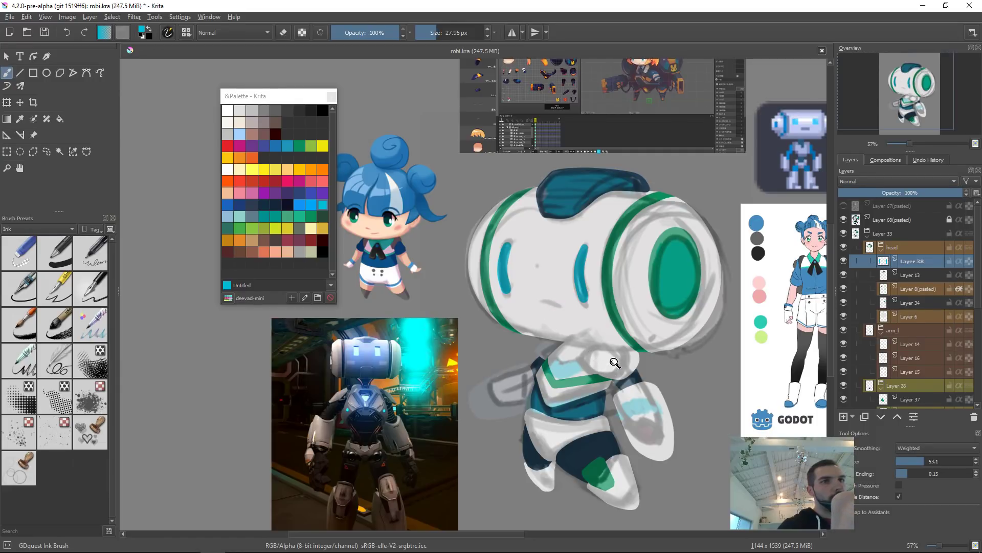
pyautogui.moveTo(615, 362); pyautogui.dragTo(653, 146)
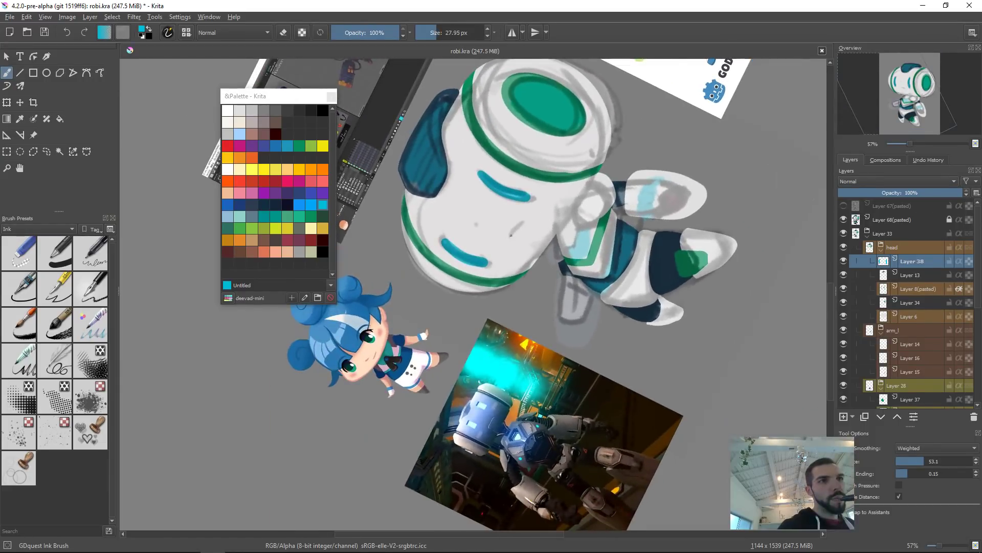
pyautogui.hotkey('ctrl', 'z')
pyautogui.press('5')
pyautogui.press('2')
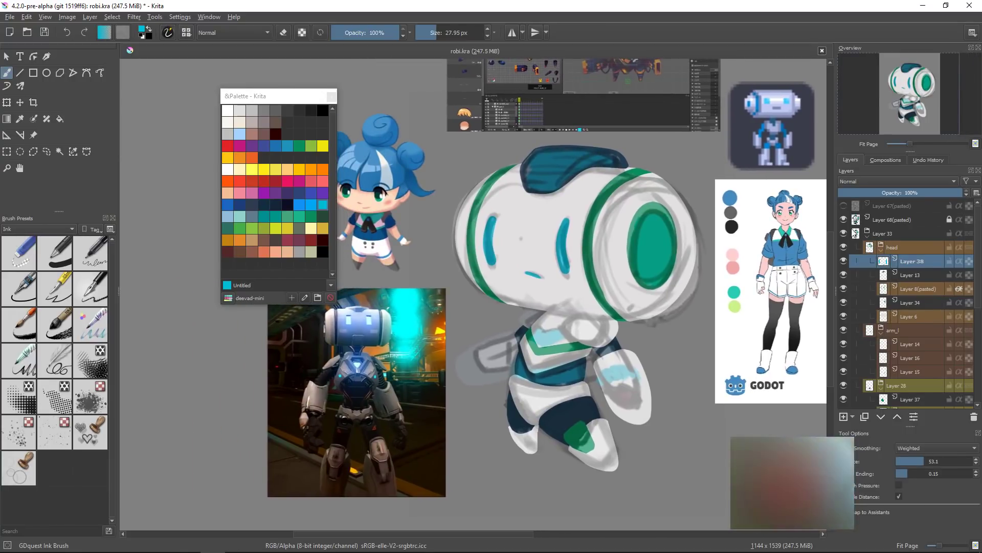
pyautogui.click(842, 220)
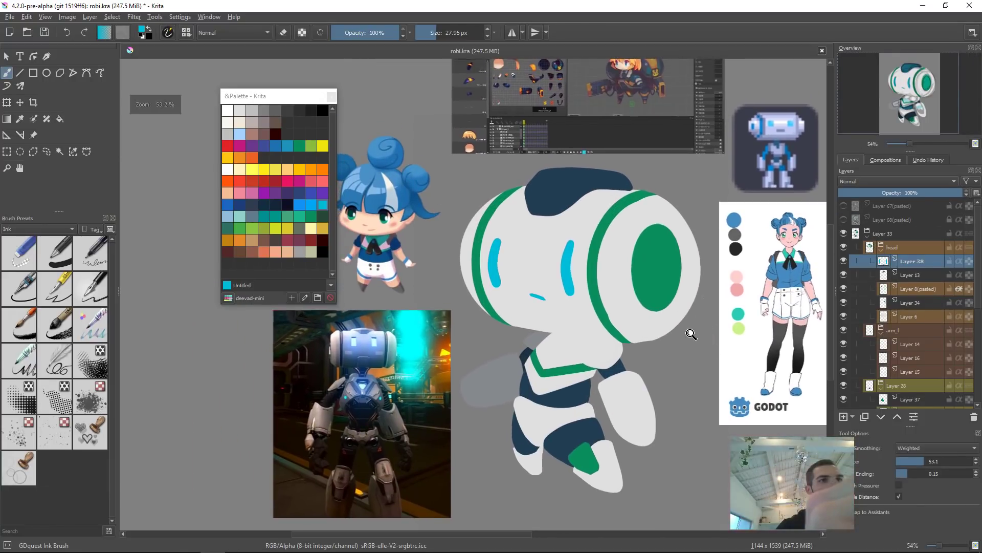
pyautogui.scroll(-8, 691, 333)
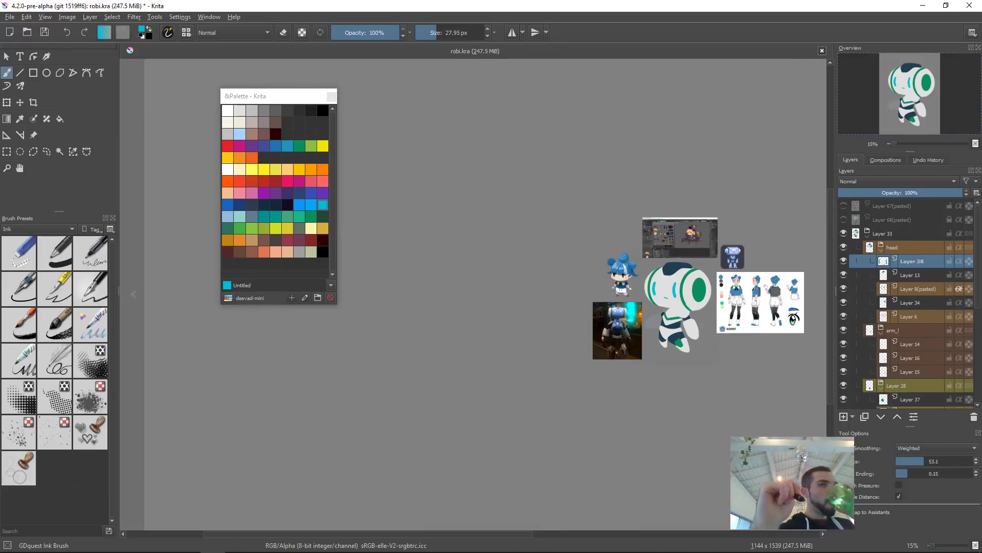
pyautogui.moveTo(726, 353)
pyautogui.mouseDown()
pyautogui.moveTo(637, 340)
pyautogui.moveTo(635, 248)
pyautogui.moveTo(571, 234)
pyautogui.moveTo(579, 204)
pyautogui.moveTo(572, 266)
pyautogui.mouseUp()
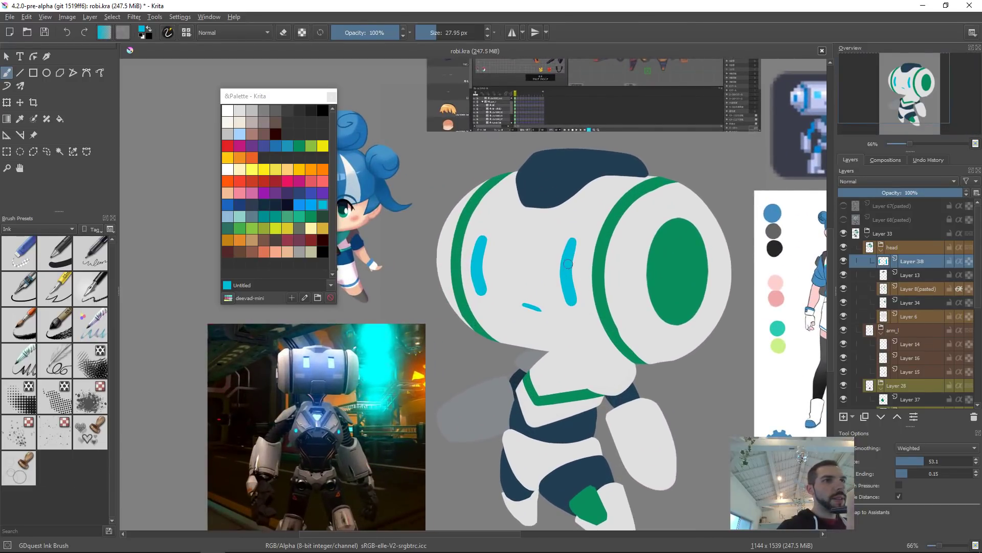
# Step: Liquify the two cyan eye strokes to bend them into slightly curved shapes
pyautogui.hotkey('ctrl', 't')
pyautogui.rightClick(575, 299)
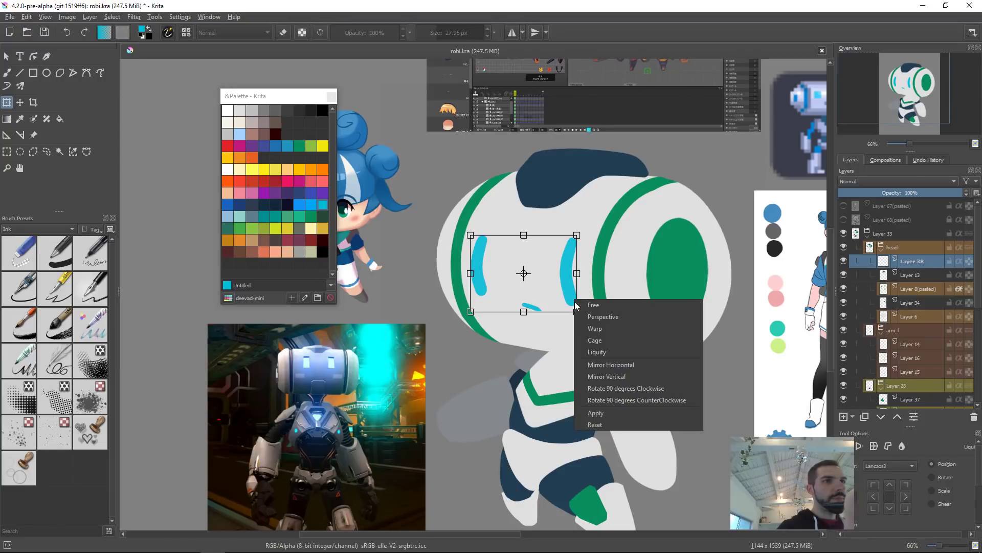
pyautogui.click(612, 351)
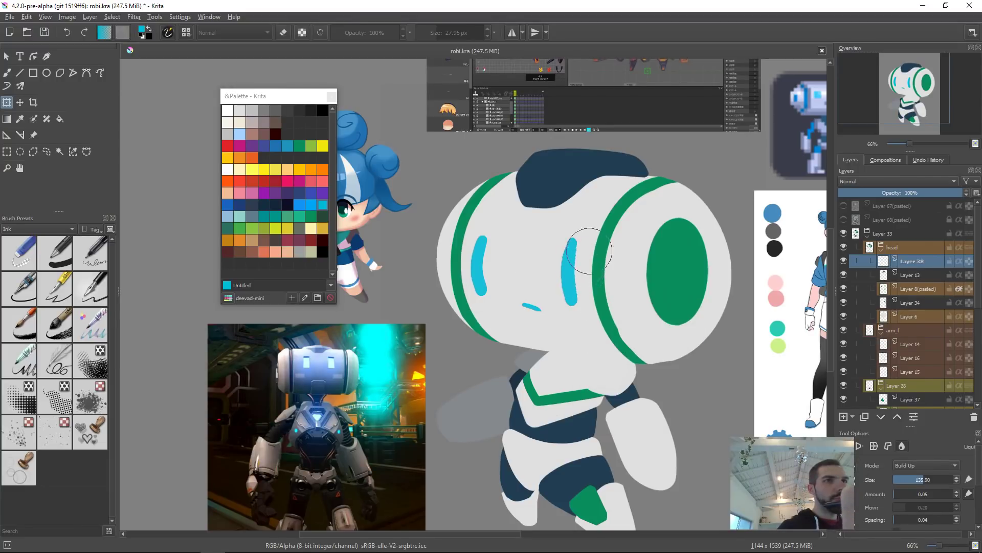
pyautogui.moveTo(586, 253)
pyautogui.mouseDown()
pyautogui.moveTo(597, 298)
pyautogui.moveTo(562, 290)
pyautogui.moveTo(578, 280)
pyautogui.moveTo(579, 311)
pyautogui.moveTo(581, 280)
pyautogui.mouseUp()
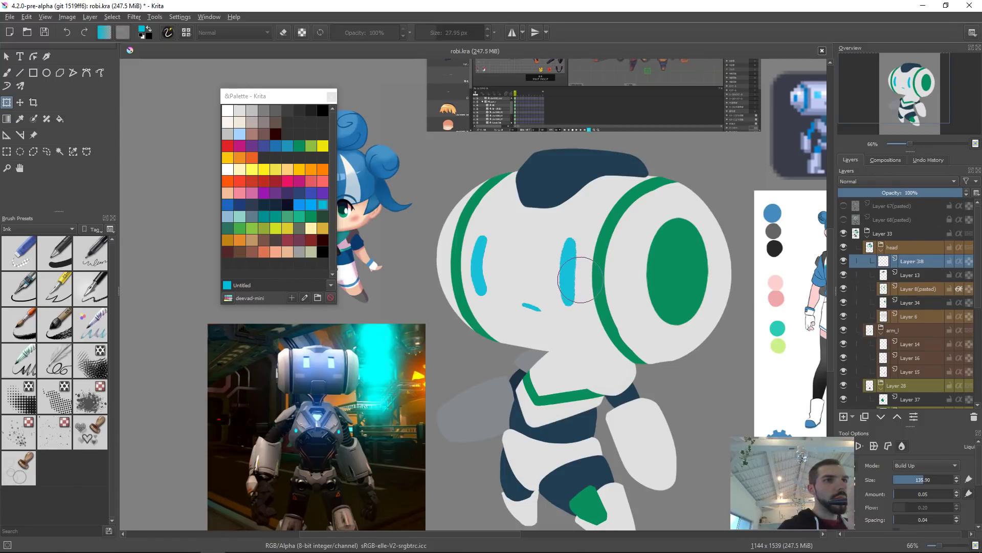
pyautogui.moveTo(571, 235); pyautogui.dragTo(577, 234)
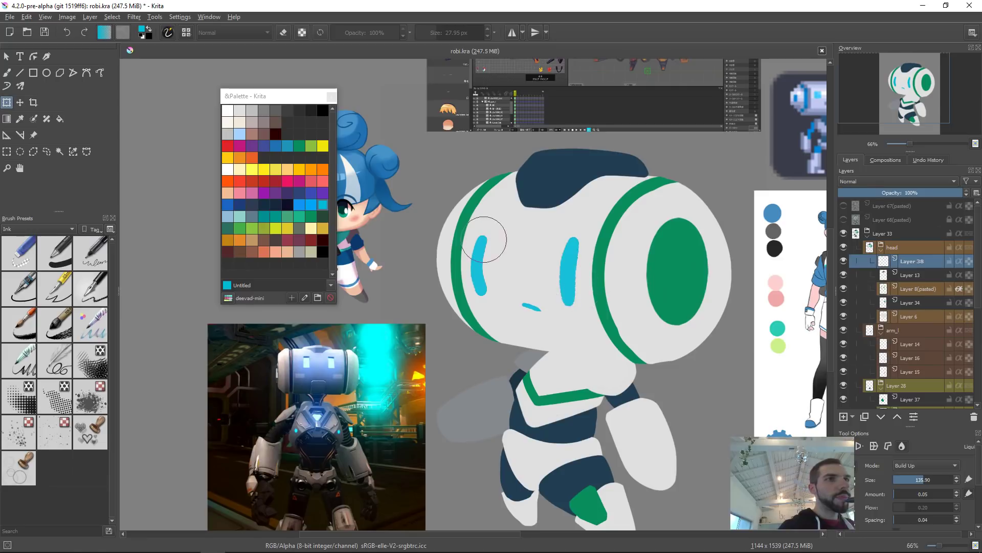
pyautogui.moveTo(484, 239)
pyautogui.mouseDown()
pyautogui.moveTo(496, 263)
pyautogui.moveTo(486, 302)
pyautogui.moveTo(479, 276)
pyautogui.moveTo(472, 286)
pyautogui.moveTo(480, 263)
pyautogui.moveTo(491, 281)
pyautogui.moveTo(486, 300)
pyautogui.moveTo(494, 292)
pyautogui.moveTo(505, 268)
pyautogui.moveTo(497, 239)
pyautogui.mouseUp()
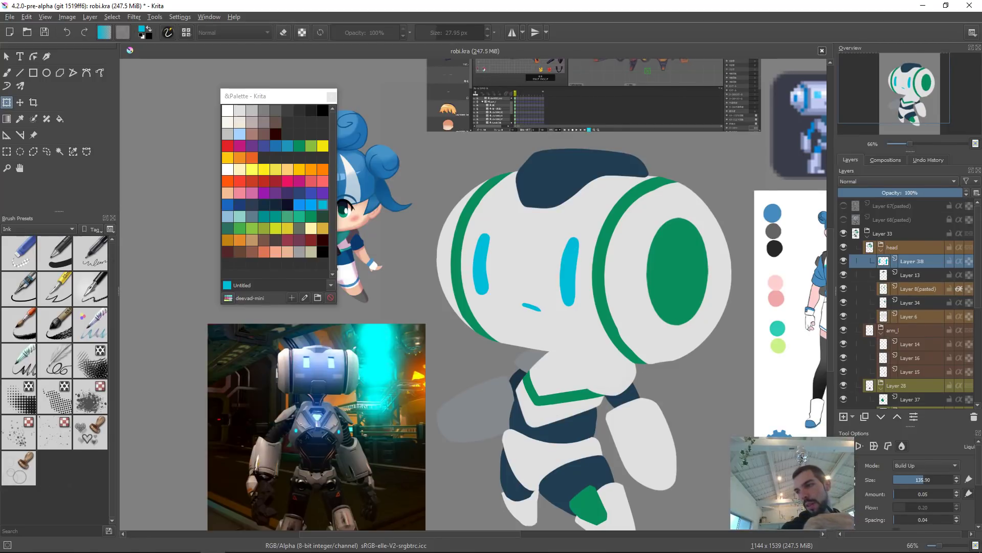
pyautogui.press('super')
pyautogui.press('super')
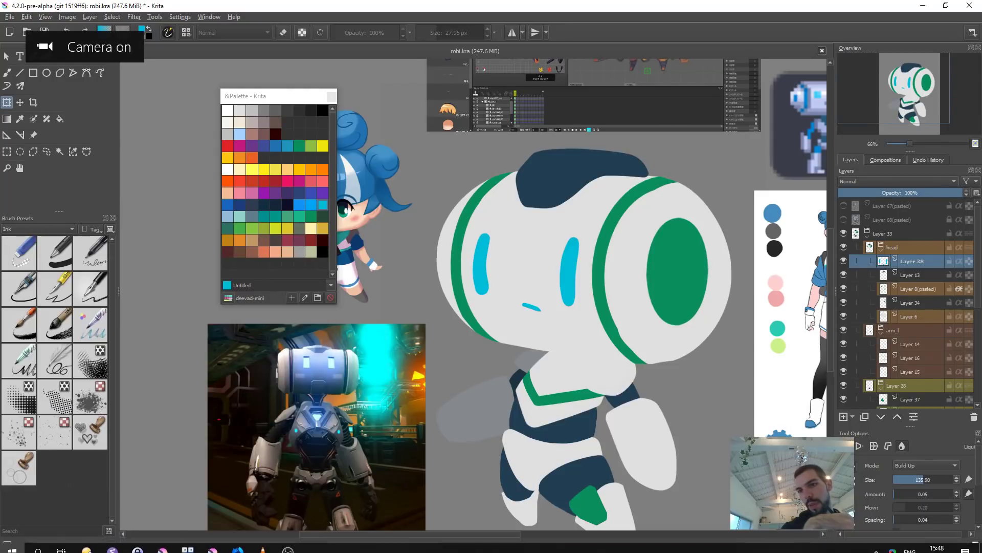
# Step: Add a new layer inside the robot group, above the head group
pyautogui.moveTo(573, 316); pyautogui.dragTo(544, 327)
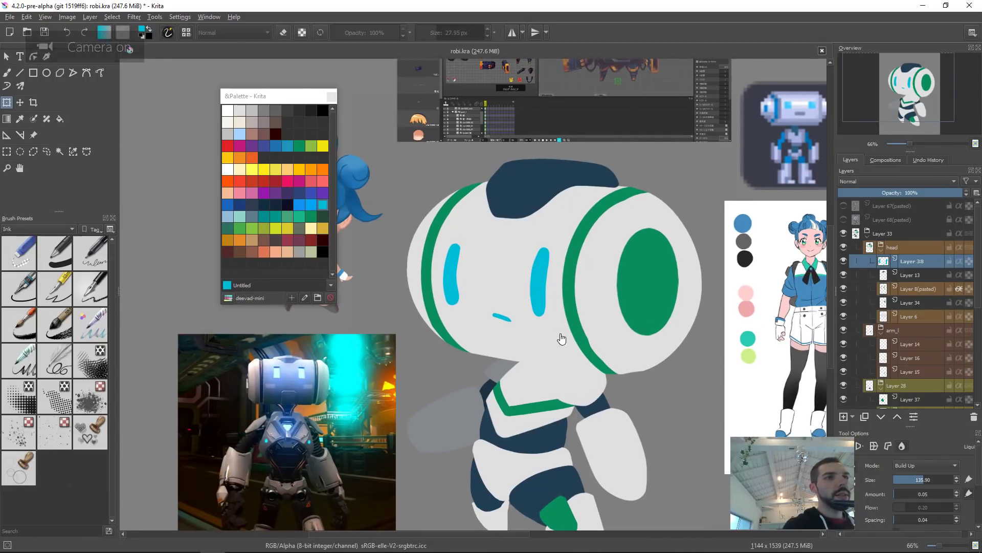
pyautogui.press('b')
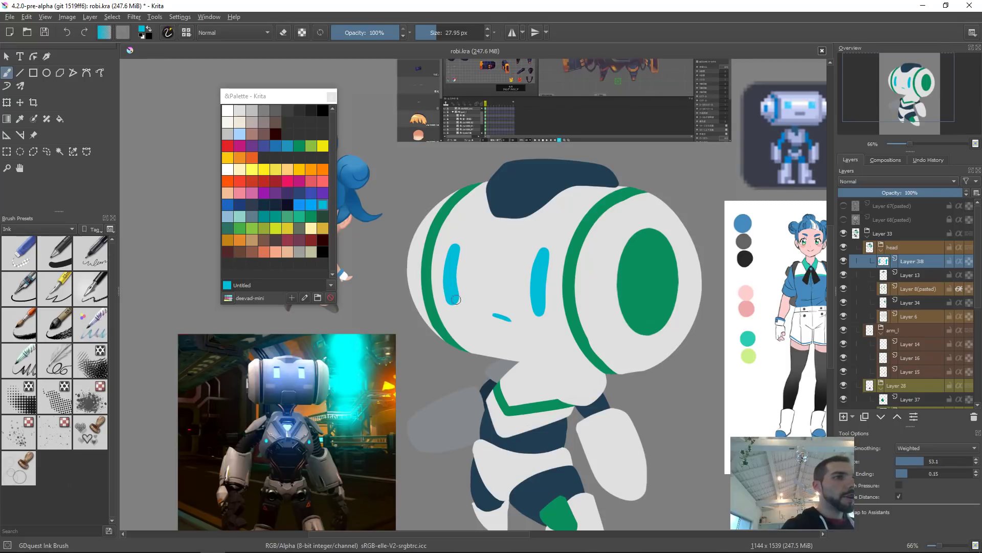
pyautogui.press('e')
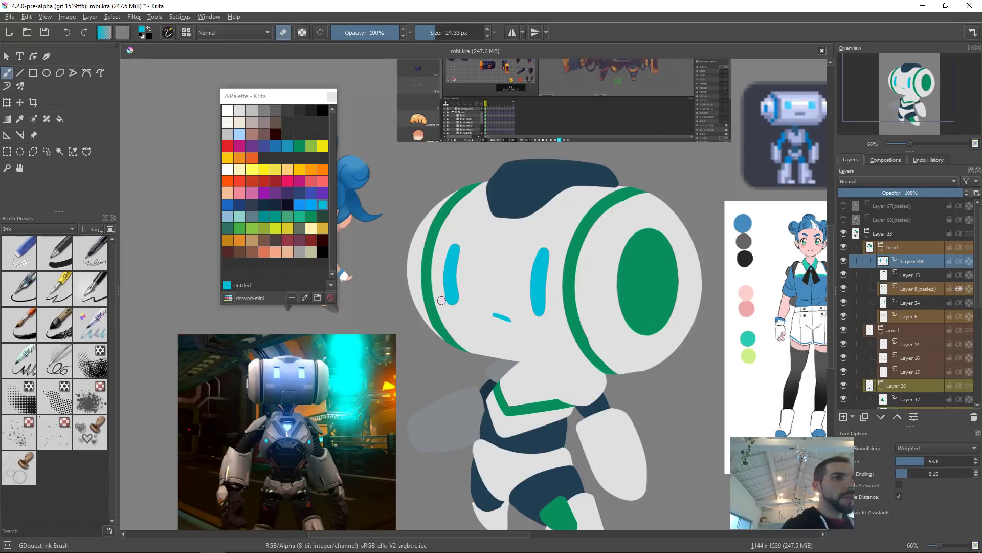
pyautogui.moveTo(687, 220); pyautogui.dragTo(681, 278)
pyautogui.moveTo(615, 289); pyautogui.dragTo(635, 254)
pyautogui.moveTo(687, 234); pyautogui.dragTo(653, 247)
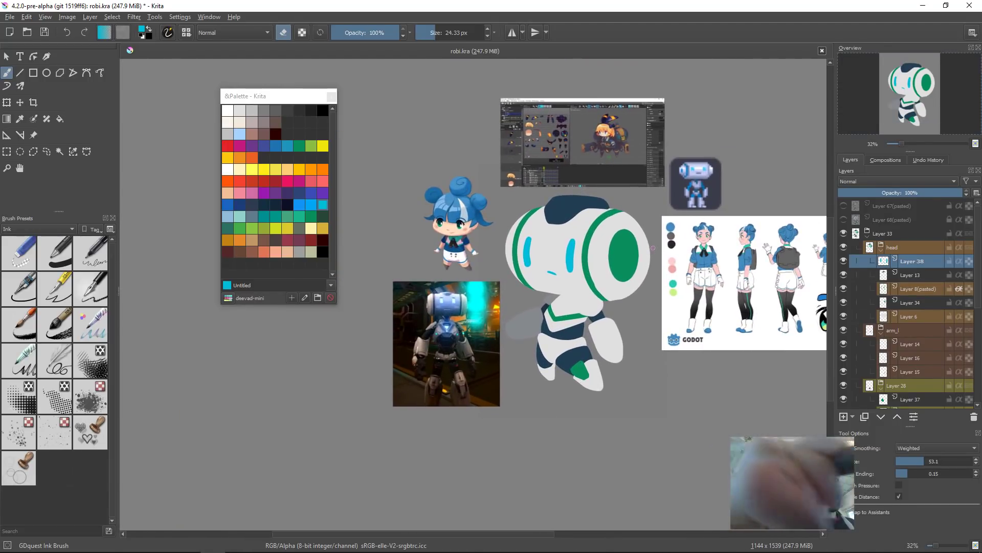
pyautogui.click(883, 233)
pyautogui.press('Insert')
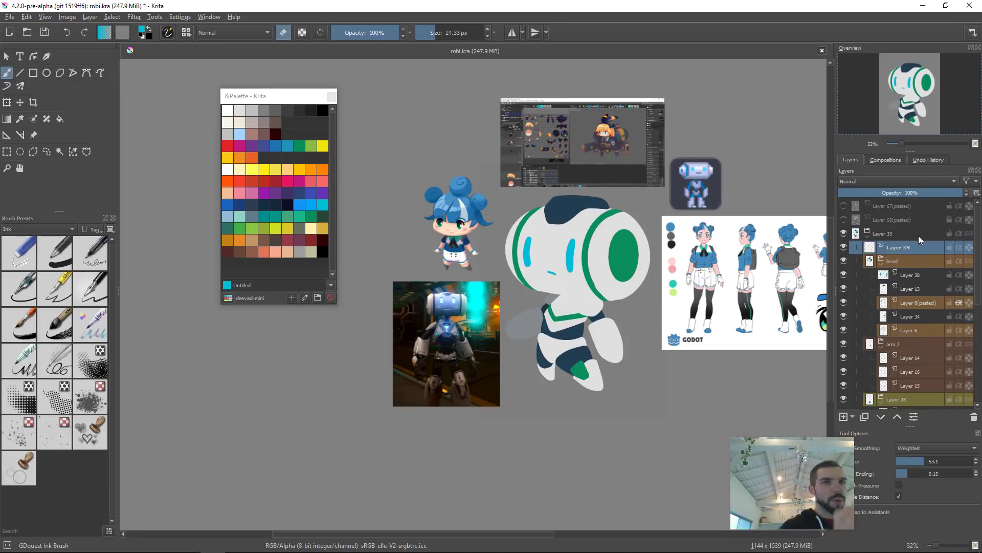
# Step: Pick magenta with the GDquest Airbrush Shading brush, spray across the body and set the new layer's blending mode to Multiply
pyautogui.keyDown('shift'); pyautogui.moveTo(564, 282); pyautogui.dragTo(629, 277); pyautogui.keyUp('shift')
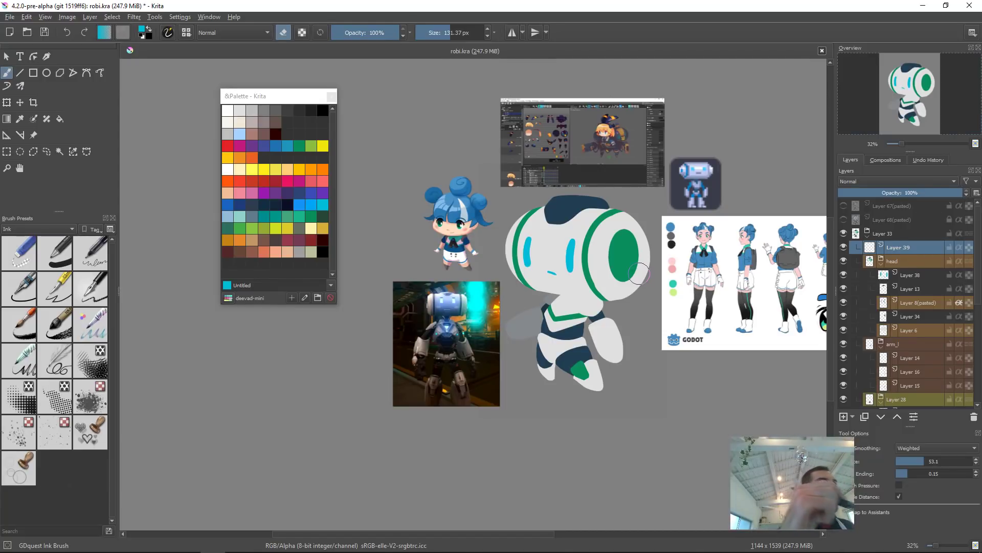
pyautogui.rightClick(591, 269)
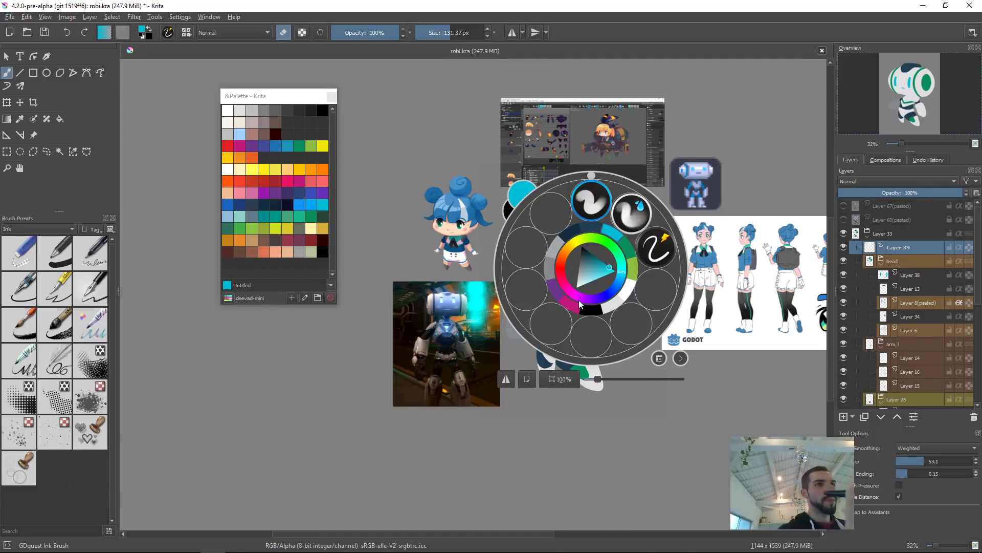
pyautogui.click(572, 311)
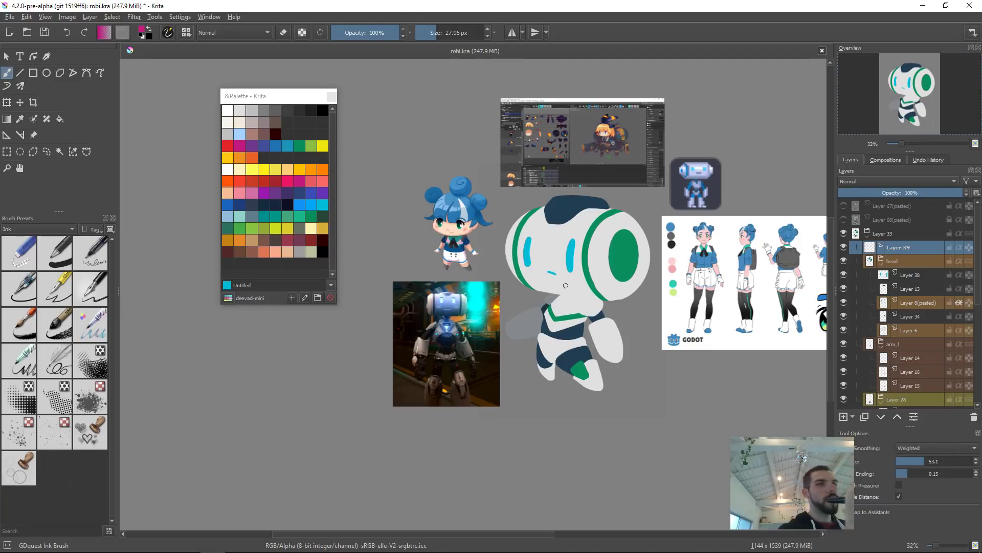
pyautogui.keyDown('shift'); pyautogui.moveTo(534, 281); pyautogui.dragTo(578, 284); pyautogui.keyUp('shift')
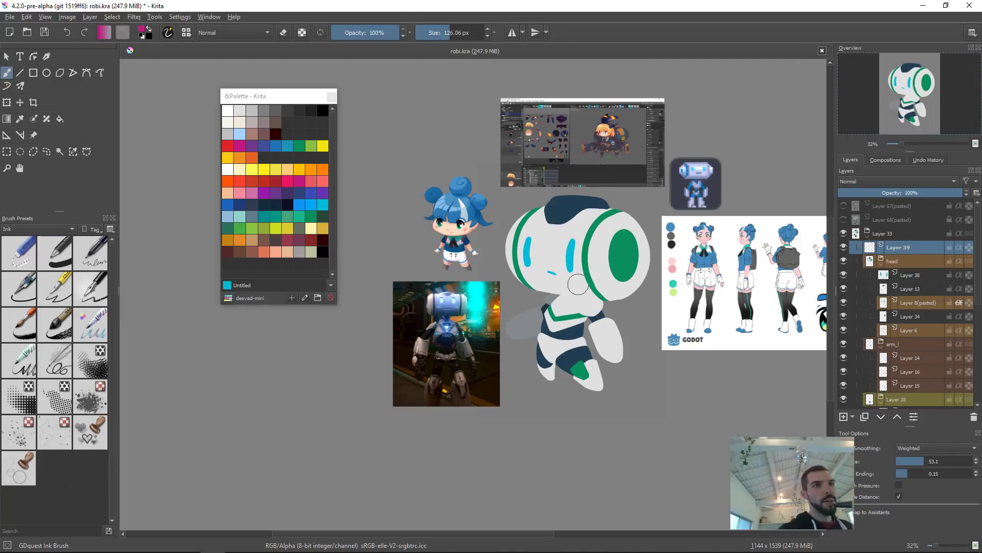
pyautogui.rightClick(565, 284)
pyautogui.click(563, 217)
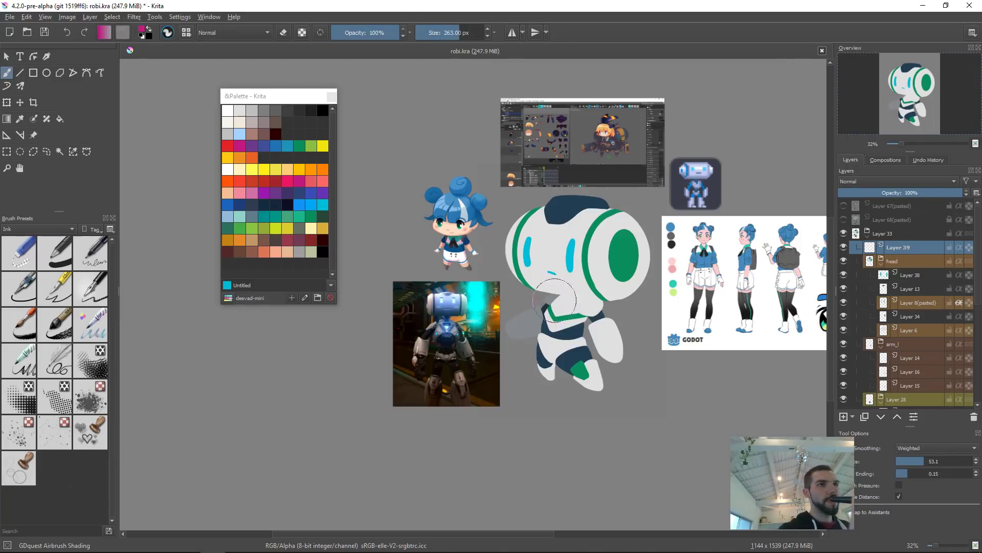
pyautogui.moveTo(499, 270)
pyautogui.mouseDown()
pyautogui.moveTo(669, 275)
pyautogui.moveTo(630, 283)
pyautogui.mouseUp()
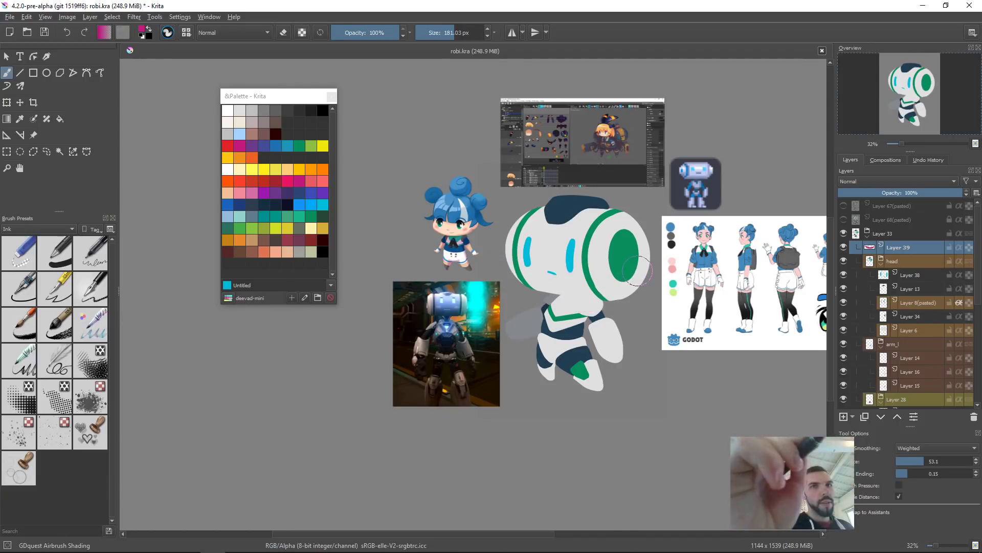
pyautogui.click(884, 181)
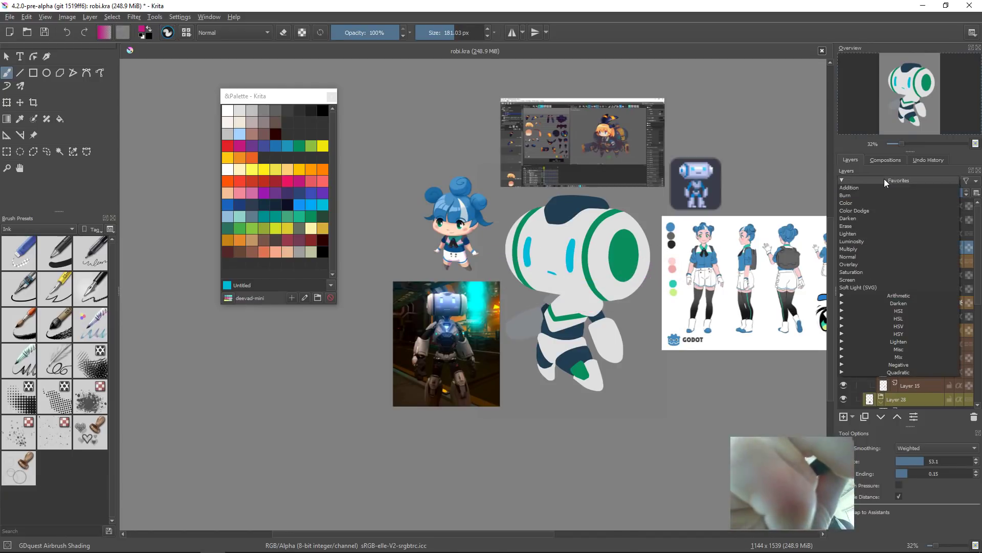
pyautogui.click(867, 249)
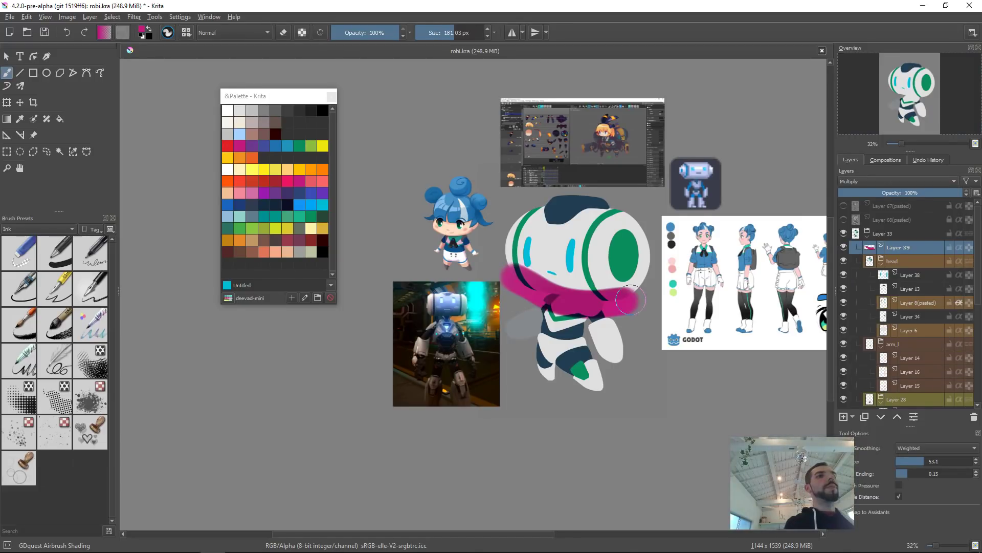
# Step: Airbrush magenta Multiply shading over the robot's lower head, body, arms and legs, undoing unwanted strokes
pyautogui.hotkey('ctrl', 'z')
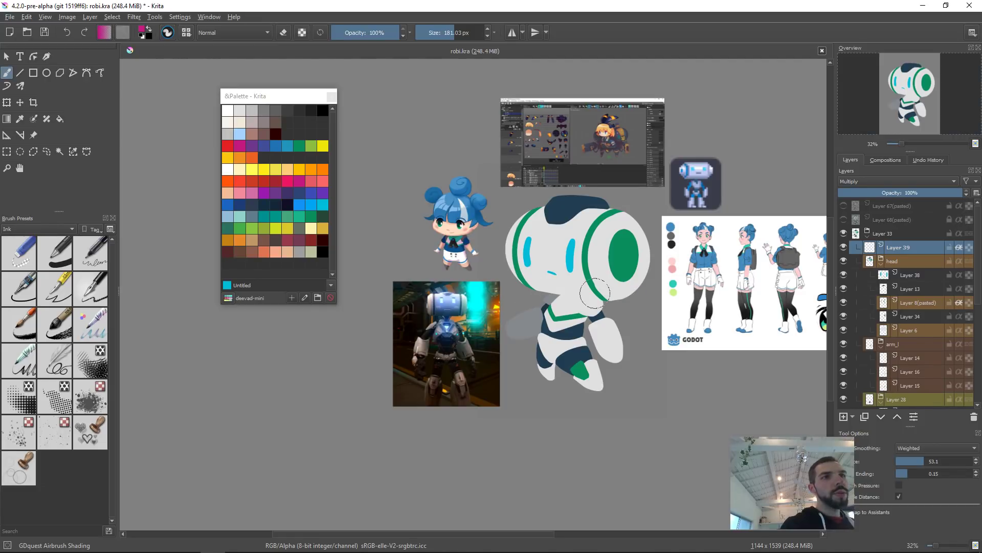
pyautogui.moveTo(595, 293); pyautogui.dragTo(624, 287)
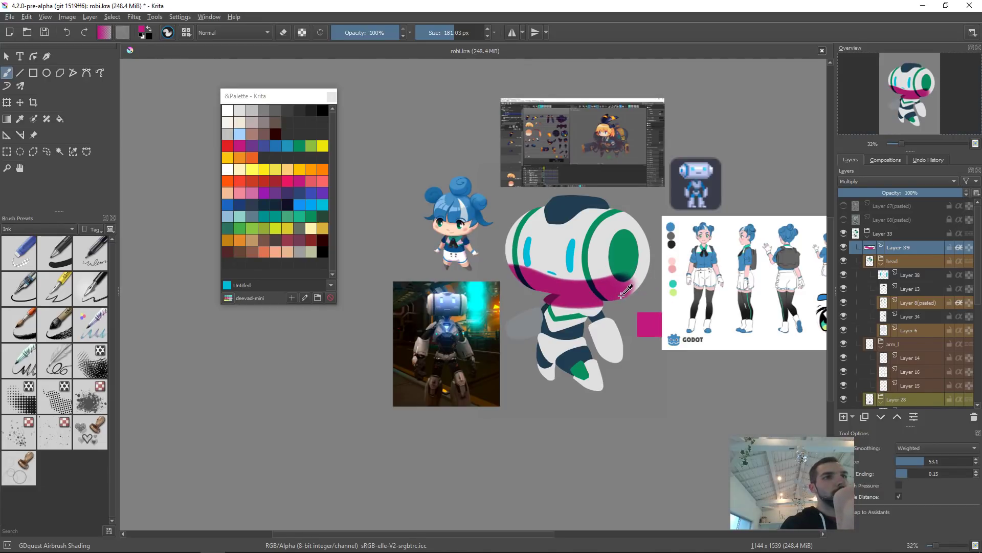
pyautogui.hotkey('ctrl', 'z')
pyautogui.moveTo(499, 282); pyautogui.dragTo(672, 288)
pyautogui.moveTo(621, 237)
pyautogui.mouseDown()
pyautogui.moveTo(636, 263)
pyautogui.moveTo(620, 261)
pyautogui.moveTo(642, 243)
pyautogui.moveTo(613, 239)
pyautogui.moveTo(632, 263)
pyautogui.moveTo(608, 251)
pyautogui.moveTo(628, 272)
pyautogui.moveTo(637, 239)
pyautogui.moveTo(611, 238)
pyautogui.mouseUp()
pyautogui.moveTo(606, 316)
pyautogui.mouseDown()
pyautogui.moveTo(575, 311)
pyautogui.moveTo(586, 319)
pyautogui.moveTo(572, 300)
pyautogui.moveTo(605, 317)
pyautogui.moveTo(571, 315)
pyautogui.moveTo(622, 313)
pyautogui.moveTo(606, 323)
pyautogui.moveTo(632, 301)
pyautogui.moveTo(553, 304)
pyautogui.moveTo(612, 309)
pyautogui.moveTo(558, 306)
pyautogui.moveTo(585, 313)
pyautogui.moveTo(603, 296)
pyautogui.moveTo(580, 322)
pyautogui.mouseUp()
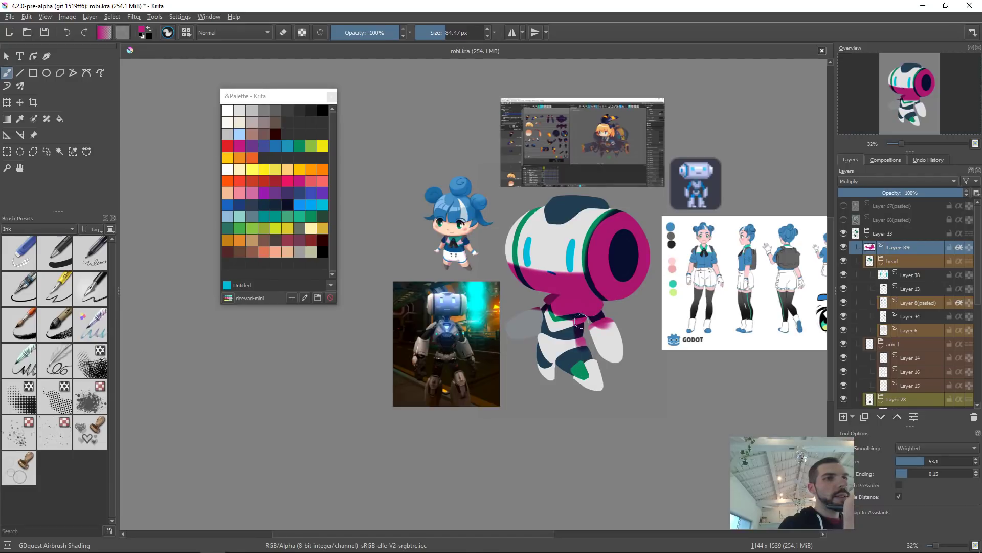
pyautogui.moveTo(587, 357); pyautogui.dragTo(595, 384)
pyautogui.moveTo(549, 359); pyautogui.dragTo(559, 374)
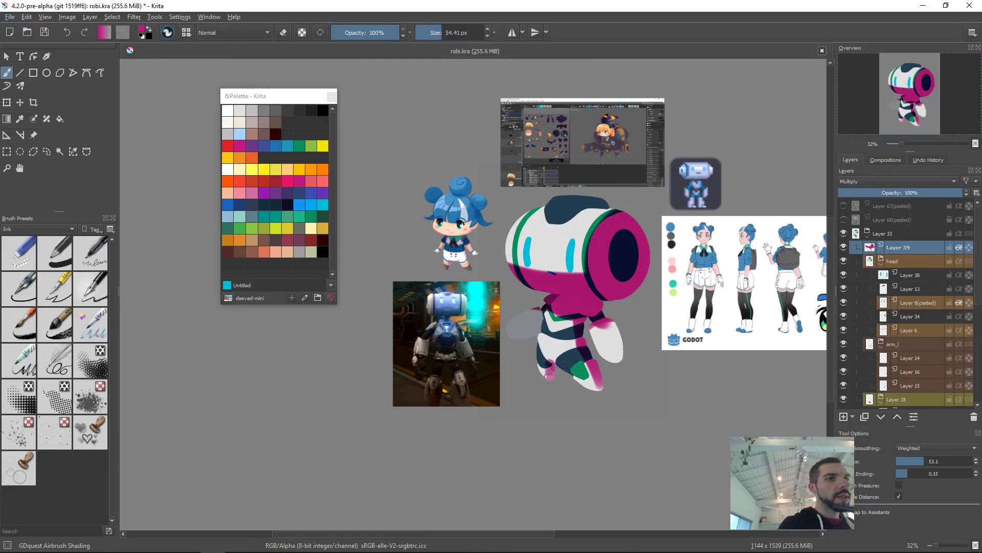
pyautogui.moveTo(620, 358); pyautogui.dragTo(626, 341)
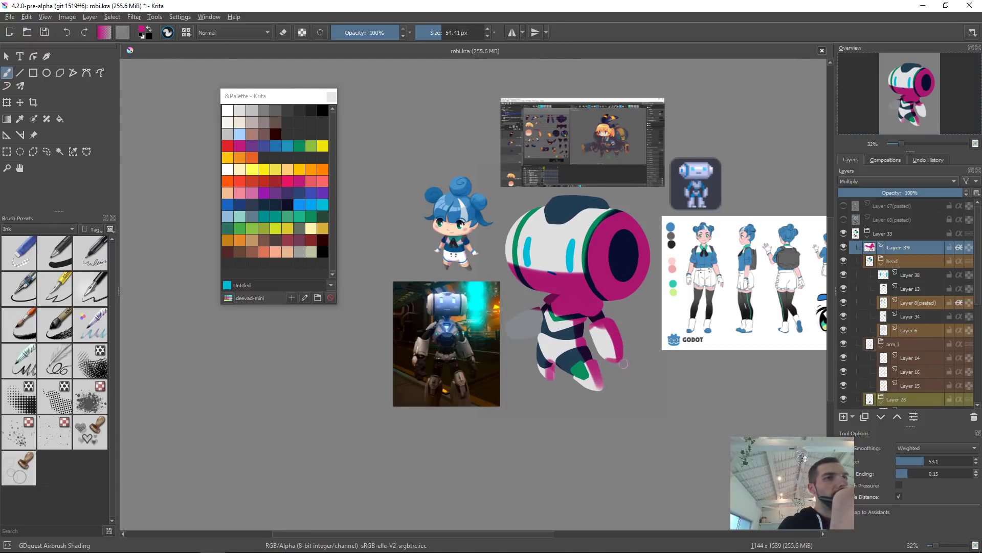
pyautogui.moveTo(546, 307)
pyautogui.mouseDown()
pyautogui.moveTo(544, 329)
pyautogui.moveTo(542, 306)
pyautogui.moveTo(555, 299)
pyautogui.moveTo(538, 305)
pyautogui.moveTo(538, 332)
pyautogui.moveTo(537, 323)
pyautogui.moveTo(507, 329)
pyautogui.moveTo(537, 324)
pyautogui.mouseUp()
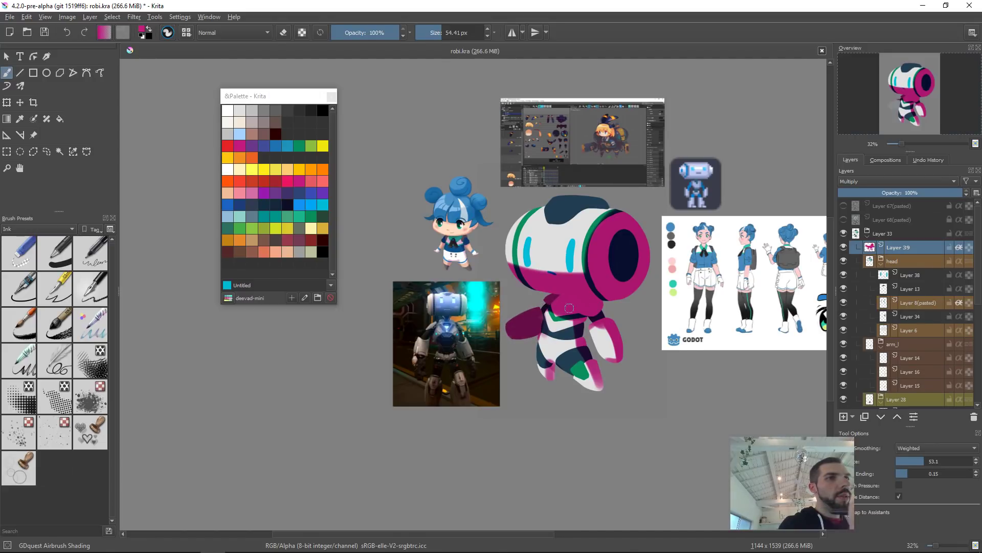
pyautogui.keyDown('shift'); pyautogui.moveTo(556, 273); pyautogui.dragTo(703, 273); pyautogui.keyUp('shift')
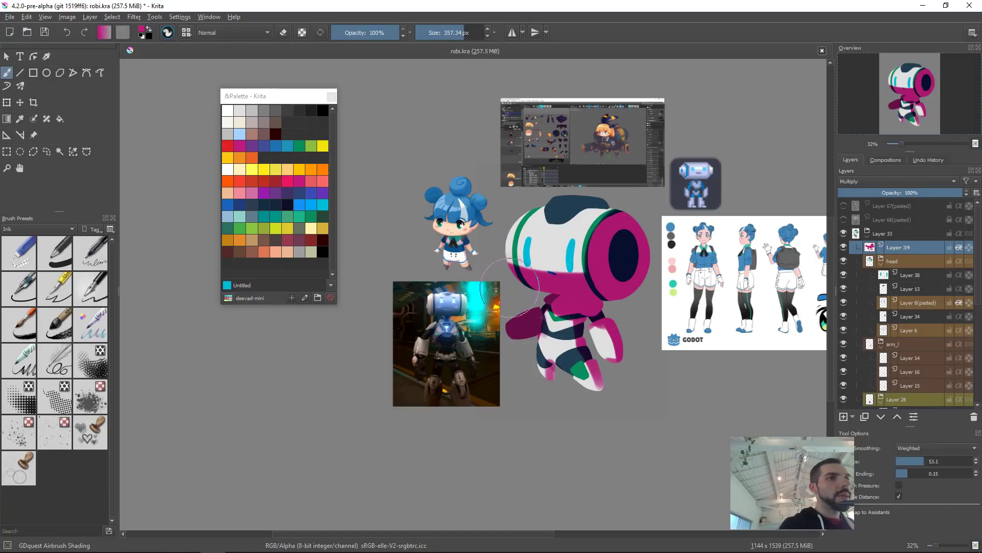
pyautogui.moveTo(510, 283)
pyautogui.mouseDown()
pyautogui.moveTo(548, 282)
pyautogui.moveTo(513, 286)
pyautogui.moveTo(534, 289)
pyautogui.moveTo(555, 277)
pyautogui.moveTo(567, 292)
pyautogui.mouseUp()
pyautogui.hotkey('ctrl', 'z')
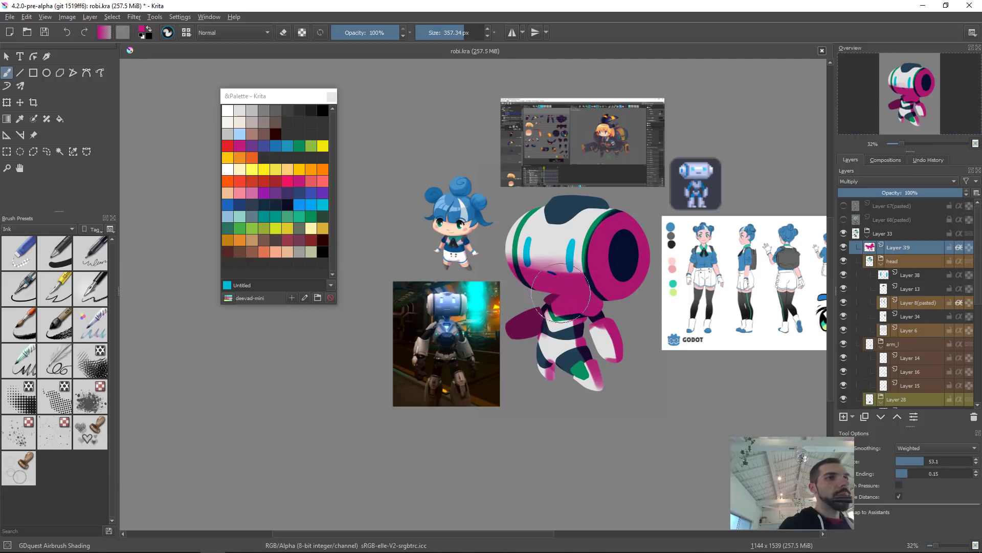
# Step: Erase part of the shading from the top of the robot's head with a smaller eraser
pyautogui.press('e')
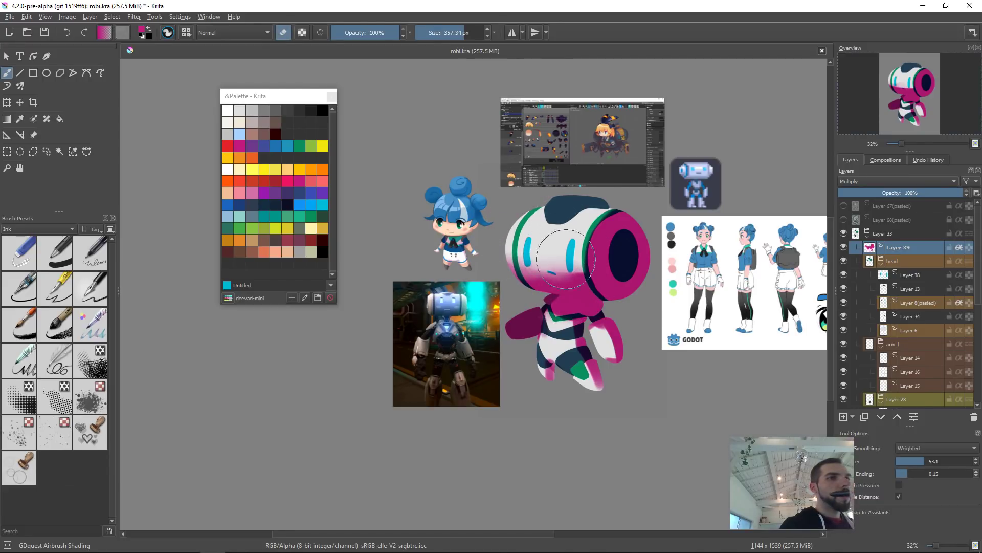
pyautogui.press('e')
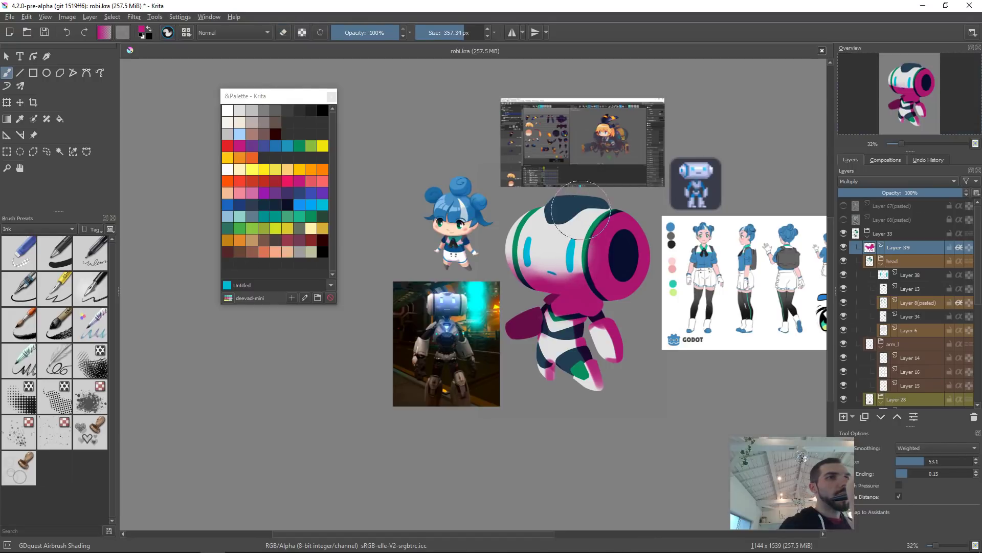
pyautogui.moveTo(593, 213); pyautogui.dragTo(468, 212)
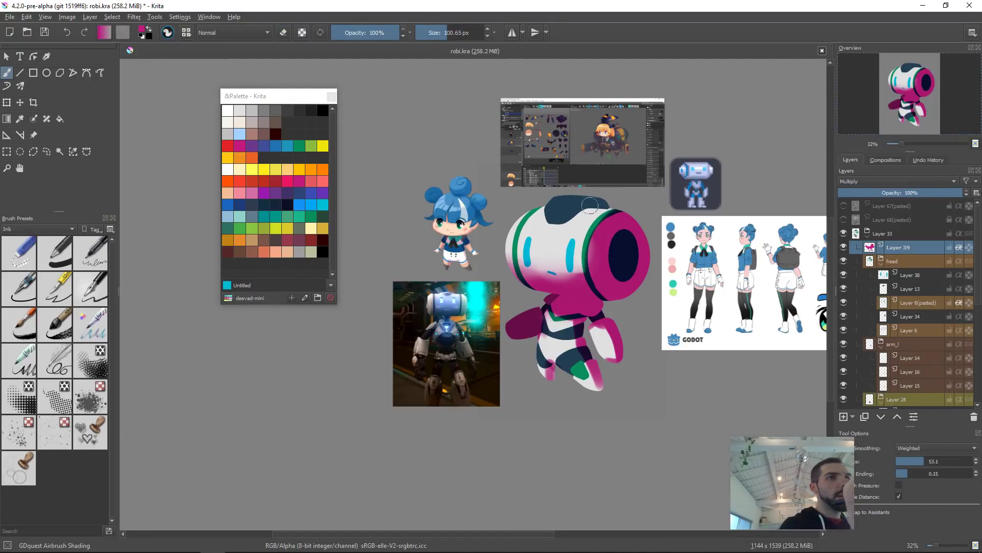
pyautogui.press('e')
pyautogui.moveTo(616, 203)
pyautogui.mouseDown()
pyautogui.moveTo(590, 223)
pyautogui.moveTo(560, 225)
pyautogui.mouseUp()
pyautogui.press('e')
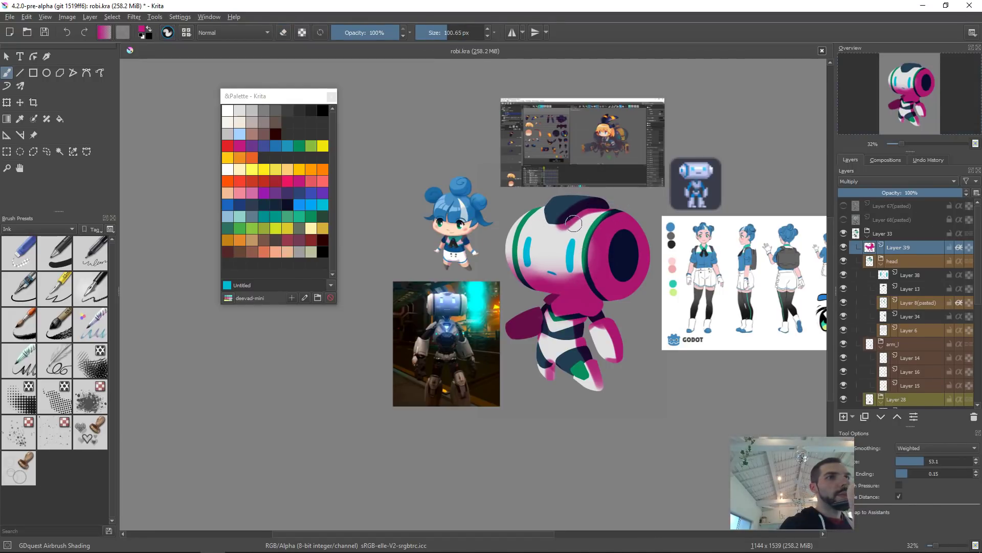
pyautogui.press('[')
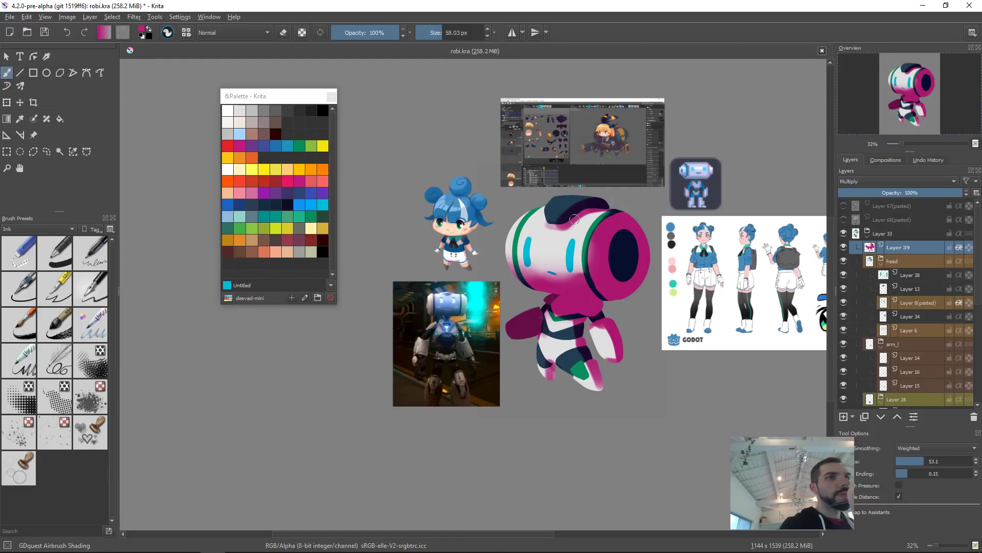
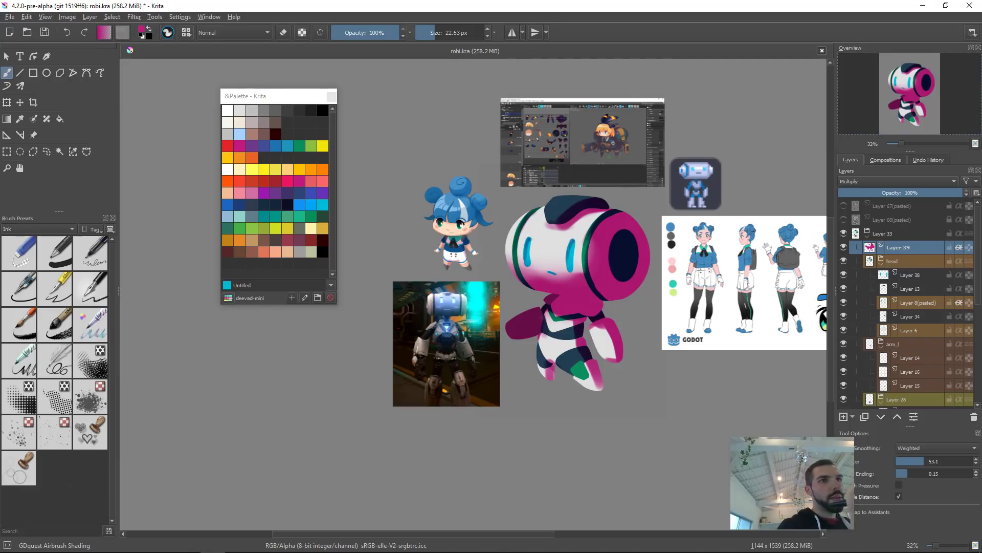
# Step: Touch up the Multiply shading, erasing some over the robot's chest with a larger eraser and airbrushing more over the lower leg
pyautogui.moveTo(639, 259)
pyautogui.mouseDown()
pyautogui.moveTo(638, 320)
pyautogui.moveTo(641, 266)
pyautogui.moveTo(611, 251)
pyautogui.mouseUp()
pyautogui.moveTo(542, 363)
pyautogui.mouseDown()
pyautogui.moveTo(540, 311)
pyautogui.moveTo(534, 318)
pyautogui.moveTo(544, 328)
pyautogui.mouseUp()
pyautogui.press('e')
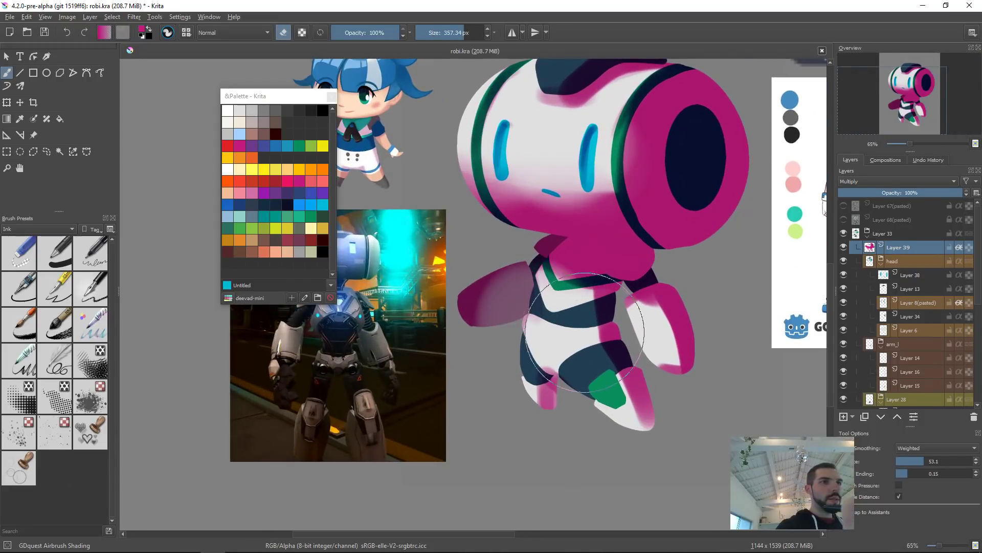
pyautogui.hotkey('ctrl', 'z')
pyautogui.moveTo(584, 316); pyautogui.dragTo(443, 316)
pyautogui.moveTo(542, 327); pyautogui.dragTo(531, 323)
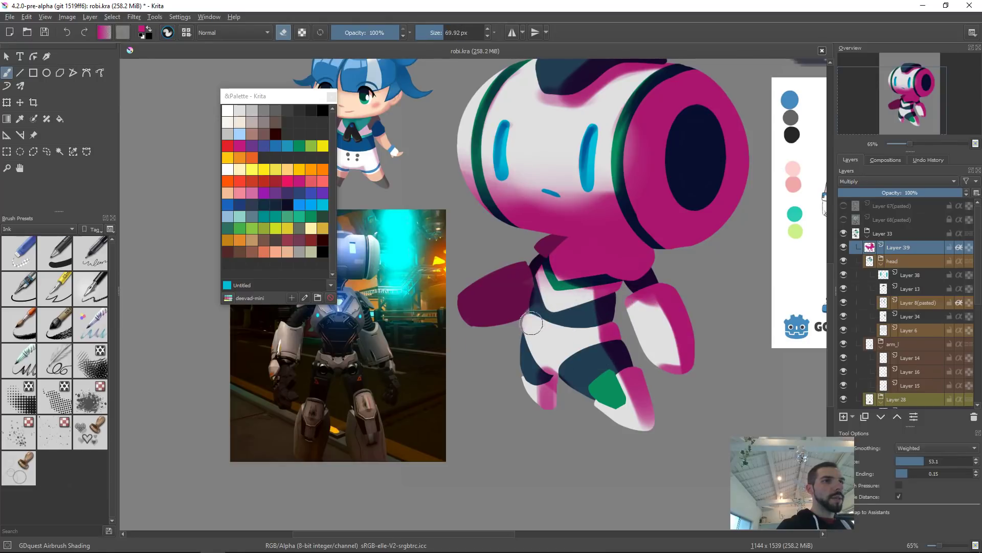
pyautogui.press('e')
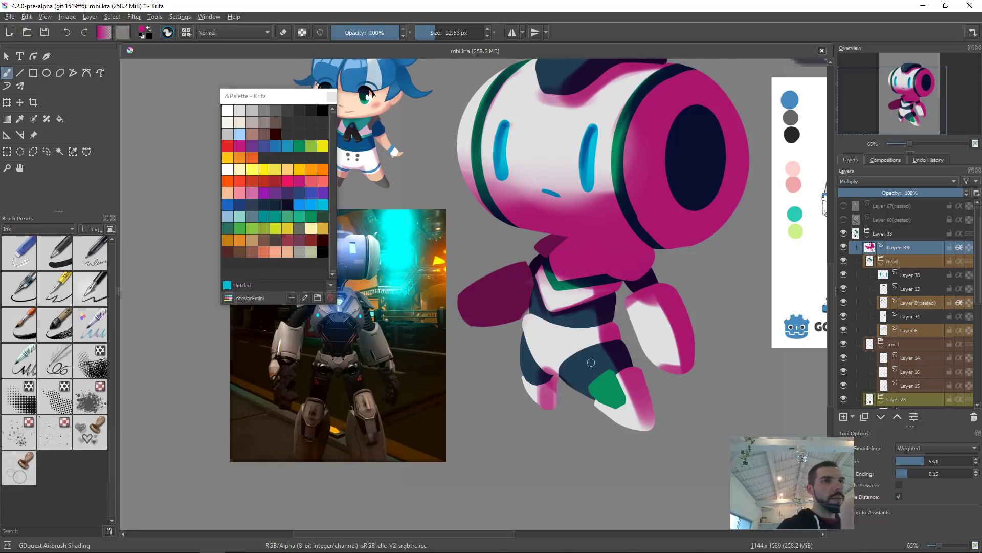
pyautogui.moveTo(525, 344); pyautogui.dragTo(558, 374)
pyautogui.press('e')
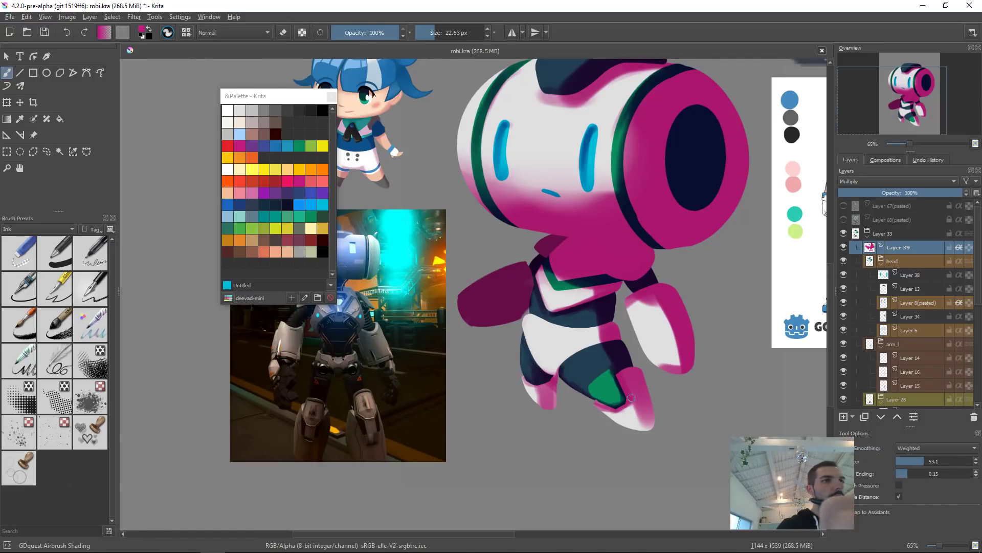
# Step: Adjust the shading layer with HSV/HSL Adjustment to hue -5, saturation -56 and lightness -7
pyautogui.scroll(-7, 674, 311)
pyautogui.scroll(4, 772, 243)
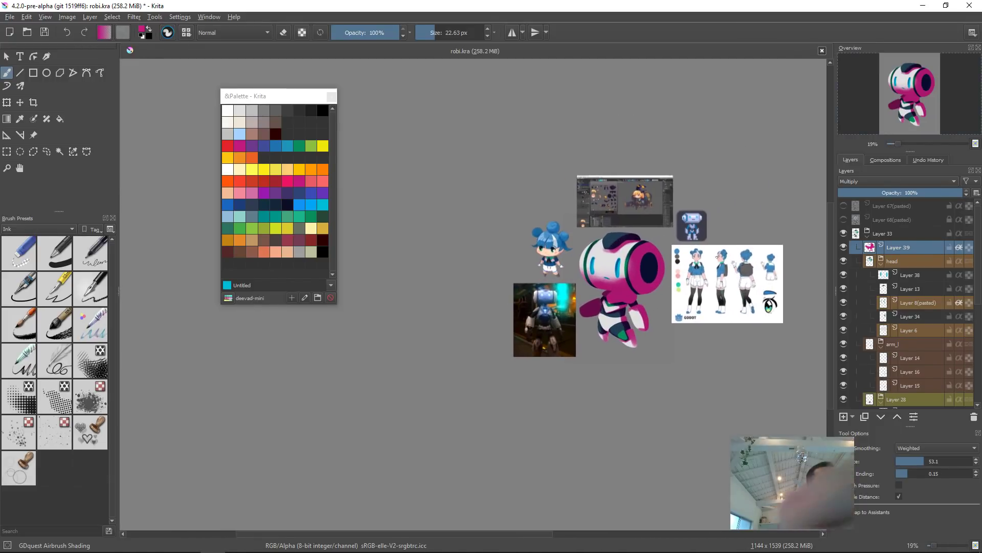
pyautogui.hotkey('ctrl', 'u')
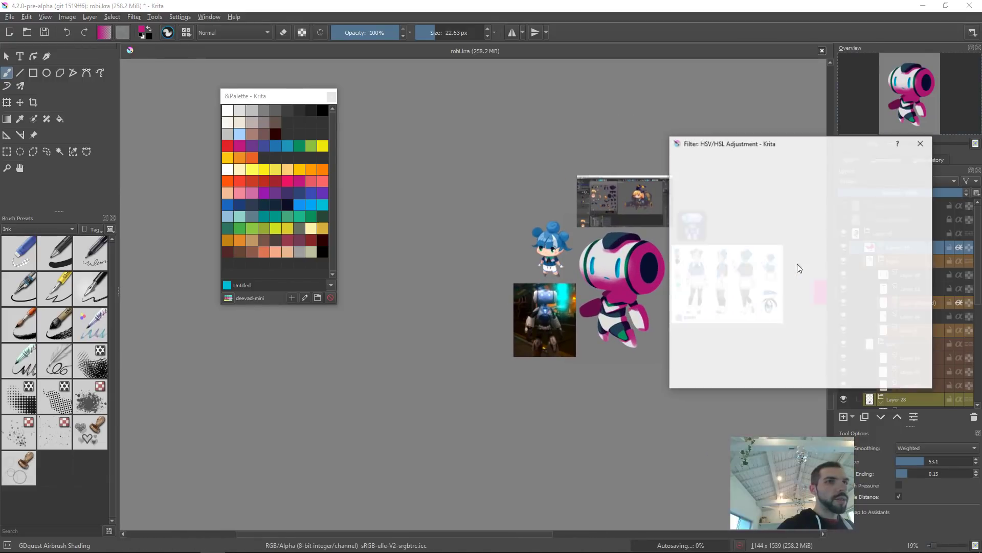
pyautogui.moveTo(796, 220); pyautogui.dragTo(755, 209)
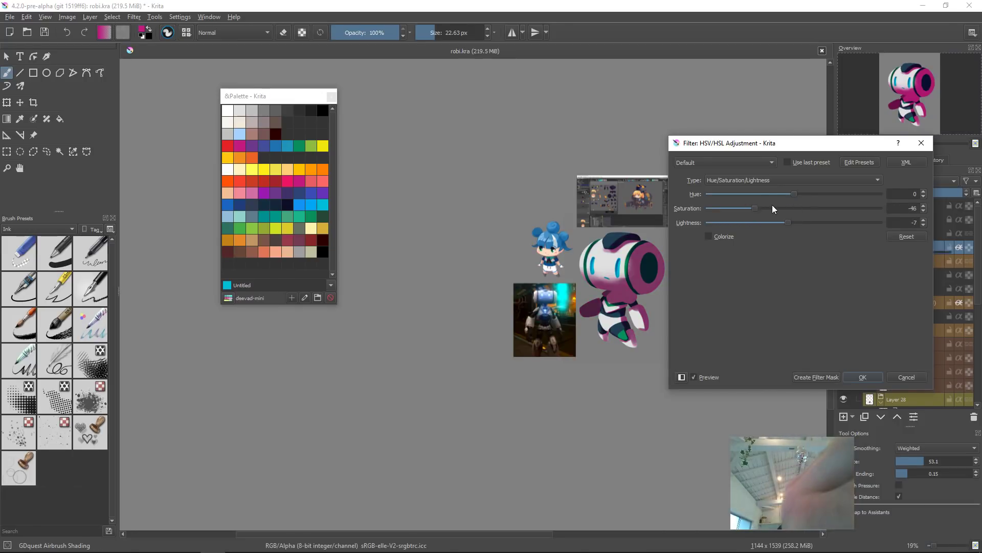
pyautogui.moveTo(807, 194); pyautogui.dragTo(747, 210)
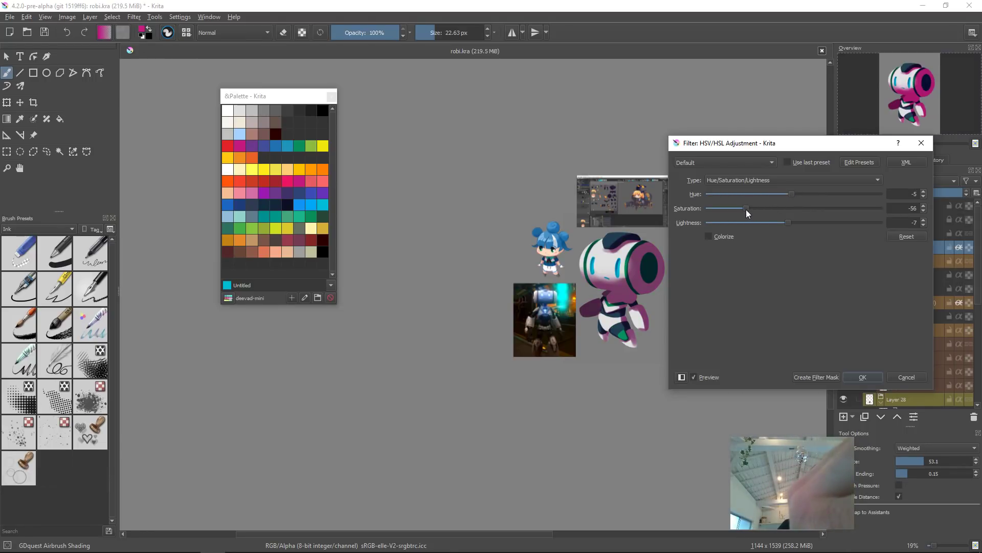
pyautogui.click(864, 378)
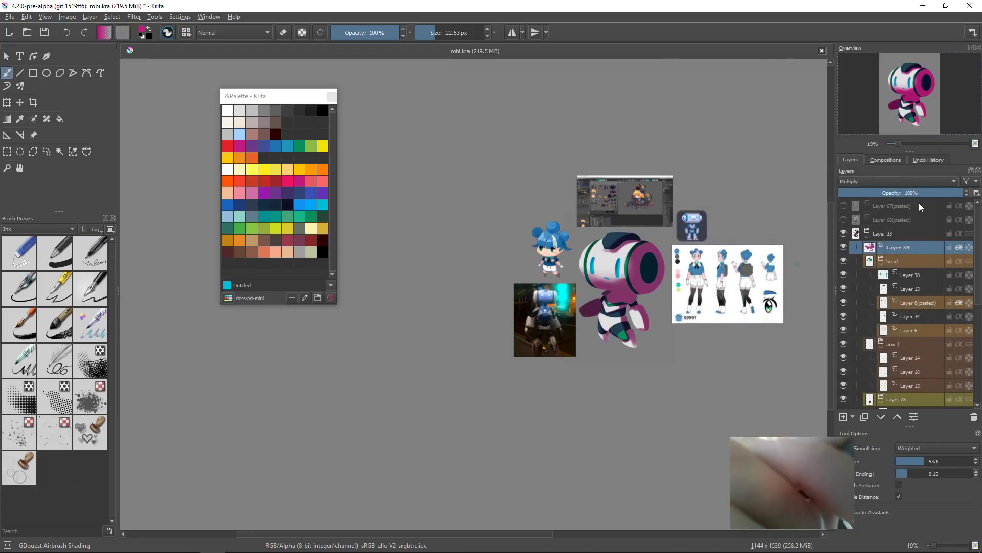
# Step: Lower the shading layer's opacity to 63% and hide the layer
pyautogui.moveTo(897, 192); pyautogui.dragTo(919, 194)
pyautogui.moveTo(645, 315)
pyautogui.mouseDown()
pyautogui.moveTo(591, 353)
pyautogui.moveTo(618, 296)
pyautogui.moveTo(644, 295)
pyautogui.mouseUp()
pyautogui.moveTo(601, 346); pyautogui.dragTo(721, 351)
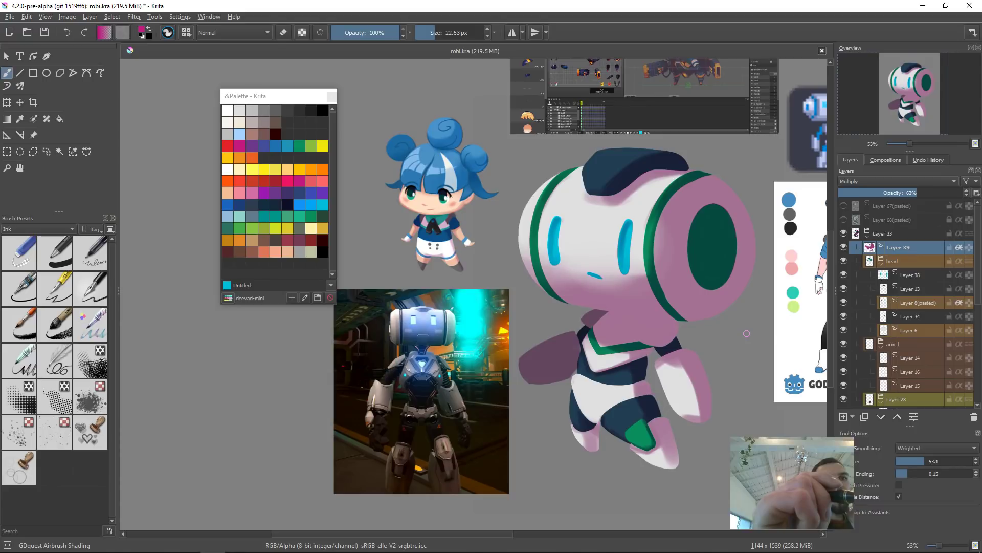
pyautogui.click(843, 247)
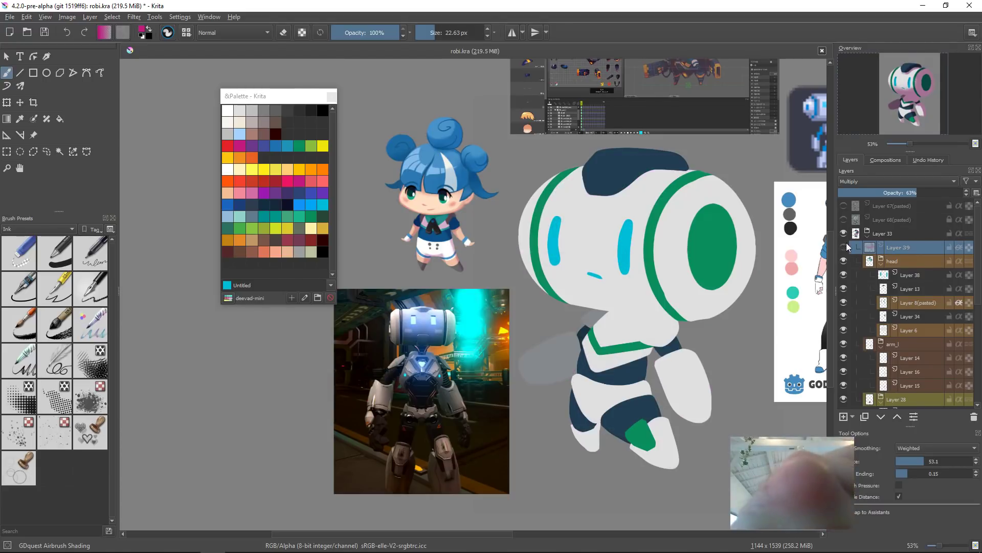
# Step: Select the robot's thigh layer and reshape its upper edge near the hip with the Liquify transform
pyautogui.moveTo(634, 402); pyautogui.dragTo(643, 353)
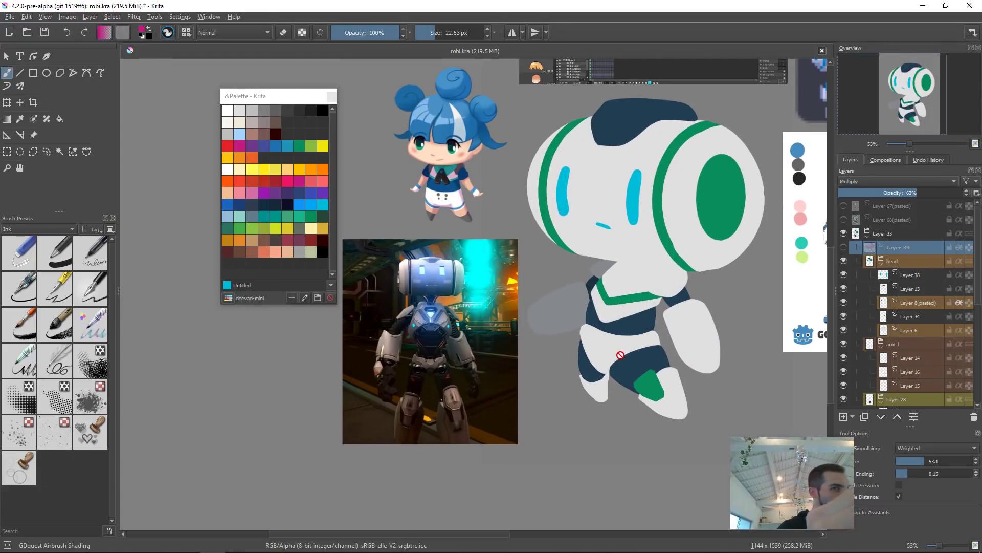
pyautogui.click(606, 343)
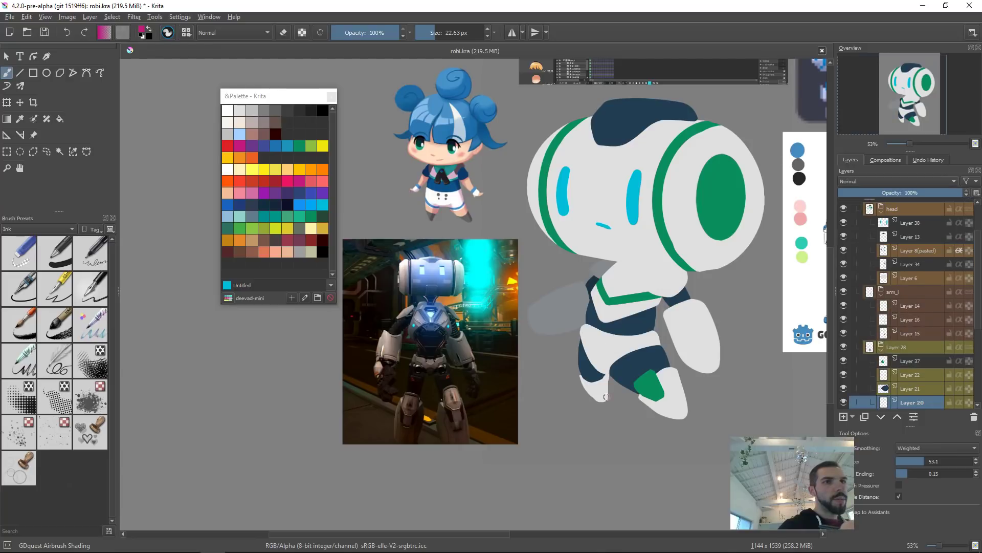
pyautogui.hotkey('ctrl', 't')
pyautogui.rightClick(640, 362)
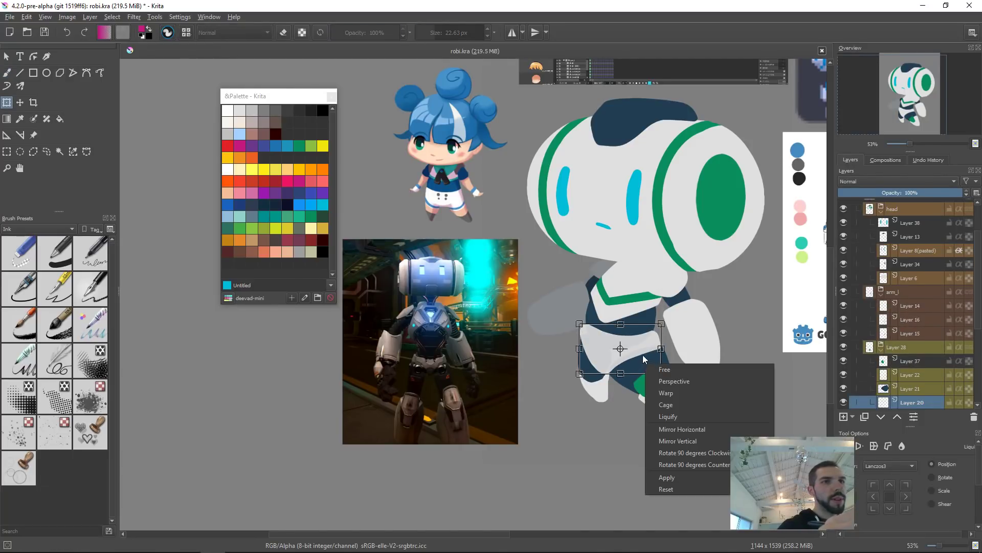
pyautogui.click(673, 418)
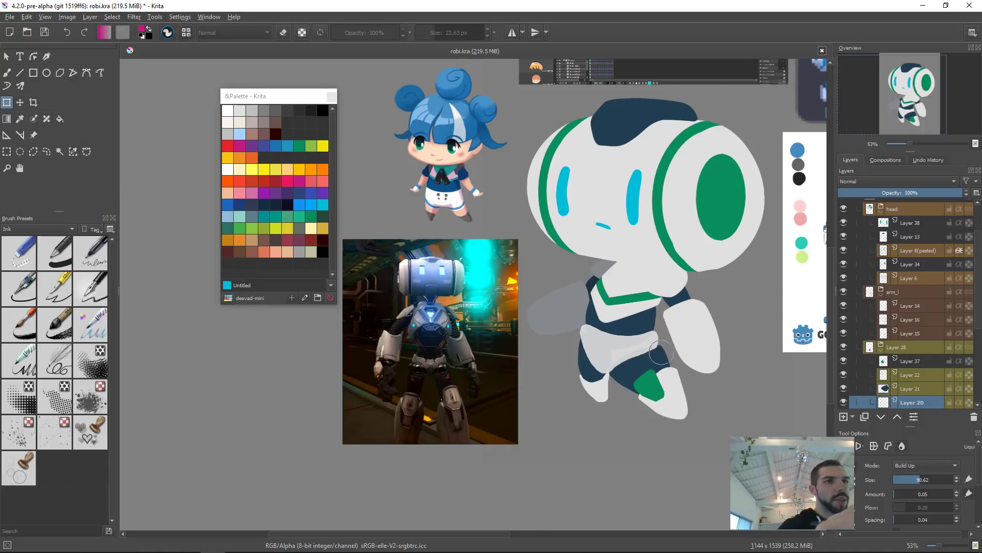
pyautogui.scroll(5, 660, 353)
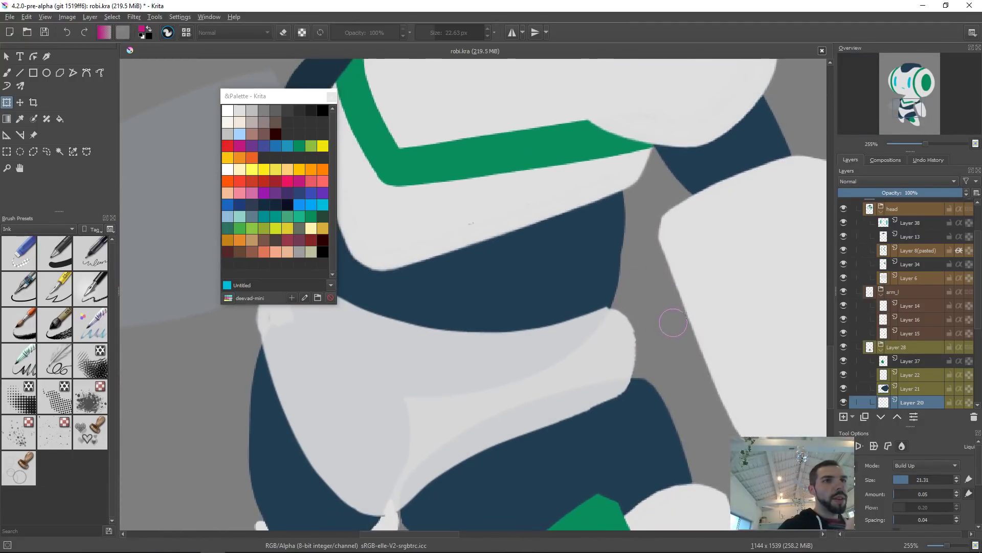
pyautogui.moveTo(609, 315)
pyautogui.mouseDown()
pyautogui.moveTo(612, 287)
pyautogui.moveTo(640, 304)
pyautogui.mouseUp()
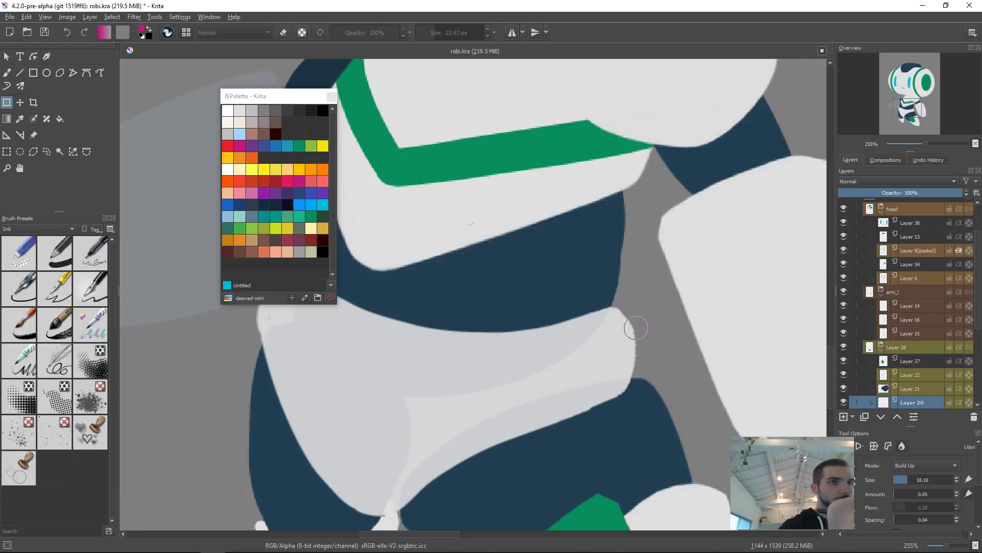
pyautogui.keyDown('shift'); pyautogui.moveTo(647, 352); pyautogui.dragTo(680, 353); pyautogui.keyUp('shift')
pyautogui.moveTo(618, 406); pyautogui.dragTo(640, 400)
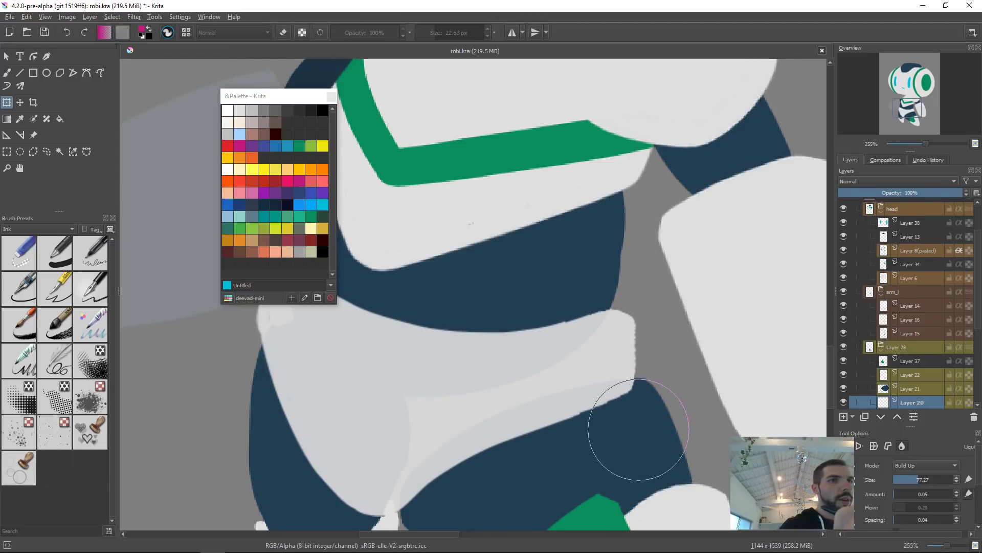
pyautogui.moveTo(667, 364); pyautogui.dragTo(673, 362)
pyautogui.keyDown('shift'); pyautogui.moveTo(681, 308); pyautogui.dragTo(629, 309); pyautogui.keyUp('shift')
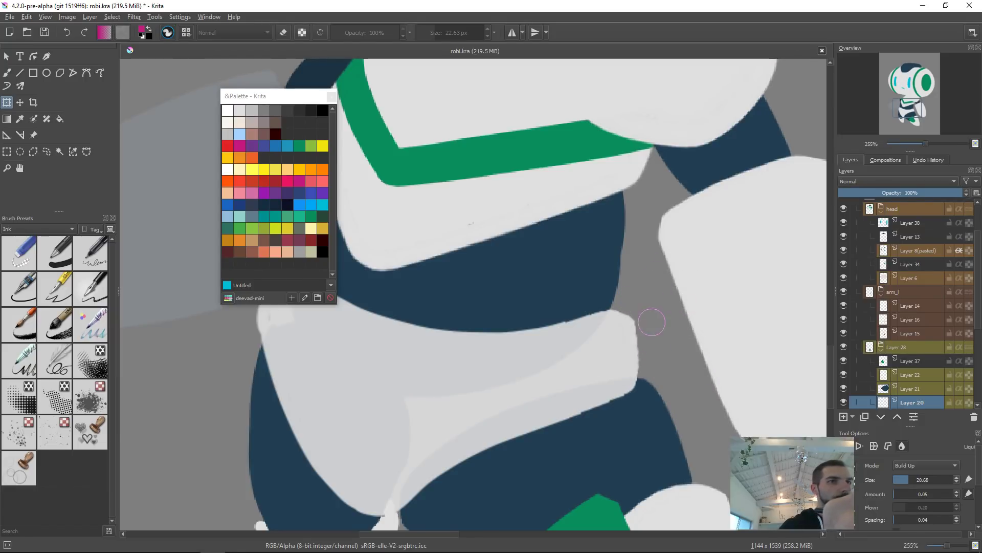
pyautogui.keyDown('shift'); pyautogui.moveTo(656, 340); pyautogui.dragTo(692, 349); pyautogui.keyUp('shift')
pyautogui.moveTo(624, 417); pyautogui.dragTo(630, 433)
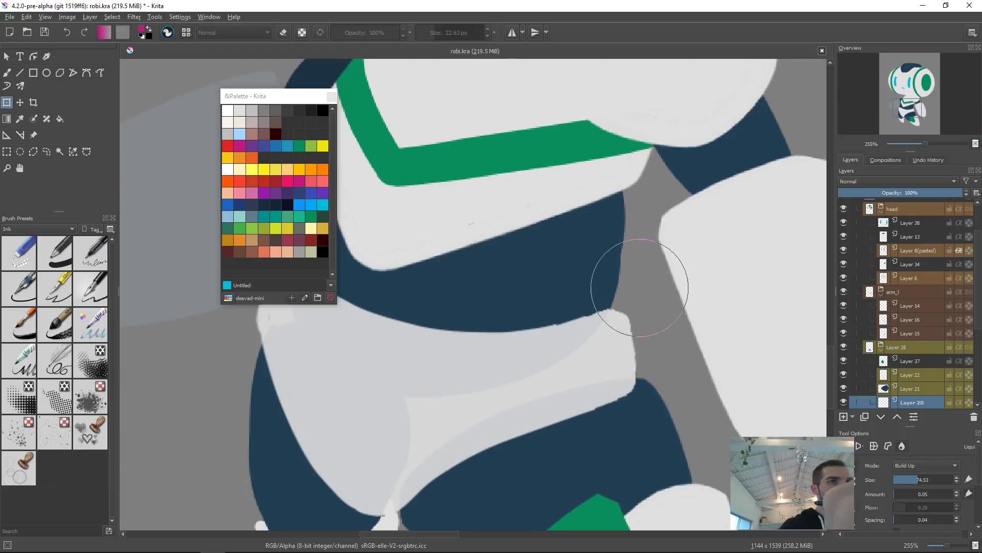
pyautogui.moveTo(589, 381); pyautogui.dragTo(793, 369)
# Step: Continue liquifying the thigh piece, pushing its left and lower edges into a cleaner shape
pyautogui.keyDown('shift'); pyautogui.moveTo(417, 338); pyautogui.dragTo(382, 345); pyautogui.keyUp('shift')
pyautogui.moveTo(455, 287)
pyautogui.mouseDown()
pyautogui.moveTo(427, 326)
pyautogui.moveTo(437, 316)
pyautogui.moveTo(437, 266)
pyautogui.moveTo(423, 281)
pyautogui.mouseUp()
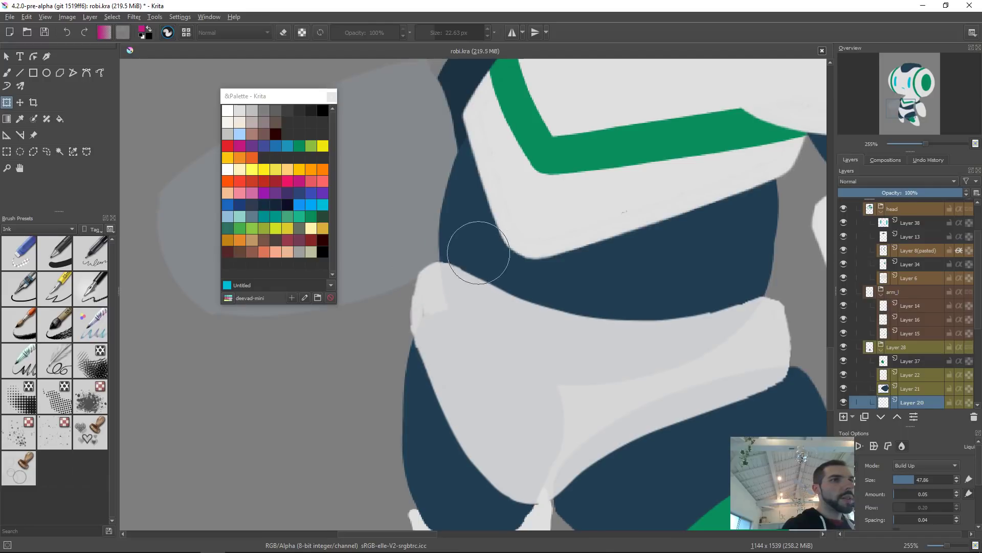
pyautogui.moveTo(583, 237)
pyautogui.keyDown('shift'); pyautogui.mouseDown()
pyautogui.moveTo(629, 236)
pyautogui.moveTo(560, 228)
pyautogui.mouseUp(); pyautogui.keyUp('shift')
pyautogui.moveTo(446, 225); pyautogui.dragTo(470, 208)
pyautogui.moveTo(660, 293)
pyautogui.keyDown('shift'); pyautogui.mouseDown()
pyautogui.moveTo(580, 293)
pyautogui.moveTo(649, 293)
pyautogui.mouseUp(); pyautogui.keyUp('shift')
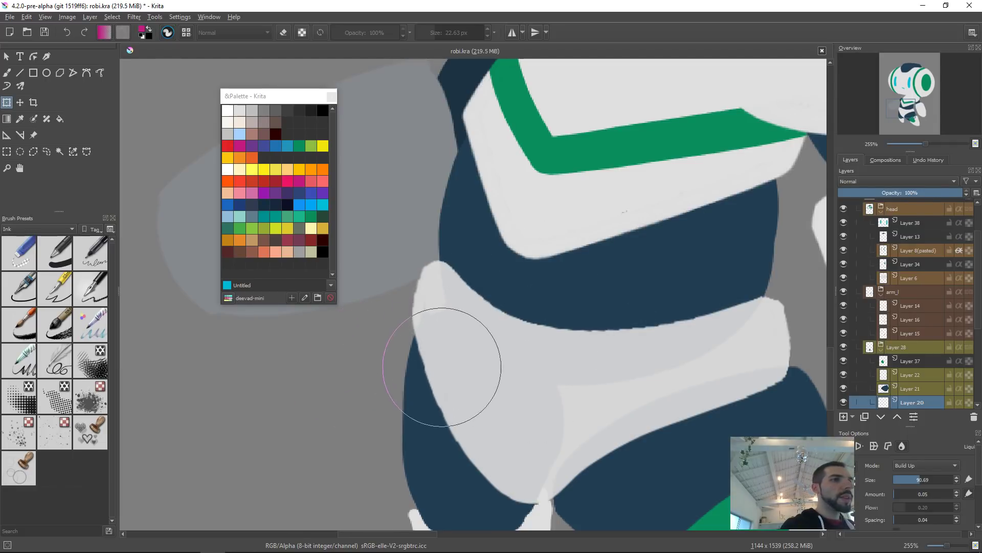
pyautogui.moveTo(562, 366); pyautogui.dragTo(617, 294)
pyautogui.moveTo(594, 458); pyautogui.dragTo(521, 458)
pyautogui.moveTo(591, 448)
pyautogui.mouseDown()
pyautogui.moveTo(590, 470)
pyautogui.moveTo(584, 445)
pyautogui.mouseUp()
pyautogui.moveTo(494, 421)
pyautogui.mouseDown()
pyautogui.moveTo(544, 404)
pyautogui.moveTo(575, 438)
pyautogui.moveTo(523, 440)
pyautogui.moveTo(556, 439)
pyautogui.mouseUp()
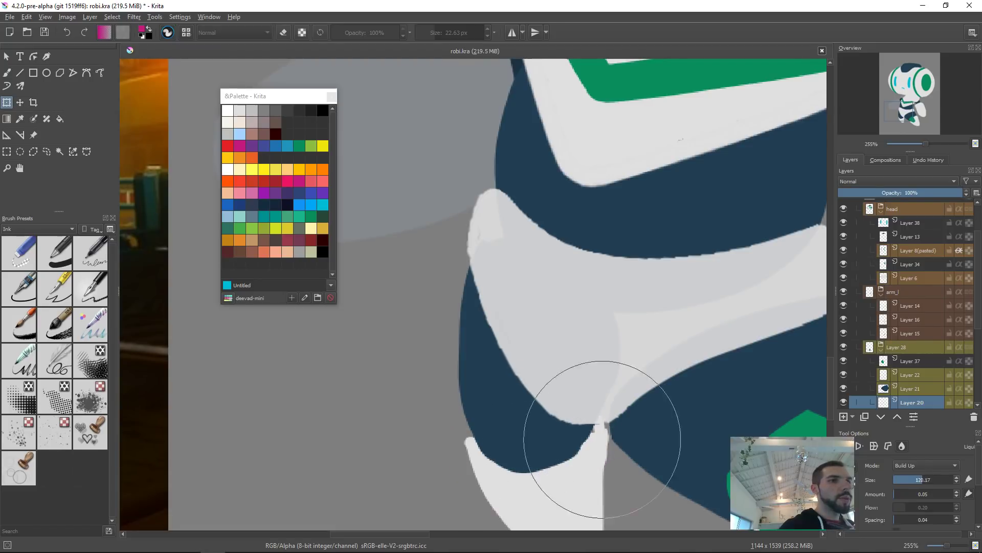
pyautogui.moveTo(492, 467); pyautogui.dragTo(548, 438)
pyautogui.moveTo(634, 453); pyautogui.dragTo(572, 452)
pyautogui.moveTo(590, 404); pyautogui.dragTo(609, 406)
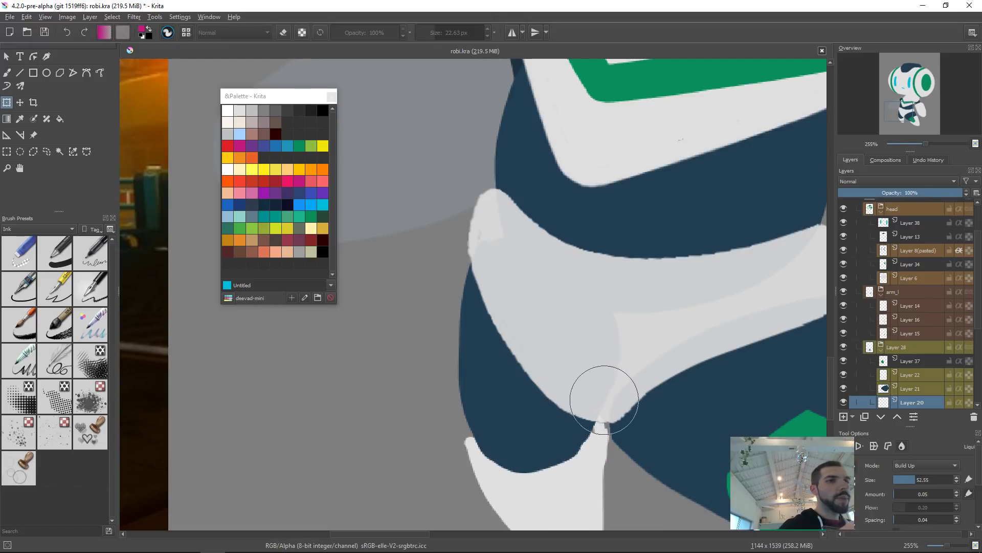
pyautogui.moveTo(702, 377); pyautogui.dragTo(597, 390)
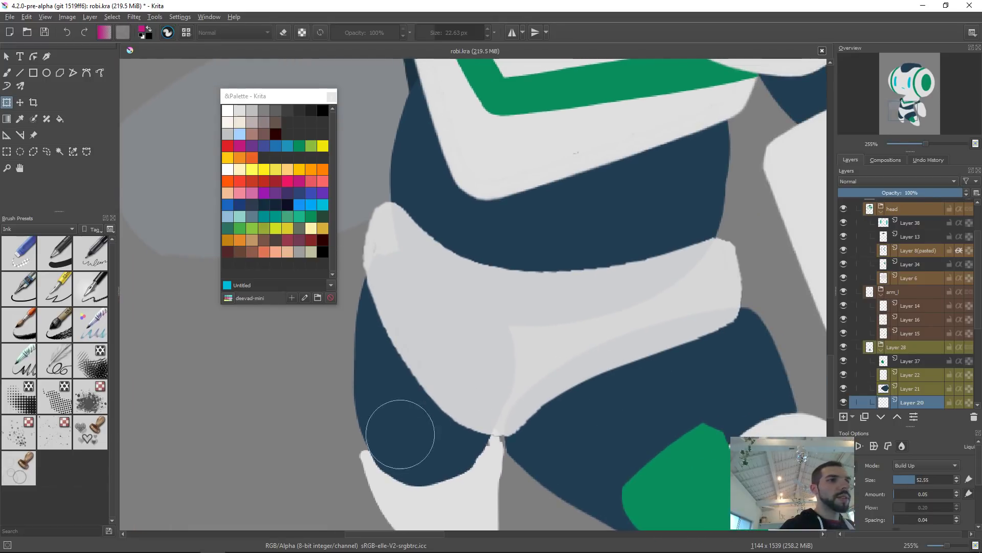
pyautogui.moveTo(382, 415); pyautogui.dragTo(428, 413)
pyautogui.moveTo(323, 387)
pyautogui.mouseDown()
pyautogui.moveTo(341, 381)
pyautogui.moveTo(351, 359)
pyautogui.mouseUp()
# Step: Liquify the thigh piece's top edge below the chest band at lower zoom
pyautogui.moveTo(726, 254); pyautogui.dragTo(610, 321)
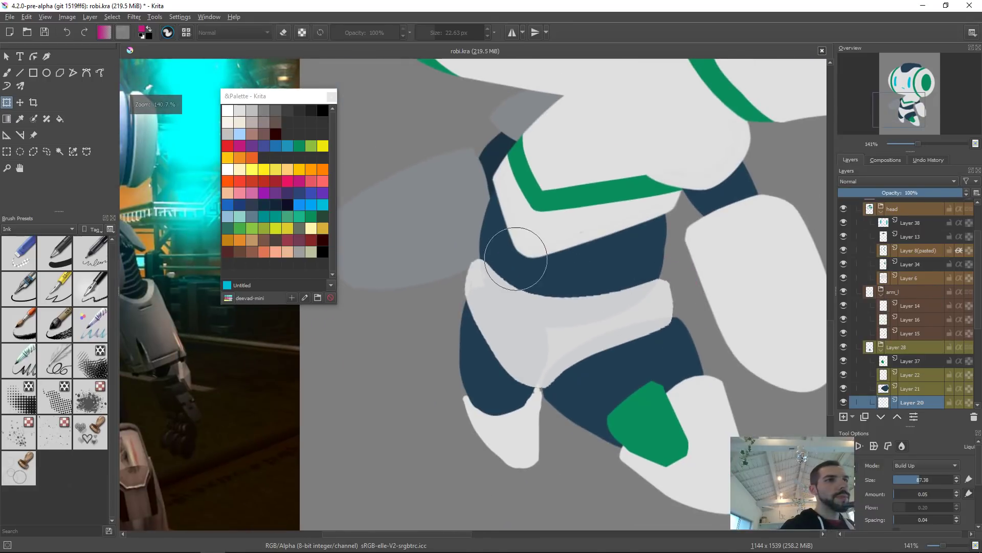
pyautogui.moveTo(512, 258); pyautogui.dragTo(475, 257)
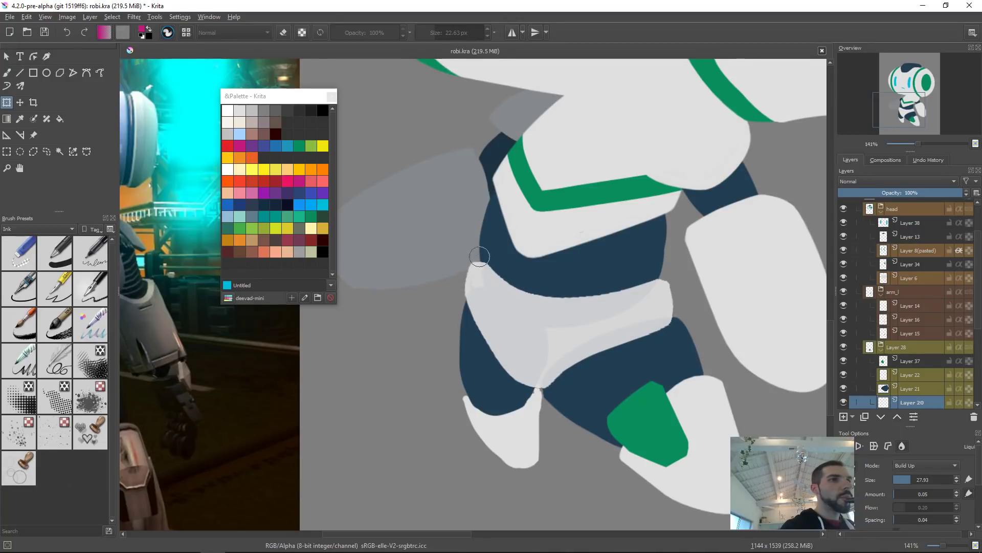
pyautogui.moveTo(521, 272)
pyautogui.mouseDown()
pyautogui.moveTo(571, 247)
pyautogui.moveTo(525, 257)
pyautogui.moveTo(545, 258)
pyautogui.mouseUp()
pyautogui.moveTo(654, 266); pyautogui.dragTo(649, 293)
pyautogui.moveTo(599, 258); pyautogui.dragTo(601, 260)
pyautogui.moveTo(534, 265); pyautogui.dragTo(530, 269)
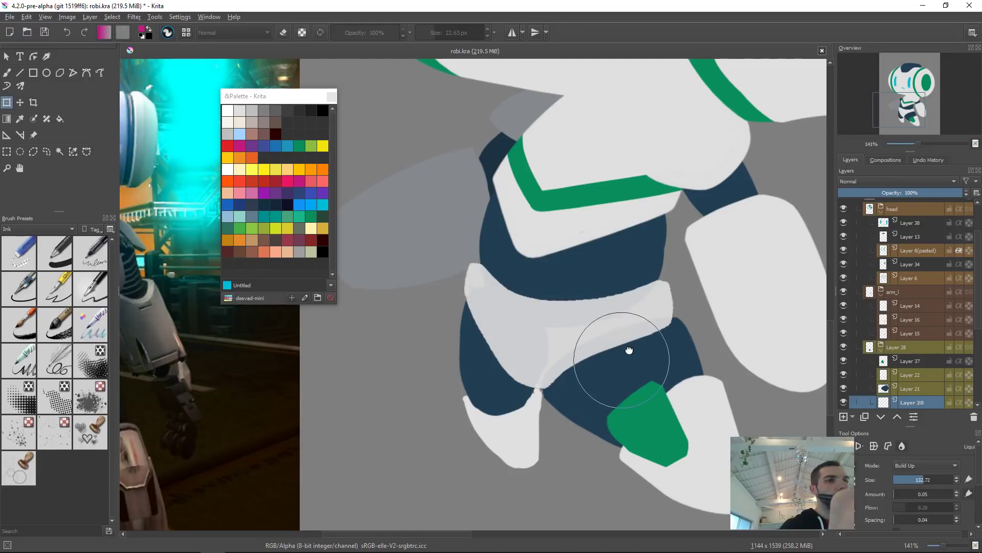
pyautogui.moveTo(621, 358); pyautogui.dragTo(647, 305)
# Step: Select the lower leg layer, liquify its upper edge and finish the transform
pyautogui.press('r')
pyautogui.click(554, 373)
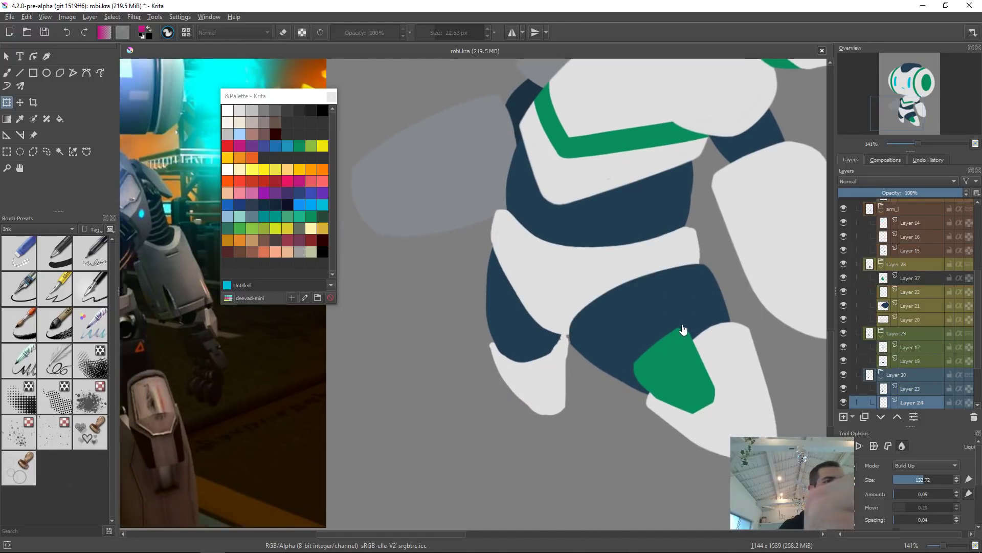
pyautogui.moveTo(548, 353); pyautogui.dragTo(588, 333)
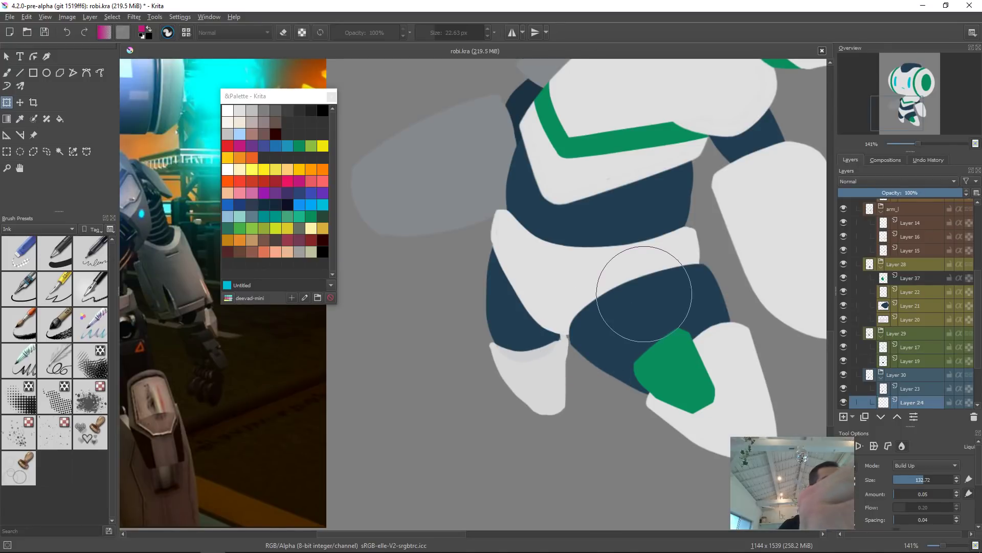
pyautogui.press('b')
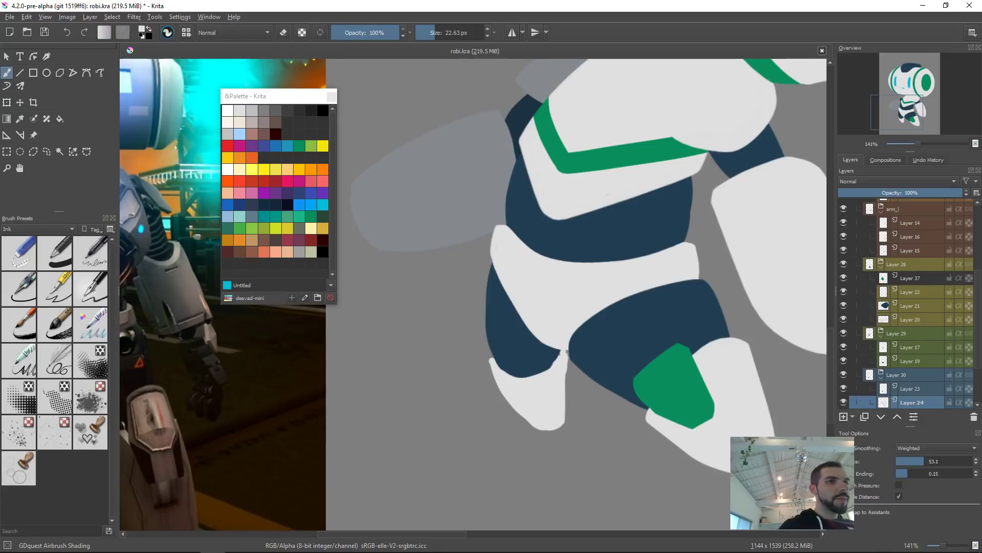
# Step: Clean up the joint between thigh and lower leg with small eraser and brush touches
pyautogui.click(544, 356)
pyautogui.press('e')
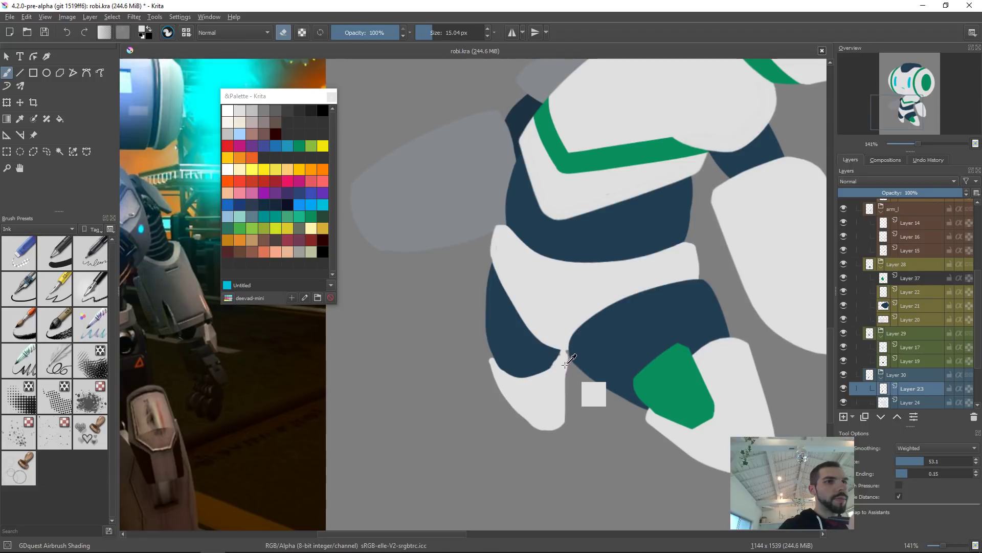
pyautogui.click(556, 380)
pyautogui.press('e')
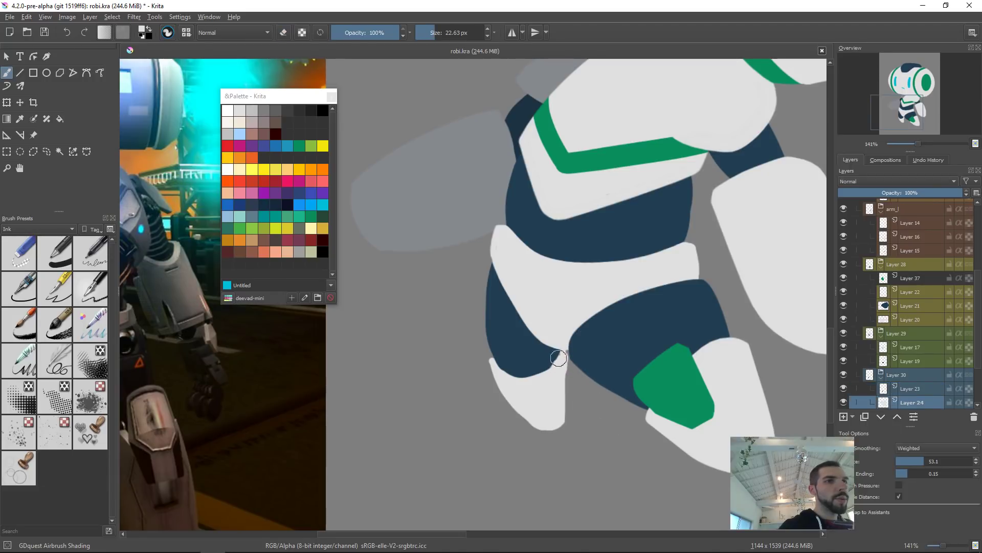
pyautogui.moveTo(595, 445); pyautogui.dragTo(692, 335)
pyautogui.moveTo(529, 327); pyautogui.dragTo(547, 301)
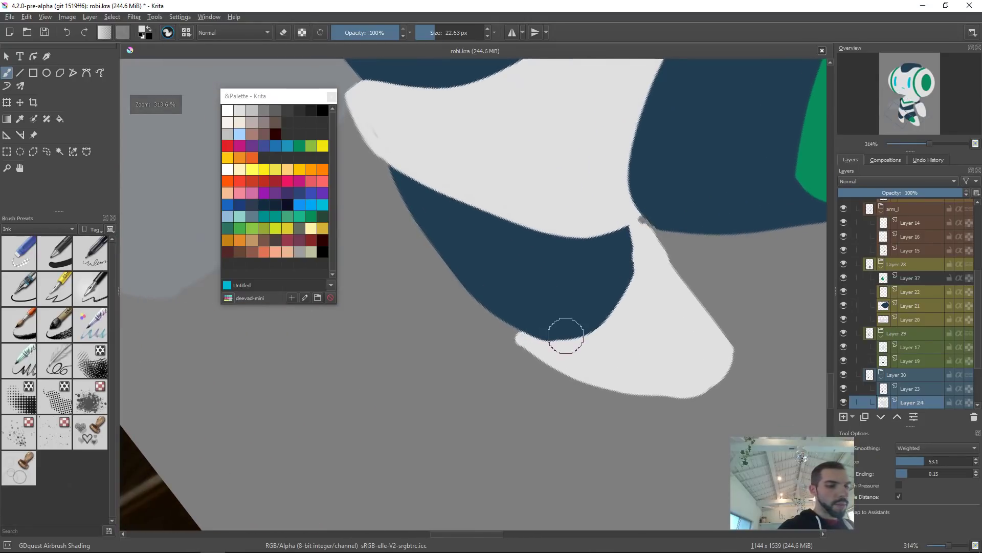
pyautogui.hotkey('ctrl', 'pagedown')
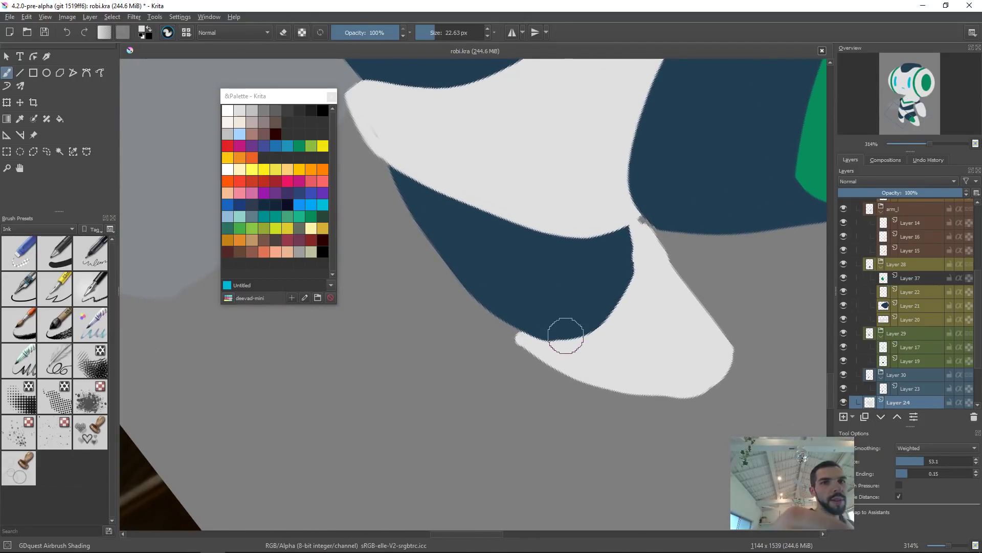
# Step: Isolate the lower leg layer, fill out its upper-left edge with the brush, and return to the full view
pyautogui.hotkey('ctrl', 'pageup')
pyautogui.scroll(1, 880, 391)
pyautogui.keyDown('ctrl'); pyautogui.click(885, 401); pyautogui.keyUp('ctrl')
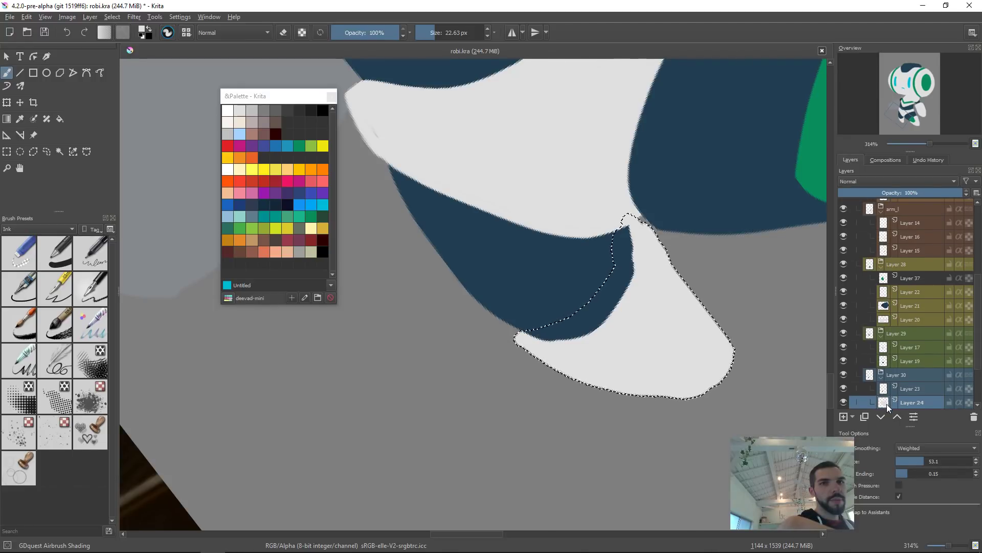
pyautogui.hotkey('ctrl', 'shift', 'a')
pyautogui.scroll(-1, 886, 403)
pyautogui.keyDown('alt'); pyautogui.click(885, 389); pyautogui.keyUp('alt')
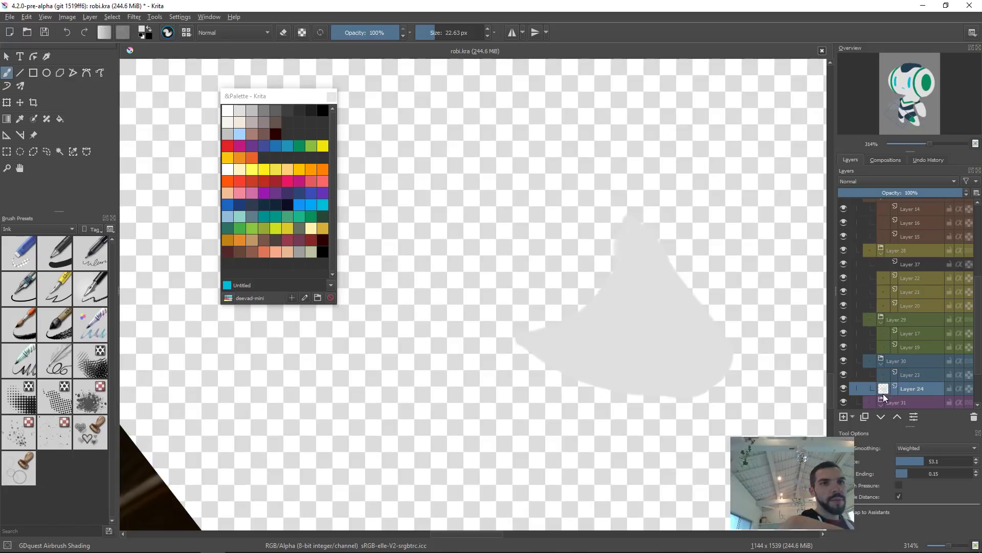
pyautogui.keyDown('alt'); pyautogui.click(885, 390); pyautogui.keyUp('alt')
pyautogui.keyDown('alt'); pyautogui.click(884, 389); pyautogui.keyUp('alt')
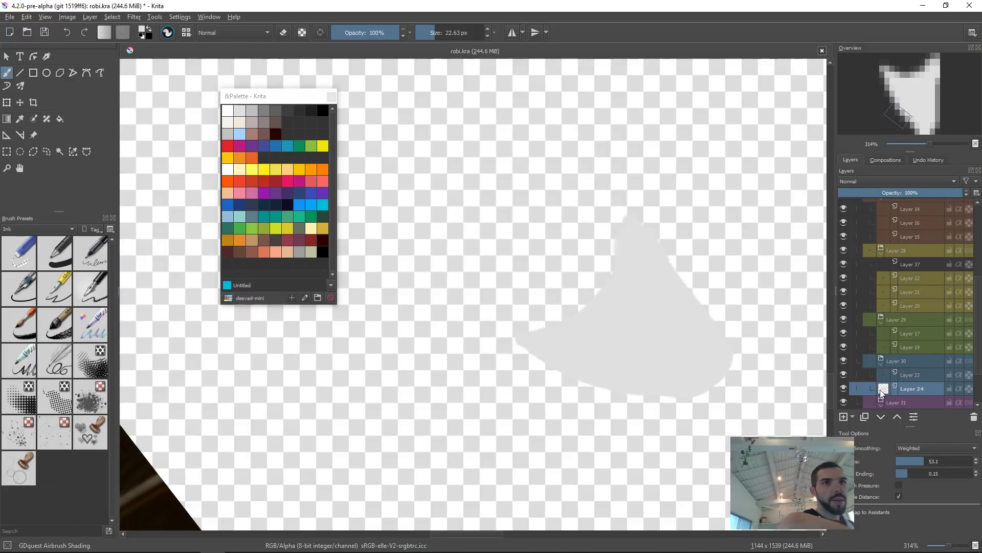
pyautogui.moveTo(539, 331)
pyautogui.mouseDown()
pyautogui.moveTo(610, 240)
pyautogui.moveTo(574, 308)
pyautogui.moveTo(585, 275)
pyautogui.mouseUp()
pyautogui.moveTo(536, 307); pyautogui.dragTo(574, 267)
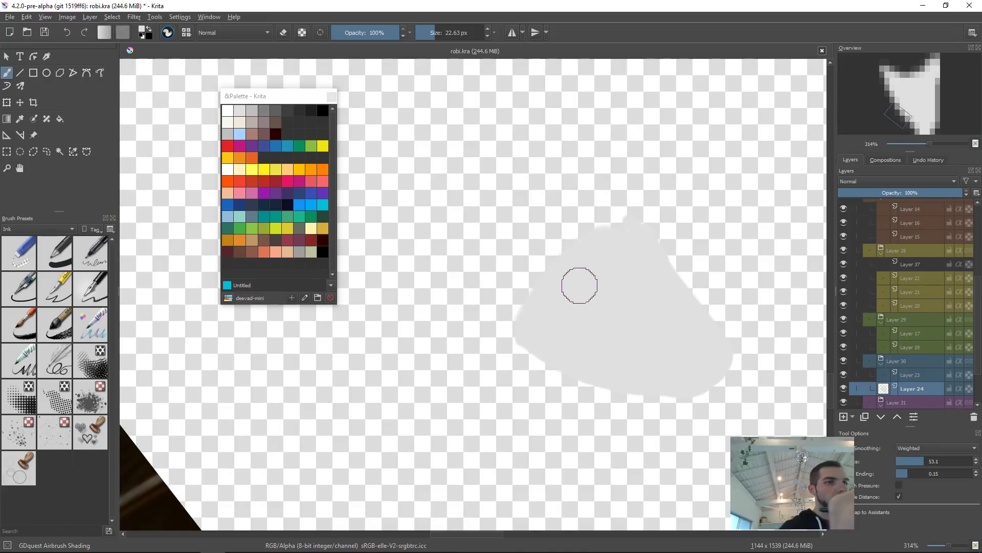
pyautogui.rightClick(617, 285)
pyautogui.click(674, 260)
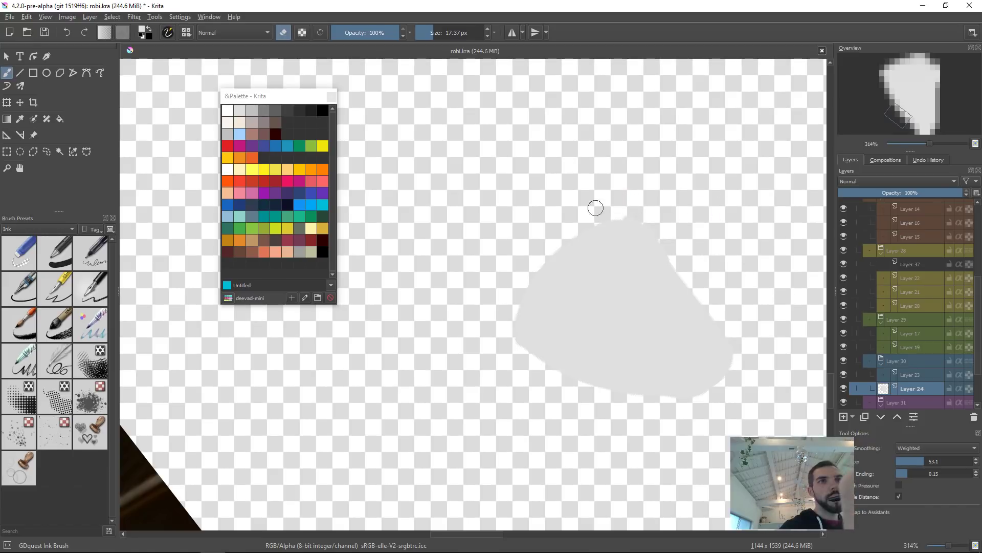
pyautogui.keyDown('alt'); pyautogui.click(887, 391); pyautogui.keyUp('alt')
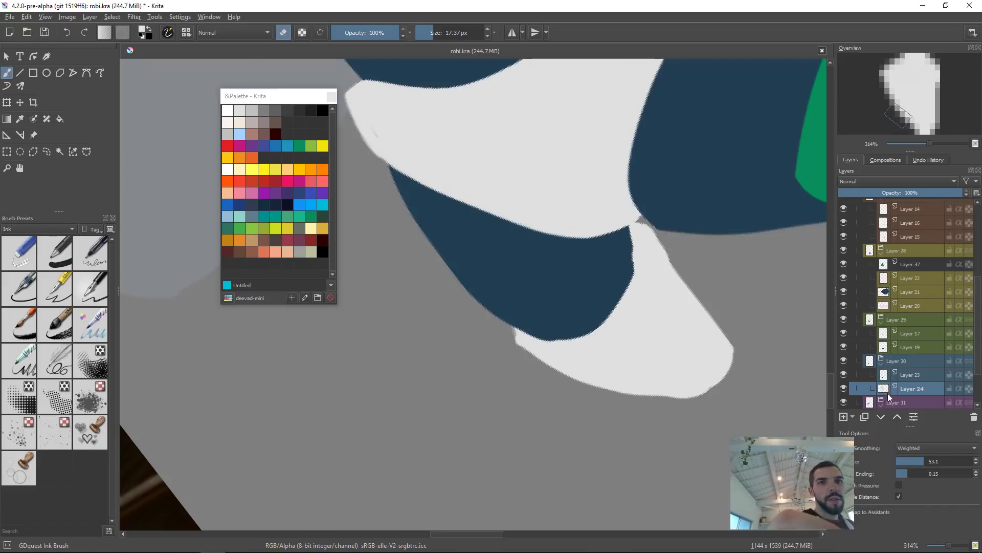
# Step: Erase the small stray bump where the thigh meets the lower leg
pyautogui.moveTo(737, 325); pyautogui.dragTo(633, 340)
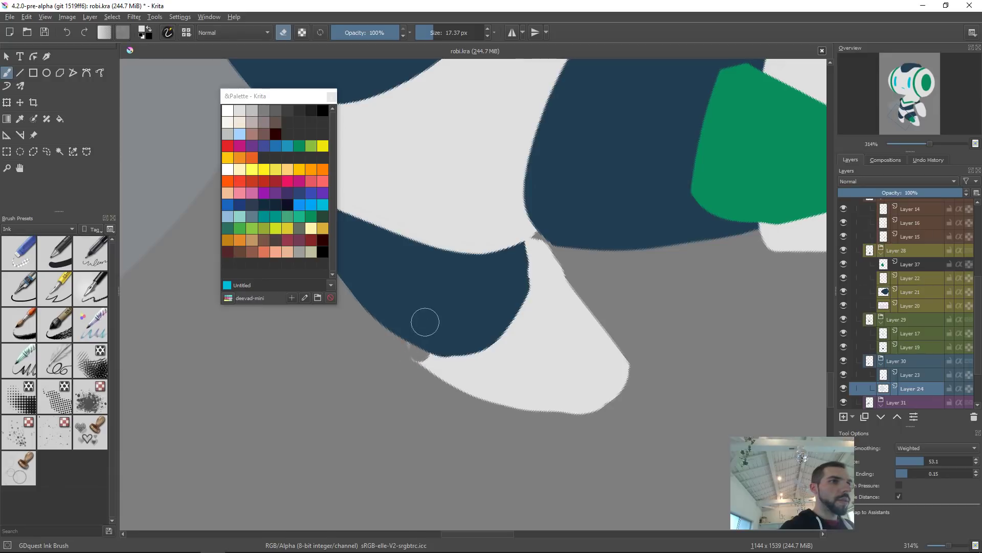
pyautogui.moveTo(436, 334); pyautogui.dragTo(421, 346)
pyautogui.press('e')
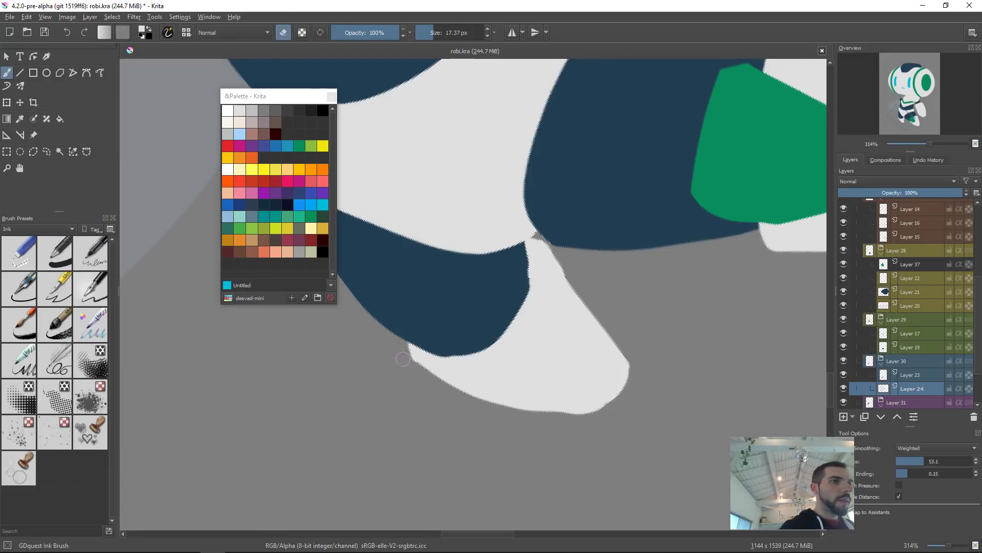
# Step: Round off the bottom corner of the left lower leg with a smaller brush
pyautogui.press('2')
pyautogui.press('6')
pyautogui.press('5')
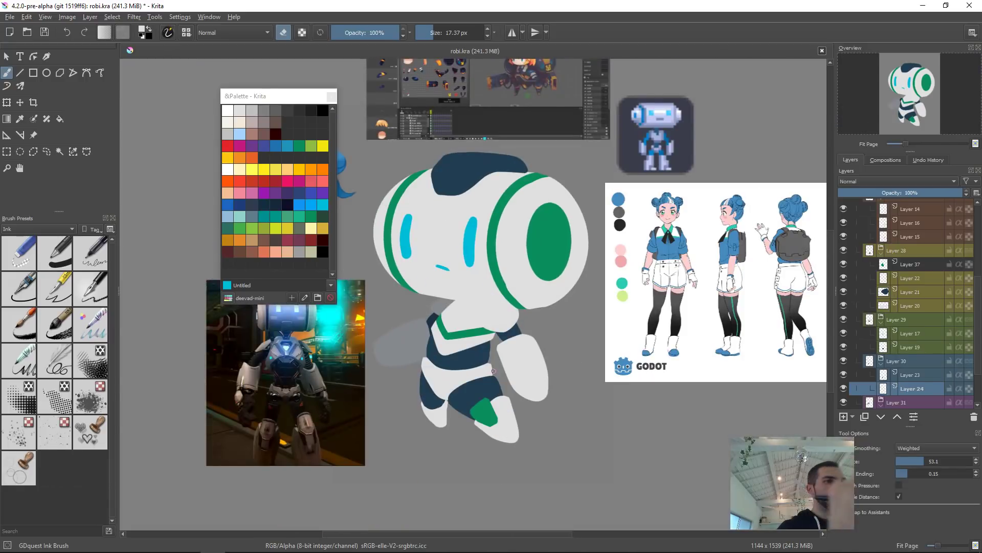
pyautogui.moveTo(476, 412); pyautogui.dragTo(637, 341)
pyautogui.click(505, 326)
pyautogui.press('t')
pyautogui.click(456, 345)
pyautogui.press('b')
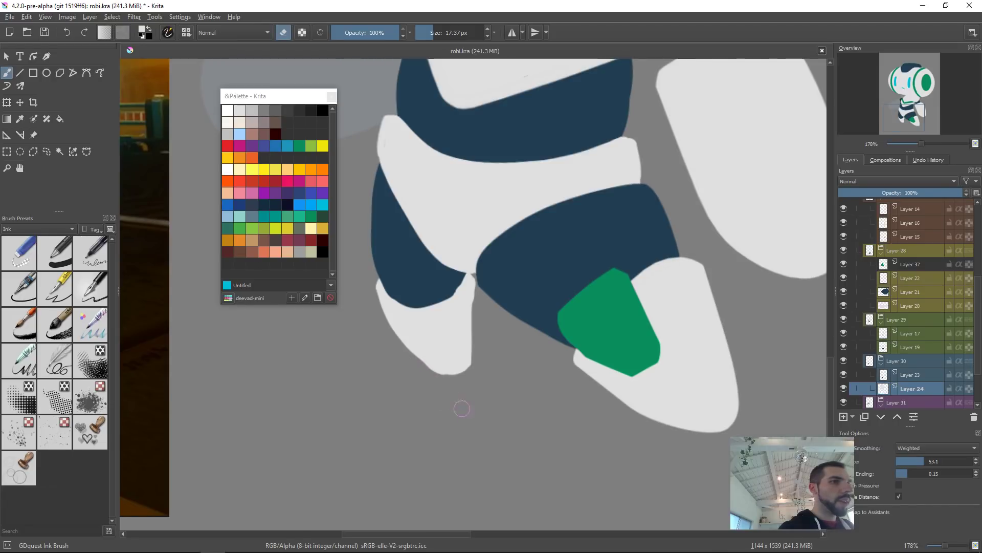
pyautogui.press('e')
pyautogui.scroll(4, 464, 358)
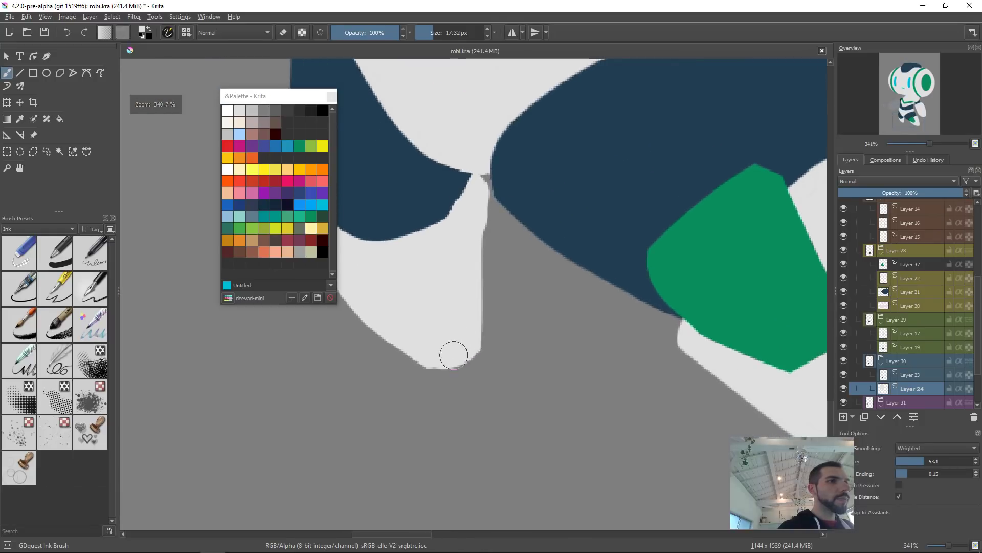
pyautogui.press('[')
pyautogui.press('[')
pyautogui.press('[')
pyautogui.moveTo(436, 364)
pyautogui.mouseDown()
pyautogui.moveTo(427, 361)
pyautogui.moveTo(459, 346)
pyautogui.mouseUp()
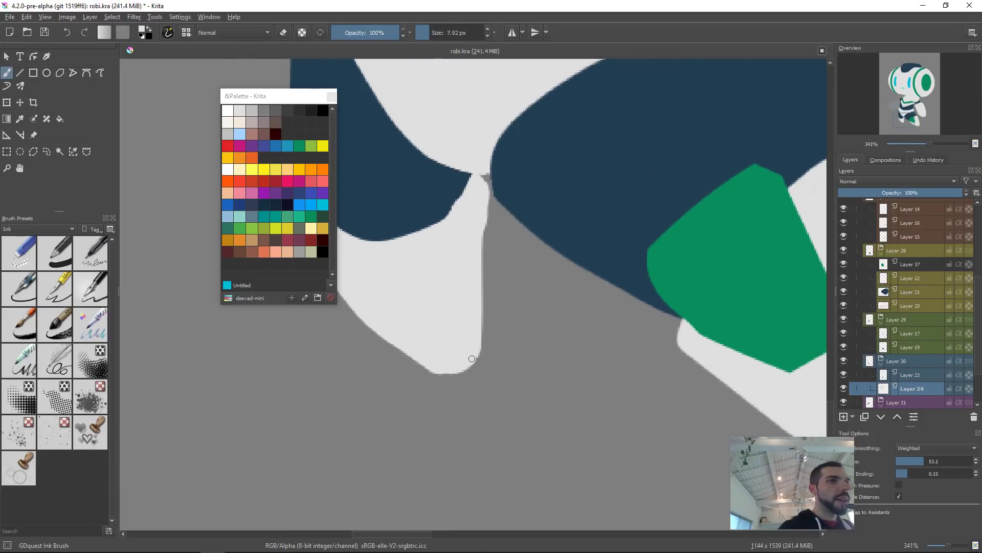
# Step: Erase along the inner edge of the left lower leg and undo the last eraser stroke
pyautogui.press('e')
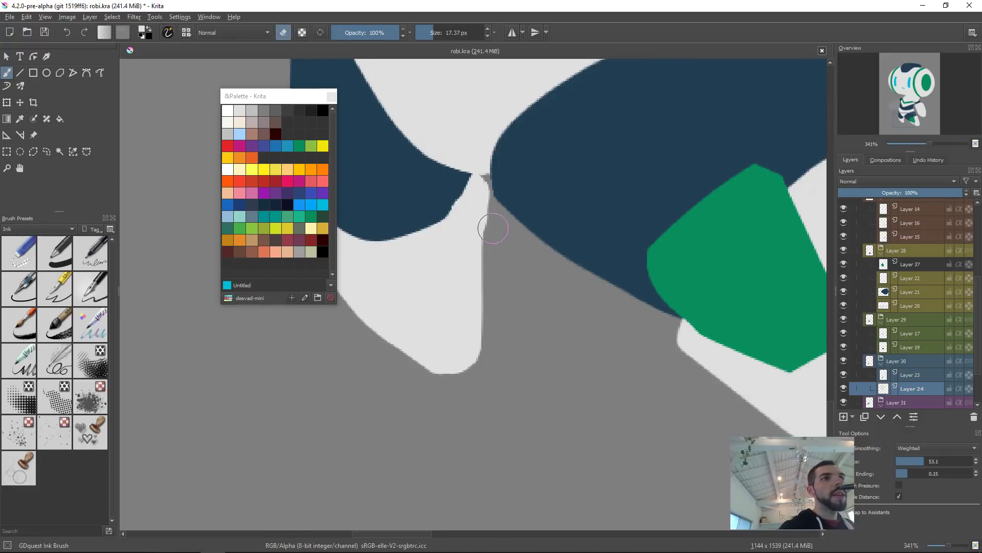
pyautogui.moveTo(502, 199); pyautogui.dragTo(497, 241)
pyautogui.moveTo(494, 176)
pyautogui.mouseDown()
pyautogui.moveTo(500, 245)
pyautogui.moveTo(488, 224)
pyautogui.moveTo(499, 176)
pyautogui.mouseUp()
pyautogui.hotkey('ctrl', 'z')
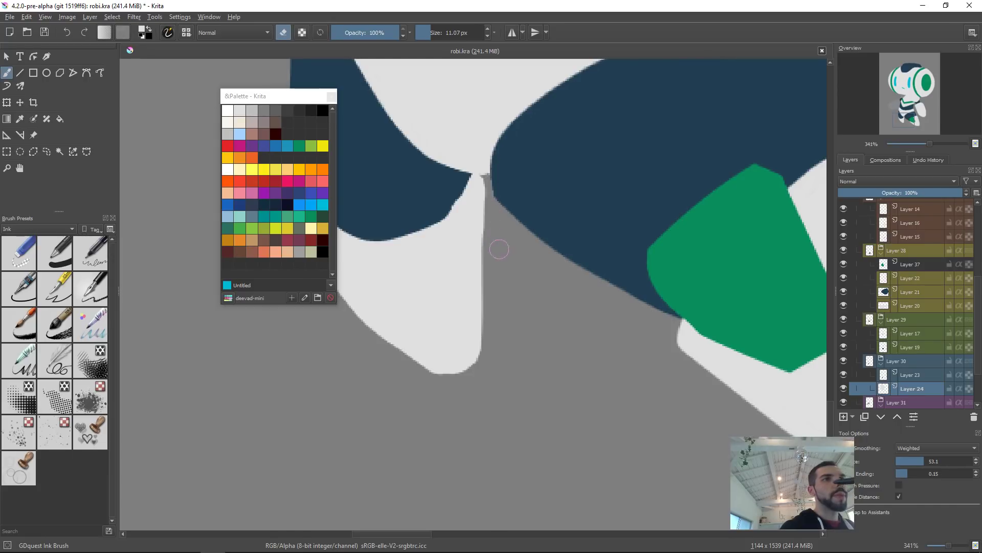
pyautogui.moveTo(550, 238); pyautogui.dragTo(648, 300)
pyautogui.moveTo(648, 299); pyautogui.dragTo(566, 266)
pyautogui.keyDown('ctrl'); pyautogui.click(563, 262); pyautogui.keyUp('ctrl')
pyautogui.press('pageup')
pyautogui.moveTo(565, 263); pyautogui.dragTo(564, 268)
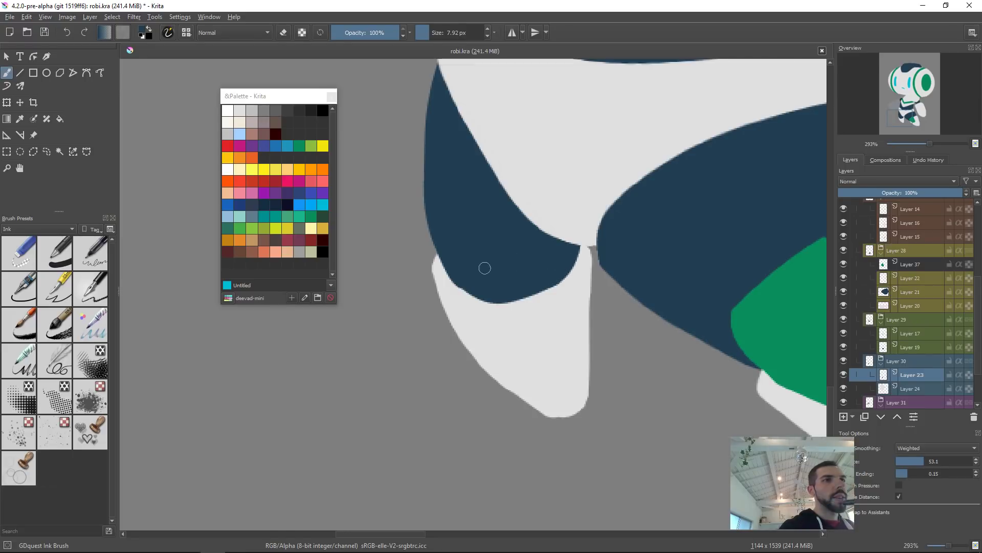
pyautogui.press('e')
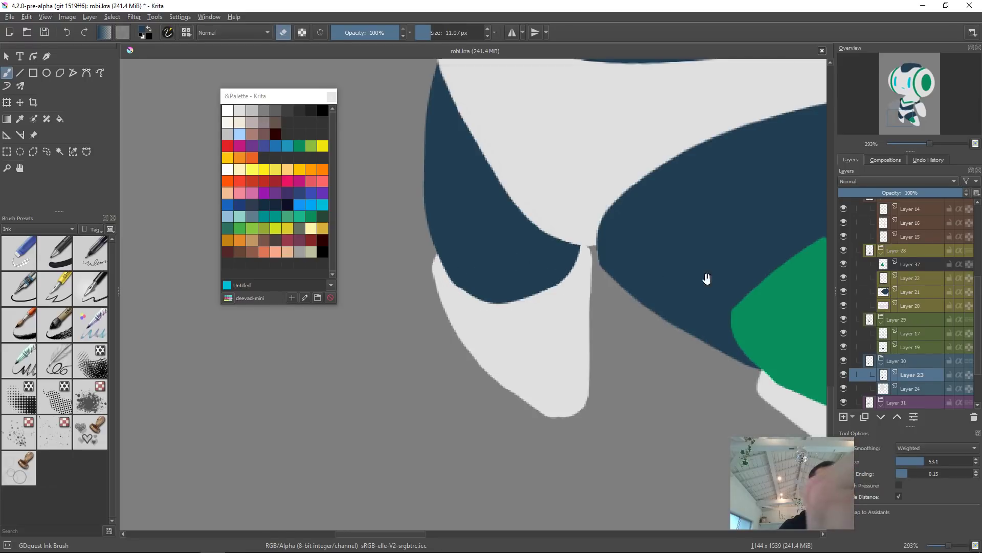
pyautogui.scroll(-6, 707, 279)
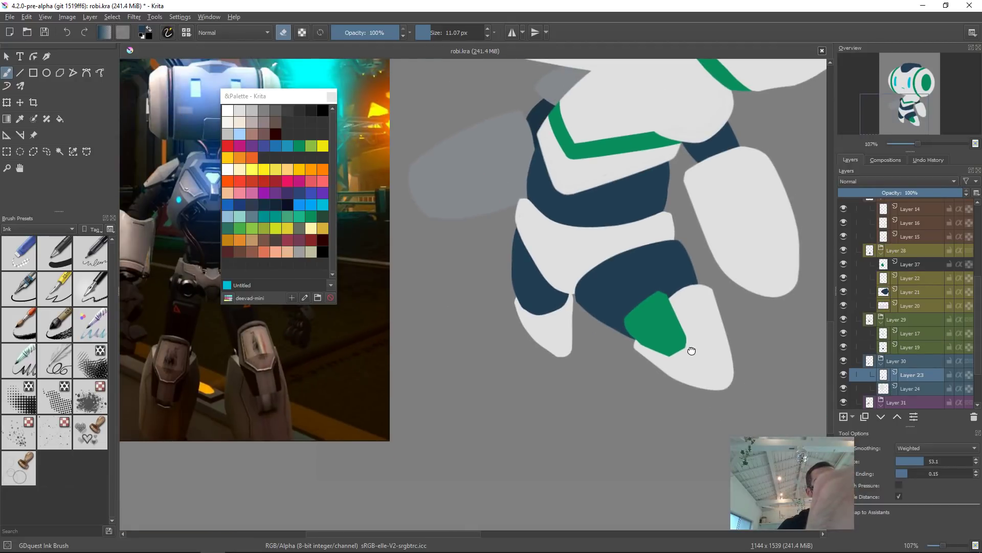
pyautogui.moveTo(692, 350); pyautogui.dragTo(688, 302)
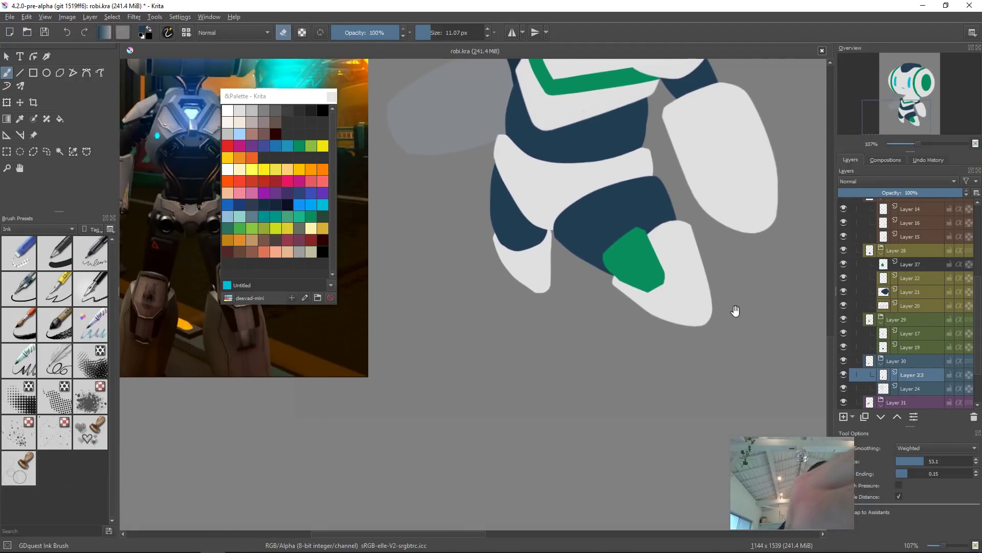
# Step: Select the foot layer and paint along the foot's bottom and left edges to smooth them
pyautogui.press('r')
pyautogui.click(698, 309)
pyautogui.scroll(5, 726, 297)
pyautogui.press('e')
pyautogui.keyDown('ctrl'); pyautogui.click(631, 307); pyautogui.keyUp('ctrl')
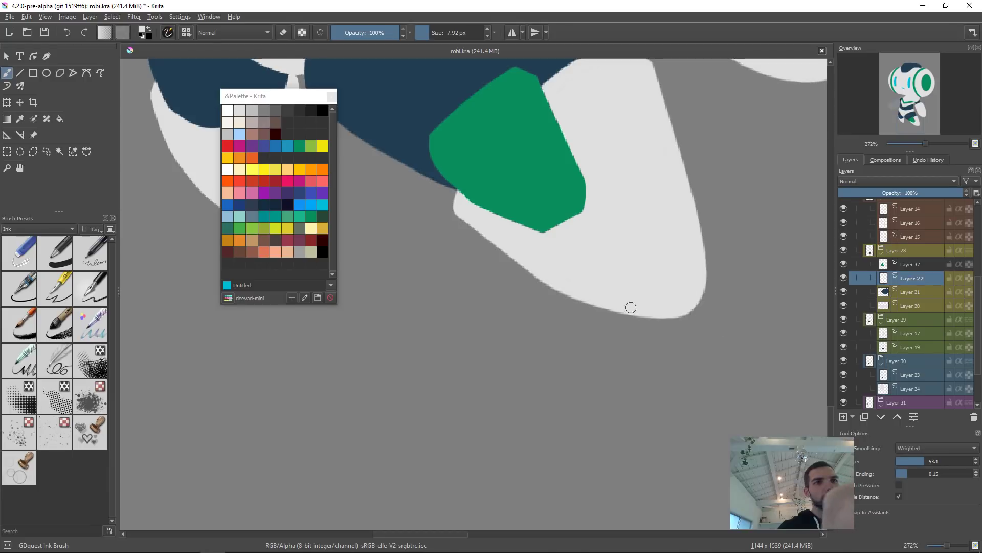
pyautogui.moveTo(620, 309); pyautogui.dragTo(667, 319)
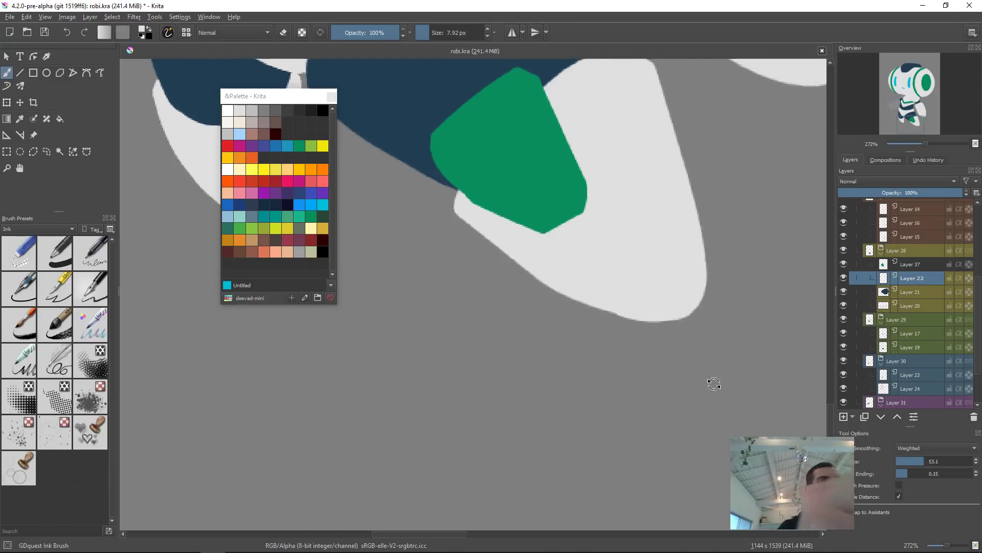
pyautogui.moveTo(713, 383); pyautogui.dragTo(516, 511)
pyautogui.moveTo(579, 414); pyautogui.dragTo(598, 330)
pyautogui.keyDown('shift'); pyautogui.moveTo(586, 361); pyautogui.dragTo(598, 360); pyautogui.keyUp('shift')
pyautogui.moveTo(549, 293)
pyautogui.mouseDown()
pyautogui.moveTo(560, 382)
pyautogui.moveTo(549, 280)
pyautogui.moveTo(560, 389)
pyautogui.moveTo(549, 279)
pyautogui.mouseUp()
pyautogui.moveTo(555, 345)
pyautogui.mouseDown()
pyautogui.moveTo(562, 384)
pyautogui.moveTo(557, 366)
pyautogui.moveTo(594, 400)
pyautogui.moveTo(564, 391)
pyautogui.moveTo(586, 406)
pyautogui.moveTo(594, 394)
pyautogui.moveTo(565, 394)
pyautogui.moveTo(638, 377)
pyautogui.moveTo(611, 407)
pyautogui.moveTo(673, 339)
pyautogui.mouseUp()
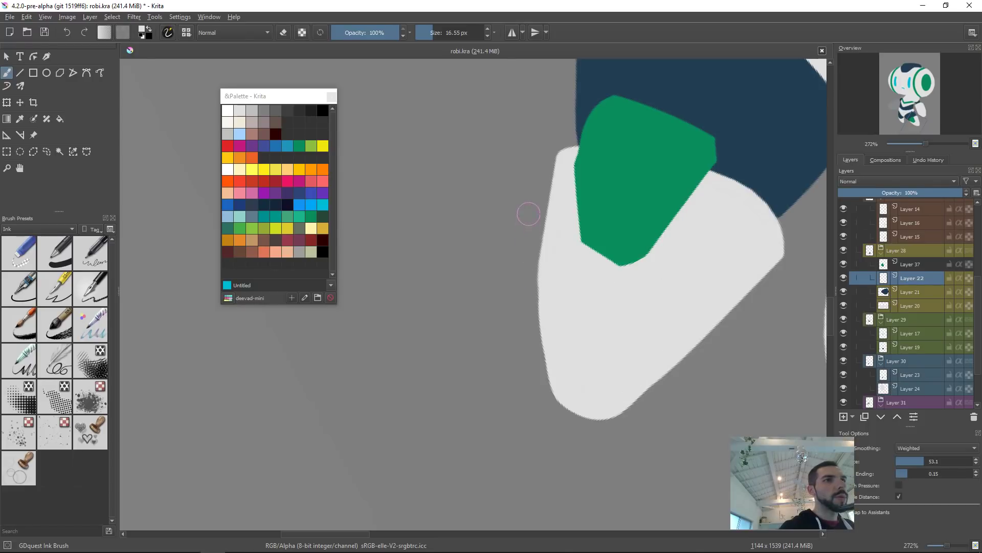
# Step: Erase along the foot's left edge, undoing and redoing the stroke shorter
pyautogui.press('e')
pyautogui.moveTo(537, 223); pyautogui.dragTo(537, 427)
pyautogui.hotkey('ctrl', 'z')
pyautogui.moveTo(538, 206); pyautogui.dragTo(540, 365)
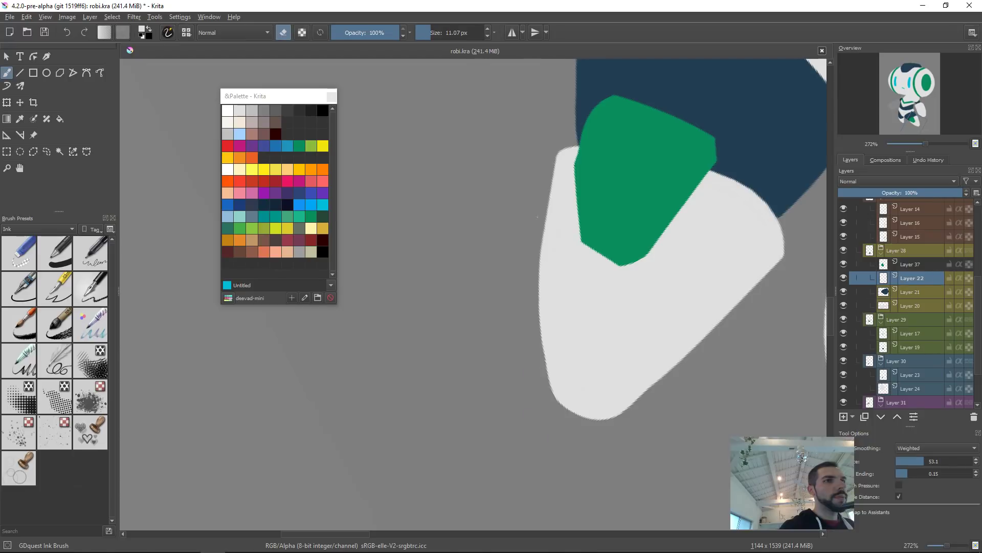
# Step: Select the green shin plate layer and erase along its right edge
pyautogui.press('2')
pyautogui.moveTo(514, 442); pyautogui.dragTo(606, 285)
pyautogui.press('r')
pyautogui.click(600, 275)
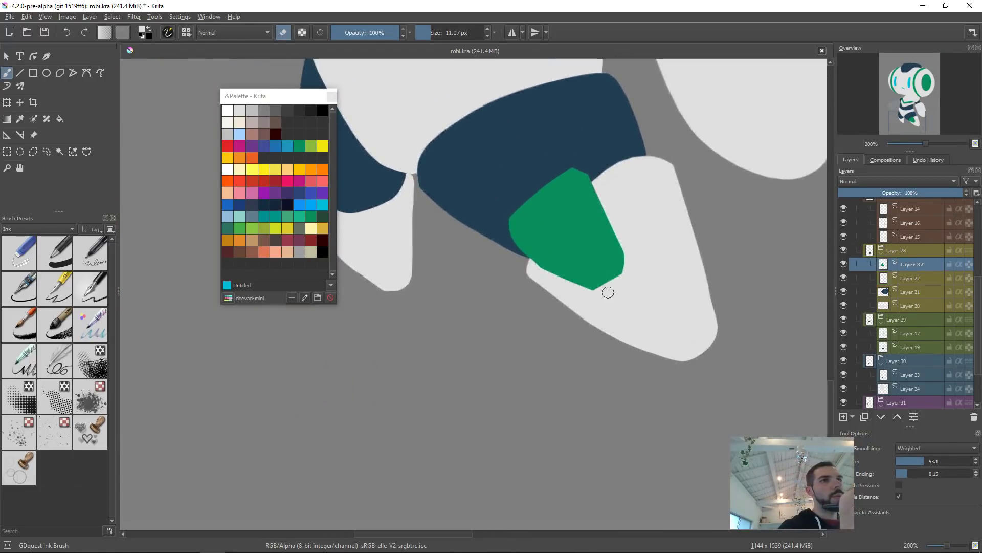
pyautogui.moveTo(599, 305); pyautogui.dragTo(619, 182)
pyautogui.moveTo(538, 203); pyautogui.dragTo(615, 268)
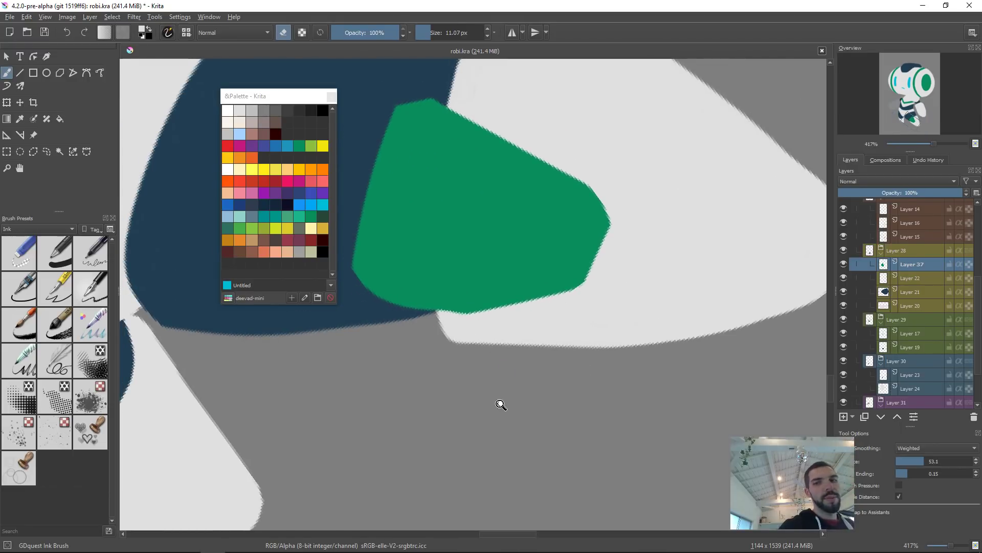
# Step: Erase along the green plate's left and top edges to trim its shape
pyautogui.moveTo(504, 392); pyautogui.dragTo(577, 320)
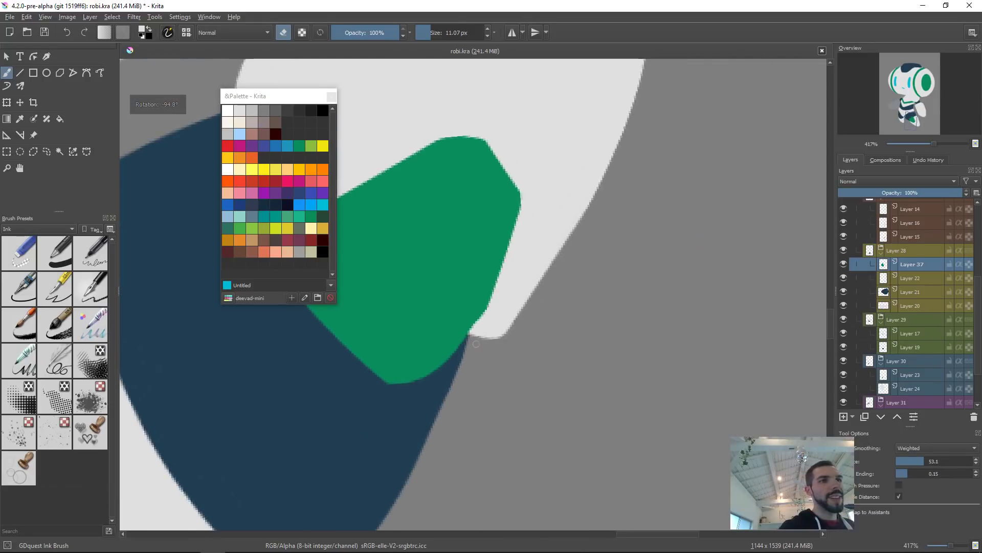
pyautogui.press('2')
pyautogui.press('5')
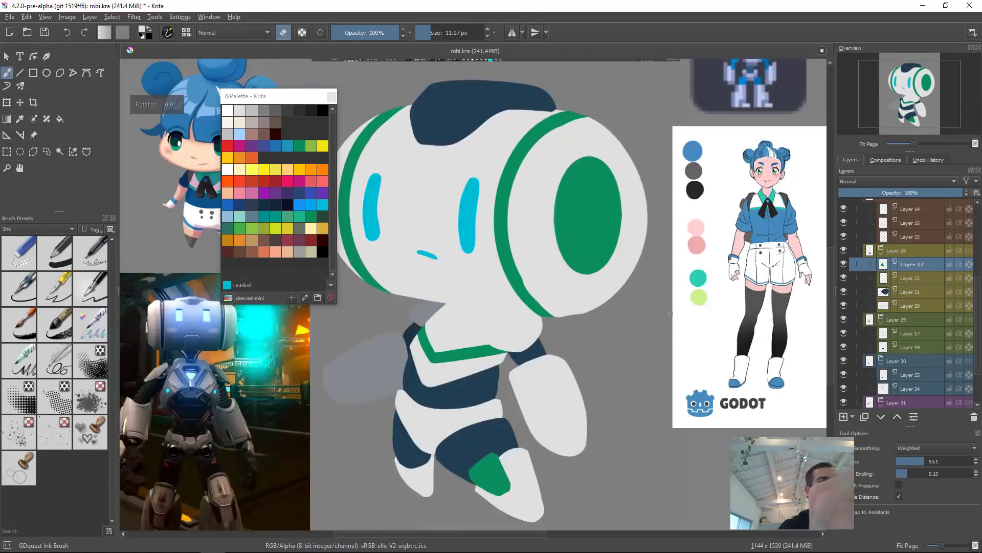
pyautogui.scroll(3, 533, 407)
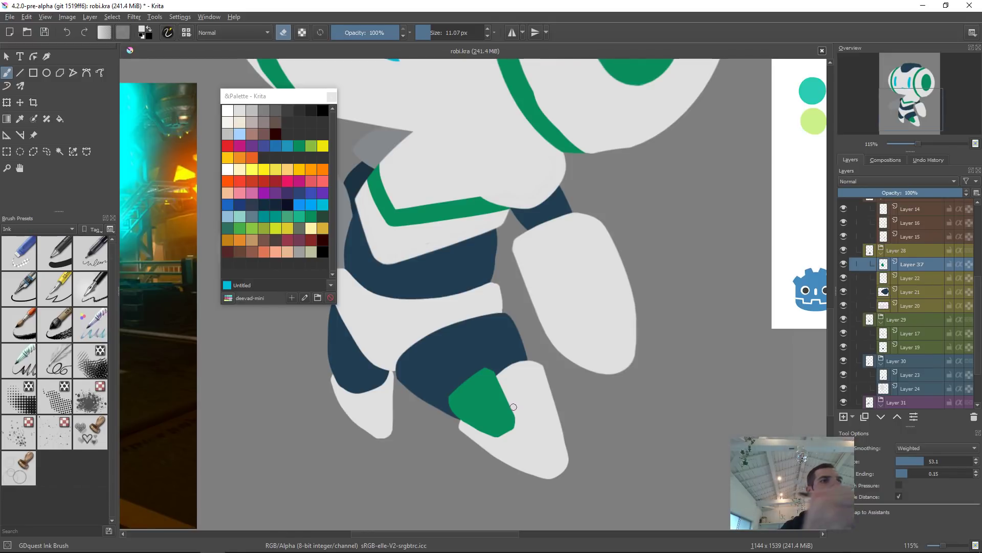
pyautogui.moveTo(513, 406); pyautogui.dragTo(511, 316)
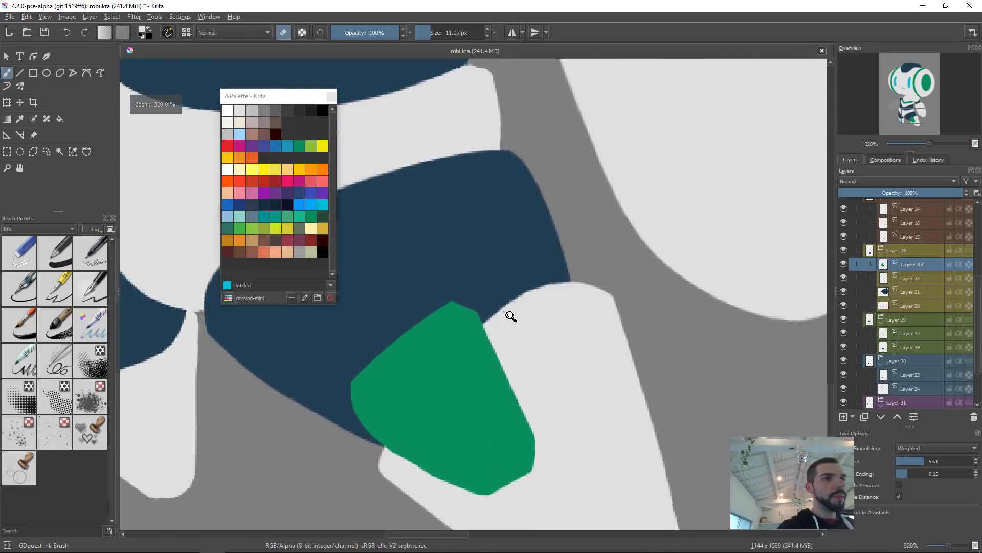
pyautogui.moveTo(571, 368); pyautogui.dragTo(461, 450)
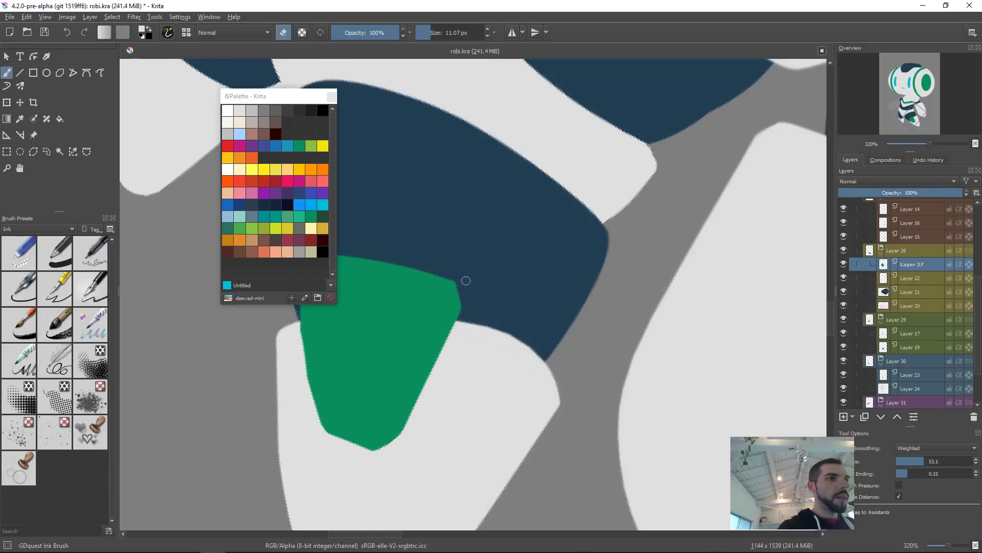
pyautogui.moveTo(548, 348)
pyautogui.mouseDown()
pyautogui.moveTo(552, 365)
pyautogui.moveTo(643, 365)
pyautogui.mouseUp()
pyautogui.moveTo(413, 287); pyautogui.dragTo(406, 449)
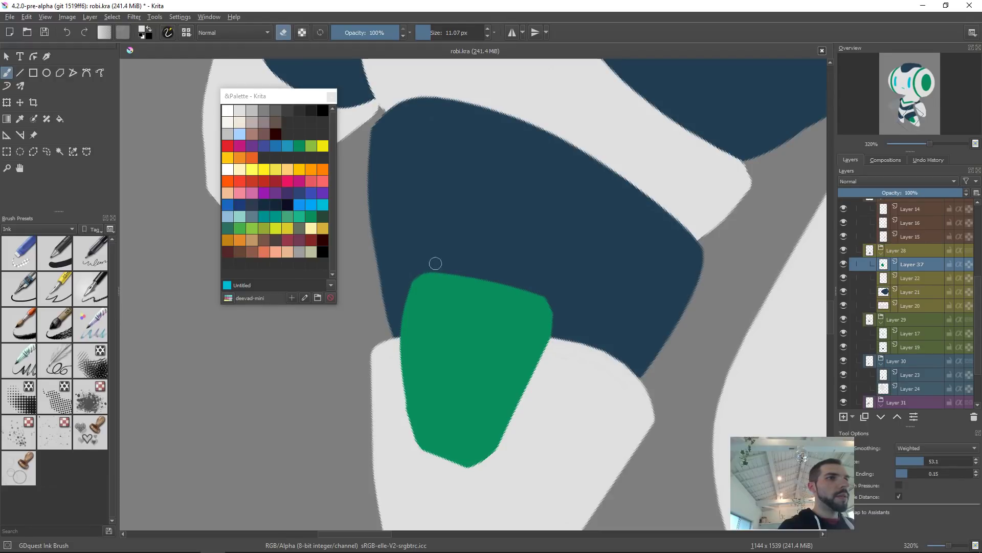
# Step: Trim the green plate's bottom corner with the eraser, retrying the stroke after an undo
pyautogui.moveTo(464, 467); pyautogui.dragTo(504, 452)
pyautogui.hotkey('ctrl', 'z')
pyautogui.moveTo(447, 474); pyautogui.dragTo(504, 463)
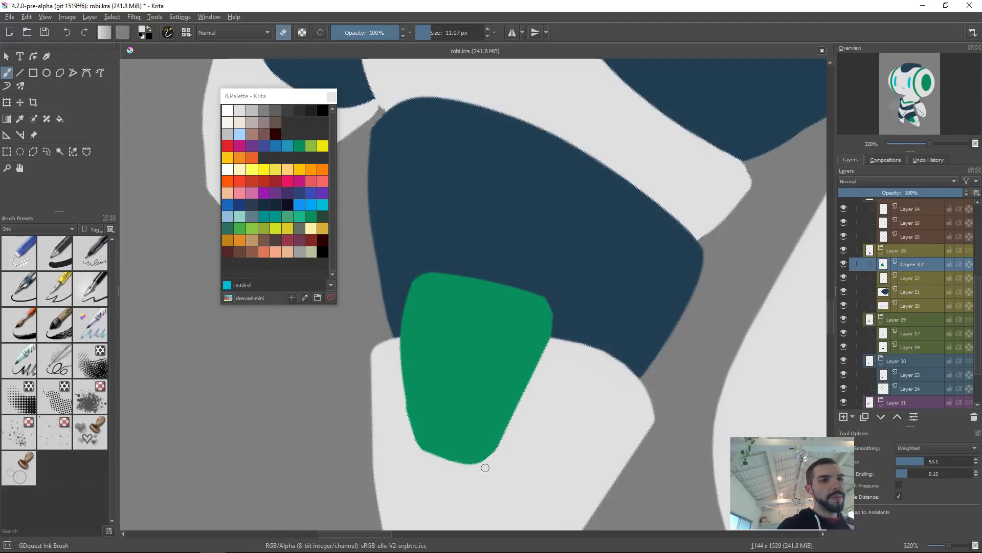
pyautogui.scroll(-4, 532, 377)
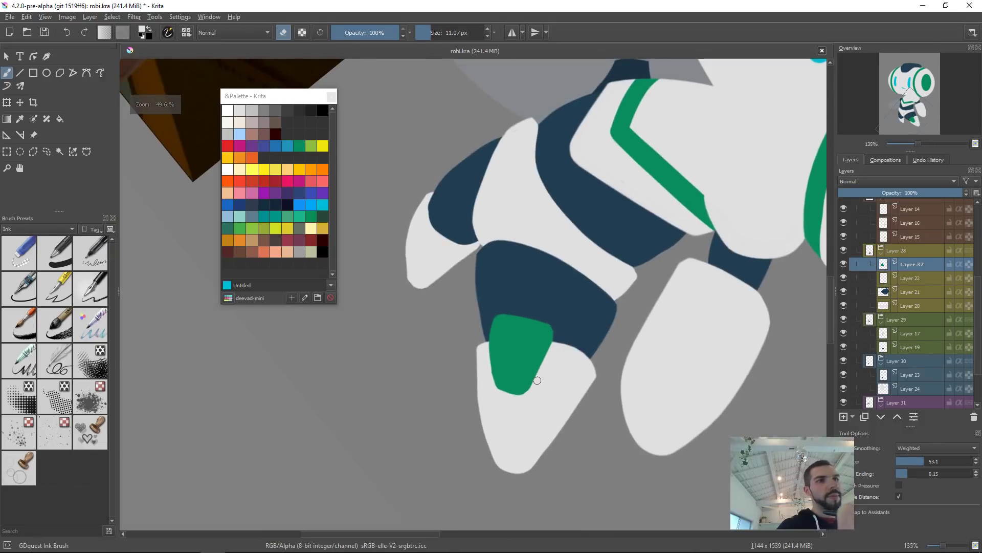
pyautogui.scroll(-3, 537, 380)
pyautogui.scroll(4, 568, 384)
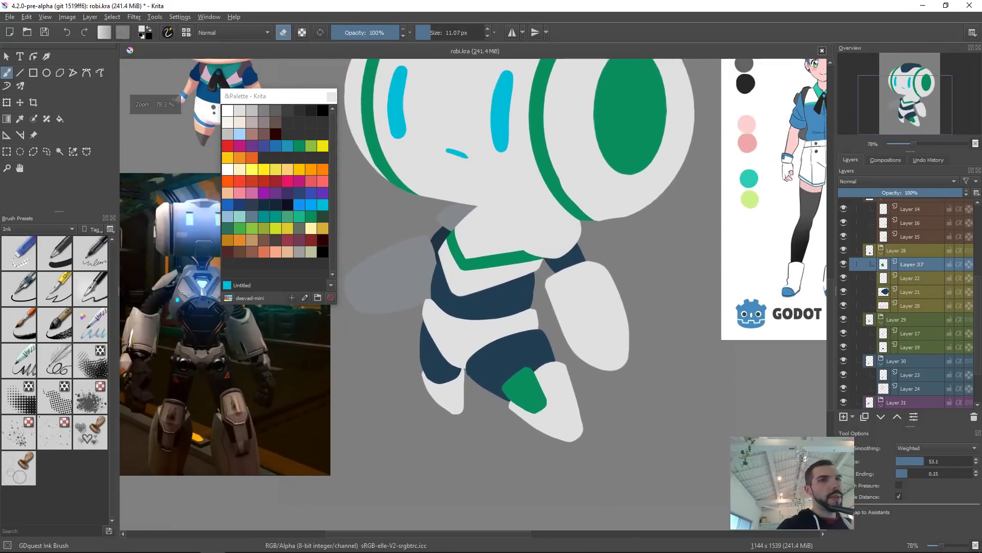
pyautogui.hotkey('ctrl', 'v')
pyautogui.hotkey('ctrl', 't')
pyautogui.hotkey('ctrl', 'z')
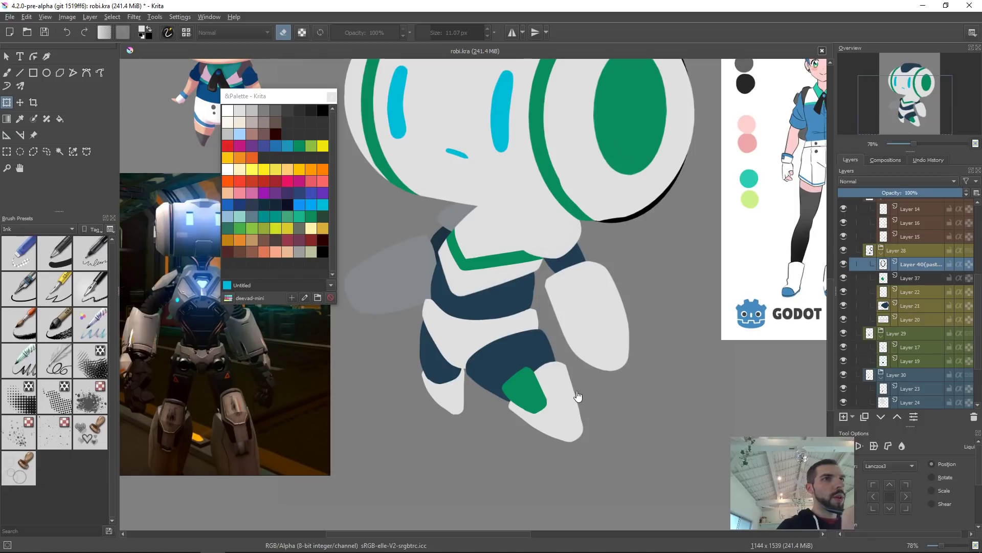
pyautogui.hotkey('ctrl', 'z')
pyautogui.press('t')
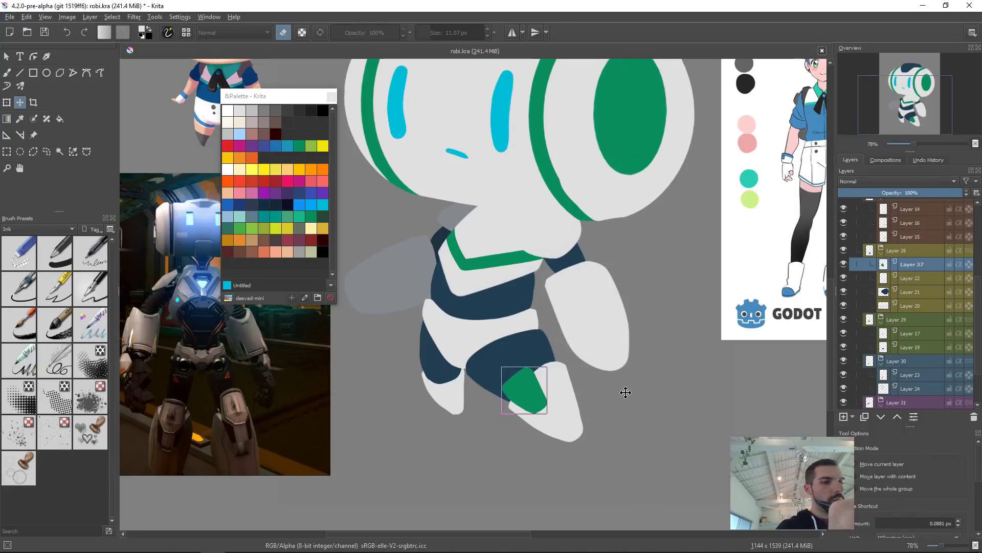
# Step: Paste the green plate onto a new layer, confirm its placement and merge it down into the plate layer
pyautogui.hotkey('ctrl', 'v')
pyautogui.hotkey('ctrl', 't')
pyautogui.press('Return')
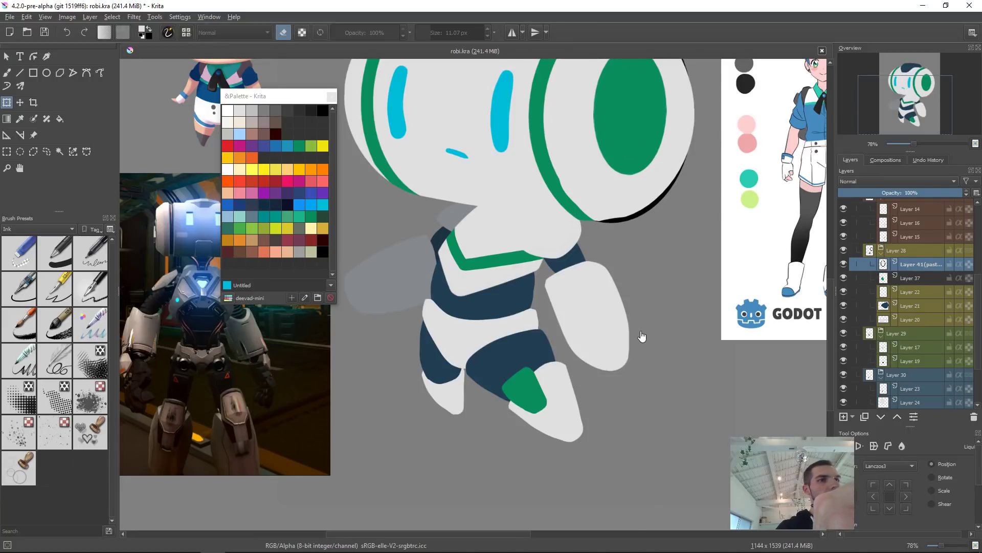
pyautogui.hotkey('ctrl', 'e')
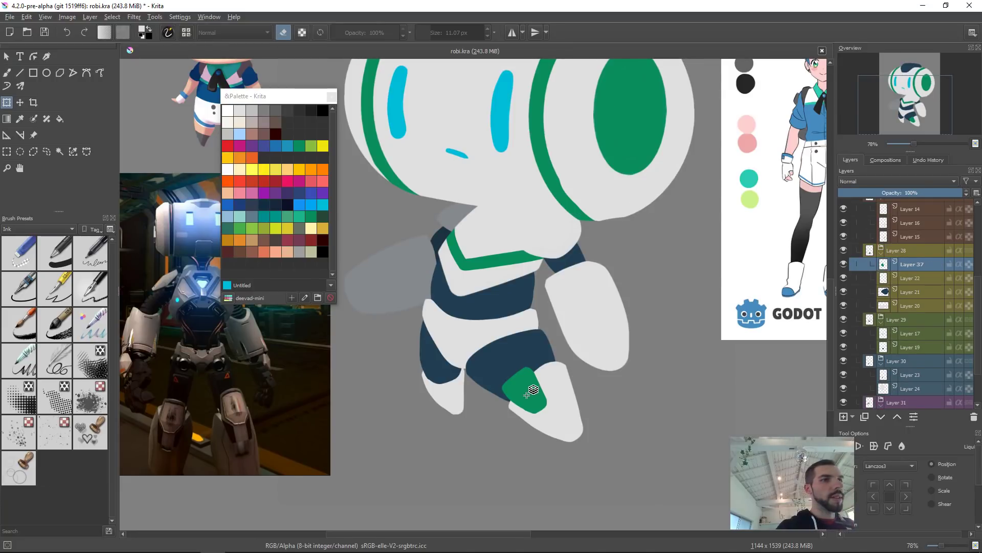
# Step: Lasso-select around the green foot plate and duplicate the plate layer, after undoing a copy-paste attempt
pyautogui.press('l')
pyautogui.moveTo(553, 362)
pyautogui.mouseDown()
pyautogui.moveTo(513, 346)
pyautogui.moveTo(585, 407)
pyautogui.mouseUp()
pyautogui.hotkey('ctrl', 'c')
pyautogui.hotkey('ctrl', 'v')
pyautogui.hotkey('ctrl', 'shift', 'a')
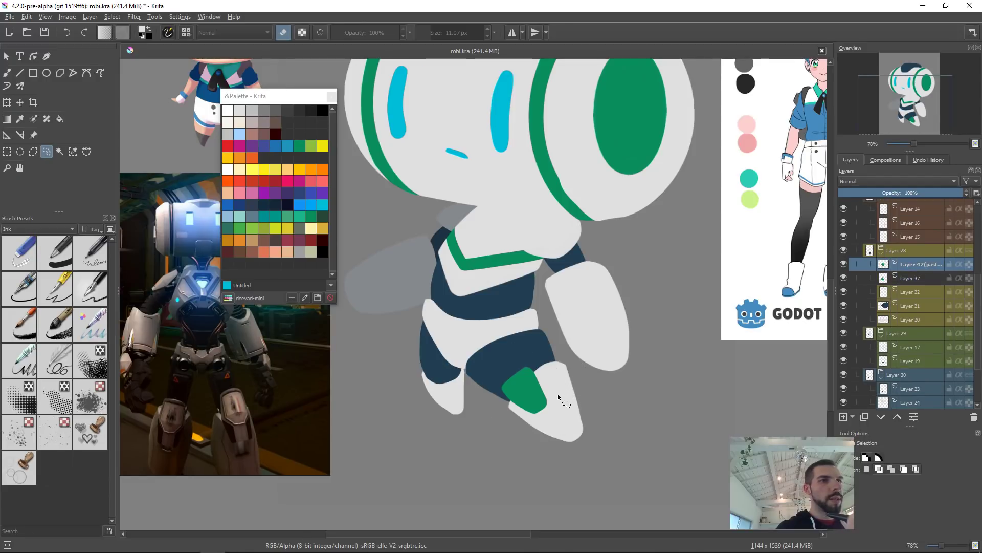
pyautogui.hotkey('ctrl', 't')
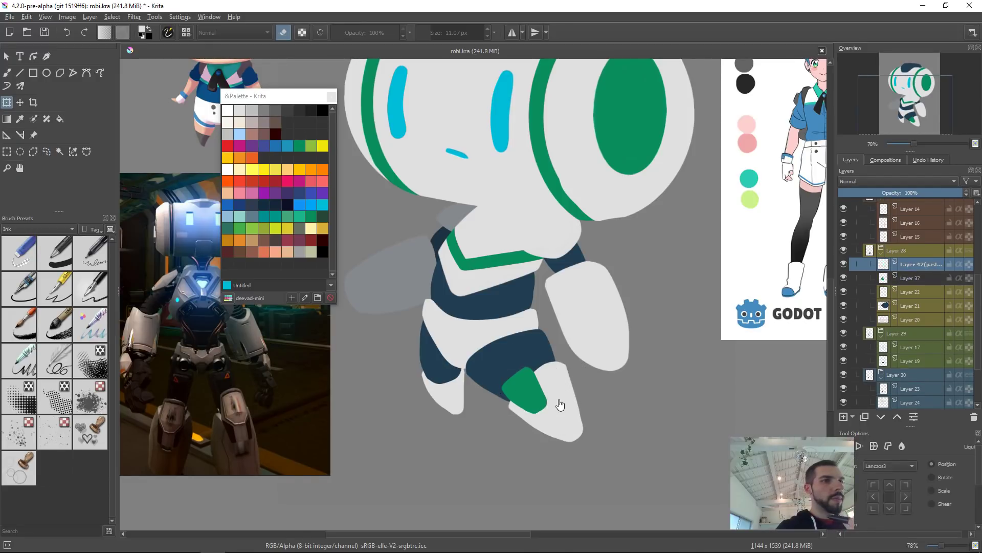
pyautogui.hotkey('ctrl', 'z')
pyautogui.hotkey('ctrl', 'z')
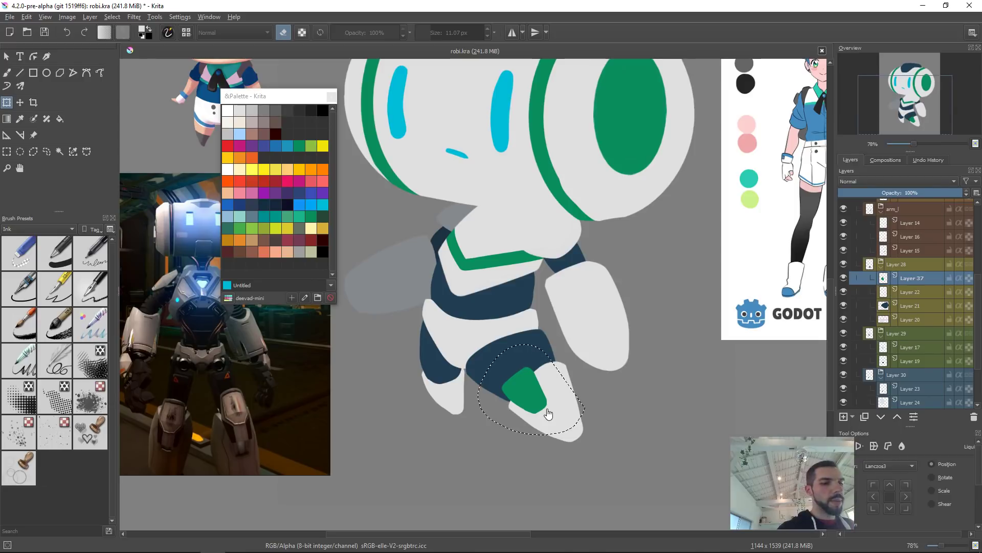
pyautogui.hotkey('ctrl', 'j')
pyautogui.hotkey('ctrl', 'shift', 'a')
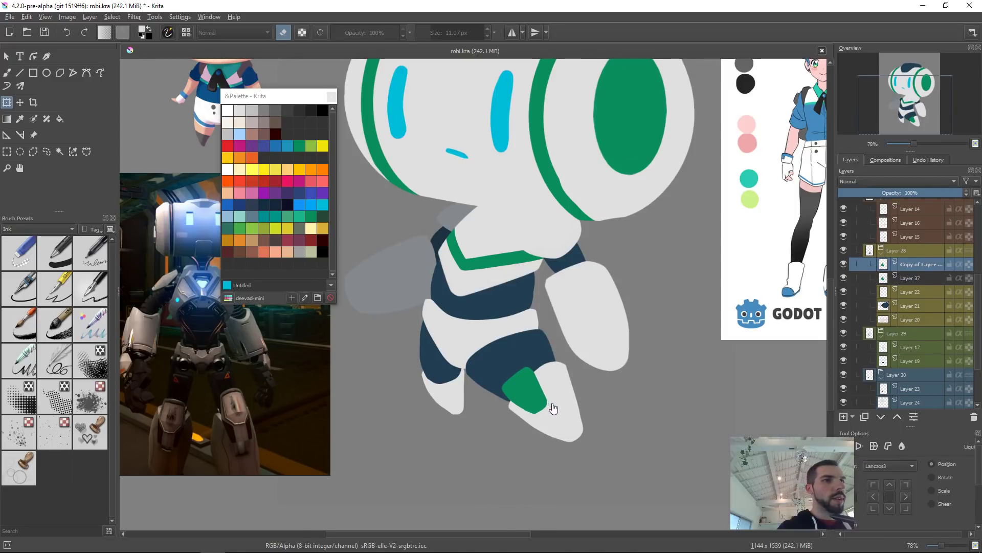
# Step: Move and rotate the duplicated green plate onto the other leg's shin and confirm the transform
pyautogui.click(565, 397)
pyautogui.moveTo(566, 403); pyautogui.dragTo(555, 420)
pyautogui.moveTo(527, 389); pyautogui.dragTo(450, 369)
pyautogui.moveTo(482, 409); pyautogui.dragTo(477, 413)
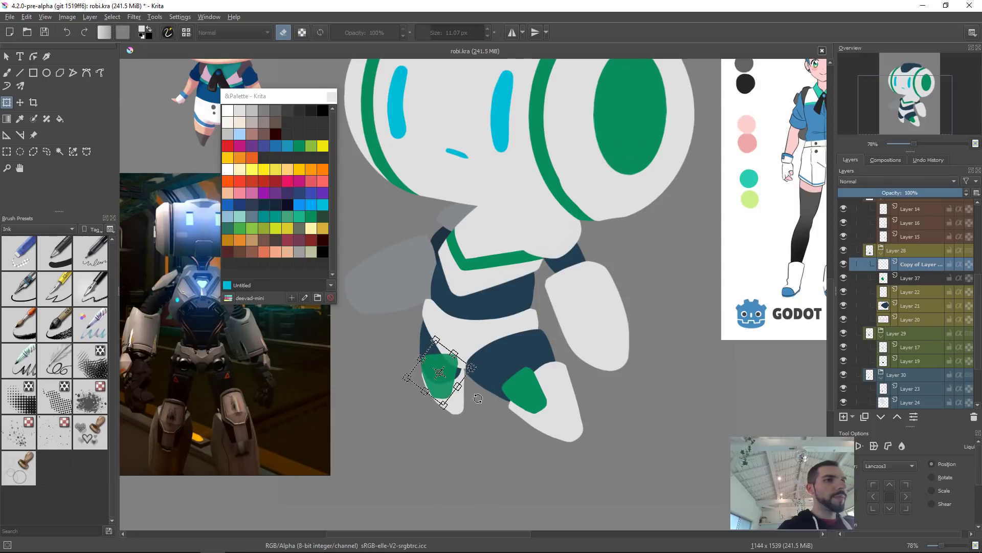
pyautogui.moveTo(504, 372); pyautogui.dragTo(461, 370)
pyautogui.scroll(4, 468, 403)
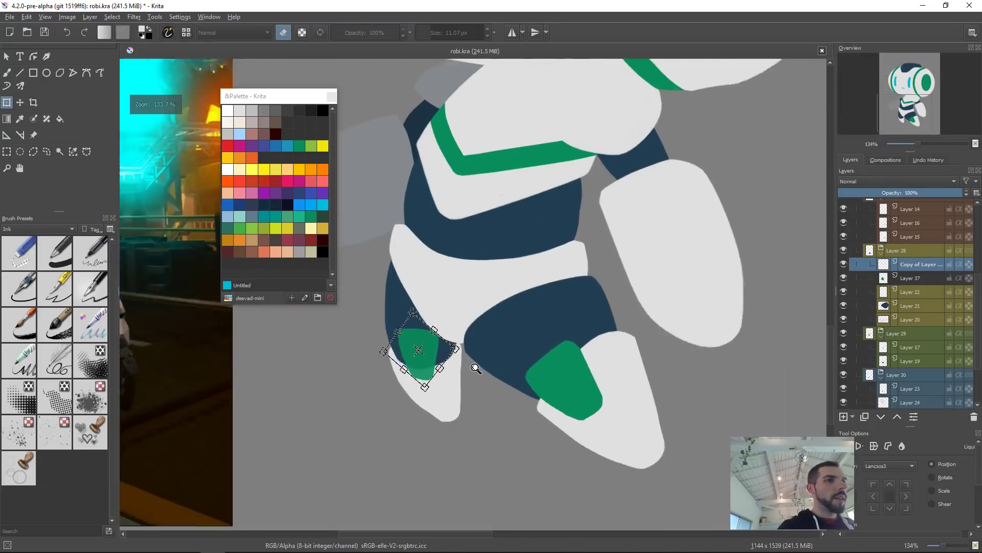
pyautogui.moveTo(418, 331); pyautogui.dragTo(401, 338)
pyautogui.moveTo(458, 353); pyautogui.dragTo(455, 359)
pyautogui.moveTo(353, 419); pyautogui.dragTo(362, 434)
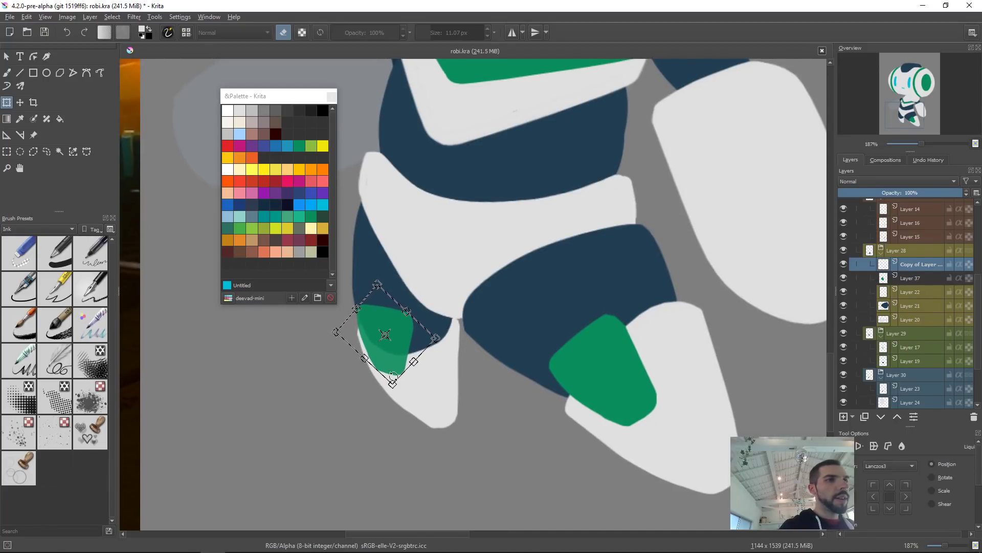
pyautogui.moveTo(440, 338); pyautogui.dragTo(430, 334)
pyautogui.moveTo(372, 417)
pyautogui.mouseDown()
pyautogui.moveTo(383, 416)
pyautogui.moveTo(362, 414)
pyautogui.moveTo(371, 419)
pyautogui.mouseUp()
pyautogui.moveTo(402, 336); pyautogui.dragTo(411, 345)
pyautogui.moveTo(463, 361); pyautogui.dragTo(457, 350)
pyautogui.press('Return')
# Step: Reshape the duplicated green plate with Liquify so it fits the other shin's outline
pyautogui.click(410, 351)
pyautogui.rightClick(419, 345)
pyautogui.click(458, 398)
pyautogui.moveTo(451, 388)
pyautogui.keyDown('shift'); pyautogui.mouseDown()
pyautogui.moveTo(372, 399)
pyautogui.moveTo(408, 380)
pyautogui.moveTo(428, 352)
pyautogui.mouseUp(); pyautogui.keyUp('shift')
pyautogui.moveTo(368, 328); pyautogui.dragTo(370, 332)
pyautogui.moveTo(432, 313); pyautogui.dragTo(444, 336)
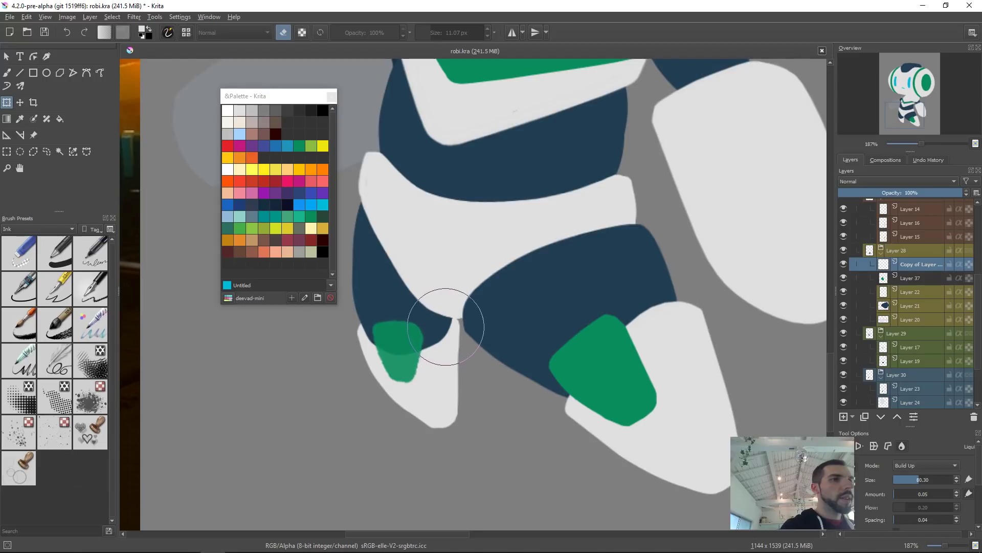
pyautogui.moveTo(396, 287); pyautogui.dragTo(396, 295)
pyautogui.moveTo(387, 351)
pyautogui.mouseDown()
pyautogui.moveTo(376, 361)
pyautogui.moveTo(385, 364)
pyautogui.mouseUp()
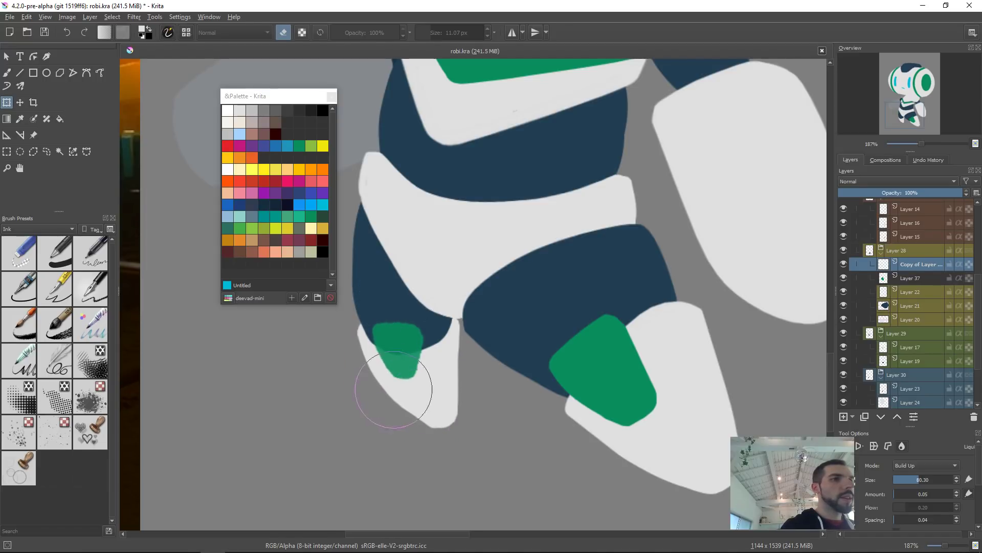
pyautogui.press('Return')
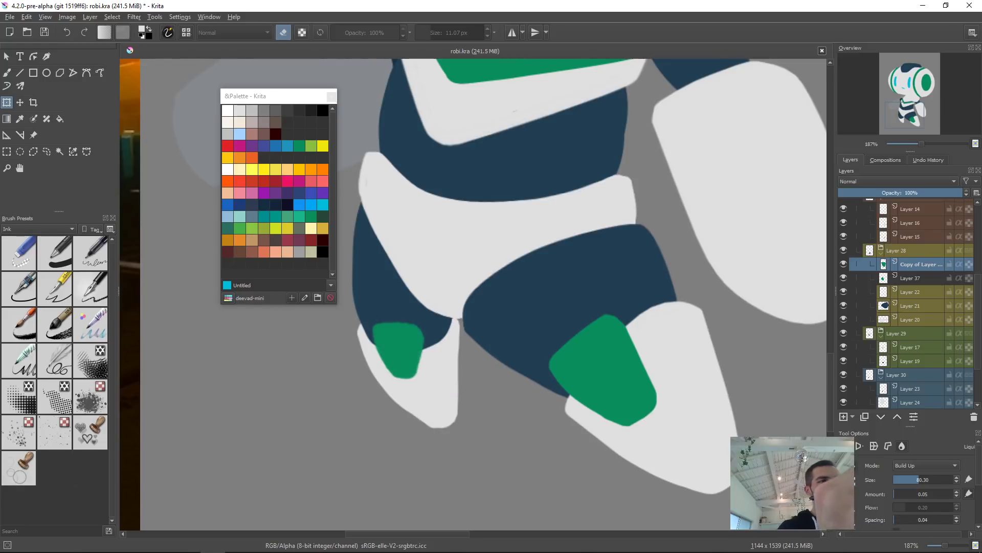
# Step: Pick through the leg and torso layers on the canvas to check which layer holds each part
pyautogui.moveTo(607, 292); pyautogui.dragTo(576, 316)
pyautogui.press('b')
pyautogui.moveTo(626, 273); pyautogui.dragTo(606, 310)
pyautogui.click(592, 250)
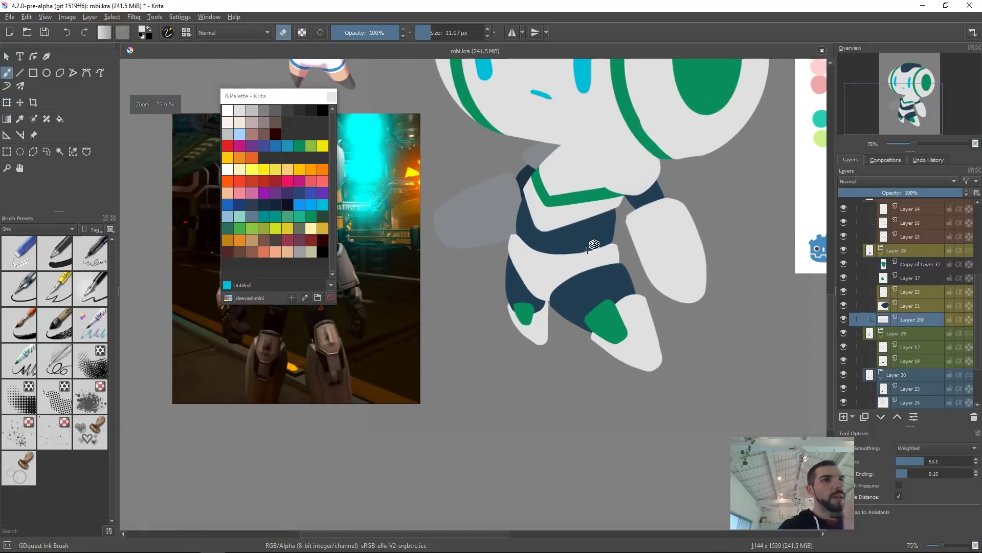
pyautogui.moveTo(678, 250); pyautogui.dragTo(640, 283)
pyautogui.hotkey('ctrl', 't')
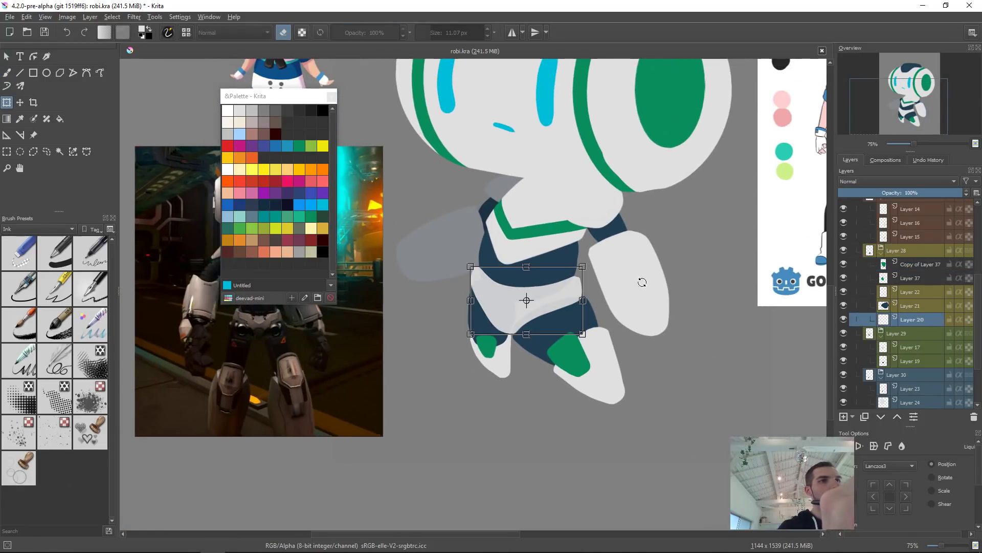
pyautogui.press('Return')
pyautogui.click(536, 212)
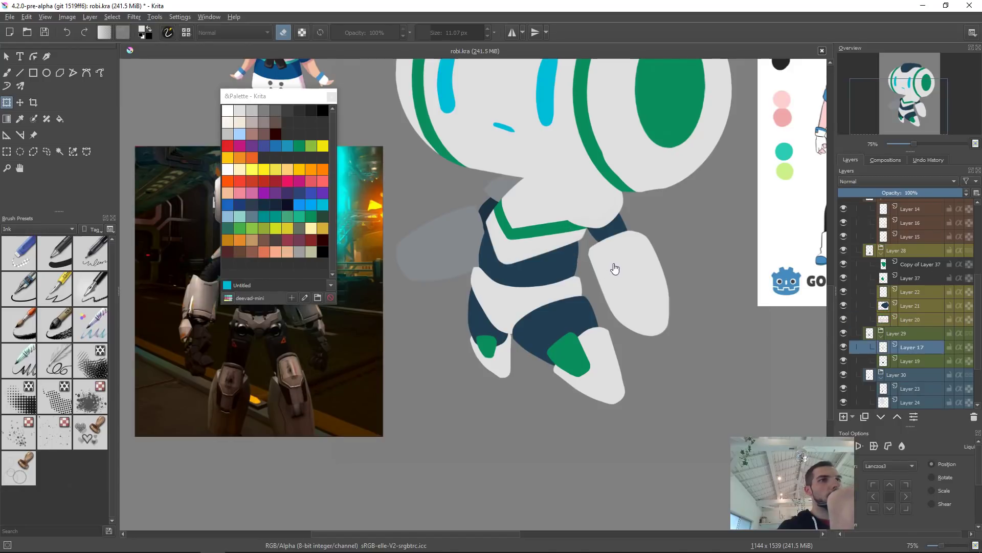
pyautogui.click(568, 238)
pyautogui.press('Return')
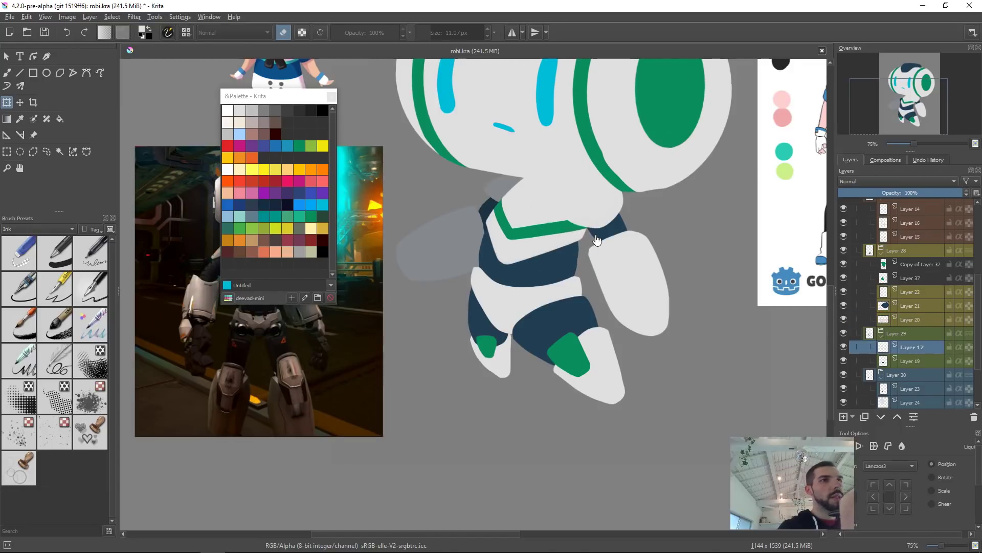
pyautogui.click(602, 206)
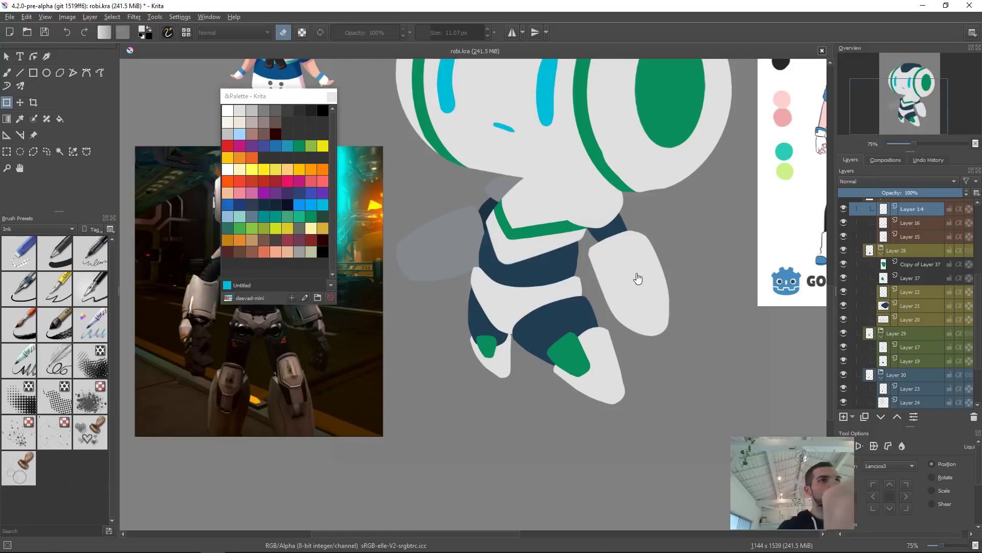
pyautogui.click(613, 208)
pyautogui.press('Return')
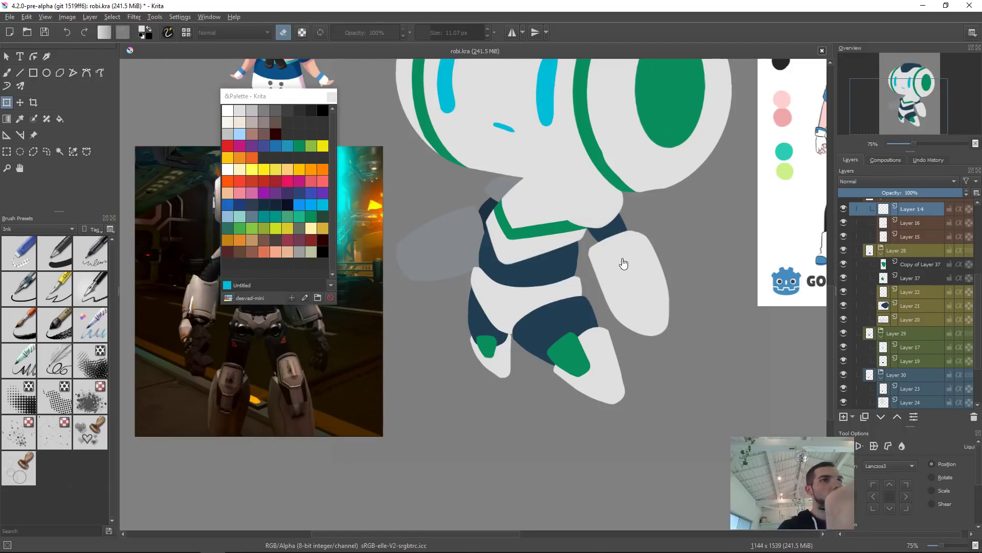
pyautogui.click(550, 268)
pyautogui.press('Return')
pyautogui.click(557, 266)
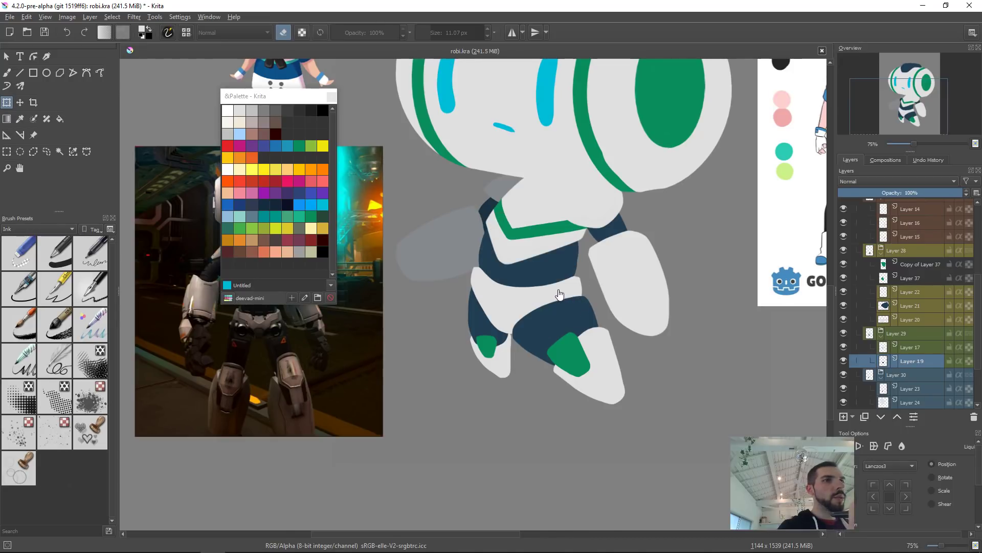
pyautogui.press('b')
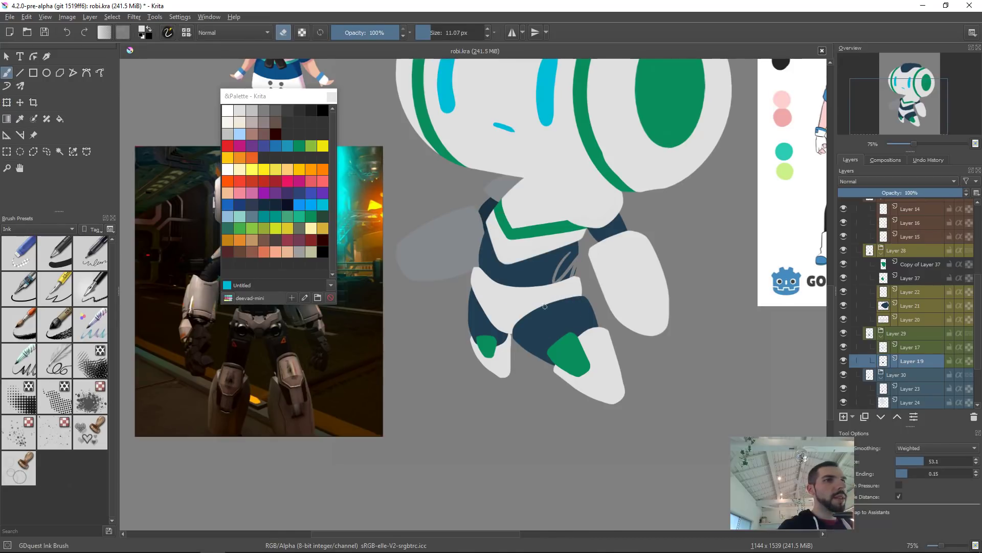
pyautogui.click(543, 298)
pyautogui.hotkey('ctrl', 't')
pyautogui.press('Escape')
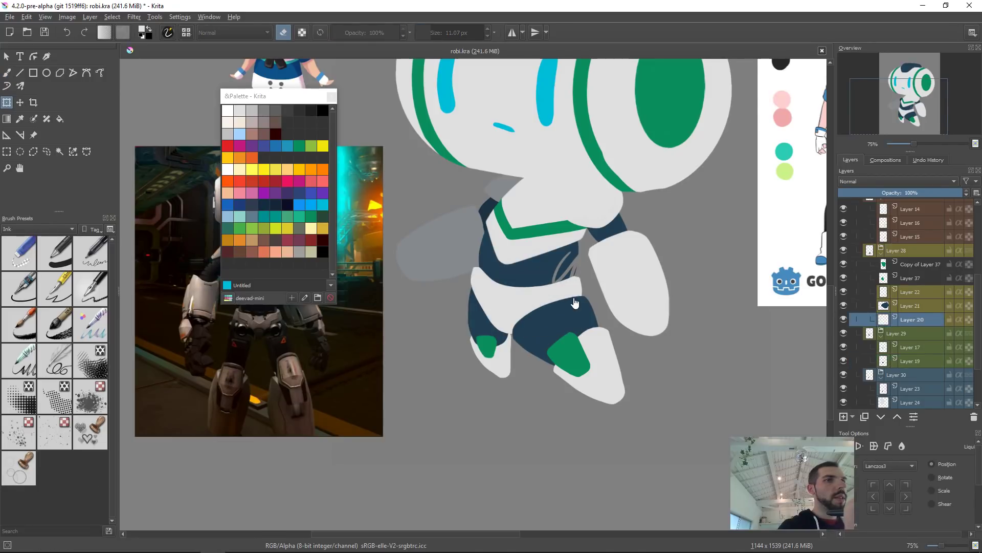
pyautogui.hotkey('ctrl', 'z')
# Step: Select the chest band layer and undo the green chest band, redoing and undoing it once
pyautogui.click(486, 347)
pyautogui.press('t')
pyautogui.moveTo(499, 336); pyautogui.dragTo(497, 337)
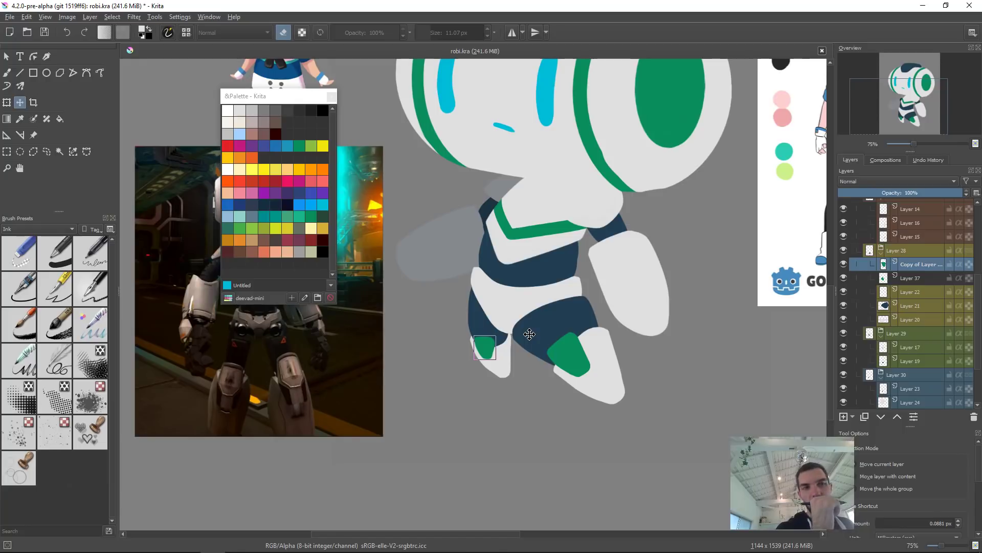
pyautogui.moveTo(614, 340); pyautogui.dragTo(610, 350)
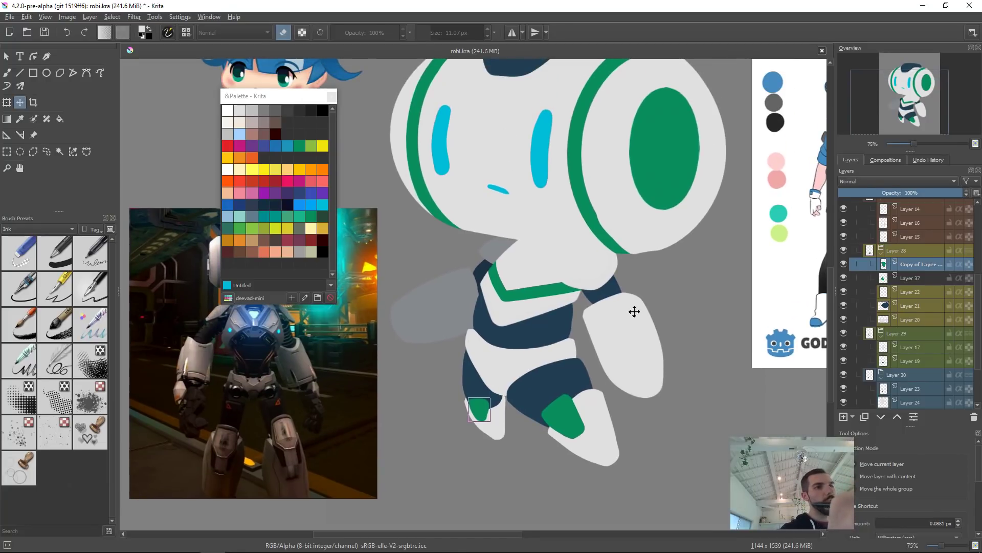
pyautogui.click(543, 297)
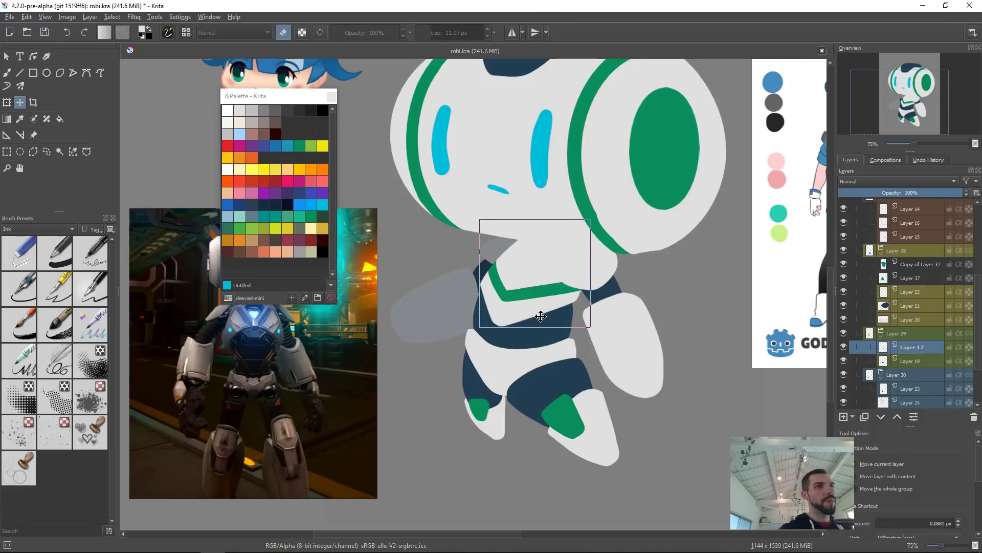
pyautogui.moveTo(512, 312); pyautogui.dragTo(537, 341)
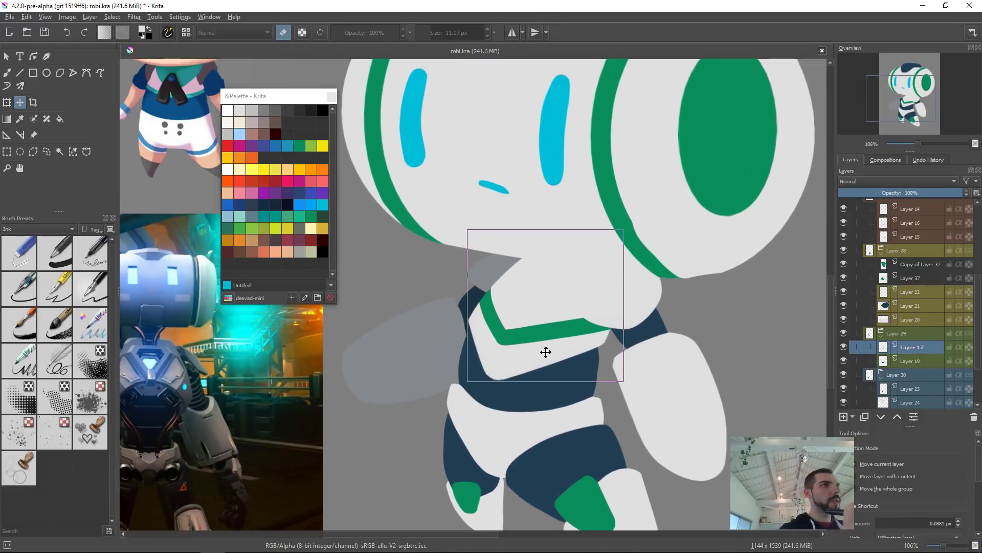
pyautogui.press('e')
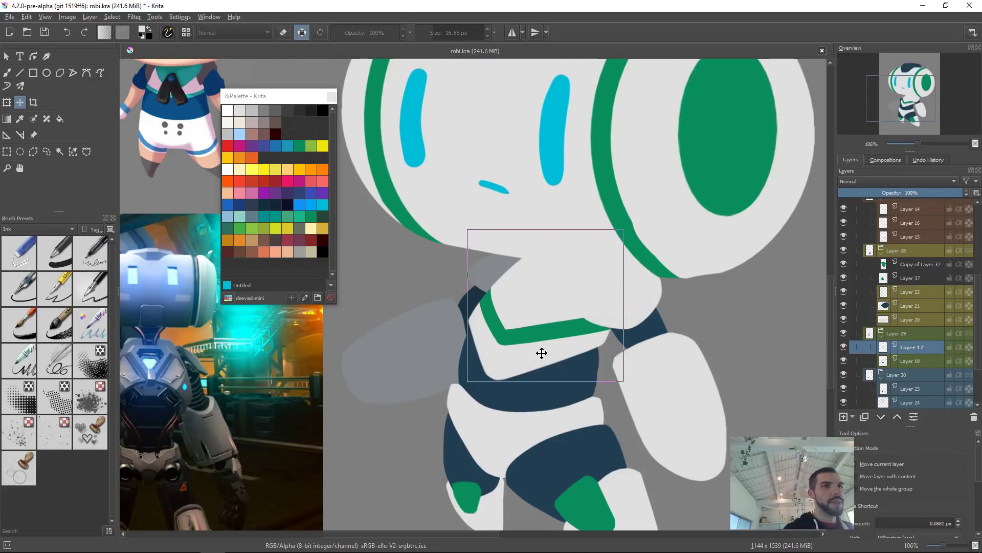
pyautogui.hotkey('ctrl', 'z')
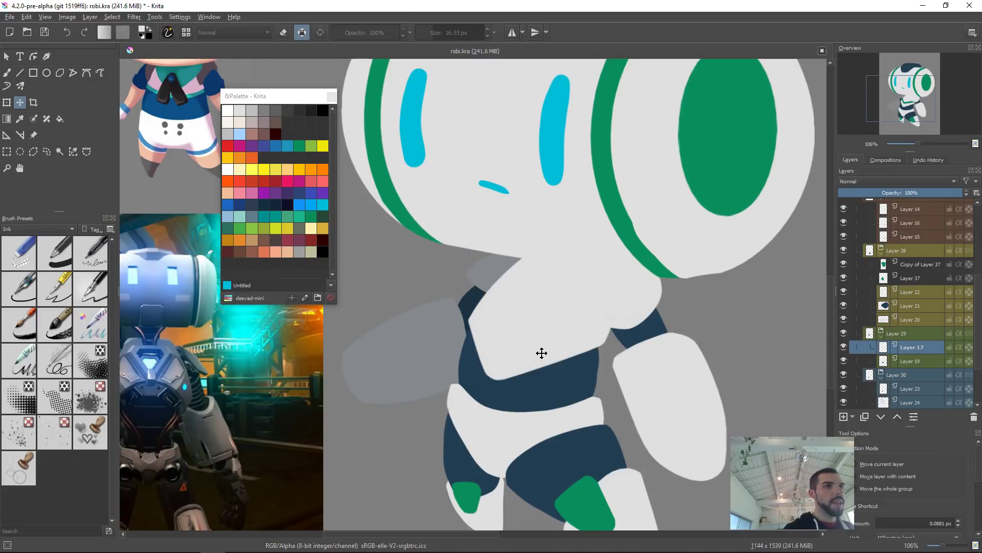
pyautogui.hotkey('ctrl', 'shift', 'z')
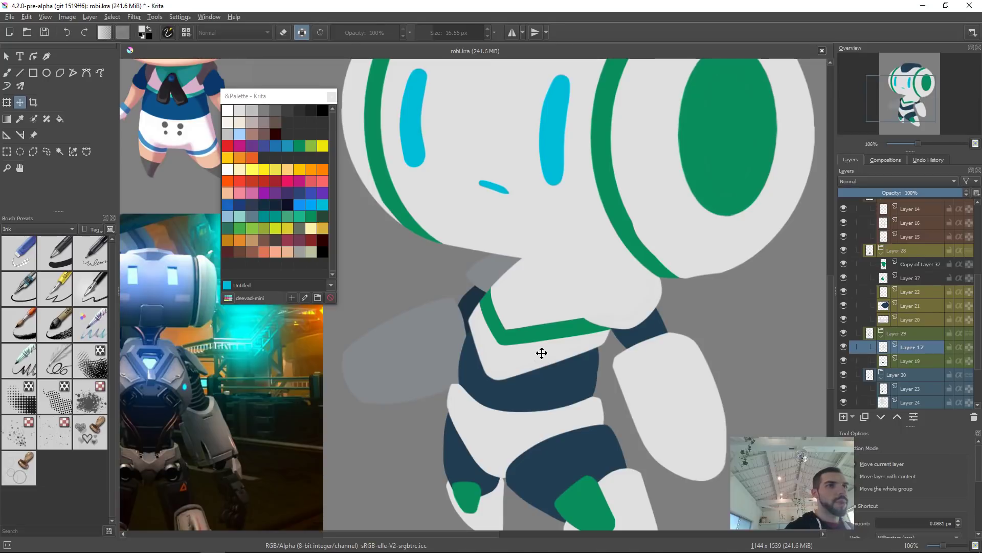
pyautogui.hotkey('ctrl', 'z')
# Step: On a new layer, paint a V-shaped green band across the chest, retrying the stroke after undos
pyautogui.press('b')
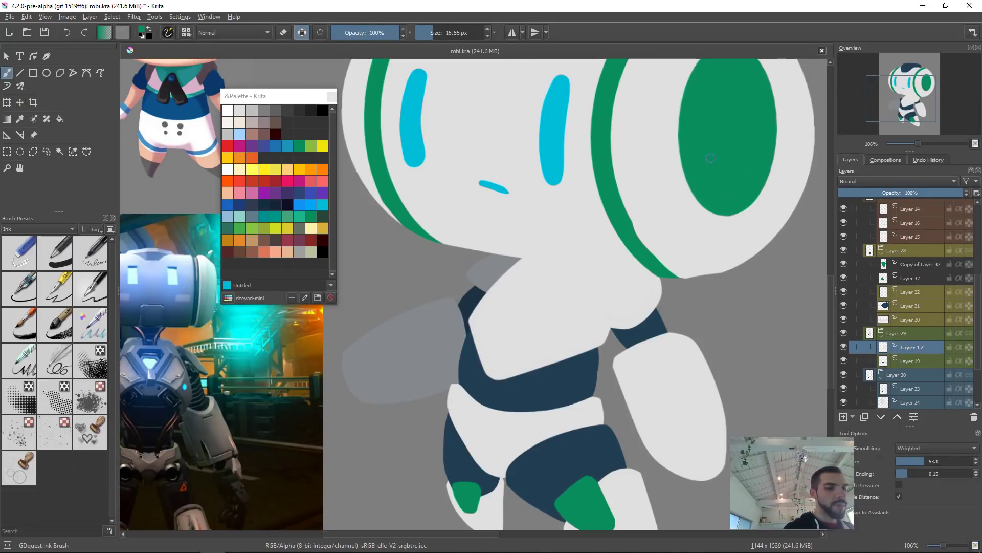
pyautogui.press('Insert')
pyautogui.press('/')
pyautogui.moveTo(496, 297); pyautogui.dragTo(497, 352)
pyautogui.hotkey('ctrl', 'z')
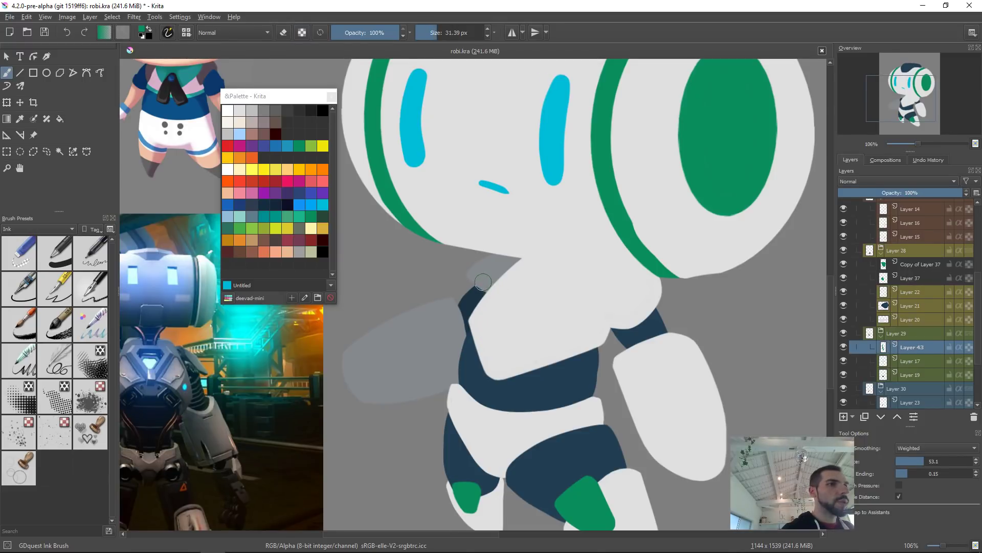
pyautogui.moveTo(481, 279); pyautogui.dragTo(497, 356)
pyautogui.moveTo(657, 311)
pyautogui.mouseDown()
pyautogui.moveTo(651, 281)
pyautogui.moveTo(522, 325)
pyautogui.moveTo(588, 277)
pyautogui.mouseUp()
pyautogui.hotkey('ctrl', 'z')
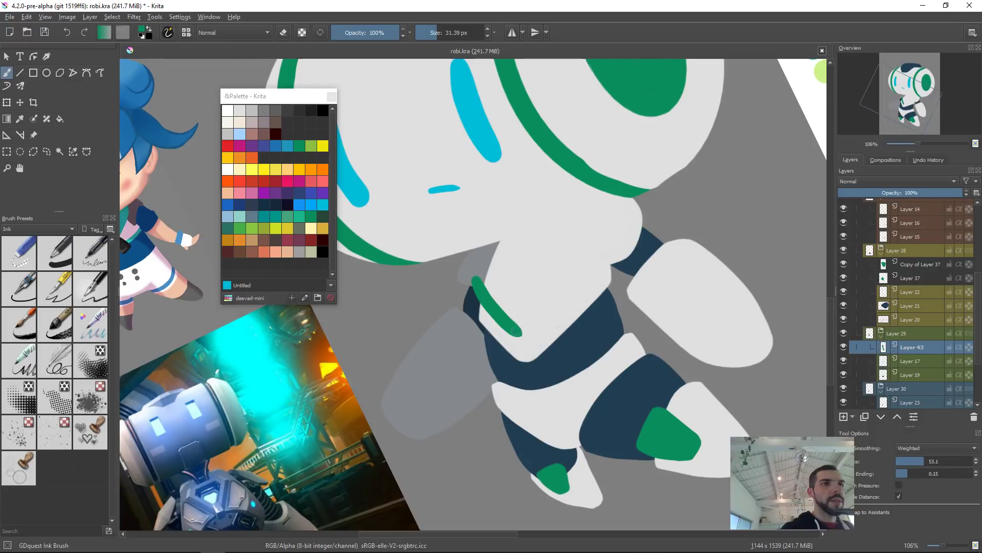
pyautogui.moveTo(518, 332); pyautogui.dragTo(597, 267)
pyautogui.hotkey('ctrl', 'z')
pyautogui.moveTo(518, 332); pyautogui.dragTo(609, 267)
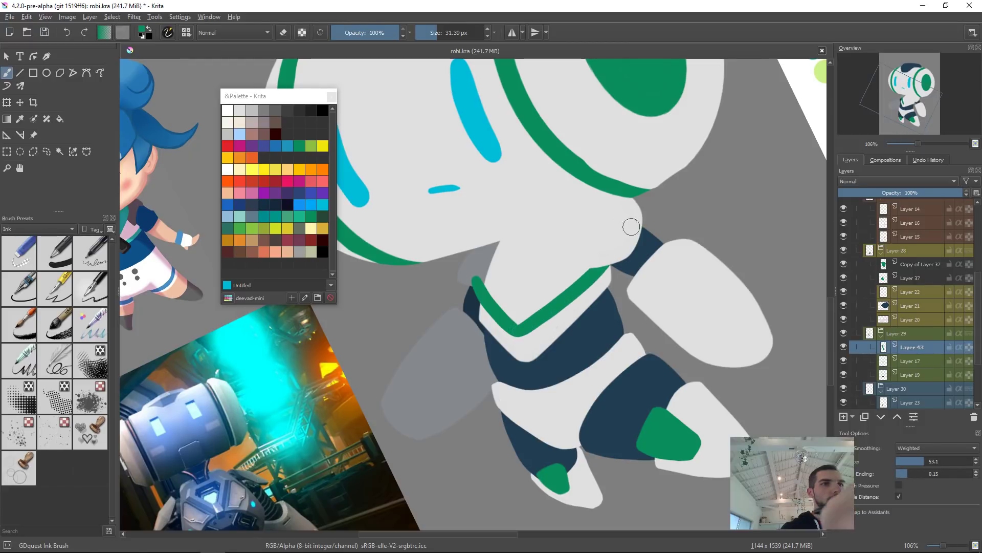
# Step: Reshape the green chest band with Liquify so its V follows the chest's contour, then apply the transform
pyautogui.hotkey('ctrl', 't')
pyautogui.rightClick(638, 280)
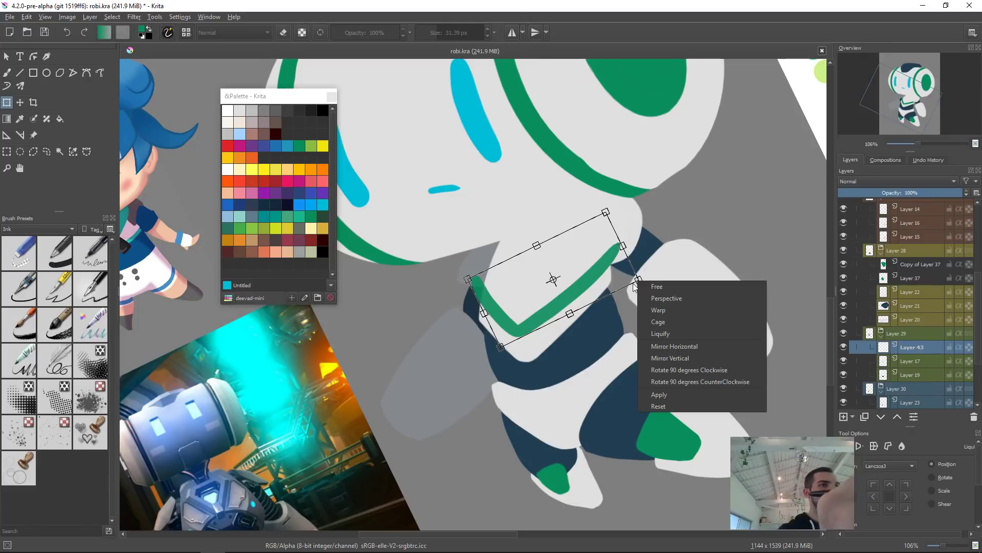
pyautogui.click(676, 333)
pyautogui.press(']')
pyautogui.press(']')
pyautogui.press(']')
pyautogui.press(']')
pyautogui.press(']')
pyautogui.press(']')
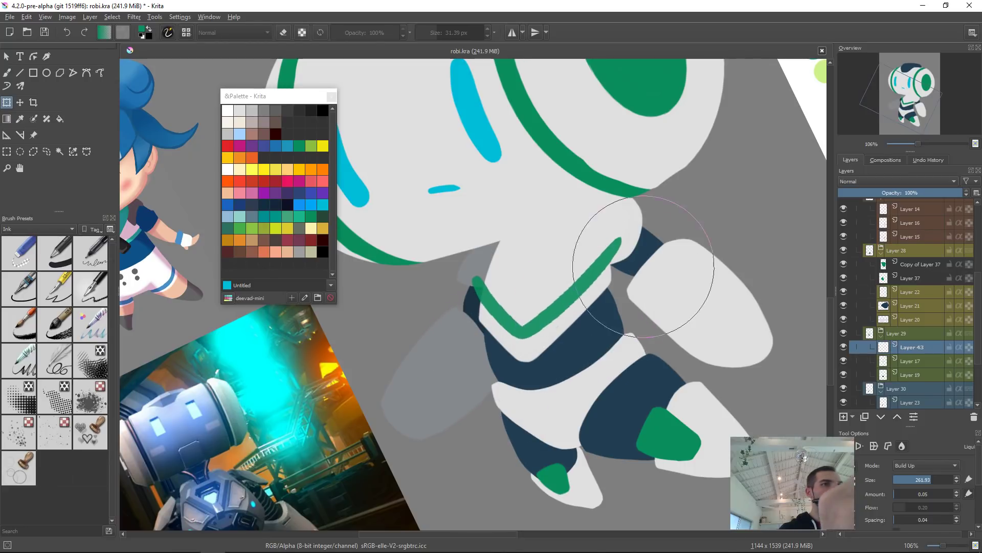
pyautogui.press('[')
pyautogui.press('[')
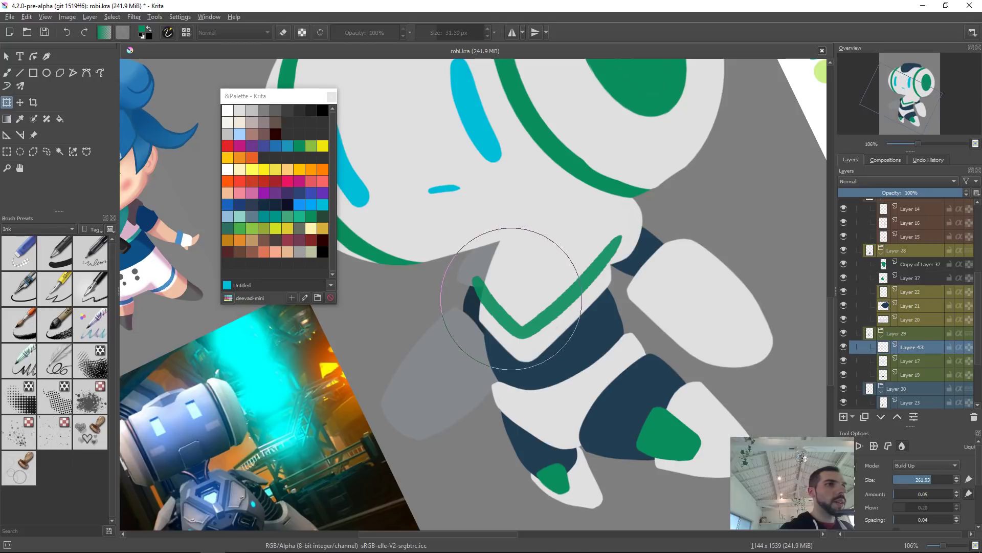
pyautogui.moveTo(463, 272)
pyautogui.mouseDown()
pyautogui.moveTo(450, 274)
pyautogui.moveTo(515, 281)
pyautogui.moveTo(509, 294)
pyautogui.mouseUp()
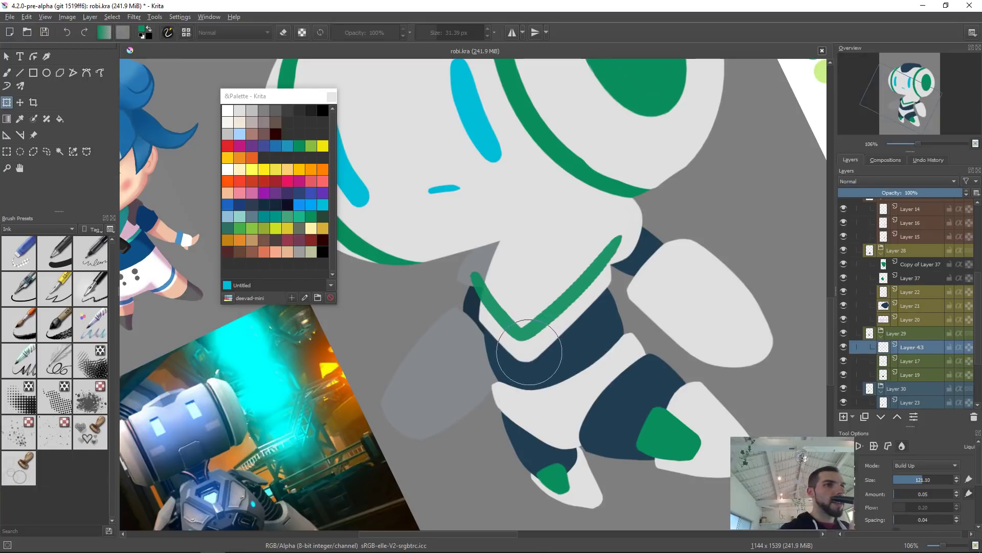
pyautogui.keyDown('shift'); pyautogui.moveTo(552, 337); pyautogui.dragTo(521, 340); pyautogui.keyUp('shift')
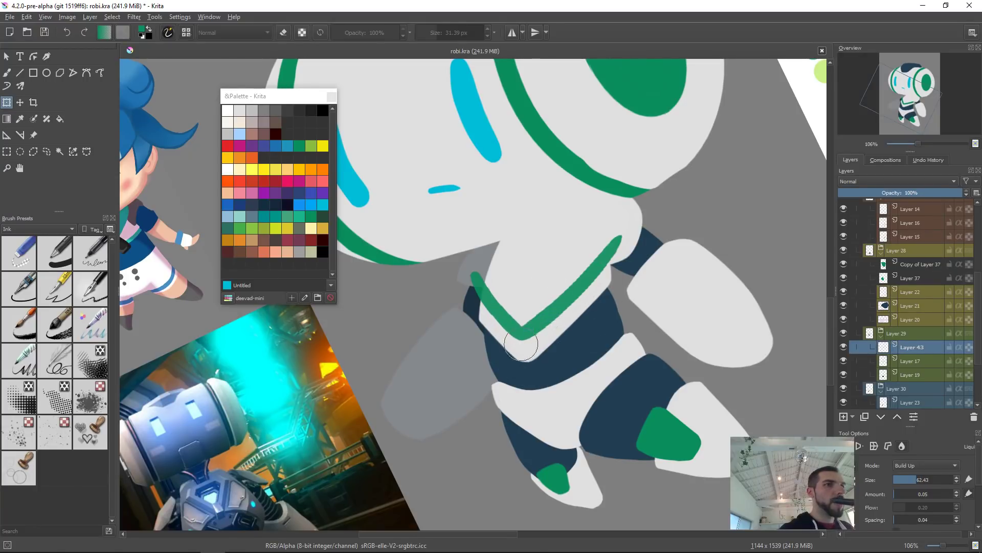
pyautogui.moveTo(526, 331); pyautogui.dragTo(529, 317)
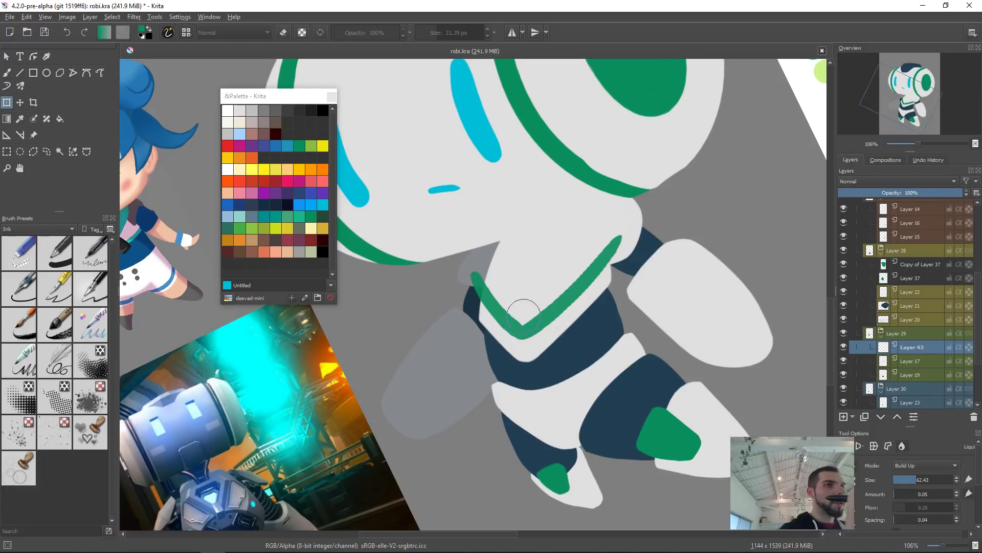
pyautogui.moveTo(533, 334); pyautogui.dragTo(603, 334)
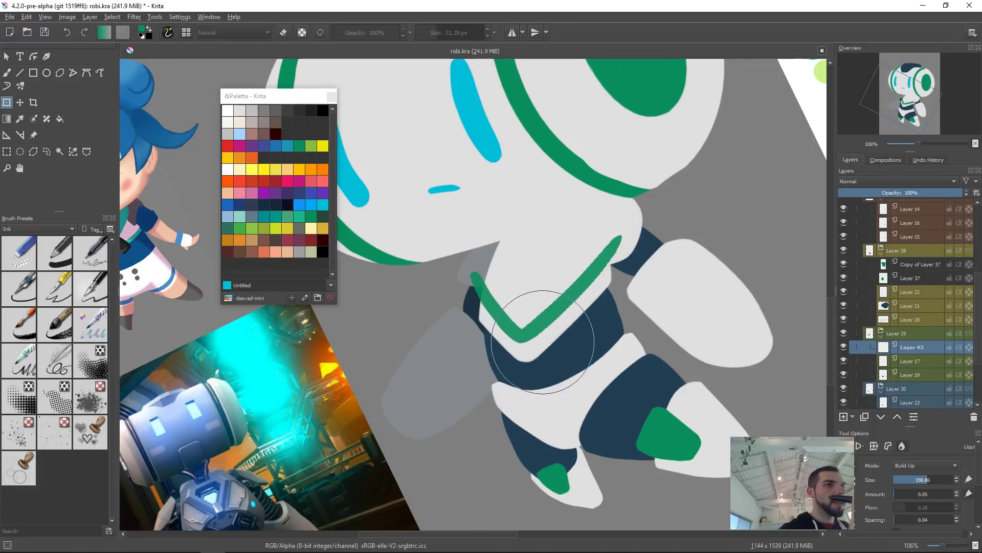
pyautogui.press('Return')
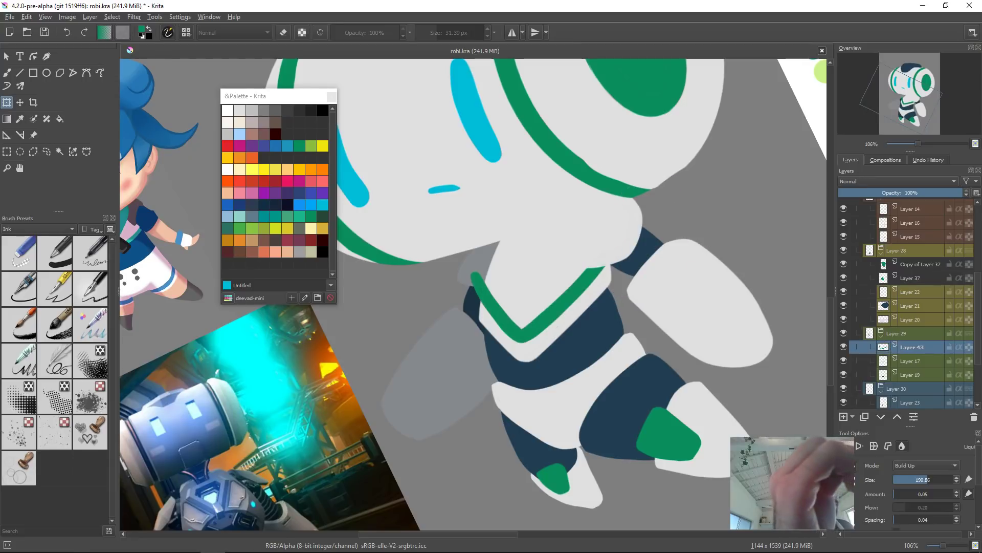
# Step: View the whole character to check the reshaped chest band
pyautogui.press('2')
pyautogui.press('5')
pyautogui.moveTo(598, 305); pyautogui.dragTo(626, 304)
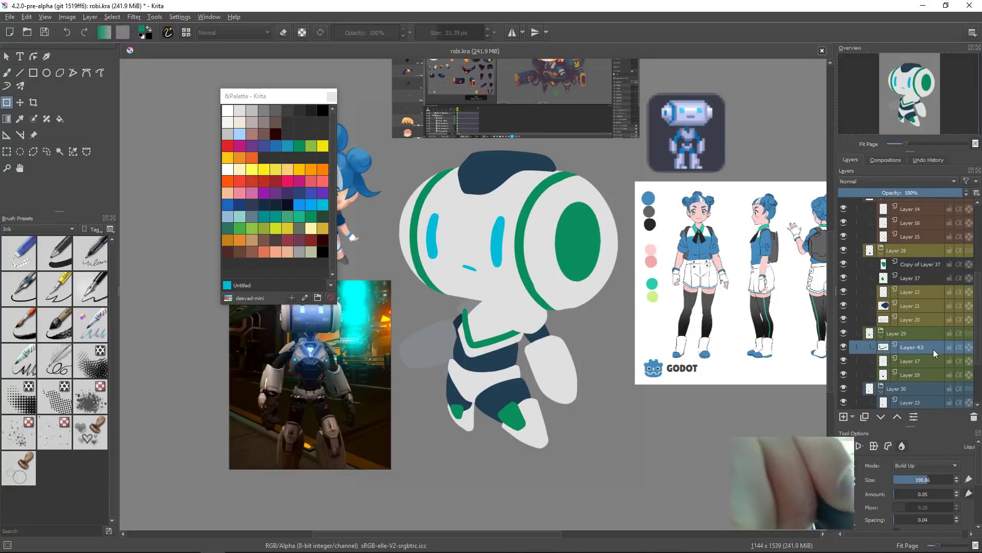
pyautogui.hotkey('ctrl', 'alt', 'g')
pyautogui.click(497, 346)
pyautogui.moveTo(490, 357); pyautogui.dragTo(573, 358)
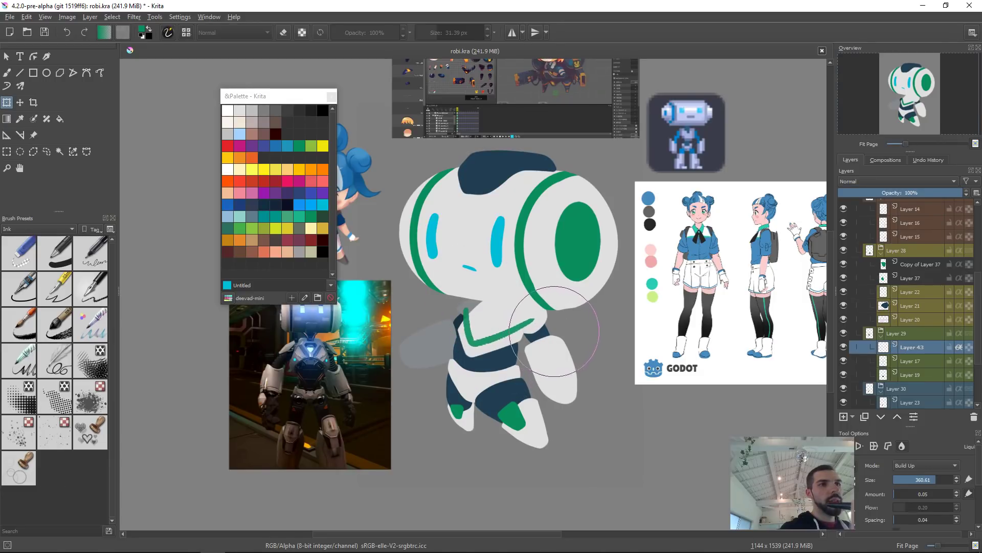
pyautogui.moveTo(553, 337); pyautogui.dragTo(559, 360)
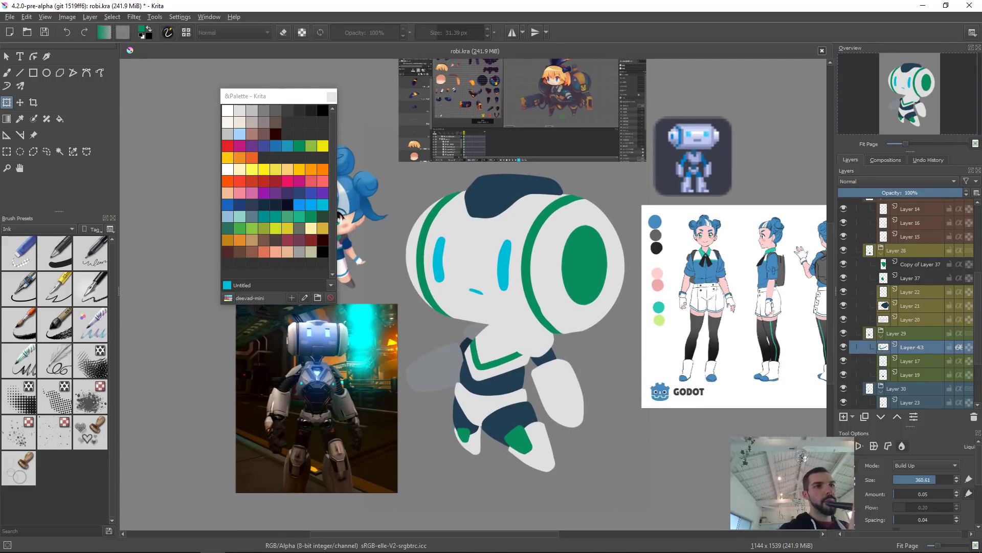
# Step: Select the right leg's layer, add a new clipped layer above it, and paint a green stripe across the upper leg
pyautogui.press('b')
pyautogui.click(569, 368)
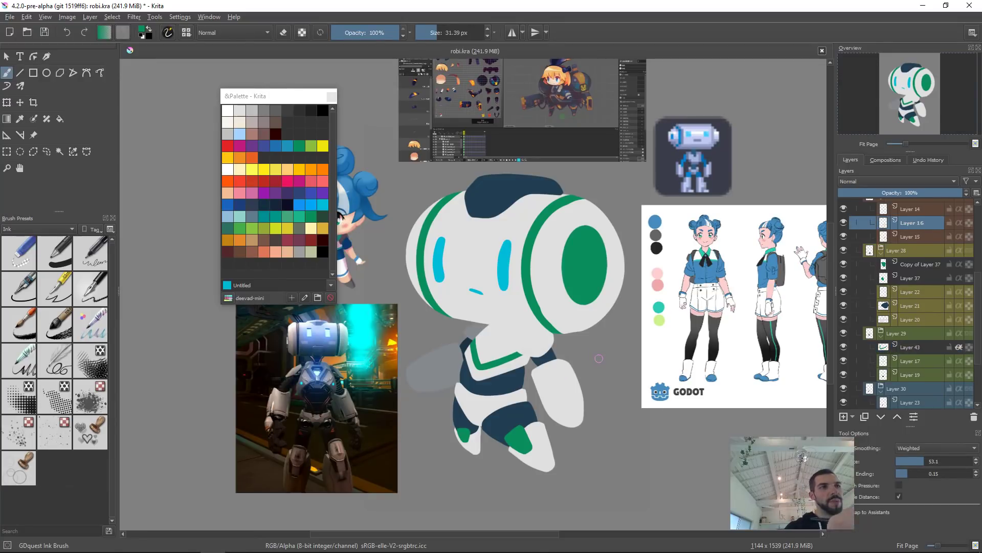
pyautogui.moveTo(571, 390); pyautogui.dragTo(581, 357)
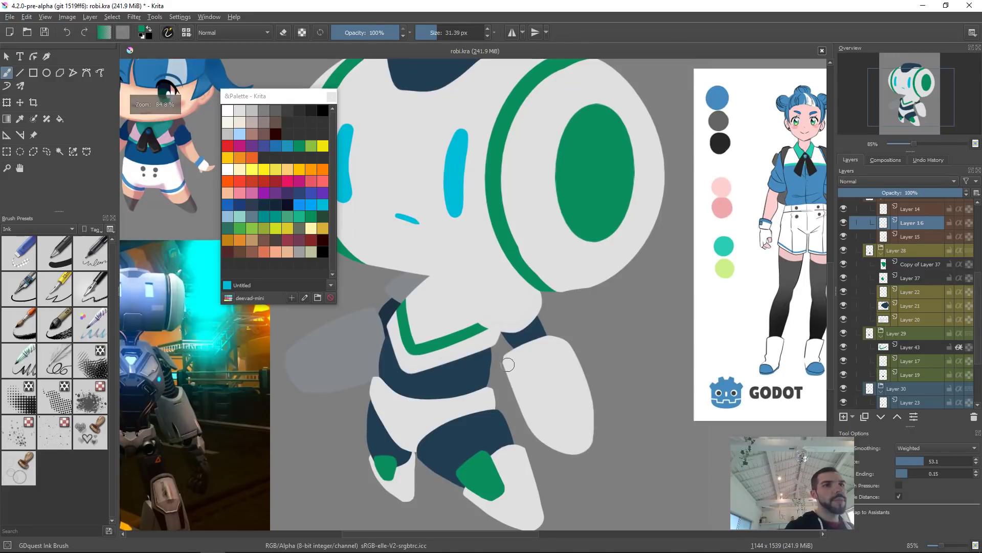
pyautogui.press('Insert')
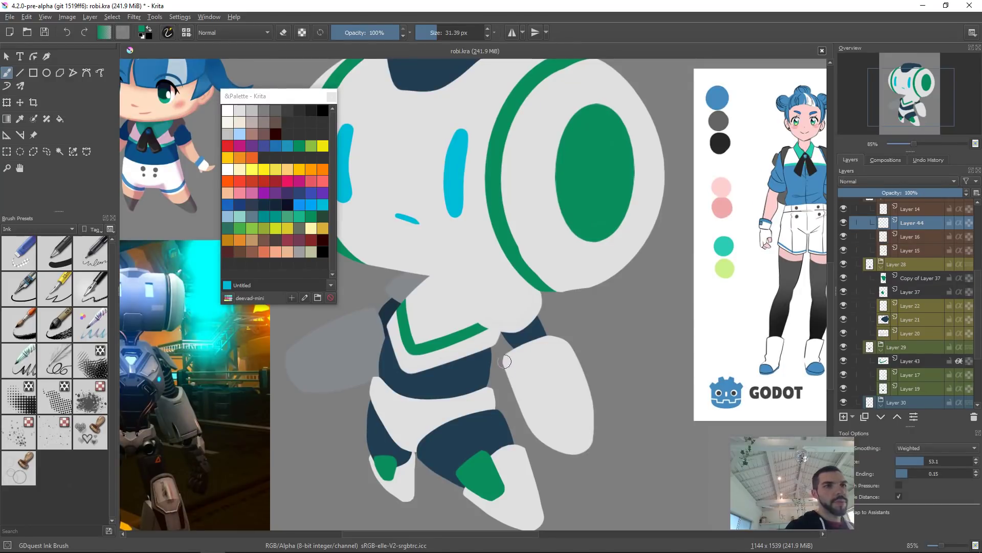
pyautogui.hotkey('alt', 'a')
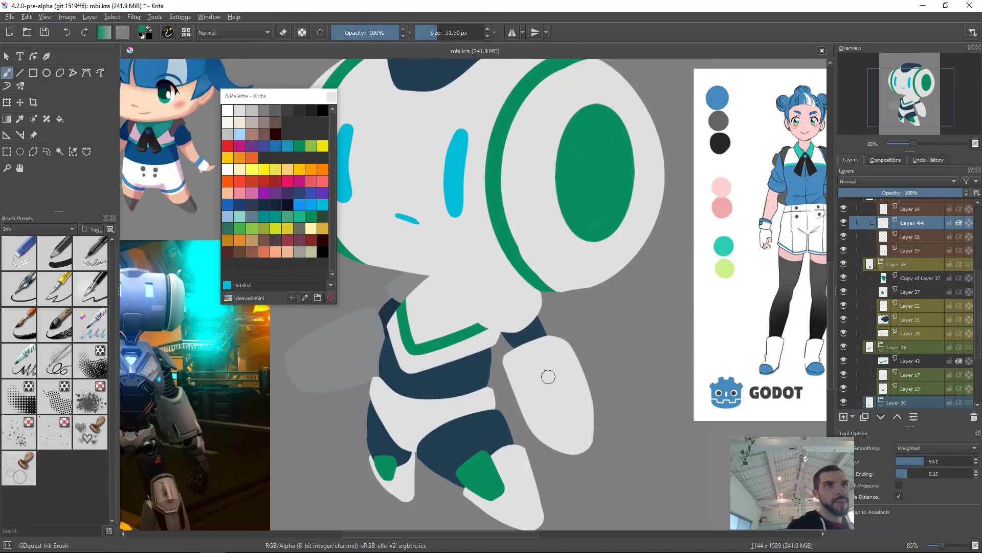
pyautogui.moveTo(510, 378)
pyautogui.mouseDown()
pyautogui.moveTo(522, 361)
pyautogui.moveTo(570, 373)
pyautogui.moveTo(521, 376)
pyautogui.moveTo(546, 353)
pyautogui.moveTo(589, 358)
pyautogui.mouseUp()
pyautogui.moveTo(506, 373); pyautogui.dragTo(579, 352)
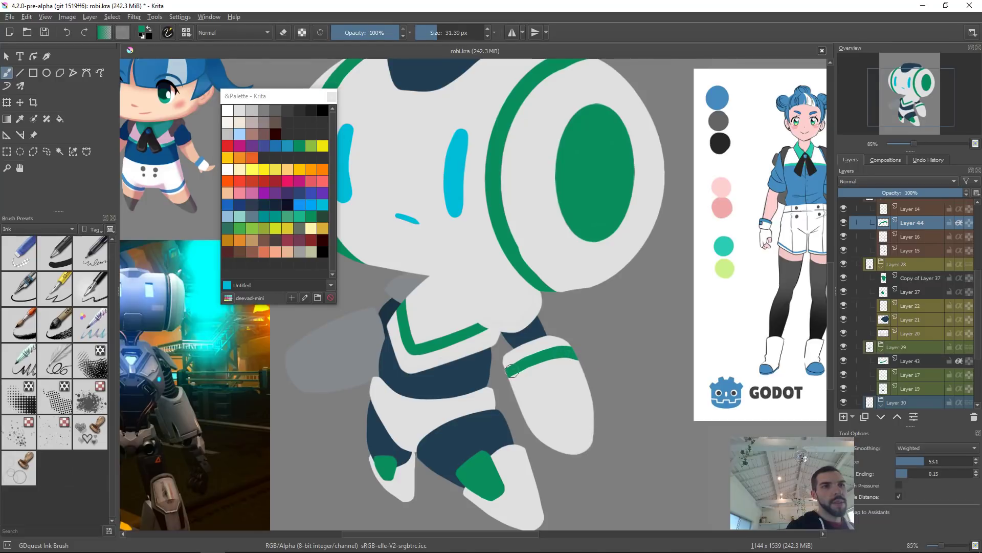
pyautogui.moveTo(519, 372); pyautogui.dragTo(516, 373)
# Step: On another new layer, outline a green oval on the lower leg and fill it solid green
pyautogui.press('e')
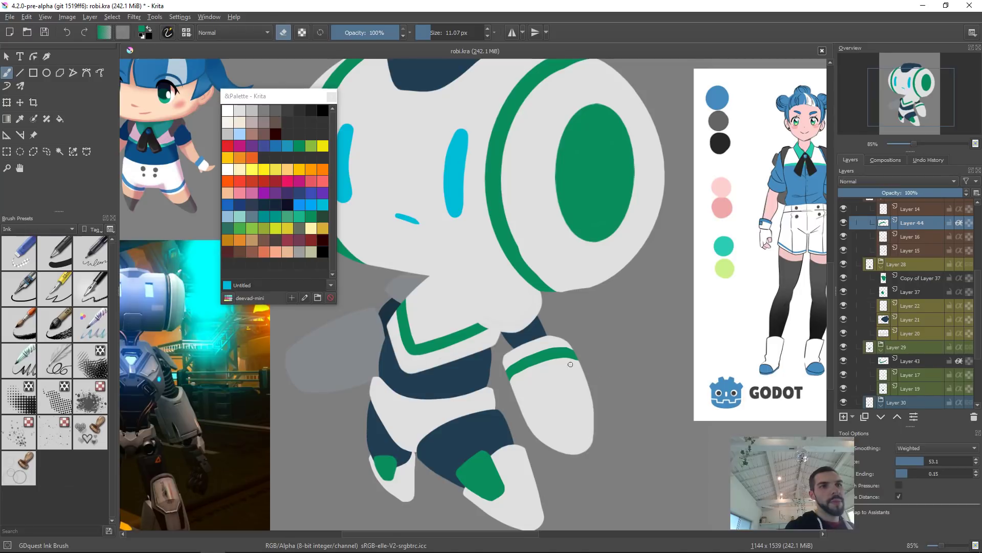
pyautogui.scroll(-2, 562, 355)
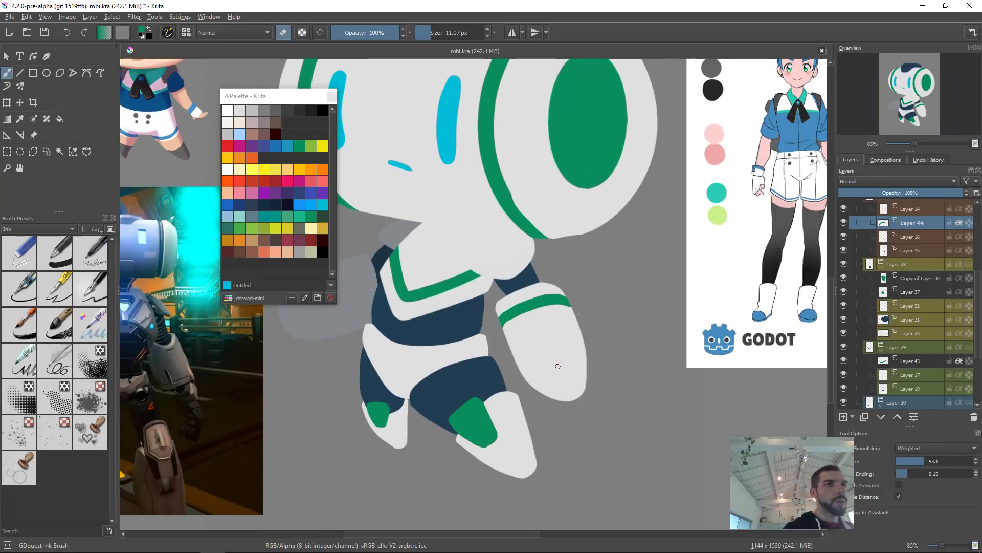
pyautogui.press('Insert')
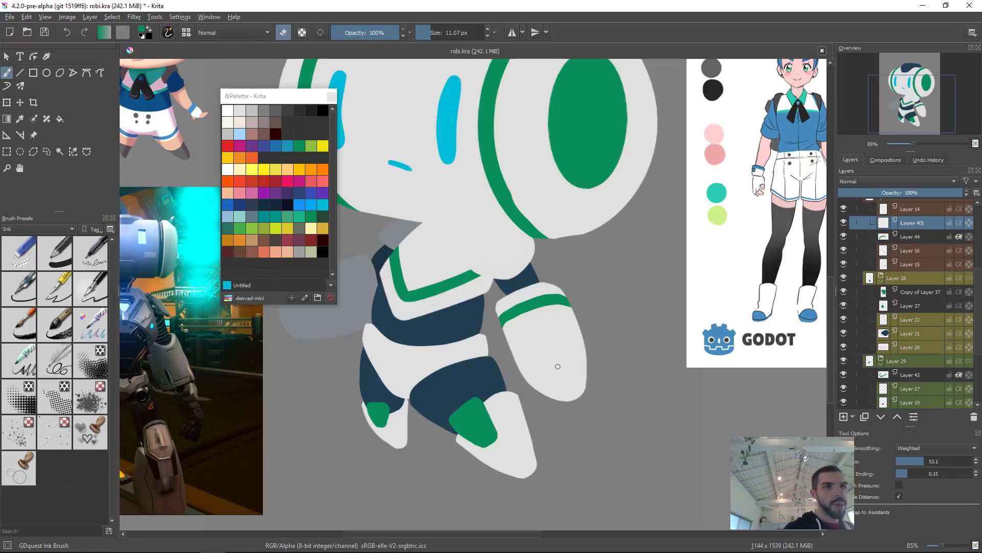
pyautogui.press('e')
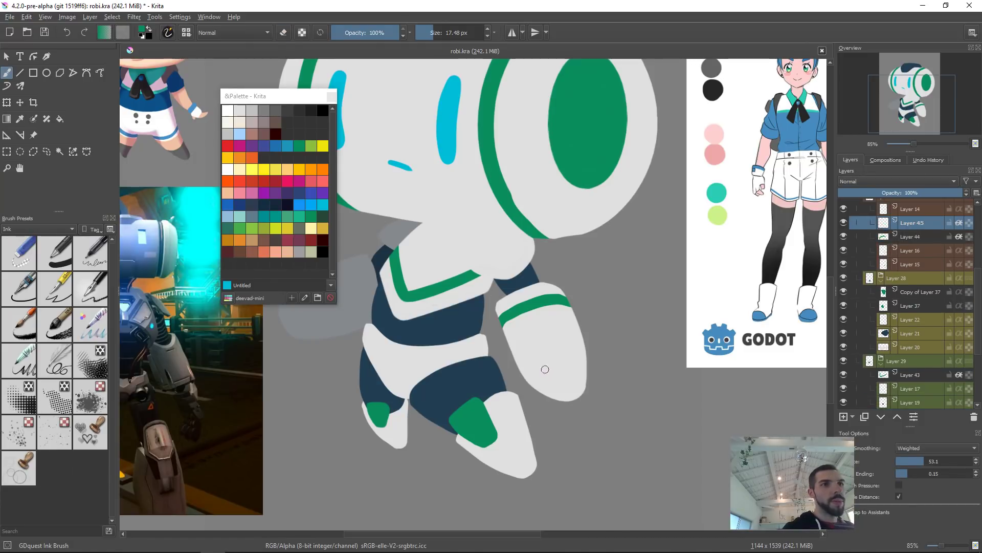
pyautogui.moveTo(534, 380)
pyautogui.mouseDown()
pyautogui.moveTo(570, 364)
pyautogui.moveTo(575, 379)
pyautogui.moveTo(538, 383)
pyautogui.moveTo(574, 390)
pyautogui.mouseUp()
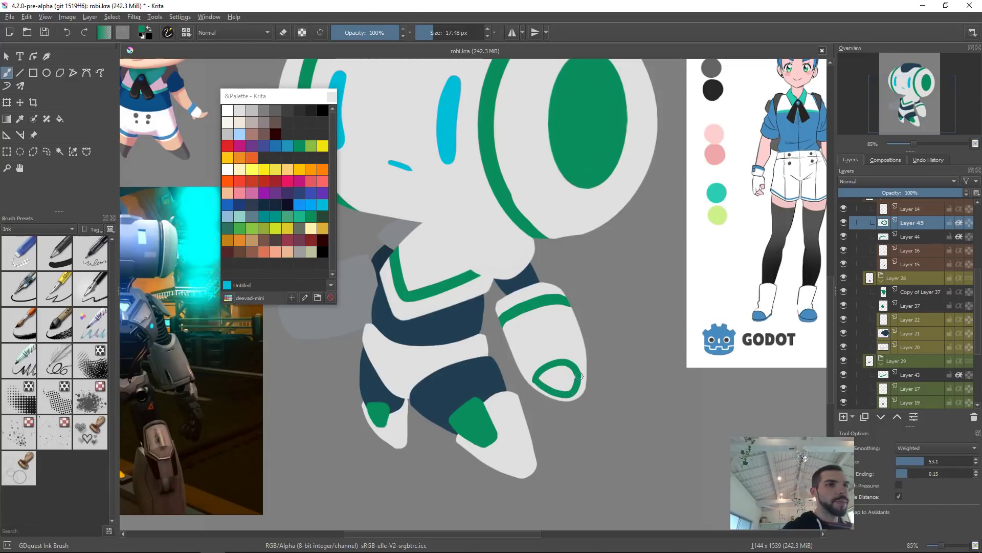
pyautogui.press('f')
pyautogui.click(568, 378)
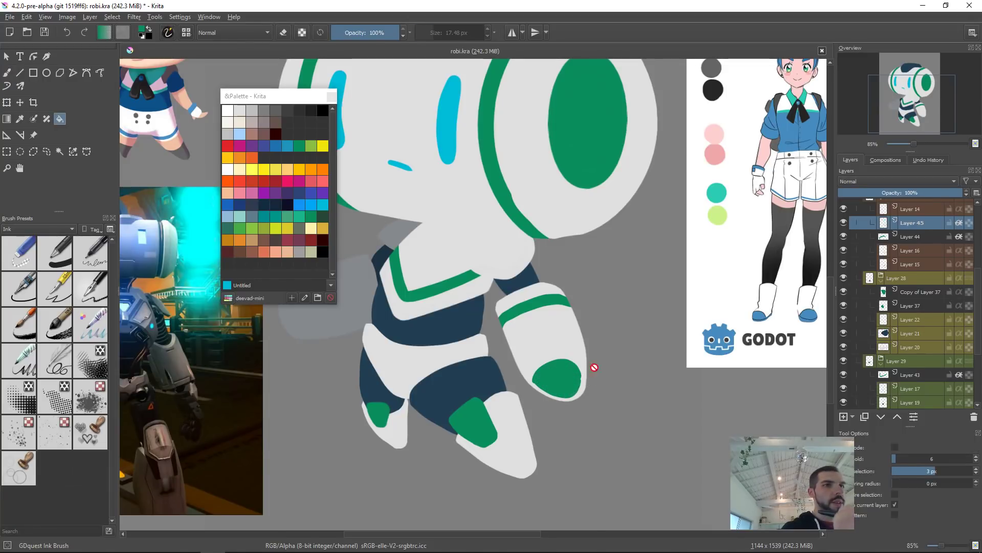
# Step: Refine the green oval's edges, erasing along its inner side and painting out its outer edge
pyautogui.press('b')
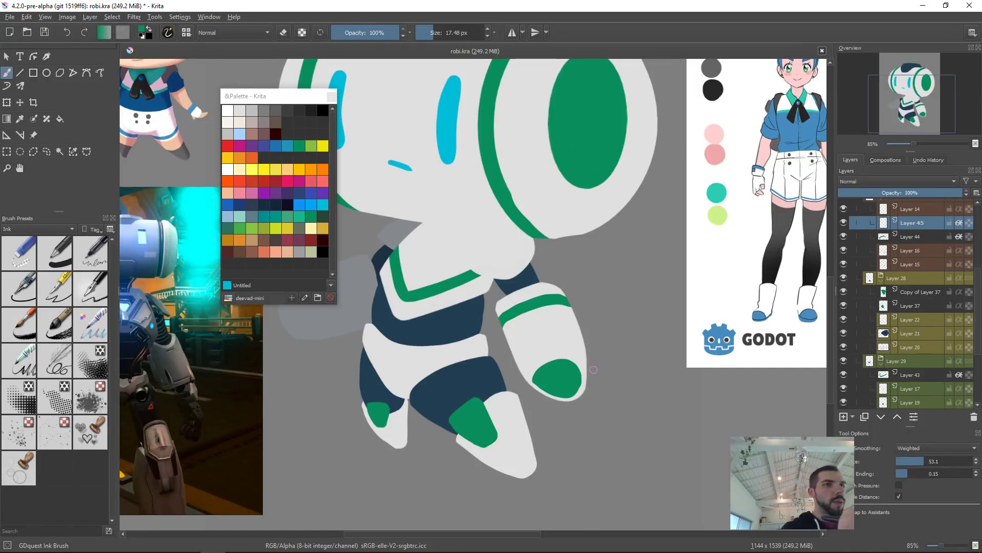
pyautogui.press('t')
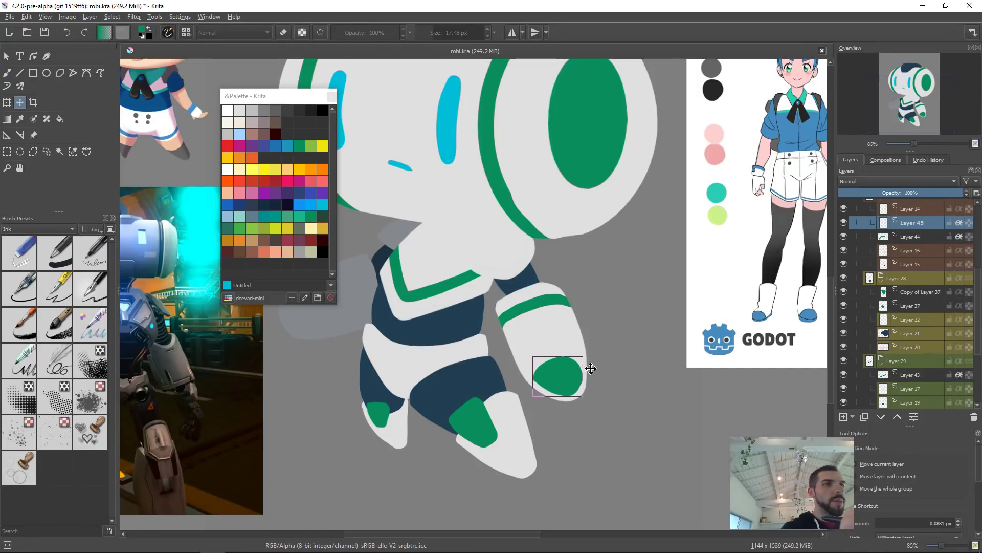
pyautogui.press('b')
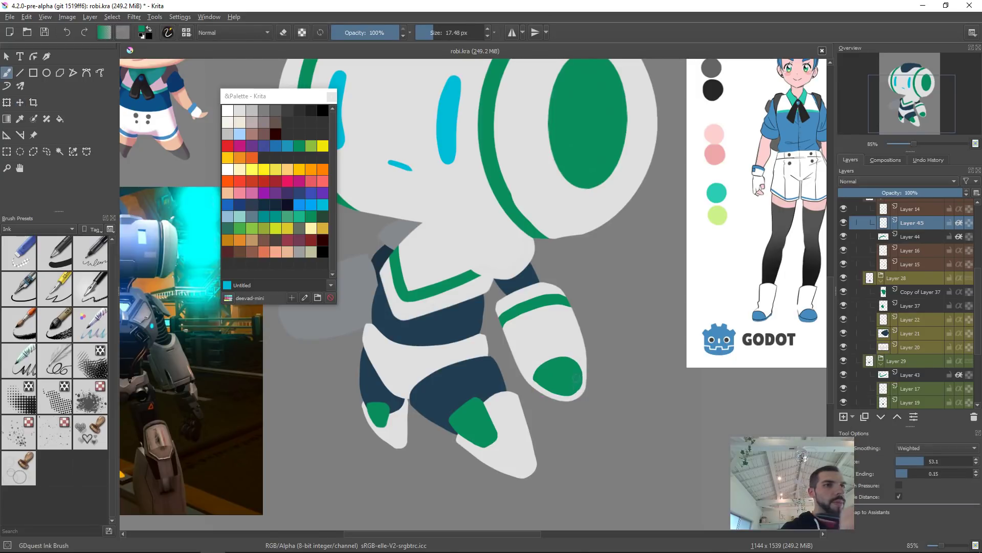
pyautogui.moveTo(618, 348); pyautogui.dragTo(610, 404)
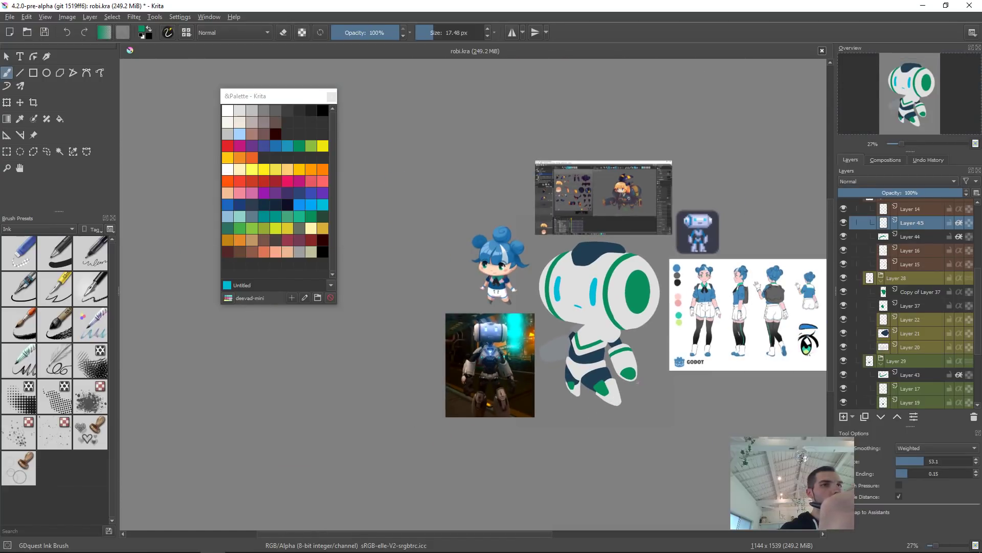
pyautogui.keyDown('ctrl'); pyautogui.moveTo(628, 380); pyautogui.dragTo(703, 248); pyautogui.keyUp('ctrl')
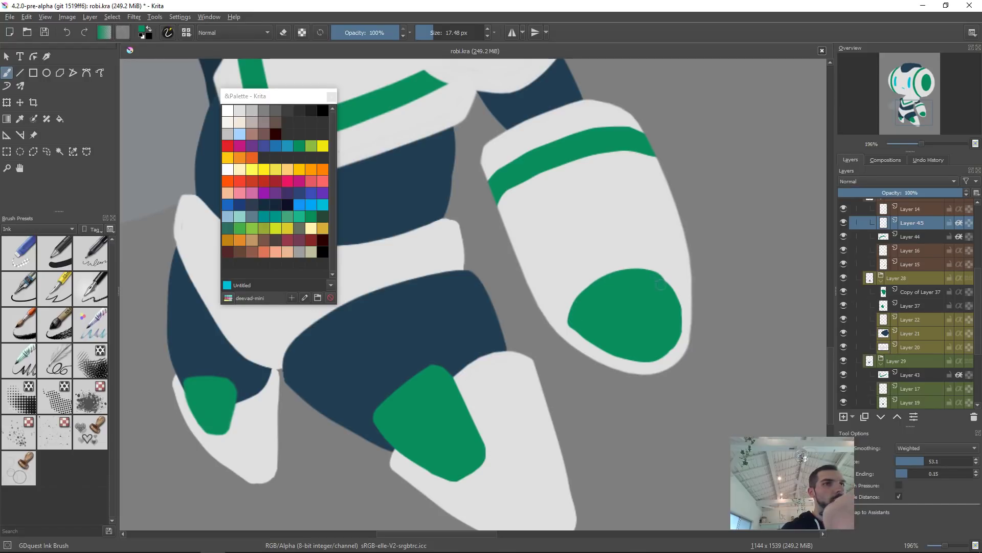
pyautogui.press('e')
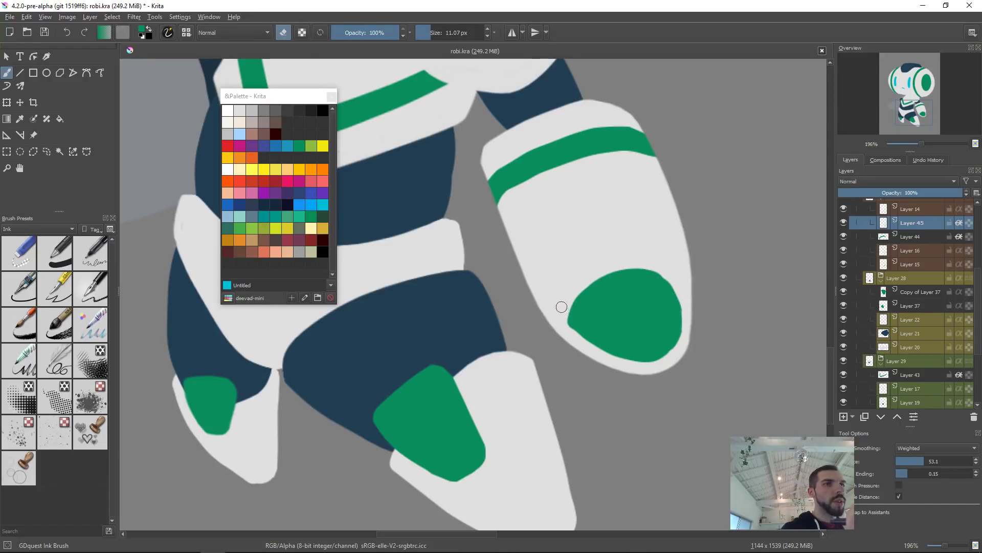
pyautogui.moveTo(566, 302); pyautogui.dragTo(579, 351)
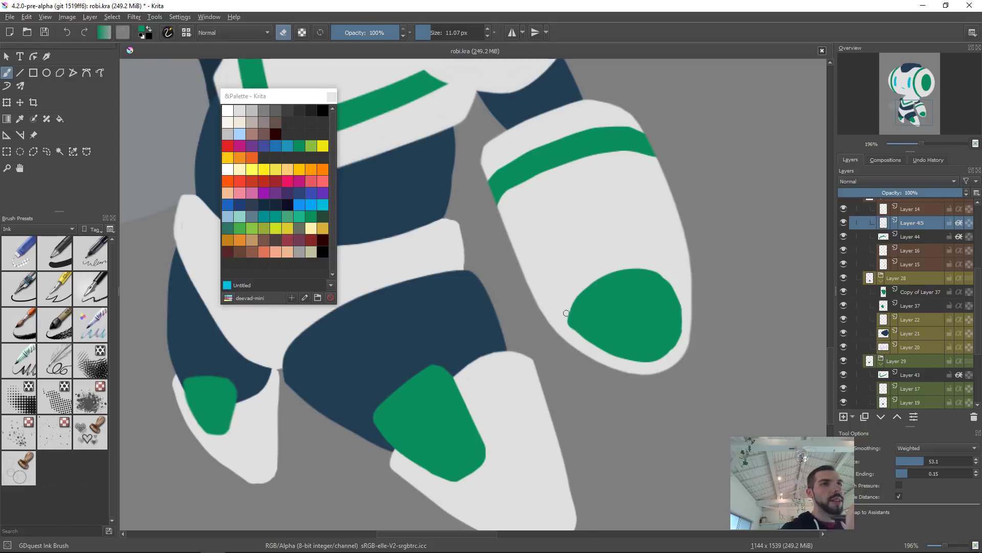
pyautogui.press('e')
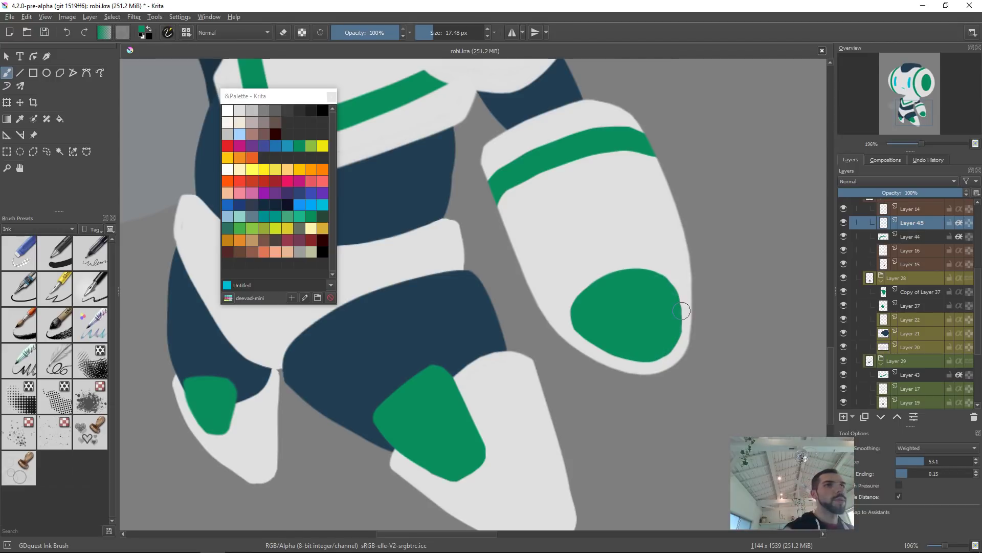
pyautogui.moveTo(679, 277); pyautogui.dragTo(702, 321)
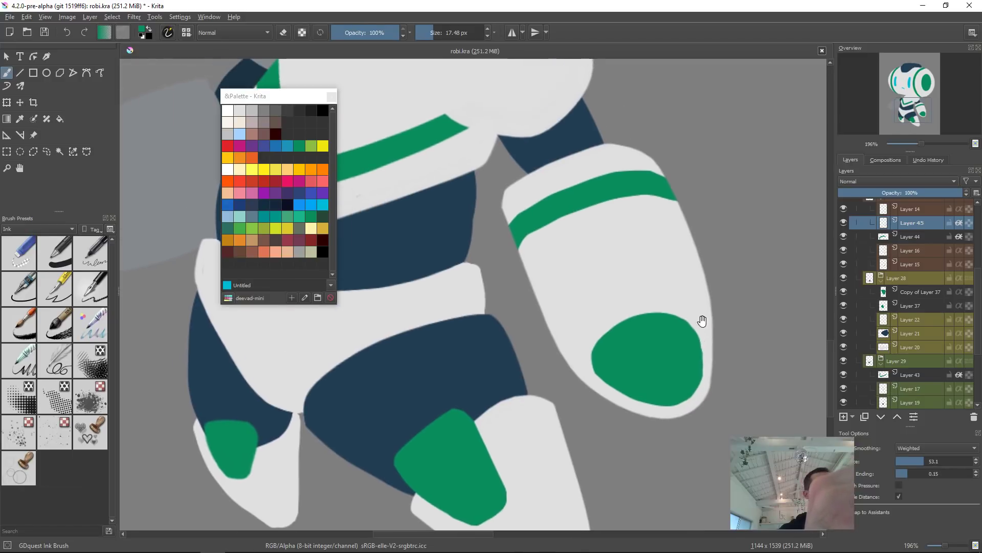
pyautogui.scroll(-3, 702, 321)
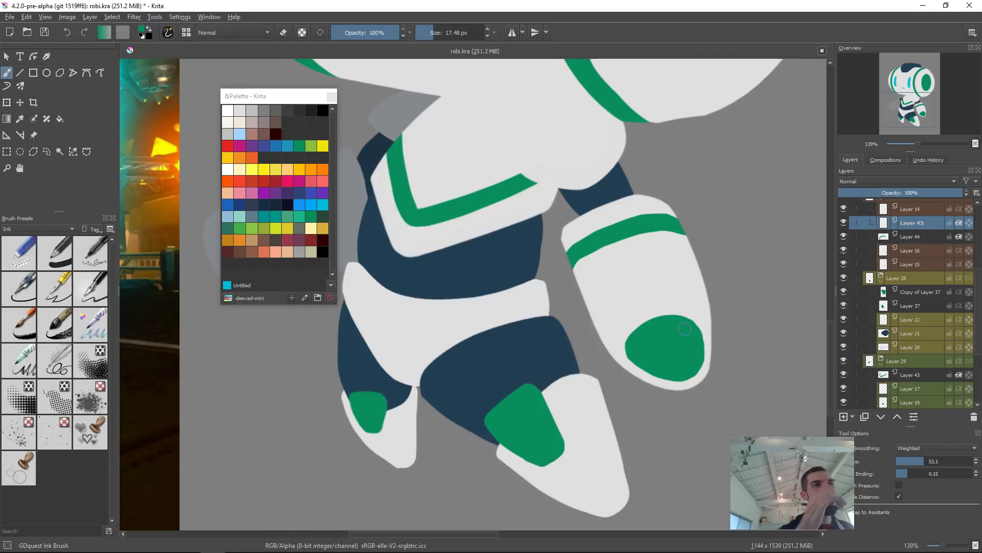
# Step: Select the upper-leg stripe layer and save the document
pyautogui.press('r')
pyautogui.click(613, 230)
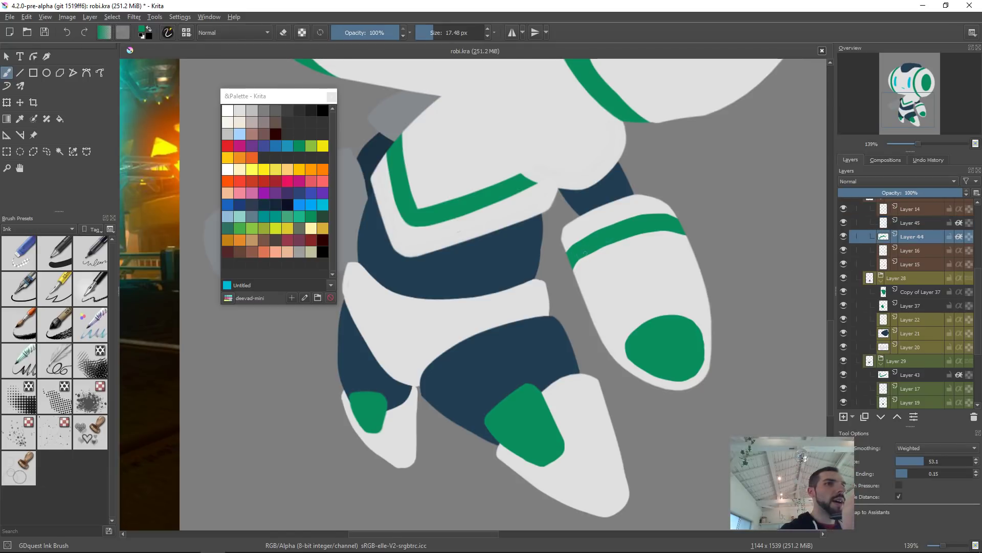
pyautogui.hotkey('ctrl', 's')
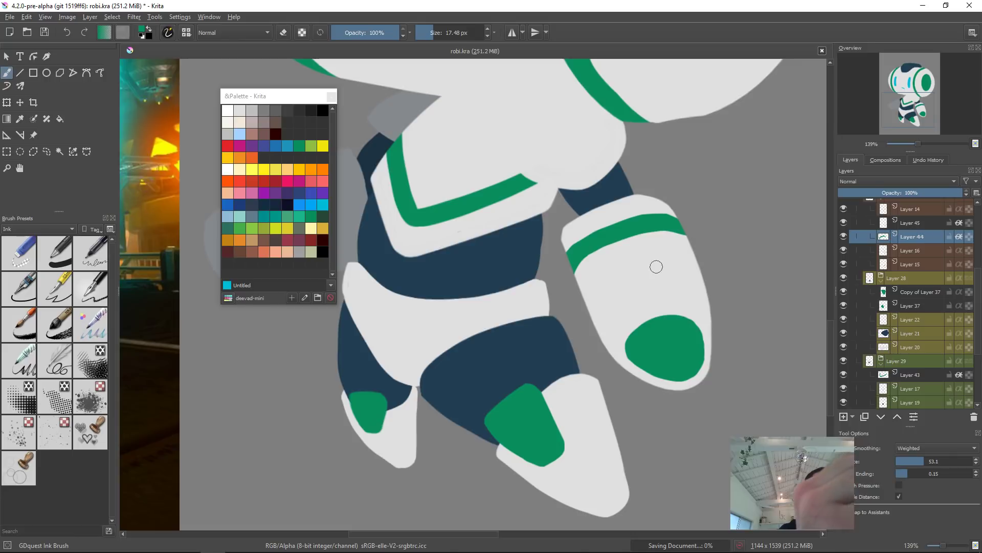
pyautogui.moveTo(671, 233); pyautogui.dragTo(625, 356)
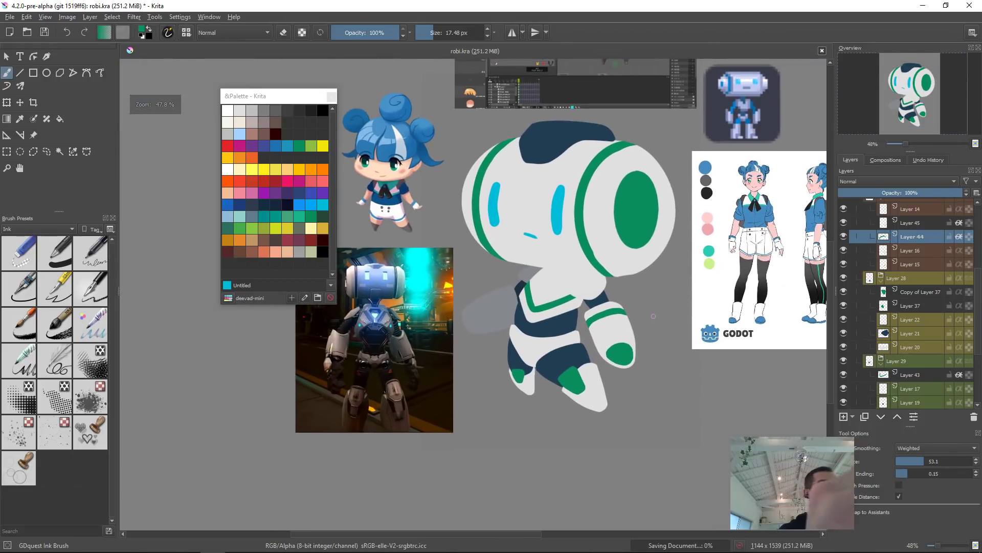
# Step: Browse to the characters folder in the file manager and drop Godette.kra onto the canvas as a new file layer
pyautogui.press('super')
pyautogui.press('super+e')
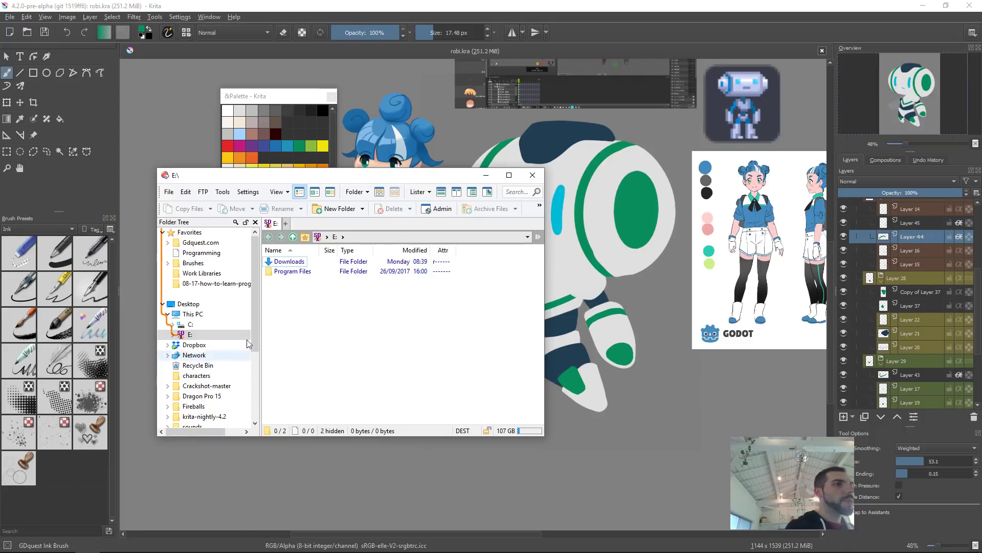
pyautogui.moveTo(256, 293)
pyautogui.mouseDown()
pyautogui.moveTo(257, 309)
pyautogui.moveTo(255, 290)
pyautogui.mouseUp()
pyautogui.click(219, 314)
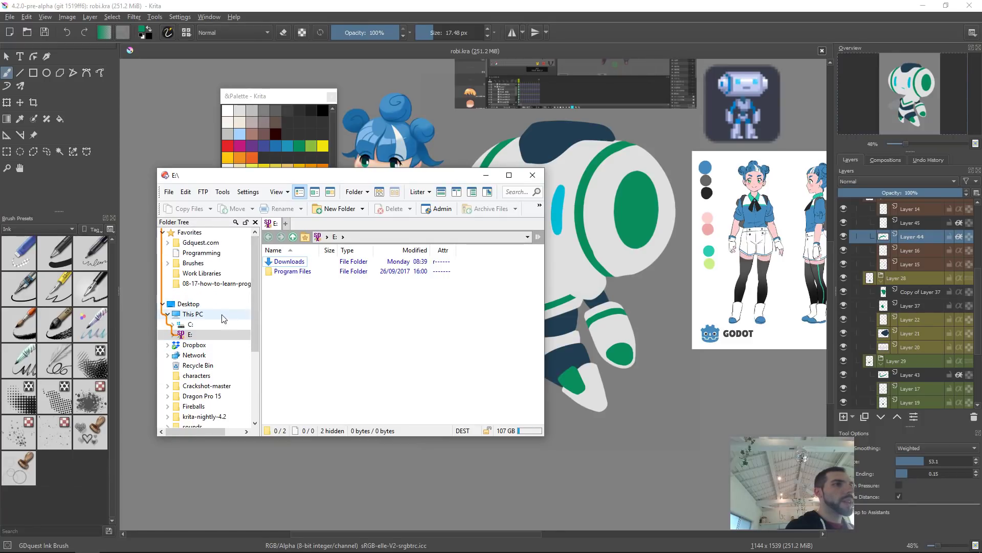
pyautogui.click(218, 303)
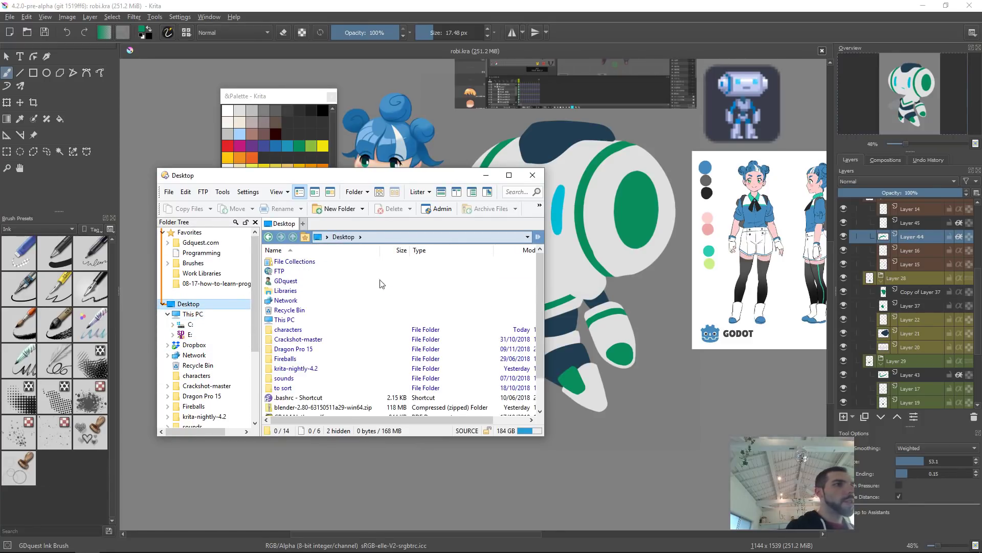
pyautogui.scroll(-3, 539, 333)
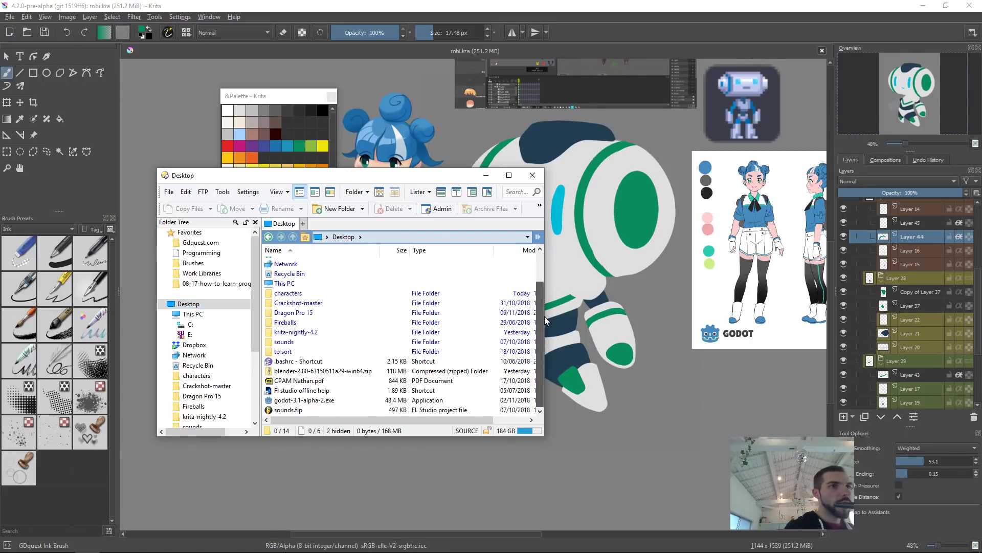
pyautogui.doubleClick(288, 293)
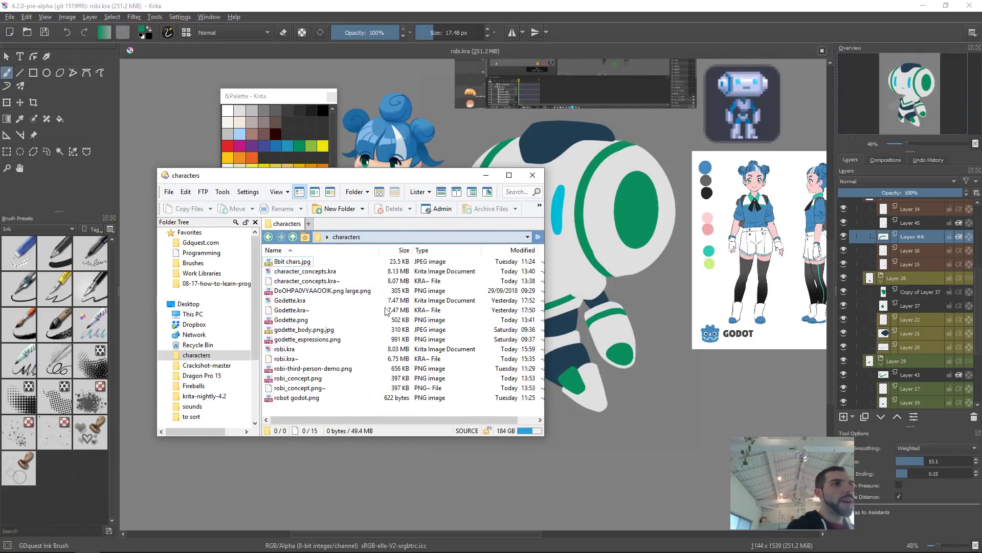
pyautogui.hotkey('ctrl', '6')
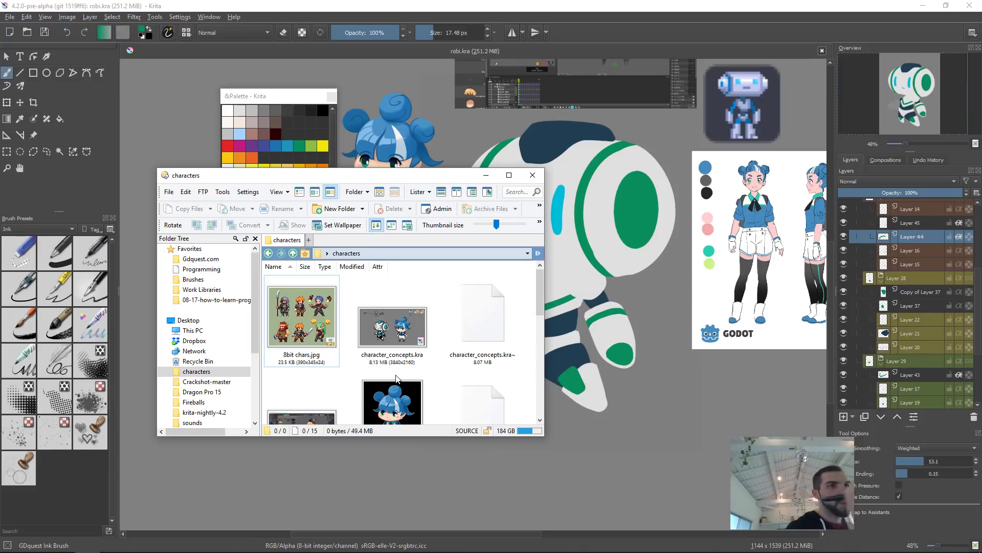
pyautogui.moveTo(544, 290)
pyautogui.mouseDown()
pyautogui.moveTo(542, 365)
pyautogui.moveTo(539, 306)
pyautogui.mouseUp()
pyautogui.moveTo(392, 328); pyautogui.dragTo(614, 261)
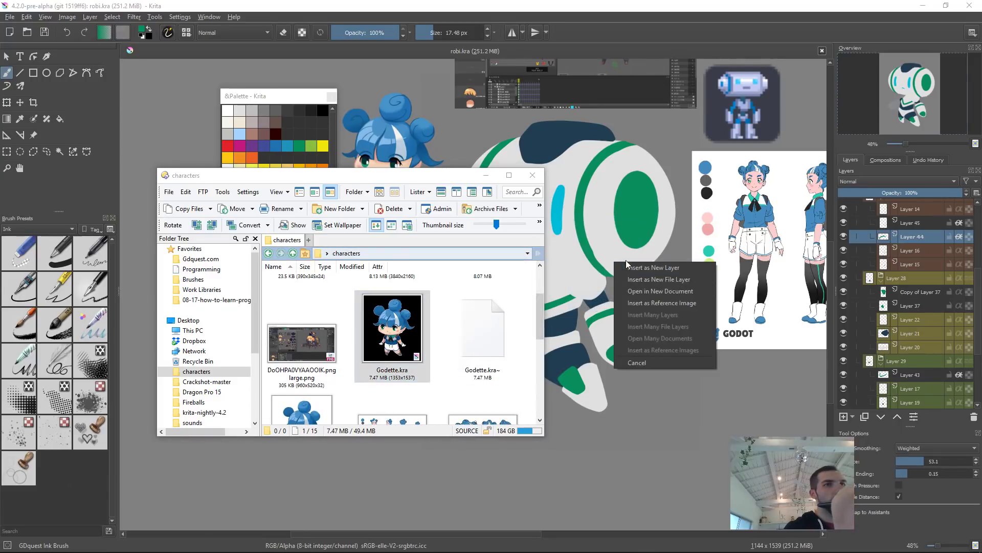
pyautogui.click(694, 284)
# Step: Zoom in to inspect the robot's head and arm layers, returning to the full-page view
pyautogui.moveTo(621, 314)
pyautogui.mouseDown()
pyautogui.moveTo(679, 286)
pyautogui.moveTo(649, 312)
pyautogui.moveTo(565, 344)
pyautogui.mouseUp()
pyautogui.moveTo(655, 293); pyautogui.dragTo(657, 305)
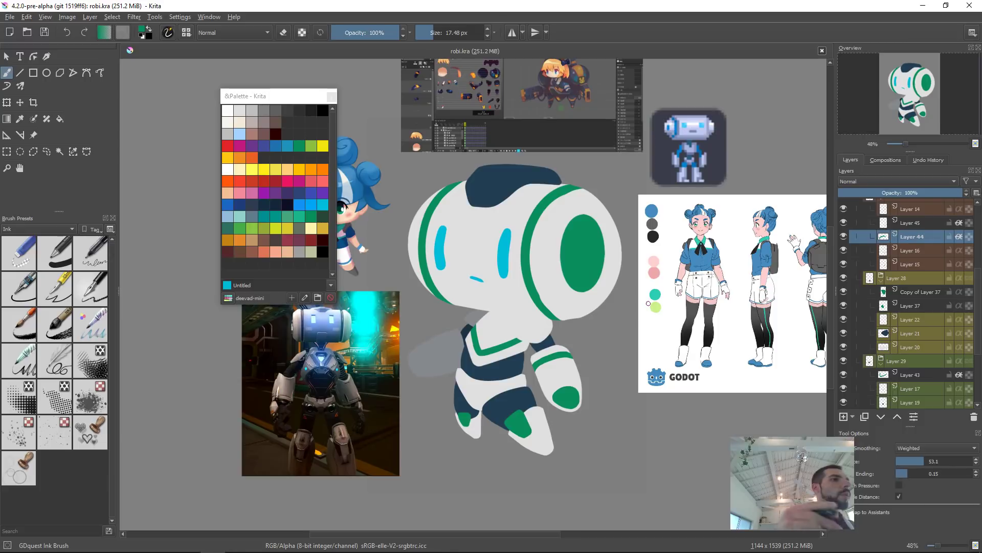
pyautogui.click(527, 259)
pyautogui.moveTo(545, 306); pyautogui.dragTo(542, 257)
pyautogui.keyDown('ctrl'); pyautogui.click(525, 284); pyautogui.keyUp('ctrl')
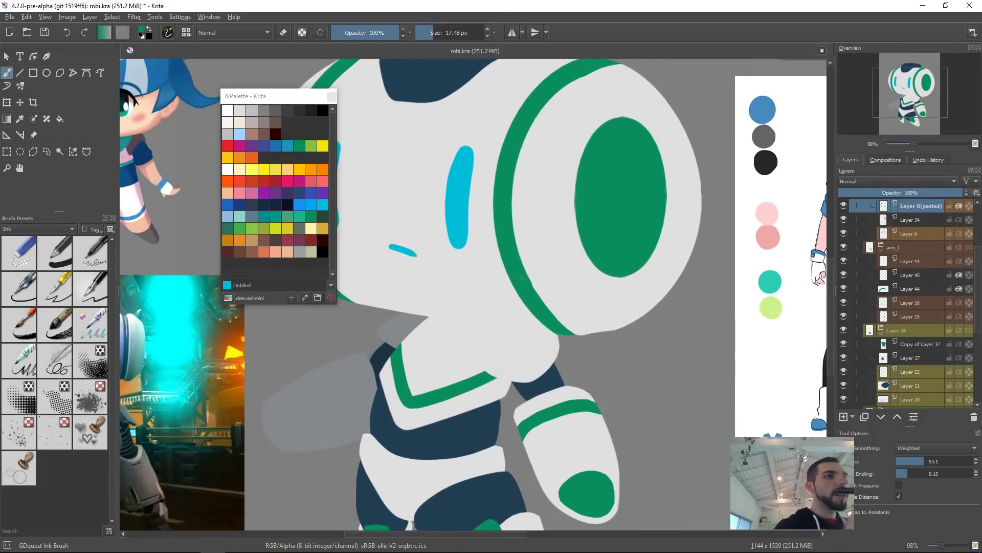
pyautogui.moveTo(522, 273); pyautogui.dragTo(578, 336)
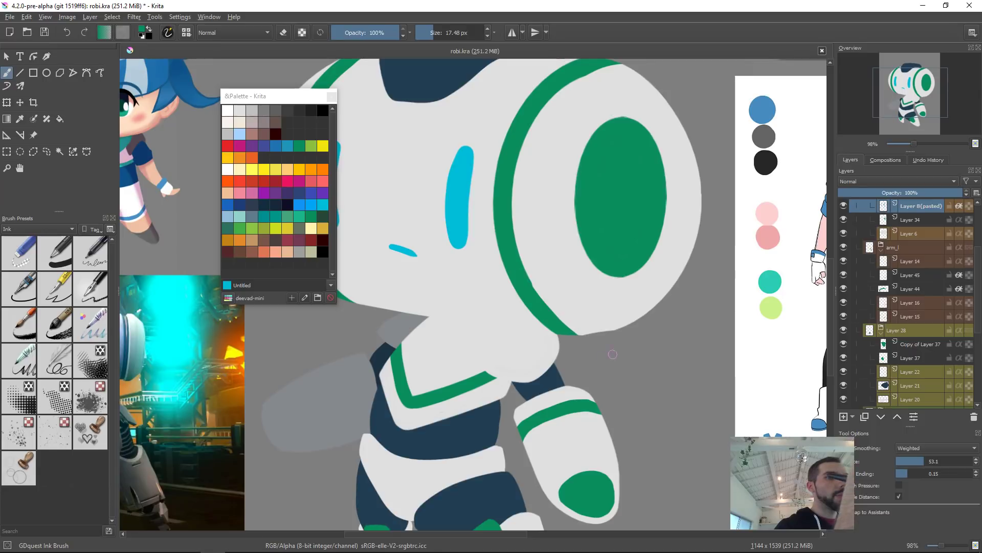
pyautogui.press('2')
pyautogui.press('5')
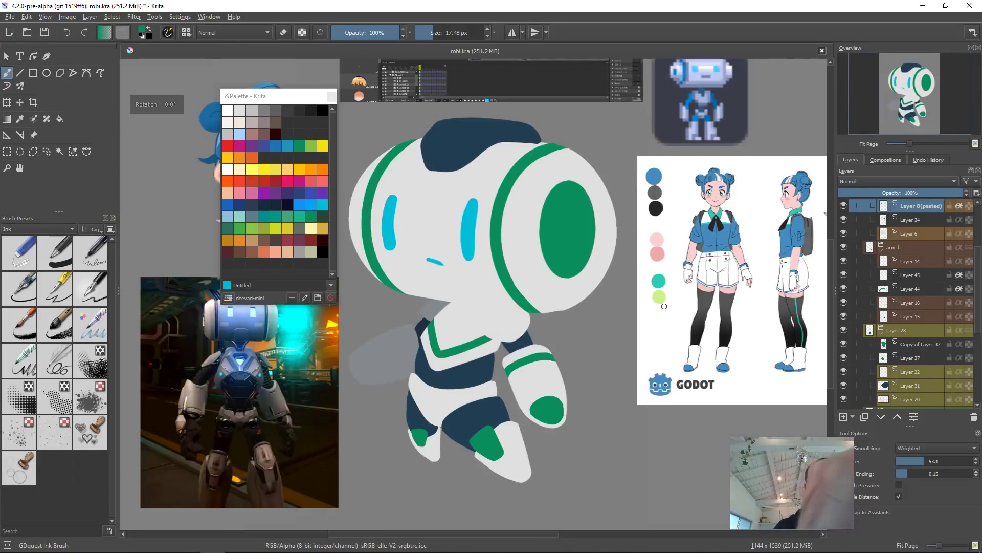
pyautogui.press('pagedown')
pyautogui.press('pagedown')
pyautogui.keyDown('ctrl'); pyautogui.click(558, 302); pyautogui.keyUp('ctrl')
pyautogui.moveTo(583, 306); pyautogui.dragTo(627, 237)
pyautogui.moveTo(651, 335)
pyautogui.mouseDown()
pyautogui.moveTo(379, 428)
pyautogui.moveTo(377, 336)
pyautogui.mouseUp()
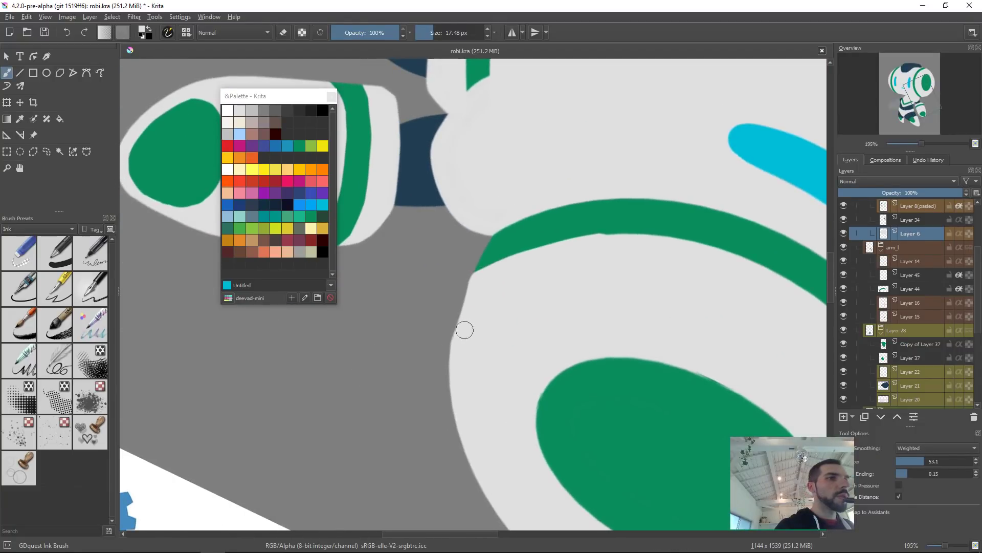
pyautogui.moveTo(456, 345)
pyautogui.mouseDown()
pyautogui.moveTo(479, 271)
pyautogui.moveTo(456, 355)
pyautogui.moveTo(469, 308)
pyautogui.mouseUp()
pyautogui.press('2')
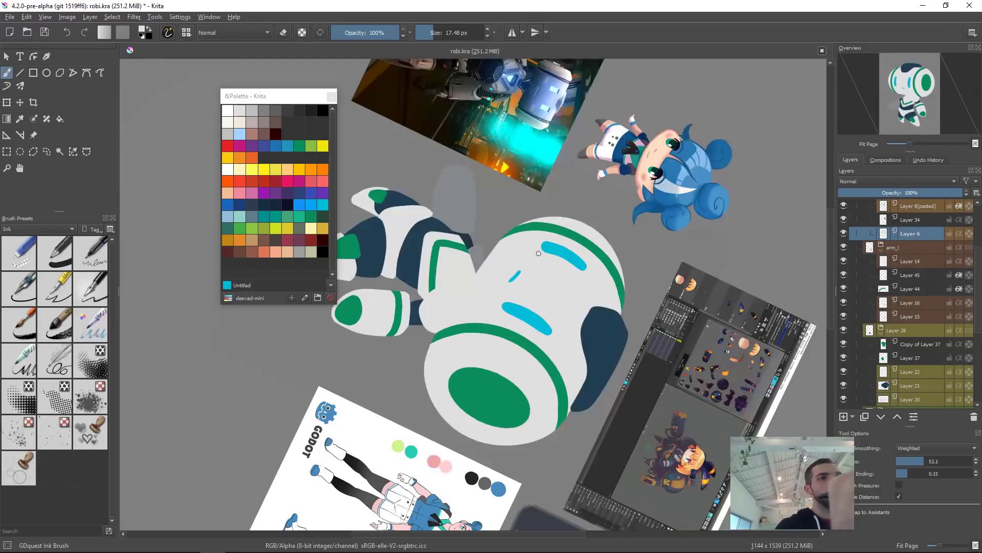
pyautogui.press('5')
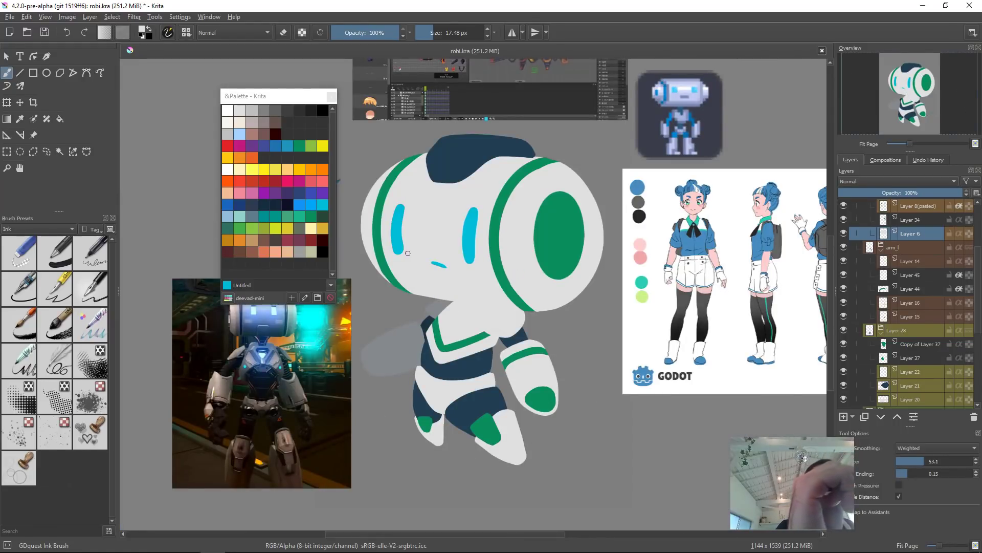
pyautogui.scroll(-1, 408, 253)
pyautogui.scroll(-1, 656, 274)
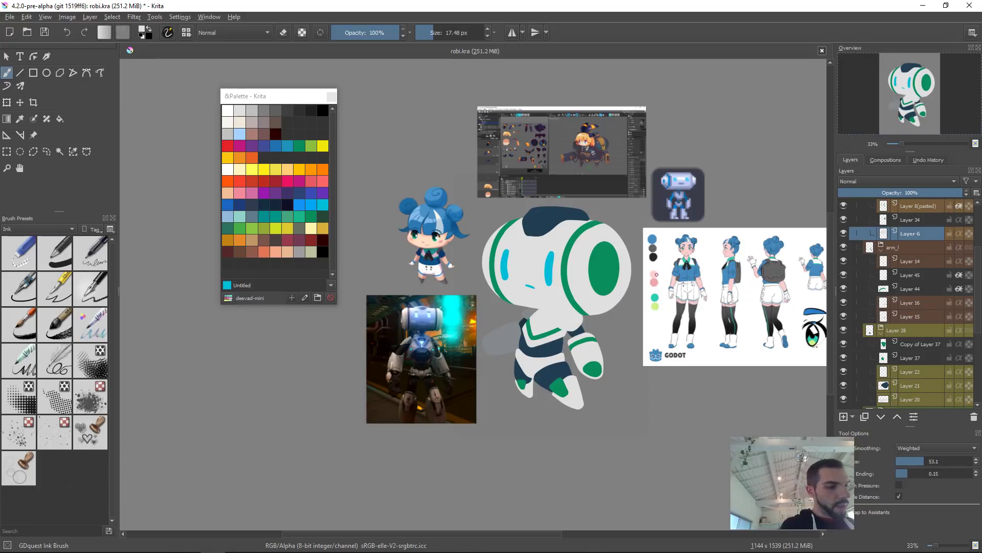
pyautogui.hotkey('alt', 'Tab')
pyautogui.hotkey('alt', 'Tab')
pyautogui.hotkey('alt', 'Tab')
pyautogui.hotkey('alt', 'Tab')
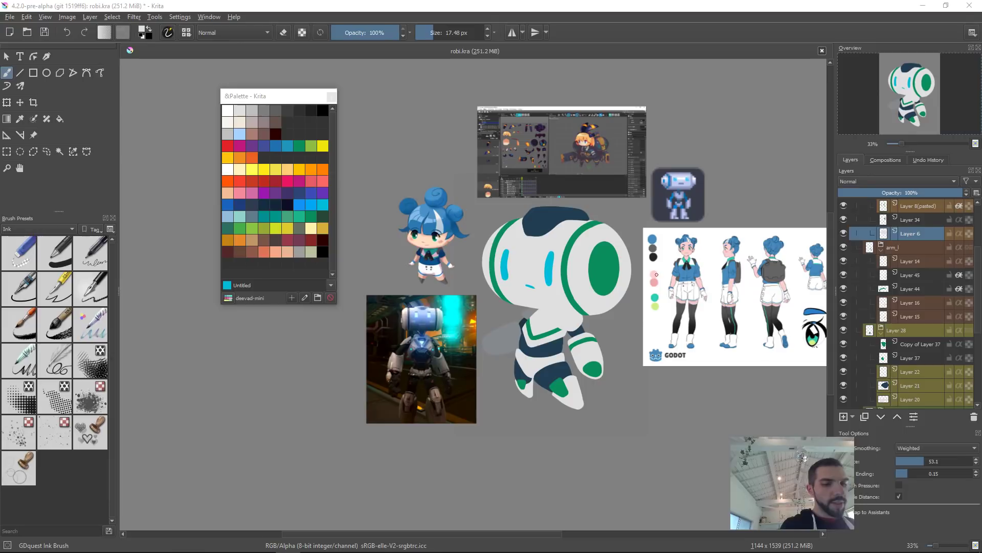
pyautogui.press('ctrl+super+Right')
pyautogui.press('ctrl+super+Left')
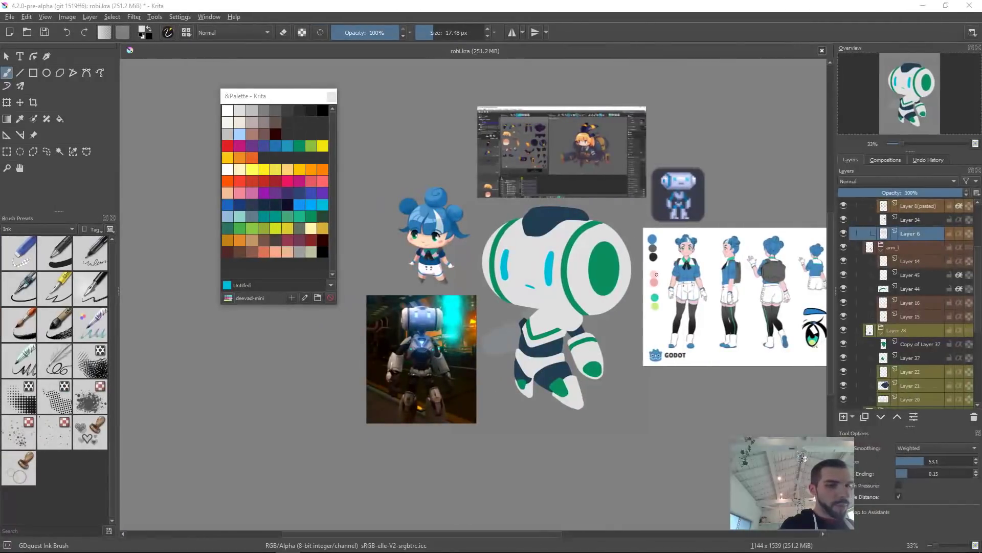
pyautogui.hotkey('alt', 'Tab')
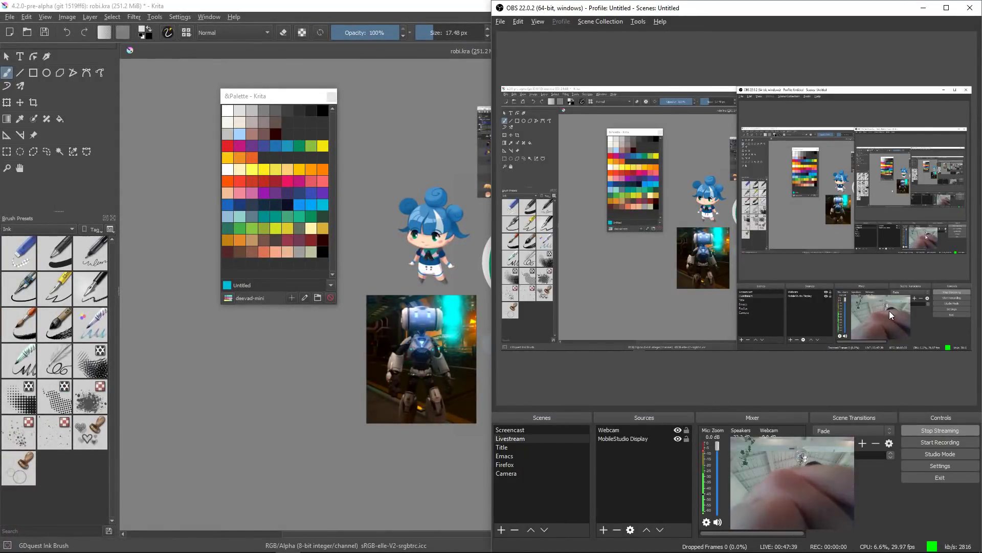
pyautogui.moveTo(892, 305); pyautogui.dragTo(893, 211)
pyautogui.moveTo(866, 14); pyautogui.dragTo(363, 60)
pyautogui.moveTo(390, 261); pyautogui.dragTo(436, 157)
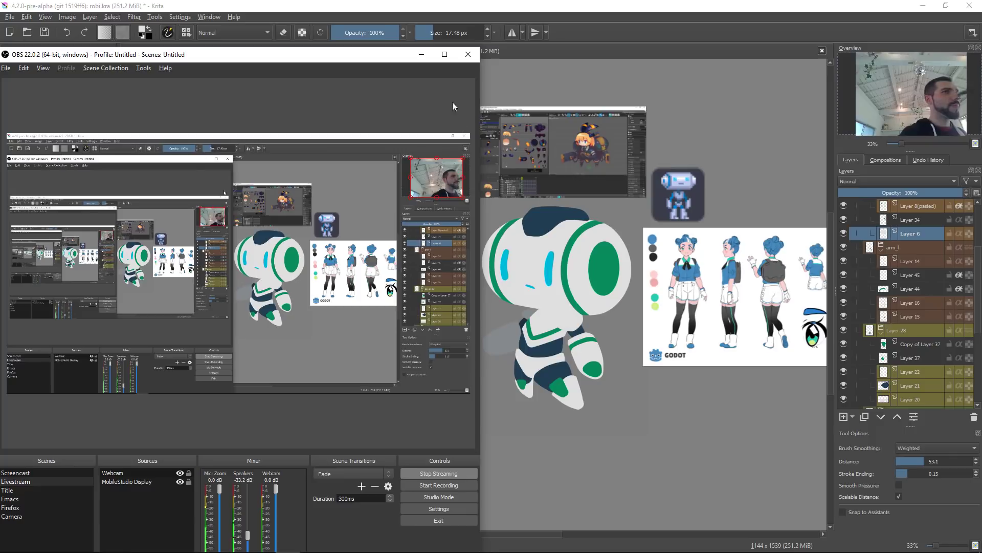
pyautogui.click(422, 55)
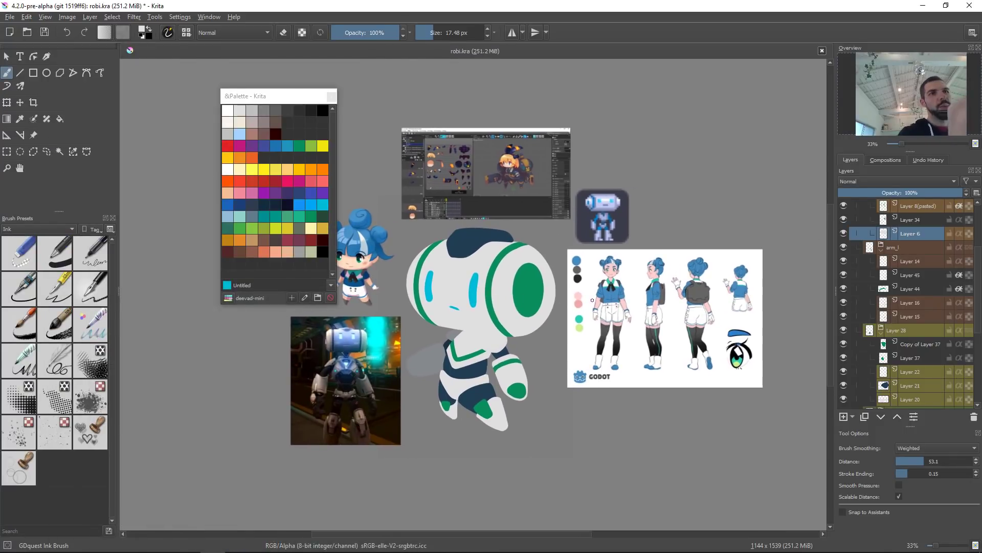
# Step: Add a new layer inside the top group and pick a yellow-green colour from the palette
pyautogui.moveTo(596, 281); pyautogui.dragTo(638, 277)
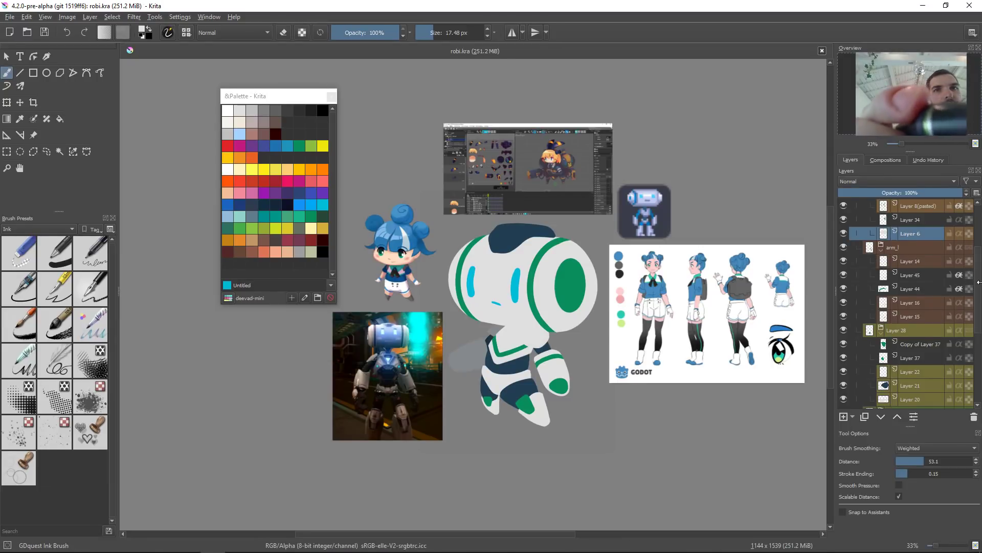
pyautogui.scroll(3, 978, 265)
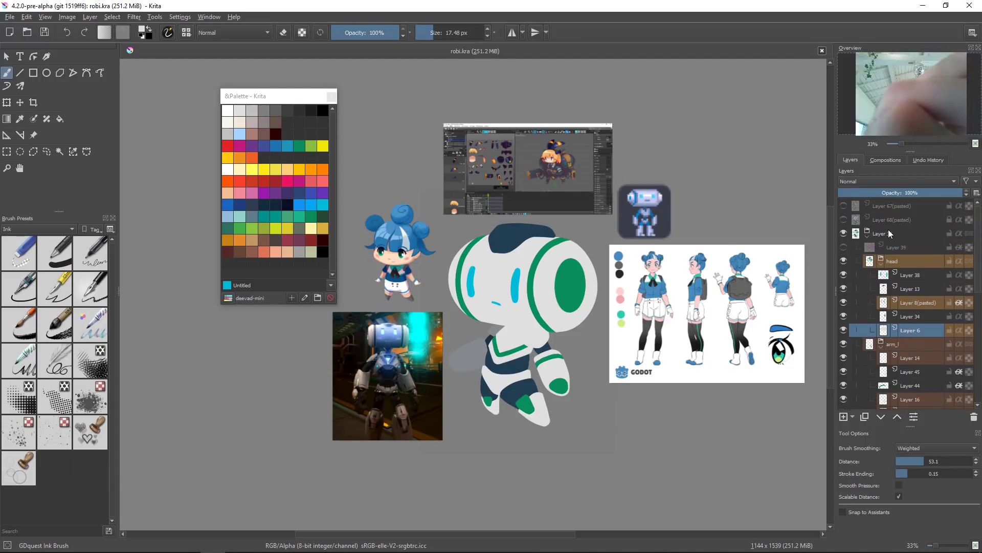
pyautogui.click(888, 232)
pyautogui.press('Insert')
pyautogui.click(276, 228)
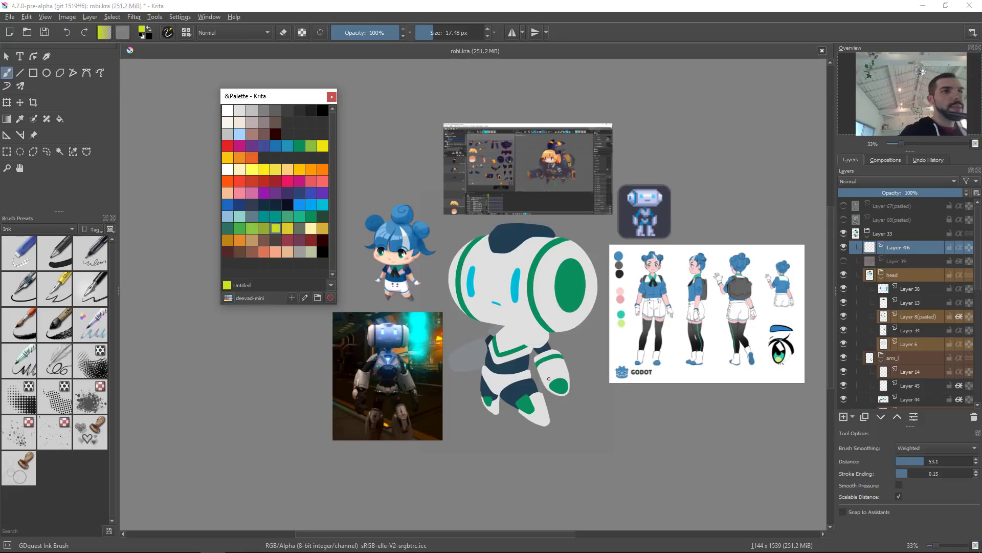
# Step: Rearrange the reference images, deleting the character sheet and pixel-robot references and moving the screenshot and photo aside
pyautogui.click(34, 135)
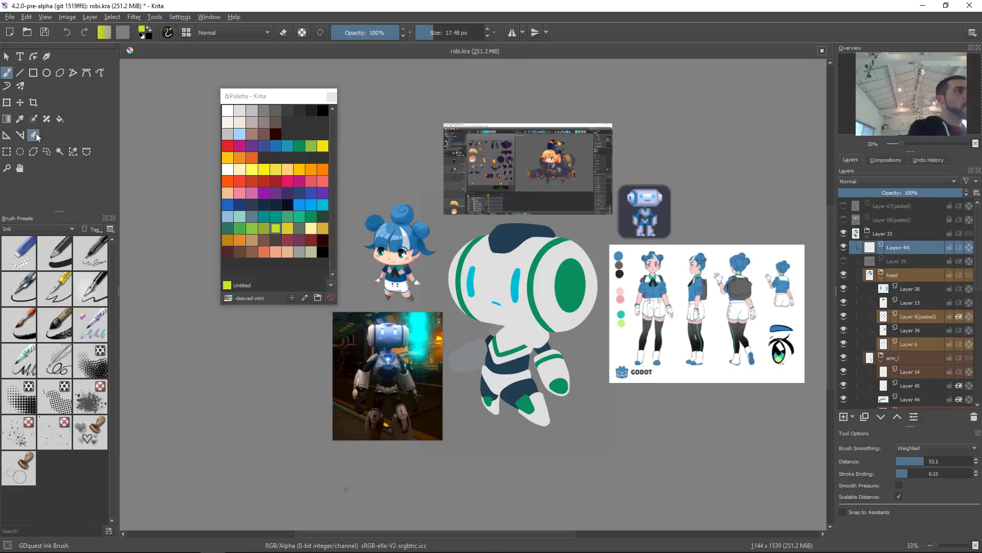
pyautogui.click(706, 307)
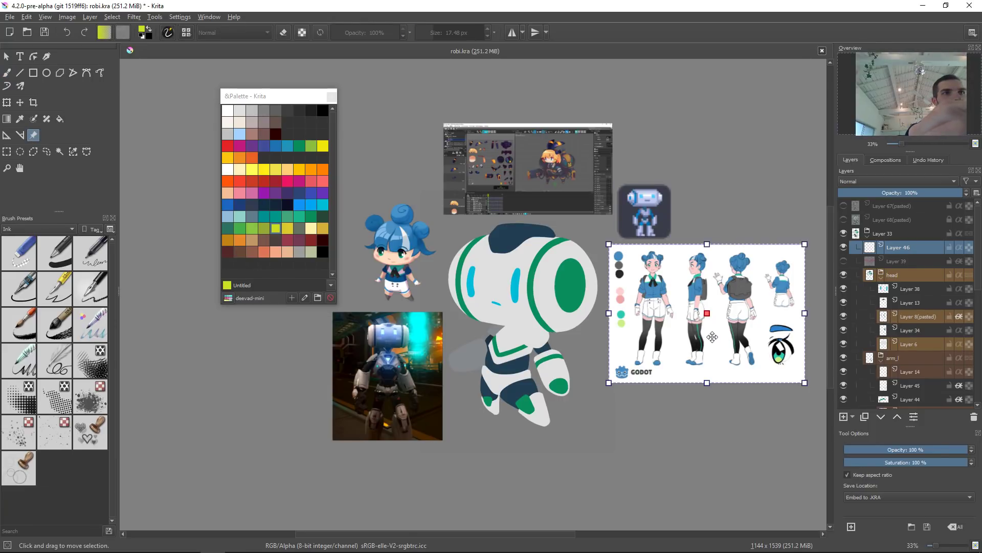
pyautogui.press('Delete')
pyautogui.click(559, 161)
pyautogui.moveTo(559, 161); pyautogui.dragTo(751, 157)
pyautogui.click(666, 232)
pyautogui.moveTo(667, 232); pyautogui.dragTo(696, 282)
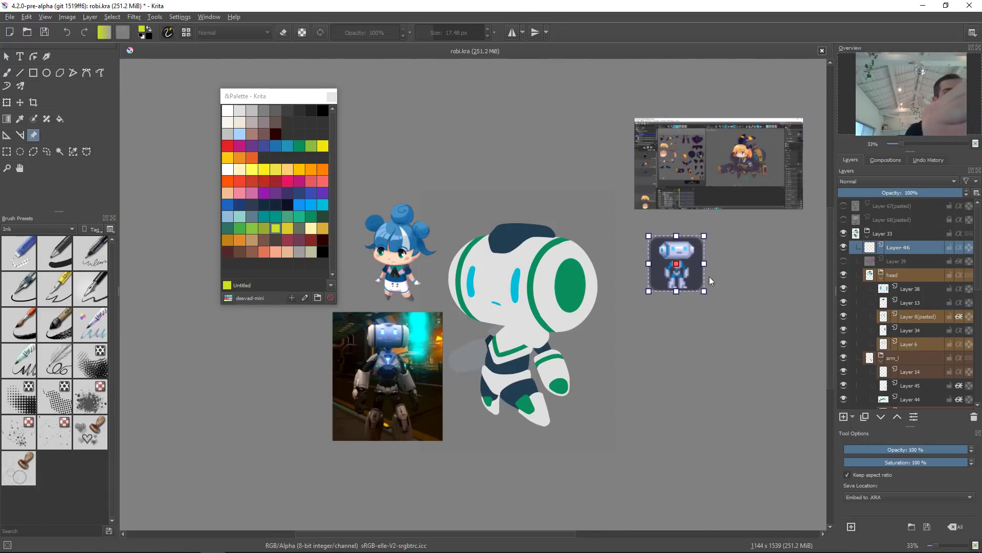
pyautogui.press('Delete')
pyautogui.click(411, 383)
pyautogui.moveTo(411, 383); pyautogui.dragTo(730, 302)
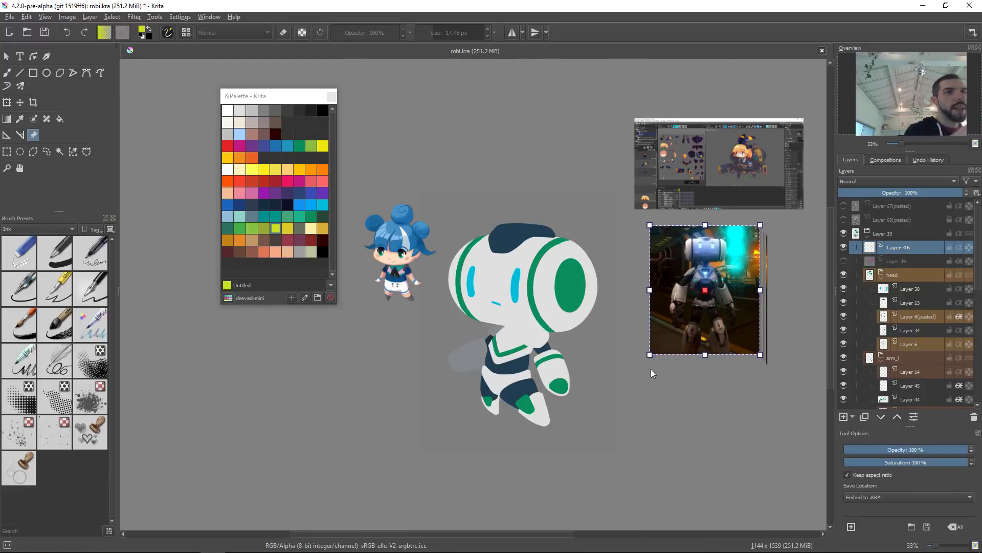
# Step: Select the eye layer and refill the robot's eye shapes with light green from the palette
pyautogui.moveTo(600, 406); pyautogui.dragTo(555, 406)
pyautogui.moveTo(536, 328)
pyautogui.mouseDown()
pyautogui.moveTo(541, 299)
pyautogui.moveTo(511, 308)
pyautogui.moveTo(544, 335)
pyautogui.mouseUp()
pyautogui.click(474, 283)
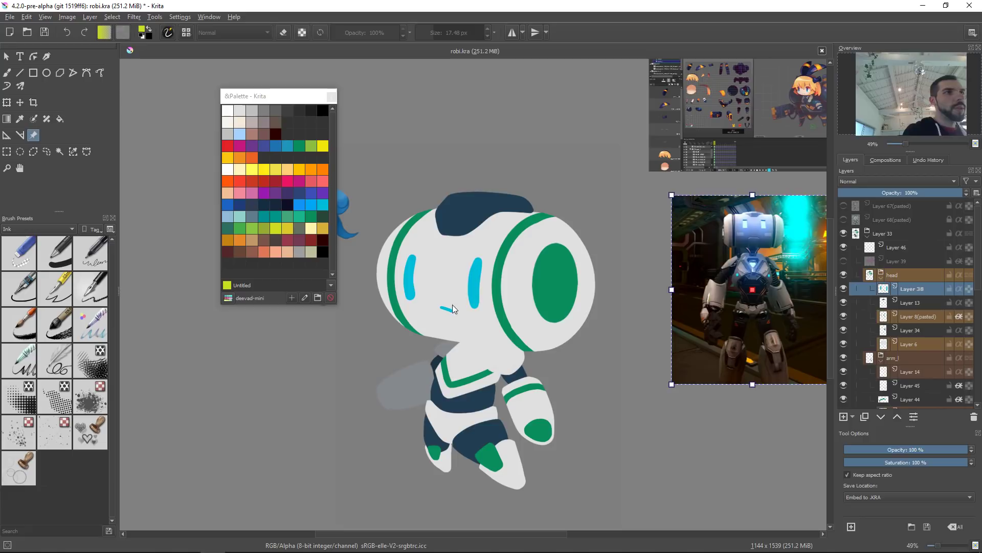
pyautogui.click(310, 146)
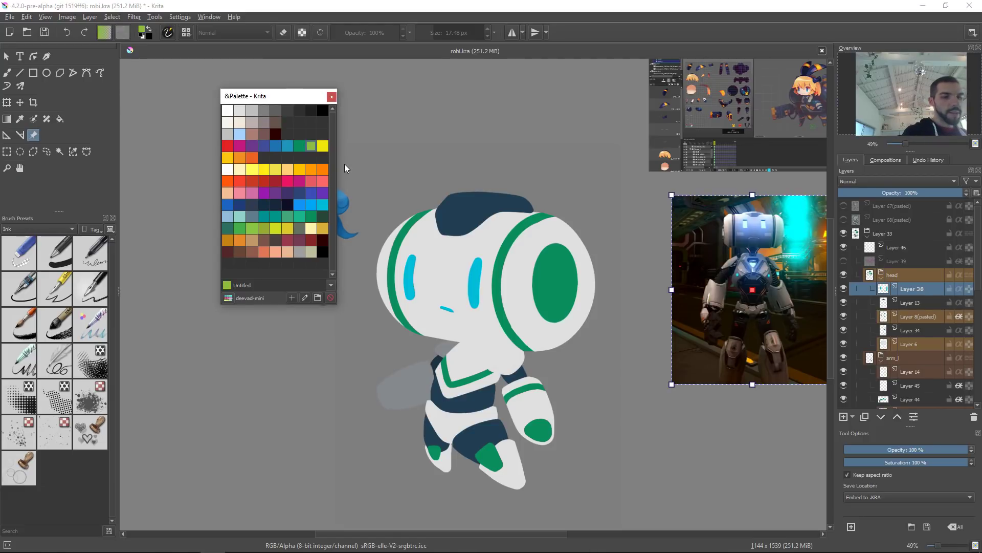
pyautogui.press('/')
pyautogui.hotkey('shift', 'BackSpace')
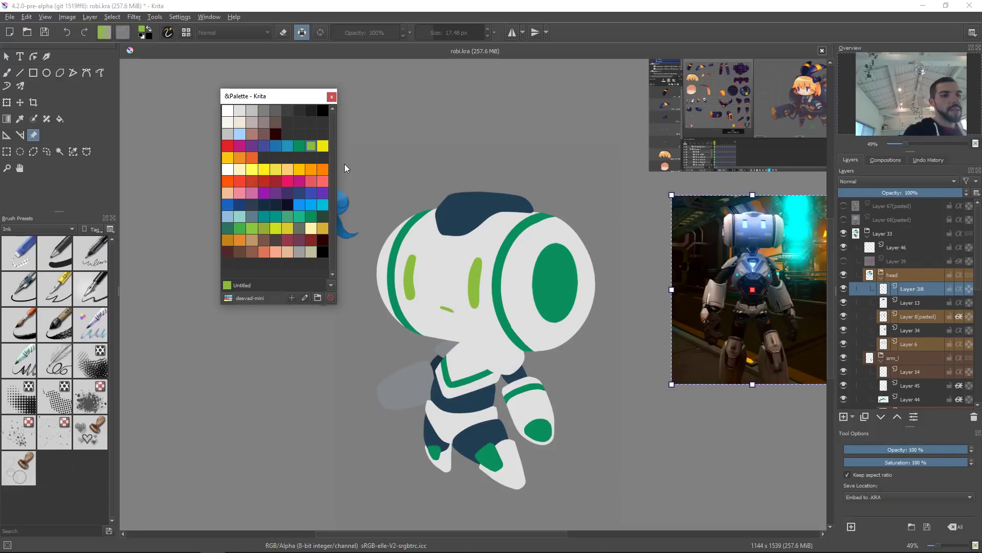
# Step: Apply an HSV adjustment to the eyes with saturation 25 and lightness 3
pyautogui.hotkey('ctrl', 'u')
pyautogui.moveTo(800, 205)
pyautogui.mouseDown()
pyautogui.moveTo(844, 204)
pyautogui.moveTo(803, 222)
pyautogui.mouseUp()
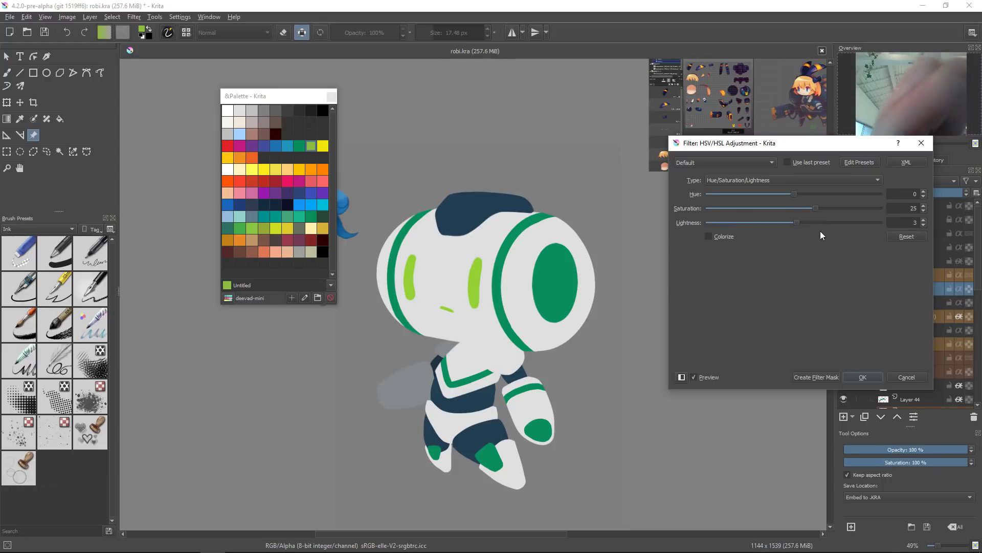
pyautogui.click(870, 379)
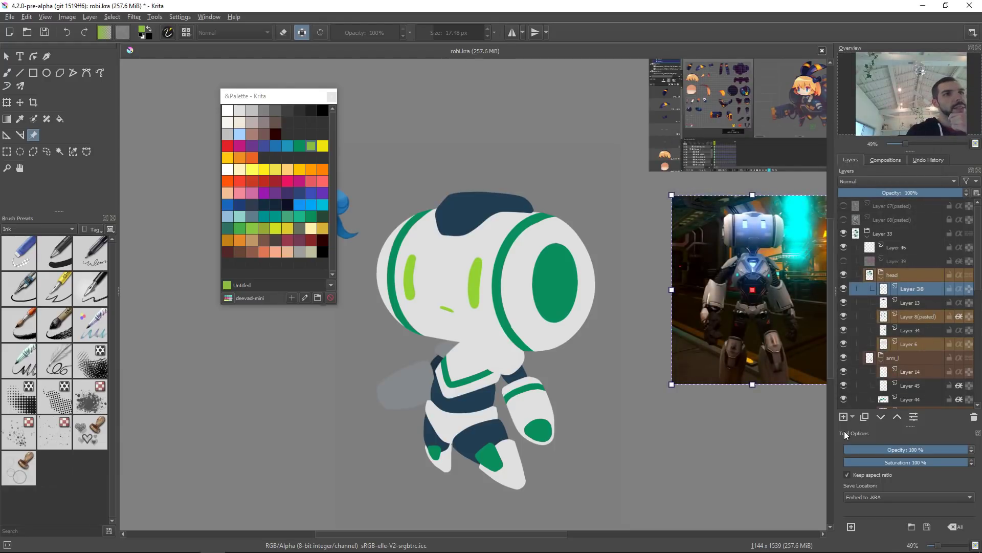
# Step: Save the document and select the new empty layer in the top group
pyautogui.moveTo(473, 309); pyautogui.dragTo(558, 308)
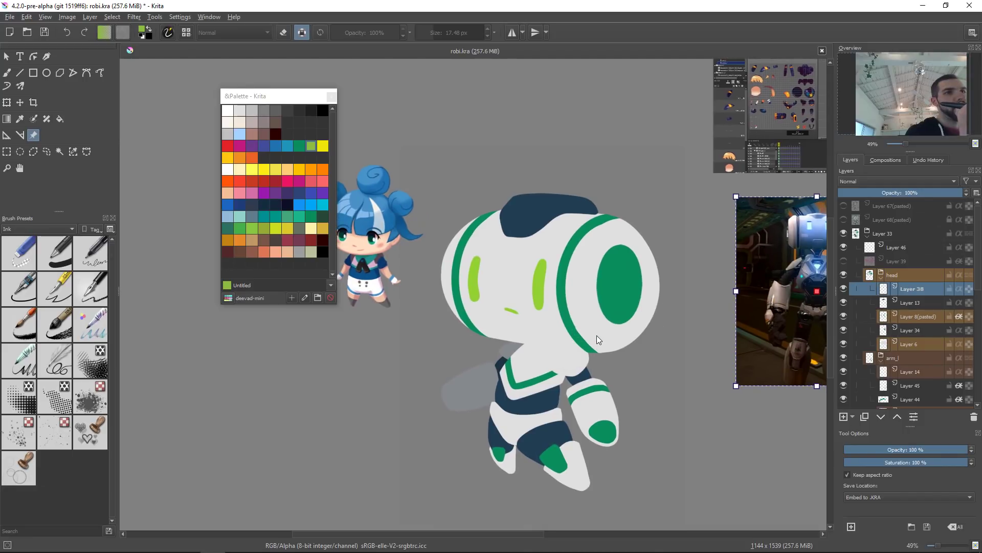
pyautogui.hotkey('ctrl', 's')
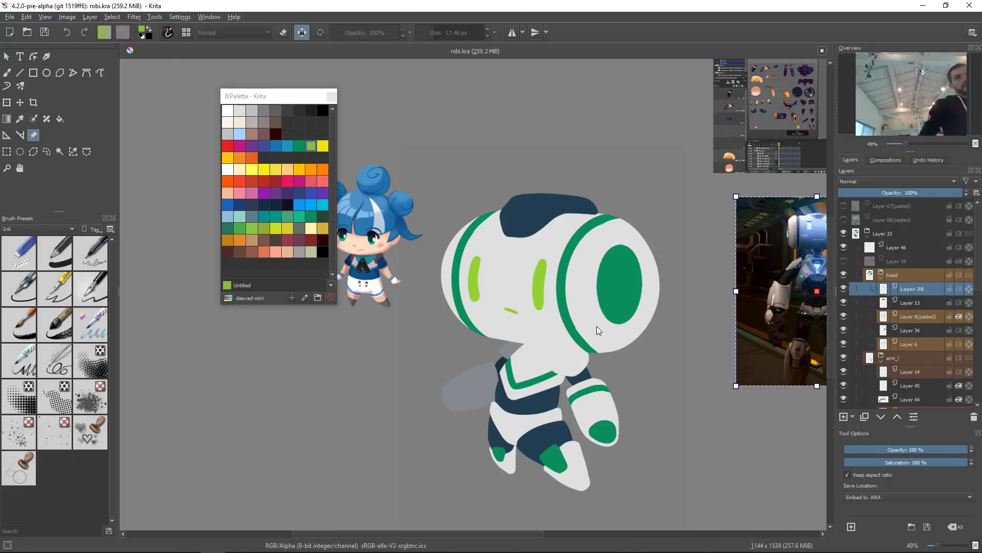
pyautogui.click(902, 247)
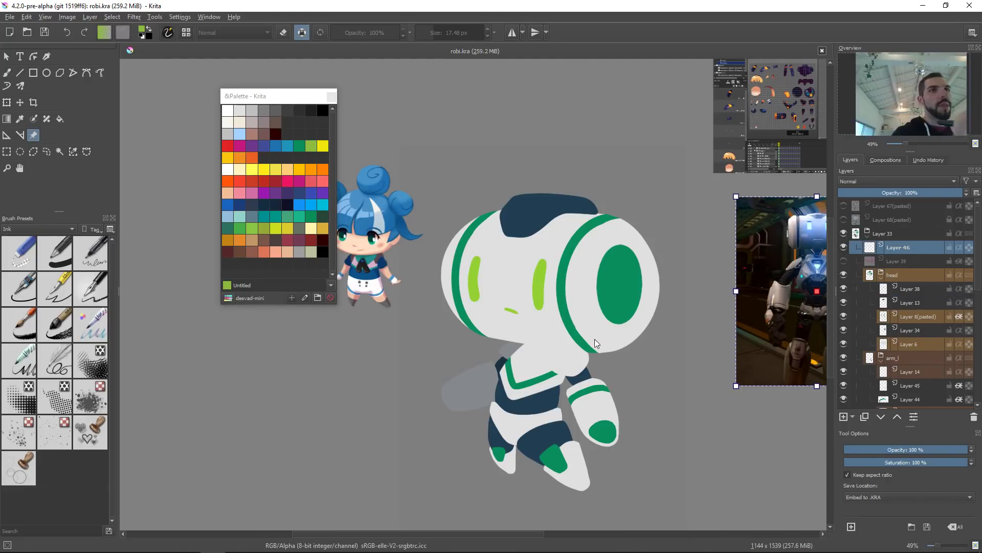
# Step: Pick orange from the palette and handwrite COFFEE above the robot and a katakana start below it
pyautogui.moveTo(574, 334); pyautogui.dragTo(576, 326)
pyautogui.press('b')
pyautogui.click(322, 146)
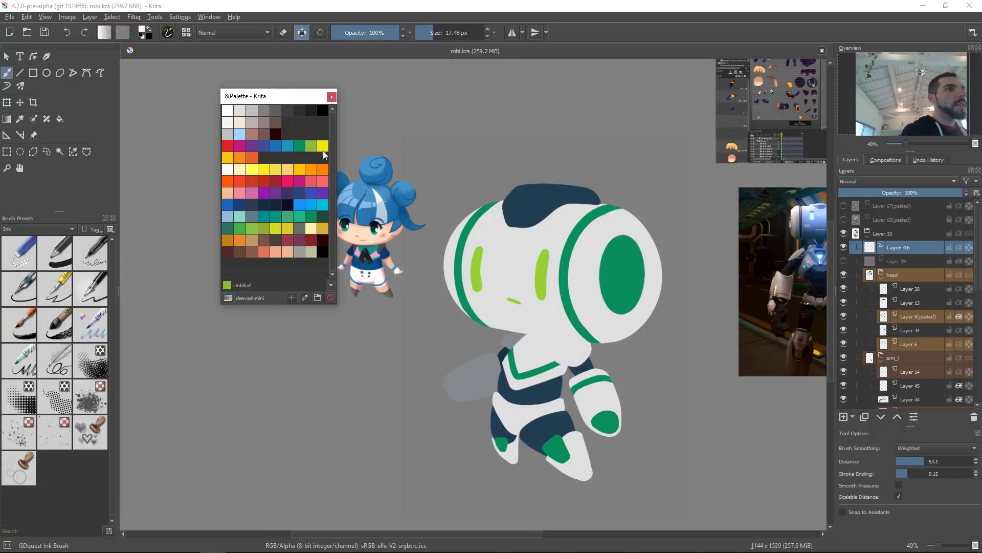
pyautogui.click(322, 169)
pyautogui.click(476, 168)
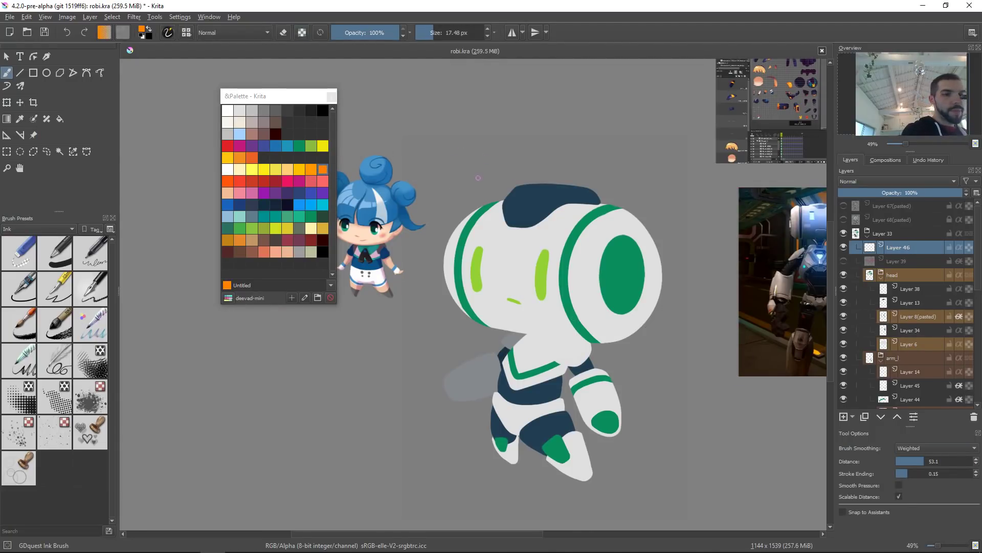
pyautogui.moveTo(474, 156)
pyautogui.mouseDown()
pyautogui.moveTo(468, 189)
pyautogui.moveTo(486, 178)
pyautogui.mouseUp()
pyautogui.moveTo(521, 150)
pyautogui.mouseDown()
pyautogui.moveTo(504, 175)
pyautogui.moveTo(511, 164)
pyautogui.moveTo(522, 174)
pyautogui.mouseUp()
pyautogui.moveTo(522, 165)
pyautogui.mouseDown()
pyautogui.moveTo(558, 170)
pyautogui.moveTo(557, 159)
pyautogui.mouseUp()
pyautogui.moveTo(545, 154)
pyautogui.mouseDown()
pyautogui.moveTo(567, 150)
pyautogui.moveTo(578, 171)
pyautogui.moveTo(579, 151)
pyautogui.mouseUp()
pyautogui.moveTo(566, 163); pyautogui.dragTo(600, 149)
pyautogui.moveTo(434, 430)
pyautogui.mouseDown()
pyautogui.moveTo(446, 382)
pyautogui.moveTo(436, 417)
pyautogui.moveTo(461, 393)
pyautogui.moveTo(462, 419)
pyautogui.moveTo(490, 405)
pyautogui.mouseUp()
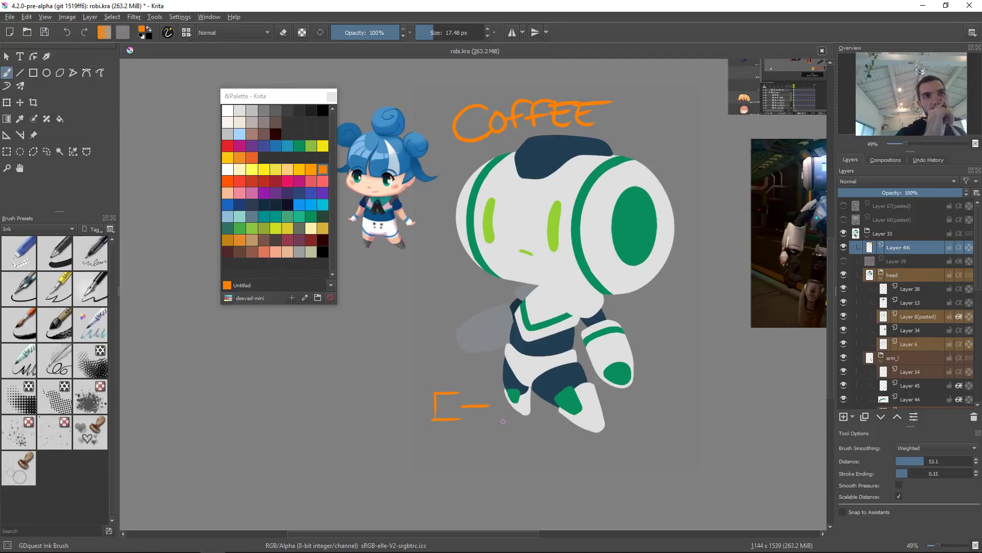
# Step: Switch to Japanese input and spell コーヒ in the app launcher to check the katakana, then dismiss it
pyautogui.hotkey('alt', 'space')
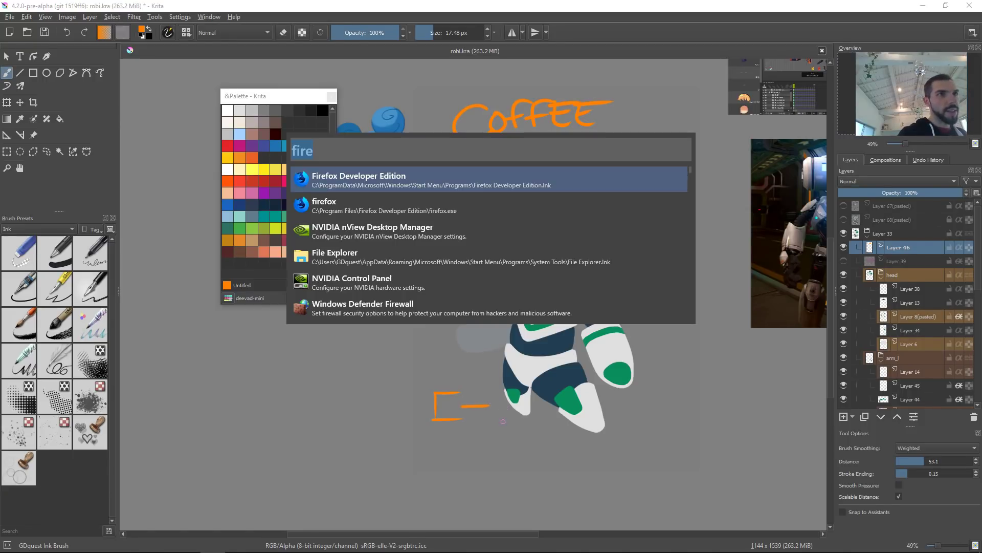
pyautogui.press('super+space')
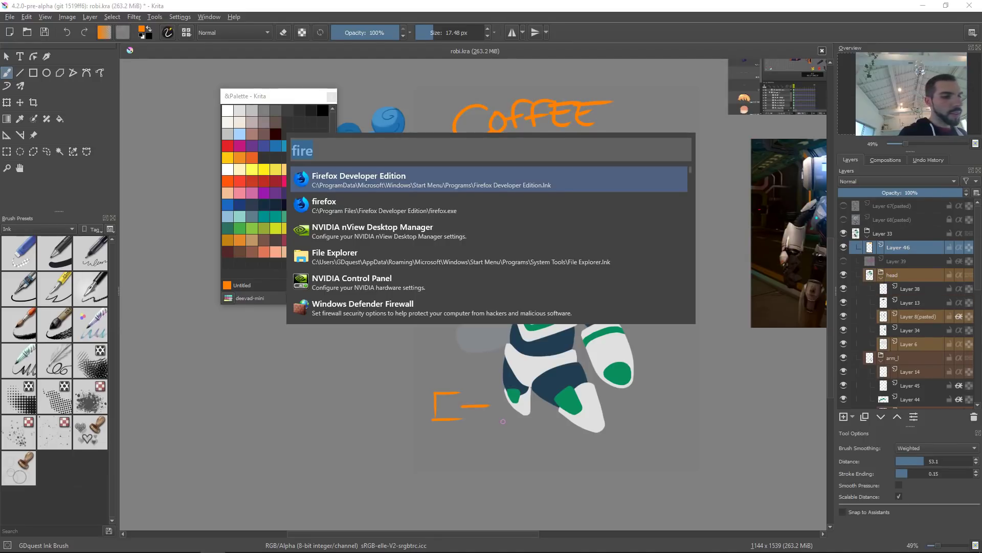
pyautogui.write('ko')
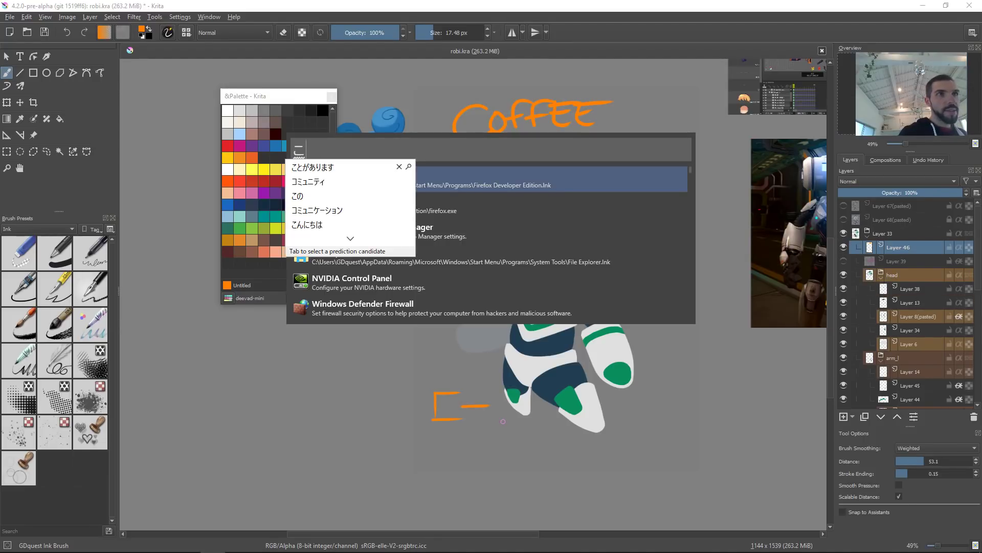
pyautogui.write('-')
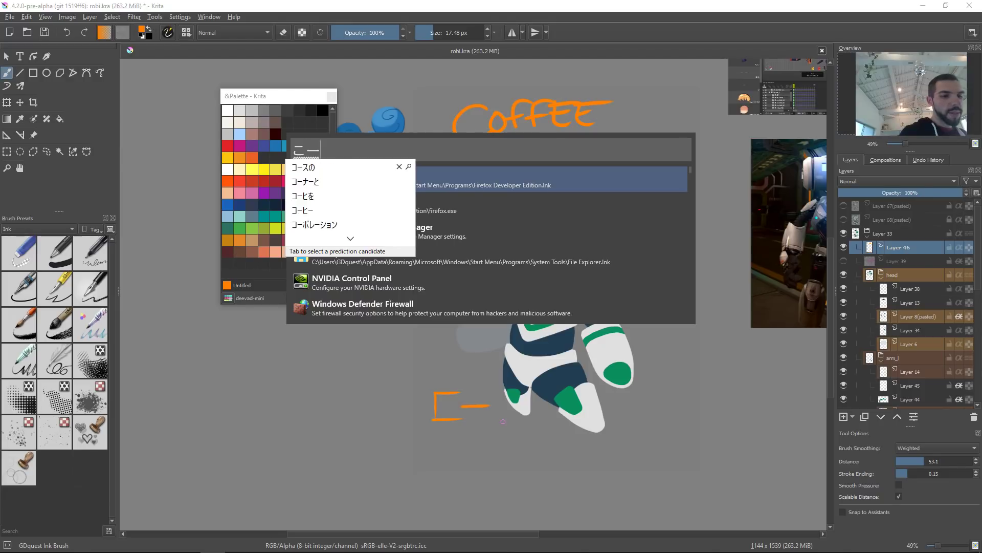
pyautogui.write('hi')
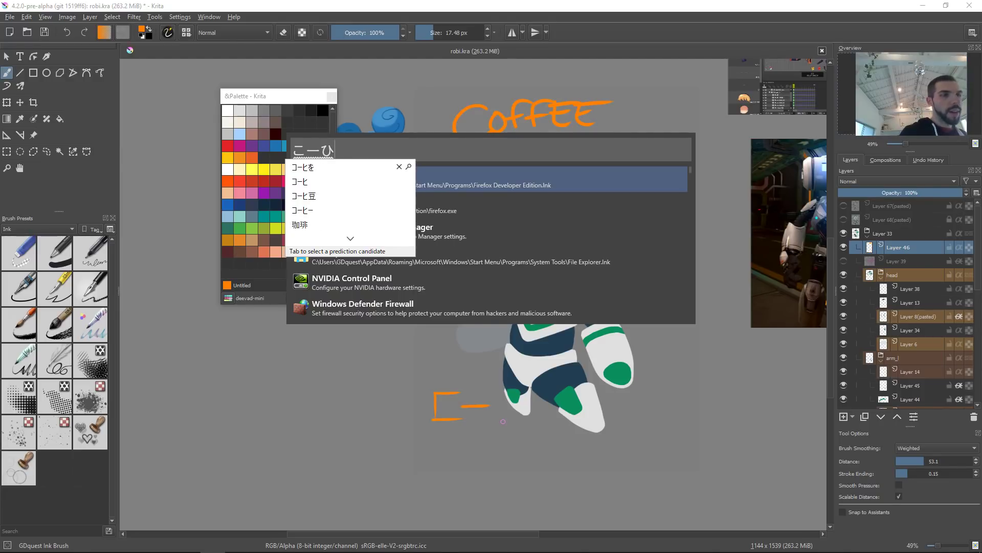
pyautogui.press('Escape')
pyautogui.press('Escape')
pyautogui.press('Escape')
# Step: Rewrite コーヒ below the robot, reposition it with a lasso selection, save, then delete the lettering layer
pyautogui.moveTo(540, 399); pyautogui.dragTo(513, 403)
pyautogui.rightClick(506, 396)
pyautogui.click(728, 235)
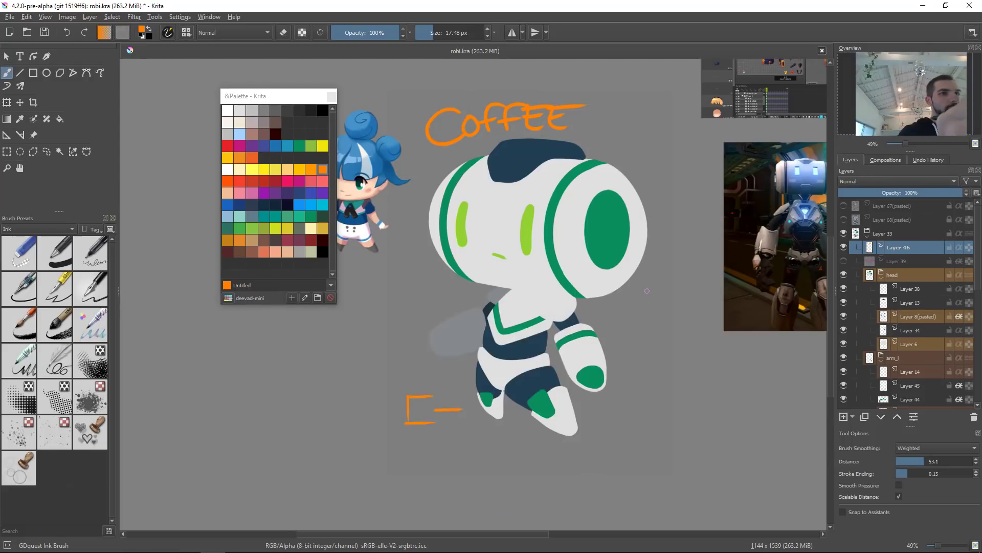
pyautogui.hotkey('ctrl', 'z')
pyautogui.hotkey('ctrl', 'z')
pyautogui.moveTo(402, 394)
pyautogui.mouseDown()
pyautogui.moveTo(416, 395)
pyautogui.moveTo(431, 416)
pyautogui.moveTo(474, 397)
pyautogui.moveTo(486, 418)
pyautogui.mouseUp()
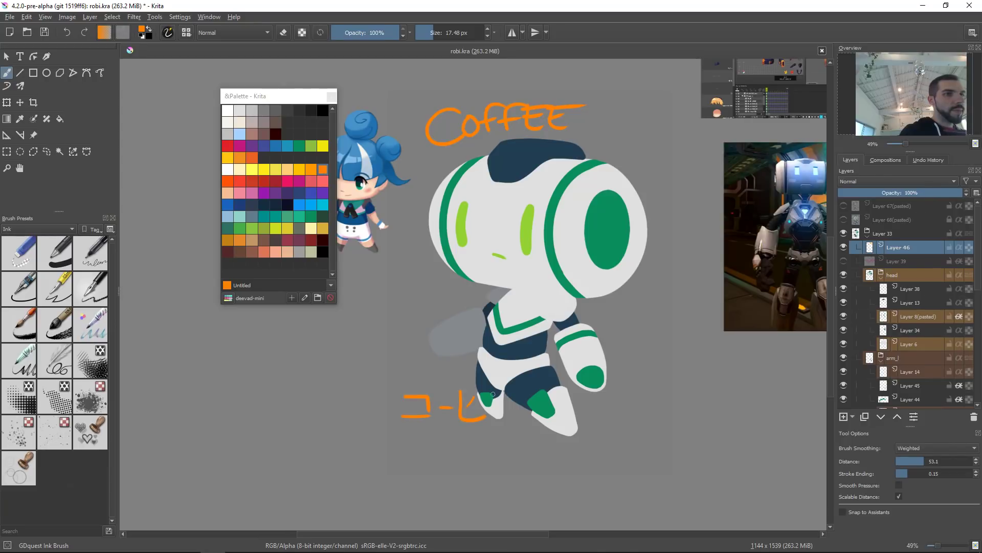
pyautogui.press('l')
pyautogui.moveTo(497, 376)
pyautogui.mouseDown()
pyautogui.moveTo(490, 465)
pyautogui.moveTo(555, 416)
pyautogui.moveTo(503, 436)
pyautogui.mouseUp()
pyautogui.press('t')
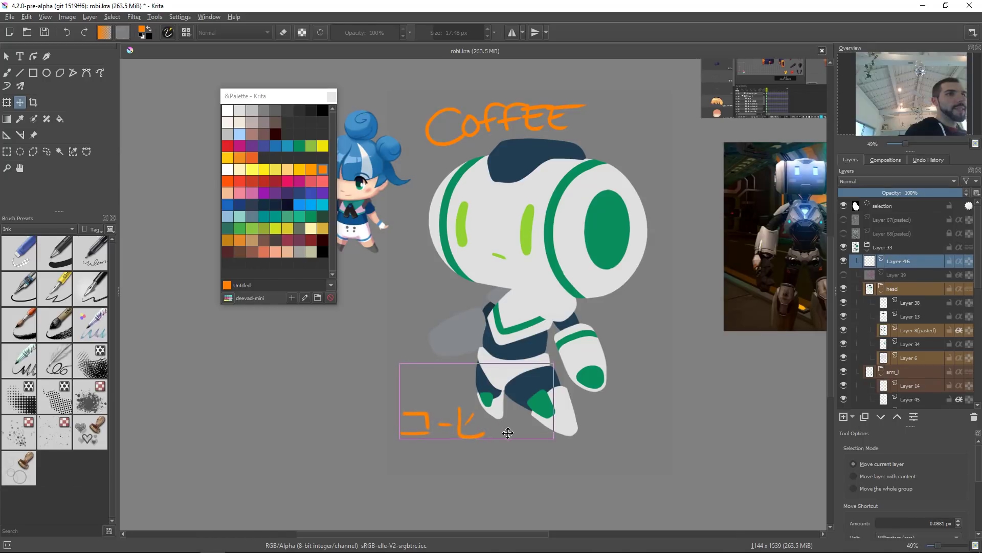
pyautogui.hotkey('ctrl', 'shift', 'a')
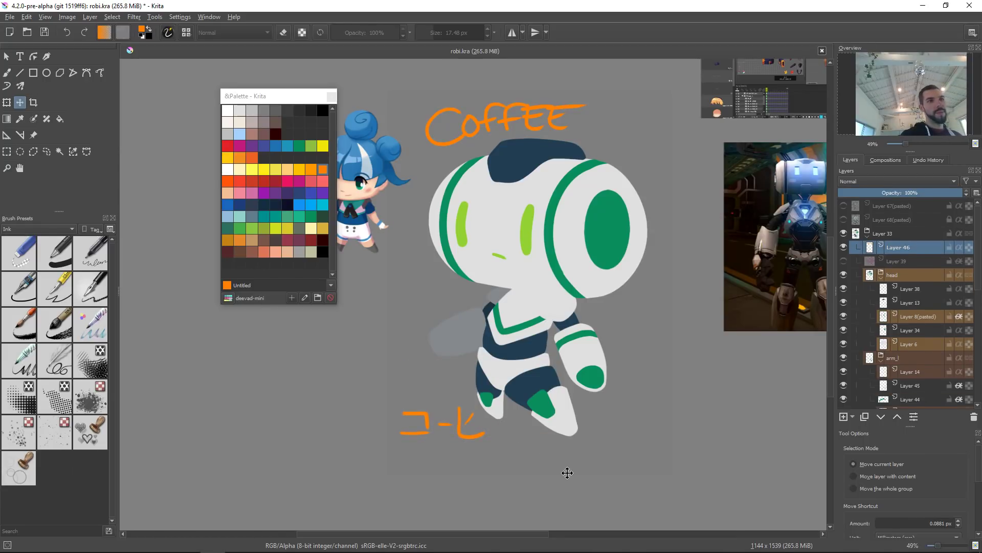
pyautogui.press('b')
pyautogui.hotkey('ctrl', 's')
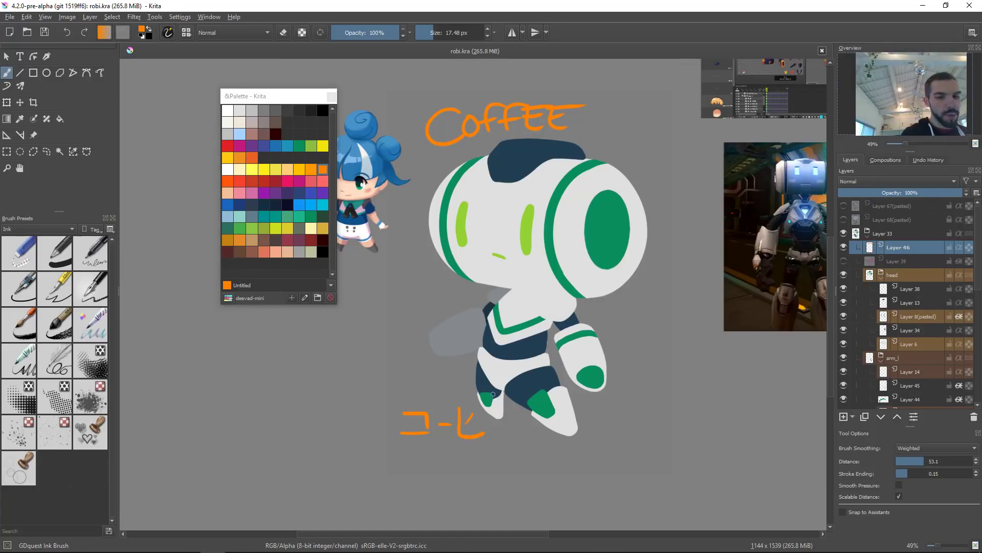
pyautogui.hotkey('shift', 'Delete')
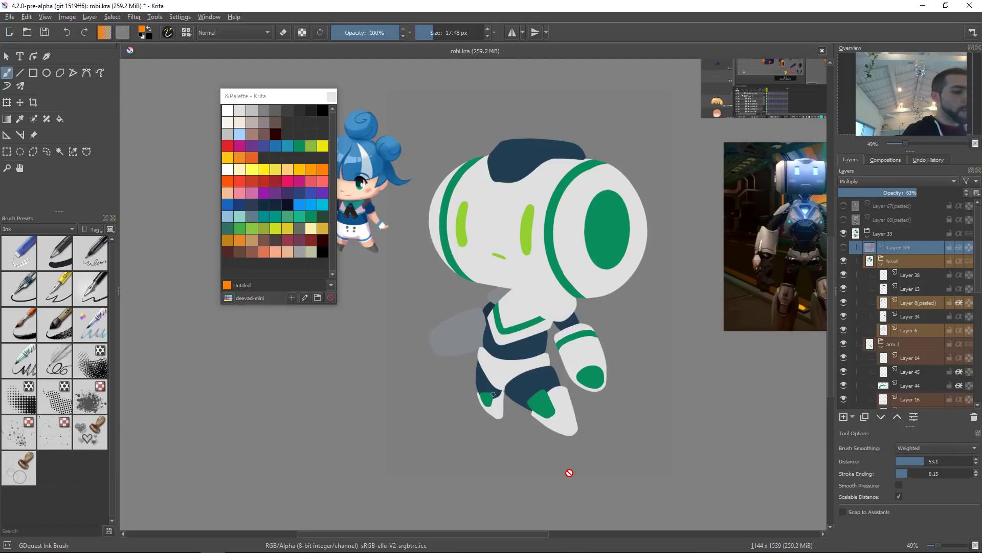
# Step: Select the arm band layer and liquify the green band so it wraps around the arm's curve, then save
pyautogui.moveTo(574, 317); pyautogui.dragTo(552, 322)
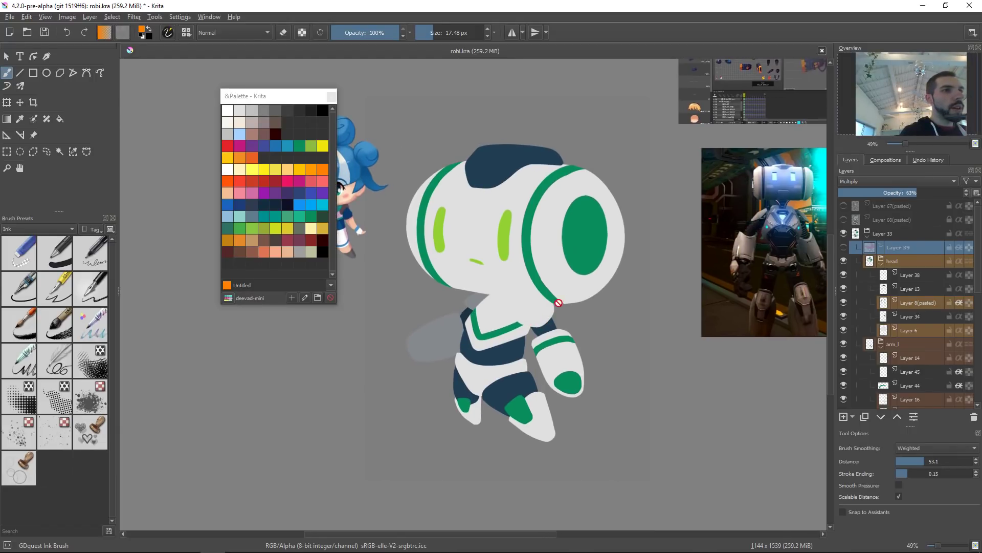
pyautogui.click(562, 341)
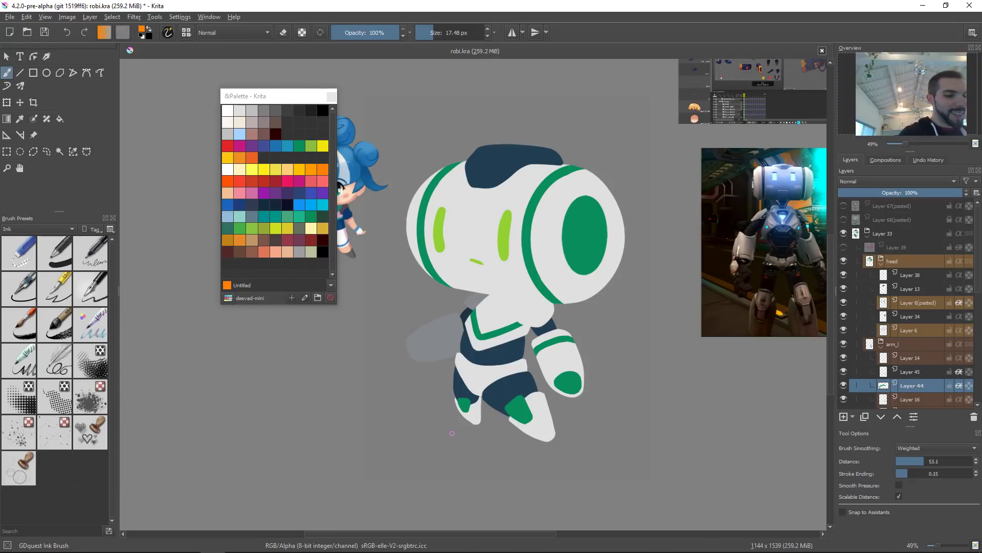
pyautogui.hotkey('ctrl', 't')
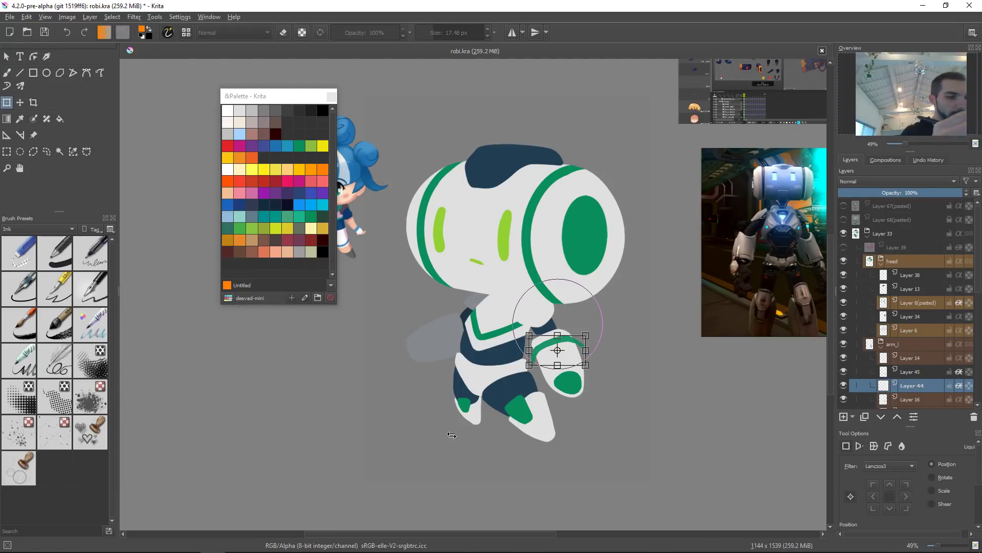
pyautogui.rightClick(574, 359)
pyautogui.click(598, 407)
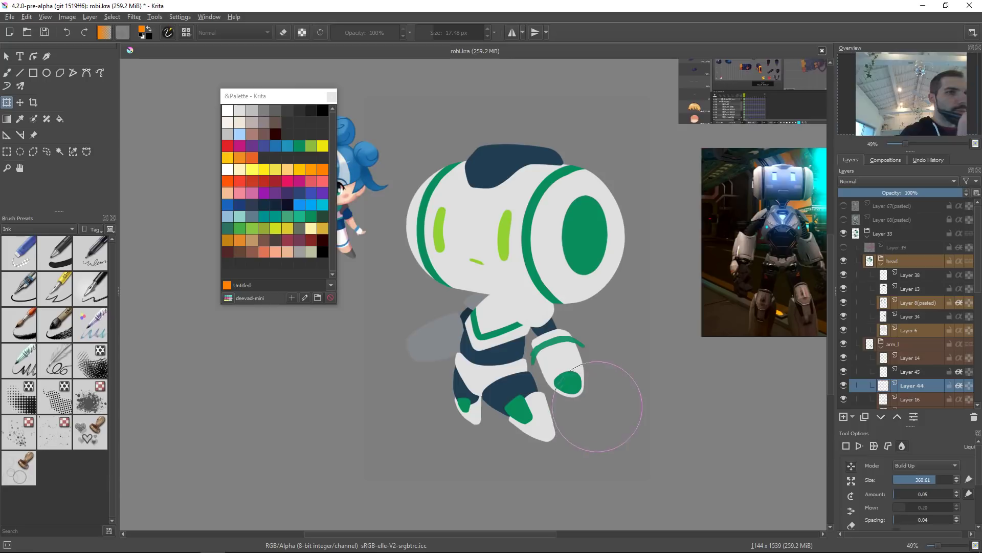
pyautogui.moveTo(515, 369); pyautogui.dragTo(527, 377)
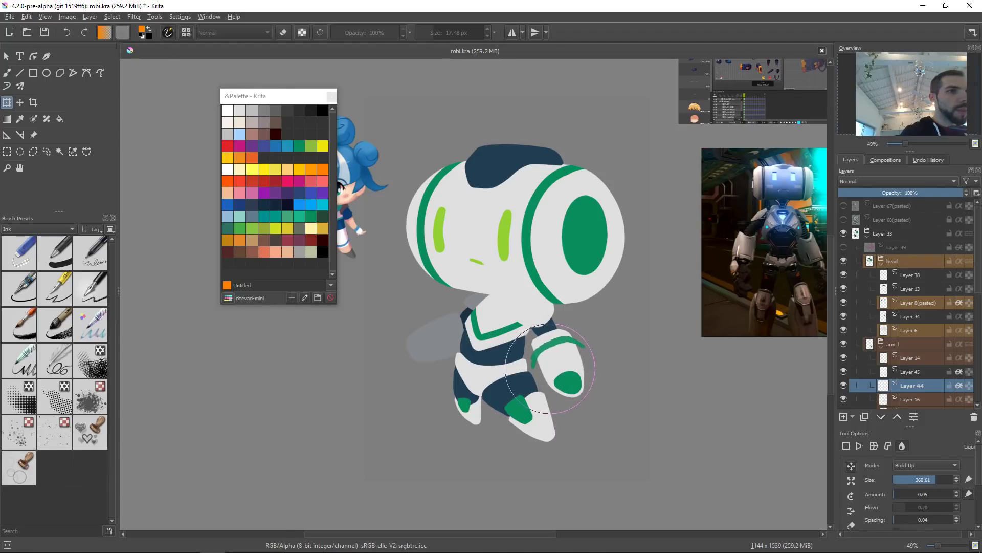
pyautogui.keyDown('shift'); pyautogui.moveTo(600, 369); pyautogui.dragTo(552, 368); pyautogui.keyUp('shift')
pyautogui.moveTo(539, 335); pyautogui.dragTo(552, 339)
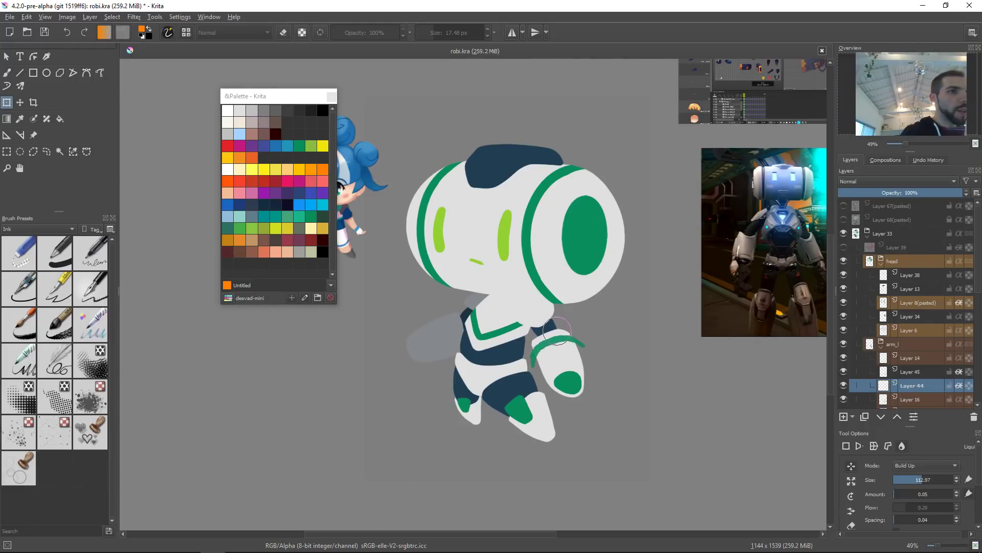
pyautogui.press('Return')
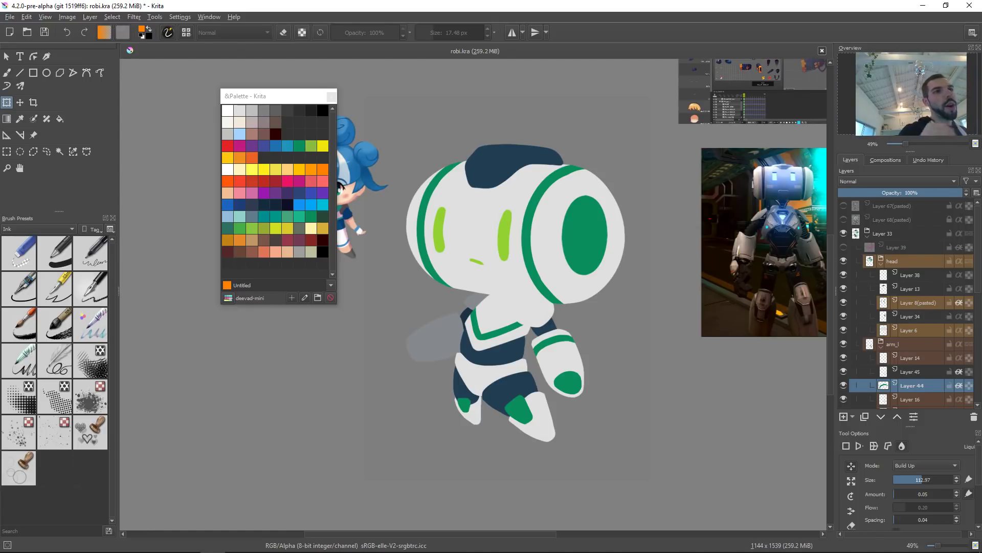
pyautogui.moveTo(550, 333); pyautogui.dragTo(510, 370)
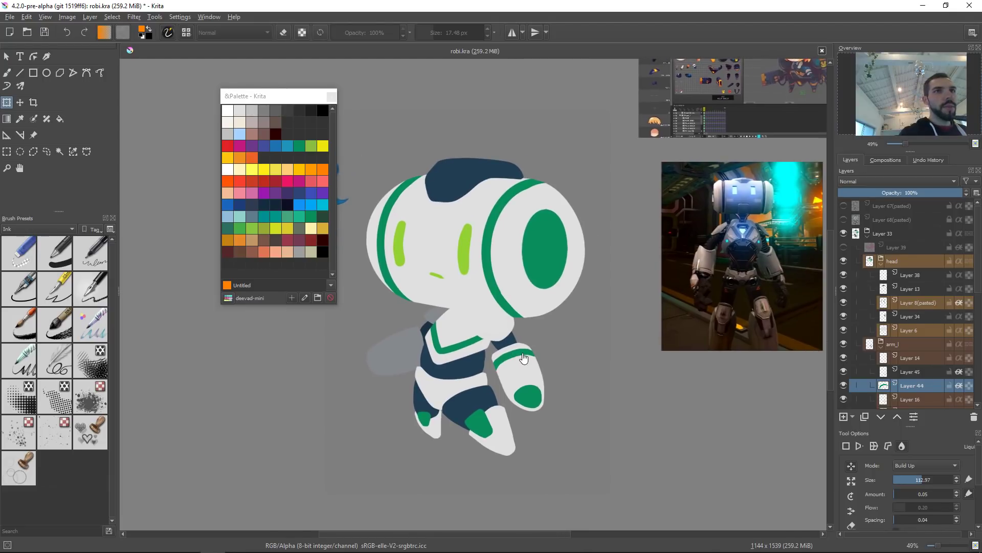
pyautogui.hotkey('ctrl', 's')
# Step: Zoom in on the head, select the head's base layer and pick a dark navy colour
pyautogui.press('b')
pyautogui.moveTo(542, 335); pyautogui.dragTo(614, 336)
pyautogui.moveTo(504, 329)
pyautogui.mouseDown()
pyautogui.moveTo(514, 305)
pyautogui.moveTo(555, 296)
pyautogui.moveTo(532, 311)
pyautogui.mouseUp()
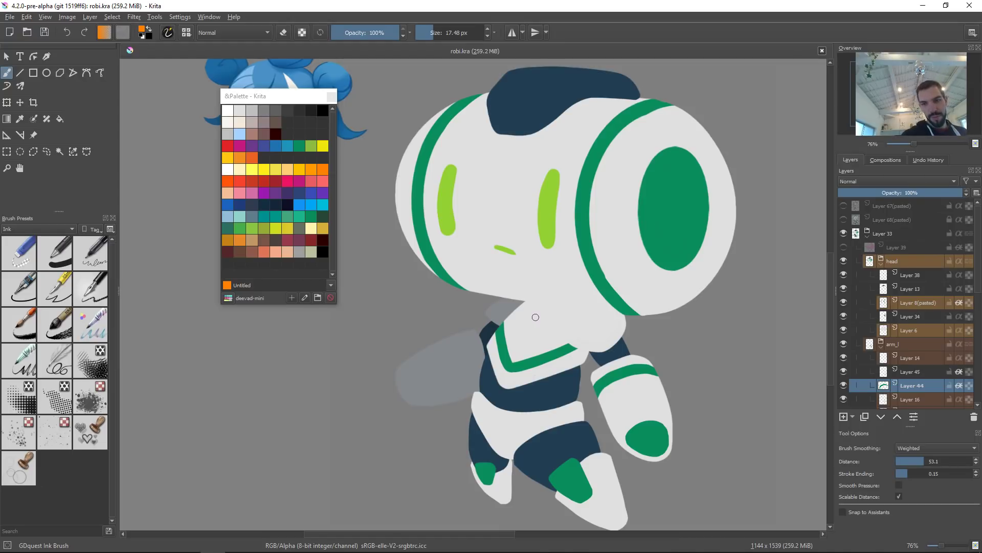
pyautogui.moveTo(548, 255); pyautogui.dragTo(527, 295)
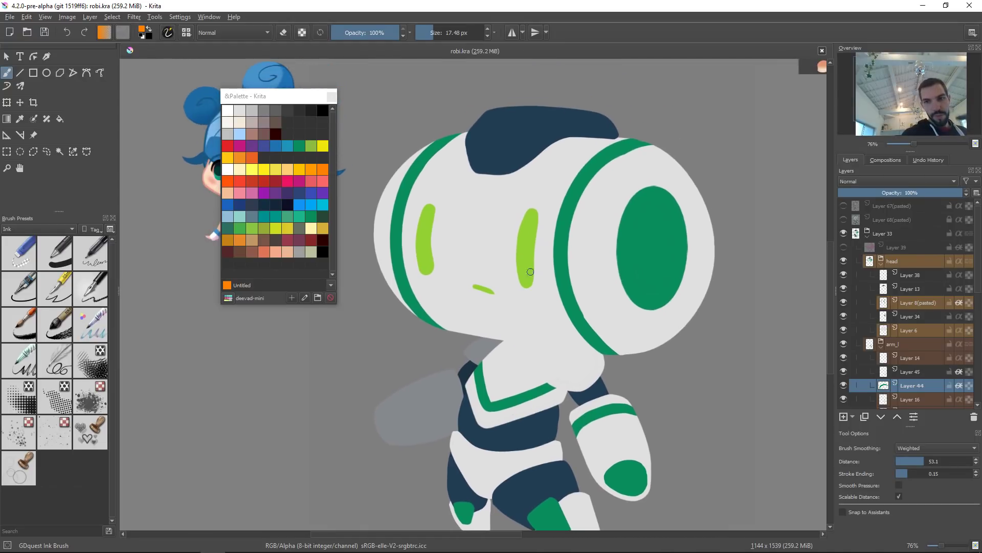
pyautogui.click(535, 124)
pyautogui.keyDown('ctrl'); pyautogui.click(512, 134); pyautogui.keyUp('ctrl')
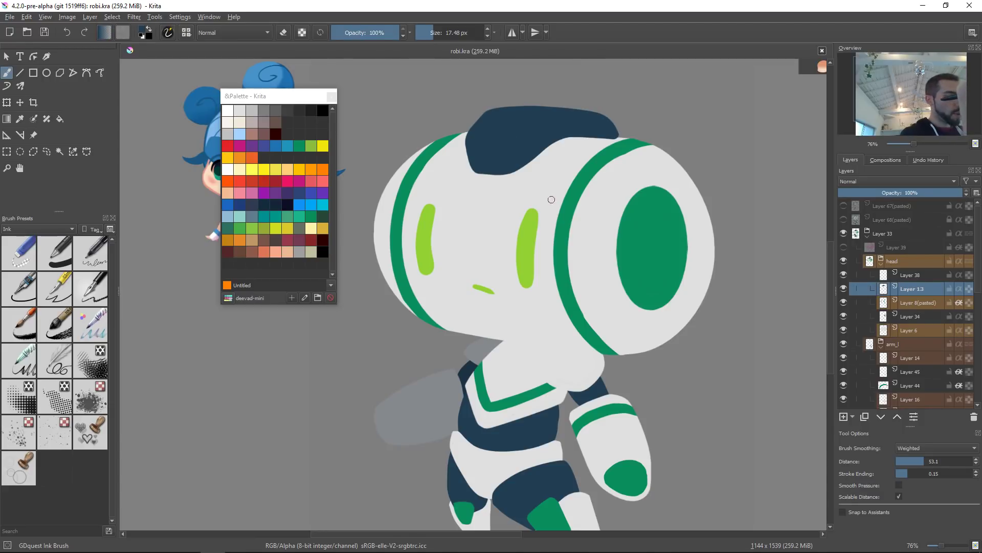
pyautogui.hotkey('shift', 'i')
pyautogui.click(569, 228)
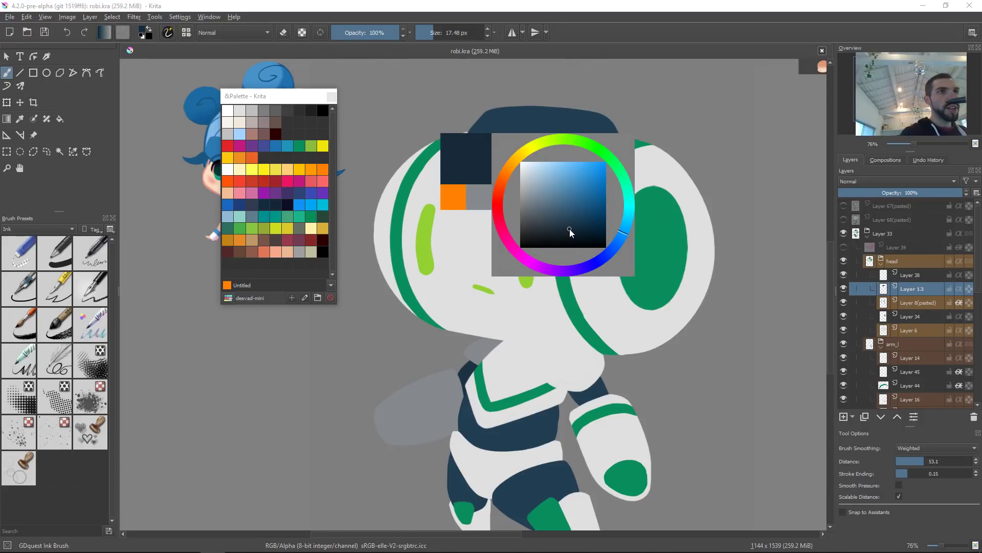
# Step: Switch to the airbrush shading preset and enlarge its size to about 122 px
pyautogui.rightClick(701, 171)
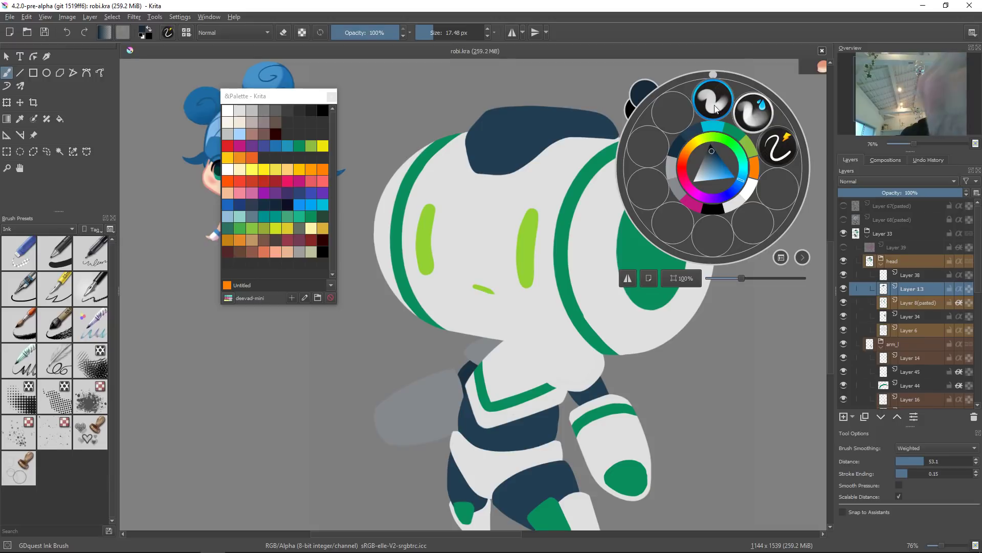
pyautogui.click(753, 111)
pyautogui.moveTo(605, 161)
pyautogui.keyDown('shift'); pyautogui.mouseDown()
pyautogui.moveTo(467, 161)
pyautogui.moveTo(545, 163)
pyautogui.mouseUp(); pyautogui.keyUp('shift')
pyautogui.press('/')
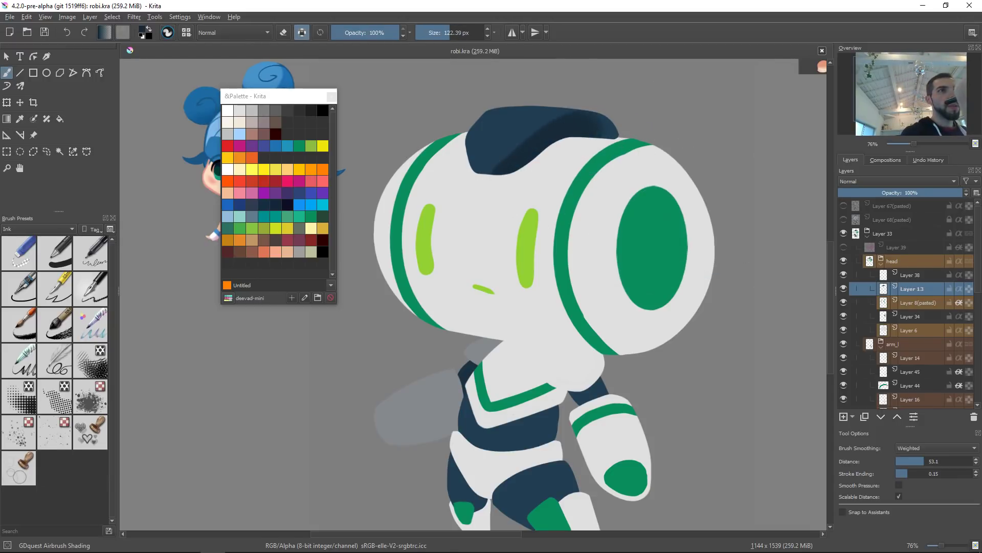
pyautogui.rightClick(583, 167)
pyautogui.click(578, 153)
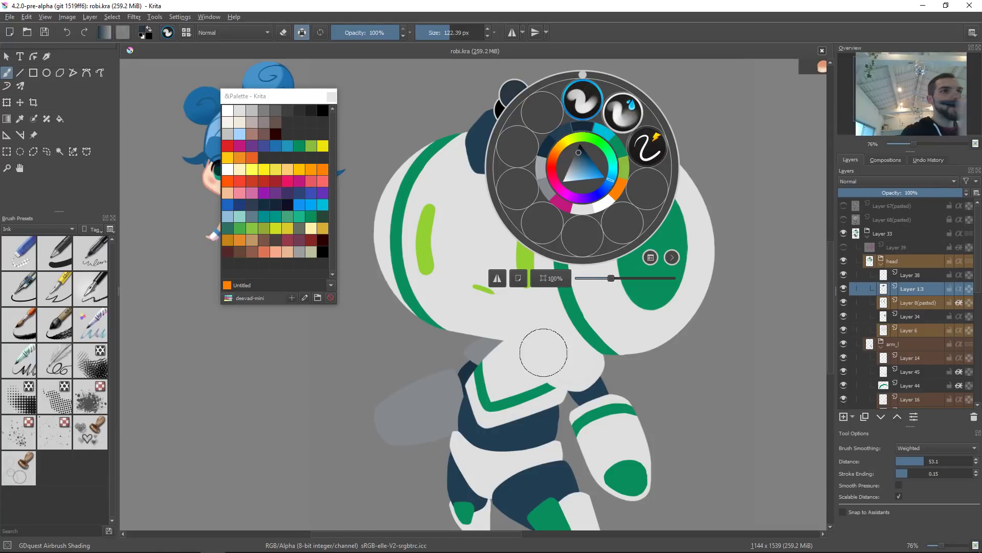
pyautogui.click(497, 353)
# Step: Pick a dark grey and try an airbrush shadow across the top of the head
pyautogui.hotkey('shift', 'i')
pyautogui.click(514, 318)
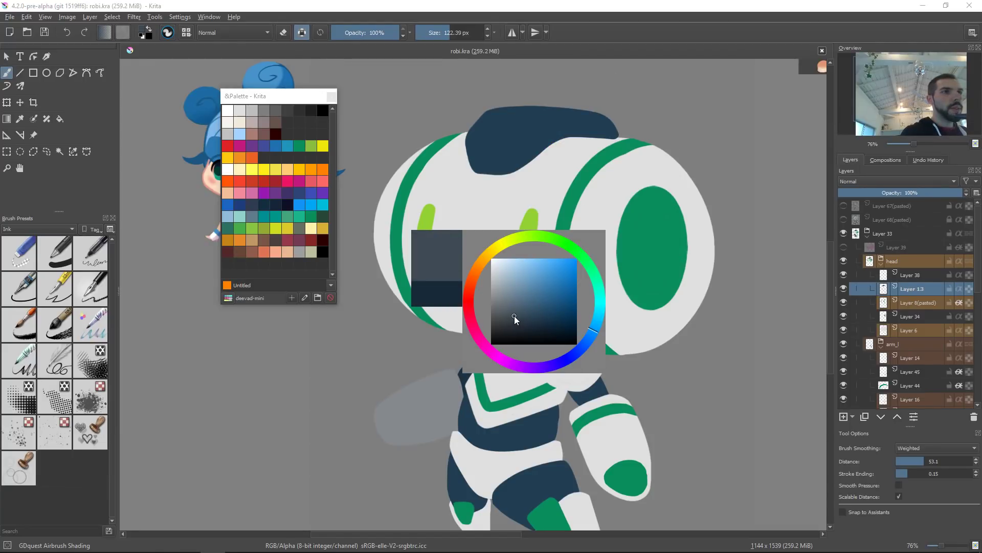
pyautogui.click(530, 155)
pyautogui.moveTo(434, 173); pyautogui.dragTo(563, 181)
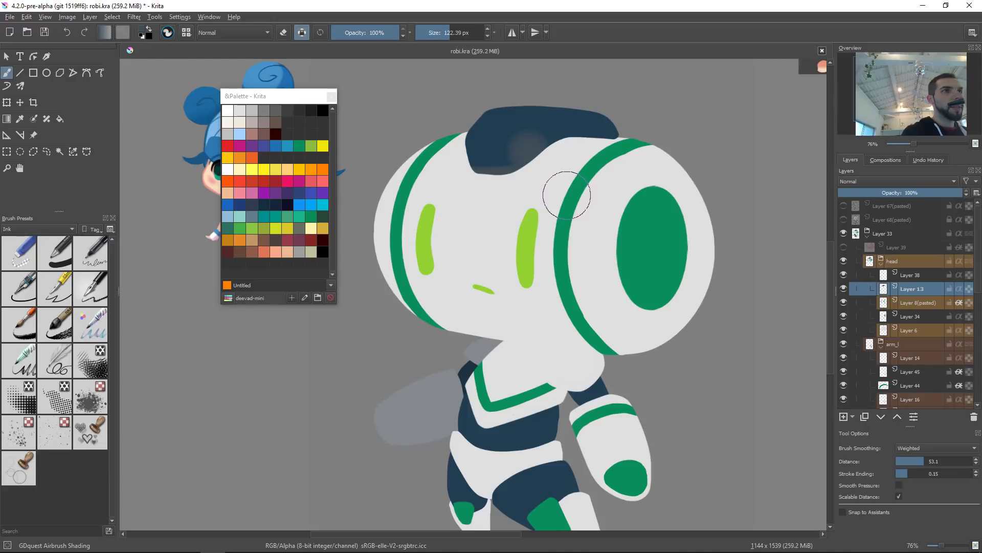
pyautogui.hotkey('ctrl', 'z')
pyautogui.hotkey('ctrl', 'z')
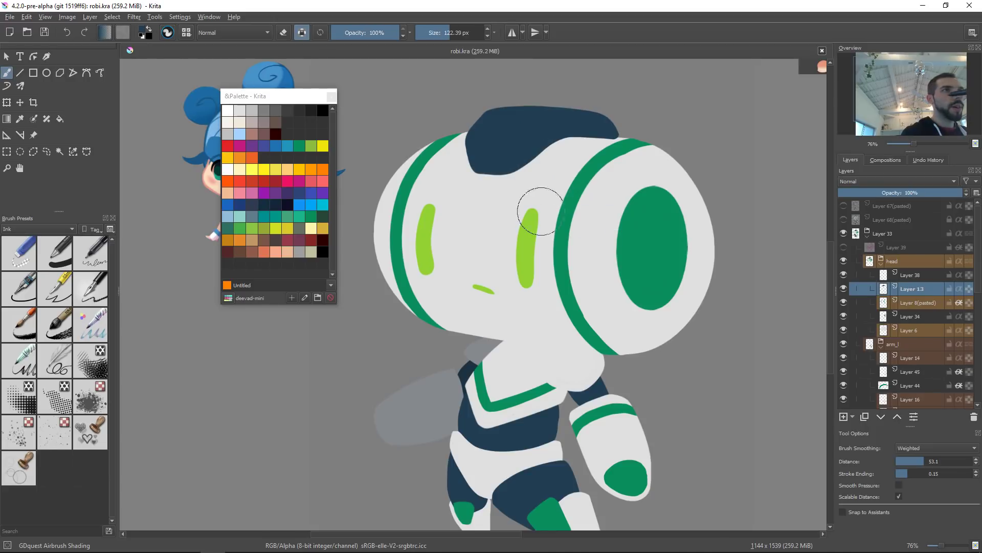
# Step: Set the brush blend mode to Multiply at 30% opacity and test shading strokes on the head top
pyautogui.hotkey('alt', 'shift', 'm')
pyautogui.moveTo(465, 175)
pyautogui.mouseDown()
pyautogui.moveTo(496, 181)
pyautogui.moveTo(560, 165)
pyautogui.mouseUp()
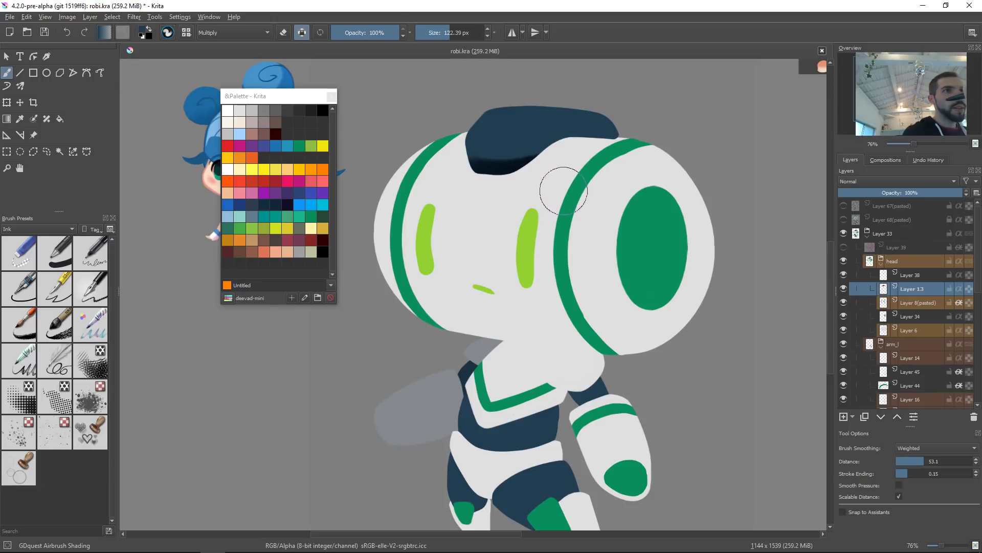
pyautogui.press('i')
pyautogui.press('i')
pyautogui.press('i')
pyautogui.press('i')
pyautogui.press('i')
pyautogui.press('i')
pyautogui.press('i')
pyautogui.hotkey('ctrl', 'z')
pyautogui.moveTo(534, 171); pyautogui.dragTo(543, 157)
pyautogui.hotkey('ctrl', 'z')
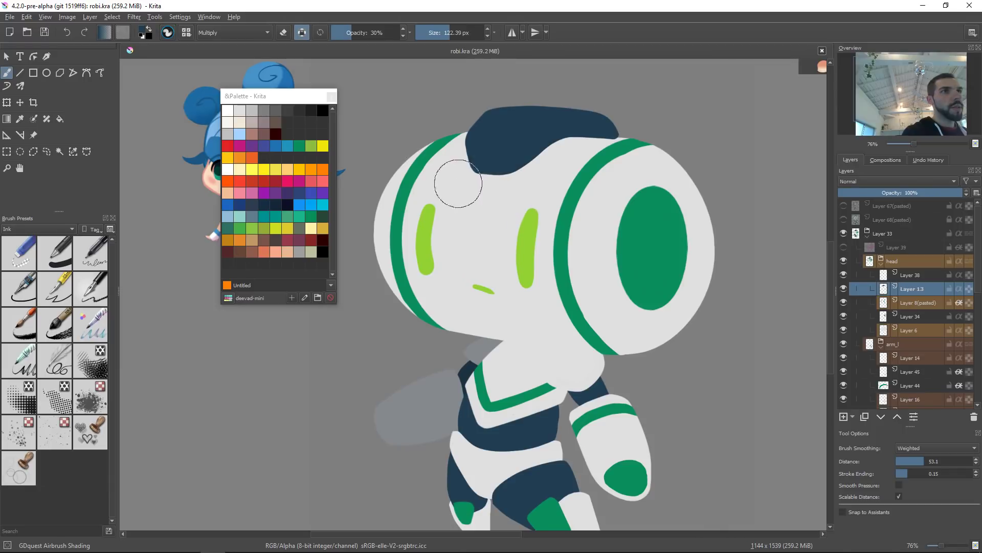
# Step: Raise the brush opacity to 50% and airbrush a shadow along the top of the head
pyautogui.press('o')
pyautogui.press('o')
pyautogui.moveTo(456, 180)
pyautogui.mouseDown()
pyautogui.moveTo(561, 158)
pyautogui.moveTo(593, 167)
pyautogui.mouseUp()
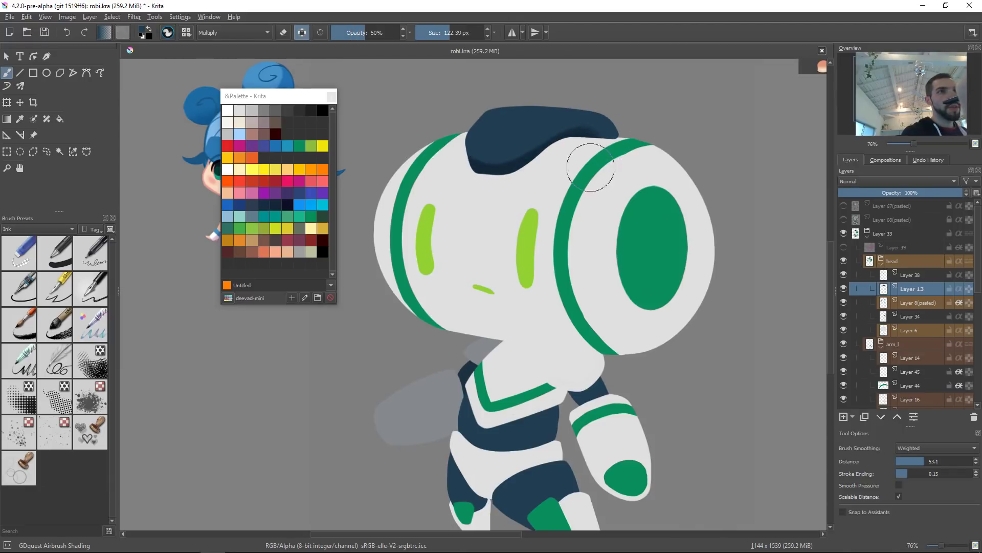
# Step: Undo the last shadow dab and reset the airbrush to Normal blending at 100% opacity
pyautogui.keyDown('ctrl'); pyautogui.click(514, 169); pyautogui.keyUp('ctrl')
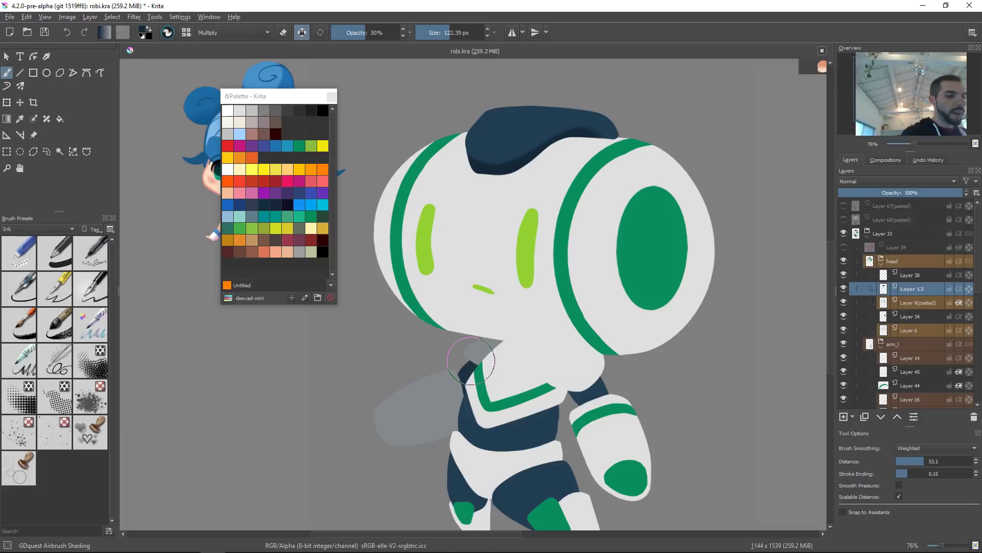
pyautogui.hotkey('ctrl', 'z')
pyautogui.hotkey('alt', 'shift', 'n')
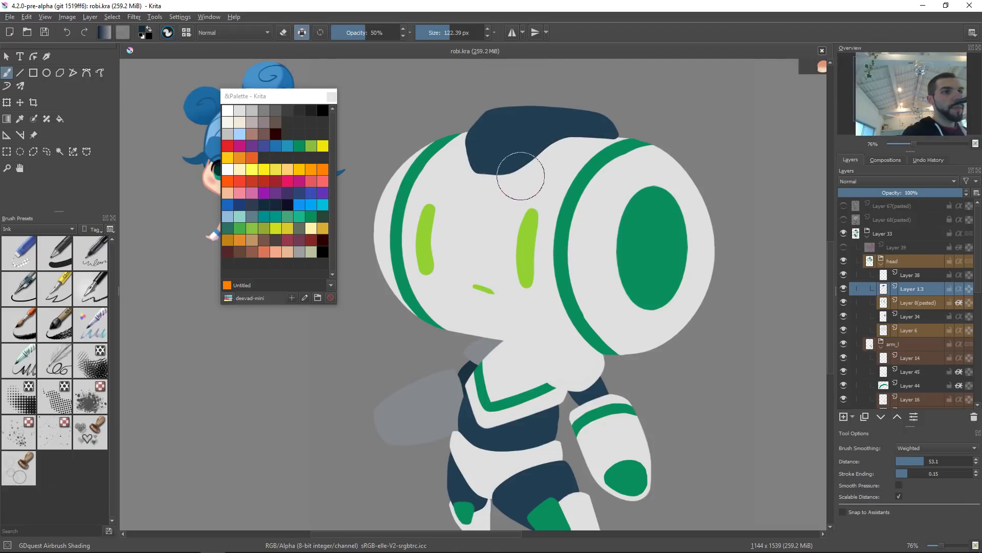
pyautogui.press('o')
pyautogui.press('o')
pyautogui.press('o')
pyautogui.press('o')
pyautogui.press('o')
pyautogui.moveTo(449, 175)
pyautogui.mouseDown()
pyautogui.moveTo(570, 178)
pyautogui.moveTo(566, 171)
pyautogui.mouseUp()
pyautogui.press('[')
pyautogui.press('[')
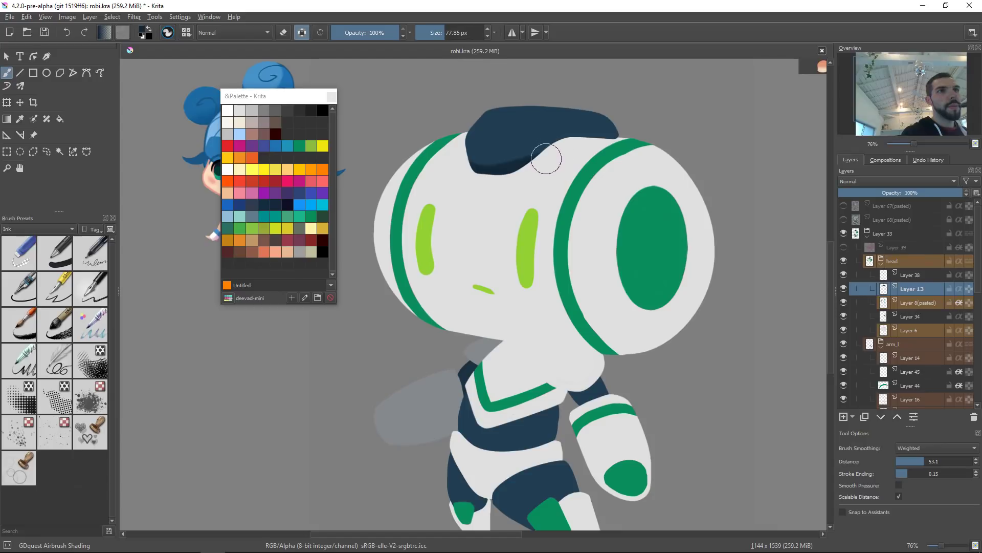
# Step: Switch to the ink brush preset and set its size to about 15 px
pyautogui.rightClick(546, 159)
pyautogui.click(617, 144)
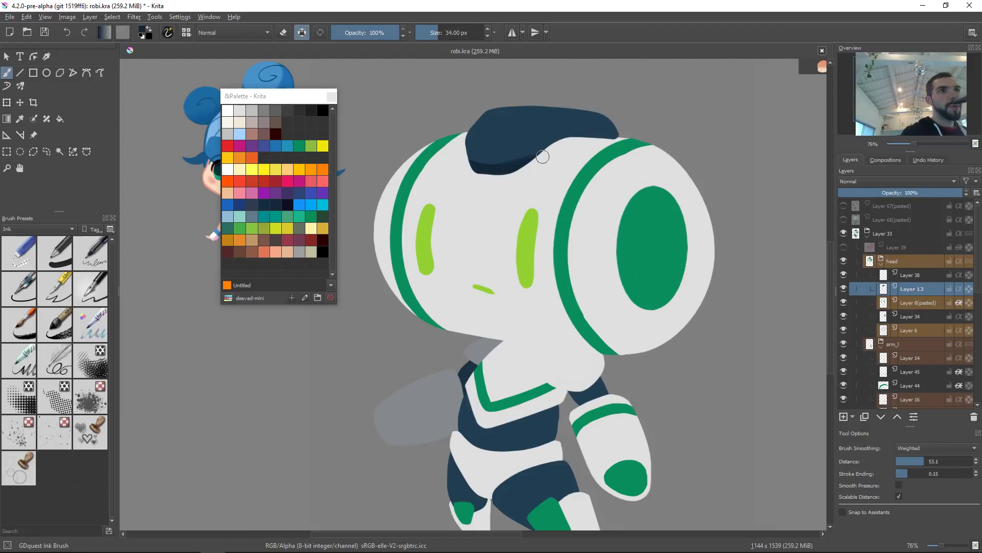
pyautogui.moveTo(517, 157)
pyautogui.mouseDown()
pyautogui.moveTo(571, 120)
pyautogui.moveTo(566, 152)
pyautogui.moveTo(583, 136)
pyautogui.moveTo(652, 127)
pyautogui.mouseUp()
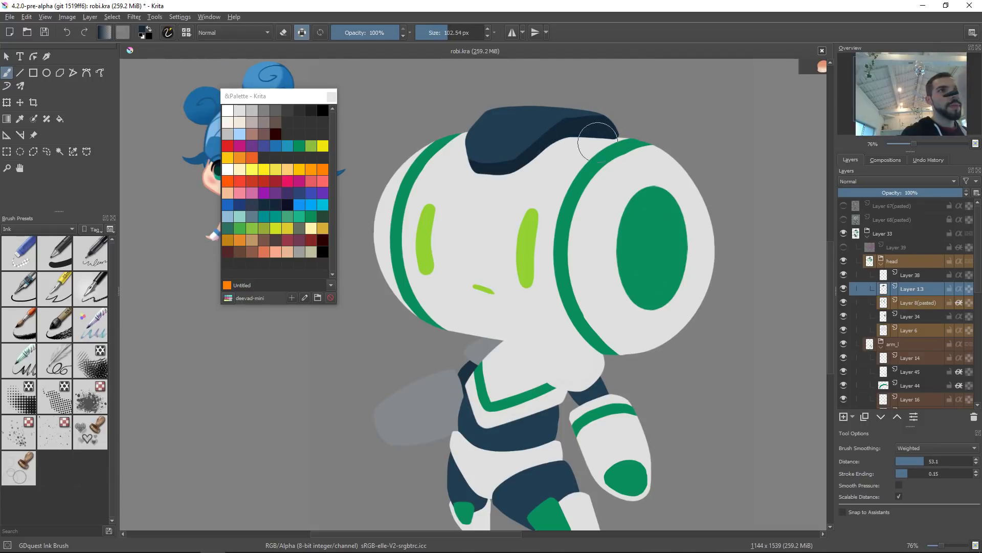
pyautogui.moveTo(471, 126)
pyautogui.keyDown('shift'); pyautogui.mouseDown()
pyautogui.moveTo(435, 128)
pyautogui.moveTo(482, 118)
pyautogui.moveTo(485, 132)
pyautogui.mouseUp(); pyautogui.keyUp('shift')
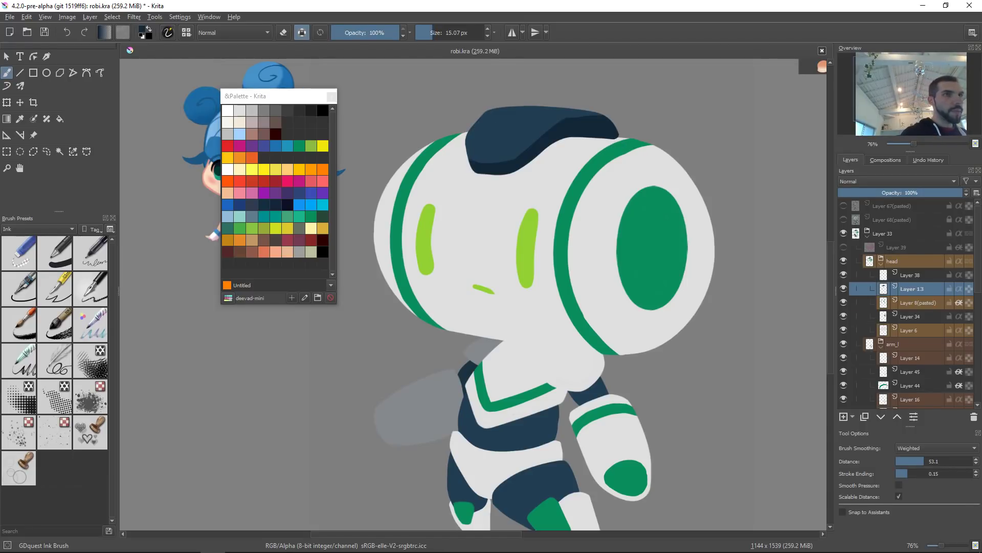
# Step: Add a clipping group with a mask layer over the head layer and ink light highlight strokes across the dark head plate
pyautogui.hotkey('ctrl', 'shift', 'g')
pyautogui.press('a')
pyautogui.moveTo(461, 166); pyautogui.dragTo(517, 104)
pyautogui.hotkey('ctrl', 'z')
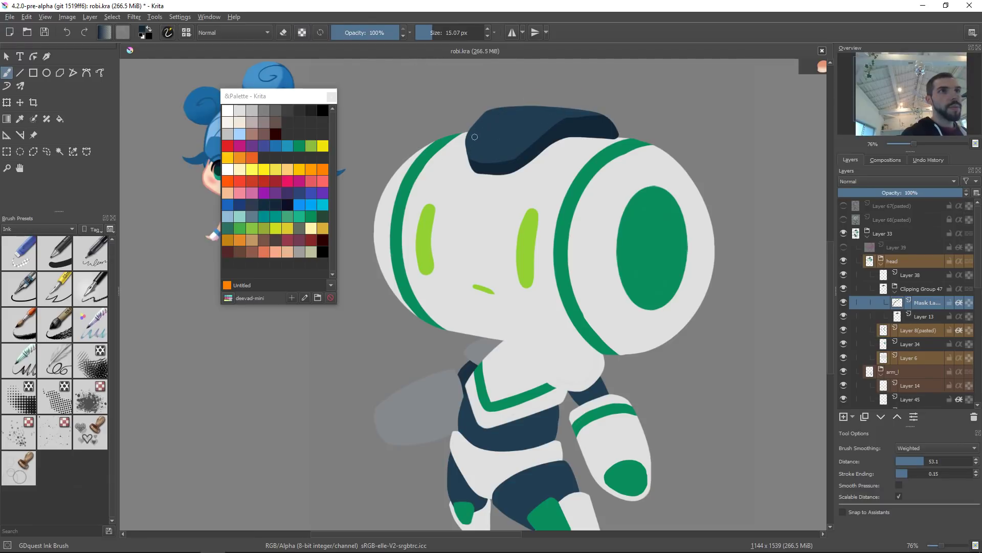
pyautogui.moveTo(464, 158); pyautogui.dragTo(516, 105)
pyautogui.hotkey('ctrl', 'z')
pyautogui.moveTo(463, 169); pyautogui.dragTo(516, 106)
pyautogui.moveTo(506, 176)
pyautogui.mouseDown()
pyautogui.moveTo(531, 121)
pyautogui.moveTo(550, 108)
pyautogui.mouseUp()
pyautogui.hotkey('ctrl', 'z')
pyautogui.moveTo(508, 162); pyautogui.dragTo(565, 108)
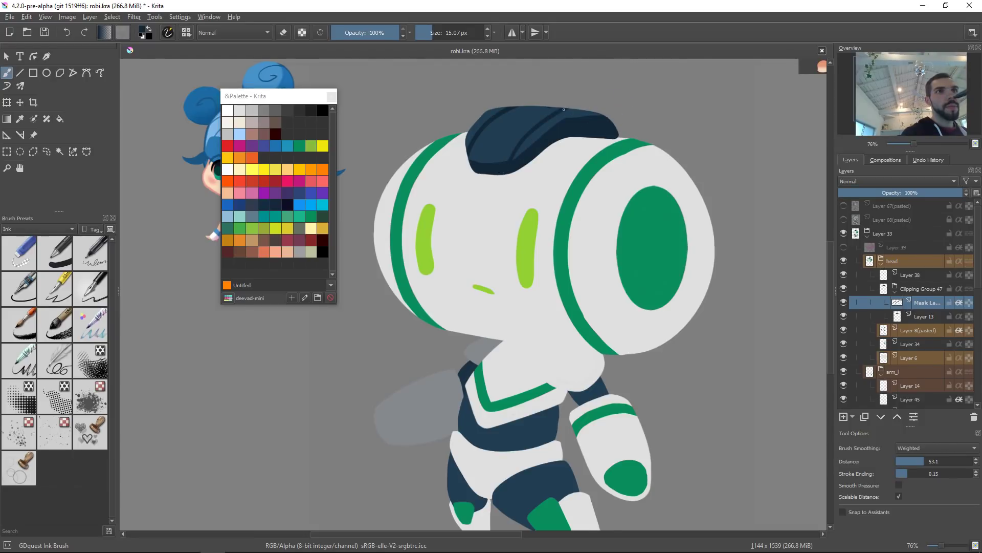
# Step: Switch to eraser mode and erase stray marks near the head's green band
pyautogui.press('e')
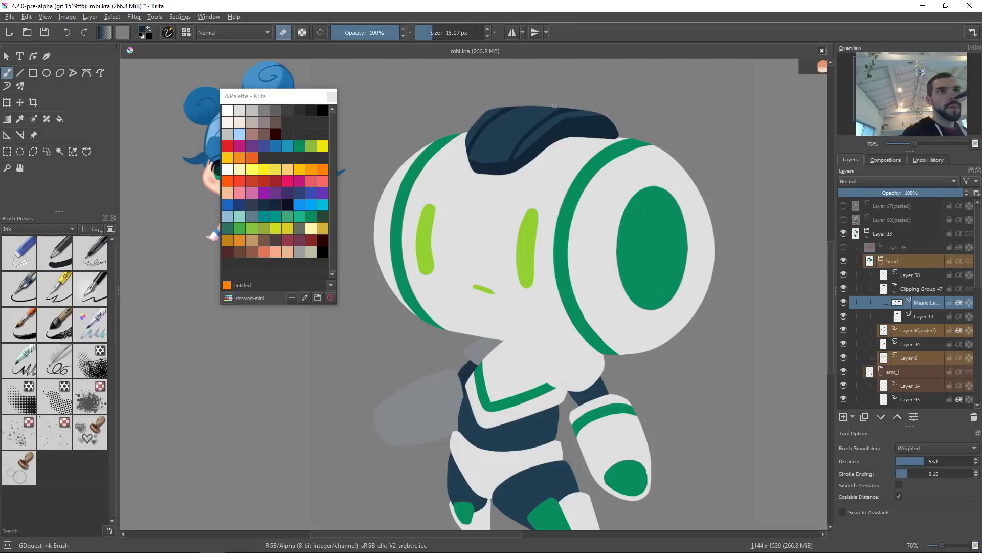
pyautogui.moveTo(618, 207); pyautogui.dragTo(655, 209)
pyautogui.moveTo(657, 207); pyautogui.dragTo(620, 250)
# Step: Select the head's white base layer, Layer 8(pasted)
pyautogui.press('pagedown')
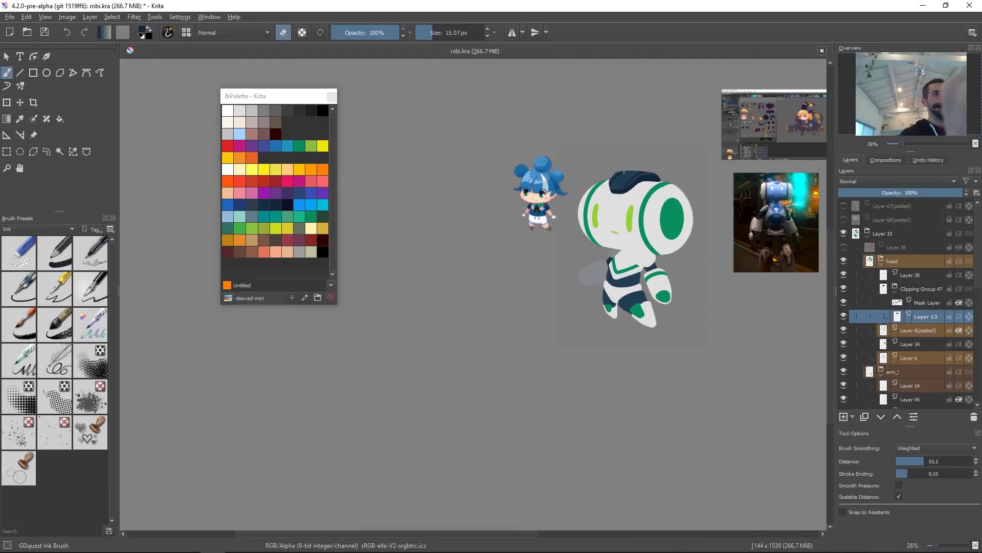
pyautogui.moveTo(676, 187); pyautogui.dragTo(609, 195)
pyautogui.click(547, 271)
pyautogui.moveTo(566, 267); pyautogui.dragTo(572, 270)
pyautogui.click(598, 257)
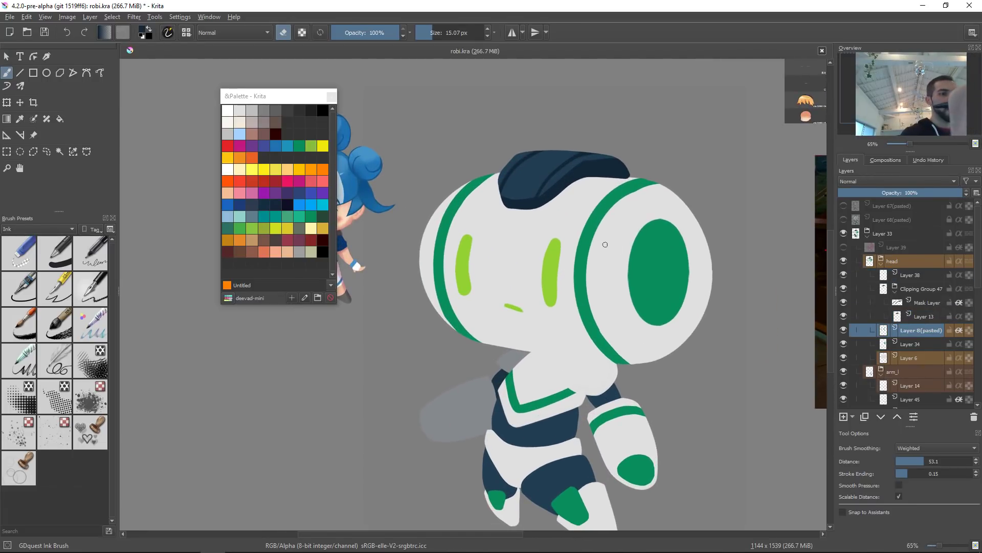
# Step: Switch back to the airbrush shading preset at about 118 px
pyautogui.rightClick(611, 237)
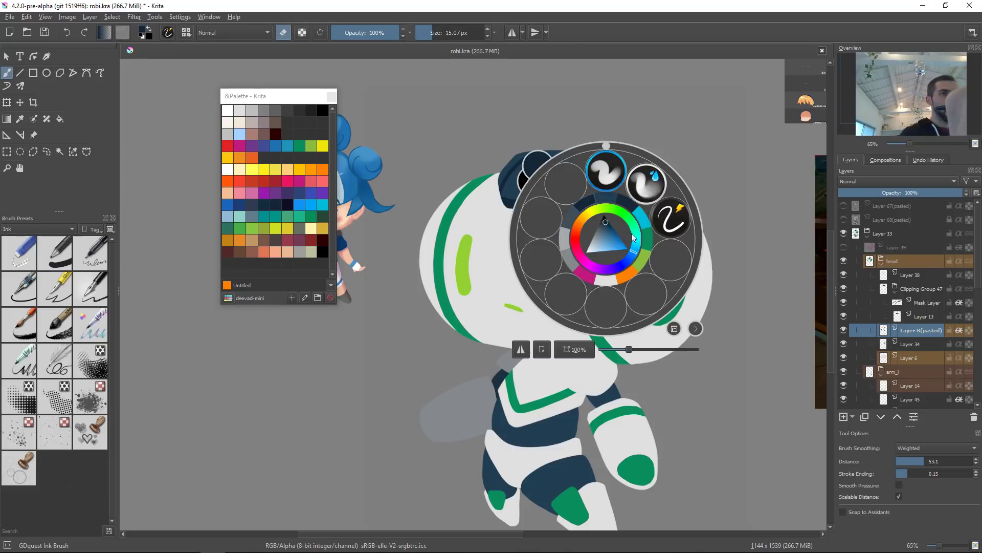
pyautogui.click(652, 185)
pyautogui.keyDown('shift'); pyautogui.moveTo(695, 184); pyautogui.dragTo(680, 185); pyautogui.keyUp('shift')
pyautogui.press('[')
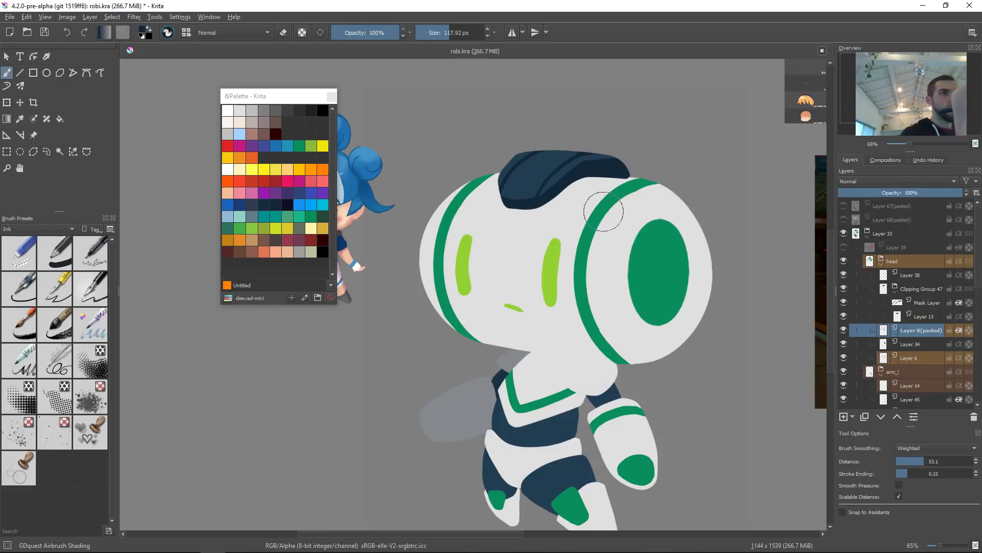
# Step: Set the airbrush to Multiply blending with a magenta colour
pyautogui.press('/')
pyautogui.keyDown('ctrl'); pyautogui.click(603, 206); pyautogui.keyUp('ctrl')
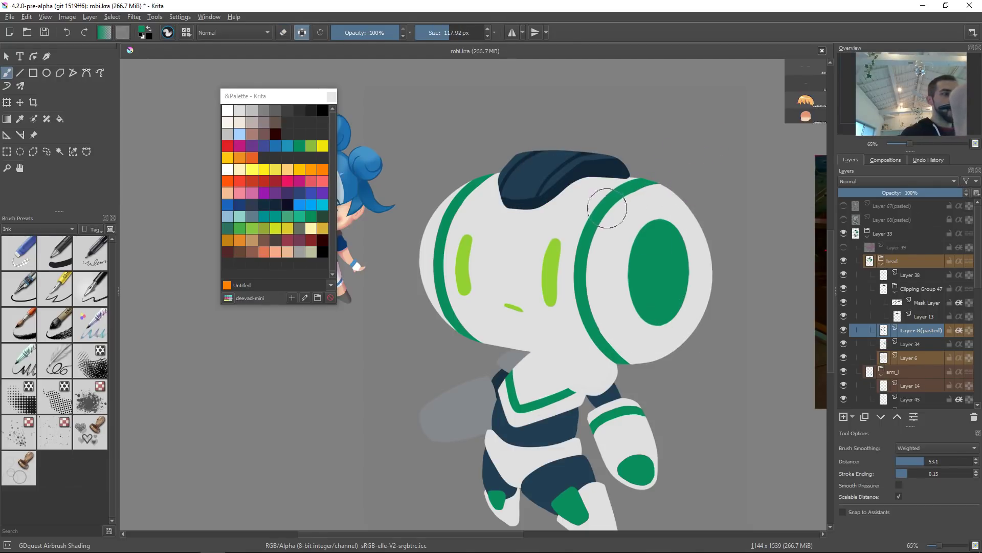
pyautogui.hotkey('alt', 'shift', 'm')
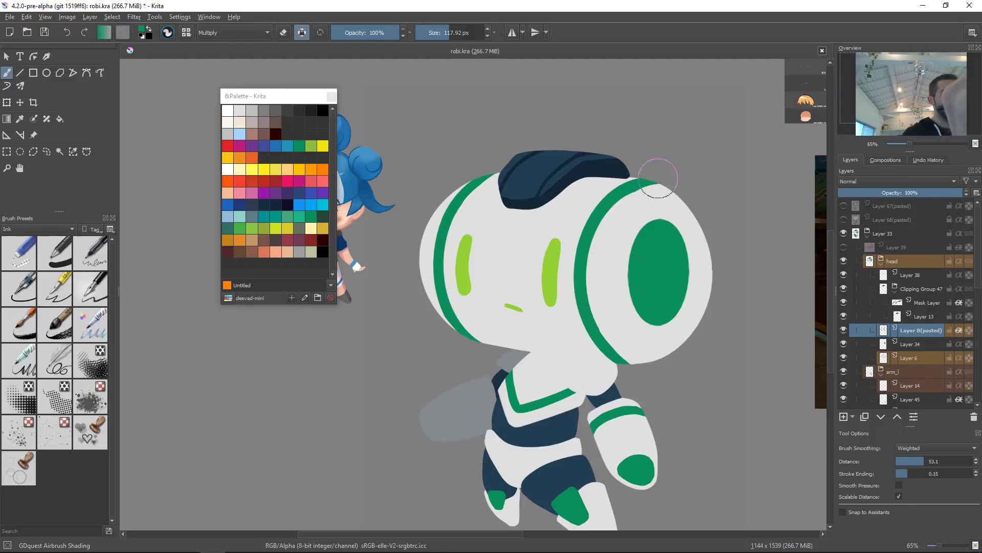
pyautogui.rightClick(620, 214)
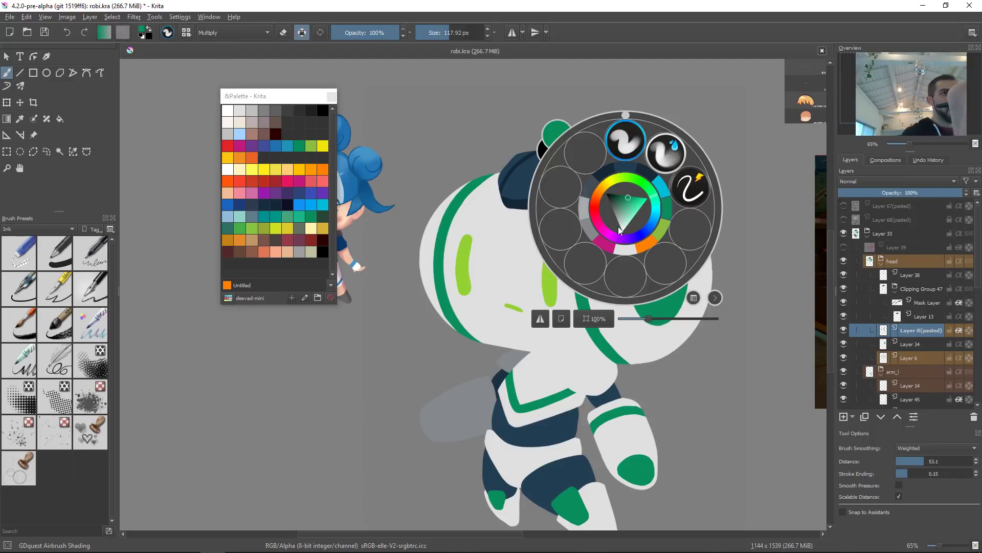
pyautogui.click(608, 249)
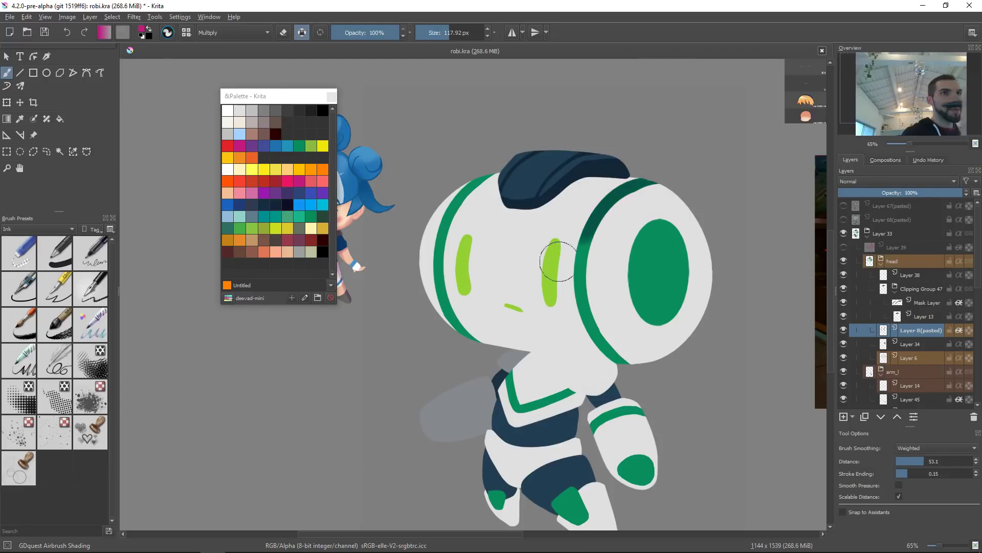
# Step: Try Multiply shading strokes with a muted purple across the head and green band
pyautogui.rightClick(620, 219)
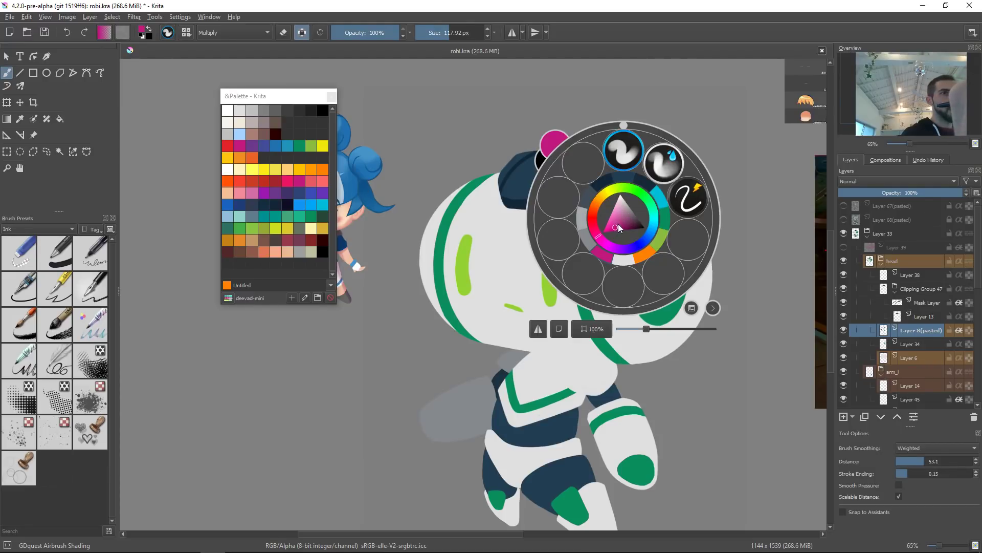
pyautogui.click(626, 222)
pyautogui.click(730, 134)
pyautogui.moveTo(676, 170)
pyautogui.mouseDown()
pyautogui.moveTo(604, 203)
pyautogui.moveTo(557, 314)
pyautogui.mouseUp()
pyautogui.hotkey('ctrl', 'z')
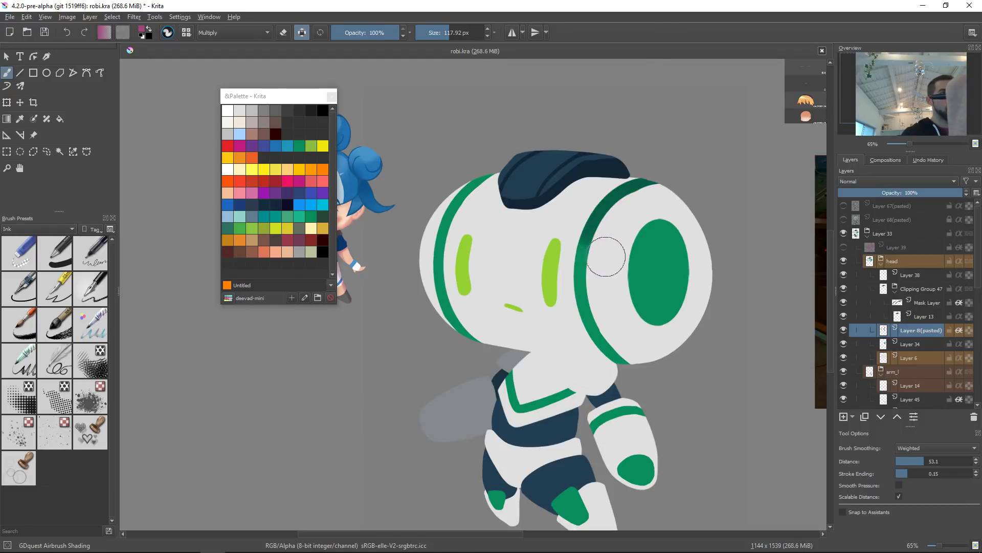
pyautogui.keyDown('ctrl'); pyautogui.click(629, 189); pyautogui.keyUp('ctrl')
pyautogui.hotkey('ctrl', 'z')
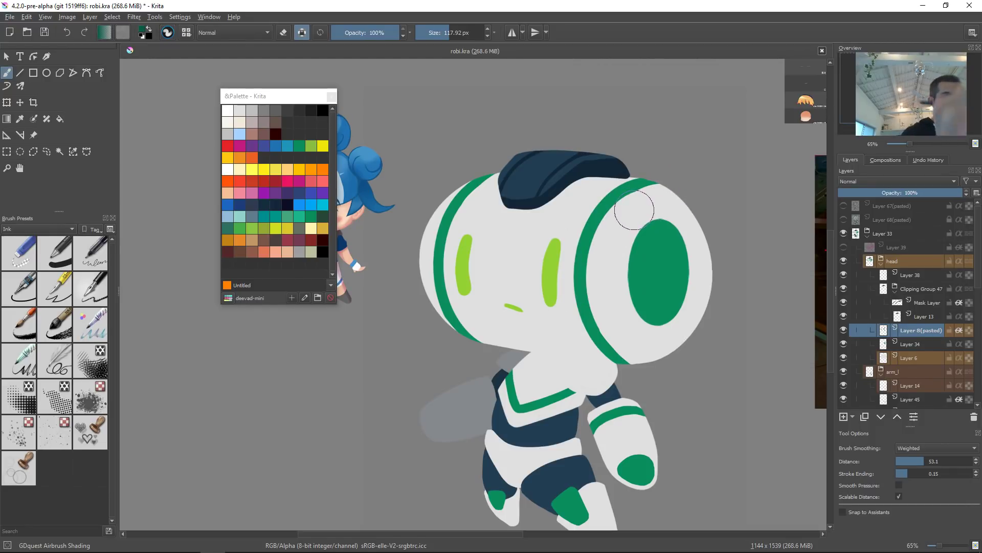
# Step: Pick a dark green from the colour selector
pyautogui.rightClick(635, 211)
pyautogui.click(418, 413)
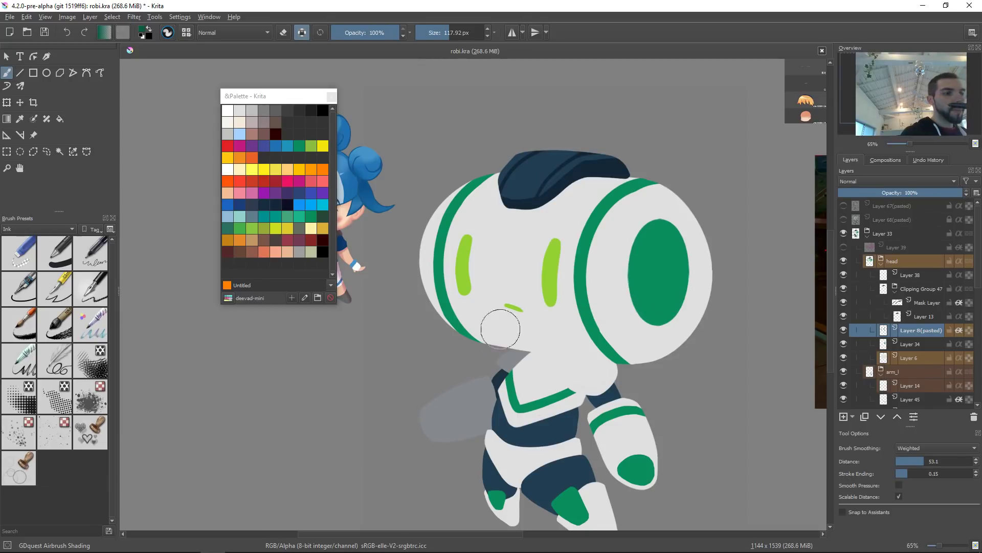
pyautogui.hotkey('shift', 'i')
pyautogui.hotkey('shift', 'i')
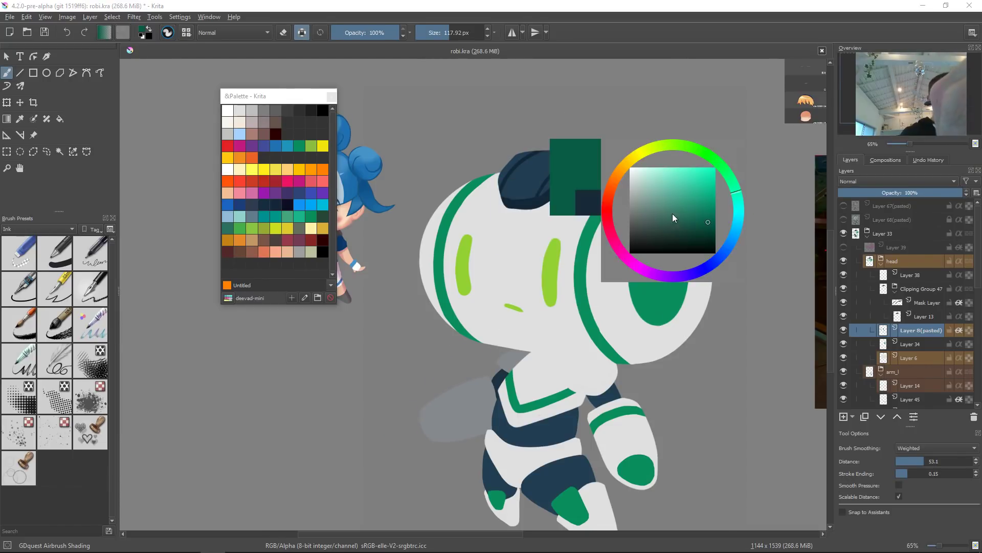
pyautogui.moveTo(738, 199); pyautogui.dragTo(705, 213)
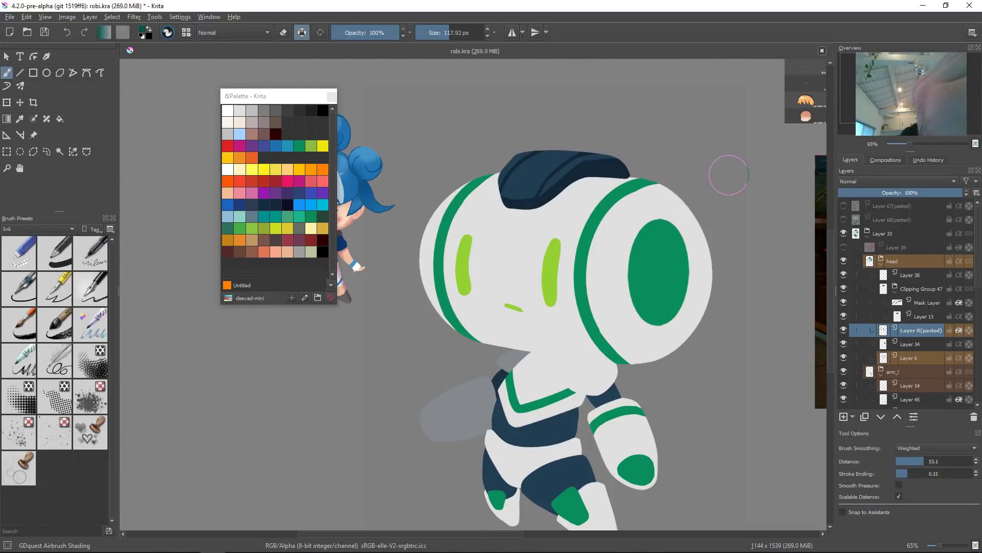
# Step: Airbrush dark green shading along the inner edge of the green band on the head
pyautogui.moveTo(660, 176); pyautogui.dragTo(586, 241)
pyautogui.moveTo(657, 184); pyautogui.dragTo(579, 266)
pyautogui.moveTo(634, 200); pyautogui.dragTo(579, 271)
pyautogui.moveTo(630, 191); pyautogui.dragTo(547, 314)
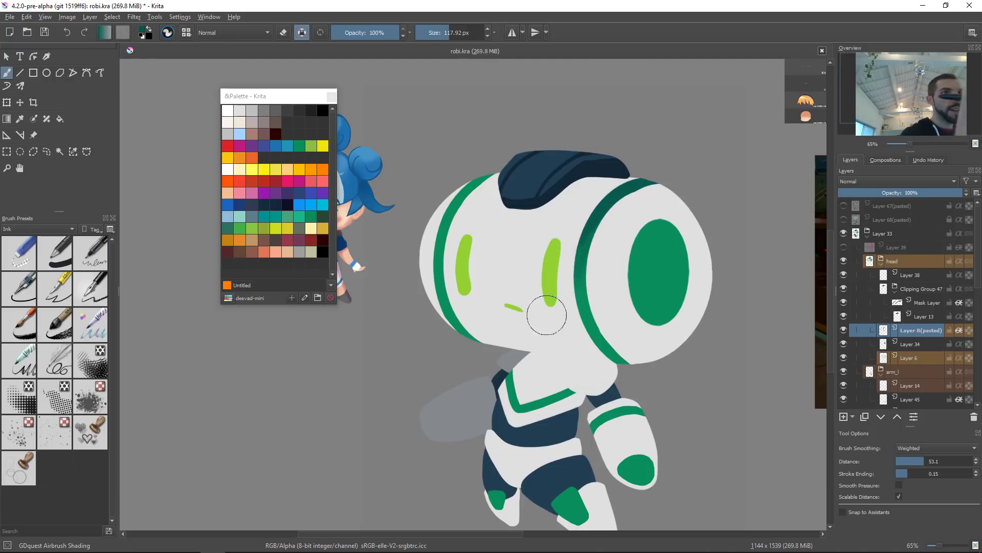
pyautogui.moveTo(589, 220); pyautogui.dragTo(548, 335)
pyautogui.moveTo(644, 392); pyautogui.dragTo(593, 351)
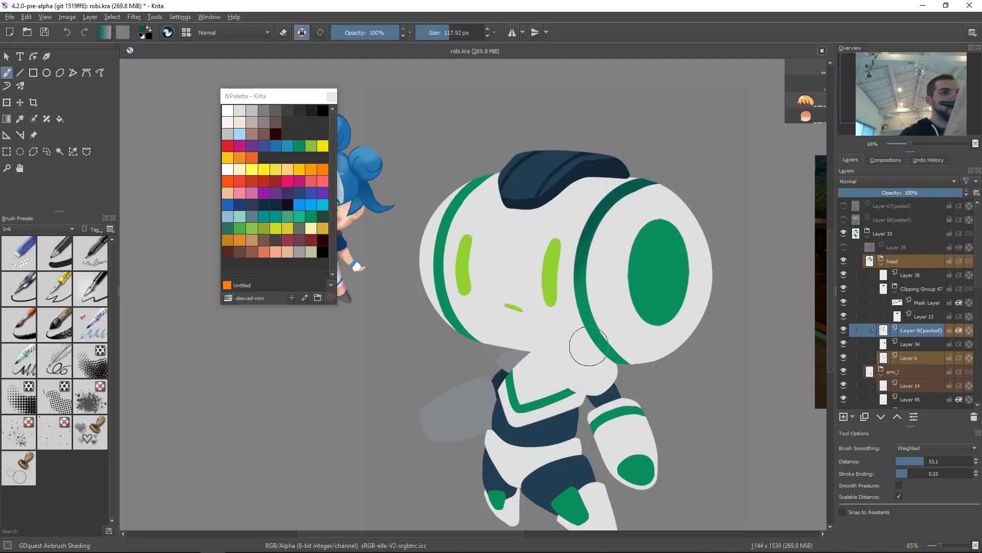
pyautogui.moveTo(644, 377); pyautogui.dragTo(584, 304)
pyautogui.moveTo(640, 375)
pyautogui.mouseDown()
pyautogui.moveTo(602, 334)
pyautogui.moveTo(597, 303)
pyautogui.mouseUp()
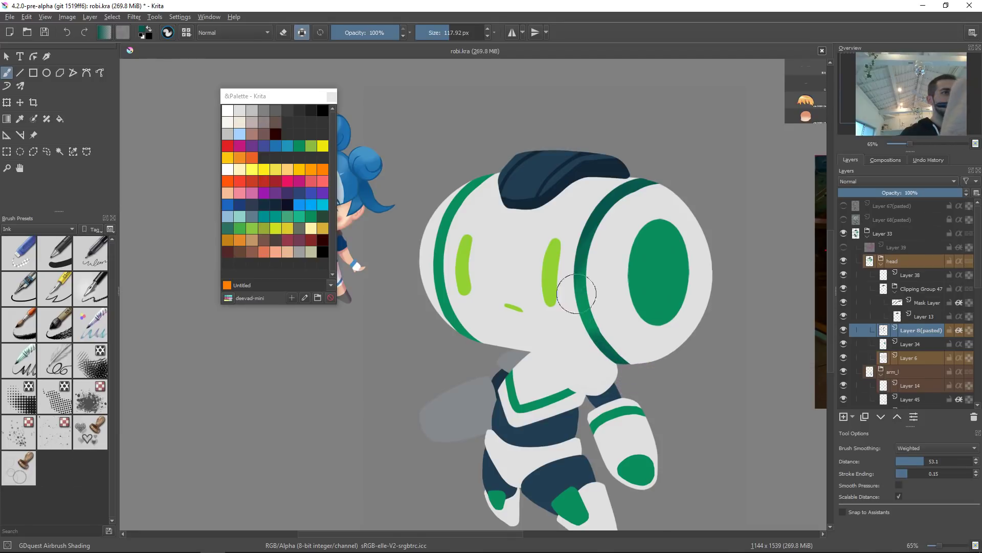
# Step: Shrink the airbrush to about 56 px and add more shading along the band's inner edge
pyautogui.press('[')
pyautogui.press('[')
pyautogui.press('[')
pyautogui.press('[')
pyautogui.press('[')
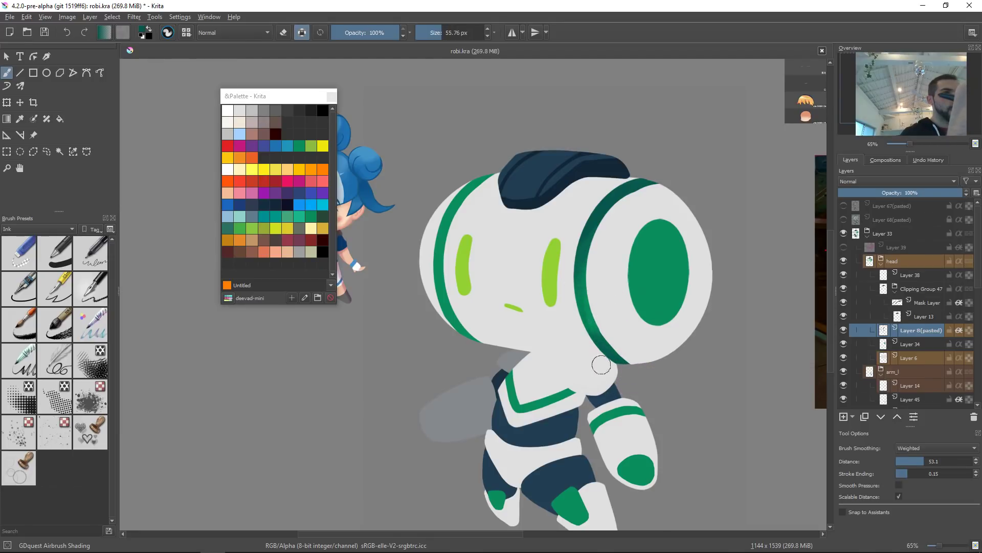
pyautogui.moveTo(583, 323); pyautogui.dragTo(581, 286)
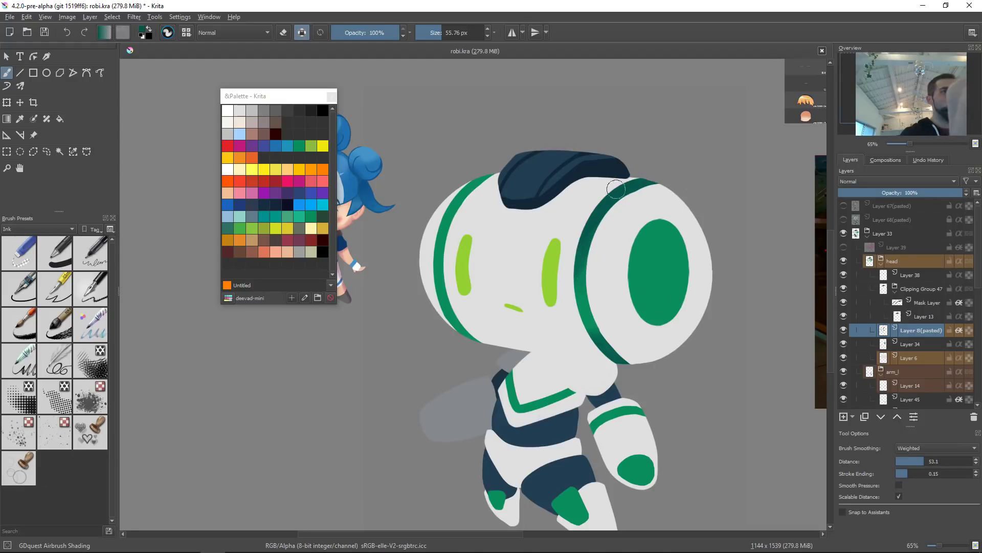
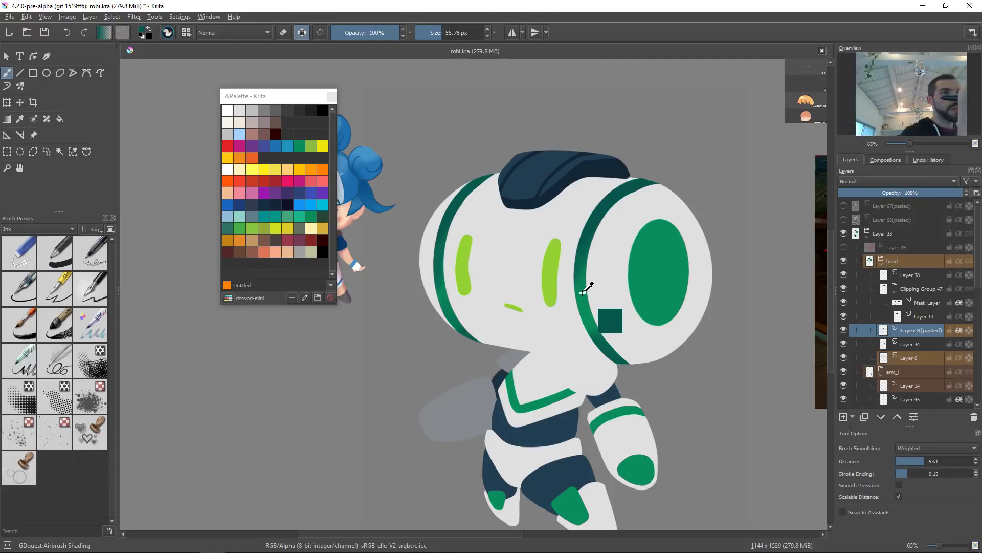
# Step: Airbrush more dark green shading along the left green band on the face
pyautogui.moveTo(441, 269); pyautogui.dragTo(489, 187)
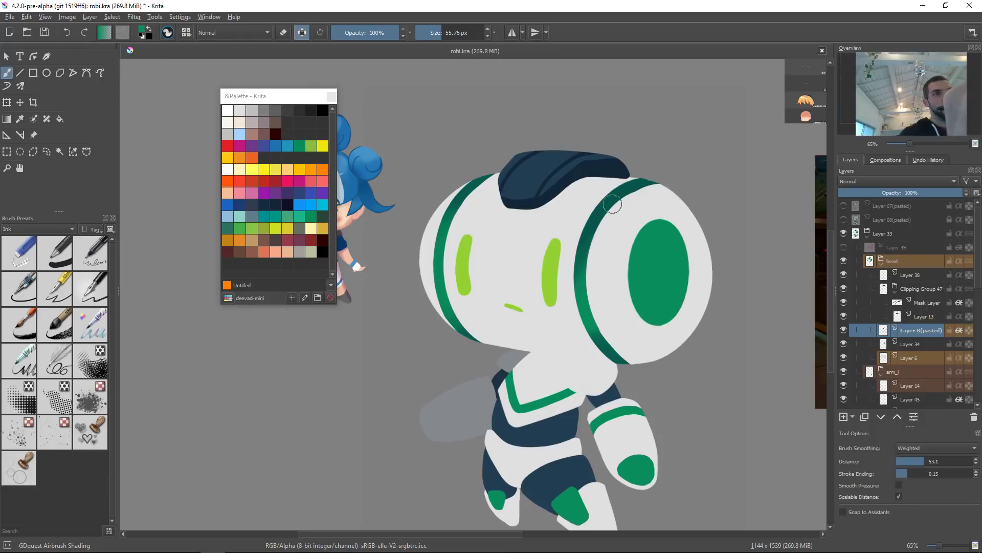
# Step: Switch to the eye disc's layer and airbrush dark green shading along the disc's lower-right edge
pyautogui.press('pagedown')
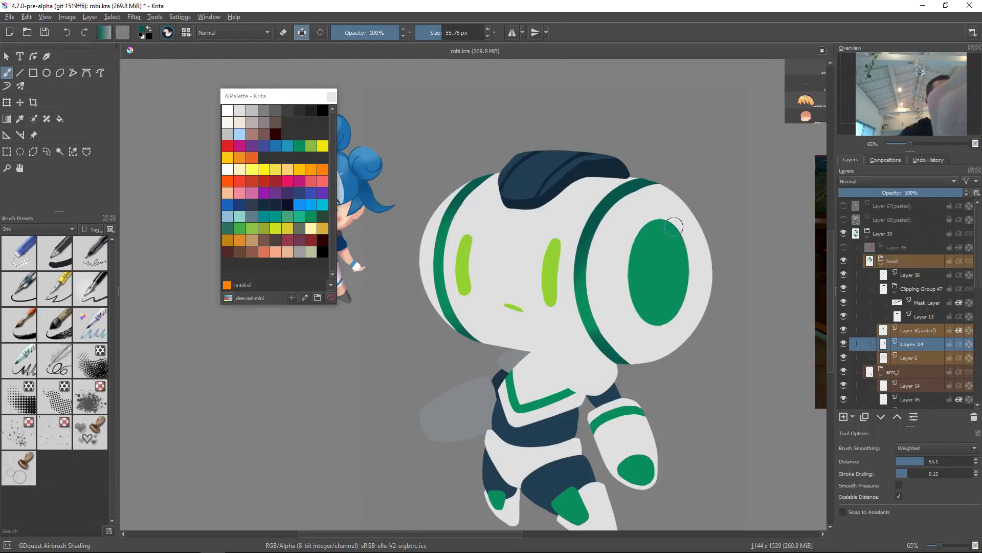
pyautogui.moveTo(638, 215)
pyautogui.mouseDown()
pyautogui.moveTo(691, 278)
pyautogui.moveTo(686, 252)
pyautogui.mouseUp()
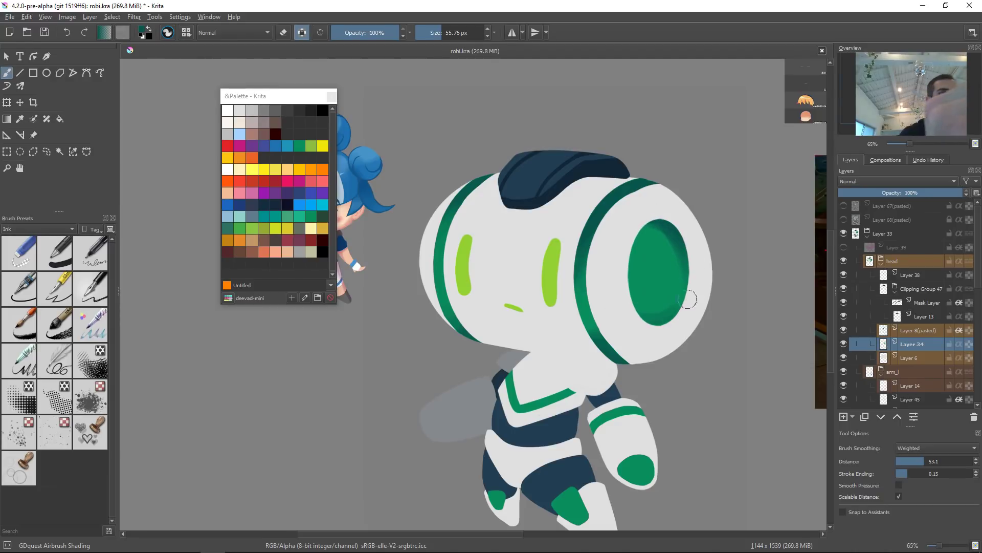
pyautogui.moveTo(669, 327)
pyautogui.mouseDown()
pyautogui.moveTo(632, 318)
pyautogui.moveTo(682, 312)
pyautogui.mouseUp()
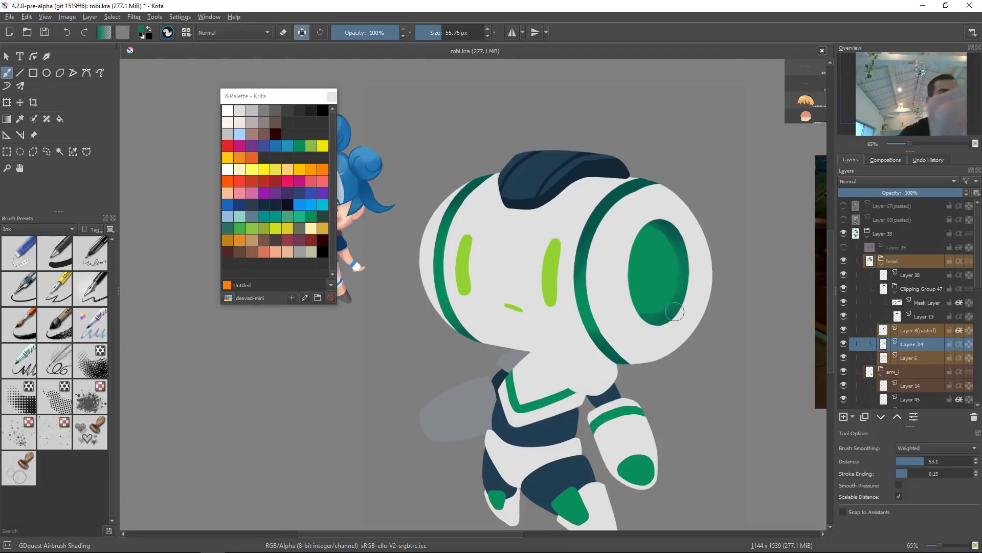
pyautogui.hotkey('ctrl', 'z')
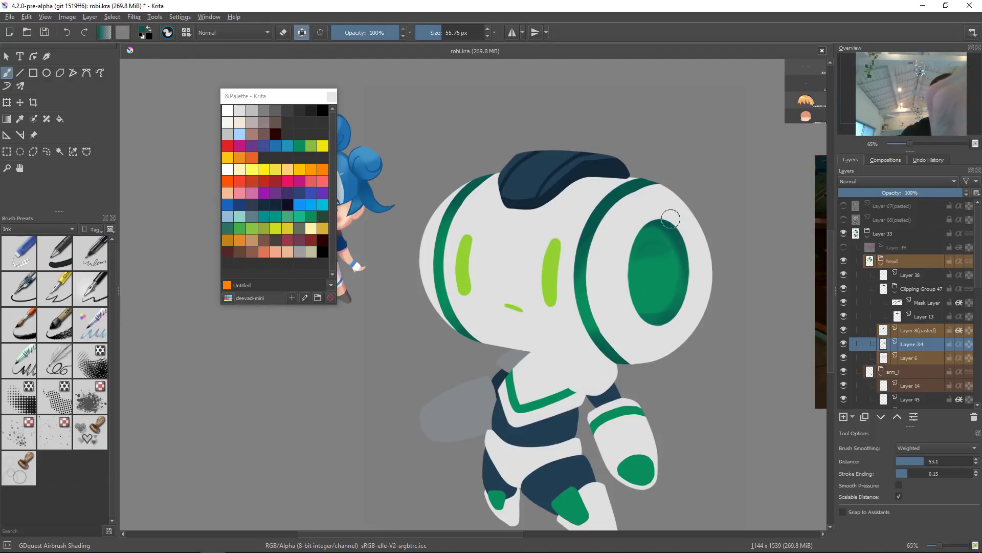
pyautogui.keyDown('ctrl'); pyautogui.click(668, 318); pyautogui.keyUp('ctrl')
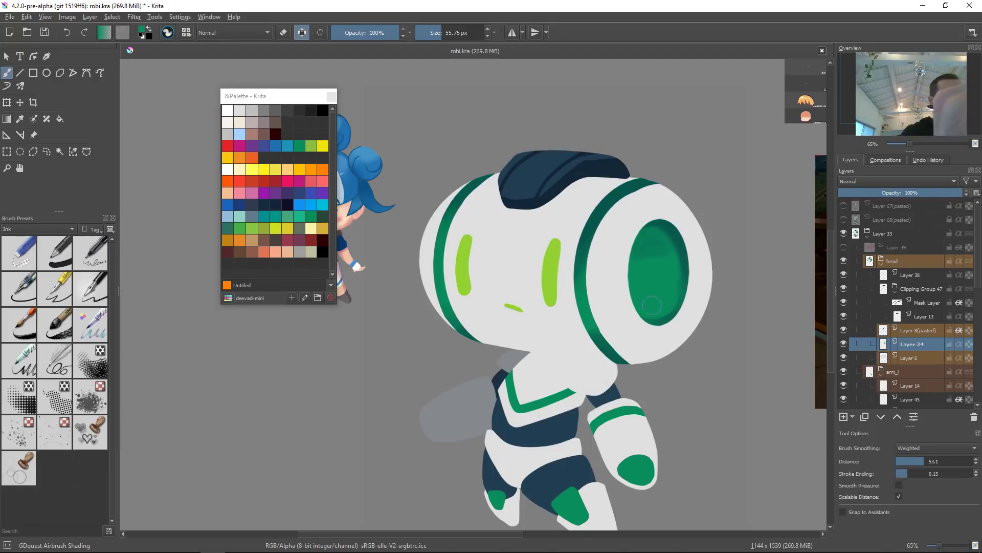
# Step: Adjust the eye layer's colour with Hue 6, Saturation 17 and Lightness -17
pyautogui.hotkey('ctrl', 'u')
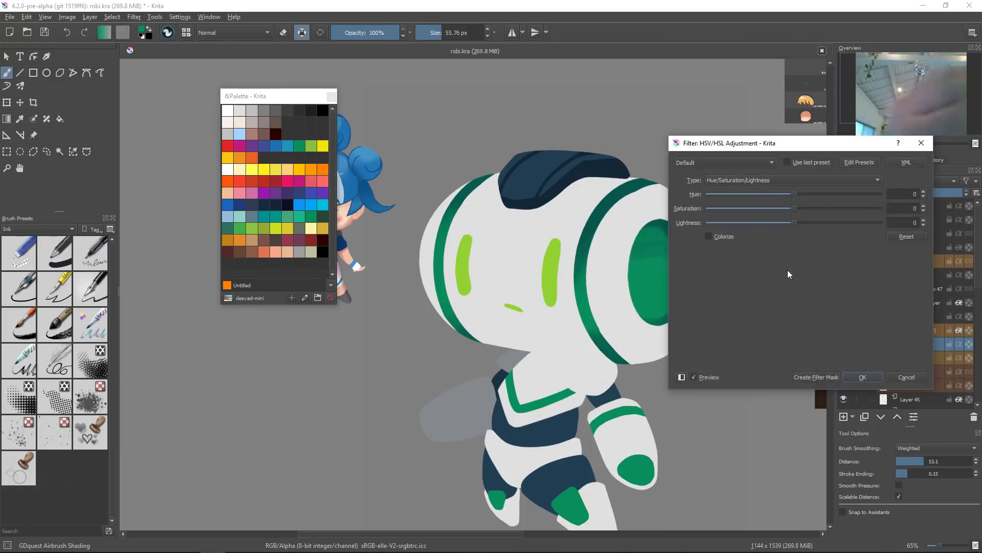
pyautogui.moveTo(803, 143); pyautogui.dragTo(860, 125)
pyautogui.moveTo(850, 205); pyautogui.dragTo(853, 176)
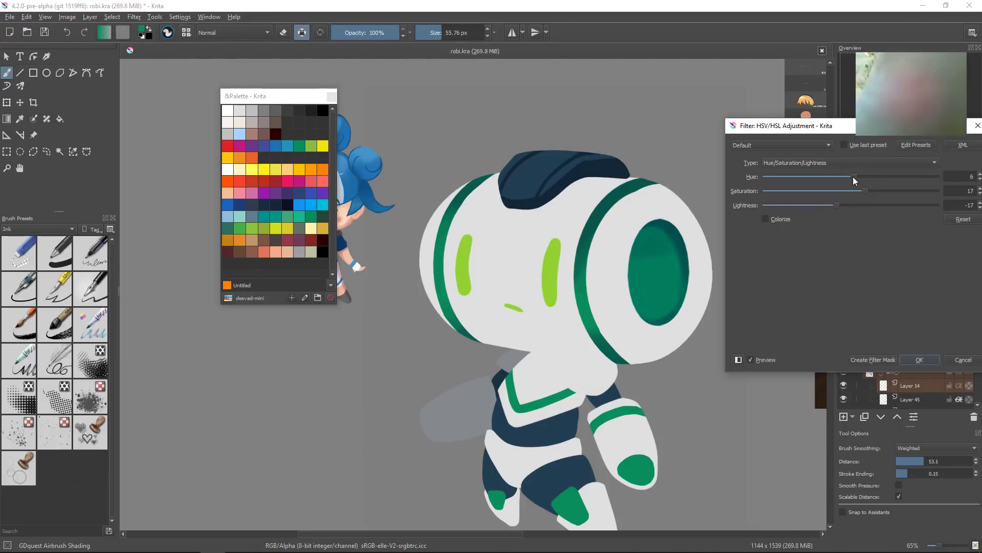
pyautogui.click(926, 360)
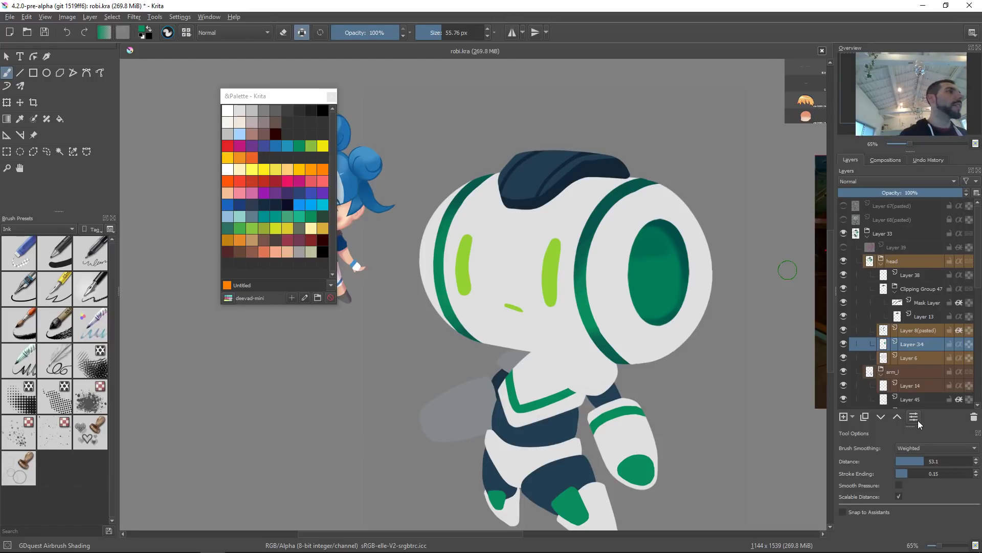
# Step: Resize the airbrush and shade the upper edge of the eye disc darker
pyautogui.moveTo(672, 244)
pyautogui.mouseDown()
pyautogui.moveTo(648, 258)
pyautogui.moveTo(643, 249)
pyautogui.moveTo(656, 291)
pyautogui.moveTo(631, 272)
pyautogui.moveTo(640, 302)
pyautogui.moveTo(640, 280)
pyautogui.mouseUp()
pyautogui.keyDown('ctrl'); pyautogui.click(651, 248); pyautogui.keyUp('ctrl')
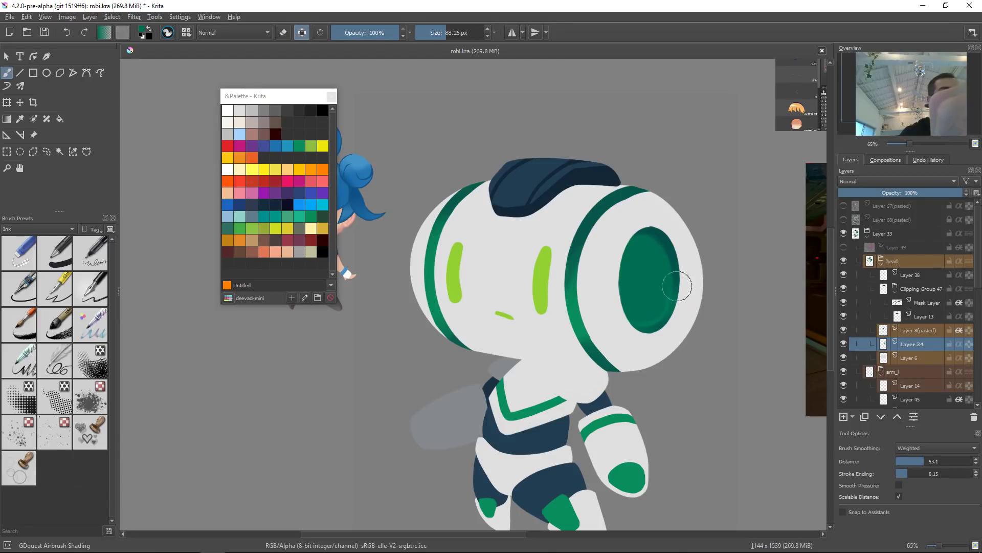
pyautogui.keyDown('ctrl'); pyautogui.click(661, 237); pyautogui.keyUp('ctrl')
pyautogui.keyDown('ctrl'); pyautogui.click(660, 236); pyautogui.keyUp('ctrl')
pyautogui.moveTo(688, 272)
pyautogui.mouseDown()
pyautogui.moveTo(673, 272)
pyautogui.moveTo(678, 297)
pyautogui.mouseUp()
pyautogui.hotkey('ctrl', 'z')
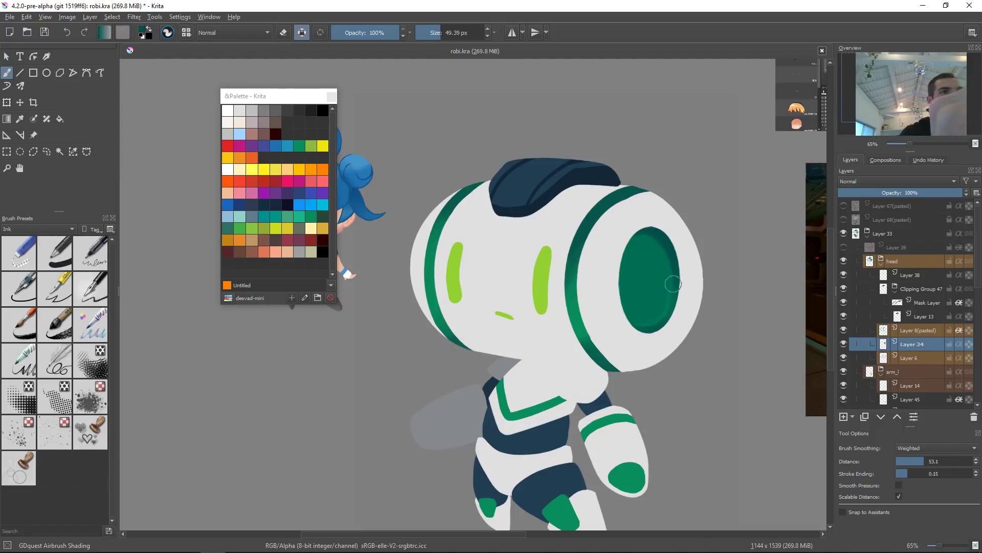
# Step: Select the arm layer and add a quick clipping group with a mask layer above it
pyautogui.scroll(-5, 704, 230)
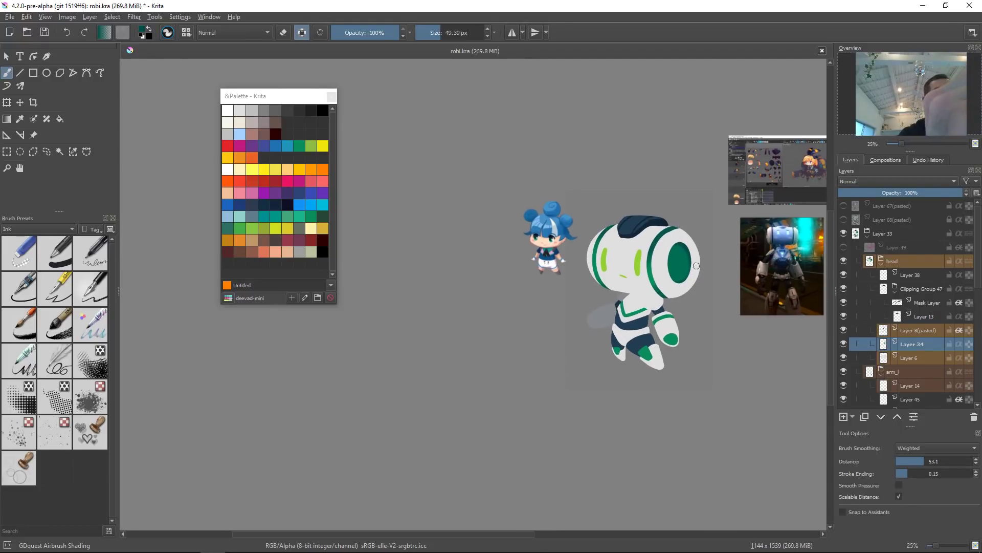
pyautogui.scroll(4, 690, 266)
pyautogui.press('r')
pyautogui.click(622, 304)
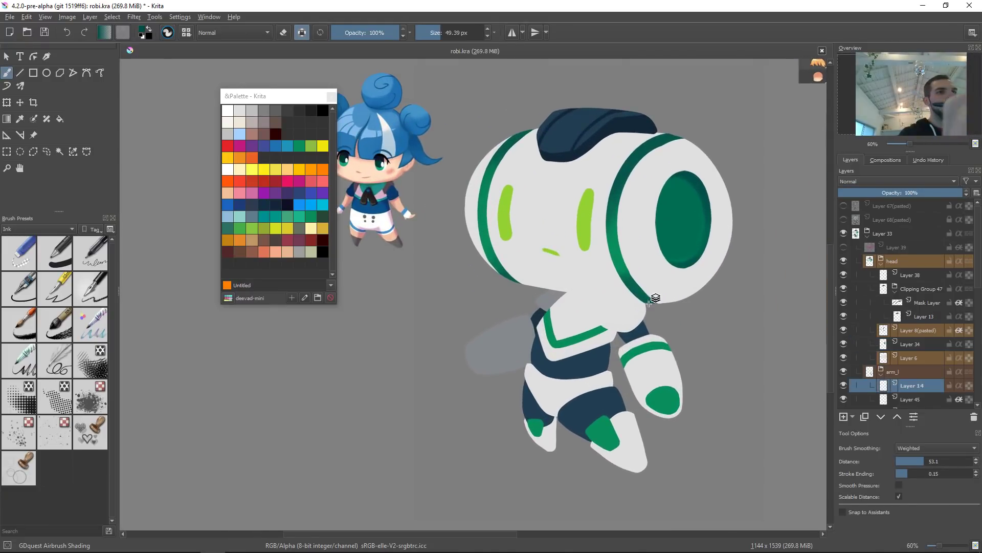
pyautogui.keyDown('shift'); pyautogui.moveTo(613, 298); pyautogui.dragTo(663, 297); pyautogui.keyUp('shift')
pyautogui.moveTo(622, 302)
pyautogui.mouseDown()
pyautogui.moveTo(612, 312)
pyautogui.moveTo(637, 286)
pyautogui.mouseUp()
pyautogui.hotkey('ctrl', 'z')
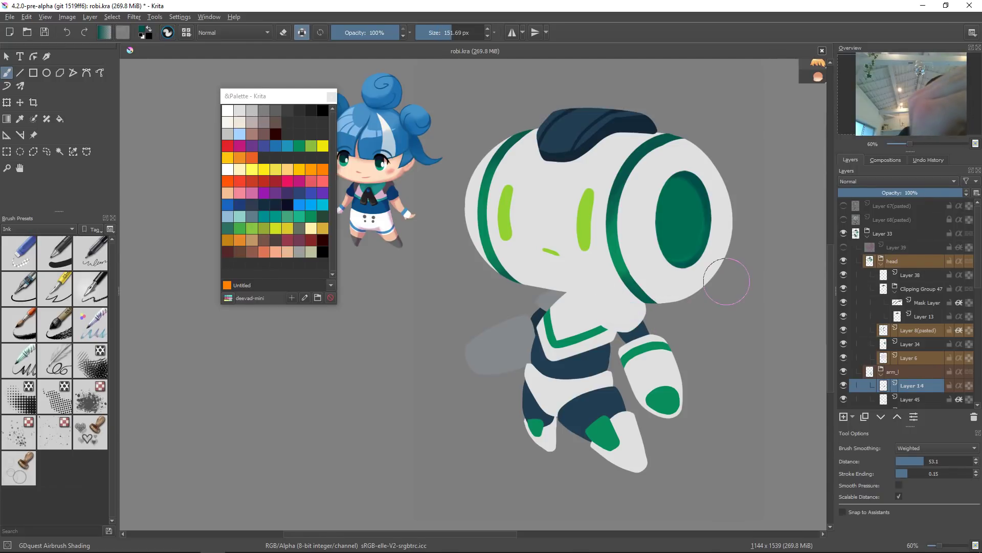
pyautogui.hotkey('alt', 'shift', 'g')
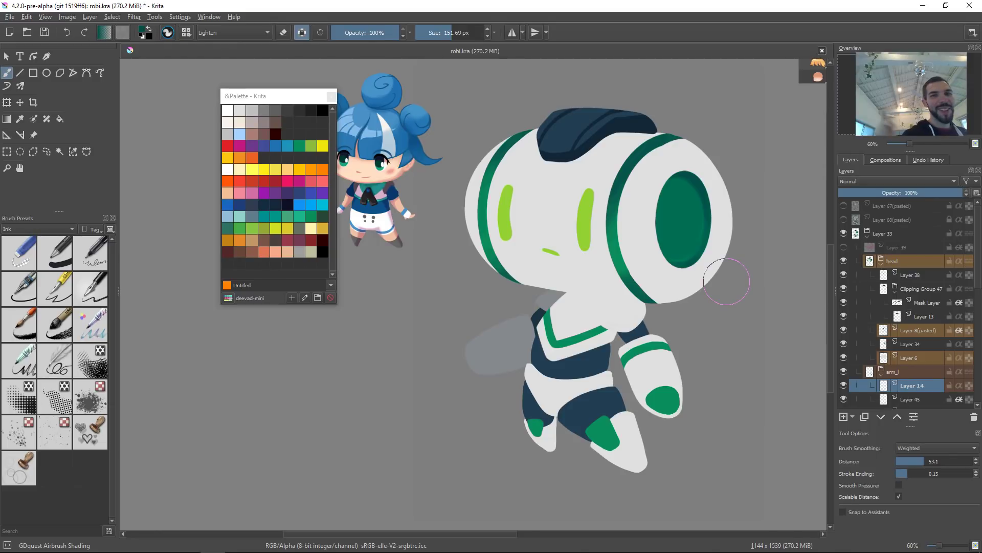
pyautogui.hotkey('ctrl', 'shift', 'g')
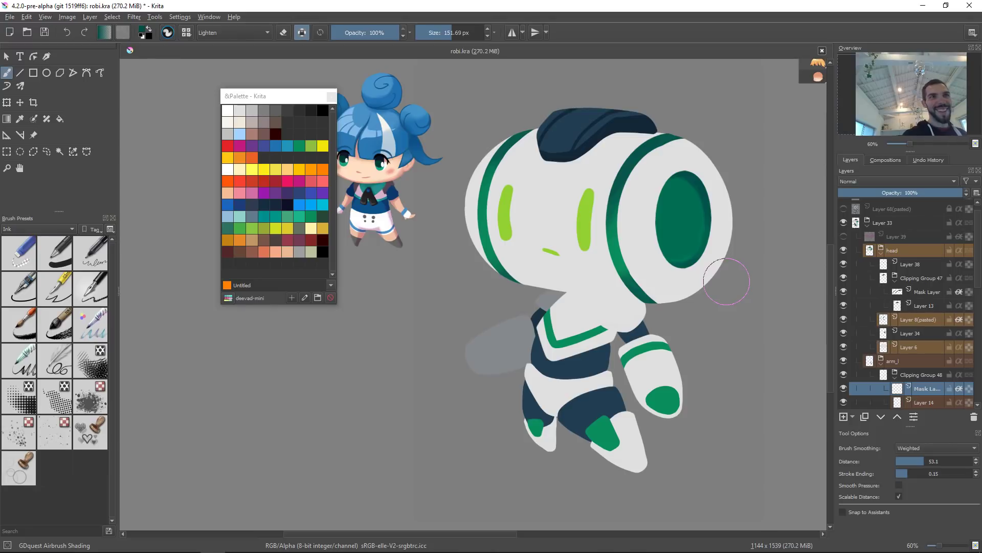
# Step: Switch to the GDquest Ink Brush preset from the pop-up palette
pyautogui.press('/')
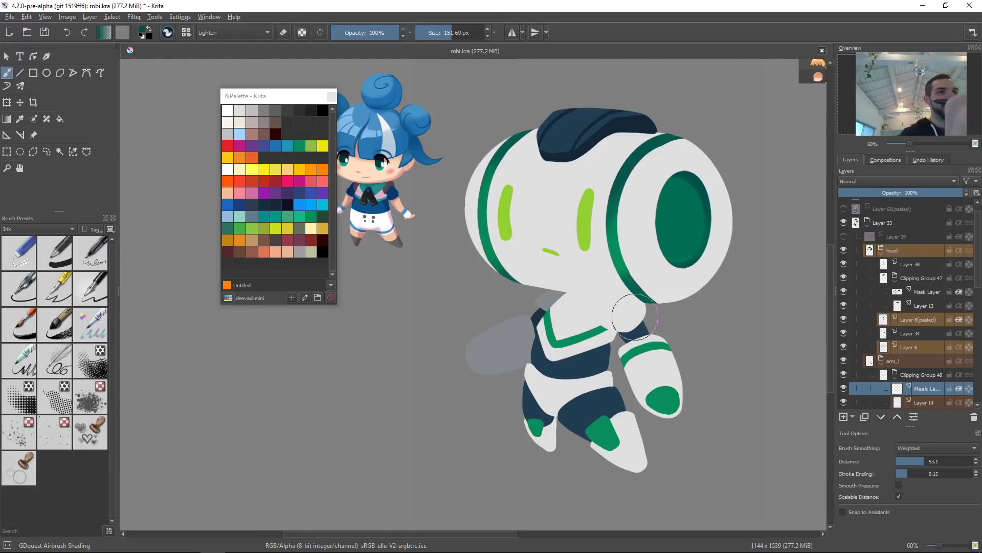
pyautogui.rightClick(586, 351)
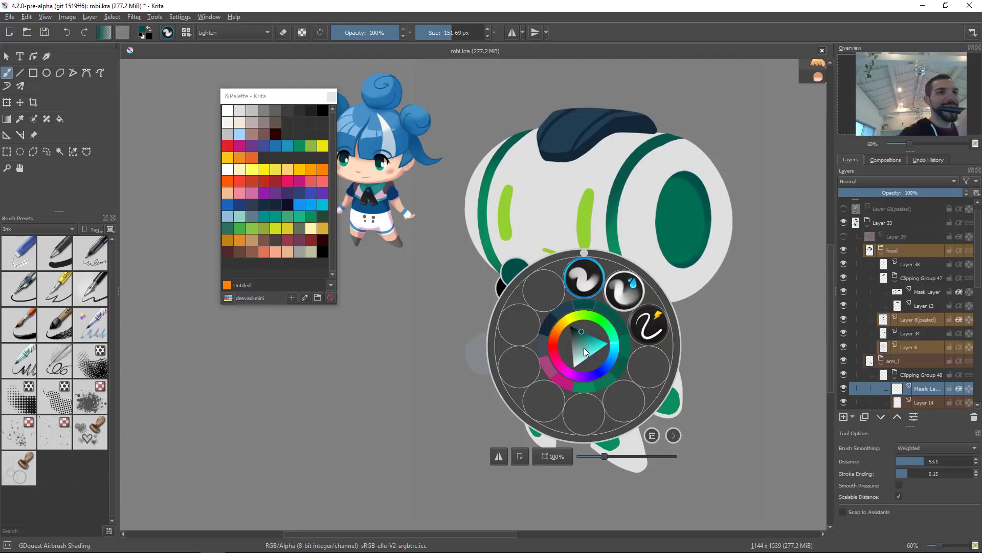
pyautogui.click(649, 325)
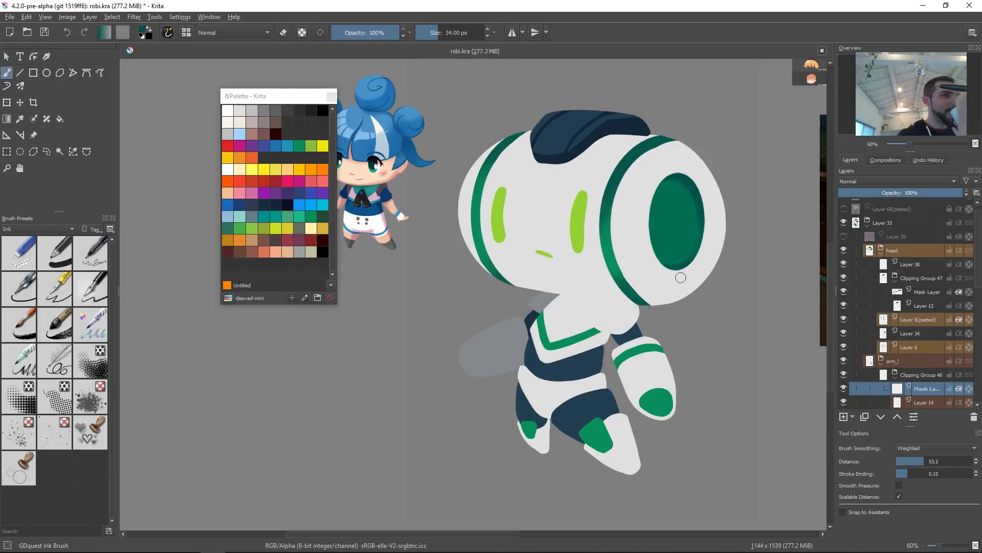
pyautogui.moveTo(680, 278); pyautogui.dragTo(672, 274)
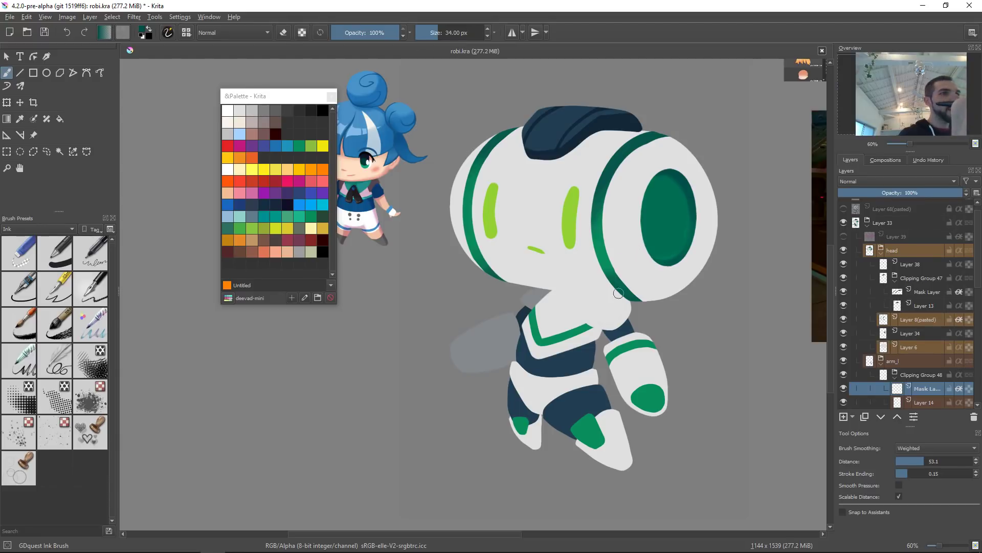
# Step: Pick the light grey and ink a curved grey line around the neck beneath the head on the mask layer
pyautogui.keyDown('ctrl'); pyautogui.click(536, 297); pyautogui.keyUp('ctrl')
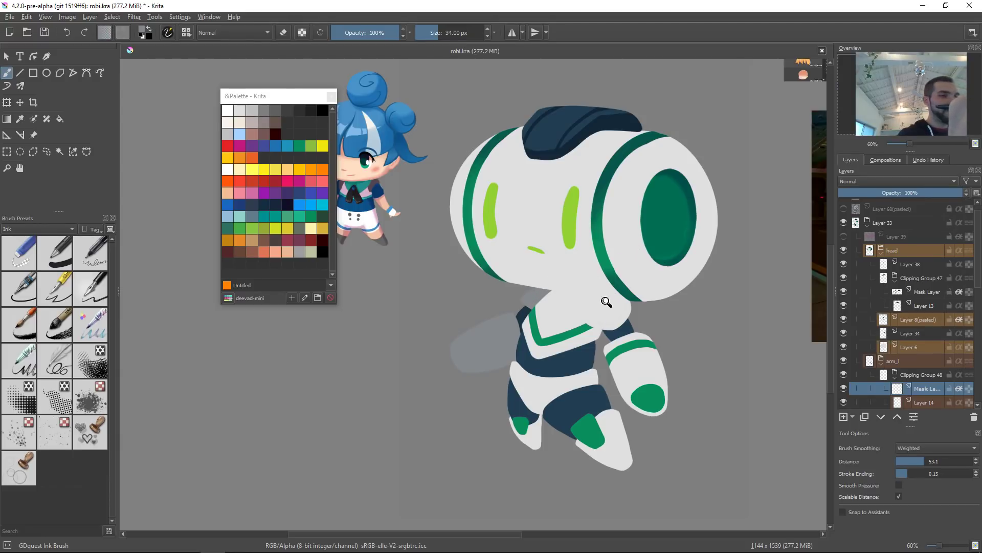
pyautogui.scroll(6, 607, 300)
pyautogui.keyDown('shift'); pyautogui.moveTo(538, 326); pyautogui.dragTo(535, 326); pyautogui.keyUp('shift')
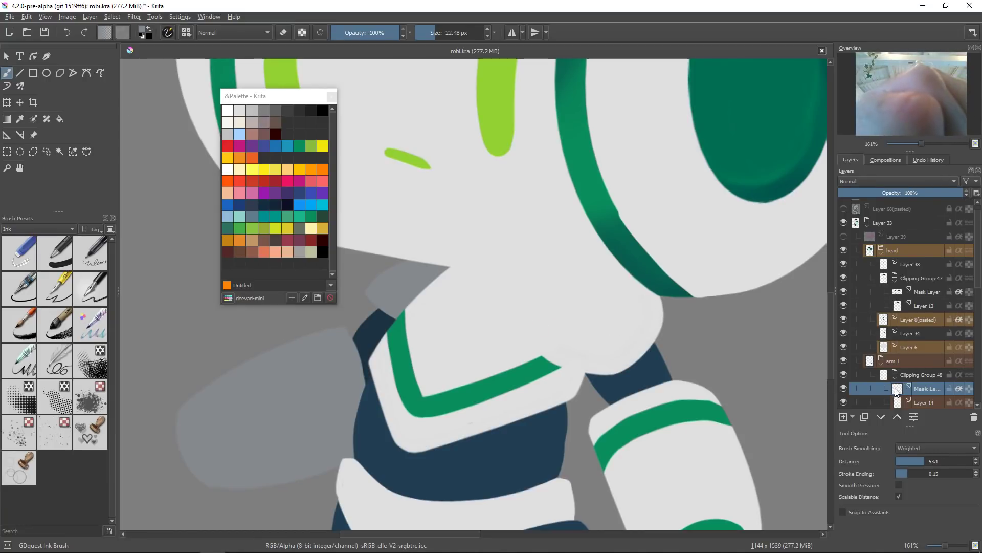
pyautogui.keyDown('alt'); pyautogui.click(895, 389); pyautogui.keyUp('alt')
pyautogui.keyDown('alt'); pyautogui.click(896, 389); pyautogui.keyUp('alt')
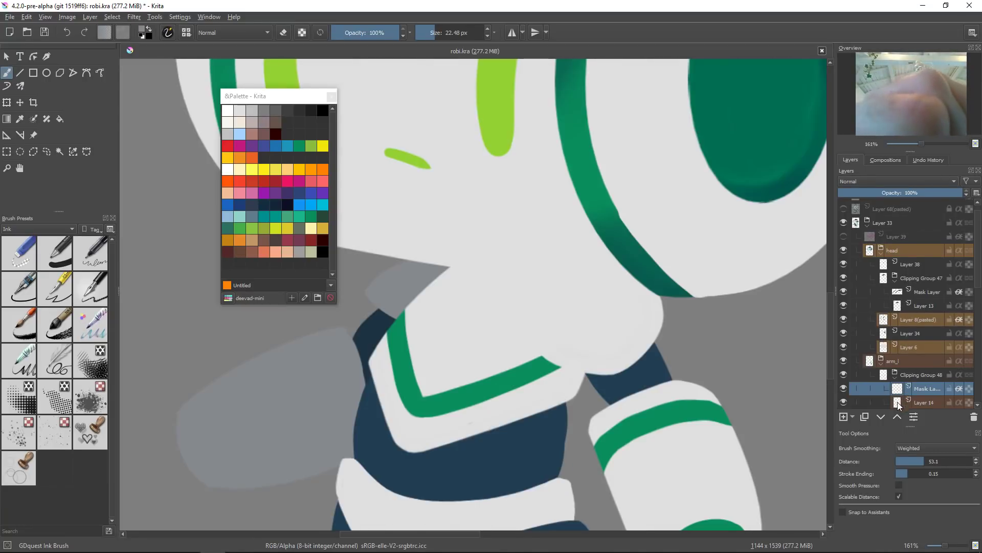
pyautogui.keyDown('alt'); pyautogui.click(898, 403); pyautogui.keyUp('alt')
pyautogui.keyDown('alt'); pyautogui.click(897, 401); pyautogui.keyUp('alt')
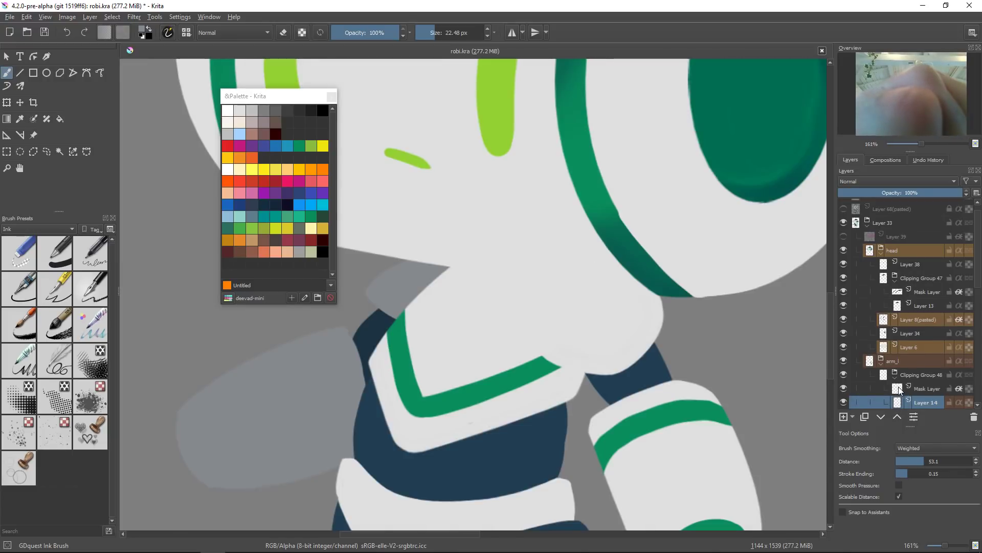
pyautogui.click(898, 390)
pyautogui.moveTo(515, 286)
pyautogui.mouseDown()
pyautogui.moveTo(581, 345)
pyautogui.moveTo(586, 353)
pyautogui.moveTo(574, 358)
pyautogui.moveTo(619, 353)
pyautogui.moveTo(646, 322)
pyautogui.mouseUp()
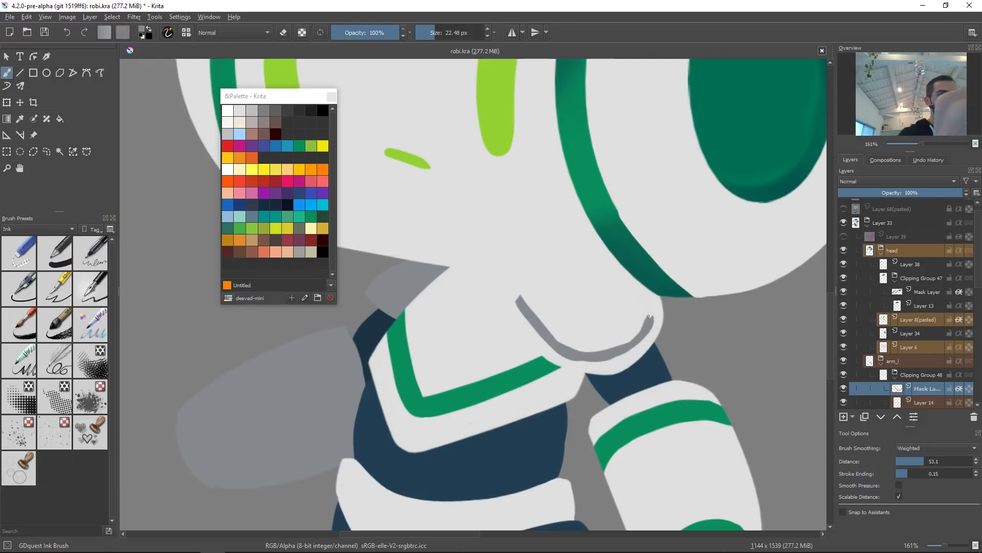
pyautogui.moveTo(617, 350); pyautogui.dragTo(651, 311)
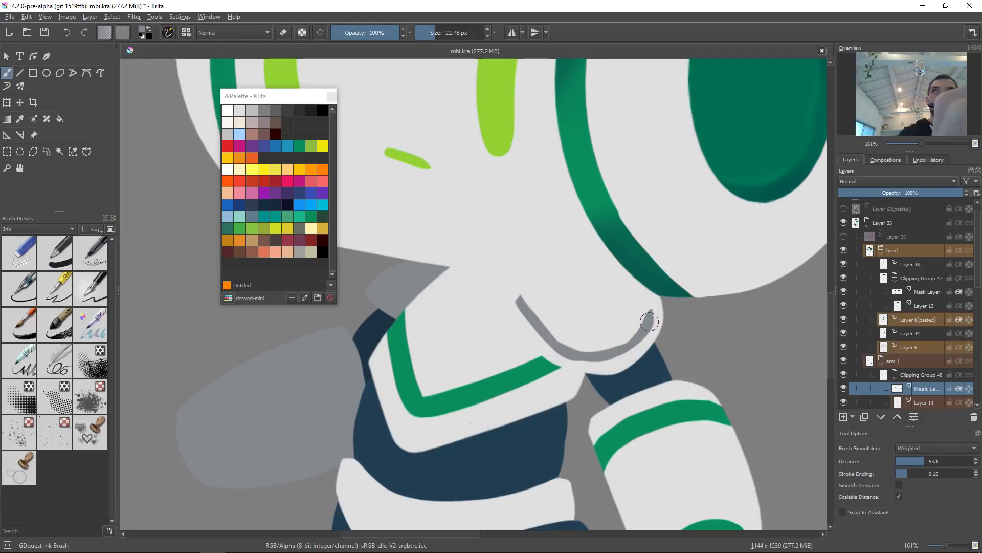
pyautogui.moveTo(650, 324)
pyautogui.mouseDown()
pyautogui.moveTo(633, 266)
pyautogui.moveTo(641, 326)
pyautogui.mouseUp()
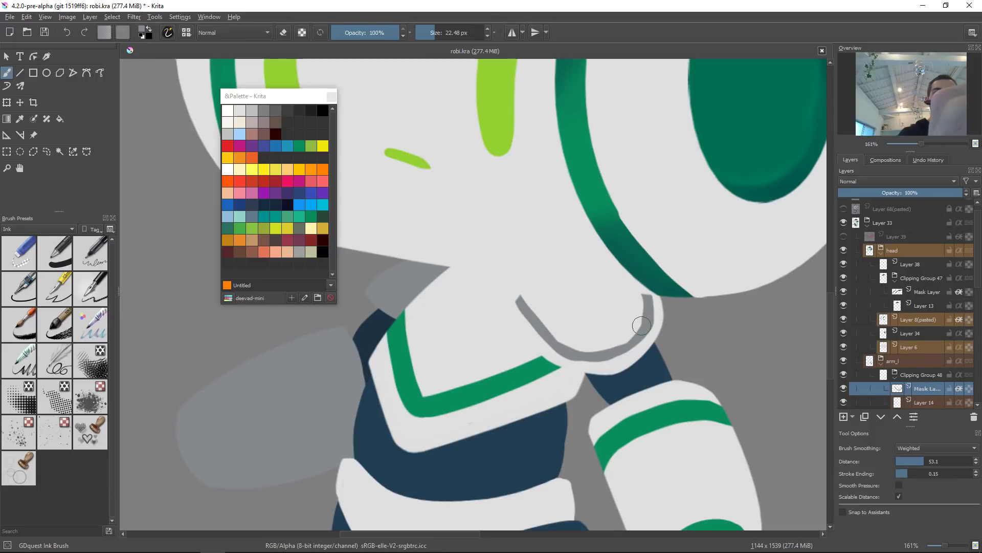
pyautogui.moveTo(565, 343)
pyautogui.mouseDown()
pyautogui.moveTo(591, 352)
pyautogui.moveTo(633, 333)
pyautogui.mouseUp()
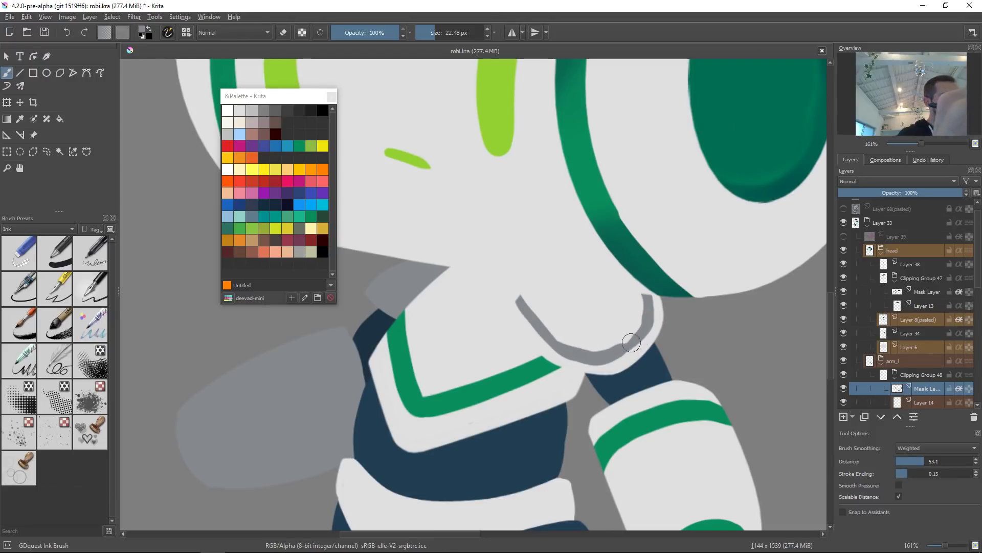
# Step: Redraw the lower segment of the grey neck line
pyautogui.hotkey('ctrl', 'z')
pyautogui.moveTo(576, 352); pyautogui.dragTo(635, 330)
pyautogui.hotkey('ctrl', 'z')
pyautogui.moveTo(573, 352); pyautogui.dragTo(641, 330)
# Step: Reshape the grey neck line under the head with the Liquify transform, warping it to follow the neck's curve
pyautogui.moveTo(694, 260); pyautogui.dragTo(675, 341)
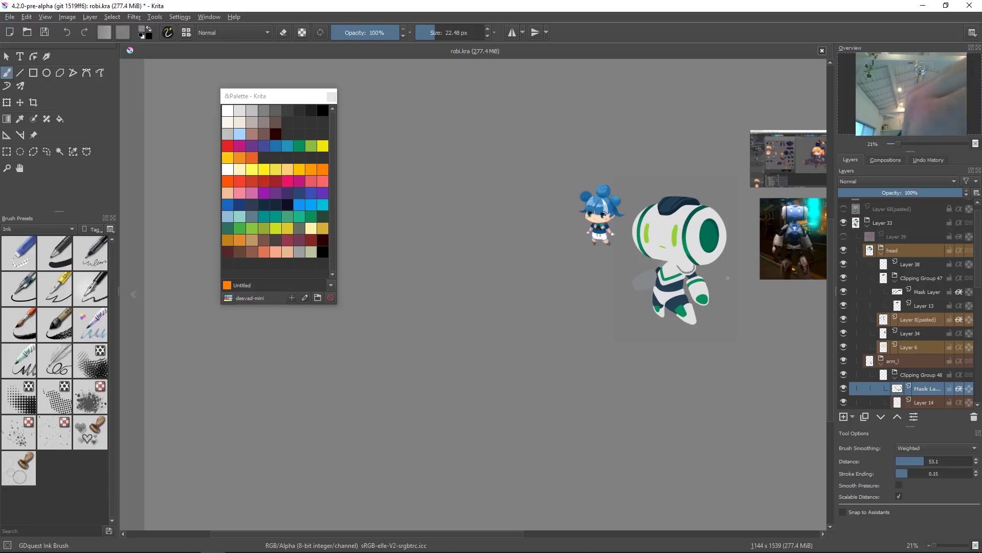
pyautogui.moveTo(696, 265); pyautogui.dragTo(714, 240)
pyautogui.hotkey('ctrl', 't')
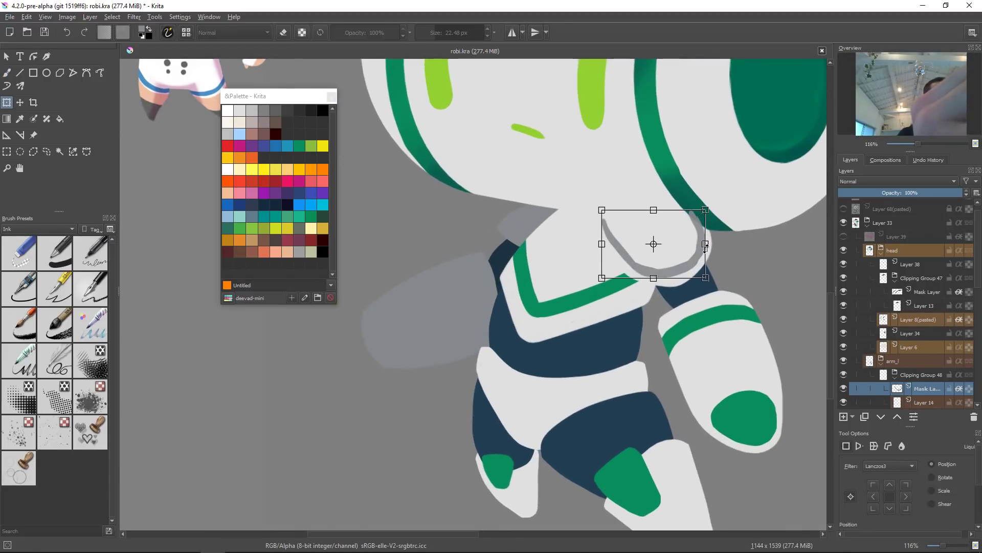
pyautogui.press('b')
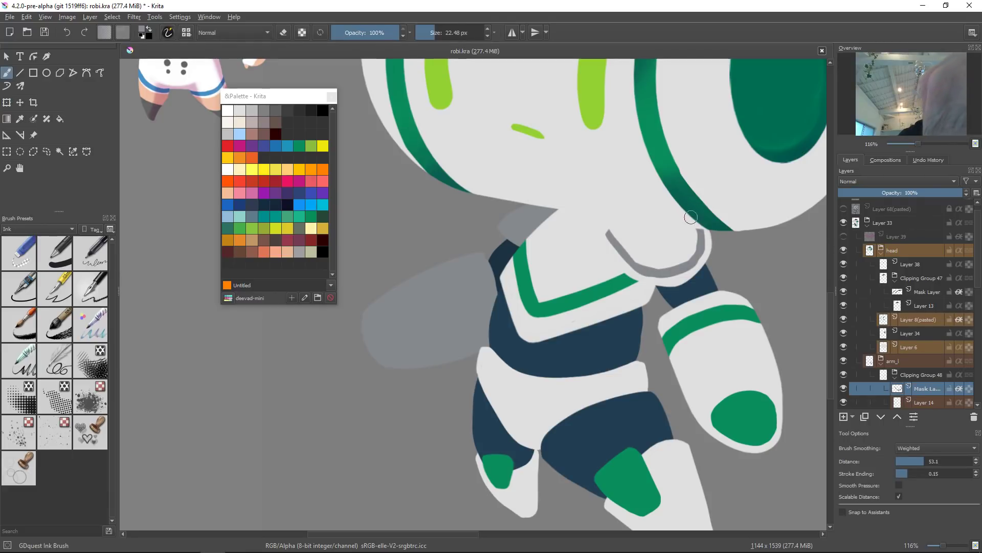
pyautogui.hotkey('ctrl', 't')
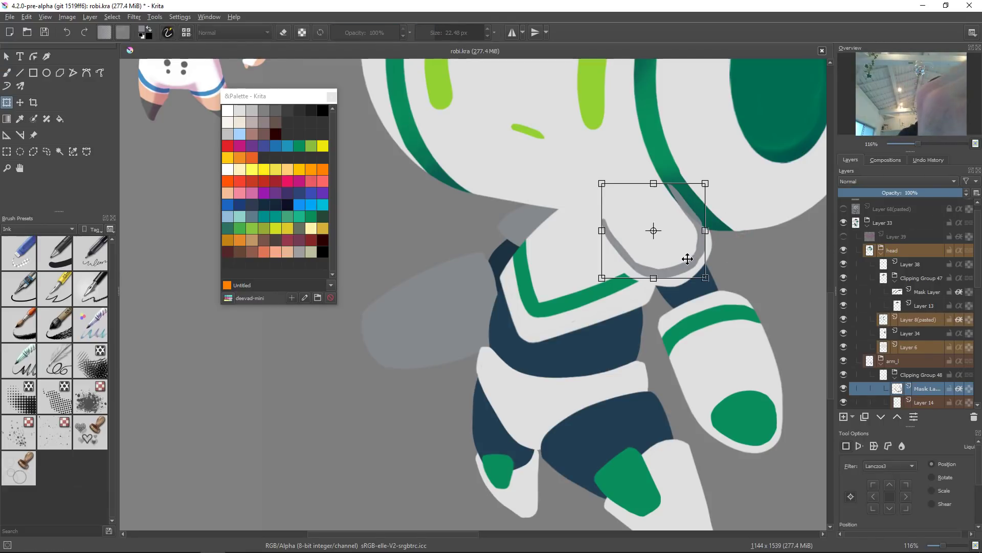
pyautogui.rightClick(711, 248)
pyautogui.click(717, 290)
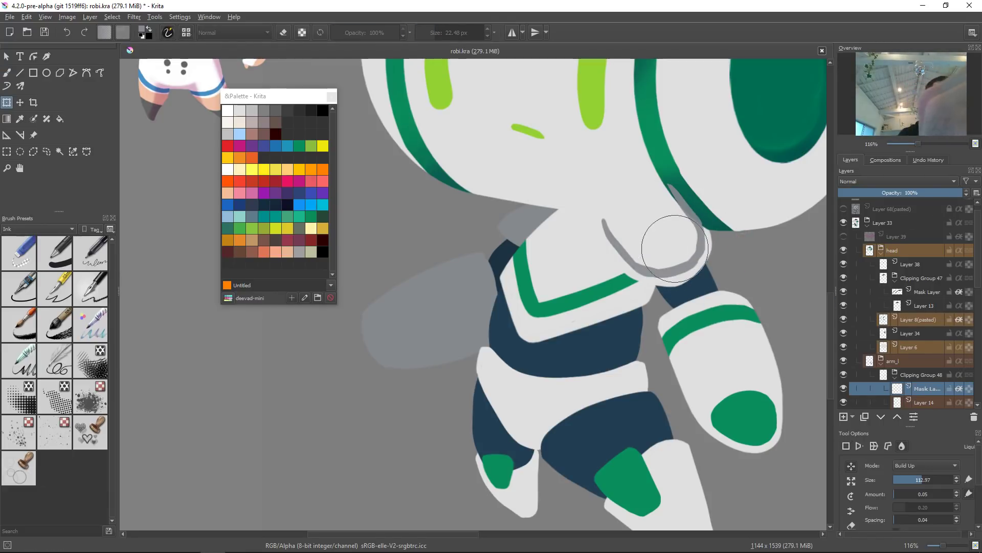
pyautogui.moveTo(679, 231); pyautogui.dragTo(716, 233)
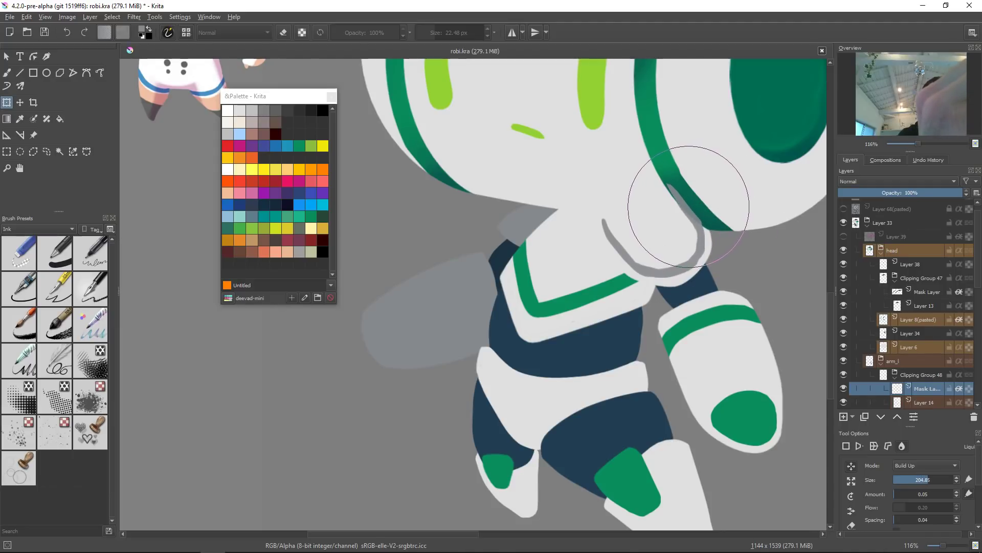
pyautogui.moveTo(613, 285)
pyautogui.mouseDown()
pyautogui.moveTo(631, 281)
pyautogui.moveTo(660, 318)
pyautogui.mouseUp()
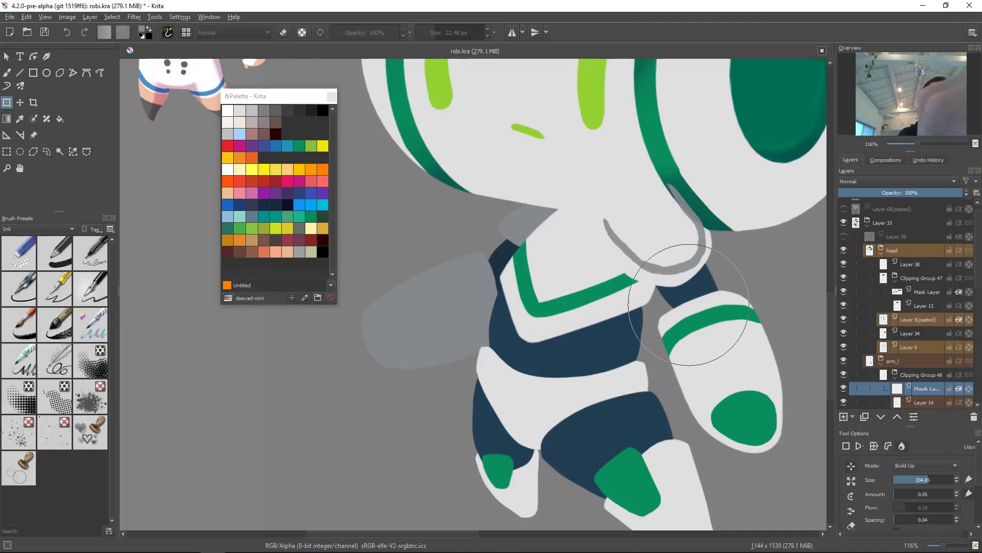
pyautogui.moveTo(728, 287); pyautogui.dragTo(721, 285)
pyautogui.moveTo(623, 237); pyautogui.dragTo(627, 248)
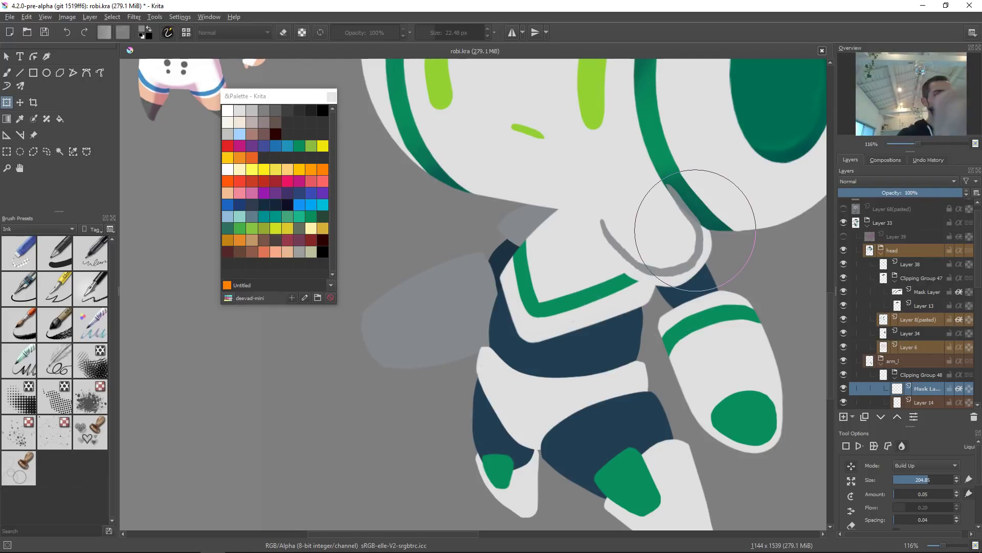
pyautogui.moveTo(592, 294); pyautogui.dragTo(643, 228)
pyautogui.press('Return')
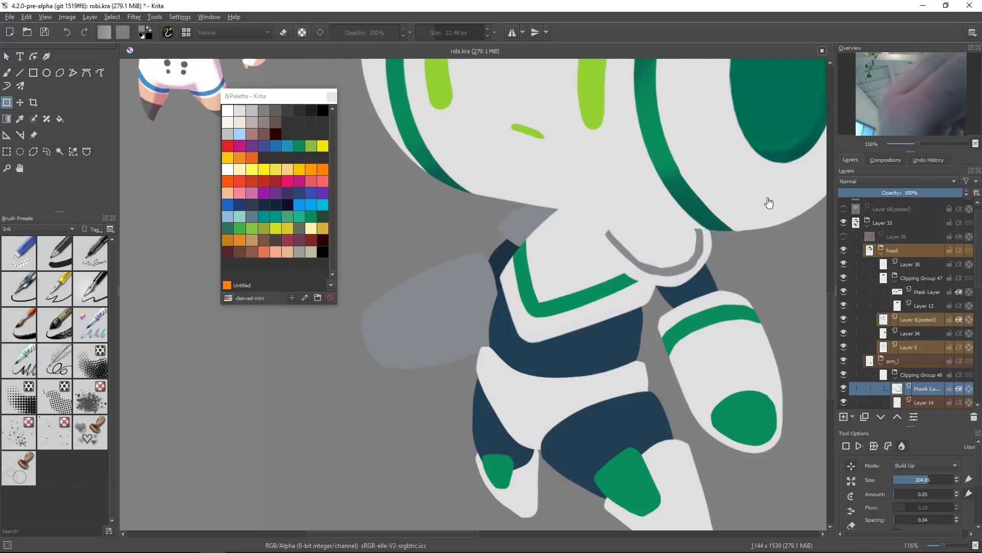
# Step: Sample the green from the arm's round plate and fill the neck line with that green
pyautogui.press('b')
pyautogui.moveTo(690, 223)
pyautogui.mouseDown()
pyautogui.moveTo(685, 309)
pyautogui.moveTo(691, 231)
pyautogui.moveTo(729, 199)
pyautogui.moveTo(736, 175)
pyautogui.mouseUp()
pyautogui.keyDown('ctrl'); pyautogui.click(732, 375); pyautogui.keyUp('ctrl')
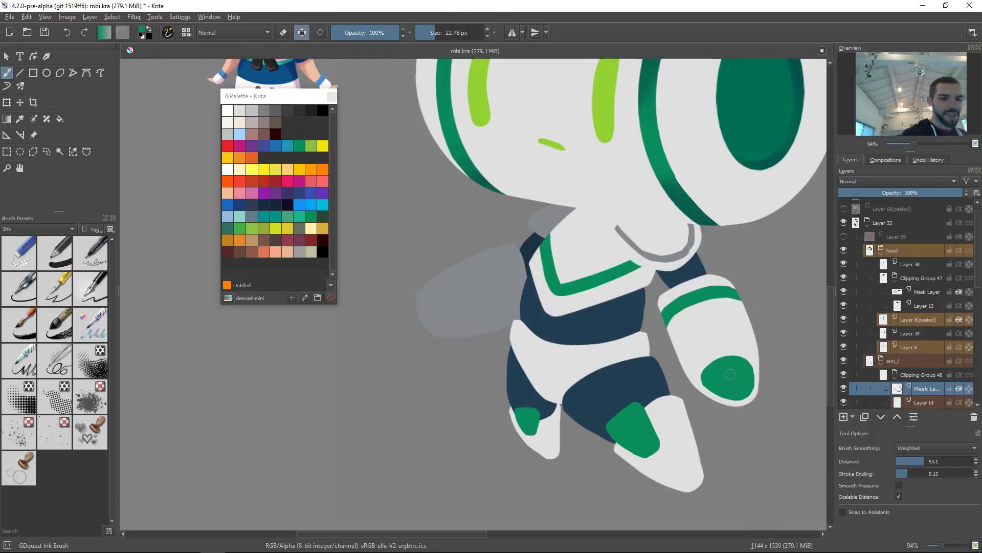
pyautogui.hotkey('ctrl', 'shift', 'BackSpace')
pyautogui.moveTo(695, 250)
pyautogui.mouseDown()
pyautogui.moveTo(671, 258)
pyautogui.moveTo(690, 196)
pyautogui.mouseUp()
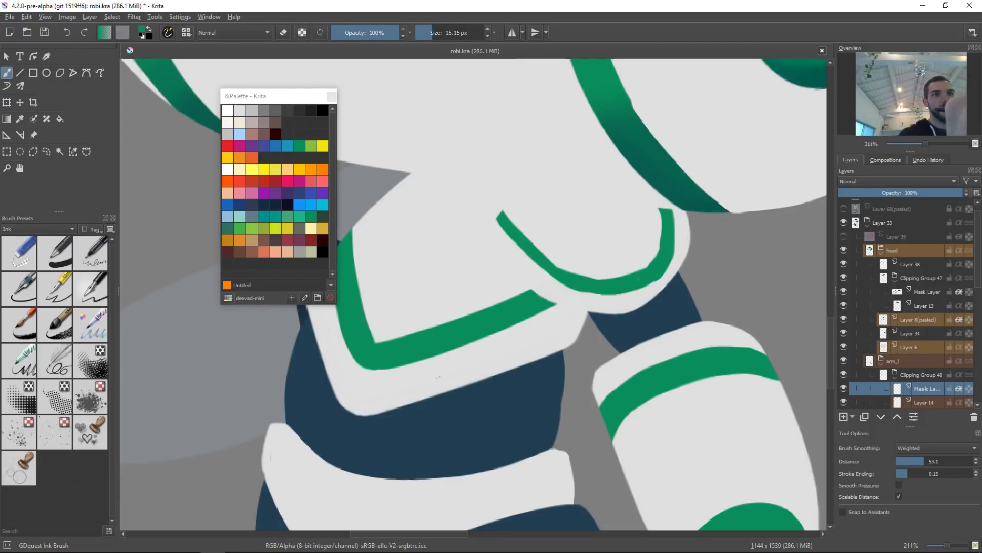
# Step: Rotate, zoom and pan the view to examine the recoloured neck line
pyautogui.moveTo(729, 298); pyautogui.dragTo(686, 348)
pyautogui.moveTo(750, 312); pyautogui.dragTo(647, 333)
pyautogui.moveTo(672, 388)
pyautogui.mouseDown()
pyautogui.moveTo(672, 397)
pyautogui.moveTo(487, 430)
pyautogui.moveTo(511, 379)
pyautogui.moveTo(511, 344)
pyautogui.mouseUp()
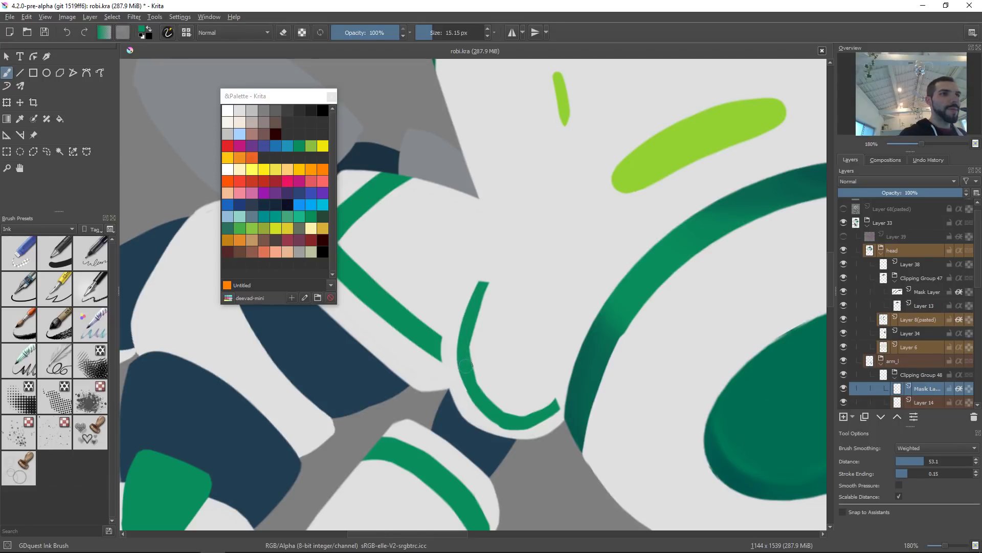
pyautogui.press('2')
pyautogui.press('5')
pyautogui.moveTo(546, 337); pyautogui.dragTo(588, 339)
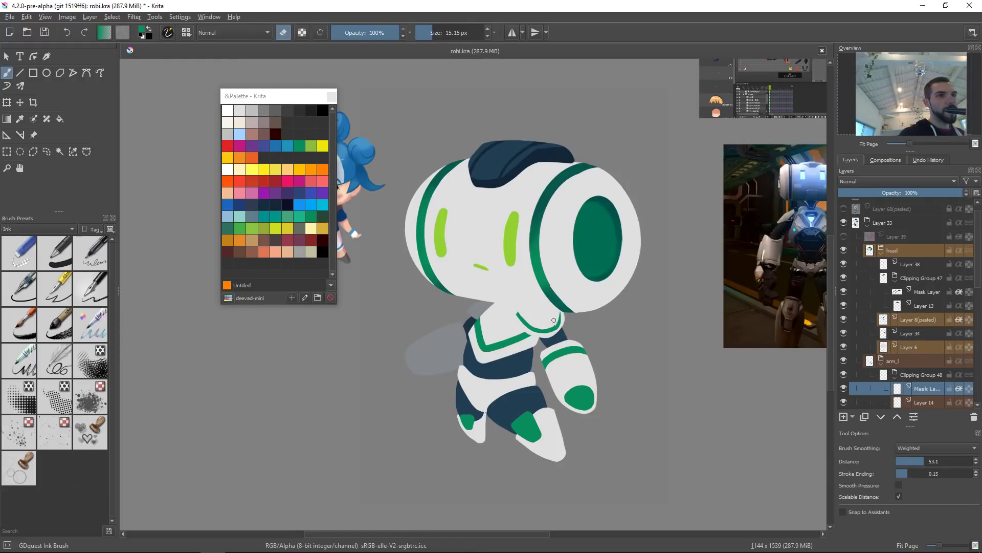
pyautogui.moveTo(603, 302); pyautogui.dragTo(653, 322)
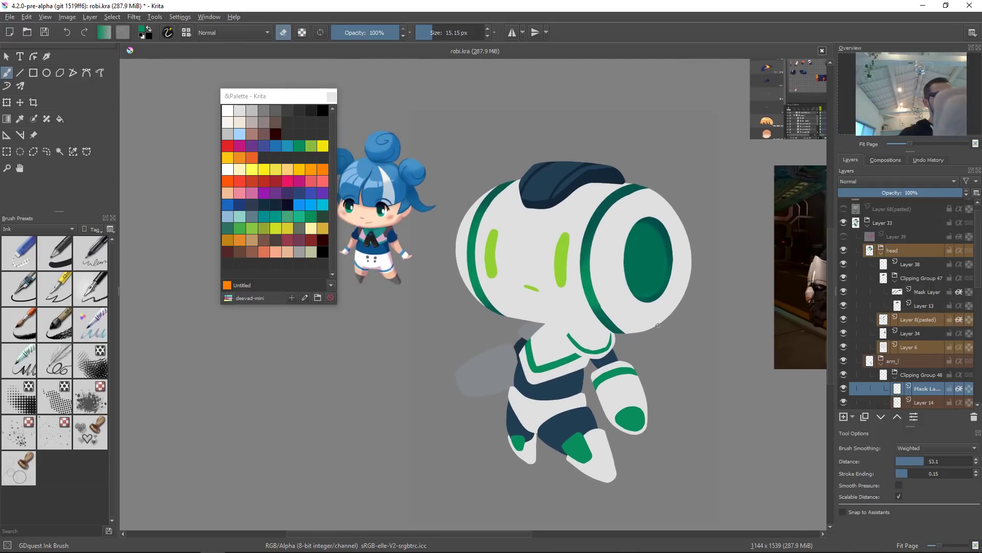
# Step: Add a new layer just above the arm's base layer and switch to the GDquest Airbrush Shading preset
pyautogui.press('pagedown')
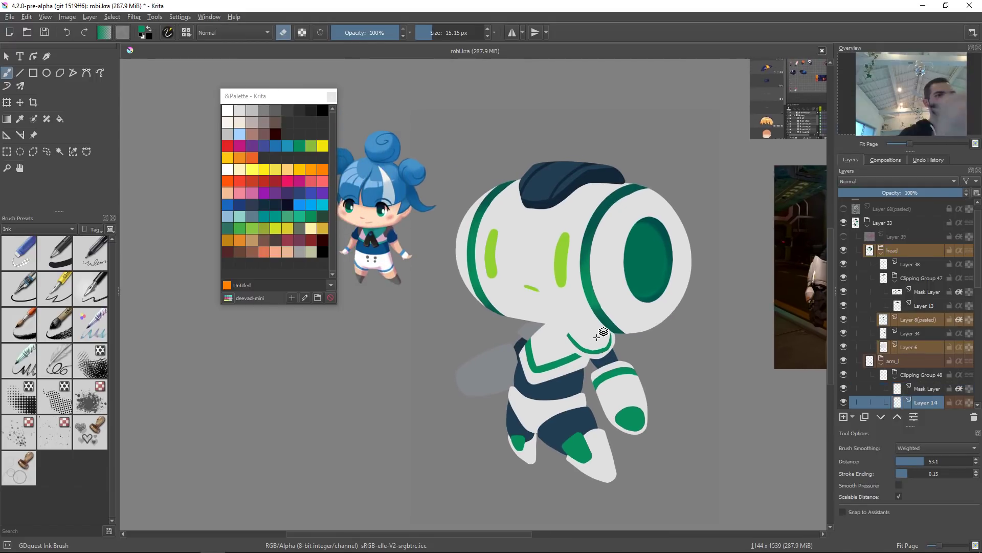
pyautogui.press('Insert')
pyautogui.rightClick(619, 273)
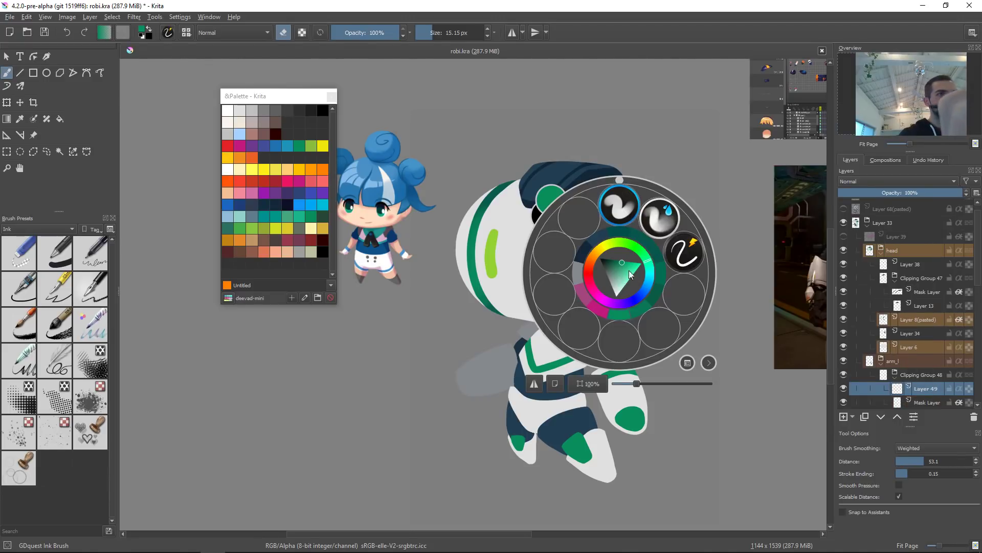
pyautogui.click(619, 205)
pyautogui.moveTo(587, 305); pyautogui.dragTo(622, 359)
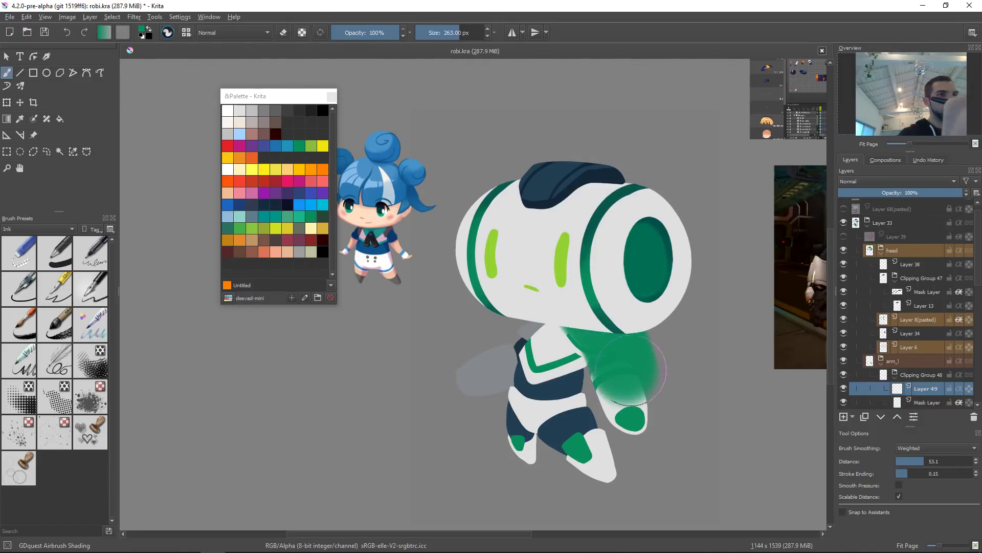
pyautogui.hotkey('ctrl', 'z')
pyautogui.keyDown('ctrl'); pyautogui.click(595, 341); pyautogui.keyUp('ctrl')
pyautogui.keyDown('ctrl'); pyautogui.click(597, 336); pyautogui.keyUp('ctrl')
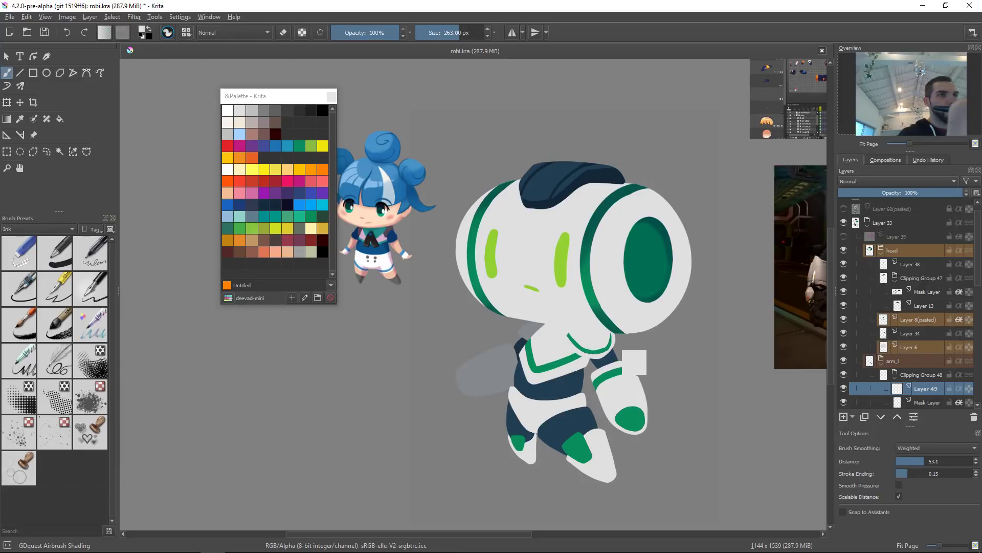
# Step: Pick a pink tone and set the new layer's blending mode to Multiply
pyautogui.rightClick(637, 323)
pyautogui.click(604, 342)
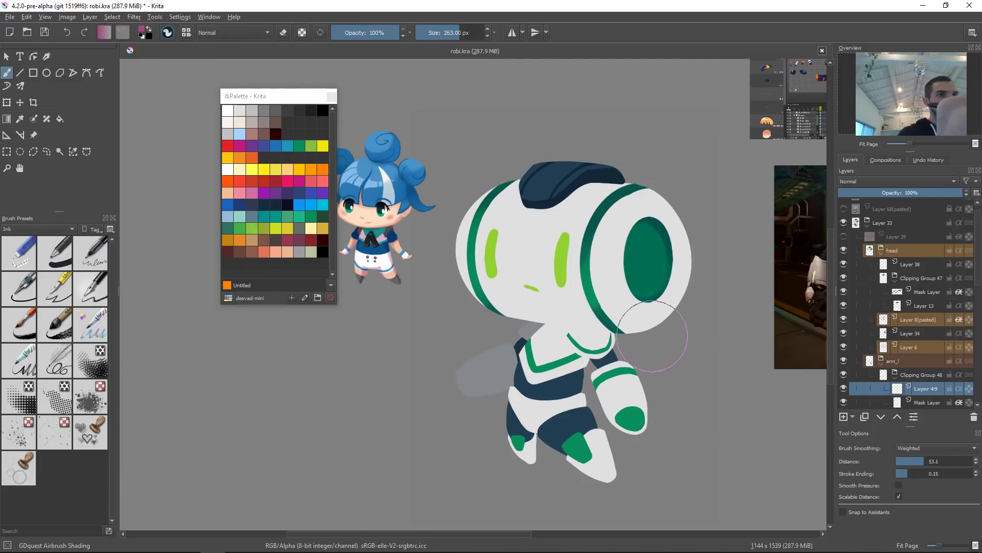
pyautogui.click(901, 181)
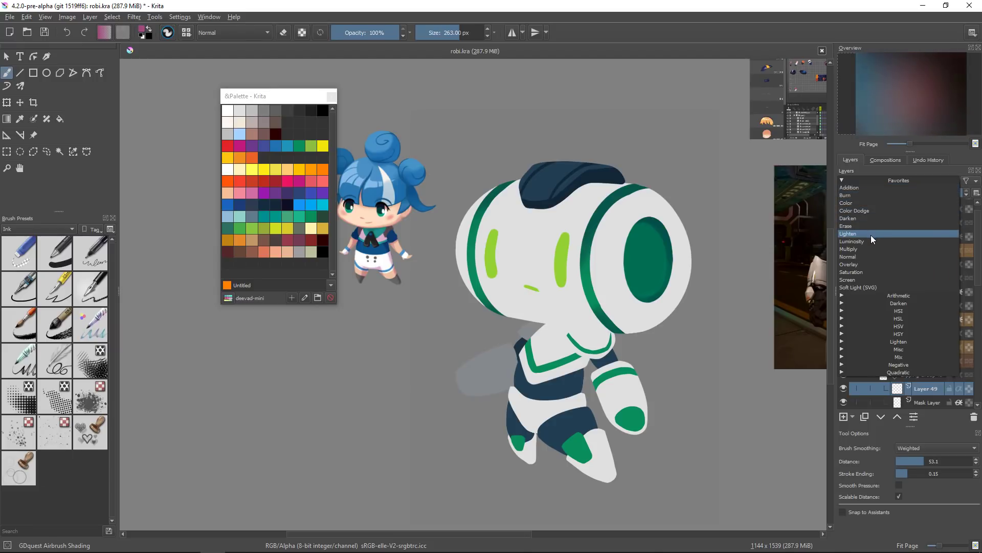
pyautogui.click(871, 249)
# Step: Airbrush a soft pink shadow beneath the head where it meets the neck
pyautogui.moveTo(624, 310)
pyautogui.mouseDown()
pyautogui.moveTo(609, 317)
pyautogui.moveTo(639, 365)
pyautogui.mouseUp()
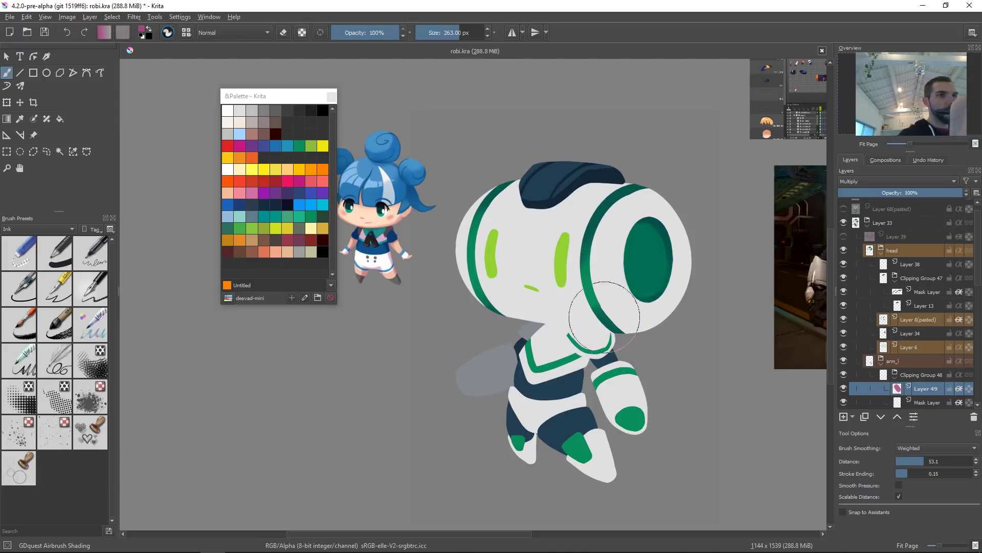
pyautogui.moveTo(606, 304); pyautogui.dragTo(622, 334)
pyautogui.moveTo(560, 318); pyautogui.dragTo(637, 394)
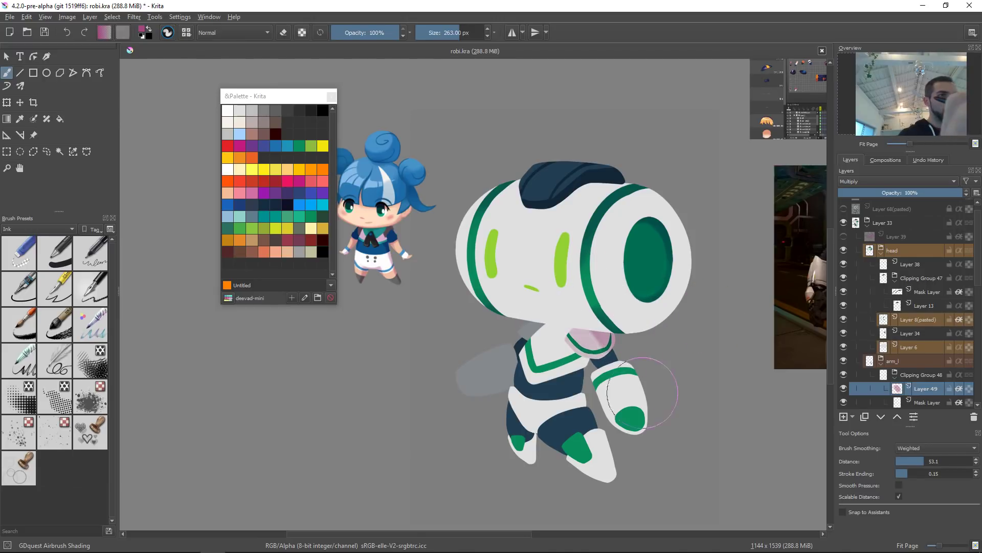
pyautogui.hotkey('ctrl', 'z')
pyautogui.hotkey('ctrl', 'z')
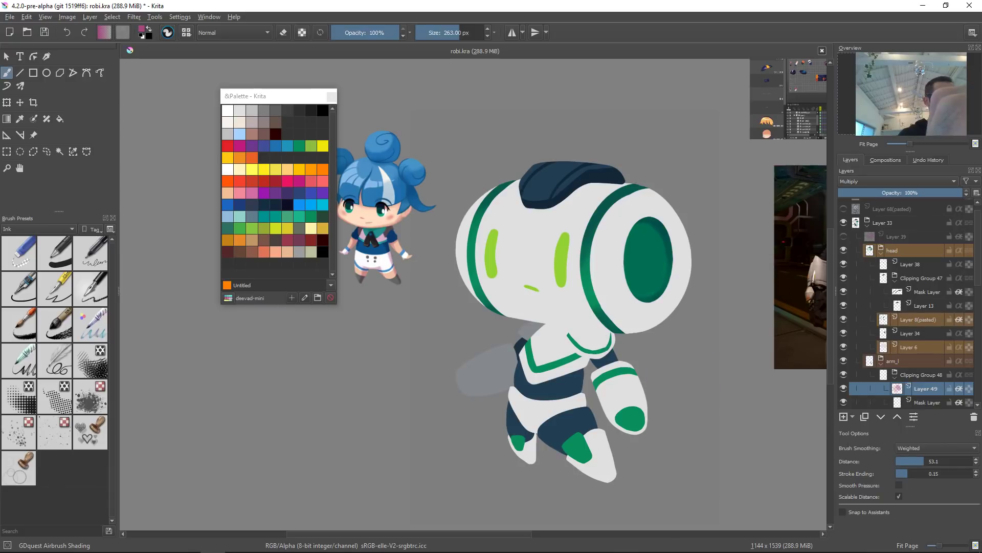
# Step: Move the floating palette window down below the reference character
pyautogui.moveTo(622, 312); pyautogui.dragTo(578, 344)
pyautogui.moveTo(576, 356); pyautogui.dragTo(543, 266)
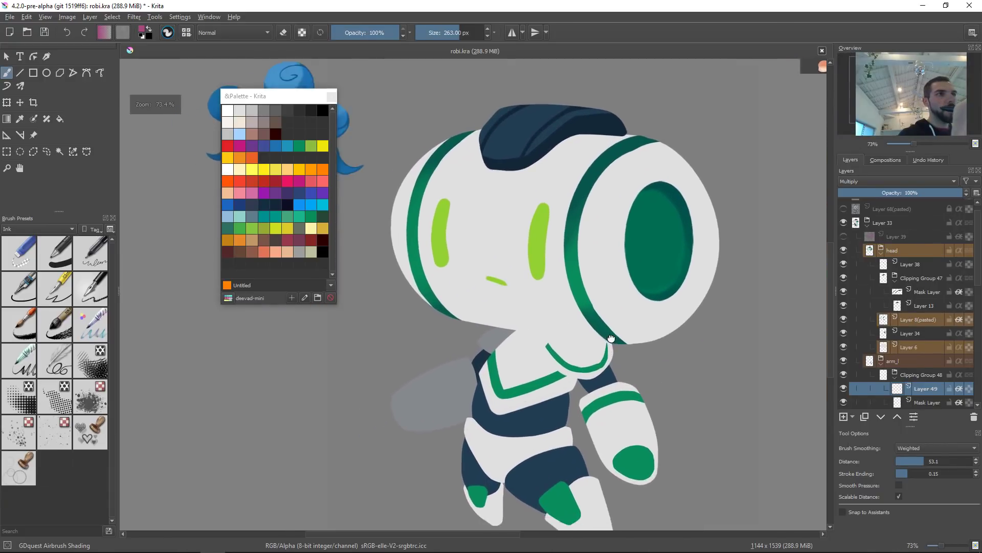
pyautogui.moveTo(297, 96); pyautogui.dragTo(303, 282)
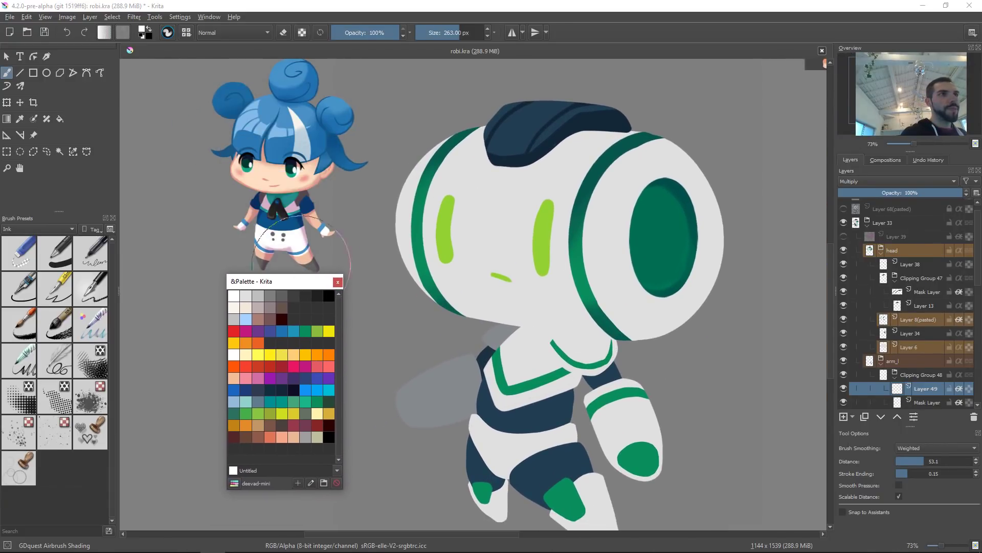
# Step: Select the arm's base layer by picking it on the canvas
pyautogui.moveTo(614, 334)
pyautogui.mouseDown()
pyautogui.moveTo(619, 321)
pyautogui.moveTo(601, 320)
pyautogui.moveTo(575, 335)
pyautogui.mouseUp()
pyautogui.press('r')
pyautogui.click(572, 335)
pyautogui.rightClick(631, 328)
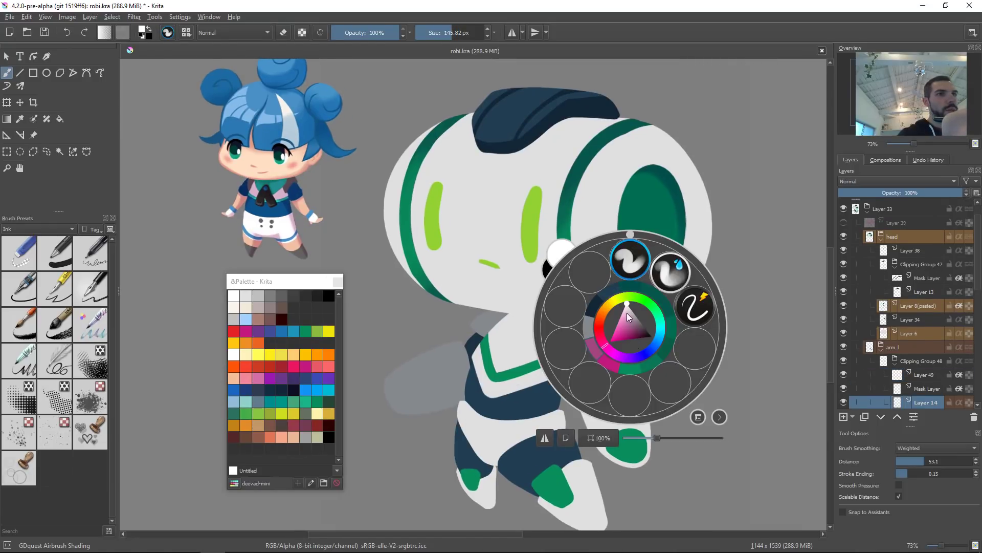
pyautogui.click(491, 370)
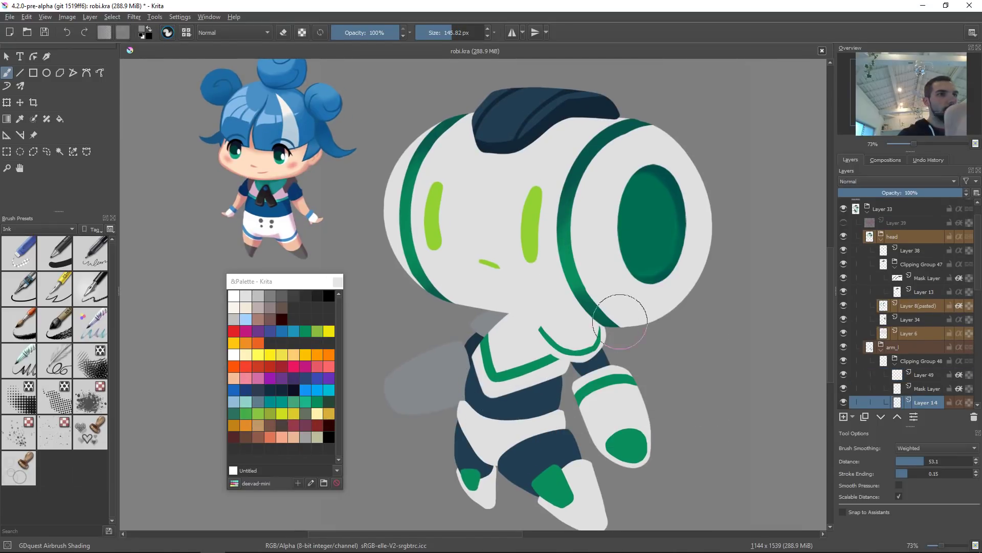
pyautogui.moveTo(625, 318)
pyautogui.mouseDown()
pyautogui.moveTo(581, 297)
pyautogui.moveTo(613, 342)
pyautogui.mouseUp()
pyautogui.hotkey('ctrl', 'z')
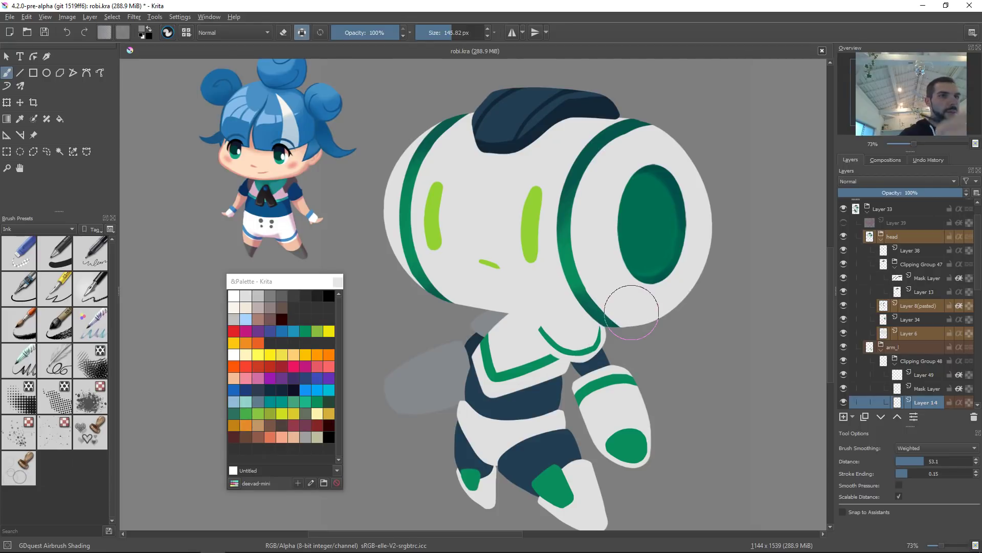
# Step: Select the torso layer and airbrush soft shading across the upper torso and the arm joint
pyautogui.moveTo(524, 317); pyautogui.dragTo(588, 277)
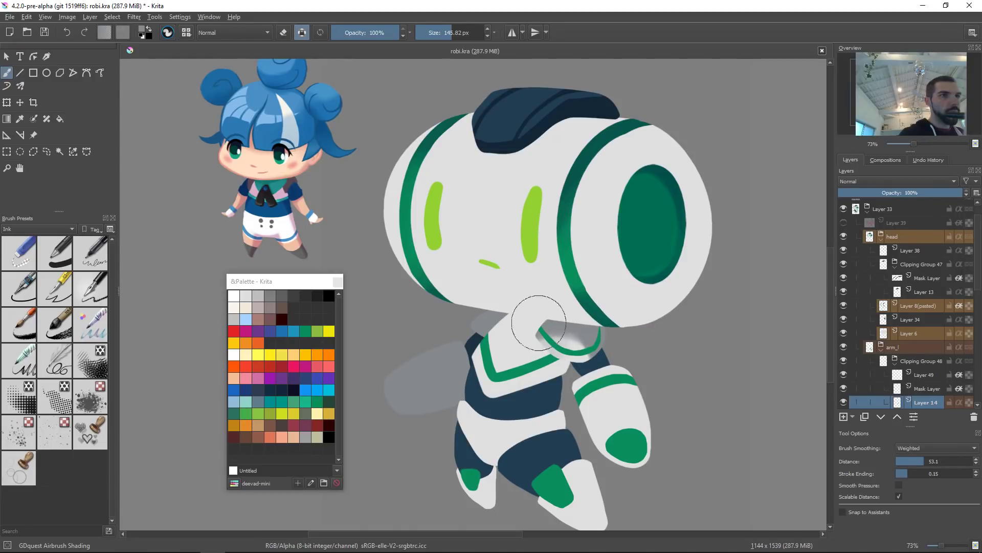
pyautogui.click(522, 330)
pyautogui.moveTo(528, 333)
pyautogui.mouseDown()
pyautogui.moveTo(476, 398)
pyautogui.moveTo(575, 279)
pyautogui.moveTo(551, 399)
pyautogui.moveTo(559, 353)
pyautogui.moveTo(589, 310)
pyautogui.moveTo(579, 338)
pyautogui.moveTo(589, 322)
pyautogui.moveTo(537, 396)
pyautogui.mouseUp()
pyautogui.hotkey('ctrl', 'z')
pyautogui.moveTo(590, 303)
pyautogui.mouseDown()
pyautogui.moveTo(527, 407)
pyautogui.moveTo(533, 422)
pyautogui.mouseUp()
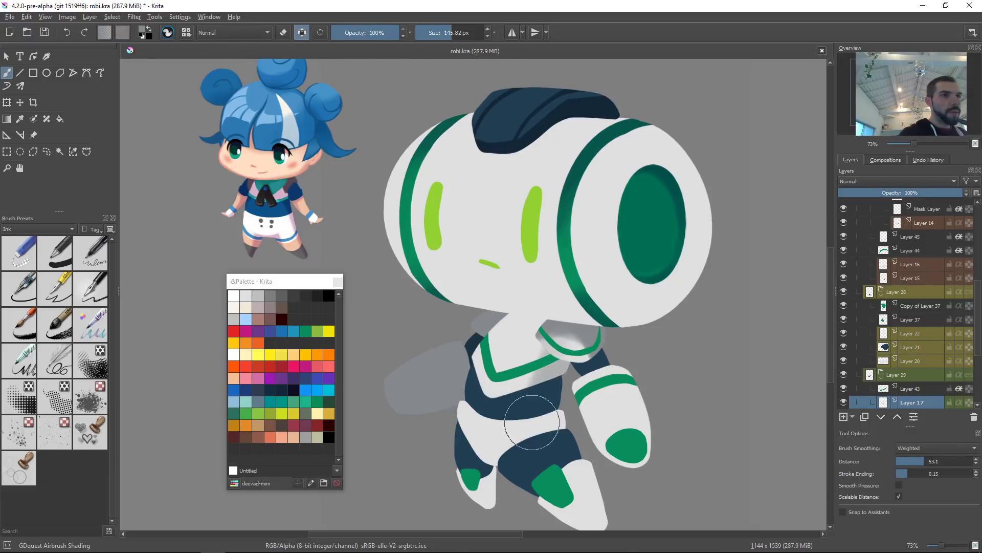
pyautogui.moveTo(541, 294)
pyautogui.mouseDown()
pyautogui.moveTo(513, 327)
pyautogui.moveTo(534, 331)
pyautogui.mouseUp()
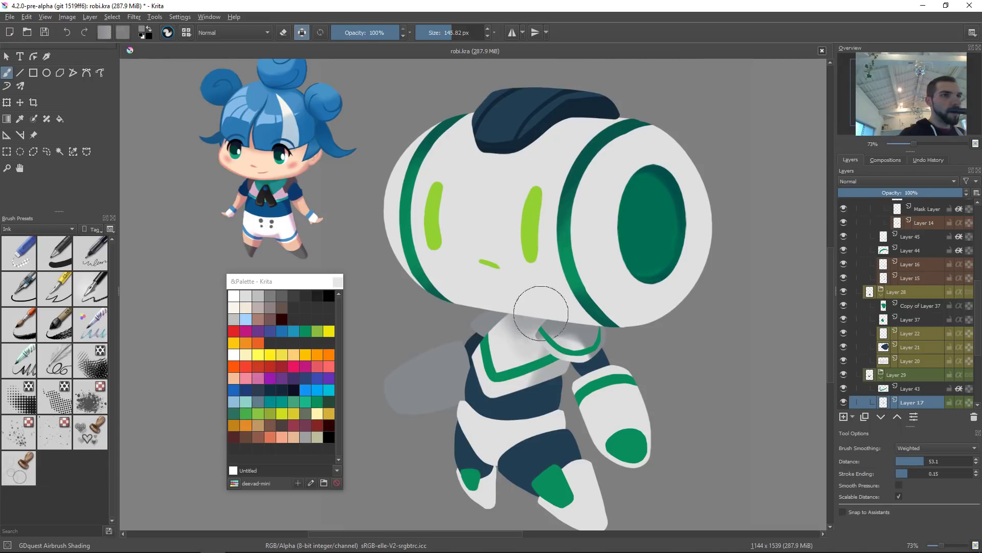
pyautogui.moveTo(518, 298)
pyautogui.mouseDown()
pyautogui.moveTo(505, 324)
pyautogui.moveTo(543, 311)
pyautogui.moveTo(539, 320)
pyautogui.moveTo(545, 308)
pyautogui.moveTo(546, 325)
pyautogui.moveTo(543, 305)
pyautogui.moveTo(515, 323)
pyautogui.moveTo(544, 297)
pyautogui.mouseUp()
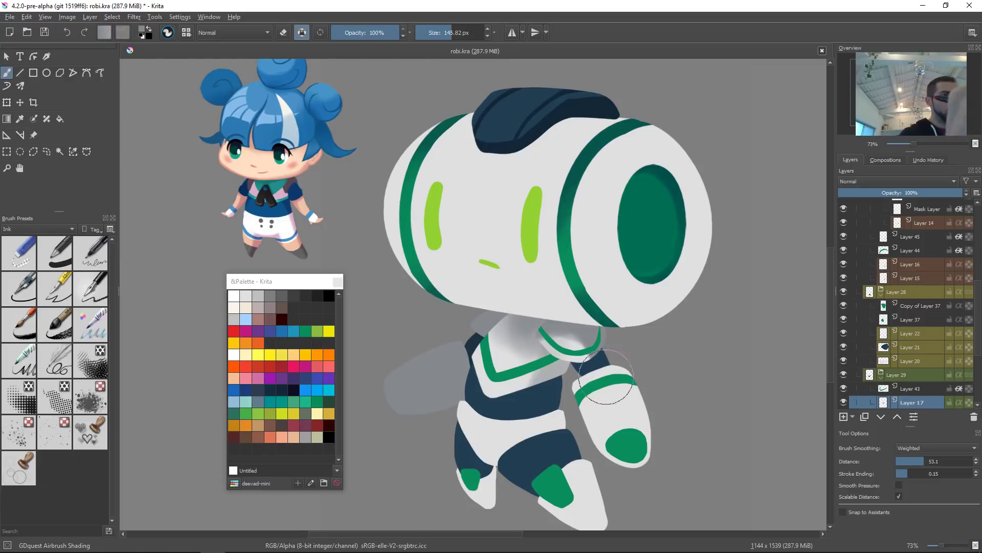
# Step: Pick a muted pink colour for shading the torso
pyautogui.scroll(-4, 630, 292)
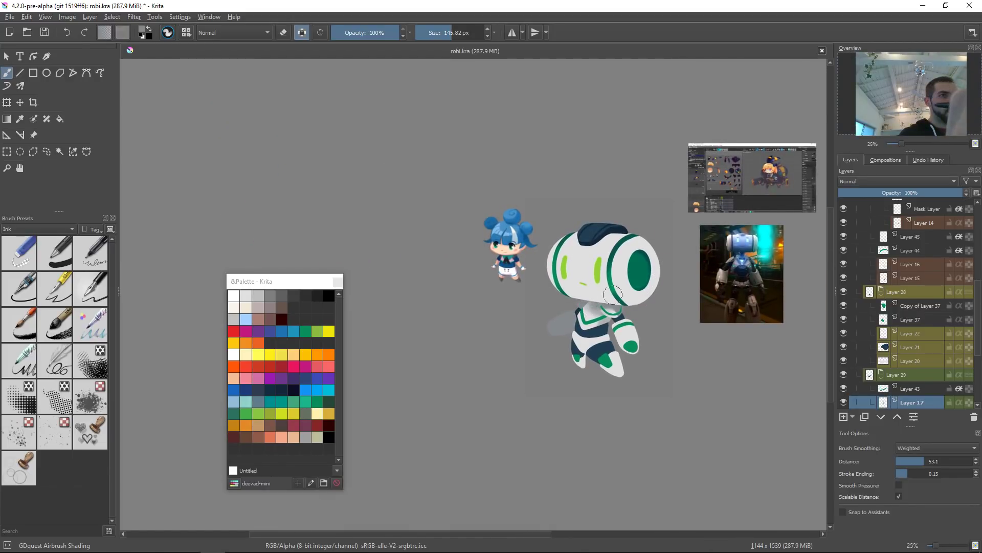
pyautogui.scroll(4, 621, 327)
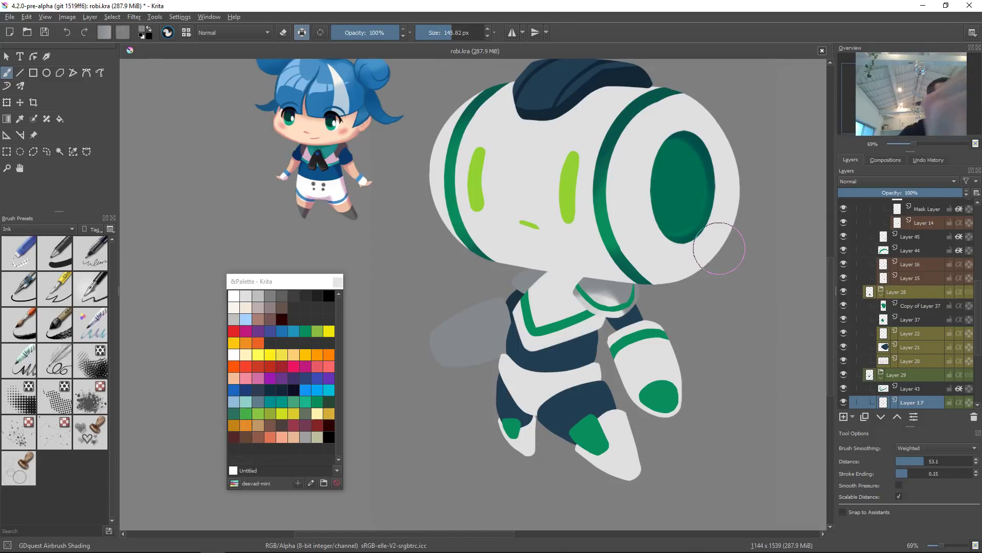
pyautogui.rightClick(588, 277)
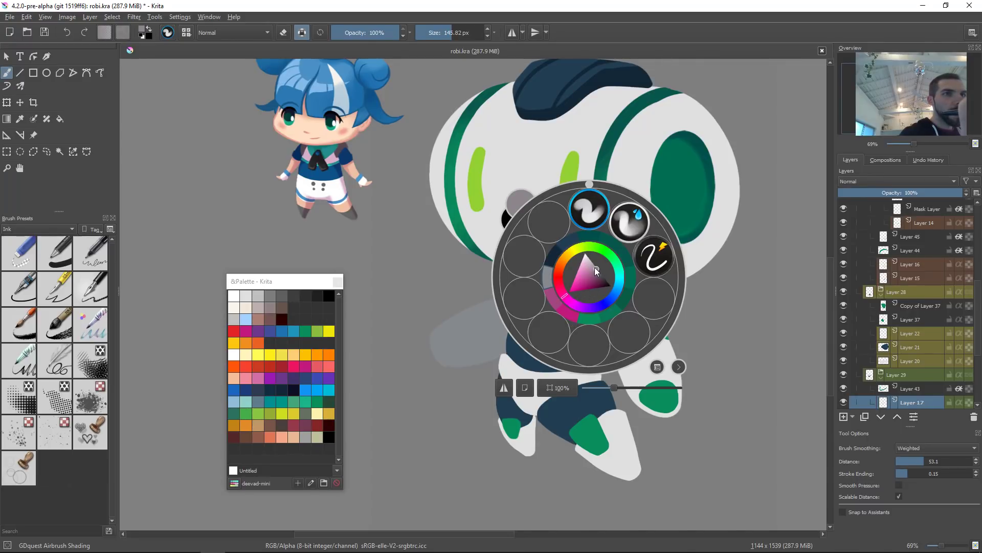
pyautogui.click(730, 200)
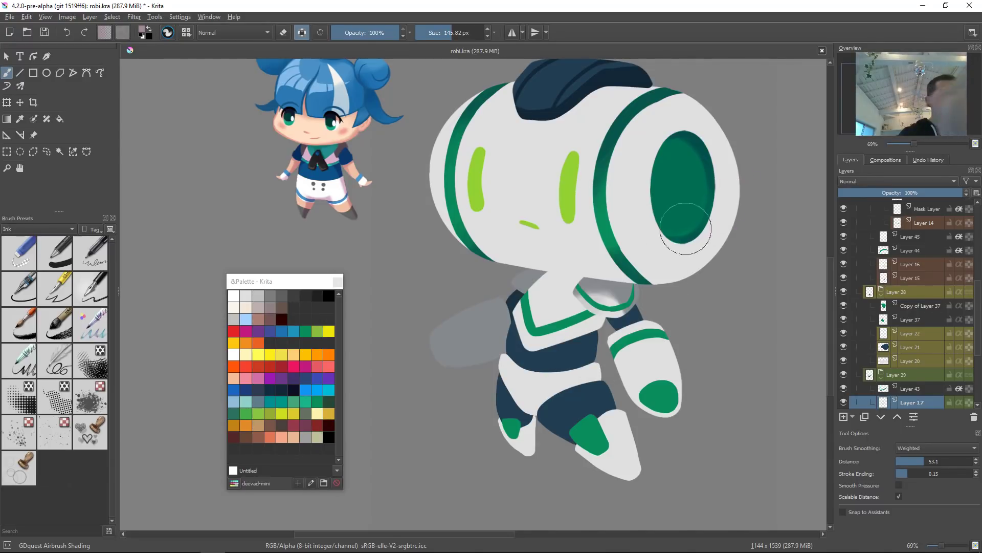
pyautogui.moveTo(565, 266); pyautogui.dragTo(592, 274)
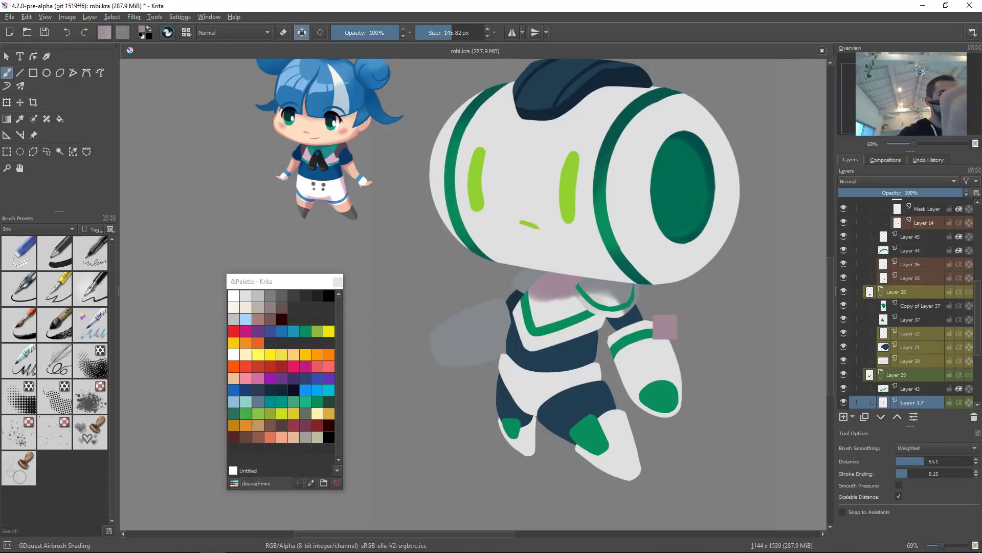
pyautogui.hotkey('ctrl', 'z')
pyautogui.hotkey('shift', 'i')
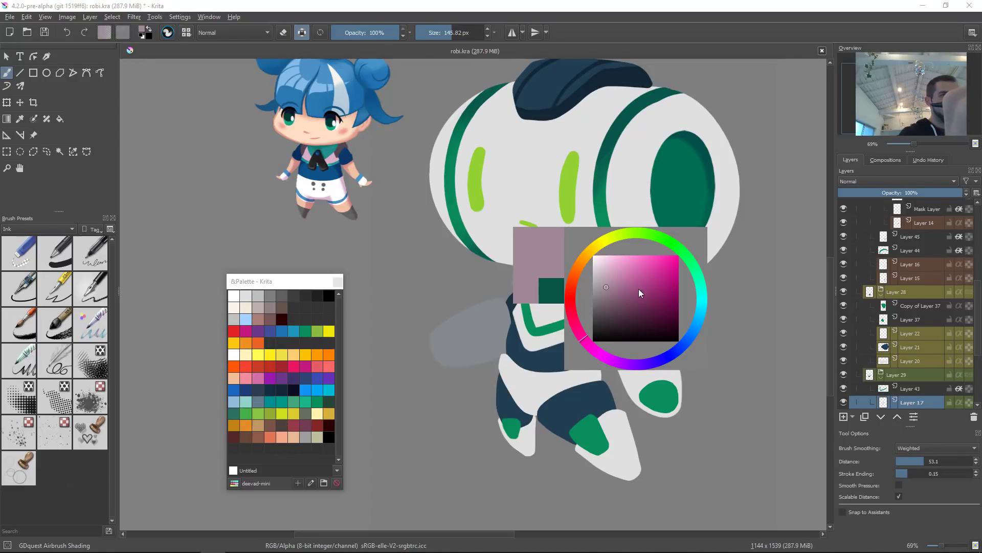
pyautogui.click(612, 290)
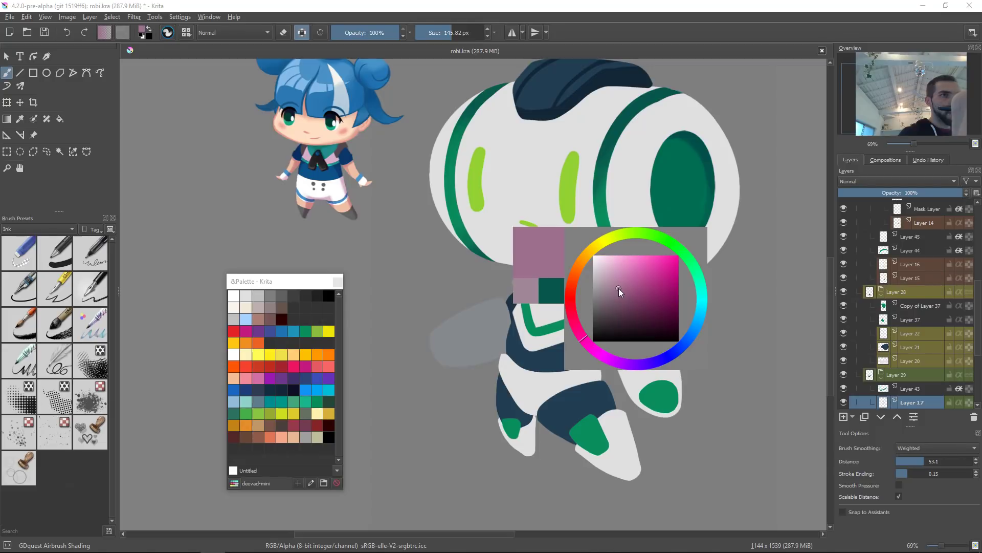
pyautogui.moveTo(588, 240)
pyautogui.mouseDown()
pyautogui.moveTo(552, 253)
pyautogui.moveTo(617, 322)
pyautogui.moveTo(620, 342)
pyautogui.mouseUp()
pyautogui.hotkey('ctrl', 'z')
pyautogui.moveTo(570, 247); pyautogui.dragTo(556, 298)
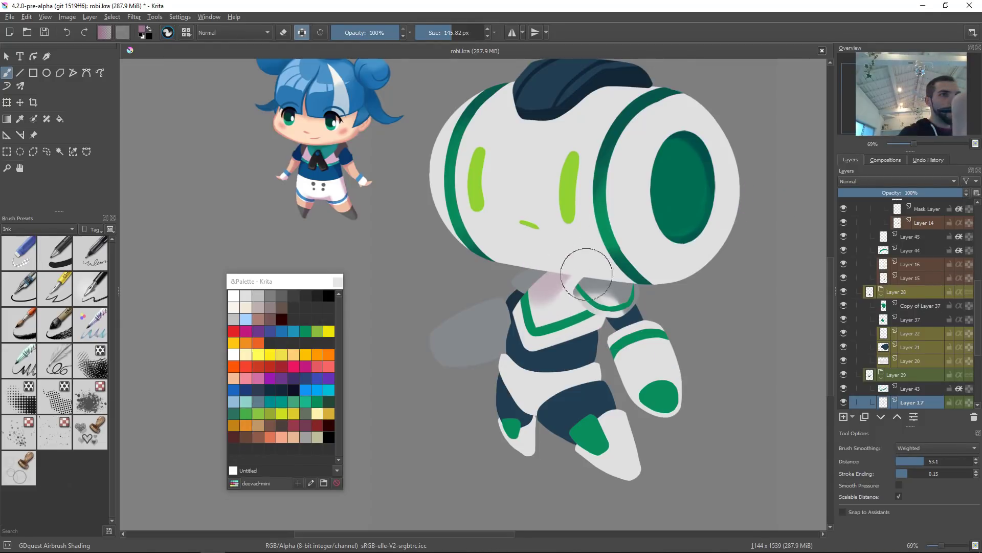
pyautogui.hotkey('ctrl', 'z')
pyautogui.press(']')
pyautogui.press(']')
pyautogui.press(']')
pyautogui.moveTo(593, 246)
pyautogui.mouseDown()
pyautogui.moveTo(554, 288)
pyautogui.moveTo(591, 264)
pyautogui.moveTo(561, 254)
pyautogui.moveTo(584, 252)
pyautogui.moveTo(545, 294)
pyautogui.moveTo(592, 256)
pyautogui.moveTo(585, 304)
pyautogui.moveTo(605, 261)
pyautogui.moveTo(589, 325)
pyautogui.moveTo(595, 257)
pyautogui.moveTo(602, 365)
pyautogui.moveTo(618, 258)
pyautogui.moveTo(574, 387)
pyautogui.mouseUp()
pyautogui.hotkey('ctrl', 'z')
pyautogui.hotkey('ctrl', 'z')
# Step: Airbrush soft pink shading across the upper torso beneath the head
pyautogui.moveTo(590, 249); pyautogui.dragTo(615, 322)
pyautogui.moveTo(606, 259); pyautogui.dragTo(581, 380)
pyautogui.moveTo(603, 342)
pyautogui.keyDown('shift'); pyautogui.mouseDown()
pyautogui.moveTo(558, 342)
pyautogui.moveTo(594, 325)
pyautogui.moveTo(608, 239)
pyautogui.mouseUp(); pyautogui.keyUp('shift')
pyautogui.keyDown('shift'); pyautogui.moveTo(543, 315); pyautogui.dragTo(529, 315); pyautogui.keyUp('shift')
pyautogui.moveTo(494, 357); pyautogui.dragTo(610, 236)
pyautogui.moveTo(555, 292); pyautogui.dragTo(626, 214)
pyautogui.moveTo(512, 340); pyautogui.dragTo(609, 218)
pyautogui.keyDown('ctrl'); pyautogui.moveTo(536, 338); pyautogui.dragTo(557, 430); pyautogui.keyUp('ctrl')
pyautogui.keyDown('shift'); pyautogui.moveTo(588, 389); pyautogui.dragTo(496, 359); pyautogui.keyUp('shift')
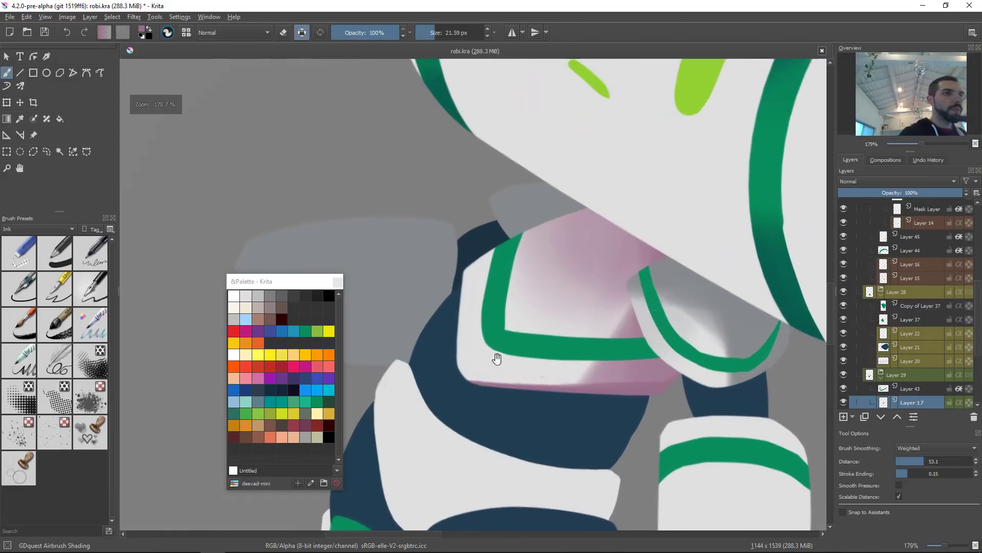
pyautogui.moveTo(456, 259)
pyautogui.mouseDown()
pyautogui.moveTo(452, 387)
pyautogui.moveTo(465, 423)
pyautogui.mouseUp()
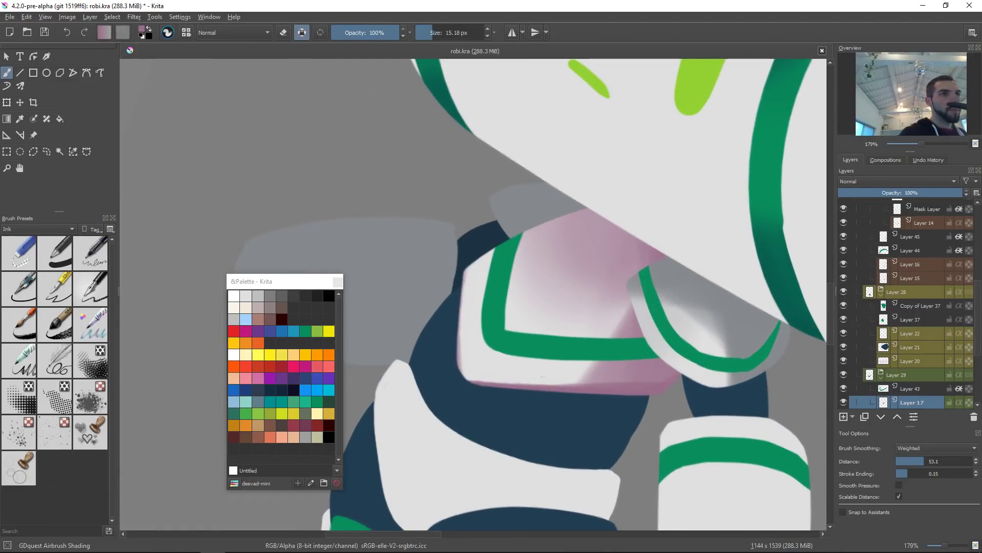
pyautogui.click(509, 275)
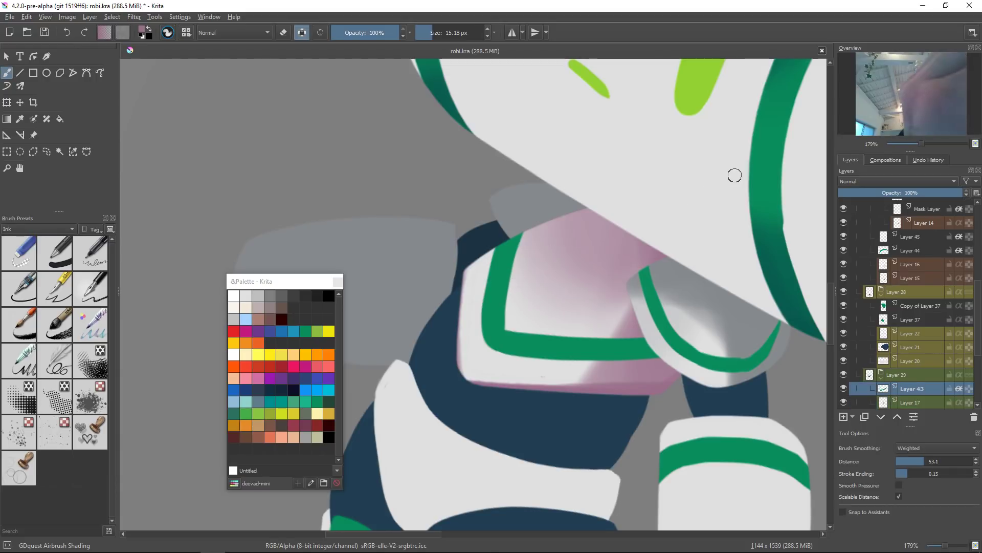
pyautogui.keyDown('ctrl'); pyautogui.moveTo(735, 176); pyautogui.dragTo(745, 212); pyautogui.keyUp('ctrl')
pyautogui.keyDown('ctrl'); pyautogui.click(806, 77); pyautogui.keyUp('ctrl')
pyautogui.moveTo(820, 113); pyautogui.dragTo(713, 173)
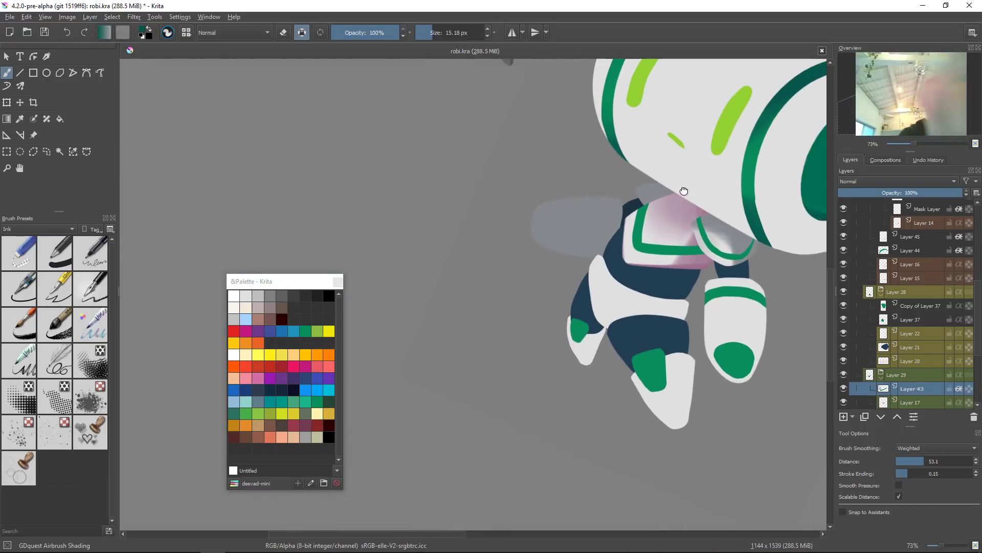
pyautogui.press('2')
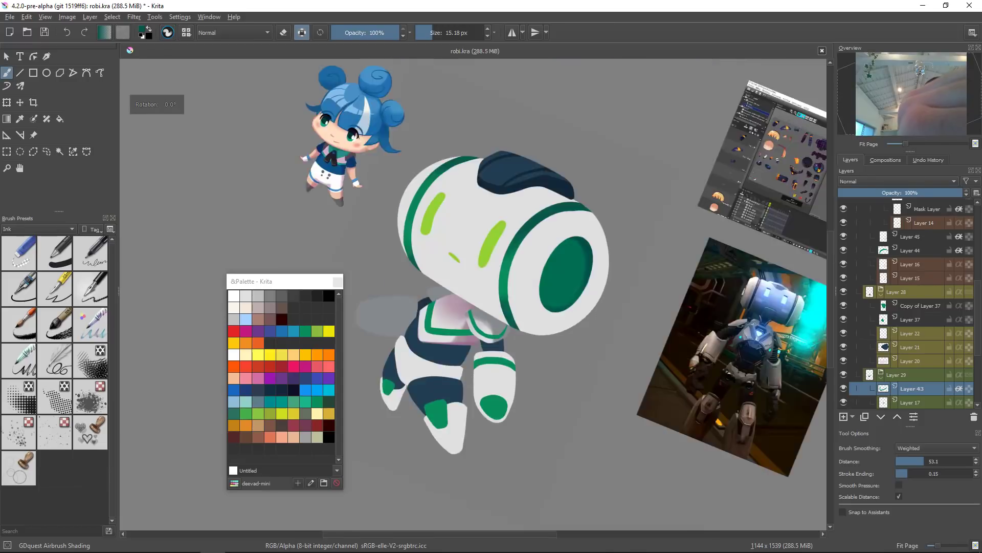
pyautogui.press('5')
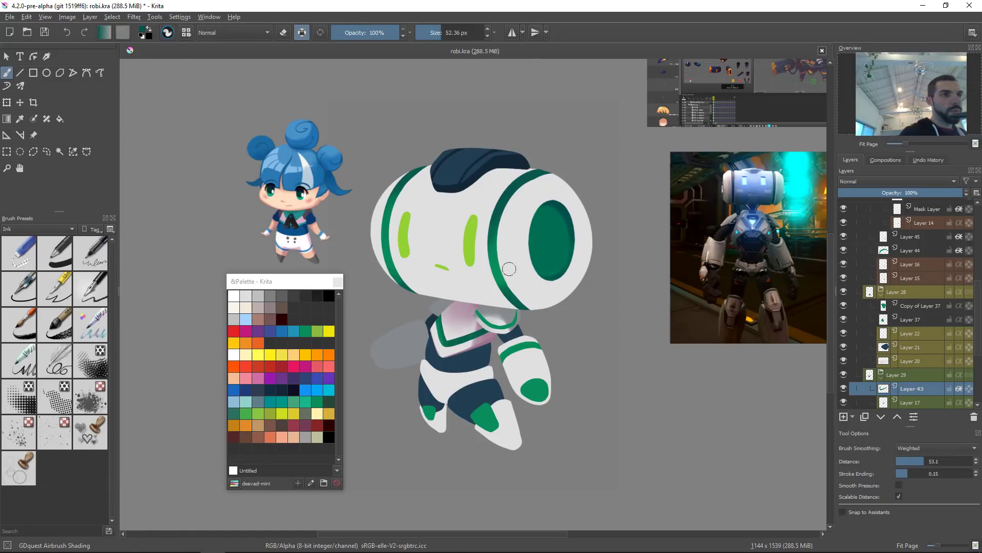
pyautogui.moveTo(558, 311); pyautogui.dragTo(564, 316)
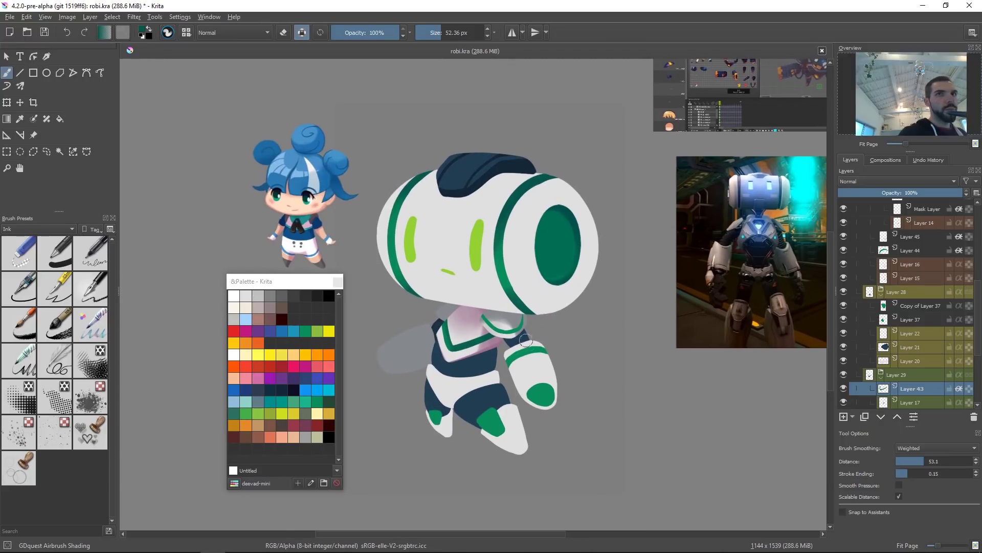
# Step: Select the shadow layer under the head and apply an HSV adjustment with hue -3 and saturation 61
pyautogui.click(514, 316)
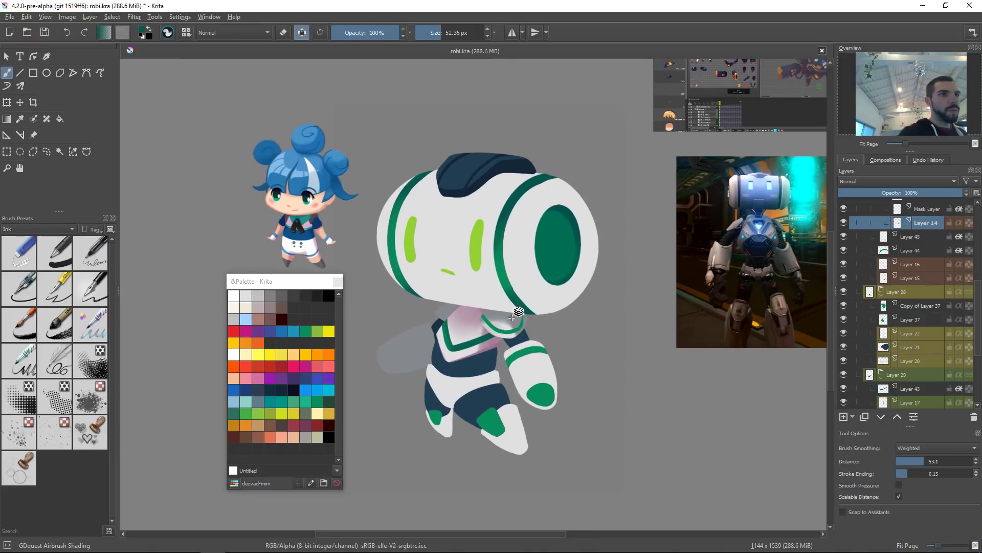
pyautogui.keyDown('ctrl'); pyautogui.click(482, 311); pyautogui.keyUp('ctrl')
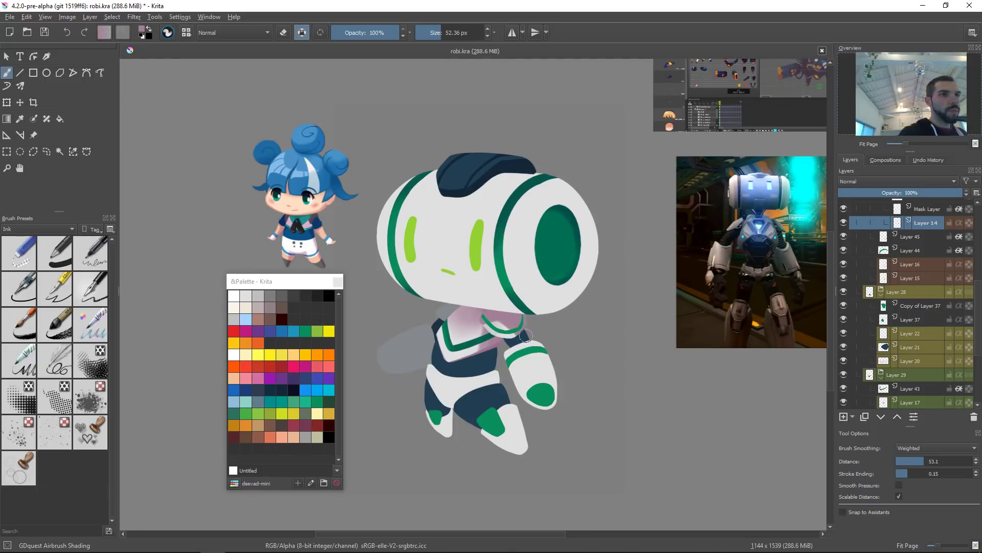
pyautogui.scroll(-4, 556, 357)
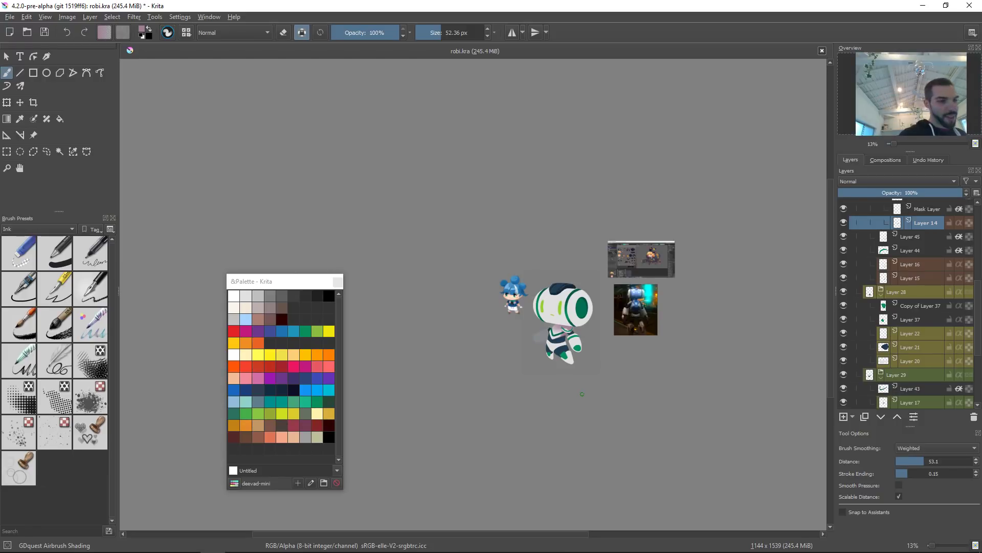
pyautogui.hotkey('ctrl', 'u')
pyautogui.moveTo(851, 190)
pyautogui.mouseDown()
pyautogui.moveTo(928, 192)
pyautogui.moveTo(849, 177)
pyautogui.mouseUp()
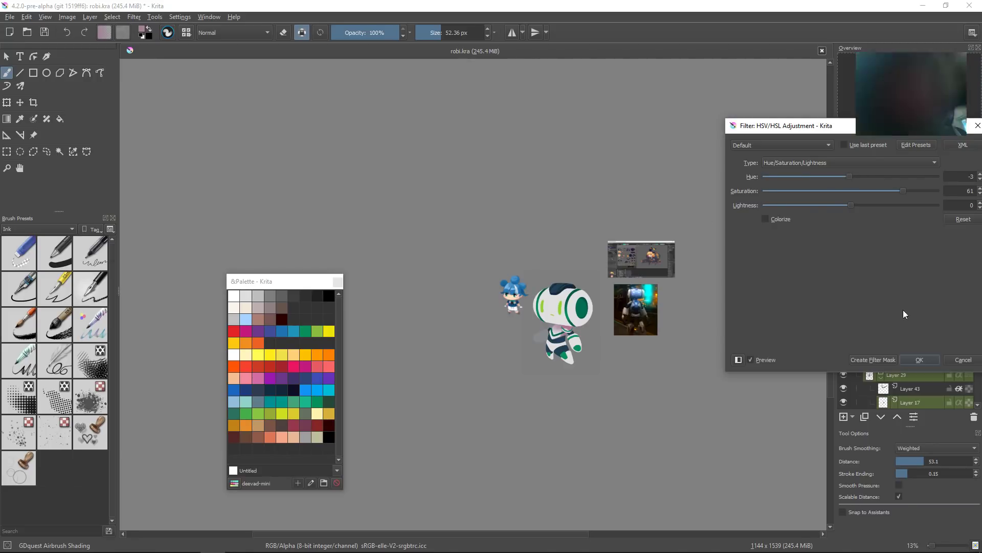
pyautogui.press('Return')
# Step: Select the torso shading layer and raise its saturation with an HSV adjustment
pyautogui.moveTo(577, 332); pyautogui.dragTo(591, 239)
pyautogui.moveTo(530, 383); pyautogui.dragTo(598, 355)
pyautogui.click(521, 326)
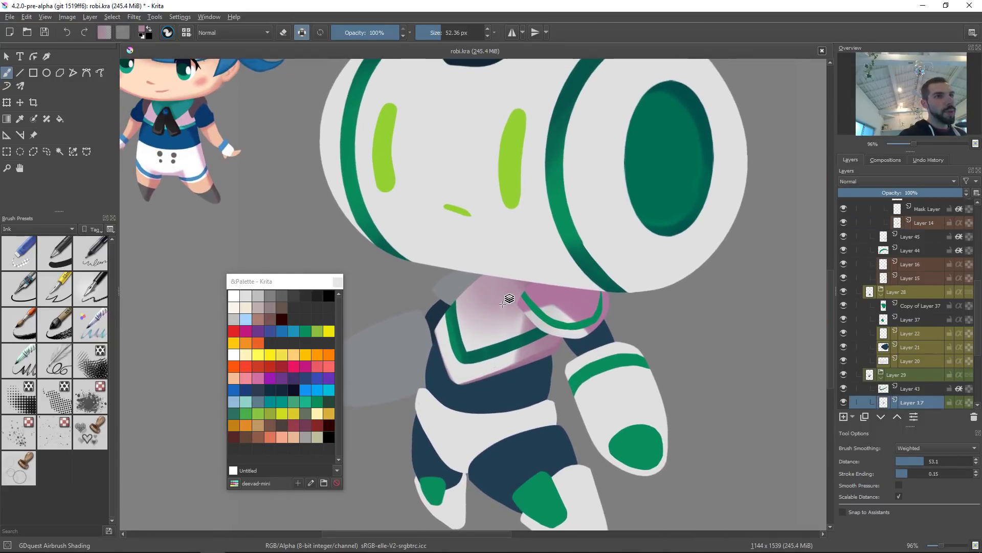
pyautogui.hotkey('ctrl', 'u')
pyautogui.moveTo(850, 191); pyautogui.dragTo(891, 189)
pyautogui.click(920, 359)
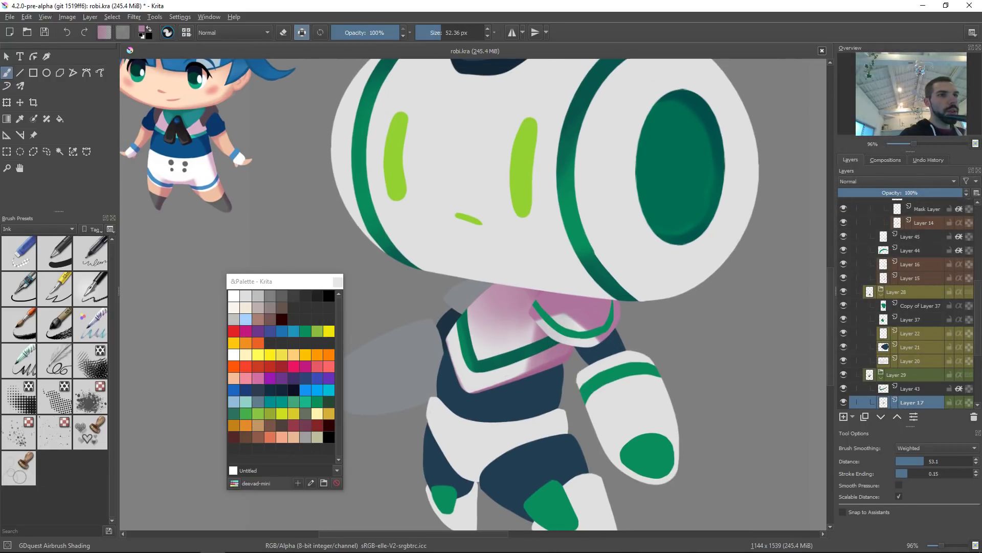
# Step: Sample a light colour and airbrush soft highlights on the upper torso near the green band
pyautogui.moveTo(531, 299); pyautogui.dragTo(532, 369)
pyautogui.hotkey('ctrl', 'z')
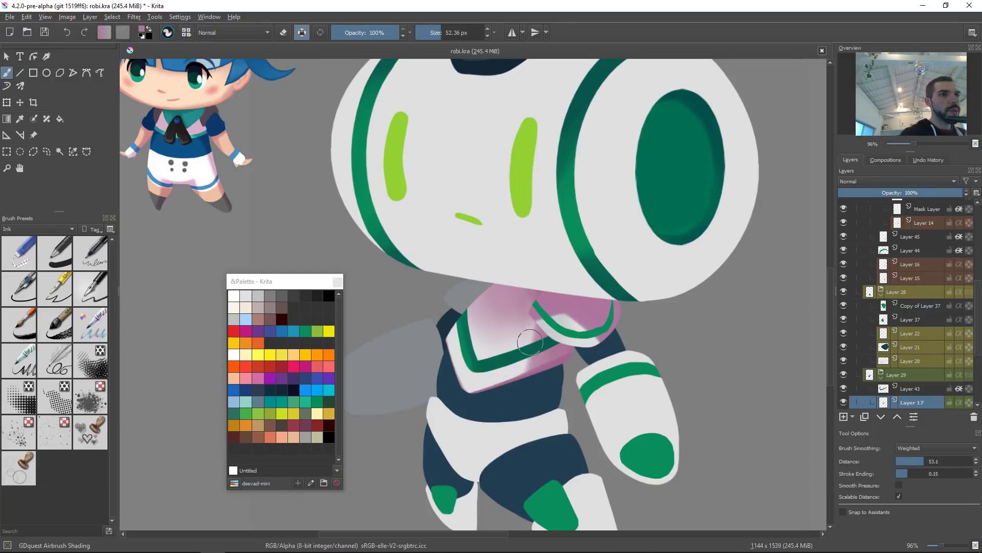
pyautogui.keyDown('ctrl'); pyautogui.click(521, 324); pyautogui.keyUp('ctrl')
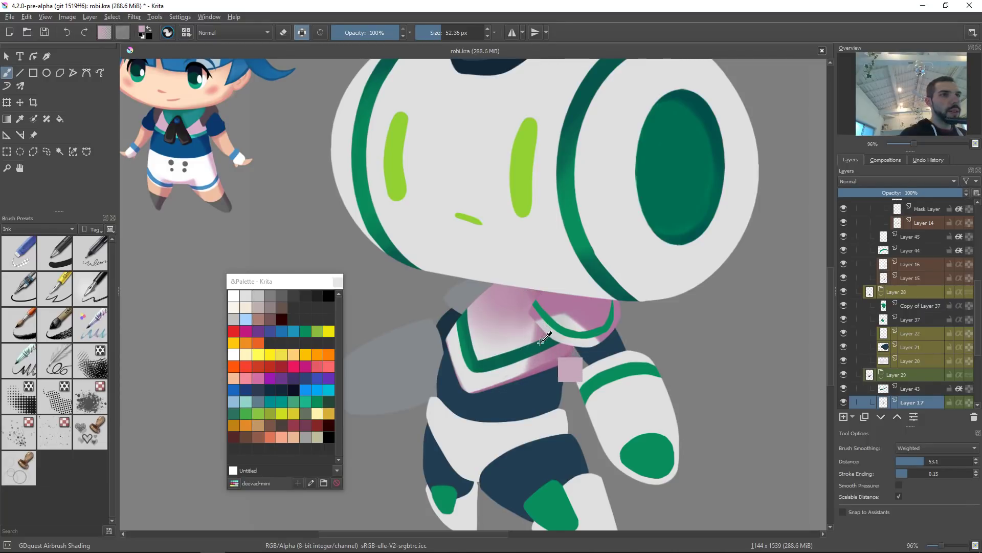
pyautogui.keyDown('ctrl'); pyautogui.click(506, 372); pyautogui.keyUp('ctrl')
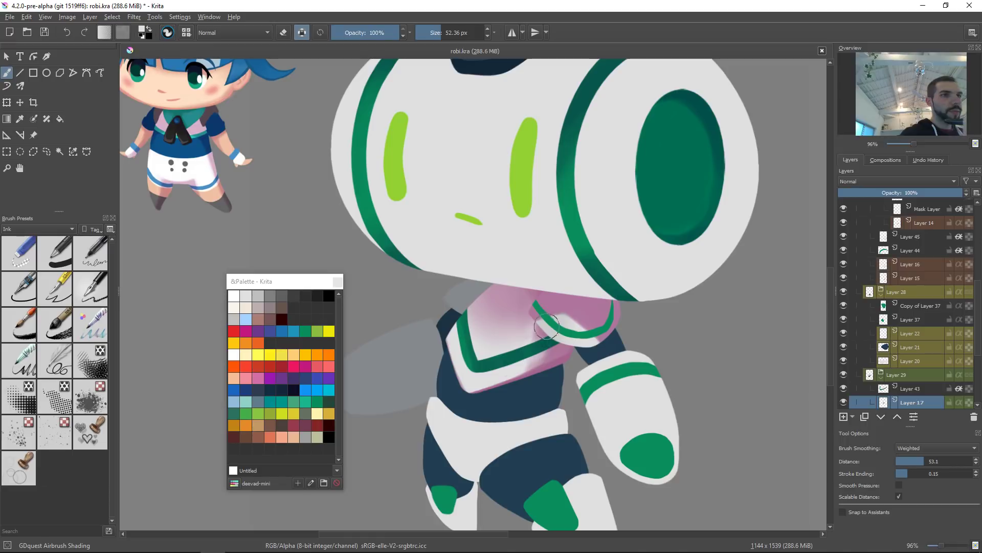
pyautogui.keyDown('shift'); pyautogui.moveTo(519, 334); pyautogui.dragTo(544, 336); pyautogui.keyUp('shift')
pyautogui.moveTo(531, 351); pyautogui.dragTo(514, 354)
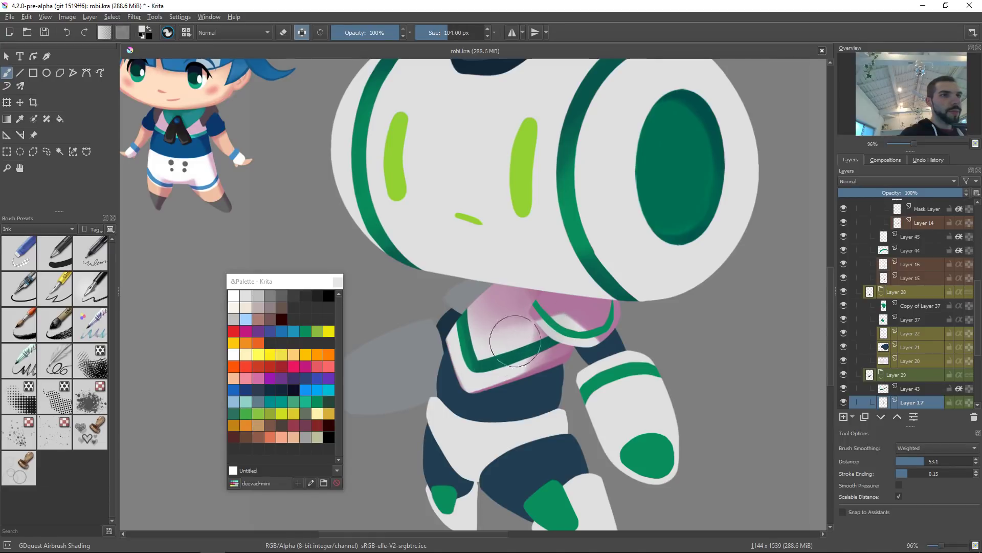
pyautogui.keyDown('ctrl'); pyautogui.click(520, 313); pyautogui.keyUp('ctrl')
pyautogui.moveTo(519, 311)
pyautogui.keyDown('shift'); pyautogui.mouseDown()
pyautogui.moveTo(500, 317)
pyautogui.moveTo(550, 319)
pyautogui.moveTo(558, 365)
pyautogui.moveTo(553, 300)
pyautogui.mouseUp(); pyautogui.keyUp('shift')
pyautogui.keyDown('ctrl'); pyautogui.click(559, 362); pyautogui.keyUp('ctrl')
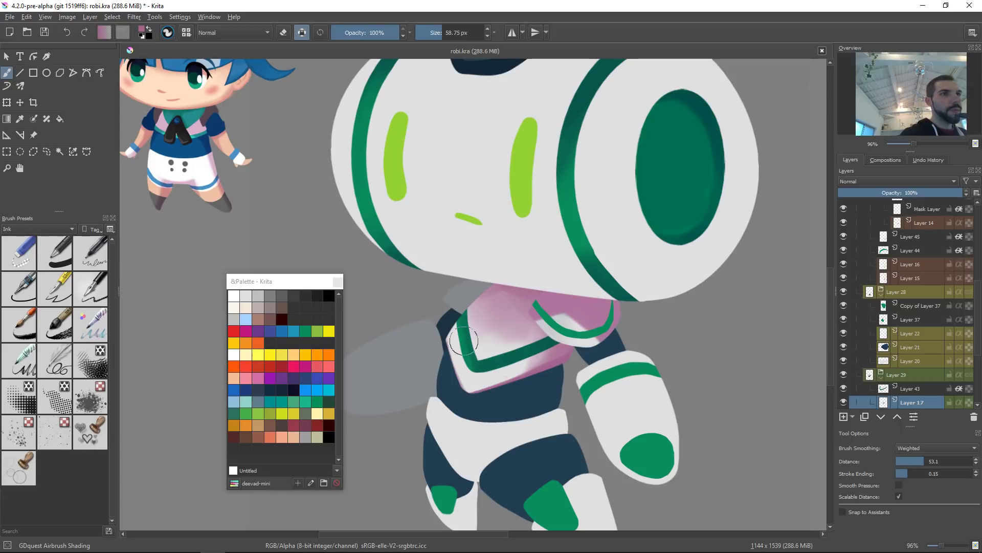
pyautogui.keyDown('shift'); pyautogui.moveTo(504, 284); pyautogui.dragTo(514, 284); pyautogui.keyUp('shift')
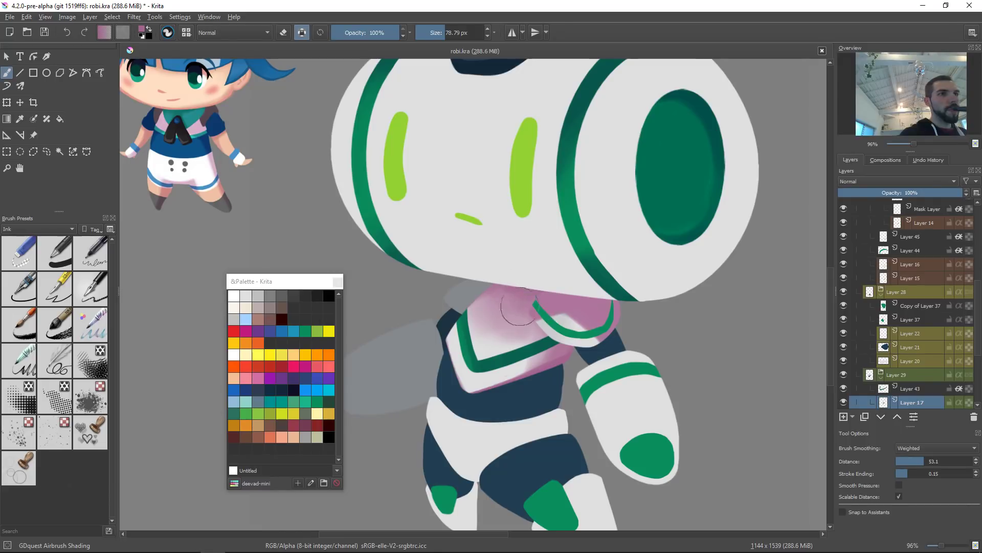
# Step: Select the shadow layer under the head and pick a pink shade from the popup palette
pyautogui.scroll(-4, 650, 287)
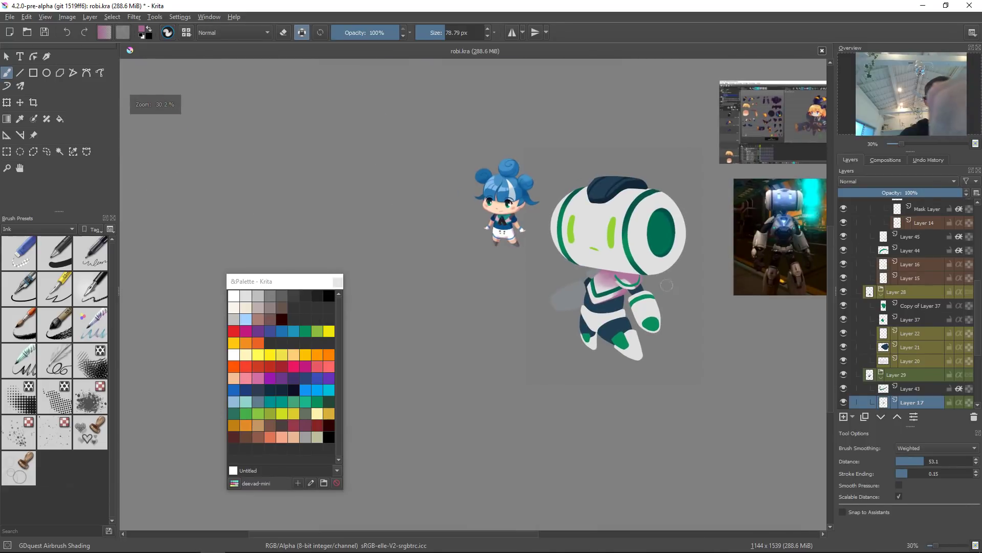
pyautogui.moveTo(674, 254); pyautogui.dragTo(639, 284)
pyautogui.click(600, 308)
pyautogui.keyDown('ctrl'); pyautogui.moveTo(600, 312); pyautogui.dragTo(644, 192); pyautogui.keyUp('ctrl')
pyautogui.keyDown('shift'); pyautogui.moveTo(582, 277); pyautogui.dragTo(531, 285); pyautogui.keyUp('shift')
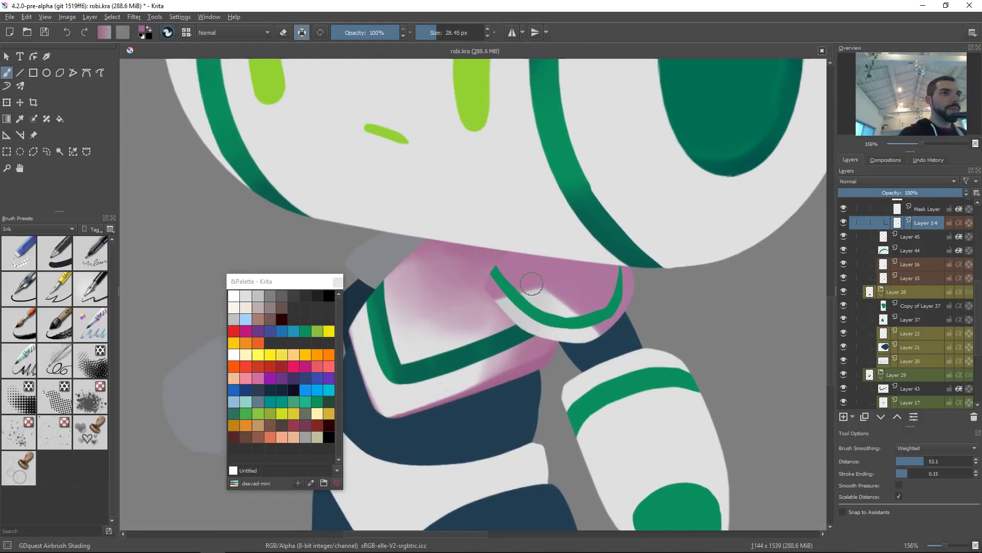
pyautogui.rightClick(575, 277)
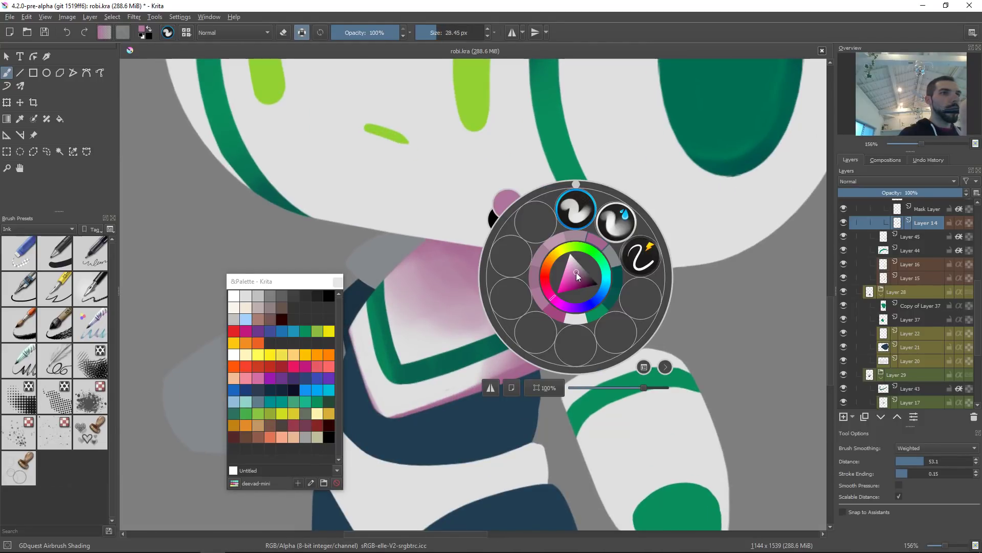
pyautogui.click(580, 274)
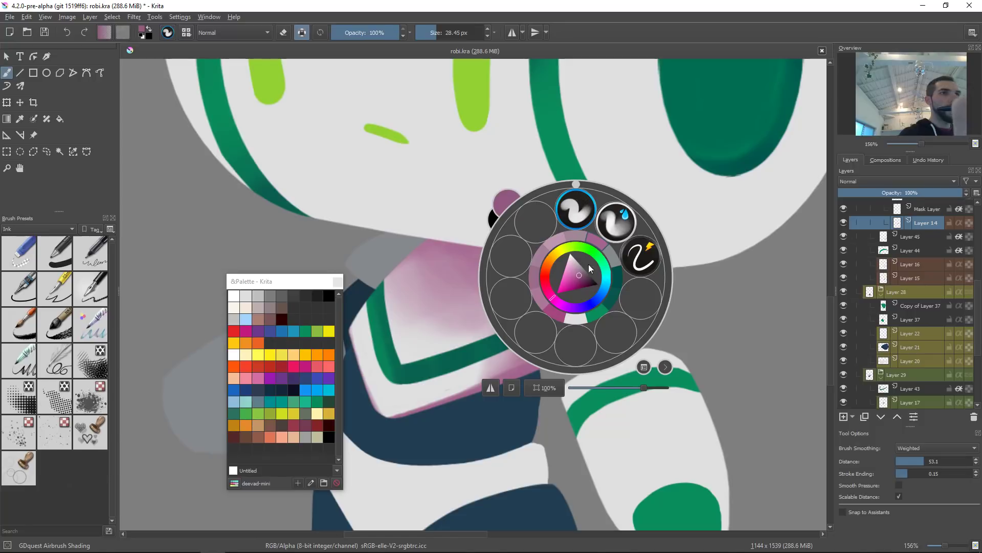
pyautogui.rightClick(551, 296)
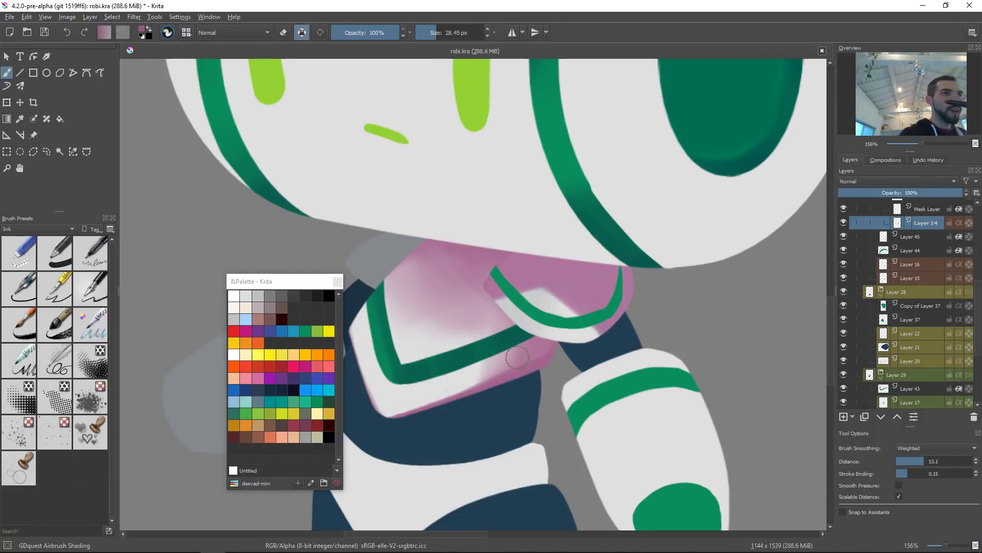
# Step: Enlarge the brush and airbrush more pink shadow beneath the head around the neck
pyautogui.keyDown('shift'); pyautogui.moveTo(593, 266); pyautogui.dragTo(637, 267); pyautogui.keyUp('shift')
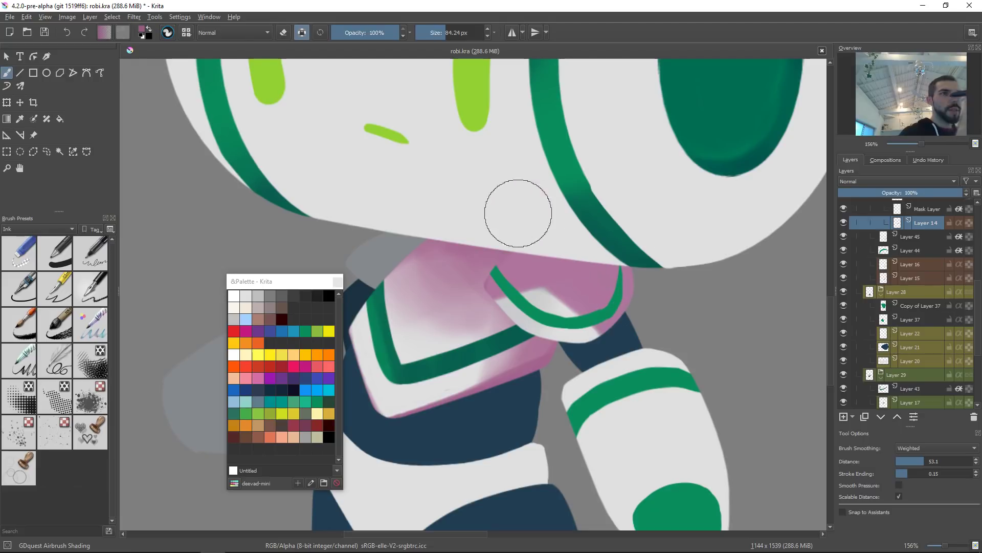
pyautogui.moveTo(524, 215); pyautogui.dragTo(665, 332)
pyautogui.moveTo(562, 216); pyautogui.dragTo(636, 376)
pyautogui.moveTo(564, 228)
pyautogui.mouseDown()
pyautogui.moveTo(662, 358)
pyautogui.moveTo(598, 288)
pyautogui.mouseUp()
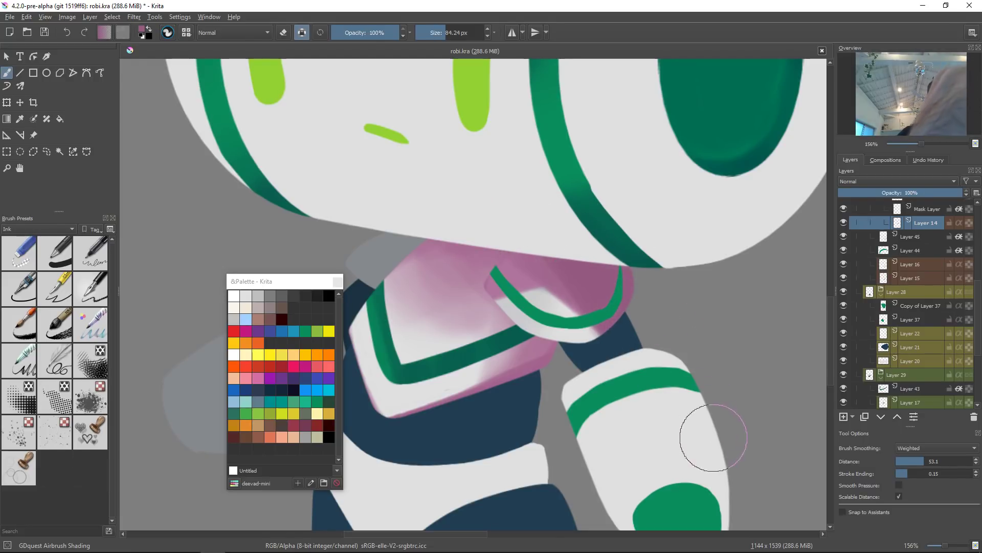
pyautogui.press('2')
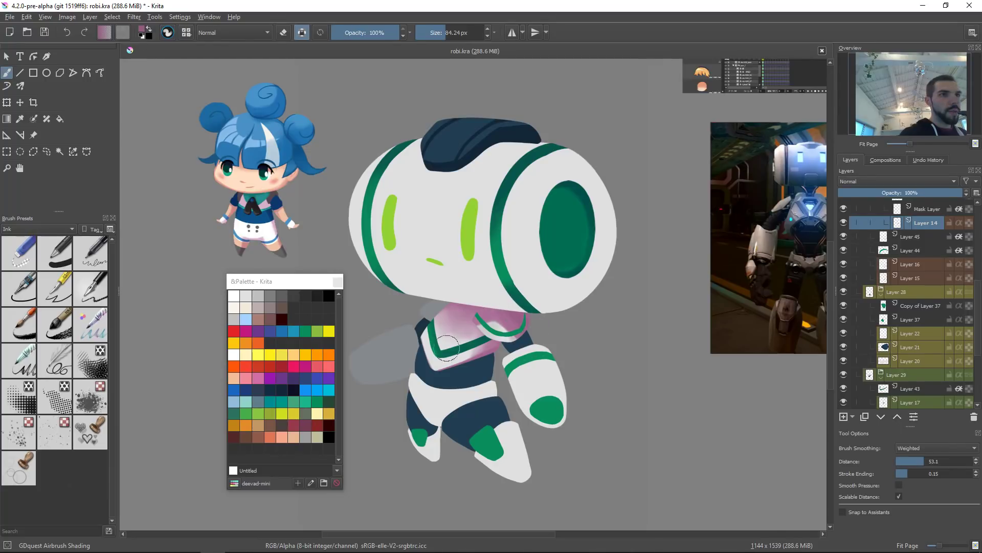
# Step: Pick through the layers under the neck and torso on the canvas and zoom in on the collar
pyautogui.press('[')
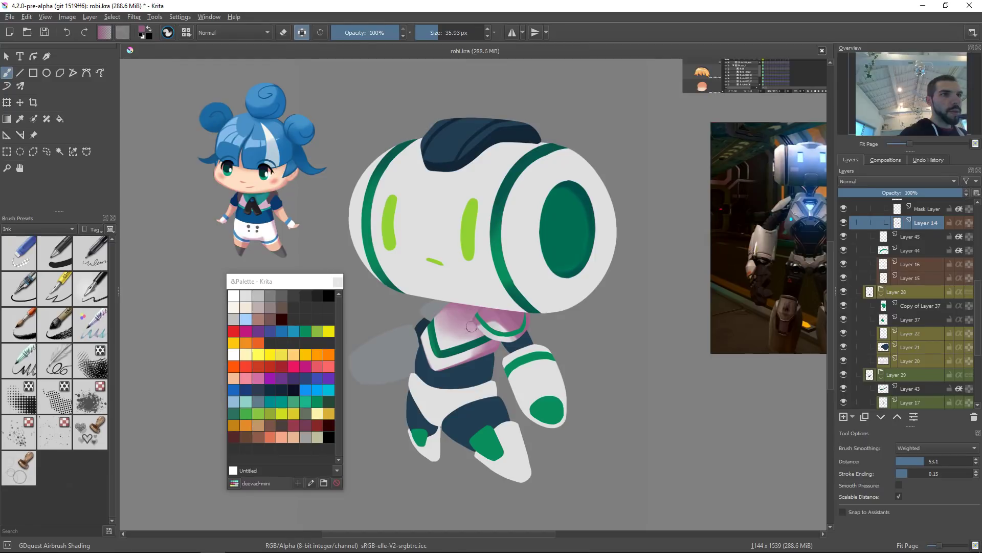
pyautogui.click(460, 316)
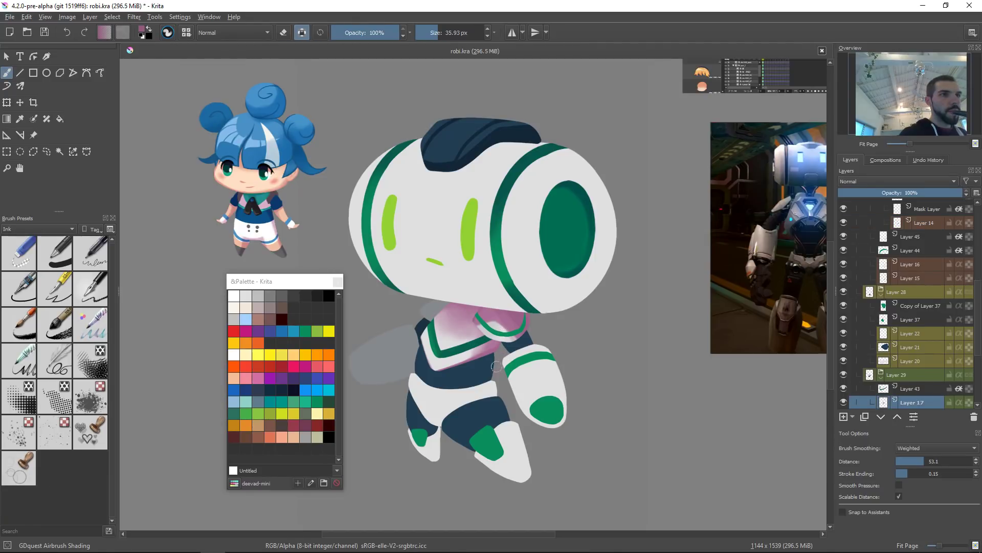
pyautogui.keyDown('alt'); pyautogui.click(868, 379); pyautogui.keyUp('alt')
pyautogui.keyDown('alt'); pyautogui.click(871, 379); pyautogui.keyUp('alt')
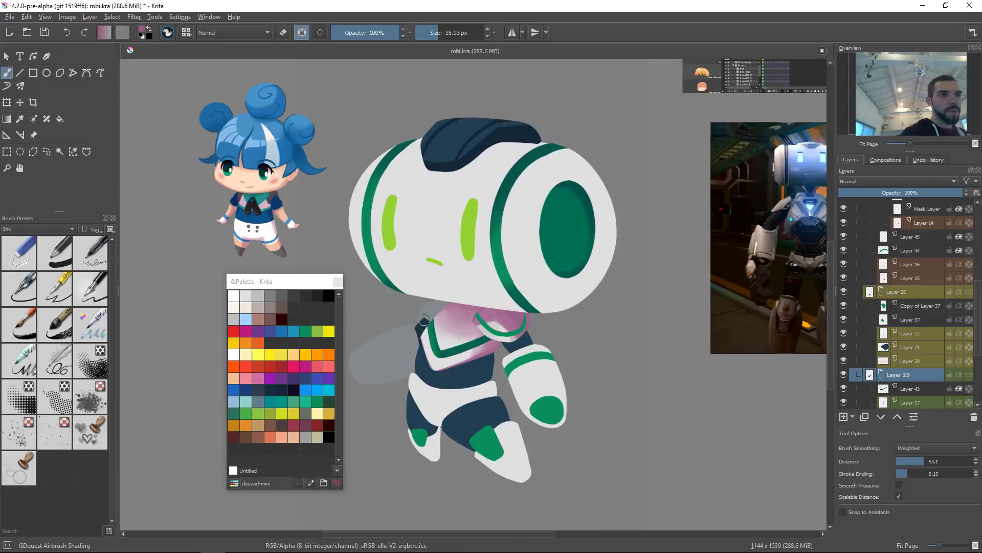
pyautogui.click(490, 349)
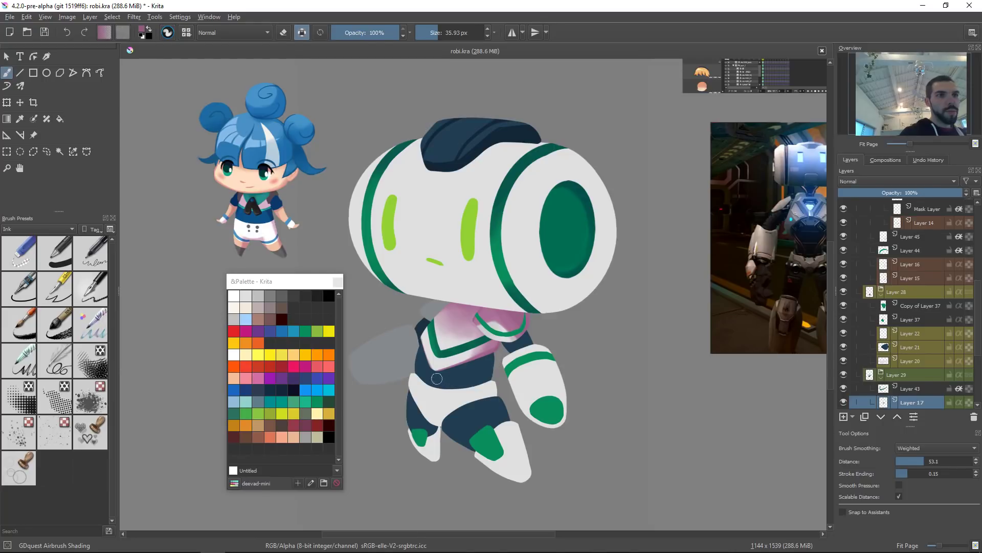
pyautogui.click(517, 331)
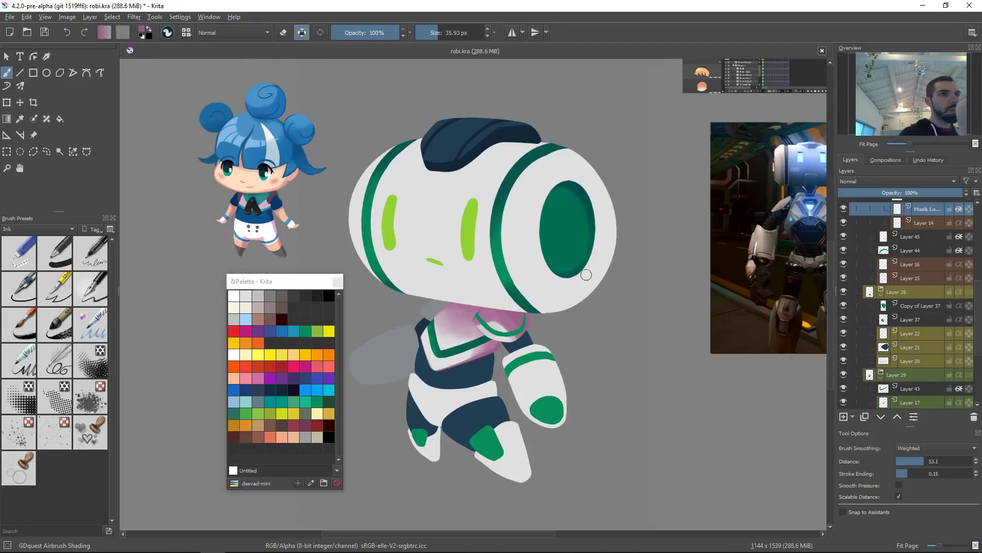
pyautogui.keyDown('ctrl'); pyautogui.click(508, 182); pyautogui.keyUp('ctrl')
pyautogui.moveTo(513, 343); pyautogui.dragTo(450, 285)
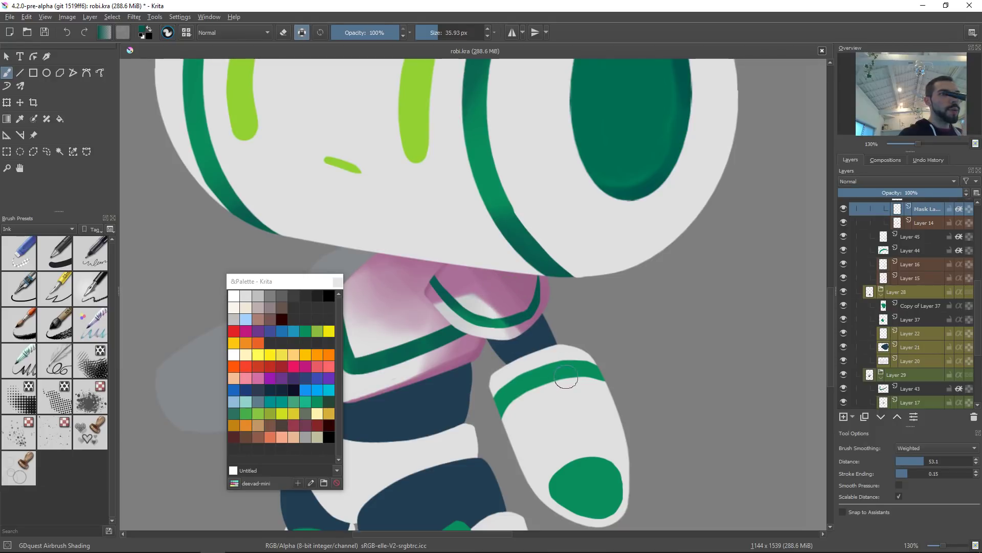
# Step: Sample a light colour, switch to the head shading layer and airbrush a highlight onto the green collar band
pyautogui.keyDown('ctrl'); pyautogui.click(479, 302); pyautogui.keyUp('ctrl')
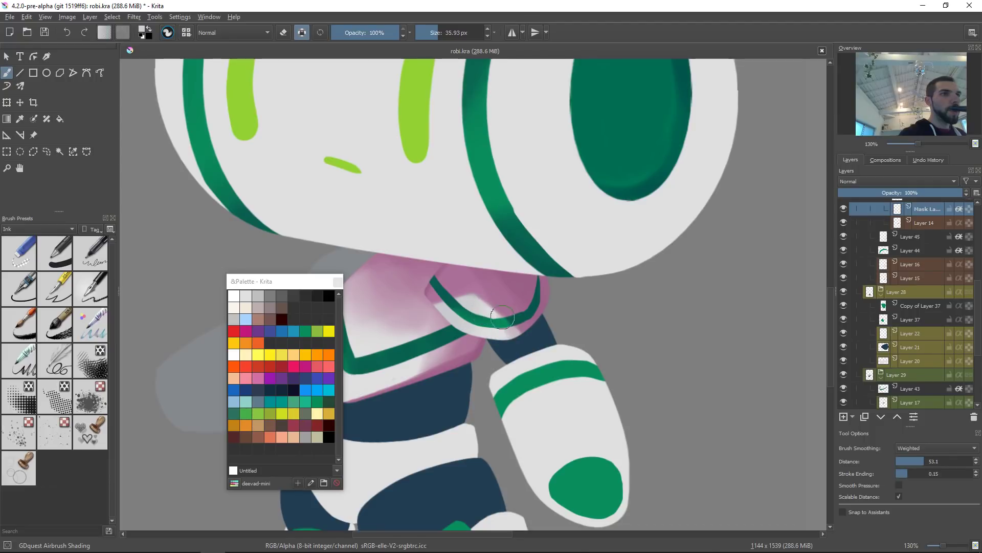
pyautogui.press('pagedown')
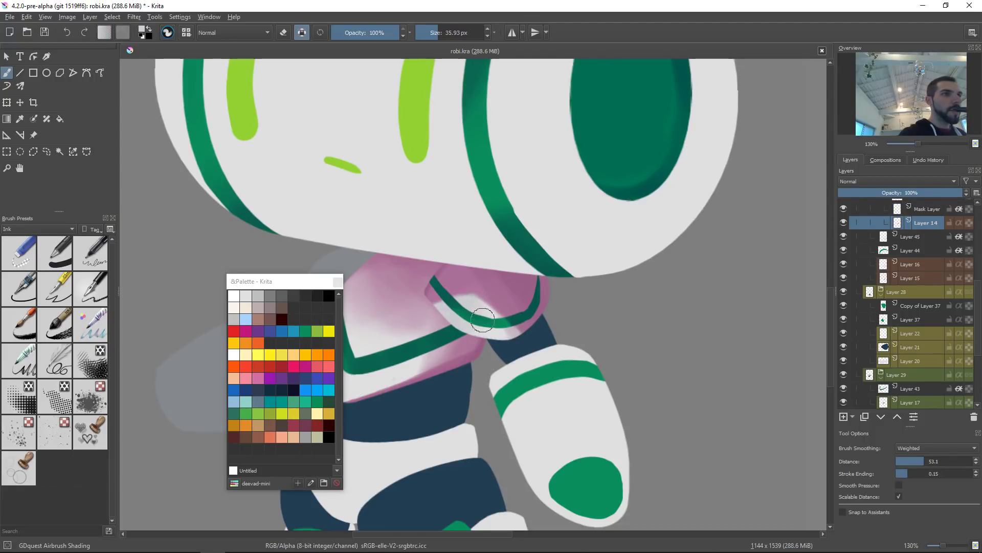
pyautogui.moveTo(445, 322)
pyautogui.keyDown('shift'); pyautogui.mouseDown()
pyautogui.moveTo(480, 322)
pyautogui.moveTo(451, 340)
pyautogui.moveTo(471, 357)
pyautogui.moveTo(463, 318)
pyautogui.moveTo(466, 341)
pyautogui.moveTo(504, 362)
pyautogui.moveTo(467, 317)
pyautogui.moveTo(505, 395)
pyautogui.mouseUp(); pyautogui.keyUp('shift')
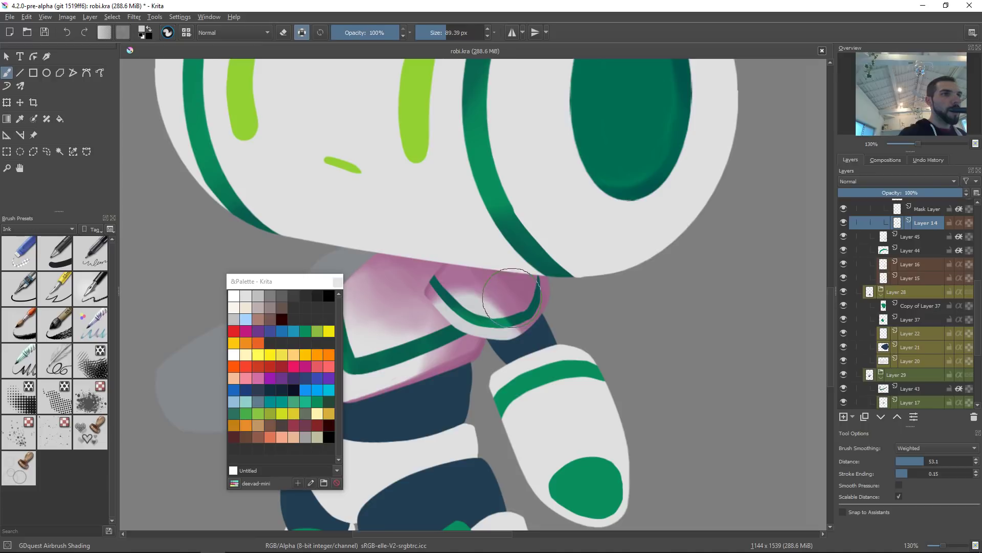
pyautogui.keyDown('ctrl'); pyautogui.click(504, 283); pyautogui.keyUp('ctrl')
pyautogui.keyDown('shift'); pyautogui.moveTo(509, 294); pyautogui.dragTo(480, 295); pyautogui.keyUp('shift')
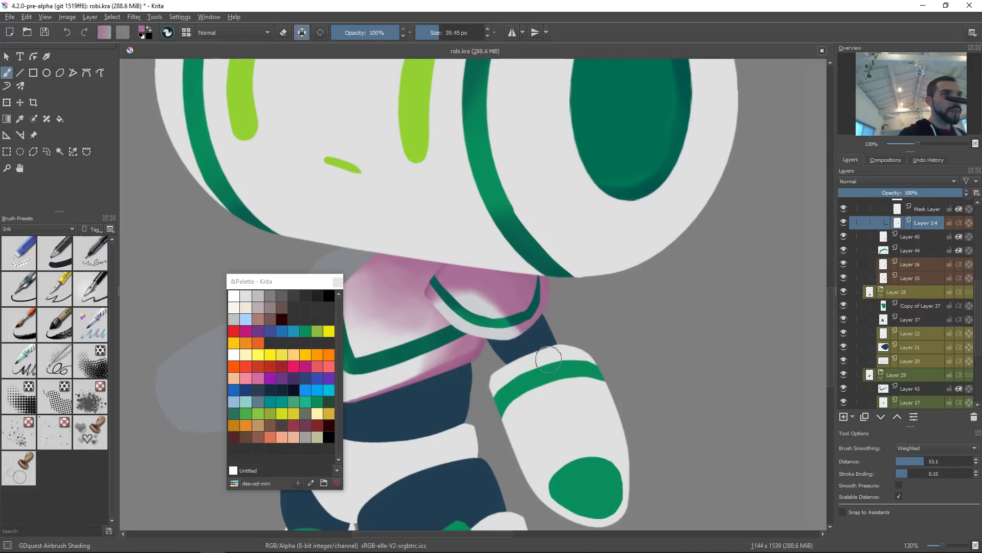
# Step: Review the whole figure and sample colours from the collar and arm bands
pyautogui.press('2')
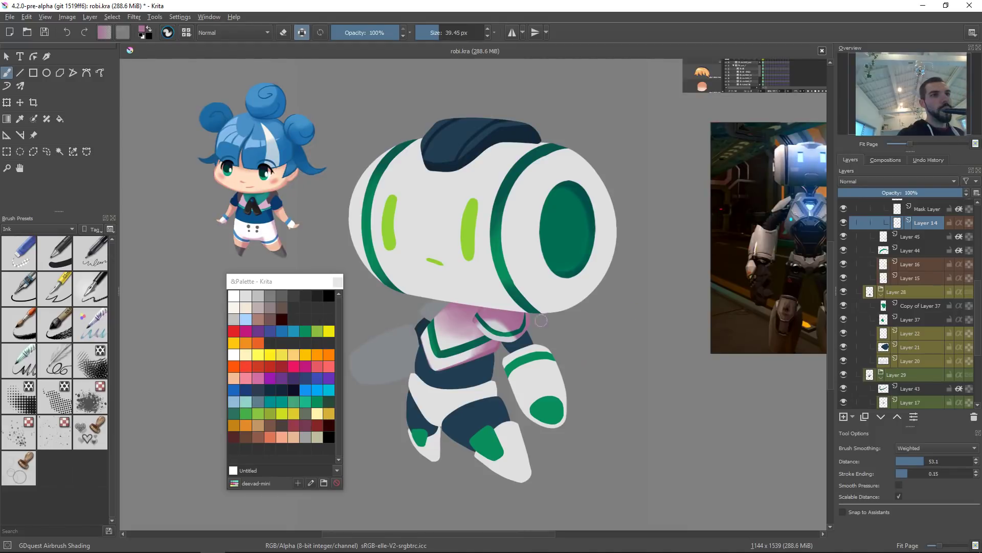
pyautogui.keyDown('ctrl'); pyautogui.click(504, 342); pyautogui.keyUp('ctrl')
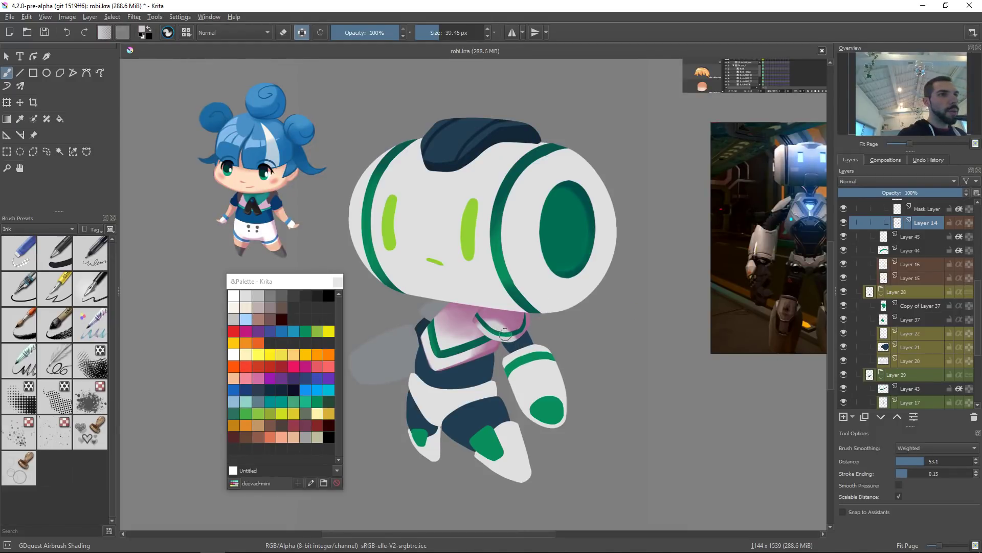
pyautogui.press('pageup')
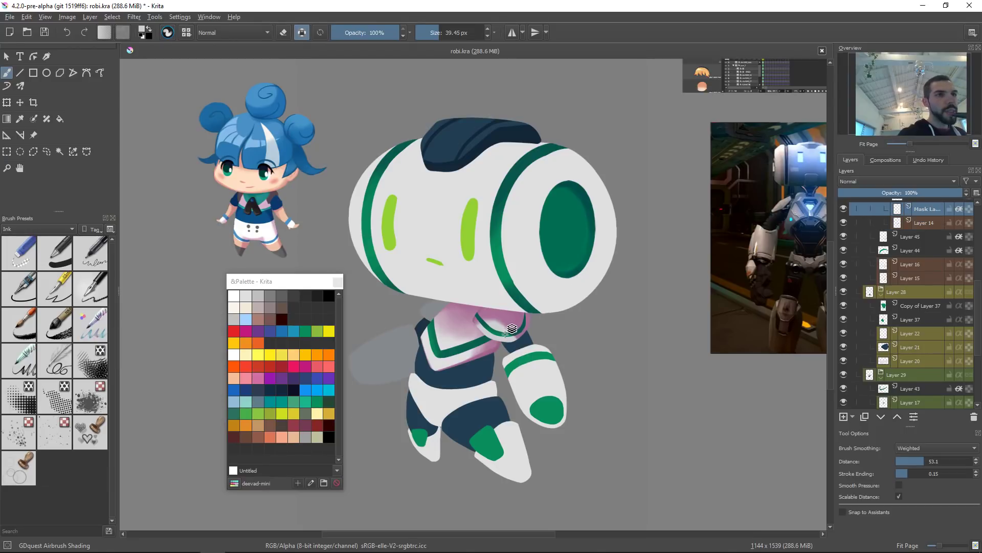
pyautogui.keyDown('ctrl'); pyautogui.click(547, 402); pyautogui.keyUp('ctrl')
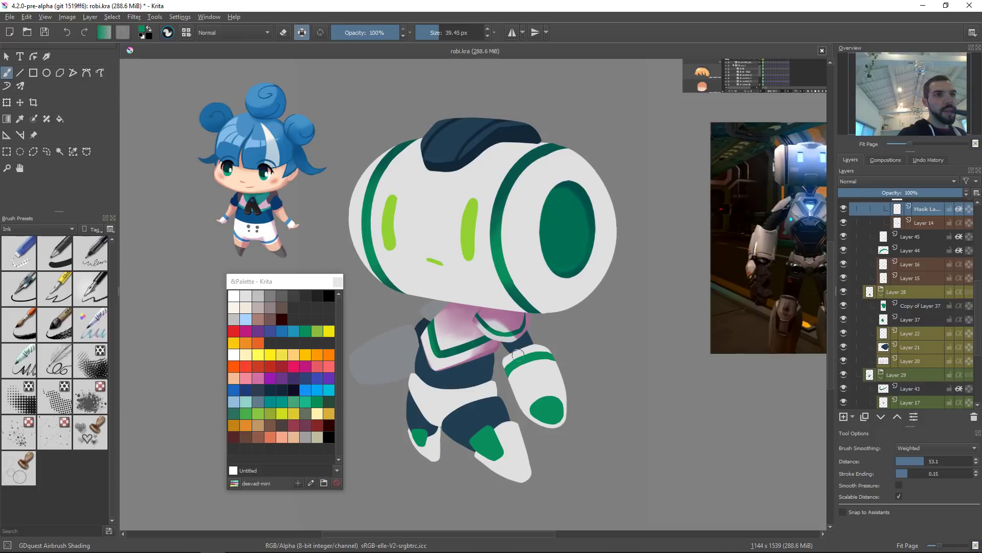
pyautogui.moveTo(572, 307); pyautogui.dragTo(602, 373)
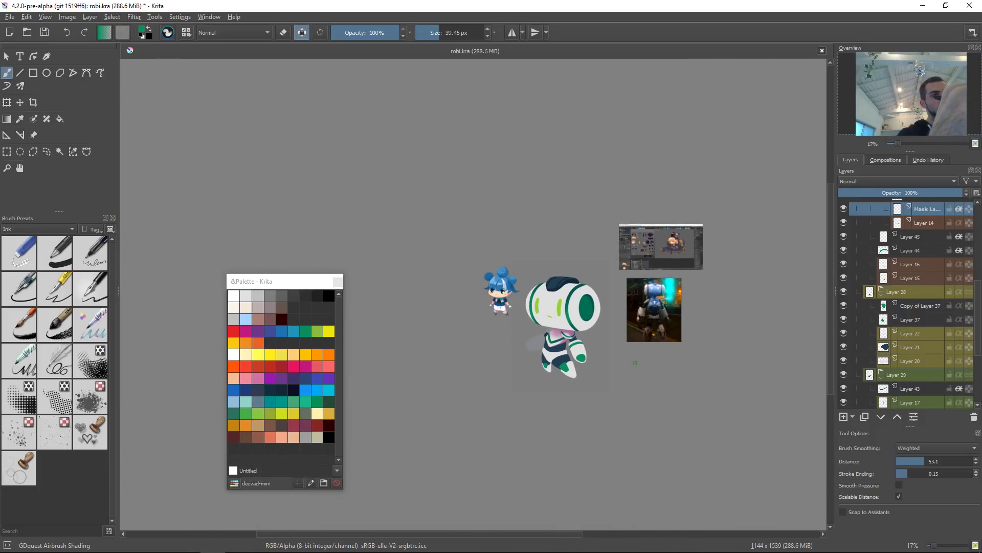
pyautogui.press('2')
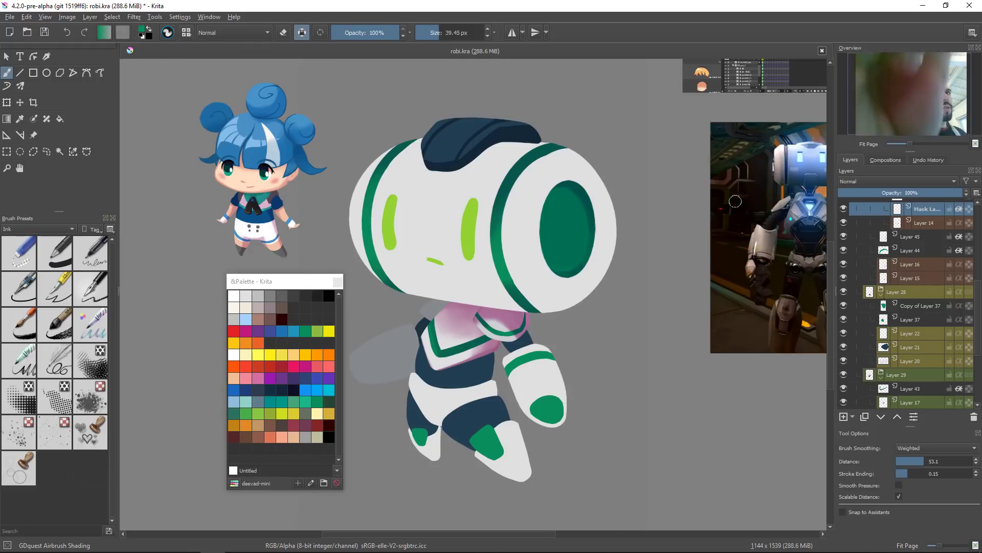
pyautogui.moveTo(532, 355); pyautogui.dragTo(537, 357)
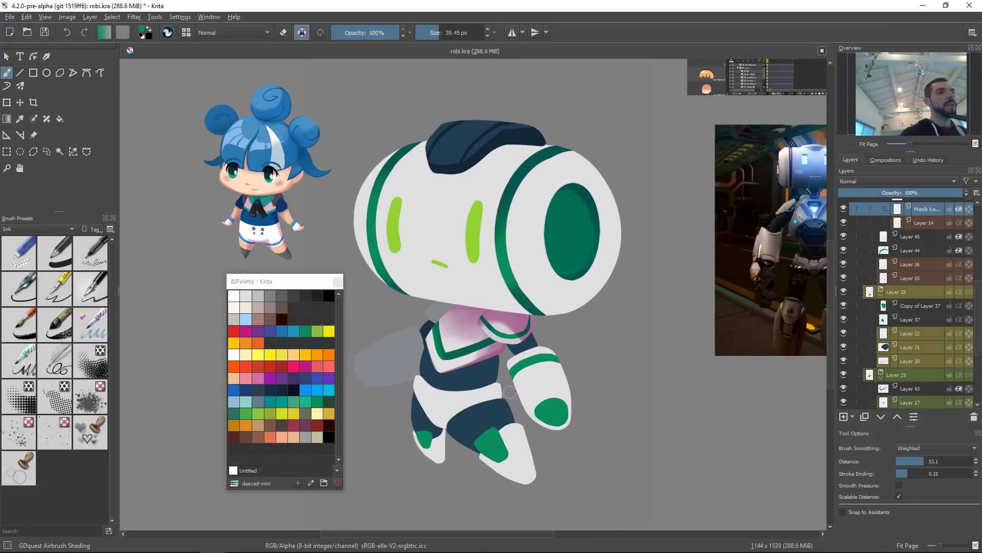
# Step: Pick through the arm and leg layers on the canvas and resize the brush to about 86 px
pyautogui.click(437, 337)
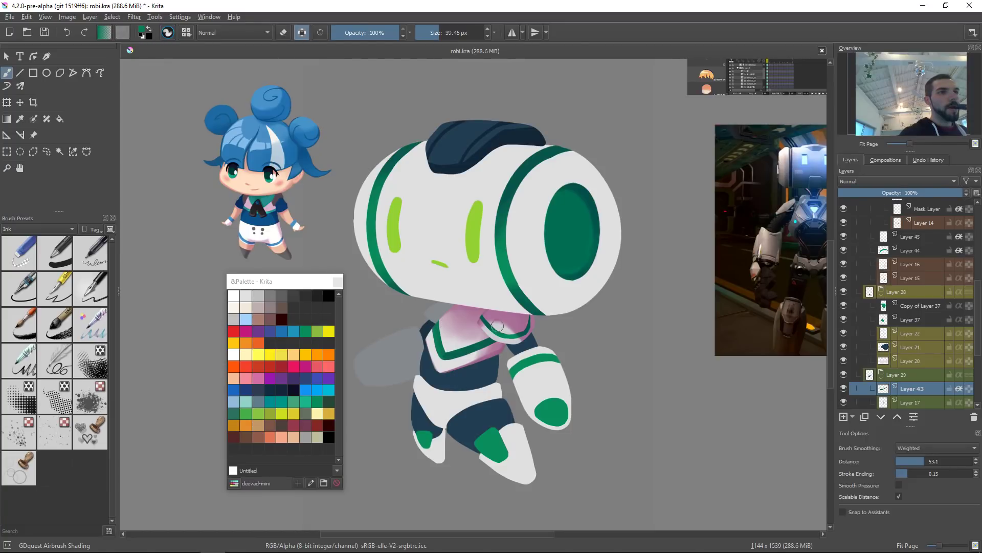
pyautogui.moveTo(583, 320); pyautogui.dragTo(597, 271)
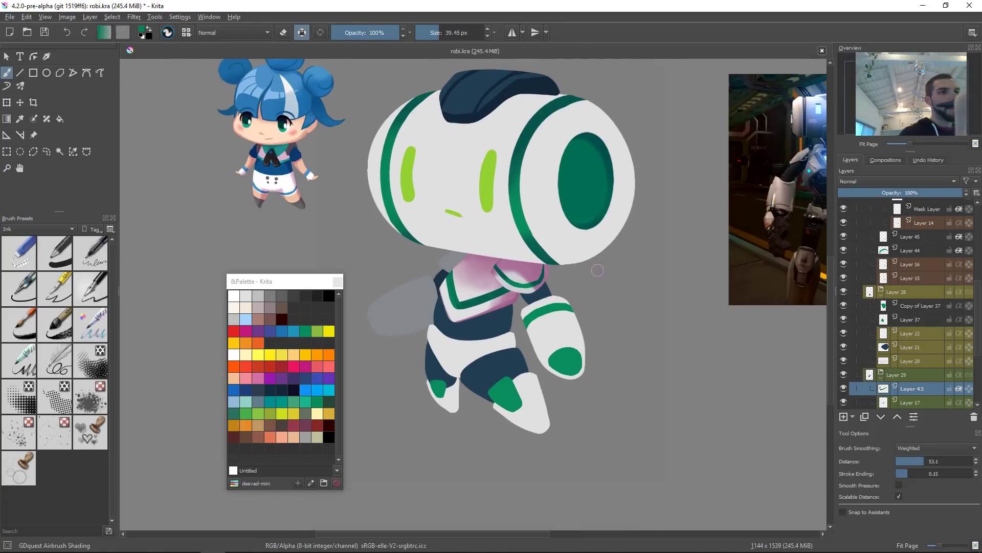
pyautogui.click(510, 394)
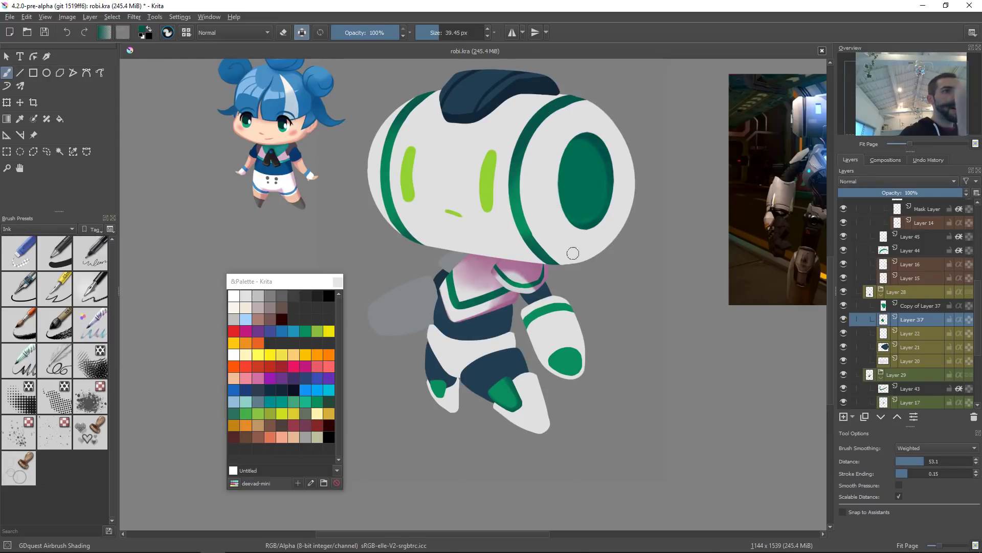
pyautogui.click(571, 360)
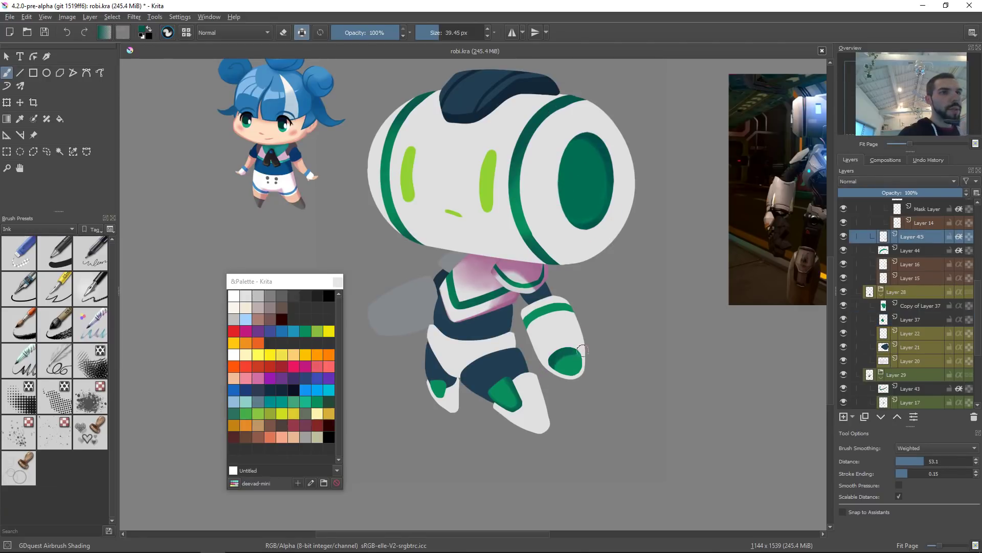
pyautogui.keyDown('shift'); pyautogui.moveTo(558, 355); pyautogui.dragTo(598, 355); pyautogui.keyUp('shift')
pyautogui.keyDown('ctrl'); pyautogui.click(518, 166); pyautogui.keyUp('ctrl')
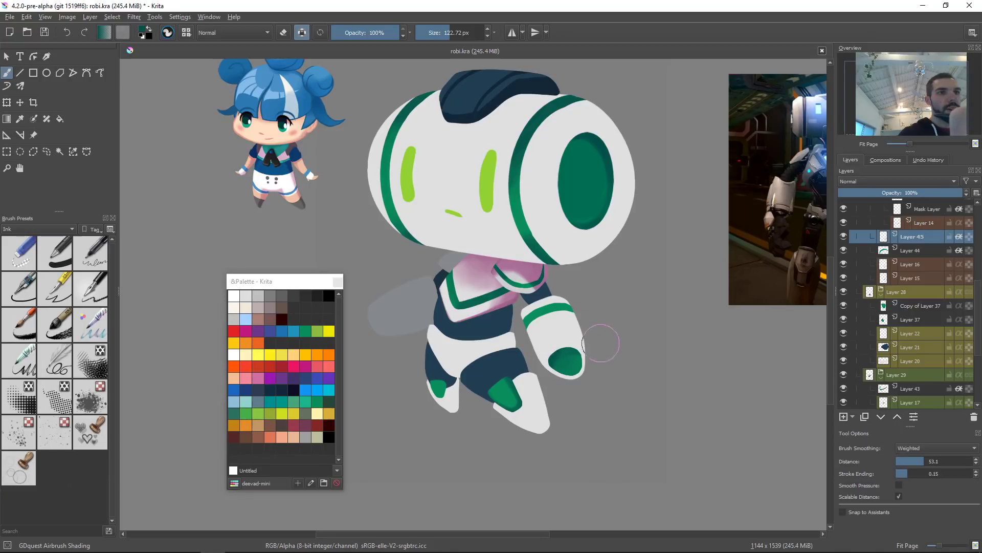
pyautogui.keyDown('ctrl'); pyautogui.click(595, 360); pyautogui.keyUp('ctrl')
pyautogui.keyDown('shift'); pyautogui.moveTo(599, 360); pyautogui.dragTo(587, 360); pyautogui.keyUp('shift')
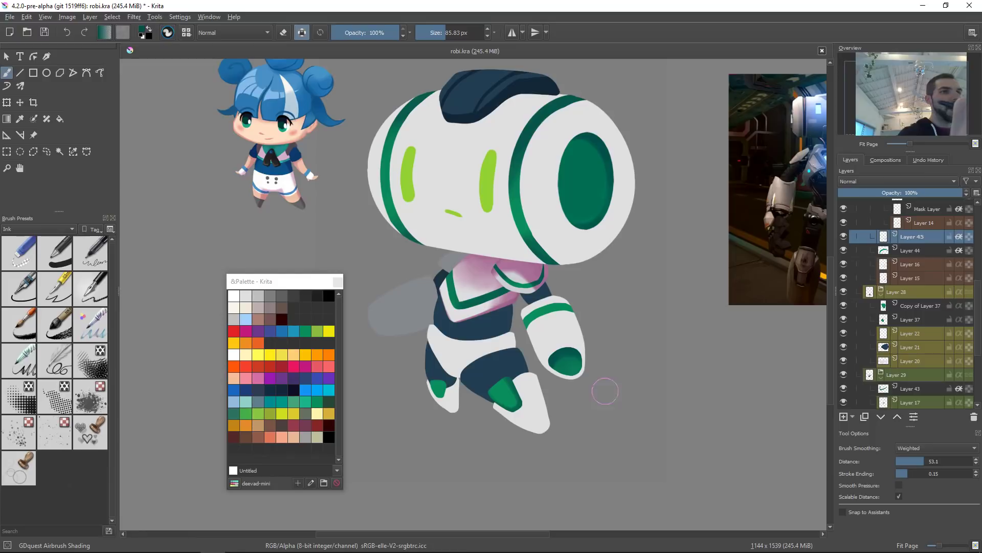
# Step: Select the arm shading layer, sample the pink shade and airbrush pink shadow over the raised arm
pyautogui.click(556, 308)
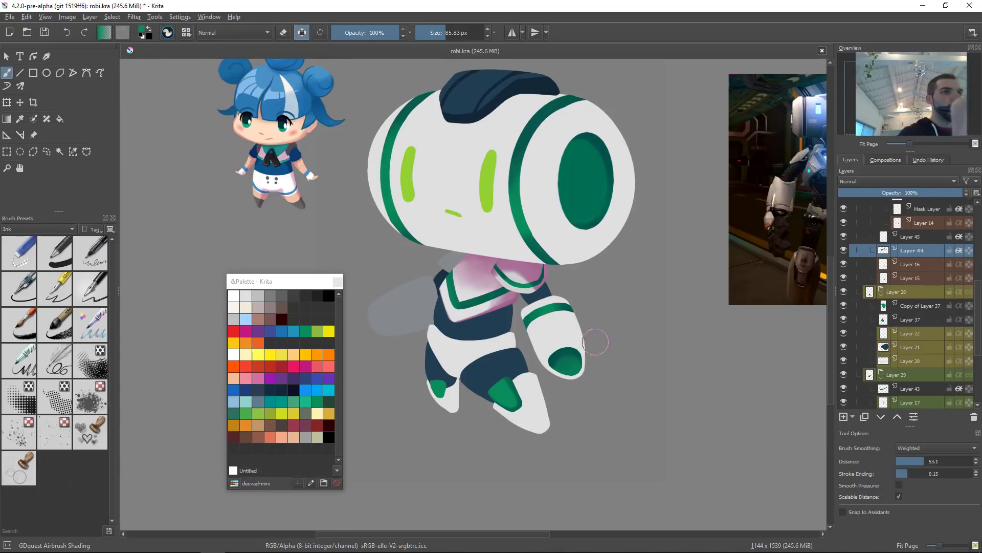
pyautogui.scroll(-5, 609, 315)
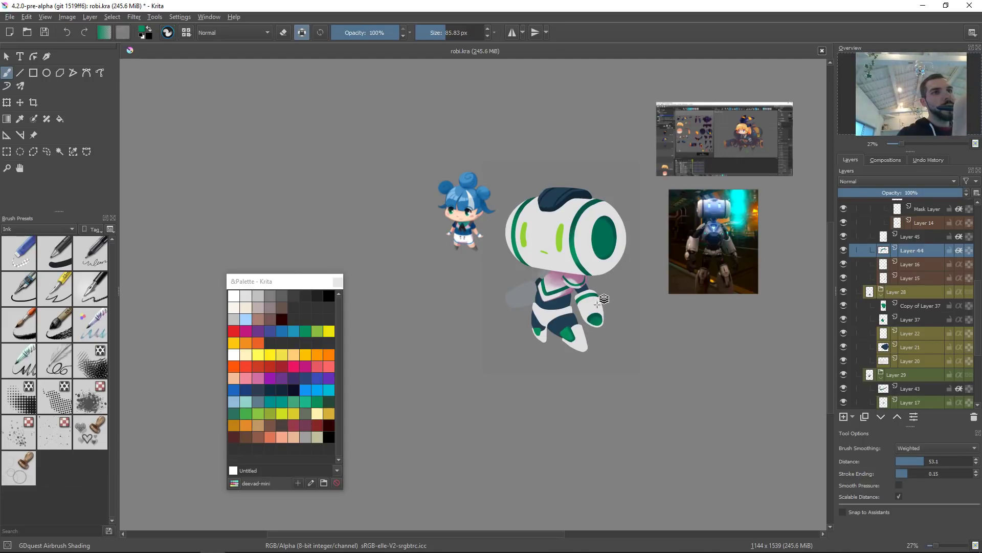
pyautogui.press('pagedown')
pyautogui.keyDown('ctrl'); pyautogui.click(582, 275); pyautogui.keyUp('ctrl')
pyautogui.moveTo(596, 298); pyautogui.dragTo(608, 326)
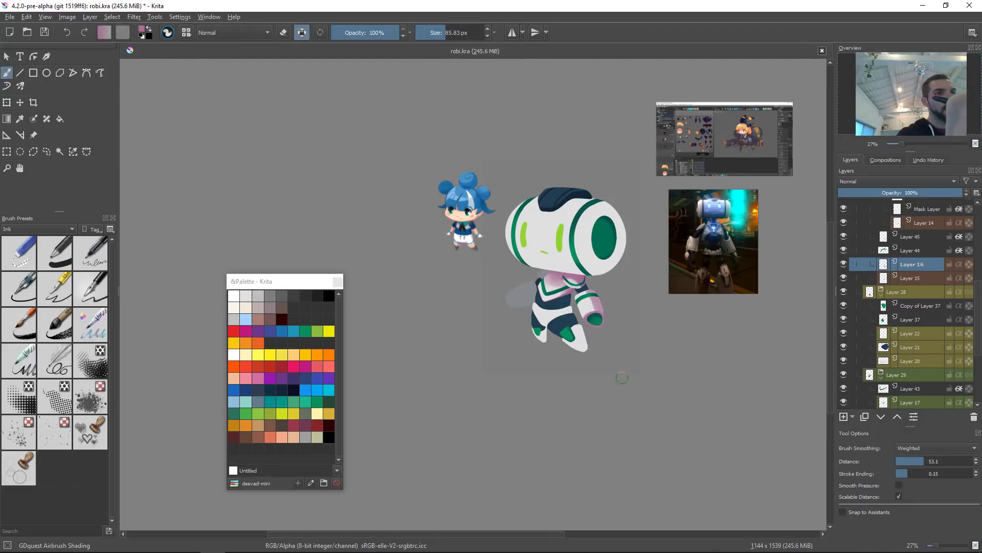
# Step: Airbrush more pink shadow along the underside of the upper arm
pyautogui.scroll(5, 609, 307)
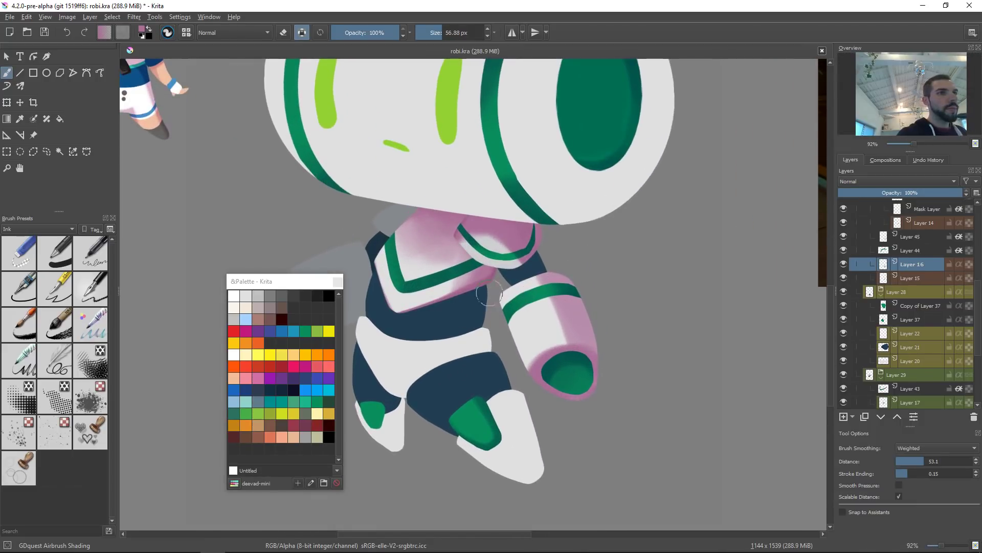
pyautogui.moveTo(509, 280); pyautogui.dragTo(537, 394)
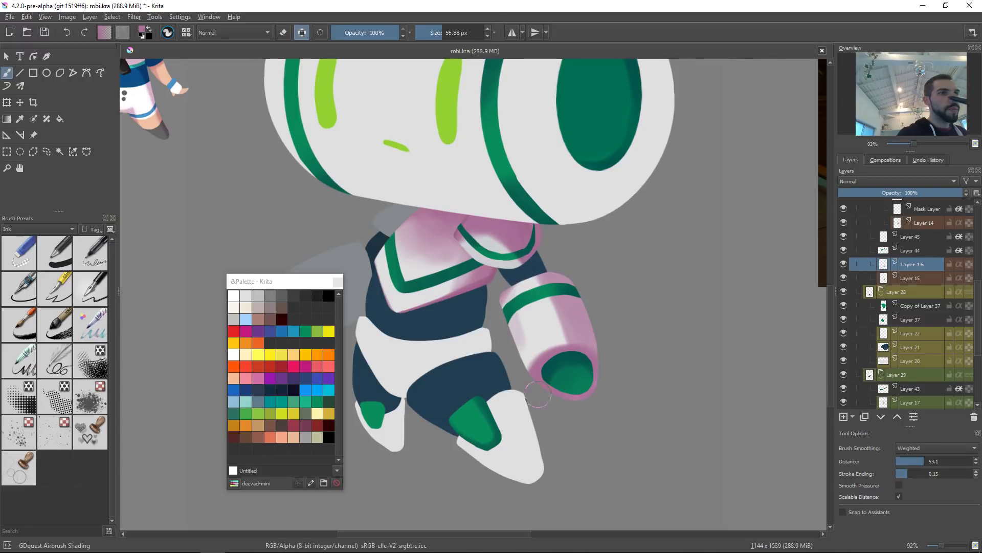
pyautogui.moveTo(504, 281)
pyautogui.mouseDown()
pyautogui.moveTo(534, 390)
pyautogui.moveTo(506, 293)
pyautogui.moveTo(527, 364)
pyautogui.mouseUp()
pyautogui.keyDown('ctrl'); pyautogui.click(536, 338); pyautogui.keyUp('ctrl')
pyautogui.moveTo(518, 331)
pyautogui.mouseDown()
pyautogui.moveTo(526, 340)
pyautogui.moveTo(520, 307)
pyautogui.moveTo(532, 340)
pyautogui.moveTo(527, 292)
pyautogui.moveTo(510, 333)
pyautogui.mouseUp()
# Step: Sample a light colour and airbrush a soft highlight along the top of the forearm
pyautogui.keyDown('ctrl'); pyautogui.click(567, 303); pyautogui.keyUp('ctrl')
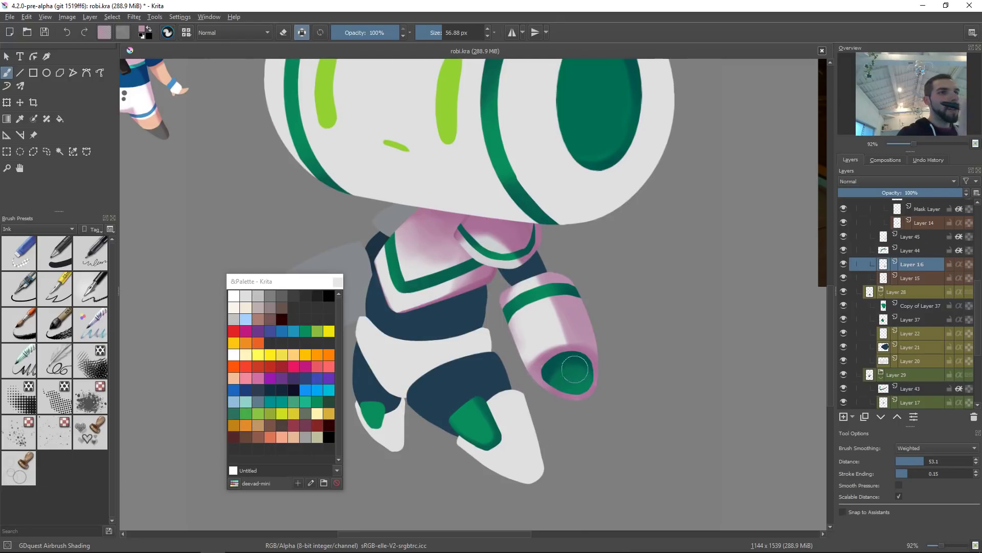
pyautogui.moveTo(598, 290)
pyautogui.mouseDown()
pyautogui.moveTo(605, 347)
pyautogui.moveTo(623, 353)
pyautogui.mouseUp()
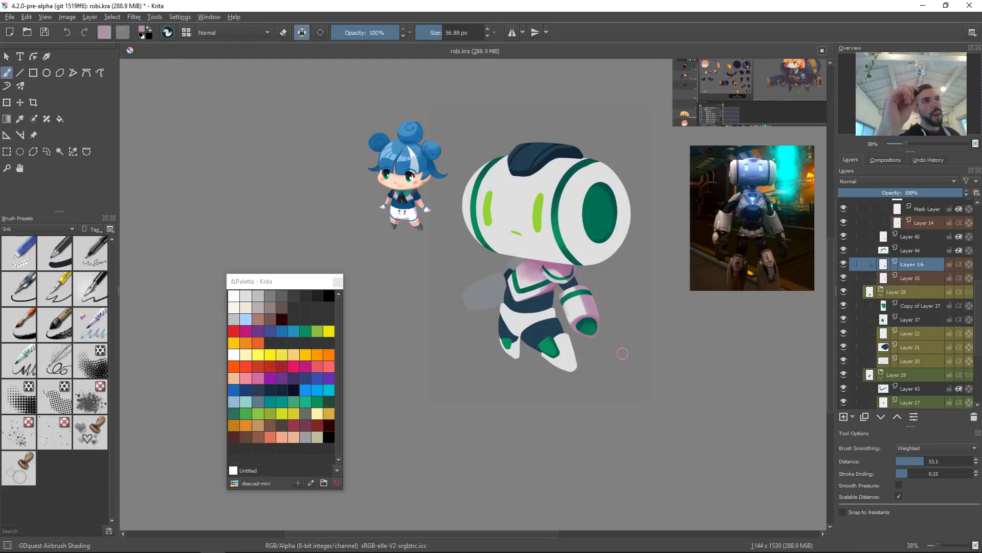
pyautogui.moveTo(589, 307); pyautogui.dragTo(587, 335)
pyautogui.moveTo(580, 352)
pyautogui.mouseDown()
pyautogui.moveTo(594, 294)
pyautogui.moveTo(557, 270)
pyautogui.moveTo(560, 259)
pyautogui.mouseUp()
pyautogui.keyDown('ctrl'); pyautogui.click(567, 307); pyautogui.keyUp('ctrl')
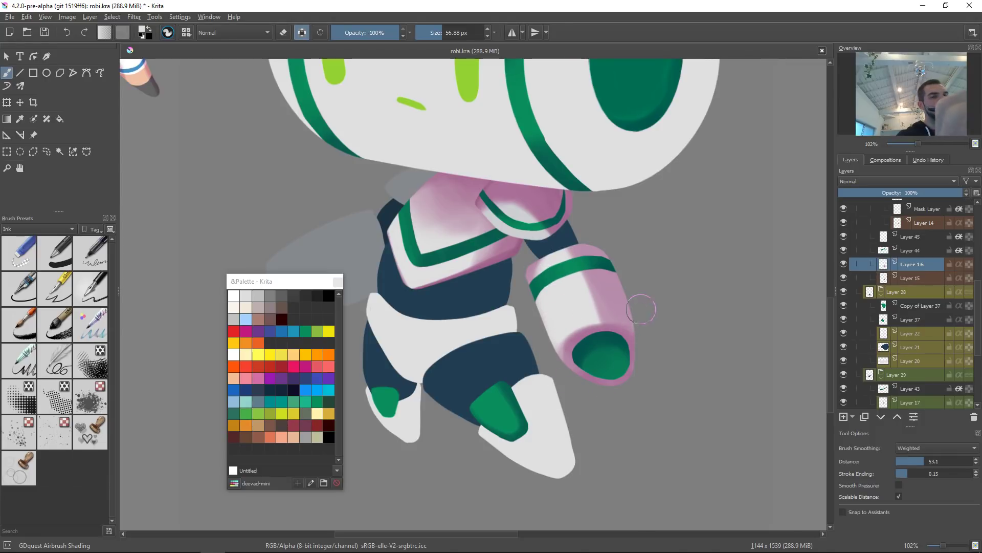
pyautogui.keyDown('ctrl'); pyautogui.click(620, 321); pyautogui.keyUp('ctrl')
pyautogui.moveTo(566, 297)
pyautogui.keyDown('shift'); pyautogui.mouseDown()
pyautogui.moveTo(585, 281)
pyautogui.moveTo(567, 291)
pyautogui.moveTo(579, 268)
pyautogui.moveTo(561, 285)
pyautogui.moveTo(584, 261)
pyautogui.moveTo(575, 289)
pyautogui.moveTo(579, 258)
pyautogui.moveTo(576, 291)
pyautogui.moveTo(586, 262)
pyautogui.moveTo(590, 285)
pyautogui.moveTo(569, 300)
pyautogui.moveTo(594, 290)
pyautogui.moveTo(621, 321)
pyautogui.mouseUp(); pyautogui.keyUp('shift')
pyautogui.moveTo(586, 267)
pyautogui.mouseDown()
pyautogui.moveTo(587, 296)
pyautogui.moveTo(608, 326)
pyautogui.mouseUp()
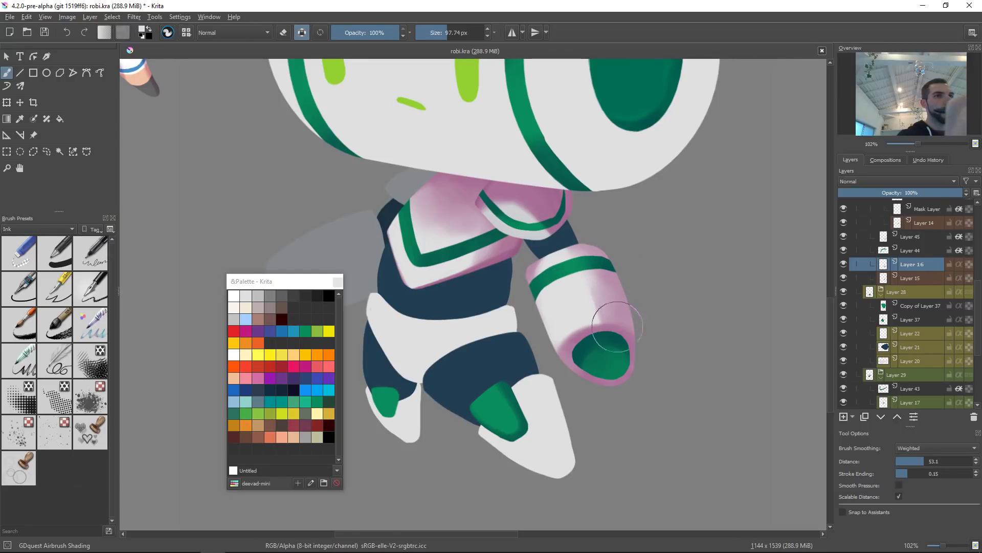
# Step: Sample pink again and airbrush shadow around the forearm cuff with a smaller brush of about 25 px
pyautogui.keyDown('ctrl'); pyautogui.click(627, 333); pyautogui.keyUp('ctrl')
pyautogui.moveTo(636, 268)
pyautogui.mouseDown()
pyautogui.moveTo(613, 253)
pyautogui.moveTo(631, 300)
pyautogui.moveTo(597, 242)
pyautogui.moveTo(624, 302)
pyautogui.moveTo(596, 246)
pyautogui.moveTo(618, 283)
pyautogui.moveTo(609, 252)
pyautogui.moveTo(585, 236)
pyautogui.moveTo(637, 306)
pyautogui.moveTo(612, 270)
pyautogui.mouseUp()
pyautogui.keyDown('ctrl'); pyautogui.click(602, 311); pyautogui.keyUp('ctrl')
pyautogui.moveTo(622, 323)
pyautogui.mouseDown()
pyautogui.moveTo(596, 307)
pyautogui.moveTo(601, 290)
pyautogui.mouseUp()
pyautogui.keyDown('ctrl'); pyautogui.click(579, 296); pyautogui.keyUp('ctrl')
pyautogui.keyDown('ctrl'); pyautogui.click(616, 287); pyautogui.keyUp('ctrl')
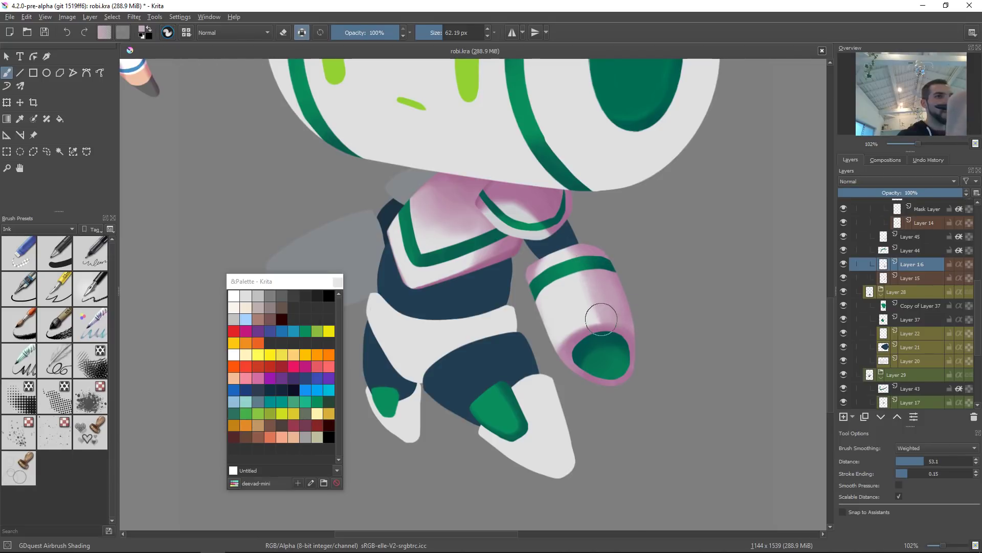
pyautogui.keyDown('ctrl'); pyautogui.click(622, 339); pyautogui.keyUp('ctrl')
pyautogui.keyDown('ctrl'); pyautogui.click(600, 327); pyautogui.keyUp('ctrl')
pyautogui.moveTo(616, 297); pyautogui.dragTo(572, 337)
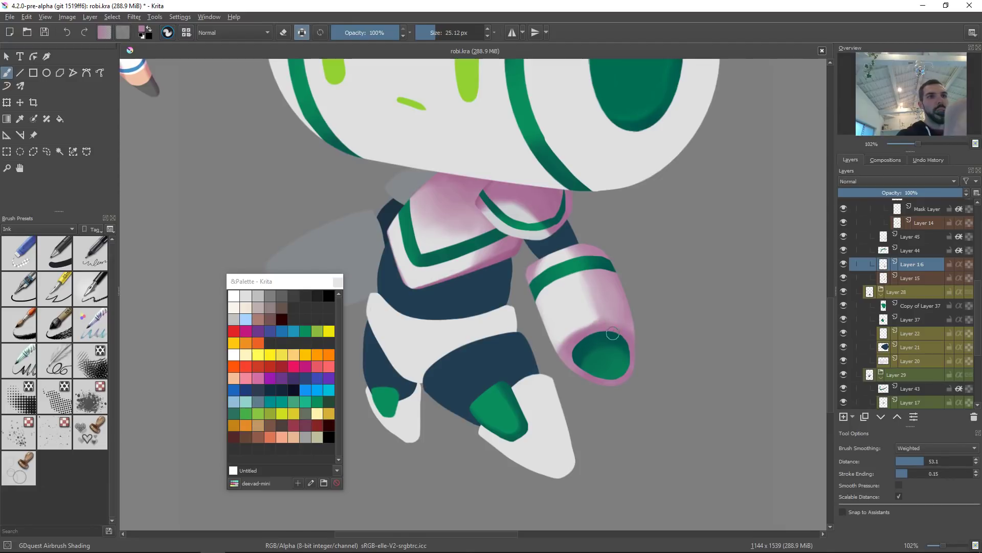
pyautogui.keyDown('ctrl'); pyautogui.click(613, 308); pyautogui.keyUp('ctrl')
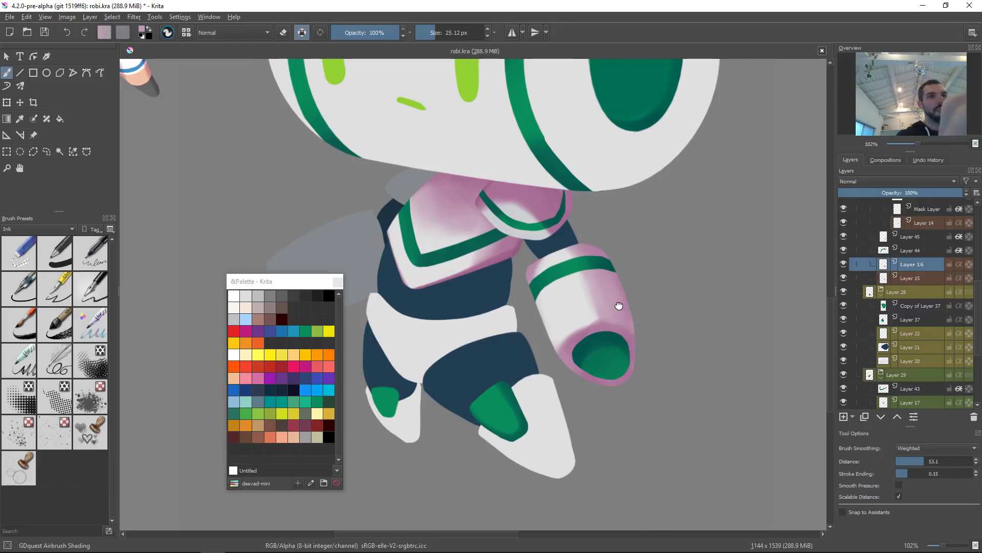
# Step: Airbrush pink shadow along the forearm beside the green band, shrinking the brush to about 15 px
pyautogui.moveTo(618, 300); pyautogui.dragTo(628, 310)
pyautogui.scroll(1, 541, 249)
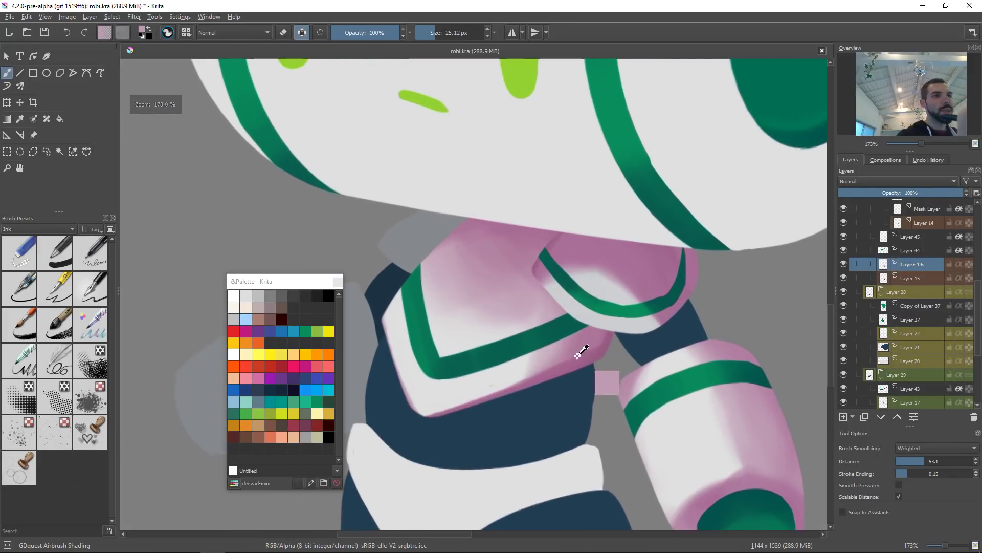
pyautogui.scroll(1, 602, 339)
pyautogui.moveTo(601, 339); pyautogui.dragTo(571, 318)
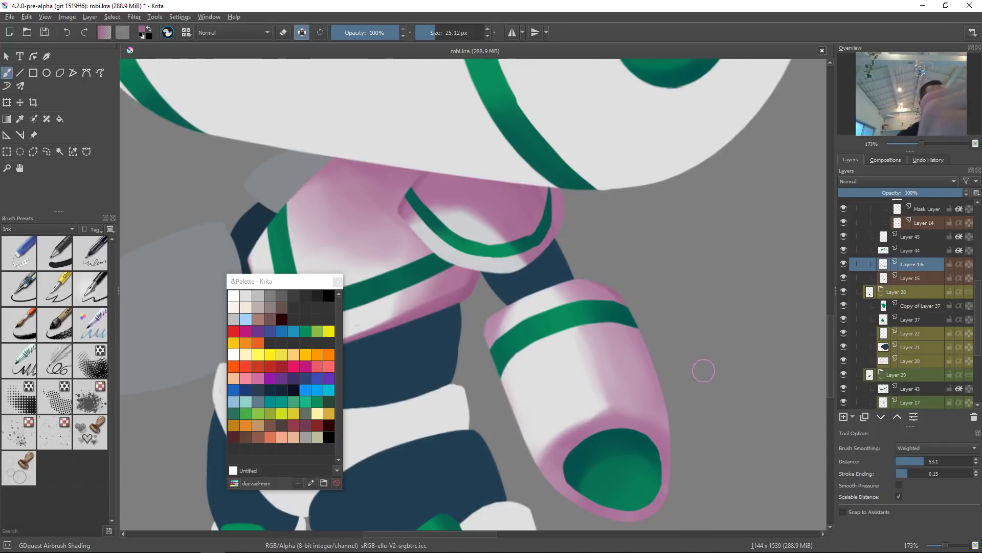
pyautogui.press('4')
pyautogui.press('4')
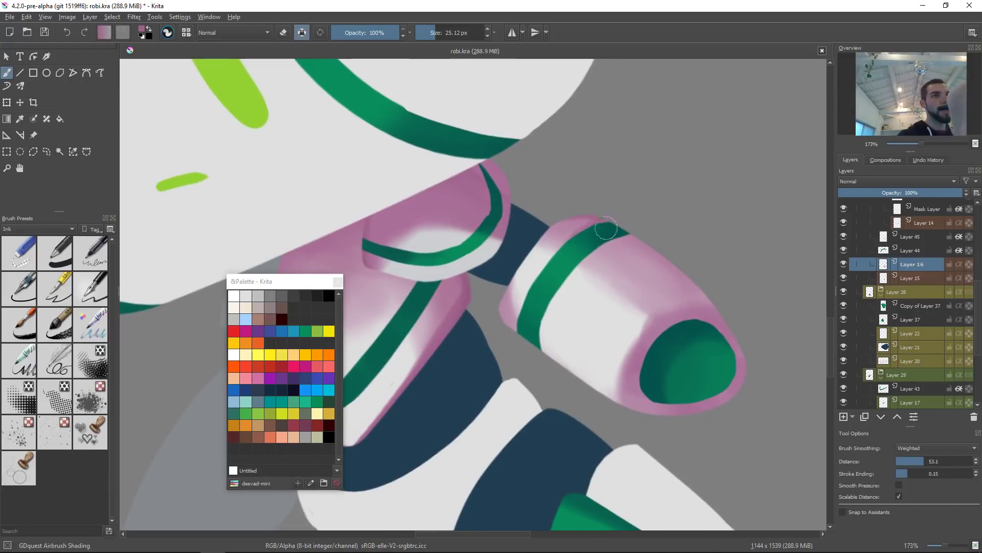
pyautogui.keyDown('shift'); pyautogui.moveTo(538, 296); pyautogui.dragTo(530, 296); pyautogui.keyUp('shift')
pyautogui.moveTo(515, 338); pyautogui.dragTo(558, 245)
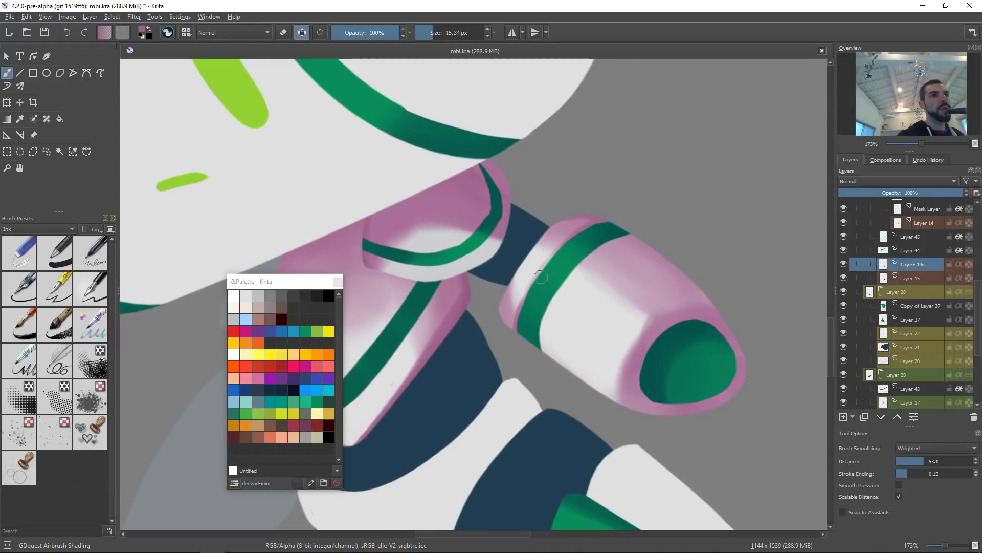
pyautogui.moveTo(518, 313); pyautogui.dragTo(560, 250)
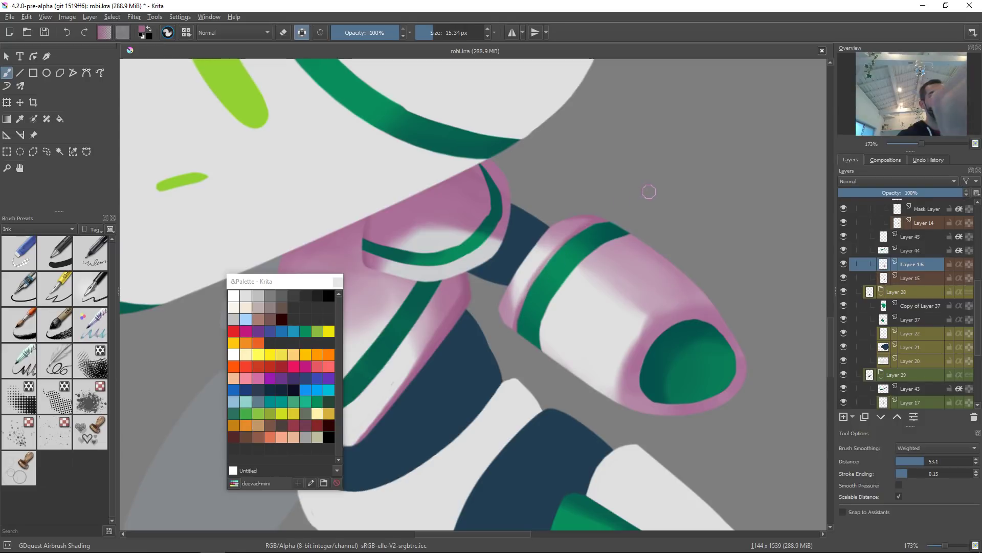
# Step: Airbrush pink shadow around the hand opening at the forearm's end with a brush of about 22 px, undoing one stroke
pyautogui.moveTo(632, 401); pyautogui.dragTo(652, 330)
pyautogui.moveTo(635, 361)
pyautogui.keyDown('shift'); pyautogui.mouseDown()
pyautogui.moveTo(670, 341)
pyautogui.moveTo(633, 391)
pyautogui.moveTo(693, 310)
pyautogui.mouseUp(); pyautogui.keyUp('shift')
pyautogui.hotkey('ctrl', 'z')
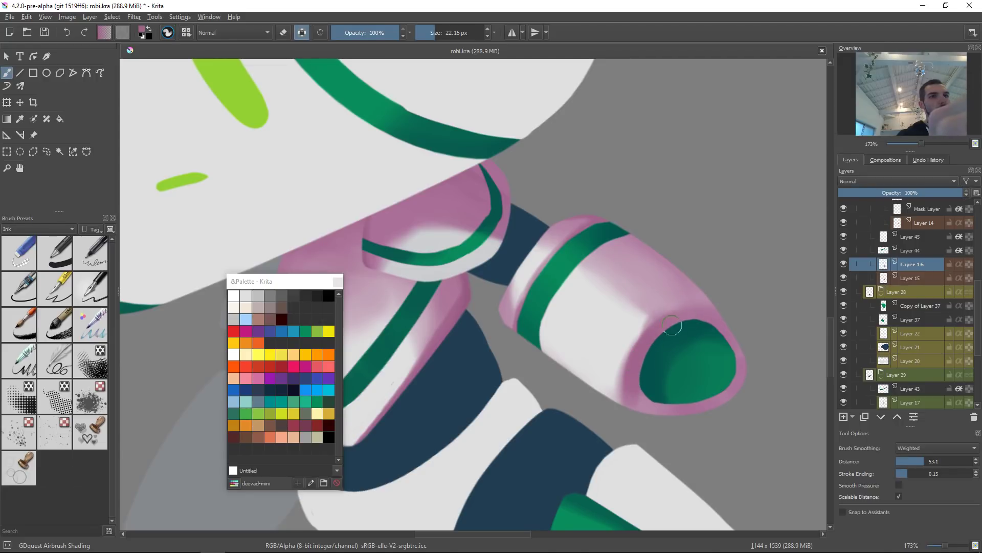
pyautogui.moveTo(634, 369); pyautogui.dragTo(682, 401)
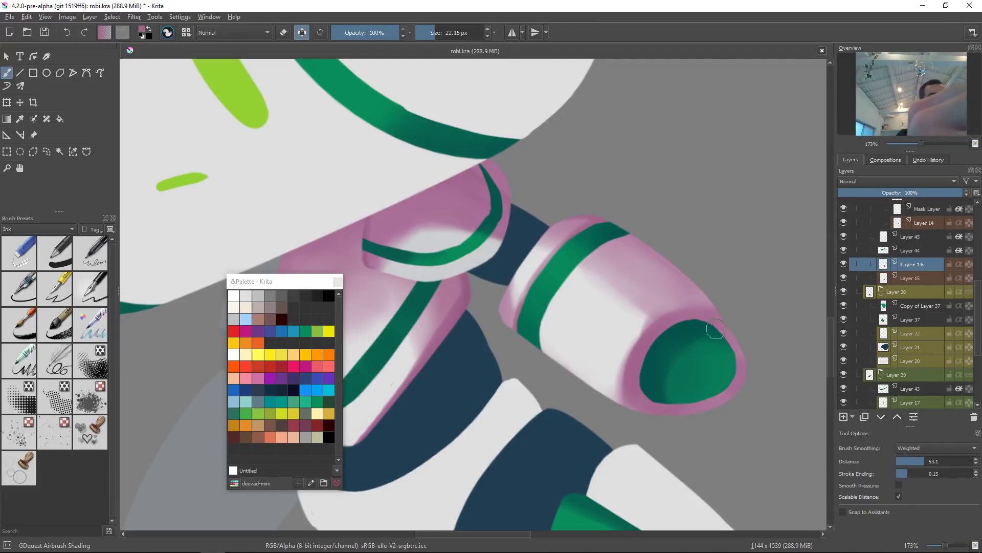
pyautogui.keyDown('ctrl'); pyautogui.click(687, 298); pyautogui.keyUp('ctrl')
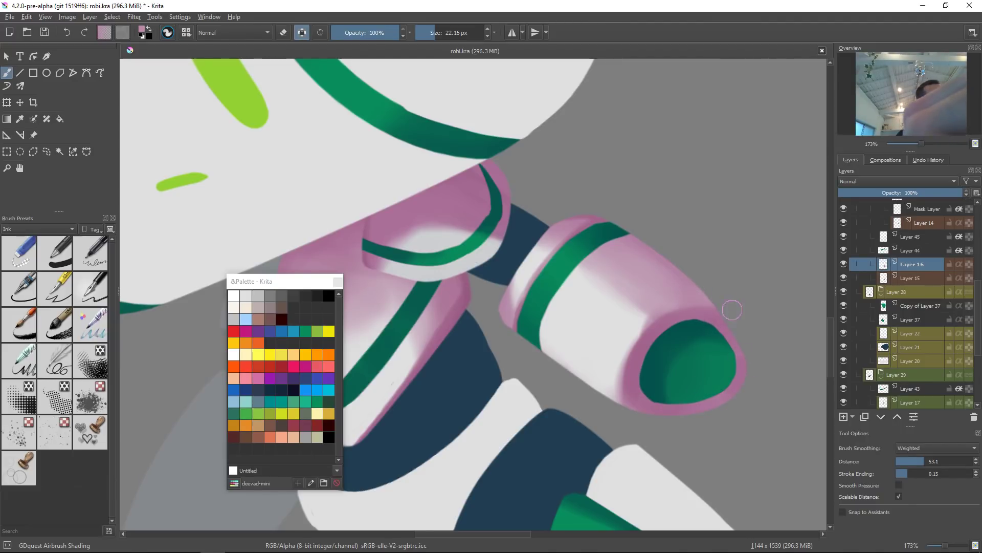
pyautogui.press('2')
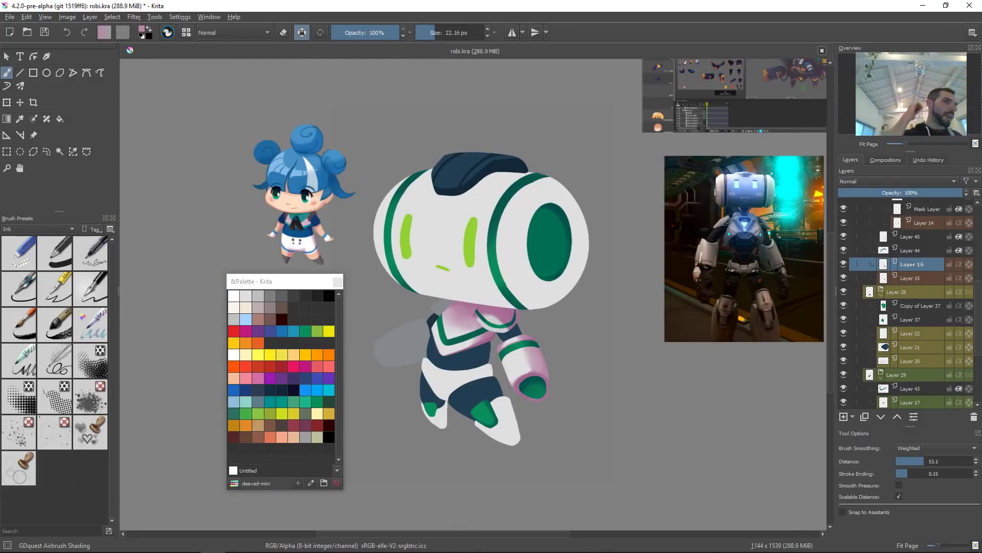
# Step: Select the leg layer and airbrush pink shading over the thigh plates of the legs
pyautogui.moveTo(590, 368); pyautogui.dragTo(643, 356)
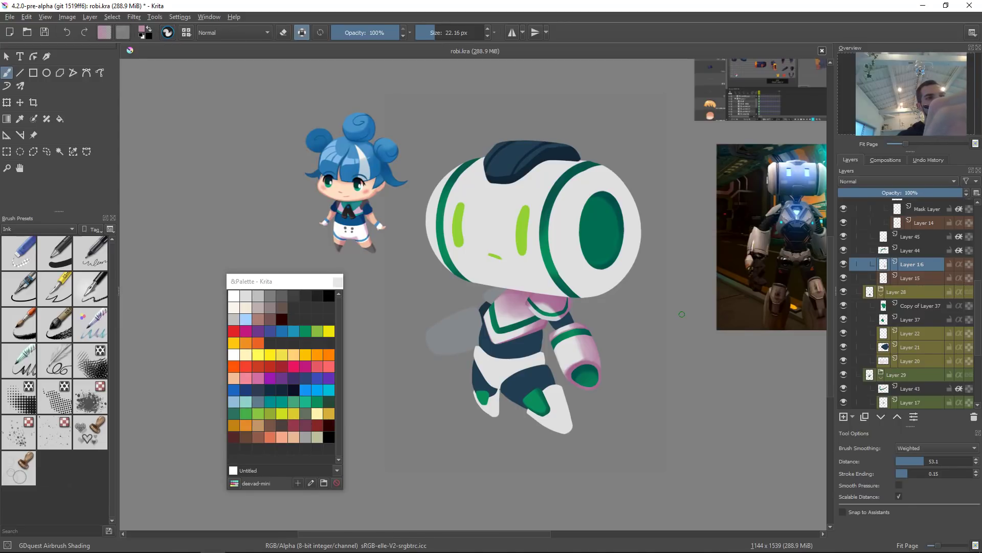
pyautogui.click(534, 369)
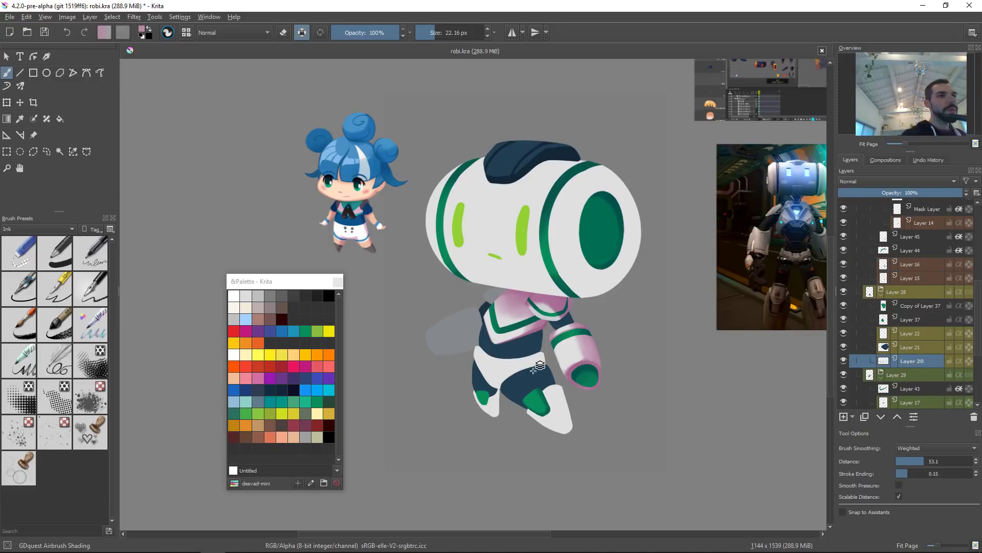
pyautogui.moveTo(588, 360); pyautogui.dragTo(596, 363)
pyautogui.keyDown('ctrl'); pyautogui.click(574, 366); pyautogui.keyUp('ctrl')
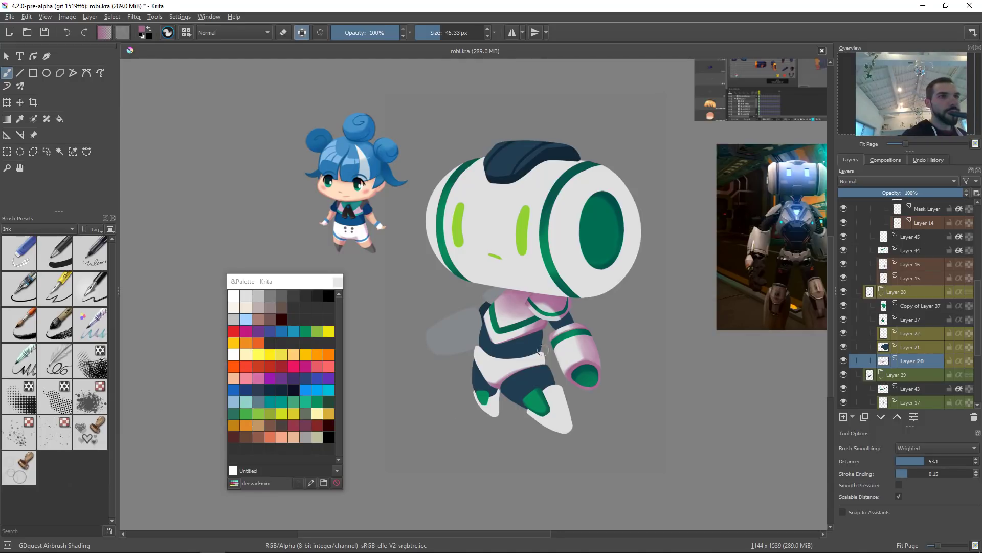
pyautogui.moveTo(505, 373)
pyautogui.keyDown('shift'); pyautogui.mouseDown()
pyautogui.moveTo(528, 374)
pyautogui.moveTo(506, 391)
pyautogui.mouseUp(); pyautogui.keyUp('shift')
pyautogui.moveTo(533, 345)
pyautogui.mouseDown()
pyautogui.moveTo(524, 372)
pyautogui.moveTo(539, 393)
pyautogui.moveTo(486, 399)
pyautogui.moveTo(517, 338)
pyautogui.moveTo(493, 363)
pyautogui.moveTo(481, 360)
pyautogui.moveTo(515, 353)
pyautogui.moveTo(487, 377)
pyautogui.moveTo(561, 352)
pyautogui.mouseUp()
pyautogui.keyDown('ctrl'); pyautogui.click(501, 363); pyautogui.keyUp('ctrl')
pyautogui.keyDown('ctrl'); pyautogui.click(594, 336); pyautogui.keyUp('ctrl')
pyautogui.moveTo(512, 381)
pyautogui.mouseDown()
pyautogui.moveTo(532, 367)
pyautogui.moveTo(534, 326)
pyautogui.mouseUp()
pyautogui.moveTo(555, 438)
pyautogui.mouseDown()
pyautogui.moveTo(469, 476)
pyautogui.moveTo(432, 327)
pyautogui.moveTo(419, 326)
pyautogui.moveTo(435, 283)
pyautogui.moveTo(435, 365)
pyautogui.mouseUp()
pyautogui.moveTo(426, 308); pyautogui.dragTo(448, 369)
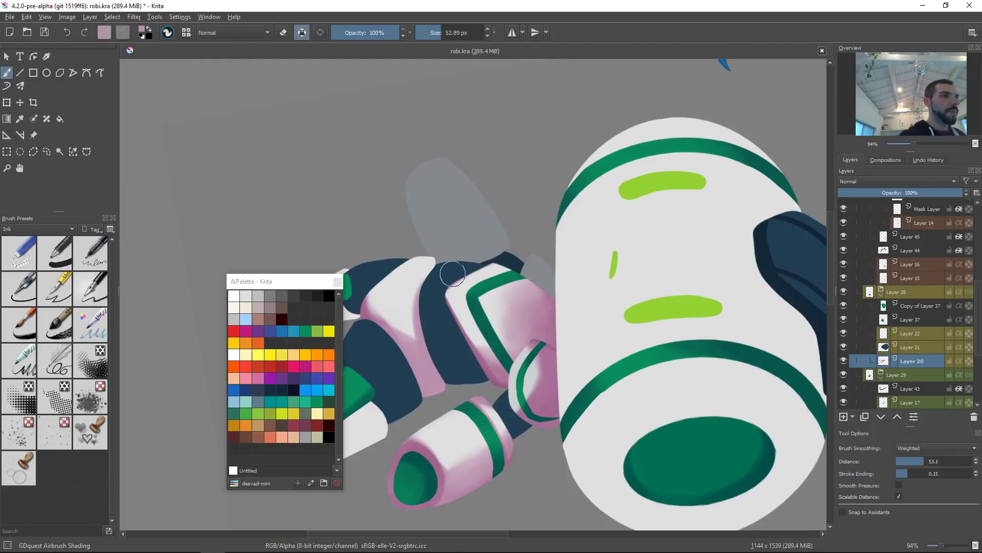
pyautogui.moveTo(383, 298); pyautogui.dragTo(403, 330)
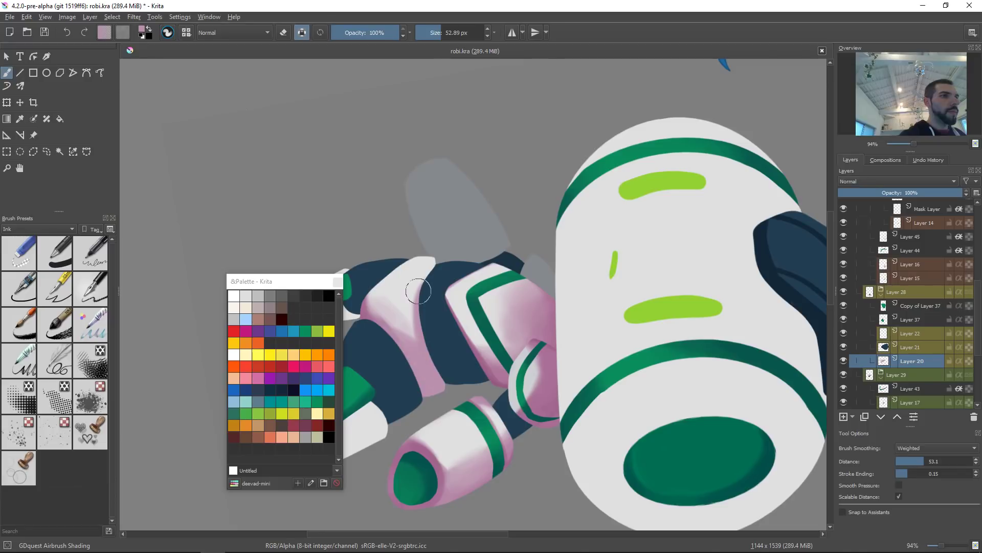
pyautogui.keyDown('ctrl'); pyautogui.click(399, 281); pyautogui.keyUp('ctrl')
pyautogui.moveTo(381, 307); pyautogui.dragTo(409, 325)
pyautogui.moveTo(396, 278)
pyautogui.keyDown('shift'); pyautogui.mouseDown()
pyautogui.moveTo(418, 278)
pyautogui.moveTo(396, 303)
pyautogui.moveTo(386, 291)
pyautogui.mouseUp(); pyautogui.keyUp('shift')
# Step: Airbrush a soft pink shadow under the front thigh plate near the knee, undoing two attempts with the large brush
pyautogui.press('2')
pyautogui.press('5')
pyautogui.moveTo(588, 370); pyautogui.dragTo(758, 279)
pyautogui.moveTo(628, 337)
pyautogui.keyDown('ctrl'); pyautogui.mouseDown()
pyautogui.moveTo(630, 284)
pyautogui.moveTo(582, 320)
pyautogui.moveTo(597, 300)
pyautogui.moveTo(588, 307)
pyautogui.moveTo(559, 278)
pyautogui.moveTo(635, 312)
pyautogui.moveTo(561, 323)
pyautogui.moveTo(661, 293)
pyautogui.moveTo(575, 336)
pyautogui.moveTo(584, 352)
pyautogui.moveTo(554, 319)
pyautogui.mouseUp(); pyautogui.keyUp('ctrl')
pyautogui.keyDown('ctrl'); pyautogui.click(591, 357); pyautogui.keyUp('ctrl')
pyautogui.hotkey('ctrl', 'z')
pyautogui.moveTo(575, 354)
pyautogui.keyDown('shift'); pyautogui.mouseDown()
pyautogui.moveTo(634, 349)
pyautogui.moveTo(572, 371)
pyautogui.mouseUp(); pyautogui.keyUp('shift')
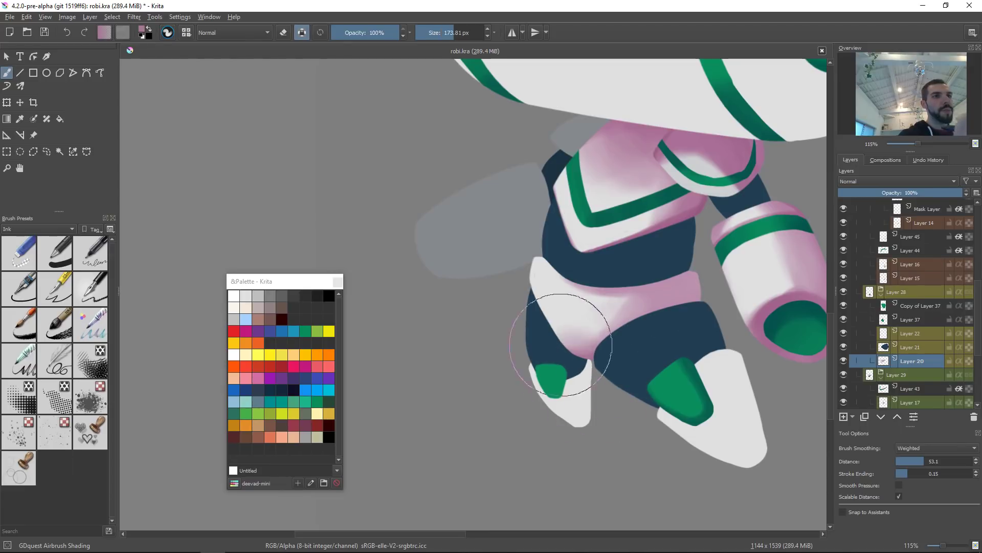
pyautogui.hotkey('ctrl', 'z')
pyautogui.moveTo(609, 398); pyautogui.dragTo(540, 362)
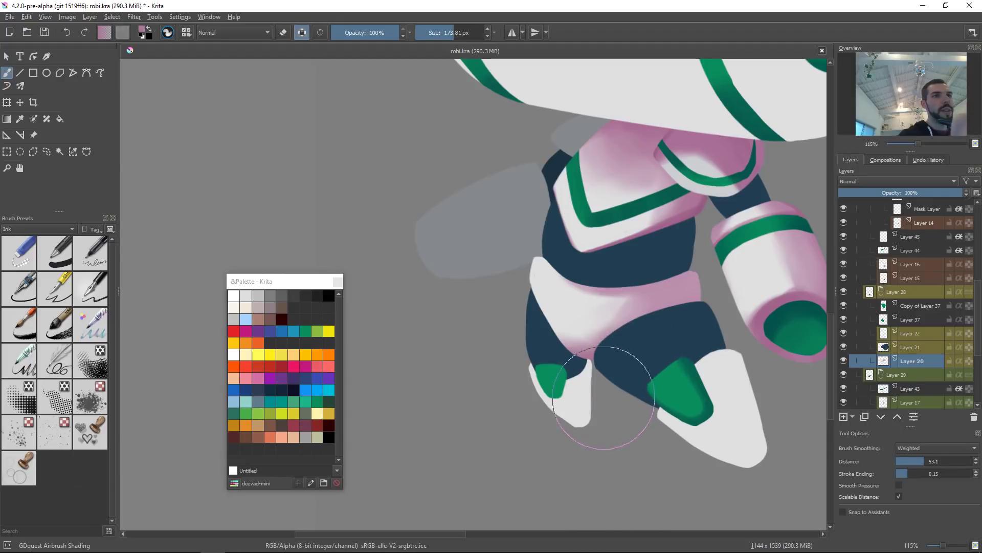
pyautogui.moveTo(678, 337)
pyautogui.keyDown('shift'); pyautogui.mouseDown()
pyautogui.moveTo(634, 338)
pyautogui.moveTo(673, 338)
pyautogui.mouseUp(); pyautogui.keyUp('shift')
pyautogui.moveTo(608, 360)
pyautogui.mouseDown()
pyautogui.moveTo(675, 316)
pyautogui.moveTo(599, 362)
pyautogui.moveTo(641, 329)
pyautogui.moveTo(719, 298)
pyautogui.moveTo(610, 351)
pyautogui.moveTo(629, 336)
pyautogui.moveTo(740, 308)
pyautogui.moveTo(626, 344)
pyautogui.moveTo(716, 302)
pyautogui.mouseUp()
pyautogui.keyDown('shift'); pyautogui.moveTo(716, 302); pyautogui.dragTo(701, 303); pyautogui.keyUp('shift')
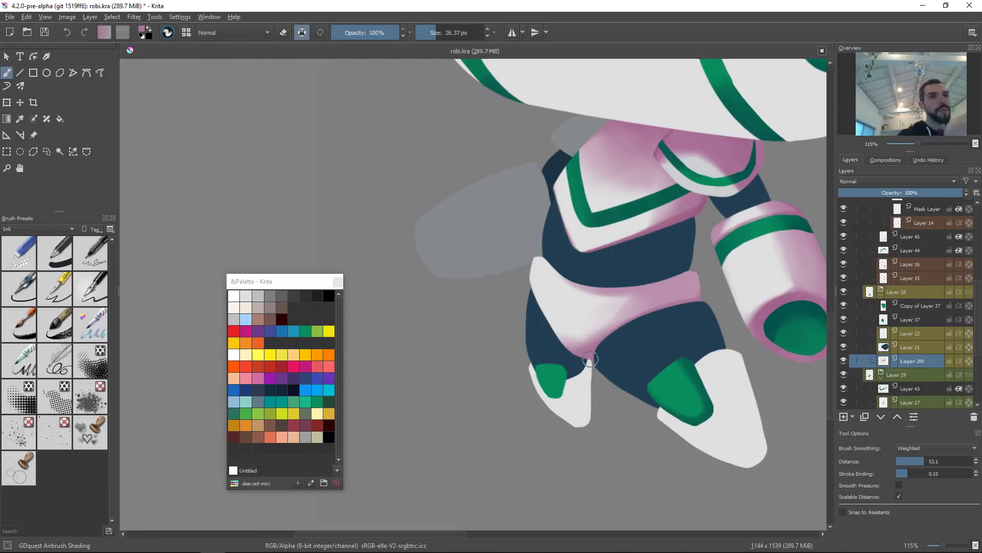
# Step: Airbrush pink shading on the back leg's thigh plate
pyautogui.scroll(1, 695, 355)
pyautogui.moveTo(764, 325); pyautogui.dragTo(418, 471)
pyautogui.moveTo(448, 428); pyautogui.dragTo(475, 432)
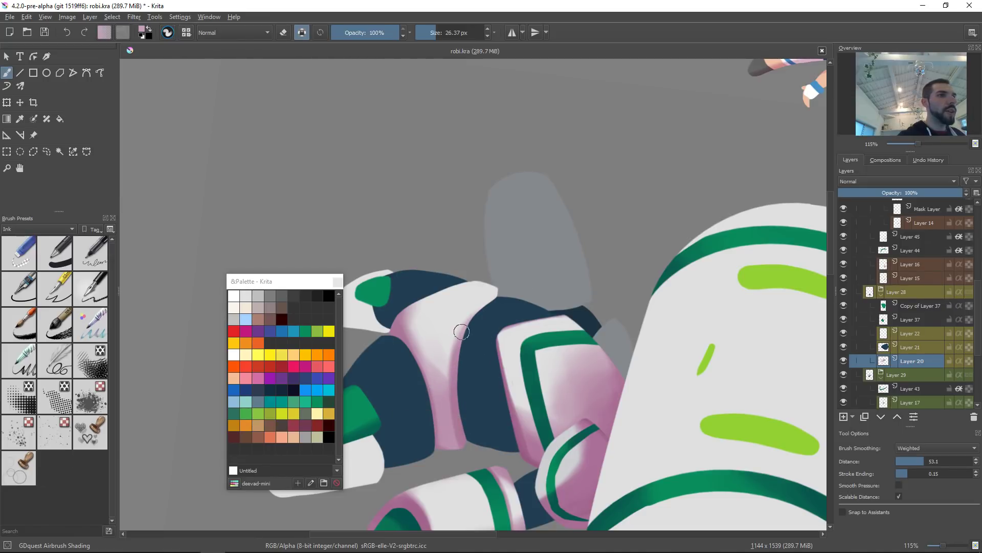
pyautogui.moveTo(465, 335); pyautogui.dragTo(465, 328)
pyautogui.press('2')
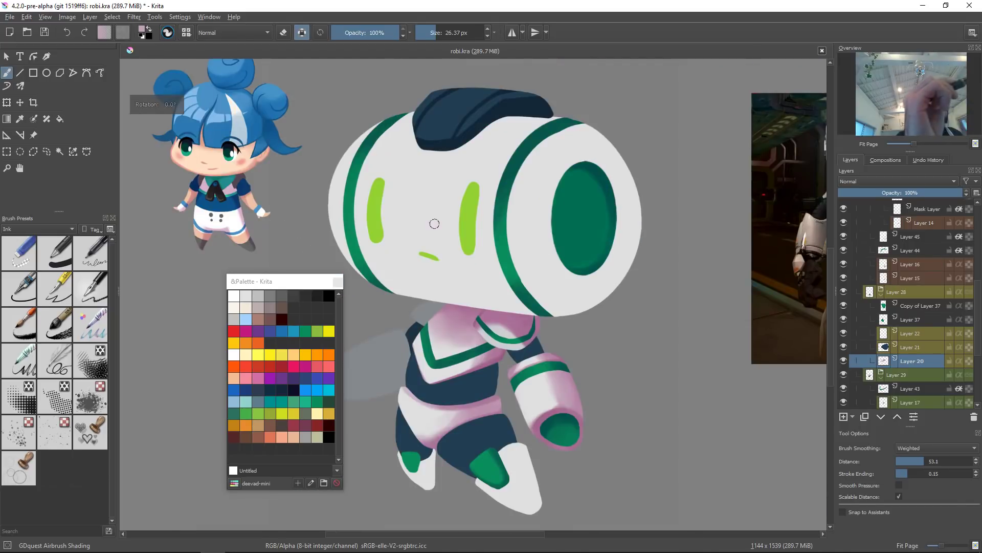
# Step: Sample the light colour and airbrush a highlight across the front thigh plate, undoing the last stroke
pyautogui.moveTo(538, 438); pyautogui.dragTo(575, 403)
pyautogui.keyDown('ctrl'); pyautogui.click(468, 389); pyautogui.keyUp('ctrl')
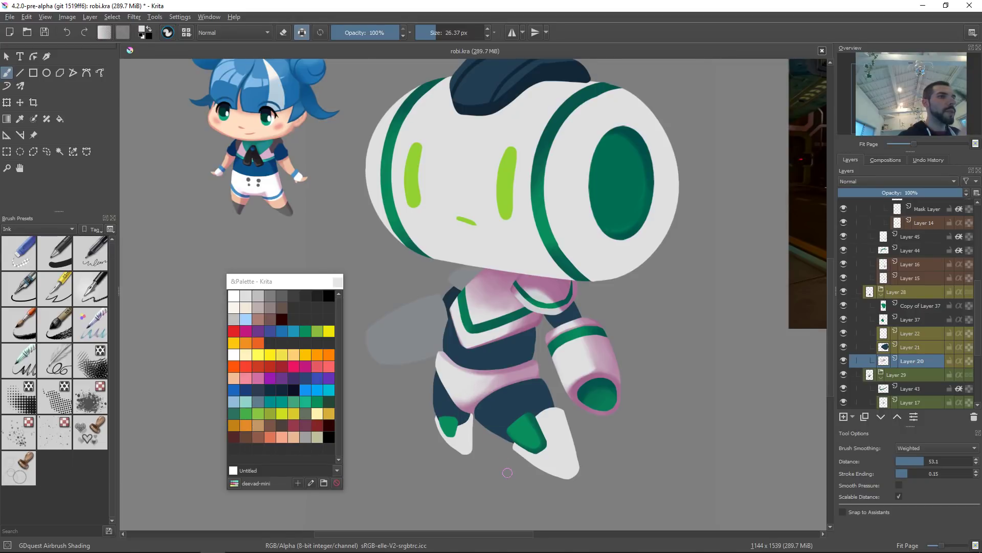
pyautogui.moveTo(470, 403); pyautogui.dragTo(473, 334)
pyautogui.moveTo(457, 386); pyautogui.dragTo(496, 360)
pyautogui.moveTo(468, 397)
pyautogui.mouseDown()
pyautogui.moveTo(450, 371)
pyautogui.moveTo(477, 386)
pyautogui.moveTo(461, 363)
pyautogui.moveTo(465, 407)
pyautogui.moveTo(469, 373)
pyautogui.moveTo(454, 366)
pyautogui.moveTo(501, 361)
pyautogui.mouseUp()
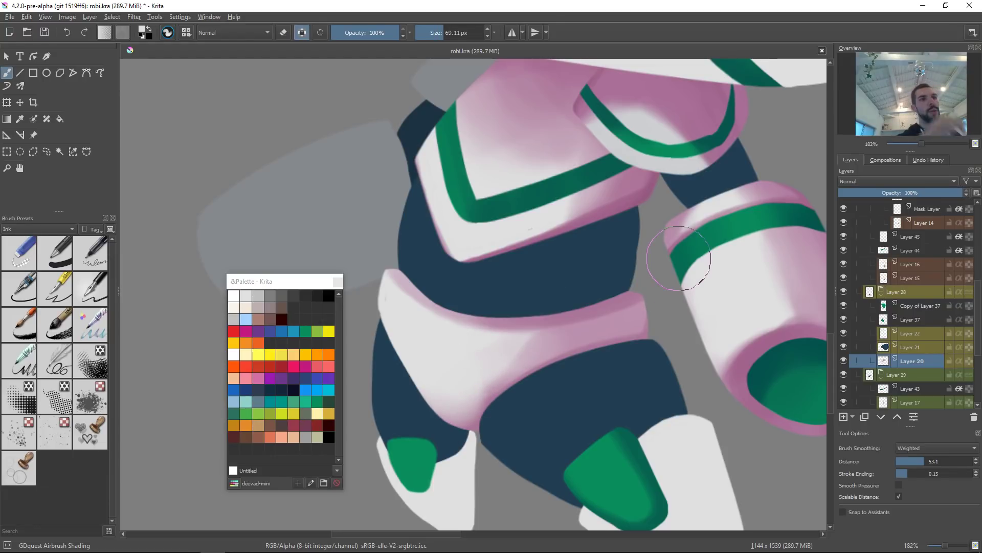
pyautogui.press('/')
pyautogui.moveTo(408, 301)
pyautogui.mouseDown()
pyautogui.moveTo(368, 326)
pyautogui.moveTo(388, 301)
pyautogui.mouseUp()
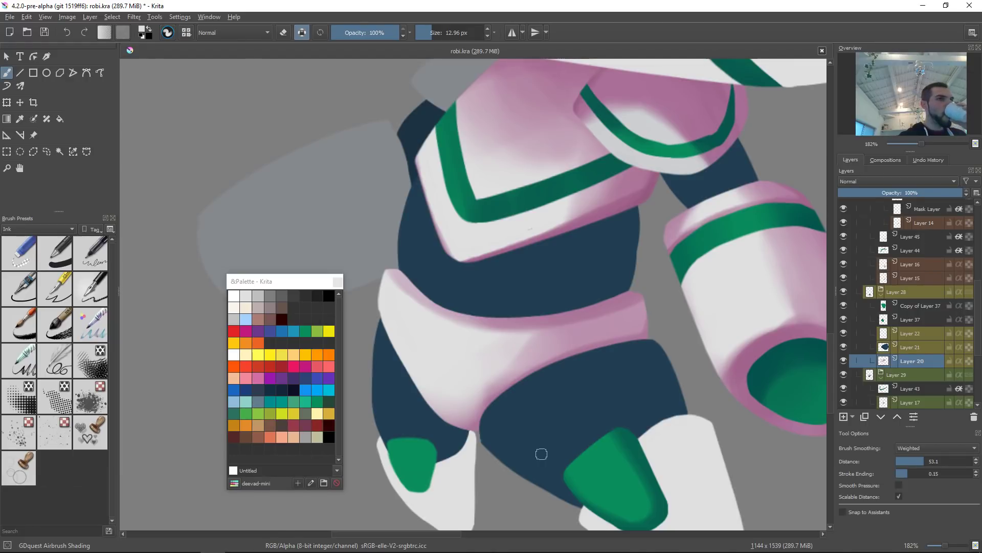
pyautogui.moveTo(481, 342); pyautogui.dragTo(476, 344)
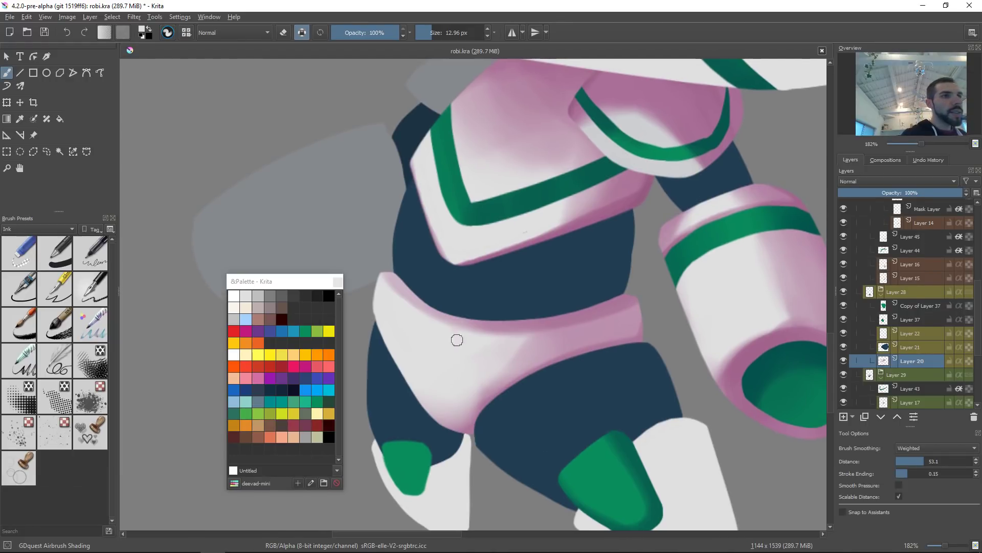
pyautogui.moveTo(592, 296)
pyautogui.mouseDown()
pyautogui.moveTo(657, 291)
pyautogui.moveTo(604, 287)
pyautogui.mouseUp()
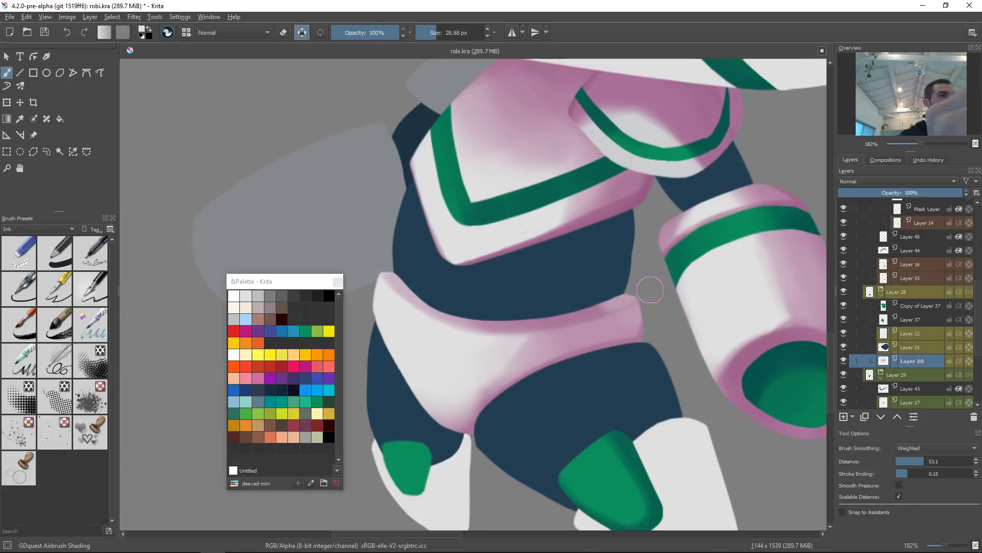
pyautogui.moveTo(636, 318); pyautogui.dragTo(668, 313)
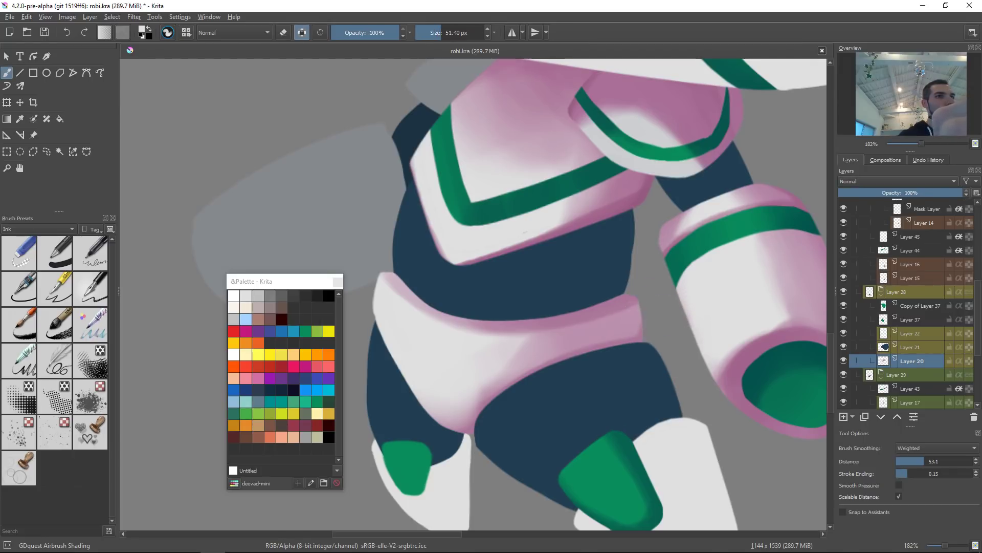
pyautogui.moveTo(665, 306); pyautogui.dragTo(657, 309)
pyautogui.hotkey('ctrl', 'z')
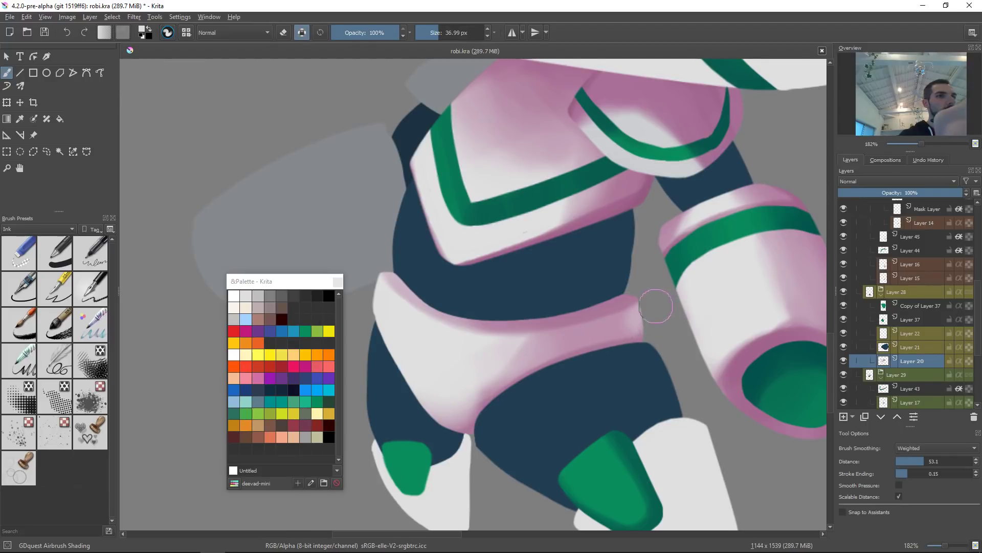
pyautogui.press('2')
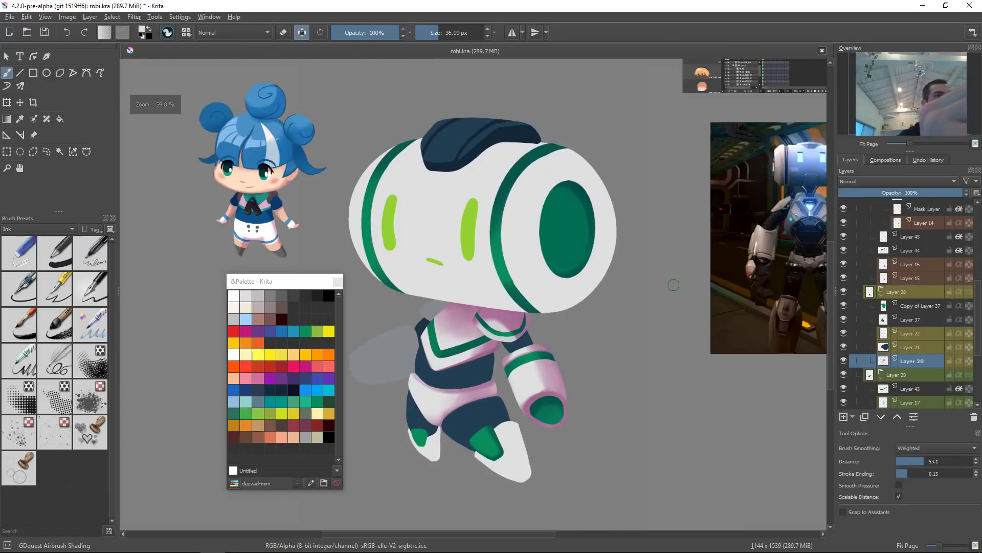
# Step: Try airbrushing shading along the inner thigh on a rotated, zoomed canvas
pyautogui.moveTo(624, 348); pyautogui.dragTo(678, 336)
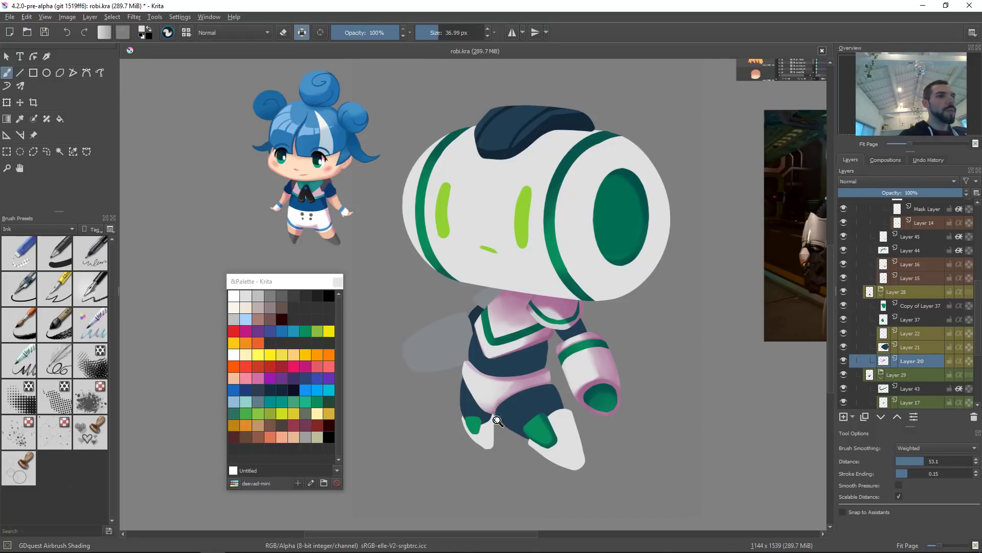
pyautogui.moveTo(542, 426)
pyautogui.mouseDown()
pyautogui.moveTo(578, 346)
pyautogui.moveTo(594, 342)
pyautogui.mouseUp()
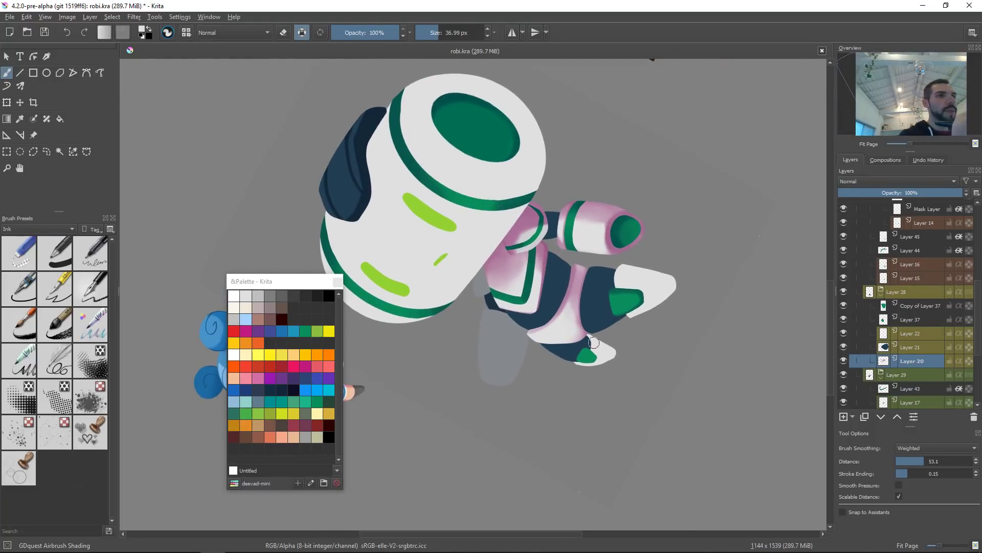
pyautogui.scroll(4, 562, 318)
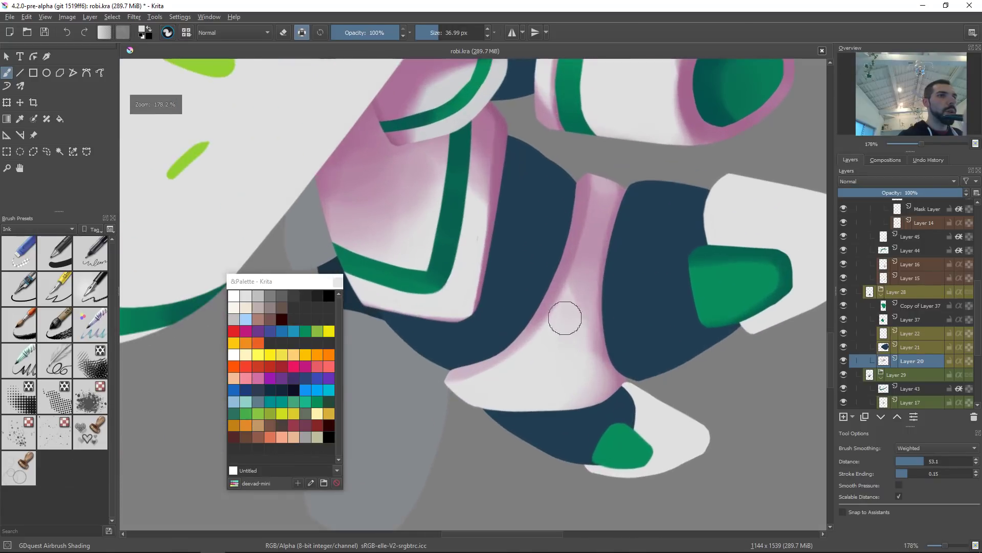
pyautogui.moveTo(580, 263); pyautogui.dragTo(573, 350)
pyautogui.hotkey('ctrl', 'z')
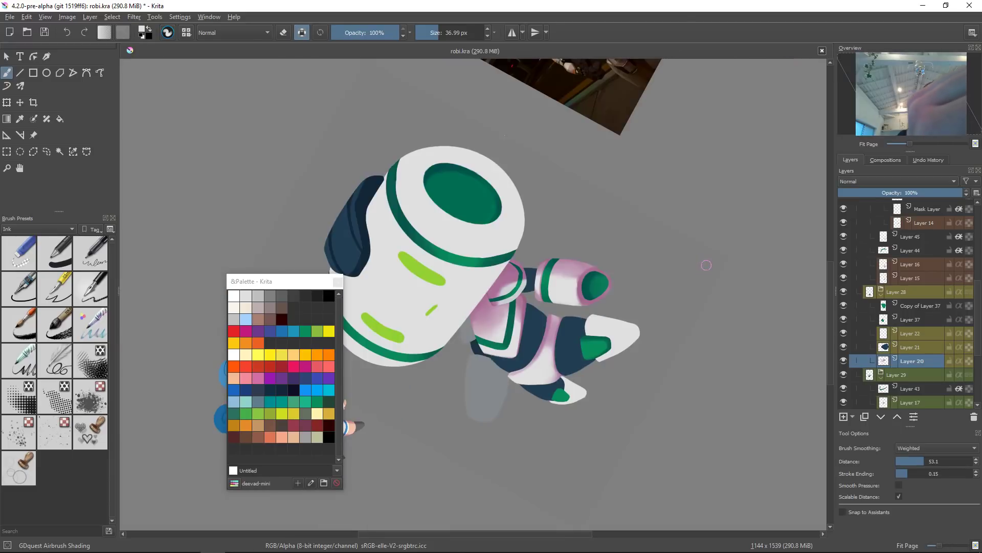
# Step: Airbrush pink shadow along the upper edge of the front thigh plate
pyautogui.press('2')
pyautogui.moveTo(634, 353); pyautogui.dragTo(679, 334)
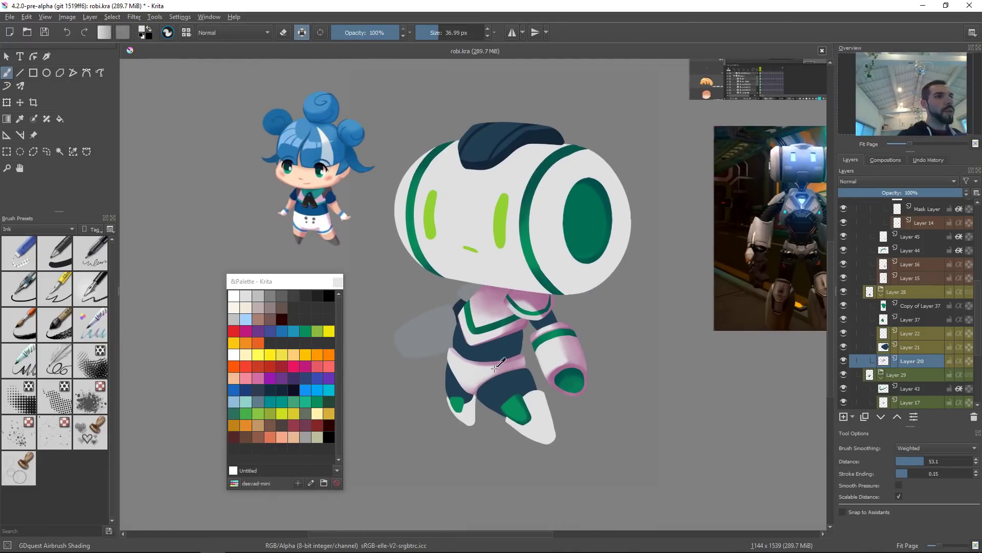
pyautogui.scroll(5, 444, 348)
pyautogui.moveTo(442, 323); pyautogui.dragTo(446, 350)
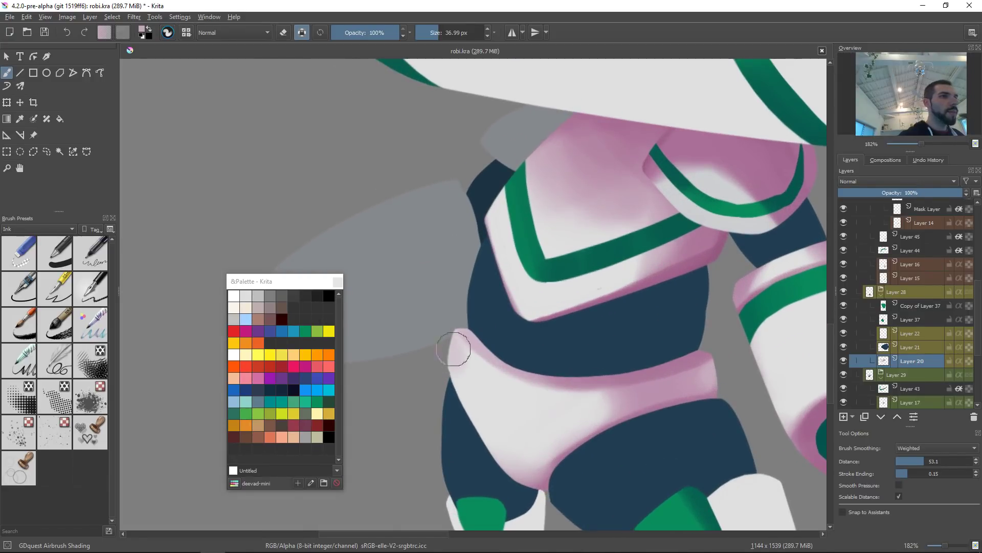
pyautogui.keyDown('ctrl'); pyautogui.click(505, 391); pyautogui.keyUp('ctrl')
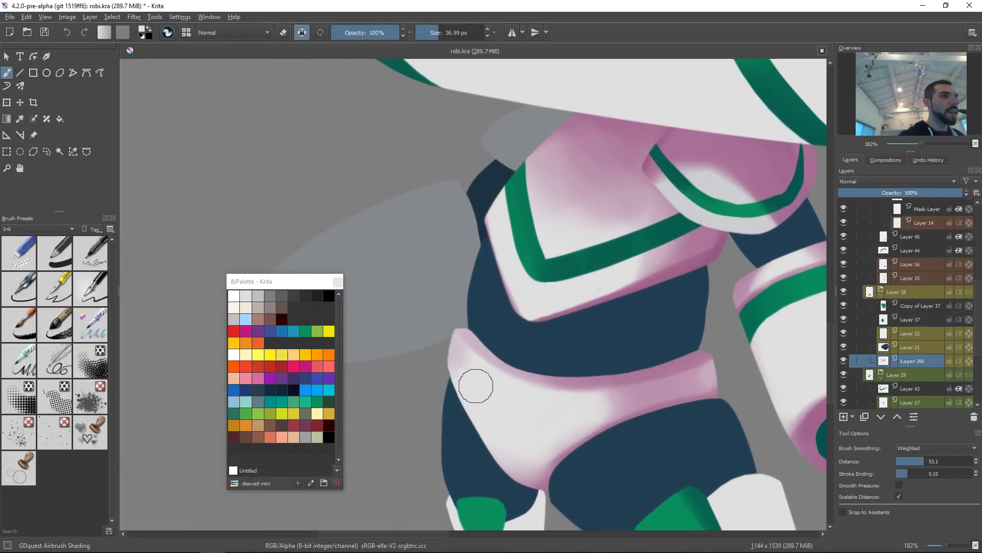
pyautogui.press('2')
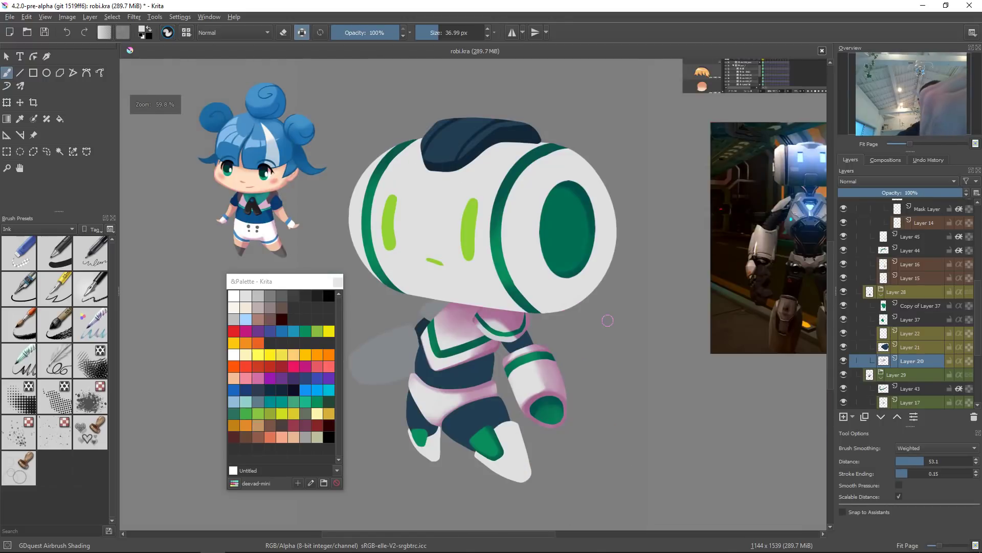
# Step: Sample the dark body colour and airbrush a soft shadow across the torso just above the hip plate
pyautogui.moveTo(607, 321); pyautogui.dragTo(679, 291)
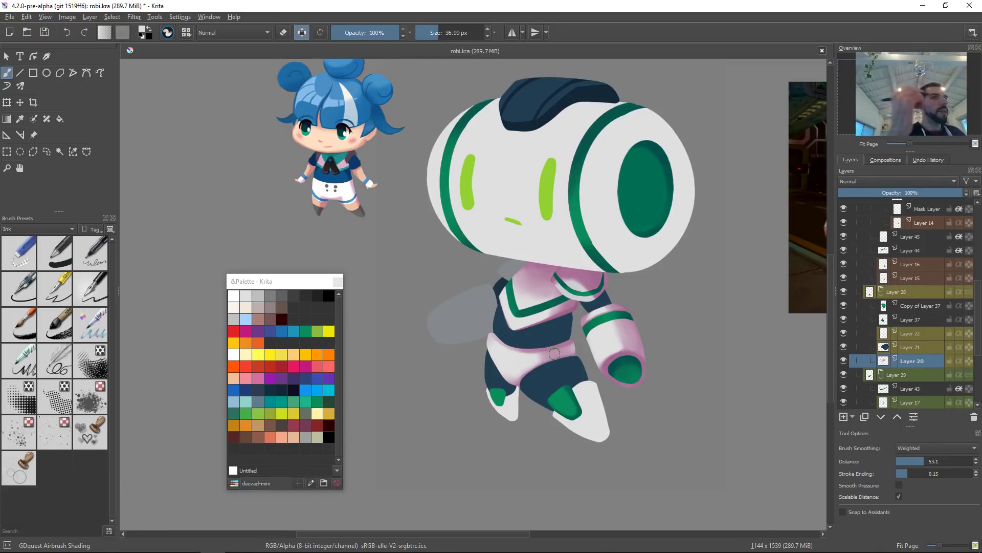
pyautogui.click(545, 333)
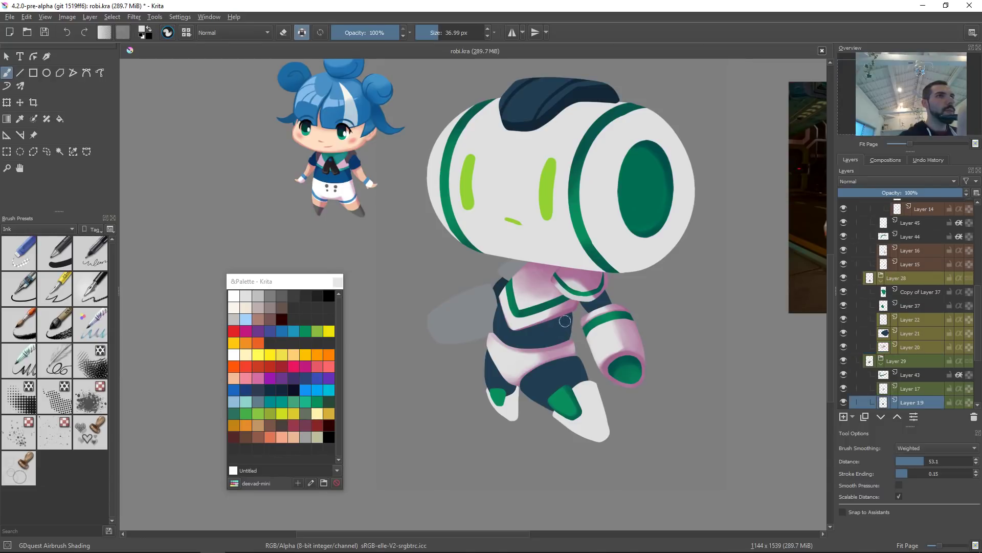
pyautogui.keyDown('ctrl'); pyautogui.click(581, 89); pyautogui.keyUp('ctrl')
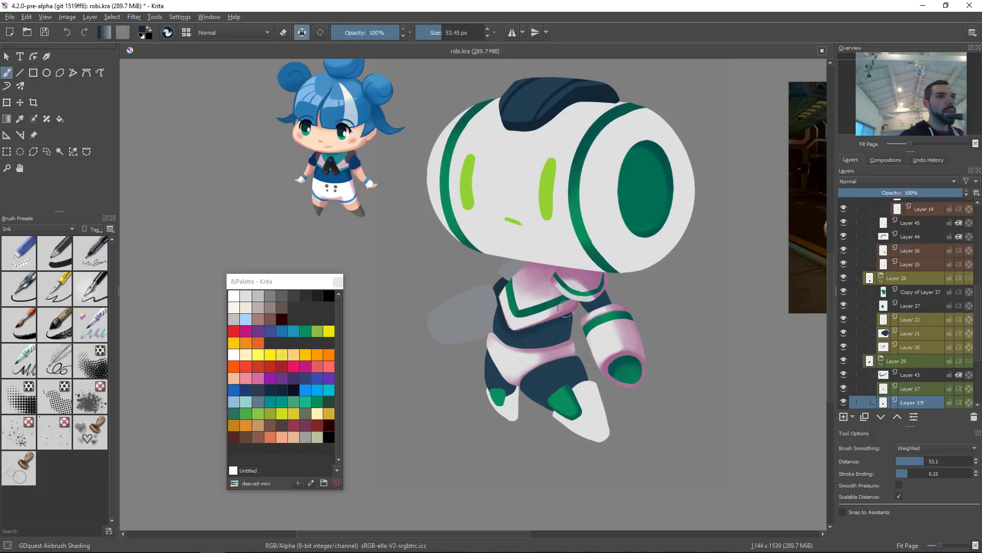
pyautogui.moveTo(533, 331); pyautogui.dragTo(550, 331)
pyautogui.moveTo(544, 324); pyautogui.dragTo(559, 332)
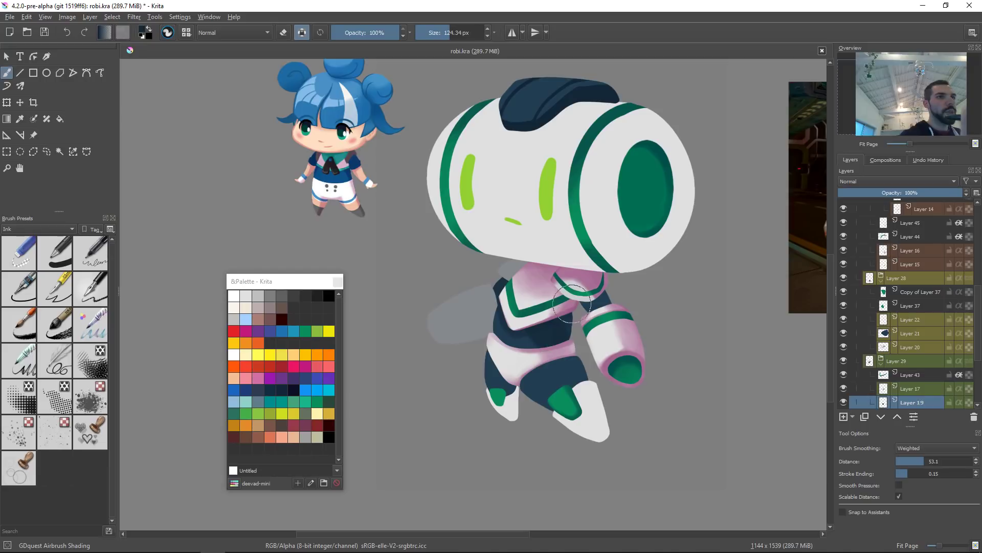
pyautogui.moveTo(548, 348); pyautogui.dragTo(524, 348)
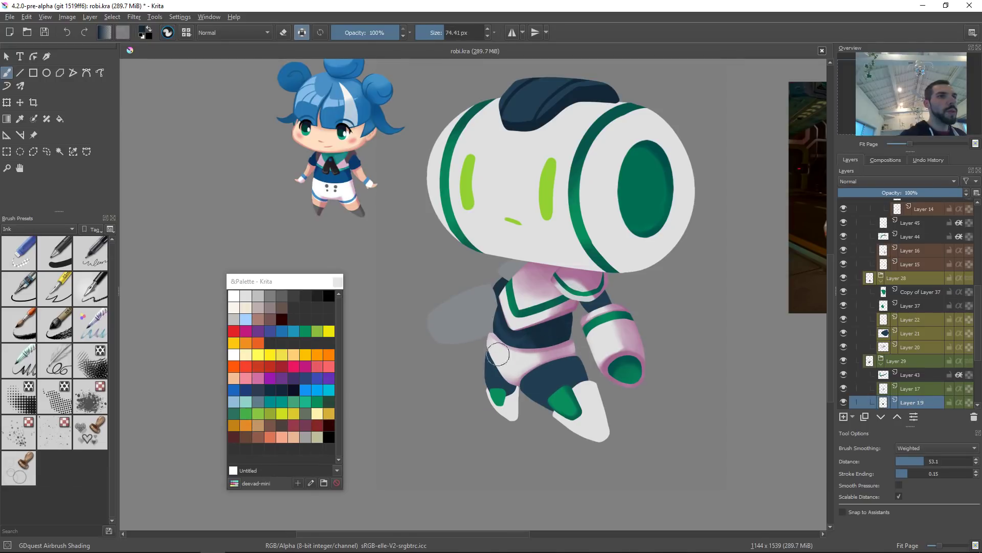
pyautogui.moveTo(520, 347); pyautogui.dragTo(529, 303)
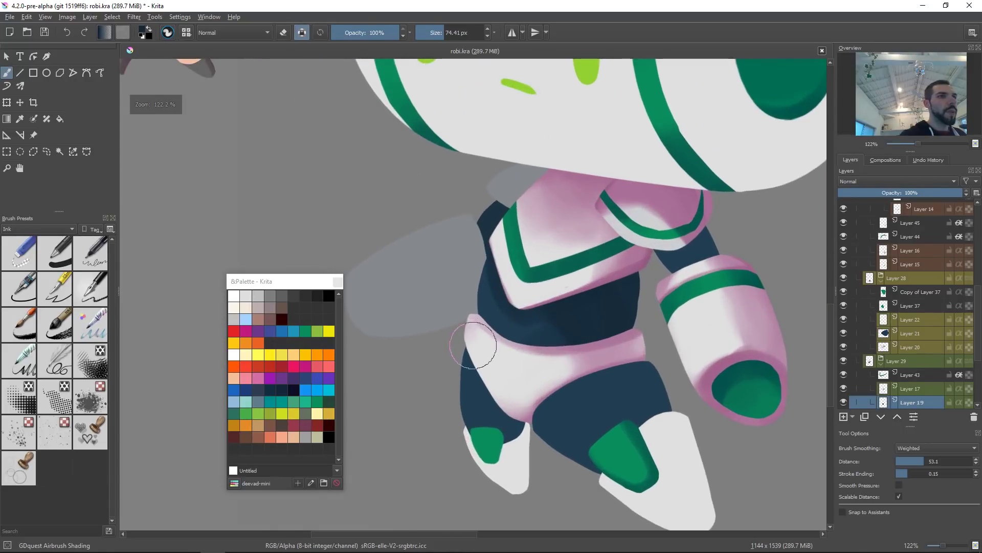
pyautogui.moveTo(473, 345); pyautogui.dragTo(489, 345)
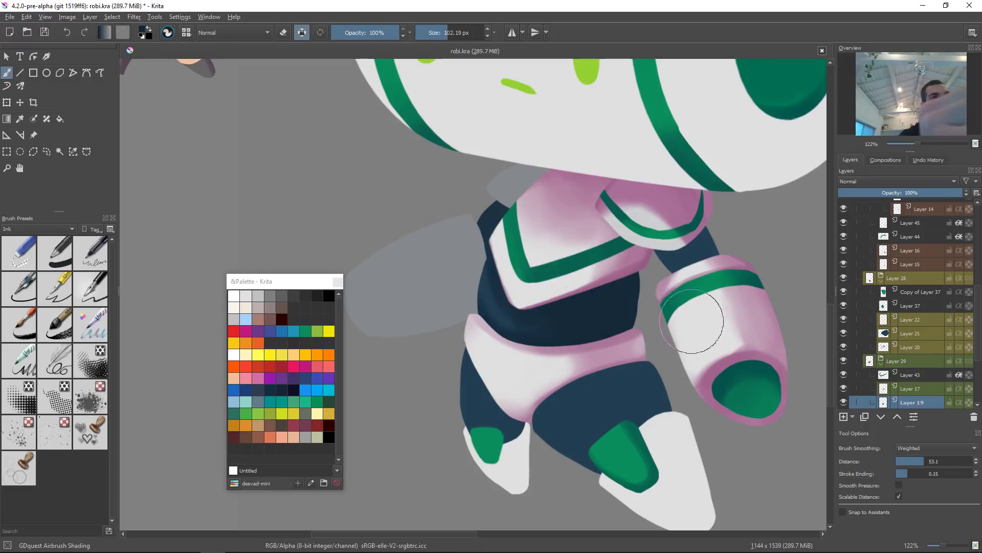
pyautogui.keyDown('ctrl'); pyautogui.click(510, 329); pyautogui.keyUp('ctrl')
pyautogui.moveTo(514, 293)
pyautogui.keyDown('shift'); pyautogui.mouseDown()
pyautogui.moveTo(472, 293)
pyautogui.moveTo(486, 254)
pyautogui.mouseUp(); pyautogui.keyUp('shift')
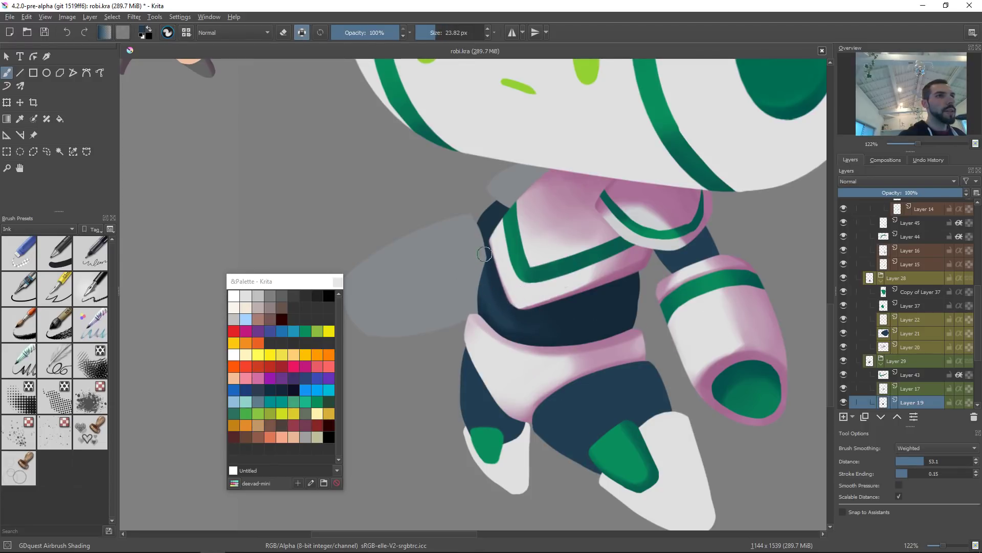
pyautogui.keyDown('ctrl'); pyautogui.click(503, 294); pyautogui.keyUp('ctrl')
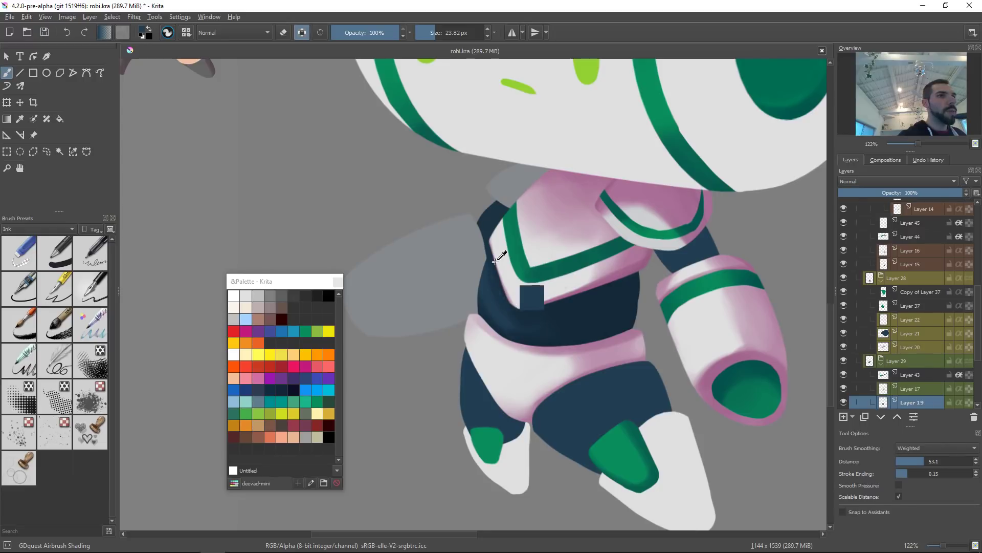
pyautogui.moveTo(501, 317)
pyautogui.mouseDown()
pyautogui.moveTo(482, 248)
pyautogui.moveTo(507, 296)
pyautogui.moveTo(492, 259)
pyautogui.mouseUp()
pyautogui.keyDown('ctrl'); pyautogui.click(492, 257); pyautogui.keyUp('ctrl')
pyautogui.moveTo(500, 312); pyautogui.dragTo(559, 324)
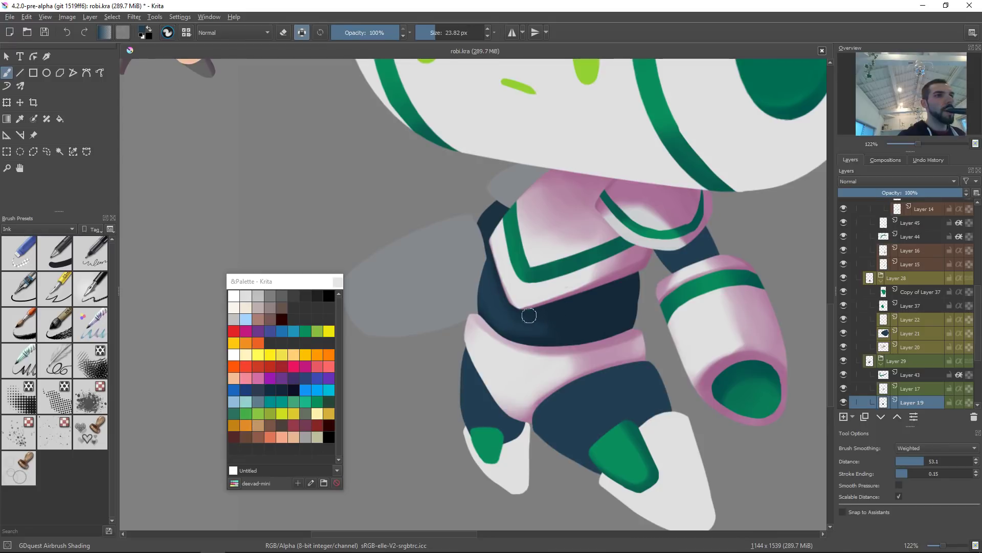
pyautogui.moveTo(497, 309)
pyautogui.mouseDown()
pyautogui.moveTo(575, 320)
pyautogui.moveTo(553, 324)
pyautogui.moveTo(507, 319)
pyautogui.moveTo(594, 314)
pyautogui.moveTo(580, 304)
pyautogui.moveTo(525, 323)
pyautogui.moveTo(573, 313)
pyautogui.mouseUp()
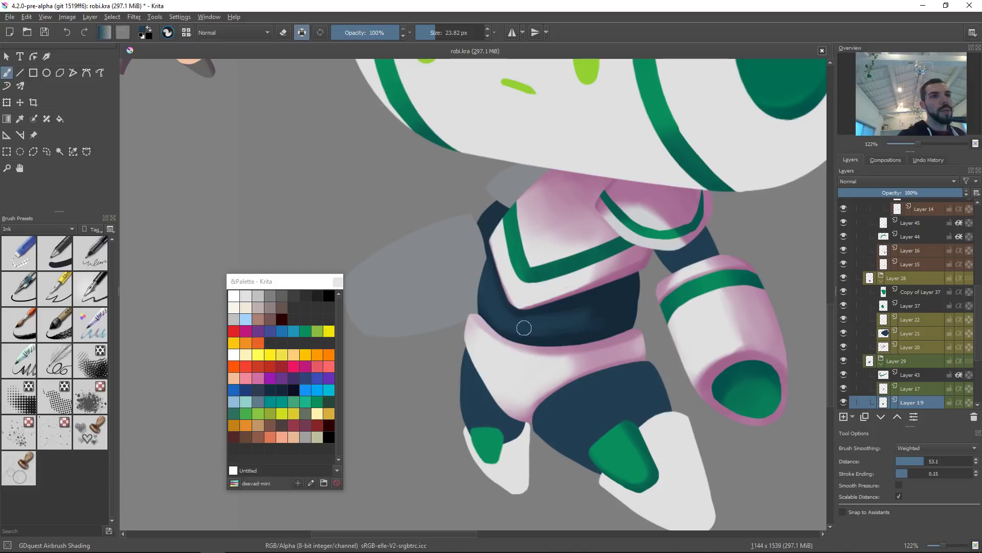
# Step: Liquify the torso's edge beside the front arm and apply the transform
pyautogui.moveTo(705, 348)
pyautogui.mouseDown()
pyautogui.moveTo(467, 436)
pyautogui.moveTo(447, 353)
pyautogui.mouseUp()
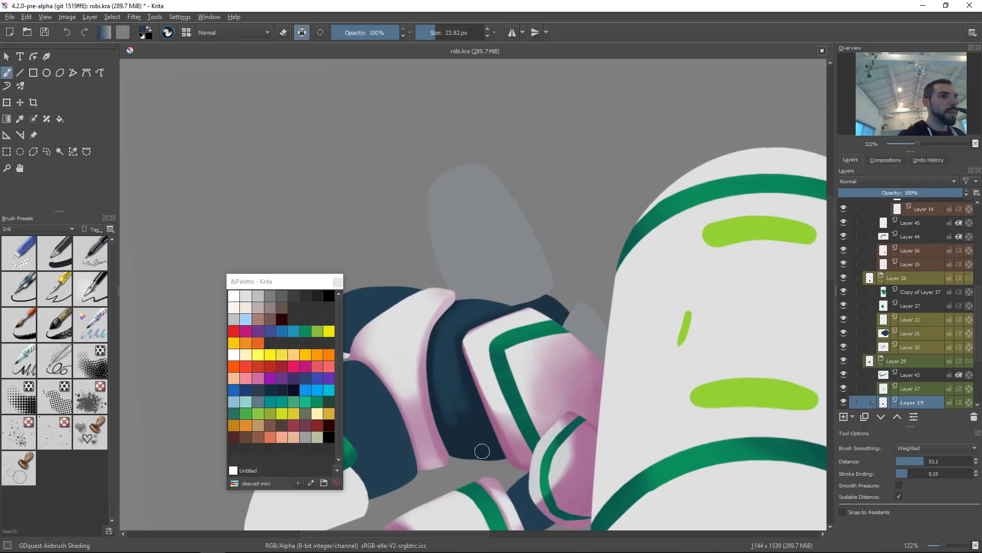
pyautogui.press('2')
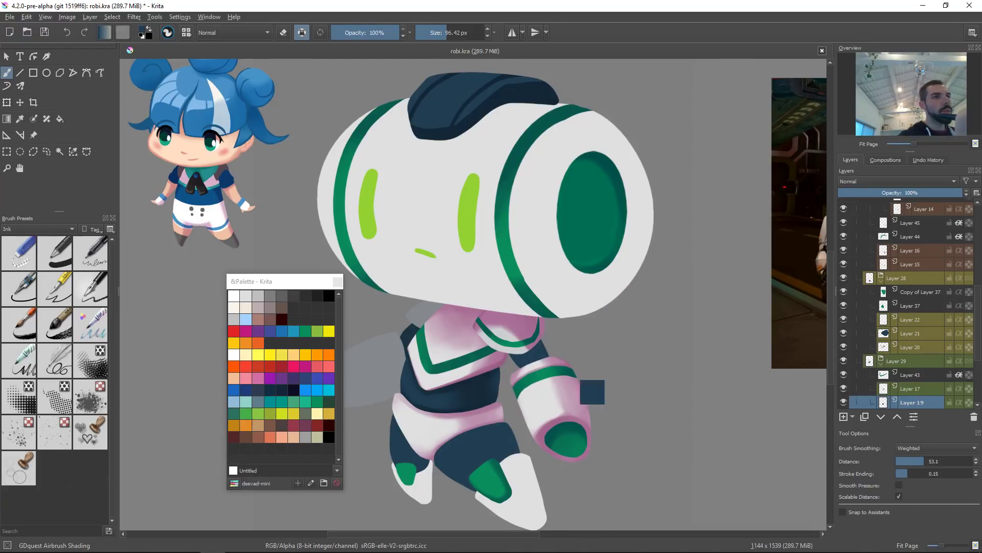
pyautogui.hotkey('ctrl', 't')
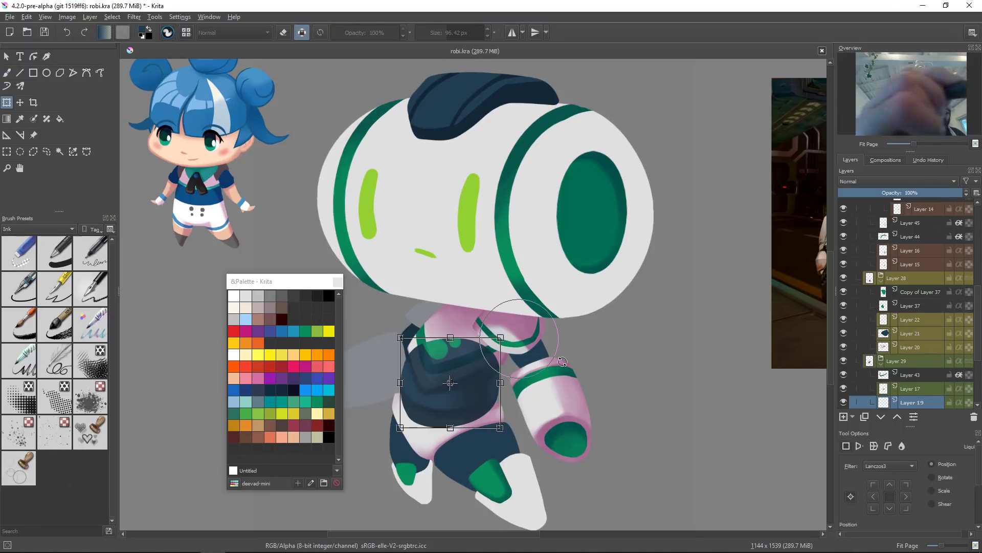
pyautogui.rightClick(533, 398)
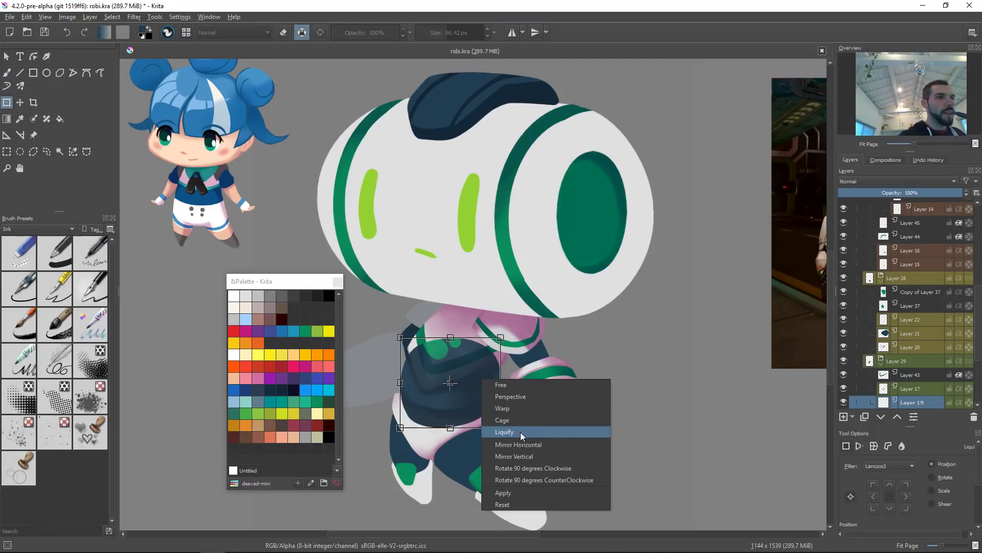
pyautogui.click(507, 430)
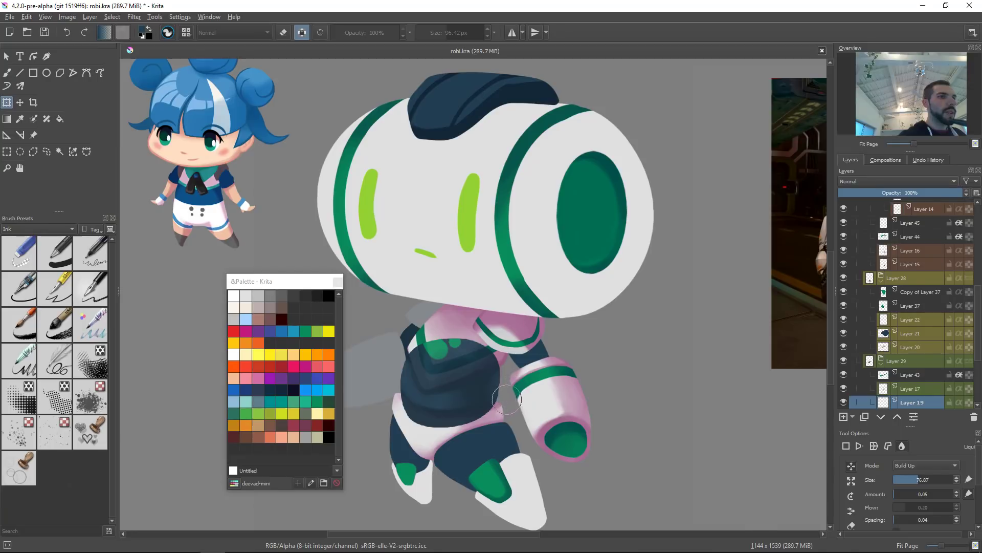
pyautogui.moveTo(499, 388); pyautogui.dragTo(533, 321)
pyautogui.moveTo(510, 372); pyautogui.dragTo(458, 372)
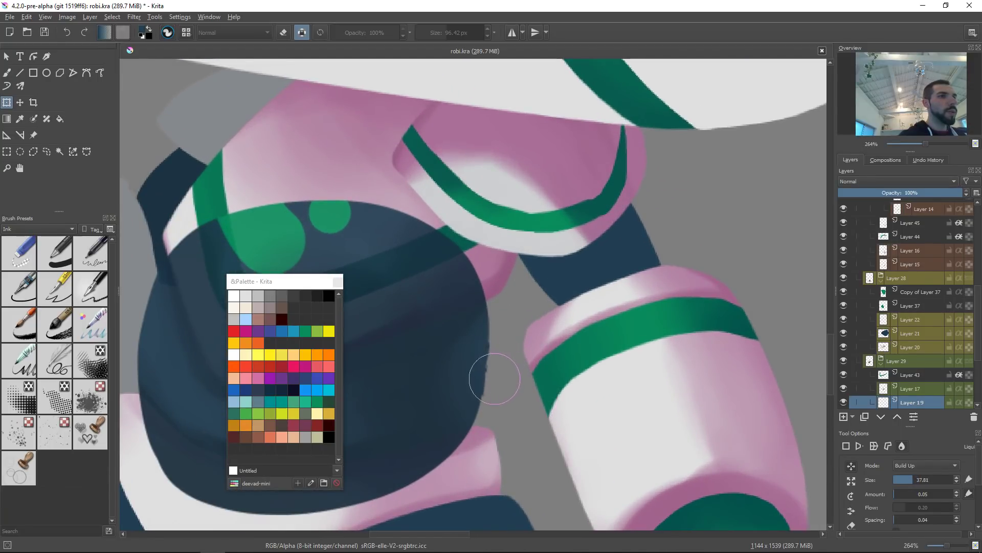
pyautogui.moveTo(499, 375); pyautogui.dragTo(501, 372)
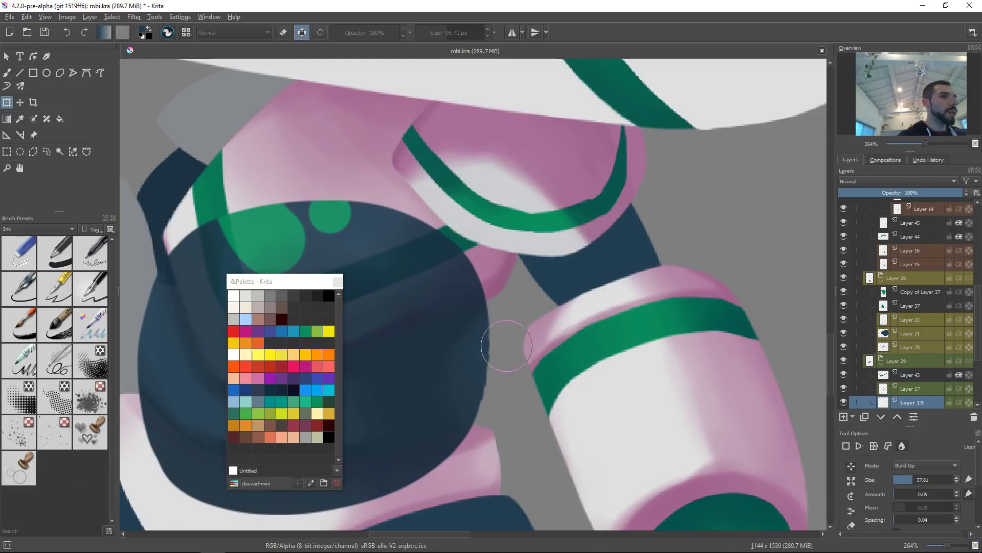
pyautogui.keyDown('shift'); pyautogui.moveTo(497, 388); pyautogui.dragTo(542, 388); pyautogui.keyUp('shift')
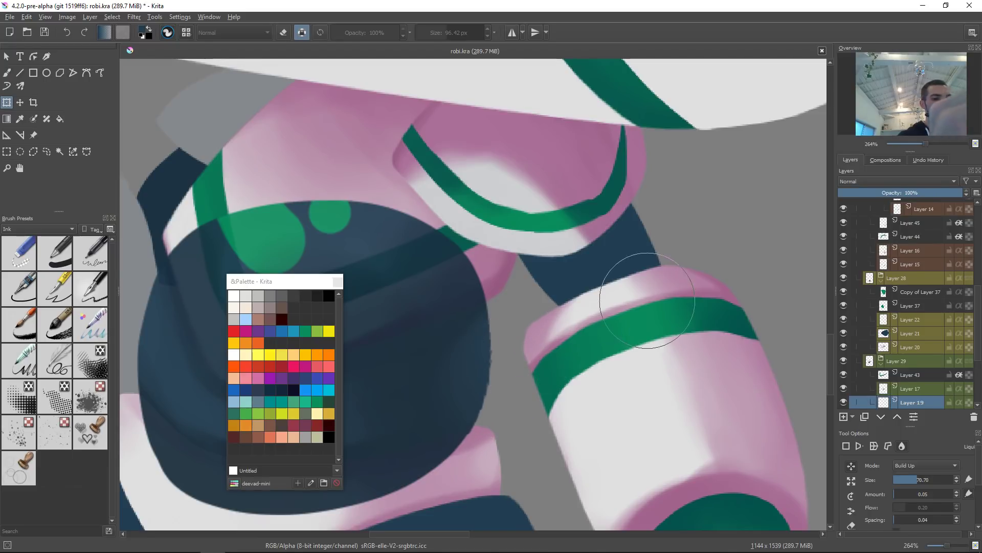
pyautogui.press('Return')
# Step: Liquify the torso's side near the arm once more and apply it
pyautogui.press('2')
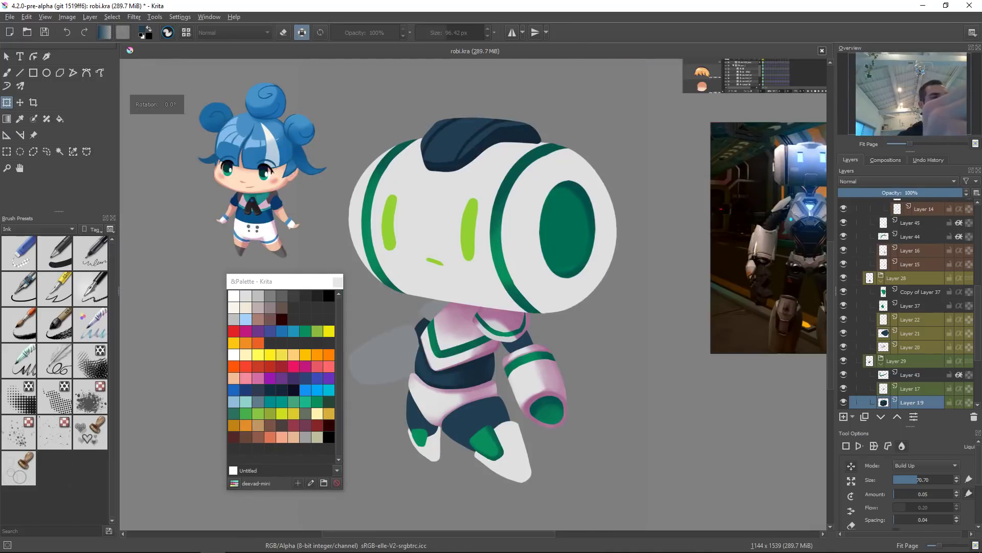
pyautogui.click(504, 367)
pyautogui.moveTo(504, 367)
pyautogui.keyDown('shift'); pyautogui.mouseDown()
pyautogui.moveTo(545, 367)
pyautogui.moveTo(521, 369)
pyautogui.mouseUp(); pyautogui.keyUp('shift')
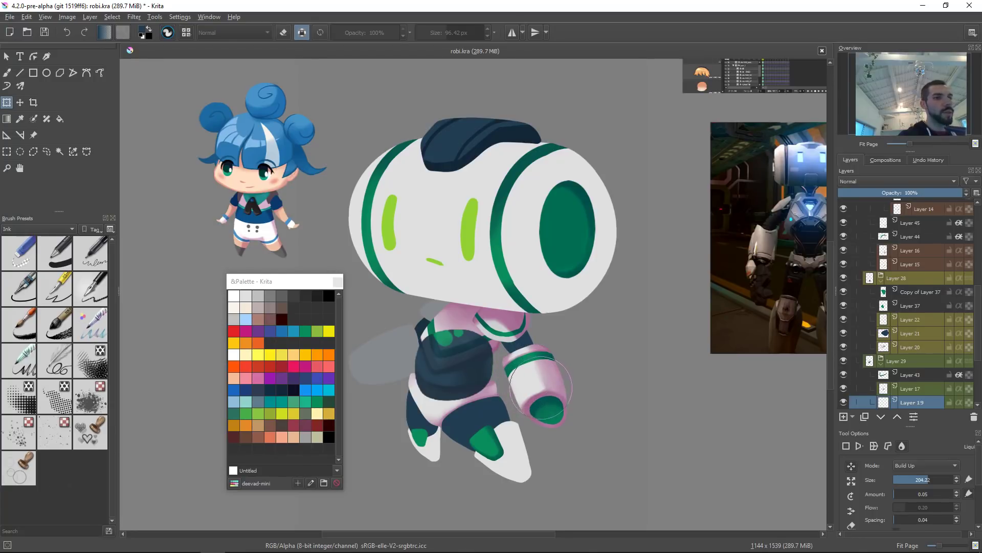
pyautogui.press('Return')
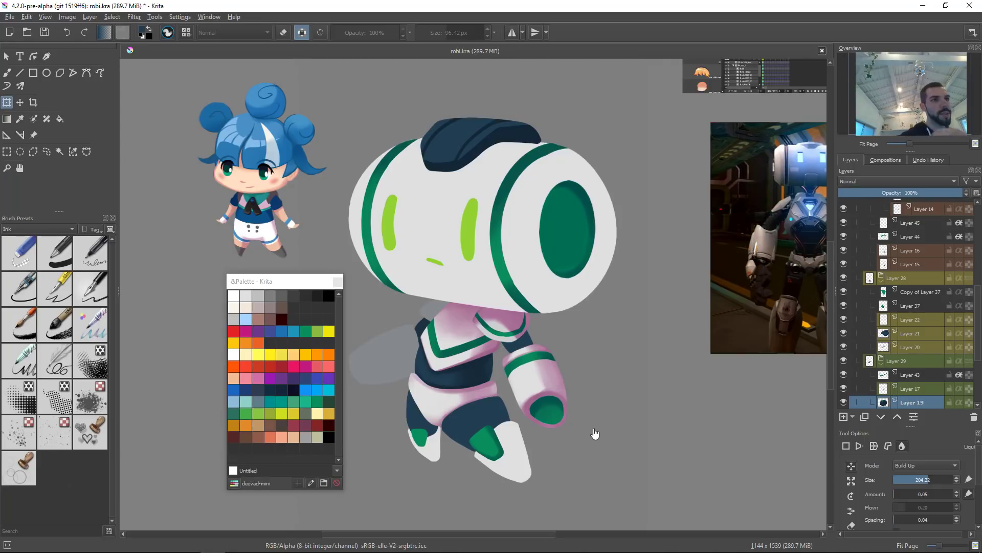
pyautogui.click(461, 379)
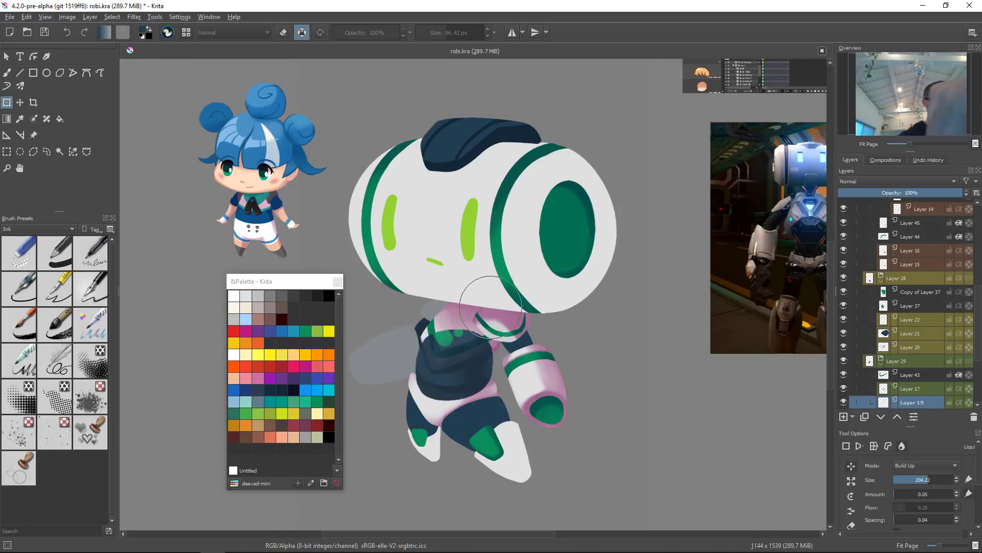
pyautogui.press('Return')
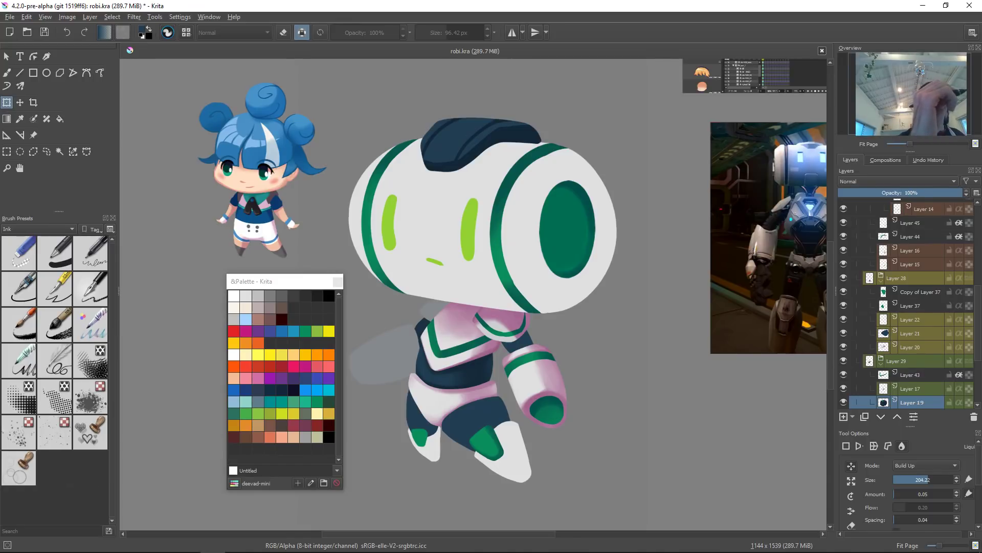
# Step: Try airbrushing shading on the lower legs on a zoomed view, undoing the last stroke
pyautogui.press('b')
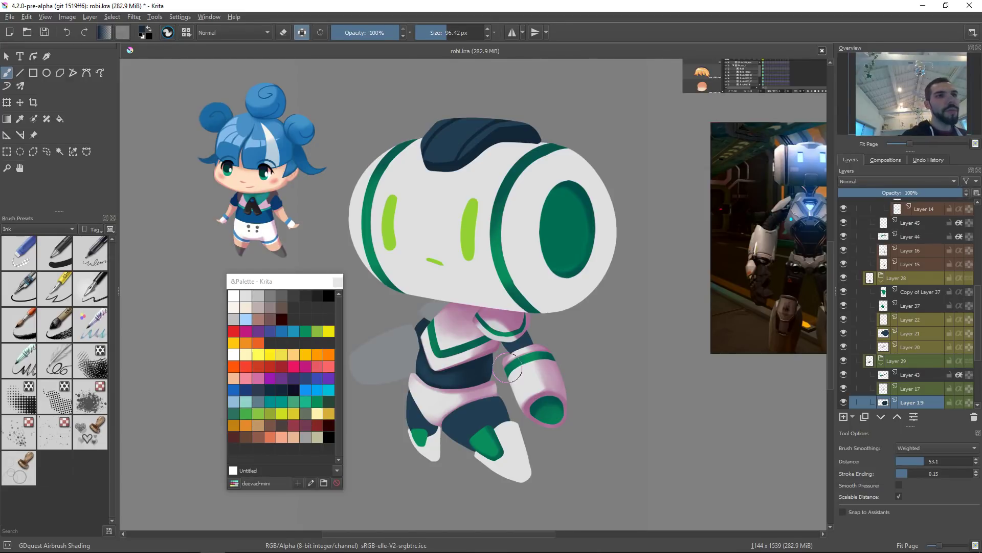
pyautogui.click(484, 415)
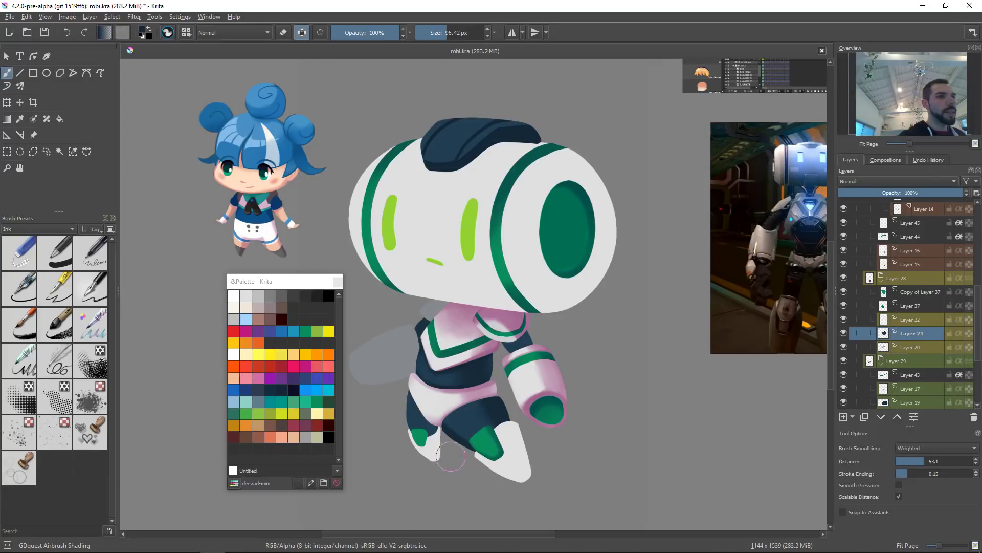
pyautogui.moveTo(492, 441); pyautogui.dragTo(504, 465)
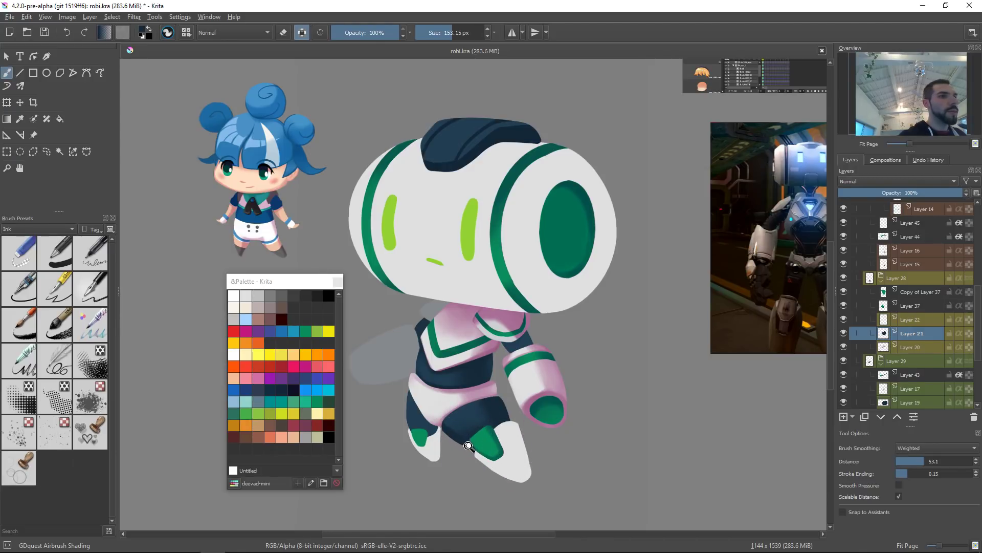
pyautogui.scroll(5, 462, 431)
pyautogui.moveTo(499, 423)
pyautogui.mouseDown()
pyautogui.moveTo(588, 421)
pyautogui.moveTo(467, 403)
pyautogui.mouseUp()
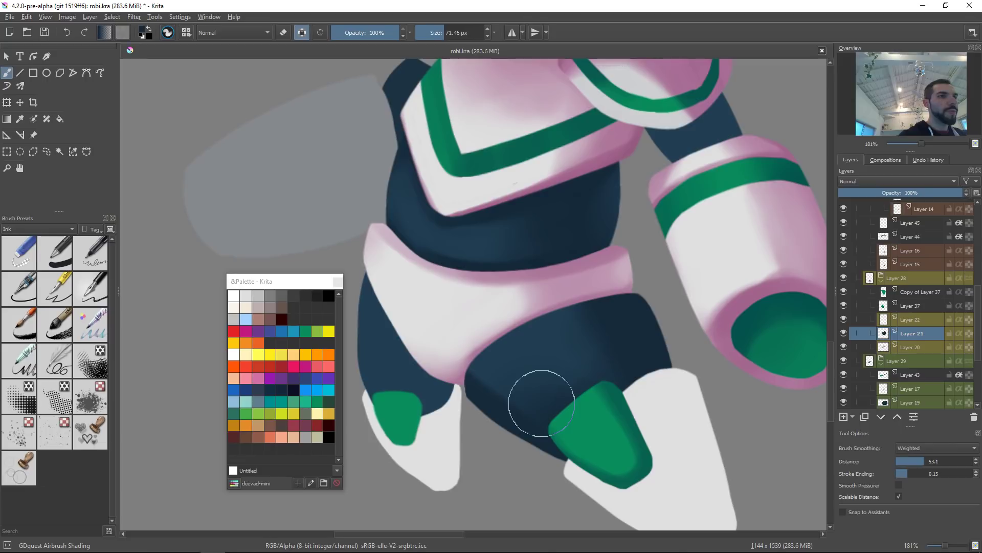
pyautogui.keyDown('ctrl'); pyautogui.click(493, 365); pyautogui.keyUp('ctrl')
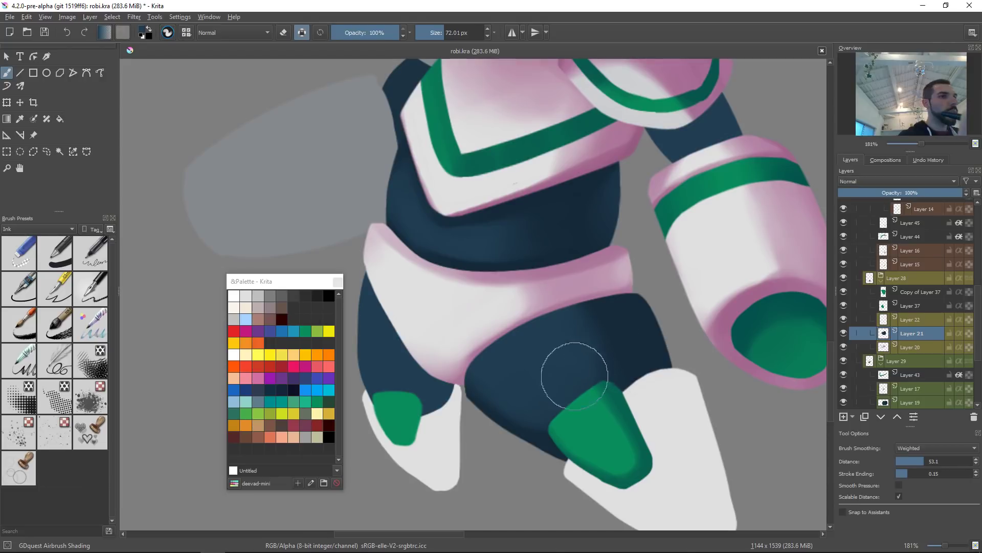
pyautogui.keyDown('shift'); pyautogui.moveTo(602, 324); pyautogui.dragTo(571, 323); pyautogui.keyUp('shift')
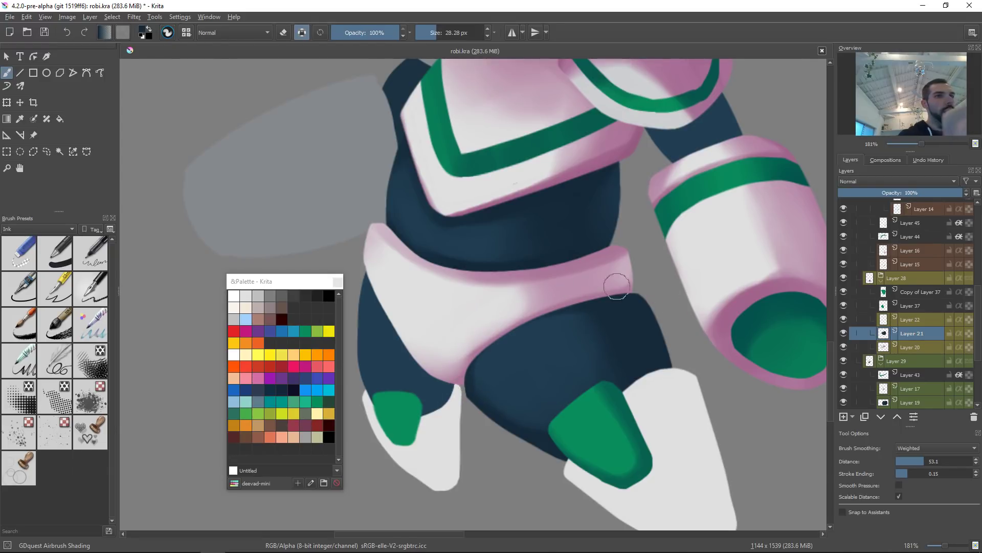
pyautogui.moveTo(624, 392); pyautogui.dragTo(672, 380)
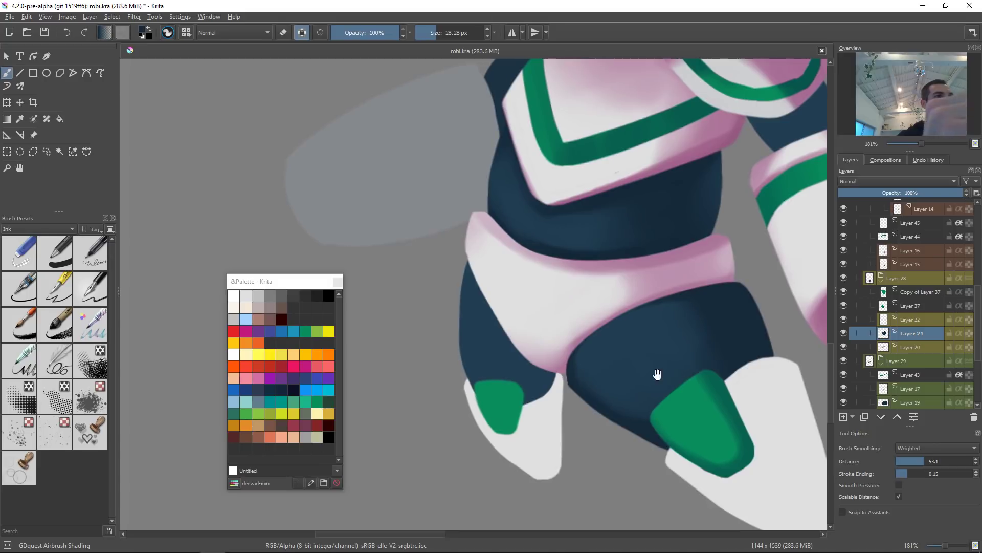
pyautogui.click(493, 353)
pyautogui.moveTo(501, 369); pyautogui.dragTo(540, 348)
pyautogui.moveTo(478, 264); pyautogui.dragTo(545, 404)
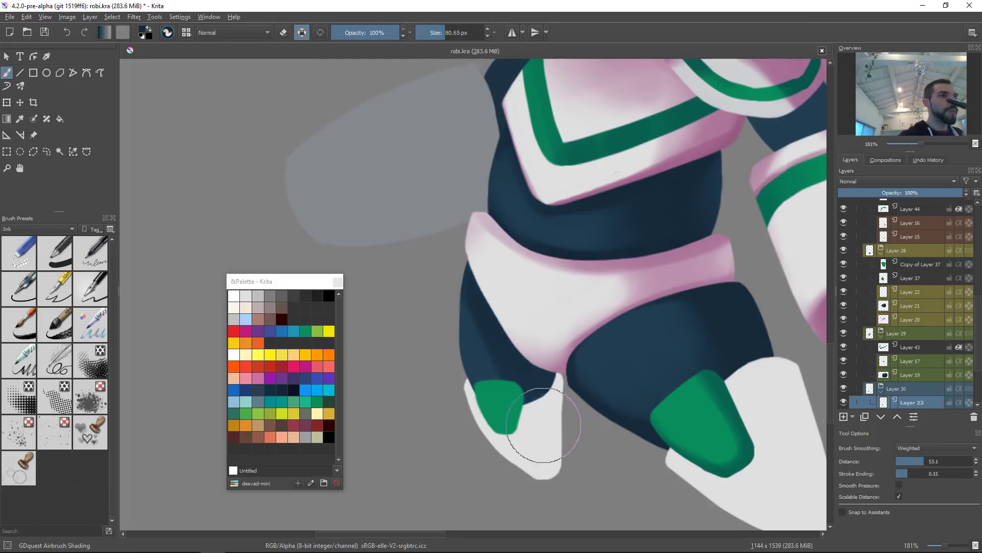
pyautogui.hotkey('ctrl', 'z')
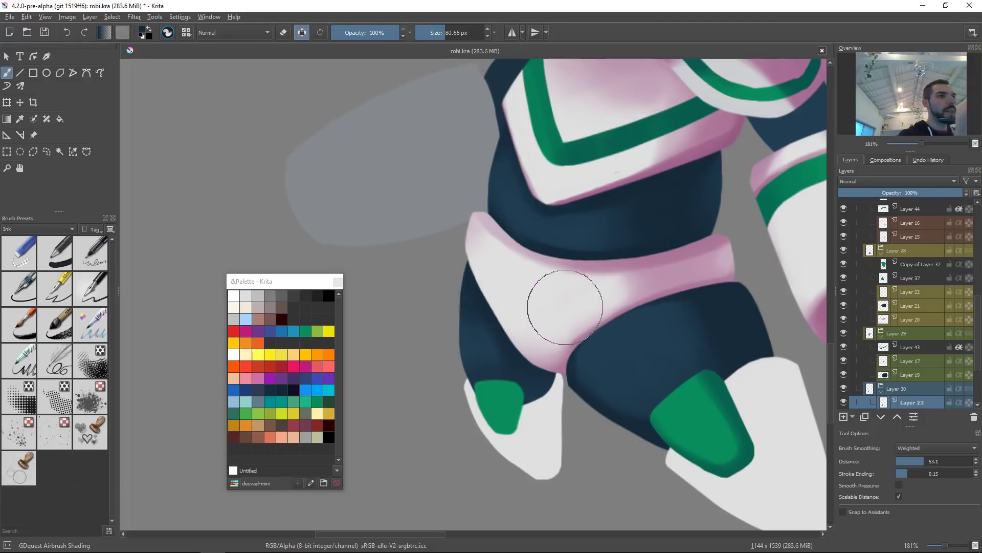
# Step: Airbrush a pink shadow along the back foot's edge and reset the view
pyautogui.keyDown('ctrl'); pyautogui.click(610, 344); pyautogui.keyUp('ctrl')
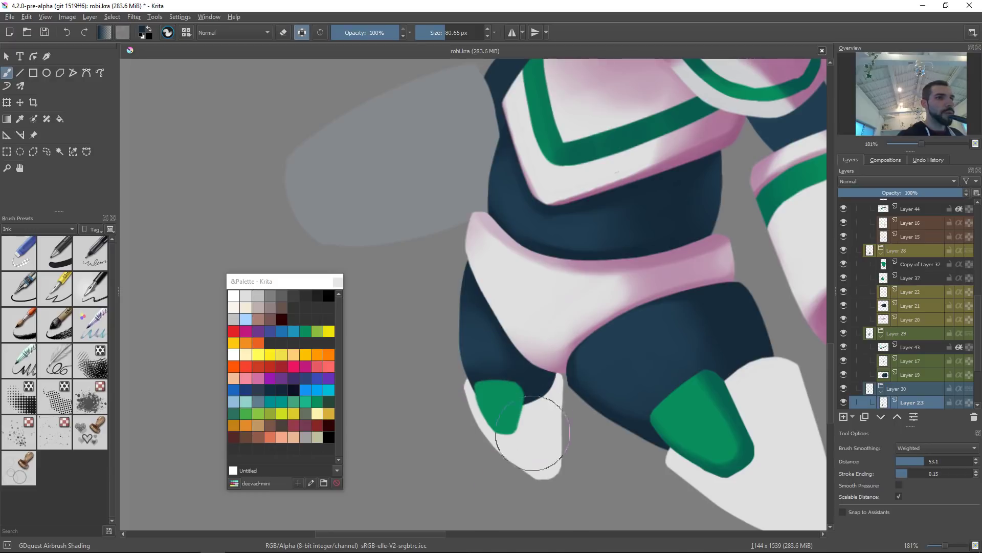
pyautogui.press('2')
pyautogui.press('5')
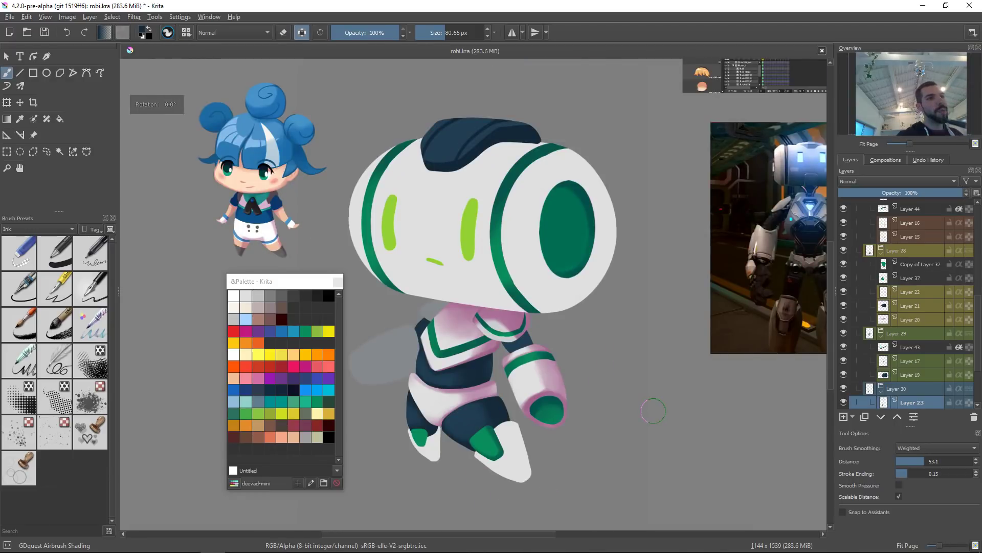
# Step: Airbrush soft white highlights on the front leg's thigh plate with a smaller brush on a zoomed view
pyautogui.scroll(5, 432, 355)
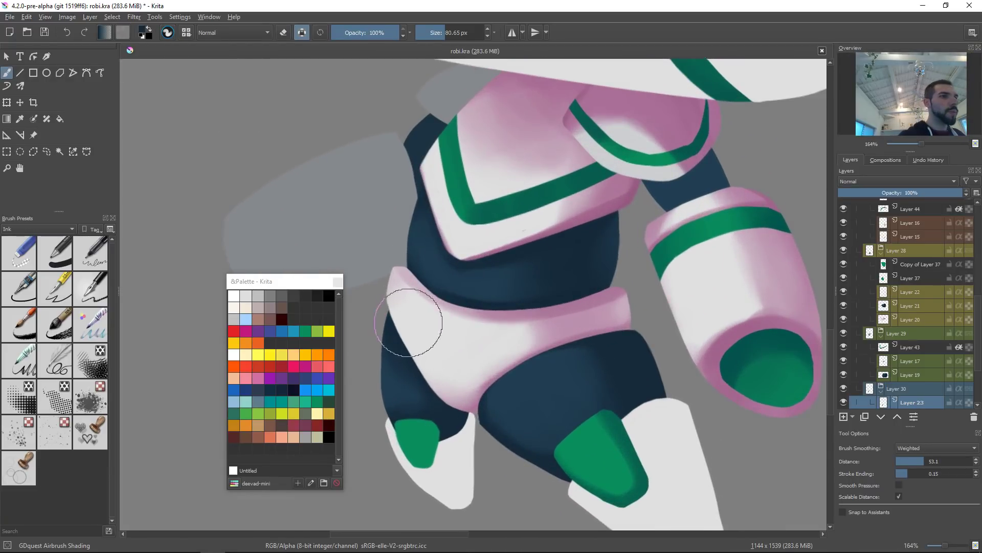
pyautogui.moveTo(446, 341); pyautogui.dragTo(513, 302)
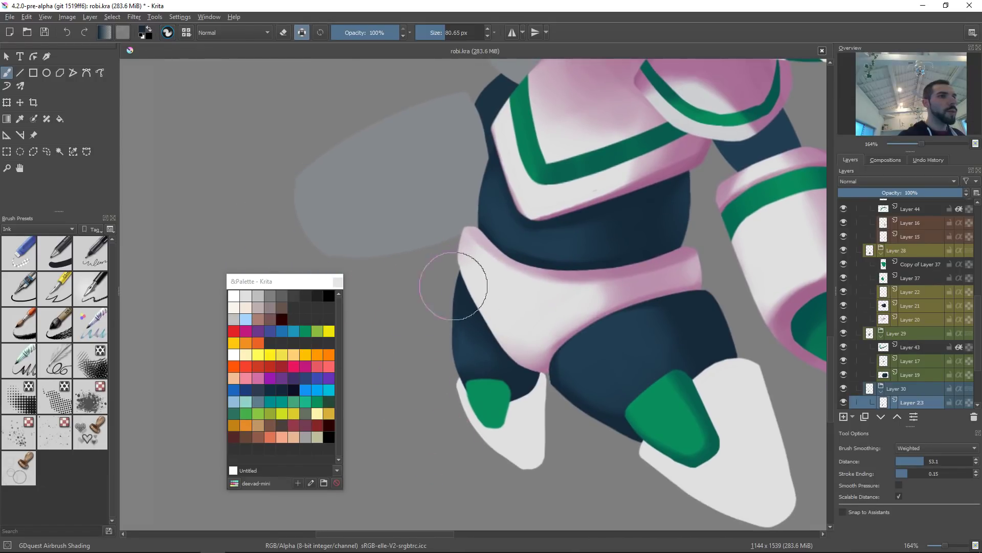
pyautogui.keyDown('ctrl'); pyautogui.click(614, 374); pyautogui.keyUp('ctrl')
pyautogui.keyDown('shift'); pyautogui.moveTo(487, 351); pyautogui.dragTo(460, 361); pyautogui.keyUp('shift')
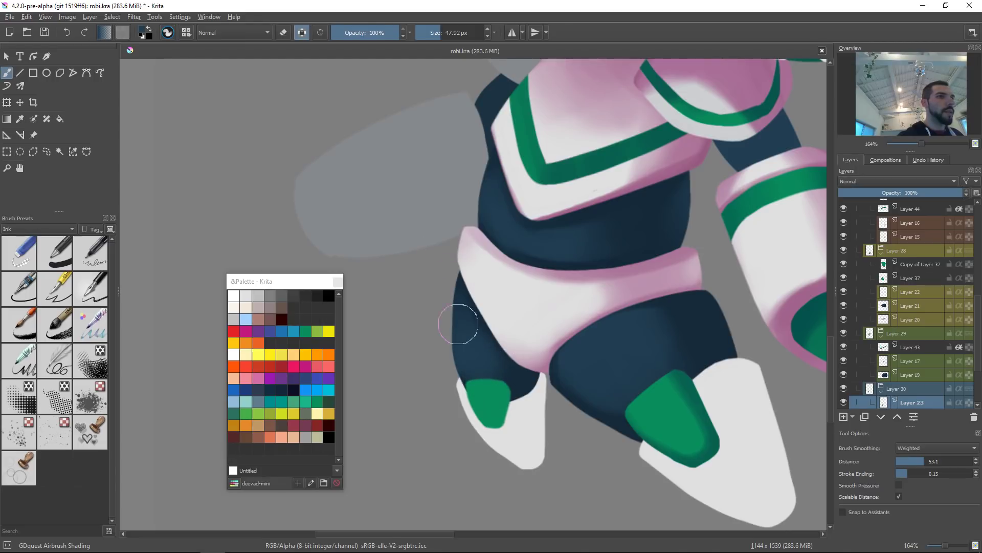
pyautogui.keyDown('ctrl'); pyautogui.click(710, 333); pyautogui.keyUp('ctrl')
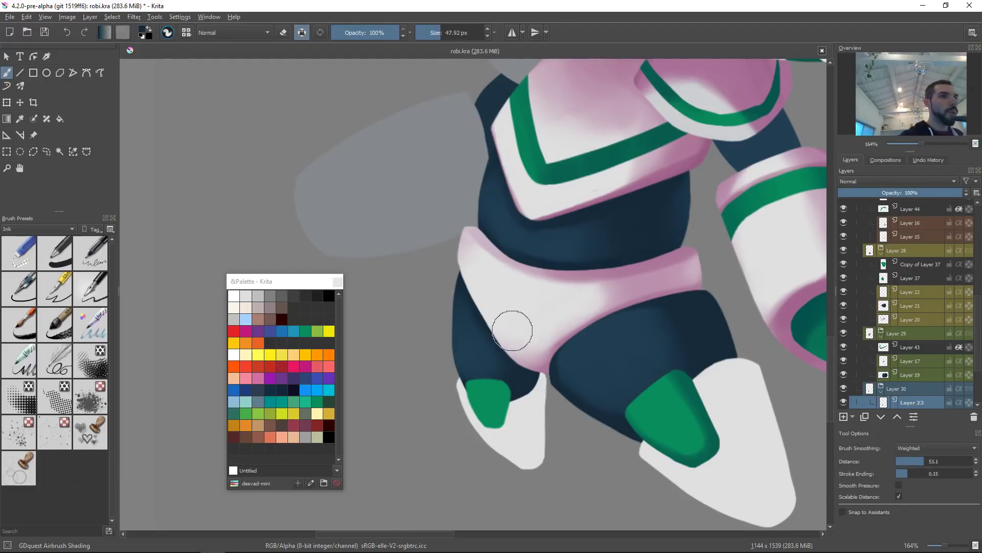
pyautogui.moveTo(592, 290); pyautogui.dragTo(594, 390)
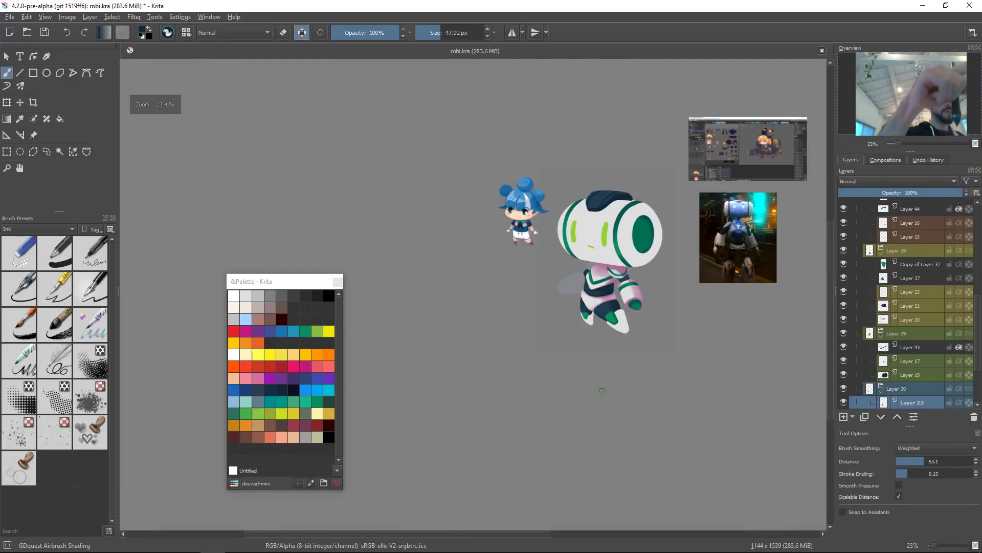
# Step: Recolour the front foot's green toe layer to light grey with HSV adjustment: saturation -100, lightness 65
pyautogui.moveTo(636, 326)
pyautogui.mouseDown()
pyautogui.moveTo(638, 297)
pyautogui.moveTo(620, 386)
pyautogui.moveTo(605, 353)
pyautogui.mouseUp()
pyautogui.click(600, 369)
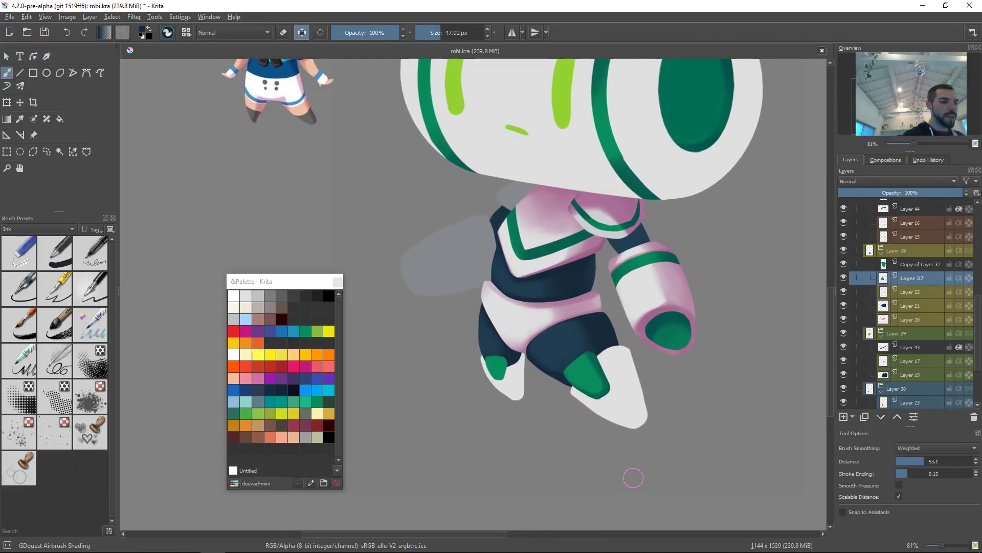
pyautogui.hotkey('ctrl', 'u')
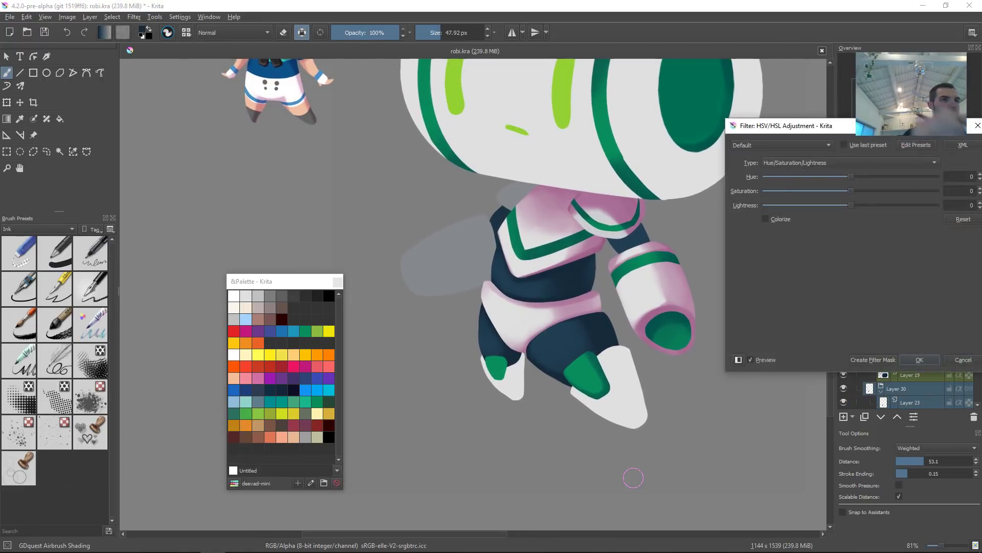
pyautogui.moveTo(851, 191); pyautogui.dragTo(778, 190)
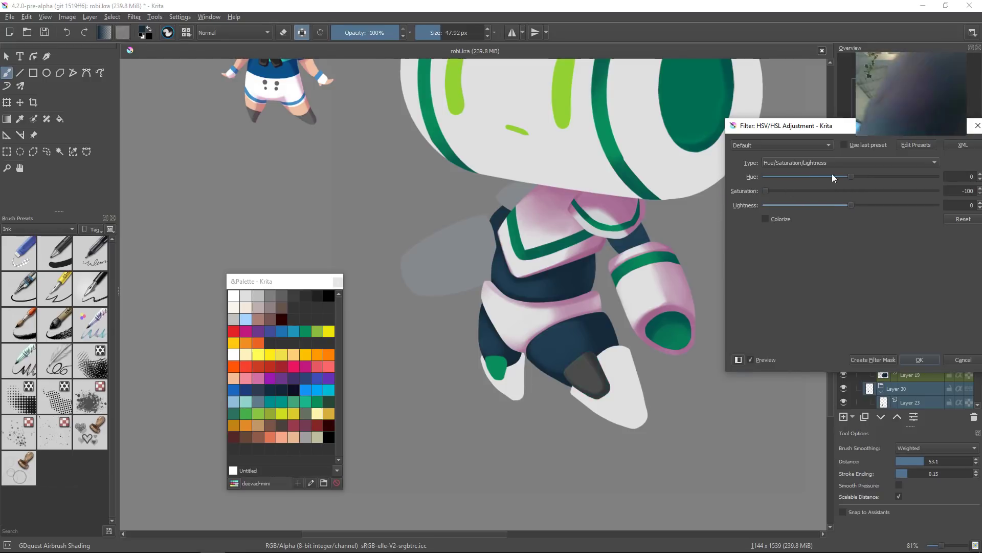
pyautogui.moveTo(851, 205); pyautogui.dragTo(909, 203)
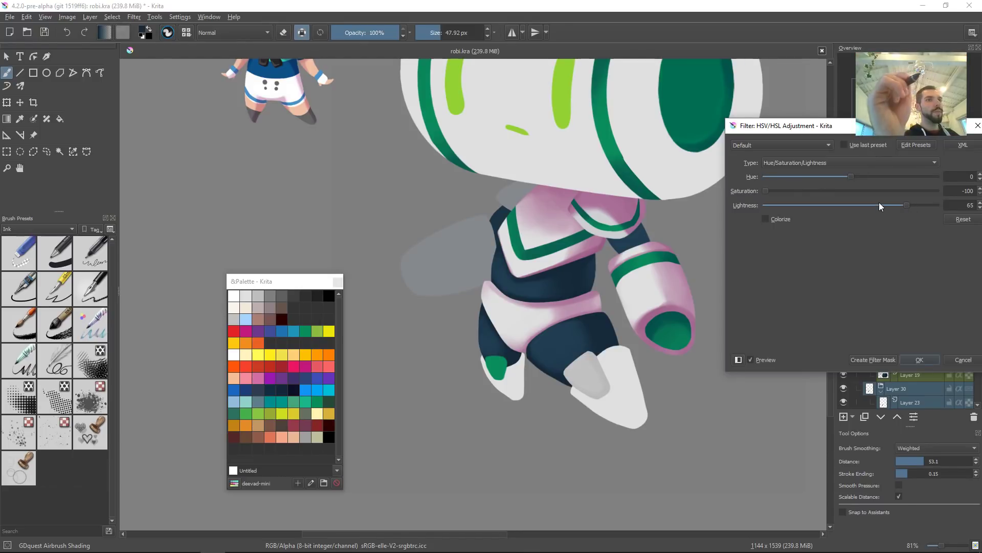
pyautogui.click(919, 359)
# Step: Try painting thin green stripes across the front toe with a small brush, undoing them
pyautogui.keyDown('ctrl'); pyautogui.click(672, 339); pyautogui.keyUp('ctrl')
pyautogui.keyDown('shift'); pyautogui.moveTo(585, 370); pyautogui.dragTo(577, 369); pyautogui.keyUp('shift')
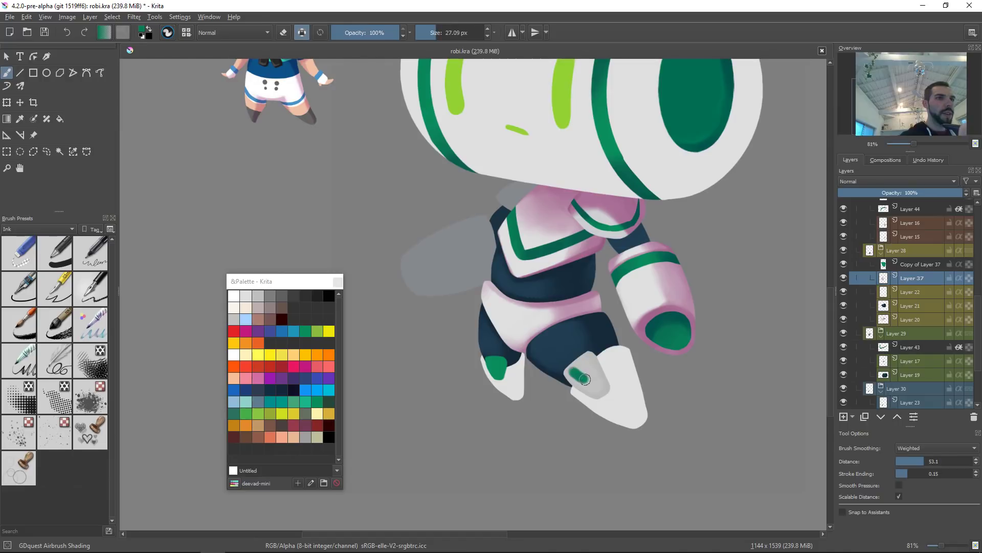
pyautogui.scroll(-3, 659, 353)
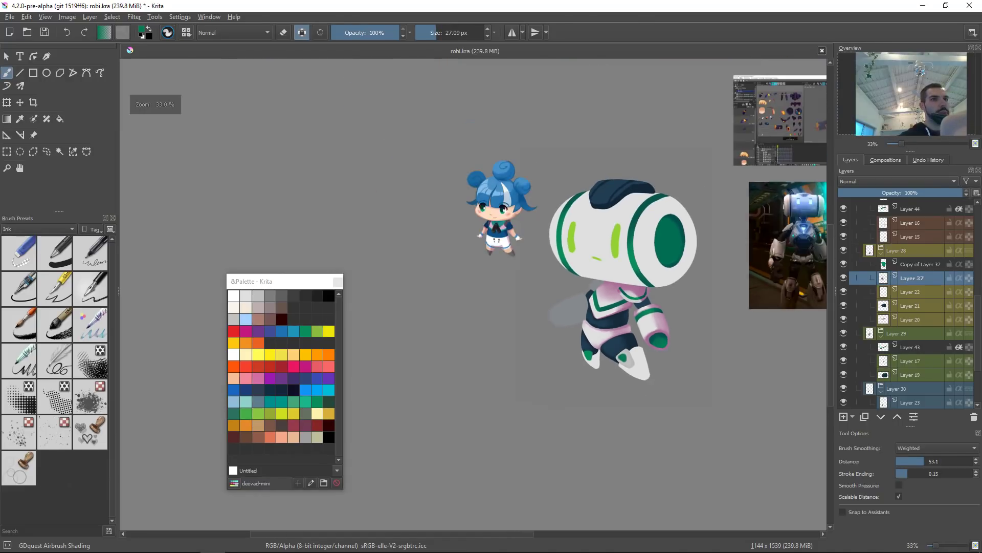
pyautogui.scroll(5, 633, 361)
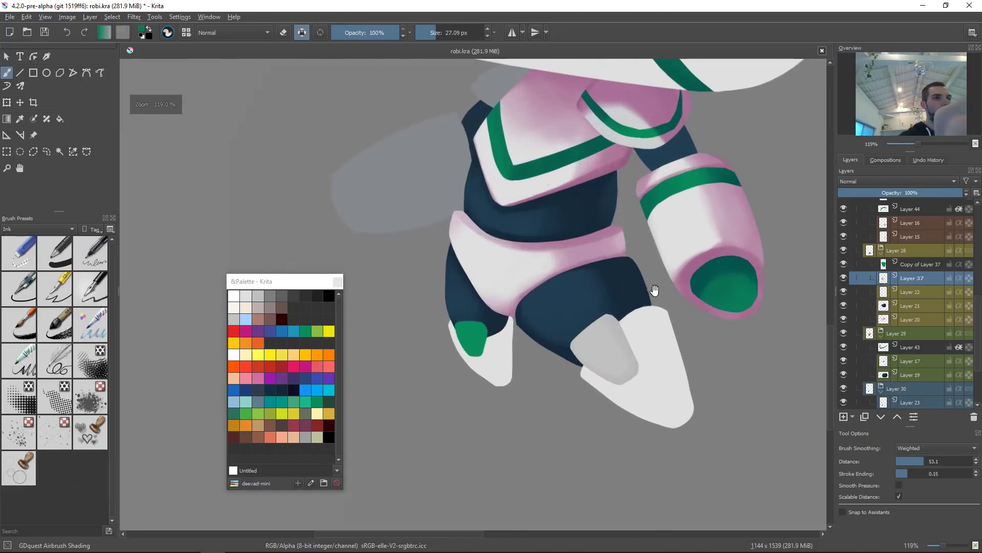
pyautogui.keyDown('shift'); pyautogui.moveTo(620, 346); pyautogui.dragTo(612, 347); pyautogui.keyUp('shift')
pyautogui.moveTo(573, 339); pyautogui.dragTo(583, 353)
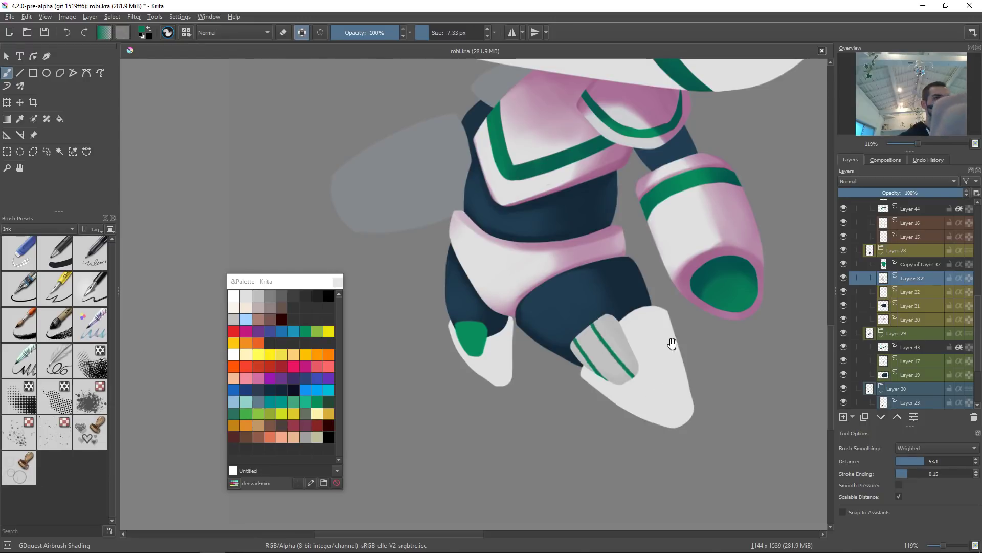
pyautogui.scroll(-6, 666, 368)
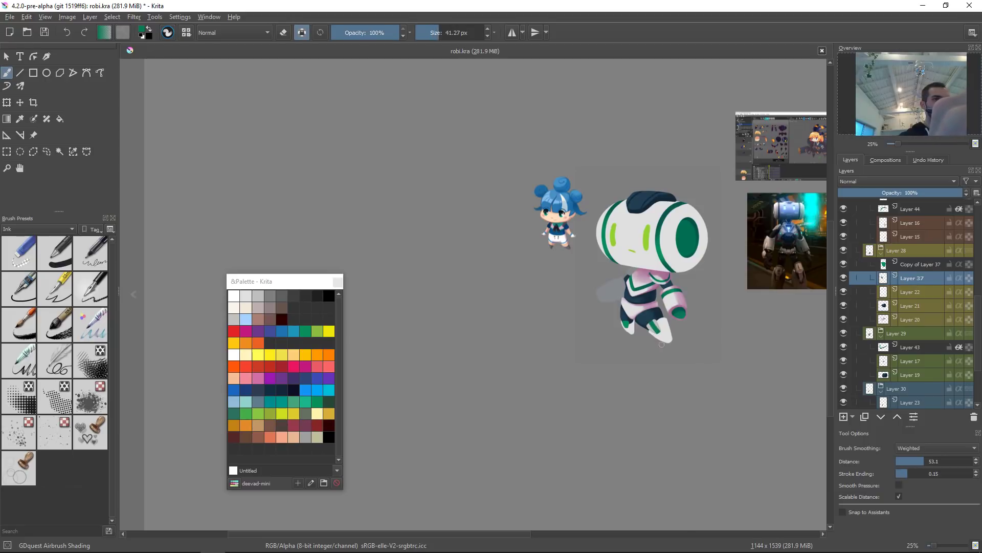
pyautogui.hotkey('ctrl', 'z')
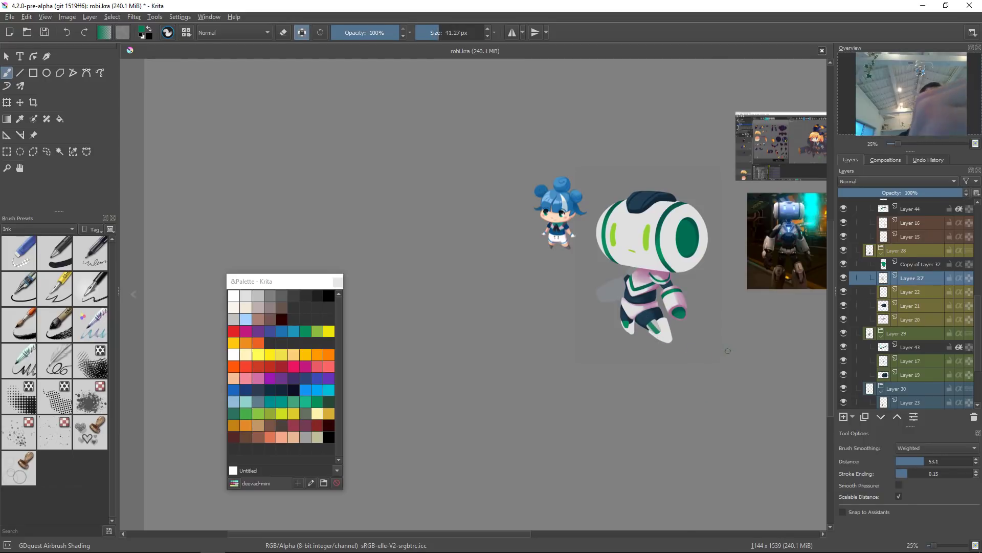
pyautogui.press('ctrl')
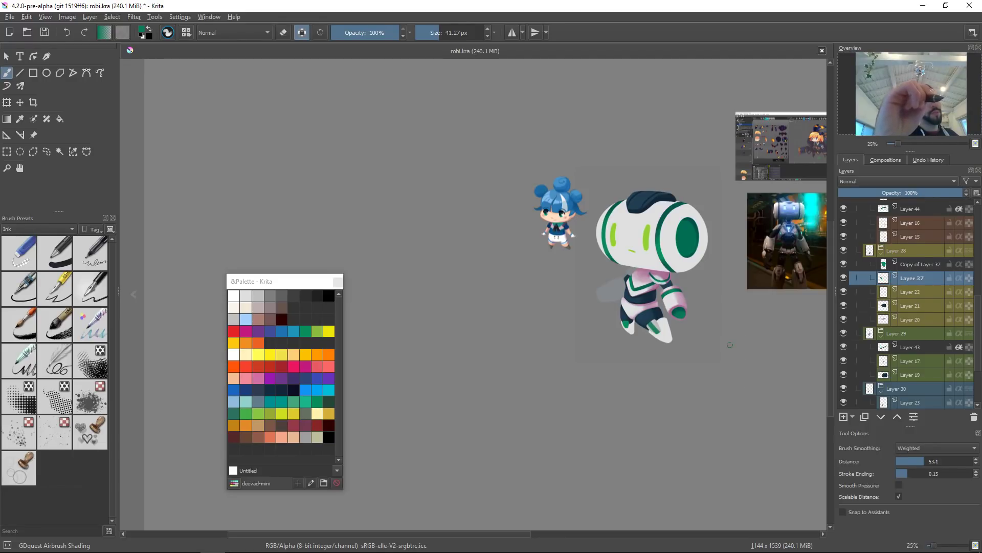
pyautogui.moveTo(670, 335); pyautogui.dragTo(658, 284)
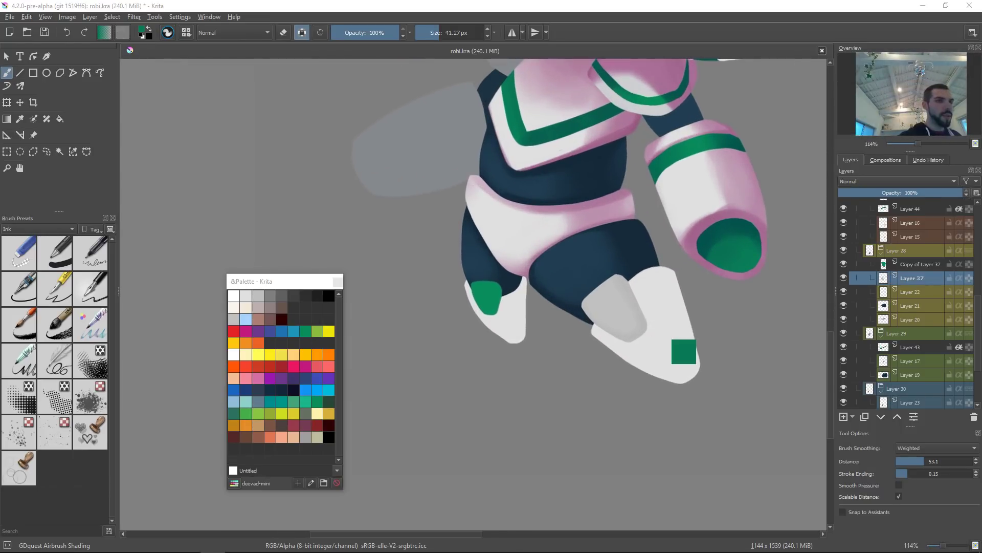
pyautogui.hotkey('ctrl', 'm')
pyautogui.moveTo(807, 278); pyautogui.dragTo(786, 294)
pyautogui.moveTo(837, 269); pyautogui.dragTo(766, 302)
pyautogui.moveTo(803, 273); pyautogui.dragTo(785, 272)
pyautogui.press('Escape')
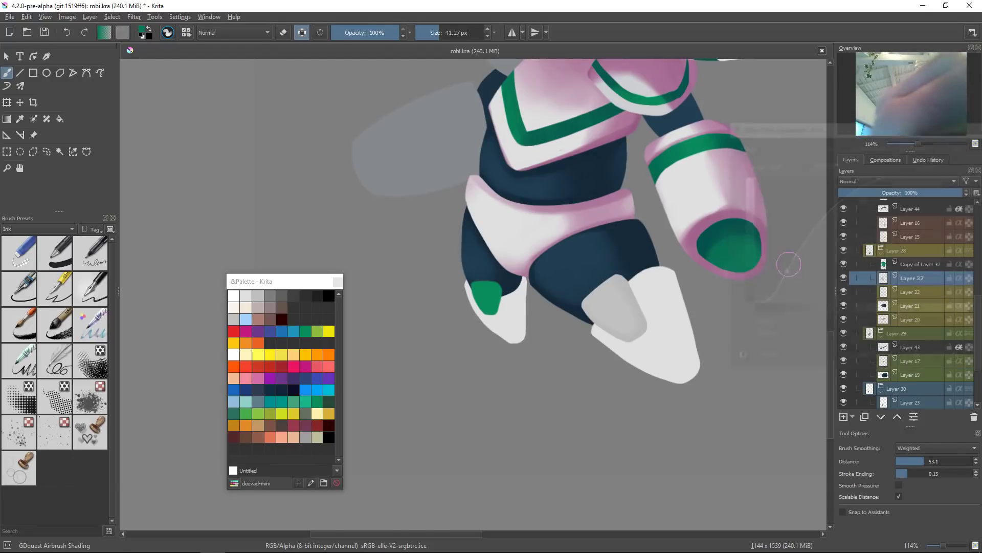
# Step: Apply Levels to the toe layer with input levels 186, 6.700 and 222
pyautogui.hotkey('ctrl', 'l')
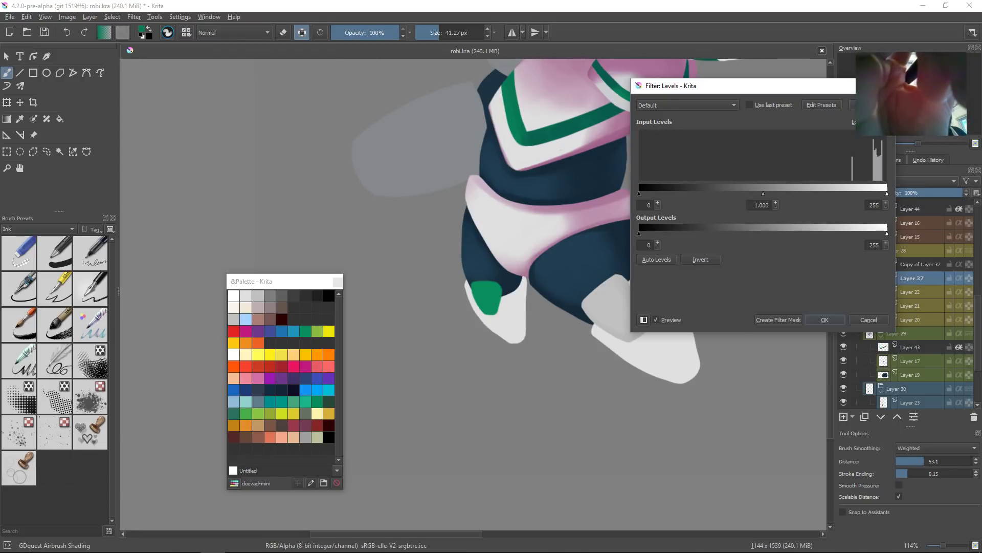
pyautogui.moveTo(639, 194); pyautogui.dragTo(799, 194)
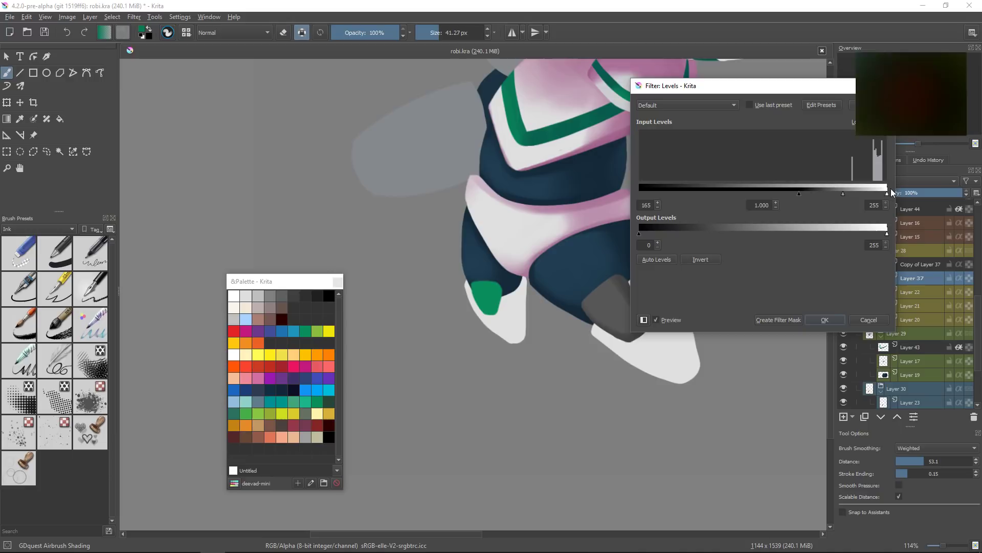
pyautogui.moveTo(886, 192); pyautogui.dragTo(824, 195)
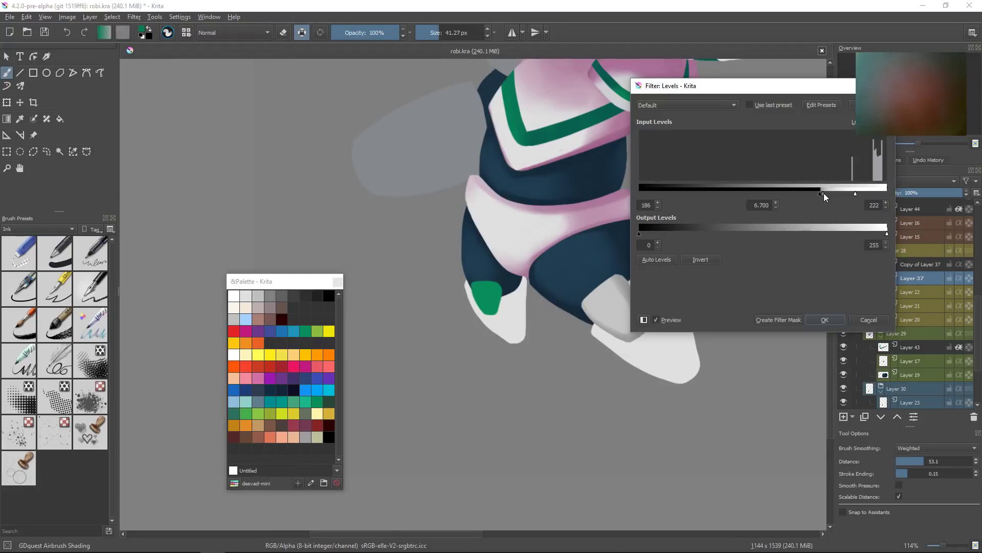
pyautogui.click(825, 319)
# Step: Fill the front toe layer with white
pyautogui.moveTo(736, 302); pyautogui.dragTo(669, 340)
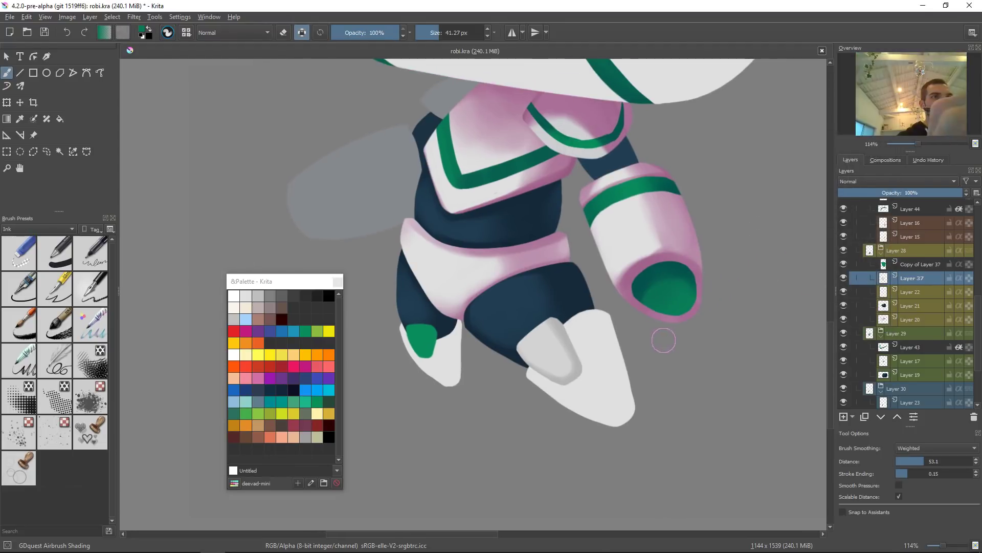
pyautogui.keyDown('ctrl'); pyautogui.click(602, 336); pyautogui.keyUp('ctrl')
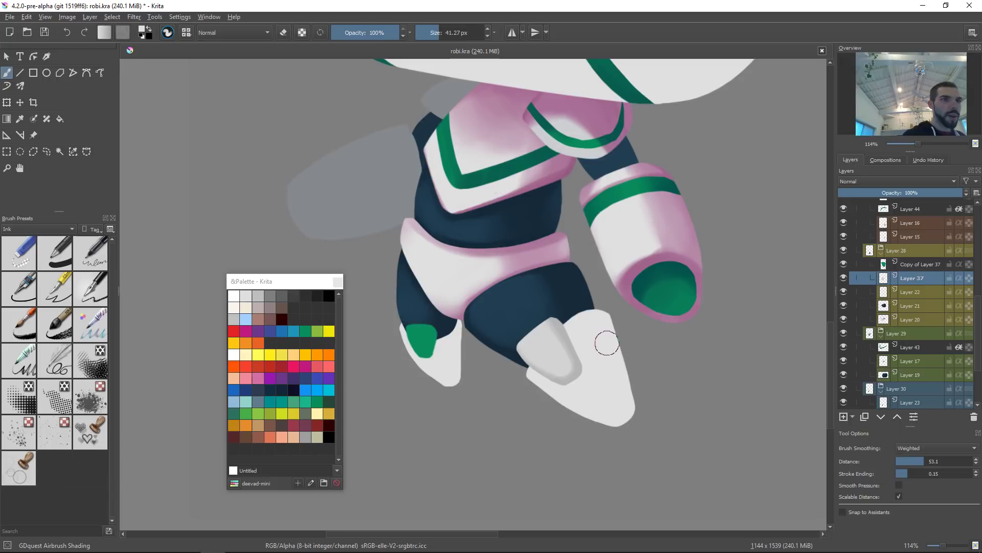
pyautogui.hotkey('shift', 'BackSpace')
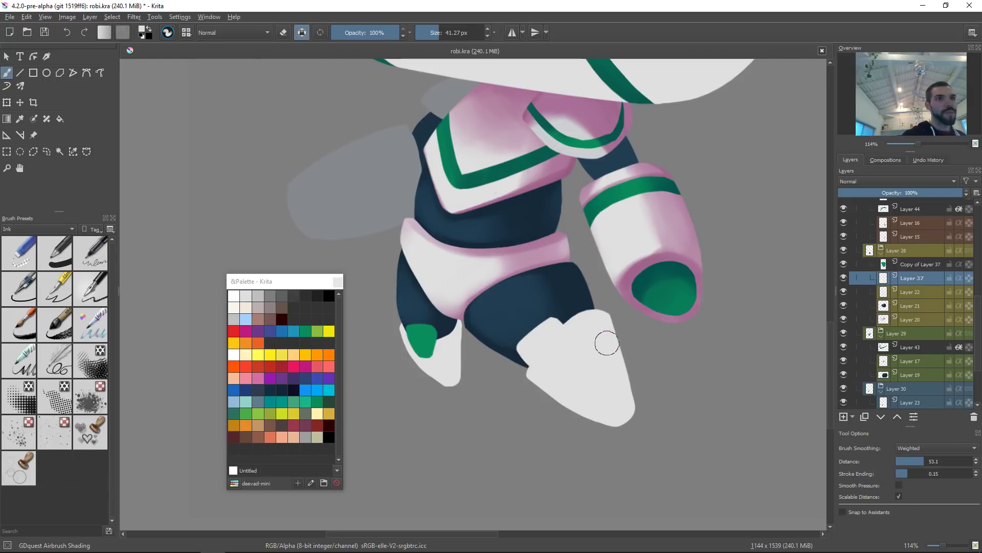
# Step: Airbrush pink shading along the front toe's edges and blend it with soft white strokes
pyautogui.keyDown('ctrl'); pyautogui.click(600, 263); pyautogui.keyUp('ctrl')
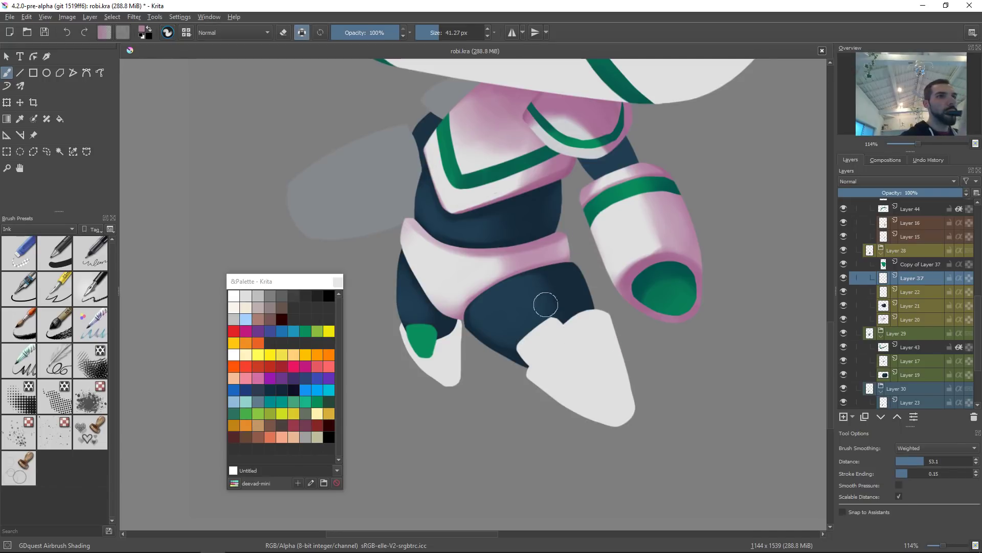
pyautogui.moveTo(552, 319); pyautogui.dragTo(582, 368)
pyautogui.moveTo(545, 306); pyautogui.dragTo(584, 378)
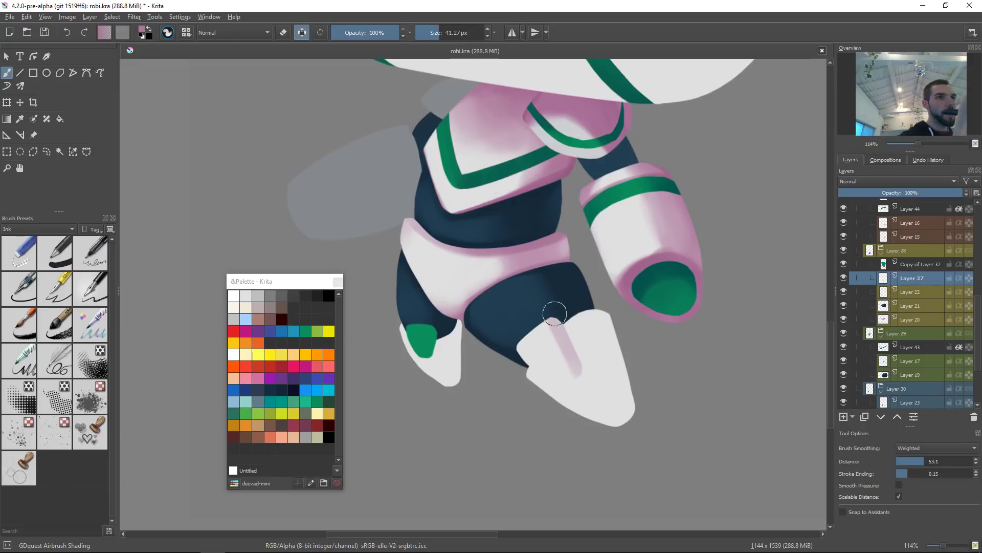
pyautogui.moveTo(519, 354); pyautogui.dragTo(579, 381)
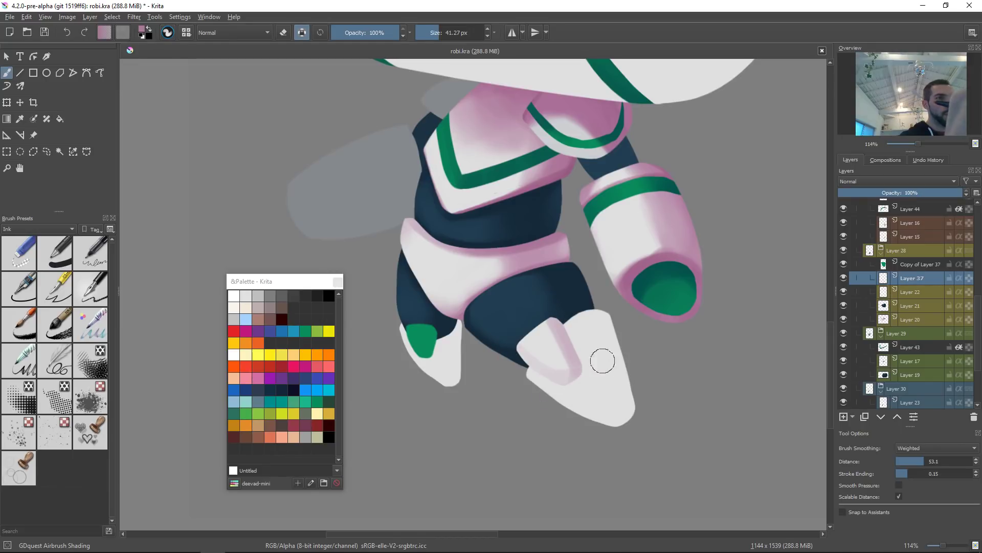
pyautogui.hotkey('ctrl', 'z')
pyautogui.moveTo(514, 364); pyautogui.dragTo(580, 381)
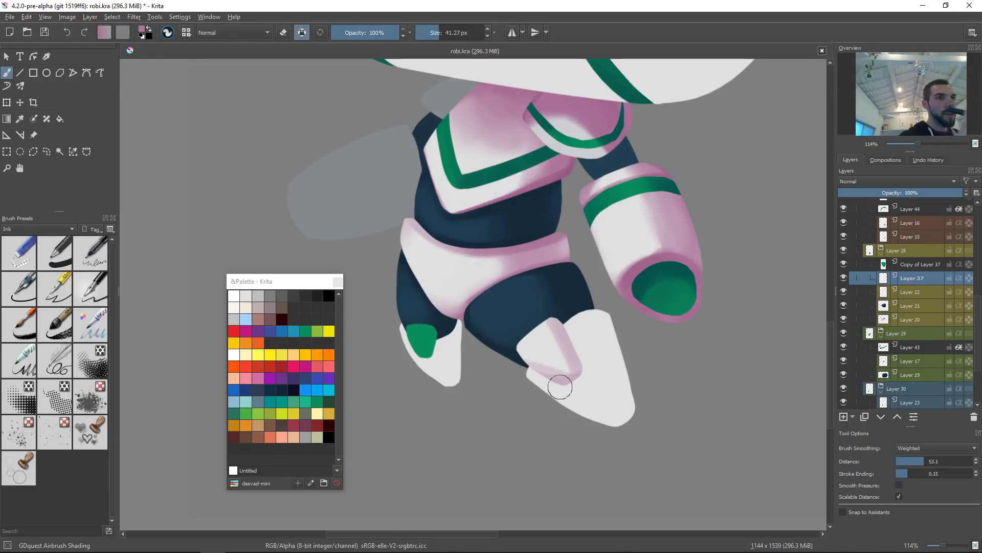
pyautogui.keyDown('ctrl'); pyautogui.click(538, 344); pyautogui.keyUp('ctrl')
pyautogui.keyDown('ctrl'); pyautogui.click(538, 345); pyautogui.keyUp('ctrl')
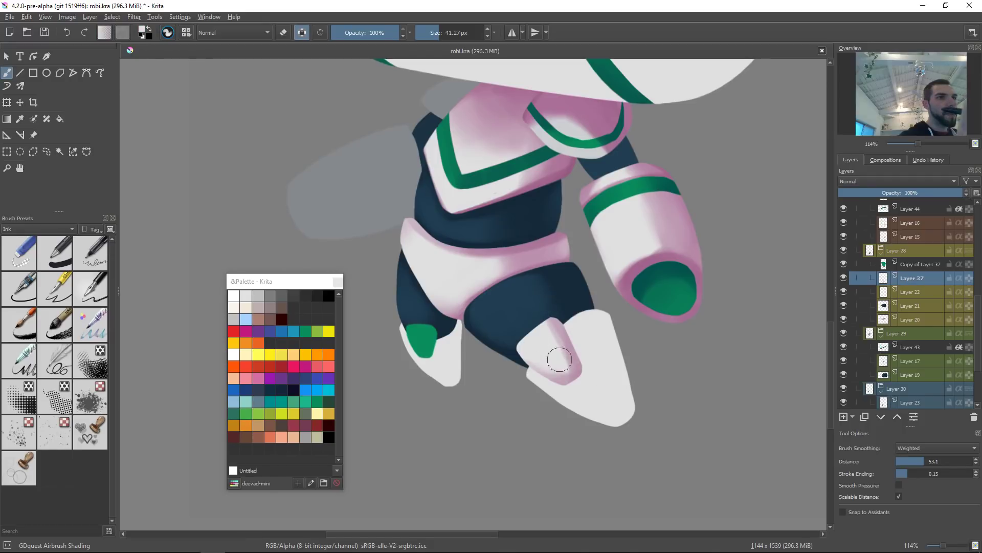
pyautogui.moveTo(535, 317); pyautogui.dragTo(563, 361)
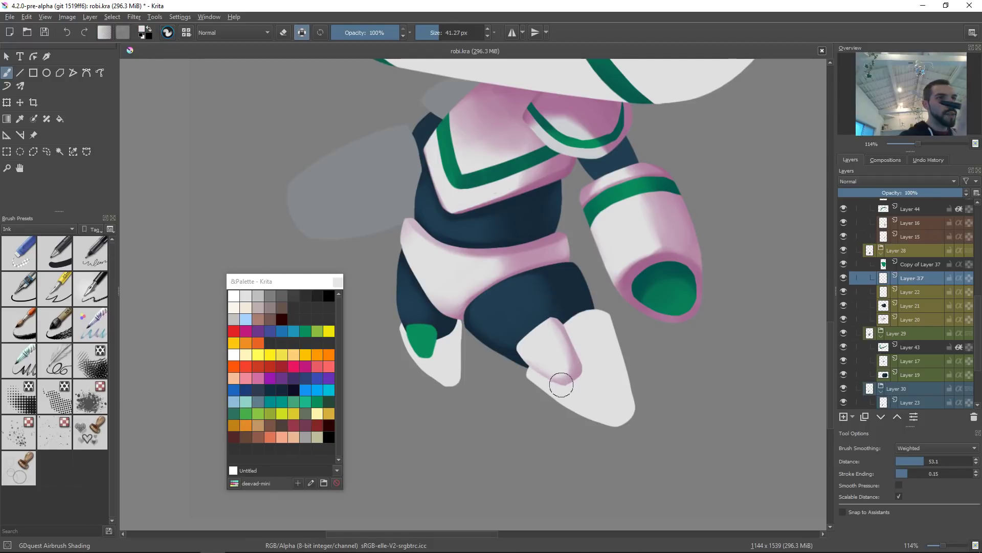
pyautogui.keyDown('ctrl'); pyautogui.click(578, 368); pyautogui.keyUp('ctrl')
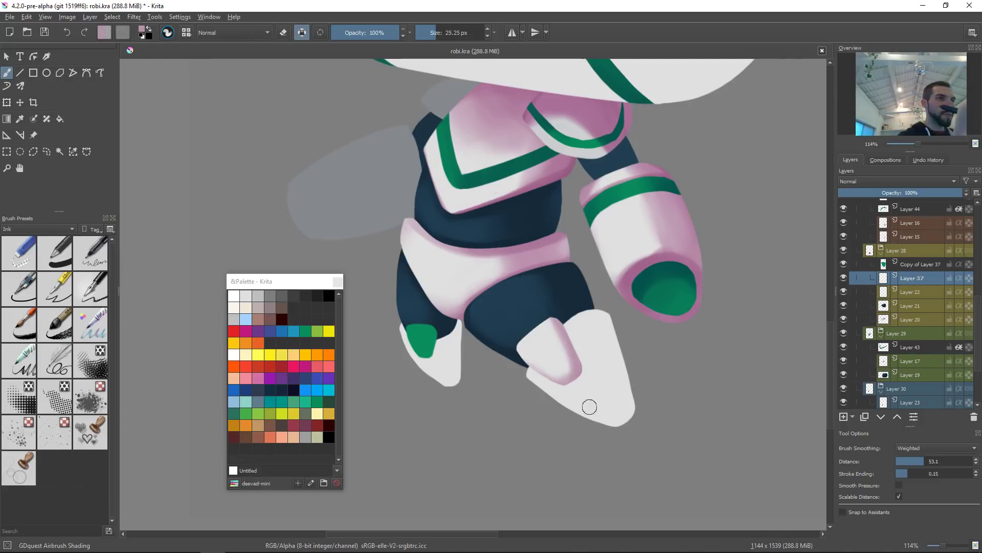
# Step: Select the back toe's layer, pick green from the palette, and add a new layer above it
pyautogui.click(611, 374)
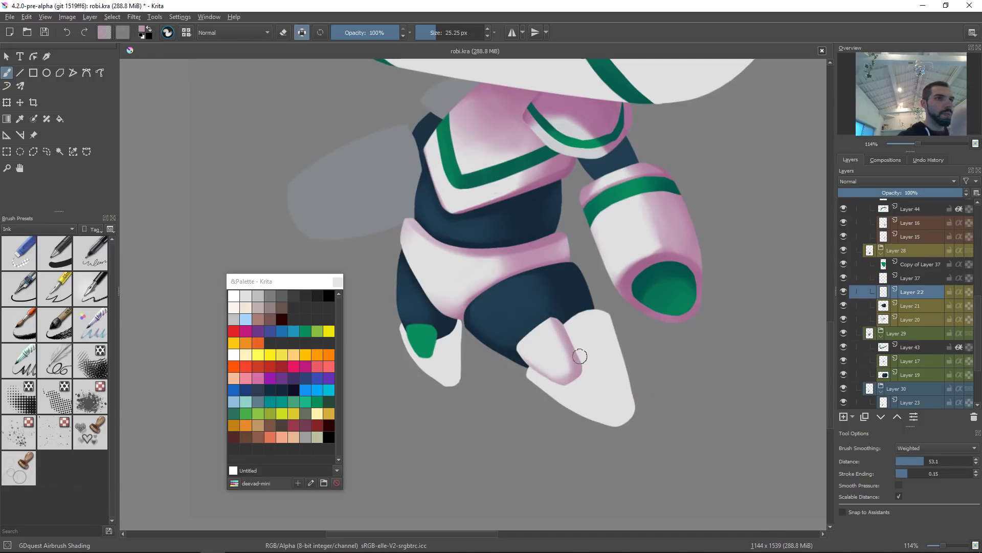
pyautogui.keyDown('ctrl'); pyautogui.click(428, 338); pyautogui.keyUp('ctrl')
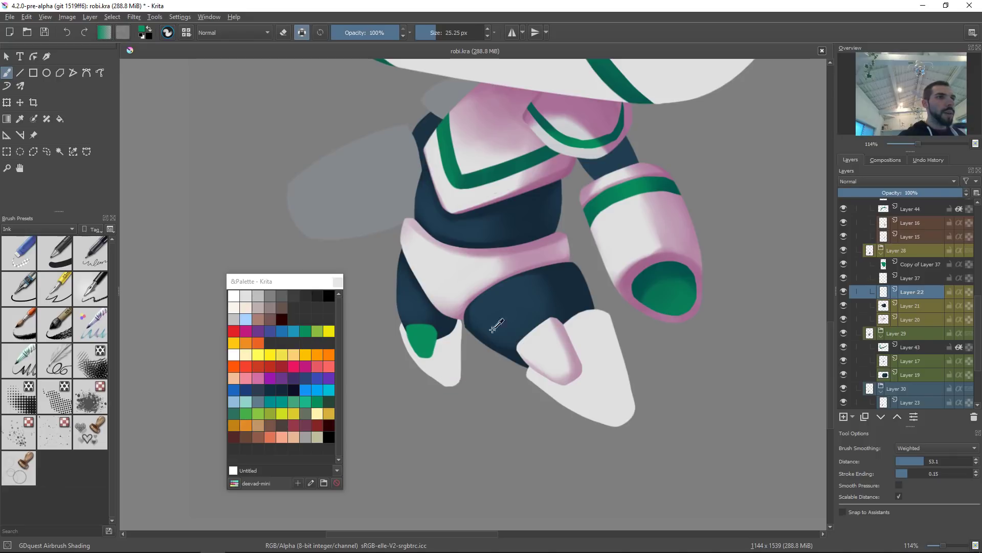
pyautogui.moveTo(533, 392); pyautogui.dragTo(644, 317)
pyautogui.moveTo(622, 336); pyautogui.dragTo(607, 395)
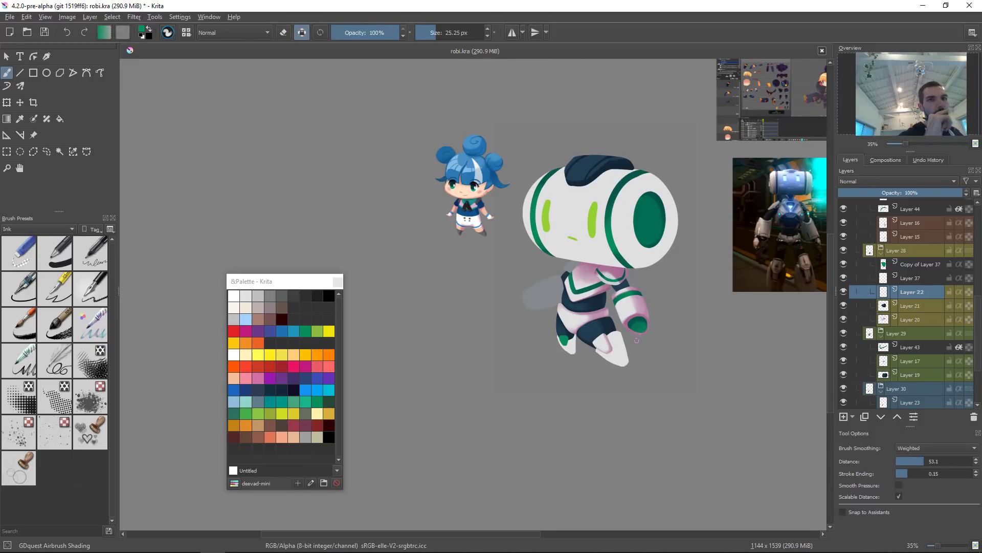
pyautogui.press('Insert')
# Step: Paint a green band across the back toe with the ink brush on the new layer
pyautogui.rightClick(608, 344)
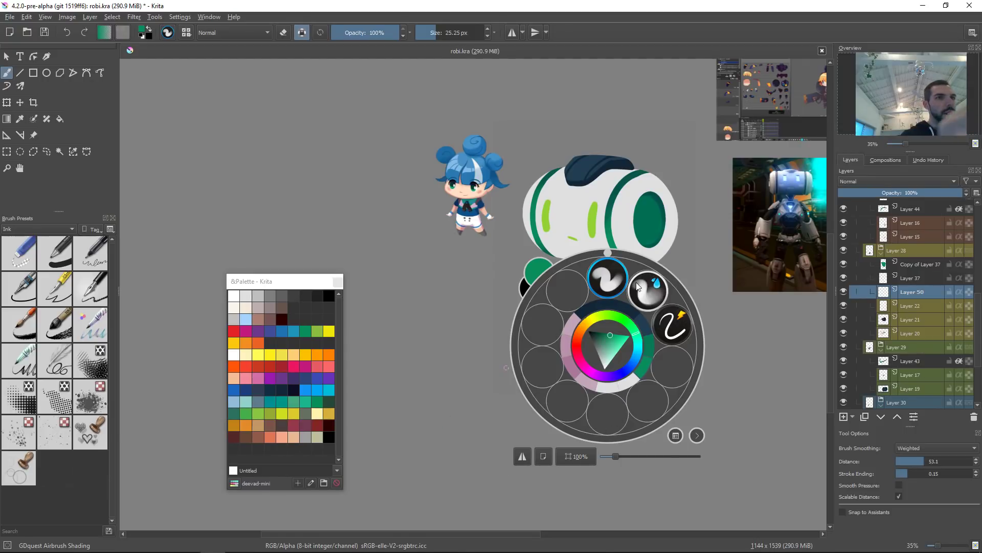
pyautogui.click(672, 326)
pyautogui.moveTo(573, 397); pyautogui.dragTo(626, 341)
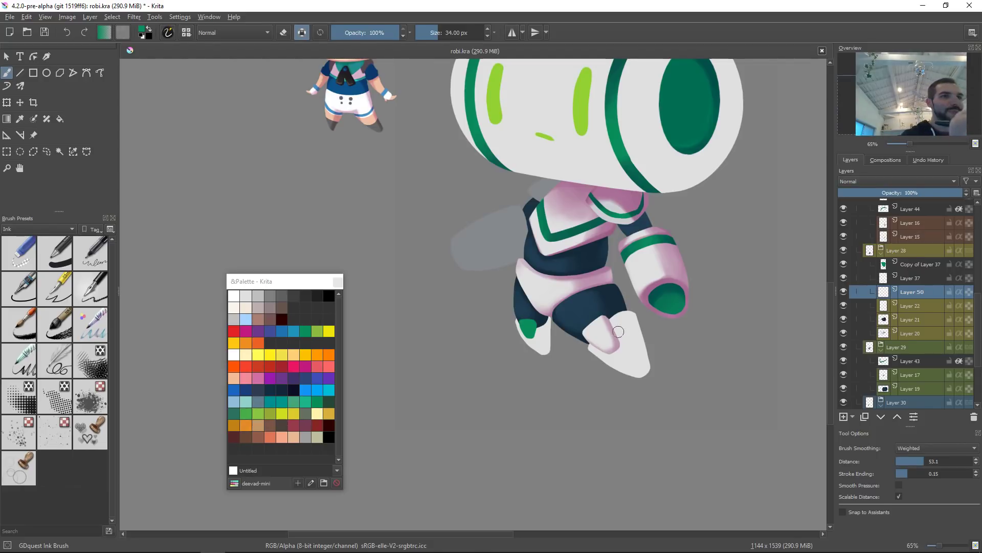
pyautogui.scroll(4, 617, 330)
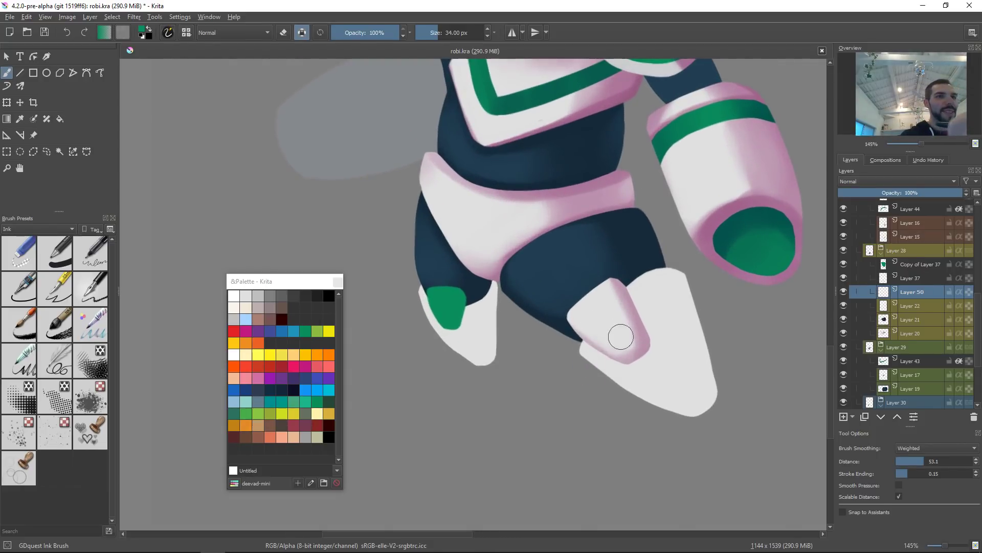
pyautogui.press('/')
pyautogui.moveTo(596, 352); pyautogui.dragTo(583, 375)
pyautogui.hotkey('ctrl', 'z')
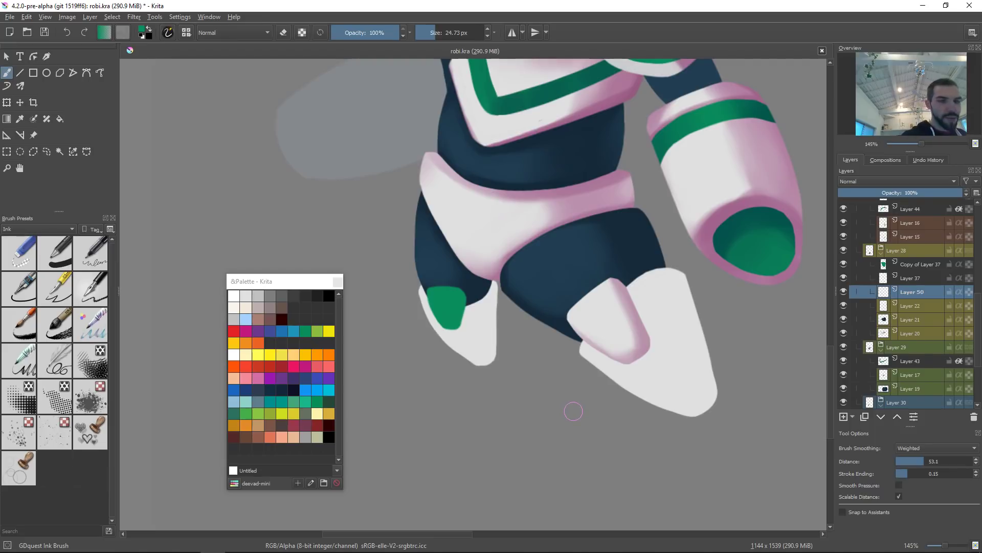
pyautogui.moveTo(586, 366); pyautogui.dragTo(596, 348)
pyautogui.moveTo(635, 311); pyautogui.dragTo(661, 294)
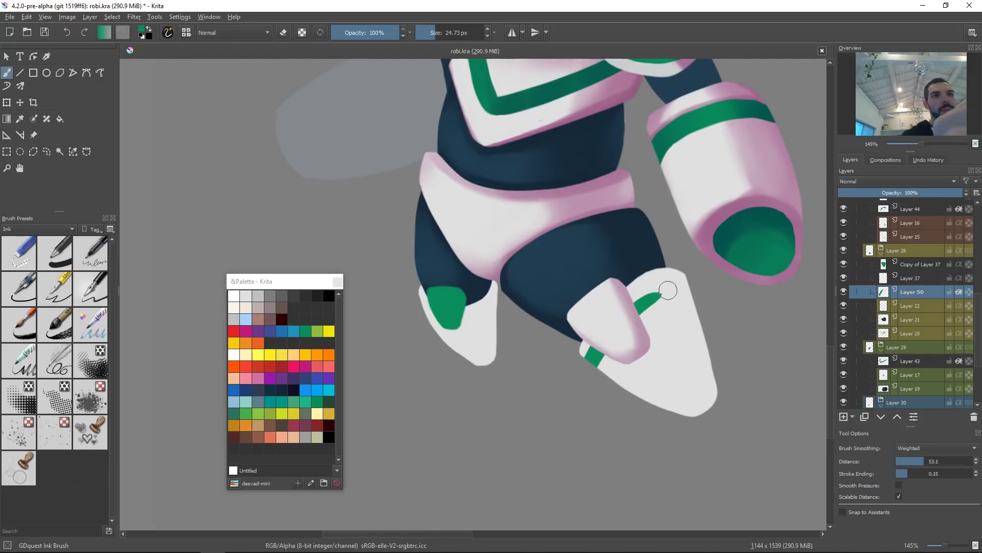
pyautogui.hotkey('ctrl', 'z')
pyautogui.hotkey('ctrl', 'z')
pyautogui.moveTo(583, 373)
pyautogui.mouseDown()
pyautogui.moveTo(636, 303)
pyautogui.moveTo(664, 285)
pyautogui.moveTo(698, 277)
pyautogui.mouseUp()
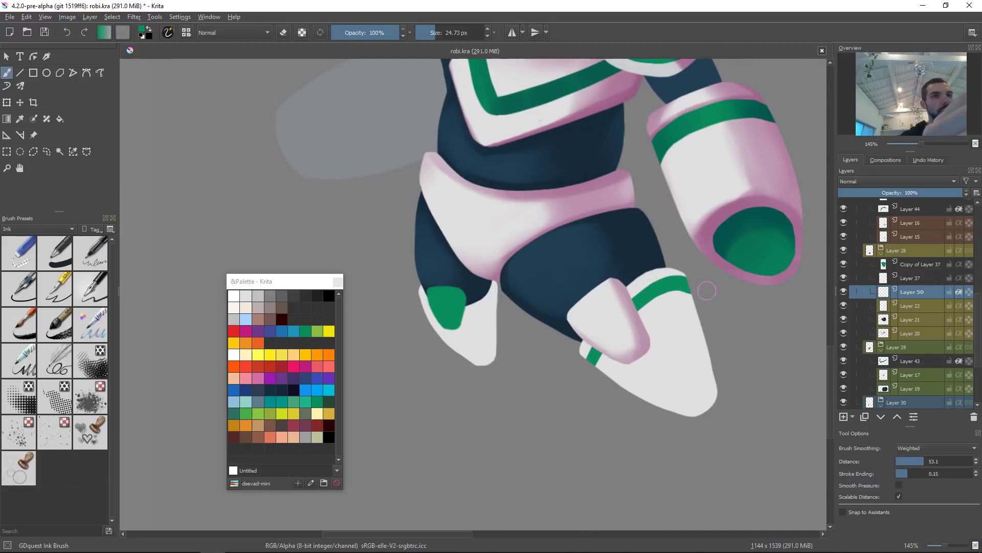
pyautogui.hotkey('ctrl', 'z')
pyautogui.moveTo(591, 374)
pyautogui.mouseDown()
pyautogui.moveTo(616, 325)
pyautogui.moveTo(690, 281)
pyautogui.mouseUp()
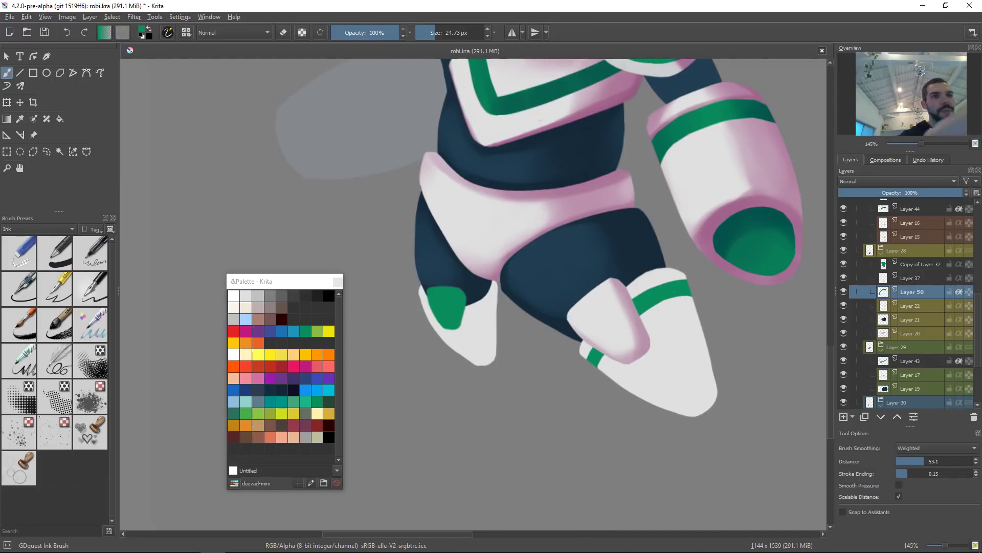
pyautogui.moveTo(646, 308); pyautogui.dragTo(691, 300)
# Step: Erase the green band's overflow to clean its edges on the back toe
pyautogui.press('e')
pyautogui.moveTo(631, 291); pyautogui.dragTo(718, 285)
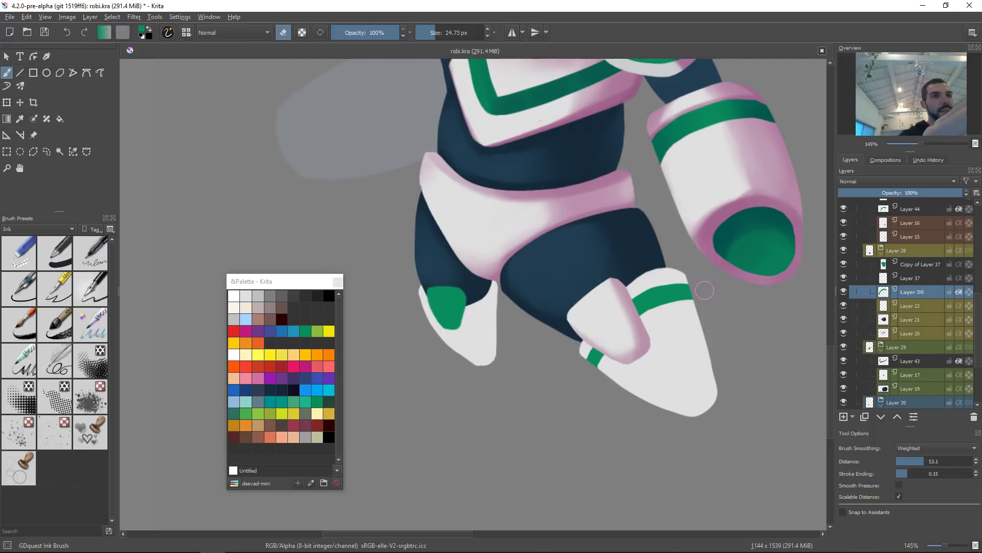
pyautogui.press('e')
pyautogui.moveTo(643, 308); pyautogui.dragTo(719, 300)
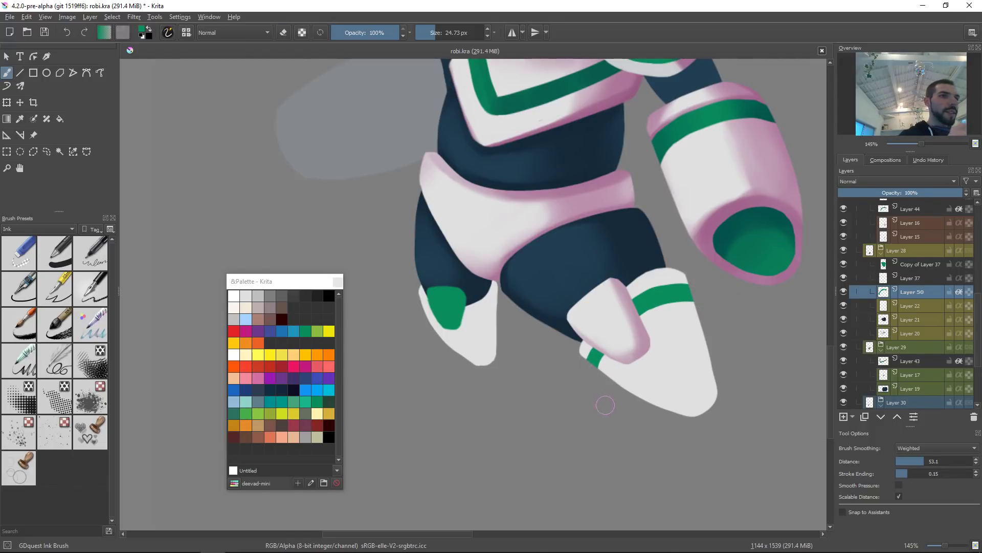
pyautogui.moveTo(699, 333); pyautogui.dragTo(662, 373)
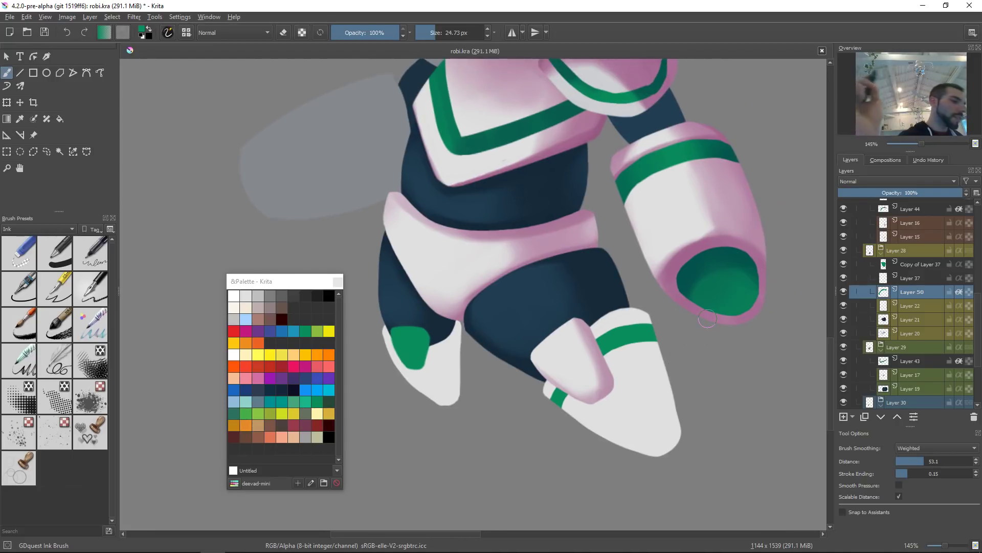
pyautogui.press('pageup')
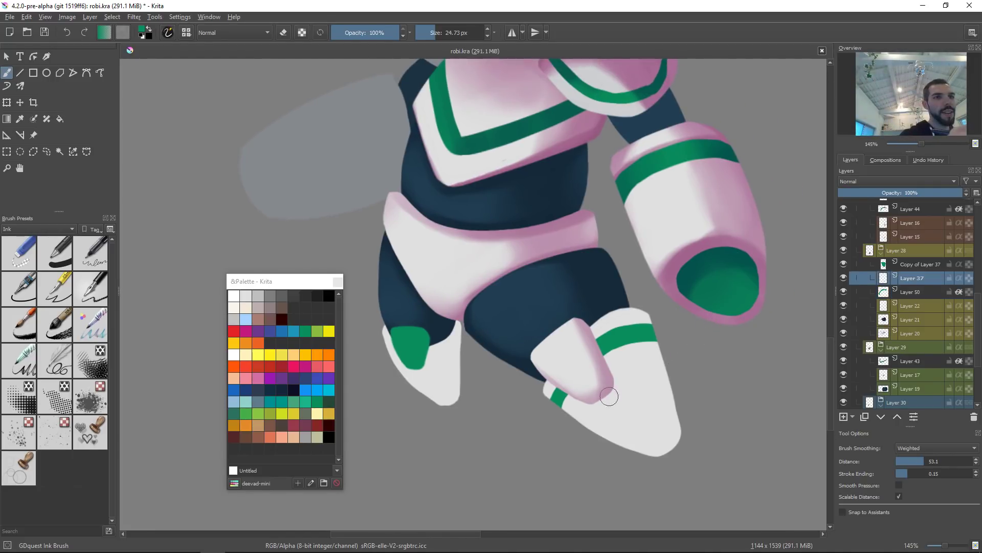
pyautogui.hotkey('ctrl', 'u')
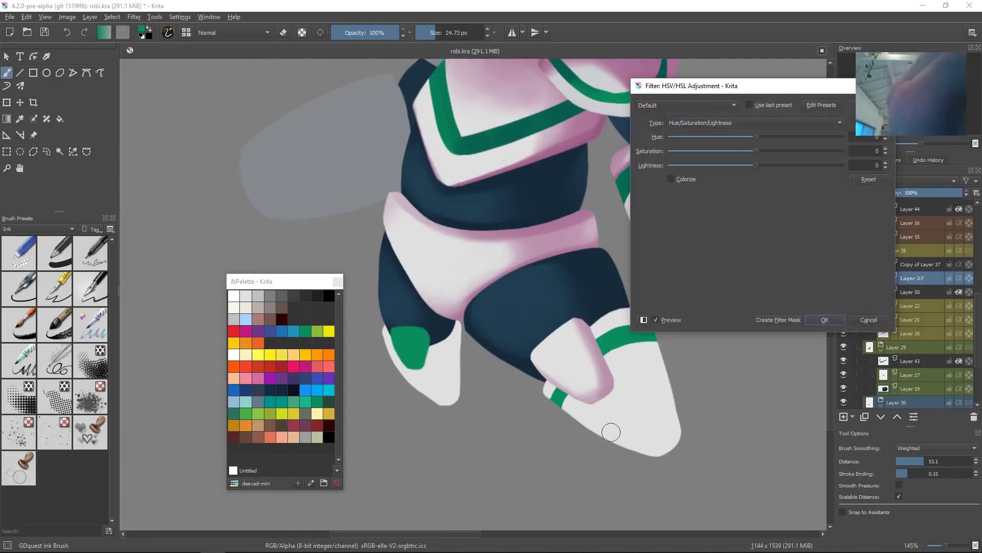
pyautogui.moveTo(750, 167); pyautogui.dragTo(735, 176)
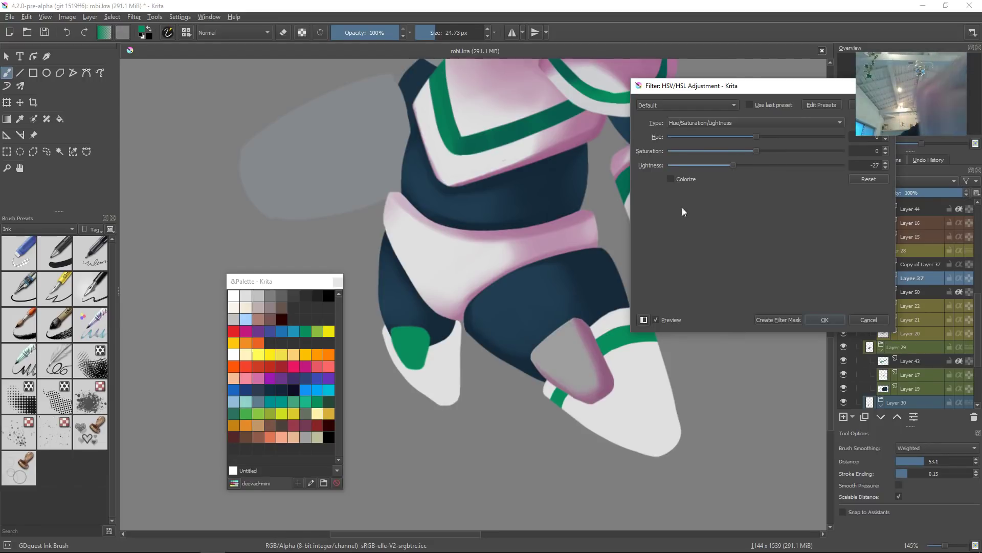
pyautogui.moveTo(577, 320); pyautogui.dragTo(544, 362)
pyautogui.moveTo(547, 314); pyautogui.dragTo(576, 316)
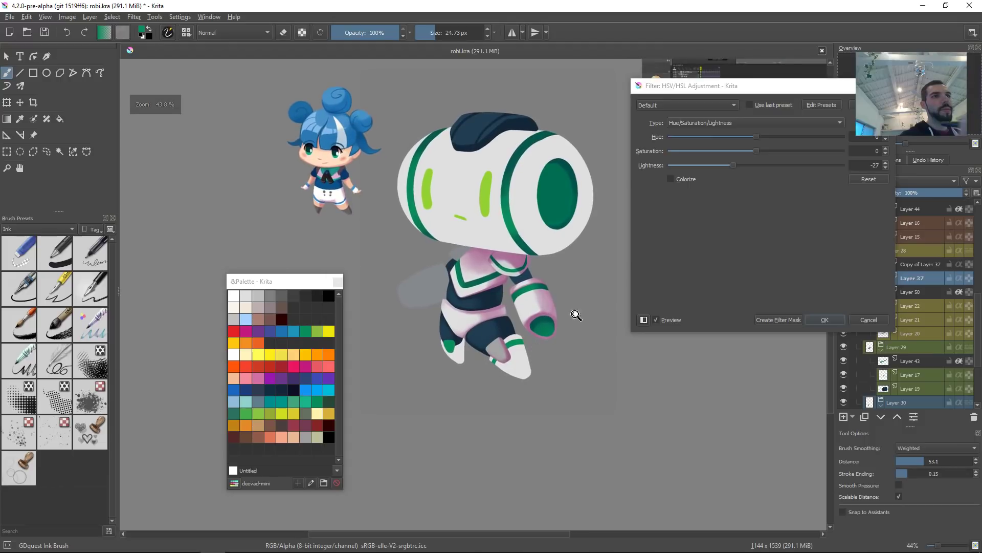
pyautogui.moveTo(735, 168); pyautogui.dragTo(759, 164)
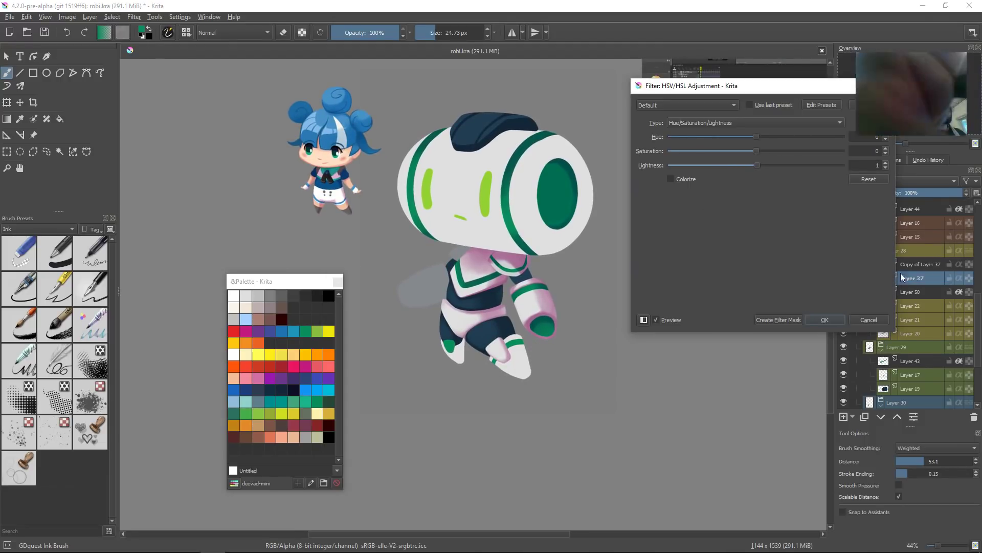
pyautogui.click(868, 319)
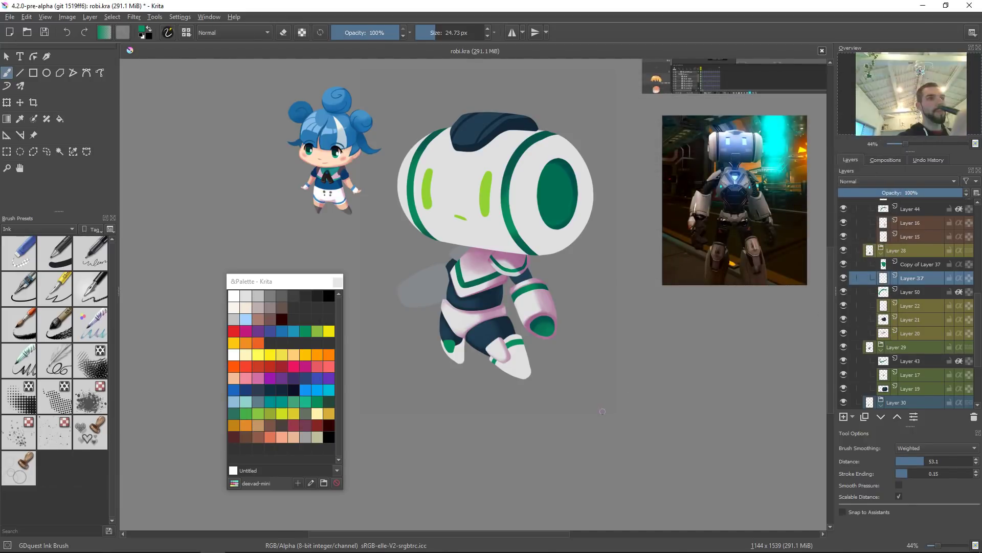
# Step: Airbrush pink shading along the back toe's edges on its layer
pyautogui.moveTo(548, 393); pyautogui.dragTo(577, 415)
pyautogui.scroll(3, 532, 397)
pyautogui.click(563, 377)
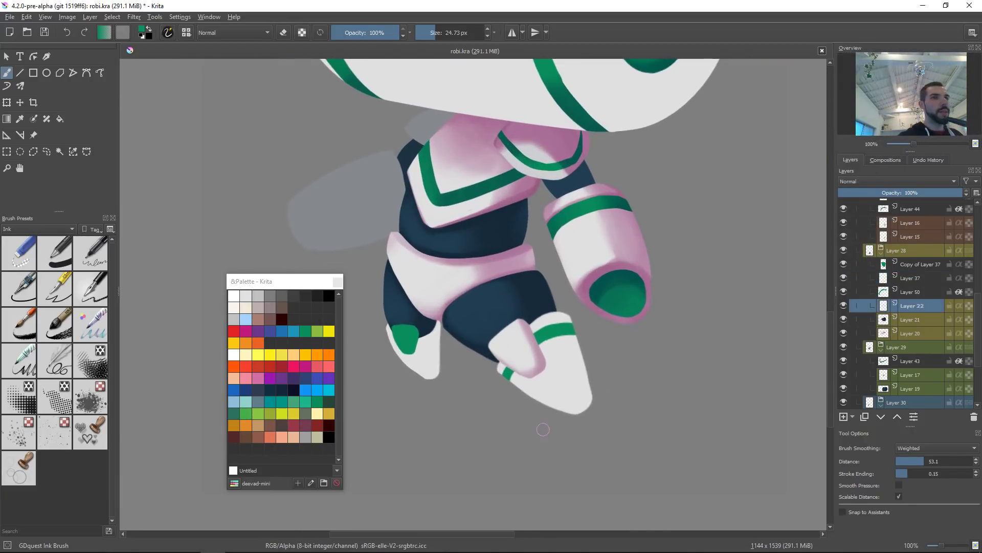
pyautogui.press('/')
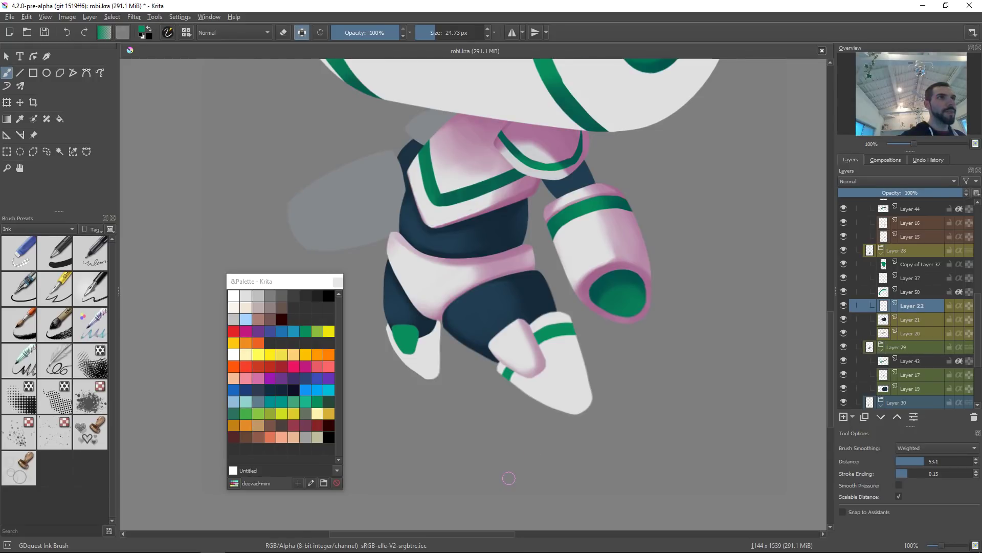
pyautogui.moveTo(510, 350); pyautogui.dragTo(548, 377)
pyautogui.hotkey('ctrl', 'z')
pyautogui.rightClick(560, 351)
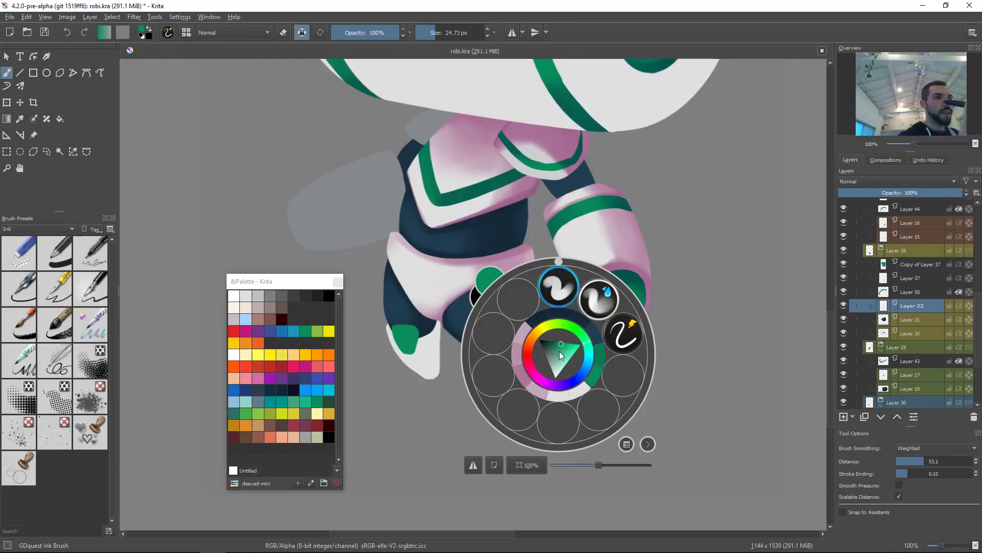
pyautogui.click(570, 290)
pyautogui.moveTo(526, 333)
pyautogui.mouseDown()
pyautogui.moveTo(589, 354)
pyautogui.moveTo(478, 344)
pyautogui.mouseUp()
pyautogui.hotkey('ctrl', 'z')
pyautogui.keyDown('ctrl'); pyautogui.click(619, 243); pyautogui.keyUp('ctrl')
pyautogui.moveTo(545, 374); pyautogui.dragTo(509, 374)
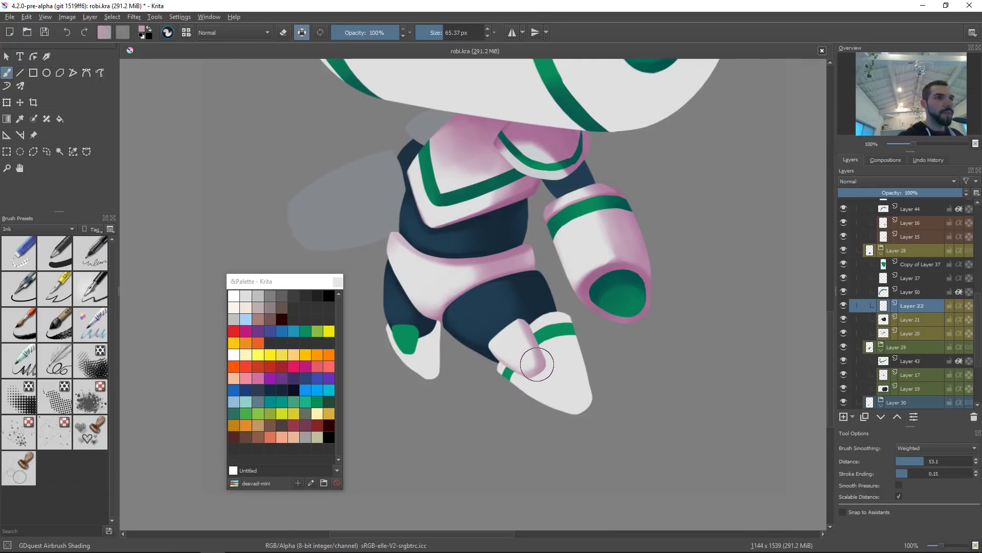
pyautogui.moveTo(531, 358)
pyautogui.mouseDown()
pyautogui.moveTo(517, 359)
pyautogui.moveTo(543, 375)
pyautogui.moveTo(549, 350)
pyautogui.moveTo(544, 370)
pyautogui.mouseUp()
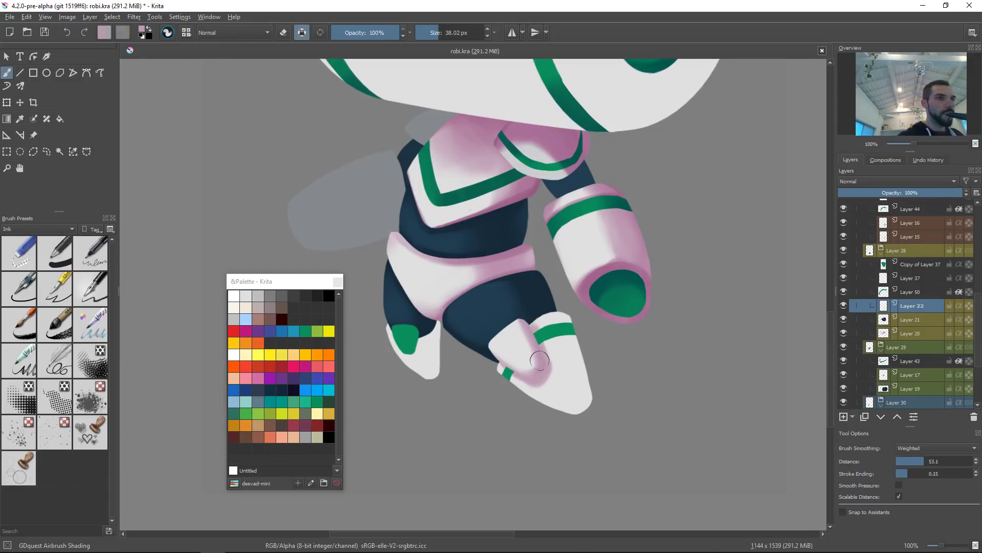
# Step: Blend the back toe's shading with soft white airbrush strokes
pyautogui.moveTo(593, 311); pyautogui.dragTo(612, 397)
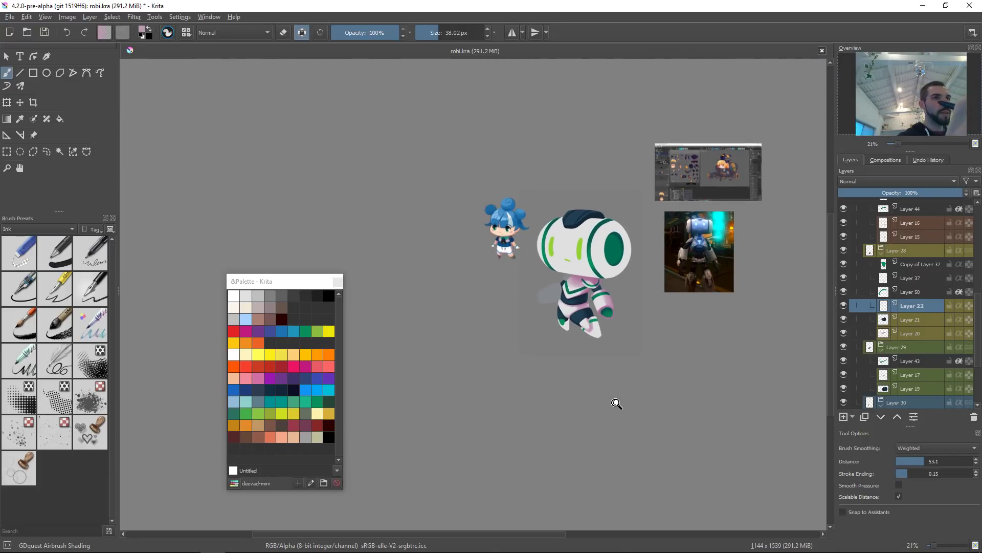
pyautogui.hotkey('ctrl', 'z')
pyautogui.moveTo(611, 320); pyautogui.dragTo(626, 319)
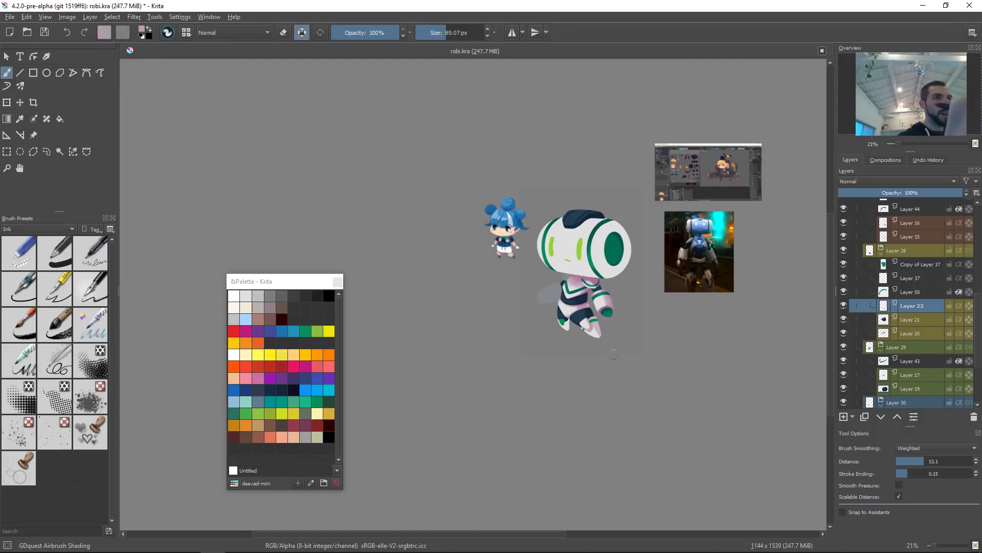
pyautogui.moveTo(599, 342)
pyautogui.mouseDown()
pyautogui.moveTo(595, 291)
pyautogui.moveTo(529, 351)
pyautogui.mouseUp()
pyautogui.keyDown('ctrl'); pyautogui.click(575, 293); pyautogui.keyUp('ctrl')
pyautogui.moveTo(594, 298); pyautogui.dragTo(544, 296)
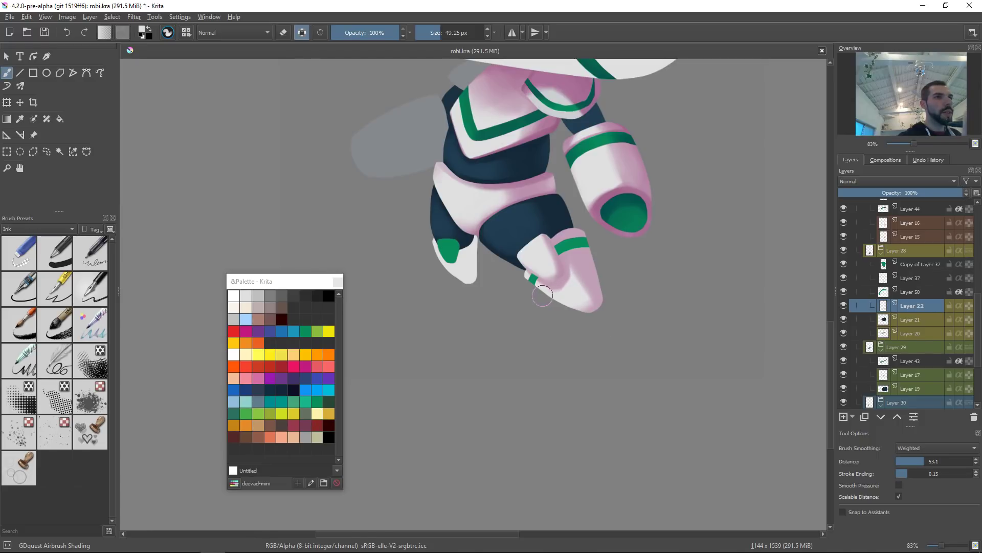
pyautogui.moveTo(594, 267); pyautogui.dragTo(636, 361)
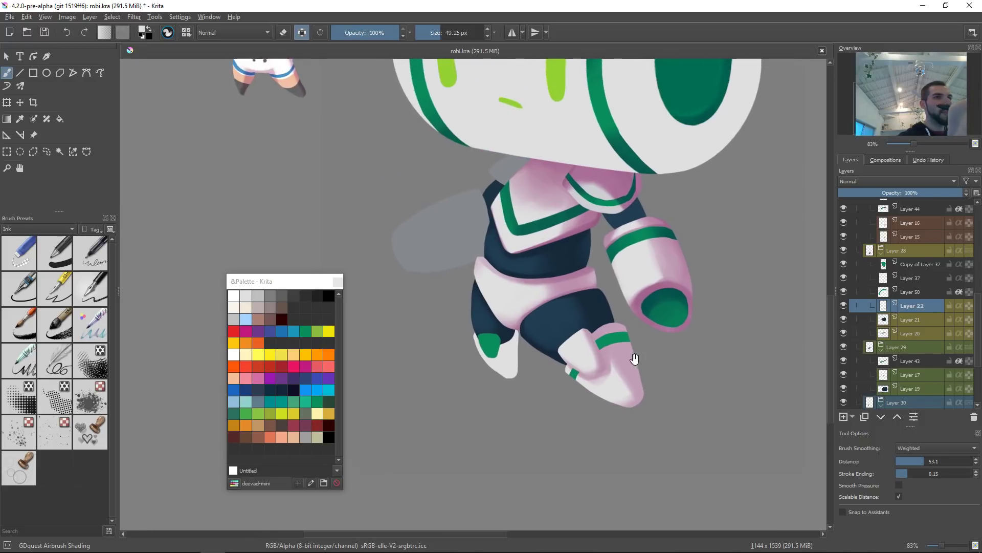
pyautogui.moveTo(633, 386)
pyautogui.keyDown('shift'); pyautogui.mouseDown()
pyautogui.moveTo(653, 387)
pyautogui.moveTo(632, 353)
pyautogui.moveTo(653, 415)
pyautogui.moveTo(628, 339)
pyautogui.moveTo(633, 392)
pyautogui.moveTo(645, 373)
pyautogui.moveTo(622, 335)
pyautogui.moveTo(662, 374)
pyautogui.moveTo(671, 435)
pyautogui.mouseUp(); pyautogui.keyUp('shift')
pyautogui.keyDown('ctrl'); pyautogui.click(622, 350); pyautogui.keyUp('ctrl')
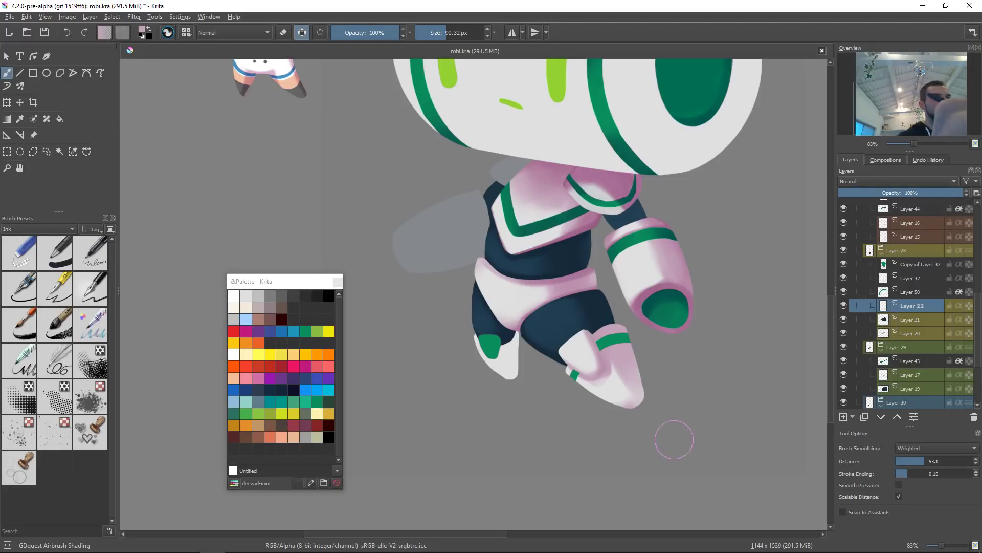
pyautogui.keyDown('ctrl'); pyautogui.click(638, 405); pyautogui.keyUp('ctrl')
pyautogui.moveTo(629, 365)
pyautogui.mouseDown()
pyautogui.moveTo(646, 406)
pyautogui.moveTo(633, 379)
pyautogui.moveTo(623, 420)
pyautogui.moveTo(639, 404)
pyautogui.moveTo(626, 353)
pyautogui.mouseUp()
pyautogui.keyDown('ctrl'); pyautogui.click(625, 354); pyautogui.keyUp('ctrl')
pyautogui.keyDown('shift'); pyautogui.moveTo(643, 395); pyautogui.dragTo(624, 395); pyautogui.keyUp('shift')
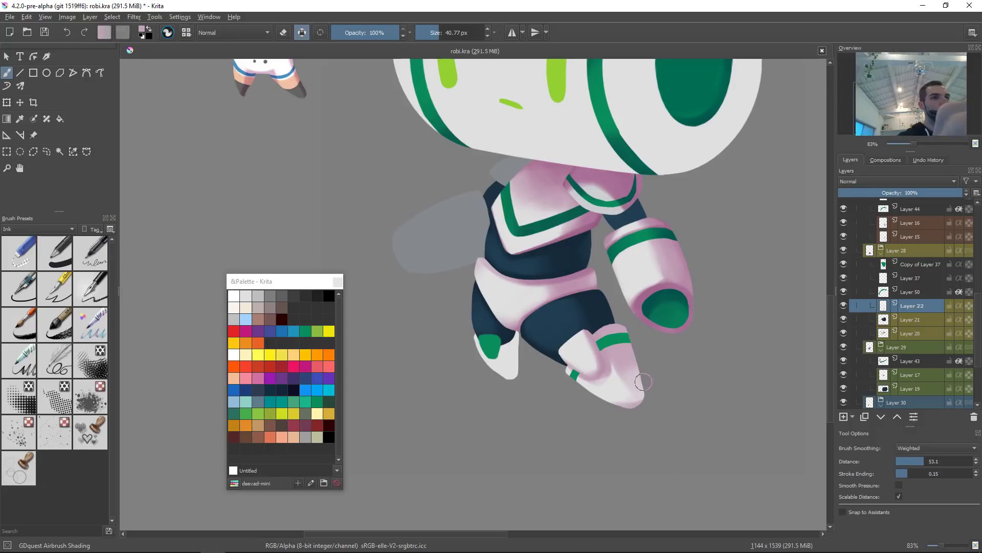
pyautogui.keyDown('ctrl'); pyautogui.click(610, 389); pyautogui.keyUp('ctrl')
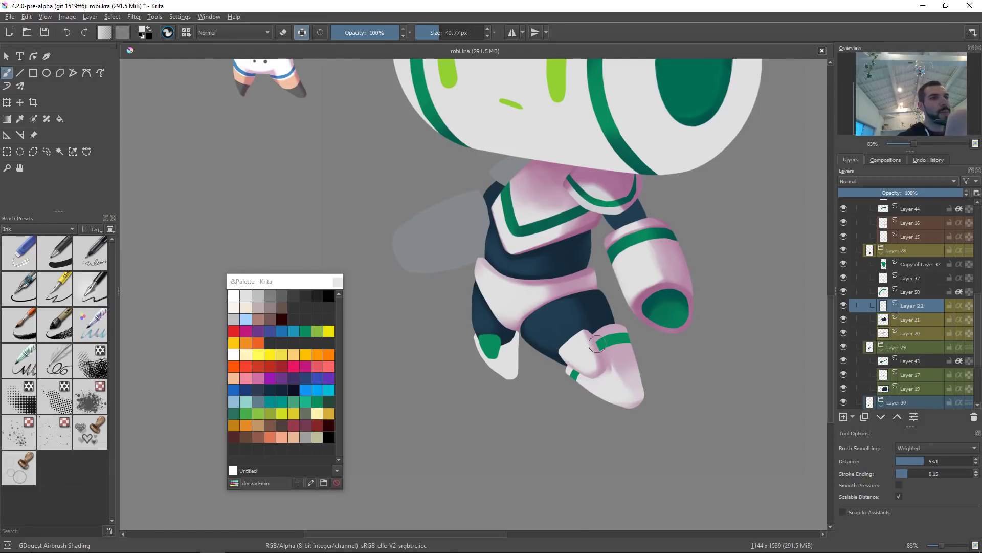
pyautogui.keyDown('ctrl'); pyautogui.click(614, 394); pyautogui.keyUp('ctrl')
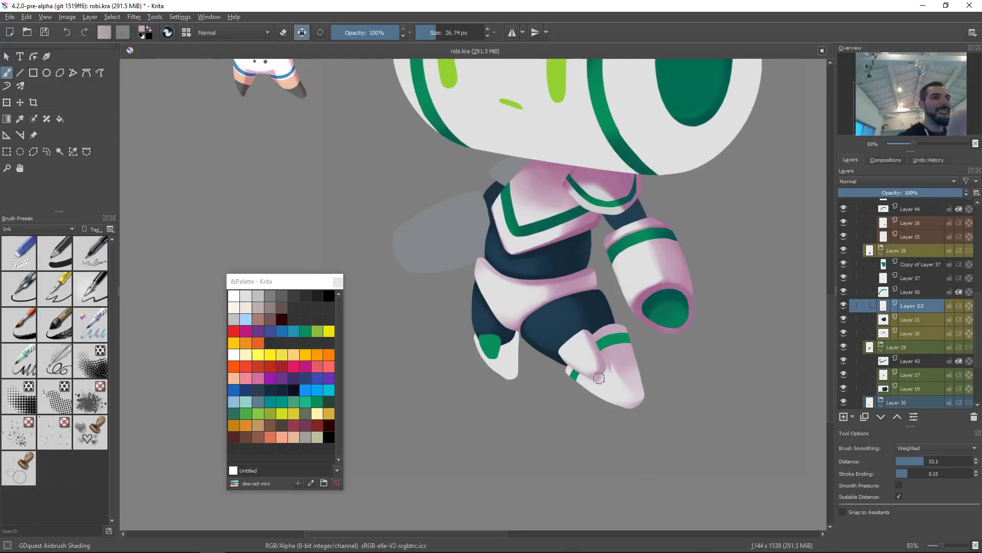
pyautogui.moveTo(580, 372); pyautogui.dragTo(598, 373)
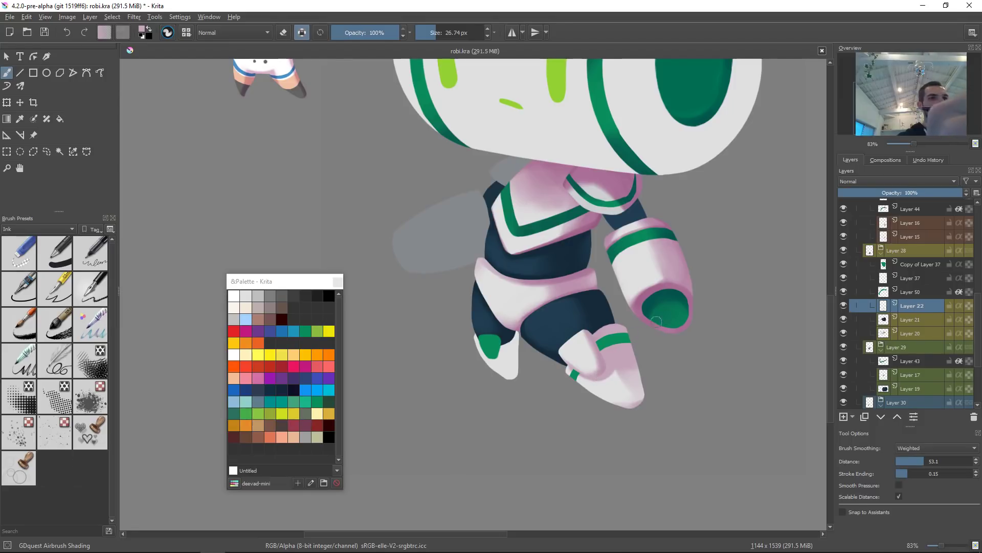
pyautogui.moveTo(668, 374); pyautogui.dragTo(660, 405)
# Step: Switch to the toe shading layer and airbrush pink shading along the front toe's inner edges
pyautogui.press('pageup')
pyautogui.press('pageup')
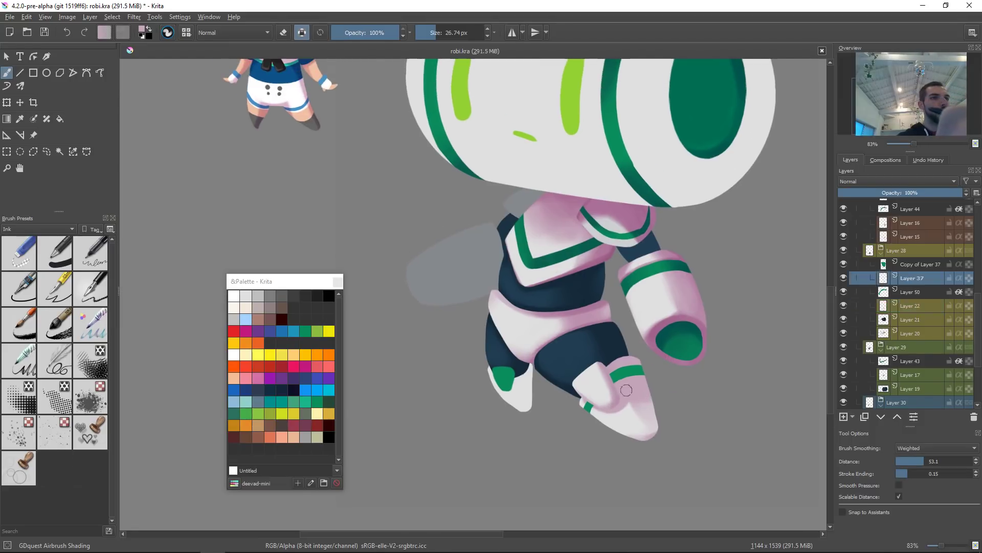
pyautogui.keyDown('ctrl'); pyautogui.click(672, 336); pyautogui.keyUp('ctrl')
pyautogui.scroll(5, 607, 401)
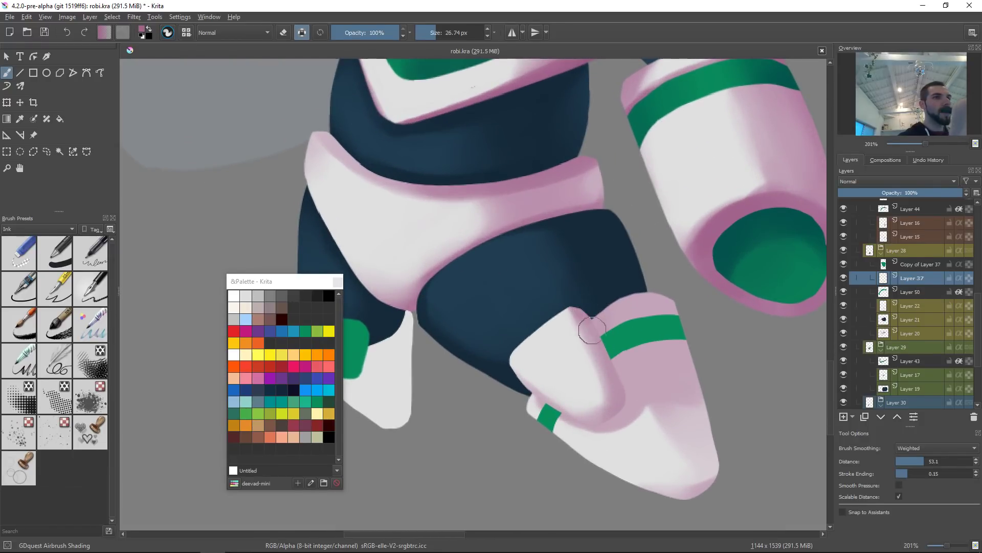
pyautogui.moveTo(573, 294); pyautogui.dragTo(600, 353)
pyautogui.moveTo(503, 383)
pyautogui.mouseDown()
pyautogui.moveTo(593, 430)
pyautogui.moveTo(618, 426)
pyautogui.moveTo(568, 429)
pyautogui.moveTo(636, 391)
pyautogui.moveTo(620, 384)
pyautogui.mouseUp()
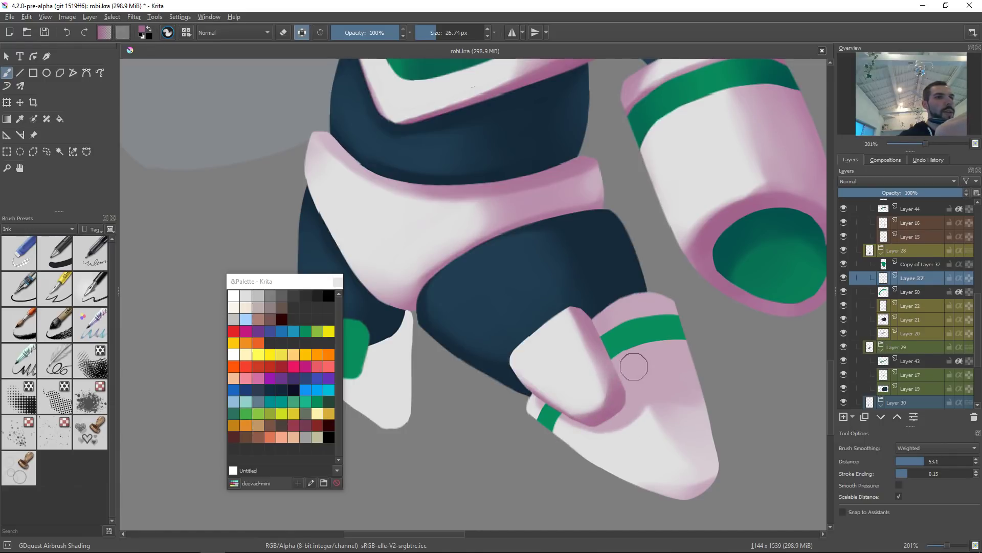
pyautogui.keyDown('ctrl'); pyautogui.click(640, 399); pyautogui.keyUp('ctrl')
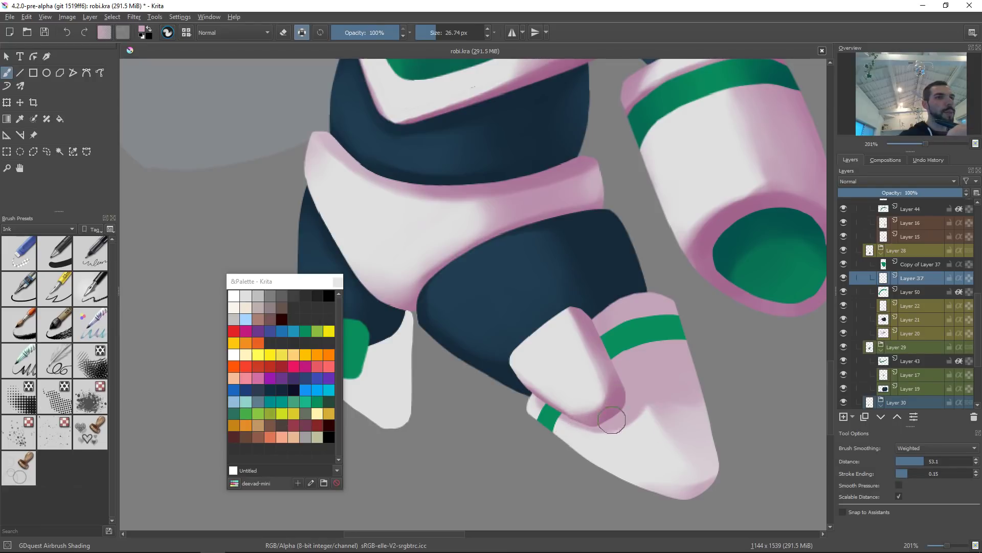
pyautogui.moveTo(614, 412); pyautogui.dragTo(605, 411)
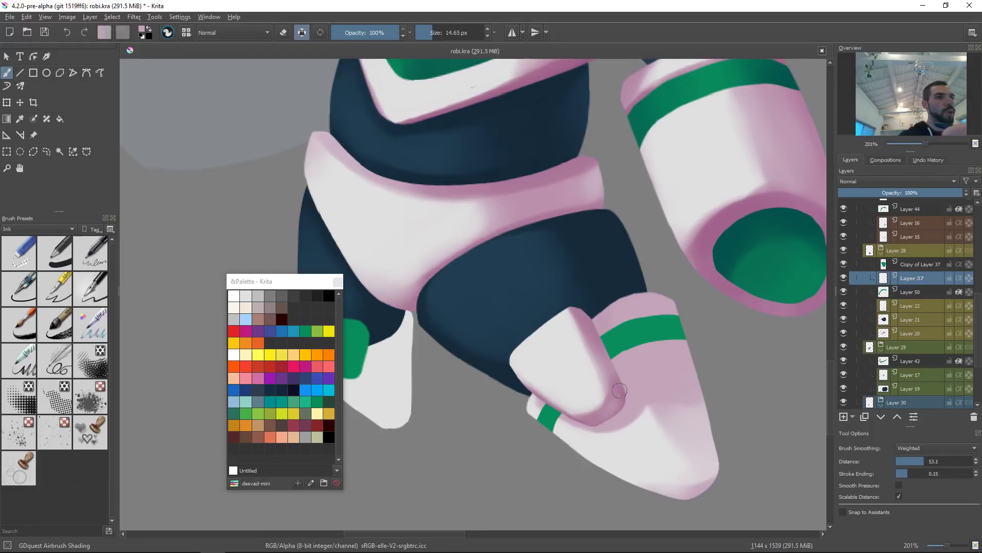
pyautogui.moveTo(667, 372); pyautogui.dragTo(655, 384)
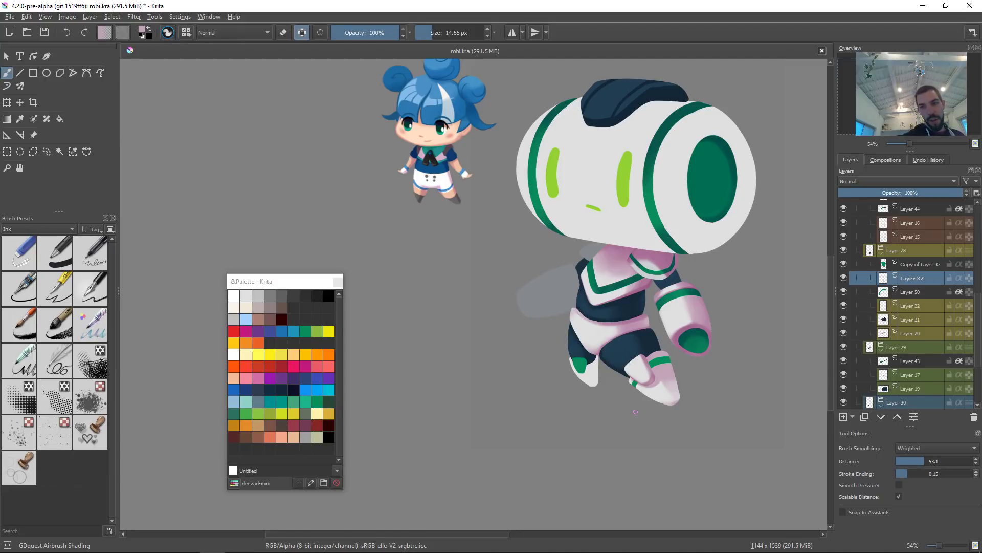
# Step: Refine the front toe's airbrushed shading with smaller soft strokes around its band
pyautogui.moveTo(648, 396); pyautogui.dragTo(606, 337)
pyautogui.keyDown('ctrl'); pyautogui.click(603, 363); pyautogui.keyUp('ctrl')
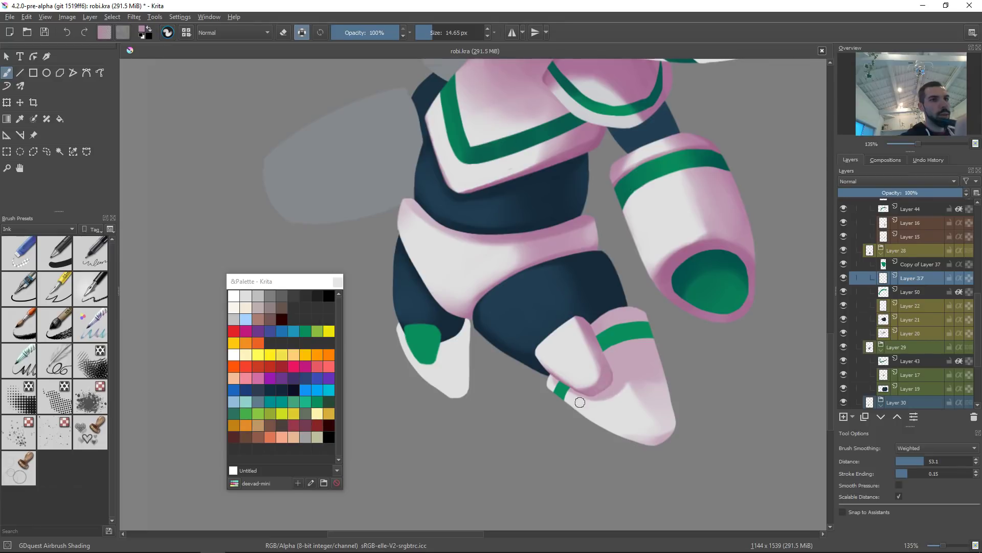
pyautogui.moveTo(662, 353); pyautogui.dragTo(651, 362)
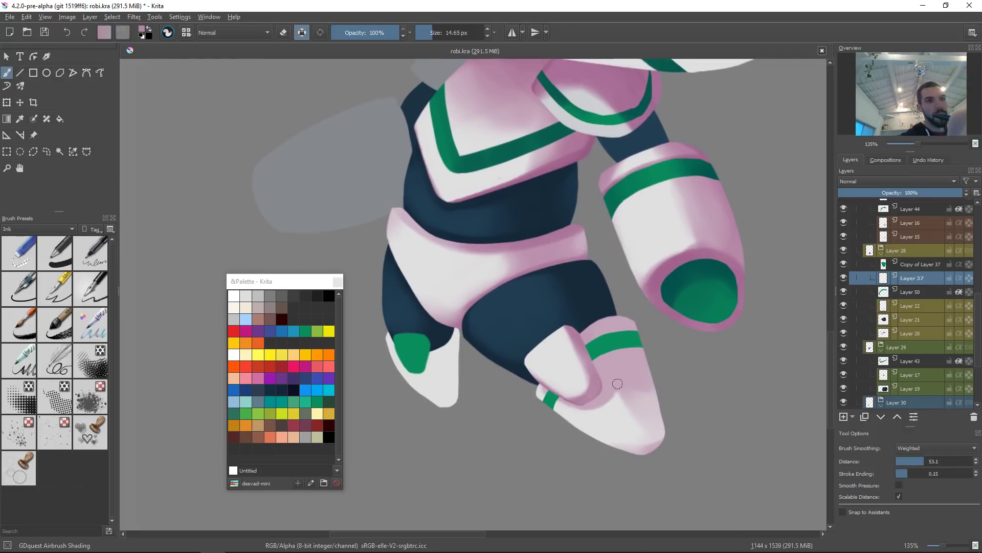
pyautogui.click(633, 367)
pyautogui.click(614, 339)
pyautogui.keyDown('ctrl'); pyautogui.click(617, 334); pyautogui.keyUp('ctrl')
pyautogui.keyDown('shift'); pyautogui.moveTo(592, 349); pyautogui.dragTo(595, 349); pyautogui.keyUp('shift')
pyautogui.moveTo(584, 341); pyautogui.dragTo(592, 343)
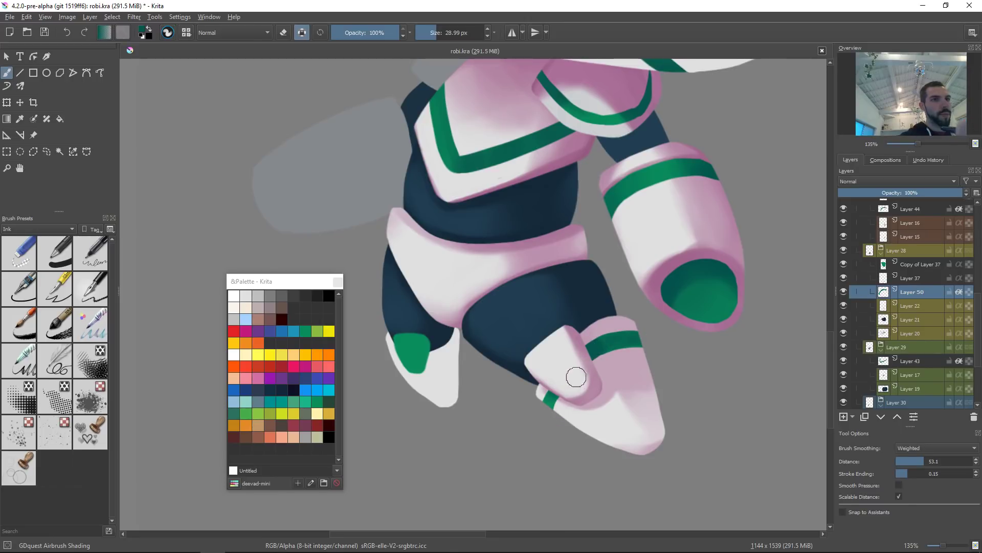
pyautogui.scroll(-8, 652, 314)
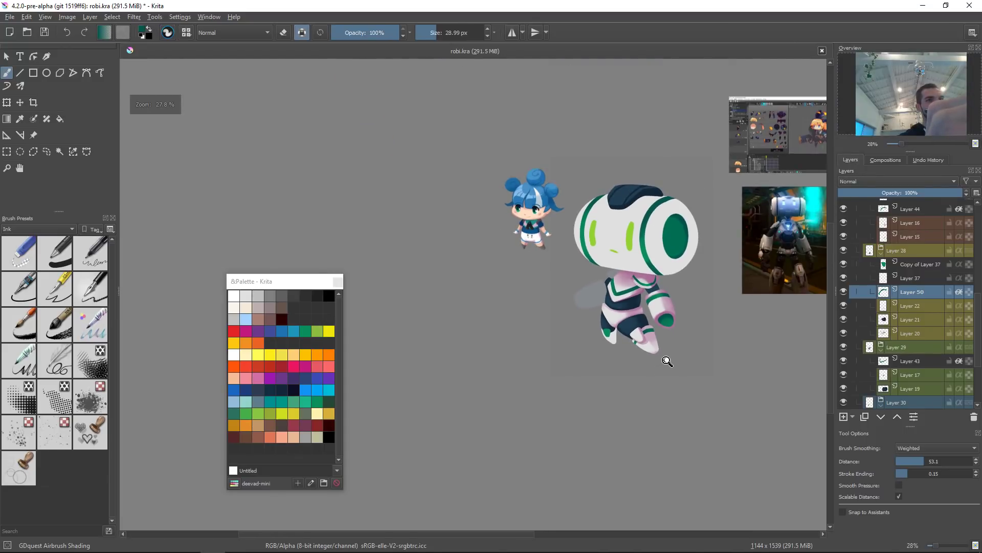
pyautogui.scroll(4, 681, 344)
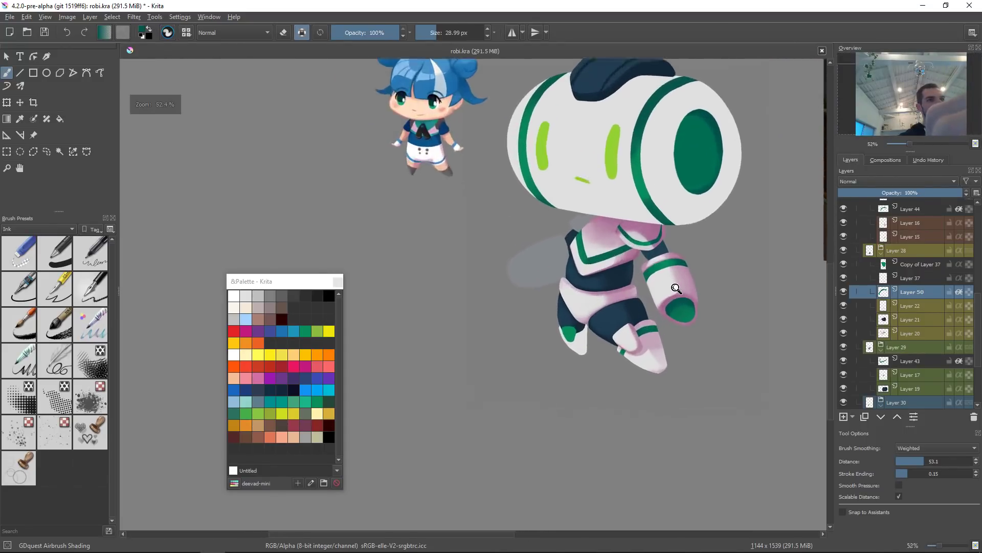
pyautogui.click(664, 335)
pyautogui.keyDown('ctrl'); pyautogui.click(672, 295); pyautogui.keyUp('ctrl')
pyautogui.keyDown('shift'); pyautogui.moveTo(650, 340); pyautogui.dragTo(672, 338); pyautogui.keyUp('shift')
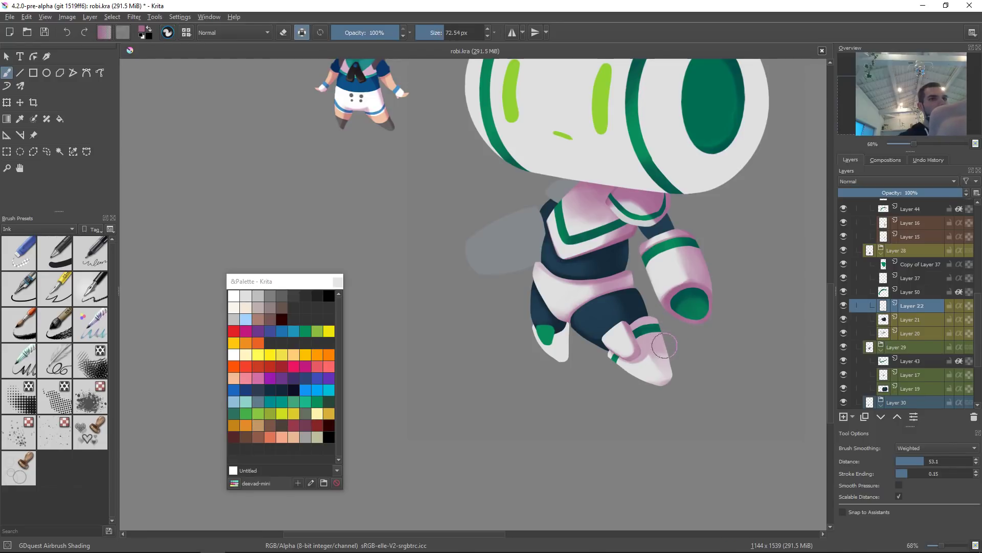
# Step: Airbrush pink shading across the front toe's green band on its own layer, undoing one stray stroke
pyautogui.scroll(4, 670, 328)
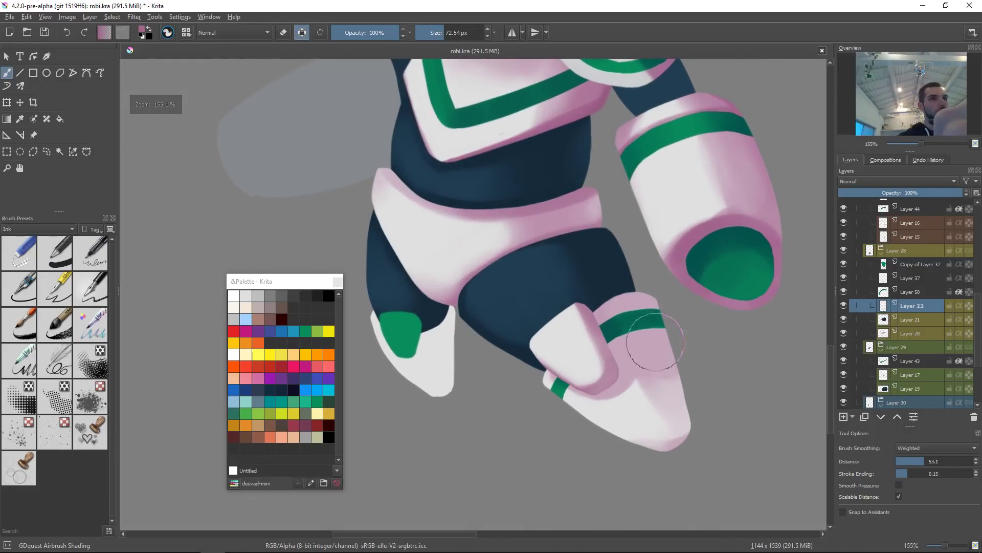
pyautogui.keyDown('shift'); pyautogui.moveTo(658, 317); pyautogui.dragTo(653, 320); pyautogui.keyUp('shift')
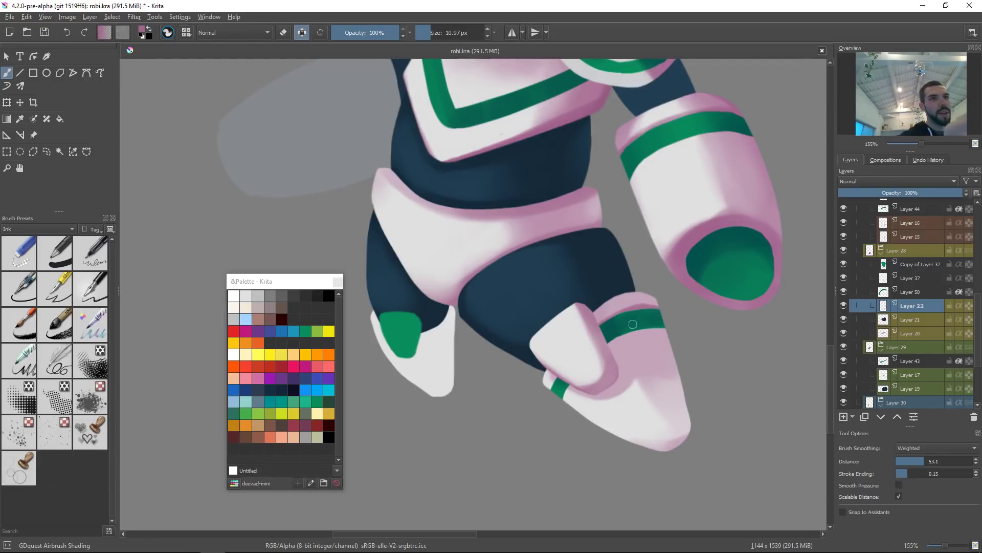
pyautogui.keyDown('shift'); pyautogui.moveTo(596, 322); pyautogui.dragTo(619, 322); pyautogui.keyUp('shift')
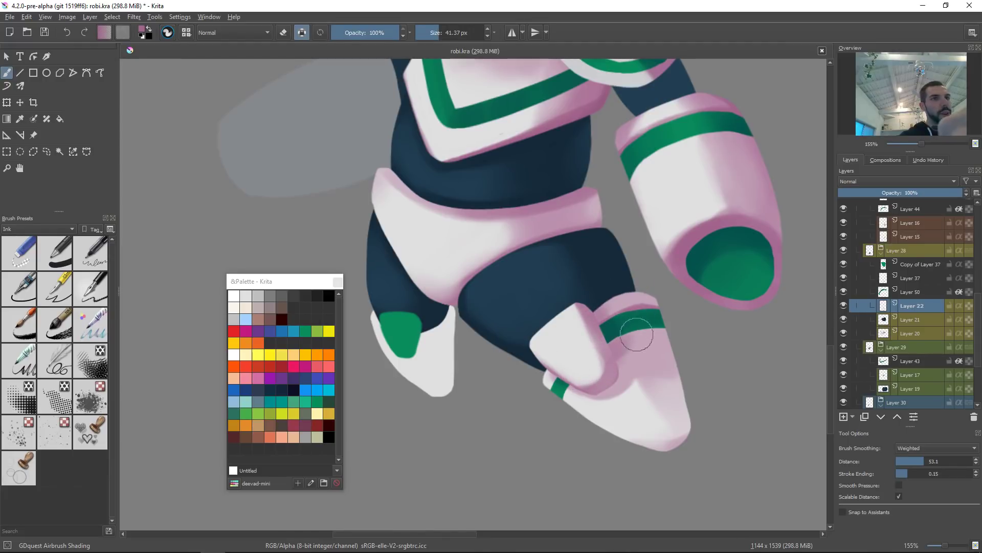
pyautogui.moveTo(621, 353)
pyautogui.mouseDown()
pyautogui.moveTo(601, 368)
pyautogui.moveTo(607, 355)
pyautogui.moveTo(596, 387)
pyautogui.mouseUp()
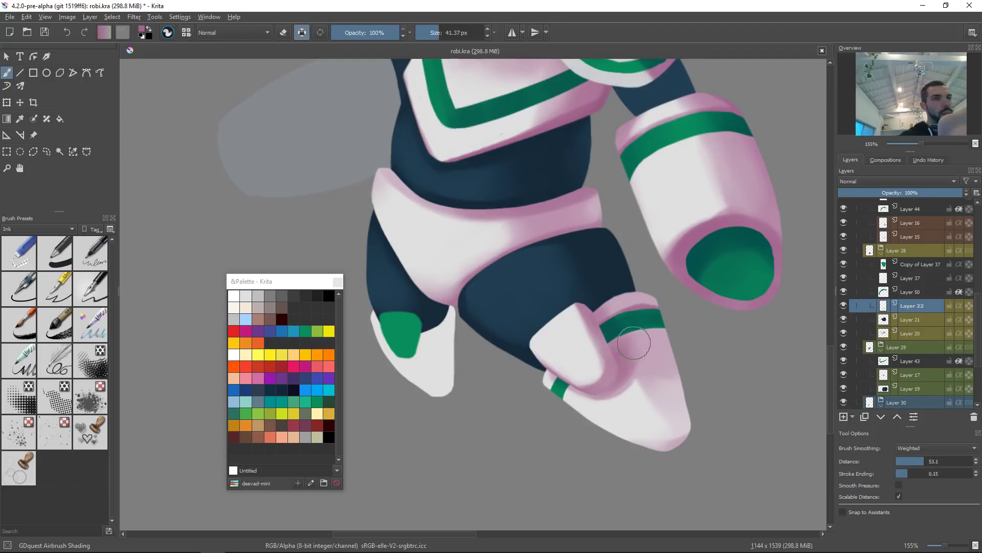
pyautogui.keyDown('ctrl'); pyautogui.click(629, 340); pyautogui.keyUp('ctrl')
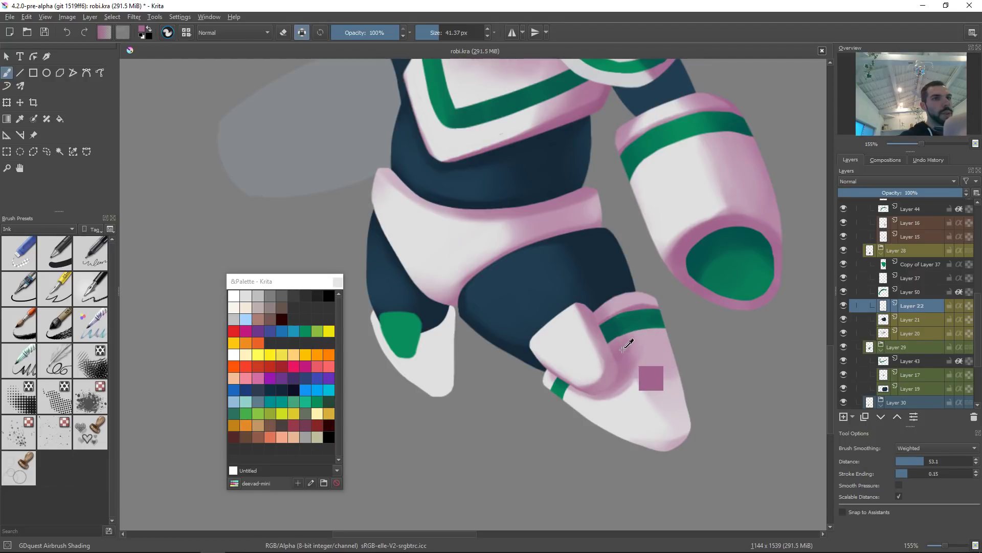
pyautogui.keyDown('ctrl'); pyautogui.click(653, 350); pyautogui.keyUp('ctrl')
pyautogui.moveTo(645, 341)
pyautogui.mouseDown()
pyautogui.moveTo(634, 362)
pyautogui.moveTo(647, 343)
pyautogui.moveTo(642, 376)
pyautogui.moveTo(653, 354)
pyautogui.moveTo(631, 373)
pyautogui.moveTo(649, 353)
pyautogui.moveTo(638, 366)
pyautogui.moveTo(644, 346)
pyautogui.moveTo(645, 363)
pyautogui.moveTo(627, 345)
pyautogui.moveTo(636, 348)
pyautogui.moveTo(626, 354)
pyautogui.moveTo(631, 380)
pyautogui.moveTo(619, 348)
pyautogui.mouseUp()
pyautogui.keyDown('ctrl'); pyautogui.click(630, 366); pyautogui.keyUp('ctrl')
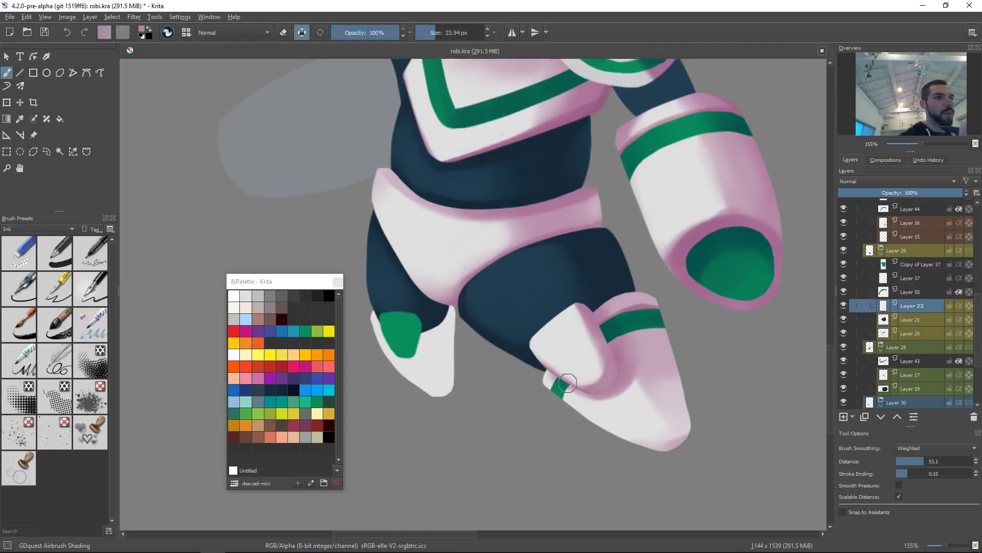
pyautogui.moveTo(636, 318); pyautogui.dragTo(652, 326)
pyautogui.hotkey('ctrl', 'z')
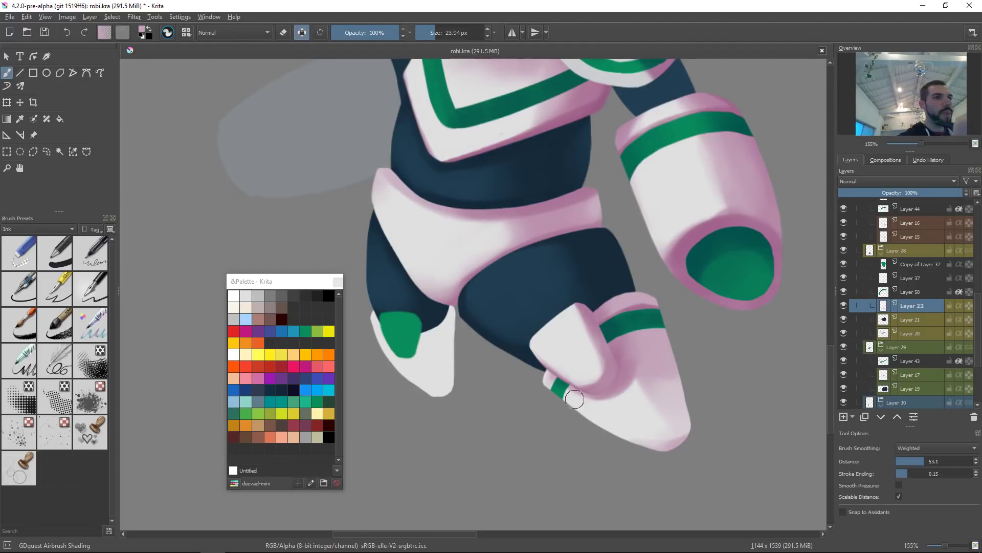
# Step: Add soft pink shading to the front toe's upper edge and the back toe's rim
pyautogui.moveTo(643, 438)
pyautogui.keyDown('shift'); pyautogui.mouseDown()
pyautogui.moveTo(661, 458)
pyautogui.moveTo(631, 471)
pyautogui.moveTo(723, 450)
pyautogui.moveTo(662, 464)
pyautogui.moveTo(705, 396)
pyautogui.mouseUp(); pyautogui.keyUp('shift')
pyautogui.moveTo(684, 465)
pyautogui.mouseDown()
pyautogui.moveTo(680, 386)
pyautogui.moveTo(673, 397)
pyautogui.moveTo(698, 448)
pyautogui.moveTo(678, 458)
pyautogui.moveTo(691, 429)
pyautogui.moveTo(701, 453)
pyautogui.moveTo(681, 391)
pyautogui.moveTo(663, 355)
pyautogui.moveTo(690, 429)
pyautogui.moveTo(656, 354)
pyautogui.mouseUp()
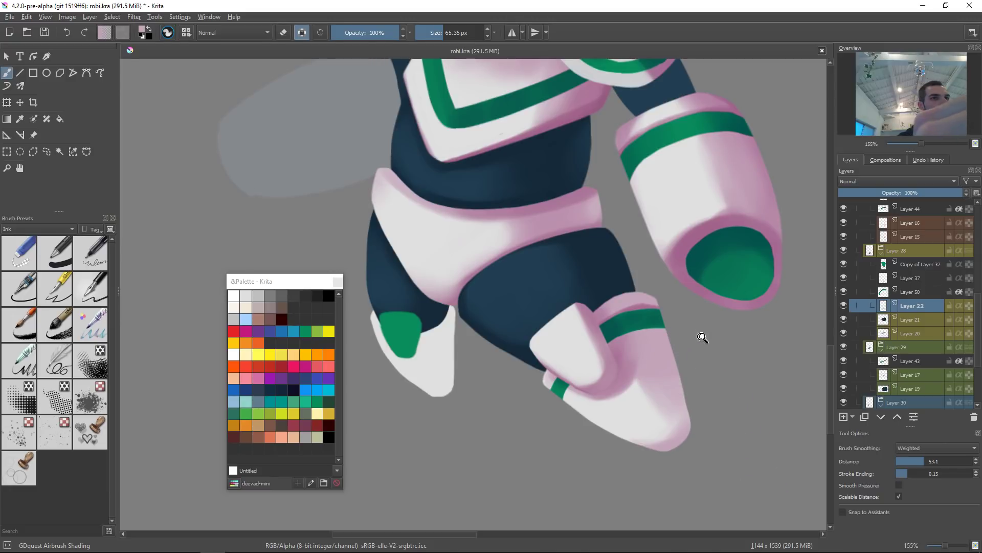
pyautogui.scroll(-5, 701, 336)
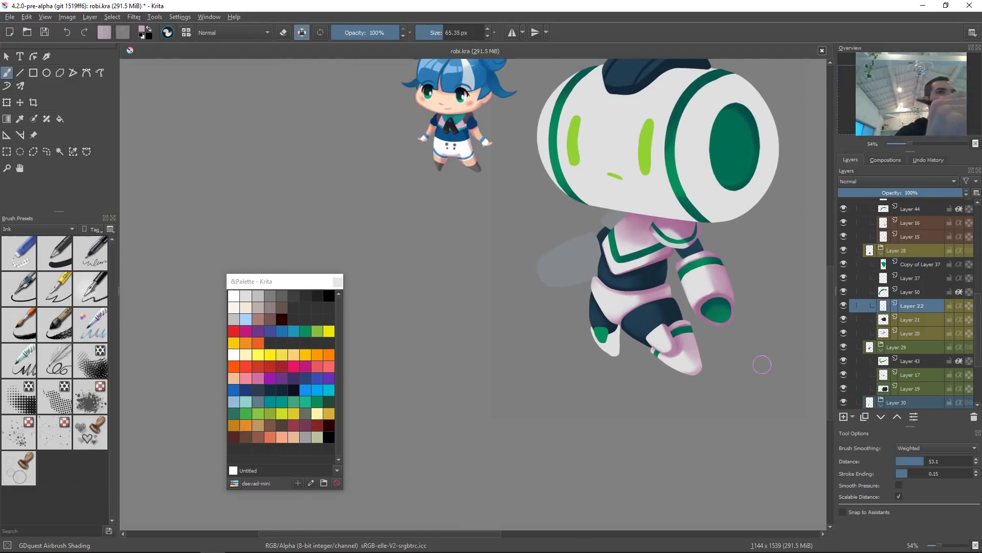
pyautogui.scroll(4, 690, 355)
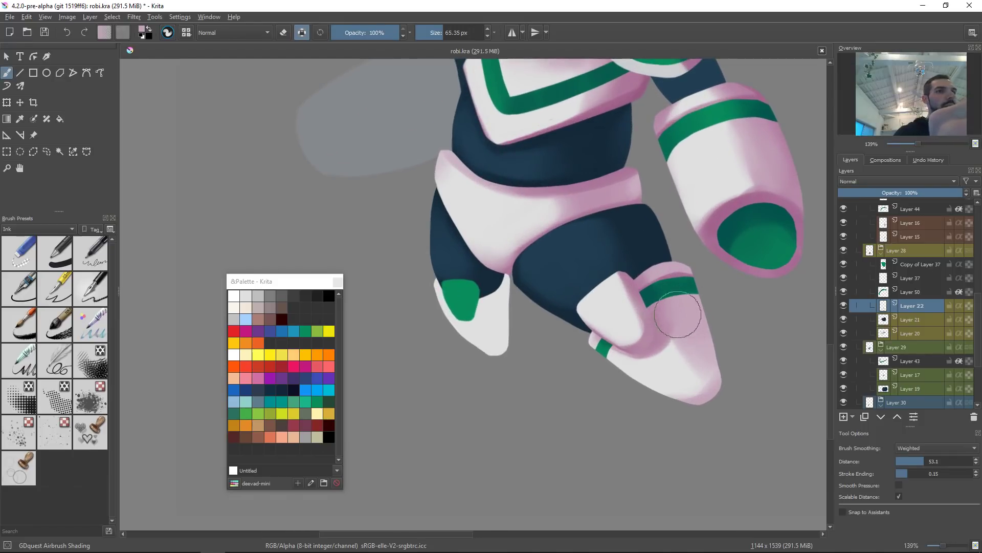
pyautogui.keyDown('shift'); pyautogui.moveTo(690, 320); pyautogui.dragTo(673, 324); pyautogui.keyUp('shift')
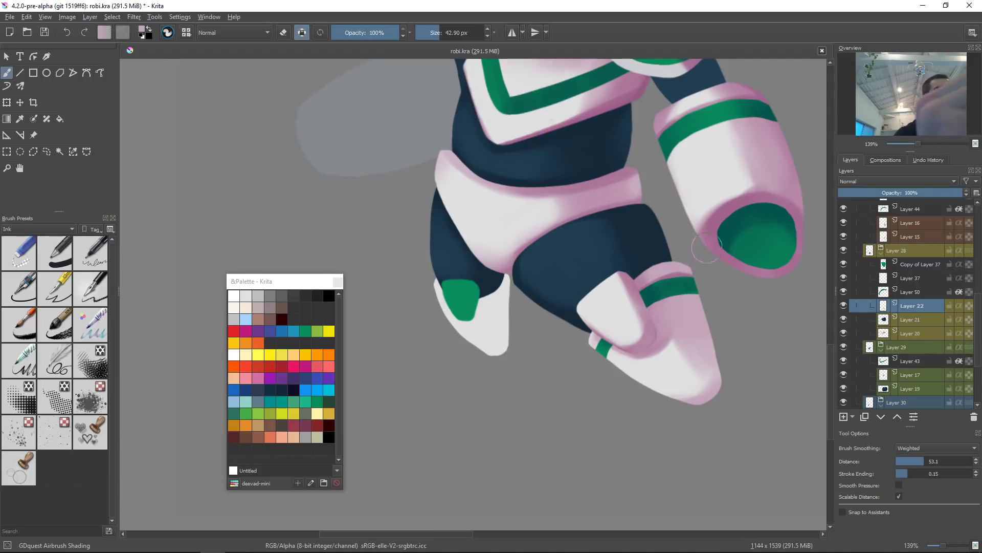
pyautogui.keyDown('ctrl'); pyautogui.click(724, 209); pyautogui.keyUp('ctrl')
pyautogui.keyDown('shift'); pyautogui.moveTo(678, 301); pyautogui.dragTo(694, 301); pyautogui.keyUp('shift')
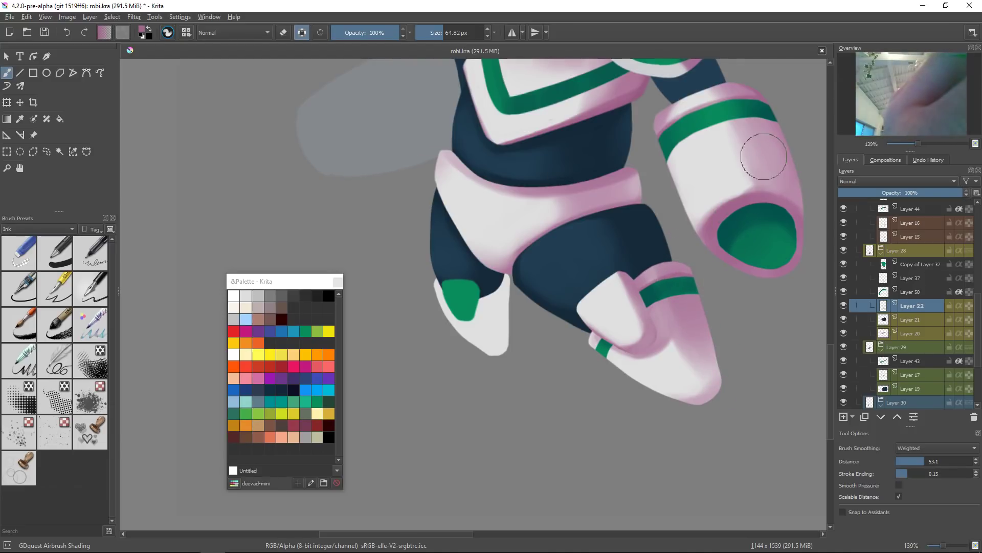
pyautogui.keyDown('shift'); pyautogui.moveTo(656, 278); pyautogui.dragTo(627, 279); pyautogui.keyUp('shift')
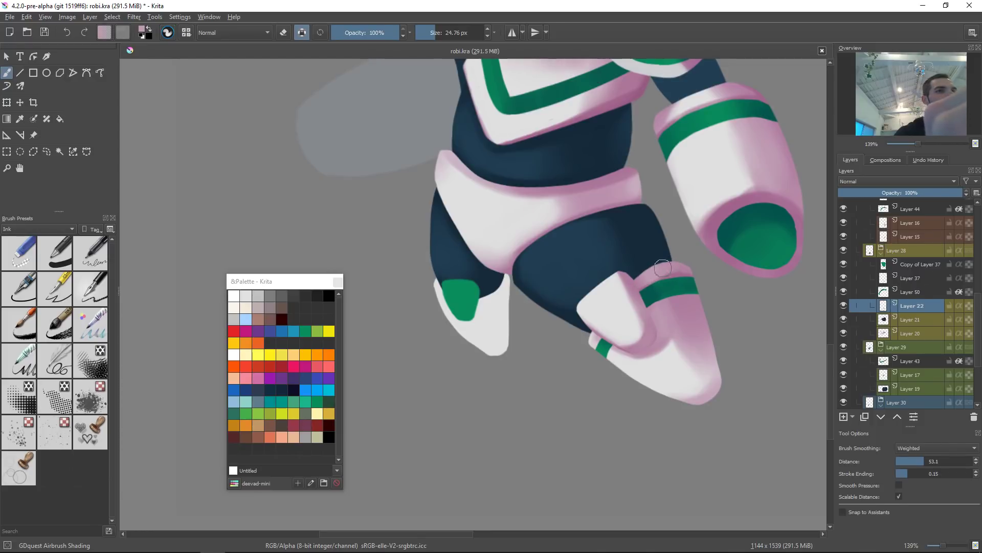
pyautogui.keyDown('ctrl'); pyautogui.click(728, 209); pyautogui.keyUp('ctrl')
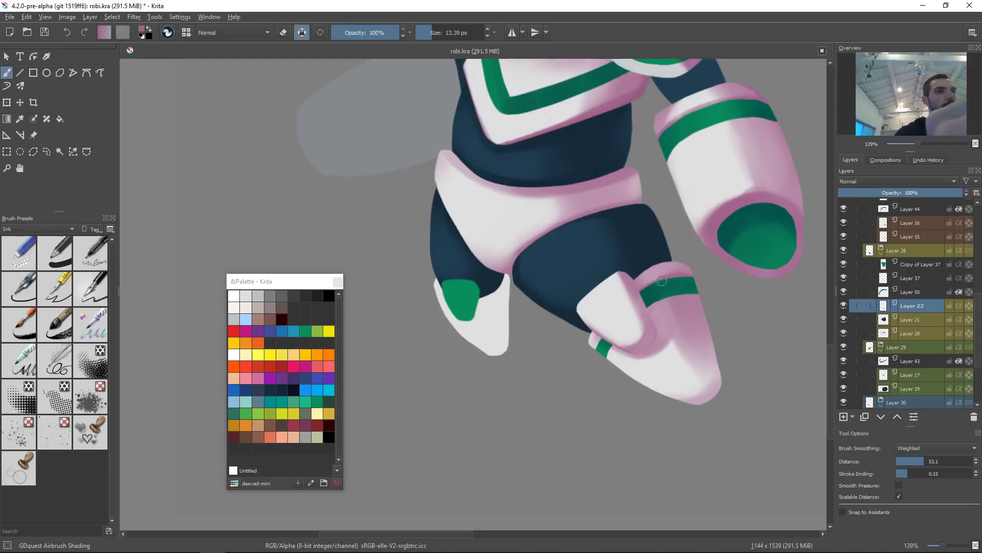
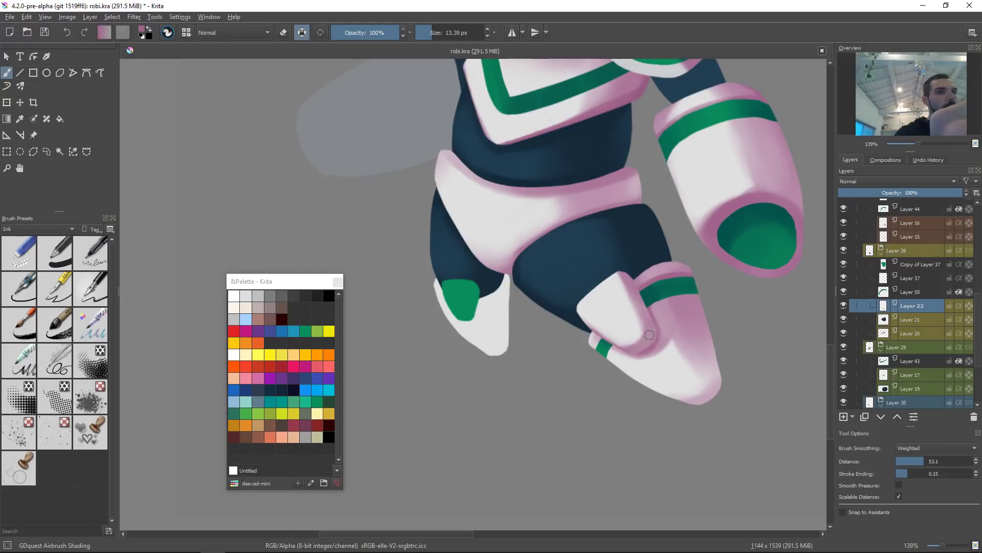
# Step: Paint a light stroke along the top edge of the front boot's green band
pyautogui.scroll(-6, 721, 286)
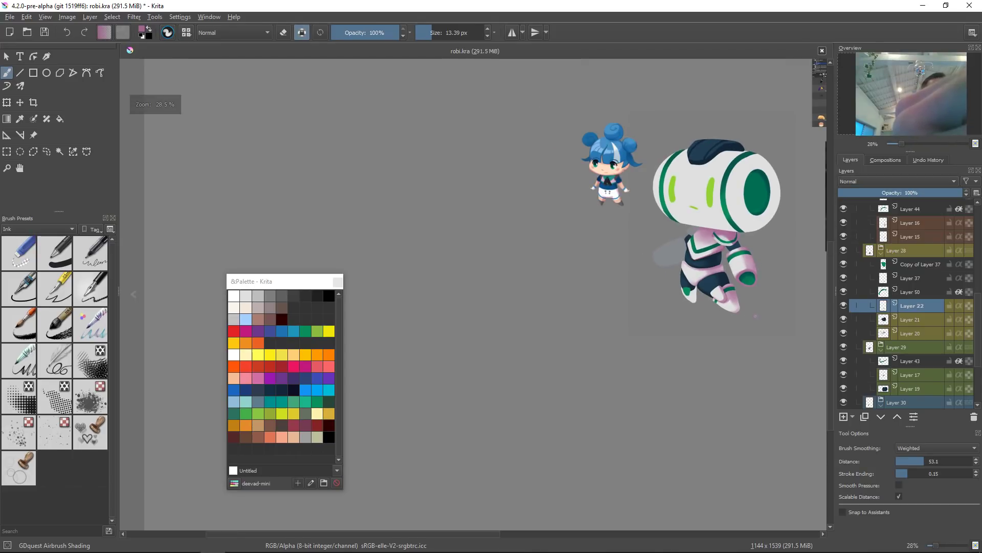
pyautogui.scroll(7, 737, 271)
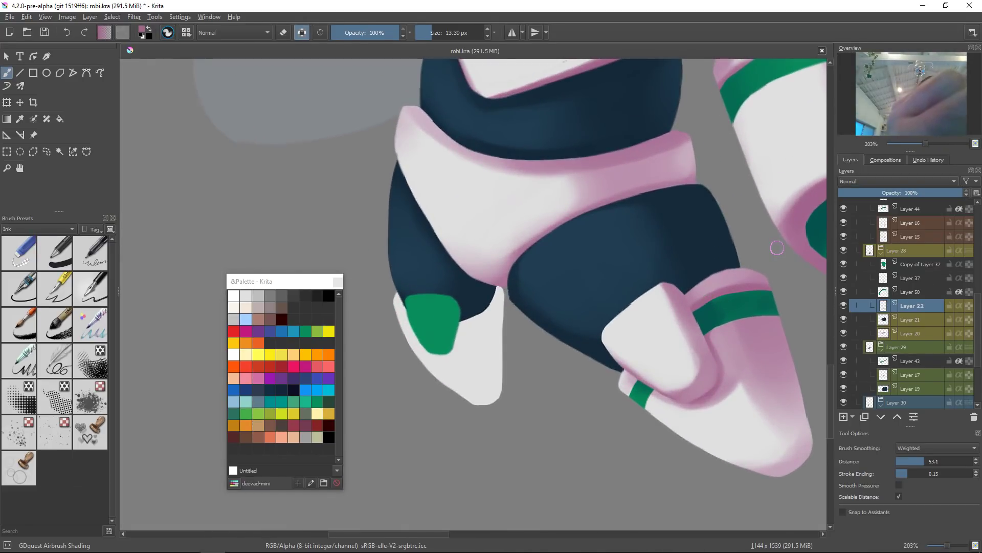
pyautogui.keyDown('ctrl'); pyautogui.click(664, 329); pyautogui.keyUp('ctrl')
pyautogui.moveTo(709, 285); pyautogui.dragTo(737, 270)
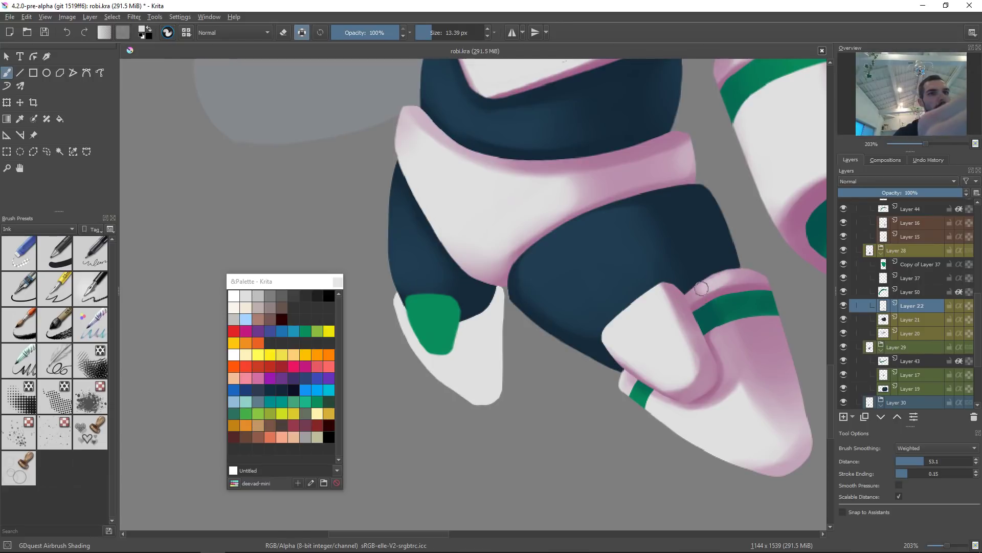
pyautogui.hotkey('ctrl', 'z')
pyautogui.moveTo(704, 284); pyautogui.dragTo(770, 266)
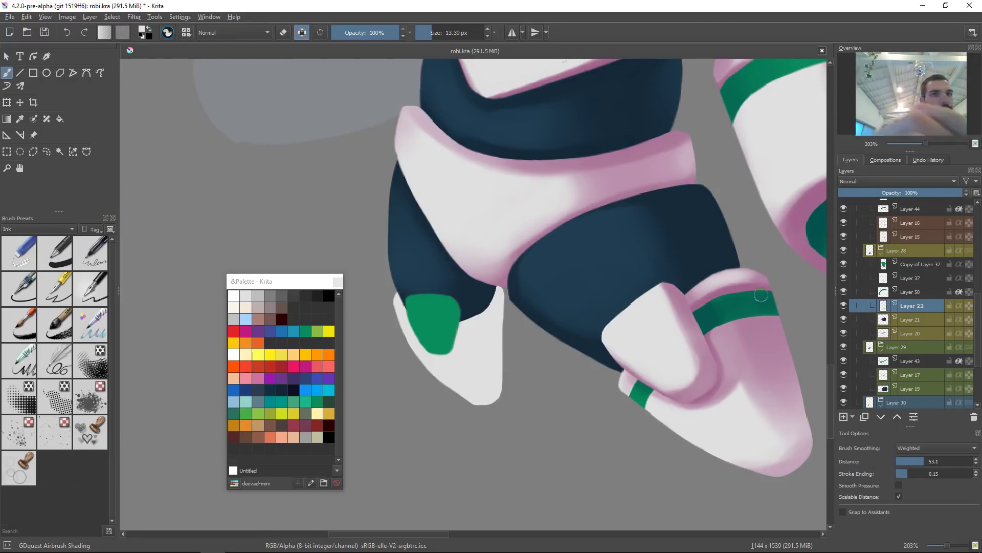
# Step: Try to reshape the front boot's layer with the Liquify transform
pyautogui.hotkey('ctrl', 't')
pyautogui.rightClick(759, 359)
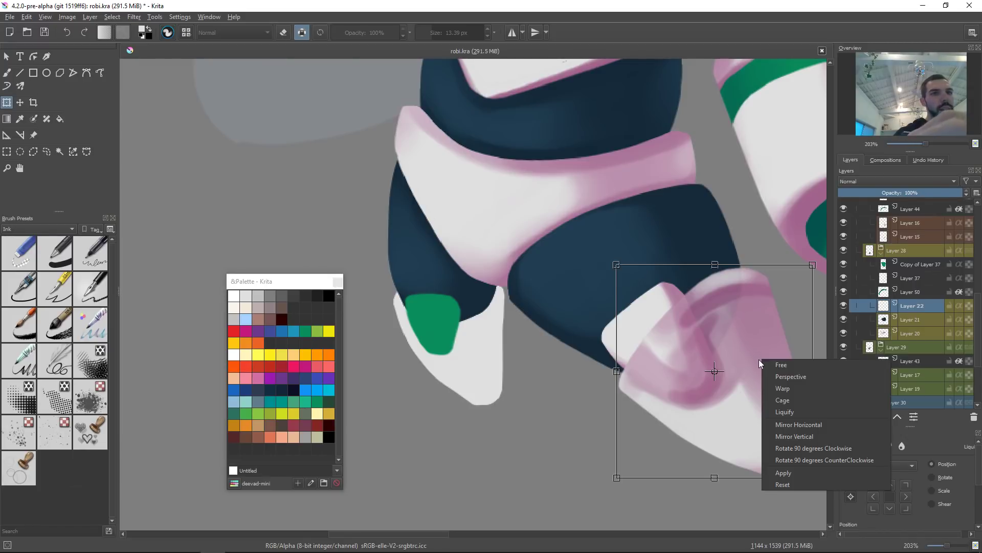
pyautogui.click(800, 415)
pyautogui.moveTo(731, 319)
pyautogui.mouseDown()
pyautogui.moveTo(597, 320)
pyautogui.moveTo(607, 320)
pyautogui.mouseUp()
pyautogui.moveTo(681, 295); pyautogui.dragTo(687, 297)
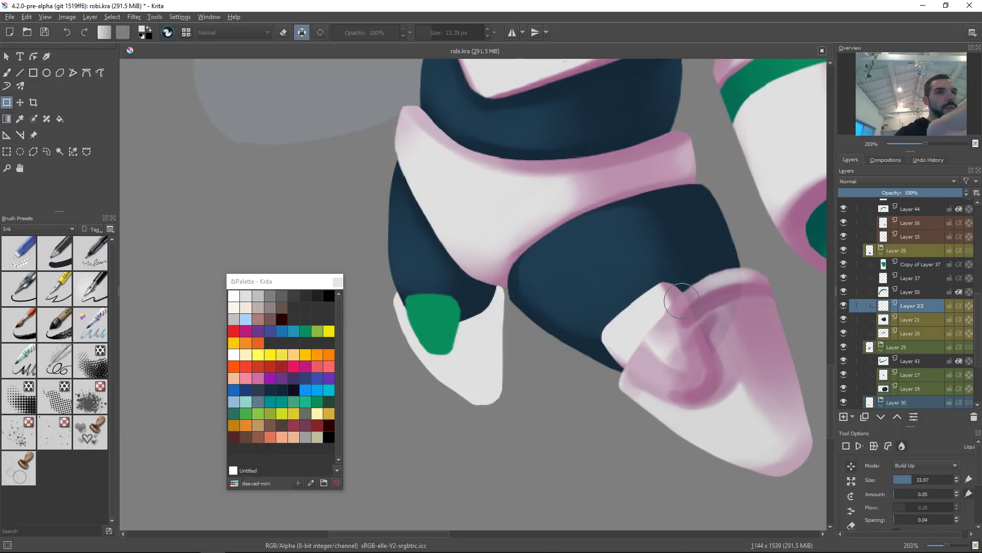
pyautogui.moveTo(667, 326); pyautogui.dragTo(681, 326)
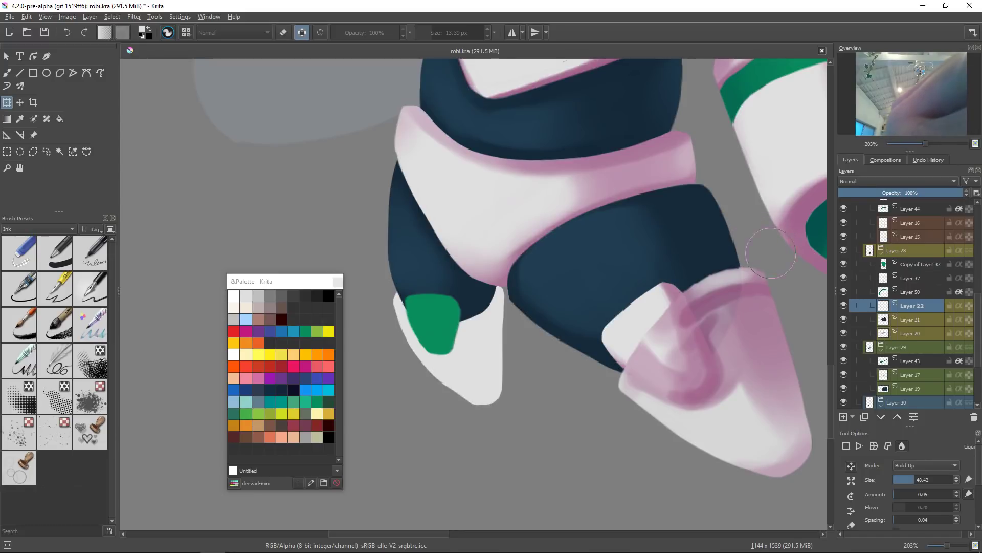
pyautogui.keyDown('shift'); pyautogui.moveTo(786, 293); pyautogui.dragTo(758, 293); pyautogui.keyUp('shift')
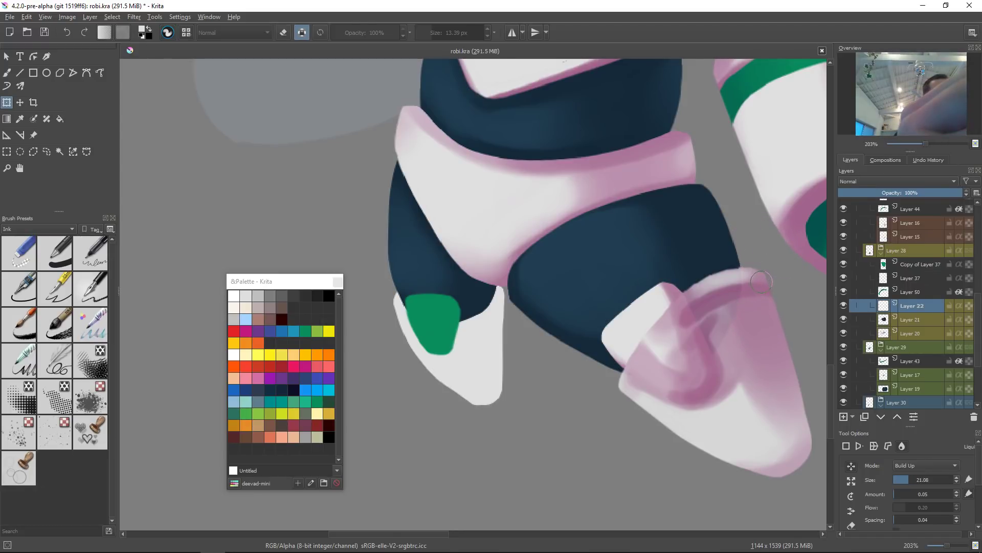
pyautogui.keyDown('shift'); pyautogui.moveTo(770, 296); pyautogui.dragTo(790, 290); pyautogui.keyUp('shift')
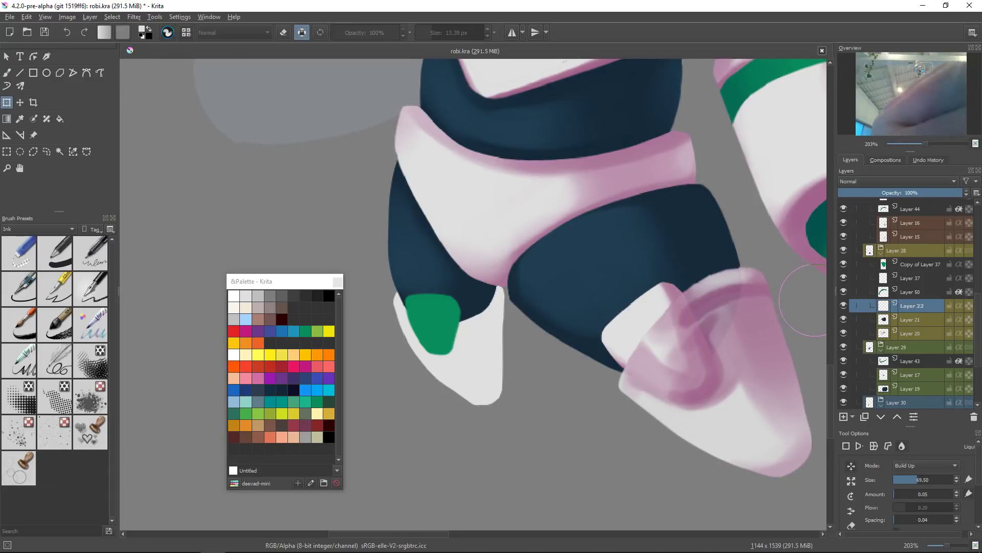
pyautogui.moveTo(769, 314); pyautogui.dragTo(690, 330)
pyautogui.keyDown('shift'); pyautogui.moveTo(744, 386); pyautogui.dragTo(759, 376); pyautogui.keyUp('shift')
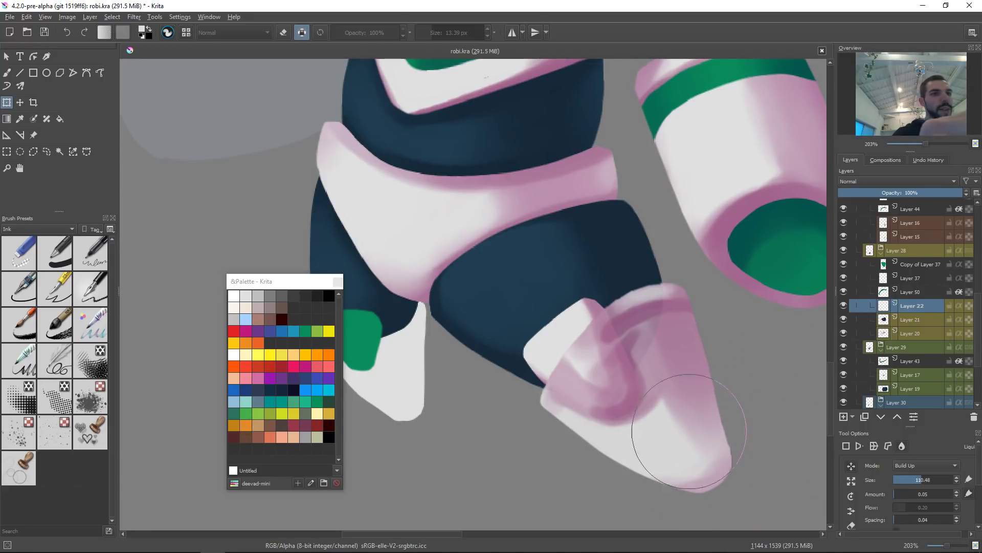
pyautogui.moveTo(726, 381); pyautogui.dragTo(746, 263)
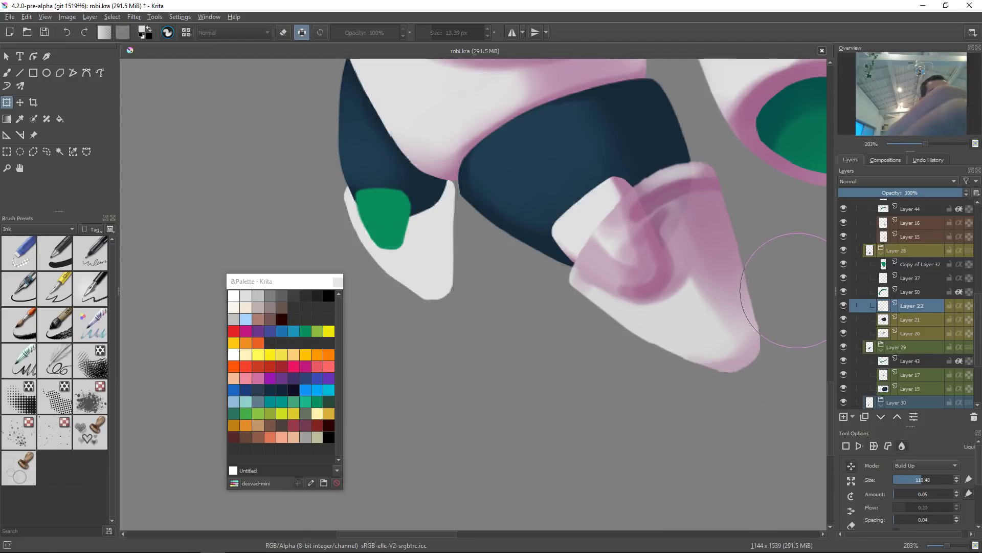
pyautogui.moveTo(753, 295); pyautogui.dragTo(727, 329)
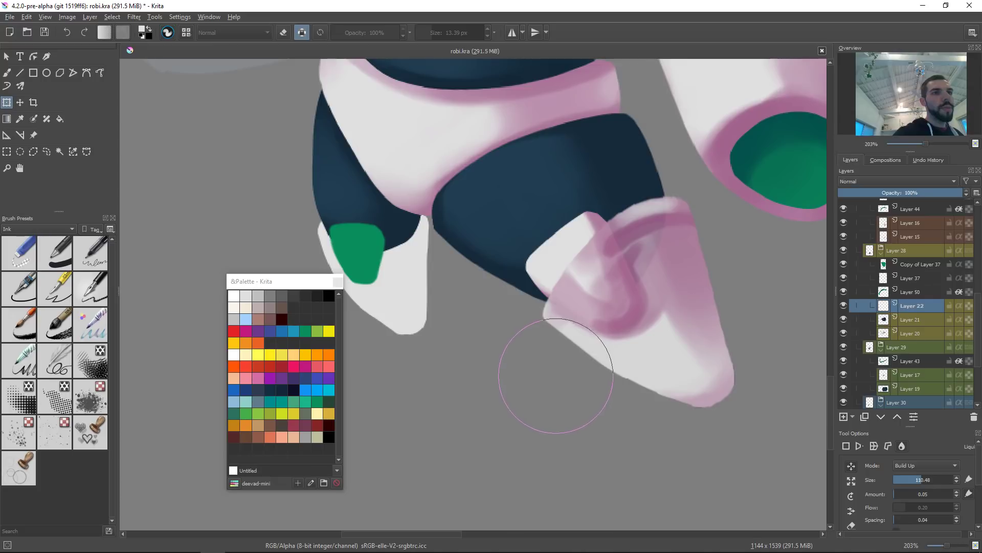
pyautogui.press('Escape')
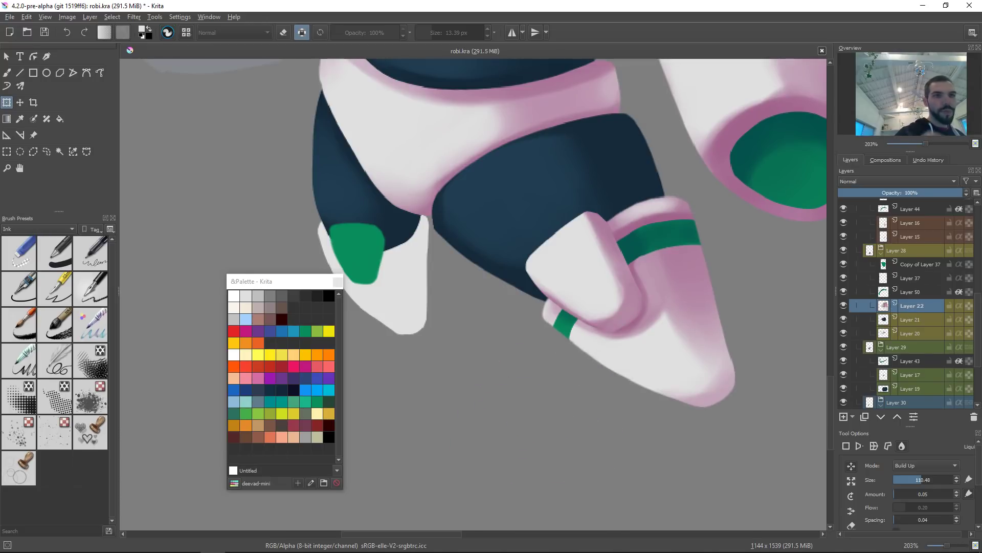
# Step: Paint light highlights down the front boot's lower section with a larger brush
pyautogui.scroll(-10, 664, 339)
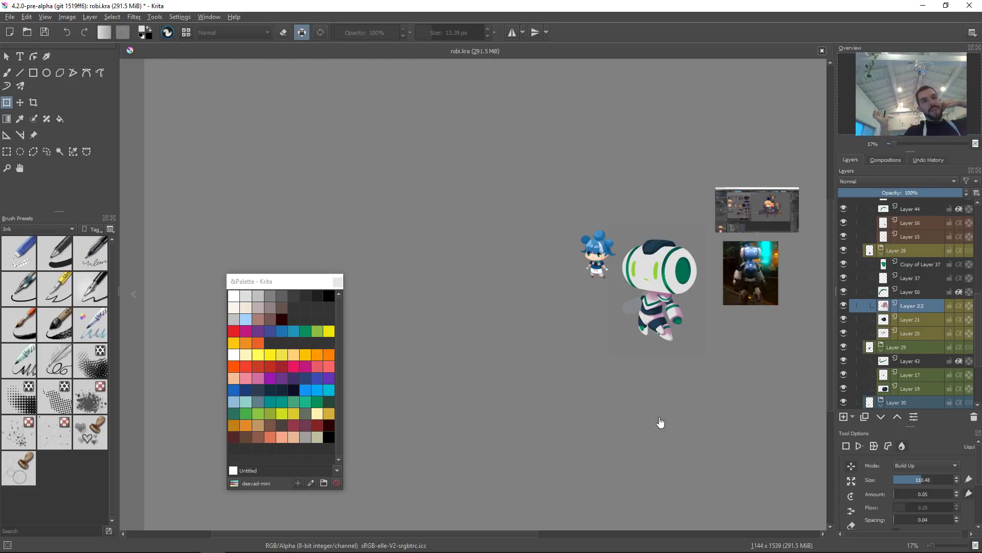
pyautogui.moveTo(685, 346); pyautogui.dragTo(618, 328)
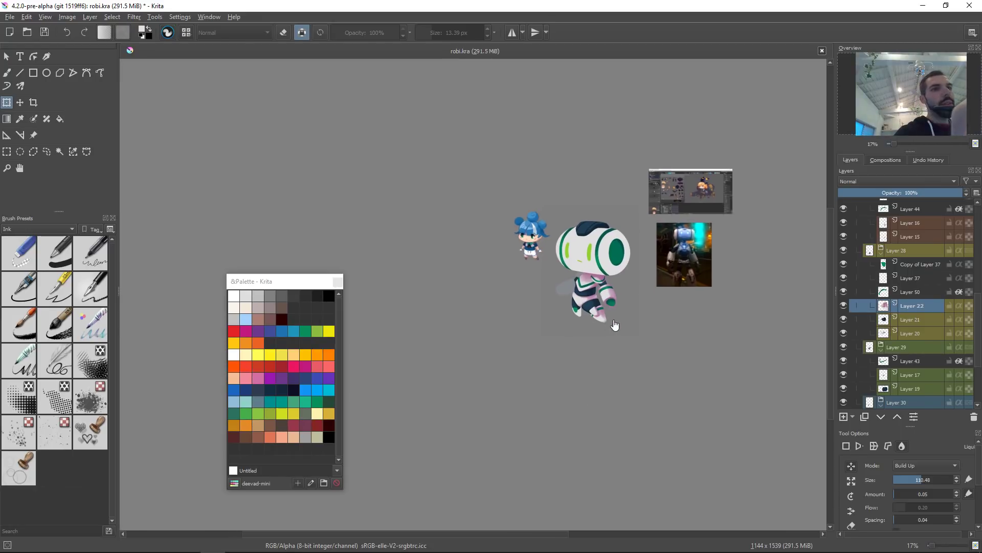
pyautogui.moveTo(616, 329)
pyautogui.mouseDown()
pyautogui.moveTo(645, 233)
pyautogui.moveTo(565, 246)
pyautogui.mouseUp()
pyautogui.press('b')
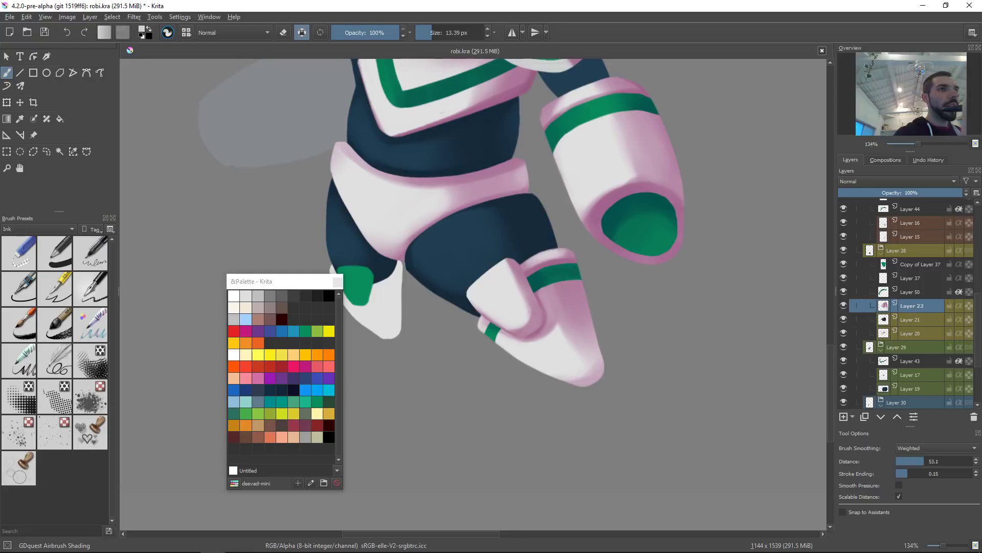
pyautogui.moveTo(545, 252)
pyautogui.keyDown('shift'); pyautogui.mouseDown()
pyautogui.moveTo(564, 247)
pyautogui.moveTo(545, 248)
pyautogui.moveTo(579, 335)
pyautogui.mouseUp(); pyautogui.keyUp('shift')
pyautogui.moveTo(555, 273)
pyautogui.mouseDown()
pyautogui.moveTo(578, 305)
pyautogui.moveTo(557, 285)
pyautogui.moveTo(579, 331)
pyautogui.mouseUp()
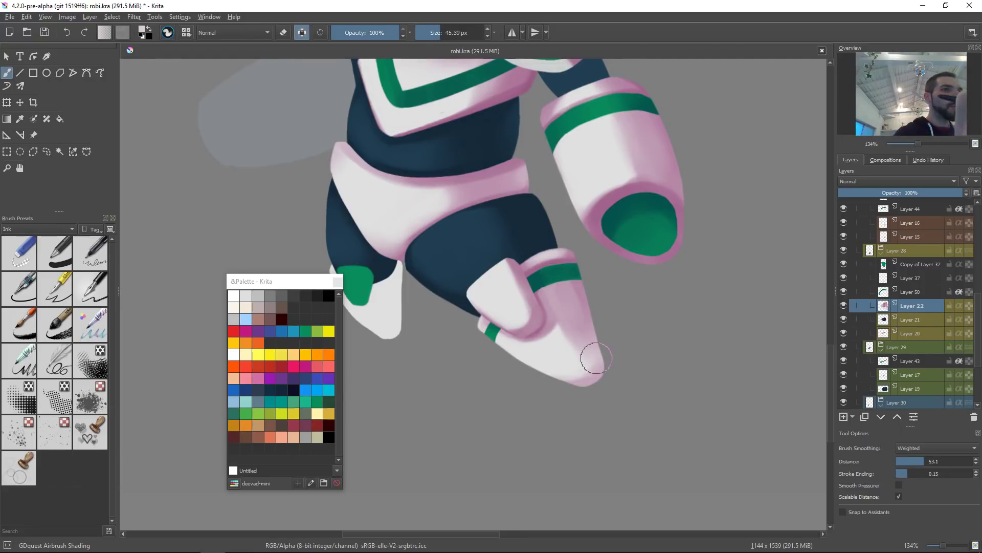
pyautogui.moveTo(566, 277)
pyautogui.mouseDown()
pyautogui.moveTo(586, 348)
pyautogui.moveTo(564, 289)
pyautogui.moveTo(564, 298)
pyautogui.moveTo(591, 366)
pyautogui.moveTo(556, 284)
pyautogui.moveTo(595, 369)
pyautogui.moveTo(575, 281)
pyautogui.moveTo(606, 385)
pyautogui.mouseUp()
pyautogui.moveTo(576, 285); pyautogui.dragTo(597, 358)
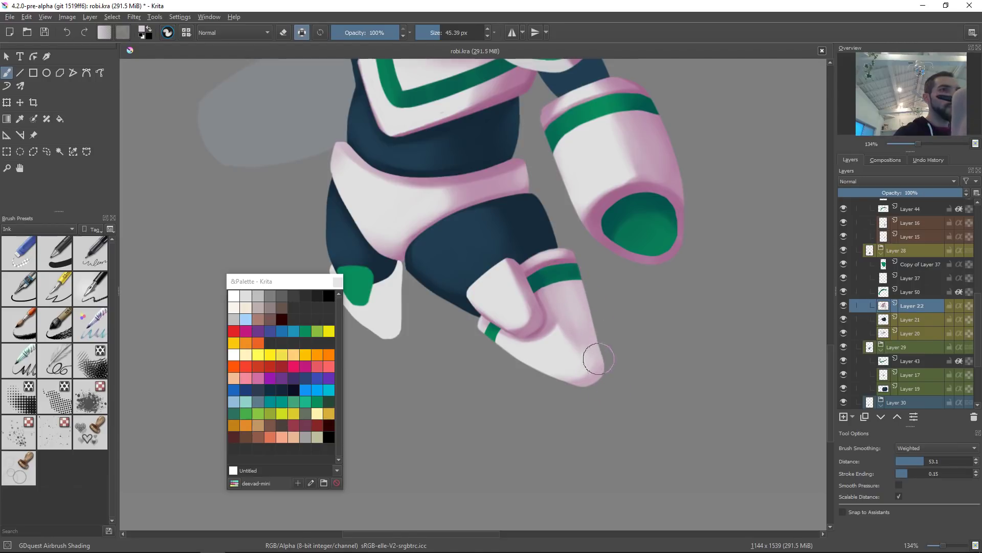
# Step: Shade the front boot's fold and lower edge with a sampled pink and save the document
pyautogui.keyDown('ctrl'); pyautogui.click(563, 314); pyautogui.keyUp('ctrl')
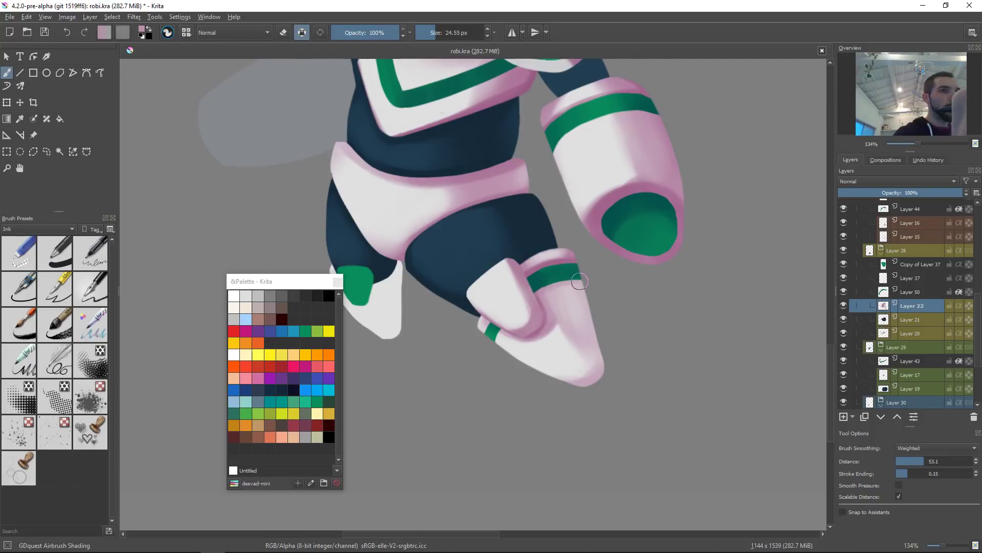
pyautogui.keyDown('ctrl'); pyautogui.click(564, 320); pyautogui.keyUp('ctrl')
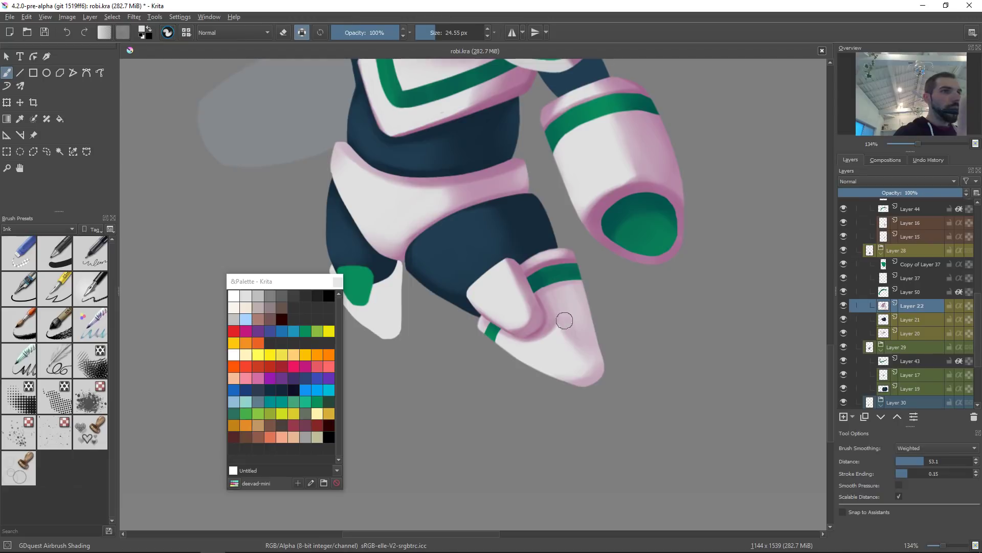
pyautogui.moveTo(564, 312); pyautogui.dragTo(581, 363)
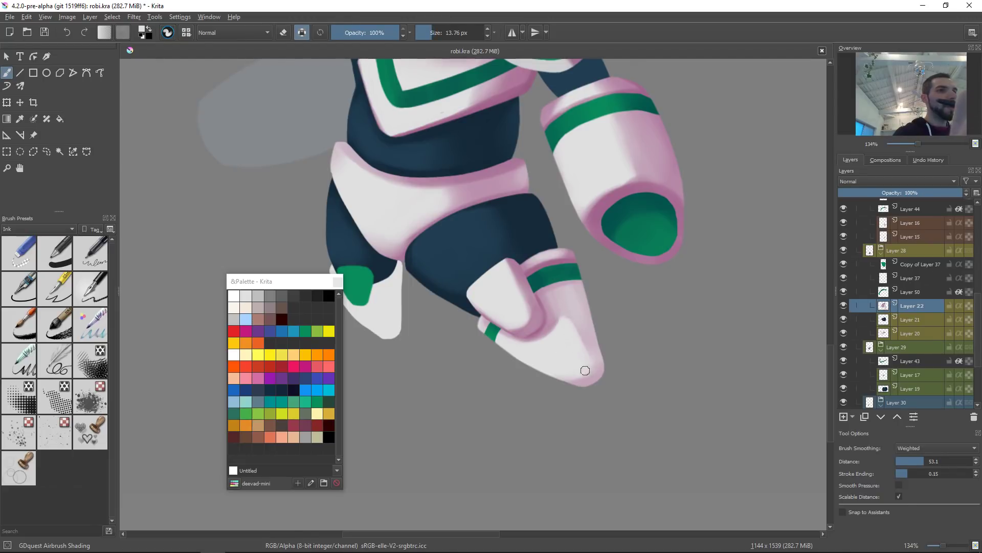
pyautogui.moveTo(572, 329); pyautogui.dragTo(583, 347)
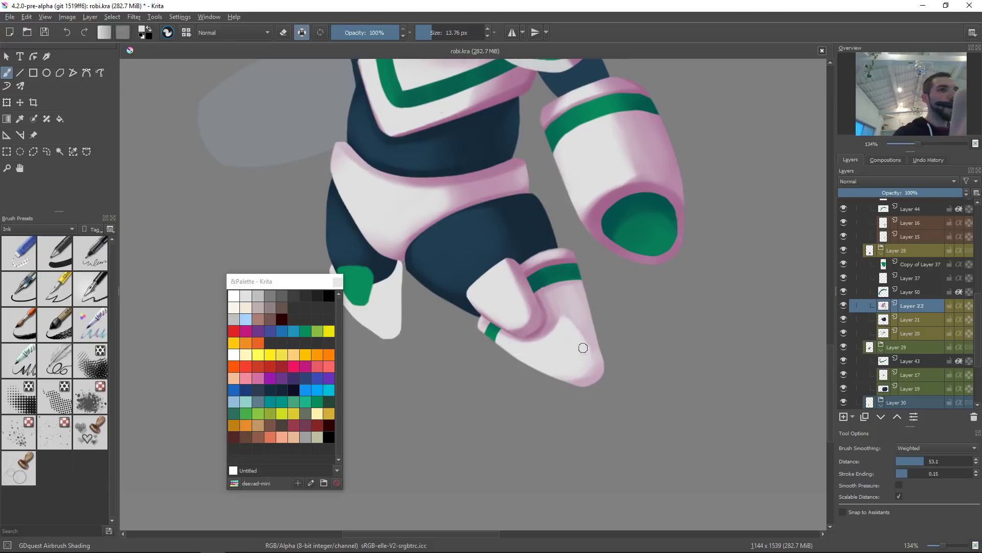
pyautogui.keyDown('ctrl'); pyautogui.click(552, 314); pyautogui.keyUp('ctrl')
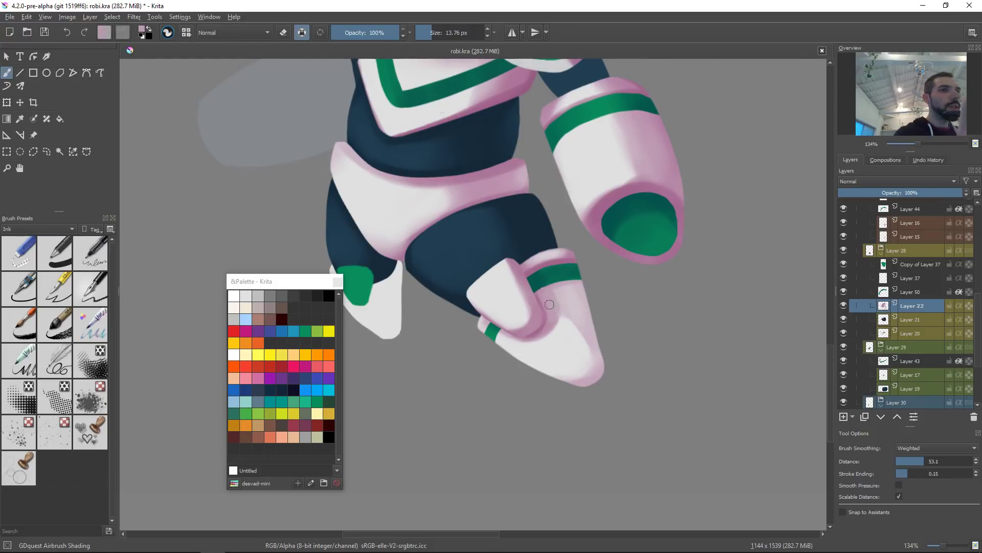
pyautogui.moveTo(556, 313)
pyautogui.mouseDown()
pyautogui.moveTo(588, 331)
pyautogui.moveTo(569, 301)
pyautogui.mouseUp()
pyautogui.moveTo(560, 293)
pyautogui.mouseDown()
pyautogui.moveTo(591, 304)
pyautogui.moveTo(573, 287)
pyautogui.moveTo(591, 327)
pyautogui.moveTo(570, 305)
pyautogui.moveTo(609, 380)
pyautogui.mouseUp()
pyautogui.moveTo(580, 307); pyautogui.dragTo(608, 381)
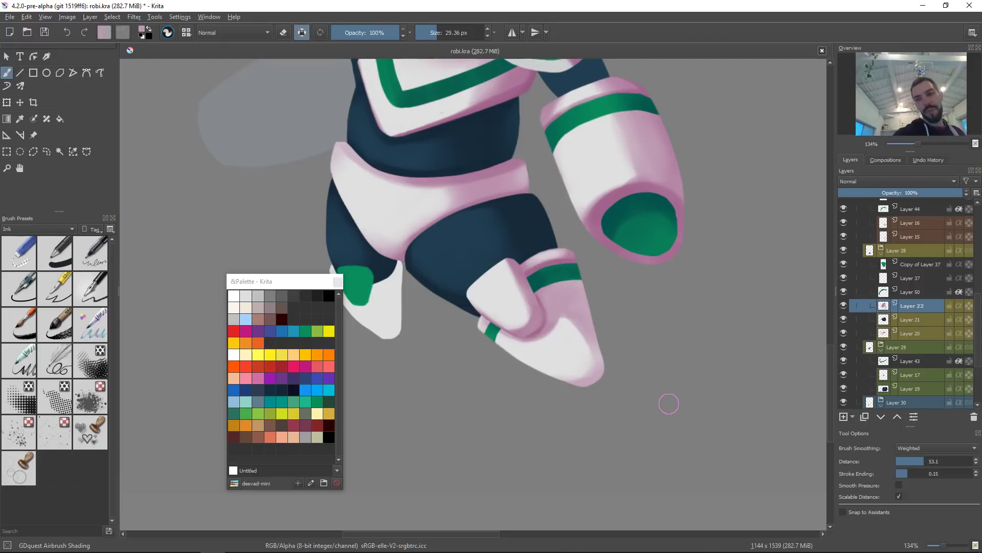
pyautogui.press('ctrl')
pyautogui.hotkey('ctrl', 's')
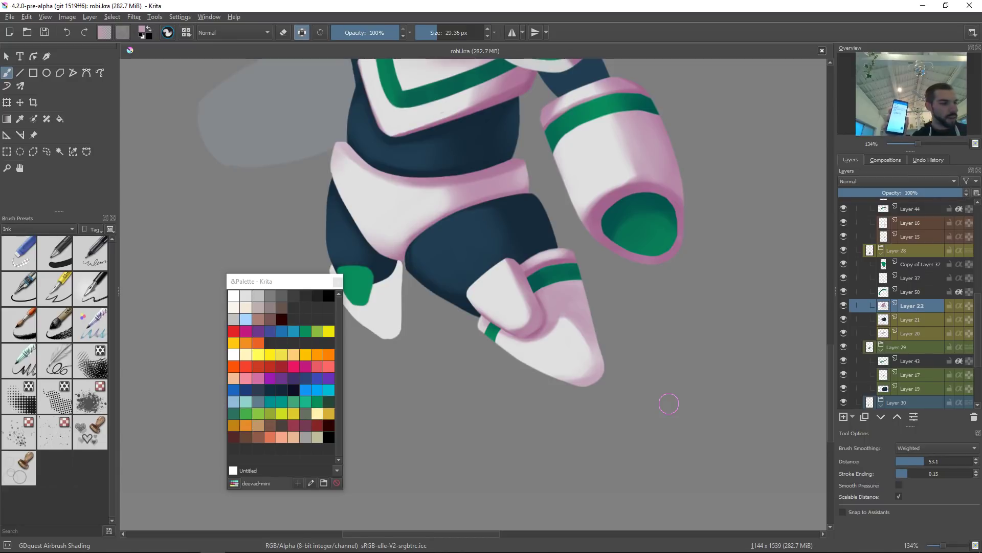
pyautogui.hotkey('alt', 'Tab')
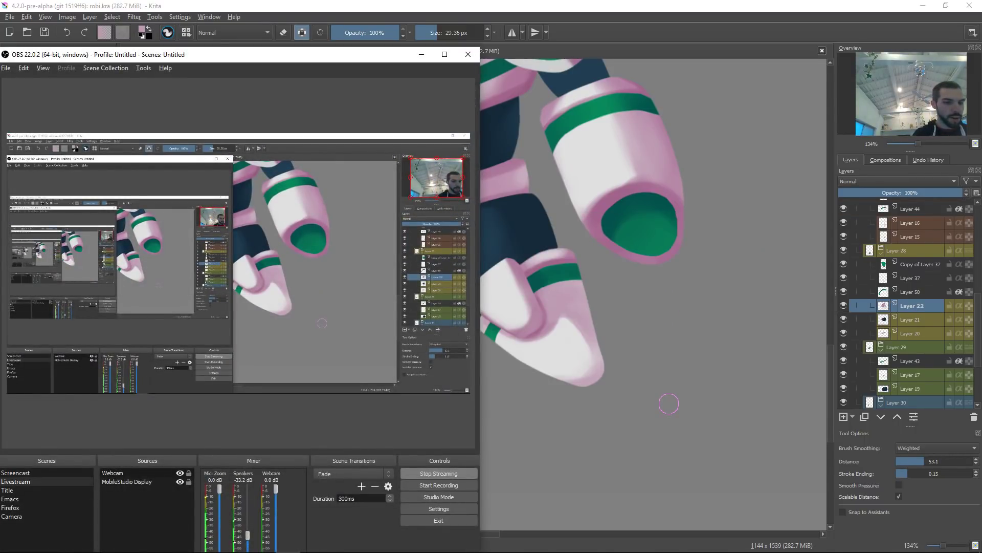
pyautogui.hotkey('alt', 'Tab')
pyautogui.hotkey('alt', 'Tab')
pyautogui.hotkey('alt', 'Tab')
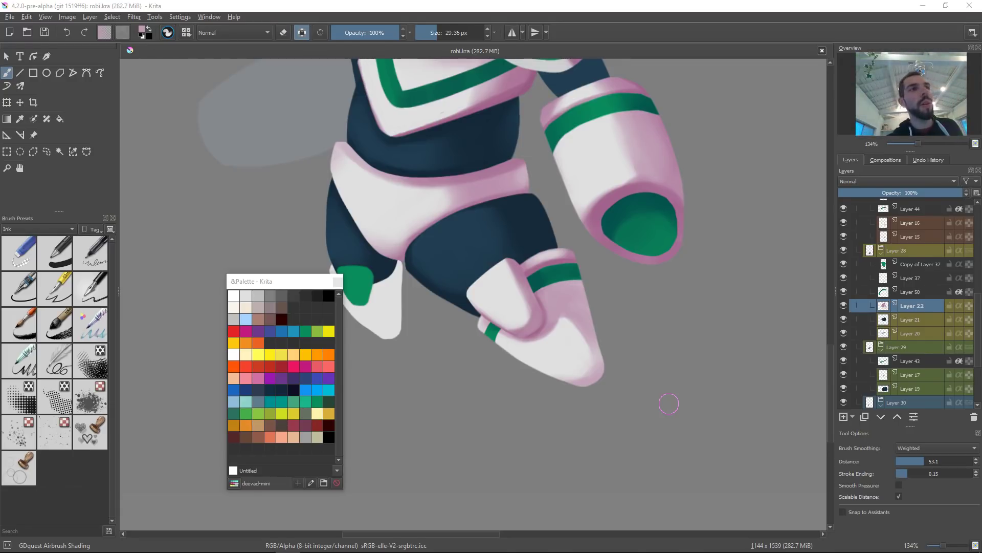
# Step: Select the back foot's toe cap layer and fill the toe cap with a sampled light pink
pyautogui.moveTo(532, 311)
pyautogui.mouseDown()
pyautogui.moveTo(580, 318)
pyautogui.moveTo(559, 329)
pyautogui.mouseUp()
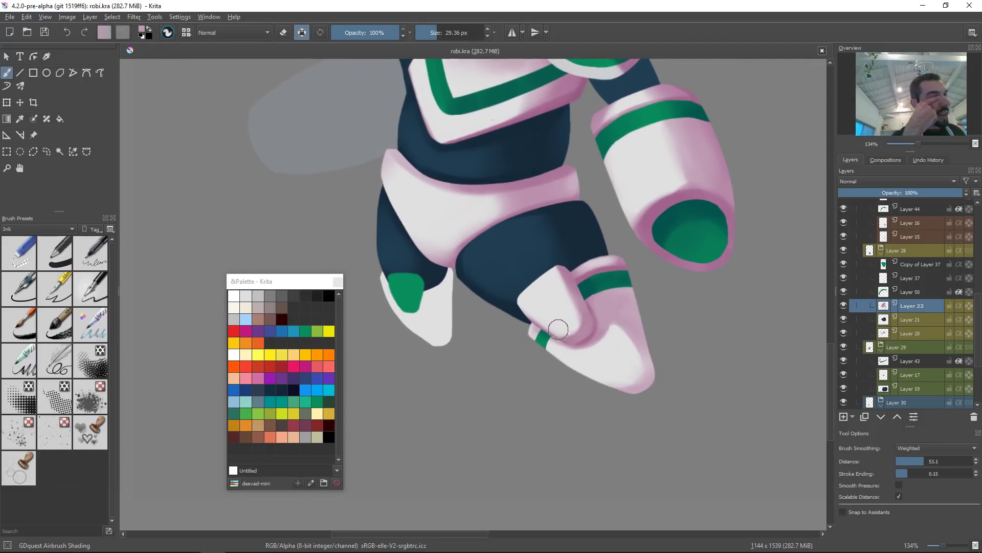
pyautogui.moveTo(558, 329); pyautogui.dragTo(565, 344)
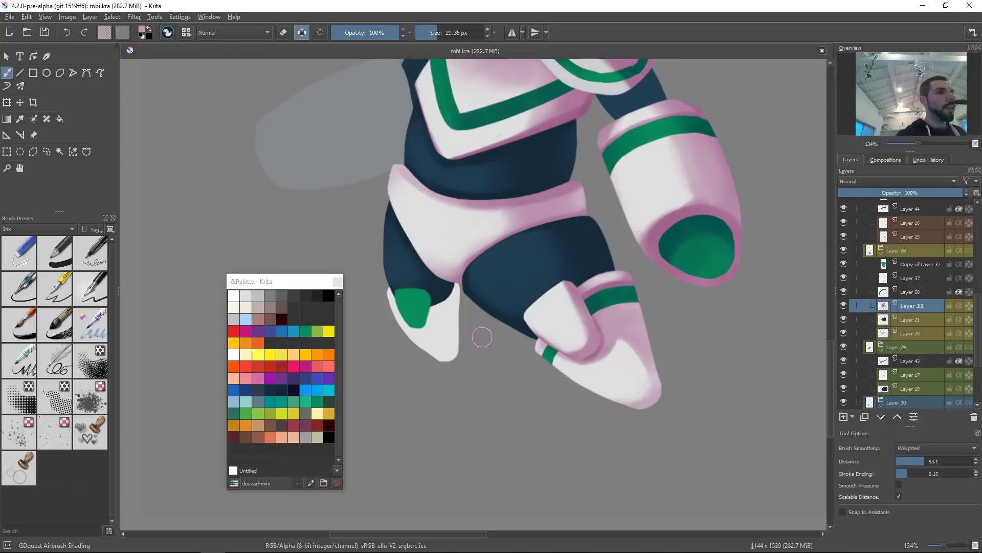
pyautogui.moveTo(482, 336); pyautogui.dragTo(489, 342)
pyautogui.click(436, 309)
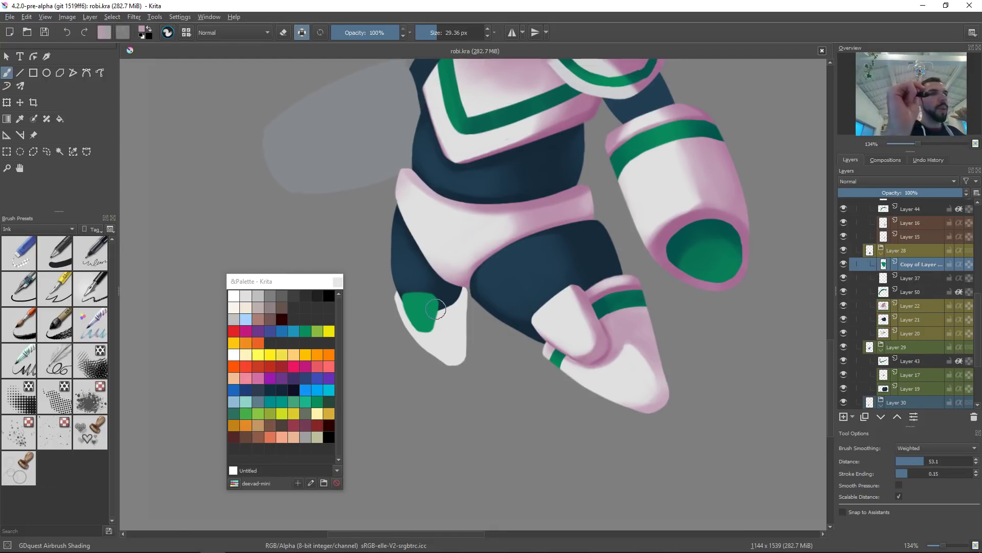
pyautogui.keyDown('ctrl'); pyautogui.click(579, 324); pyautogui.keyUp('ctrl')
pyautogui.keyDown('ctrl'); pyautogui.click(591, 317); pyautogui.keyUp('ctrl')
pyautogui.keyDown('ctrl'); pyautogui.click(588, 321); pyautogui.keyUp('ctrl')
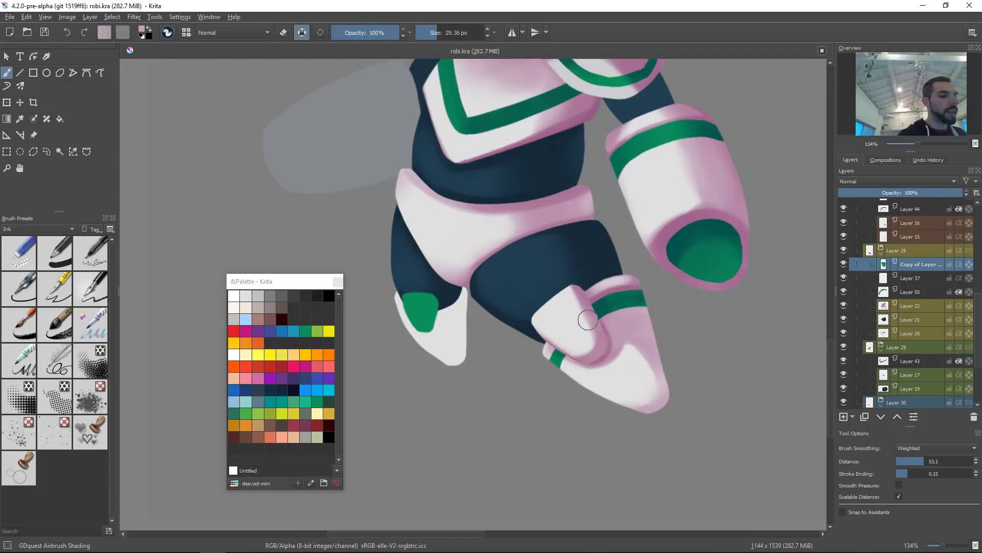
pyautogui.hotkey('shift', 'BackSpace')
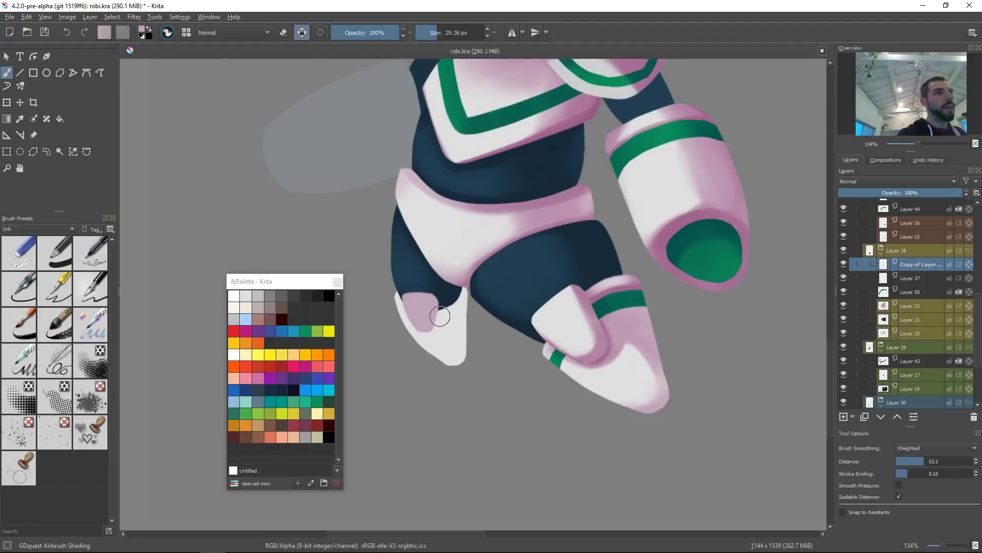
# Step: Paint pink shading onto the back foot's toe cap
pyautogui.moveTo(620, 335)
pyautogui.mouseDown()
pyautogui.moveTo(613, 343)
pyautogui.moveTo(606, 323)
pyautogui.mouseUp()
pyautogui.moveTo(437, 294)
pyautogui.mouseDown()
pyautogui.moveTo(429, 348)
pyautogui.moveTo(456, 329)
pyautogui.moveTo(440, 333)
pyautogui.moveTo(453, 309)
pyautogui.moveTo(420, 341)
pyautogui.mouseUp()
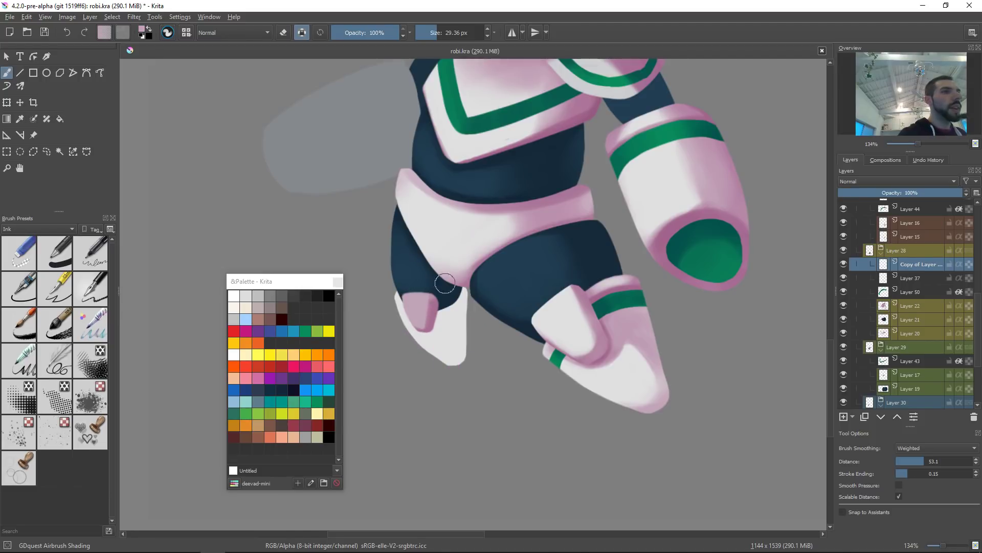
pyautogui.keyDown('ctrl'); pyautogui.click(434, 313); pyautogui.keyUp('ctrl')
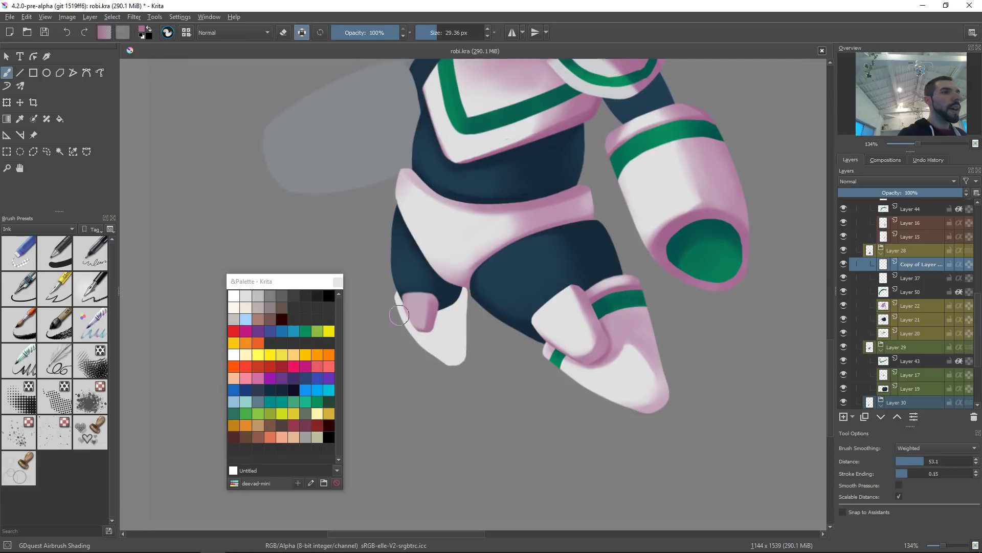
pyautogui.keyDown('ctrl'); pyautogui.click(417, 304); pyautogui.keyUp('ctrl')
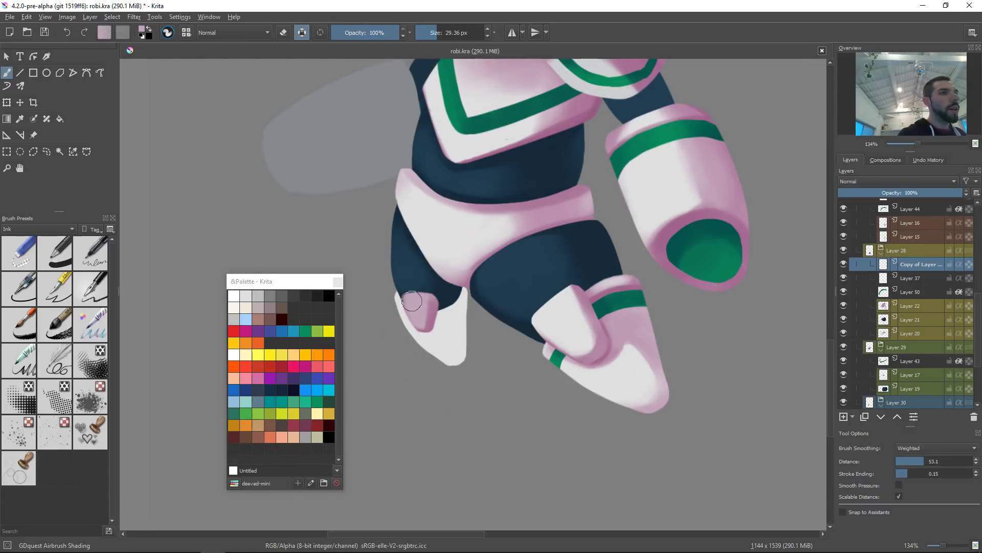
# Step: Sample a pink from the back toe cap and fill the back foot's white sole with it
pyautogui.keyDown('ctrl'); pyautogui.click(431, 330); pyautogui.keyUp('ctrl')
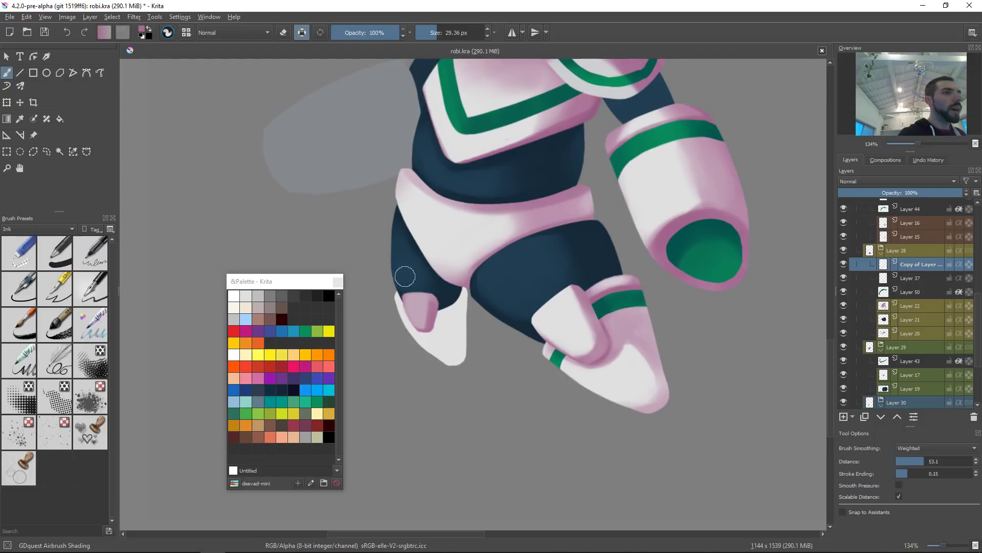
pyautogui.keyDown('ctrl'); pyautogui.click(418, 302); pyautogui.keyUp('ctrl')
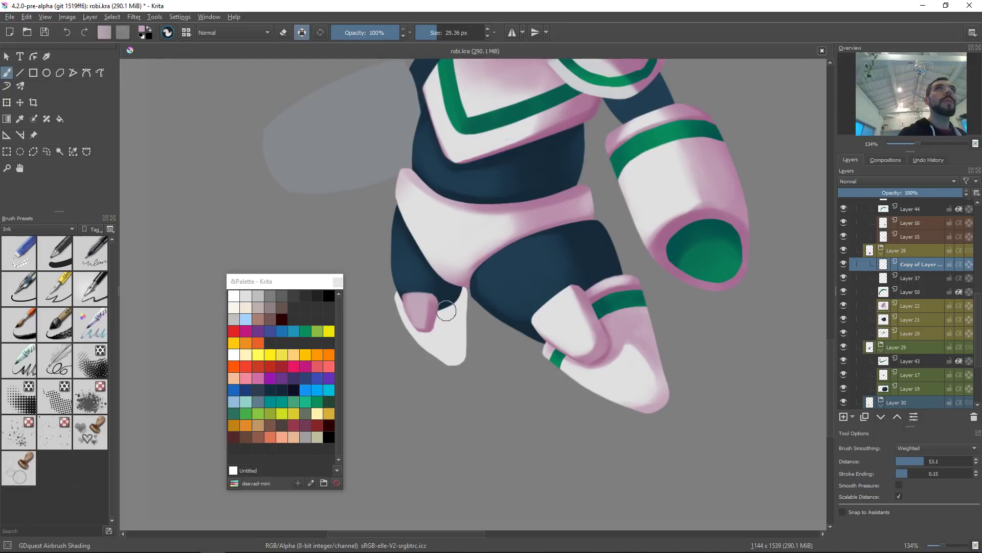
pyautogui.scroll(1, 461, 307)
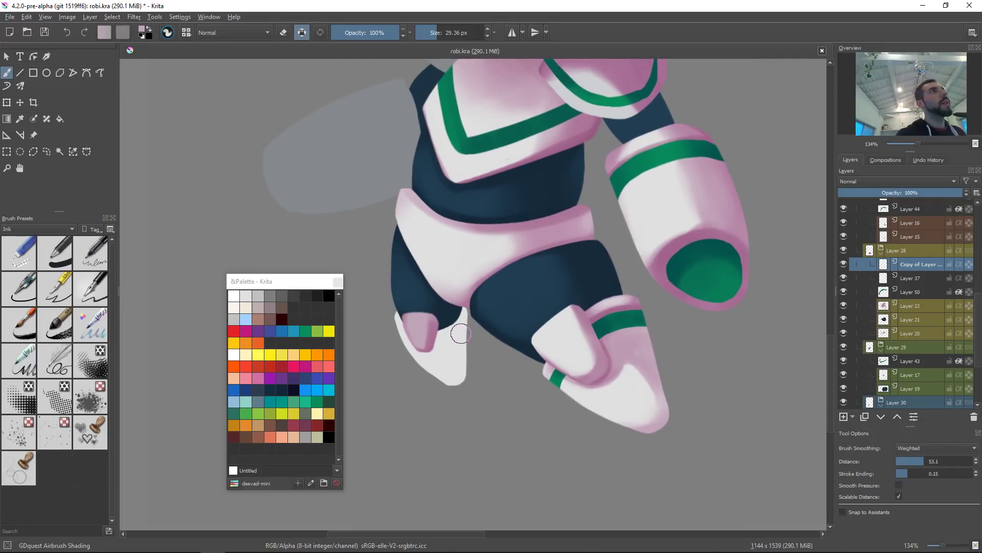
pyautogui.moveTo(449, 369); pyautogui.dragTo(452, 339)
pyautogui.click(462, 329)
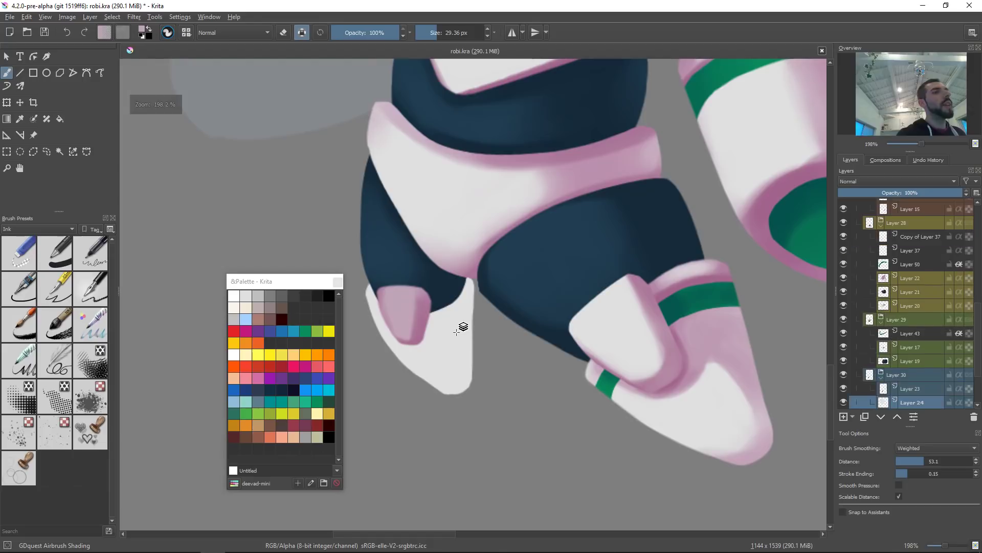
pyautogui.keyDown('ctrl'); pyautogui.click(396, 300); pyautogui.keyUp('ctrl')
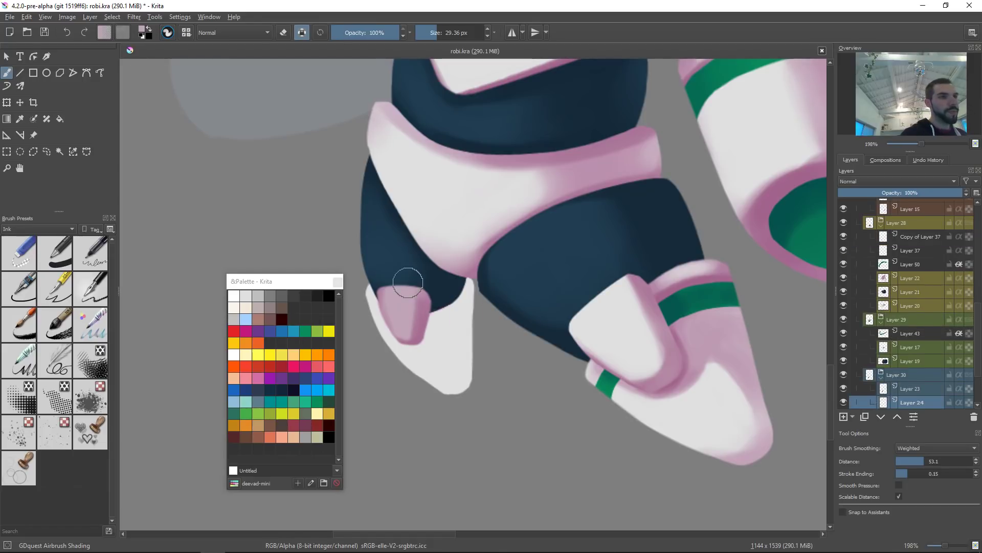
pyautogui.hotkey('shift', 'BackSpace')
pyautogui.keyDown('ctrl'); pyautogui.click(422, 331); pyautogui.keyUp('ctrl')
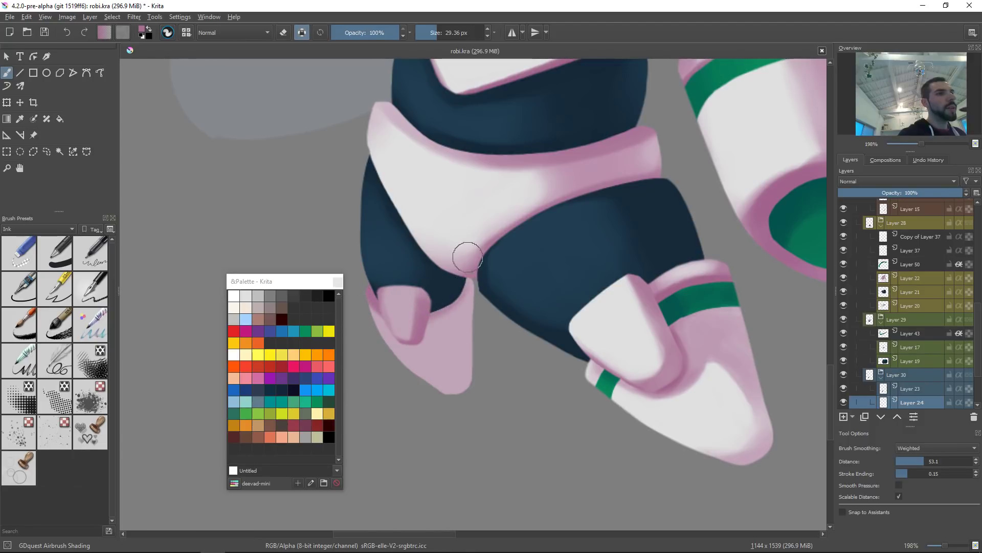
# Step: Paint lighter shading across the back foot's pink sole with a brush enlarged to about 69 px
pyautogui.moveTo(418, 305); pyautogui.dragTo(469, 249)
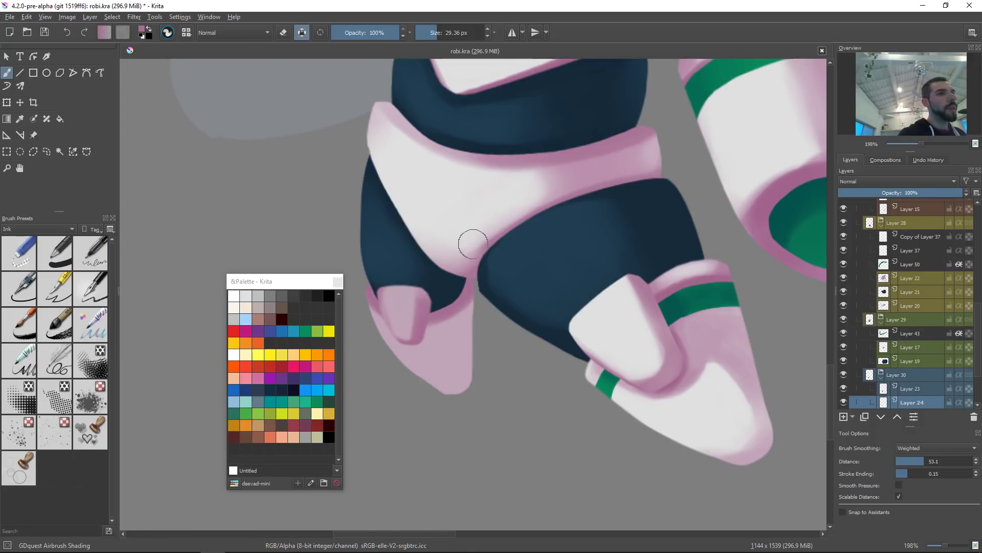
pyautogui.keyDown('shift'); pyautogui.moveTo(448, 328); pyautogui.dragTo(488, 328); pyautogui.keyUp('shift')
pyautogui.moveTo(468, 309); pyautogui.dragTo(471, 359)
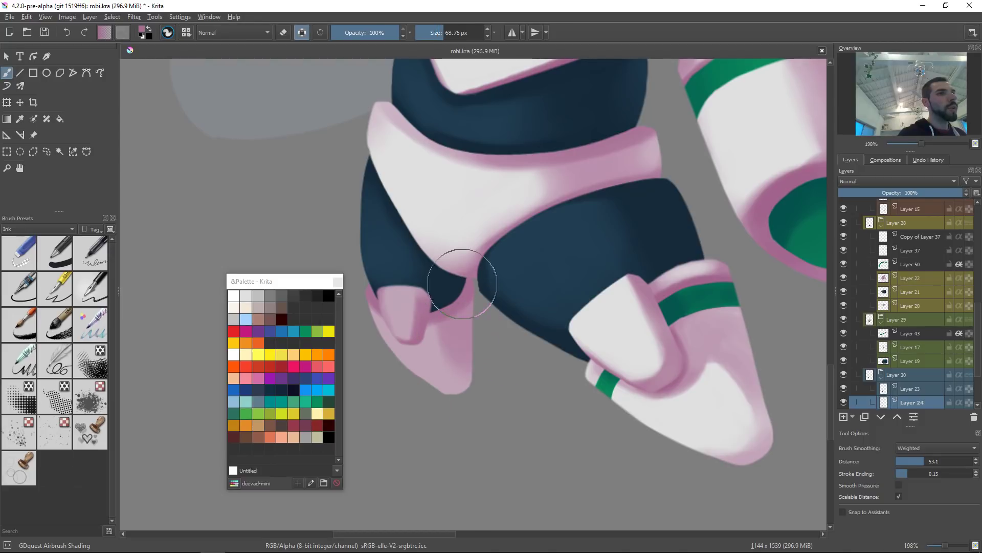
pyautogui.moveTo(462, 297); pyautogui.dragTo(485, 399)
pyautogui.moveTo(444, 298); pyautogui.dragTo(492, 432)
pyautogui.hotkey('ctrl', 'z')
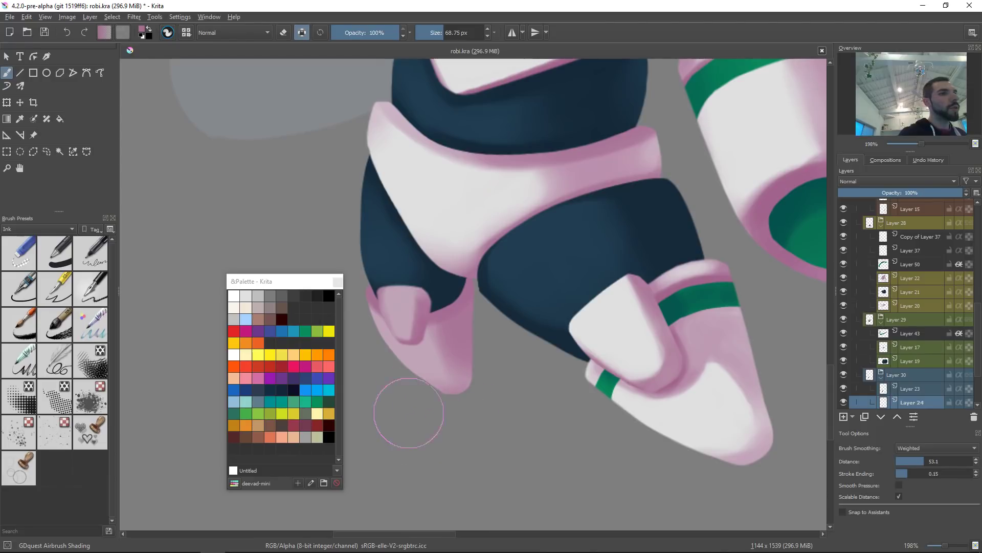
pyautogui.keyDown('ctrl'); pyautogui.click(426, 366); pyautogui.keyUp('ctrl')
pyautogui.moveTo(432, 366)
pyautogui.mouseDown()
pyautogui.moveTo(407, 366)
pyautogui.moveTo(456, 342)
pyautogui.moveTo(419, 358)
pyautogui.moveTo(451, 336)
pyautogui.moveTo(420, 365)
pyautogui.moveTo(427, 352)
pyautogui.mouseUp()
pyautogui.moveTo(546, 289); pyautogui.dragTo(539, 429)
# Step: Select the wing's layer and raise its lightness by 11 with an HSV adjustment
pyautogui.moveTo(584, 301)
pyautogui.mouseDown()
pyautogui.moveTo(579, 319)
pyautogui.moveTo(547, 289)
pyautogui.moveTo(559, 273)
pyautogui.mouseUp()
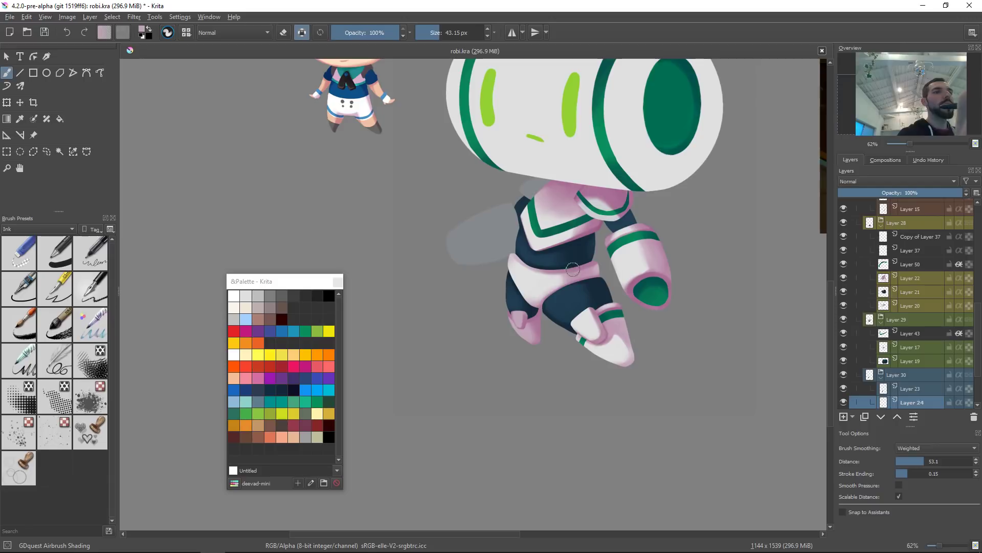
pyautogui.moveTo(609, 225); pyautogui.dragTo(593, 272)
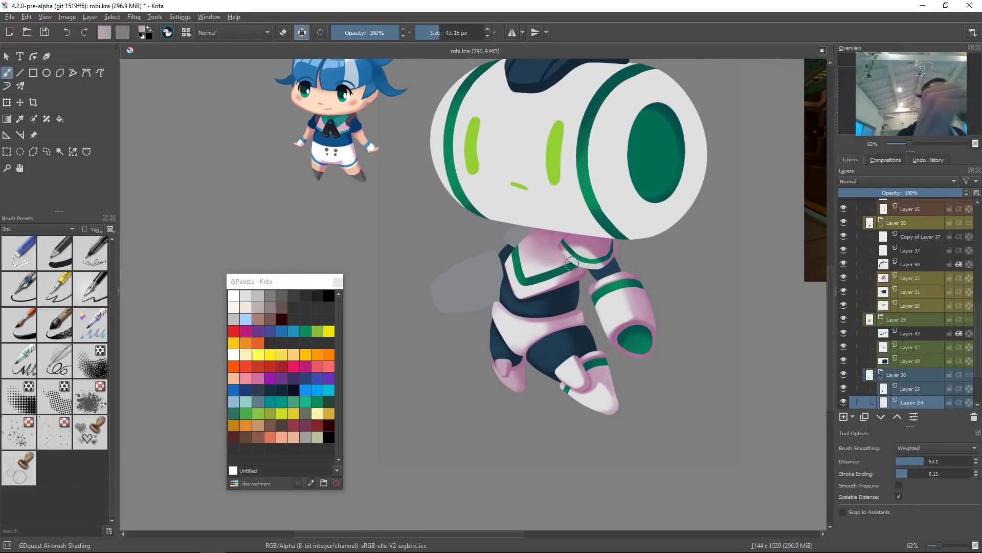
pyautogui.keyDown('ctrl'); pyautogui.click(521, 332); pyautogui.keyUp('ctrl')
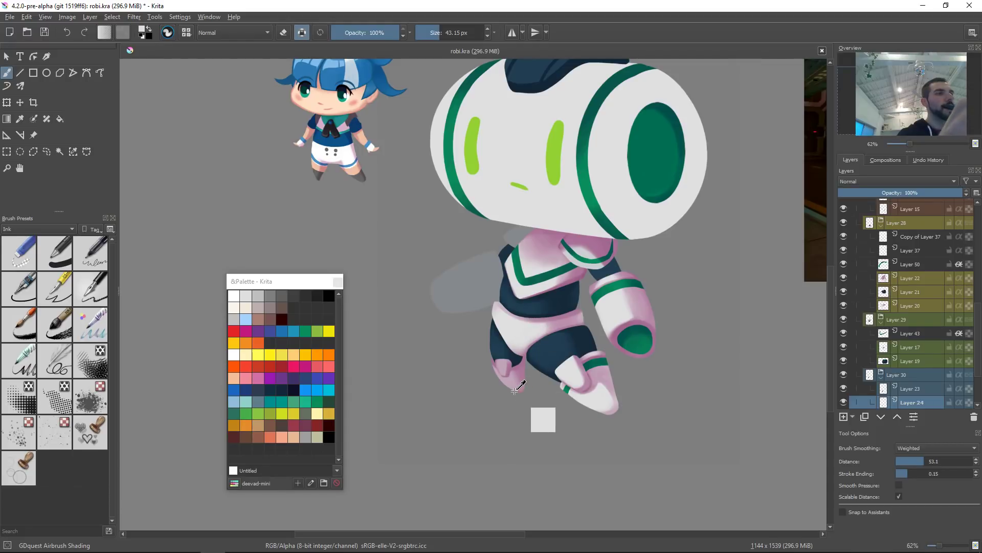
pyautogui.press('r')
pyautogui.click(486, 278)
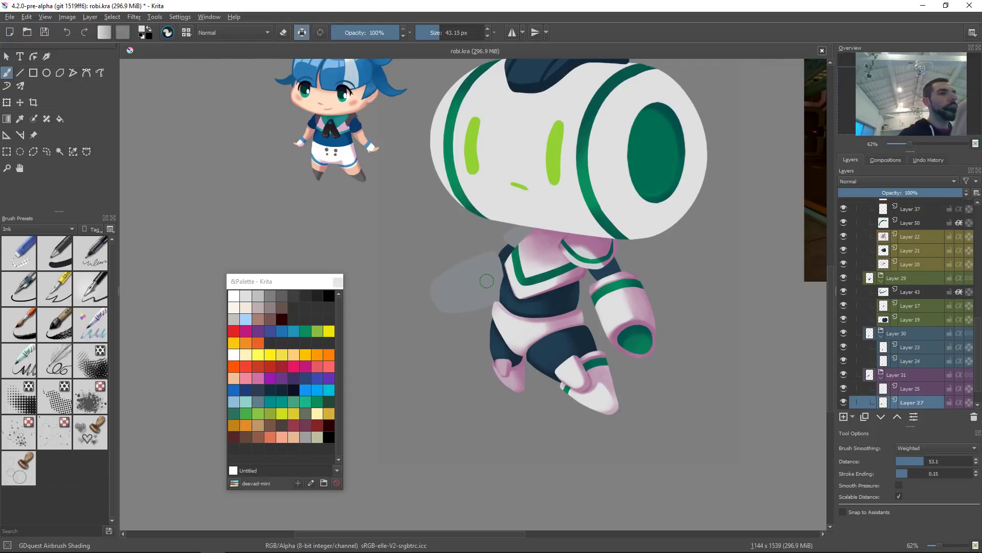
pyautogui.hotkey('ctrl', 'u')
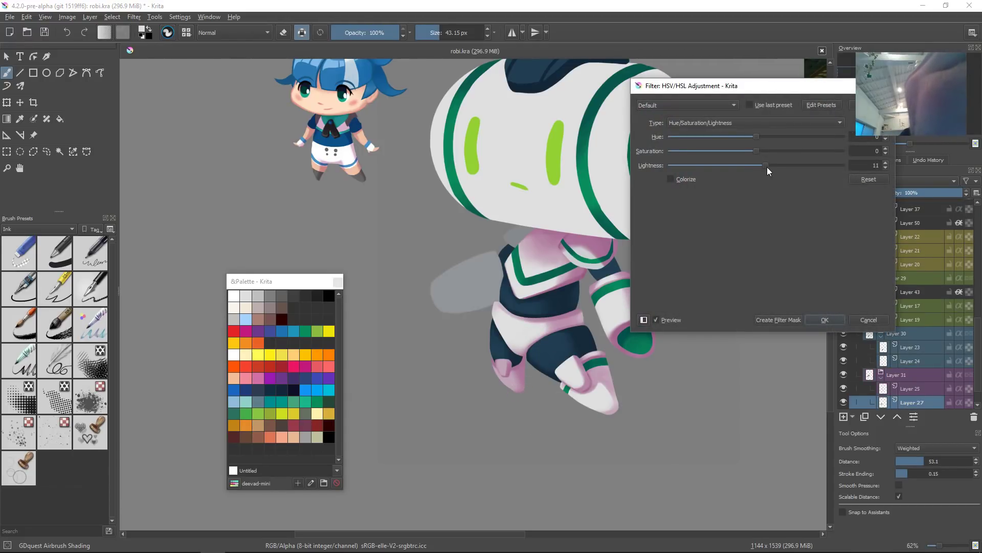
pyautogui.click(821, 319)
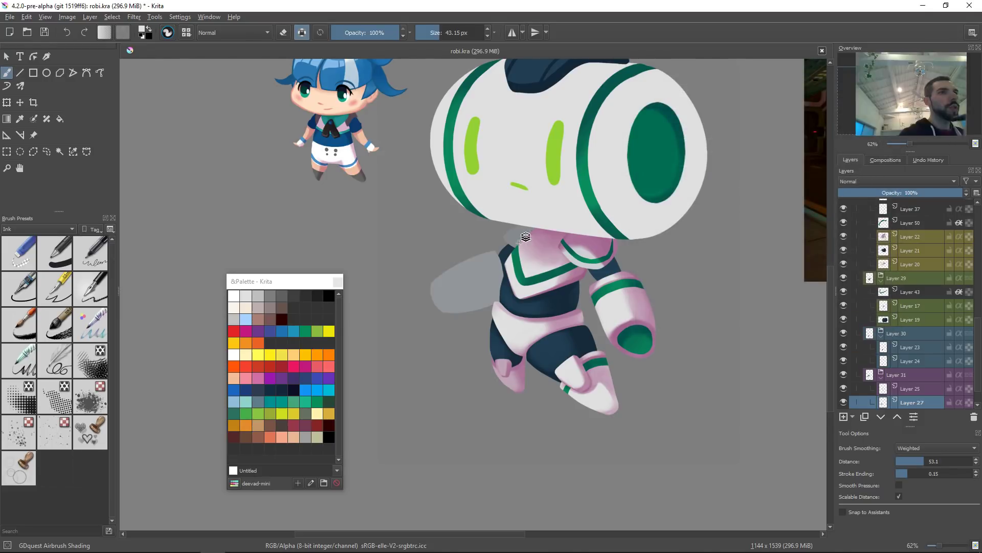
# Step: Select the torso piece's layer below the head and raise its lightness by 15 with an HSV adjustment
pyautogui.press('r')
pyautogui.click(524, 240)
pyautogui.hotkey('ctrl', 'u')
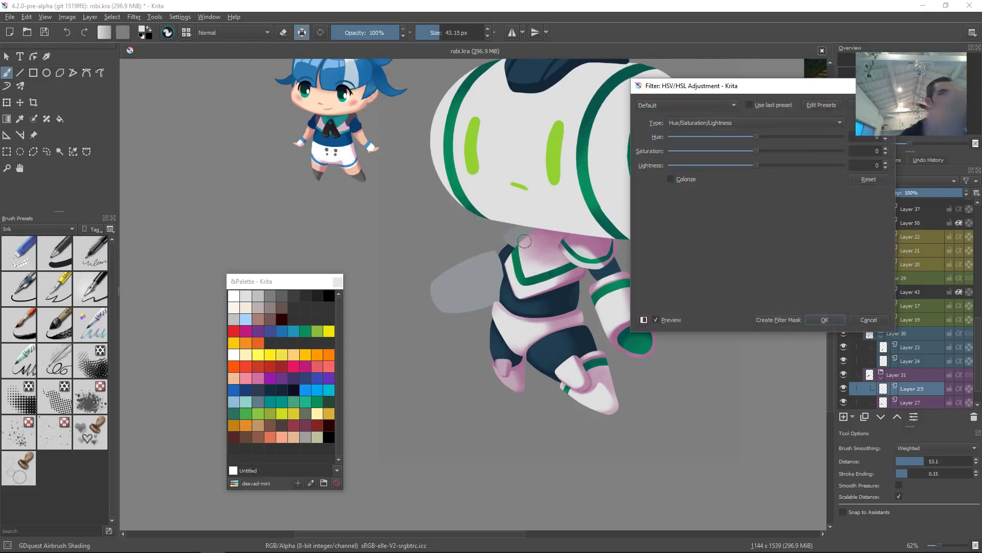
pyautogui.click(769, 165)
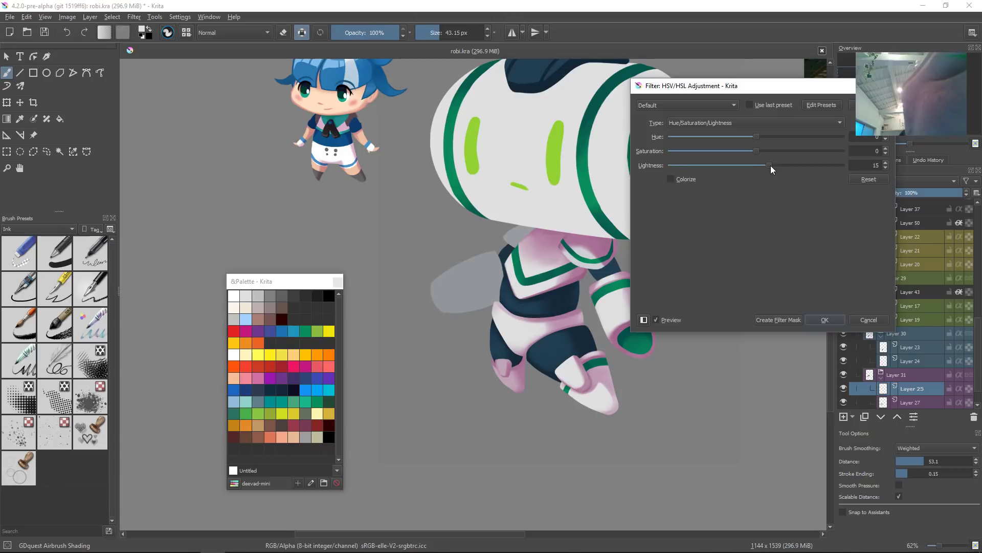
pyautogui.click(825, 319)
# Step: Pick a muted pink and fill the wing with it, keeping its shape
pyautogui.keyDown('ctrl'); pyautogui.click(573, 238); pyautogui.keyUp('ctrl')
pyautogui.rightClick(657, 250)
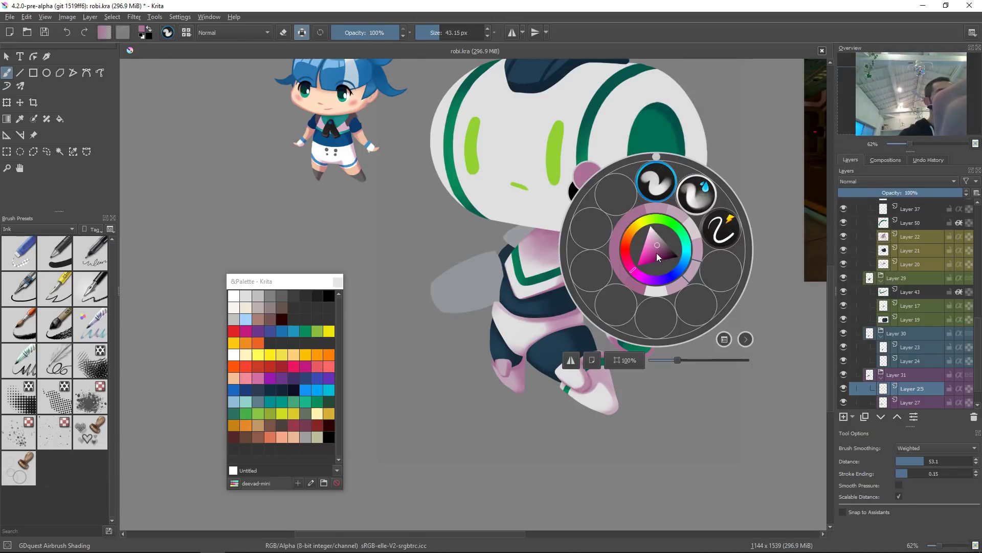
pyautogui.click(600, 426)
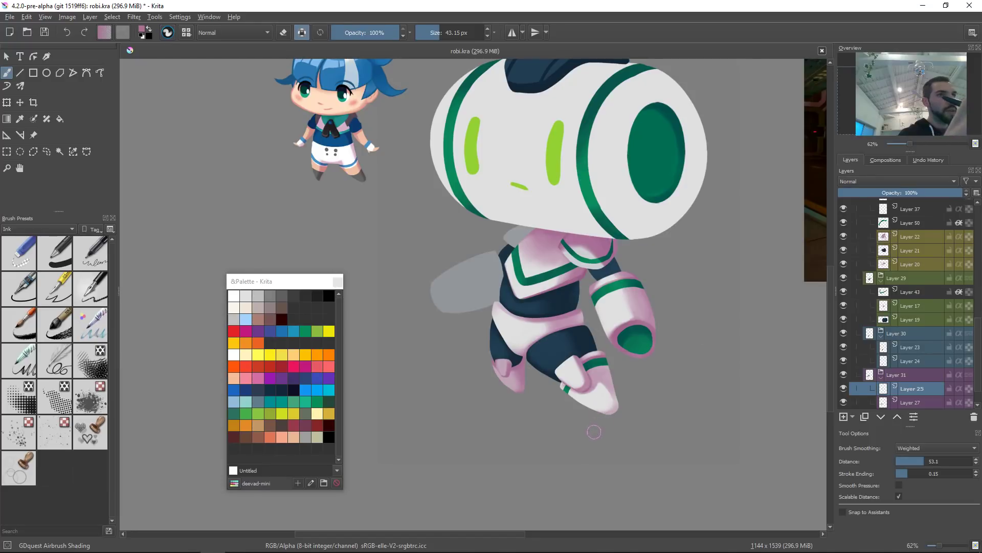
pyautogui.hotkey('shift', 'i')
pyautogui.click(582, 392)
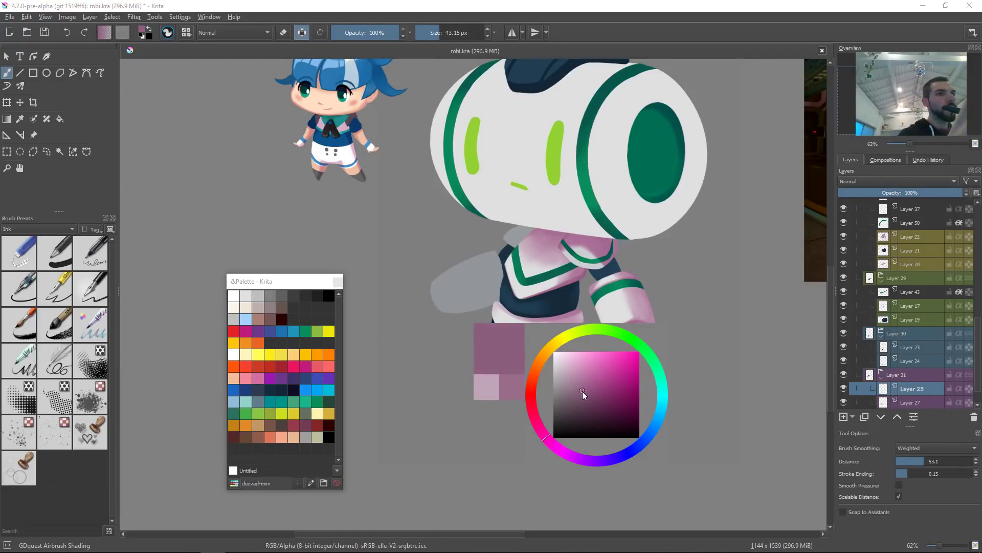
pyautogui.keyDown('shift'); pyautogui.moveTo(509, 231); pyautogui.dragTo(536, 239); pyautogui.keyUp('shift')
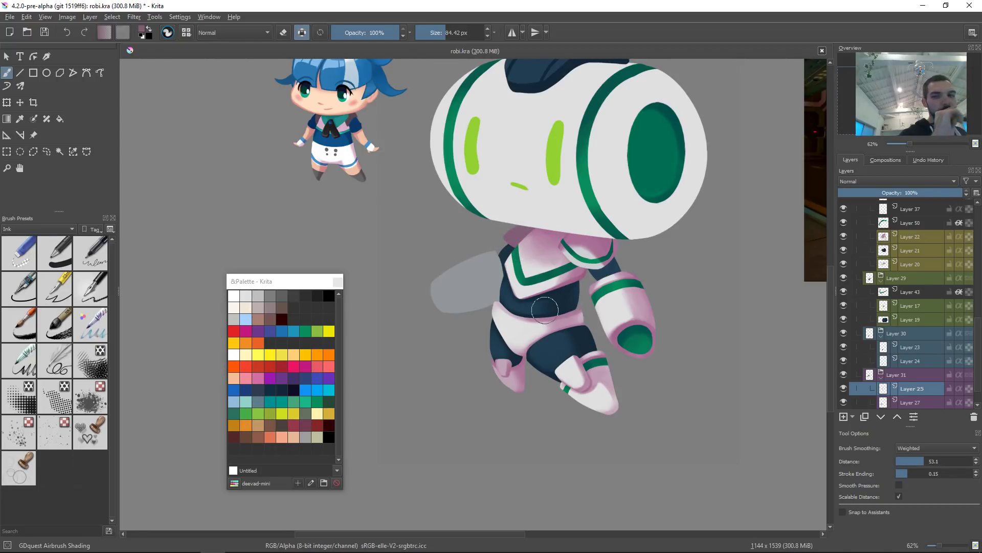
pyautogui.press('pagedown')
pyautogui.hotkey('ctrl', 'shift', 'BackSpace')
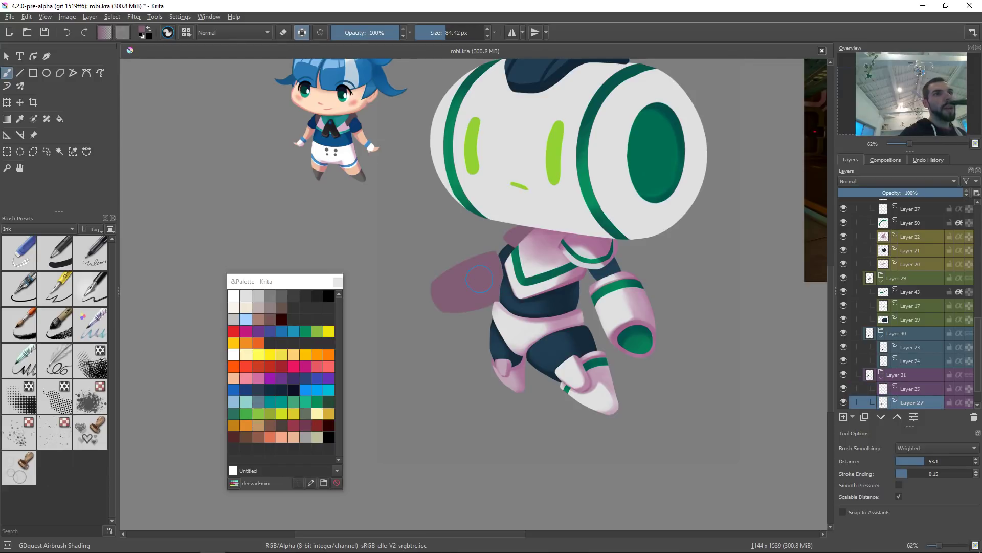
# Step: Sample the arm's green and create a clipping group over the wing's layer
pyautogui.moveTo(541, 290); pyautogui.dragTo(528, 304)
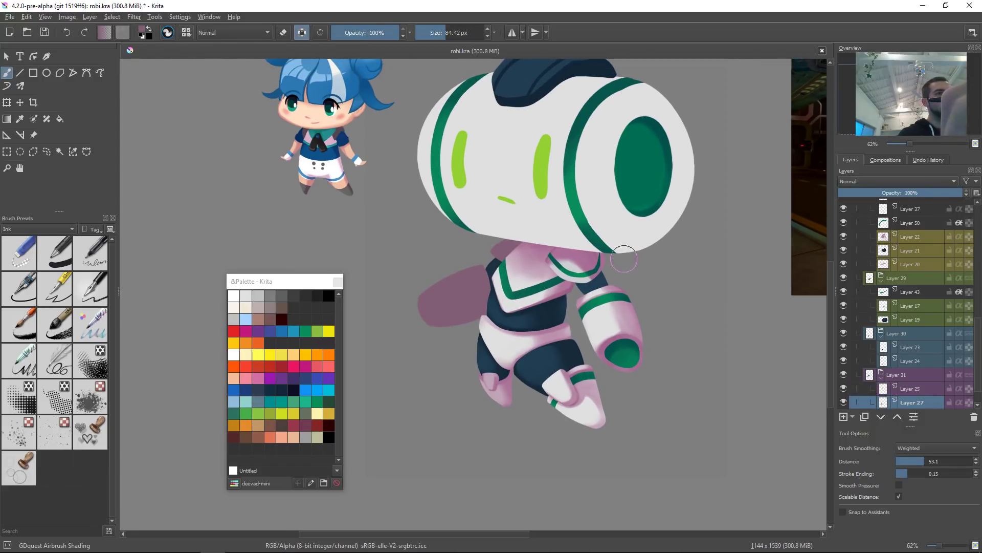
pyautogui.keyDown('ctrl'); pyautogui.click(626, 358); pyautogui.keyUp('ctrl')
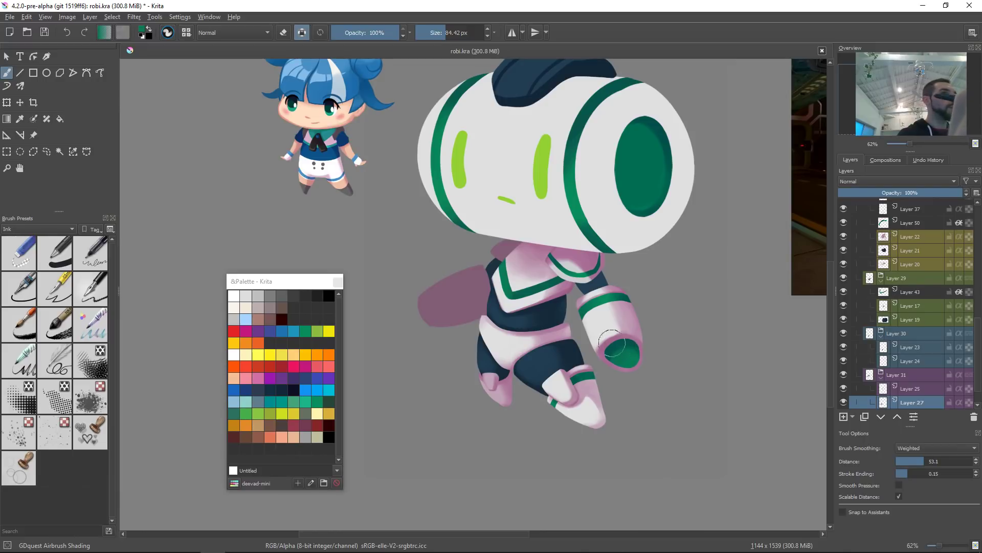
pyautogui.keyDown('ctrl'); pyautogui.click(646, 172); pyautogui.keyUp('ctrl')
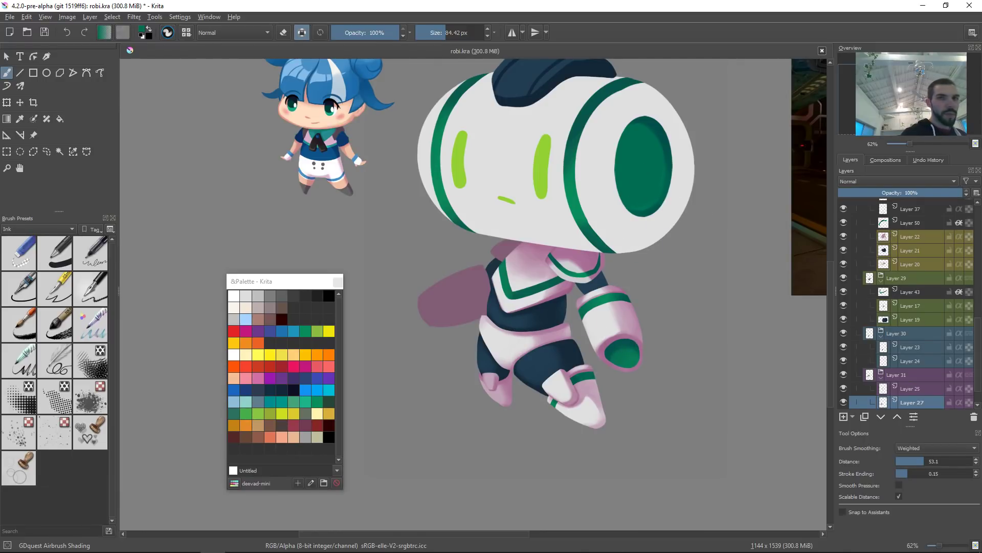
pyautogui.hotkey('ctrl', 'pageup')
pyautogui.hotkey('ctrl', 'pageup')
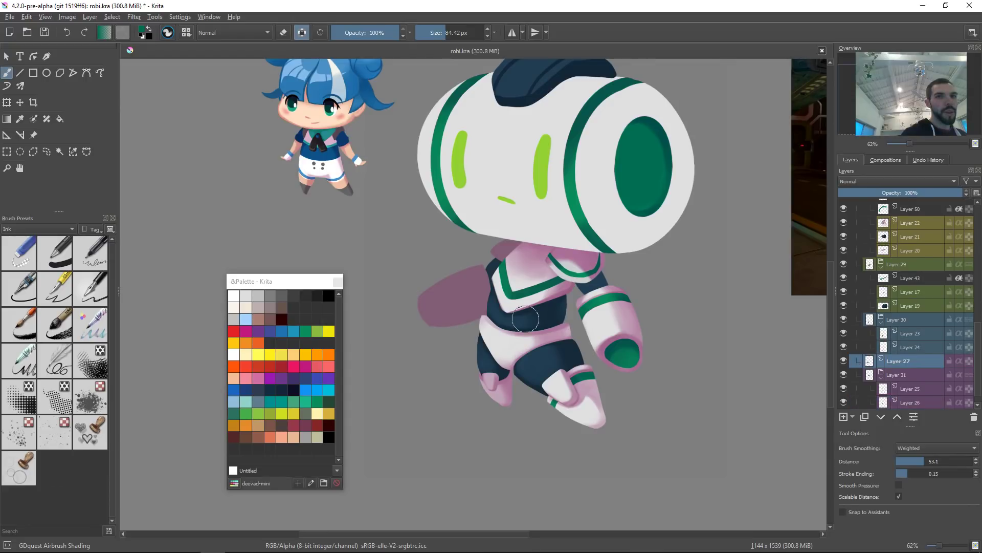
pyautogui.hotkey('ctrl', 'pagedown')
pyautogui.hotkey('ctrl', 'pagedown')
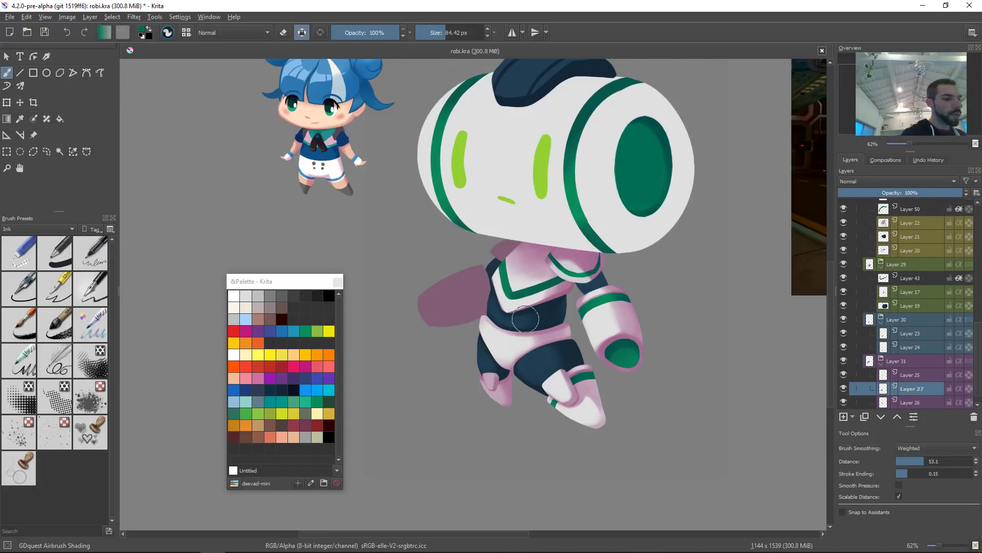
pyautogui.hotkey('ctrl', 'shift', 'g')
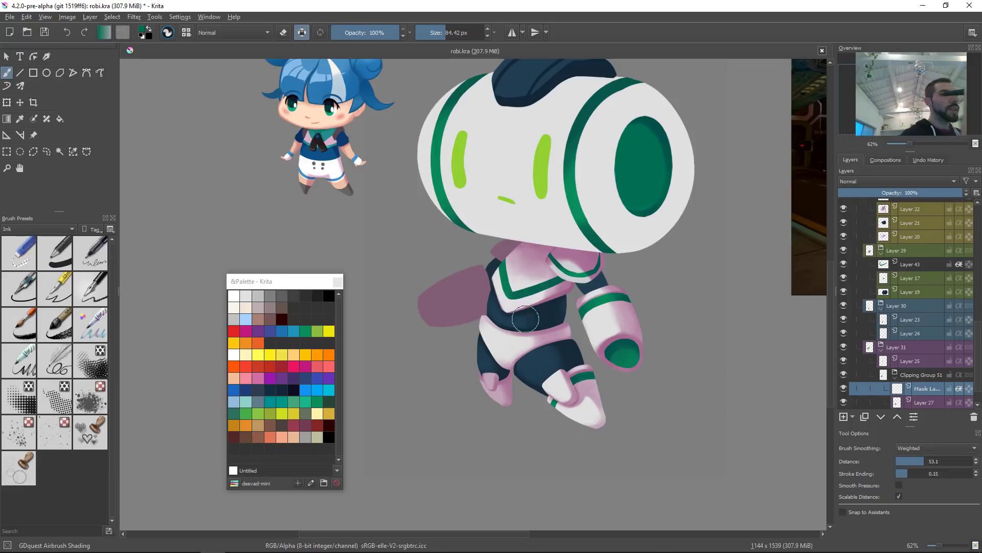
# Step: Switch to an ink brush and paint a green stripe band across the wing near the body
pyautogui.rightClick(543, 289)
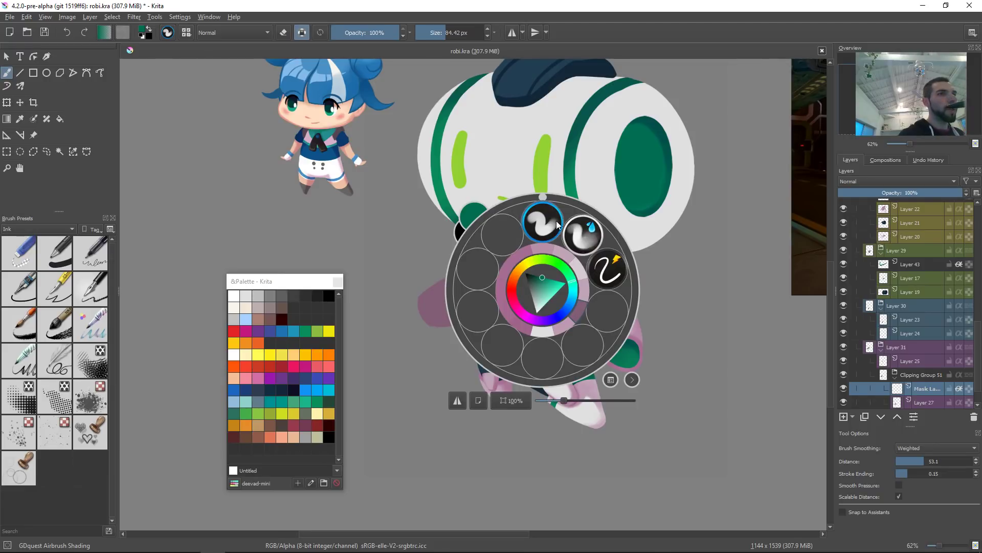
pyautogui.click(607, 270)
pyautogui.moveTo(519, 303)
pyautogui.mouseDown()
pyautogui.moveTo(472, 313)
pyautogui.moveTo(459, 299)
pyautogui.moveTo(492, 251)
pyautogui.moveTo(455, 270)
pyautogui.moveTo(469, 289)
pyautogui.mouseUp()
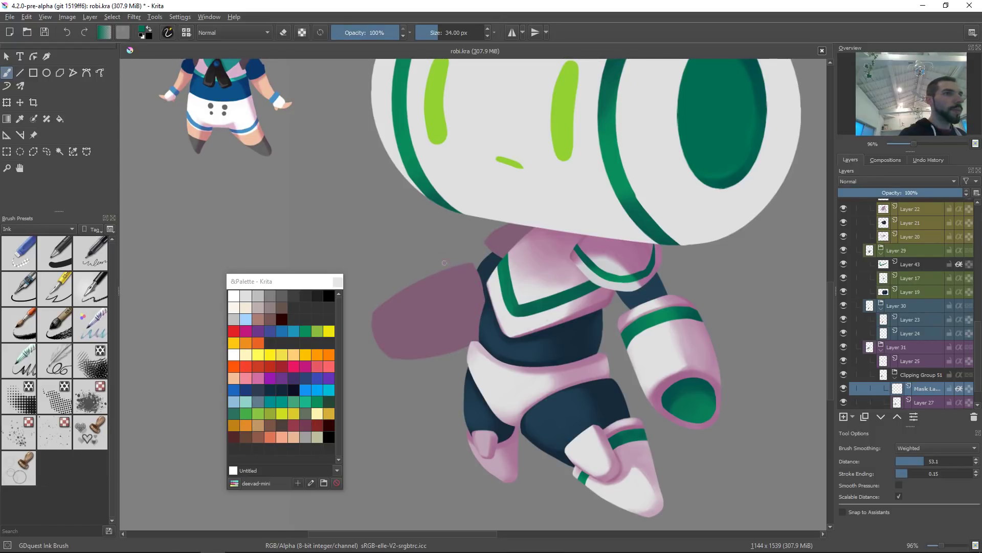
pyautogui.moveTo(444, 263); pyautogui.dragTo(474, 340)
pyautogui.hotkey('ctrl', 'z')
pyautogui.moveTo(451, 268); pyautogui.dragTo(469, 342)
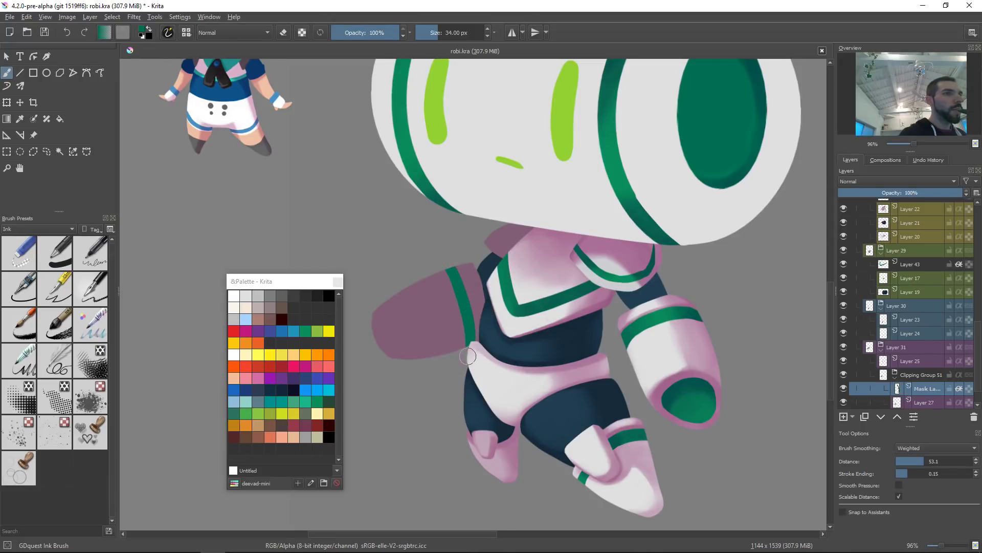
pyautogui.moveTo(439, 267); pyautogui.dragTo(472, 352)
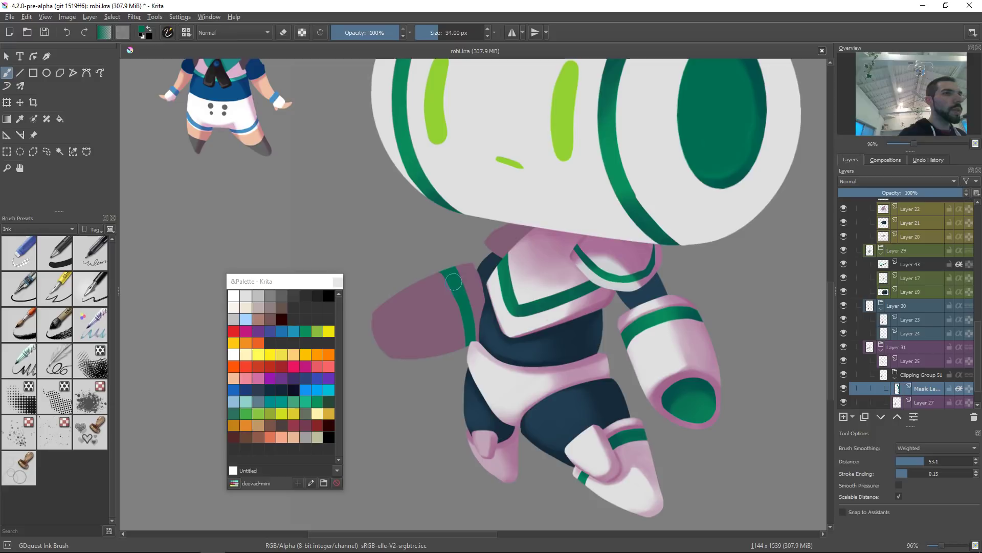
pyautogui.moveTo(455, 292); pyautogui.dragTo(467, 335)
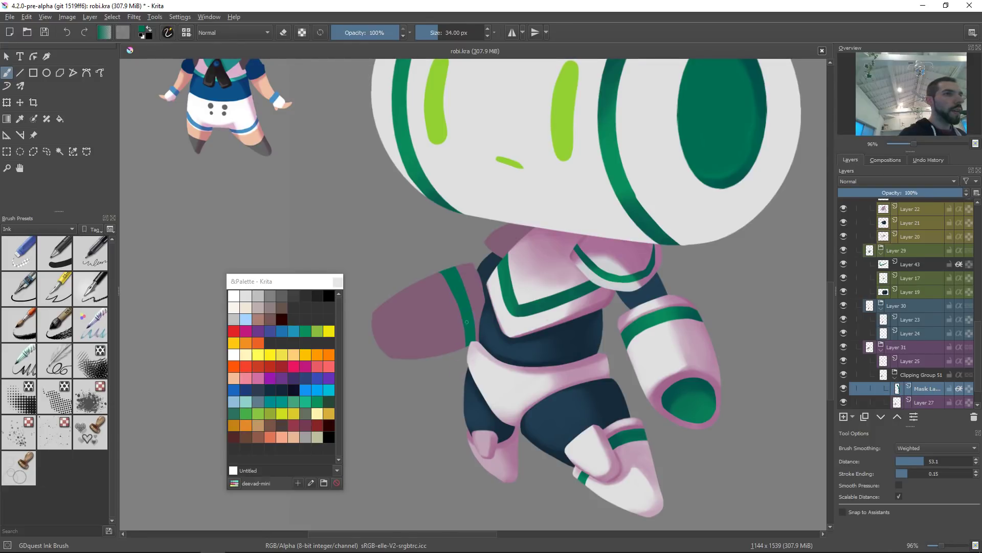
pyautogui.press('e')
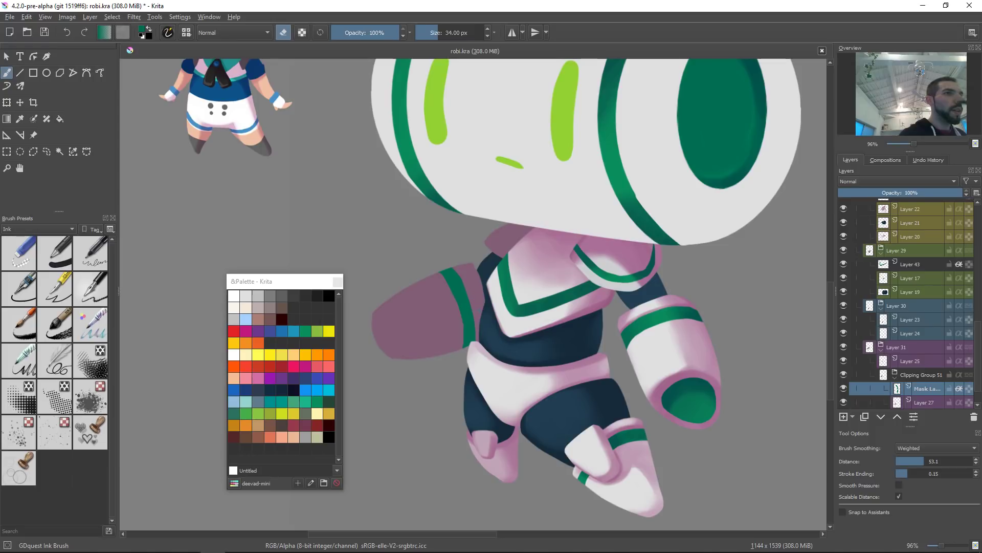
pyautogui.press('e')
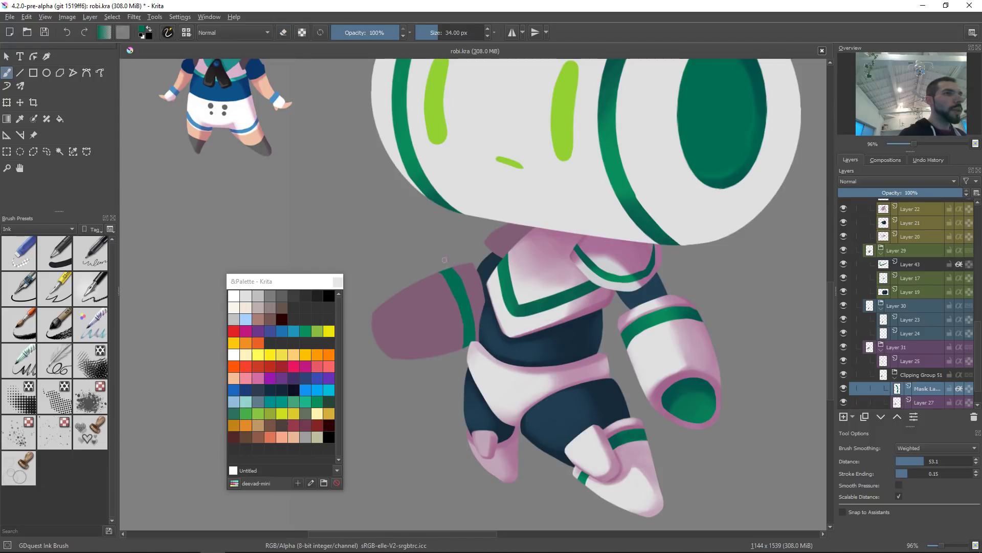
# Step: Nudge the wing's green stripe slightly toward the body with the Move tool
pyautogui.moveTo(542, 282); pyautogui.dragTo(535, 321)
pyautogui.press('t')
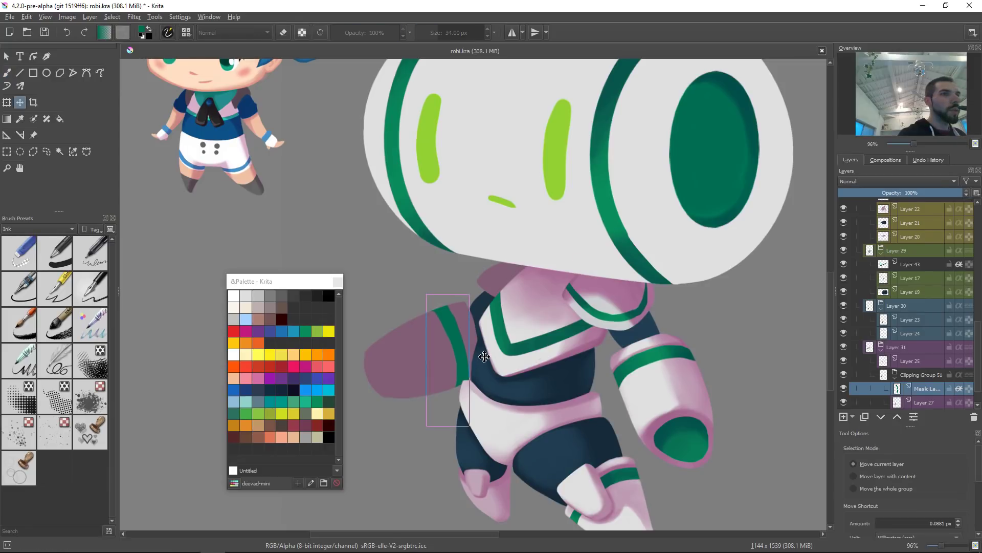
pyautogui.moveTo(498, 365); pyautogui.dragTo(499, 364)
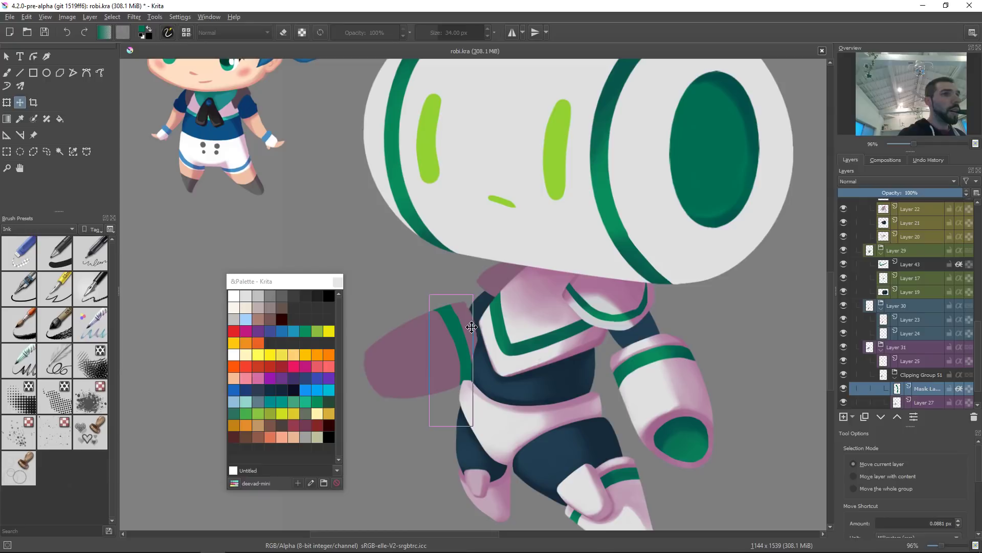
# Step: Switch back to the ink brush at a smaller size and select the wing's layer
pyautogui.press('b')
pyautogui.press('[')
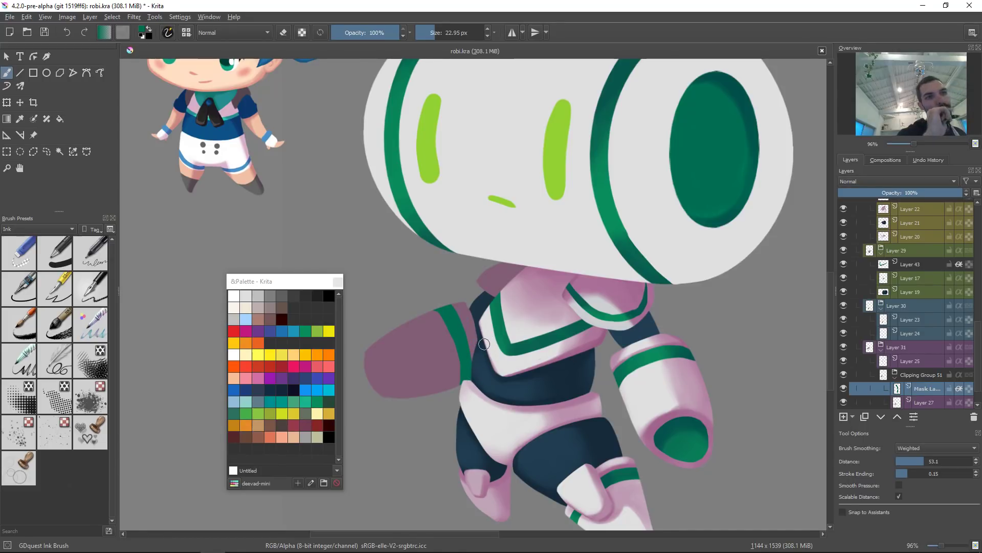
pyautogui.press('r')
pyautogui.click(470, 312)
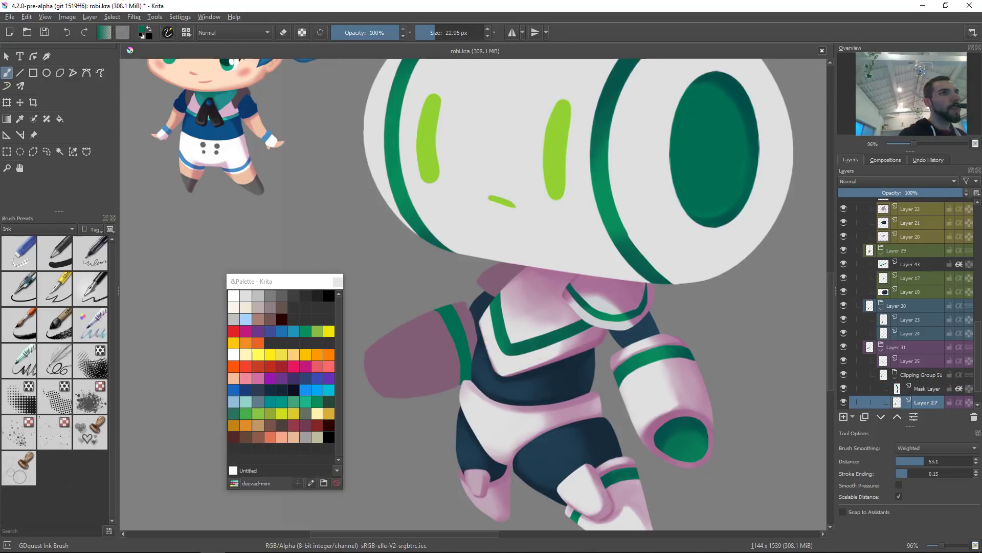
pyautogui.moveTo(474, 320); pyautogui.dragTo(483, 262)
pyautogui.keyDown('ctrl'); pyautogui.click(451, 308); pyautogui.keyUp('ctrl')
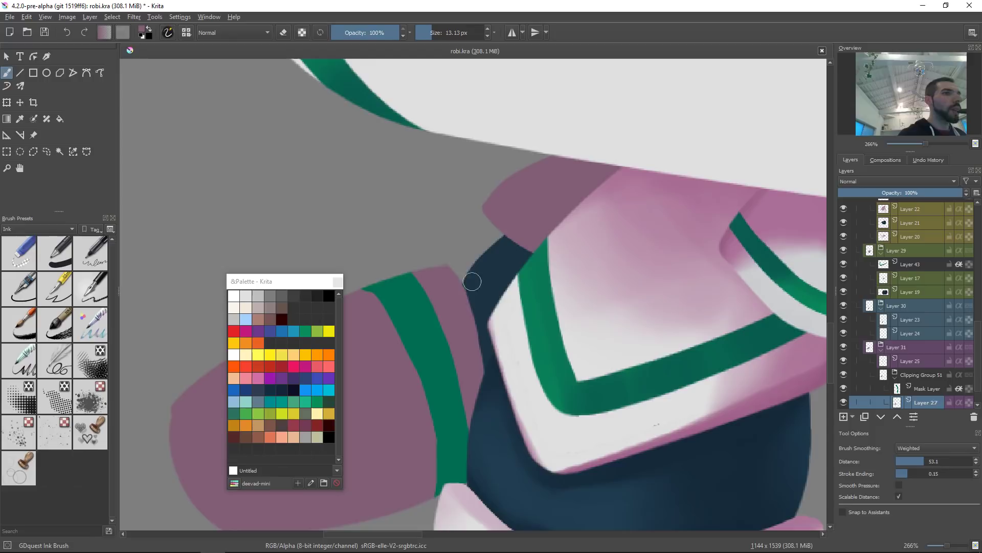
pyautogui.moveTo(503, 307); pyautogui.dragTo(514, 353)
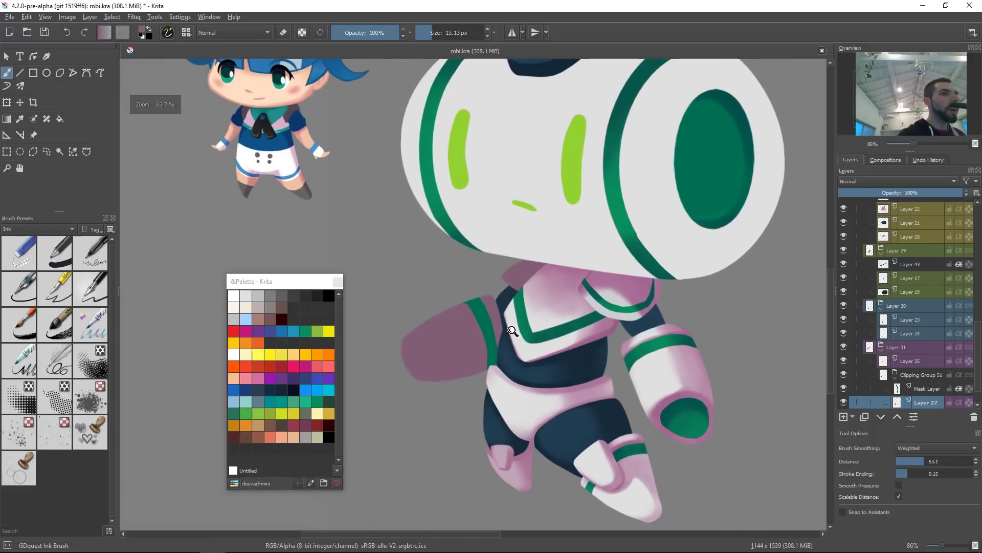
pyautogui.moveTo(395, 342); pyautogui.dragTo(420, 263)
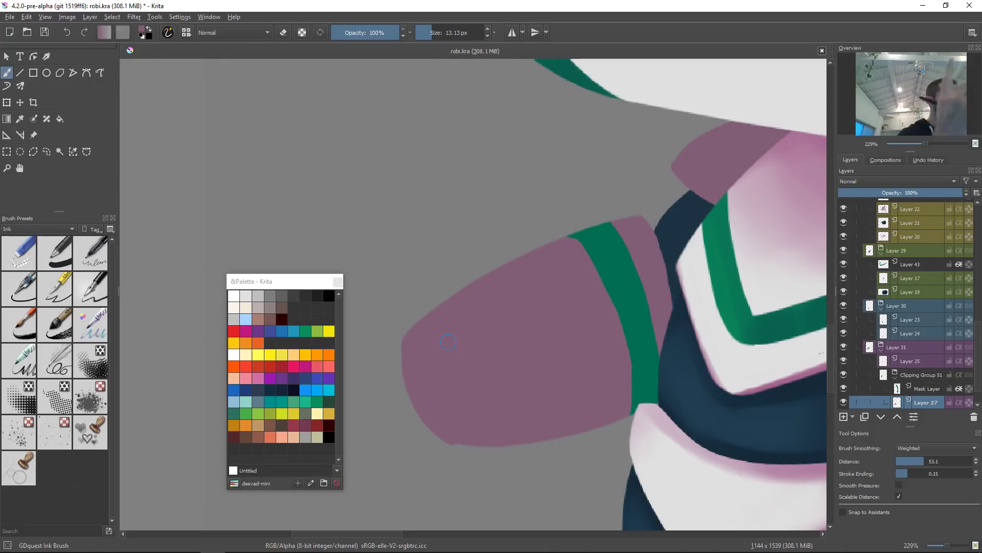
pyautogui.press('e')
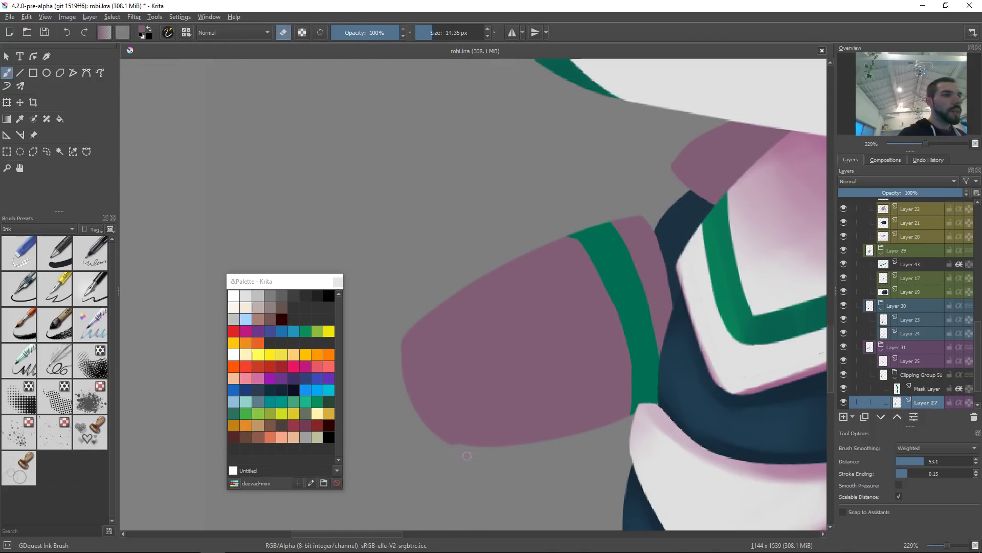
pyautogui.moveTo(659, 336); pyautogui.dragTo(634, 419)
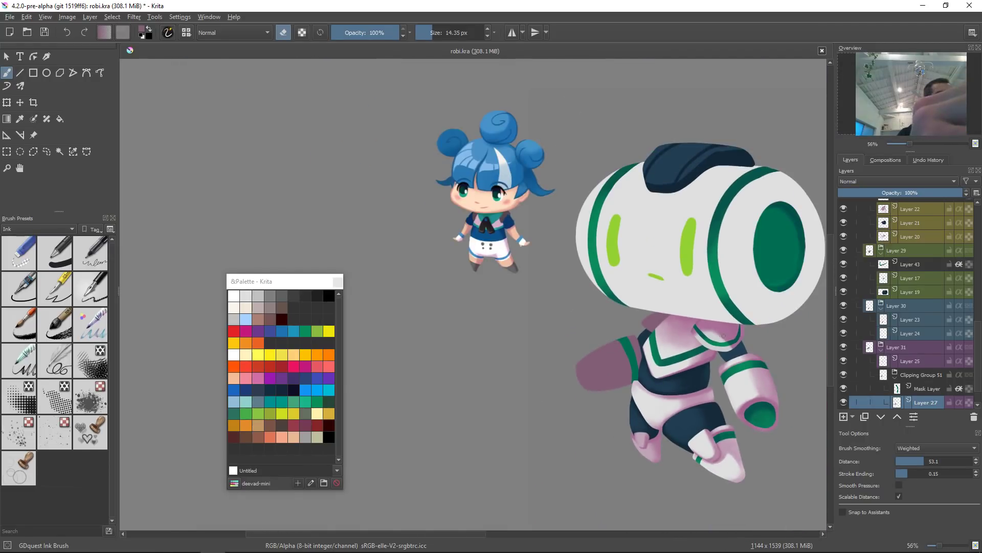
pyautogui.moveTo(723, 339)
pyautogui.mouseDown()
pyautogui.moveTo(686, 357)
pyautogui.moveTo(660, 356)
pyautogui.mouseUp()
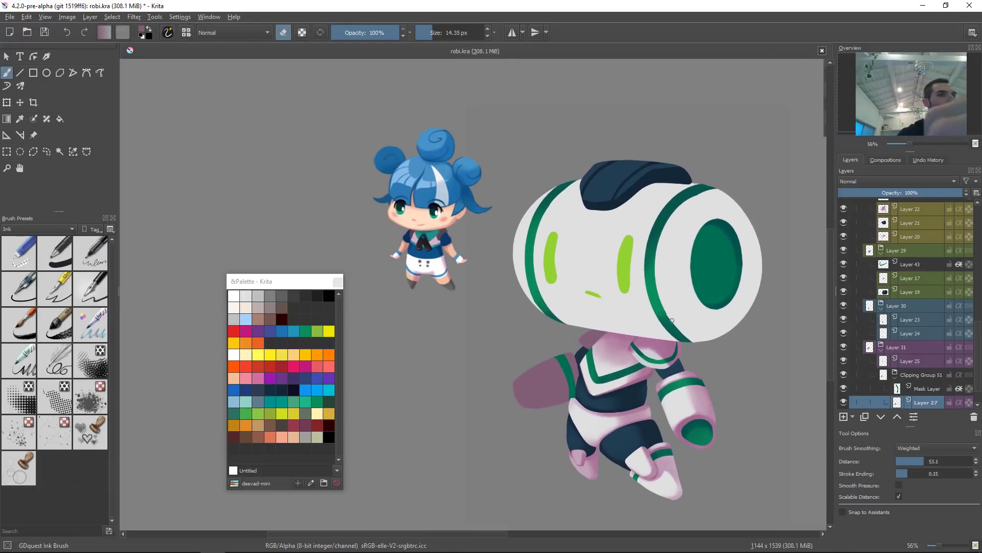
pyautogui.keyDown('ctrl'); pyautogui.click(728, 228); pyautogui.keyUp('ctrl')
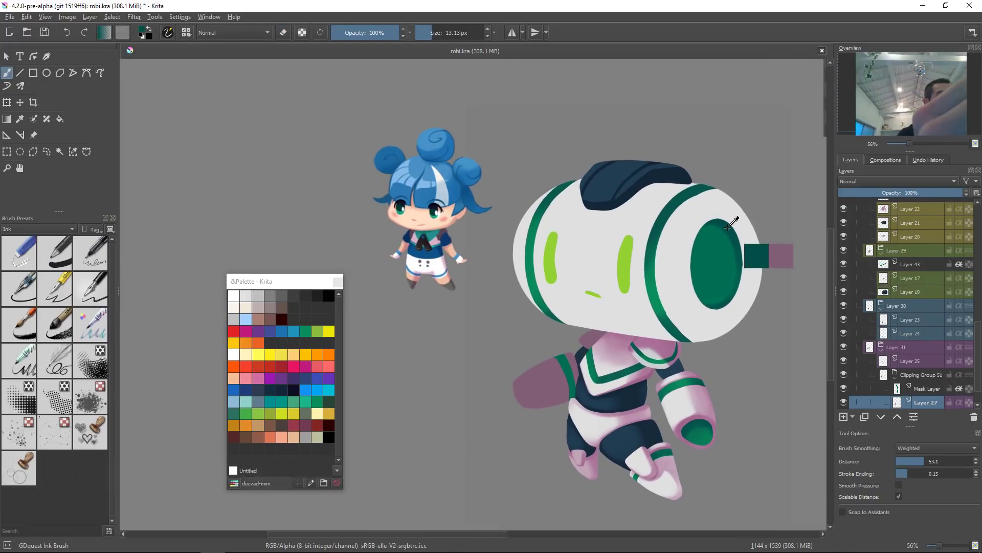
# Step: Switch to the GDquest Airbrush Shading preset from the pop-up palette
pyautogui.moveTo(591, 381); pyautogui.dragTo(589, 358)
pyautogui.rightClick(587, 368)
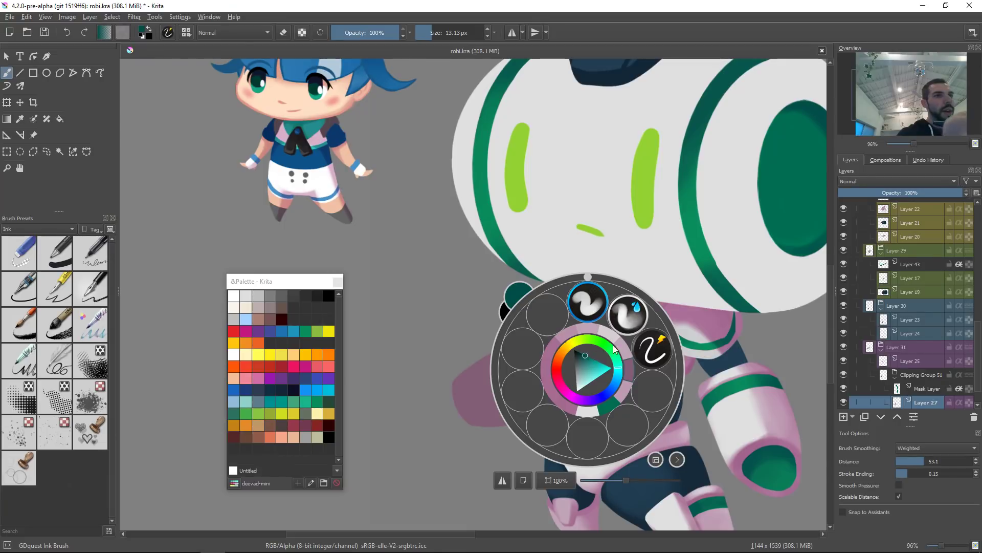
pyautogui.click(691, 289)
pyautogui.rightClick(637, 332)
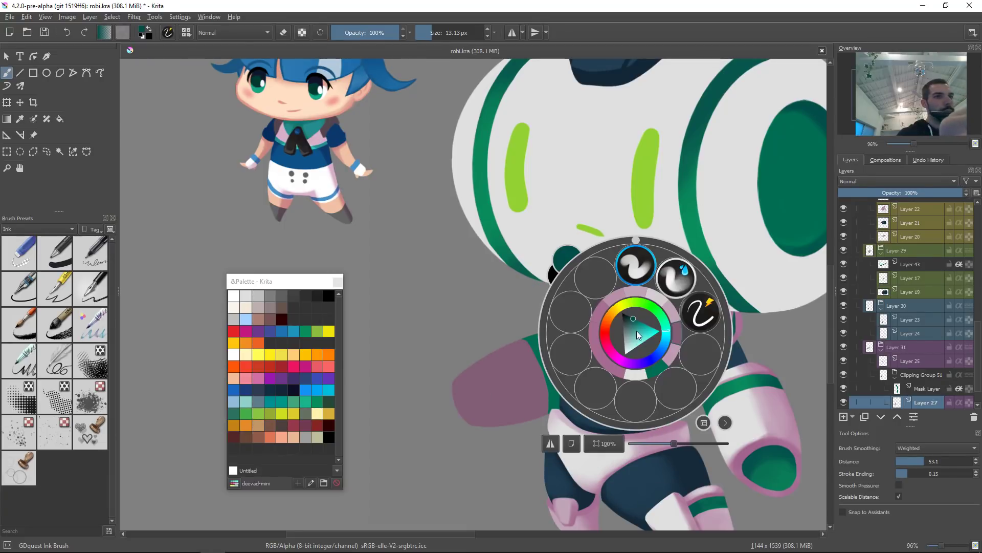
pyautogui.click(643, 270)
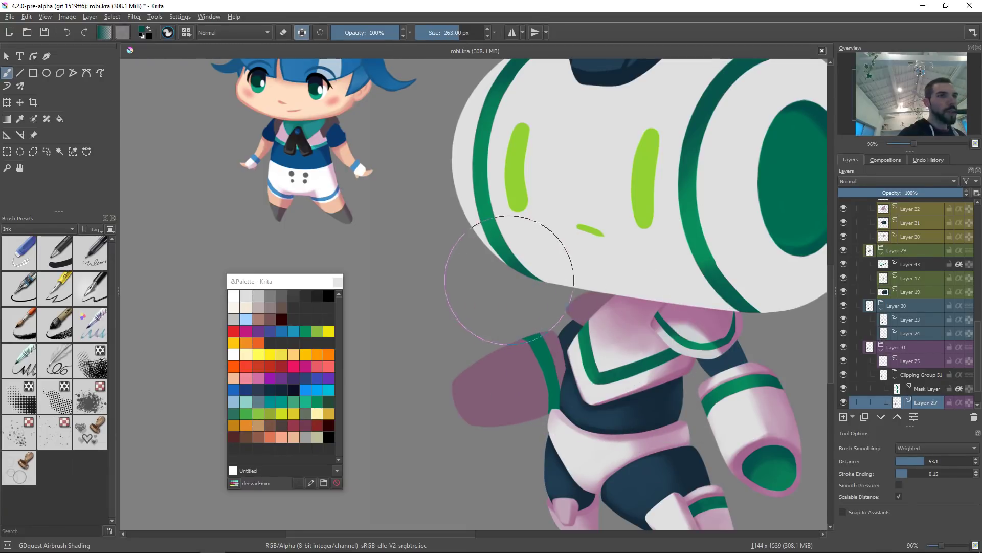
# Step: Try an airbrush stroke on the wing's mask layer and undo it
pyautogui.press('pageup')
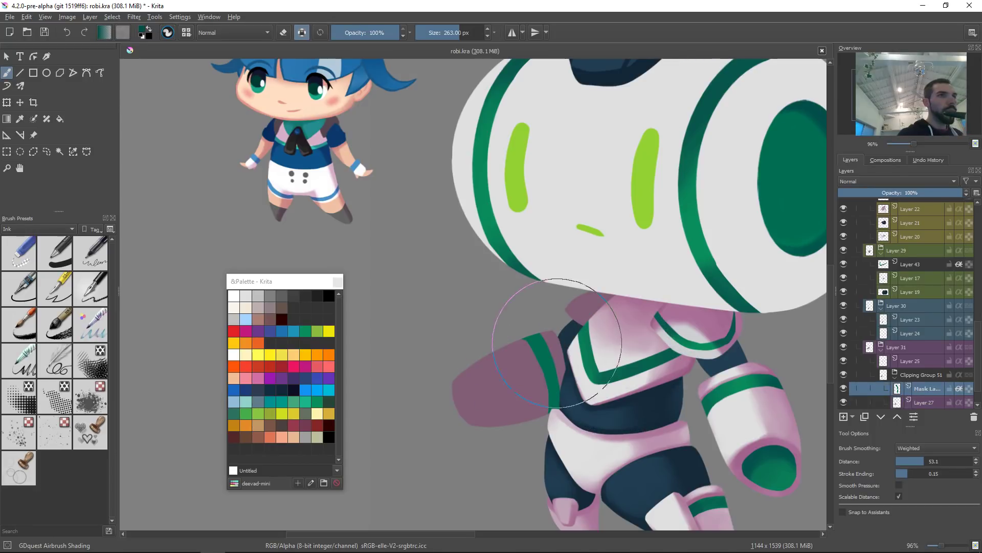
pyautogui.moveTo(553, 336)
pyautogui.mouseDown()
pyautogui.moveTo(577, 396)
pyautogui.moveTo(522, 338)
pyautogui.moveTo(579, 409)
pyautogui.mouseUp()
pyautogui.hotkey('ctrl', 'z')
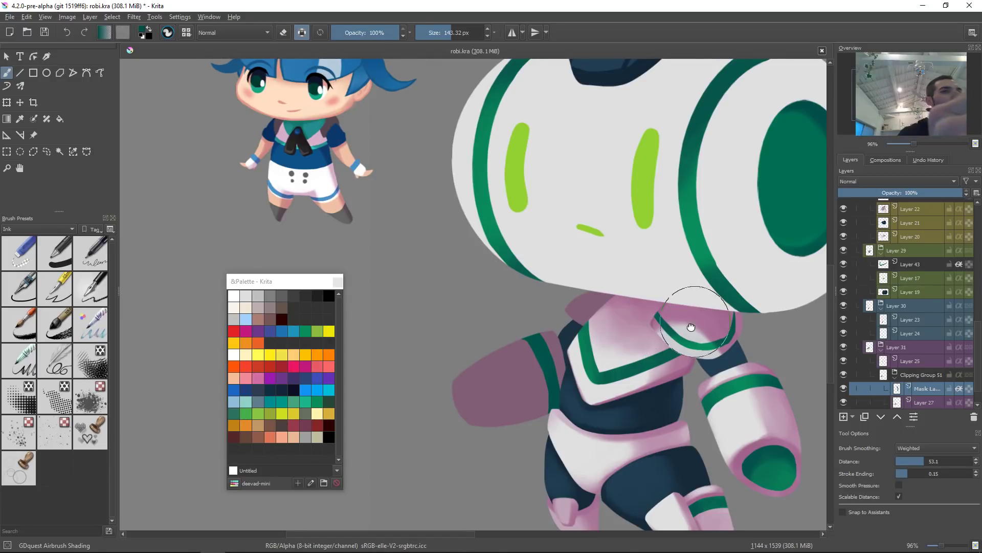
# Step: Select the wing's layer, sample its pink and choose a darker shade of it in the colour selector
pyautogui.moveTo(691, 327); pyautogui.dragTo(649, 338)
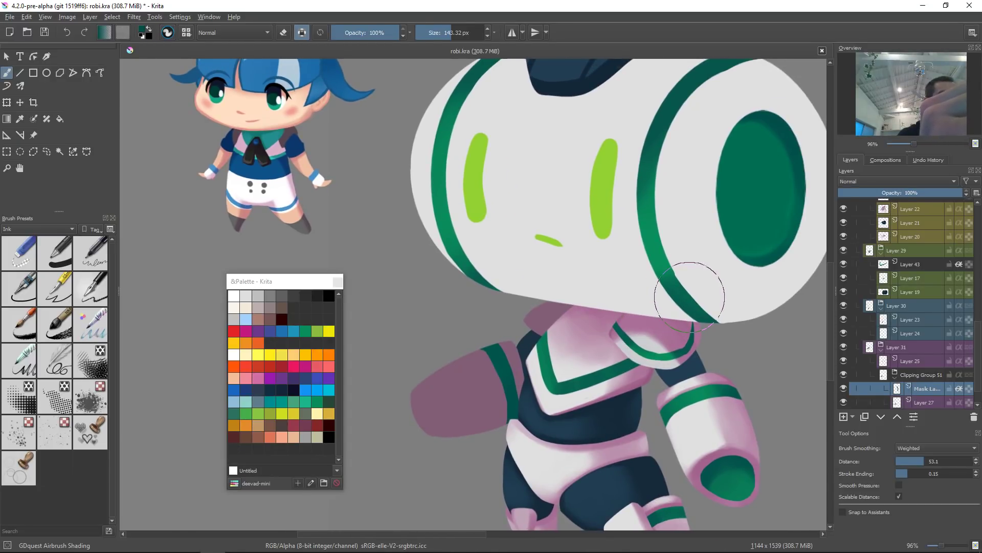
pyautogui.moveTo(697, 380); pyautogui.dragTo(689, 340)
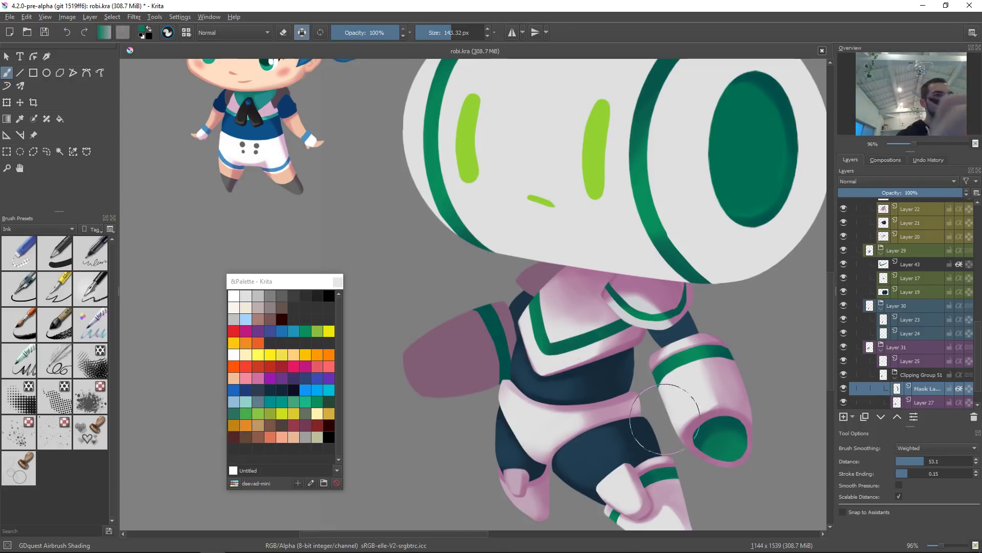
pyautogui.moveTo(520, 322)
pyautogui.mouseDown()
pyautogui.moveTo(473, 297)
pyautogui.moveTo(518, 359)
pyautogui.mouseUp()
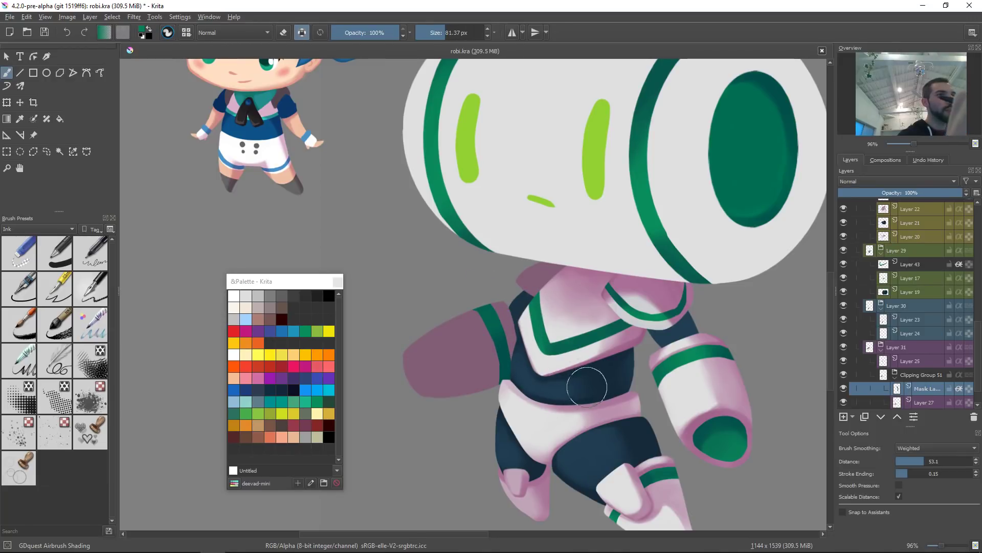
pyautogui.moveTo(614, 296); pyautogui.dragTo(608, 342)
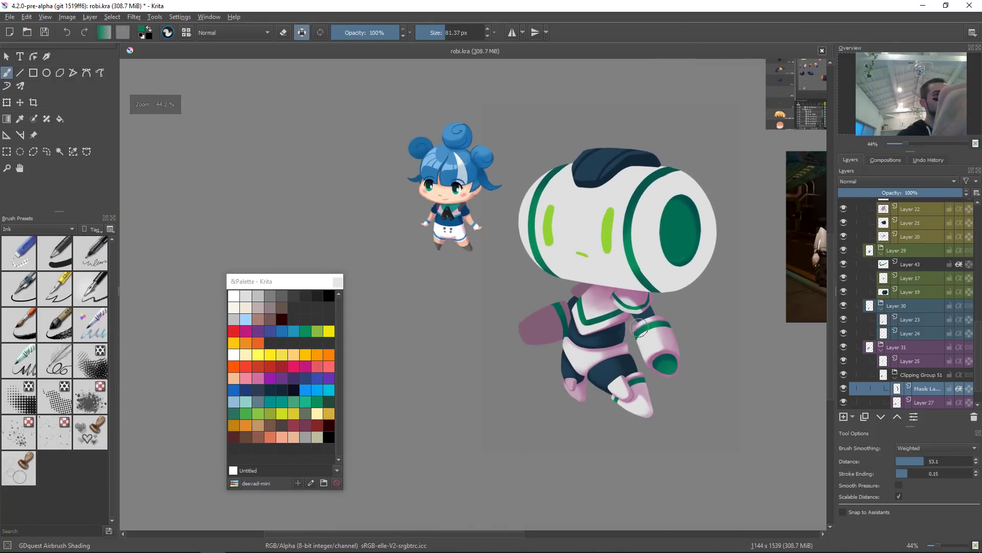
pyautogui.click(545, 322)
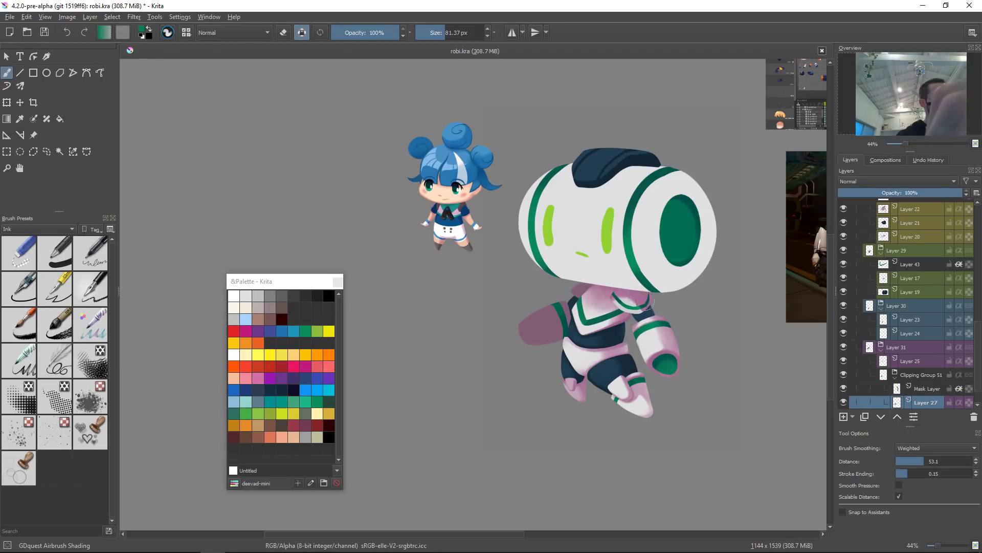
pyautogui.keyDown('ctrl'); pyautogui.click(642, 300); pyautogui.keyUp('ctrl')
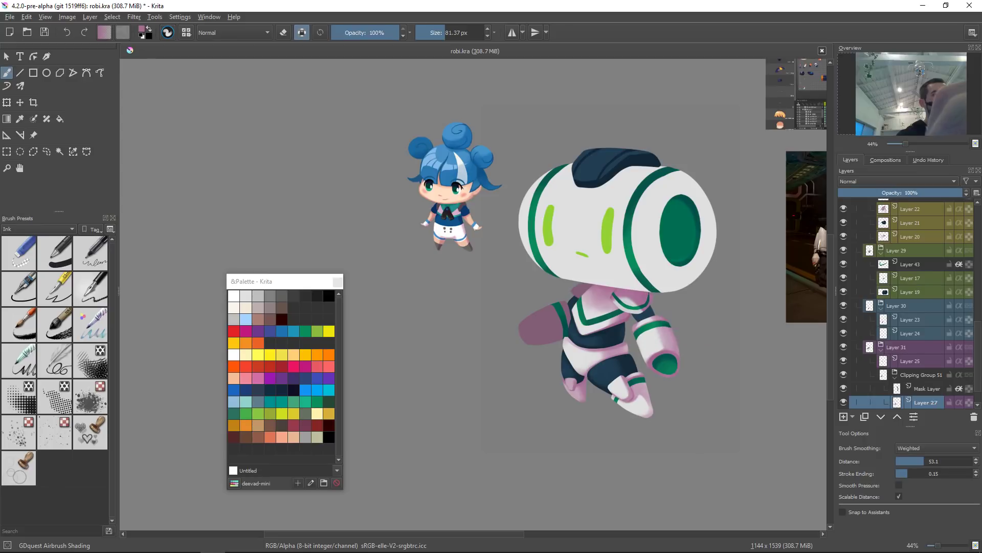
pyautogui.rightClick(670, 307)
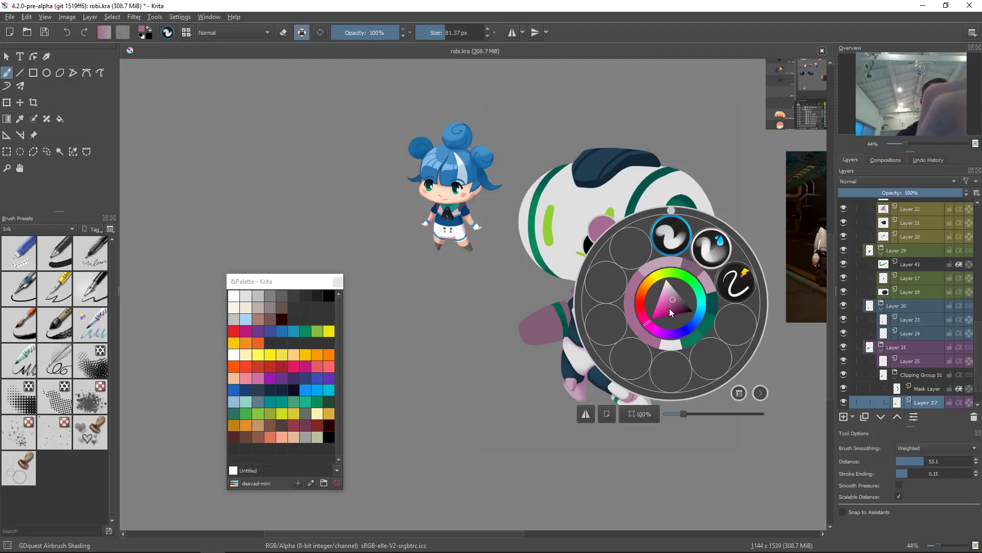
pyautogui.click(675, 302)
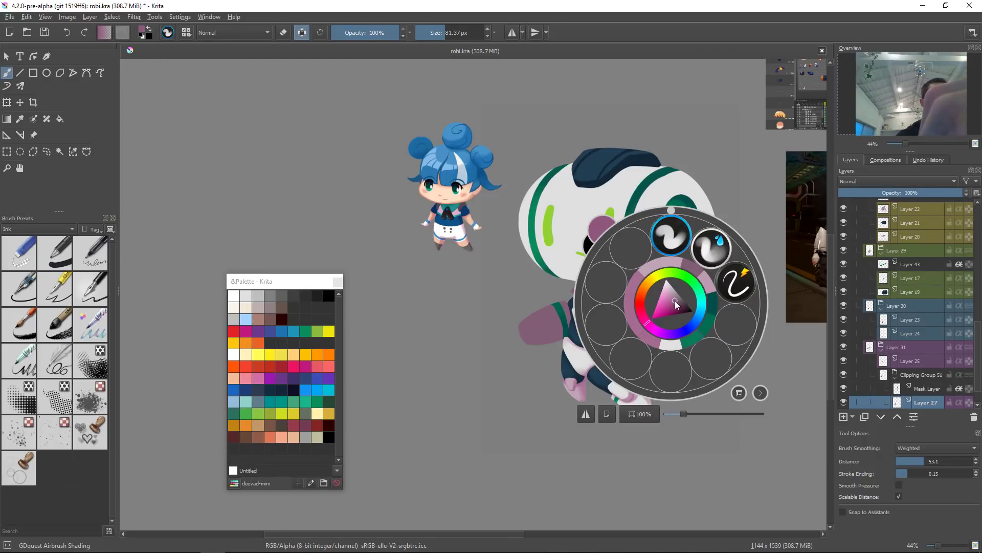
pyautogui.click(521, 387)
# Step: Airbrush a darker pink shadow along the wing's lower edge, undoing one stroke
pyautogui.moveTo(572, 317)
pyautogui.mouseDown()
pyautogui.moveTo(581, 205)
pyautogui.moveTo(564, 319)
pyautogui.moveTo(530, 319)
pyautogui.mouseUp()
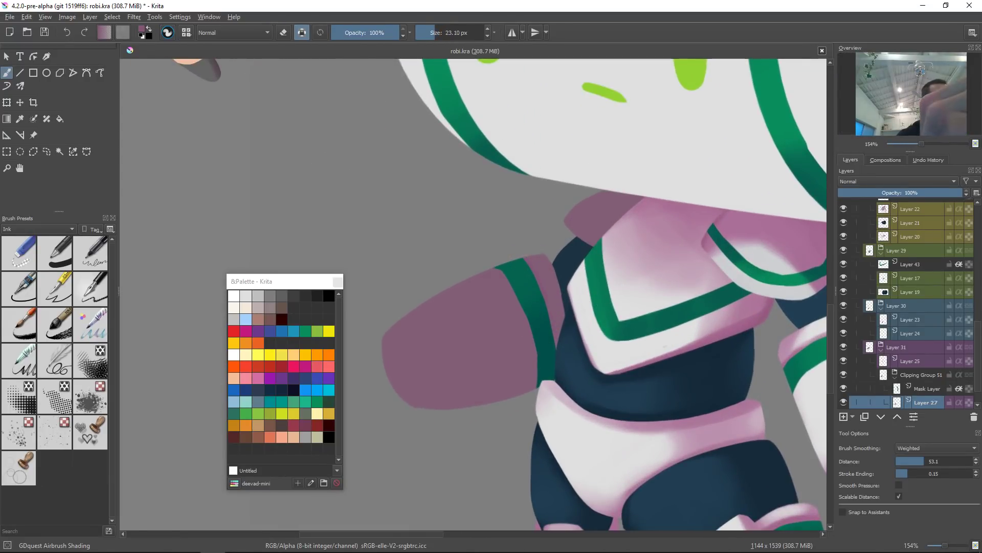
pyautogui.rightClick(659, 298)
pyautogui.click(668, 298)
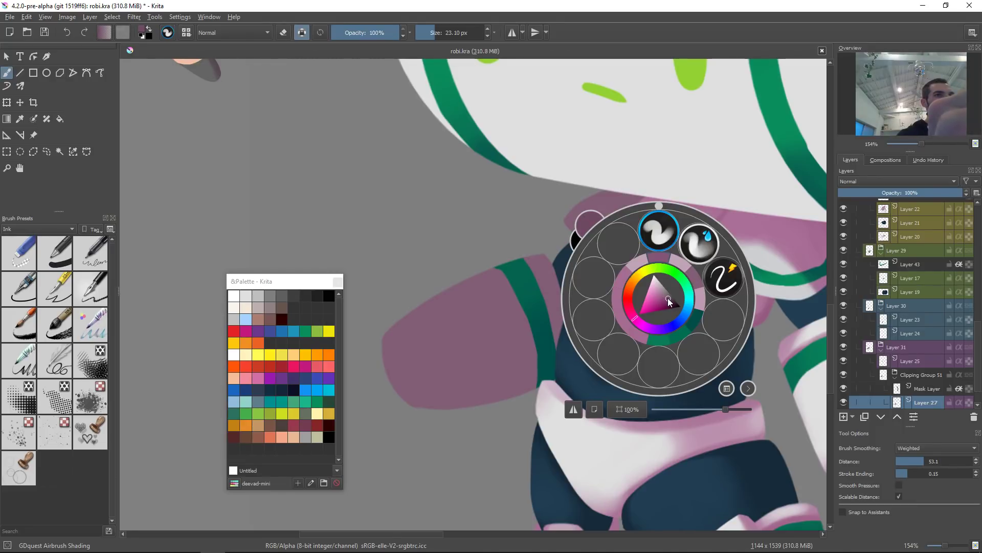
pyautogui.click(547, 294)
pyautogui.keyDown('shift'); pyautogui.moveTo(561, 337); pyautogui.dragTo(626, 338); pyautogui.keyUp('shift')
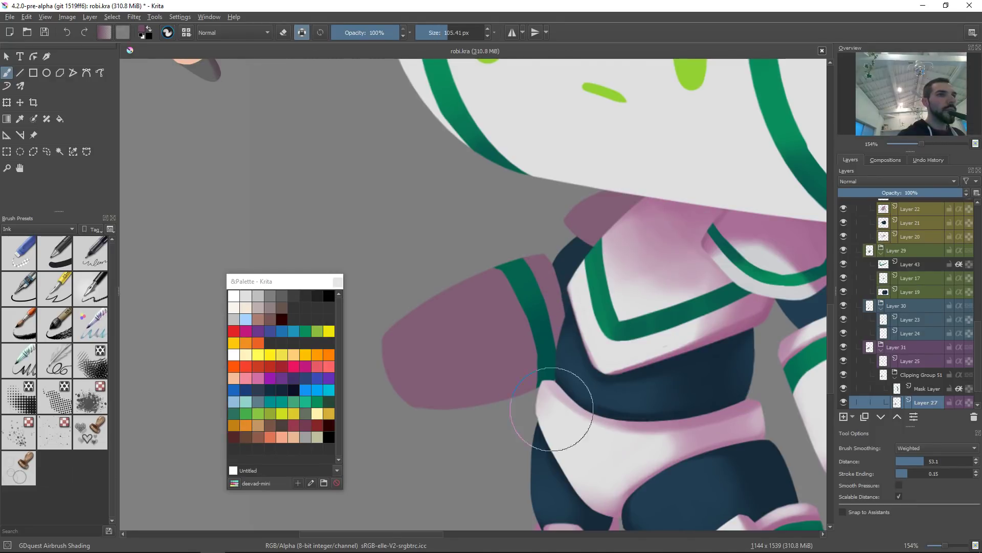
pyautogui.moveTo(520, 438); pyautogui.dragTo(503, 311)
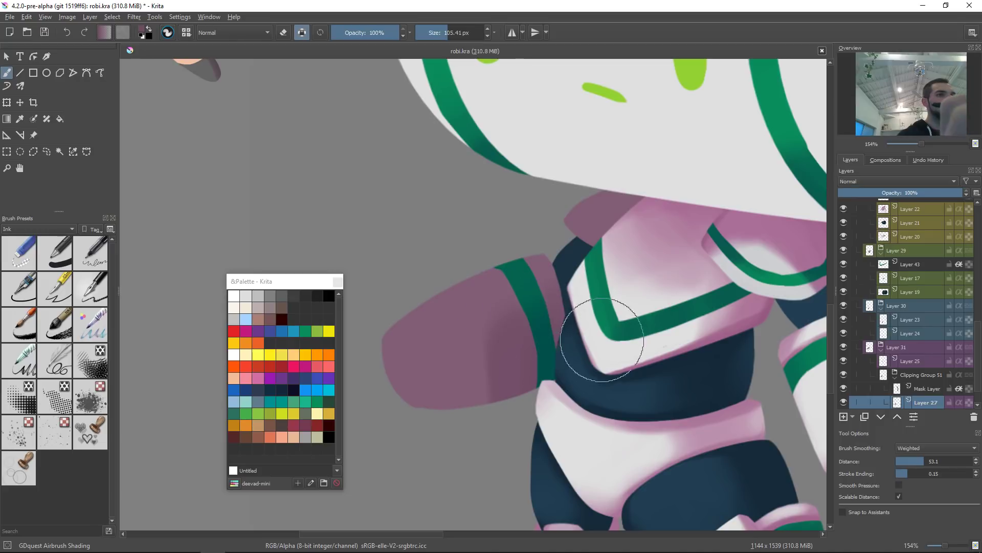
pyautogui.moveTo(418, 411); pyautogui.dragTo(522, 361)
pyautogui.hotkey('ctrl', 'z')
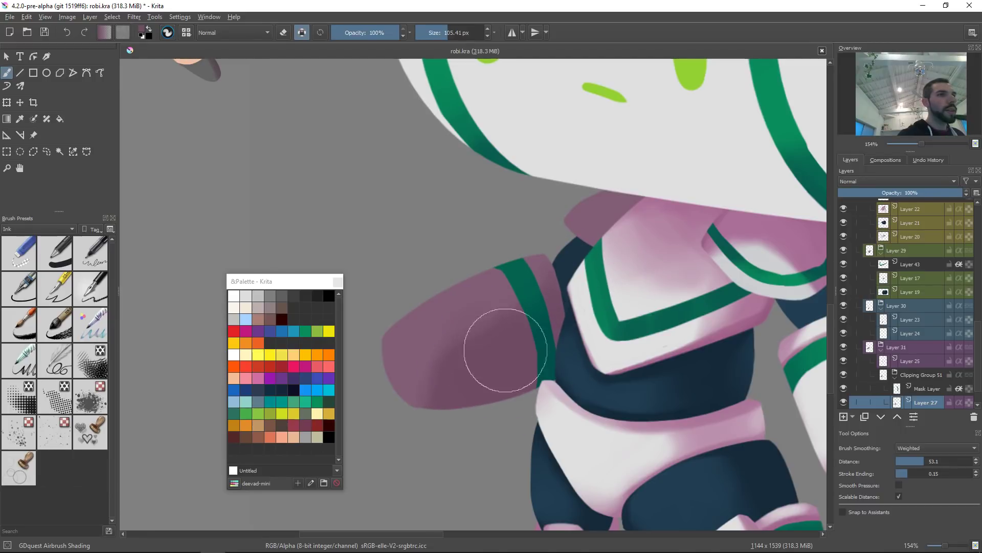
pyautogui.moveTo(489, 357); pyautogui.dragTo(436, 386)
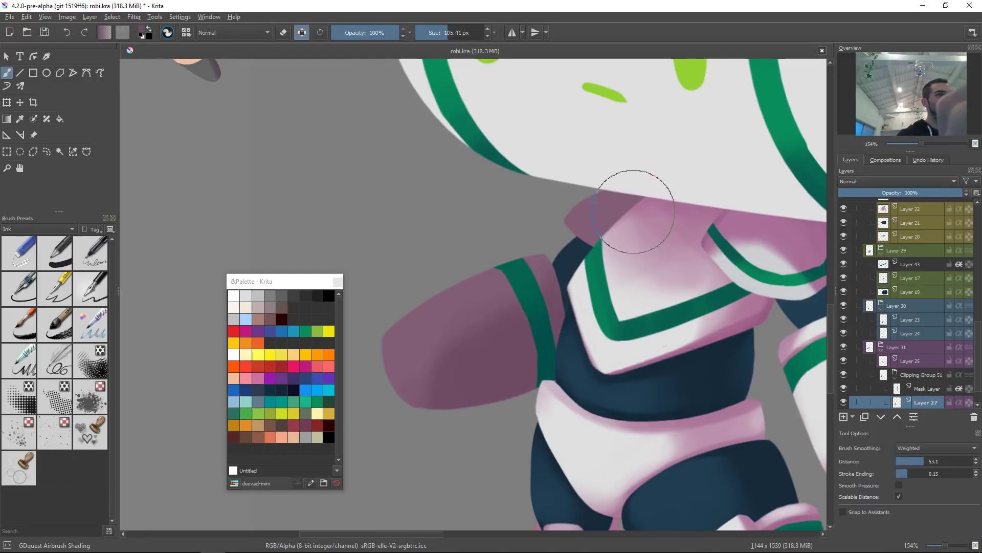
# Step: Airbrush further soft pink shading around the wing's base near the body
pyautogui.click(600, 210)
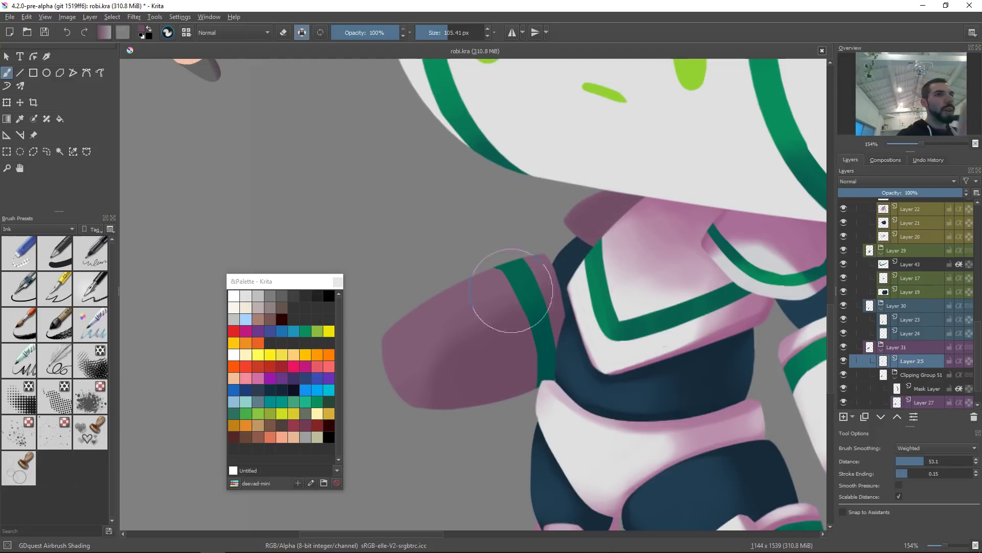
pyautogui.keyDown('ctrl'); pyautogui.moveTo(685, 269); pyautogui.dragTo(673, 299); pyautogui.keyUp('ctrl')
pyautogui.moveTo(712, 269); pyautogui.dragTo(653, 281)
pyautogui.keyDown('ctrl'); pyautogui.moveTo(596, 320); pyautogui.dragTo(609, 244); pyautogui.keyUp('ctrl')
pyautogui.click(554, 292)
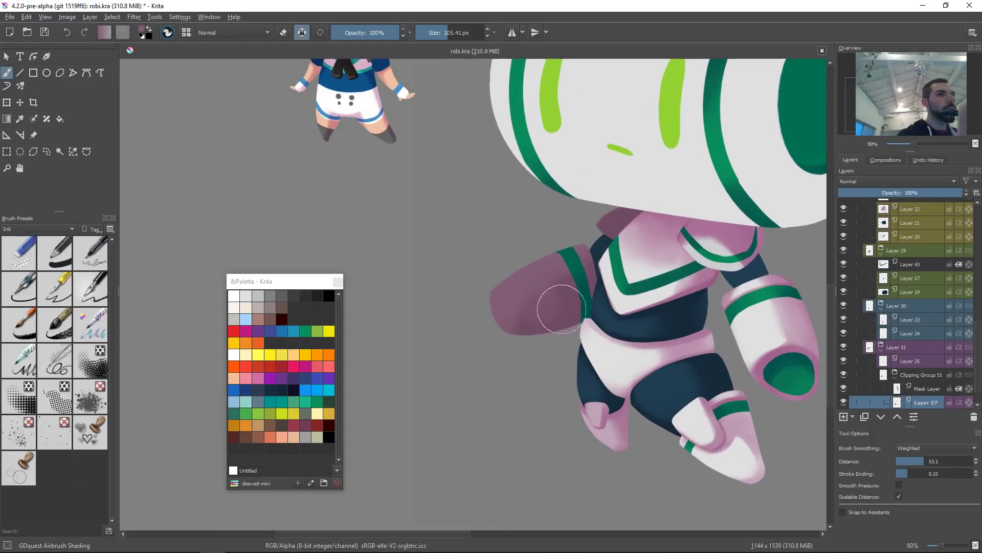
pyautogui.keyDown('shift'); pyautogui.moveTo(547, 306); pyautogui.dragTo(566, 306); pyautogui.keyUp('shift')
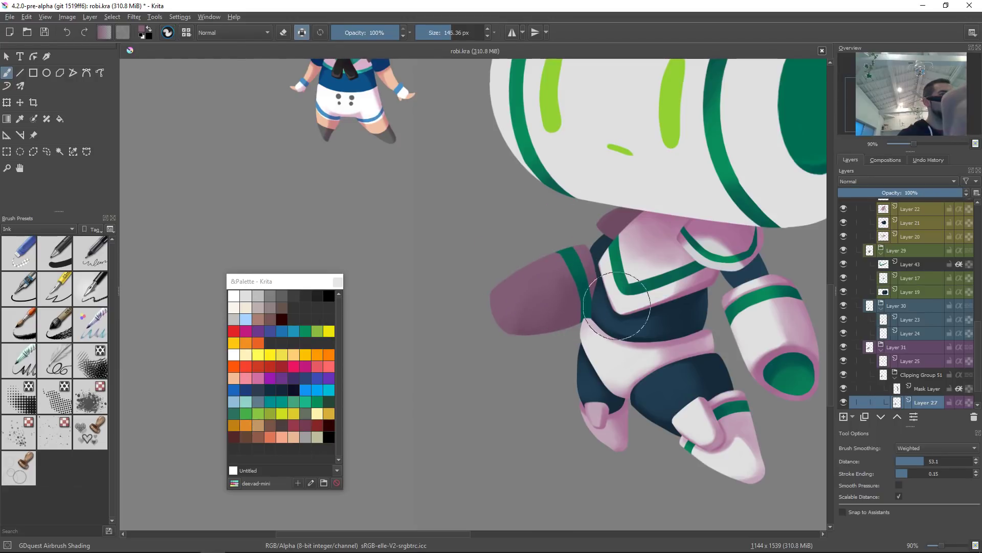
pyautogui.moveTo(650, 273); pyautogui.dragTo(630, 289)
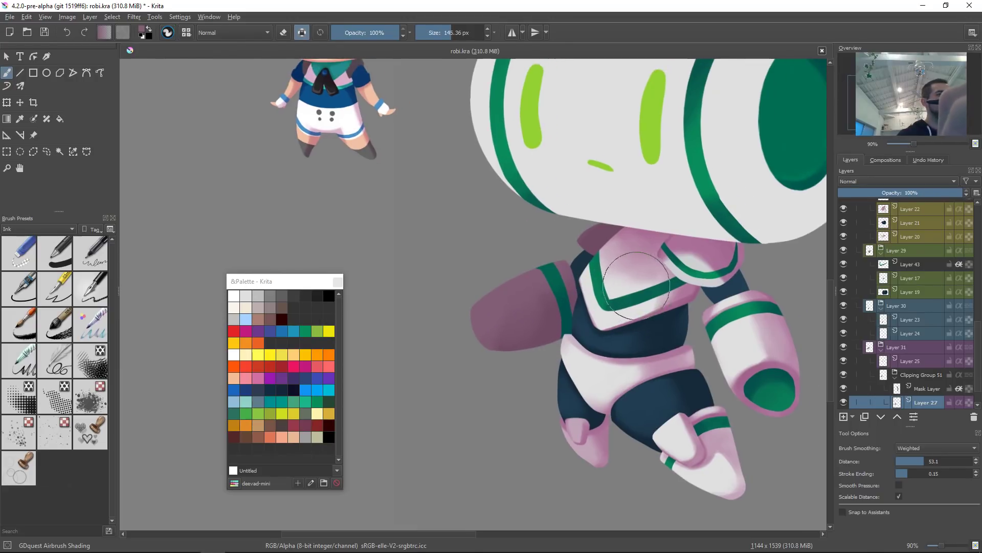
# Step: Add a new layer above the wing and fill an oval selection at the wing's tip with green
pyautogui.press('r')
pyautogui.click(552, 278)
pyautogui.keyDown('ctrl'); pyautogui.click(555, 279); pyautogui.keyUp('ctrl')
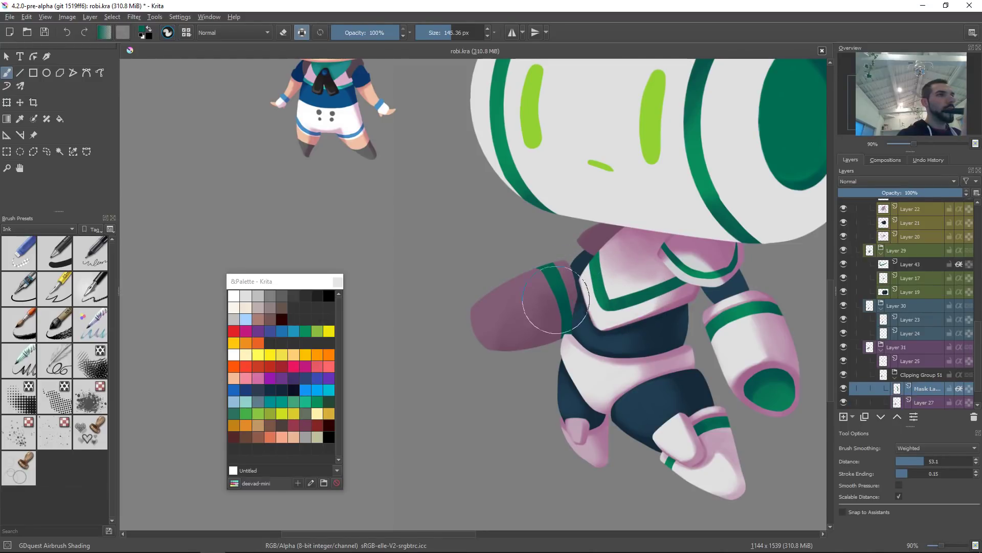
pyautogui.moveTo(568, 344); pyautogui.dragTo(576, 361)
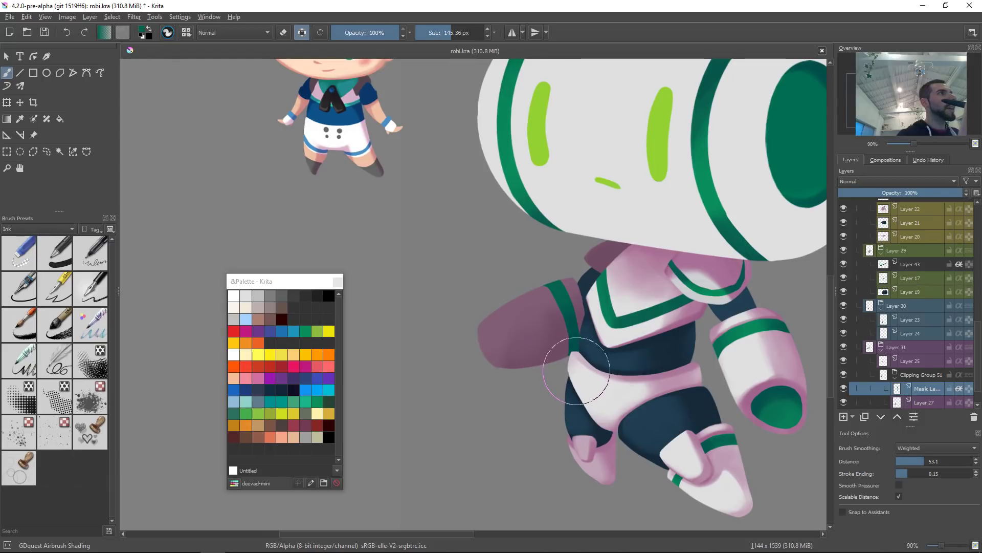
pyautogui.press('Insert')
pyautogui.press('l')
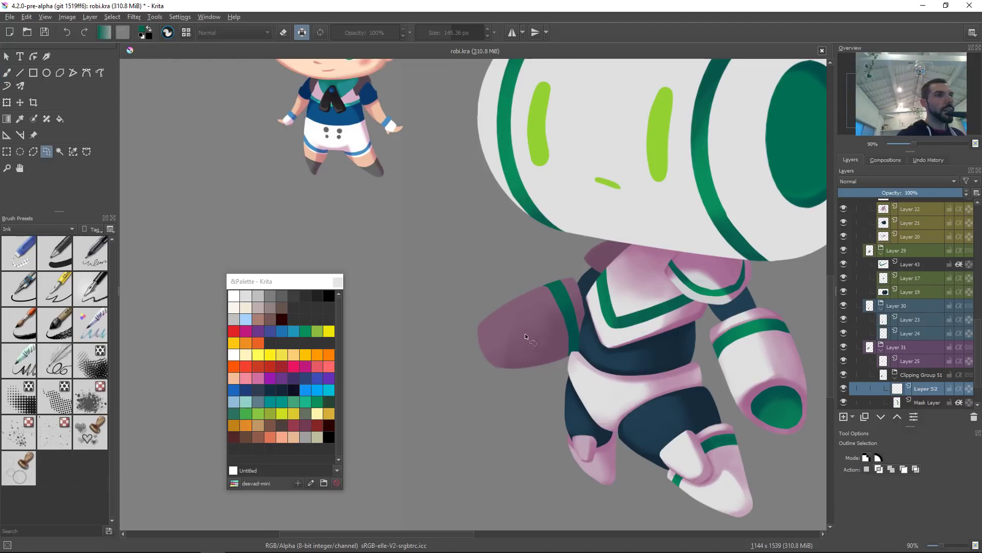
pyautogui.scroll(2, 490, 351)
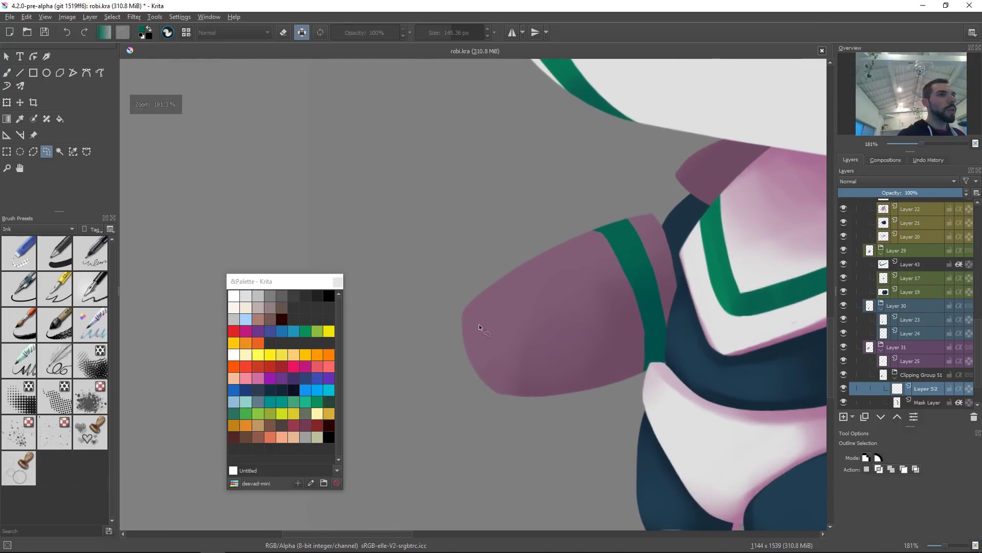
pyautogui.moveTo(502, 385)
pyautogui.mouseDown()
pyautogui.moveTo(513, 379)
pyautogui.moveTo(512, 355)
pyautogui.moveTo(478, 307)
pyautogui.mouseUp()
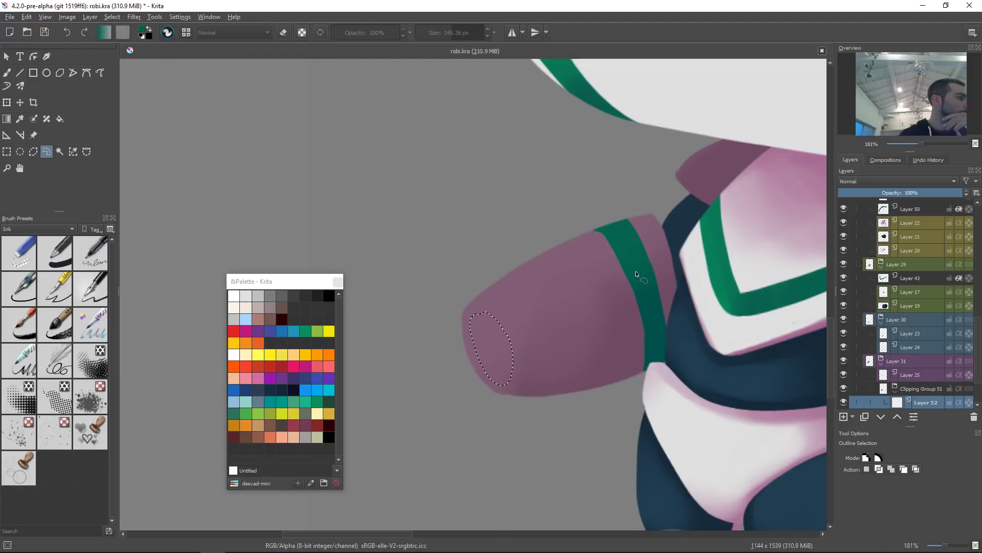
pyautogui.hotkey('shift', 'BackSpace')
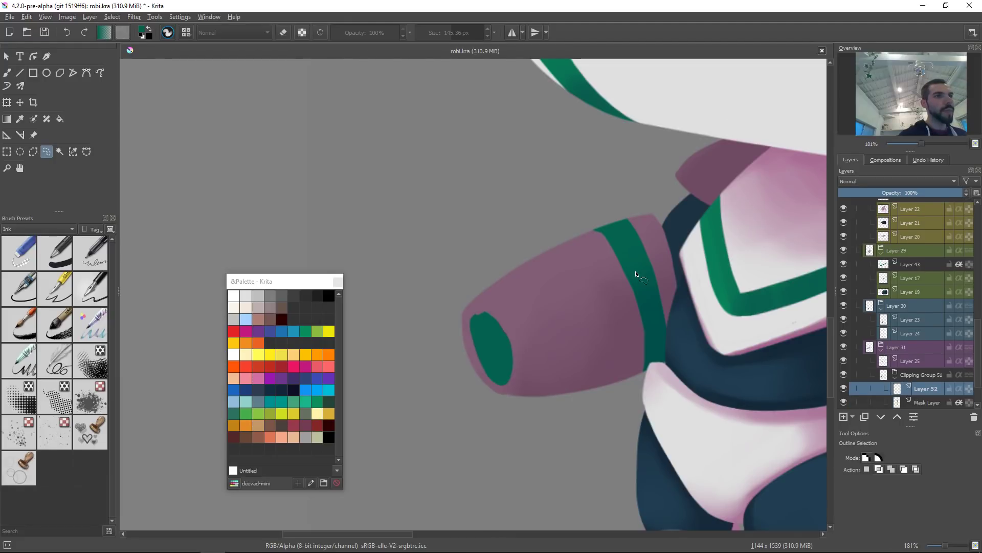
# Step: Switch to the ink brush and reposition the green oval on the wing tip with the Transform tool
pyautogui.press('b')
pyautogui.rightClick(514, 317)
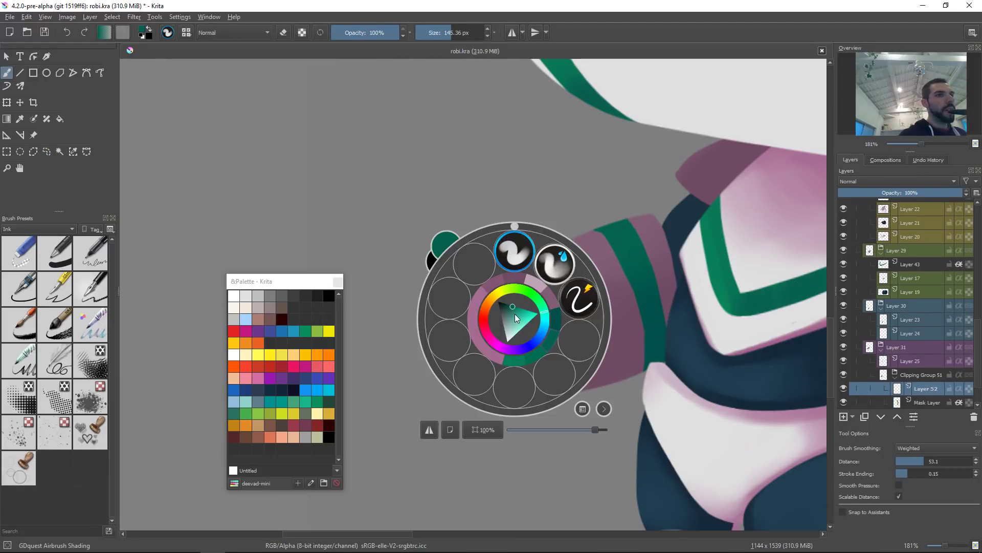
pyautogui.click(582, 303)
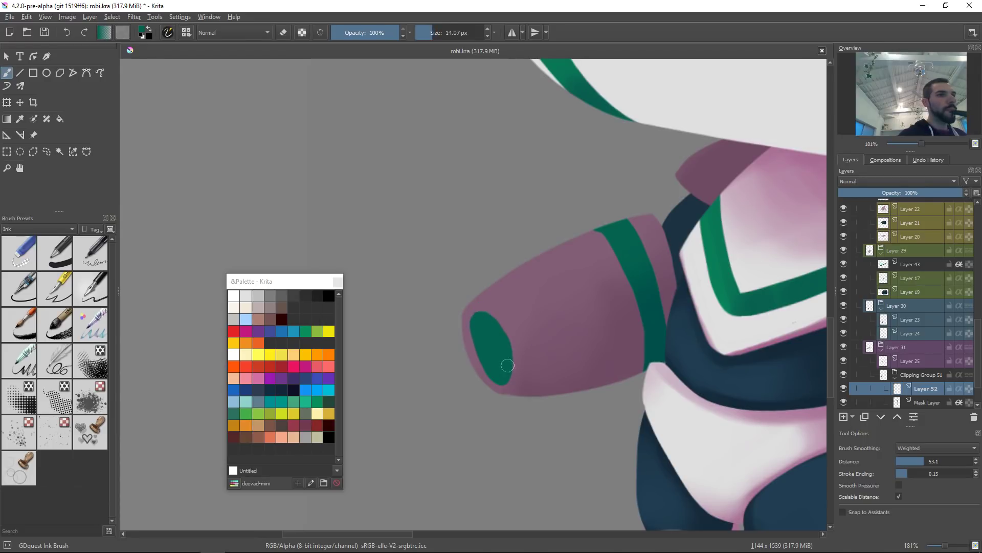
pyautogui.moveTo(608, 308); pyautogui.dragTo(606, 376)
pyautogui.moveTo(657, 334); pyautogui.dragTo(663, 363)
pyautogui.moveTo(633, 331); pyautogui.dragTo(625, 262)
pyautogui.hotkey('ctrl', 't')
pyautogui.moveTo(540, 375); pyautogui.dragTo(532, 358)
pyautogui.press('Return')
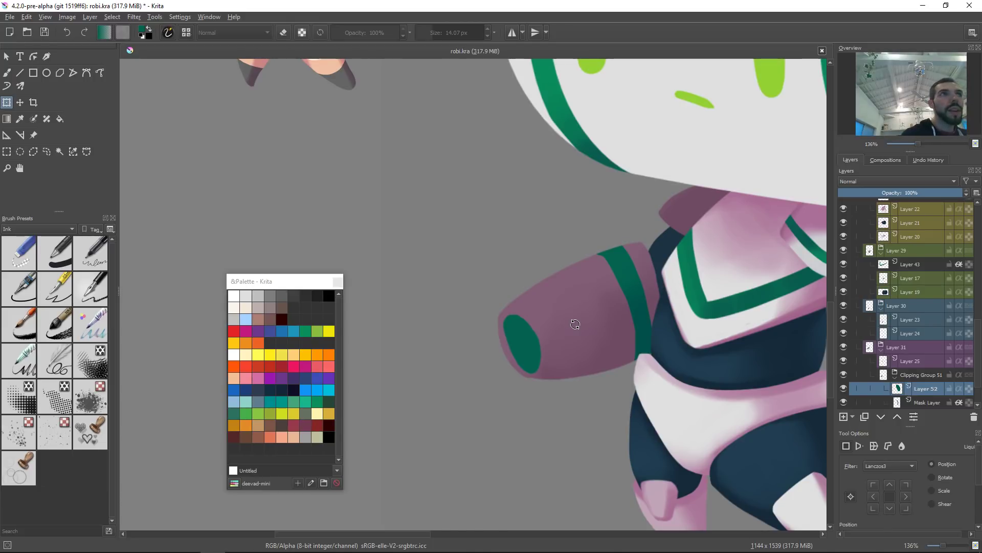
# Step: Switch to the airbrush and try a green stroke over the wing tip, undoing it
pyautogui.moveTo(575, 334)
pyautogui.mouseDown()
pyautogui.moveTo(541, 320)
pyautogui.moveTo(548, 345)
pyautogui.moveTo(522, 360)
pyautogui.mouseUp()
pyautogui.press('b')
pyautogui.moveTo(608, 316); pyautogui.dragTo(639, 324)
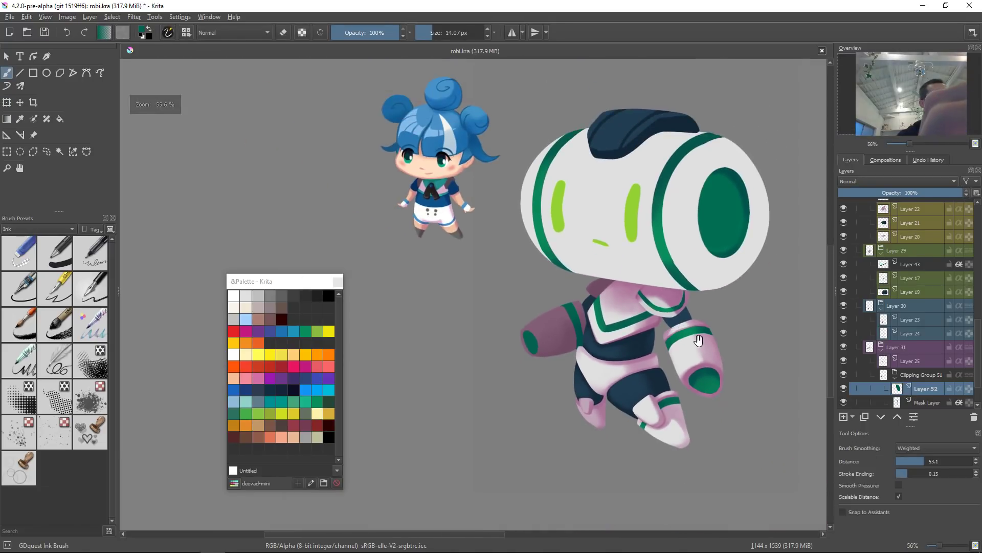
pyautogui.moveTo(698, 341); pyautogui.dragTo(661, 339)
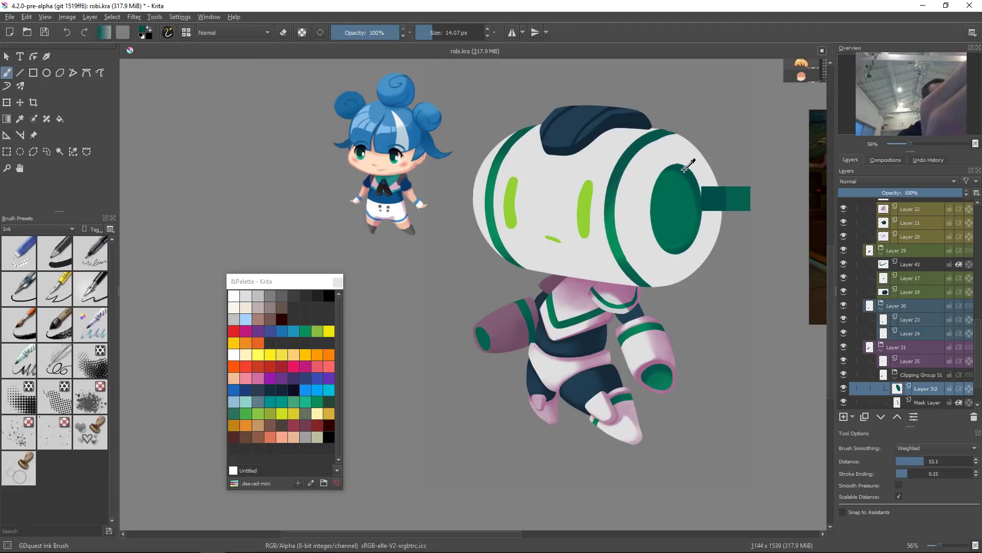
pyautogui.moveTo(486, 356); pyautogui.dragTo(552, 309)
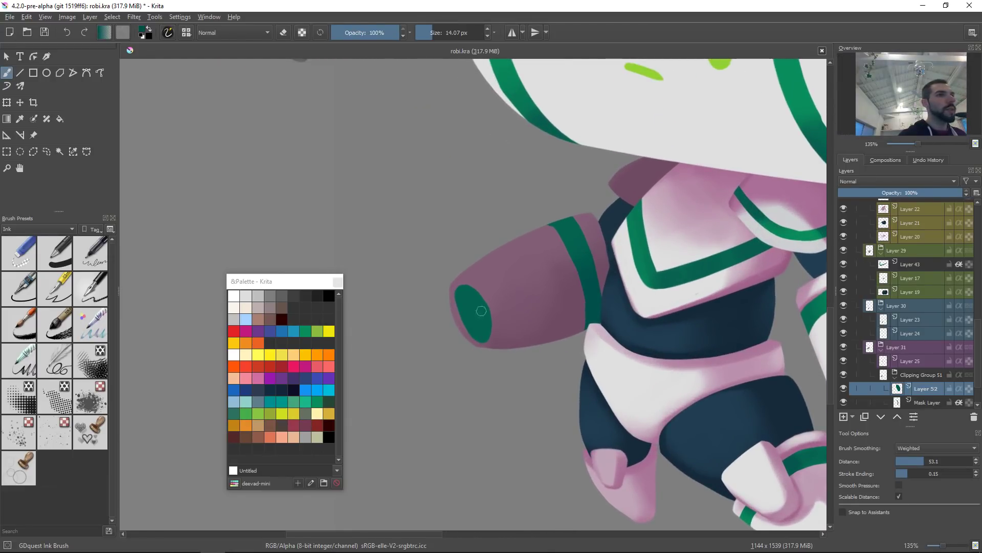
pyautogui.rightClick(500, 306)
pyautogui.click(499, 239)
pyautogui.moveTo(511, 284); pyautogui.dragTo(425, 331)
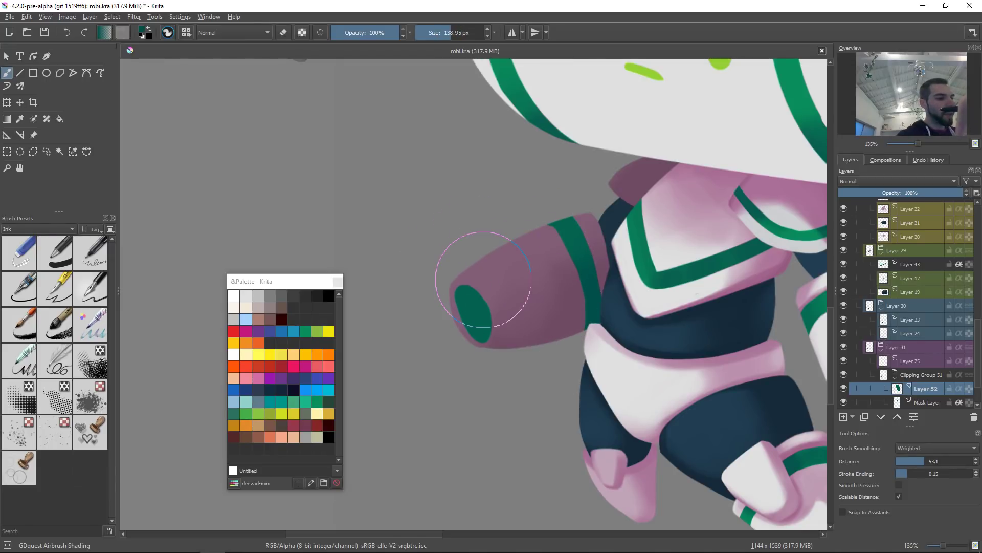
pyautogui.moveTo(484, 280); pyautogui.dragTo(515, 285)
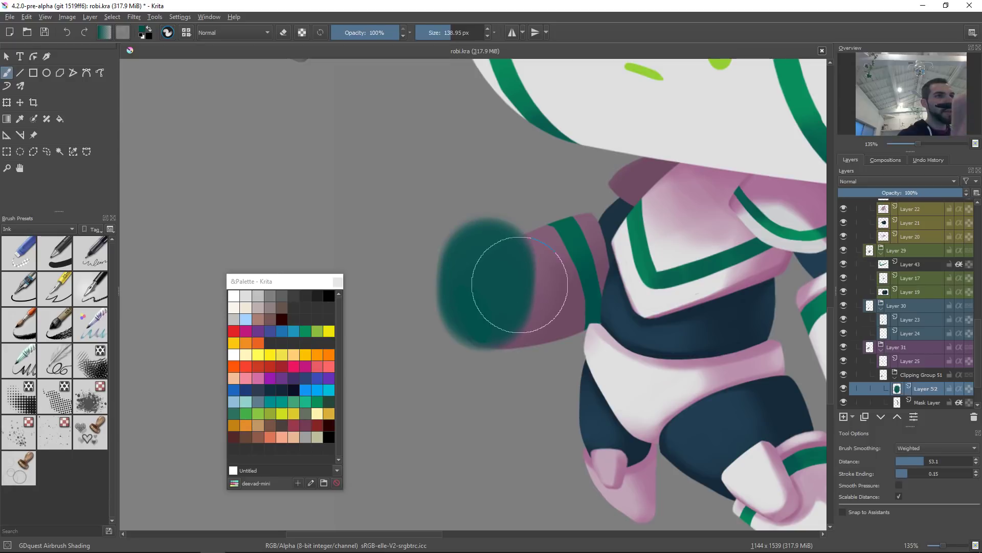
pyautogui.hotkey('ctrl', 'z')
# Step: Lock the layer's alpha and airbrush darker shading inside the green wing-tip opening
pyautogui.press('a')
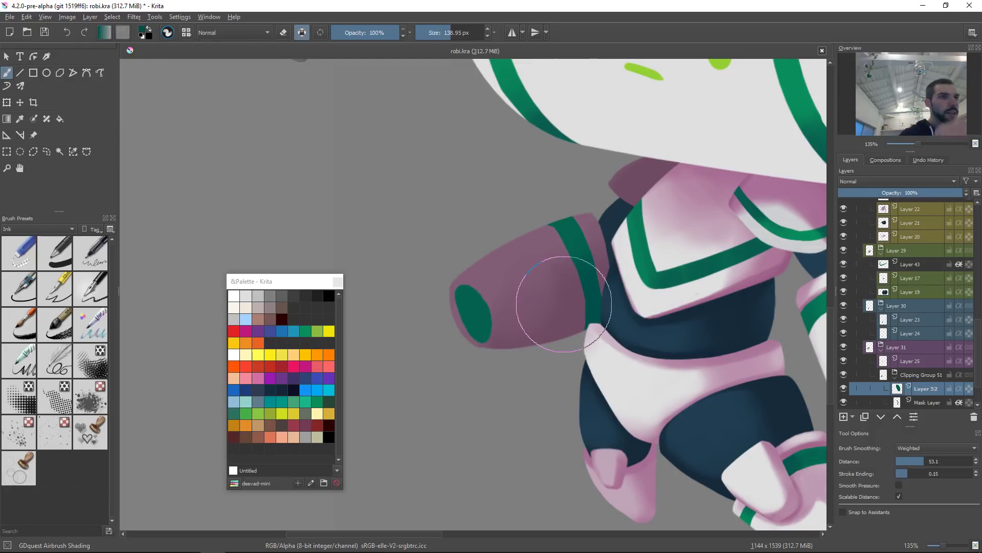
pyautogui.moveTo(477, 252)
pyautogui.mouseDown()
pyautogui.moveTo(504, 267)
pyautogui.moveTo(460, 267)
pyautogui.moveTo(512, 317)
pyautogui.mouseUp()
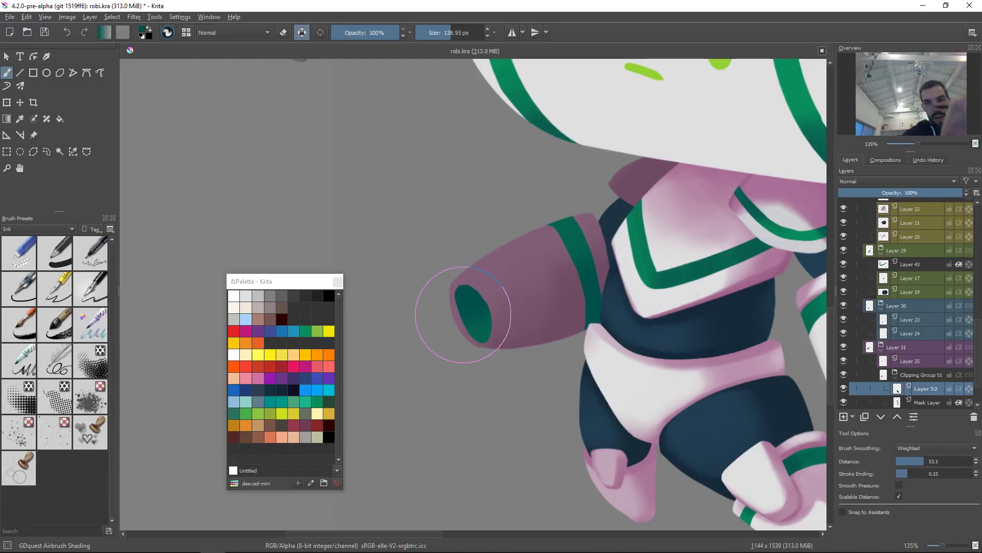
pyautogui.moveTo(512, 319); pyautogui.dragTo(487, 329)
pyautogui.moveTo(460, 253); pyautogui.dragTo(474, 326)
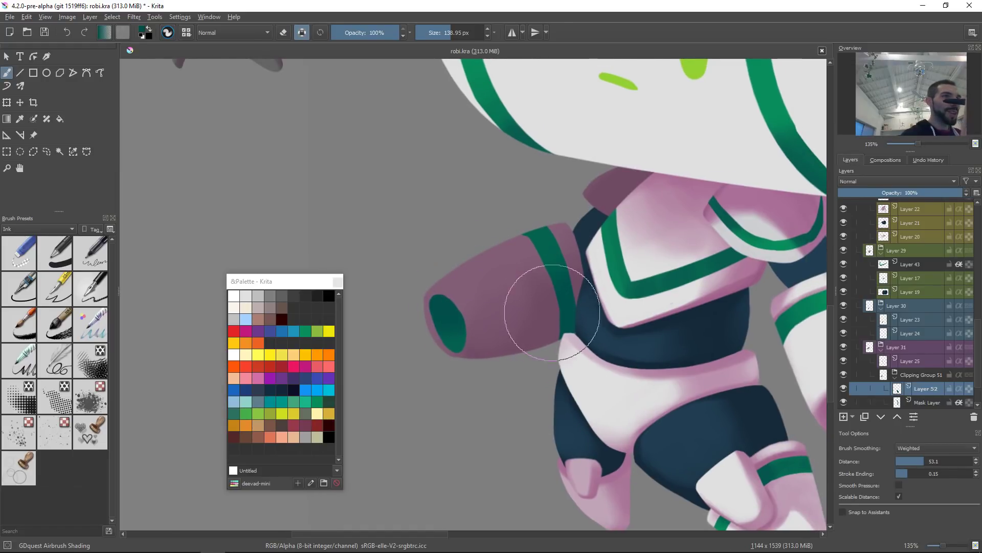
# Step: Select the wing's layer, sample its pink, shrink the airbrush and shade the rim around the wing's opening
pyautogui.keyDown('ctrl'); pyautogui.click(507, 288); pyautogui.keyUp('ctrl')
pyautogui.press('r')
pyautogui.click(513, 304)
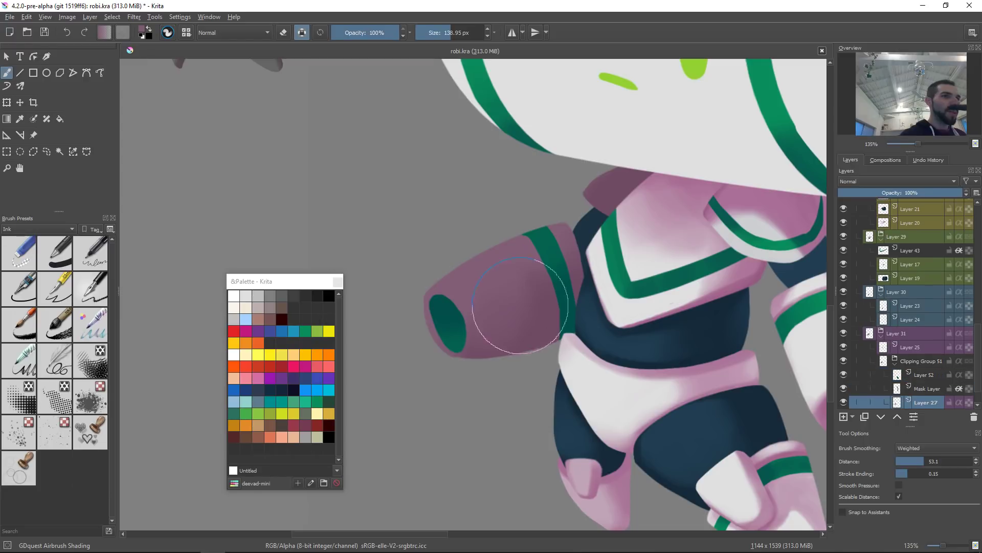
pyautogui.moveTo(744, 222); pyautogui.dragTo(710, 251)
pyautogui.keyDown('ctrl'); pyautogui.click(737, 237); pyautogui.keyUp('ctrl')
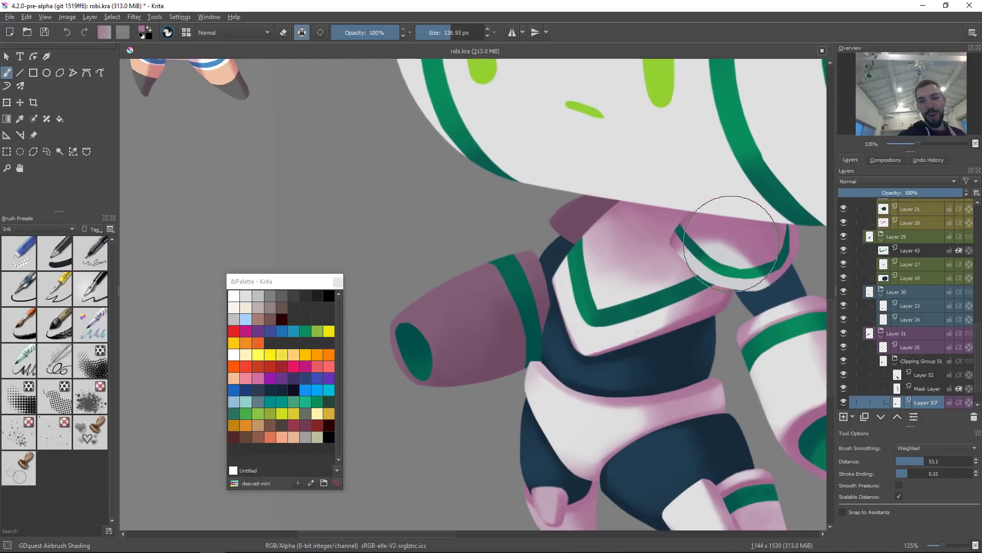
pyautogui.press('[')
pyautogui.press('[')
pyautogui.press('[')
pyautogui.press('[')
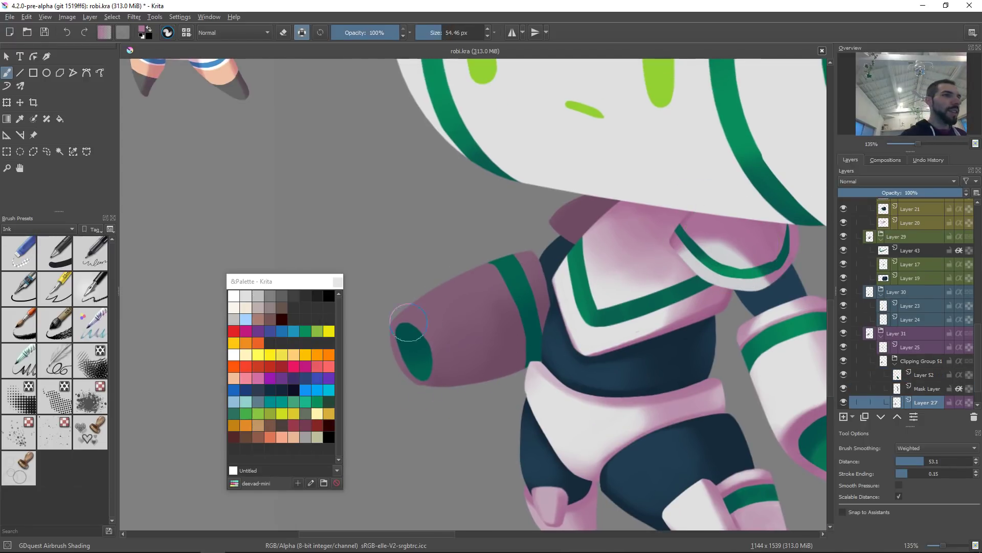
pyautogui.hotkey('ctrl', 'z')
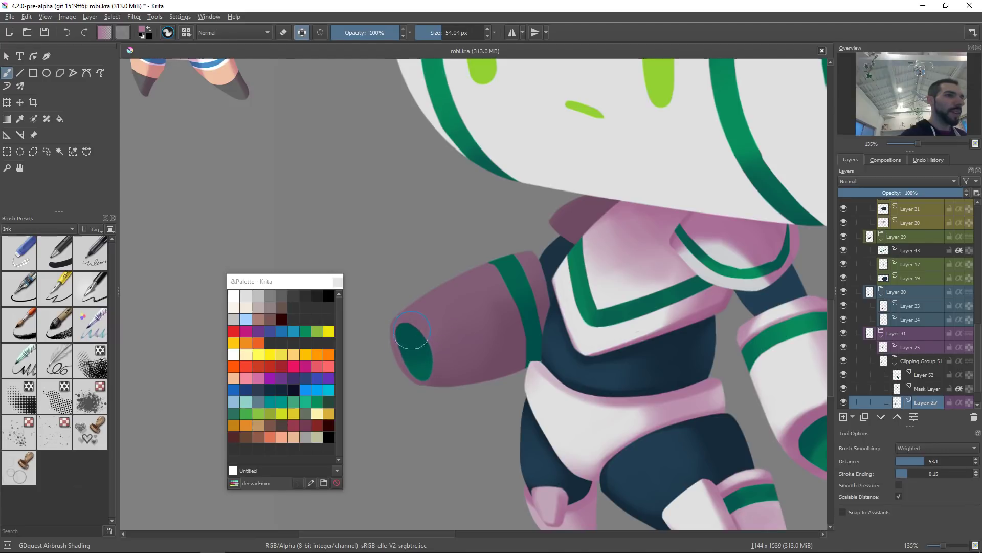
pyautogui.moveTo(394, 329)
pyautogui.mouseDown()
pyautogui.moveTo(425, 349)
pyautogui.moveTo(406, 332)
pyautogui.moveTo(419, 335)
pyautogui.moveTo(420, 344)
pyautogui.moveTo(409, 325)
pyautogui.moveTo(435, 382)
pyautogui.mouseUp()
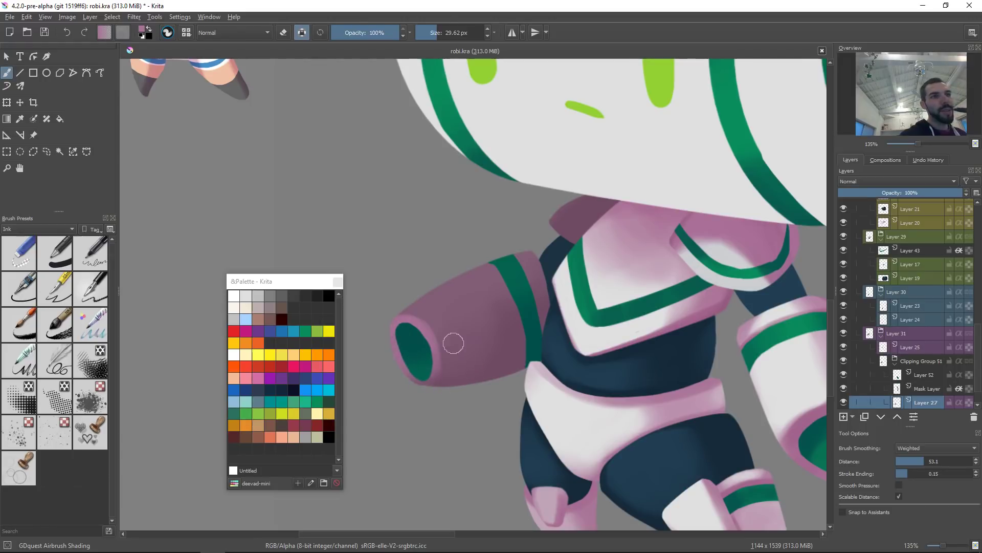
pyautogui.keyDown('shift'); pyautogui.moveTo(413, 328); pyautogui.dragTo(400, 334); pyautogui.keyUp('shift')
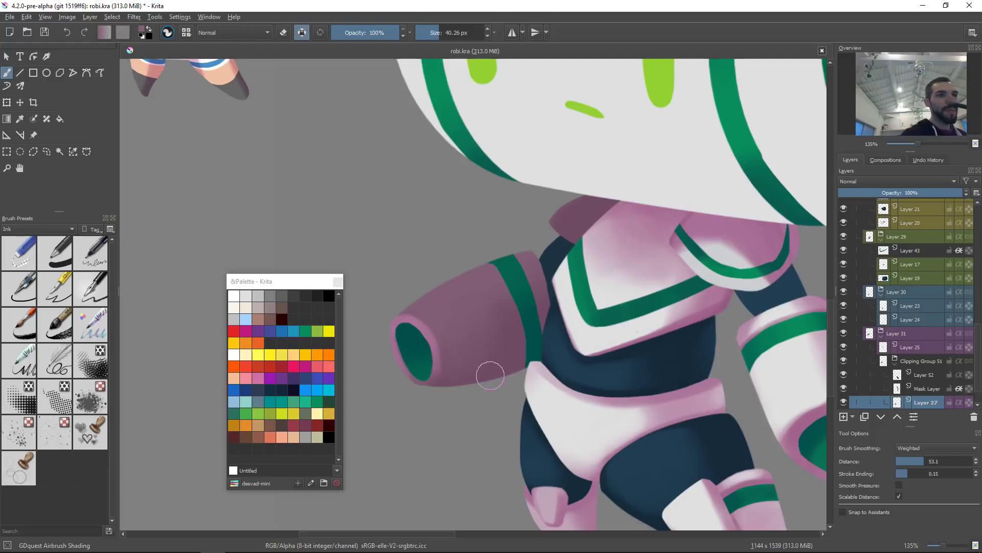
# Step: Select the head's layer and airbrush pink shading on the head's right side around the green disc, undoing two strokes
pyautogui.moveTo(490, 375)
pyautogui.mouseDown()
pyautogui.moveTo(539, 322)
pyautogui.moveTo(542, 344)
pyautogui.mouseUp()
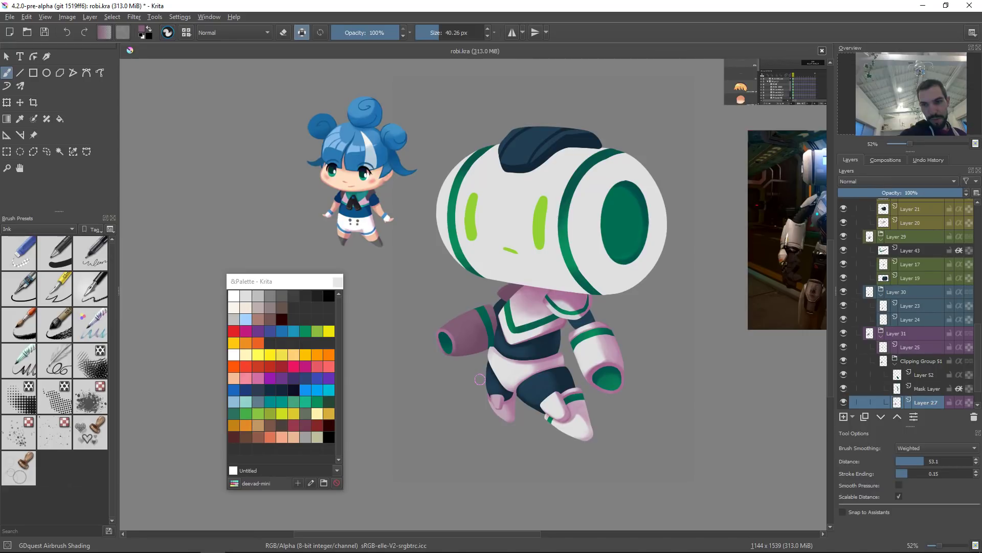
pyautogui.moveTo(578, 317); pyautogui.dragTo(542, 352)
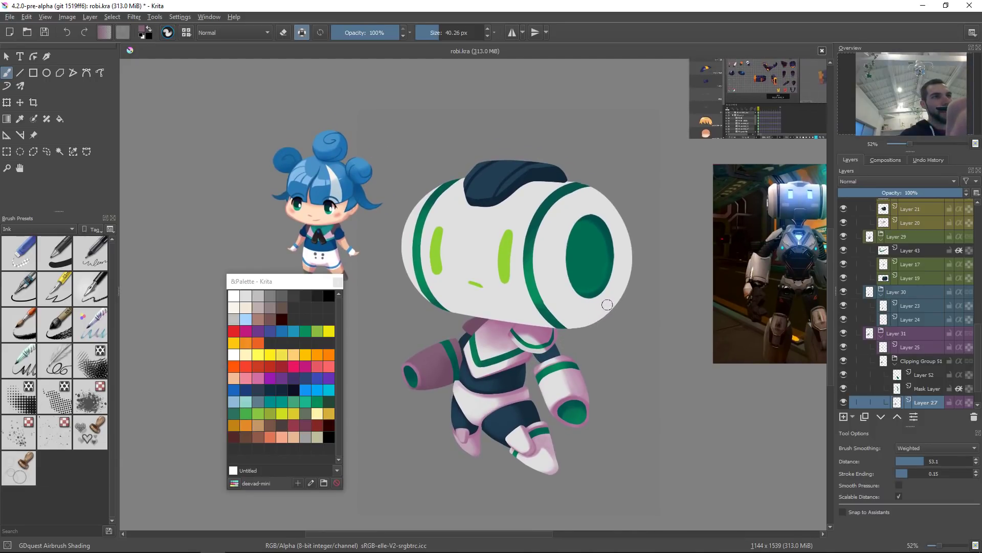
pyautogui.keyDown('ctrl'); pyautogui.click(583, 372); pyautogui.keyUp('ctrl')
pyautogui.click(553, 276)
pyautogui.moveTo(567, 280); pyautogui.dragTo(647, 266)
pyautogui.moveTo(616, 207)
pyautogui.mouseDown()
pyautogui.moveTo(568, 276)
pyautogui.moveTo(649, 199)
pyautogui.moveTo(621, 302)
pyautogui.mouseUp()
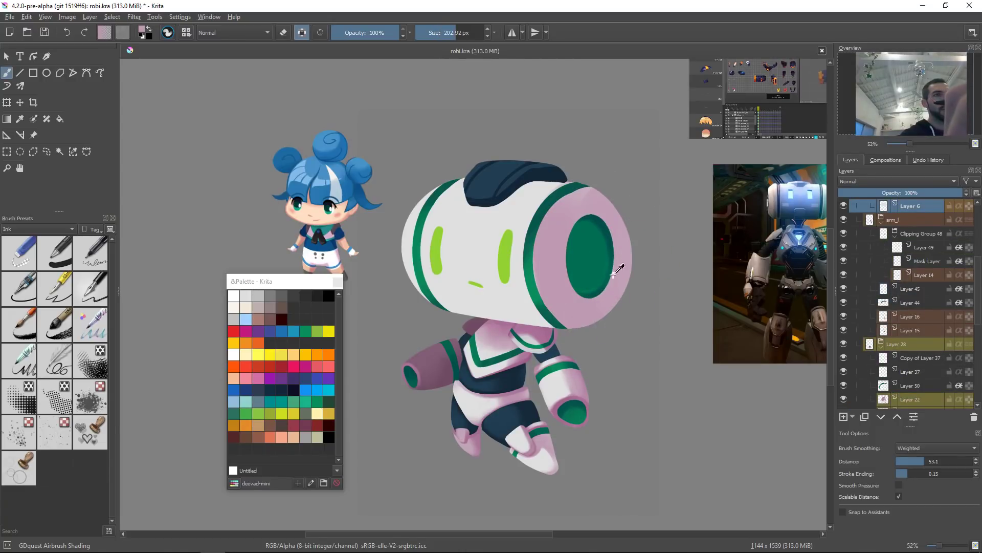
pyautogui.hotkey('ctrl', 'z')
pyautogui.moveTo(609, 218)
pyautogui.mouseDown()
pyautogui.moveTo(629, 211)
pyautogui.moveTo(591, 220)
pyautogui.moveTo(595, 353)
pyautogui.mouseUp()
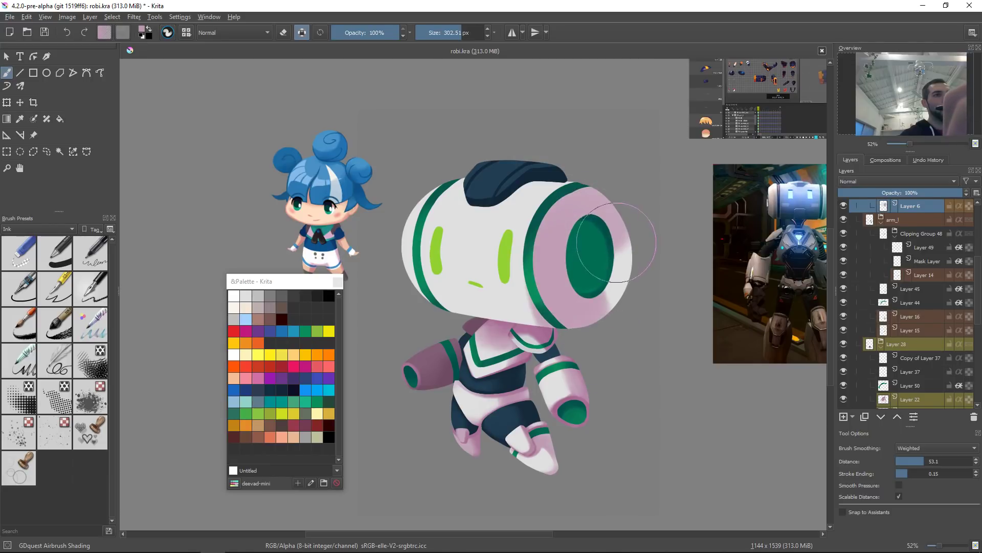
pyautogui.hotkey('ctrl', 'z')
pyautogui.moveTo(610, 215); pyautogui.dragTo(616, 286)
pyautogui.moveTo(593, 224)
pyautogui.mouseDown()
pyautogui.moveTo(610, 314)
pyautogui.moveTo(623, 249)
pyautogui.moveTo(617, 233)
pyautogui.moveTo(616, 310)
pyautogui.moveTo(599, 231)
pyautogui.moveTo(574, 297)
pyautogui.moveTo(594, 304)
pyautogui.moveTo(576, 299)
pyautogui.moveTo(610, 233)
pyautogui.moveTo(569, 261)
pyautogui.moveTo(614, 222)
pyautogui.moveTo(605, 258)
pyautogui.moveTo(615, 211)
pyautogui.moveTo(636, 245)
pyautogui.moveTo(627, 304)
pyautogui.moveTo(614, 265)
pyautogui.moveTo(580, 242)
pyautogui.moveTo(617, 305)
pyautogui.moveTo(591, 279)
pyautogui.moveTo(573, 285)
pyautogui.moveTo(583, 315)
pyautogui.moveTo(602, 265)
pyautogui.moveTo(624, 278)
pyautogui.mouseUp()
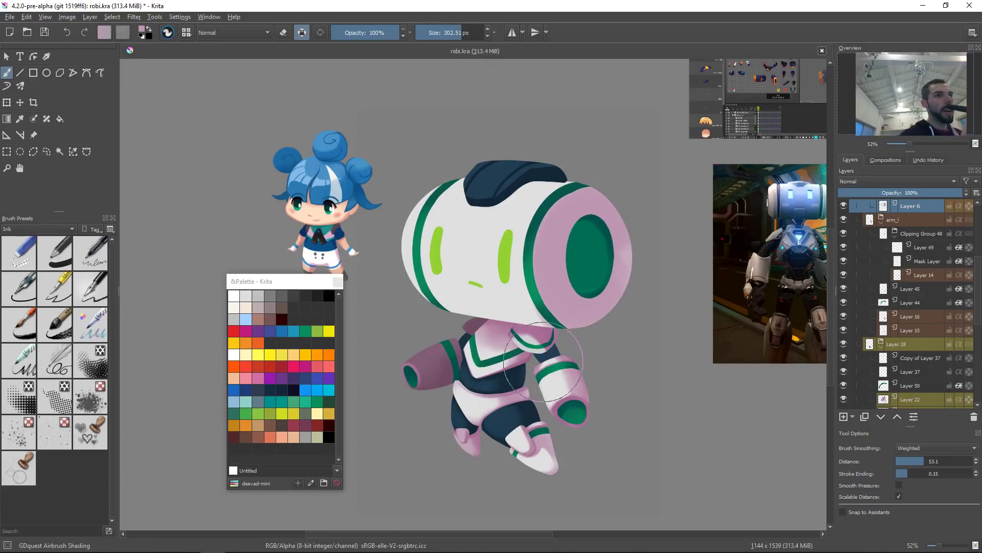
# Step: Reset the view rotation, sample the head's white and airbrush soft highlights on the head's left side
pyautogui.moveTo(621, 344); pyautogui.dragTo(657, 187)
pyautogui.moveTo(502, 291)
pyautogui.mouseDown()
pyautogui.moveTo(423, 366)
pyautogui.moveTo(479, 324)
pyautogui.moveTo(410, 377)
pyautogui.moveTo(500, 317)
pyautogui.moveTo(540, 268)
pyautogui.moveTo(431, 365)
pyautogui.moveTo(517, 299)
pyautogui.moveTo(580, 239)
pyautogui.mouseUp()
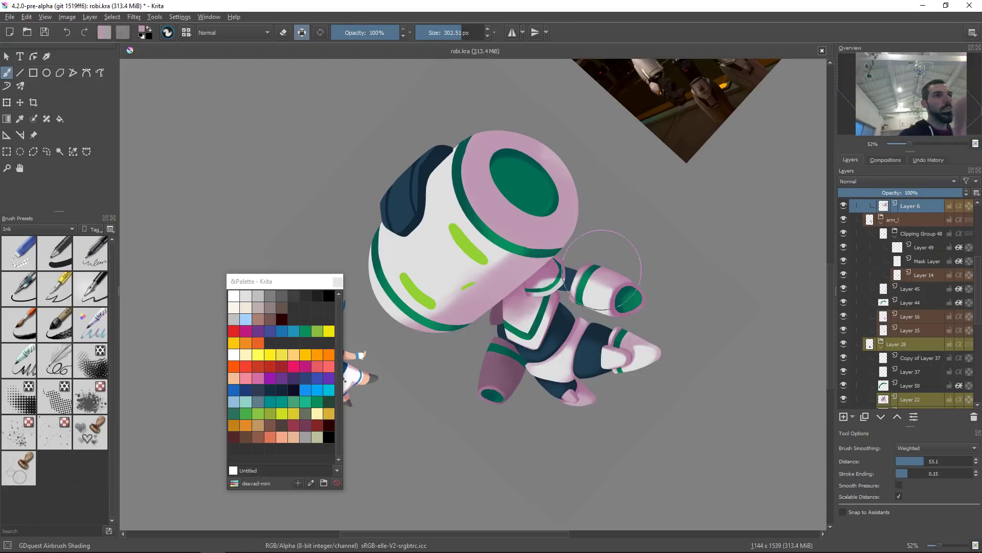
pyautogui.press('5')
pyautogui.press('2')
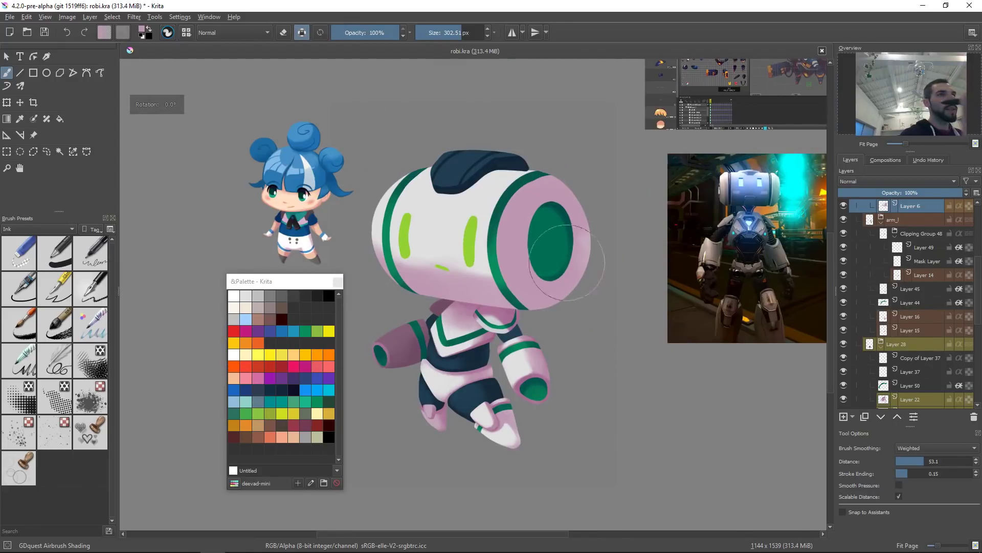
pyautogui.keyDown('ctrl'); pyautogui.click(437, 236); pyautogui.keyUp('ctrl')
pyautogui.moveTo(437, 237)
pyautogui.keyDown('shift'); pyautogui.mouseDown()
pyautogui.moveTo(484, 235)
pyautogui.moveTo(458, 247)
pyautogui.mouseUp(); pyautogui.keyUp('shift')
pyautogui.moveTo(446, 203)
pyautogui.mouseDown()
pyautogui.moveTo(456, 248)
pyautogui.moveTo(422, 229)
pyautogui.mouseUp()
pyautogui.keyDown('shift'); pyautogui.moveTo(485, 257); pyautogui.dragTo(435, 255); pyautogui.keyUp('shift')
pyautogui.moveTo(452, 202)
pyautogui.mouseDown()
pyautogui.moveTo(478, 245)
pyautogui.moveTo(479, 271)
pyautogui.mouseUp()
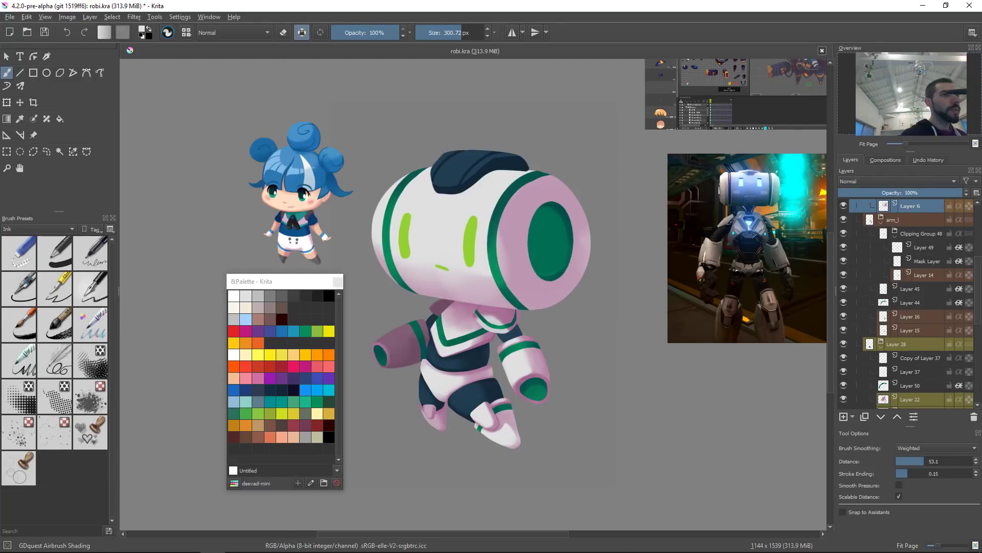
# Step: Undo the last highlight stroke, enlarge the airbrush and paste the clipboard as a new layer
pyautogui.hotkey('ctrl', 'z')
pyautogui.keyDown('shift'); pyautogui.moveTo(463, 227); pyautogui.dragTo(436, 226); pyautogui.keyUp('shift')
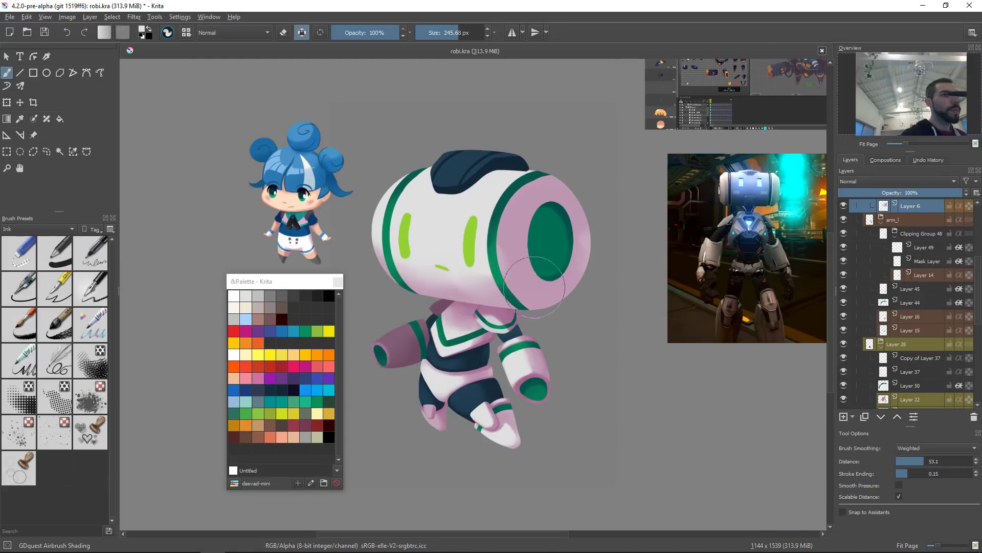
pyautogui.moveTo(445, 323); pyautogui.dragTo(532, 325)
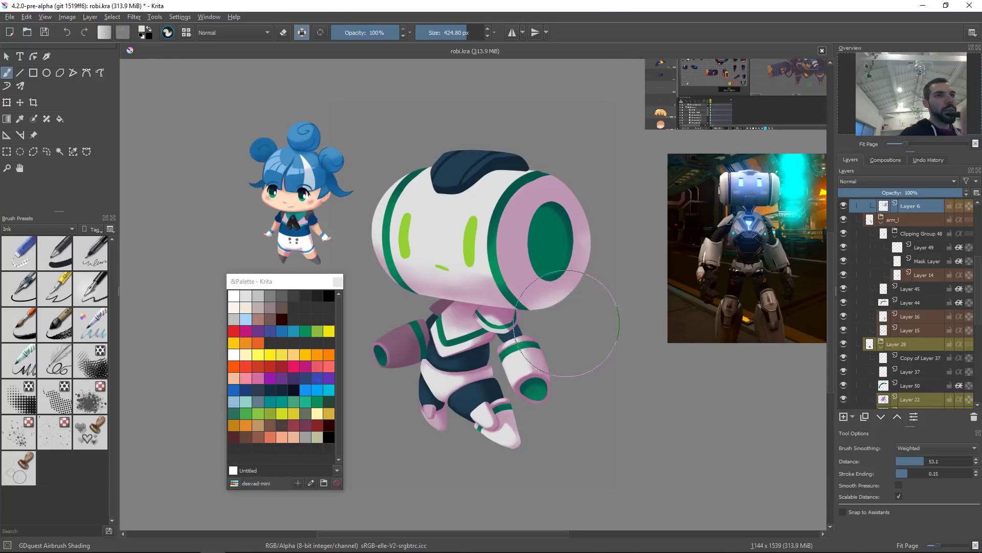
pyautogui.moveTo(570, 337); pyautogui.dragTo(612, 342)
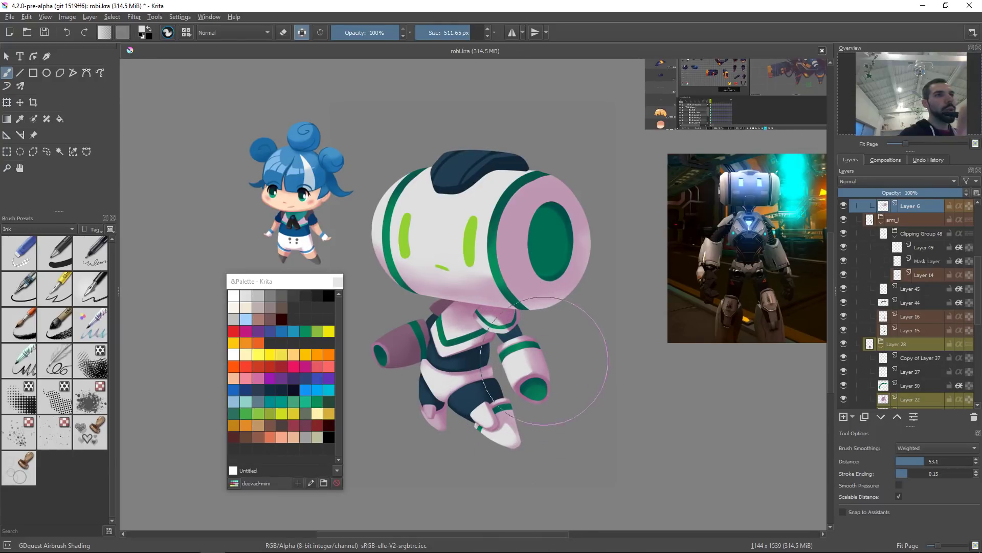
pyautogui.hotkey('ctrl', 'v')
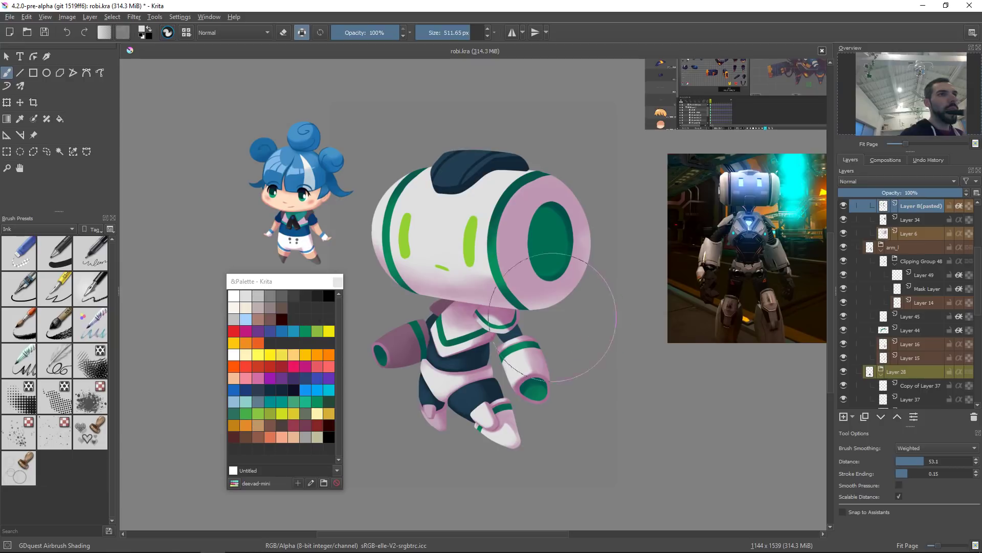
# Step: Liquify the pasted head layer, pushing the lower right edge of the head outward, and apply the warp
pyautogui.hotkey('ctrl', 't')
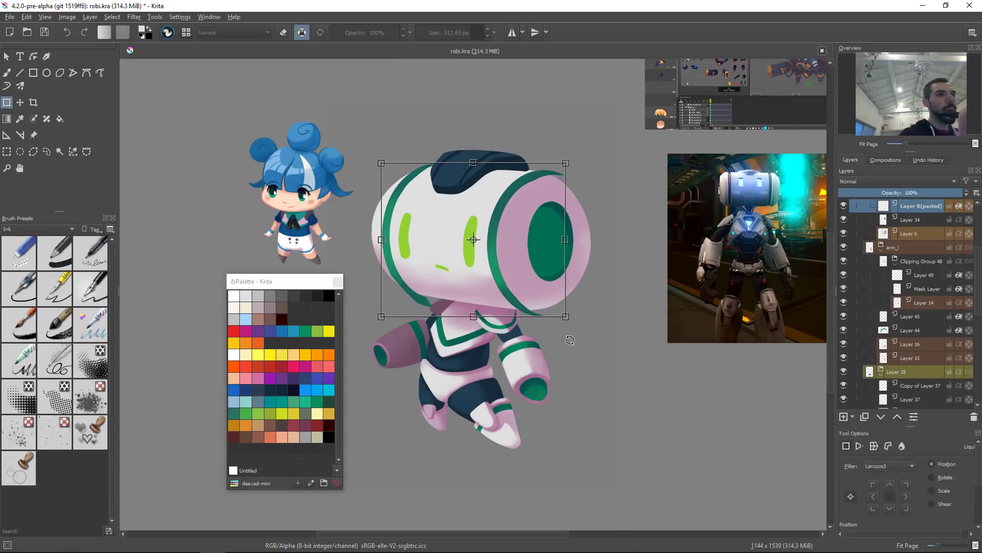
pyautogui.rightClick(555, 297)
pyautogui.click(587, 354)
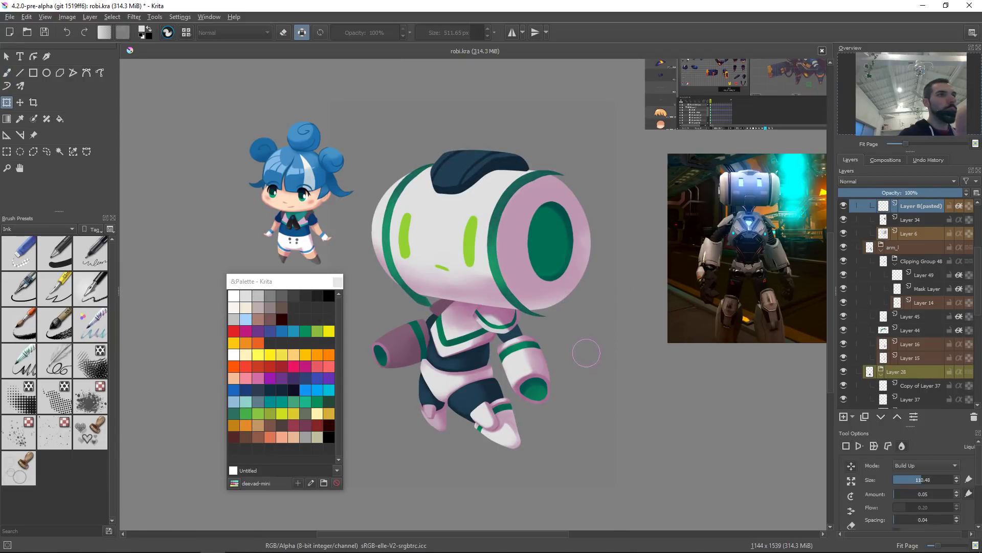
pyautogui.moveTo(533, 323); pyautogui.dragTo(553, 316)
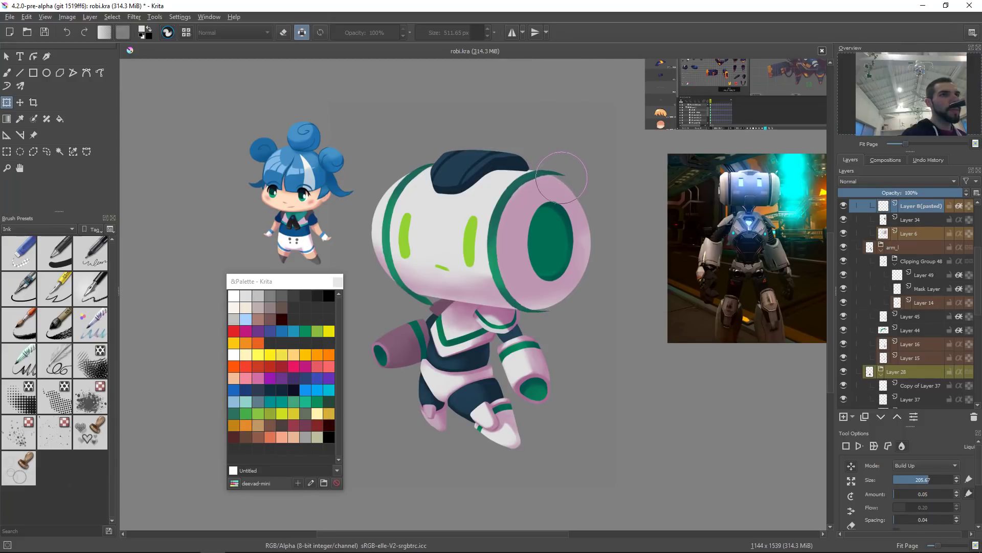
pyautogui.press('Return')
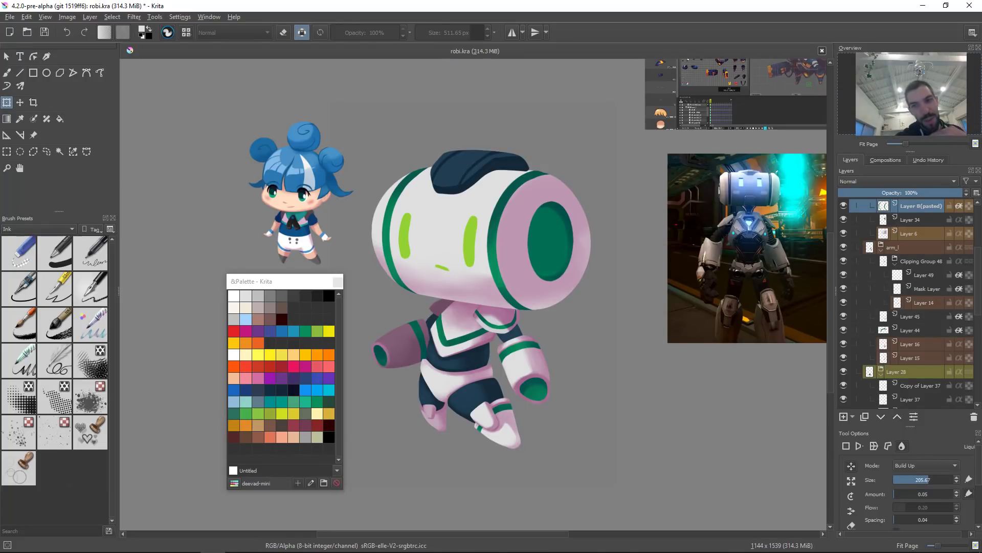
# Step: Liquify the head's left side, pushing it slightly outward, and apply the warp
pyautogui.moveTo(539, 180); pyautogui.dragTo(544, 200)
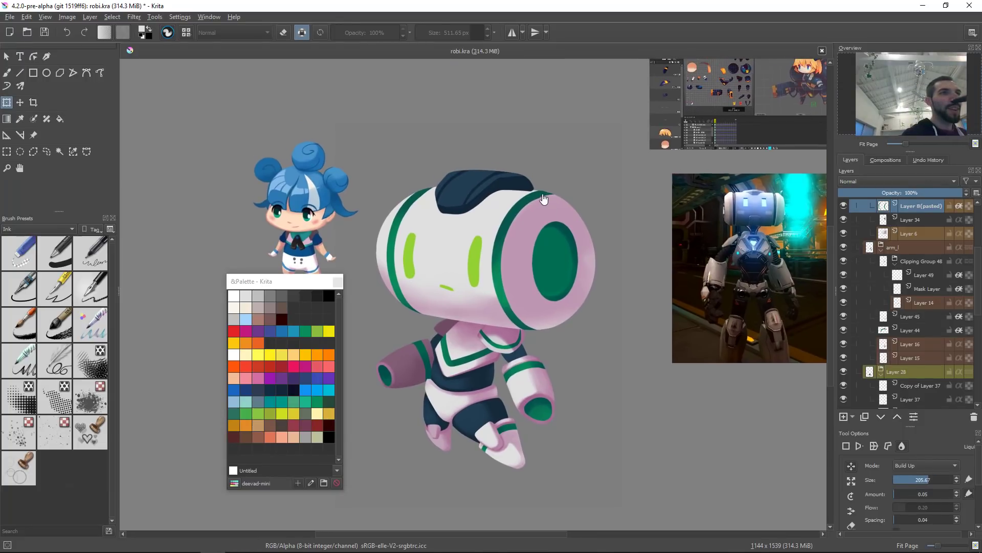
pyautogui.click(545, 213)
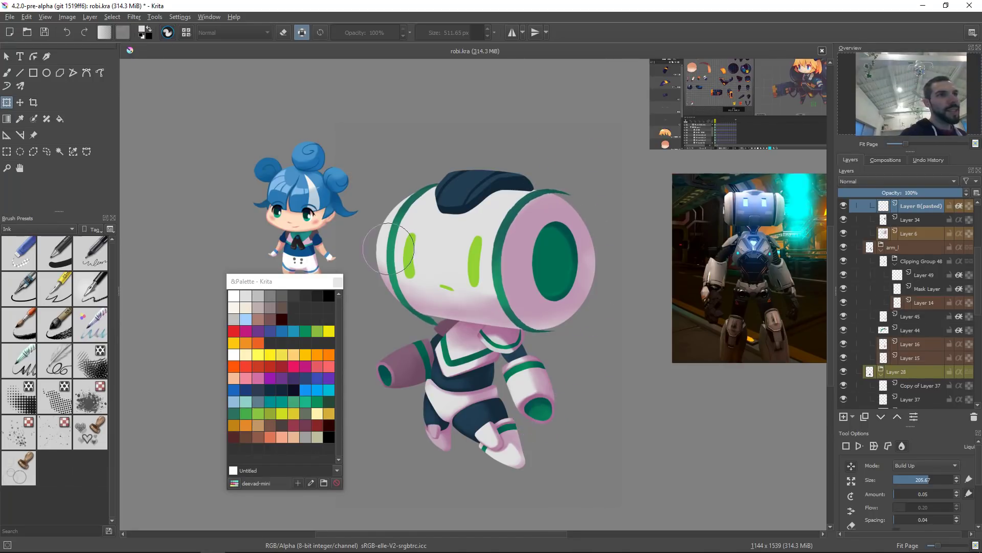
pyautogui.moveTo(403, 253); pyautogui.dragTo(425, 253)
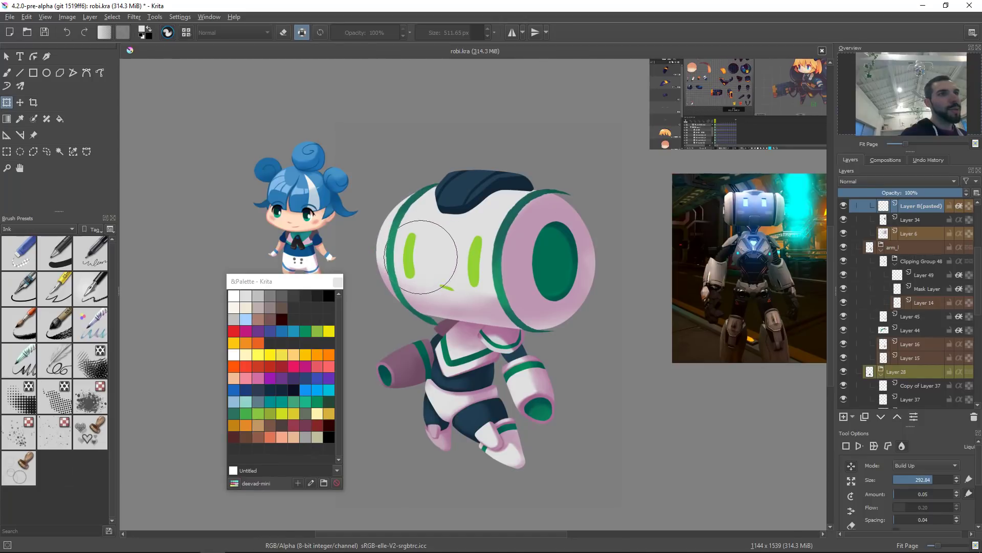
pyautogui.press('Return')
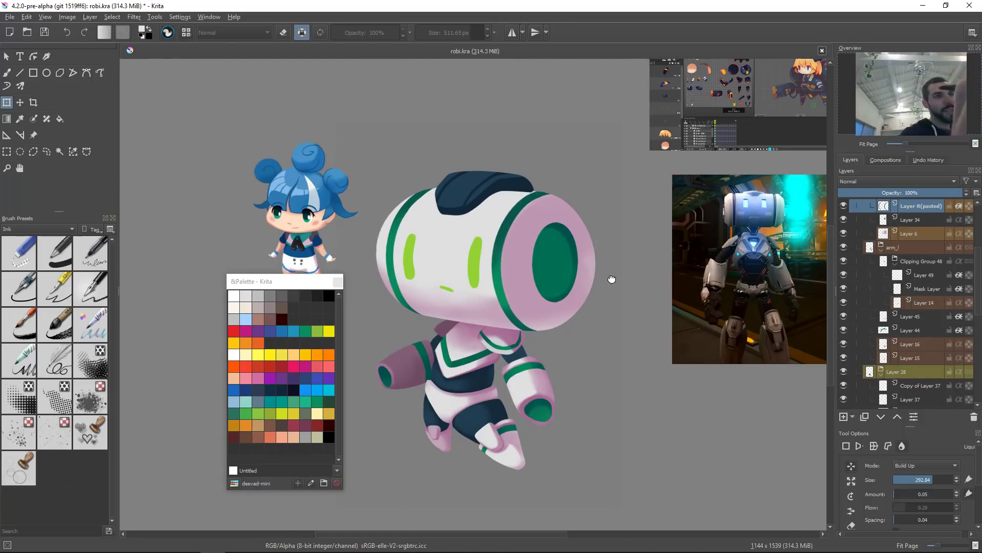
# Step: Select the head's shading layer, Layer 6, and shrink the airbrush to about 210 px
pyautogui.scroll(-5, 607, 274)
pyautogui.keyDown('ctrl'); pyautogui.moveTo(579, 334); pyautogui.dragTo(613, 241); pyautogui.keyUp('ctrl')
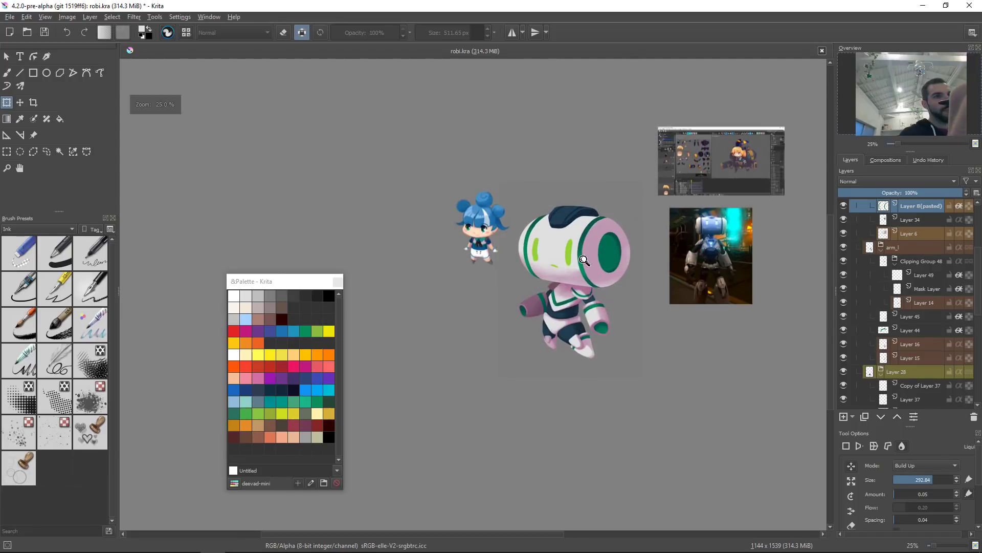
pyautogui.click(575, 272)
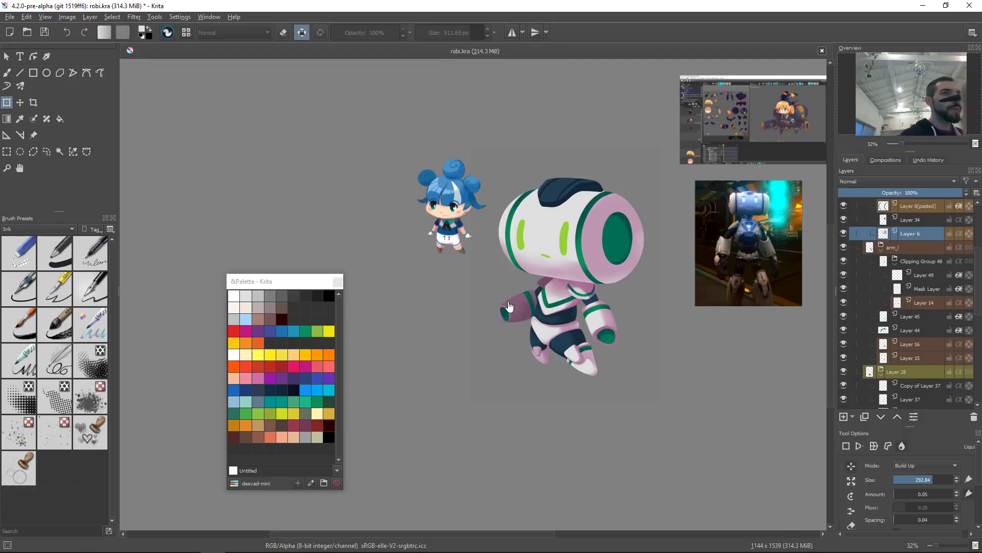
pyautogui.press('b')
pyautogui.keyDown('shift'); pyautogui.moveTo(561, 258); pyautogui.dragTo(523, 258); pyautogui.keyUp('shift')
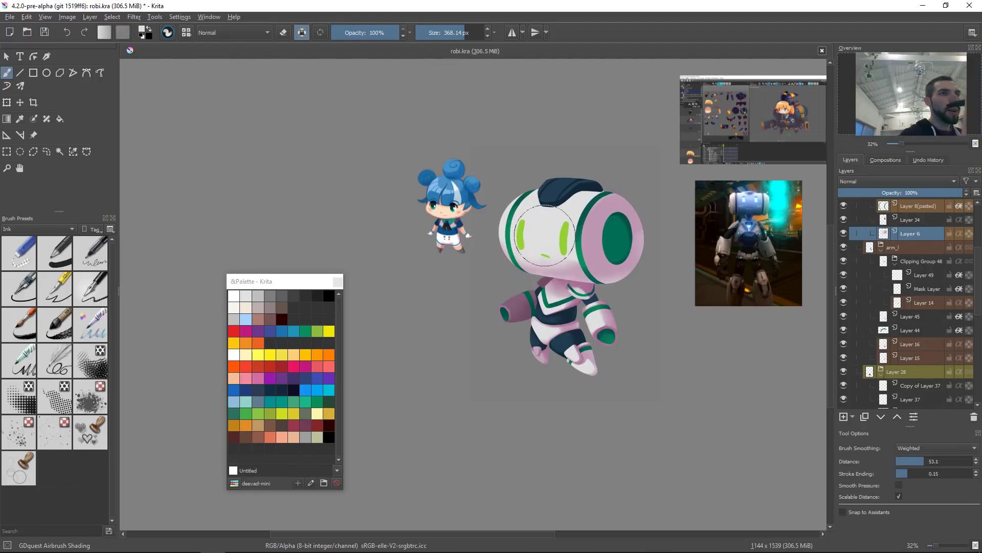
pyautogui.keyDown('shift'); pyautogui.moveTo(602, 279); pyautogui.dragTo(557, 279); pyautogui.keyUp('shift')
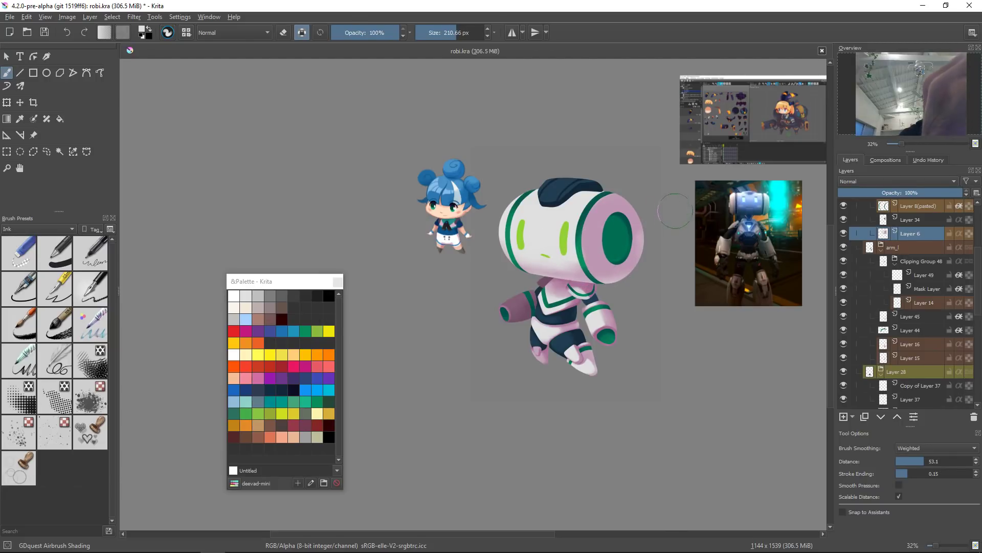
# Step: Liquify Layer 6 with a larger liquify brush around the head and apply the warp
pyautogui.hotkey('ctrl', 't')
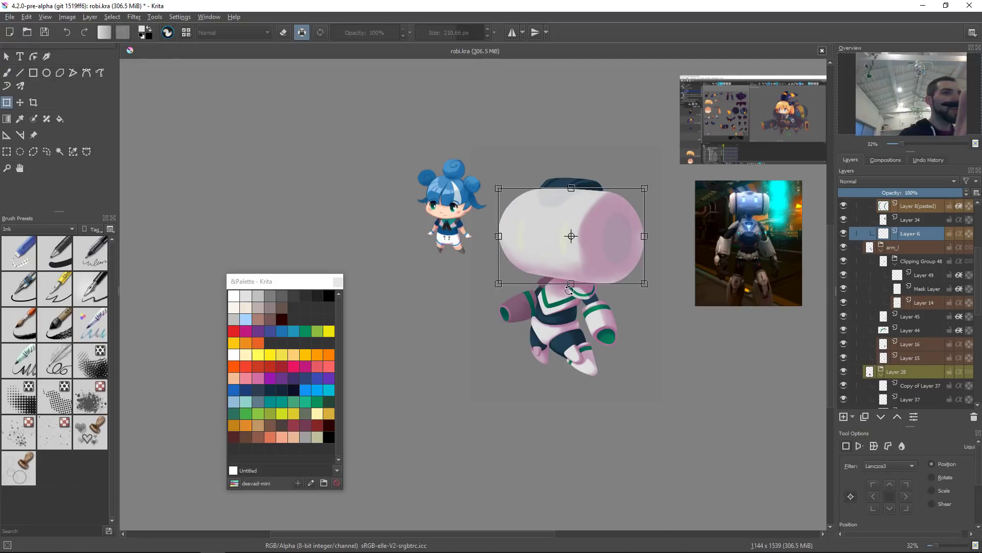
pyautogui.rightClick(588, 263)
pyautogui.click(634, 323)
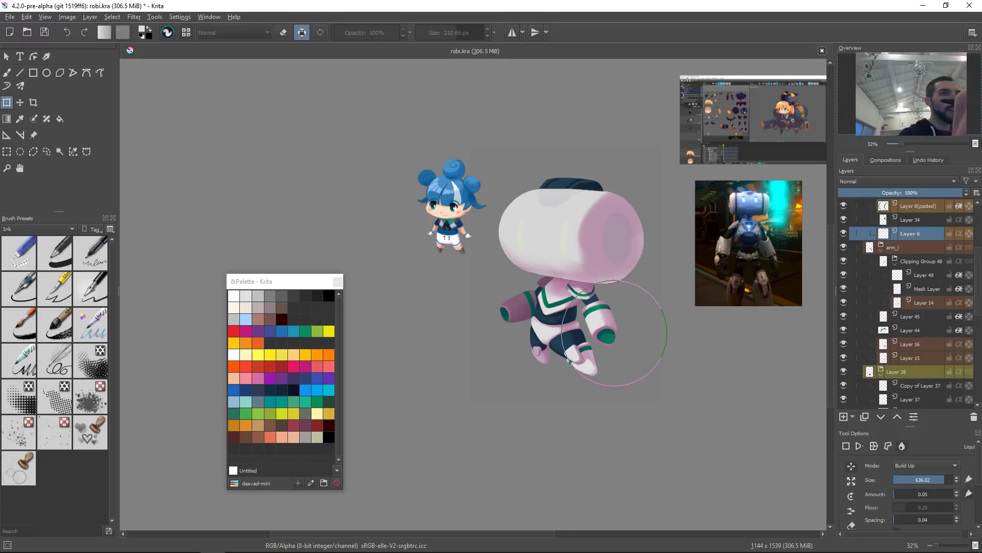
pyautogui.moveTo(578, 317); pyautogui.dragTo(539, 314)
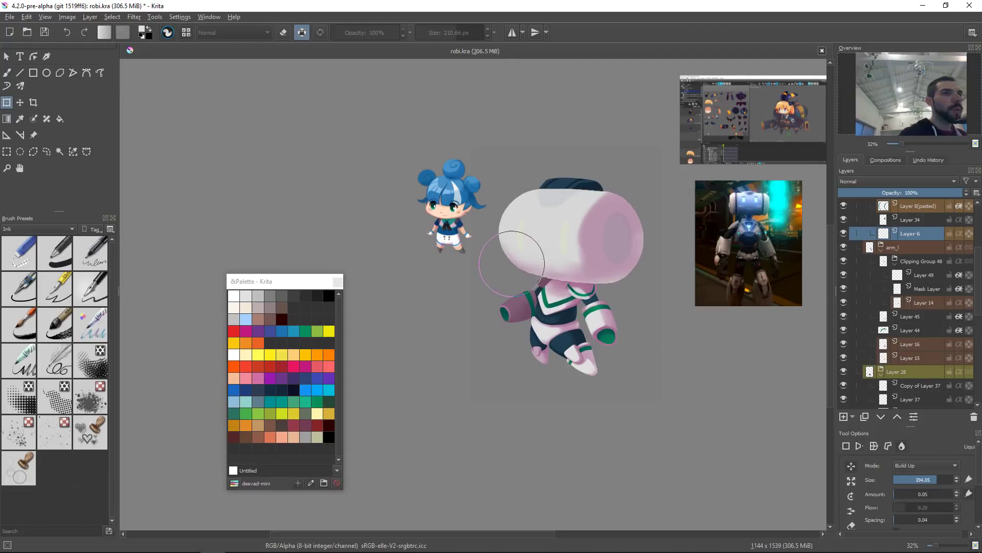
pyautogui.press('Return')
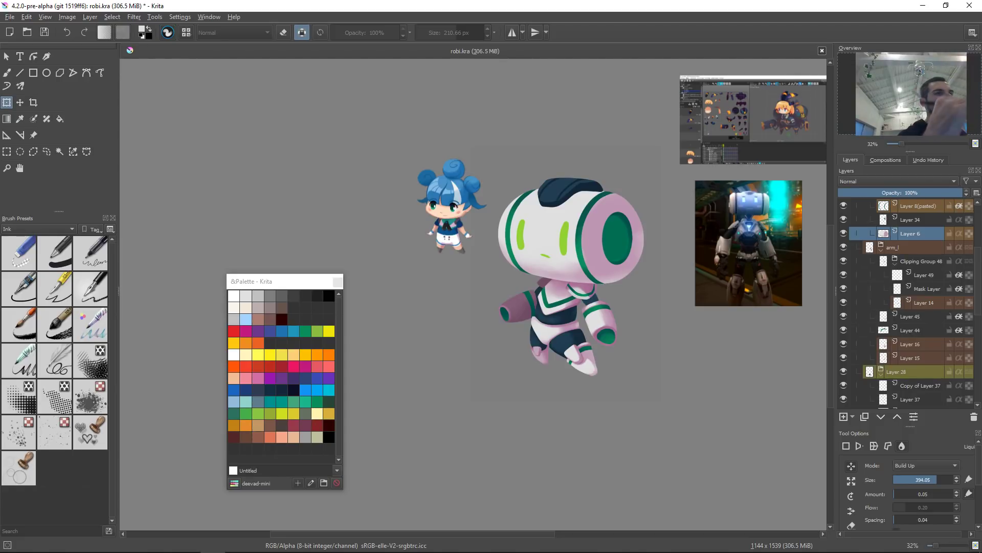
pyautogui.click(572, 298)
pyautogui.keyDown('shift'); pyautogui.moveTo(541, 305); pyautogui.dragTo(639, 306); pyautogui.keyUp('shift')
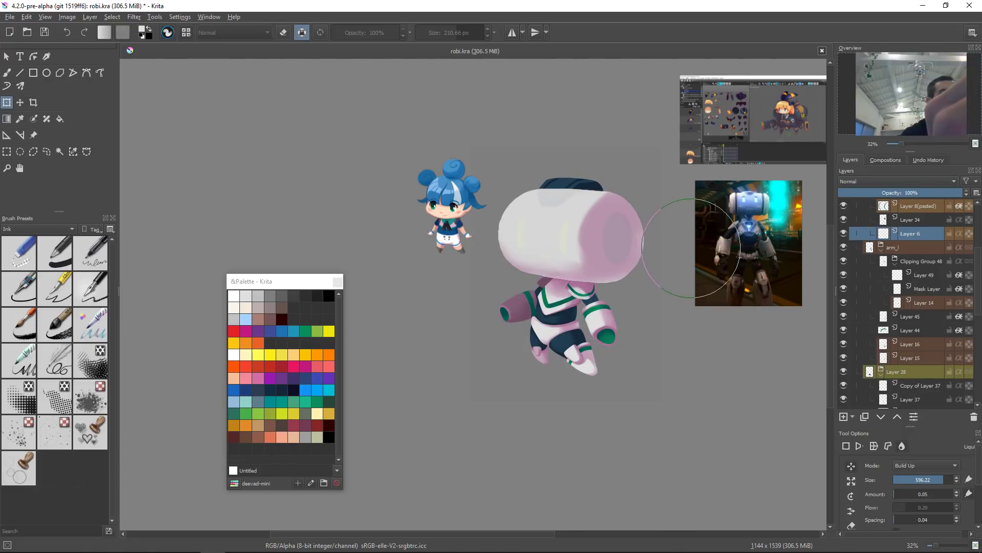
pyautogui.press('Return')
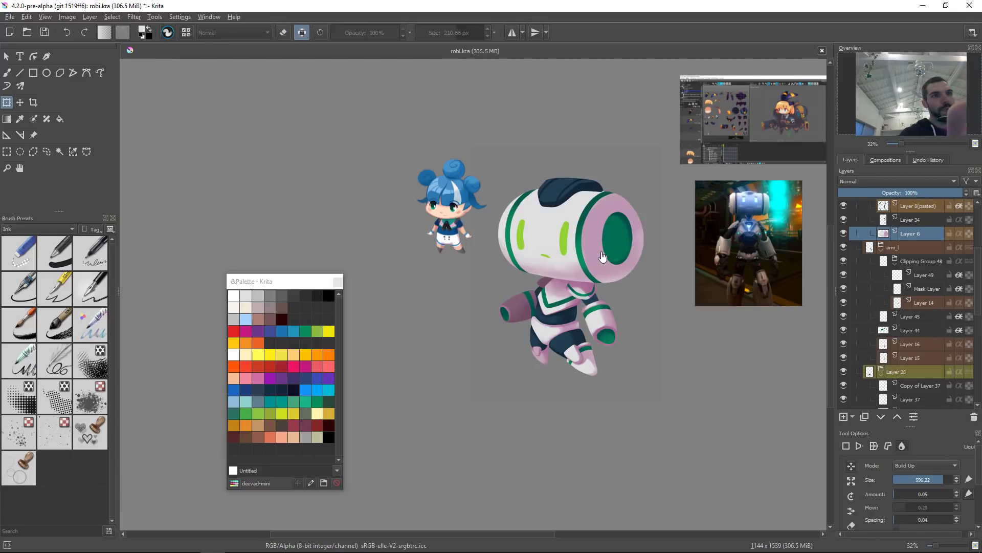
# Step: Sample the head's pink, shrink the airbrush and try a shading stroke on the head, undoing two strokes
pyautogui.press('b')
pyautogui.keyDown('ctrl'); pyautogui.click(594, 249); pyautogui.keyUp('ctrl')
pyautogui.keyDown('shift'); pyautogui.moveTo(594, 249); pyautogui.dragTo(582, 249); pyautogui.keyUp('shift')
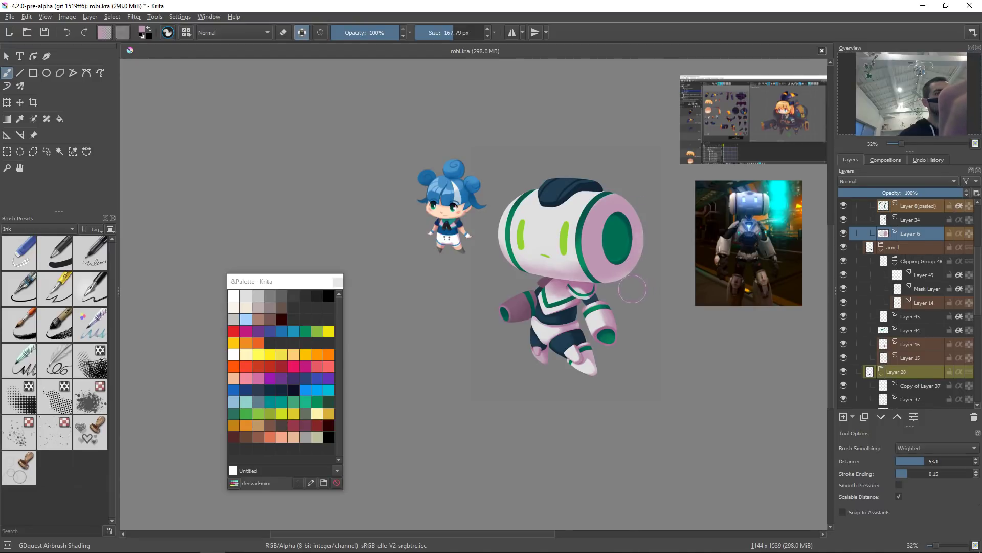
pyautogui.moveTo(588, 220)
pyautogui.keyDown('ctrl'); pyautogui.mouseDown()
pyautogui.moveTo(604, 156)
pyautogui.moveTo(593, 236)
pyautogui.moveTo(567, 248)
pyautogui.mouseUp(); pyautogui.keyUp('ctrl')
pyautogui.keyDown('ctrl'); pyautogui.click(602, 155); pyautogui.keyUp('ctrl')
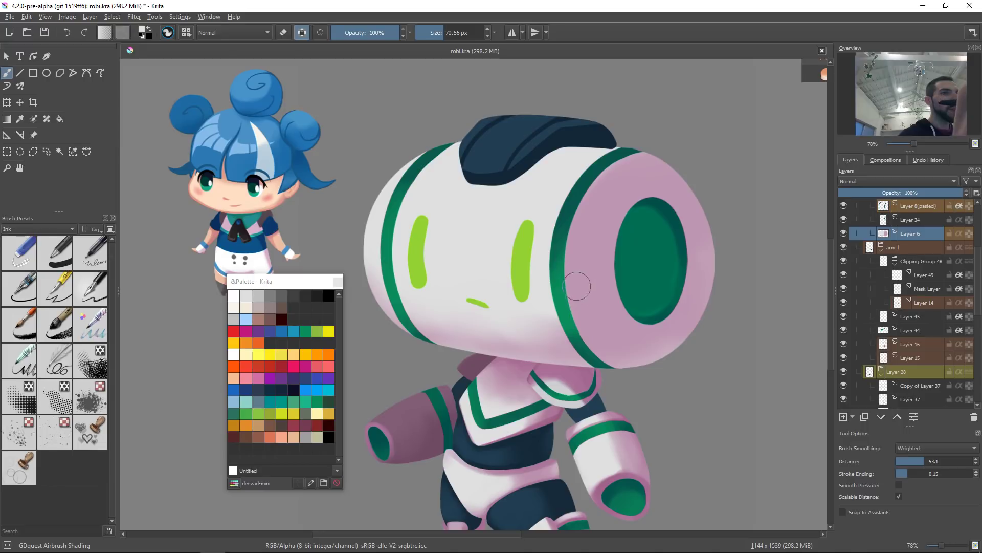
pyautogui.moveTo(587, 342); pyautogui.dragTo(579, 320)
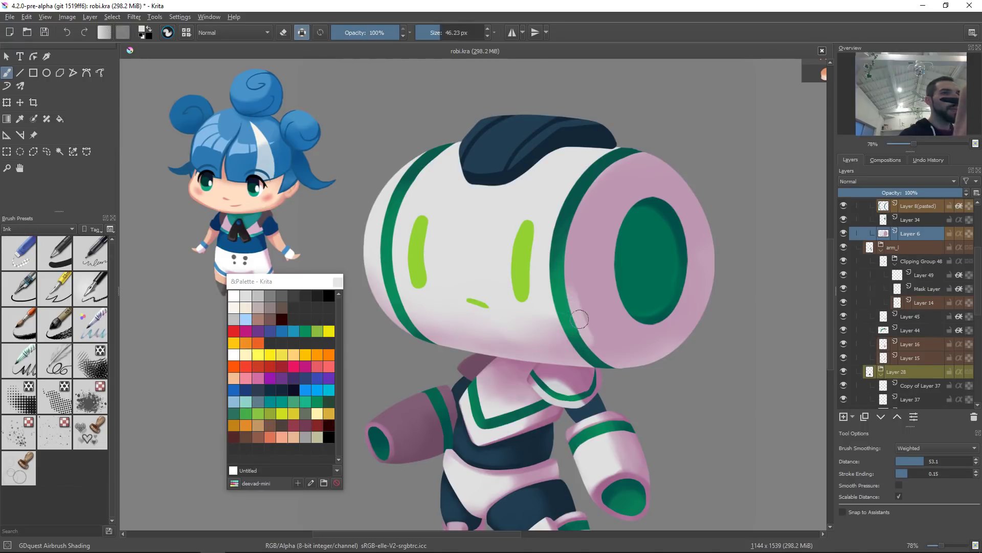
pyautogui.moveTo(568, 287); pyautogui.dragTo(573, 249)
pyautogui.hotkey('ctrl', 'z')
pyautogui.hotkey('ctrl', 'z')
# Step: Airbrush pink shading along the rim around the head's green opening with a 91 px brush
pyautogui.moveTo(599, 185); pyautogui.dragTo(584, 358)
pyautogui.moveTo(593, 192)
pyautogui.mouseDown()
pyautogui.moveTo(607, 341)
pyautogui.moveTo(589, 199)
pyautogui.moveTo(586, 315)
pyautogui.mouseUp()
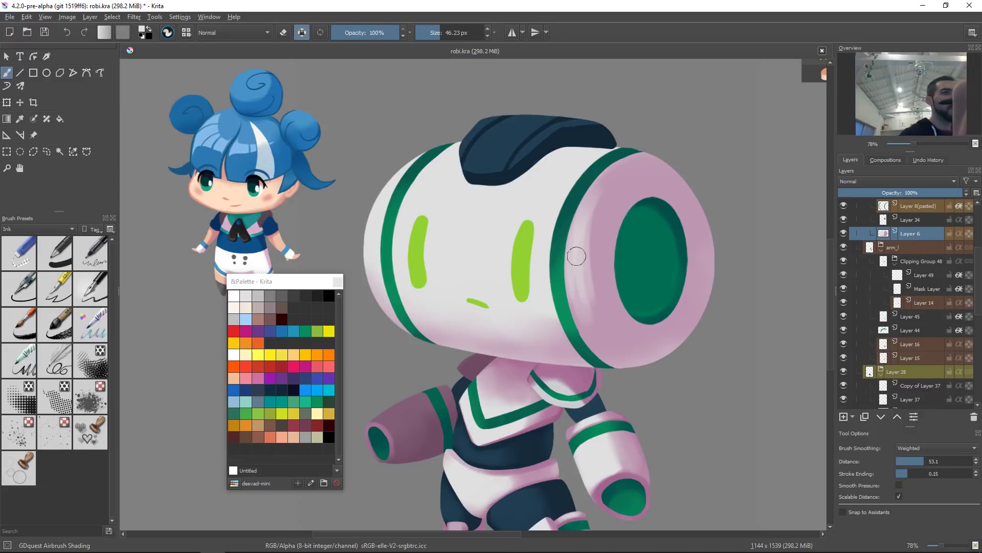
pyautogui.moveTo(583, 236); pyautogui.dragTo(591, 332)
pyautogui.moveTo(587, 220); pyautogui.dragTo(588, 294)
pyautogui.moveTo(597, 195)
pyautogui.mouseDown()
pyautogui.moveTo(592, 248)
pyautogui.moveTo(601, 260)
pyautogui.mouseUp()
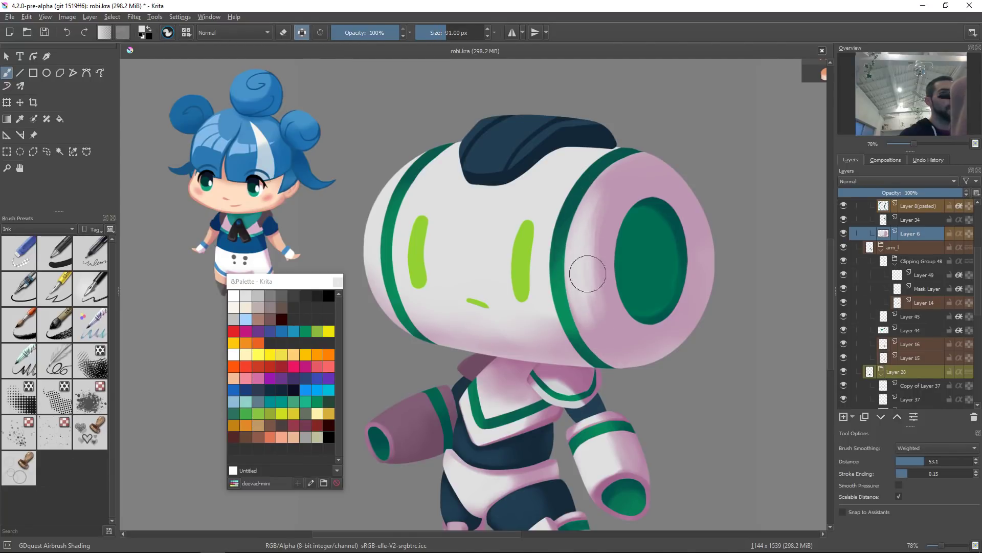
pyautogui.moveTo(588, 274)
pyautogui.mouseDown()
pyautogui.moveTo(605, 192)
pyautogui.moveTo(636, 172)
pyautogui.mouseUp()
pyautogui.moveTo(589, 261); pyautogui.dragTo(642, 177)
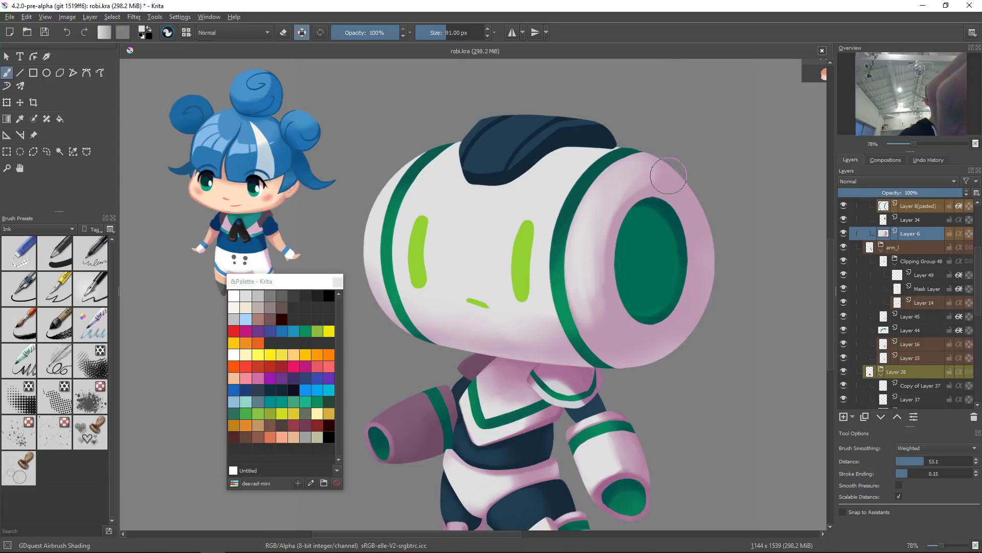
pyautogui.moveTo(618, 192); pyautogui.dragTo(599, 330)
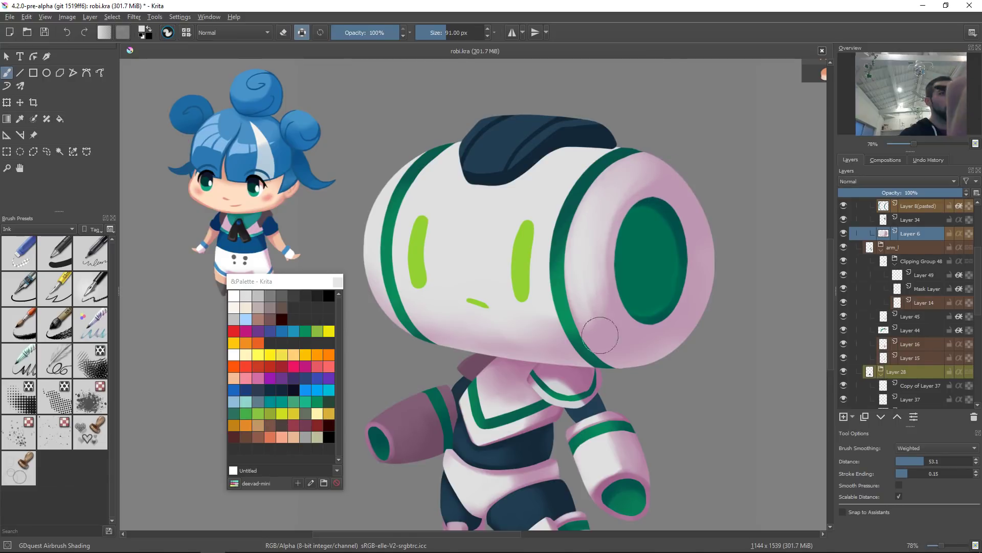
pyautogui.moveTo(582, 227); pyautogui.dragTo(629, 350)
pyautogui.moveTo(592, 275); pyautogui.dragTo(613, 334)
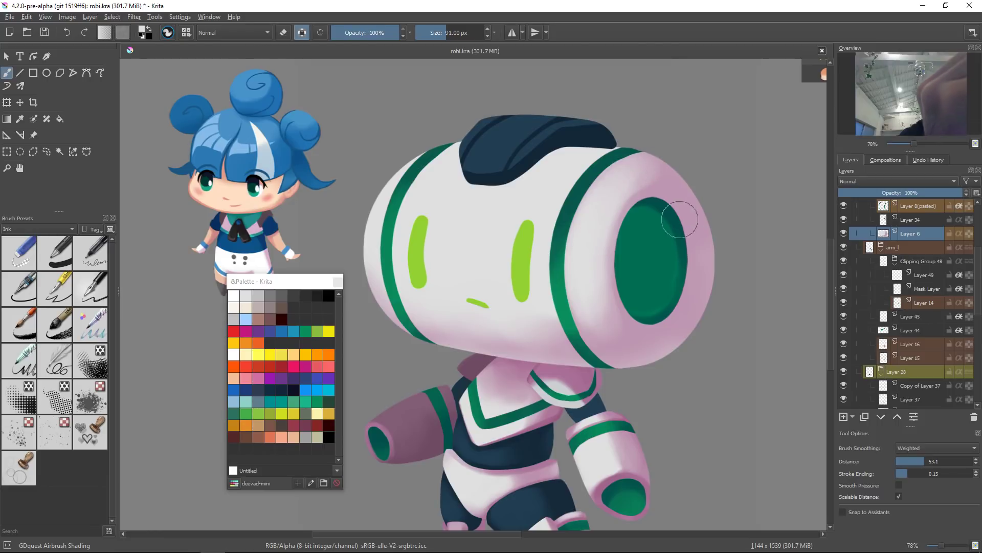
# Step: Select the eyes' layer, pick a lighter green and airbrush a highlight on the top of the left eye
pyautogui.hotkey('ctrl', 'shift', '0')
pyautogui.moveTo(660, 252); pyautogui.dragTo(659, 332)
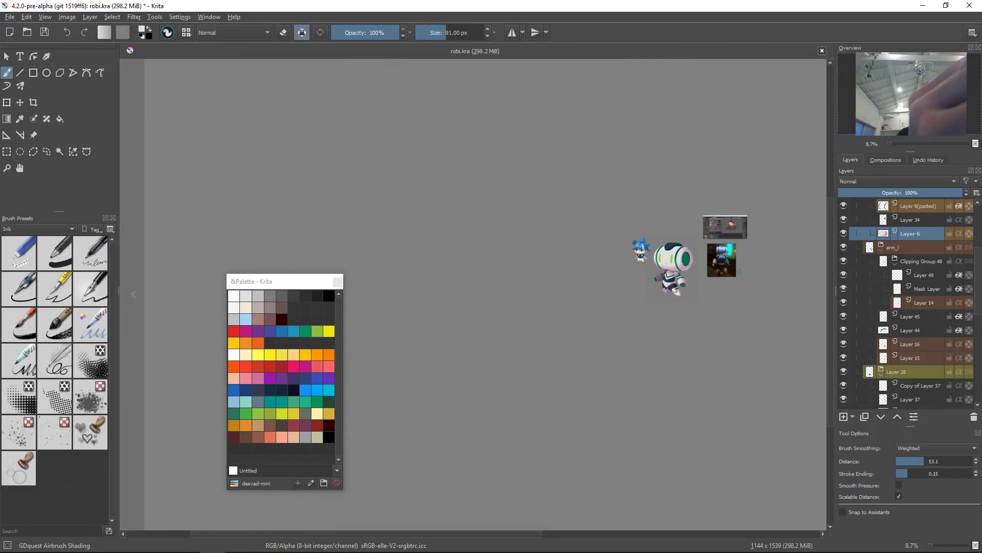
pyautogui.moveTo(677, 268); pyautogui.dragTo(695, 240)
pyautogui.keyDown('ctrl'); pyautogui.click(710, 247); pyautogui.keyUp('ctrl')
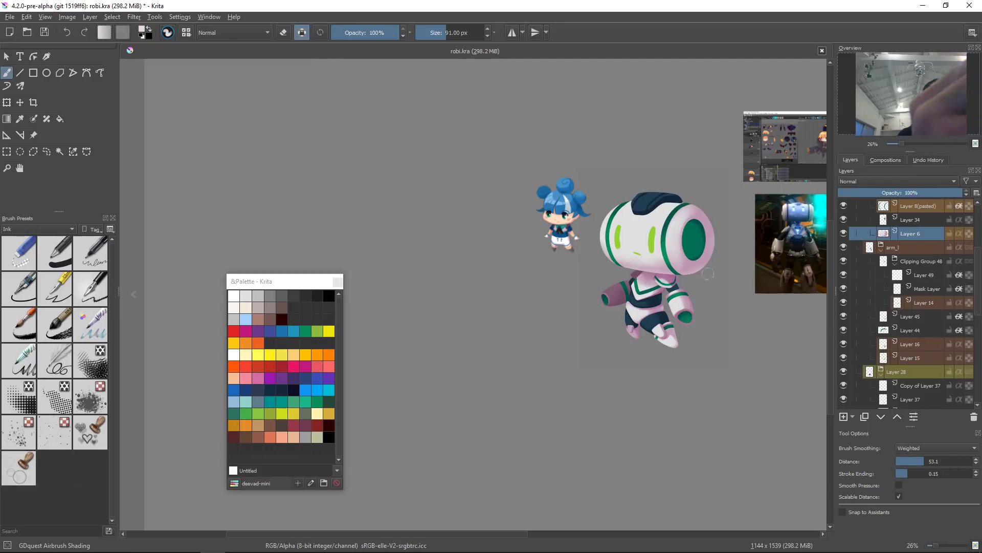
pyautogui.moveTo(744, 227); pyautogui.dragTo(666, 336)
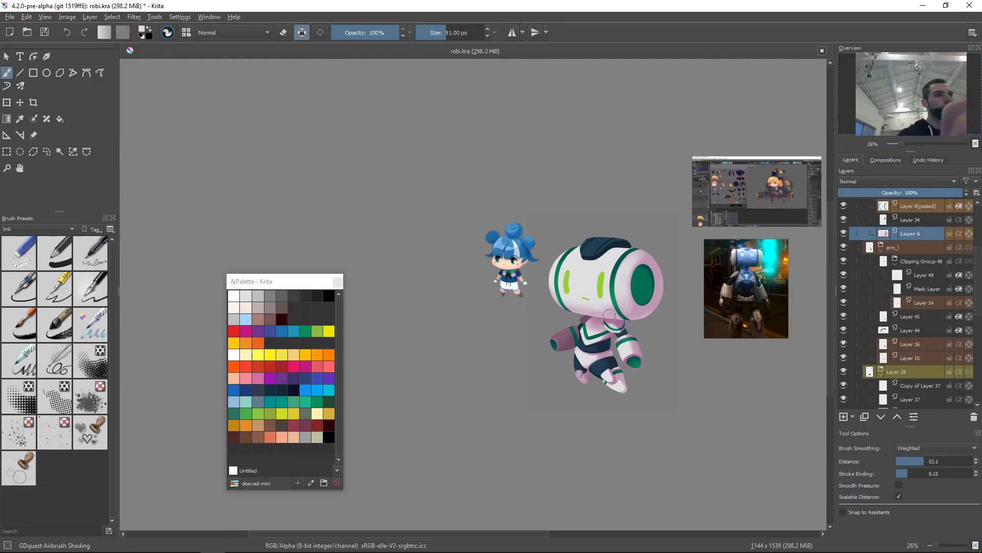
pyautogui.click(601, 287)
pyautogui.moveTo(602, 292); pyautogui.dragTo(632, 190)
pyautogui.keyDown('ctrl'); pyautogui.click(608, 262); pyautogui.keyUp('ctrl')
pyautogui.rightClick(608, 262)
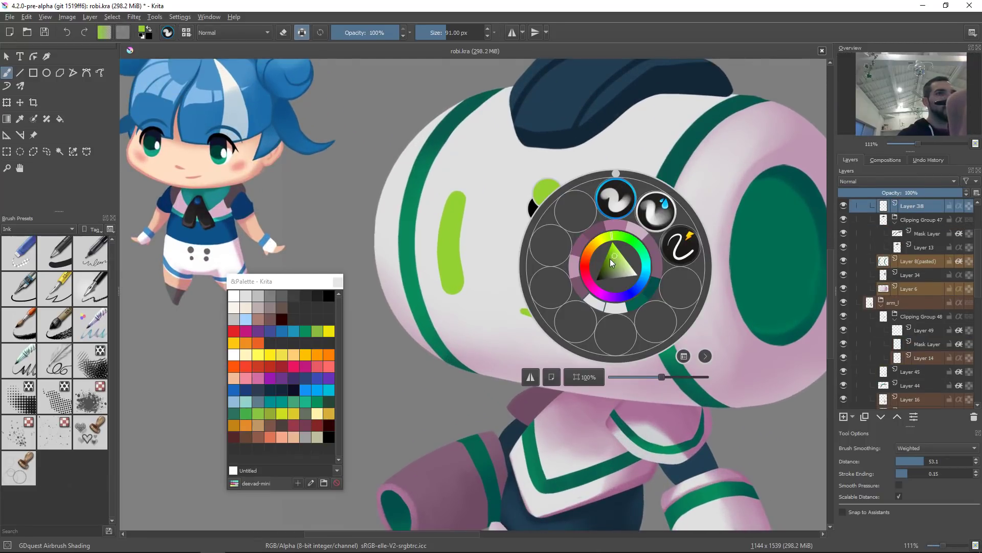
pyautogui.click(478, 404)
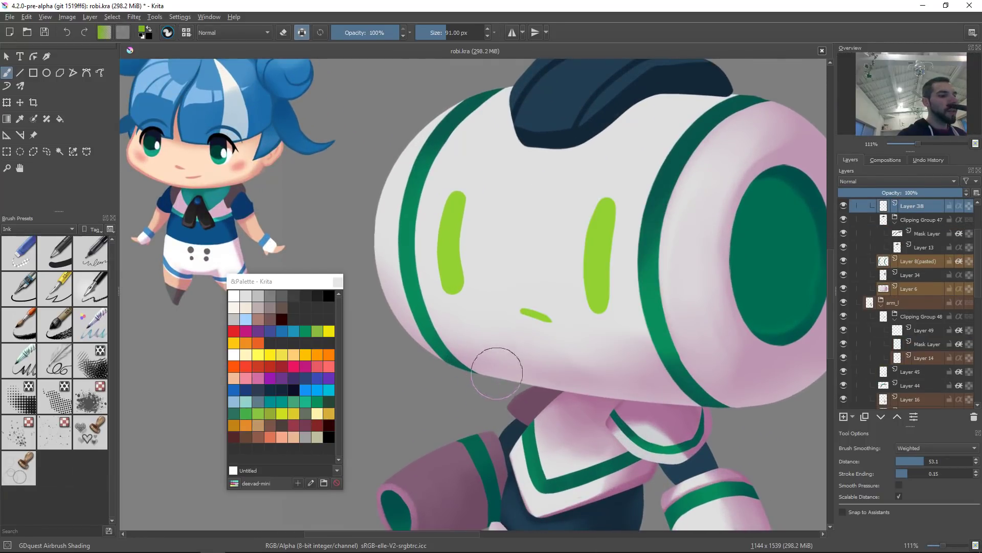
pyautogui.hotkey('shift', 'i')
pyautogui.moveTo(637, 262); pyautogui.dragTo(631, 266)
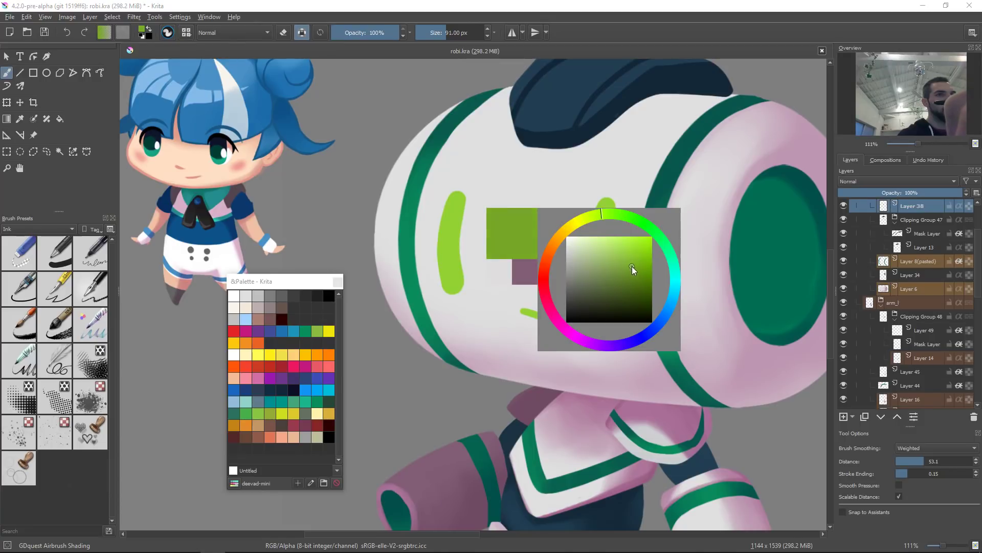
pyautogui.moveTo(603, 216)
pyautogui.mouseDown()
pyautogui.moveTo(630, 203)
pyautogui.moveTo(600, 213)
pyautogui.mouseUp()
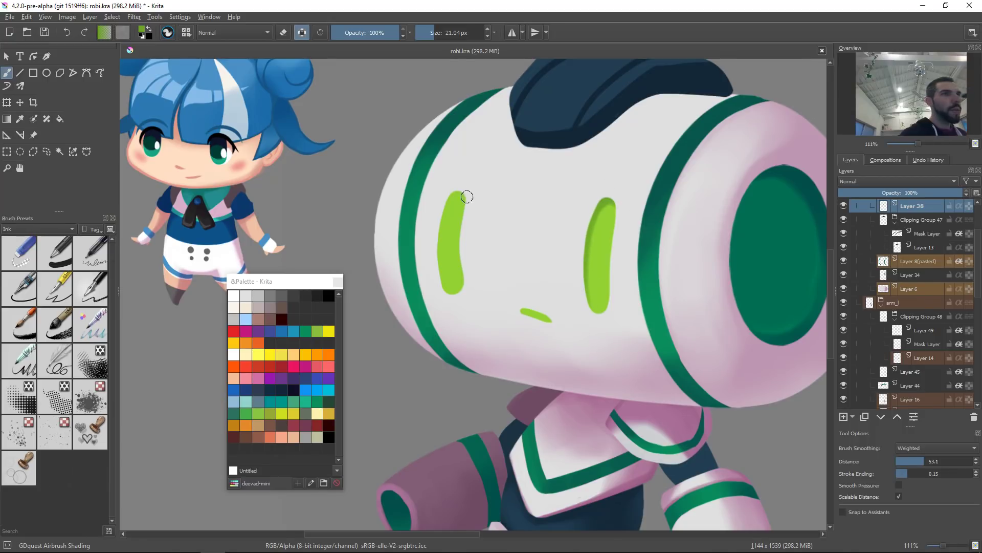
pyautogui.moveTo(454, 189); pyautogui.dragTo(446, 210)
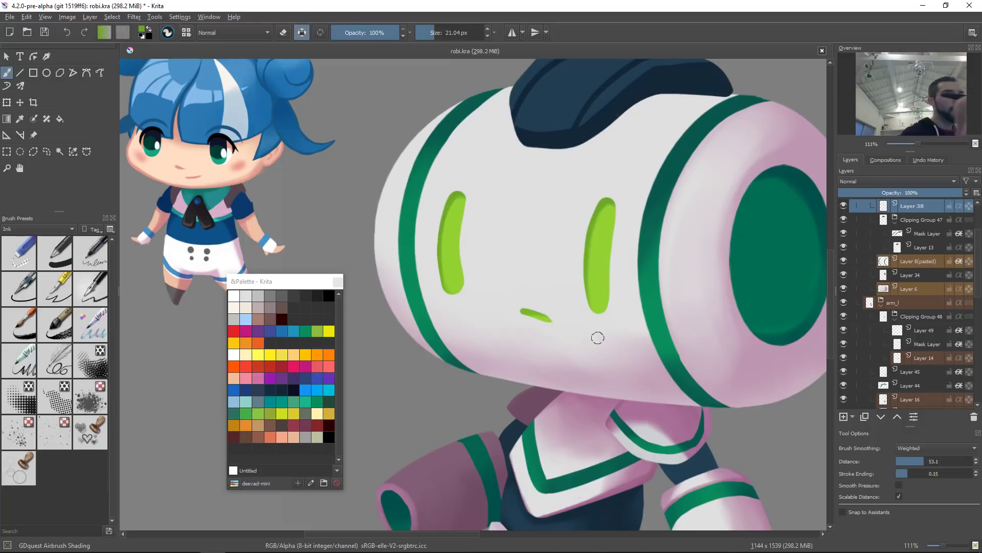
pyautogui.press('2')
pyautogui.moveTo(638, 316); pyautogui.dragTo(676, 317)
pyautogui.moveTo(629, 313)
pyautogui.mouseDown()
pyautogui.moveTo(628, 302)
pyautogui.moveTo(630, 315)
pyautogui.mouseUp()
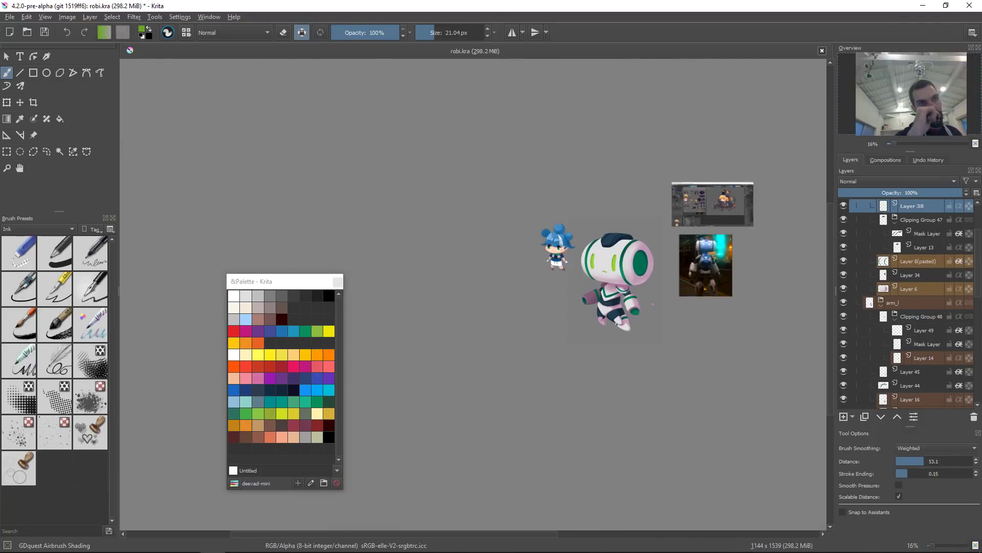
# Step: Start another liquify transform on the head, shrink the liquify brush and apply the transform
pyautogui.moveTo(647, 305)
pyautogui.mouseDown()
pyautogui.moveTo(638, 230)
pyautogui.moveTo(630, 213)
pyautogui.moveTo(609, 212)
pyautogui.mouseUp()
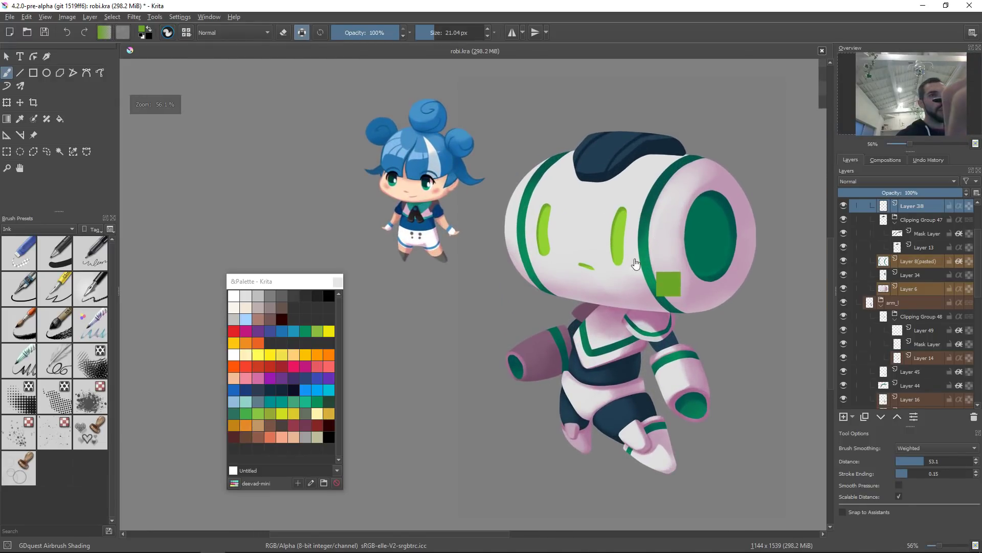
pyautogui.hotkey('ctrl', 't')
pyautogui.rightClick(625, 246)
pyautogui.click(657, 300)
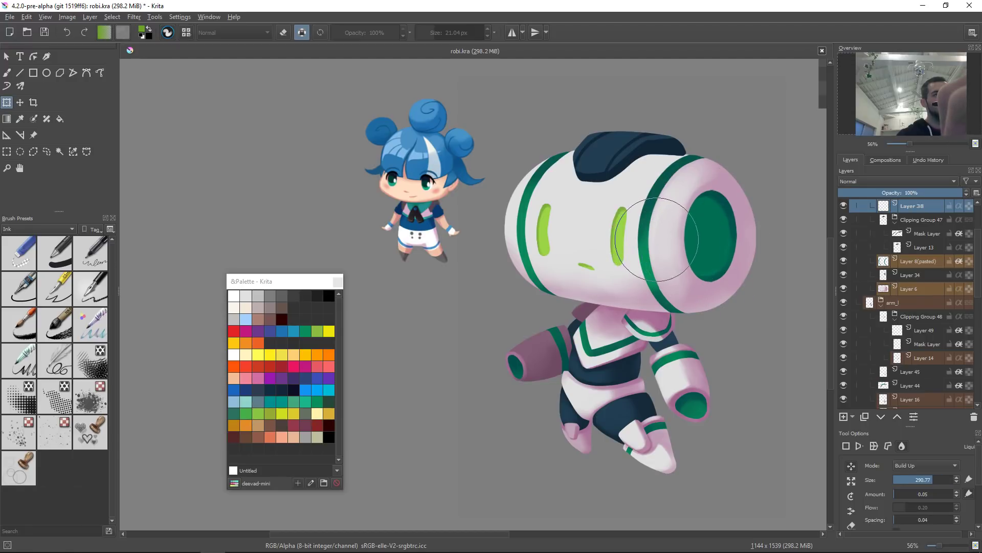
pyautogui.moveTo(578, 231)
pyautogui.keyDown('shift'); pyautogui.mouseDown()
pyautogui.moveTo(543, 230)
pyautogui.moveTo(558, 229)
pyautogui.mouseUp(); pyautogui.keyUp('shift')
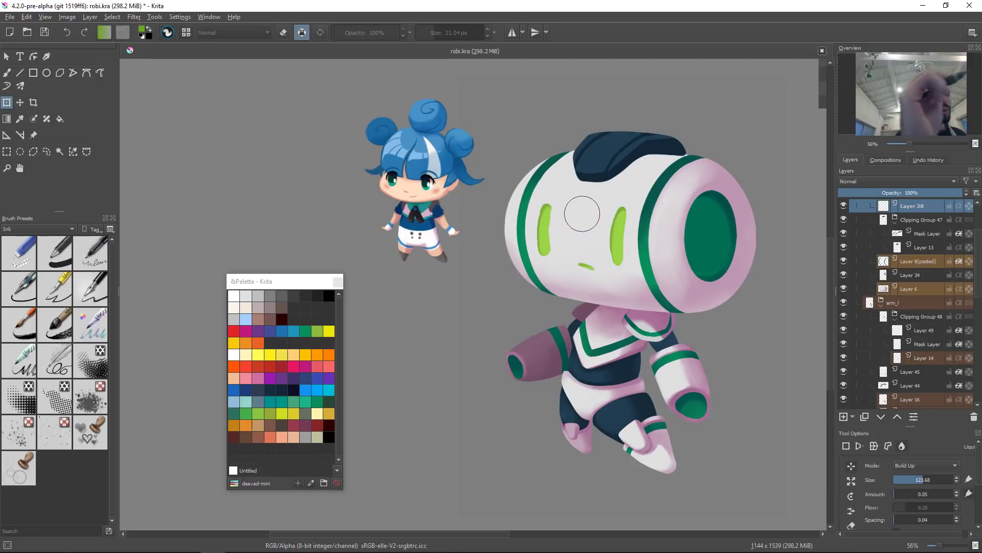
pyautogui.press('Return')
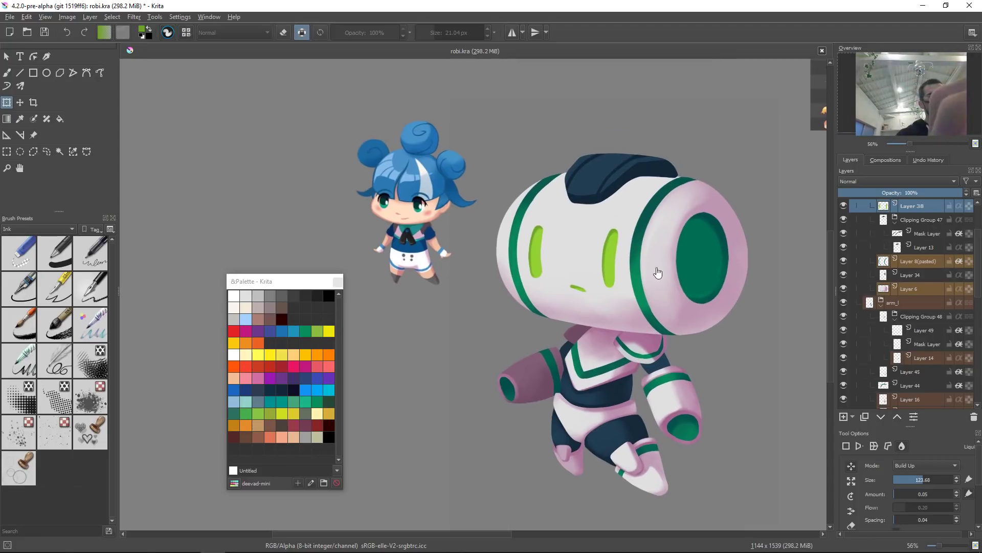
# Step: Select the left boot's layer, sample the green stripe colour and paint a green band across the left boot's toe with the ink brush
pyautogui.click(635, 205)
pyautogui.click(626, 184)
pyautogui.press('b')
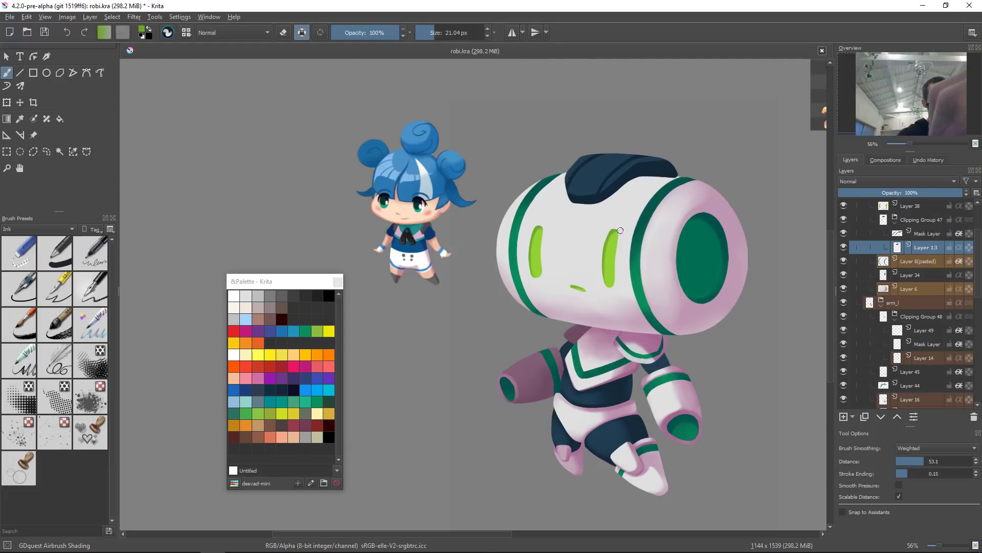
pyautogui.click(584, 462)
pyautogui.scroll(5, 589, 440)
pyautogui.press('Insert')
pyautogui.press('ctrl')
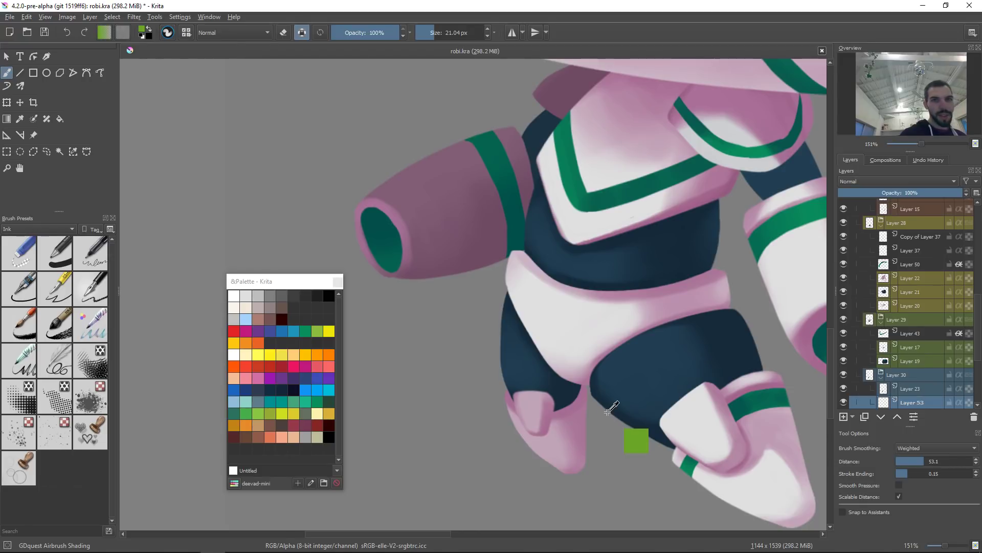
pyautogui.keyDown('ctrl'); pyautogui.click(759, 413); pyautogui.keyUp('ctrl')
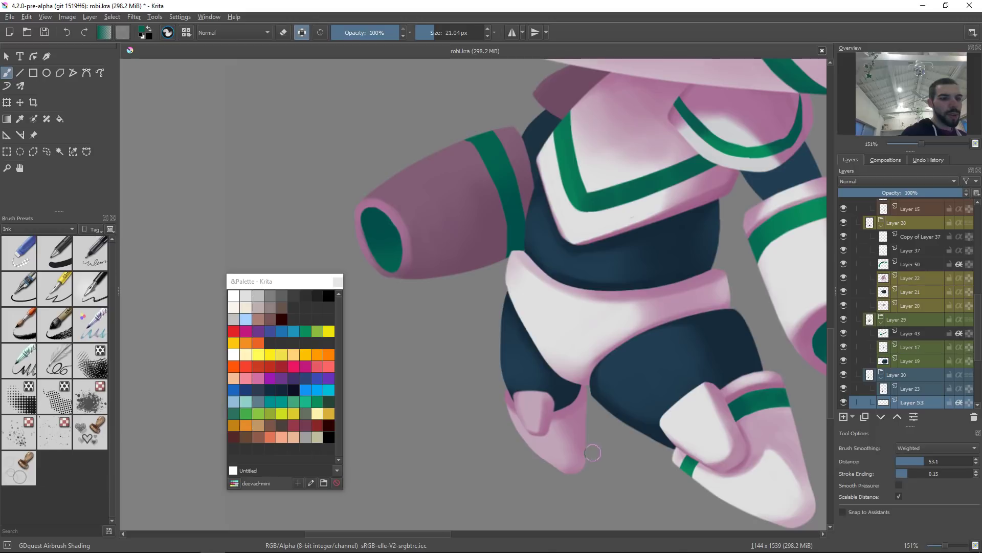
pyautogui.rightClick(588, 388)
pyautogui.click(629, 346)
pyautogui.moveTo(549, 425); pyautogui.dragTo(533, 424)
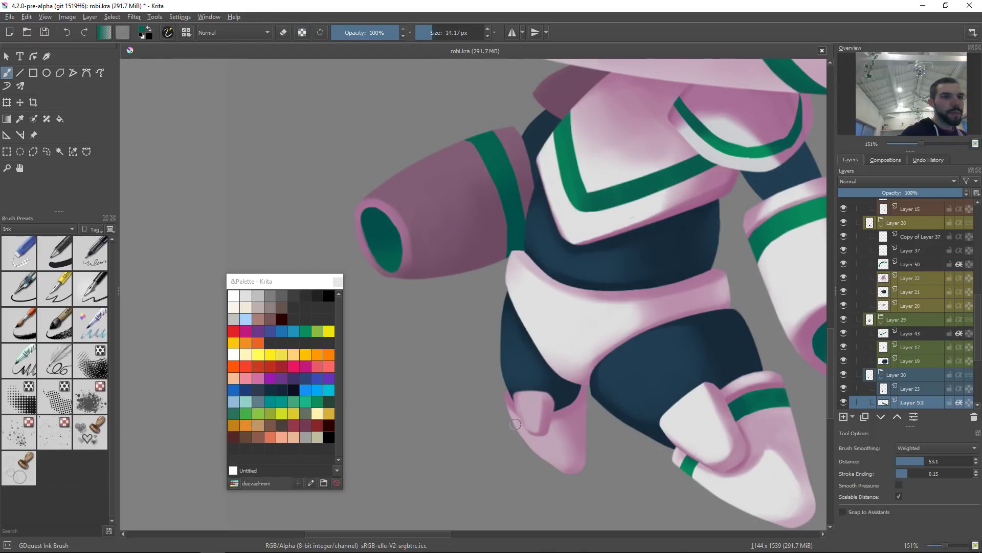
pyautogui.moveTo(518, 427); pyautogui.dragTo(578, 420)
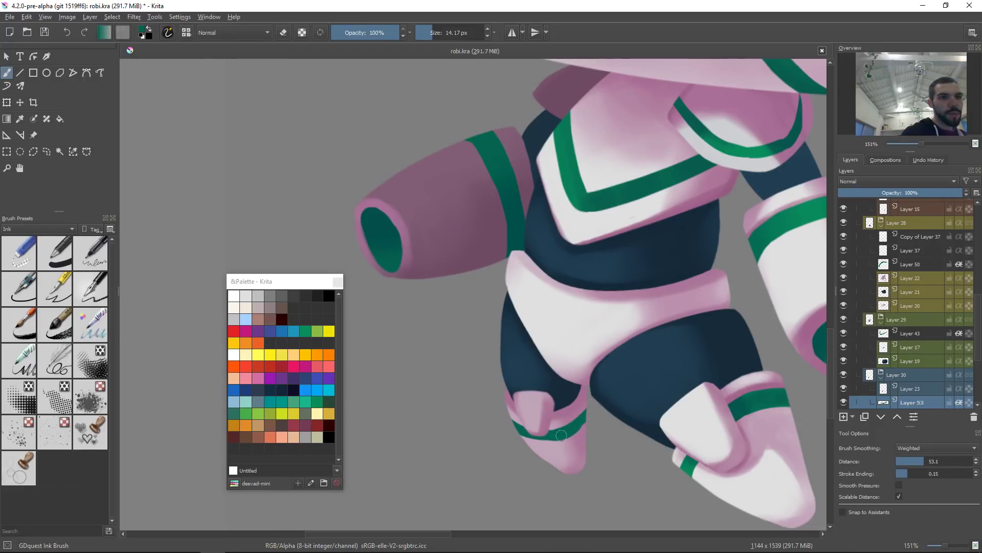
# Step: Erase the right end of the new green band on the left boot to trim it
pyautogui.moveTo(529, 434); pyautogui.dragTo(561, 434)
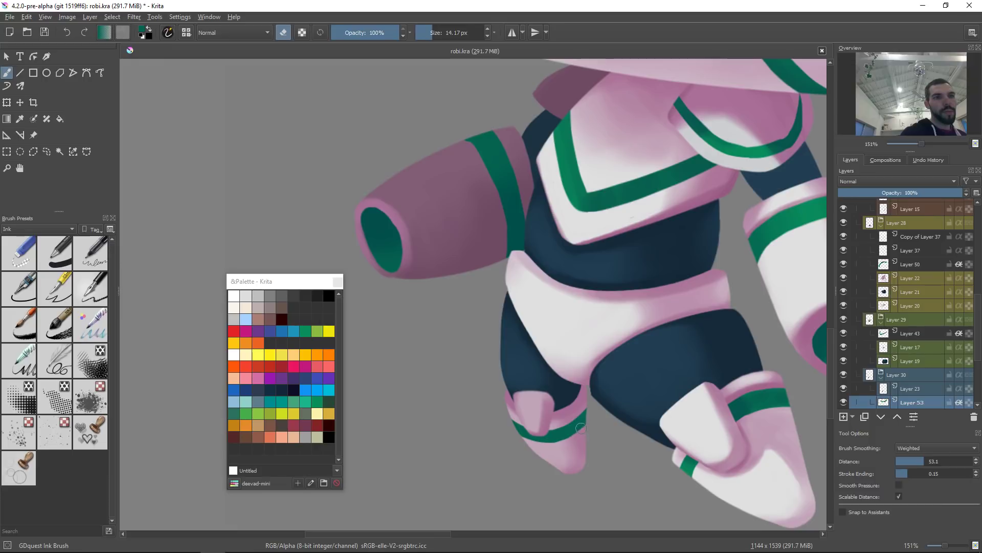
pyautogui.press('t')
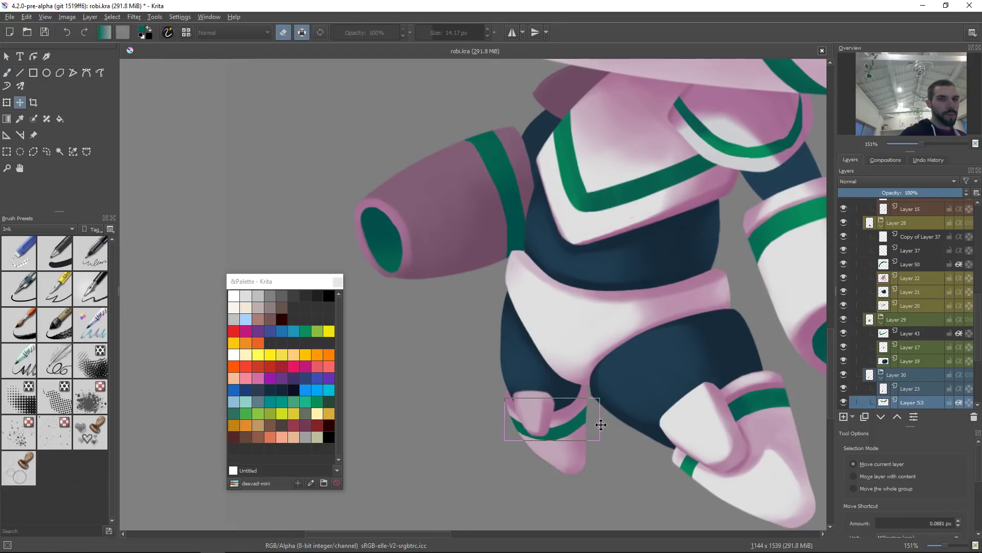
pyautogui.press('b')
pyautogui.press('e')
# Step: Switch to the airbrush and shade around the left boot's green band with Multiply blending and an about 29 px brush
pyautogui.rightClick(719, 396)
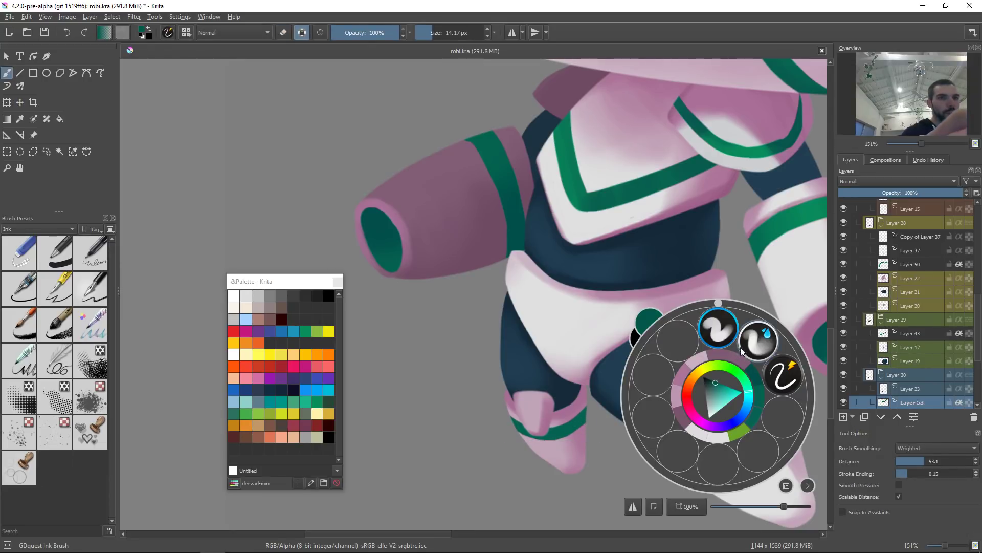
pyautogui.click(718, 327)
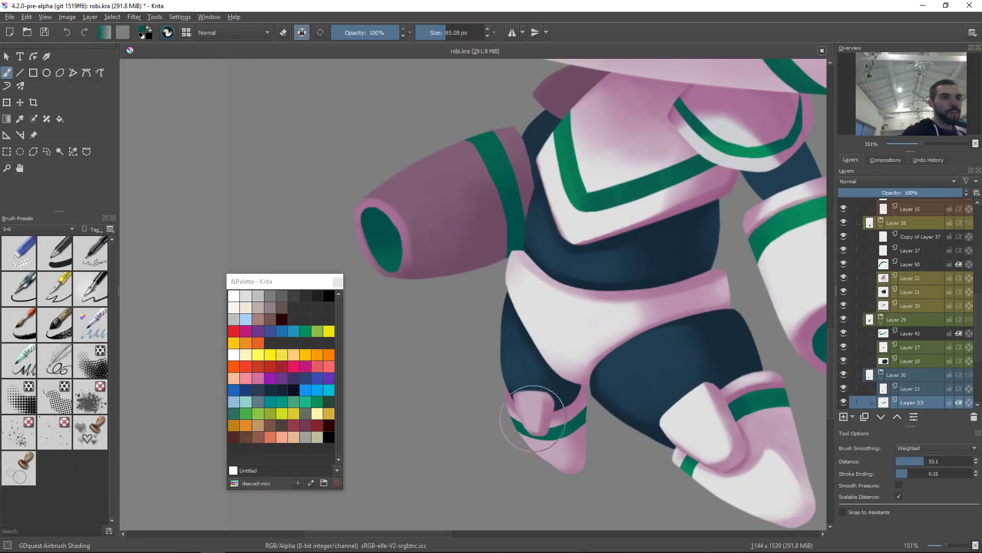
pyautogui.click(537, 404)
pyautogui.press('t')
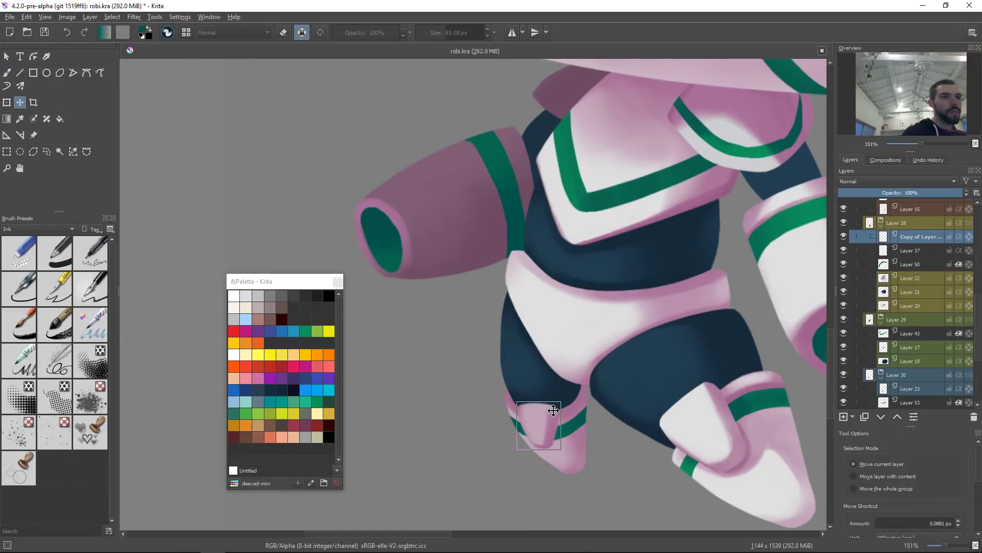
pyautogui.moveTo(649, 421); pyautogui.dragTo(609, 417)
pyautogui.click(536, 432)
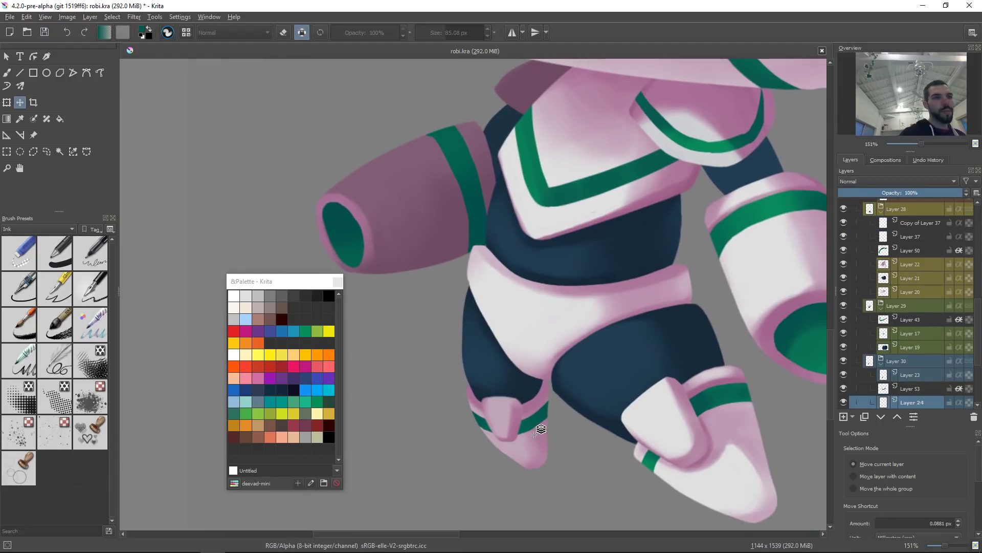
pyautogui.press('b')
pyautogui.click(535, 420)
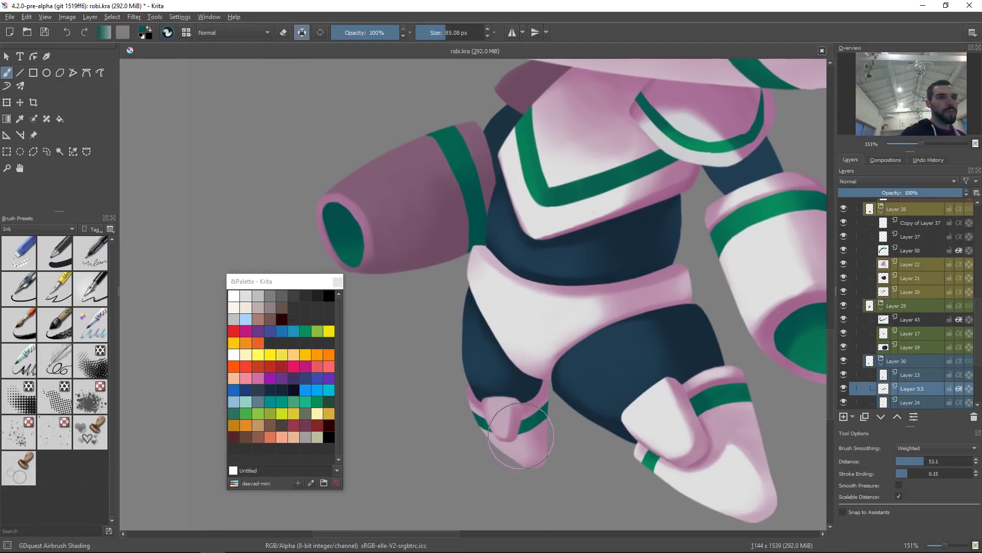
pyautogui.hotkey('alt', 'shift', 'm')
pyautogui.moveTo(521, 443); pyautogui.dragTo(482, 448)
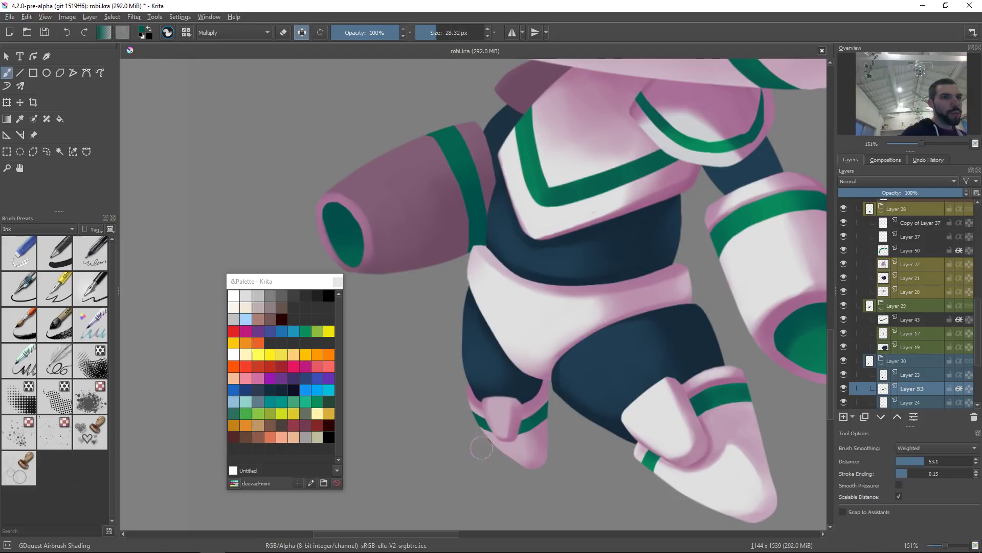
pyautogui.keyDown('ctrl'); pyautogui.click(523, 429); pyautogui.keyUp('ctrl')
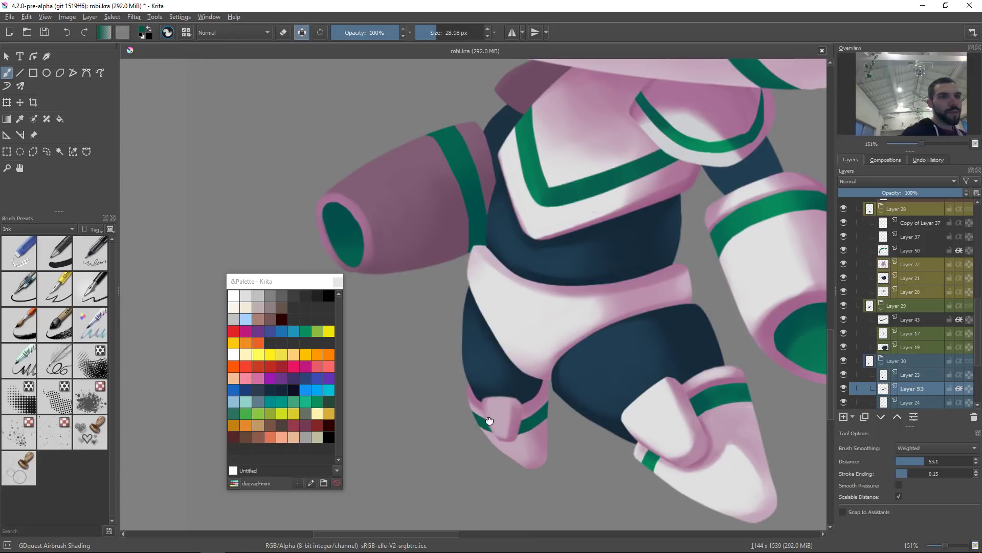
pyautogui.moveTo(493, 420); pyautogui.dragTo(485, 422)
# Step: Try an airbrush stroke near the robot's right shoulder and undo it
pyautogui.scroll(-4, 588, 400)
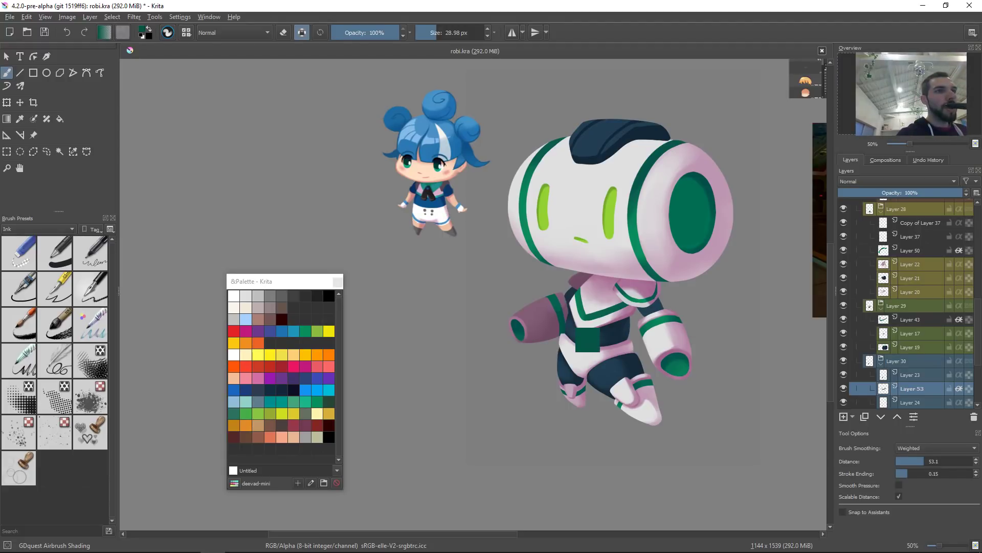
pyautogui.click(563, 315)
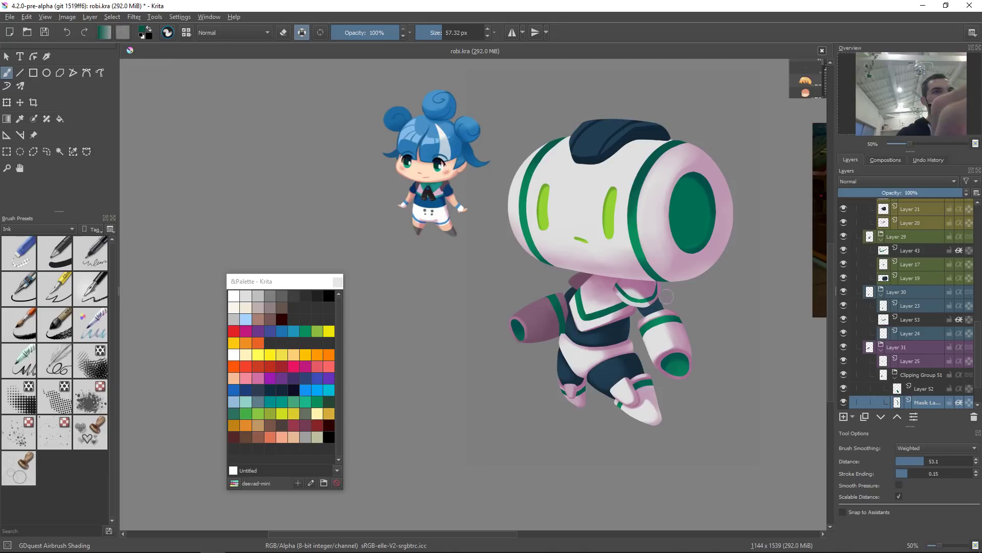
pyautogui.scroll(-2, 685, 333)
pyautogui.moveTo(643, 359); pyautogui.dragTo(680, 257)
pyautogui.moveTo(584, 269); pyautogui.dragTo(558, 279)
pyautogui.hotkey('ctrl', 'z')
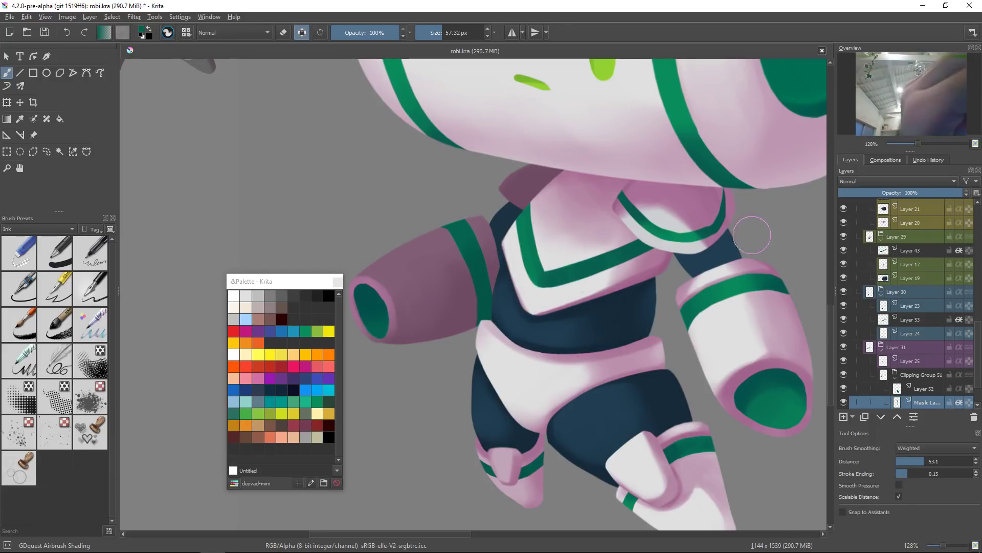
pyautogui.moveTo(684, 250); pyautogui.dragTo(648, 350)
pyautogui.moveTo(648, 237); pyautogui.dragTo(630, 210)
pyautogui.click(625, 212)
pyautogui.keyDown('ctrl'); pyautogui.click(604, 253); pyautogui.keyUp('ctrl')
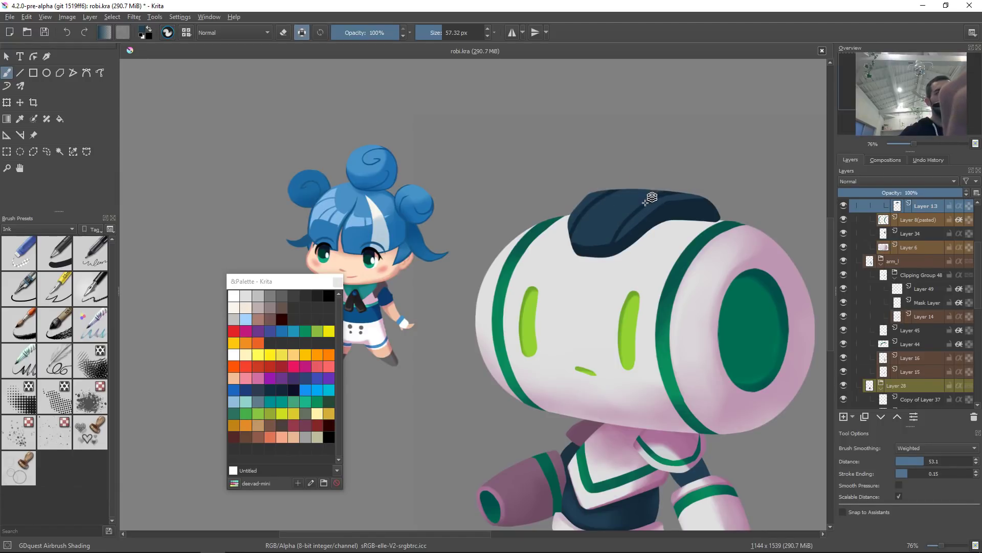
pyautogui.click(648, 199)
pyautogui.press('t')
pyautogui.moveTo(651, 245); pyautogui.dragTo(707, 257)
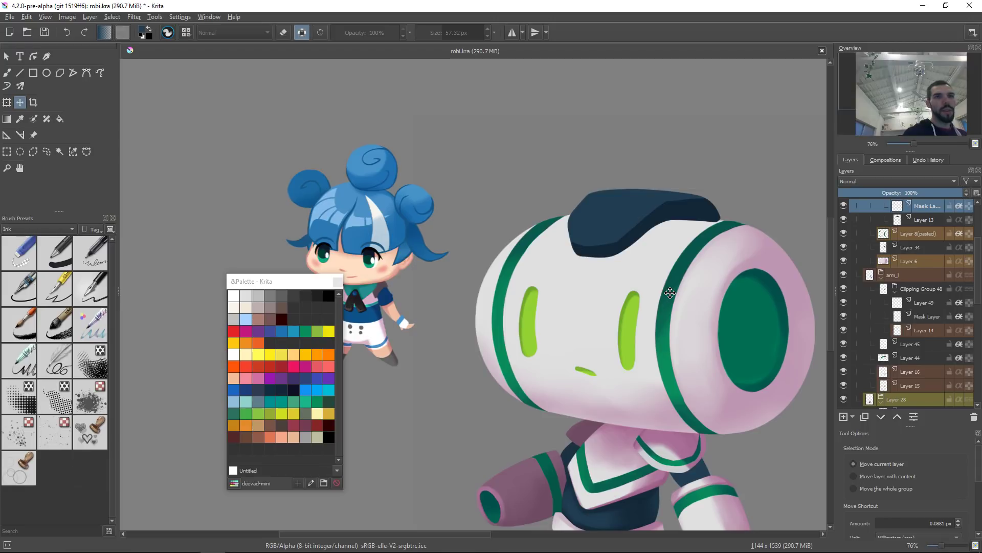
pyautogui.moveTo(705, 274)
pyautogui.mouseDown()
pyautogui.moveTo(689, 344)
pyautogui.moveTo(675, 310)
pyautogui.moveTo(641, 298)
pyautogui.moveTo(677, 251)
pyautogui.mouseUp()
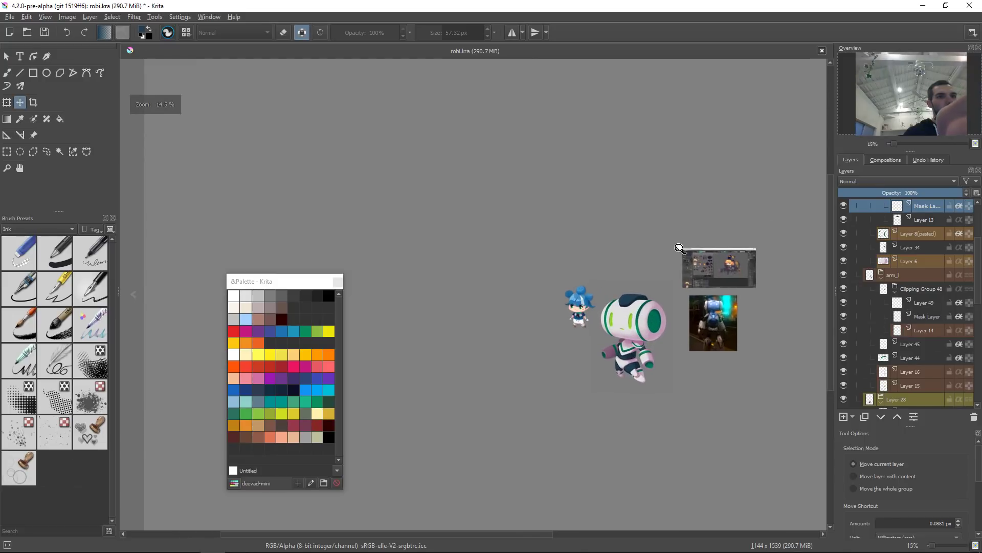
pyautogui.moveTo(650, 301); pyautogui.dragTo(649, 286)
pyautogui.moveTo(645, 327); pyautogui.dragTo(650, 313)
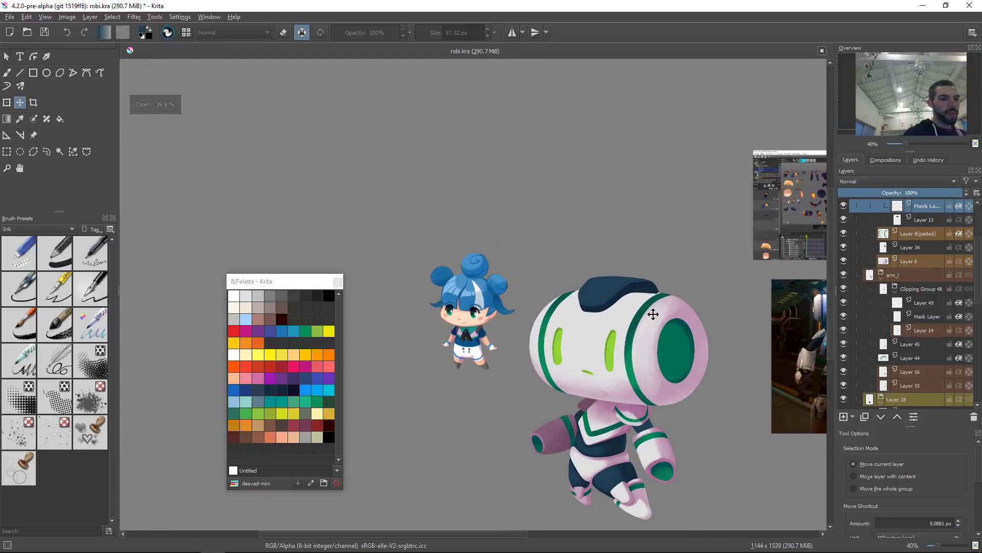
pyautogui.hotkey('ctrl', 'm')
pyautogui.moveTo(803, 178); pyautogui.dragTo(792, 167)
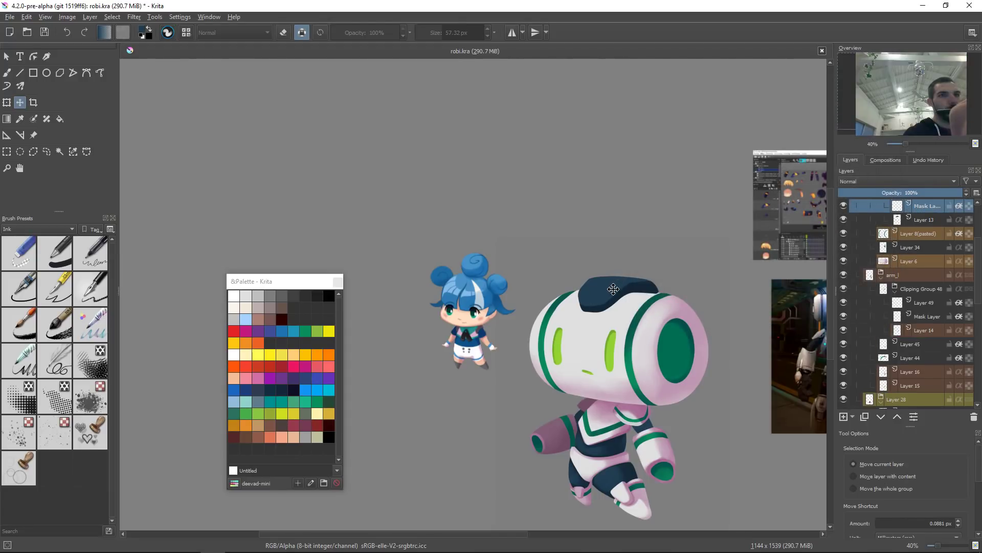
pyautogui.press('pagedown')
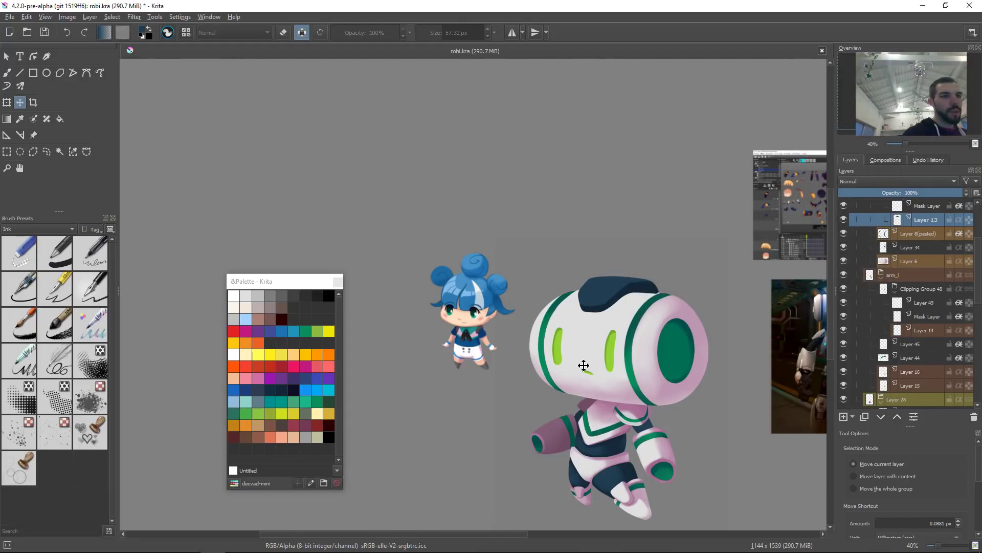
pyautogui.moveTo(603, 276); pyautogui.dragTo(696, 252)
pyautogui.hotkey('ctrl', 'z')
# Step: Brighten Layer 13 with a Curves adjustment, lifting the upper part of the curve
pyautogui.hotkey('ctrl', 'm')
pyautogui.moveTo(803, 179); pyautogui.dragTo(797, 177)
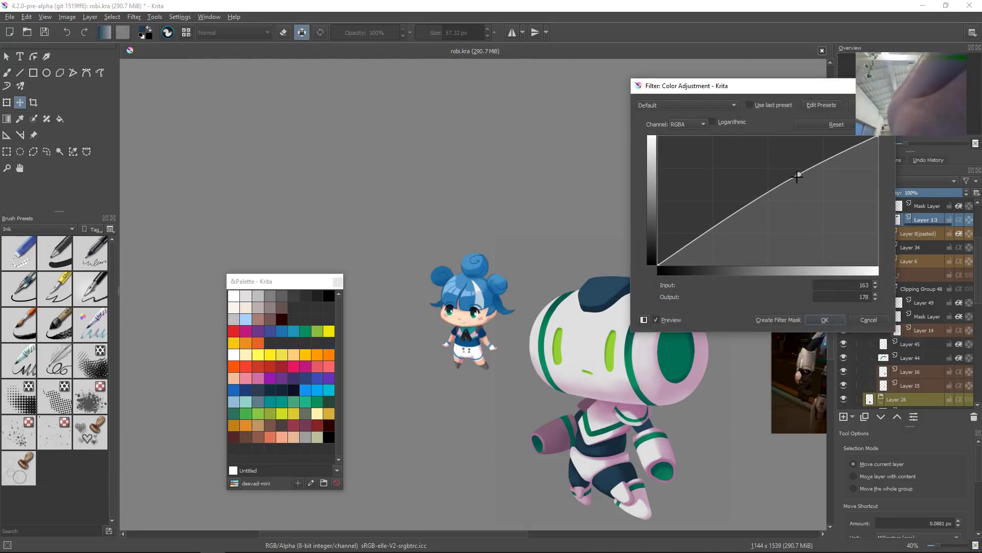
pyautogui.moveTo(741, 225)
pyautogui.mouseDown()
pyautogui.moveTo(714, 235)
pyautogui.moveTo(729, 227)
pyautogui.moveTo(717, 216)
pyautogui.moveTo(722, 221)
pyautogui.mouseUp()
pyautogui.click(837, 321)
# Step: Select the leg's Layer 23 and darken it with an HSV/HSL adjustment, setting Lightness to -7
pyautogui.moveTo(685, 339); pyautogui.dragTo(617, 317)
pyautogui.scroll(3, 594, 338)
pyautogui.moveTo(597, 354); pyautogui.dragTo(606, 330)
pyautogui.click(552, 495)
pyautogui.hotkey('ctrl', 'u')
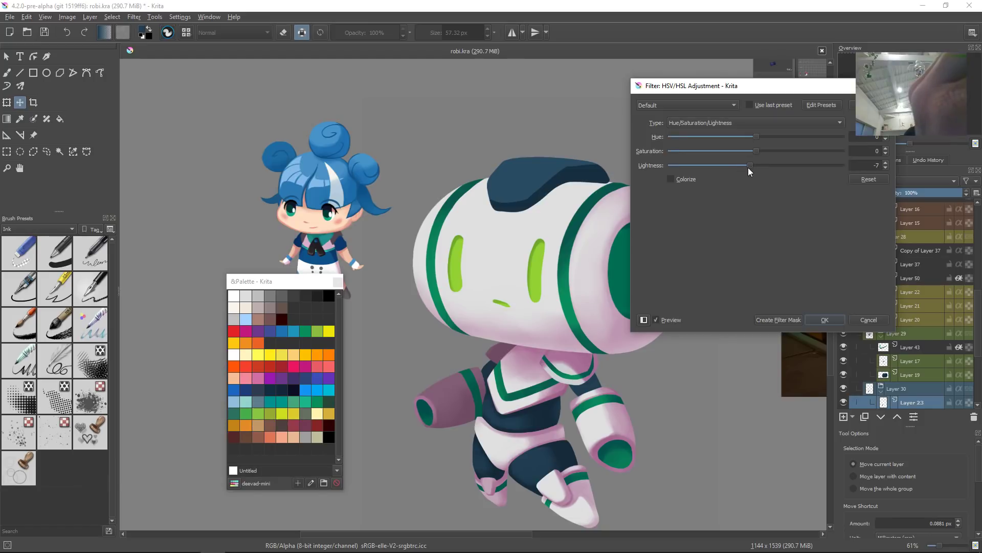
pyautogui.click(823, 318)
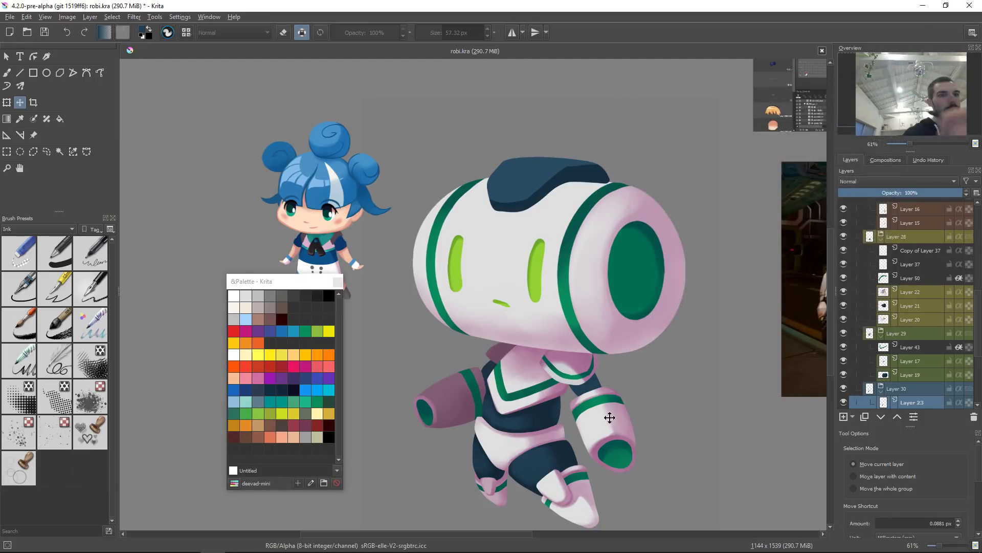
# Step: Select the head's Layer 6 and adjust its saturation with an HSV/HSL adjustment
pyautogui.moveTo(588, 443); pyautogui.dragTo(621, 452)
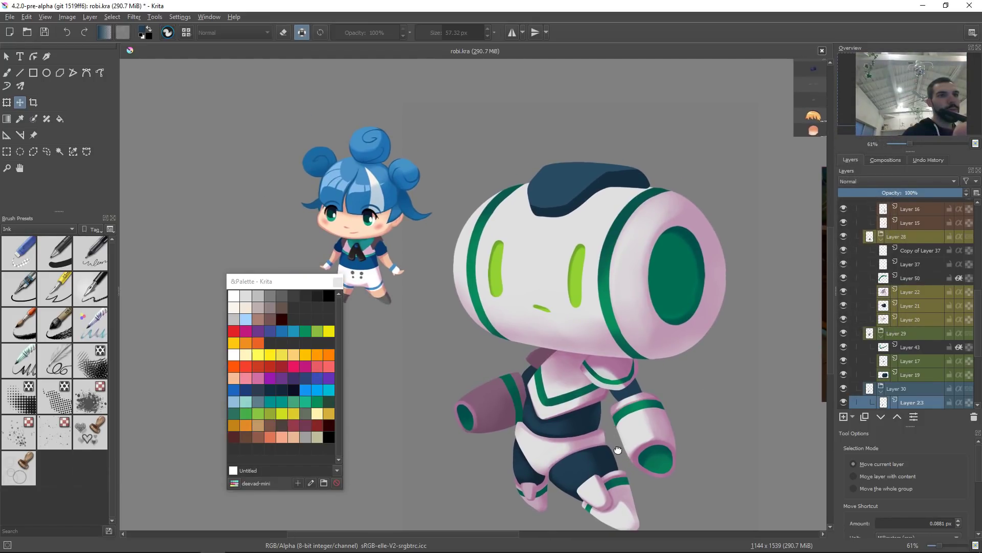
pyautogui.scroll(1, 618, 438)
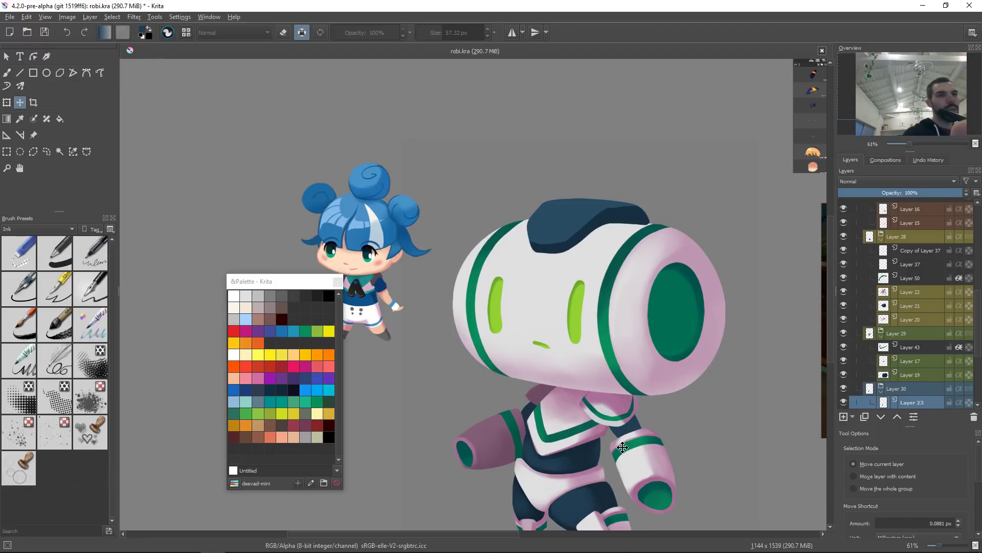
pyautogui.click(582, 222)
pyautogui.moveTo(625, 276); pyautogui.dragTo(596, 279)
pyautogui.moveTo(659, 302); pyautogui.dragTo(672, 240)
pyautogui.moveTo(648, 301); pyautogui.dragTo(661, 360)
pyautogui.moveTo(684, 305); pyautogui.dragTo(669, 349)
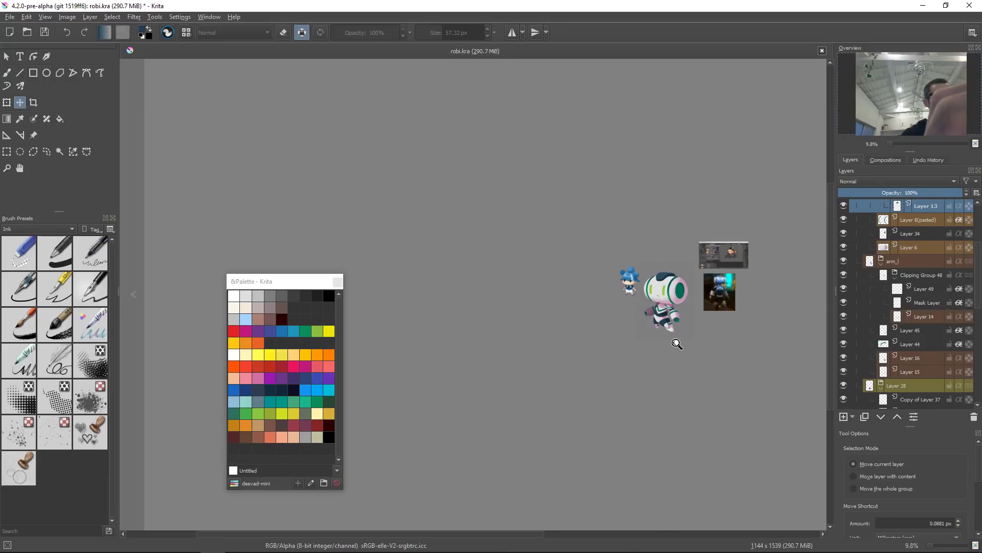
pyautogui.moveTo(674, 323); pyautogui.dragTo(689, 256)
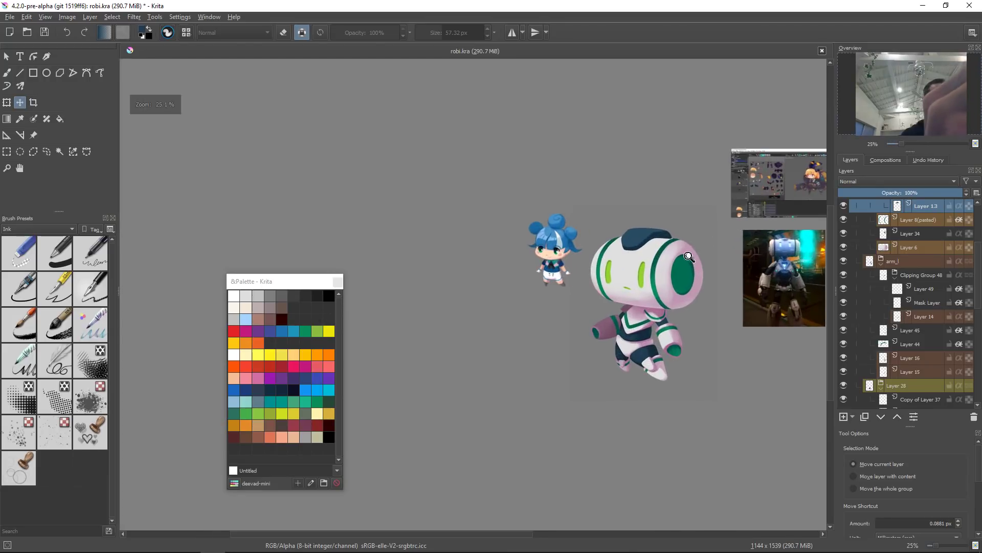
pyautogui.click(676, 299)
pyautogui.hotkey('ctrl', 'u')
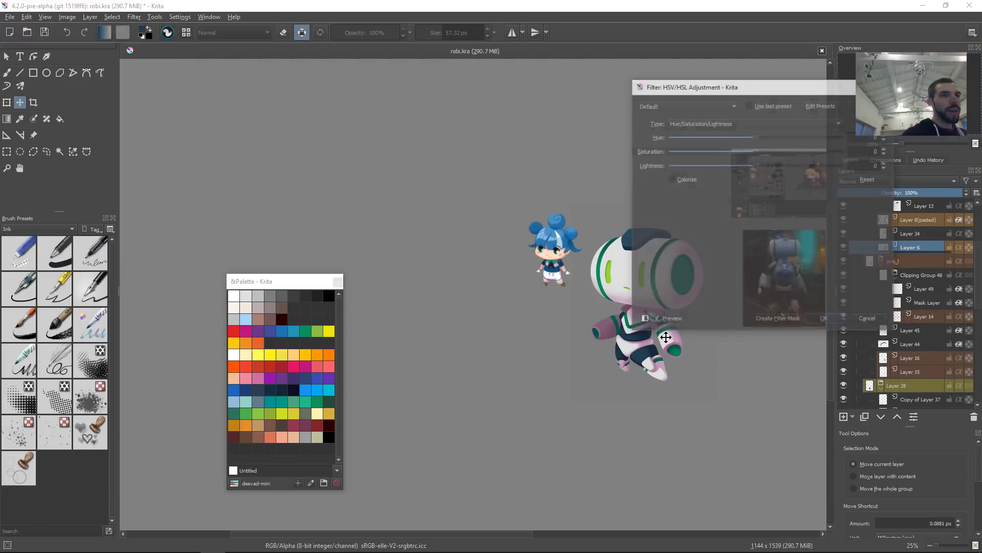
pyautogui.moveTo(782, 89); pyautogui.dragTo(900, 75)
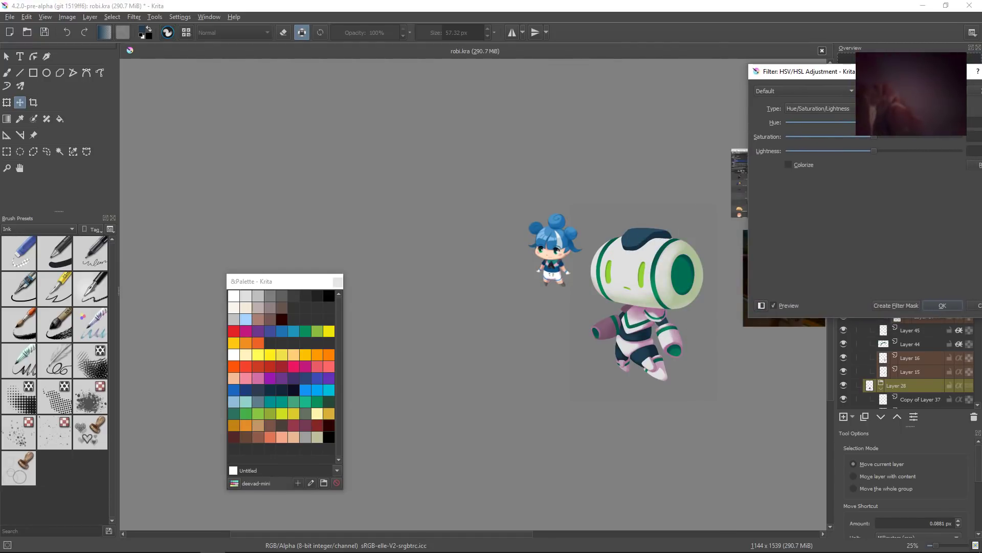
pyautogui.moveTo(874, 122); pyautogui.dragTo(749, 161)
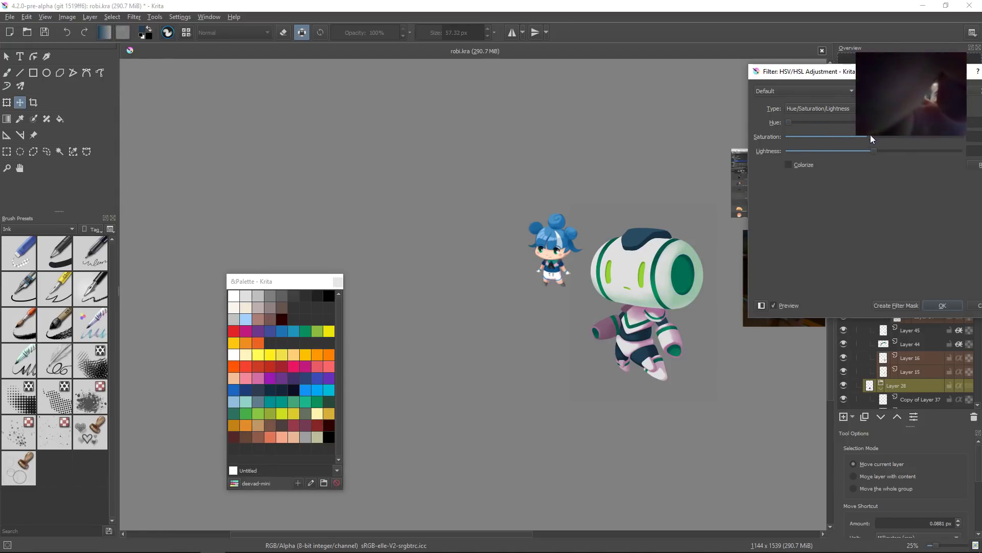
pyautogui.moveTo(871, 136); pyautogui.dragTo(782, 144)
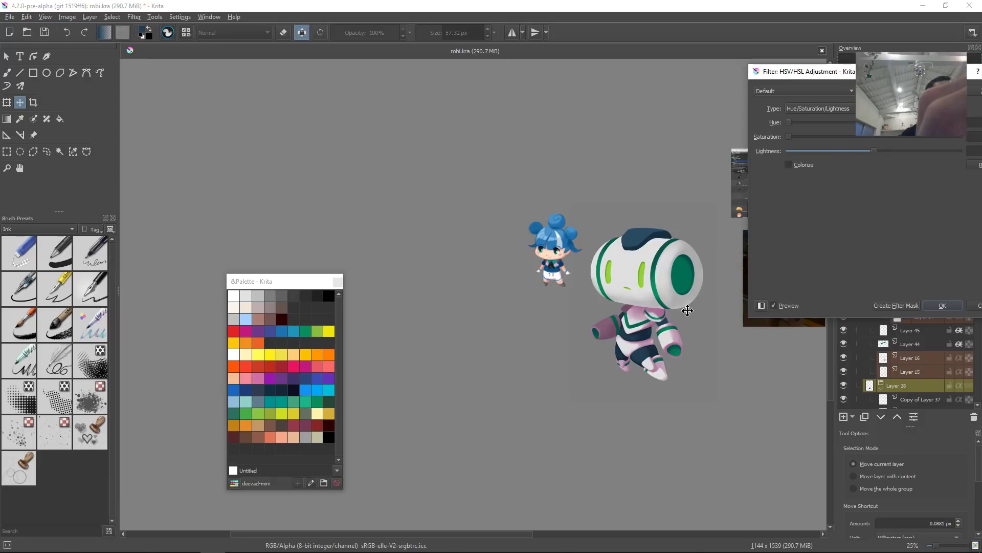
pyautogui.moveTo(790, 136); pyautogui.dragTo(881, 122)
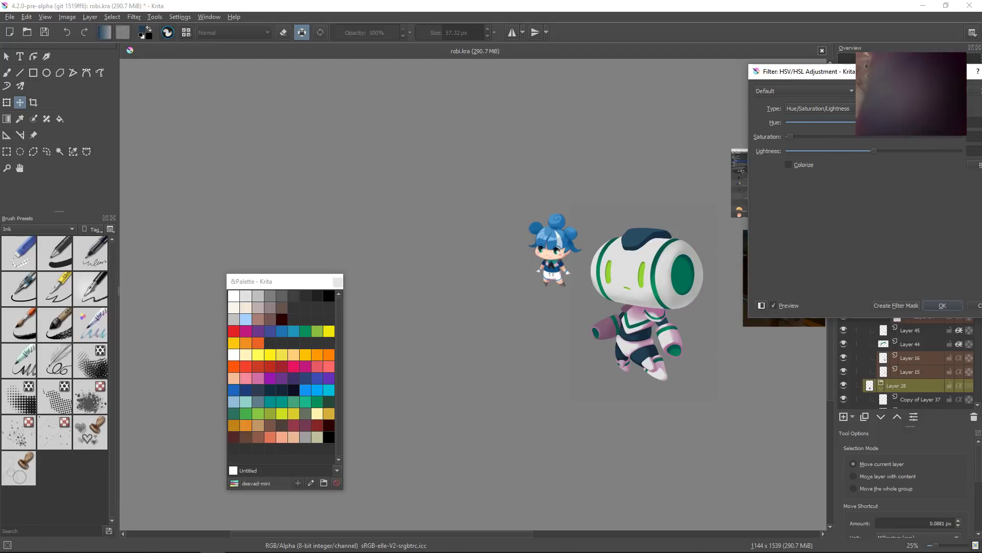
pyautogui.moveTo(790, 136); pyautogui.dragTo(817, 136)
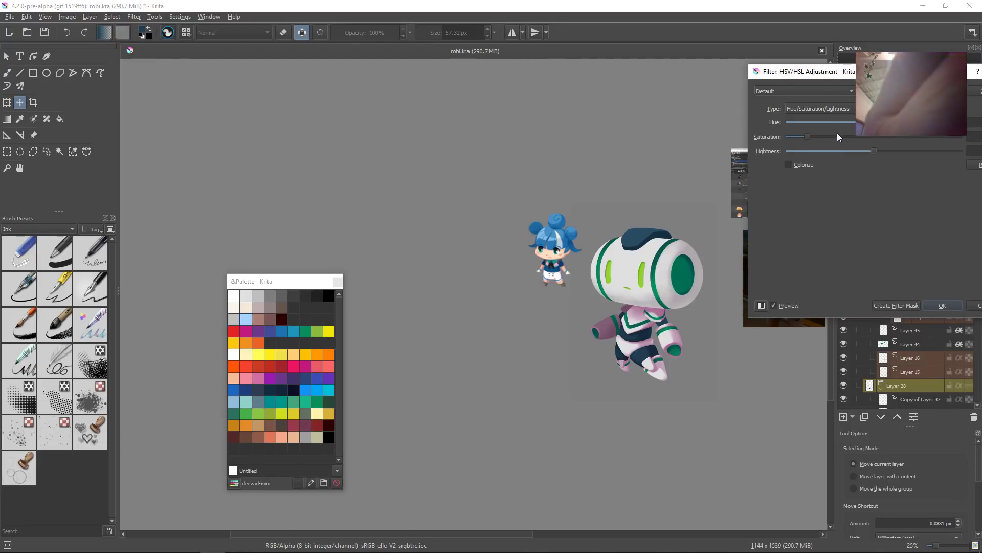
pyautogui.click(864, 136)
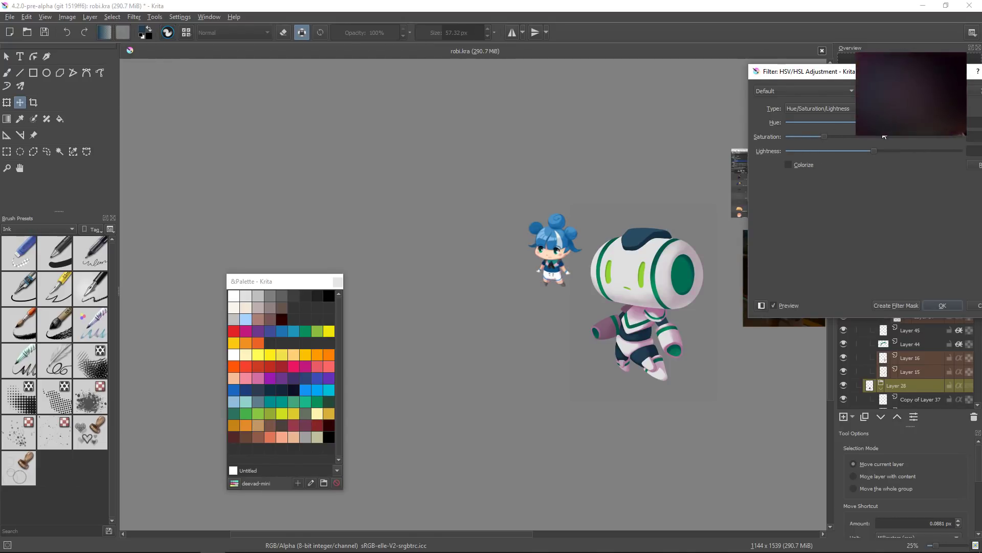
pyautogui.click(875, 137)
pyautogui.moveTo(843, 136); pyautogui.dragTo(862, 137)
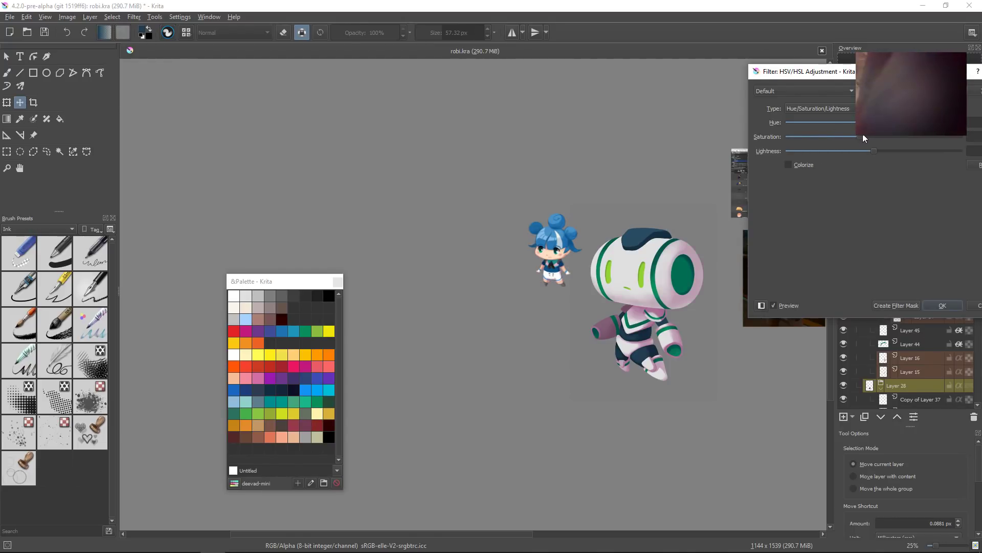
pyautogui.press('Return')
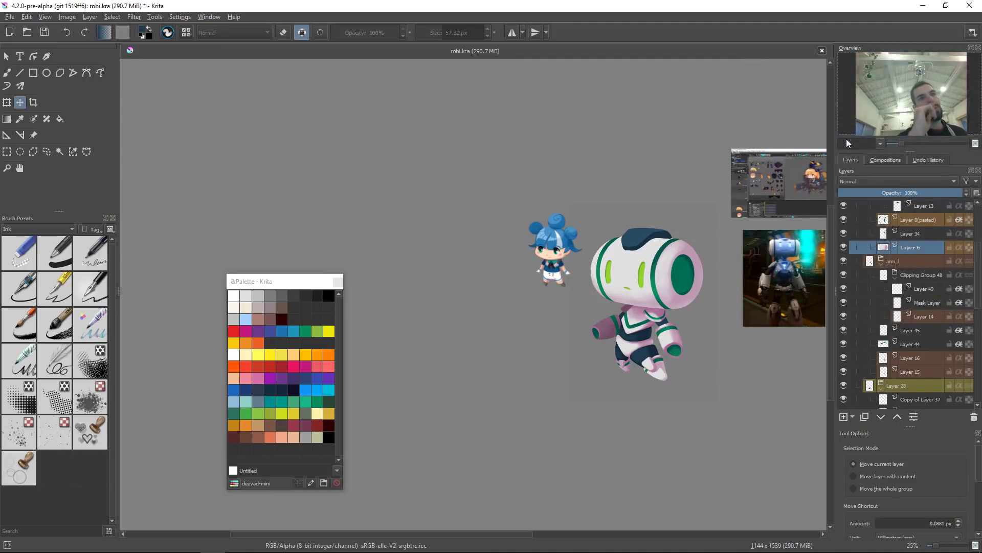
# Step: Sample a pink from the head and airbrush soft pink shading around the head's right side beside the eye socket
pyautogui.moveTo(689, 271); pyautogui.dragTo(594, 290)
pyautogui.press('b')
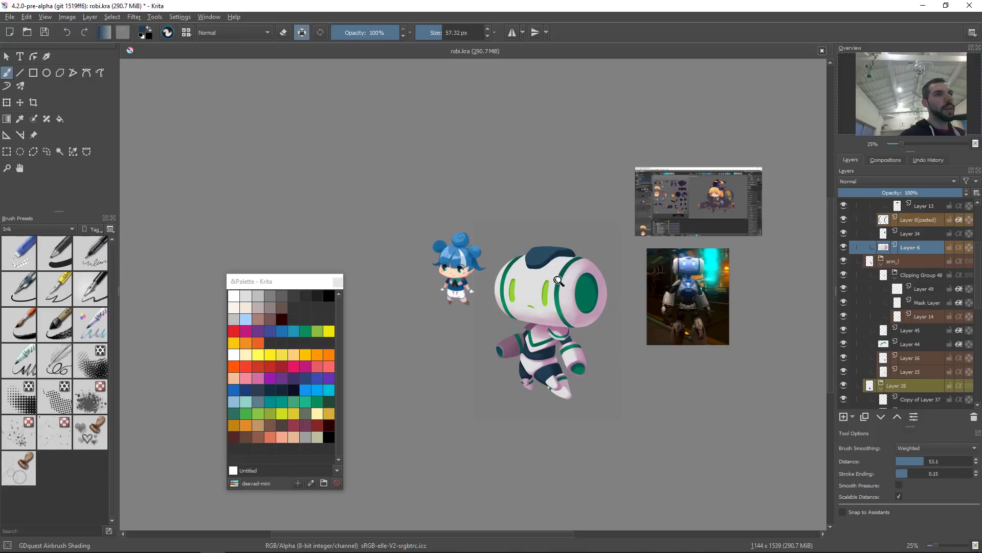
pyautogui.scroll(4, 564, 279)
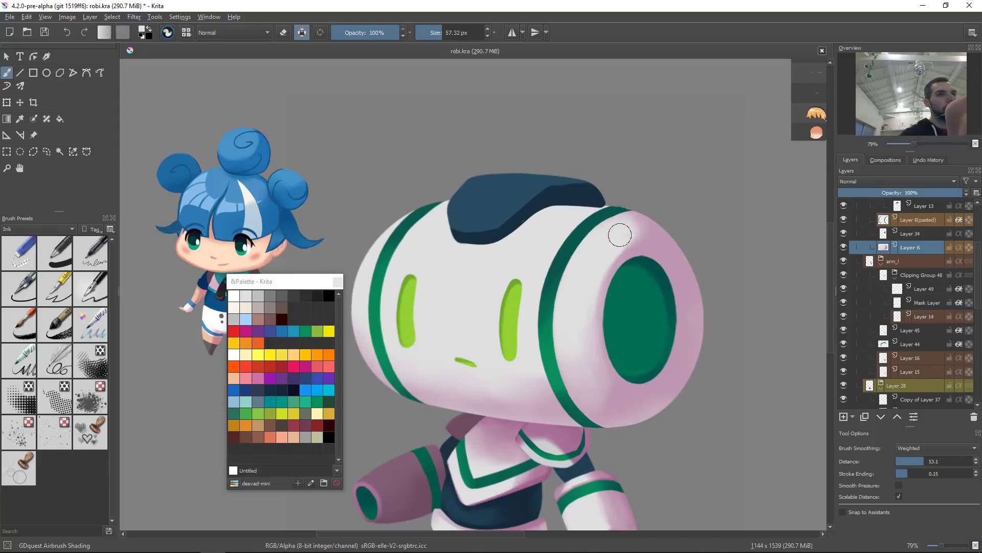
pyautogui.keyDown('ctrl'); pyautogui.click(614, 407); pyautogui.keyUp('ctrl')
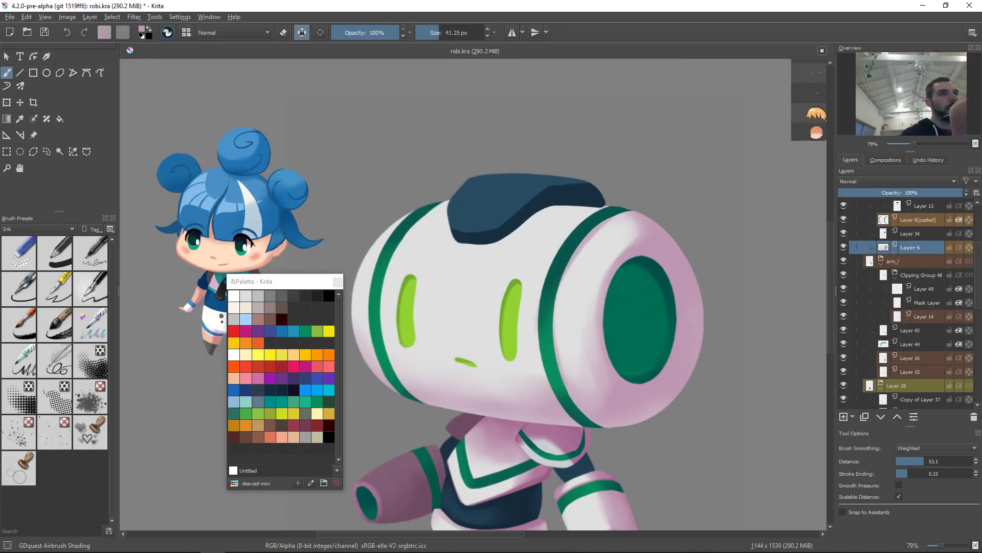
pyautogui.moveTo(557, 261); pyautogui.dragTo(636, 215)
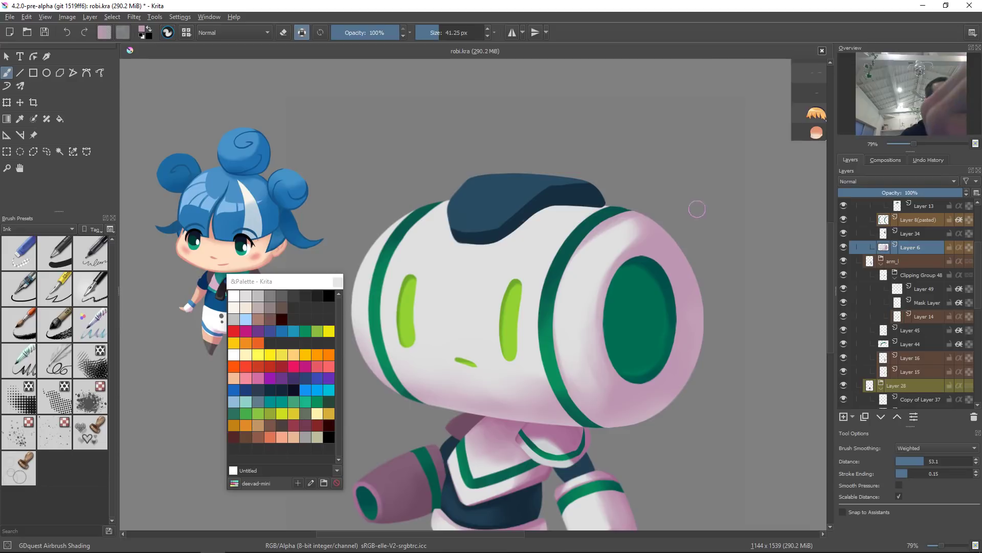
pyautogui.hotkey('ctrl', 'z')
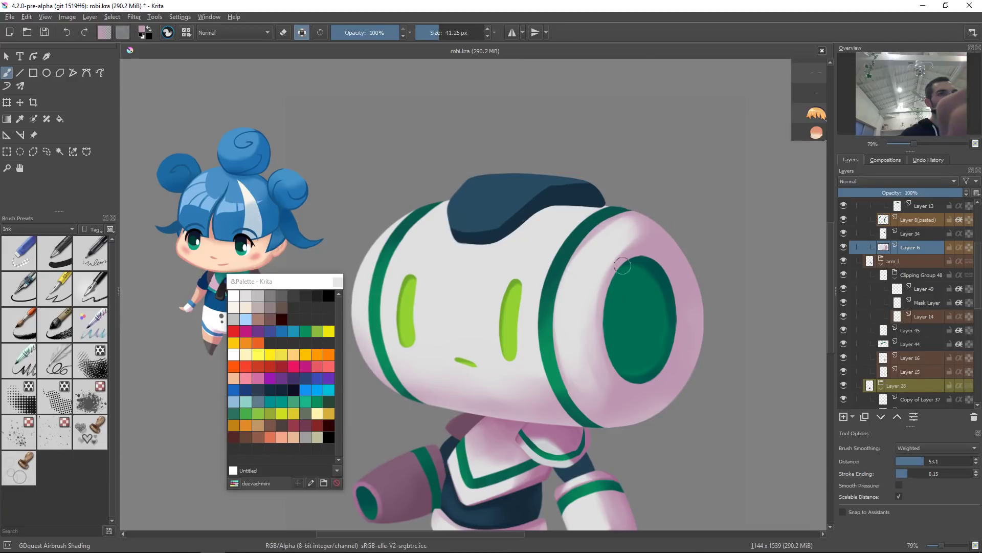
pyautogui.moveTo(615, 302); pyautogui.dragTo(633, 411)
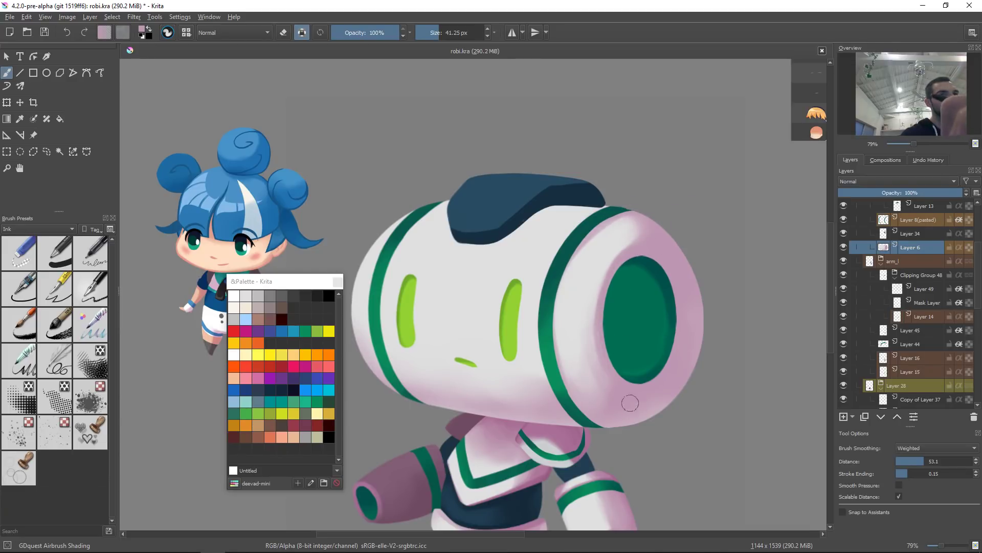
pyautogui.moveTo(630, 260); pyautogui.dragTo(618, 386)
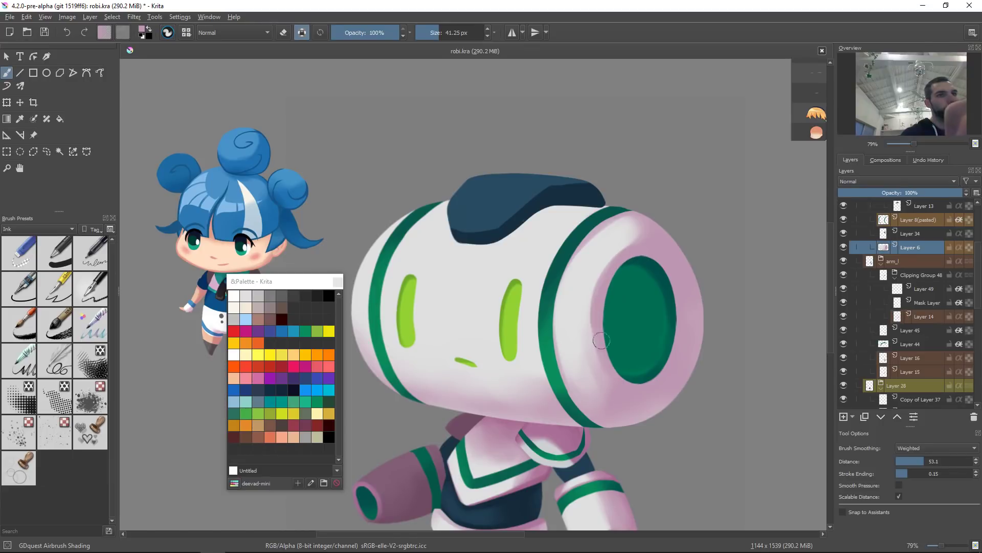
pyautogui.moveTo(597, 323); pyautogui.dragTo(618, 387)
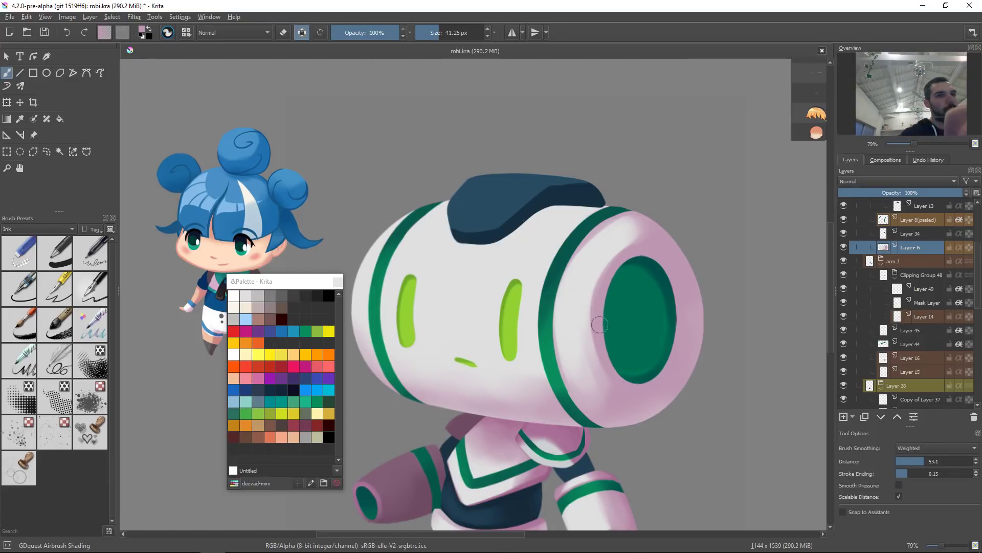
# Step: Sample a light grey and airbrush highlights along the head's right rim with an about 89 px brush
pyautogui.keyDown('ctrl'); pyautogui.click(579, 335); pyautogui.keyUp('ctrl')
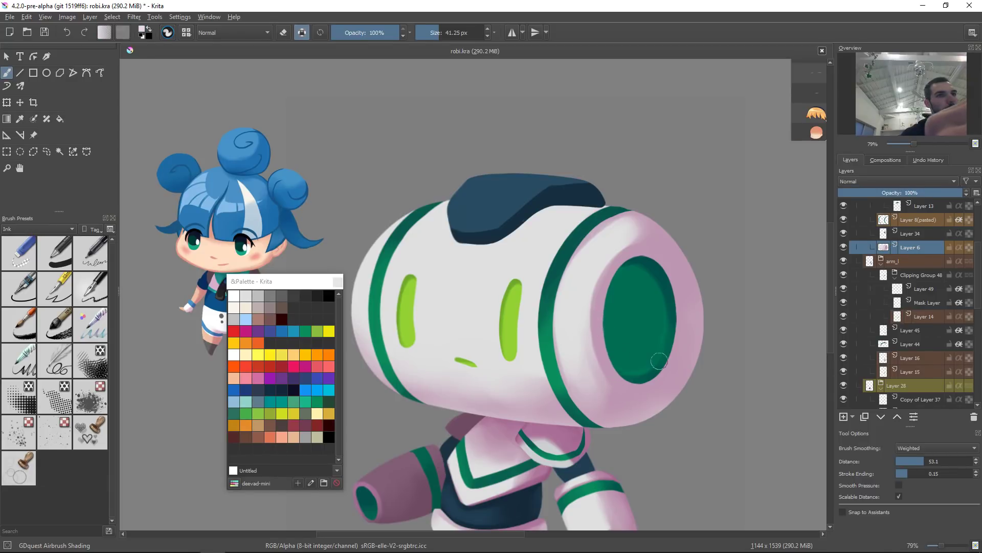
pyautogui.moveTo(672, 391)
pyautogui.keyDown('shift'); pyautogui.mouseDown()
pyautogui.moveTo(689, 380)
pyautogui.moveTo(636, 423)
pyautogui.moveTo(705, 343)
pyautogui.moveTo(663, 402)
pyautogui.moveTo(692, 372)
pyautogui.moveTo(696, 350)
pyautogui.moveTo(682, 393)
pyautogui.mouseUp(); pyautogui.keyUp('shift')
pyautogui.moveTo(699, 281); pyautogui.dragTo(680, 424)
pyautogui.moveTo(709, 308)
pyautogui.mouseDown()
pyautogui.moveTo(679, 388)
pyautogui.moveTo(626, 436)
pyautogui.mouseUp()
pyautogui.keyDown('ctrl'); pyautogui.click(621, 409); pyautogui.keyUp('ctrl')
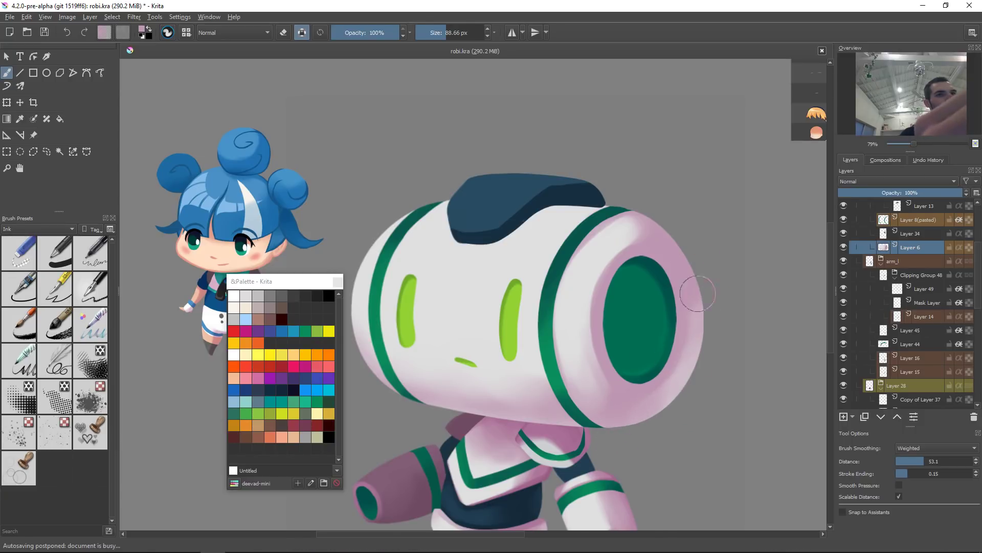
pyautogui.keyDown('ctrl'); pyautogui.click(597, 253); pyautogui.keyUp('ctrl')
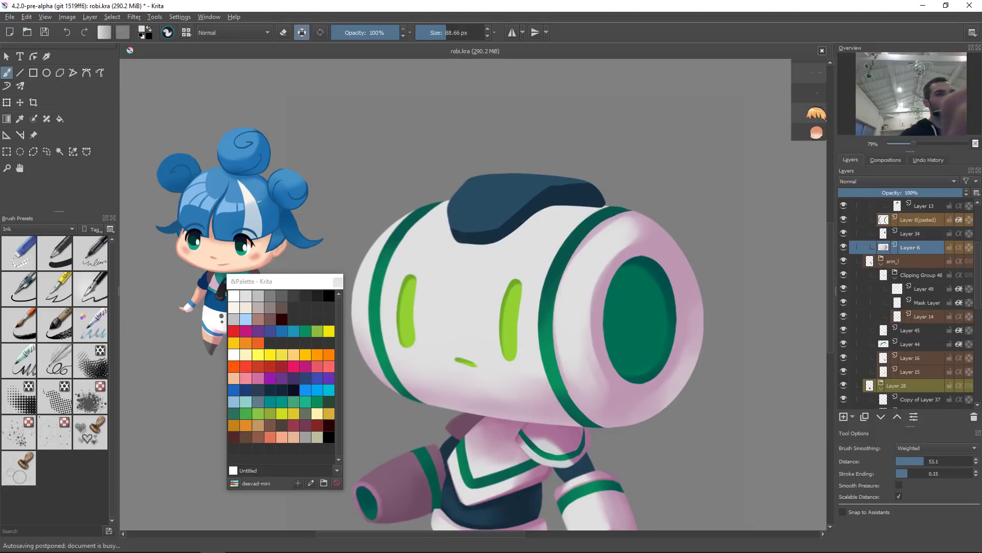
# Step: Shrink the airbrush to about 58 px and add highlights along the head's upper and right edges
pyautogui.press('[')
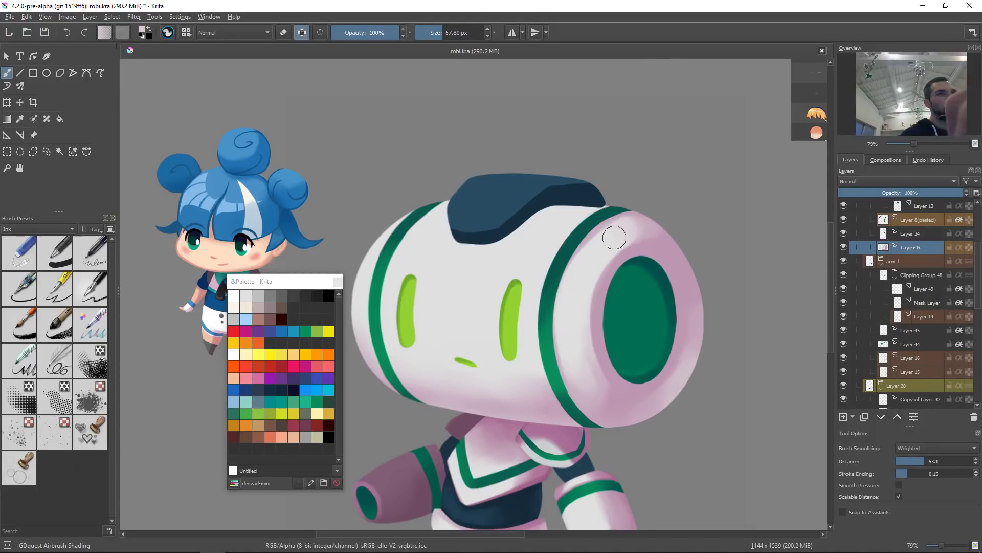
pyautogui.moveTo(671, 226)
pyautogui.mouseDown()
pyautogui.moveTo(634, 234)
pyautogui.moveTo(697, 241)
pyautogui.mouseUp()
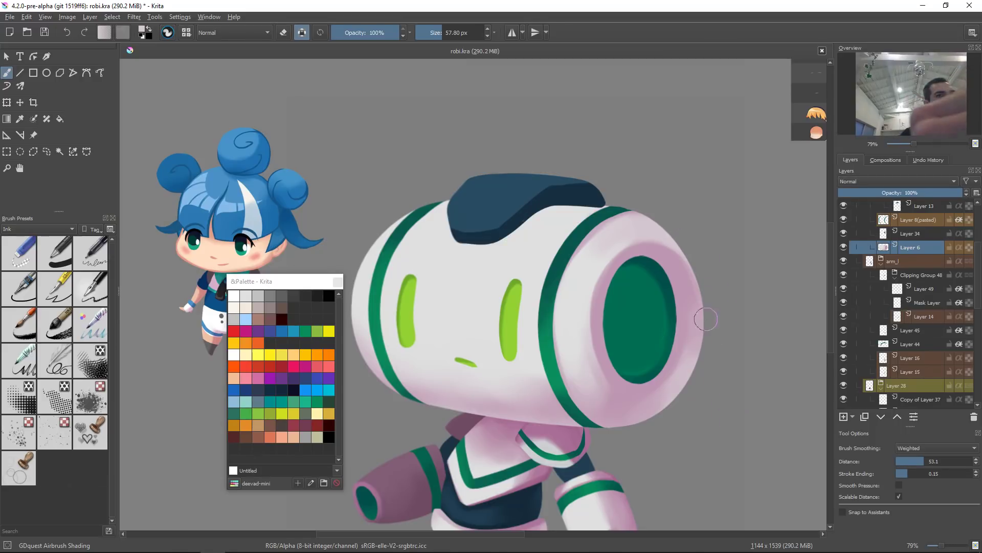
pyautogui.moveTo(707, 317); pyautogui.dragTo(716, 349)
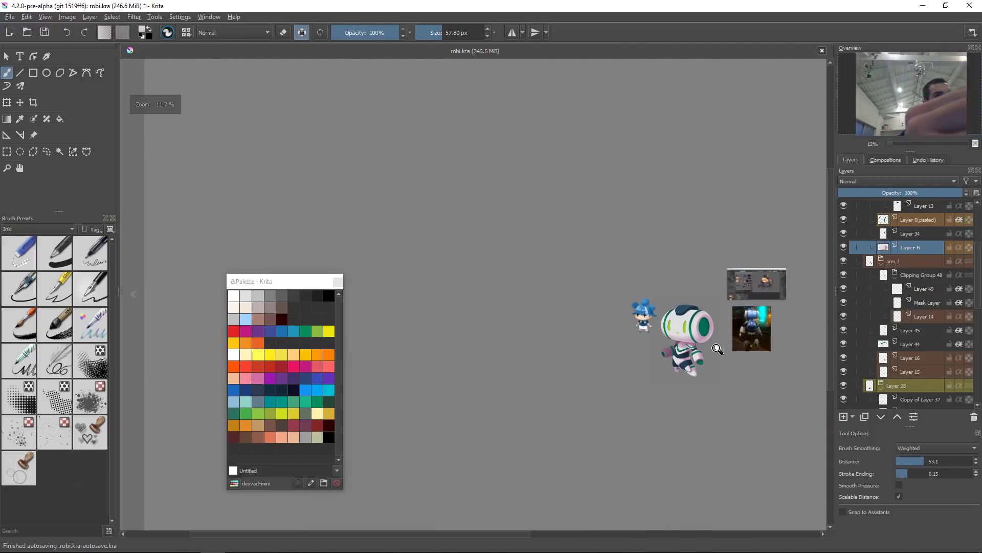
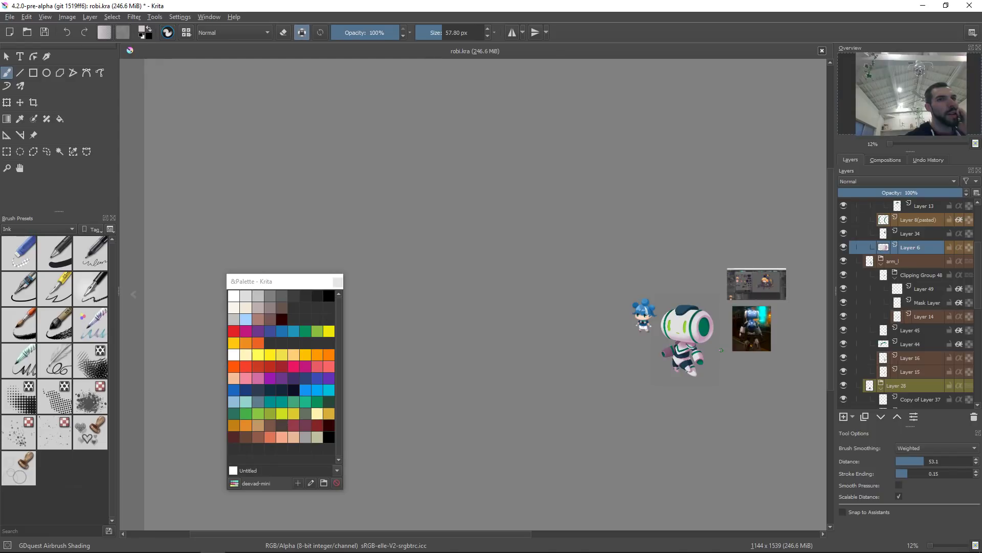
# Step: Airbrush soft pink shading along the upper edge of the head's eye socket
pyautogui.moveTo(624, 364); pyautogui.dragTo(485, 357)
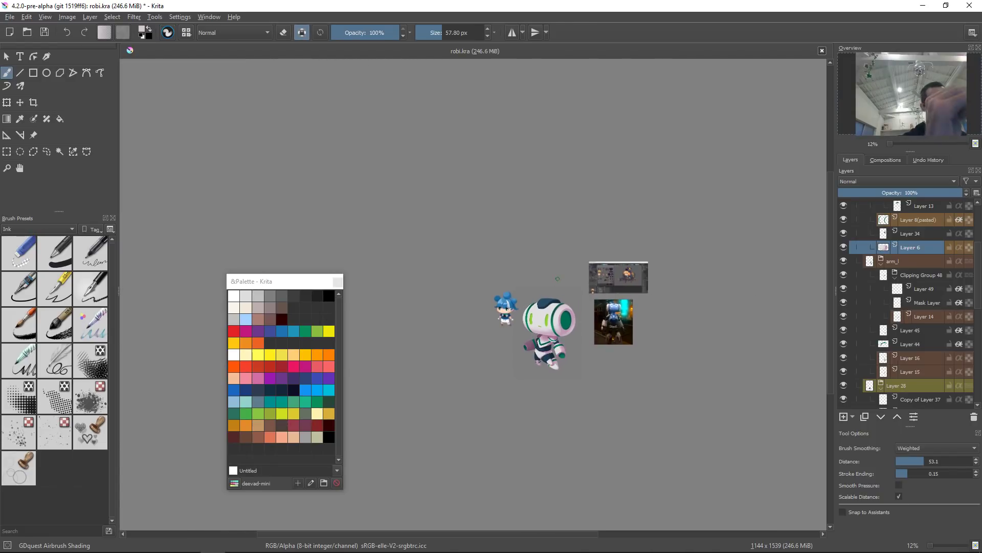
pyautogui.moveTo(573, 310); pyautogui.dragTo(574, 272)
pyautogui.moveTo(562, 345); pyautogui.dragTo(597, 268)
pyautogui.keyDown('ctrl'); pyautogui.click(562, 318); pyautogui.keyUp('ctrl')
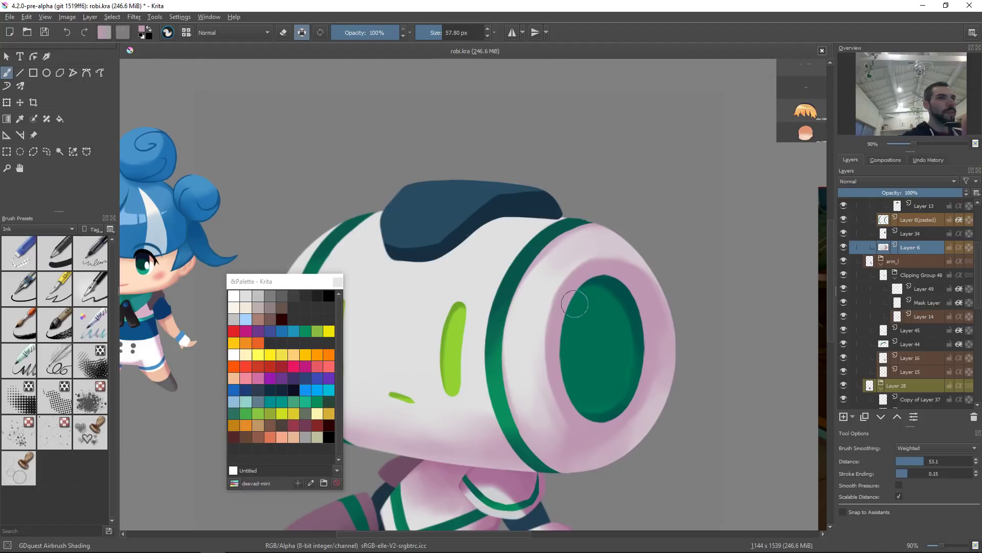
pyautogui.moveTo(569, 311)
pyautogui.mouseDown()
pyautogui.moveTo(631, 275)
pyautogui.moveTo(607, 275)
pyautogui.mouseUp()
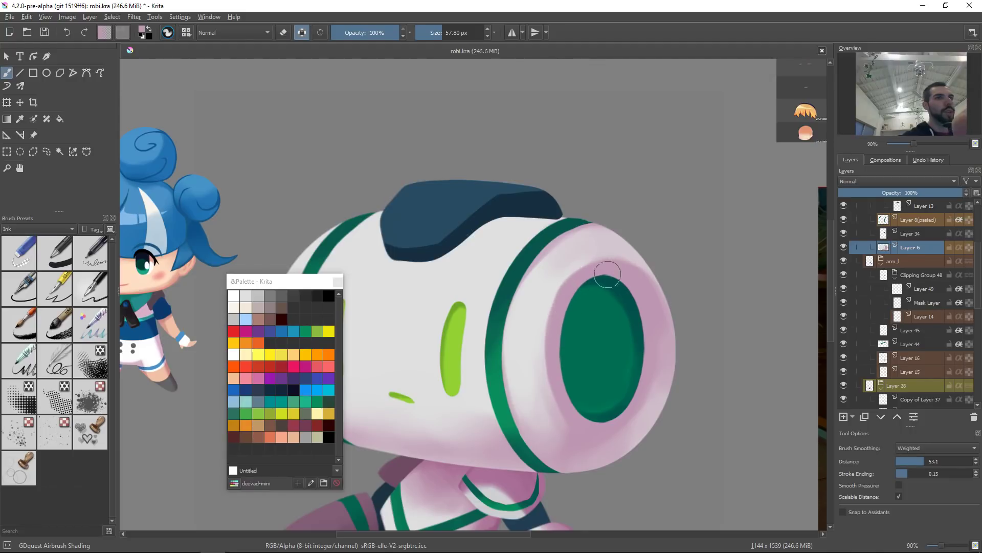
pyautogui.moveTo(560, 316); pyautogui.dragTo(581, 285)
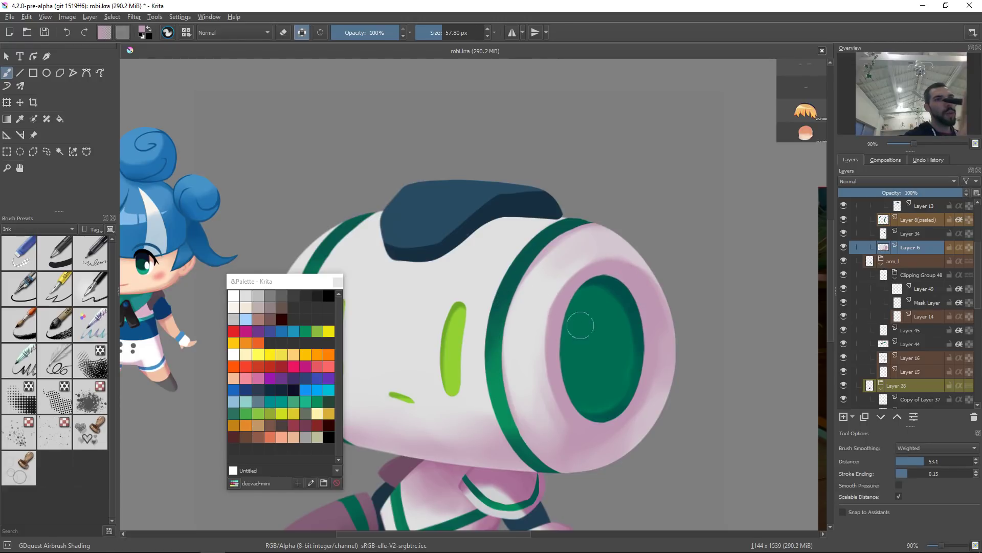
# Step: Continue airbrushing pink shading around the head's lower and right rim
pyautogui.keyDown('ctrl'); pyautogui.click(534, 397); pyautogui.keyUp('ctrl')
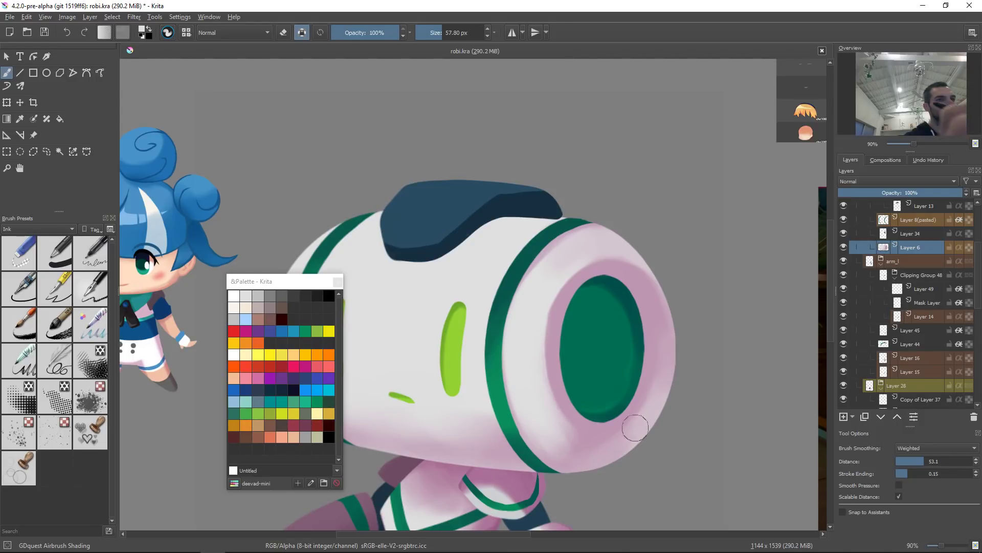
pyautogui.moveTo(680, 273); pyautogui.dragTo(684, 339)
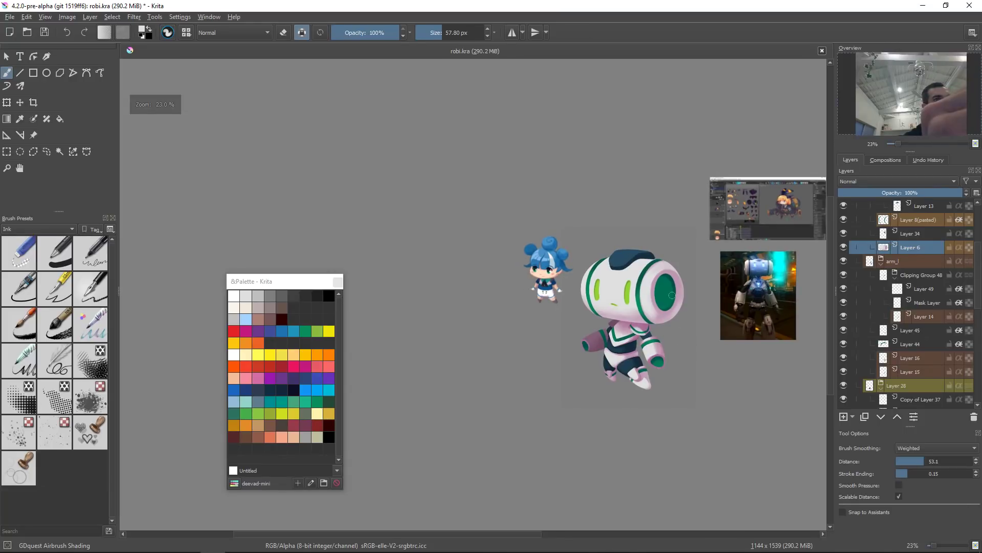
pyautogui.moveTo(643, 265); pyautogui.dragTo(678, 261)
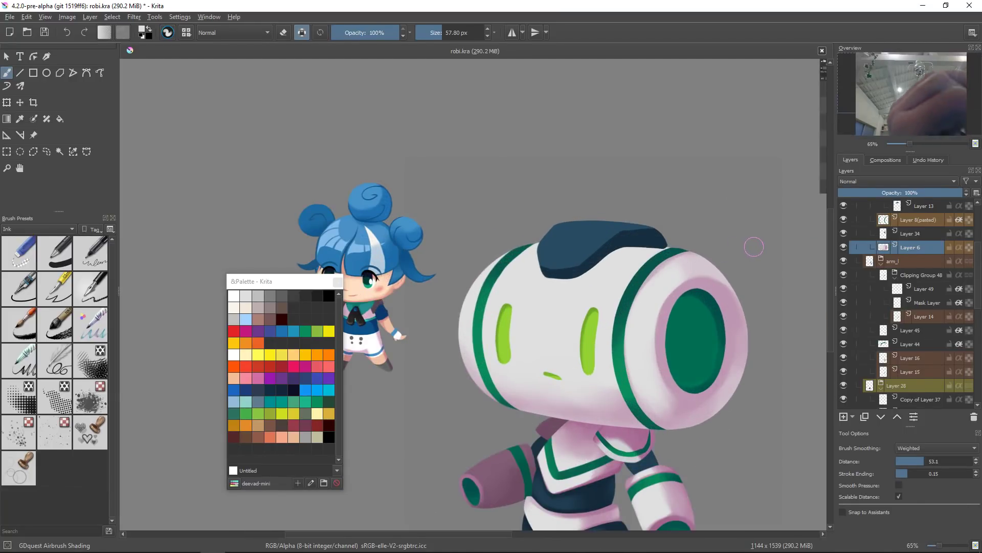
pyautogui.keyDown('ctrl'); pyautogui.click(672, 307); pyautogui.keyUp('ctrl')
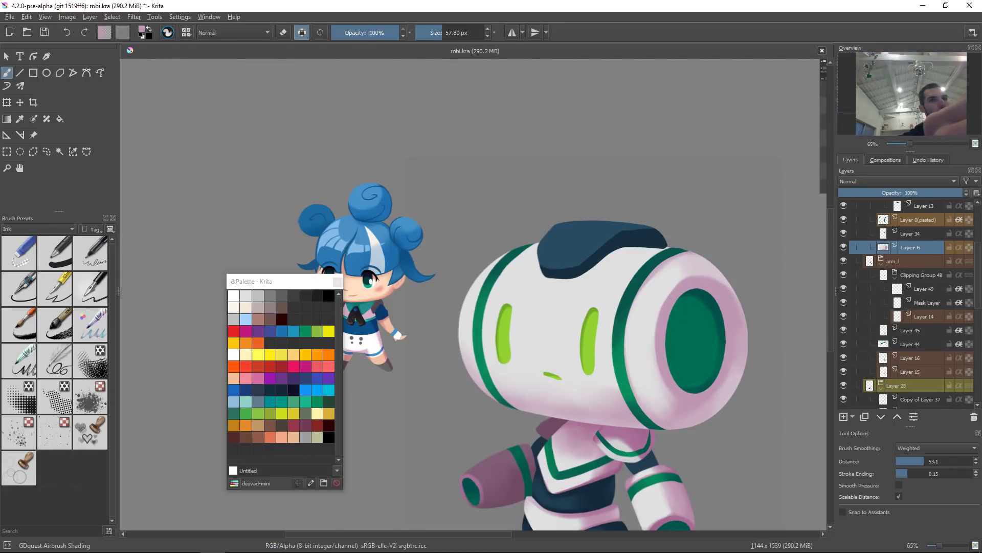
pyautogui.moveTo(704, 293); pyautogui.dragTo(716, 290)
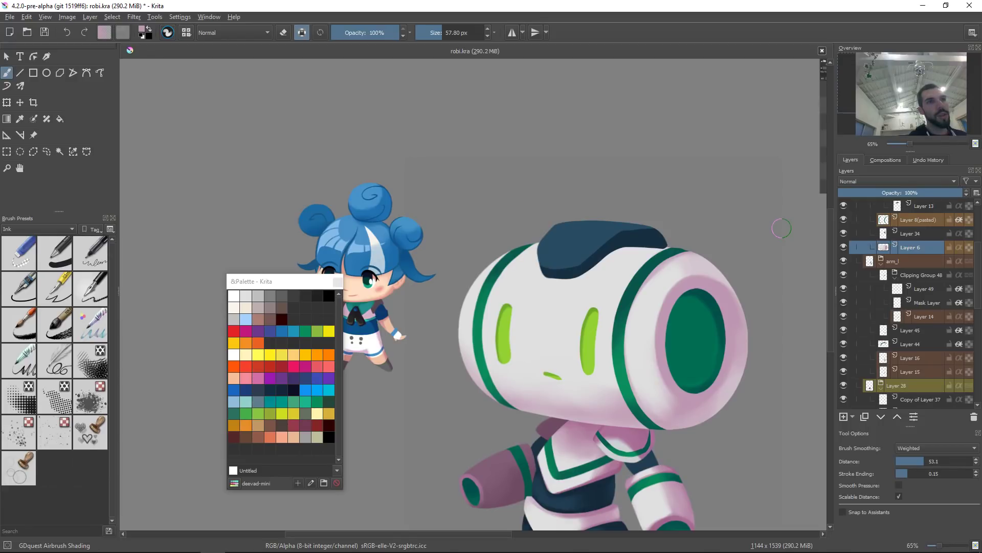
pyautogui.moveTo(425, 272); pyautogui.dragTo(509, 269)
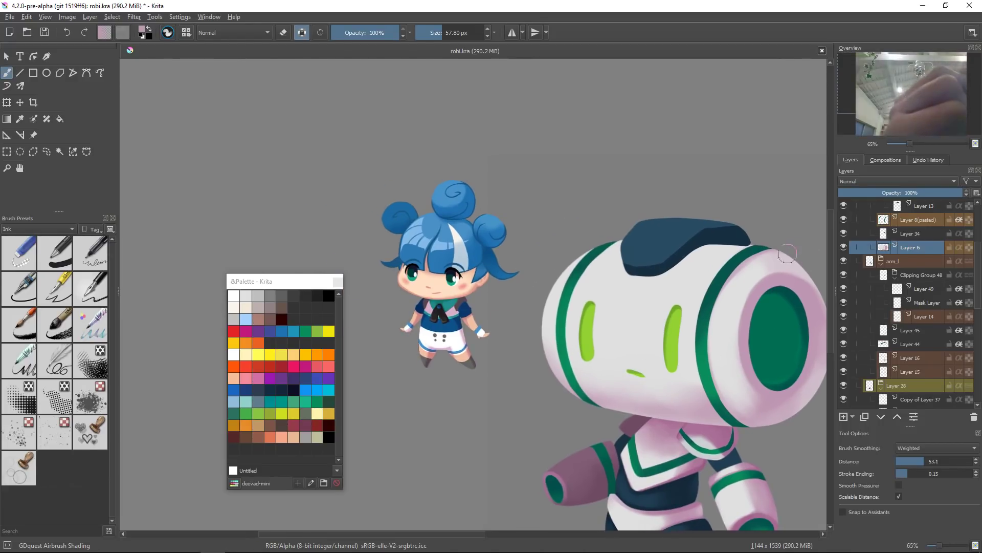
pyautogui.moveTo(715, 393); pyautogui.dragTo(700, 383)
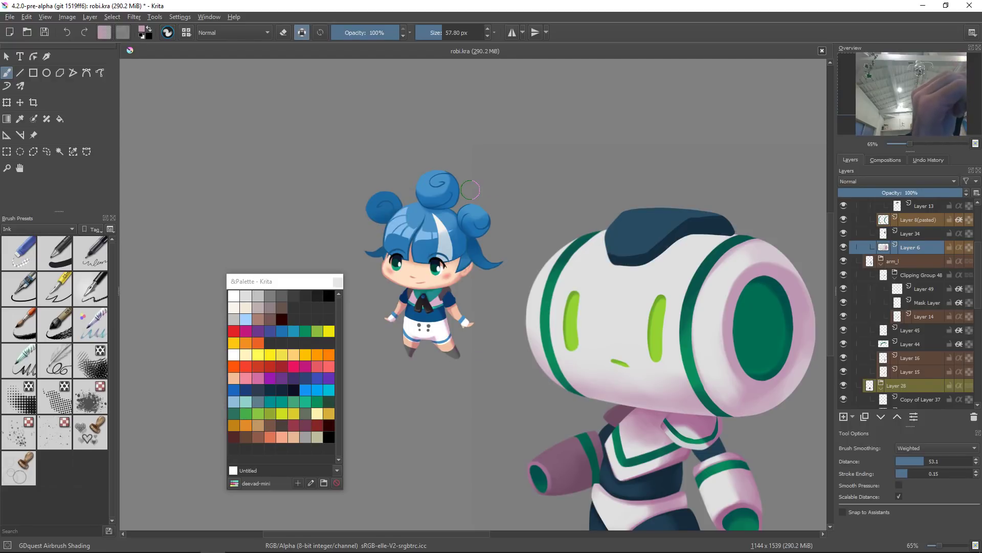
pyautogui.moveTo(736, 300); pyautogui.dragTo(642, 290)
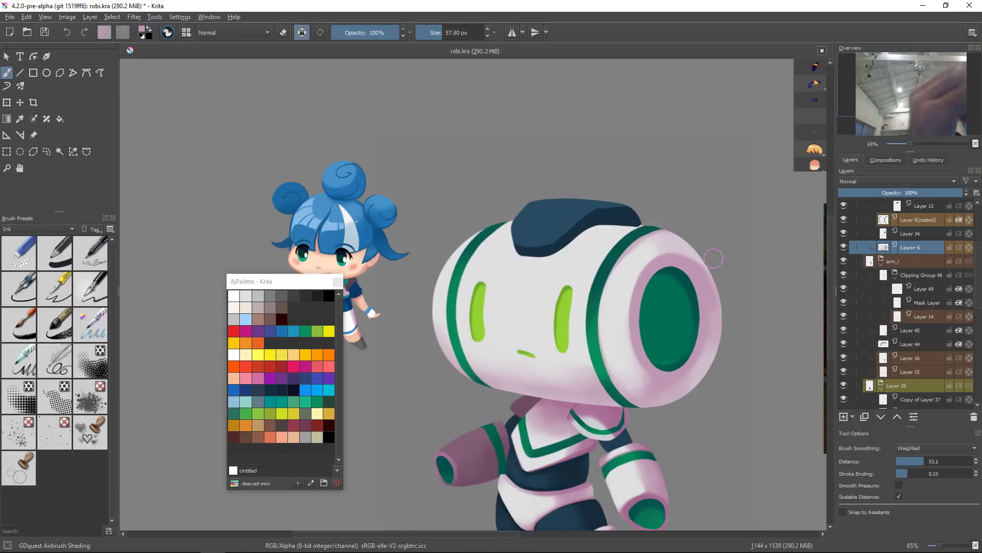
# Step: Enlarge the airbrush to about 175 px and soften the shading across the lower face below the eyes
pyautogui.keyDown('ctrl'); pyautogui.click(537, 321); pyautogui.keyUp('ctrl')
pyautogui.keyDown('shift'); pyautogui.moveTo(522, 347); pyautogui.dragTo(560, 338); pyautogui.keyUp('shift')
pyautogui.keyDown('shift'); pyautogui.moveTo(605, 386); pyautogui.dragTo(588, 386); pyautogui.keyUp('shift')
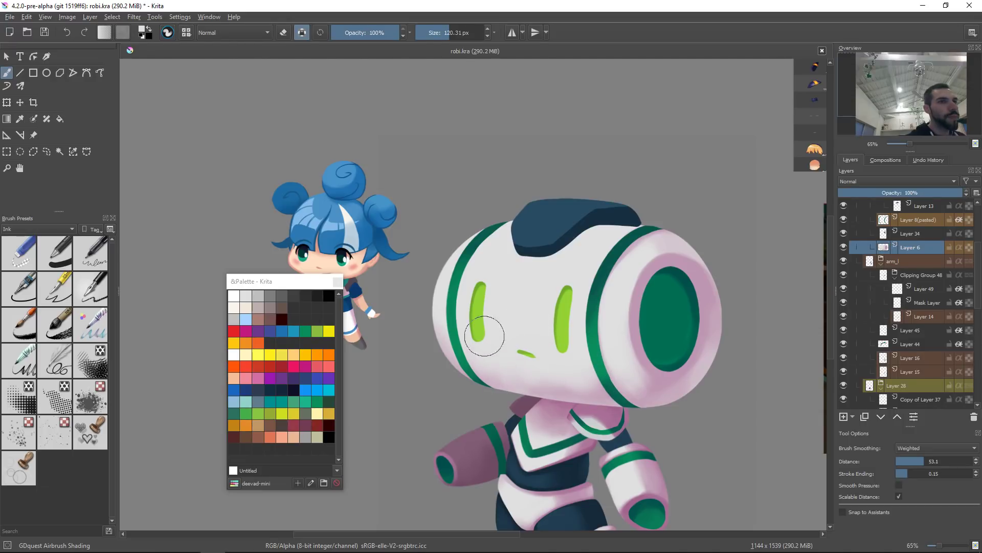
pyautogui.keyDown('shift'); pyautogui.moveTo(546, 369); pyautogui.dragTo(564, 370); pyautogui.keyUp('shift')
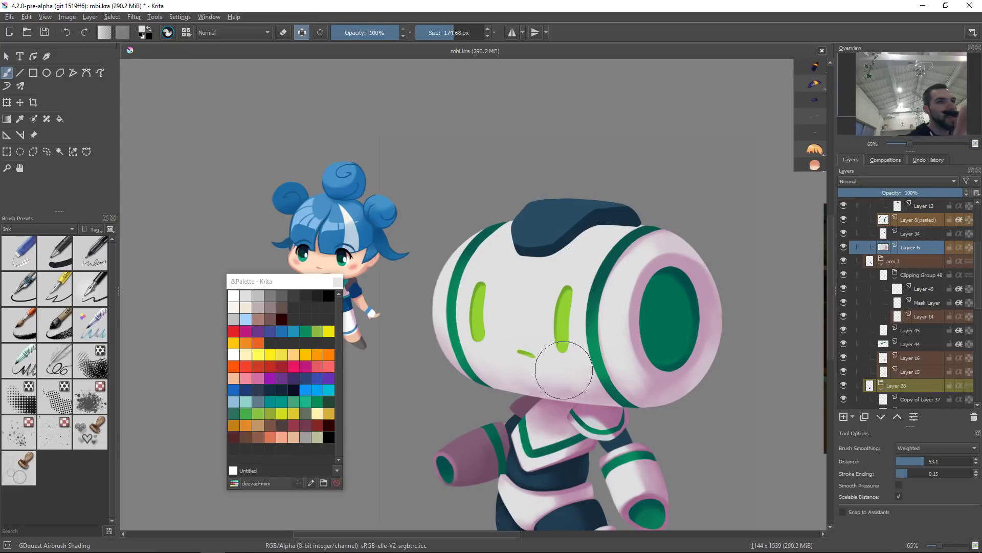
# Step: Airbrush soft shading under the head and along its lower-right edge with an about 91 px brush
pyautogui.moveTo(665, 444)
pyautogui.keyDown('shift'); pyautogui.mouseDown()
pyautogui.moveTo(511, 491)
pyautogui.moveTo(416, 400)
pyautogui.moveTo(426, 394)
pyautogui.moveTo(402, 428)
pyautogui.mouseUp(); pyautogui.keyUp('shift')
pyautogui.keyDown('ctrl'); pyautogui.click(400, 439); pyautogui.keyUp('ctrl')
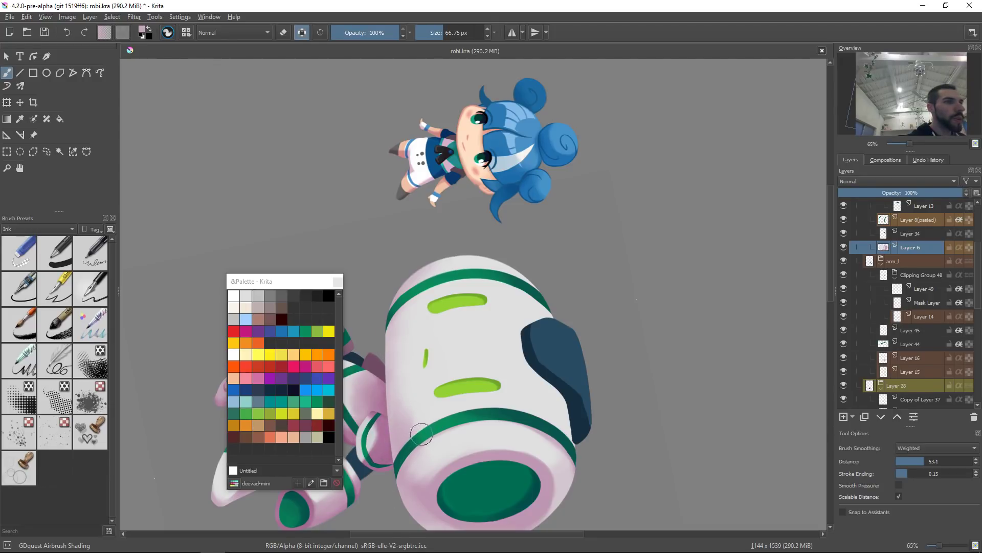
pyautogui.press('5')
pyautogui.press('2')
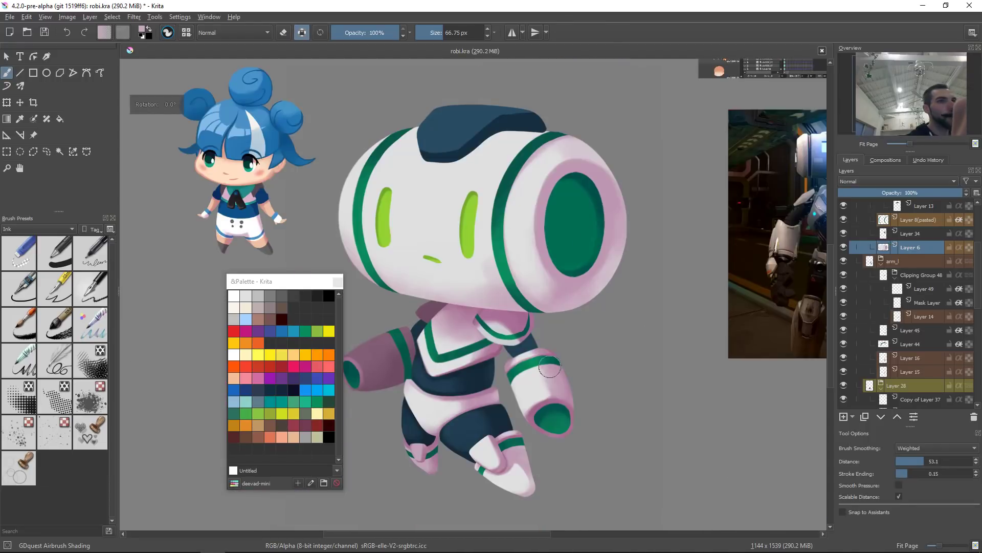
pyautogui.keyDown('ctrl'); pyautogui.click(482, 237); pyautogui.keyUp('ctrl')
pyautogui.moveTo(476, 224); pyautogui.dragTo(488, 224)
pyautogui.moveTo(477, 225); pyautogui.dragTo(489, 288)
pyautogui.moveTo(479, 242)
pyautogui.mouseDown()
pyautogui.moveTo(500, 305)
pyautogui.moveTo(469, 255)
pyautogui.moveTo(491, 295)
pyautogui.moveTo(464, 257)
pyautogui.moveTo(473, 272)
pyautogui.moveTo(455, 288)
pyautogui.mouseUp()
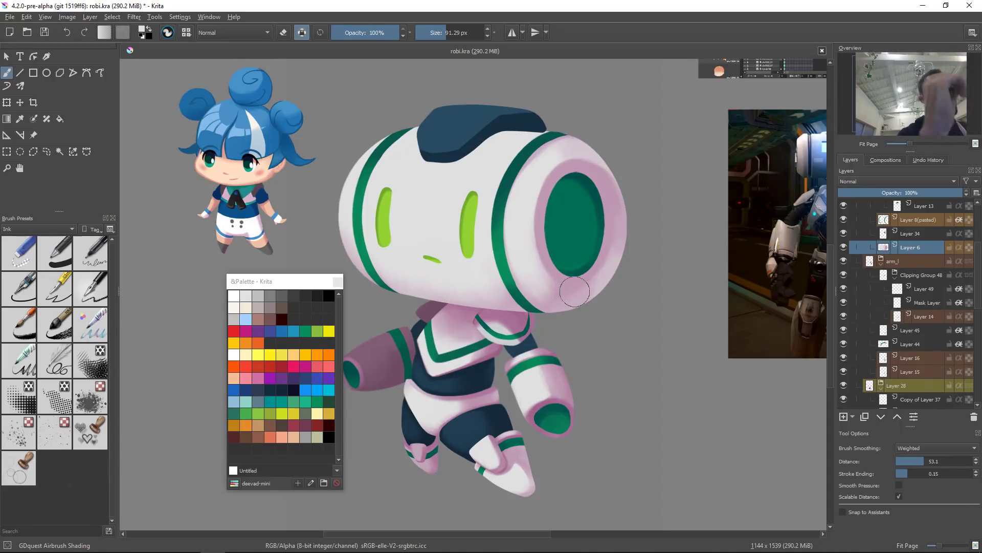
pyautogui.moveTo(574, 291); pyautogui.dragTo(595, 333)
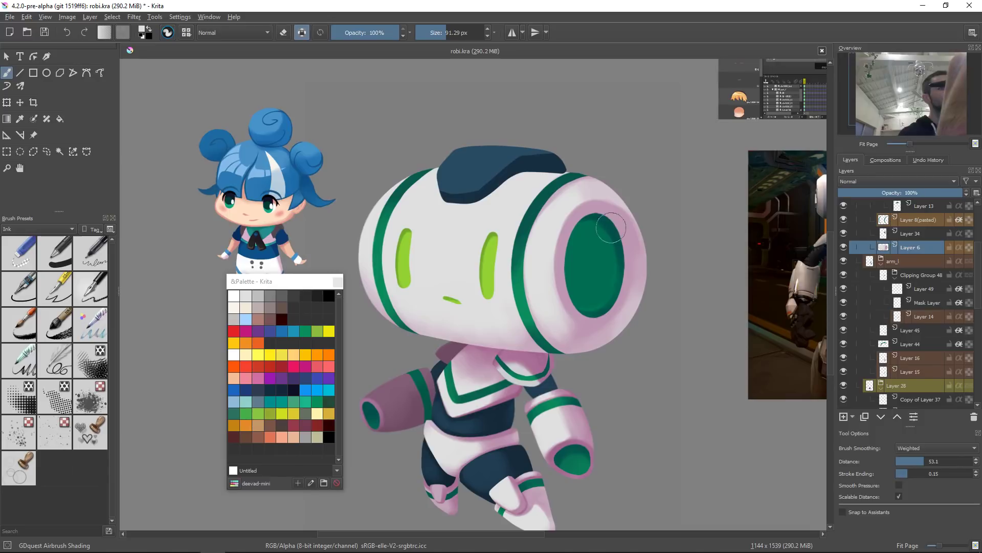
# Step: Select the eyes' layer with the Move tool and shift the eyes' hue to blue with an HSV/HSL adjustment
pyautogui.click(407, 259)
pyautogui.press('t')
pyautogui.moveTo(505, 288); pyautogui.dragTo(508, 290)
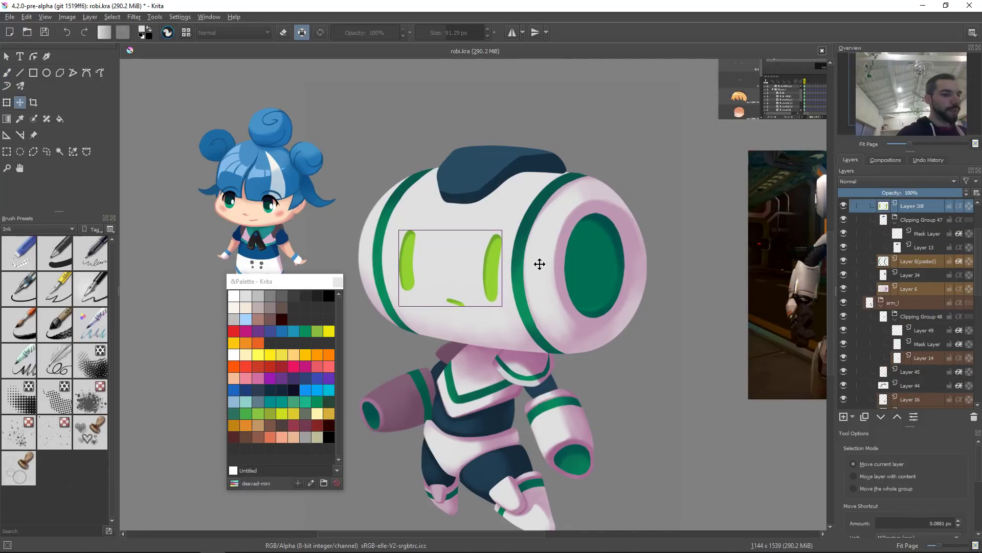
pyautogui.hotkey('ctrl', 'u')
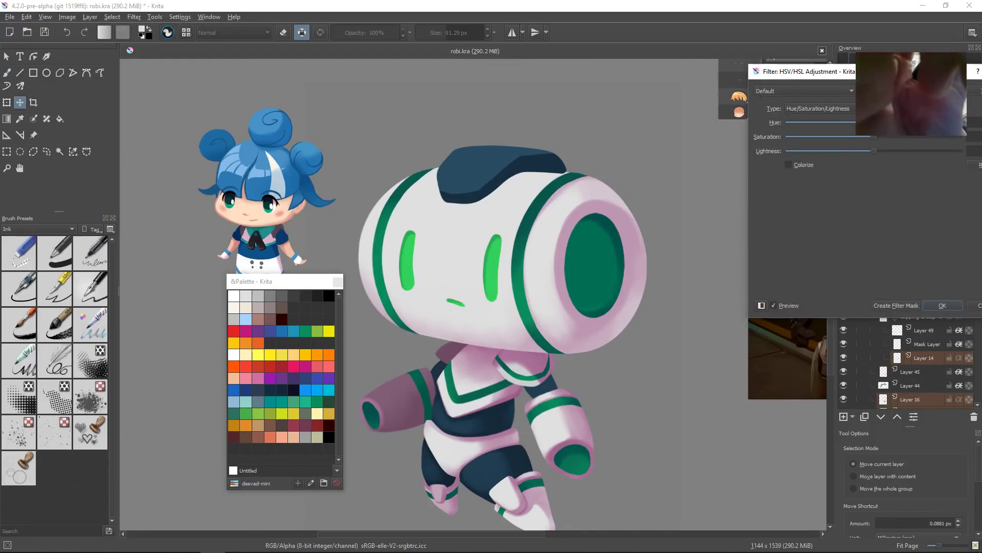
pyautogui.moveTo(890, 123); pyautogui.dragTo(916, 122)
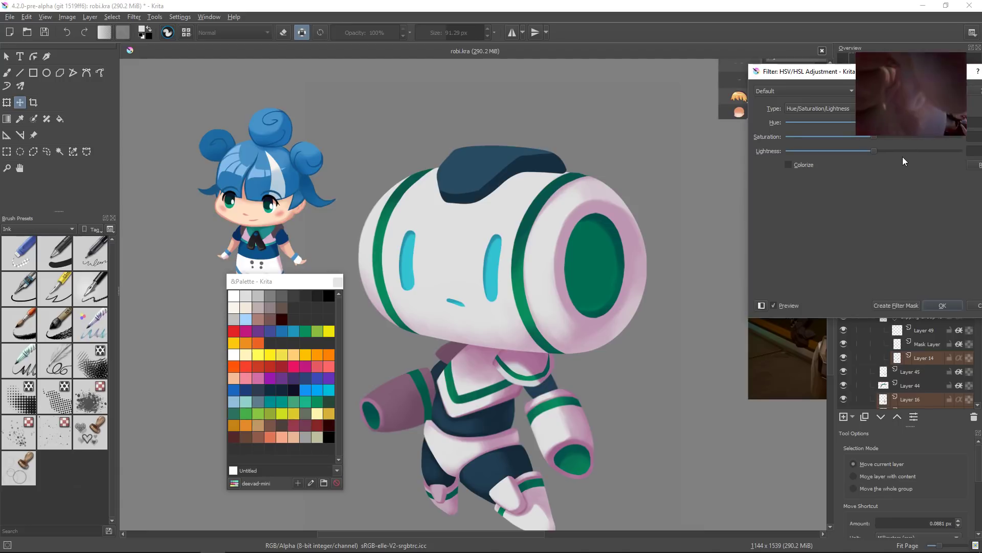
pyautogui.click(948, 305)
# Step: Adjust the eyes' hue, saturation and lightness again with HSV/HSL adjustment to a brighter cyan
pyautogui.moveTo(685, 262)
pyautogui.mouseDown()
pyautogui.moveTo(723, 281)
pyautogui.moveTo(711, 273)
pyautogui.mouseUp()
pyautogui.moveTo(718, 239); pyautogui.dragTo(763, 182)
pyautogui.moveTo(733, 223); pyautogui.dragTo(715, 248)
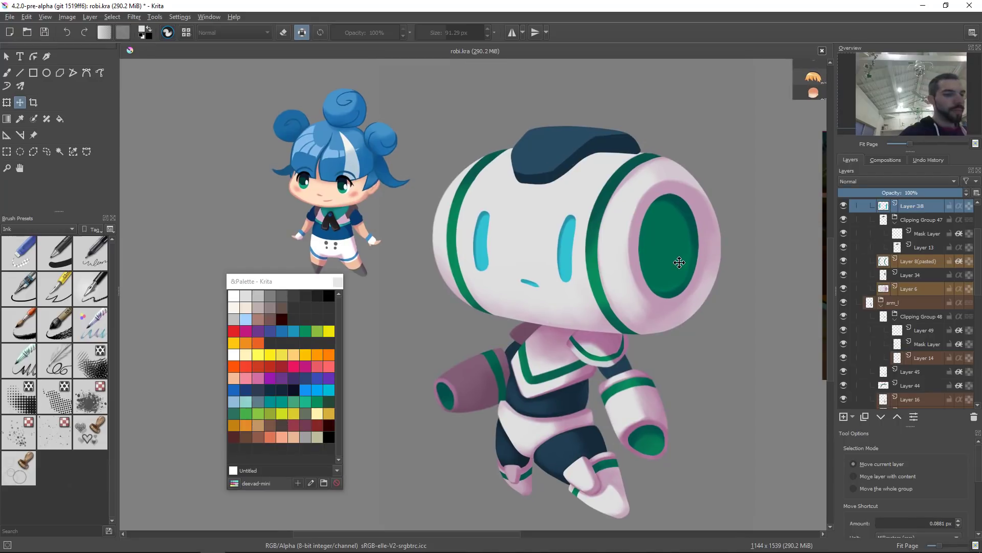
pyautogui.hotkey('ctrl', 'u')
pyautogui.moveTo(824, 123)
pyautogui.mouseDown()
pyautogui.moveTo(776, 132)
pyautogui.moveTo(818, 121)
pyautogui.moveTo(809, 123)
pyautogui.mouseUp()
pyautogui.moveTo(876, 136)
pyautogui.mouseDown()
pyautogui.moveTo(892, 136)
pyautogui.moveTo(879, 137)
pyautogui.mouseUp()
pyautogui.moveTo(811, 122); pyautogui.dragTo(815, 123)
pyautogui.moveTo(874, 151)
pyautogui.mouseDown()
pyautogui.moveTo(891, 149)
pyautogui.moveTo(868, 151)
pyautogui.mouseUp()
pyautogui.moveTo(814, 121); pyautogui.dragTo(905, 137)
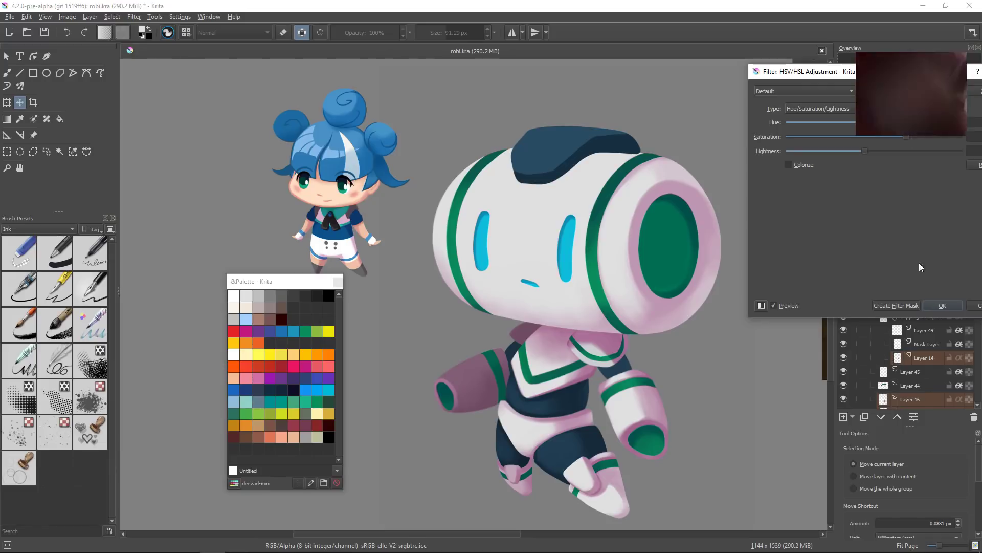
pyautogui.click(943, 306)
# Step: Duplicate the eyes' layer
pyautogui.moveTo(675, 411); pyautogui.dragTo(522, 375)
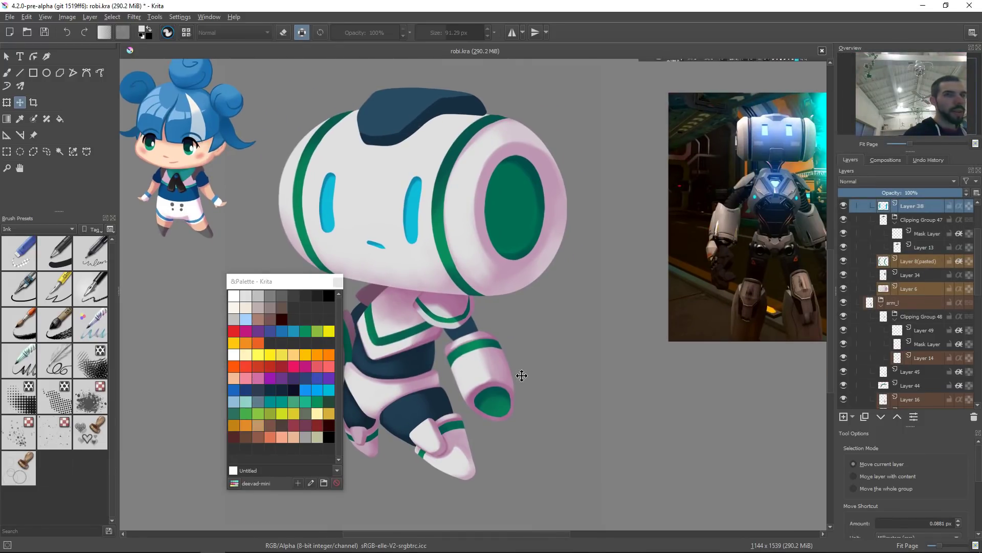
pyautogui.hotkey('ctrl', 'j')
pyautogui.moveTo(522, 238); pyautogui.dragTo(575, 292)
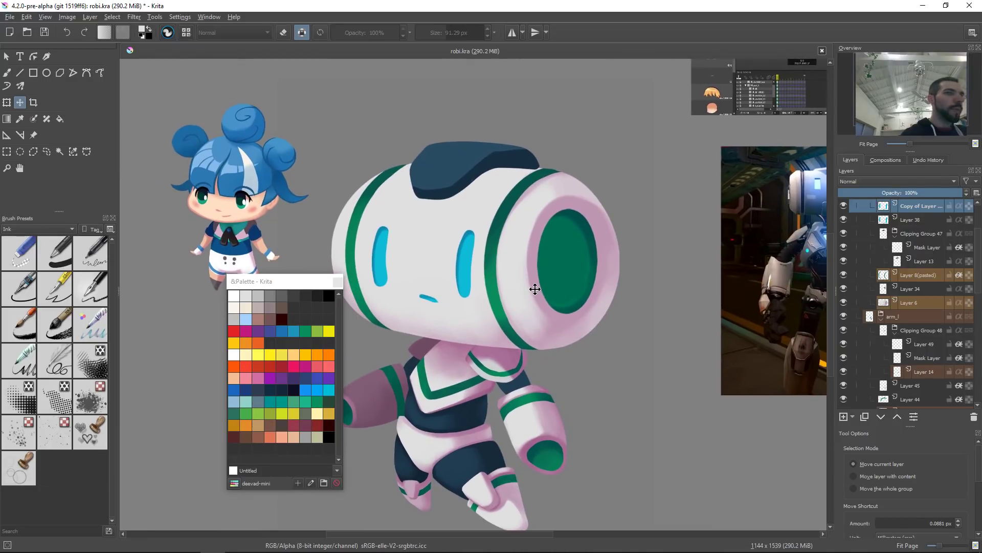
# Step: Sample the eye cyan and try filling the duplicated eye layer with it, then undo the fill
pyautogui.press('/')
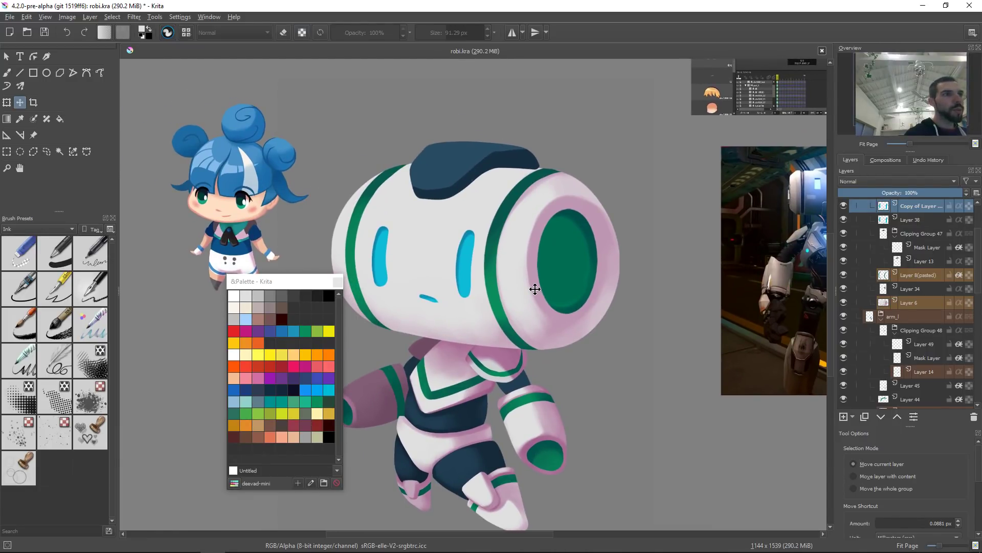
pyautogui.press('b')
pyautogui.keyDown('ctrl'); pyautogui.click(378, 252); pyautogui.keyUp('ctrl')
pyautogui.hotkey('shift', 'BackSpace')
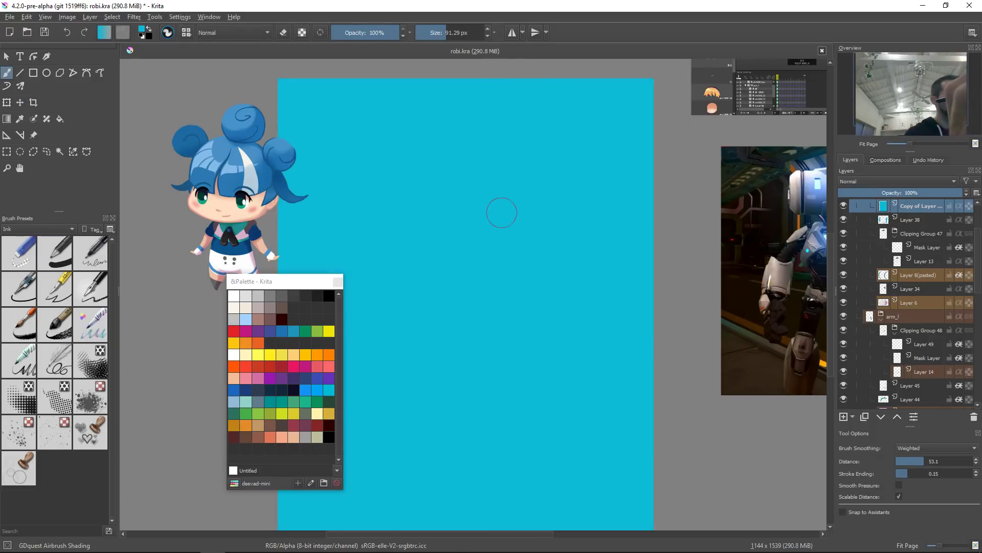
pyautogui.press('/')
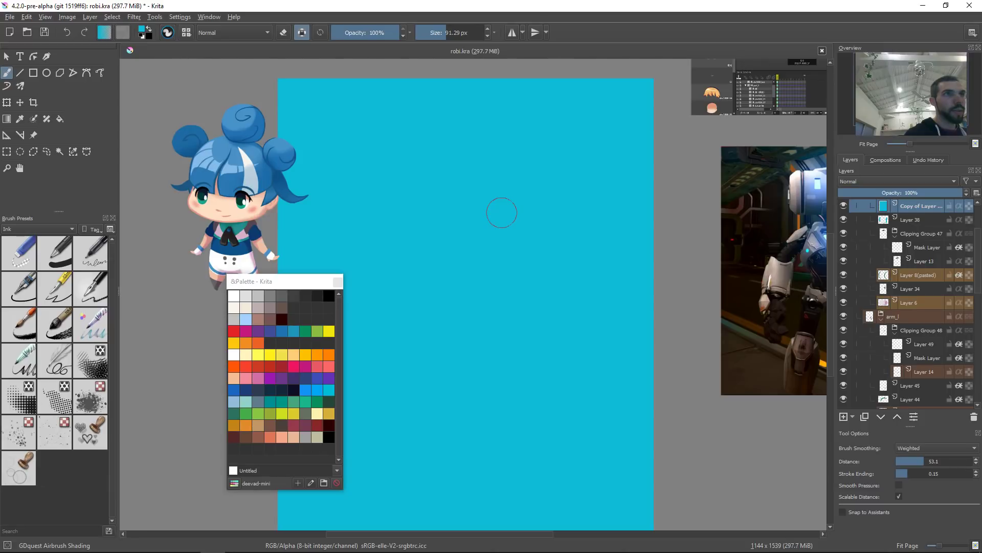
pyautogui.hotkey('ctrl', 'z')
pyautogui.press('Delete')
pyautogui.moveTo(502, 212); pyautogui.dragTo(503, 215)
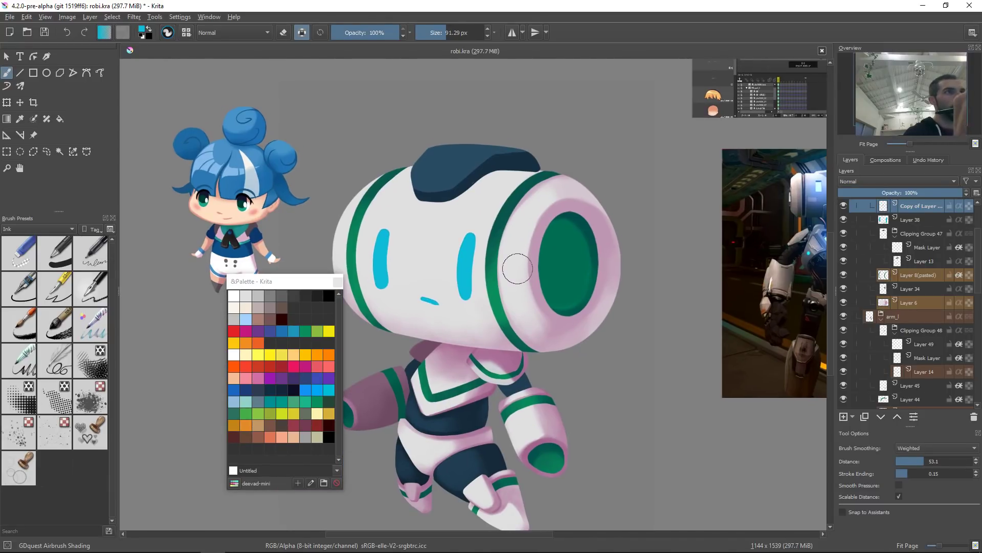
# Step: Apply a Gaussian Blur to the duplicated eye layer to give the eyes a glow
pyautogui.hotkey('alt', 'f')
pyautogui.press('Escape')
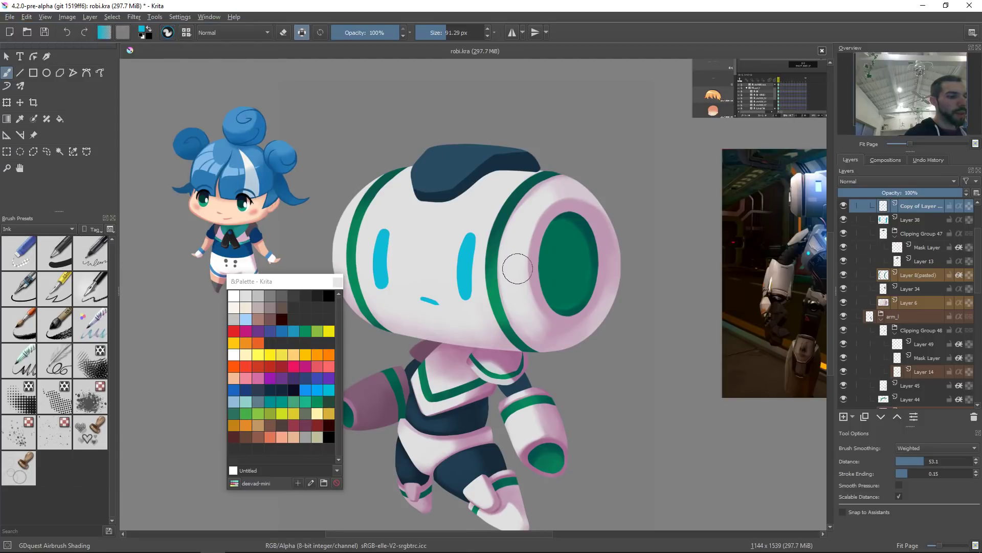
pyautogui.hotkey('alt', 'r')
pyautogui.press('Down')
pyautogui.press('Down')
pyautogui.press('Down')
pyautogui.press('Right')
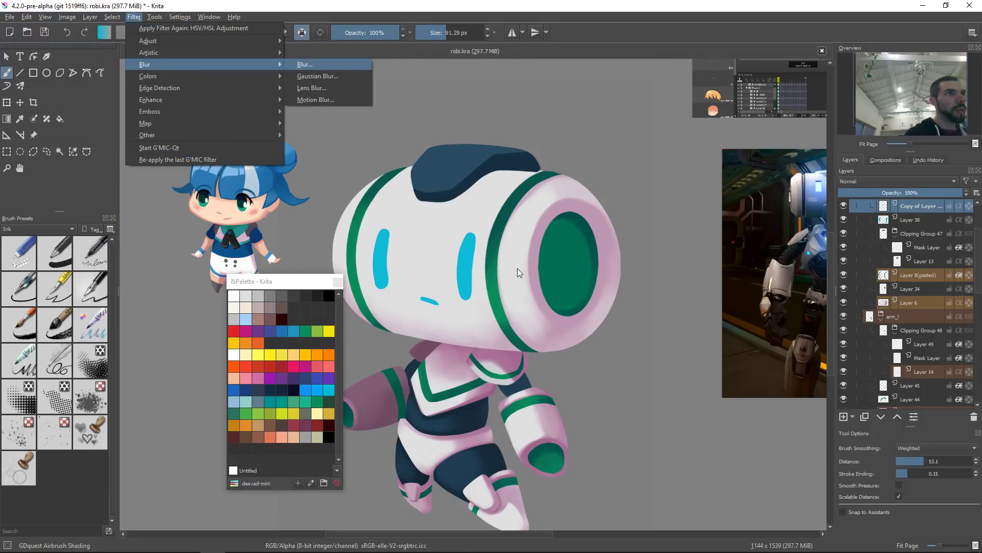
pyautogui.press('Down')
pyautogui.press('Return')
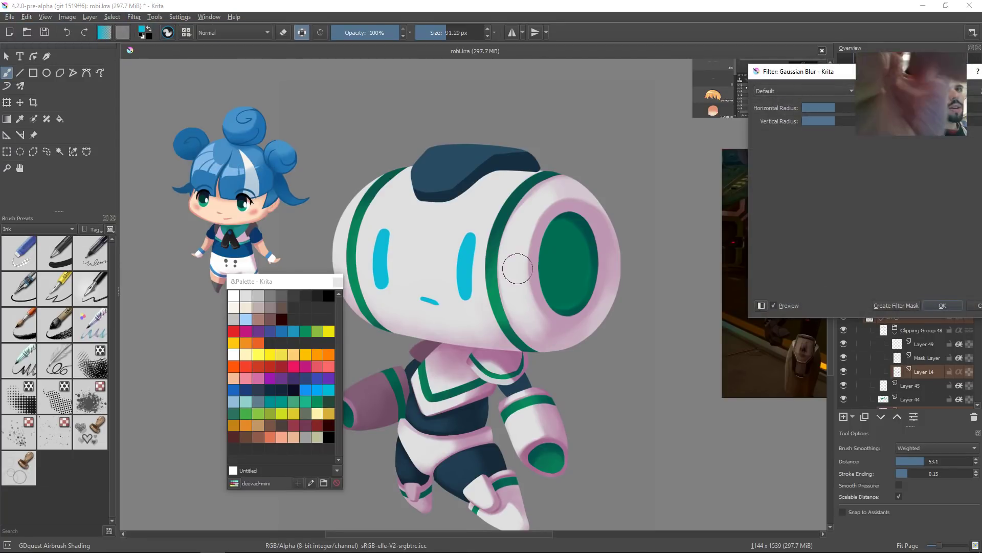
pyautogui.moveTo(851, 108); pyautogui.dragTo(869, 108)
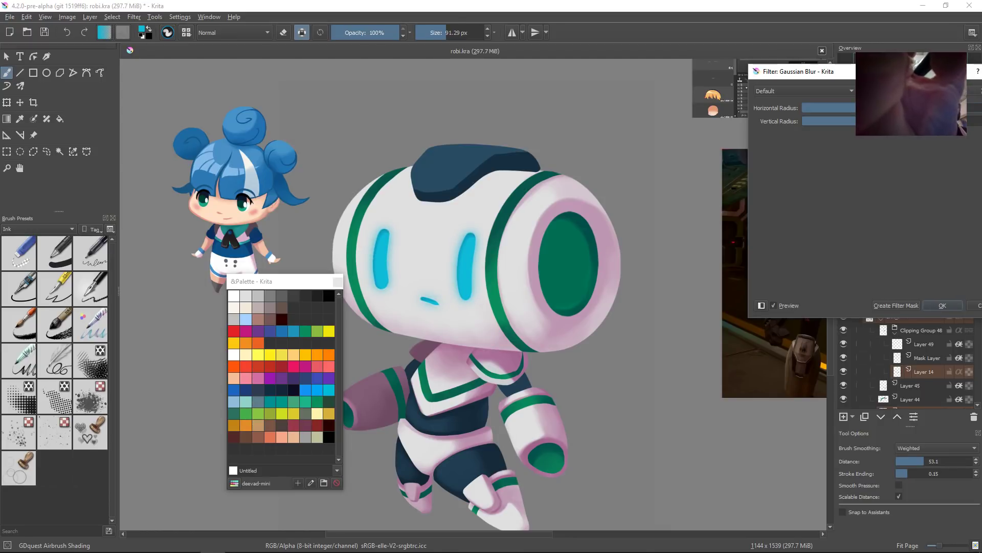
pyautogui.click(935, 307)
pyautogui.moveTo(517, 286); pyautogui.dragTo(523, 283)
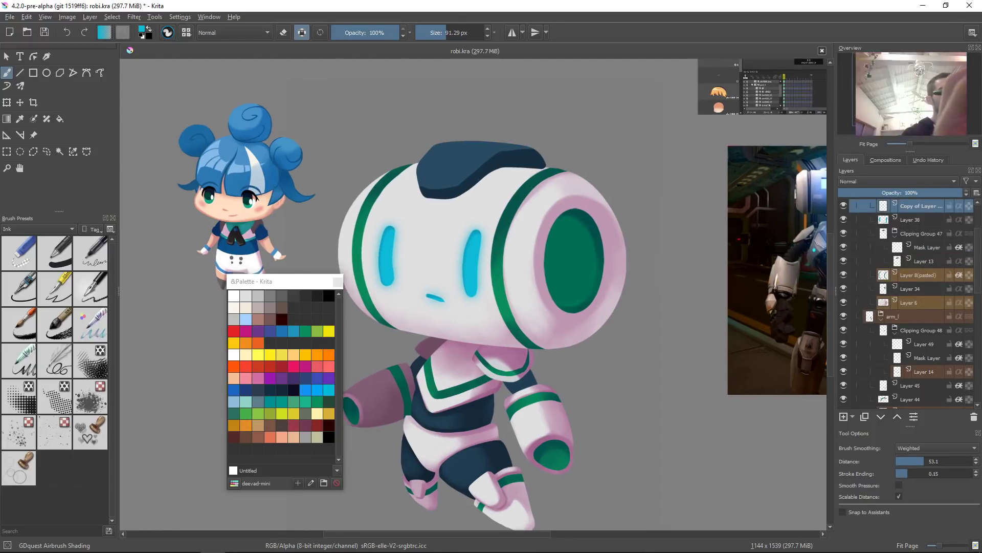
pyautogui.moveTo(644, 268); pyautogui.dragTo(653, 265)
pyautogui.press('-')
pyautogui.press('-')
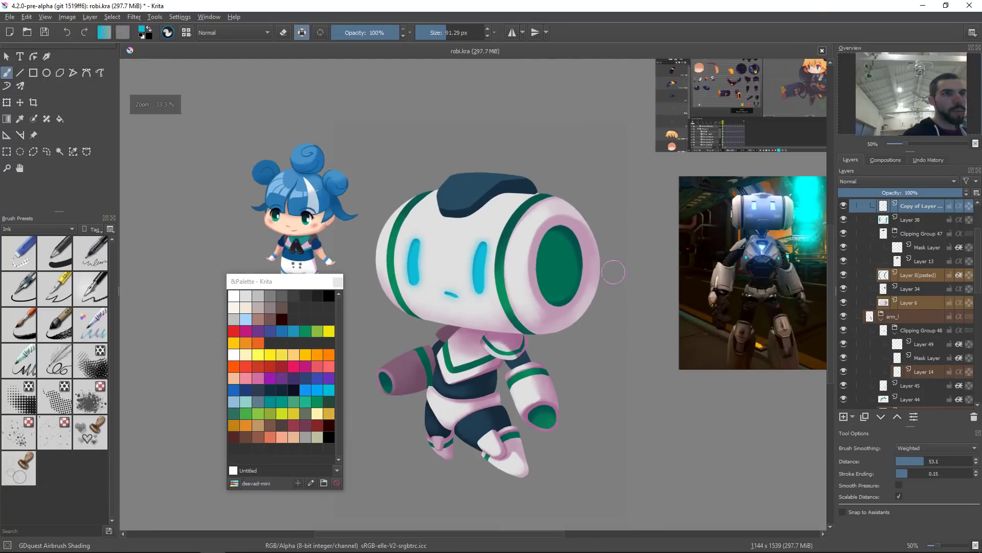
# Step: Increase the lightness of the blurred eye glow layer with HSV/HSL Adjustment
pyautogui.hotkey('ctrl', 'u')
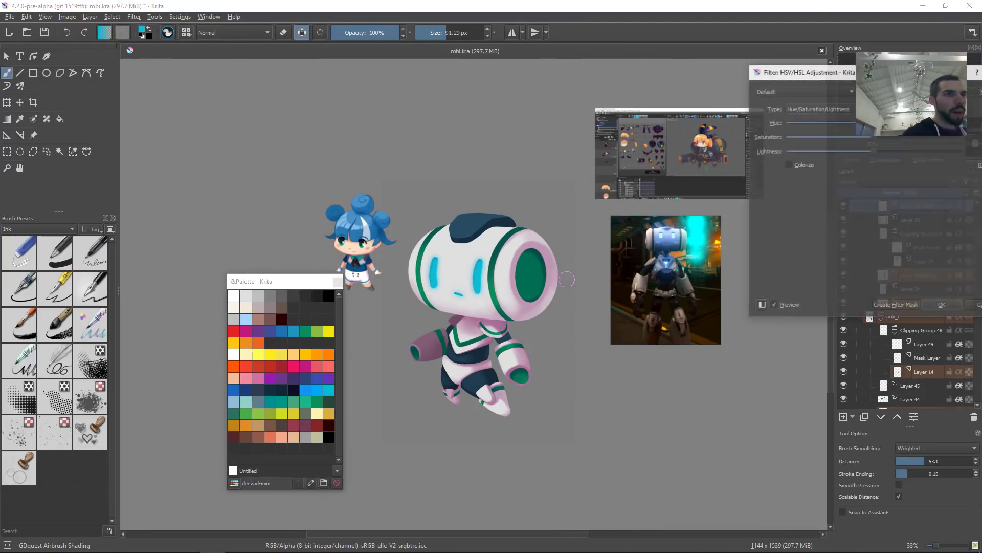
pyautogui.moveTo(874, 151); pyautogui.dragTo(901, 151)
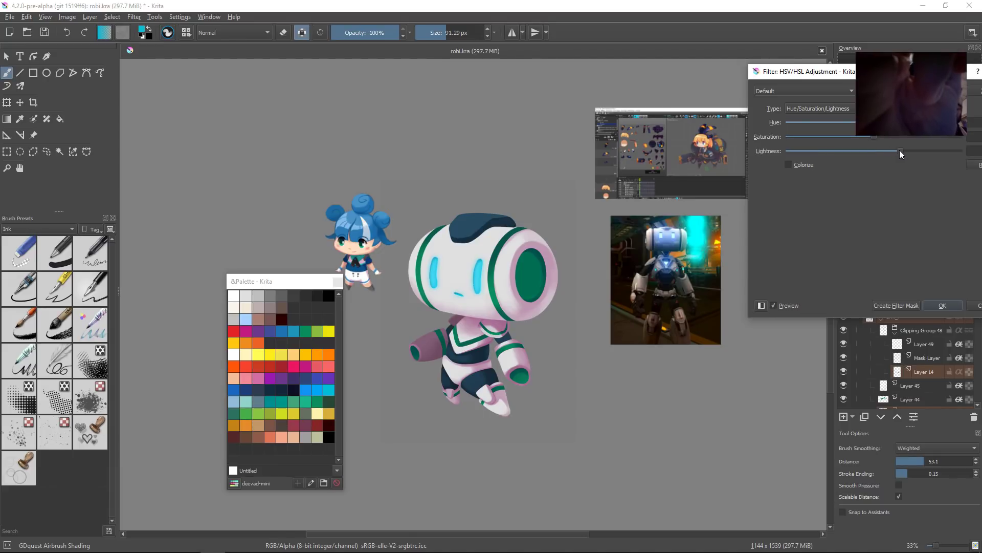
pyautogui.click(937, 305)
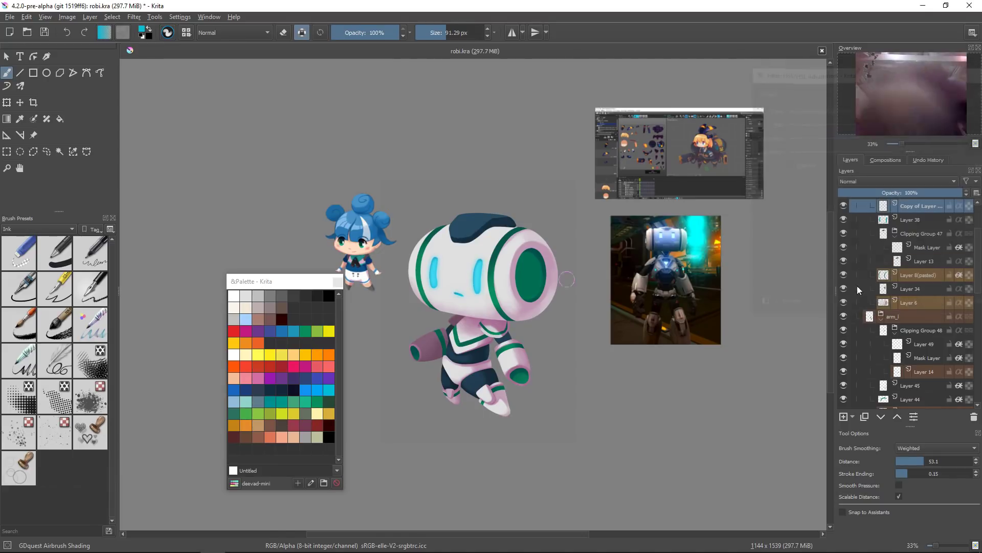
pyautogui.scroll(4, 466, 301)
pyautogui.press('e')
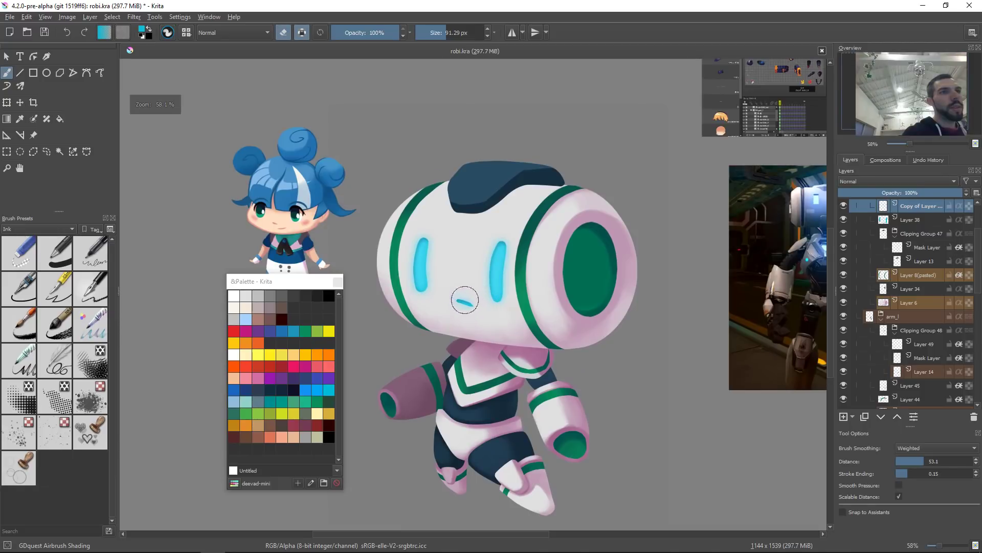
pyautogui.scroll(-6, 570, 347)
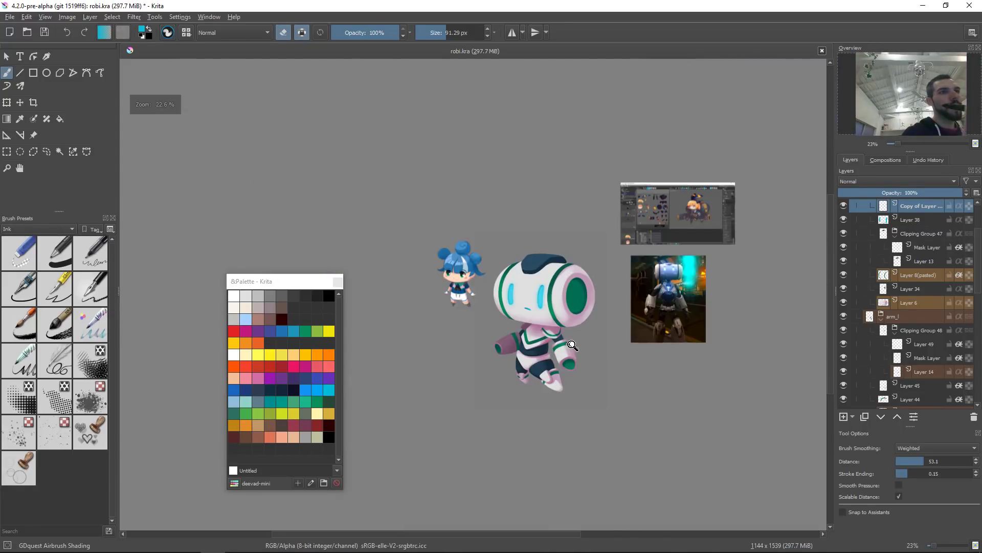
pyautogui.scroll(-2, 570, 347)
pyautogui.scroll(-2, 607, 357)
pyautogui.scroll(-1, 610, 377)
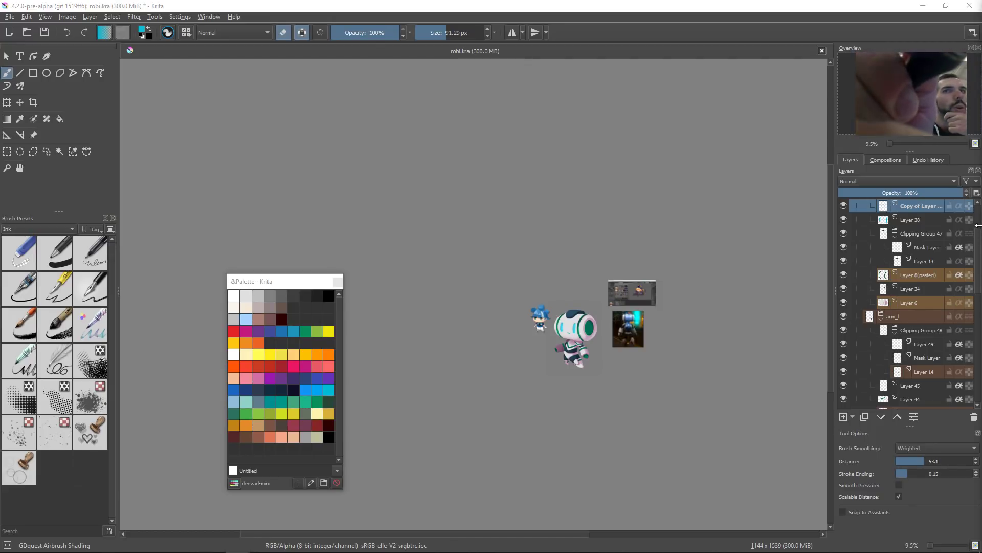
pyautogui.scroll(3, 895, 247)
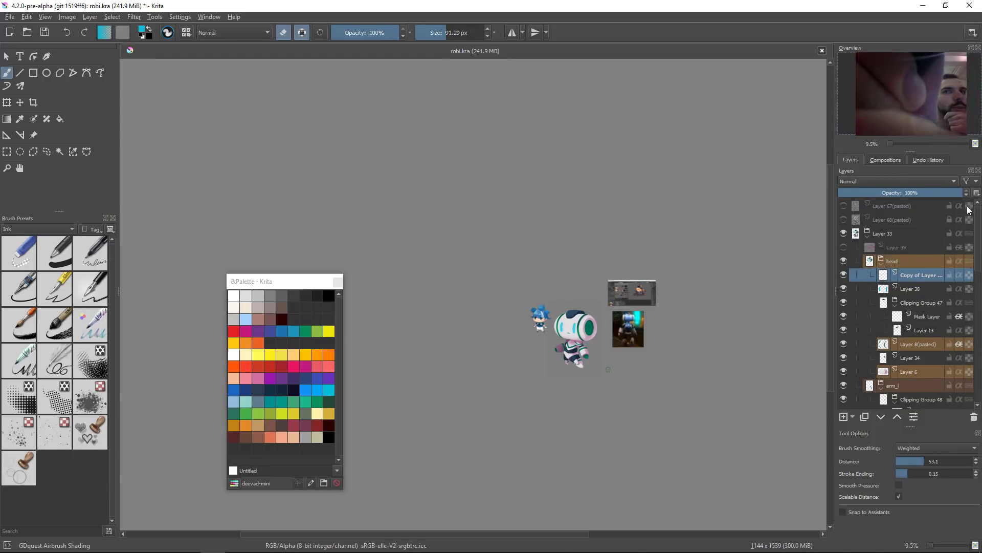
# Step: Add a Levels filter layer above Layer 33 with input white point 229 and gamma 1.043
pyautogui.click(886, 235)
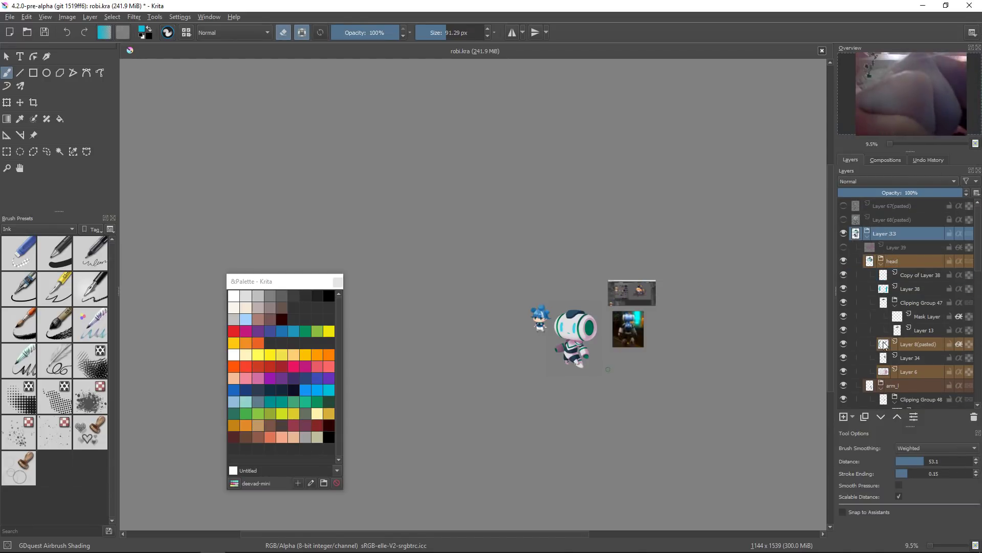
pyautogui.moveTo(678, 343); pyautogui.dragTo(636, 356)
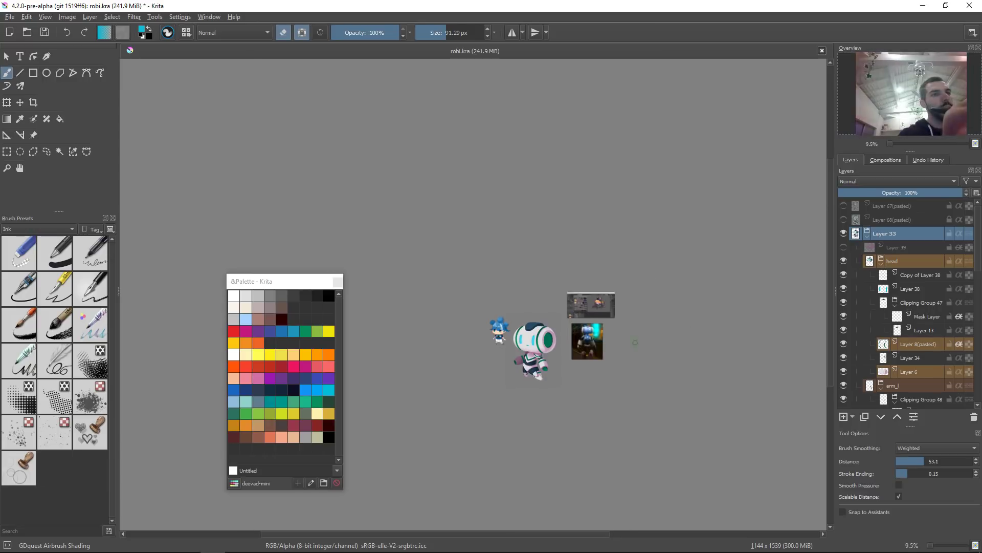
pyautogui.moveTo(552, 390); pyautogui.dragTo(574, 289)
pyautogui.moveTo(596, 323); pyautogui.dragTo(644, 353)
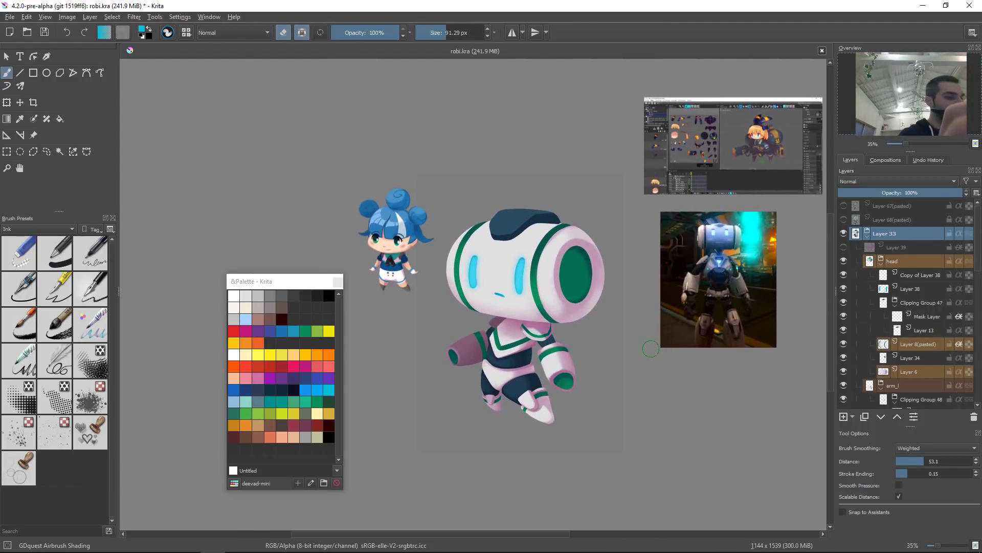
pyautogui.hotkey('ctrl', 'shift', 'f')
pyautogui.moveTo(571, 223); pyautogui.dragTo(885, 133)
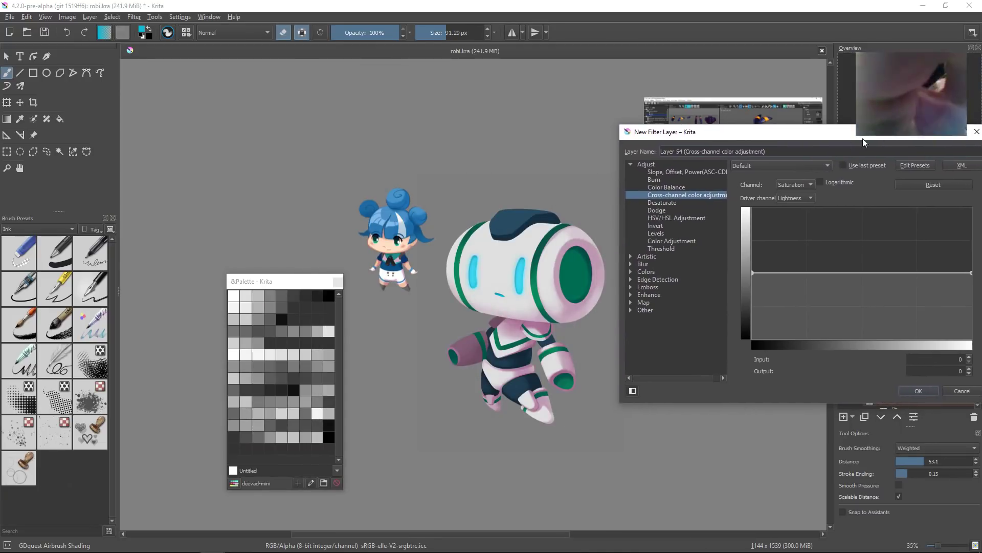
pyautogui.click(672, 233)
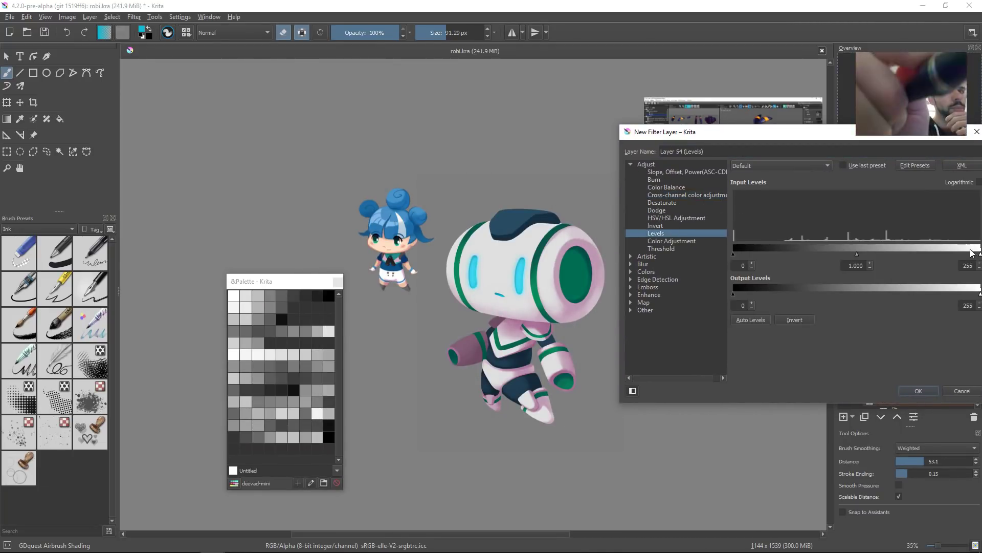
pyautogui.moveTo(979, 255); pyautogui.dragTo(959, 254)
pyautogui.moveTo(732, 253); pyautogui.dragTo(696, 267)
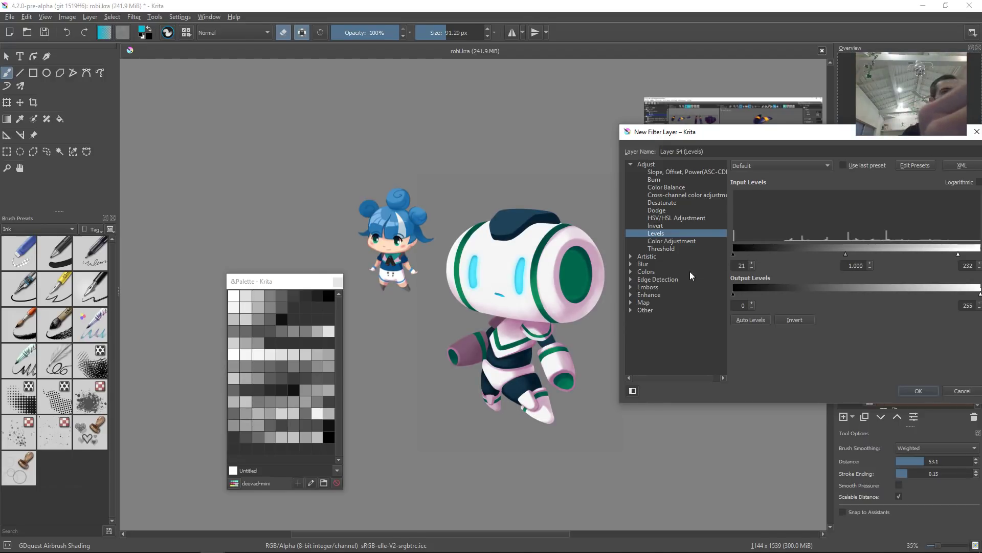
pyautogui.moveTo(840, 256)
pyautogui.mouseDown()
pyautogui.moveTo(862, 253)
pyautogui.moveTo(852, 259)
pyautogui.mouseUp()
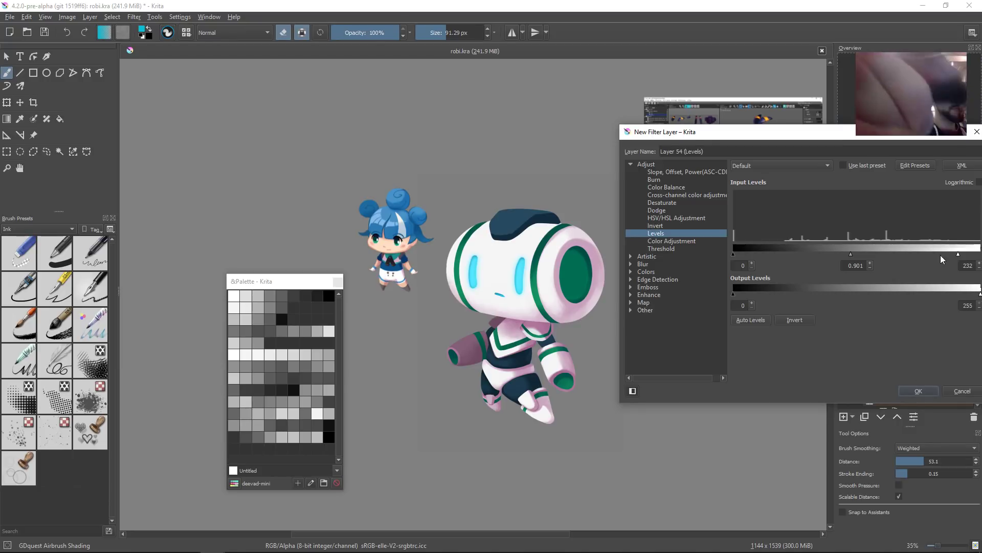
pyautogui.moveTo(958, 254)
pyautogui.mouseDown()
pyautogui.moveTo(969, 255)
pyautogui.moveTo(961, 261)
pyautogui.mouseUp()
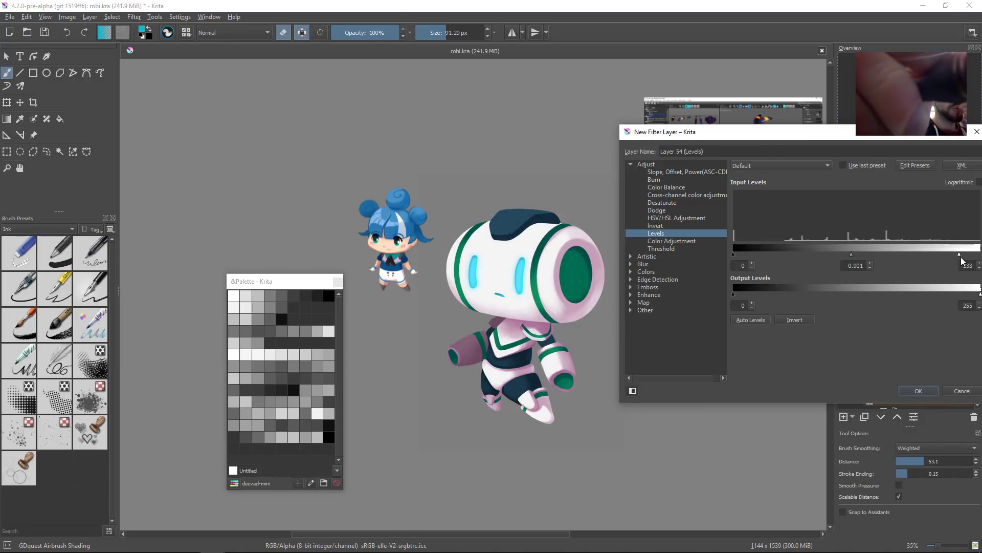
pyautogui.moveTo(849, 254); pyautogui.dragTo(842, 257)
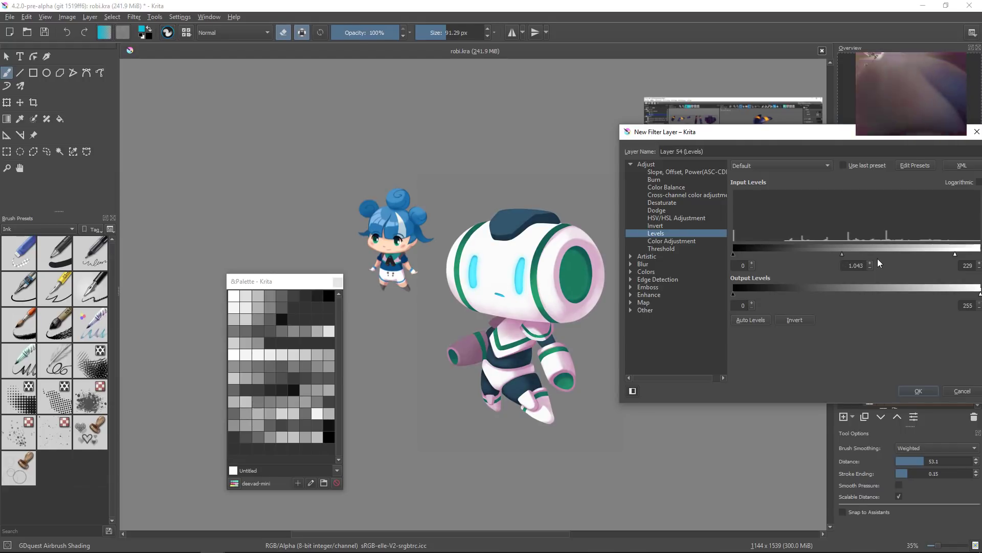
pyautogui.click(919, 390)
# Step: Toggle the Levels filter layer's visibility repeatedly to compare the robot with and without it
pyautogui.moveTo(604, 297); pyautogui.dragTo(607, 286)
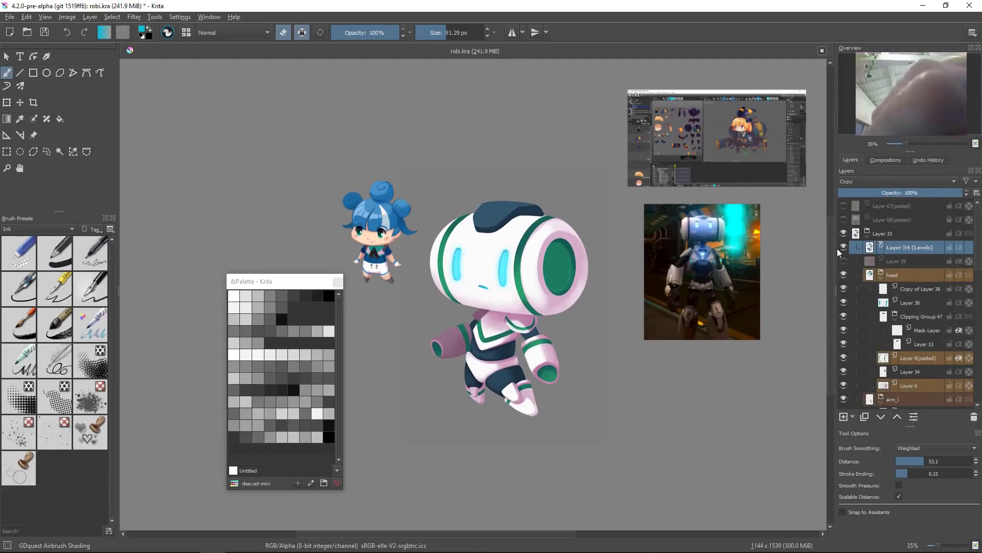
pyautogui.click(844, 248)
pyautogui.click(844, 248)
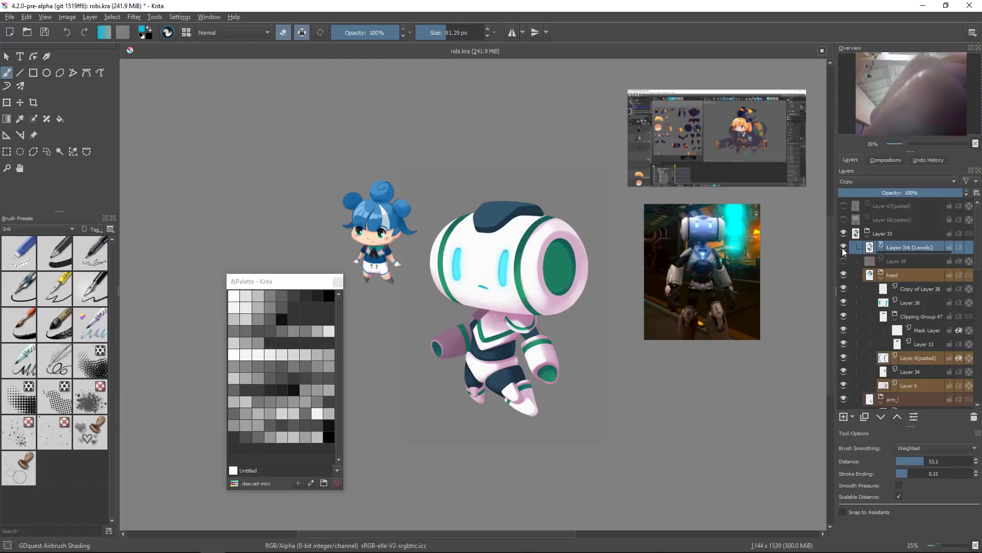
pyautogui.click(843, 247)
pyautogui.click(843, 249)
pyautogui.click(844, 248)
pyautogui.click(844, 249)
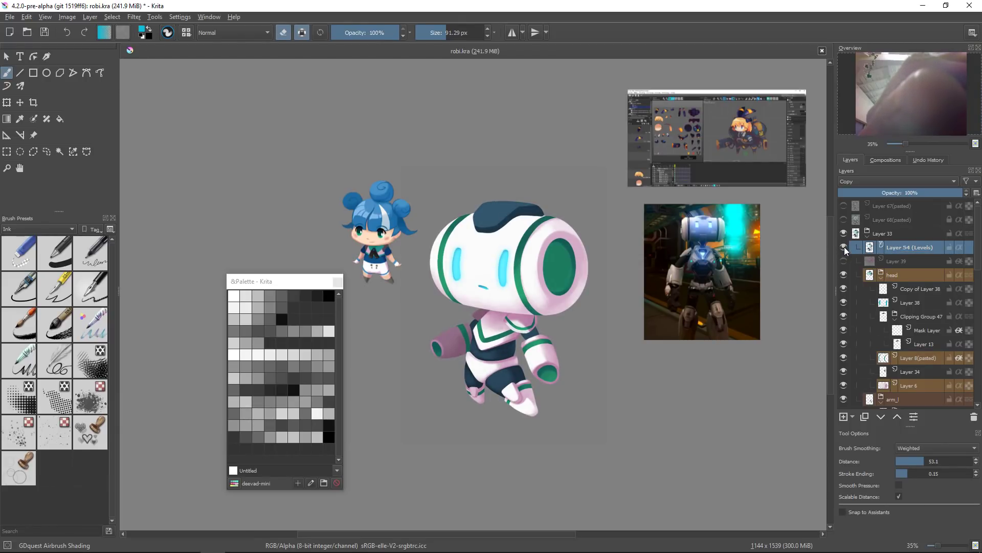
pyautogui.click(843, 248)
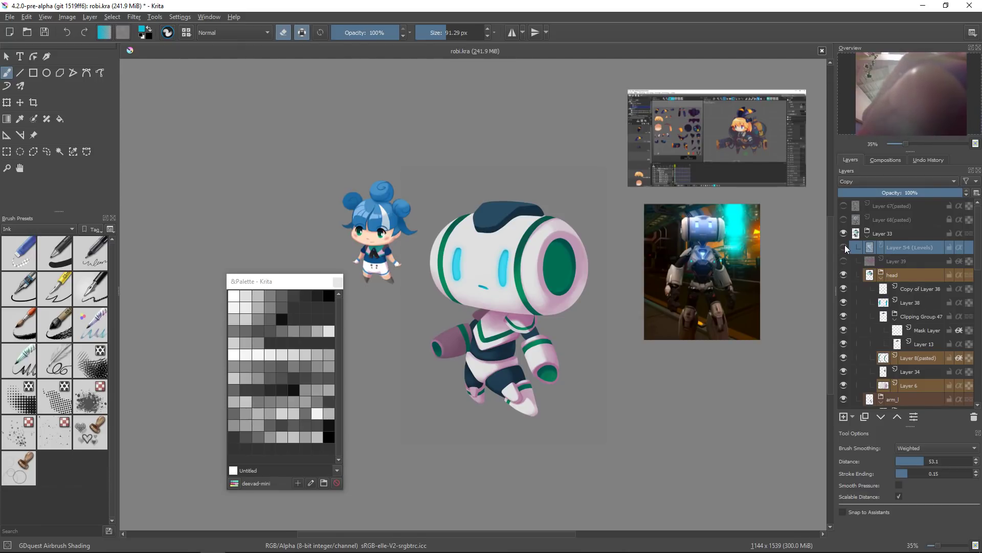
pyautogui.moveTo(845, 245)
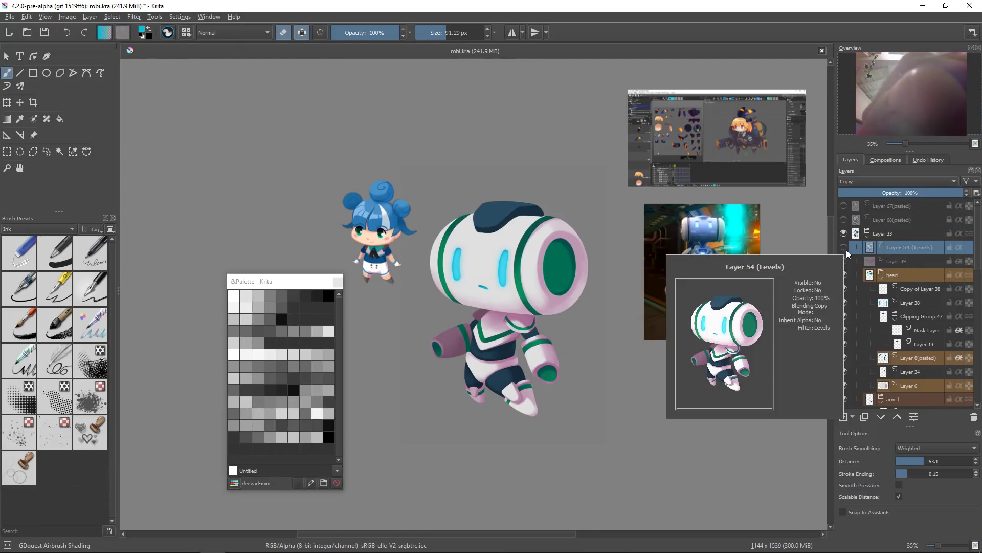
pyautogui.click(844, 247)
pyautogui.click(843, 248)
pyautogui.click(843, 249)
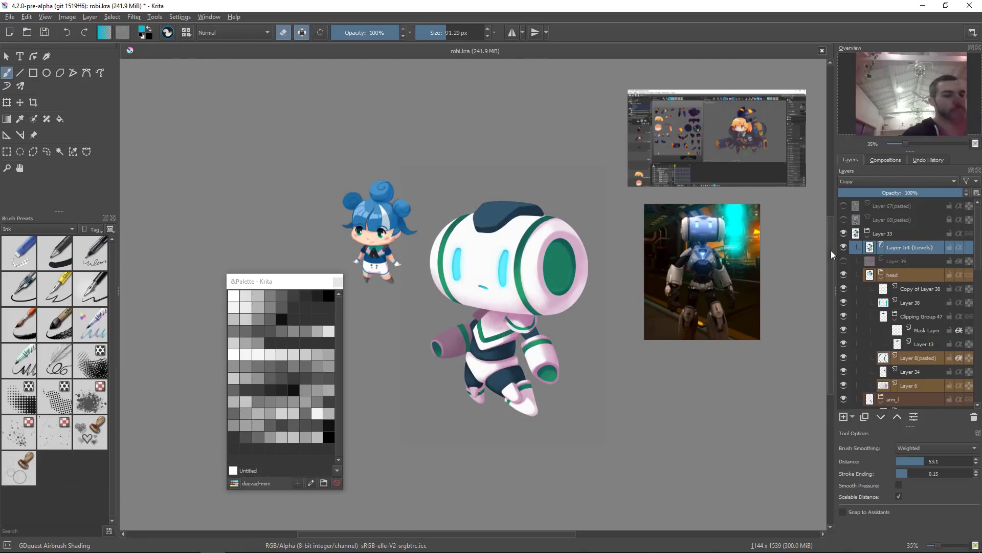
# Step: Mirror the canvas view and hide the Levels filter layer
pyautogui.press('m')
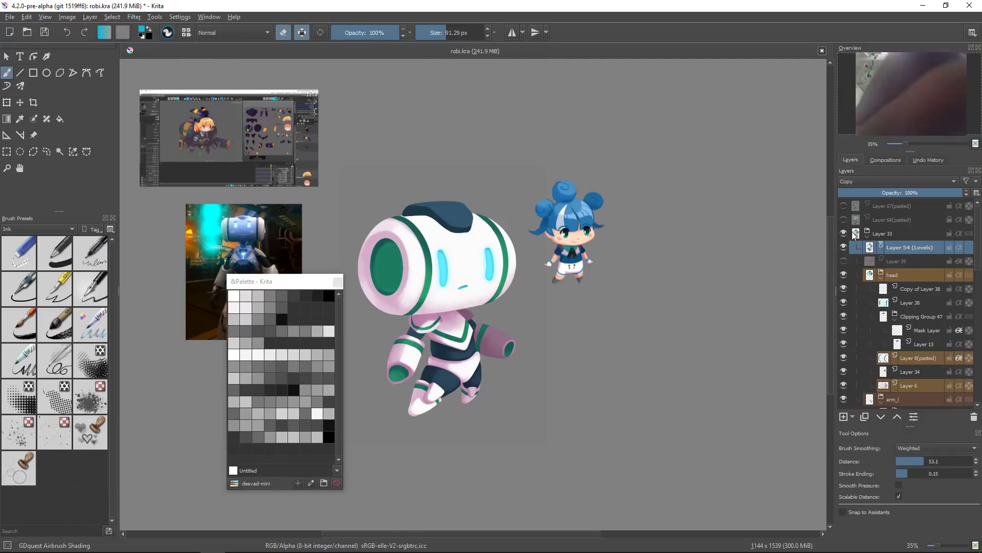
pyautogui.click(844, 247)
pyautogui.click(843, 247)
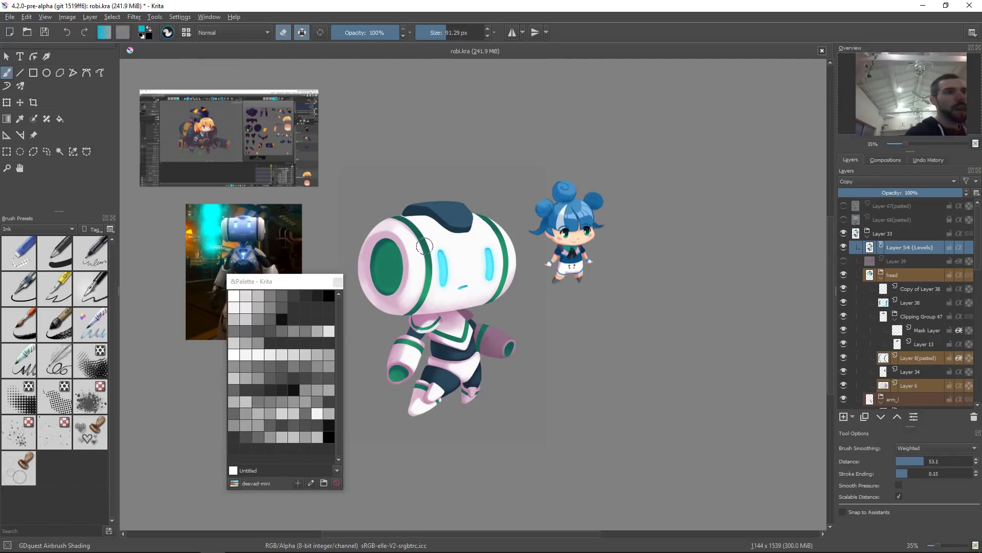
pyautogui.click(844, 247)
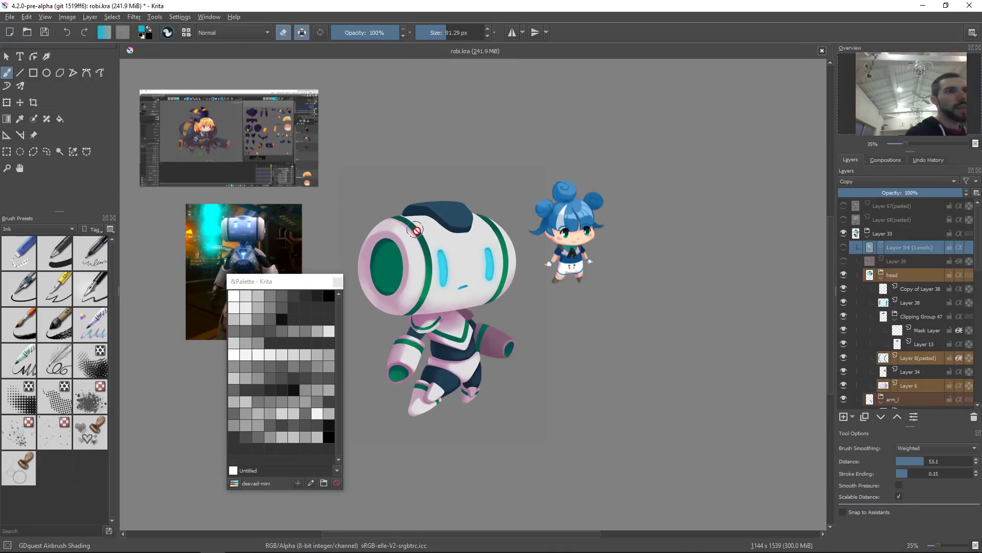
pyautogui.moveTo(405, 234); pyautogui.dragTo(413, 242)
pyautogui.click(413, 243)
# Step: Toggle the visibility of Layer 8 (pasted), Layer 34 and Clipping Group 47 to check each one's effect on the head
pyautogui.click(842, 357)
pyautogui.click(842, 357)
pyautogui.click(844, 372)
pyautogui.click(844, 373)
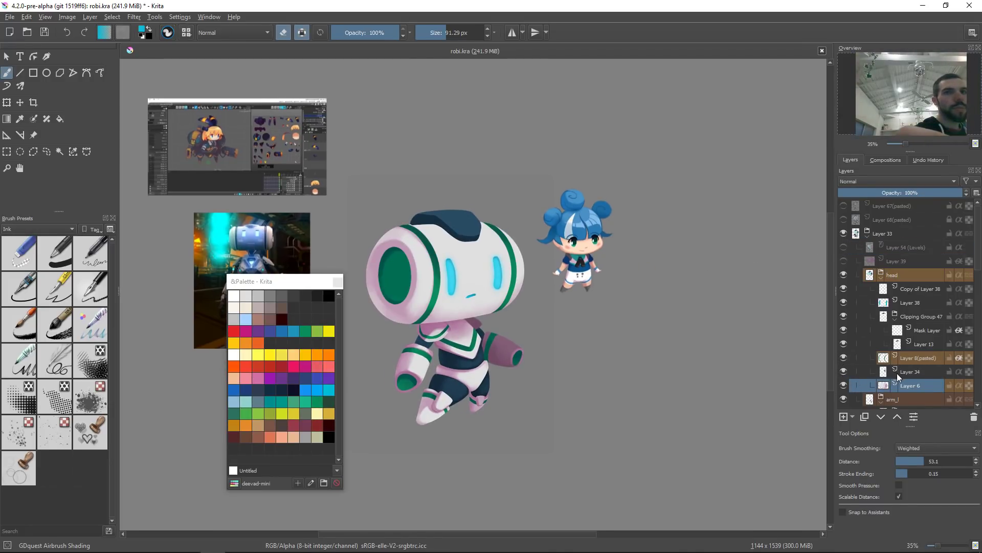
pyautogui.click(907, 320)
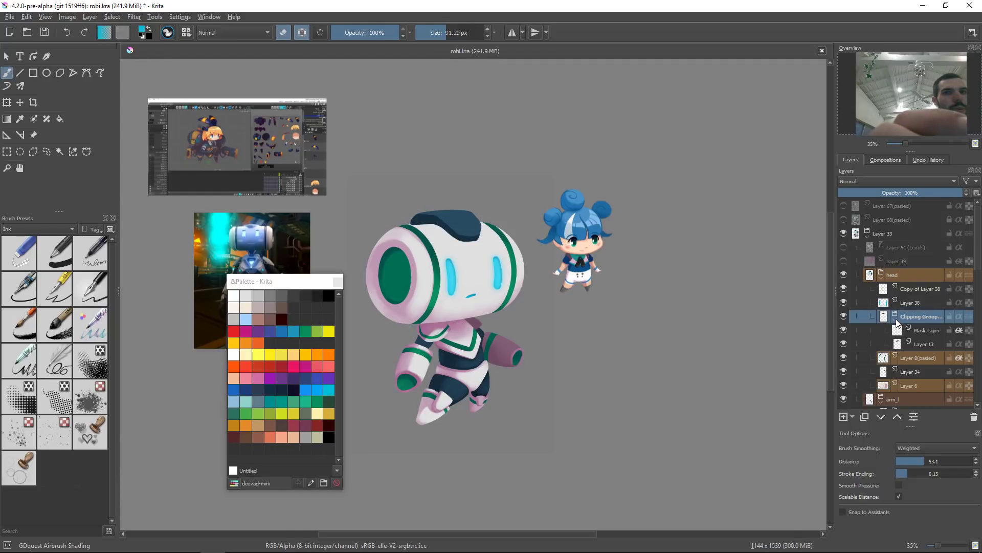
pyautogui.click(894, 320)
pyautogui.click(844, 317)
pyautogui.click(844, 317)
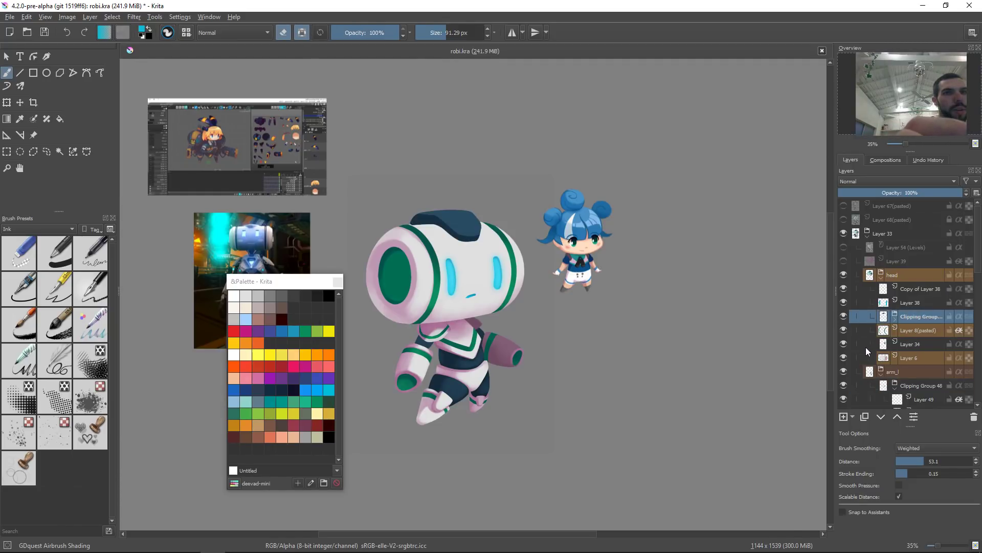
pyautogui.click(843, 332)
pyautogui.click(844, 332)
pyautogui.click(846, 345)
pyautogui.click(846, 346)
# Step: Try grouping Layer 34 with Layer 8 (pasted), then ungroup them again
pyautogui.click(919, 347)
pyautogui.keyDown('ctrl'); pyautogui.click(920, 333); pyautogui.keyUp('ctrl')
pyautogui.hotkey('ctrl', 'g')
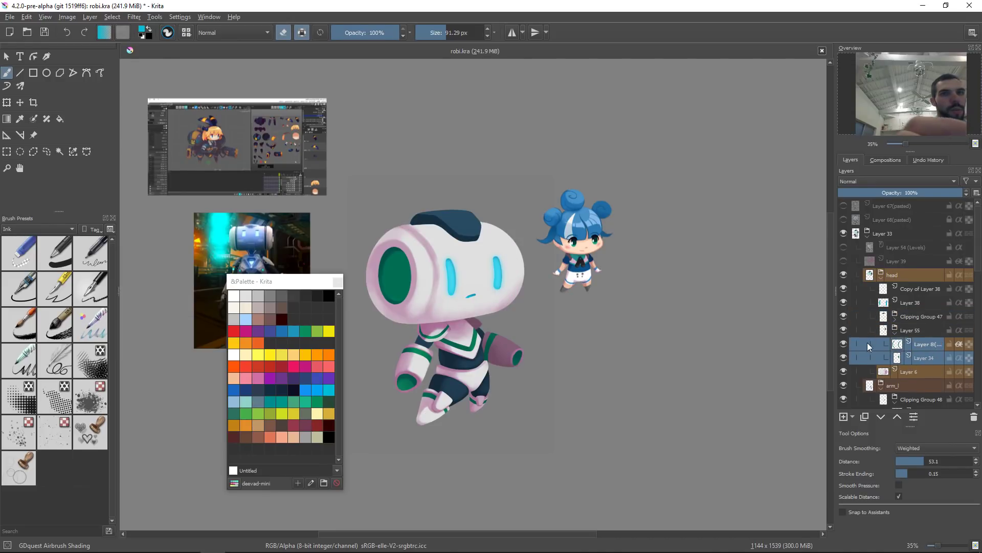
pyautogui.click(843, 339)
pyautogui.click(842, 337)
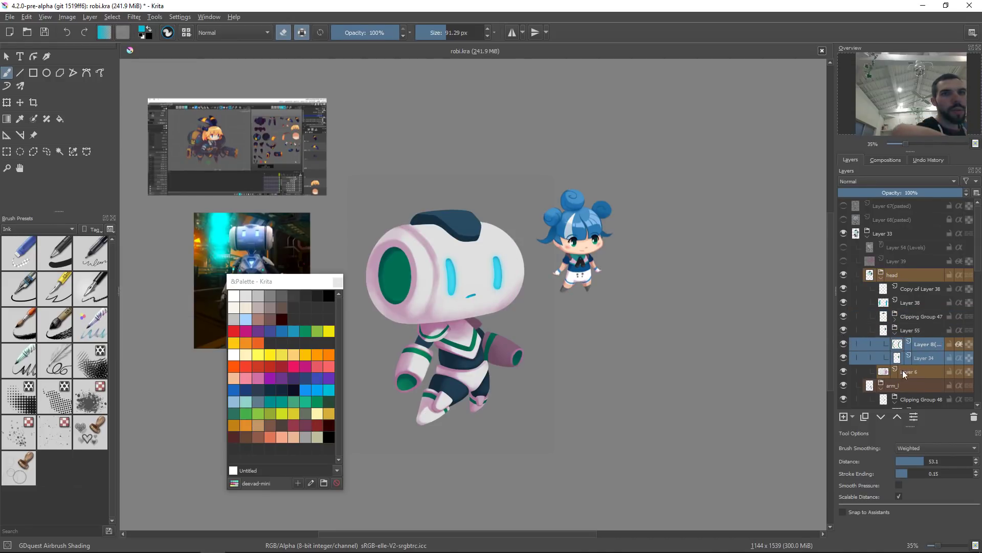
pyautogui.hotkey('ctrl', 'alt', 'g')
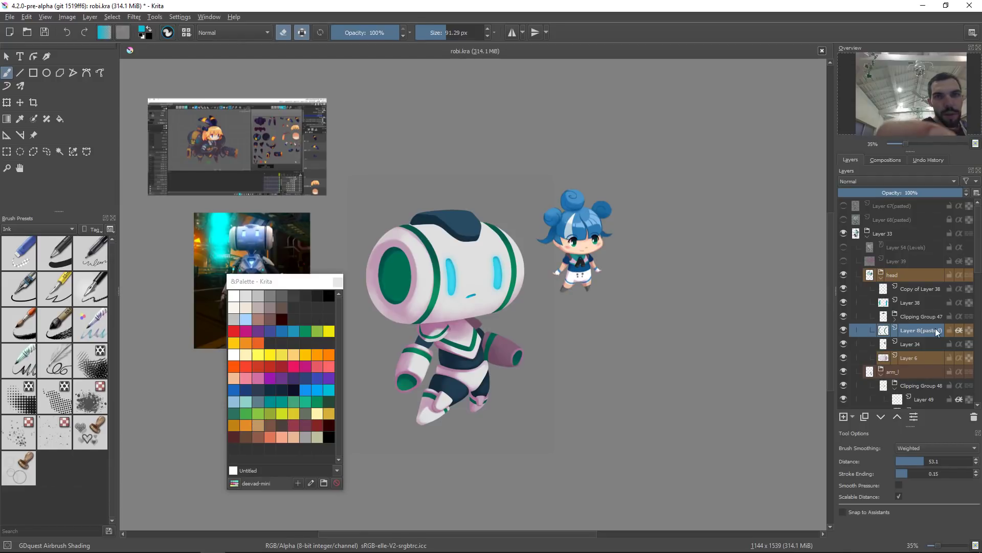
# Step: Group Layer 6, Layer 34 and Layer 8 (pasted) into a new group
pyautogui.click(925, 357)
pyautogui.keyDown('shift'); pyautogui.click(921, 331); pyautogui.keyUp('shift')
pyautogui.hotkey('ctrl', 'g')
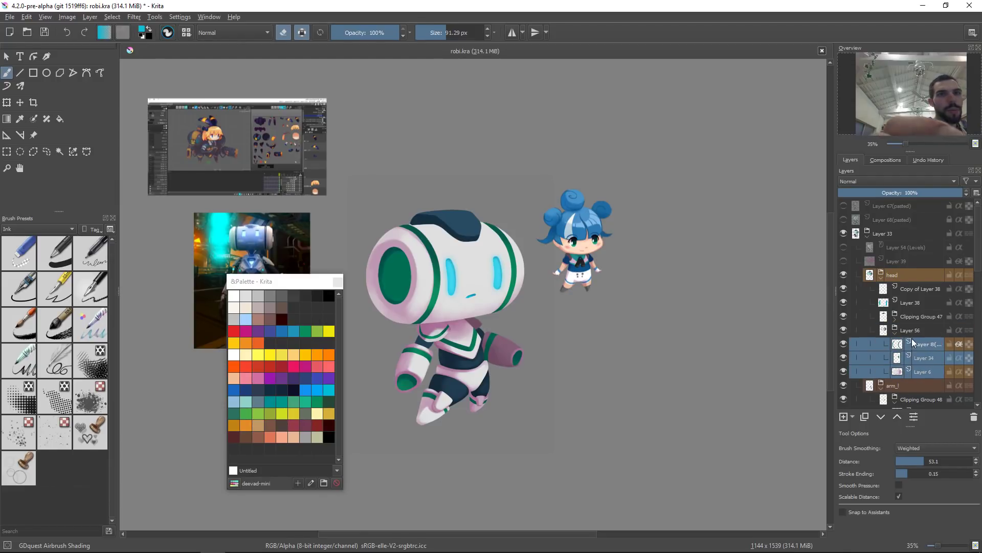
# Step: Reshape the rim around the robot head's left opening with the Liquify transform and apply it
pyautogui.hotkey('ctrl', 't')
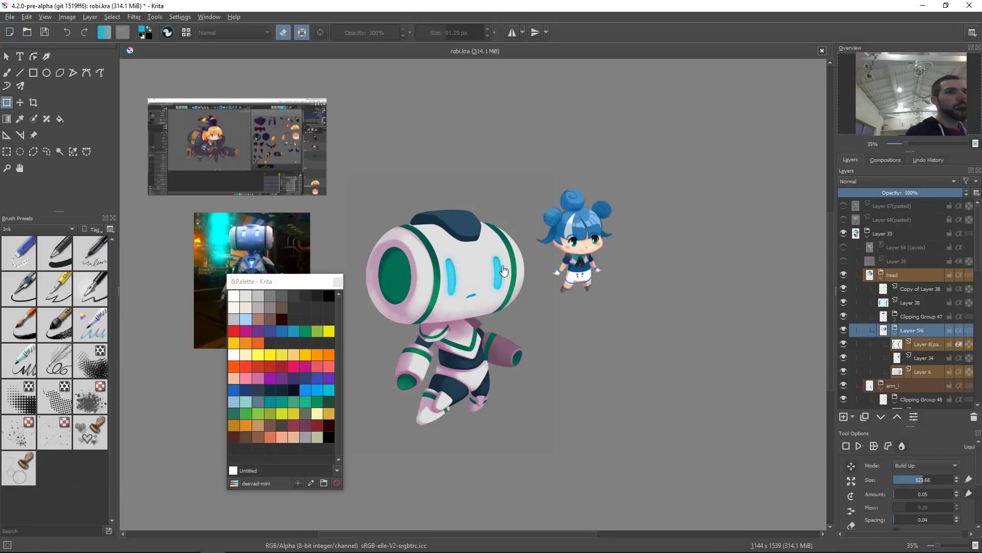
pyautogui.moveTo(377, 236); pyautogui.dragTo(411, 125)
pyautogui.keyDown('shift'); pyautogui.moveTo(424, 261); pyautogui.dragTo(402, 261); pyautogui.keyUp('shift')
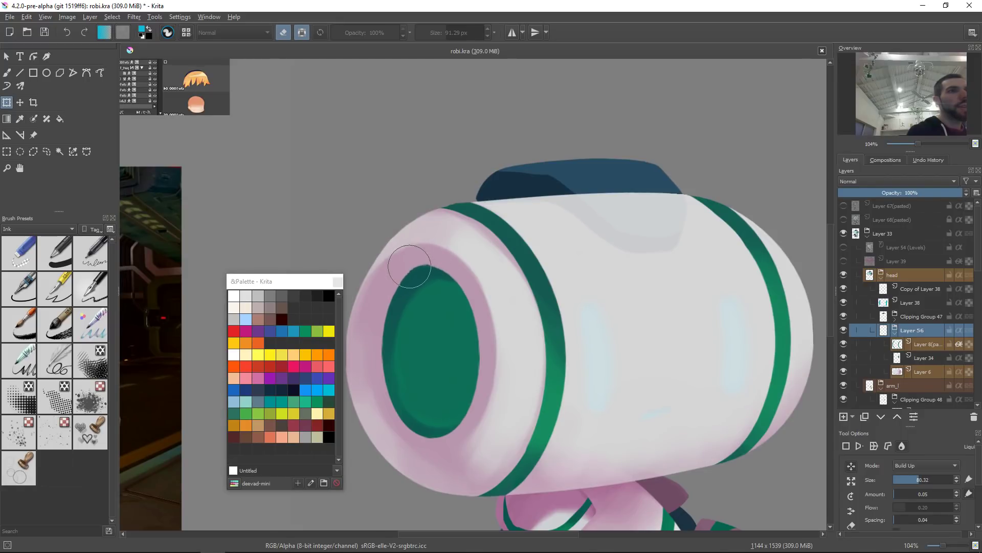
pyautogui.keyDown('shift'); pyautogui.moveTo(437, 259); pyautogui.dragTo(458, 259); pyautogui.keyUp('shift')
pyautogui.moveTo(399, 290)
pyautogui.mouseDown()
pyautogui.moveTo(360, 250)
pyautogui.moveTo(368, 264)
pyautogui.moveTo(387, 257)
pyautogui.moveTo(434, 215)
pyautogui.moveTo(426, 222)
pyautogui.mouseUp()
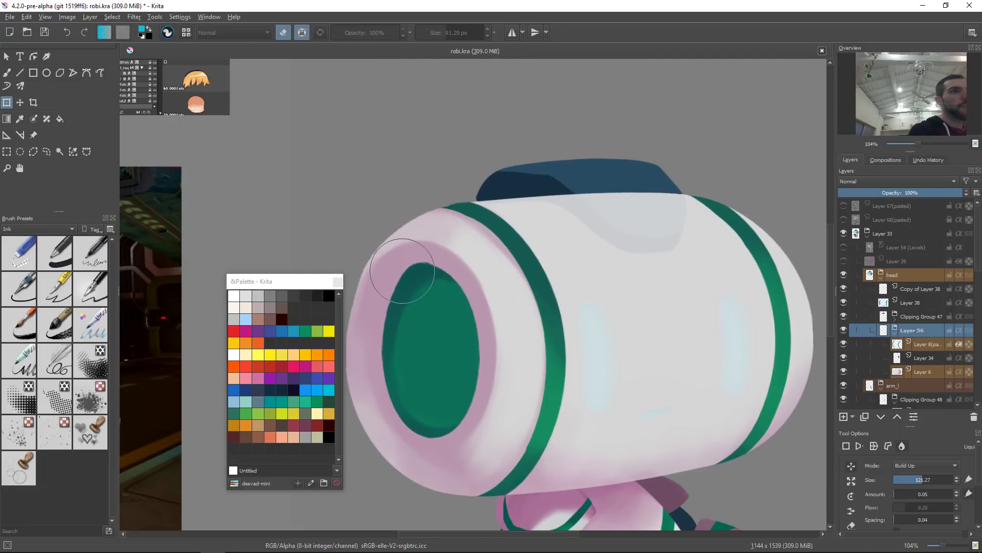
pyautogui.moveTo(443, 276); pyautogui.dragTo(469, 262)
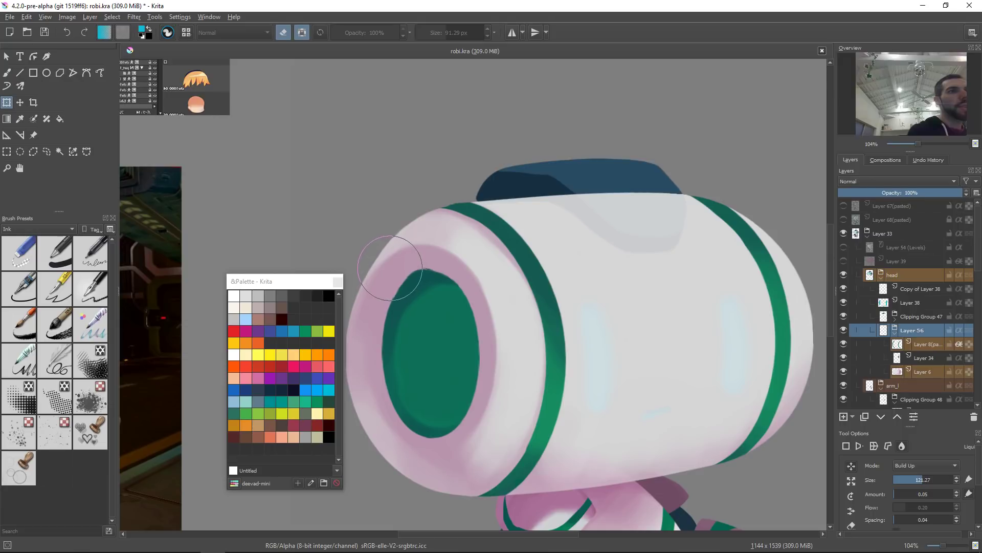
pyautogui.moveTo(390, 265)
pyautogui.mouseDown()
pyautogui.moveTo(441, 244)
pyautogui.moveTo(425, 299)
pyautogui.moveTo(433, 278)
pyautogui.moveTo(410, 284)
pyautogui.mouseUp()
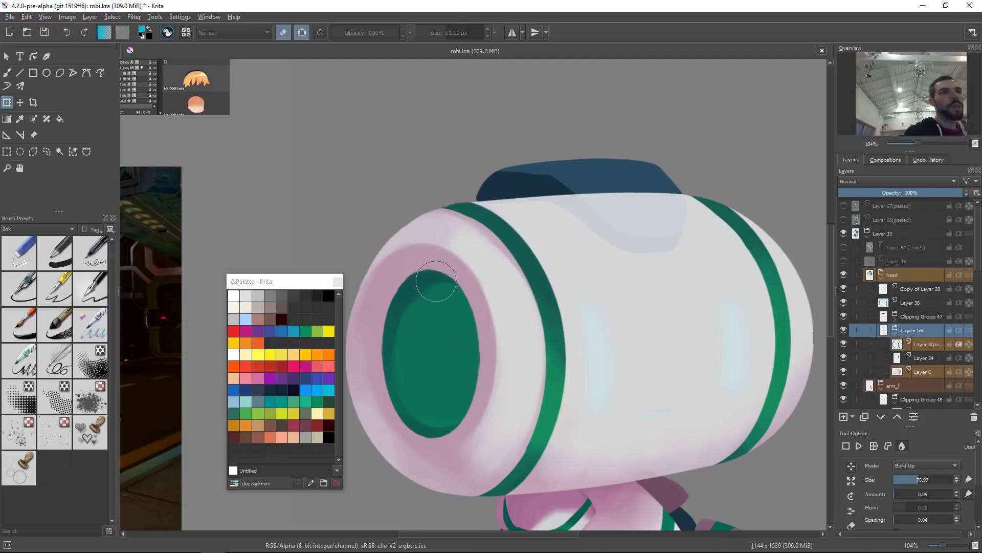
pyautogui.moveTo(529, 284); pyautogui.dragTo(561, 295)
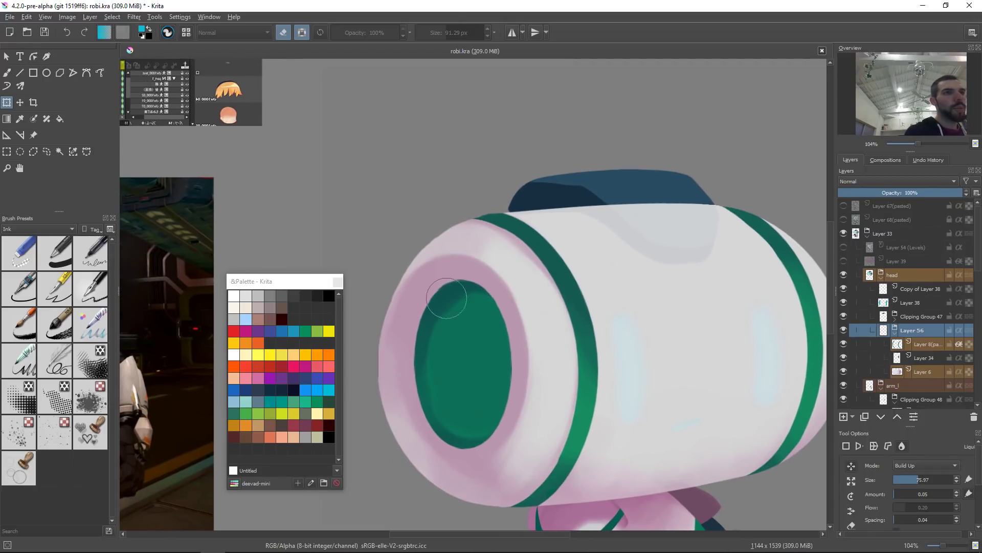
pyautogui.moveTo(397, 300); pyautogui.dragTo(421, 300)
pyautogui.moveTo(605, 260); pyautogui.dragTo(577, 318)
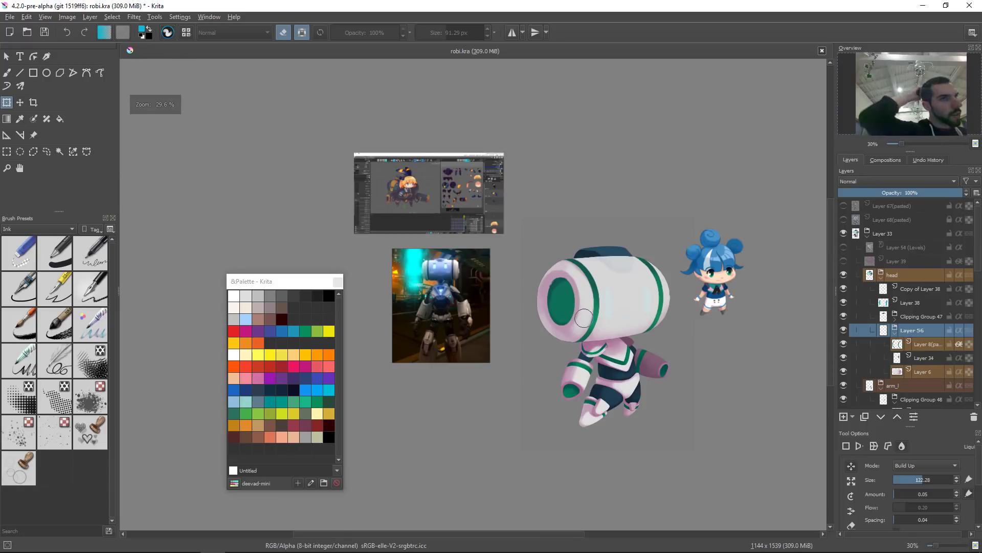
pyautogui.moveTo(671, 302); pyautogui.dragTo(720, 231)
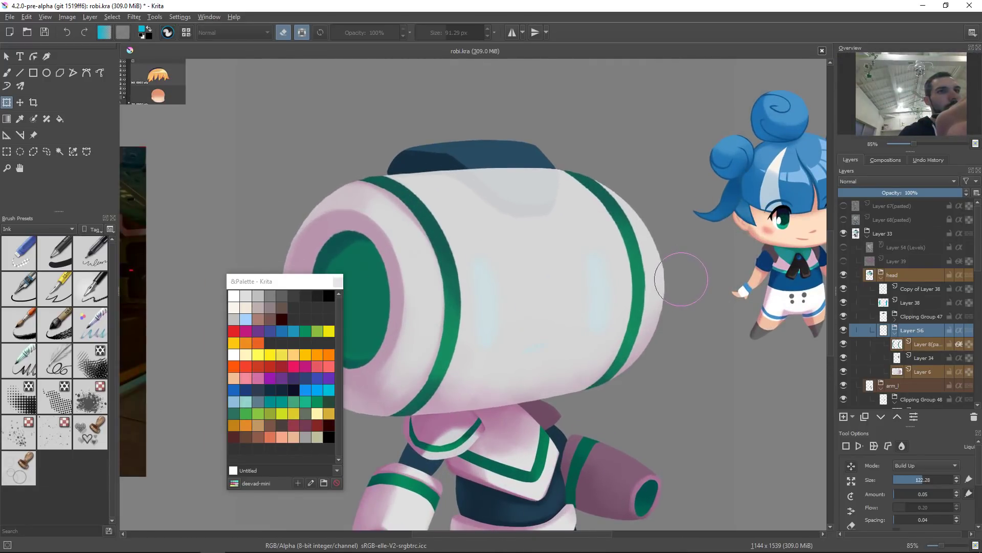
pyautogui.press('Return')
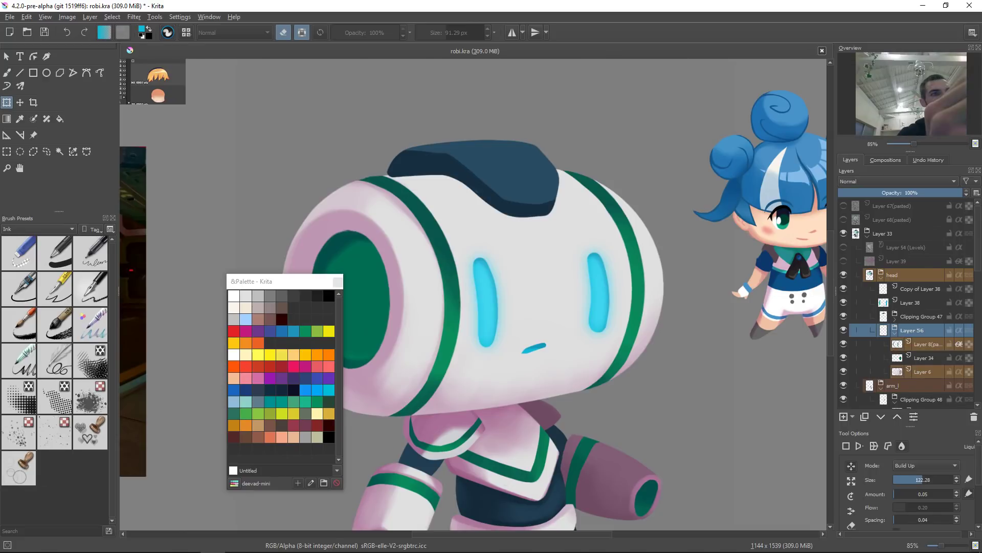
# Step: Show the Layer 54 (Levels) filter layer and select it
pyautogui.moveTo(673, 226); pyautogui.dragTo(686, 278)
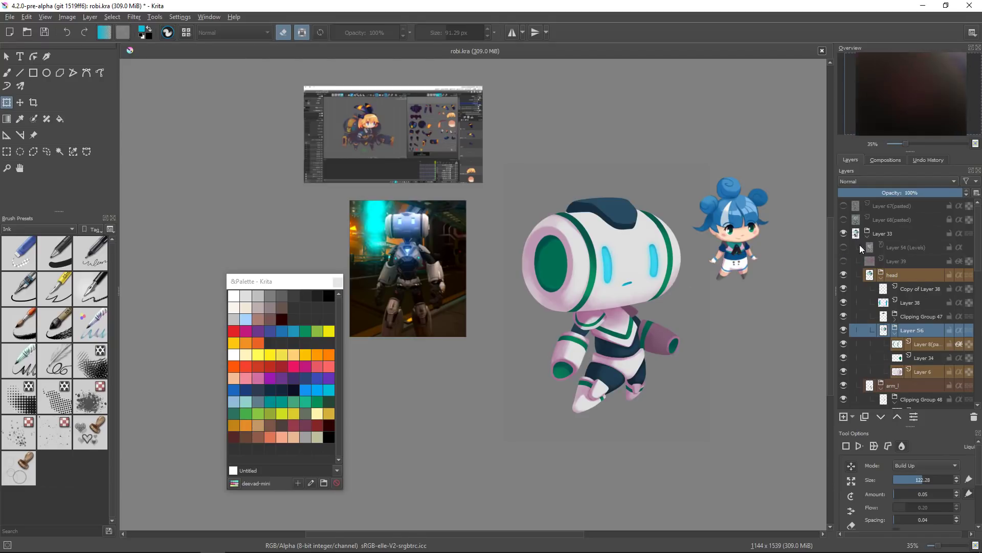
pyautogui.click(844, 248)
pyautogui.click(897, 253)
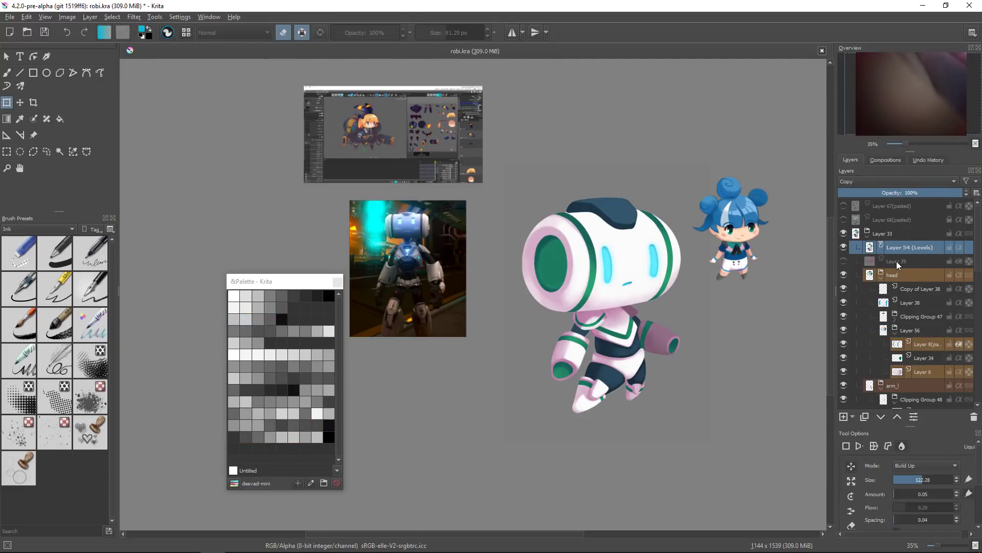
pyautogui.hotkey('ctrl', 'l')
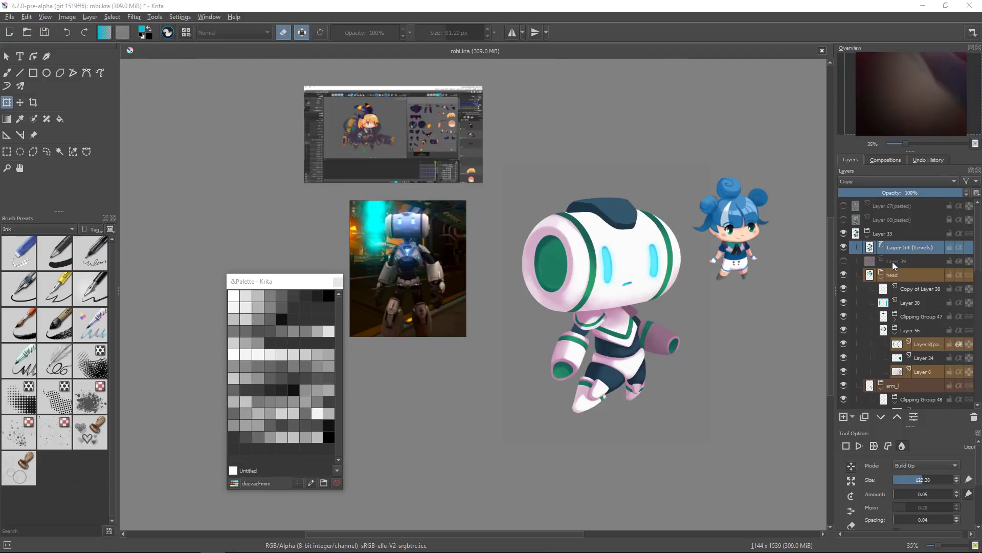
pyautogui.moveTo(604, 222); pyautogui.dragTo(920, 127)
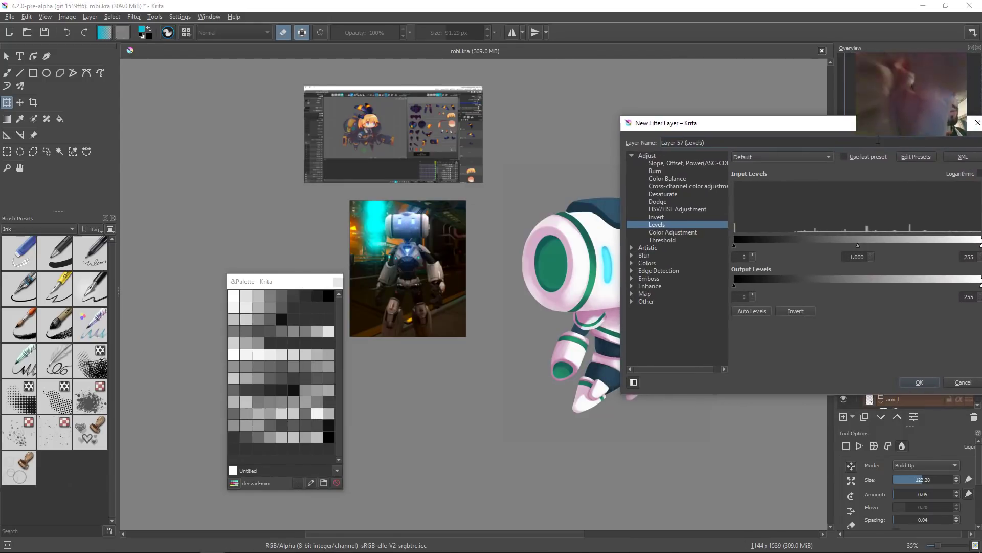
pyautogui.click(699, 184)
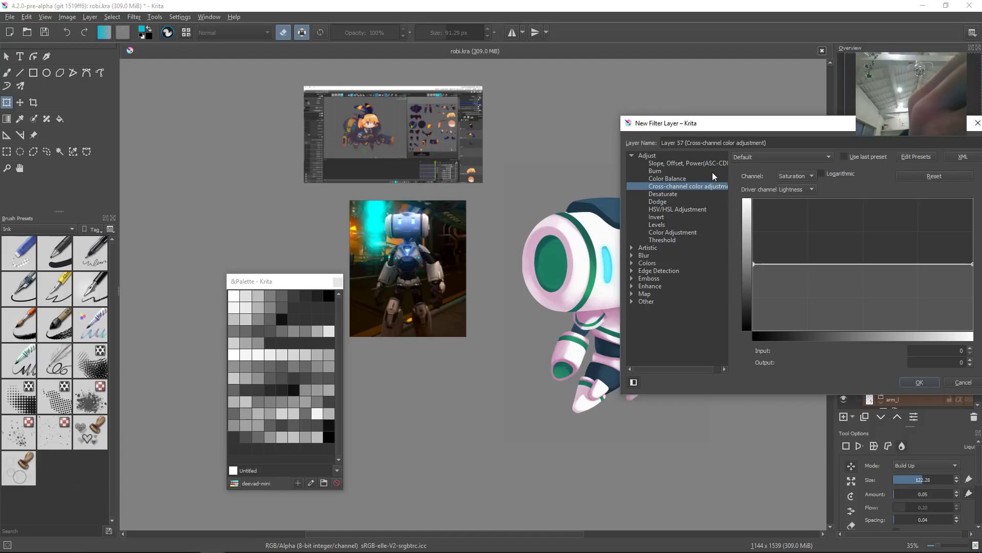
pyautogui.click(701, 232)
pyautogui.moveTo(901, 125); pyautogui.dragTo(417, 171)
pyautogui.moveTo(414, 274); pyautogui.dragTo(423, 273)
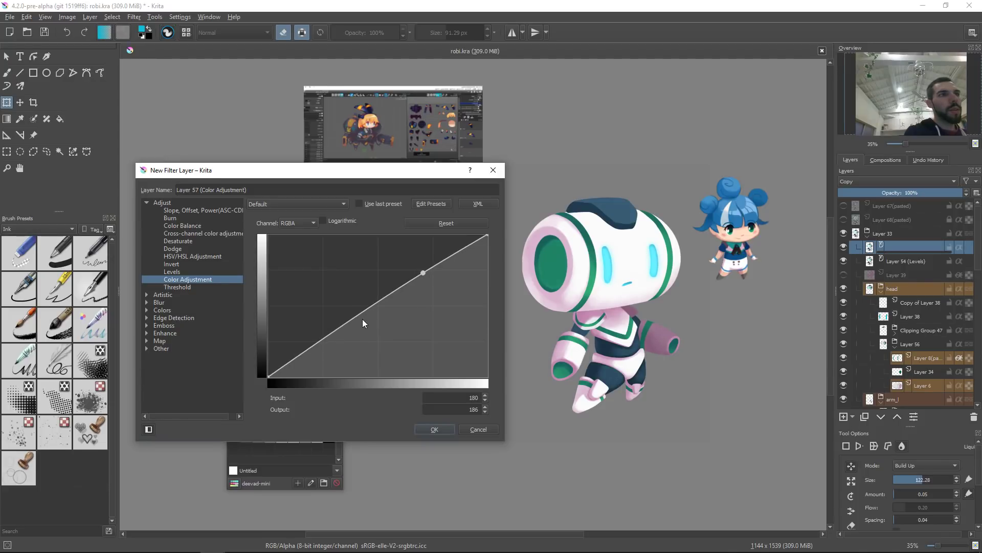
pyautogui.moveTo(347, 323); pyautogui.dragTo(348, 330)
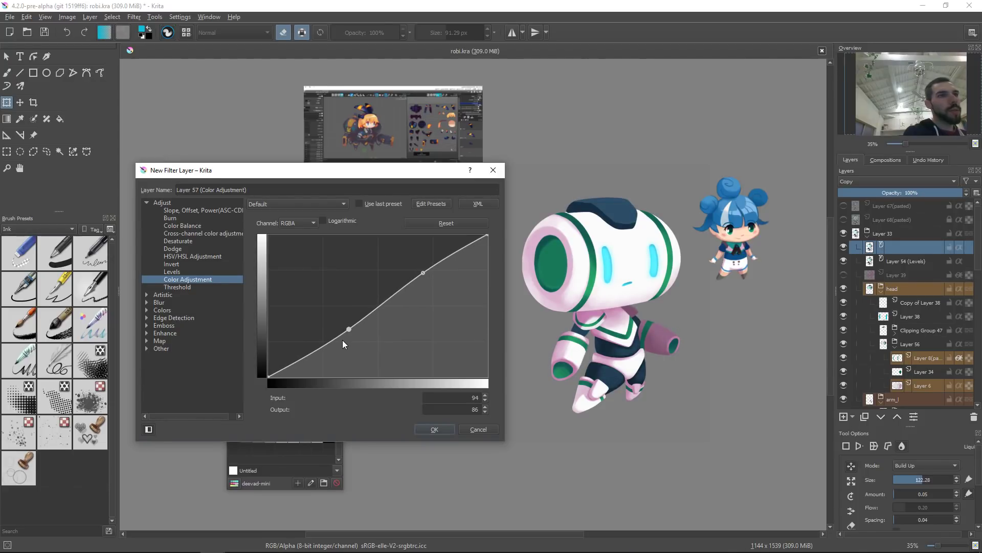
pyautogui.moveTo(350, 328); pyautogui.dragTo(340, 407)
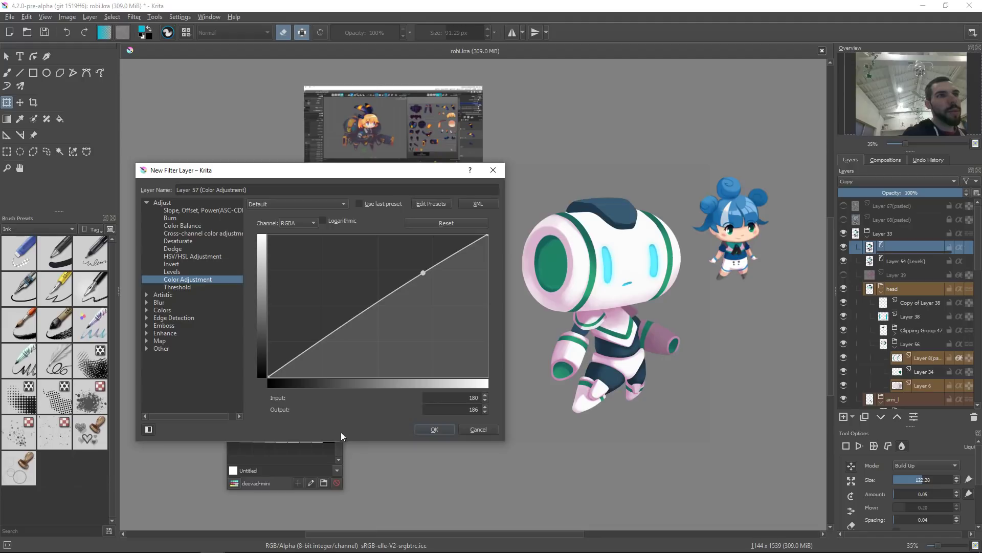
pyautogui.click(477, 429)
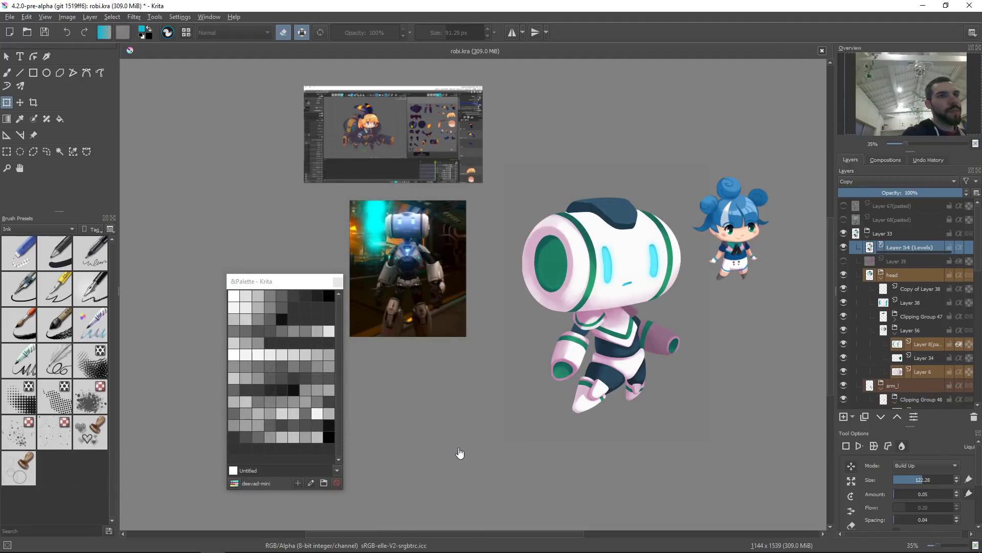
# Step: Turn off horizontal mirroring of the canvas view
pyautogui.moveTo(681, 354); pyautogui.dragTo(536, 344)
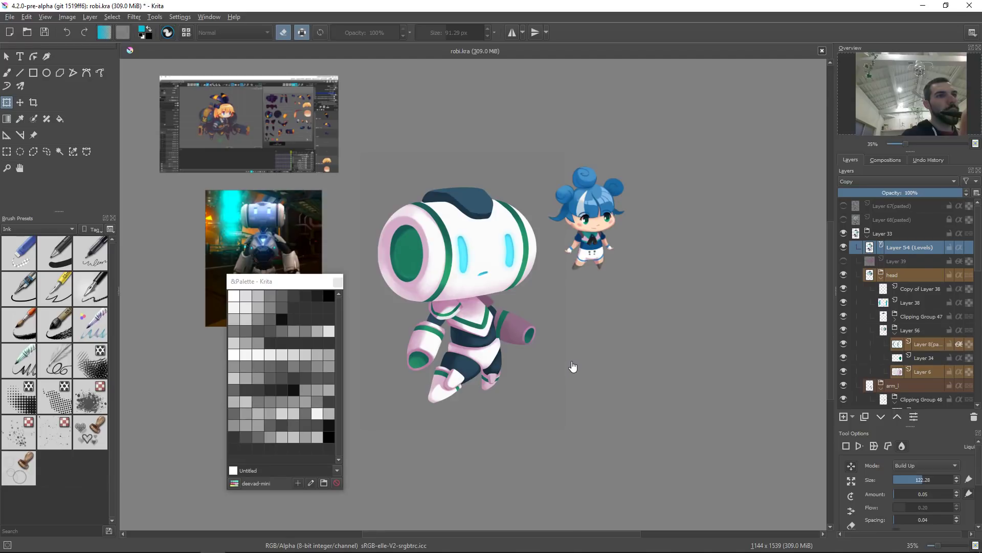
pyautogui.press('m')
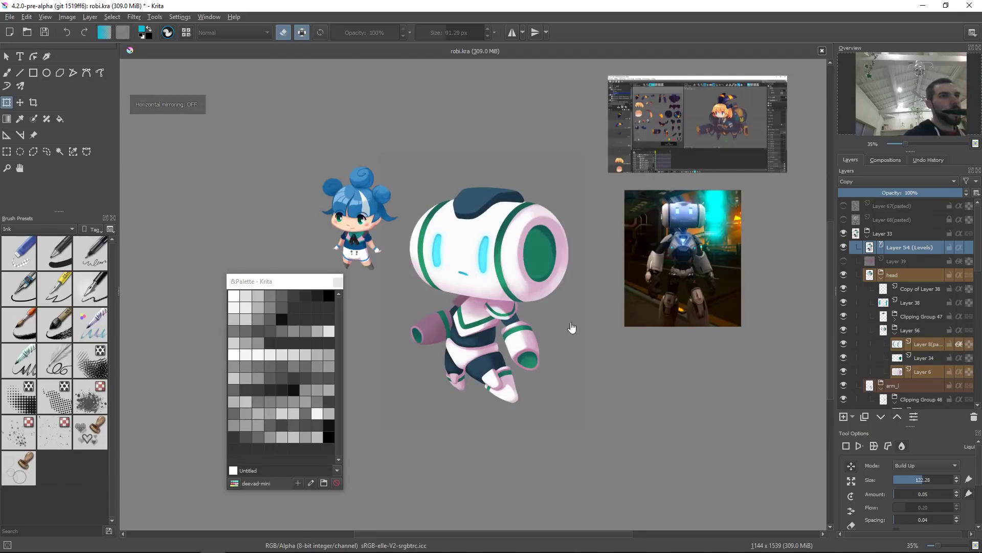
pyautogui.moveTo(572, 327); pyautogui.dragTo(575, 361)
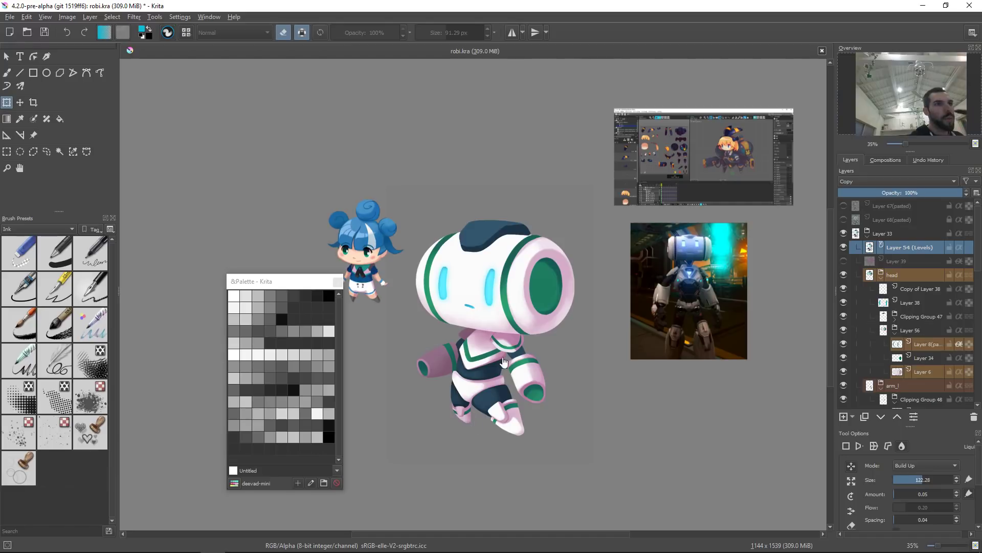
# Step: Zoom in on the robot's chest and switch to the GDquest Ink Brush preset
pyautogui.moveTo(504, 363); pyautogui.dragTo(506, 377)
pyautogui.moveTo(472, 345)
pyautogui.mouseDown()
pyautogui.moveTo(509, 275)
pyautogui.moveTo(512, 238)
pyautogui.mouseUp()
pyautogui.press('b')
pyautogui.keyDown('ctrl'); pyautogui.click(481, 397); pyautogui.keyUp('ctrl')
pyautogui.keyDown('ctrl'); pyautogui.click(506, 446); pyautogui.keyUp('ctrl')
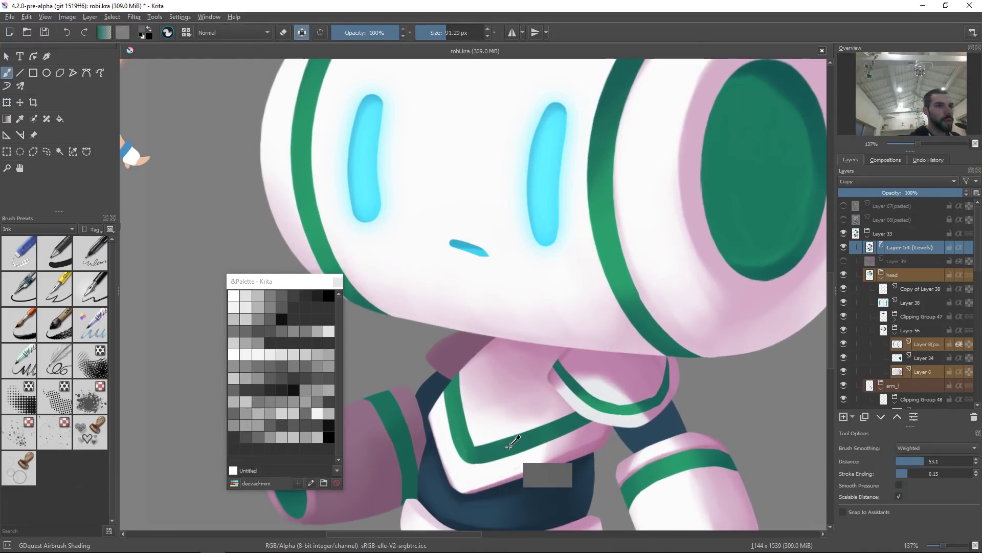
pyautogui.rightClick(527, 396)
pyautogui.click(537, 339)
pyautogui.rightClick(573, 344)
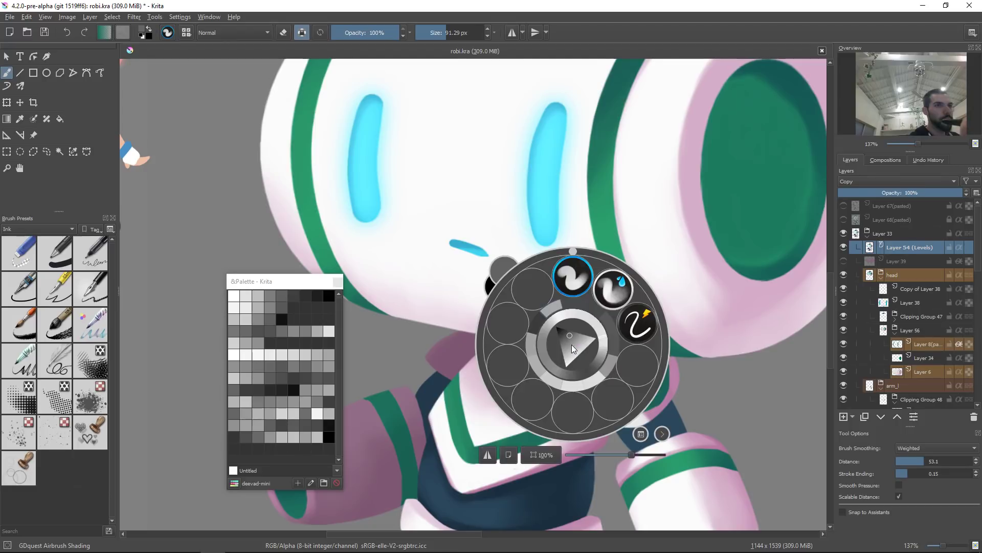
pyautogui.click(644, 330)
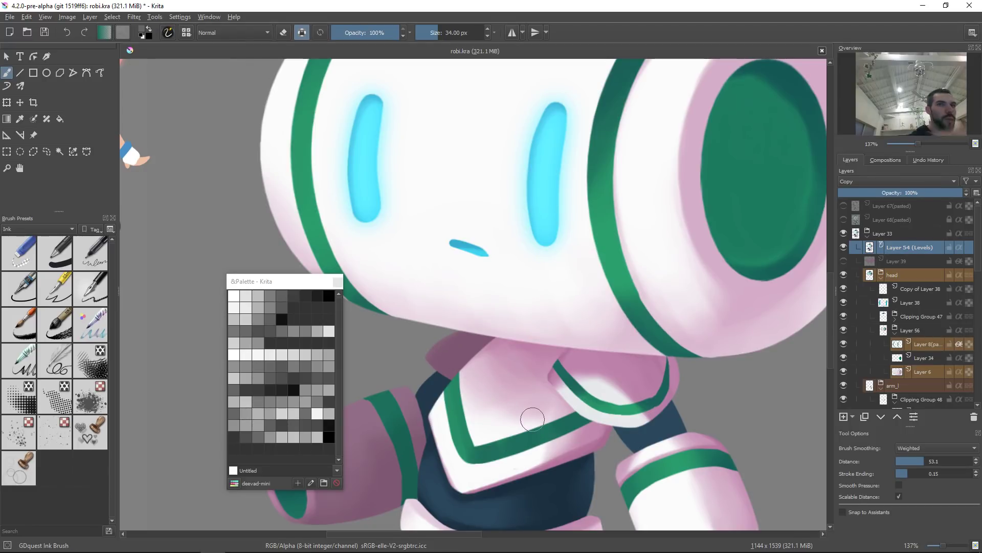
# Step: Hide the Levels filter layer, pick the collar's layer and try a stroke there, undoing it
pyautogui.click(844, 247)
pyautogui.click(450, 346)
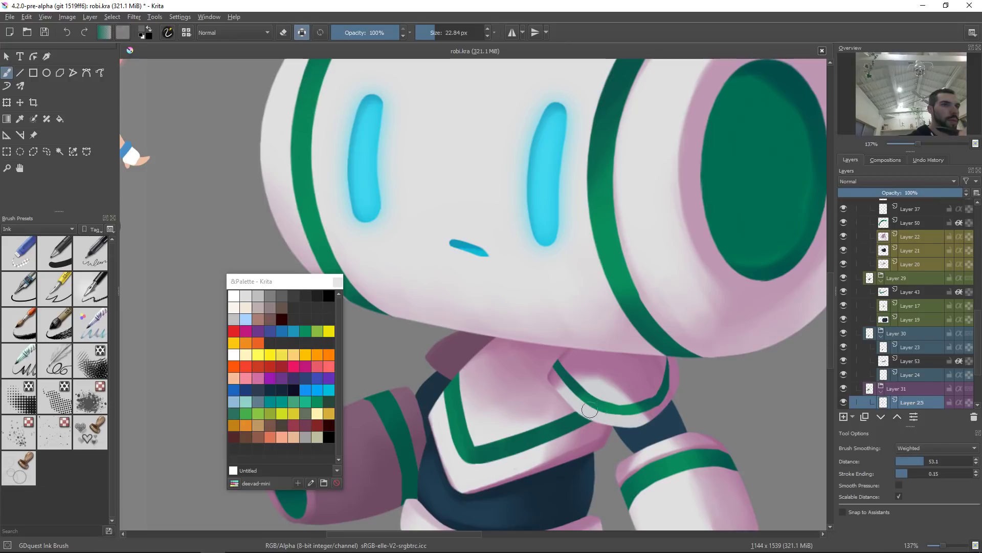
pyautogui.keyDown('ctrl'); pyautogui.click(413, 471); pyautogui.keyUp('ctrl')
pyautogui.moveTo(434, 338)
pyautogui.mouseDown()
pyautogui.moveTo(462, 369)
pyautogui.moveTo(448, 360)
pyautogui.mouseUp()
pyautogui.hotkey('ctrl', 'z')
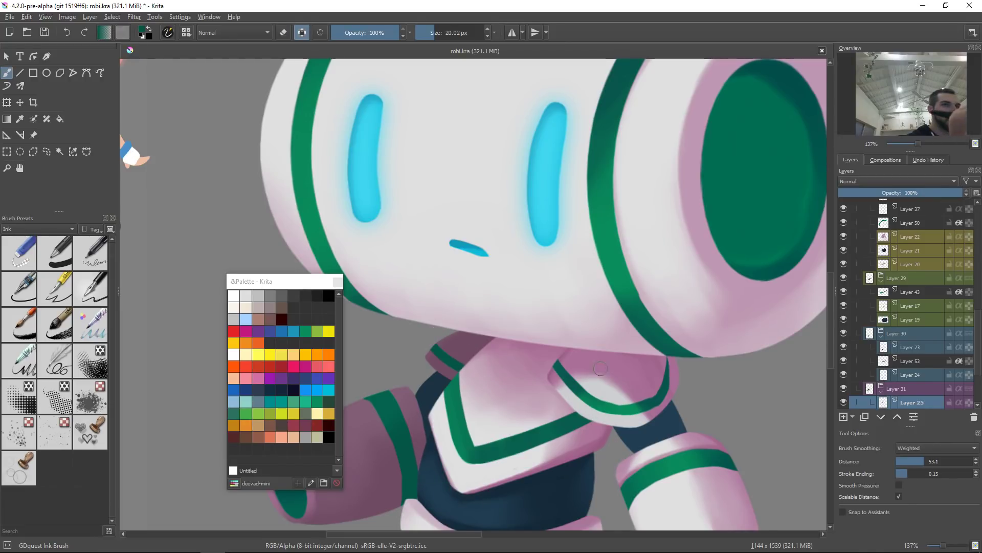
# Step: Duplicate the selected layer and apply Levels with midtone 0.657 and white input level 213
pyautogui.press('2')
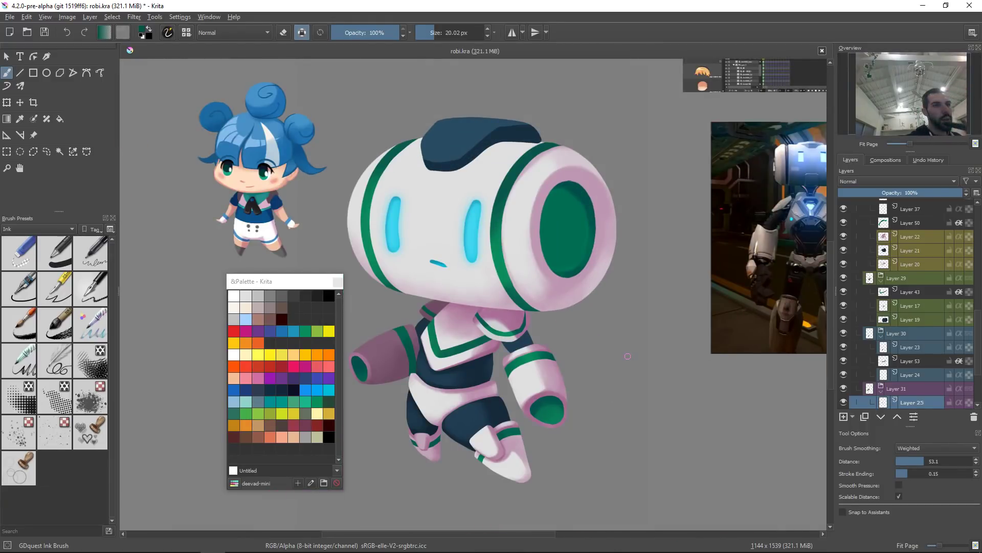
pyautogui.hotkey('ctrl', 'j')
pyautogui.hotkey('ctrl', 'l')
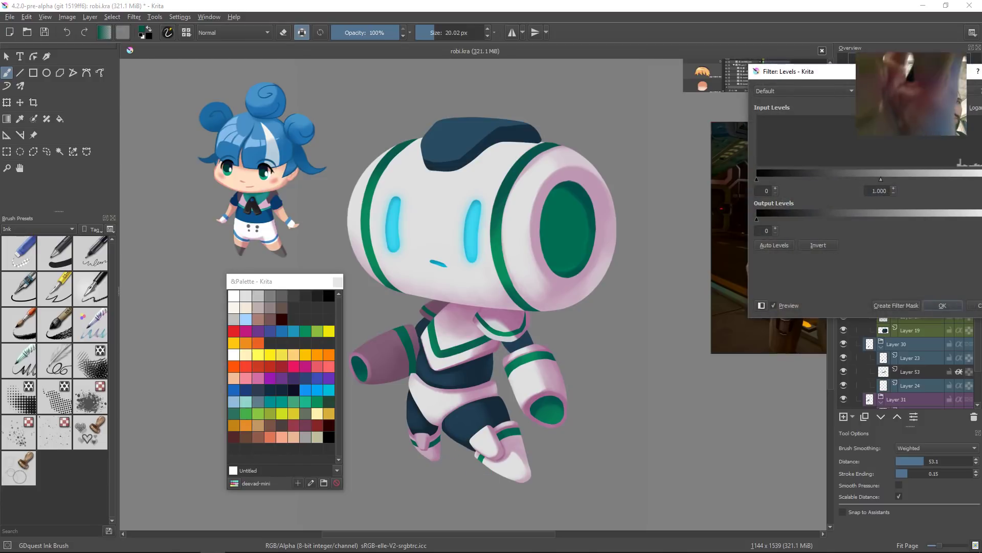
pyautogui.moveTo(840, 179); pyautogui.dragTo(828, 179)
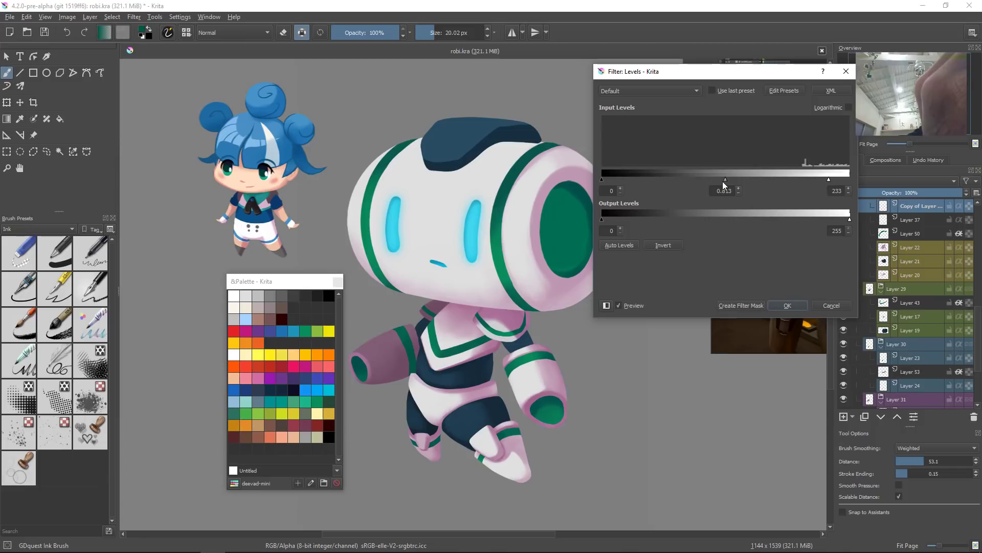
pyautogui.moveTo(830, 179); pyautogui.dragTo(803, 182)
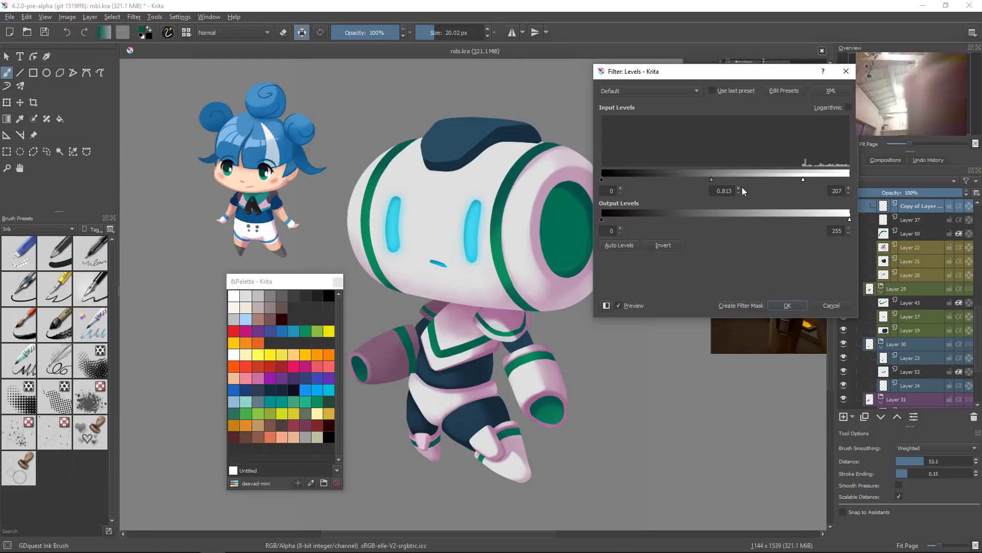
pyautogui.moveTo(711, 179); pyautogui.dragTo(720, 180)
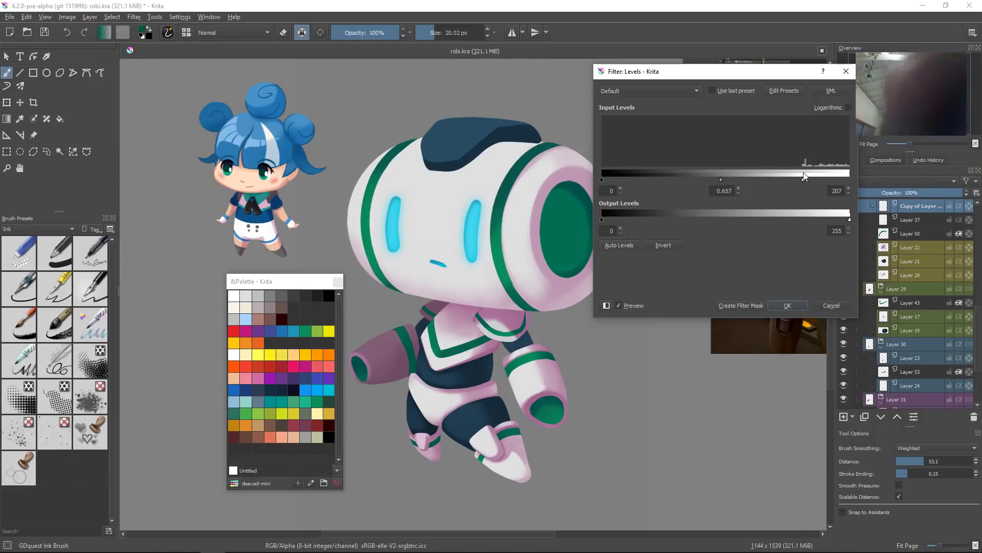
pyautogui.moveTo(803, 179); pyautogui.dragTo(809, 180)
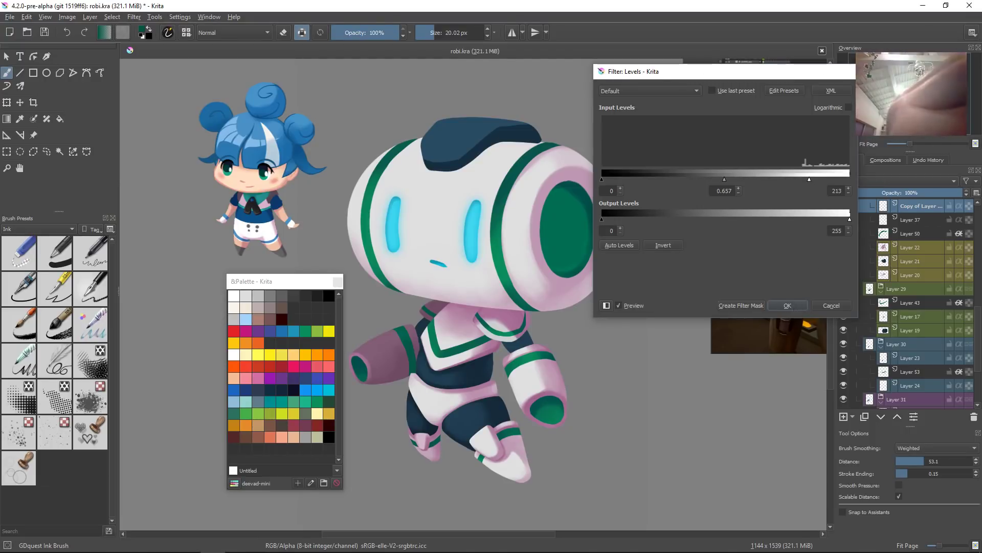
pyautogui.click(787, 305)
# Step: Select the head cap's layer and switch to the GDquest Airbrush Shading brush preset
pyautogui.moveTo(661, 358); pyautogui.dragTo(687, 378)
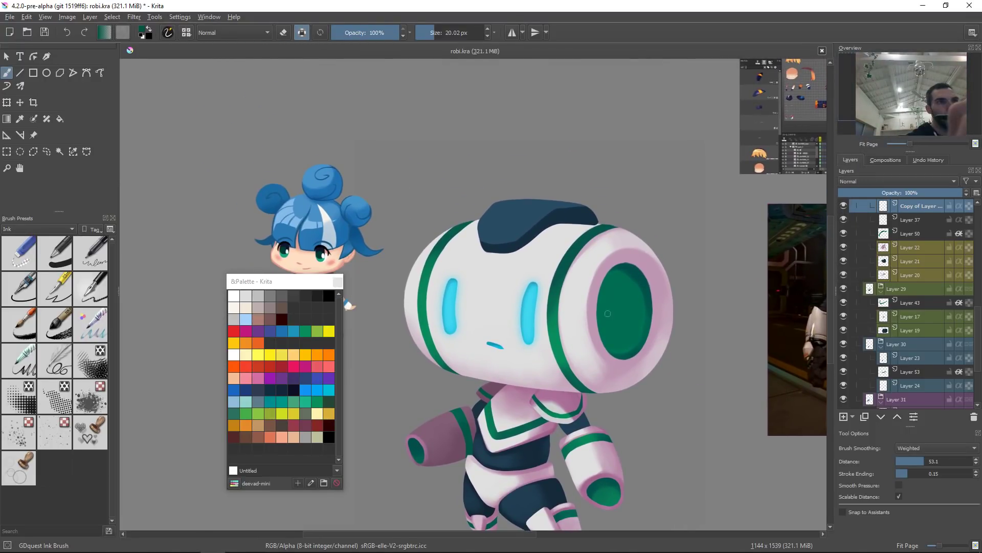
pyautogui.click(544, 220)
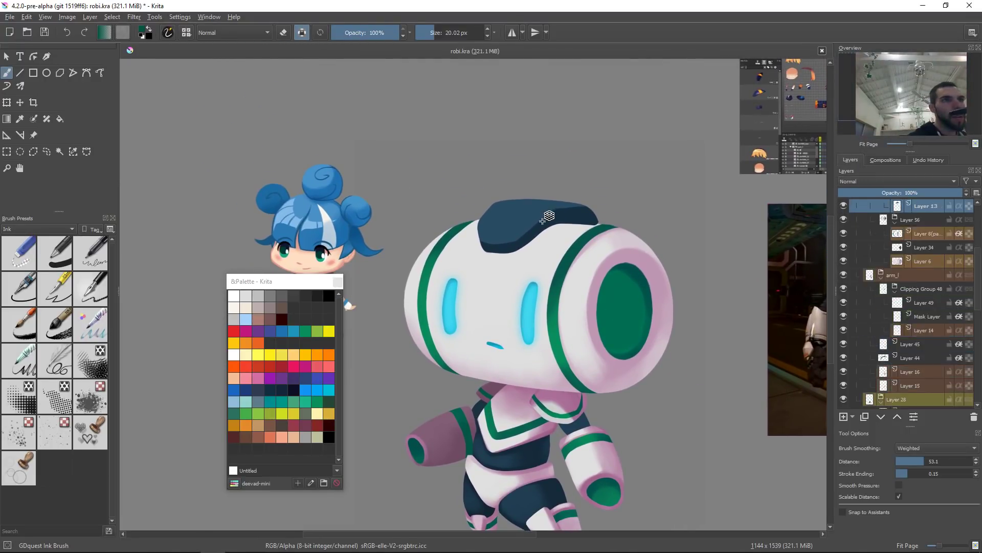
pyautogui.rightClick(512, 248)
pyautogui.click(563, 202)
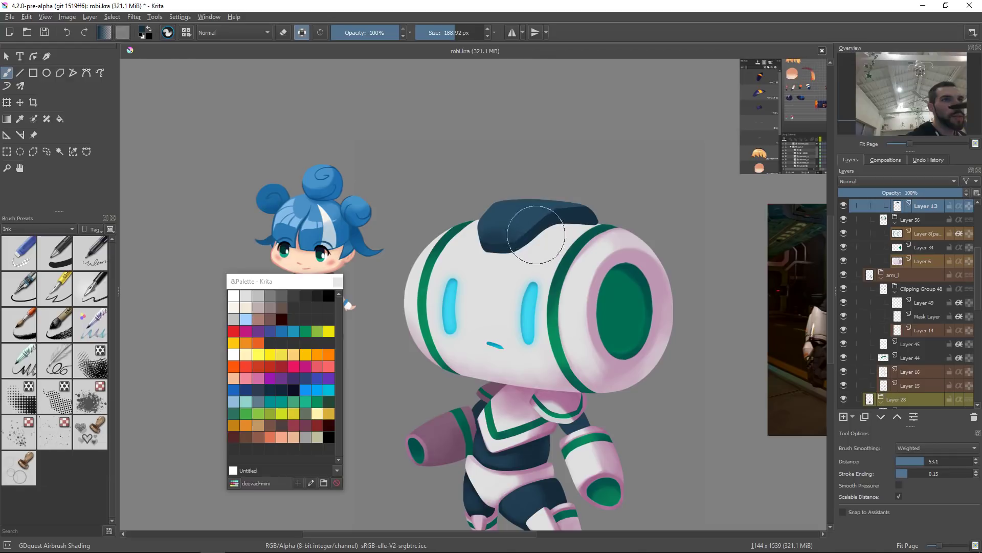
pyautogui.keyDown('ctrl'); pyautogui.click(519, 212); pyautogui.keyUp('ctrl')
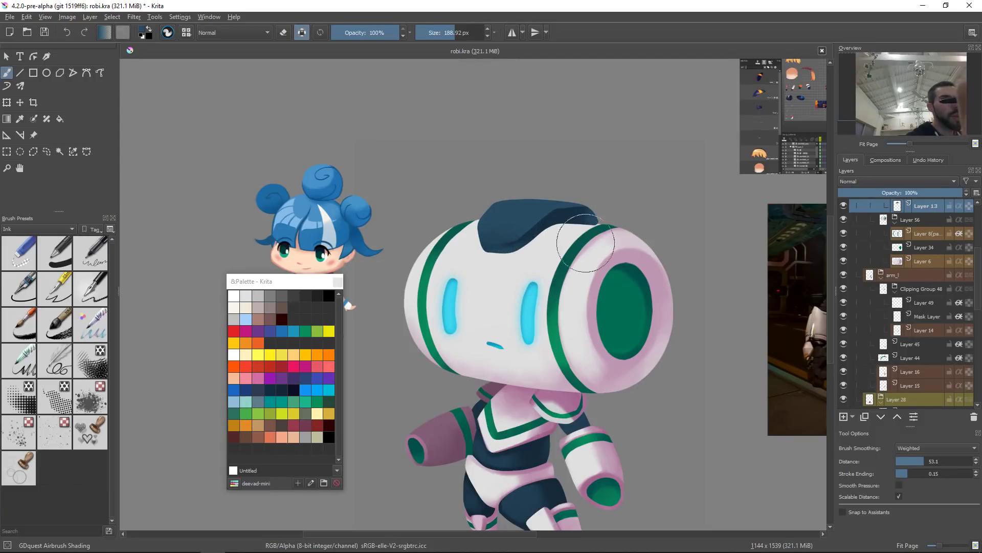
# Step: Pick the head's layer, sample the pink shade and try an airbrush stroke on the head's top, undoing it
pyautogui.press('r')
pyautogui.click(607, 265)
pyautogui.keyDown('ctrl'); pyautogui.click(600, 276); pyautogui.keyUp('ctrl')
pyautogui.moveTo(615, 243)
pyautogui.keyDown('shift'); pyautogui.mouseDown()
pyautogui.moveTo(573, 243)
pyautogui.moveTo(573, 216)
pyautogui.mouseUp(); pyautogui.keyUp('shift')
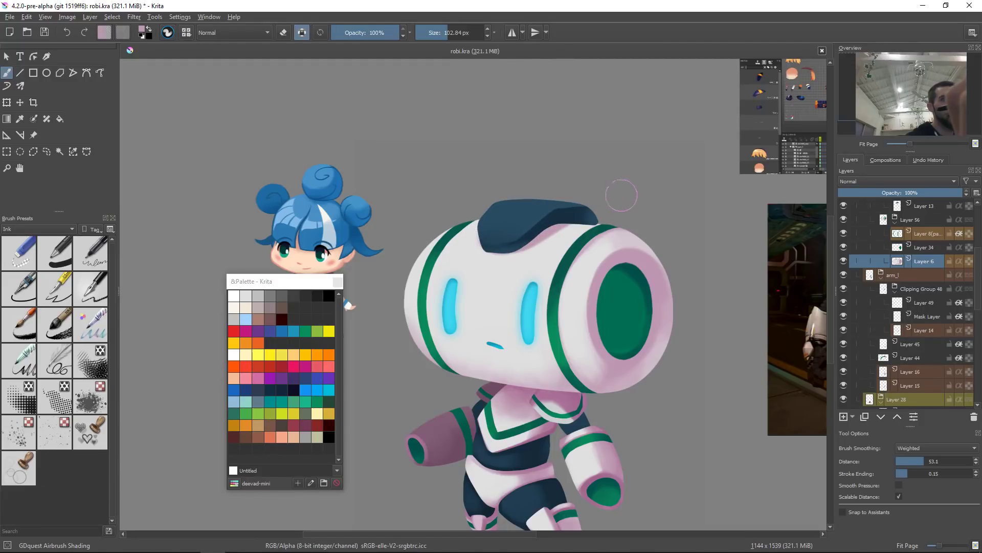
pyautogui.hotkey('ctrl', 'z')
# Step: Reshape the head's cap with the Liquify transform, pushing its top edge upward
pyautogui.moveTo(500, 238)
pyautogui.mouseDown()
pyautogui.moveTo(580, 201)
pyautogui.moveTo(525, 229)
pyautogui.moveTo(572, 214)
pyautogui.moveTo(608, 225)
pyautogui.moveTo(582, 219)
pyautogui.moveTo(627, 215)
pyautogui.mouseUp()
pyautogui.moveTo(566, 223)
pyautogui.mouseDown()
pyautogui.moveTo(619, 214)
pyautogui.moveTo(666, 262)
pyautogui.mouseUp()
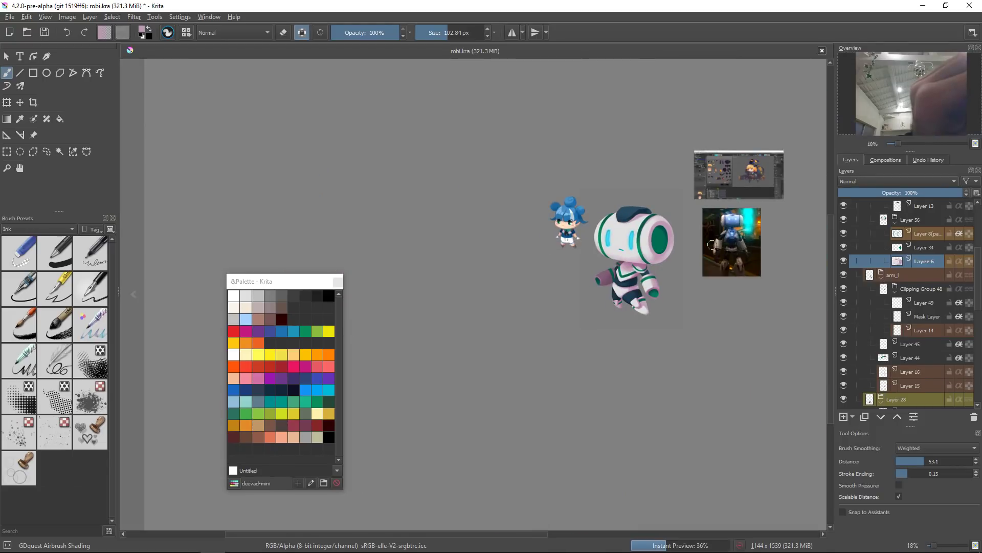
pyautogui.click(635, 209)
pyautogui.hotkey('ctrl', 't')
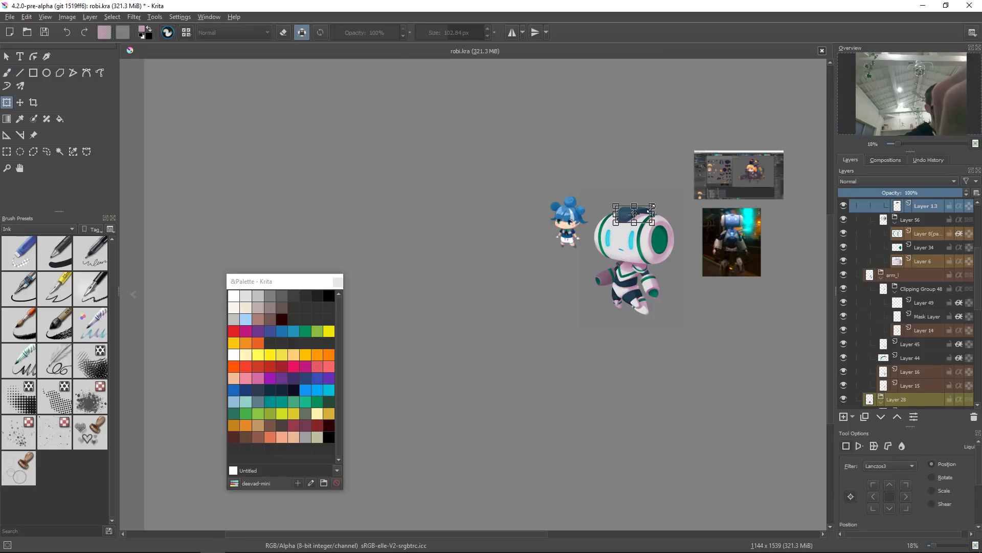
pyautogui.rightClick(654, 224)
pyautogui.click(679, 278)
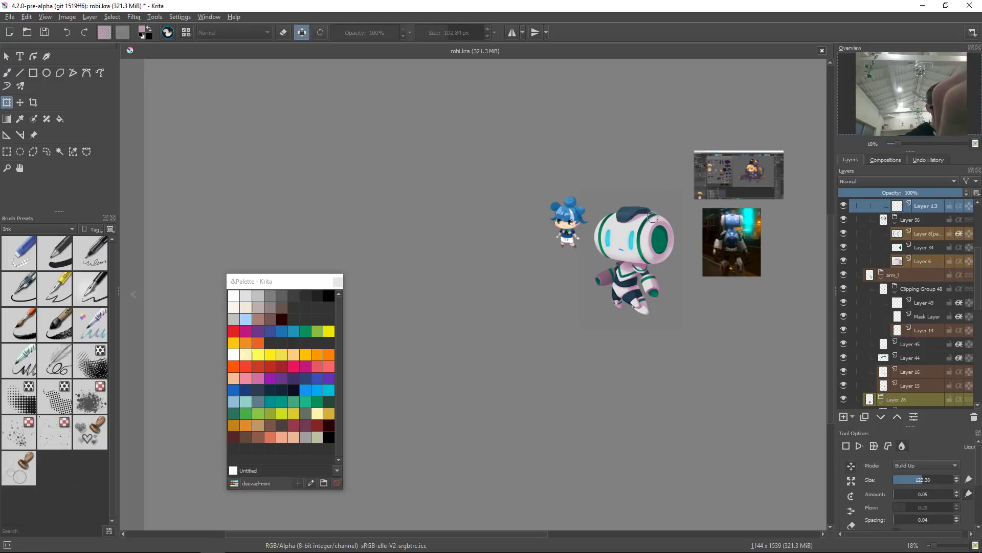
pyautogui.scroll(3, 659, 211)
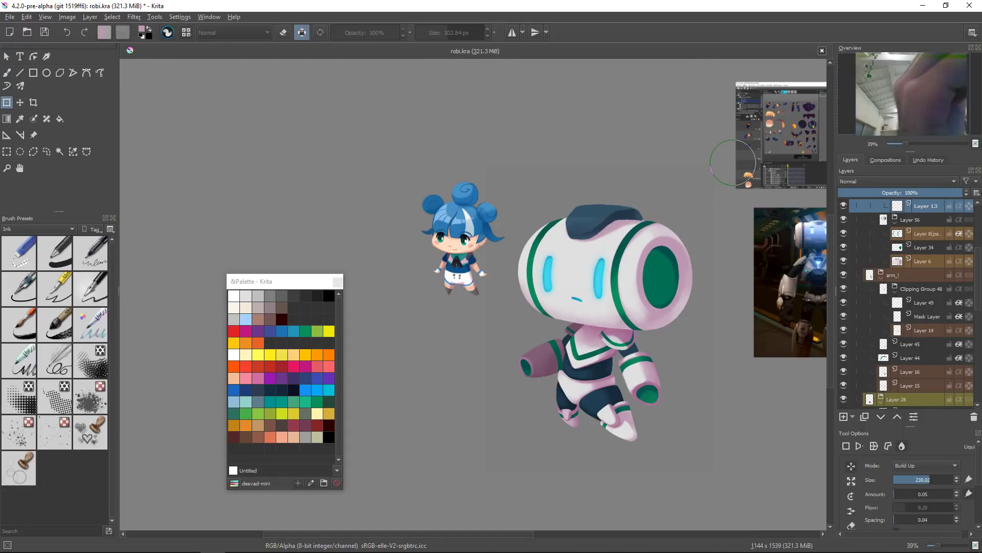
pyautogui.moveTo(645, 232)
pyautogui.mouseDown()
pyautogui.moveTo(645, 286)
pyautogui.moveTo(629, 225)
pyautogui.moveTo(638, 203)
pyautogui.mouseUp()
pyautogui.press('b')
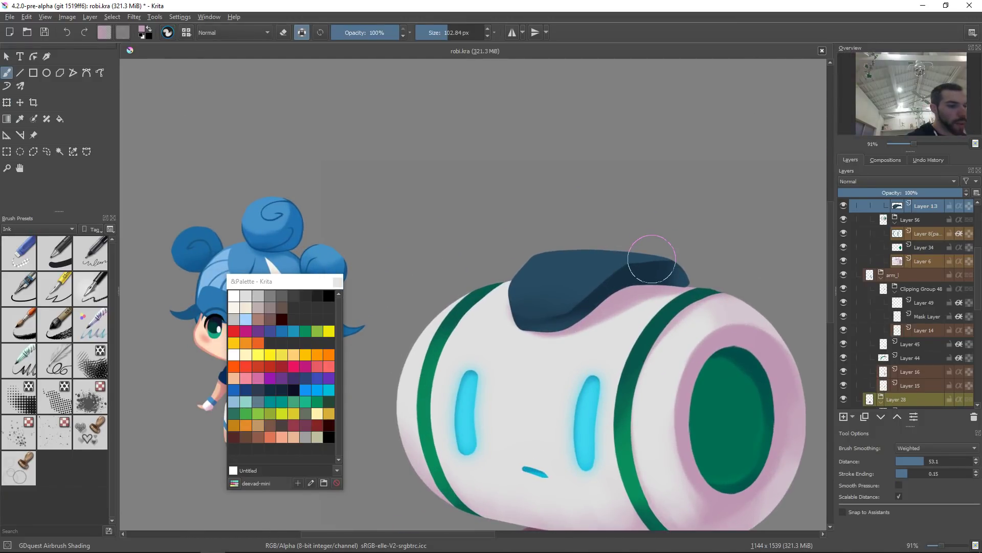
# Step: Set the brush blending mode to Lighten and create a clipping group over the cap layer
pyautogui.hotkey('alt', 'shift', 'g')
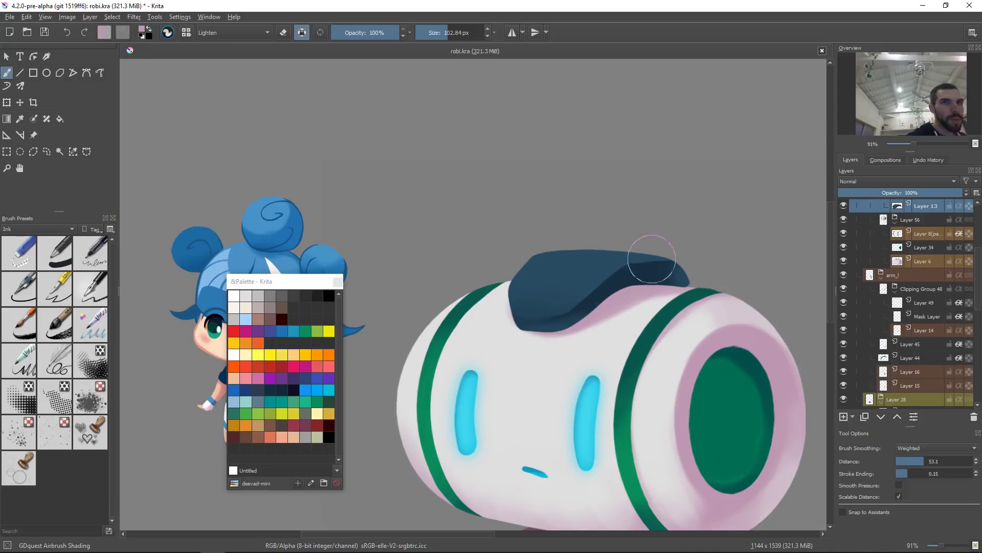
pyautogui.hotkey('ctrl', 'shift', 'g')
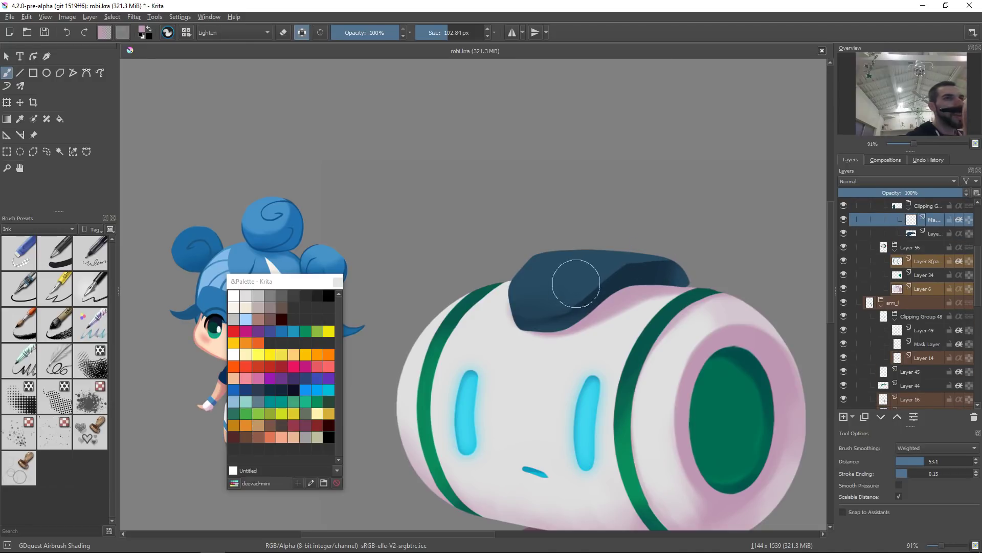
# Step: Sample the eye's cyan and try a stroke across the cap, undoing it
pyautogui.keyDown('ctrl'); pyautogui.click(481, 417); pyautogui.keyUp('ctrl')
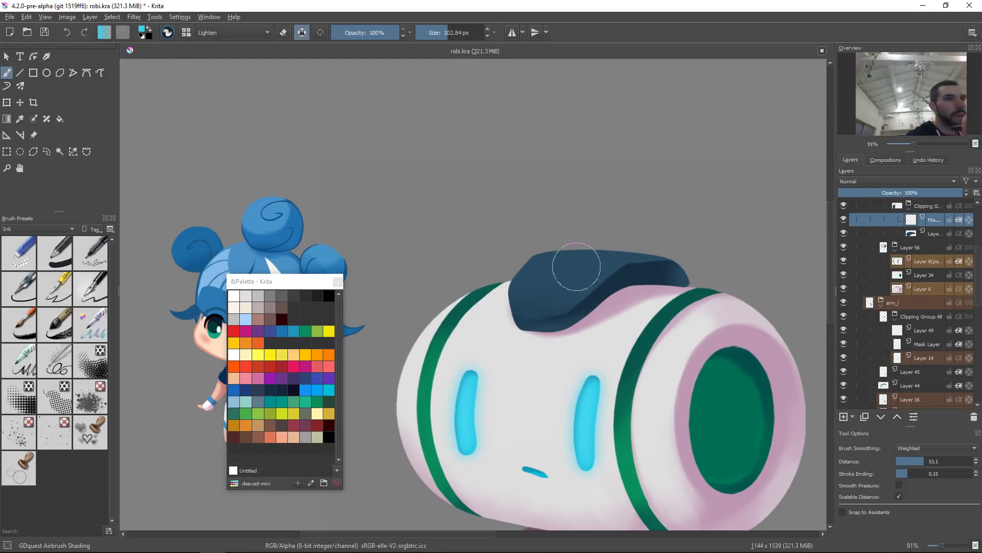
pyautogui.press('/')
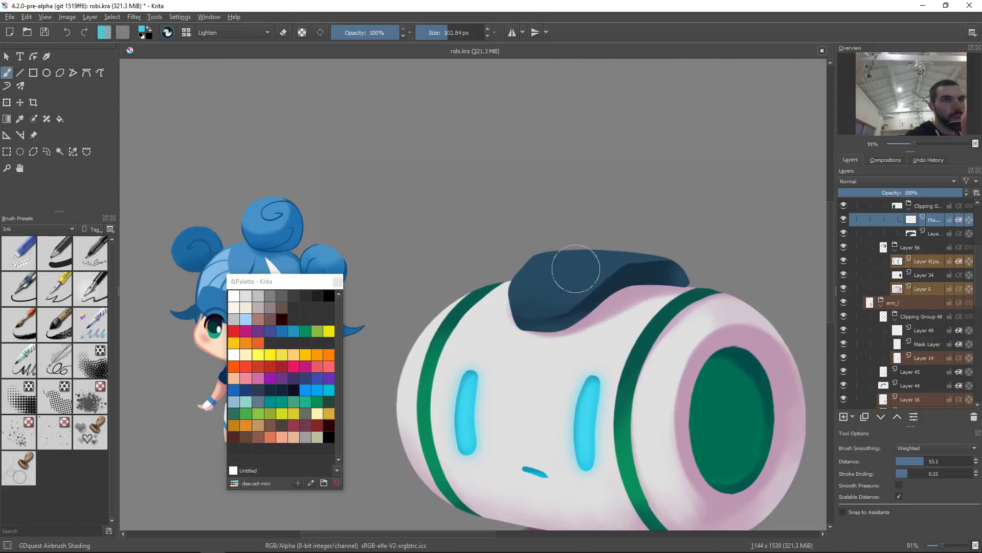
pyautogui.moveTo(492, 272); pyautogui.dragTo(693, 289)
pyautogui.hotkey('ctrl', 'z')
# Step: Pick a light colour, set the clipping layer's blending mode to Screen and paint a highlight stroke across the cap
pyautogui.rightClick(577, 280)
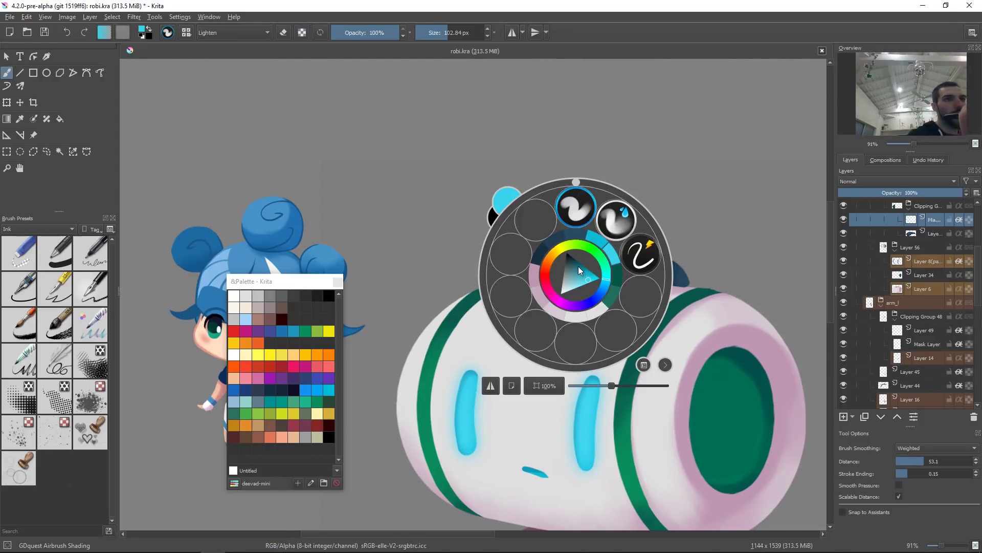
pyautogui.click(402, 411)
pyautogui.keyDown('ctrl'); pyautogui.click(590, 273); pyautogui.keyUp('ctrl')
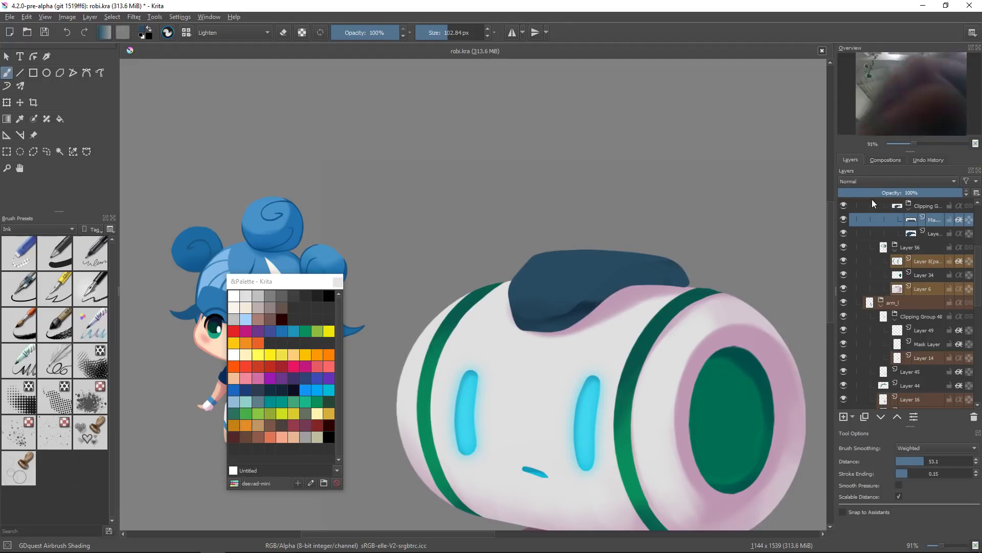
pyautogui.click(884, 181)
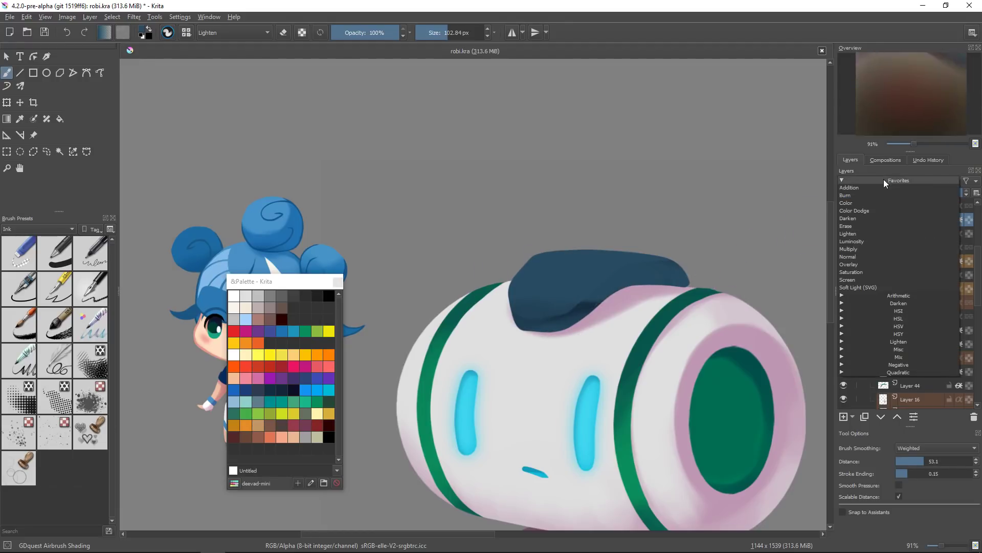
pyautogui.click(867, 280)
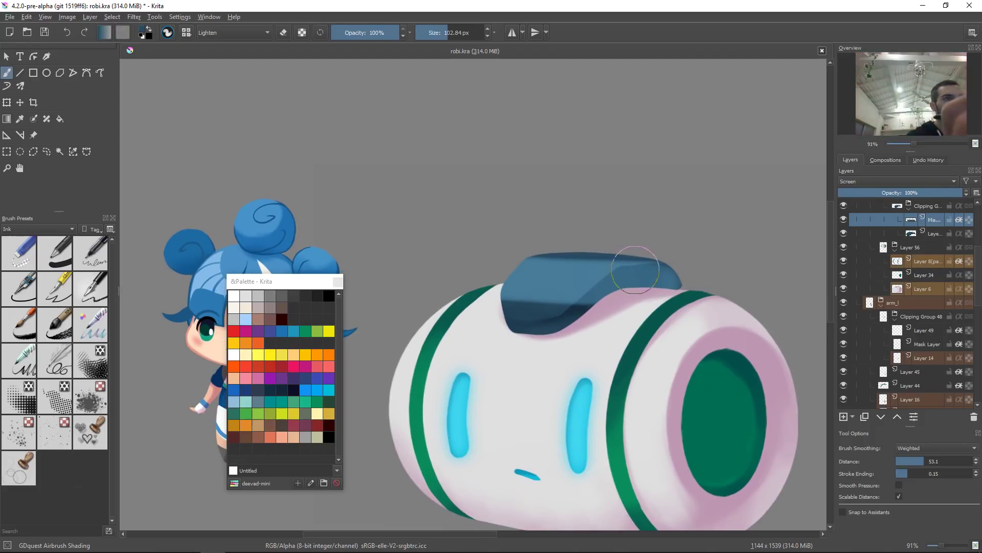
pyautogui.moveTo(484, 285); pyautogui.dragTo(548, 295)
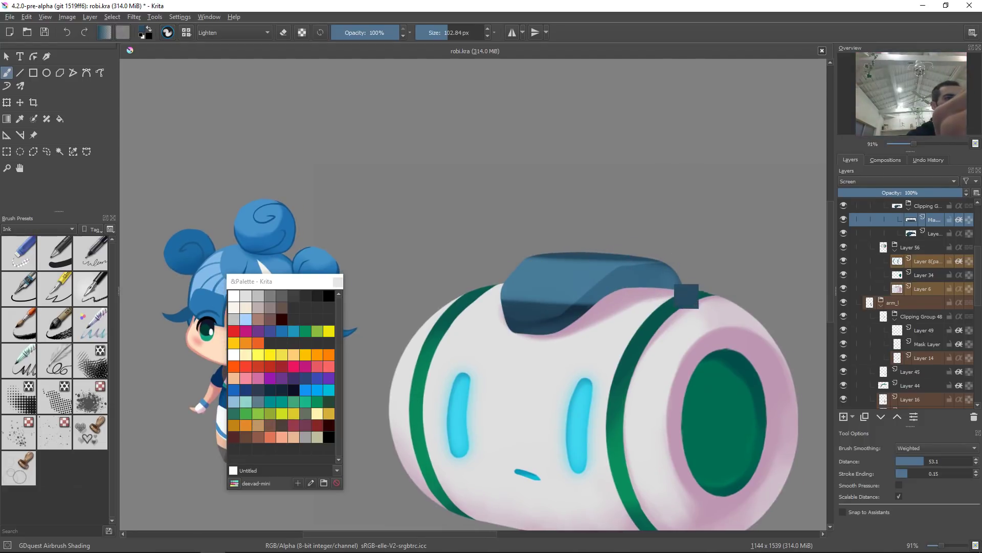
# Step: Erase part of the cap highlight and lower the highlight layer's opacity to 61%
pyautogui.press('e')
pyautogui.moveTo(575, 325); pyautogui.dragTo(602, 305)
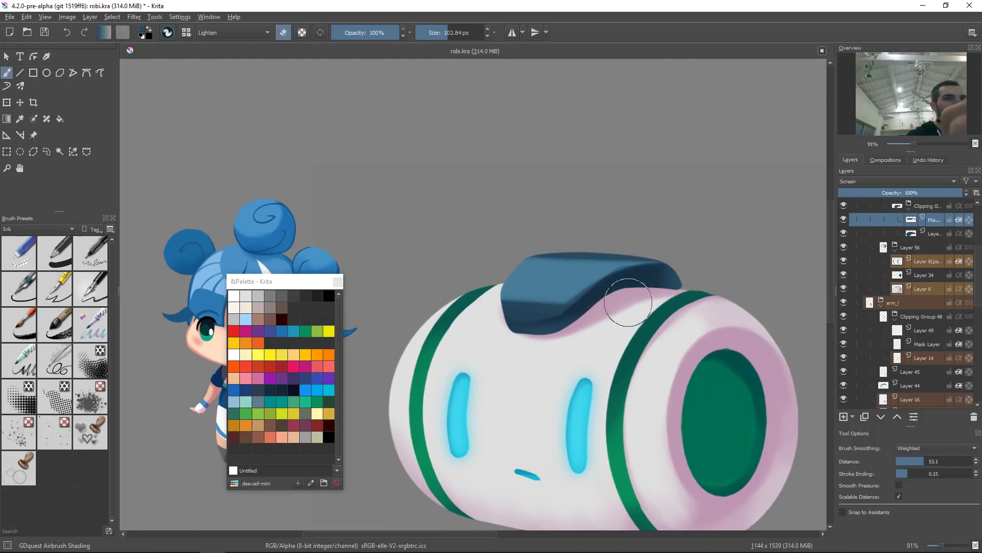
pyautogui.hotkey('ctrl', 'shift', '0')
pyautogui.moveTo(579, 256); pyautogui.dragTo(608, 276)
pyautogui.moveTo(458, 161); pyautogui.dragTo(492, 156)
pyautogui.hotkey('ctrl', 'z')
pyautogui.press('e')
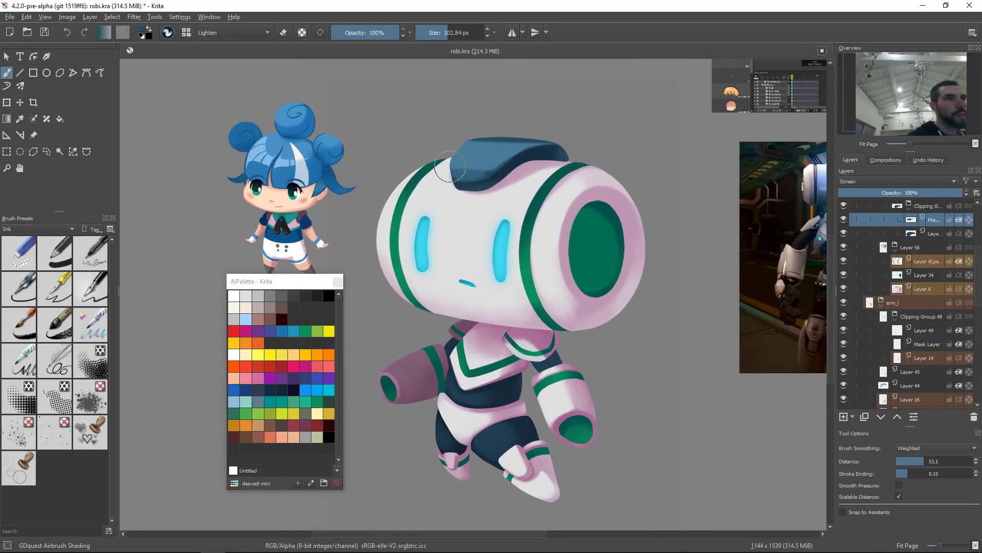
pyautogui.press('e')
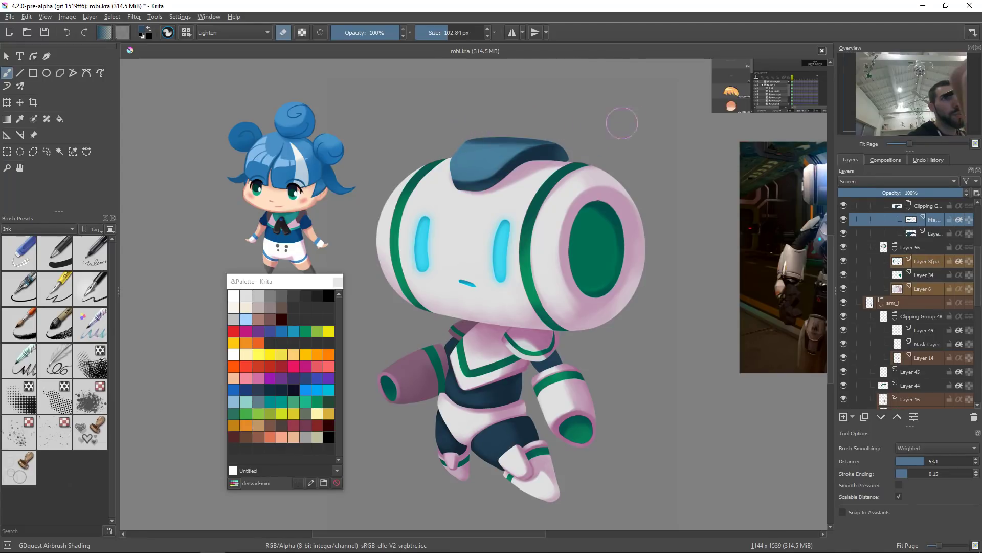
pyautogui.moveTo(925, 193); pyautogui.dragTo(917, 194)
pyautogui.scroll(-2, 647, 272)
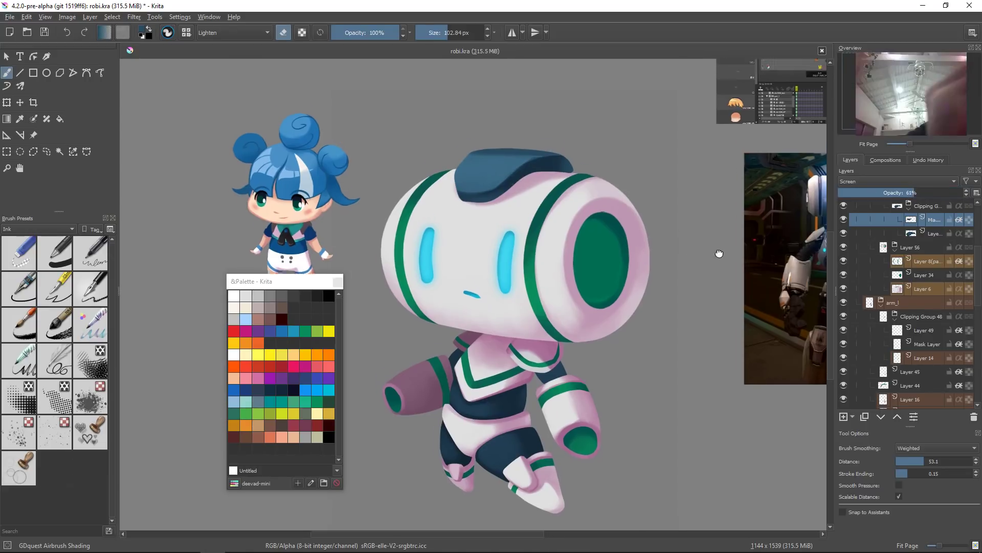
# Step: Touch up the cap's top edge with a dab and undo a trial eraser dab
pyautogui.moveTo(548, 297); pyautogui.dragTo(538, 332)
pyautogui.moveTo(562, 279)
pyautogui.mouseDown()
pyautogui.moveTo(620, 189)
pyautogui.moveTo(607, 181)
pyautogui.moveTo(596, 251)
pyautogui.moveTo(578, 271)
pyautogui.moveTo(506, 192)
pyautogui.moveTo(524, 172)
pyautogui.moveTo(517, 217)
pyautogui.mouseUp()
pyautogui.click(529, 174)
pyautogui.press('e')
pyautogui.keyDown('ctrl'); pyautogui.click(529, 173); pyautogui.keyUp('ctrl')
pyautogui.hotkey('ctrl', 'z')
pyautogui.press('/')
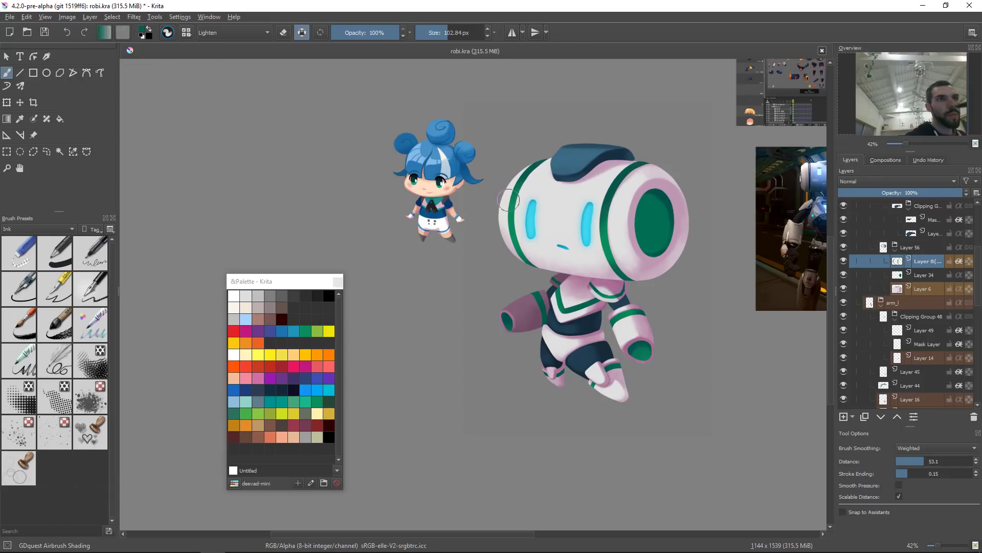
# Step: Try moving the selected layer sideways, undoing it
pyautogui.press('t')
pyautogui.moveTo(559, 174); pyautogui.dragTo(608, 176)
pyautogui.hotkey('ctrl', 'z')
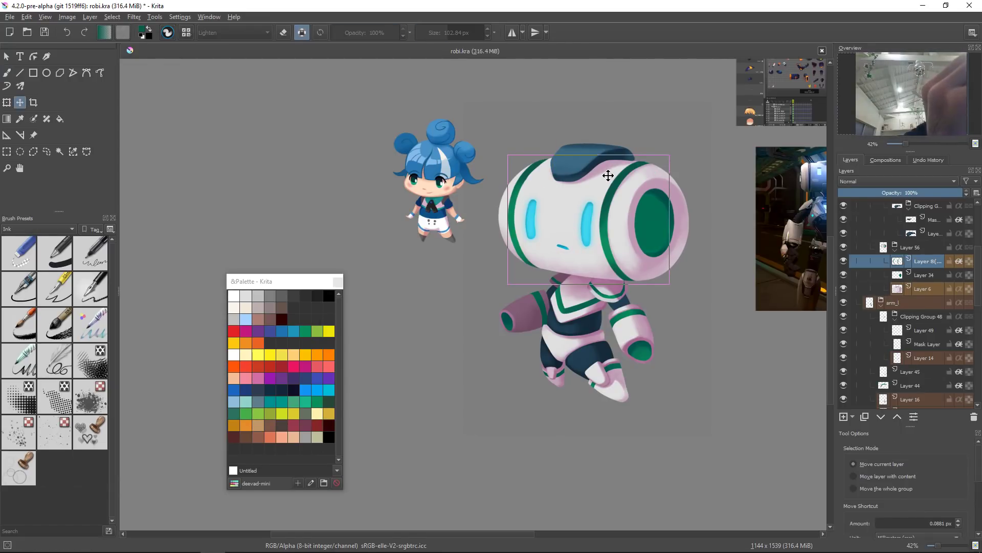
# Step: Sample a colour from the head and paint a stroke along the head's left side
pyautogui.press('b')
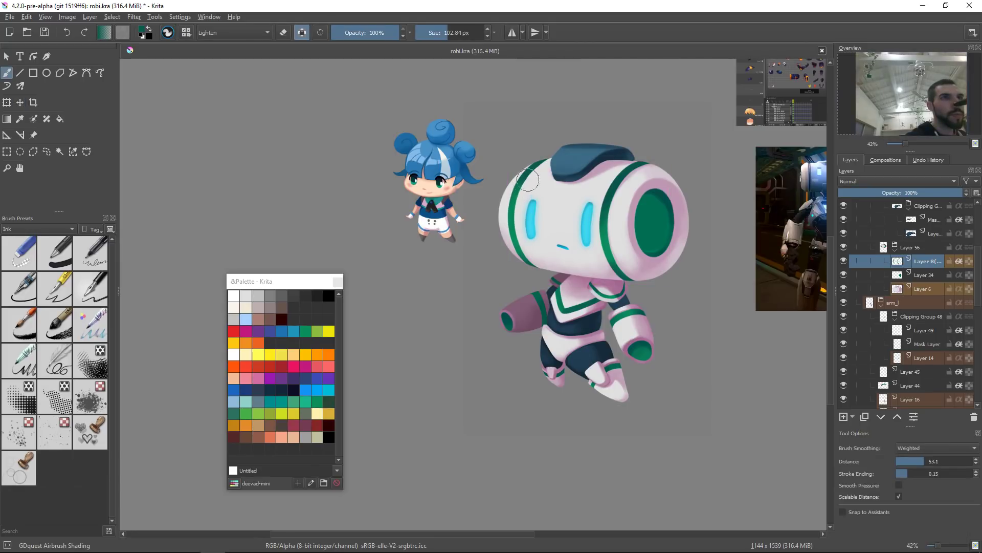
pyautogui.keyDown('ctrl'); pyautogui.click(667, 201); pyautogui.keyUp('ctrl')
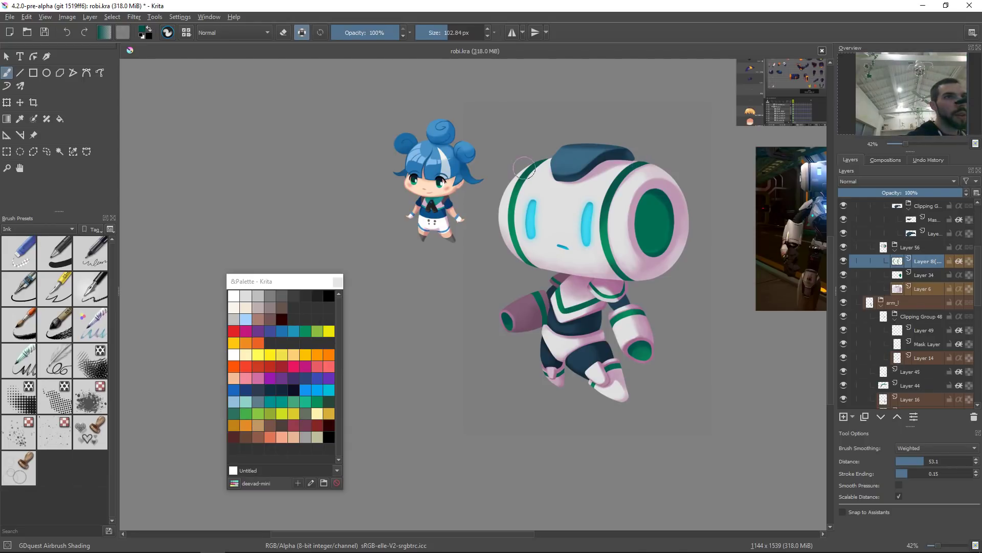
pyautogui.moveTo(542, 169); pyautogui.dragTo(504, 220)
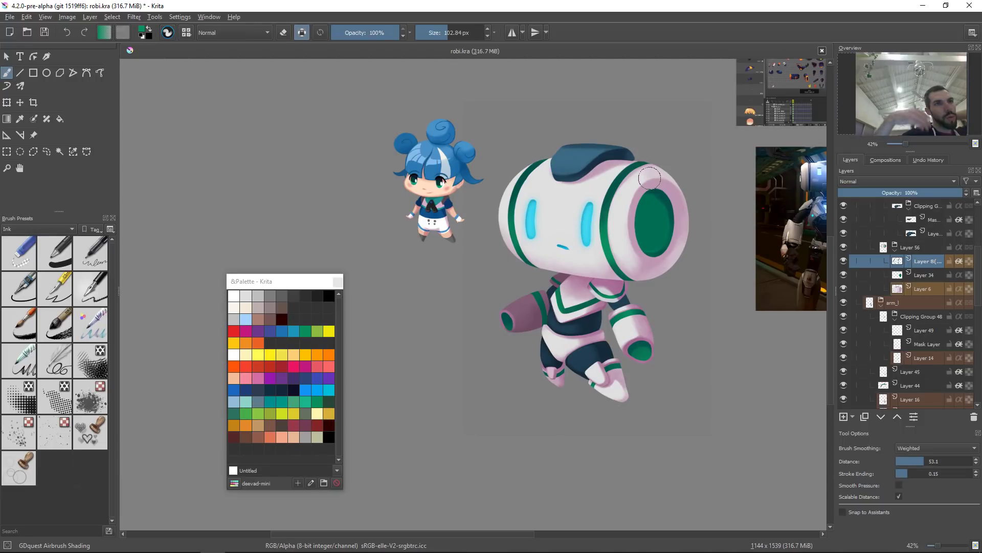
# Step: Pick the collar's layer and repaint the collar's left side with sampled green, pink and white, resizing the brush about 55 px
pyautogui.moveTo(594, 277); pyautogui.dragTo(515, 296)
pyautogui.click(515, 297)
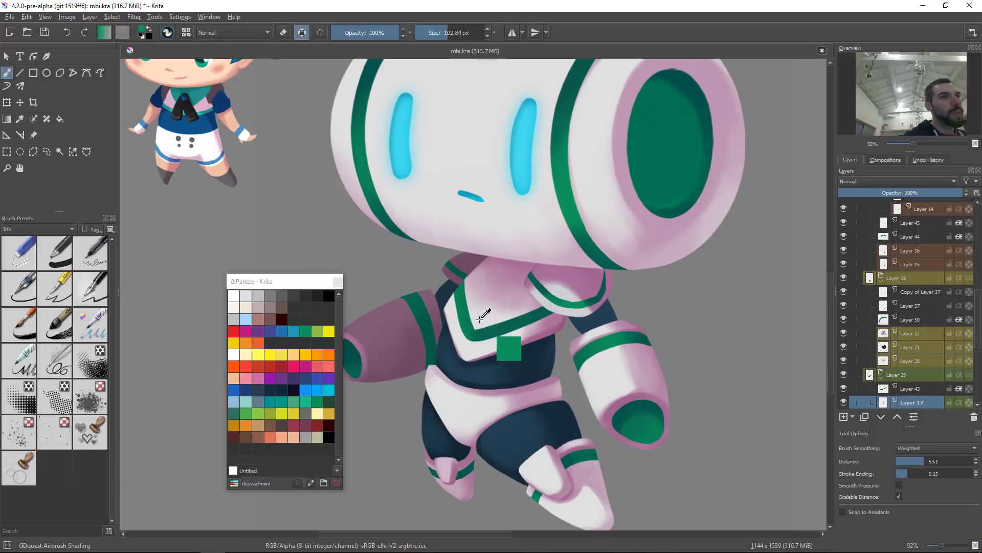
pyautogui.keyDown('ctrl'); pyautogui.click(464, 343); pyautogui.keyUp('ctrl')
pyautogui.moveTo(489, 302)
pyautogui.keyDown('shift'); pyautogui.mouseDown()
pyautogui.moveTo(472, 284)
pyautogui.moveTo(489, 317)
pyautogui.moveTo(474, 285)
pyautogui.moveTo(495, 309)
pyautogui.moveTo(469, 287)
pyautogui.moveTo(522, 310)
pyautogui.mouseUp(); pyautogui.keyUp('shift')
pyautogui.moveTo(466, 284)
pyautogui.mouseDown()
pyautogui.moveTo(561, 289)
pyautogui.moveTo(493, 283)
pyautogui.mouseUp()
pyautogui.keyDown('ctrl'); pyautogui.click(492, 276); pyautogui.keyUp('ctrl')
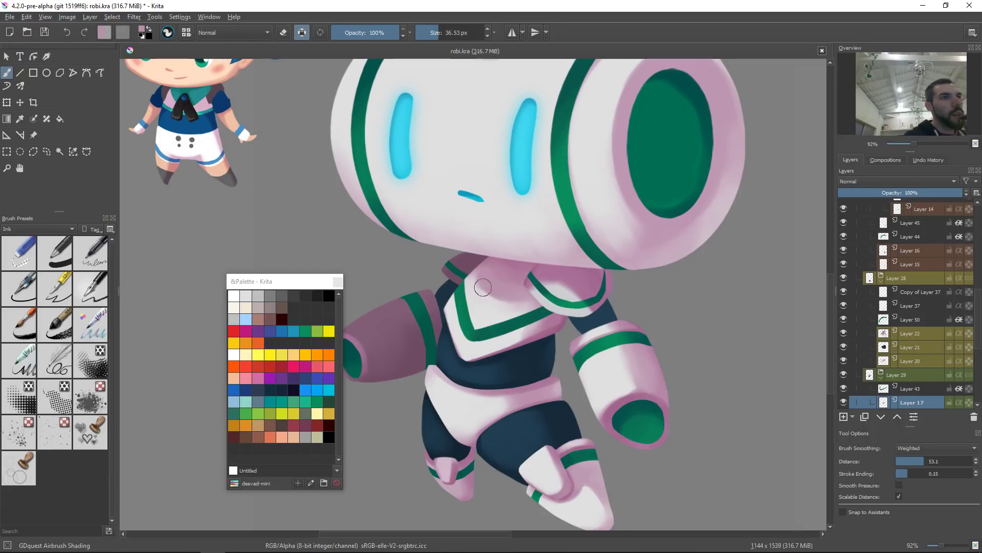
pyautogui.keyDown('ctrl'); pyautogui.click(517, 315); pyautogui.keyUp('ctrl')
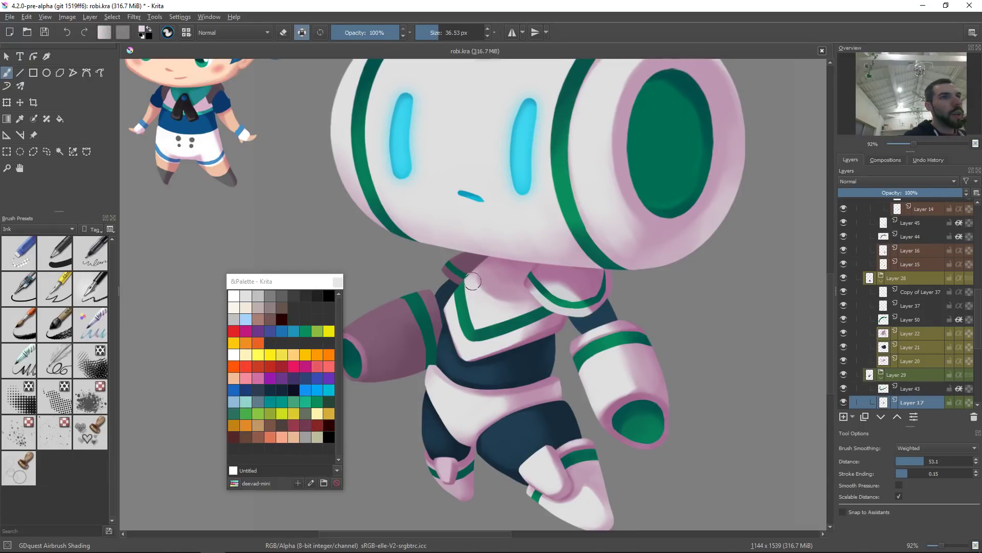
pyautogui.keyDown('shift'); pyautogui.moveTo(478, 306); pyautogui.dragTo(491, 303); pyautogui.keyUp('shift')
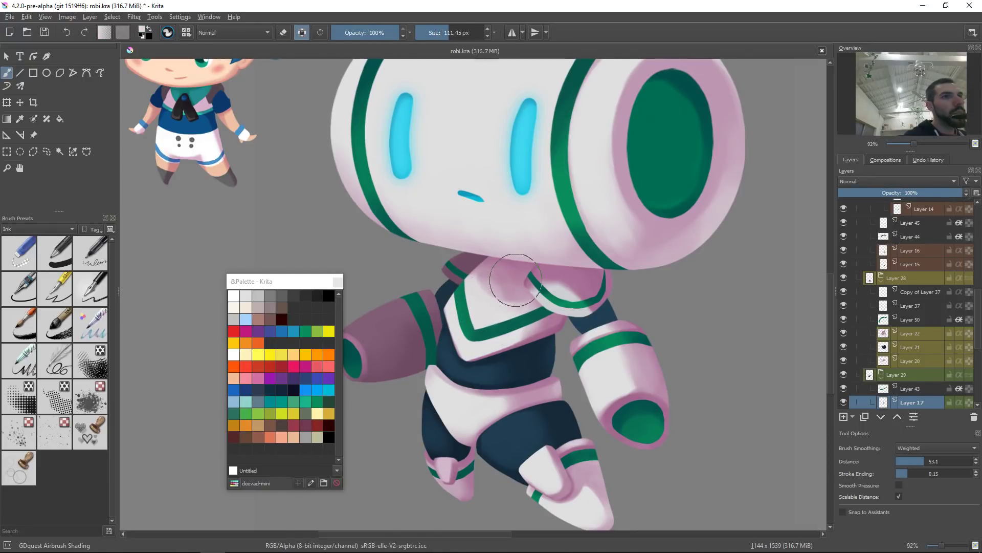
pyautogui.keyDown('ctrl'); pyautogui.click(508, 277); pyautogui.keyUp('ctrl')
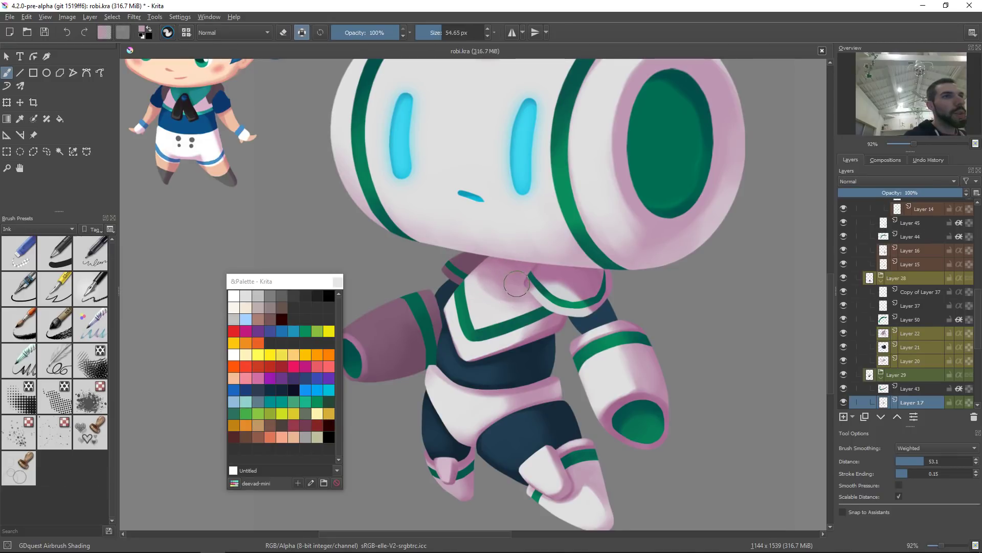
pyautogui.scroll(-6, 570, 262)
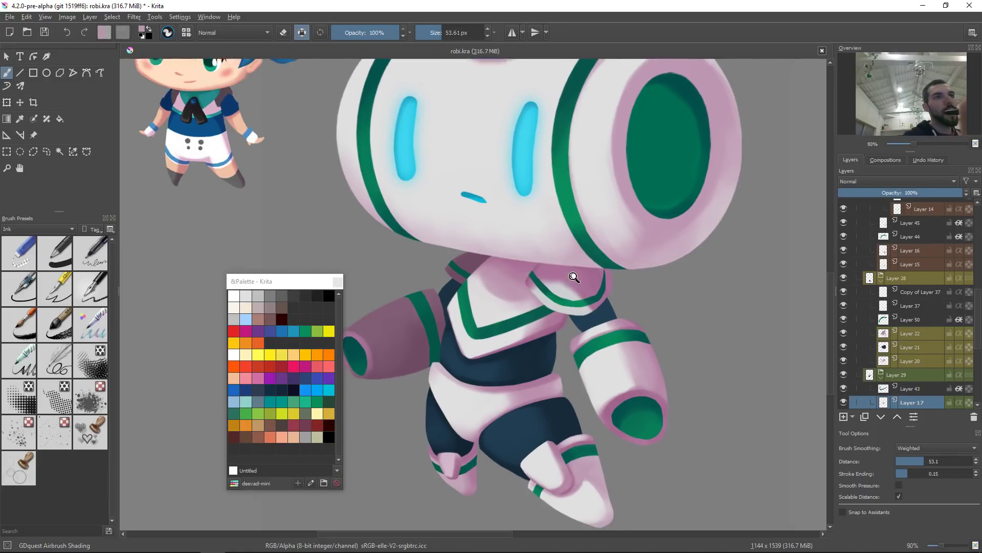
pyautogui.scroll(5, 621, 299)
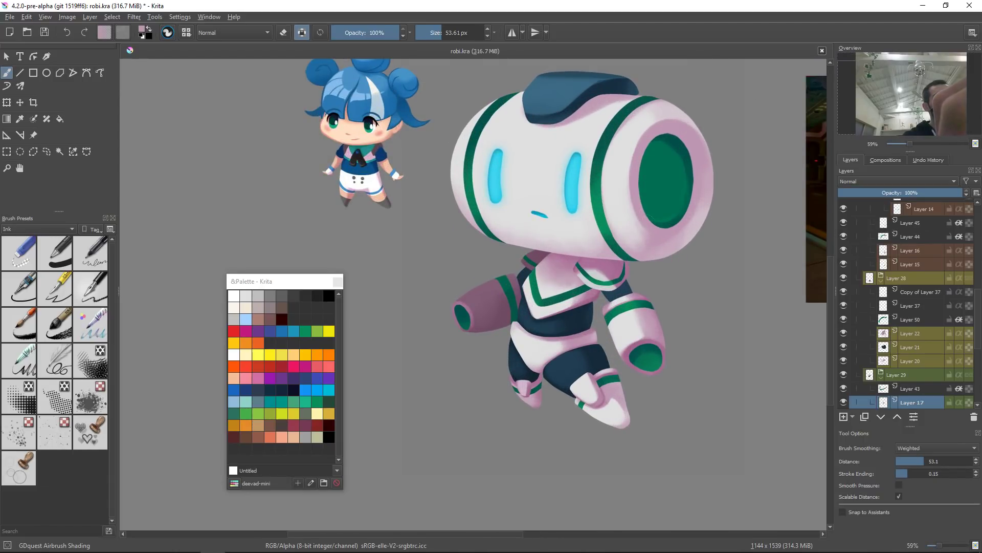
# Step: Sample colours from the head and paint shading on the neck beneath it, shrinking the brush to about 35 px
pyautogui.keyDown('ctrl'); pyautogui.click(616, 244); pyautogui.keyUp('ctrl')
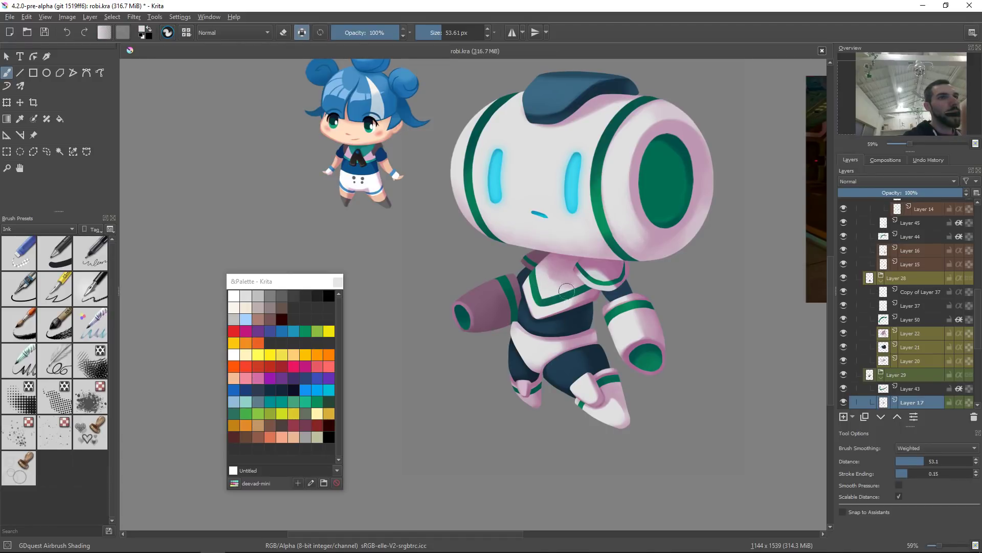
pyautogui.keyDown('ctrl'); pyautogui.click(549, 263); pyautogui.keyUp('ctrl')
pyautogui.moveTo(549, 264); pyautogui.dragTo(575, 270)
pyautogui.keyDown('ctrl'); pyautogui.click(567, 259); pyautogui.keyUp('ctrl')
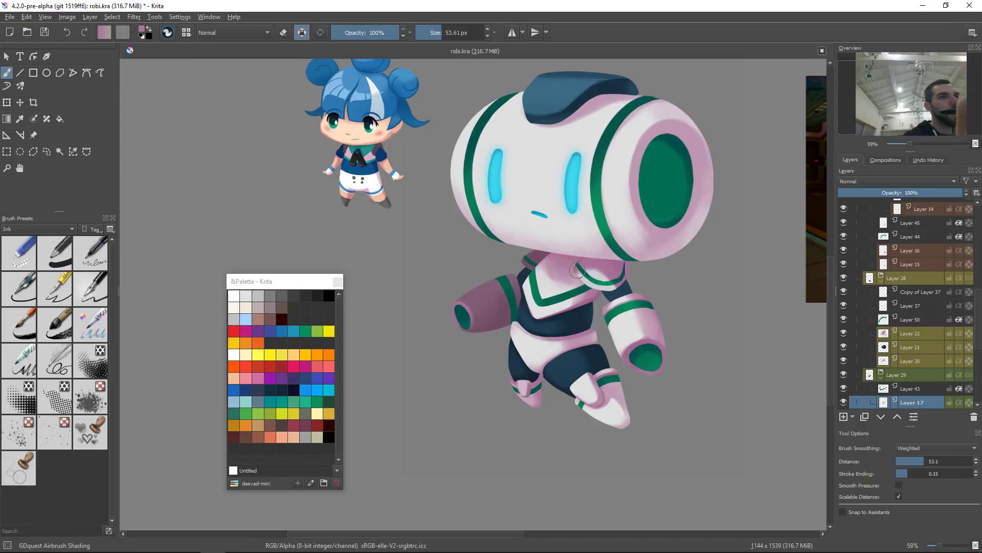
pyautogui.moveTo(608, 271)
pyautogui.mouseDown()
pyautogui.moveTo(583, 332)
pyautogui.moveTo(665, 209)
pyautogui.mouseUp()
pyautogui.keyDown('ctrl'); pyautogui.click(597, 277); pyautogui.keyUp('ctrl')
pyautogui.moveTo(605, 276); pyautogui.dragTo(596, 276)
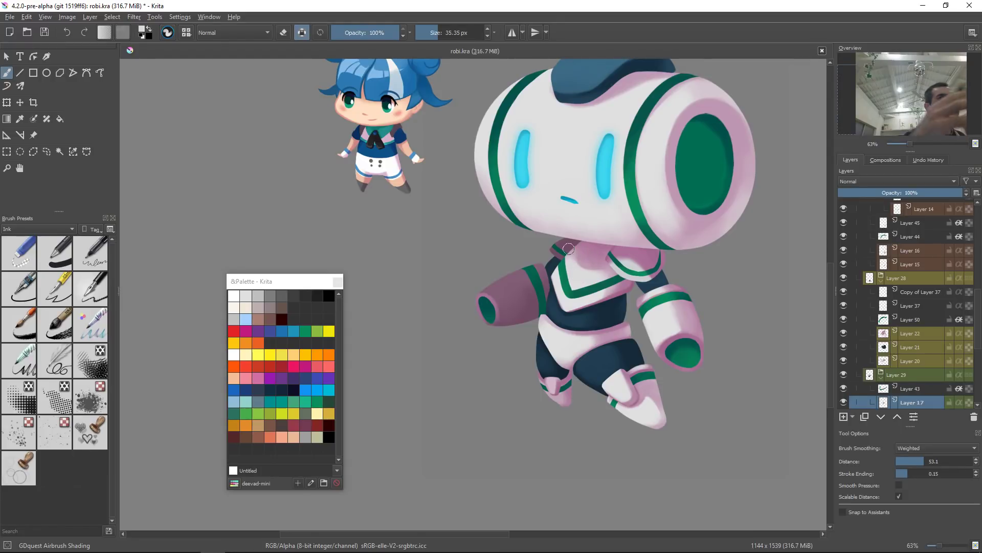
pyautogui.moveTo(660, 237); pyautogui.dragTo(616, 270)
# Step: Reselect the body's layer and paint a sampled pink stroke on the neck just below the head
pyautogui.press('r')
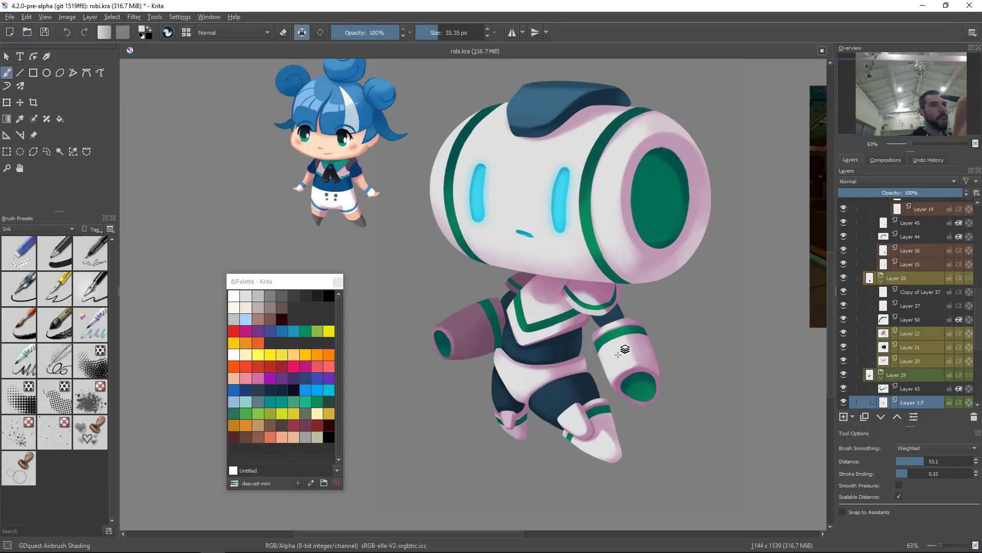
pyautogui.click(621, 350)
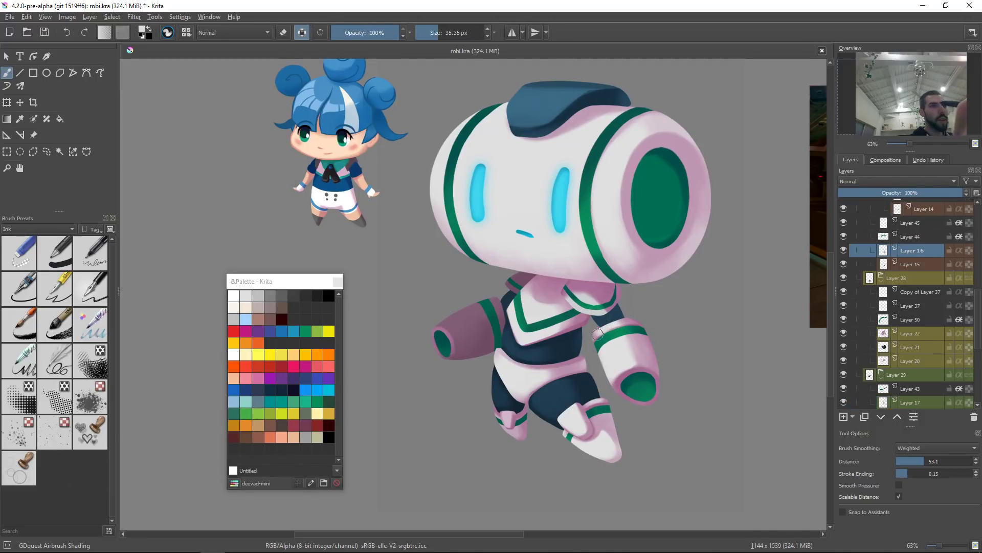
pyautogui.scroll(3, 665, 276)
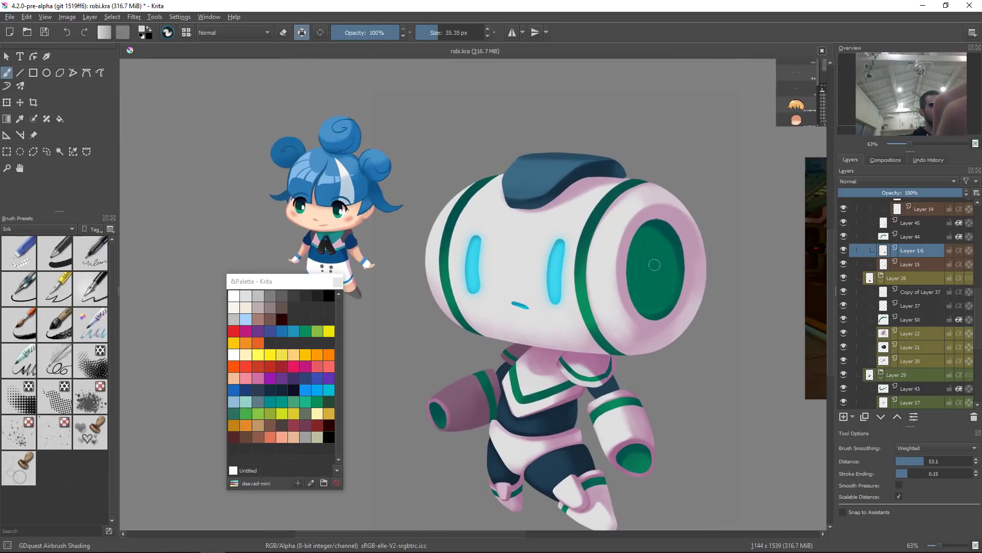
pyautogui.click(582, 208)
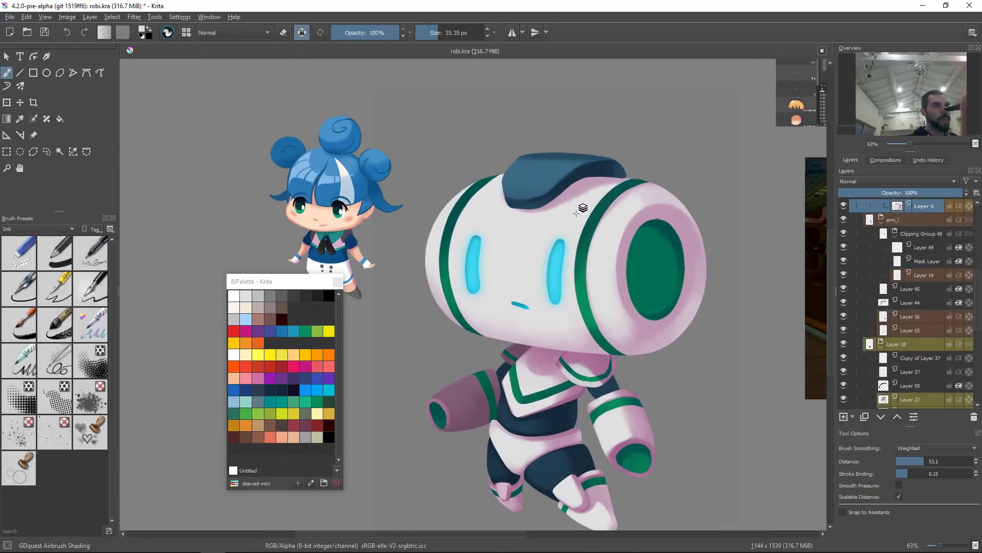
pyautogui.moveTo(657, 214); pyautogui.dragTo(643, 314)
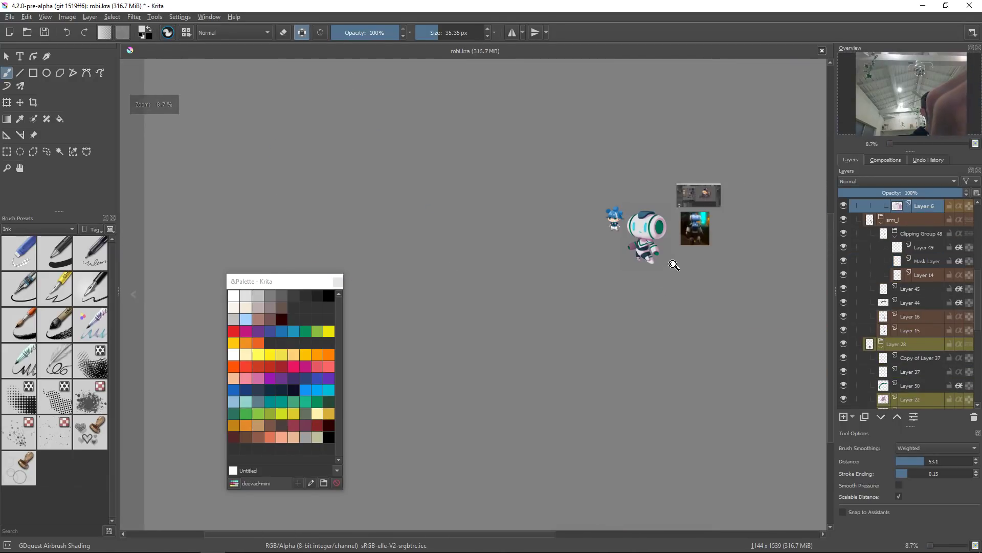
pyautogui.moveTo(681, 226); pyautogui.dragTo(624, 327)
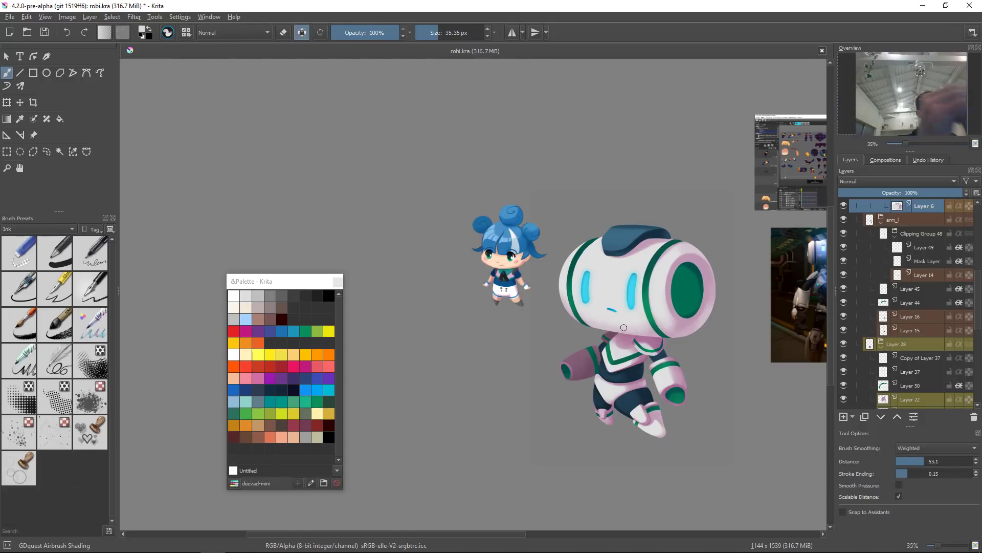
pyautogui.press('r')
pyautogui.click(629, 346)
pyautogui.moveTo(626, 343); pyautogui.dragTo(658, 266)
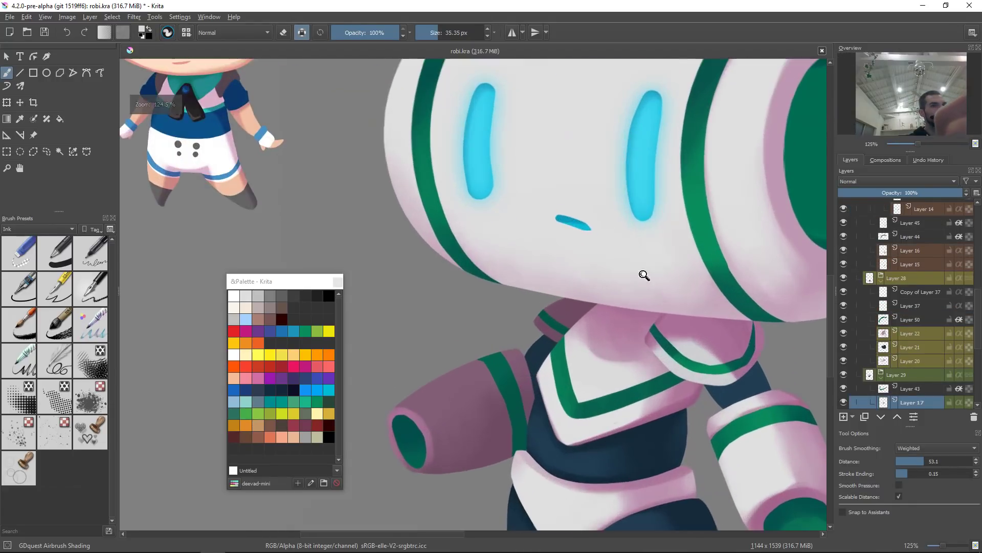
pyautogui.keyDown('ctrl'); pyautogui.click(582, 328); pyautogui.keyUp('ctrl')
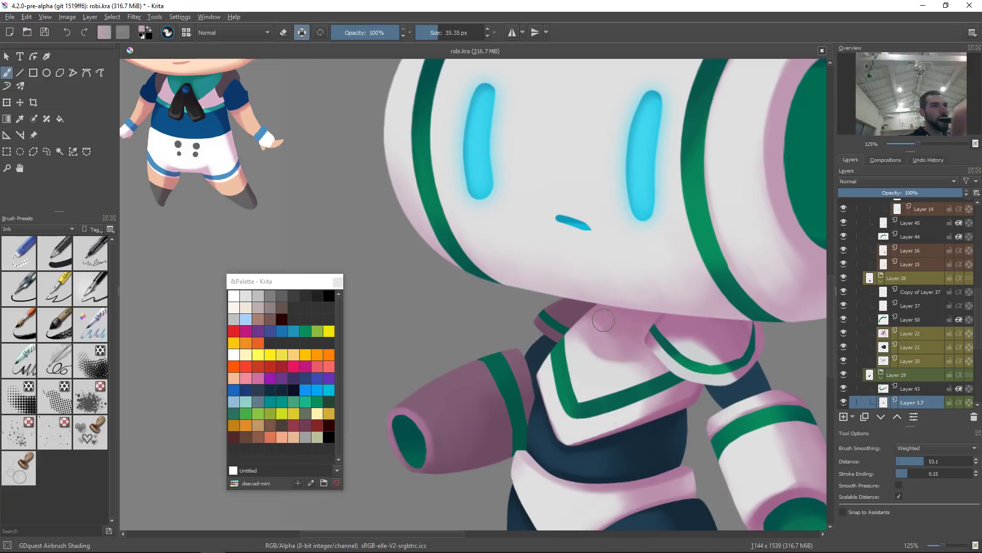
pyautogui.moveTo(599, 331); pyautogui.dragTo(619, 333)
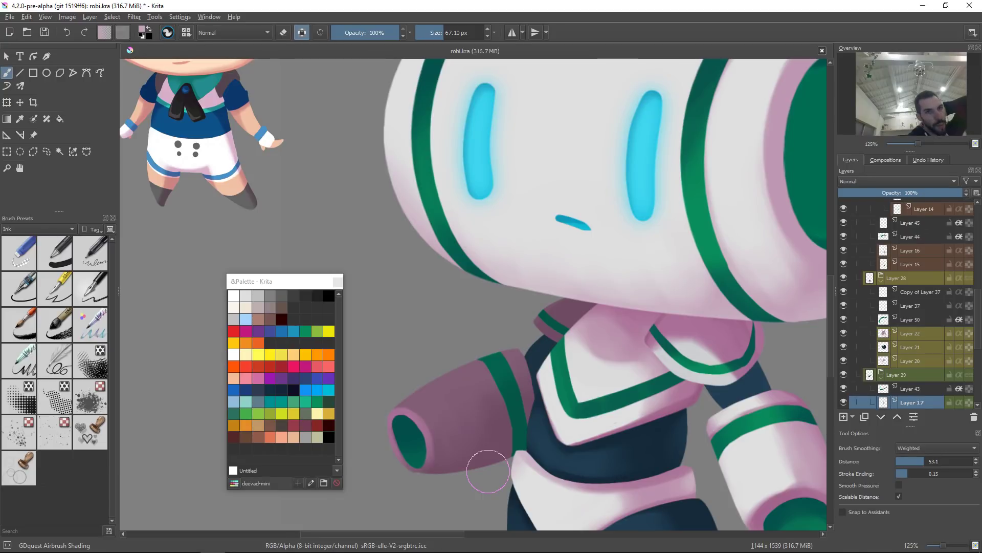
# Step: Pick the collar's layer and touch up the collar's right end with sampled colours using a brush of about 36 px
pyautogui.click(727, 338)
pyautogui.keyDown('ctrl'); pyautogui.click(727, 377); pyautogui.keyUp('ctrl')
pyautogui.keyDown('shift'); pyautogui.moveTo(758, 374); pyautogui.dragTo(728, 374); pyautogui.keyUp('shift')
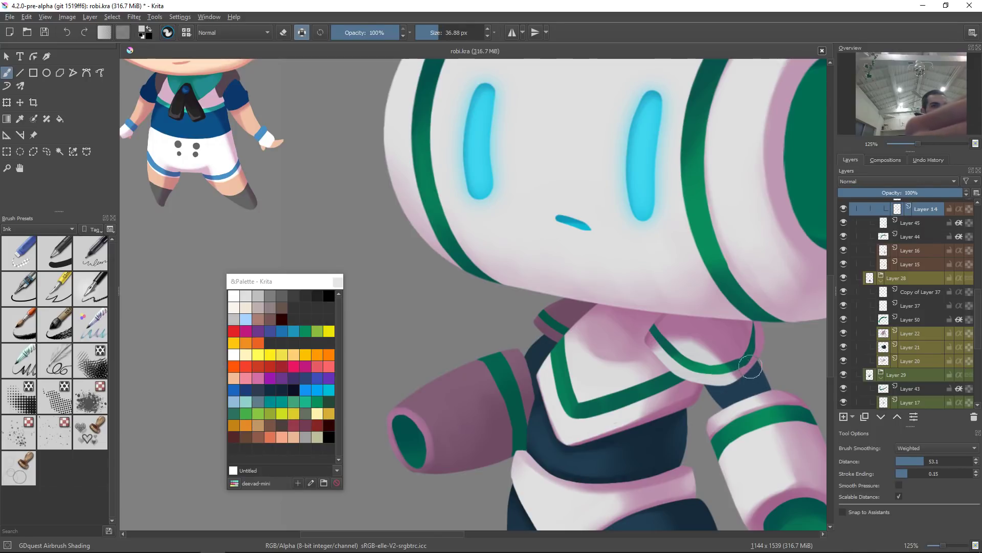
pyautogui.keyDown('ctrl'); pyautogui.click(743, 371); pyautogui.keyUp('ctrl')
pyautogui.moveTo(754, 369)
pyautogui.keyDown('shift'); pyautogui.mouseDown()
pyautogui.moveTo(723, 385)
pyautogui.moveTo(736, 357)
pyautogui.moveTo(716, 372)
pyautogui.mouseUp(); pyautogui.keyUp('shift')
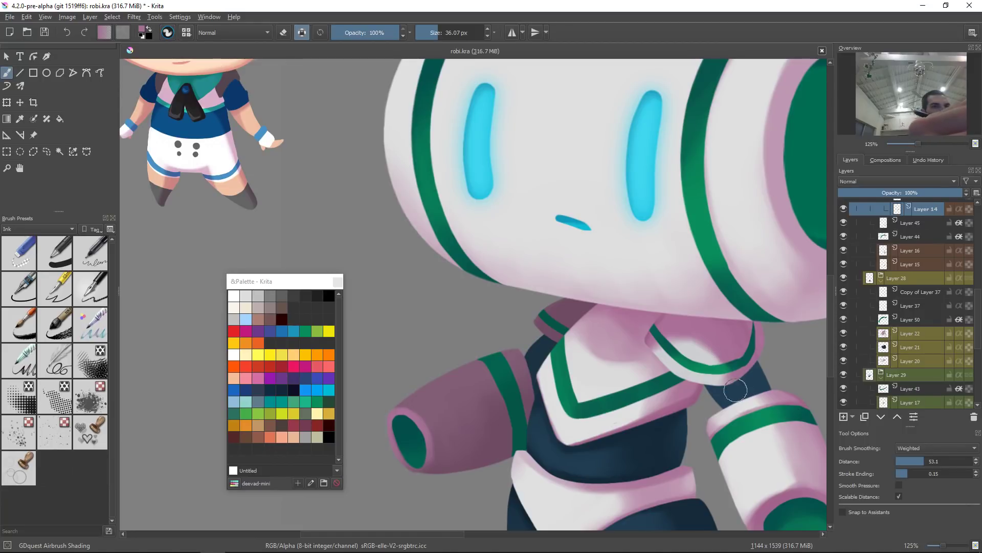
pyautogui.keyDown('ctrl'); pyautogui.click(696, 359); pyautogui.keyUp('ctrl')
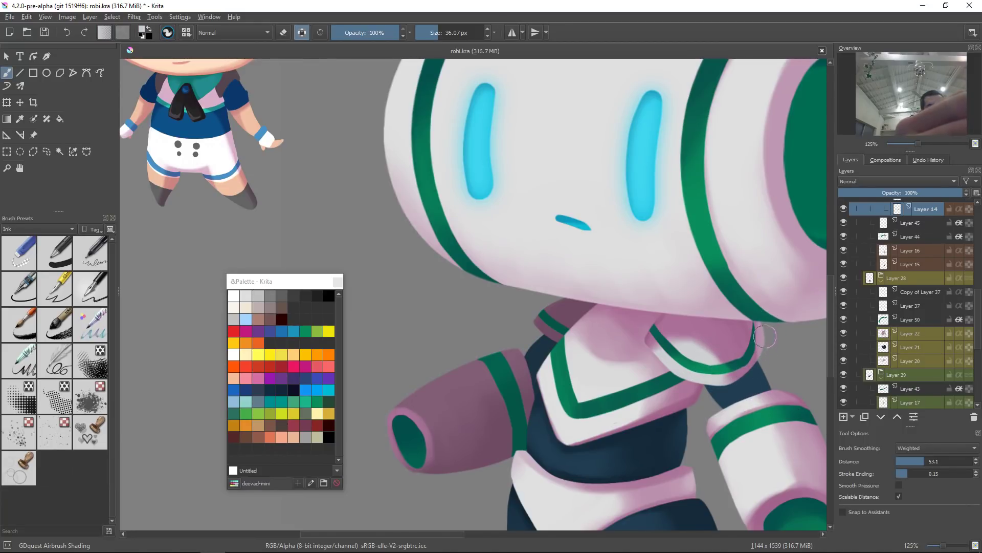
pyautogui.keyDown('ctrl'); pyautogui.click(742, 374); pyautogui.keyUp('ctrl')
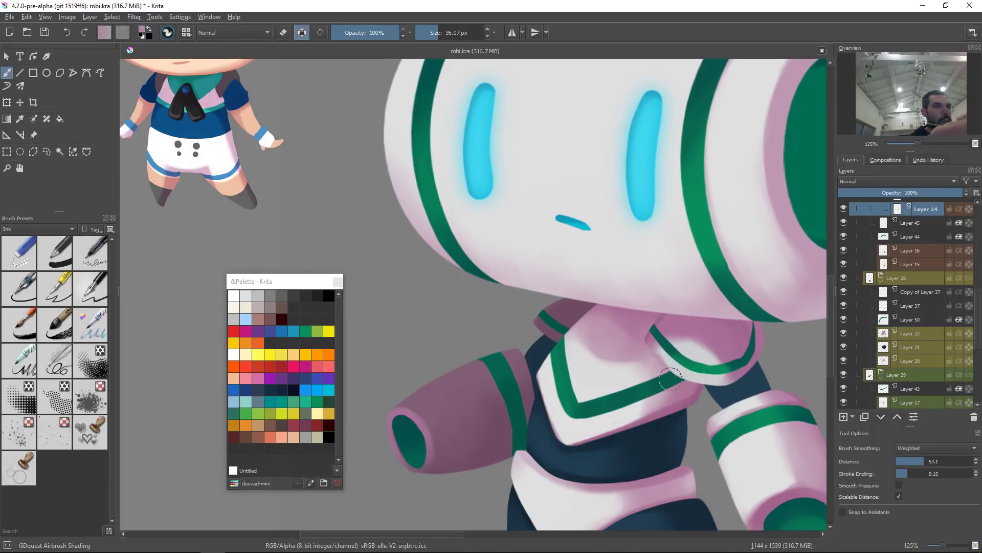
pyautogui.keyDown('ctrl'); pyautogui.click(743, 377); pyautogui.keyUp('ctrl')
pyautogui.moveTo(760, 399)
pyautogui.mouseDown()
pyautogui.moveTo(619, 441)
pyautogui.moveTo(626, 420)
pyautogui.moveTo(625, 441)
pyautogui.mouseUp()
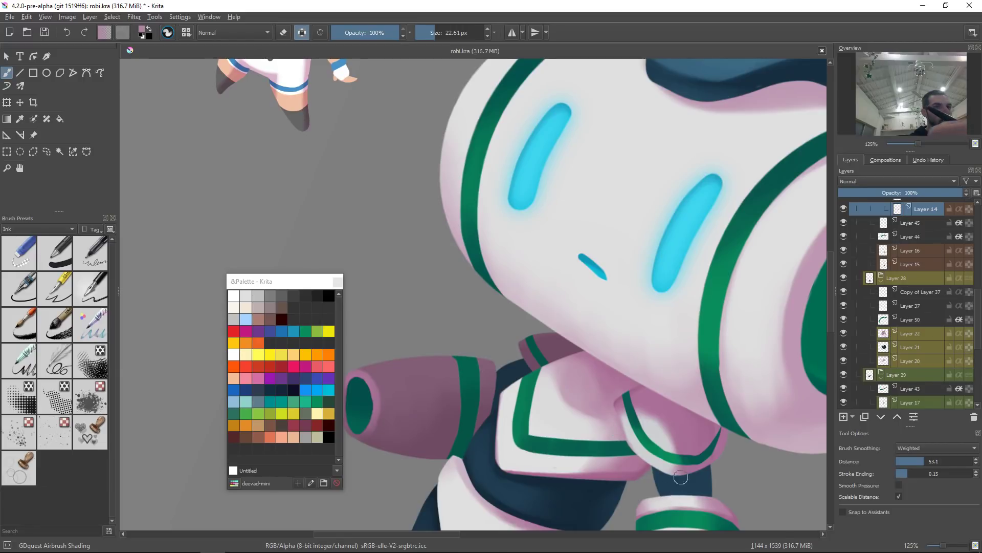
pyautogui.press('2')
pyautogui.press('5')
pyautogui.moveTo(687, 420); pyautogui.dragTo(731, 442)
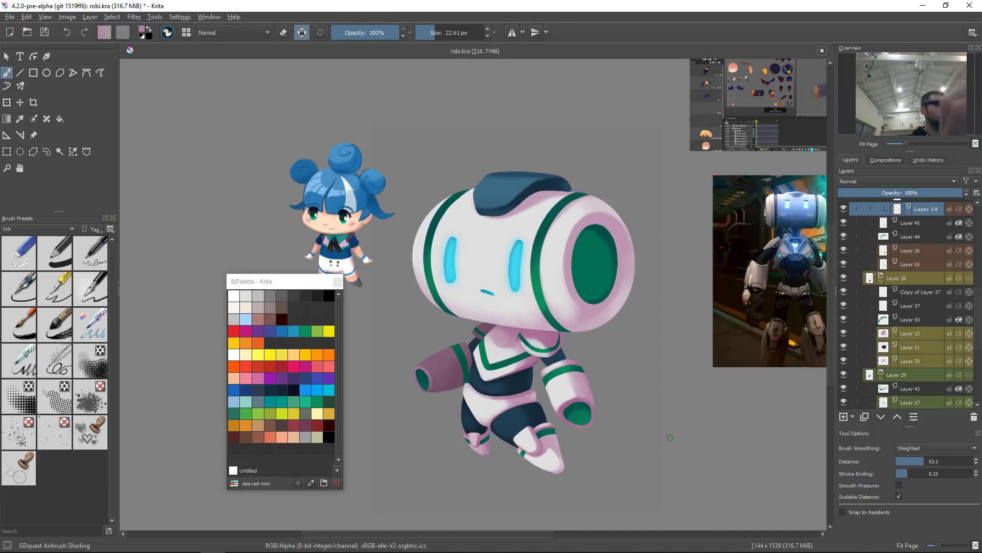
pyautogui.moveTo(499, 343); pyautogui.dragTo(546, 271)
pyautogui.press('r')
pyautogui.click(536, 303)
pyautogui.keyDown('ctrl'); pyautogui.click(525, 300); pyautogui.keyUp('ctrl')
pyautogui.moveTo(519, 303)
pyautogui.mouseDown()
pyautogui.moveTo(505, 319)
pyautogui.moveTo(541, 297)
pyautogui.moveTo(485, 338)
pyautogui.moveTo(522, 298)
pyautogui.moveTo(495, 321)
pyautogui.moveTo(533, 321)
pyautogui.moveTo(502, 333)
pyautogui.moveTo(527, 310)
pyautogui.moveTo(533, 336)
pyautogui.moveTo(521, 307)
pyautogui.moveTo(506, 315)
pyautogui.moveTo(532, 313)
pyautogui.moveTo(509, 302)
pyautogui.moveTo(526, 320)
pyautogui.mouseUp()
pyautogui.scroll(-6, 575, 298)
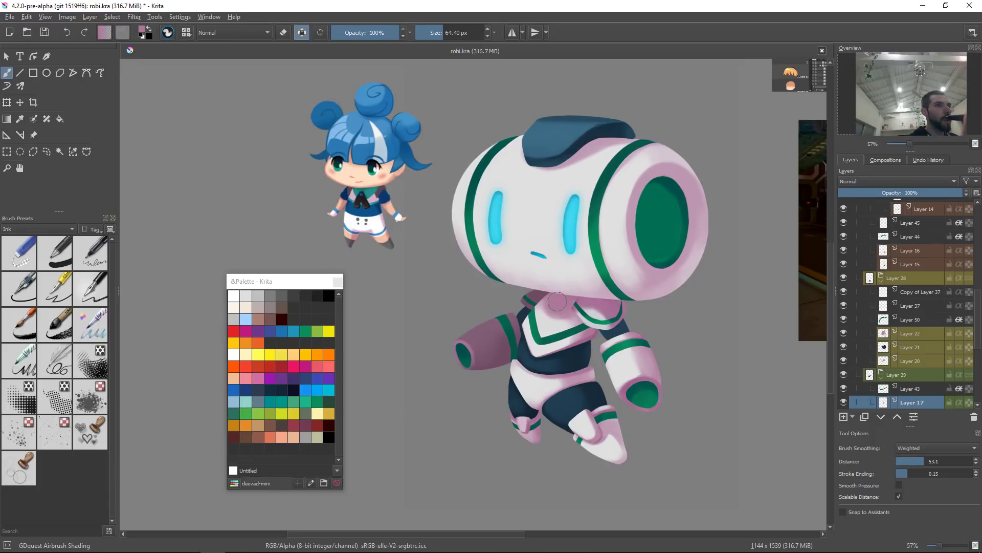
pyautogui.moveTo(639, 281); pyautogui.dragTo(619, 320)
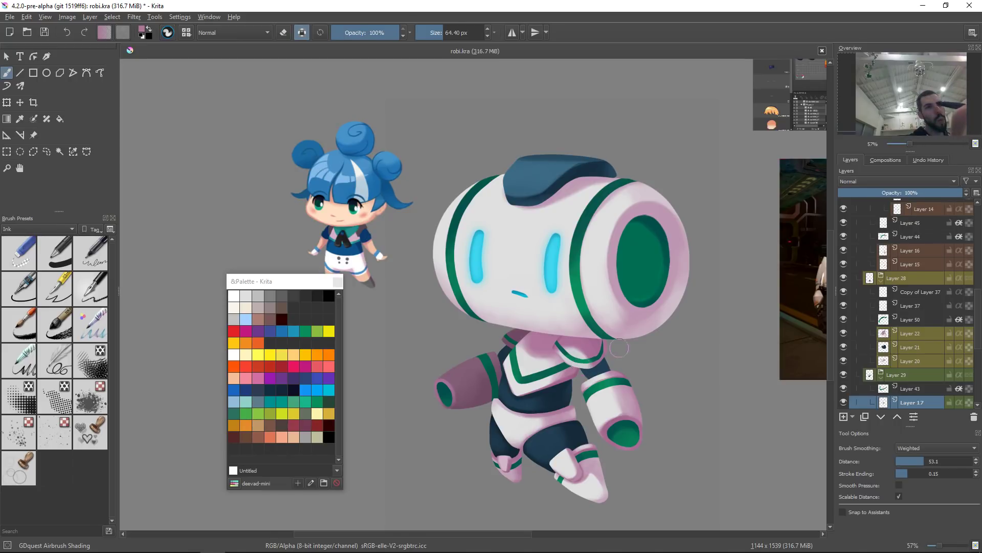
pyautogui.moveTo(626, 341); pyautogui.dragTo(621, 387)
pyautogui.scroll(-4, 638, 355)
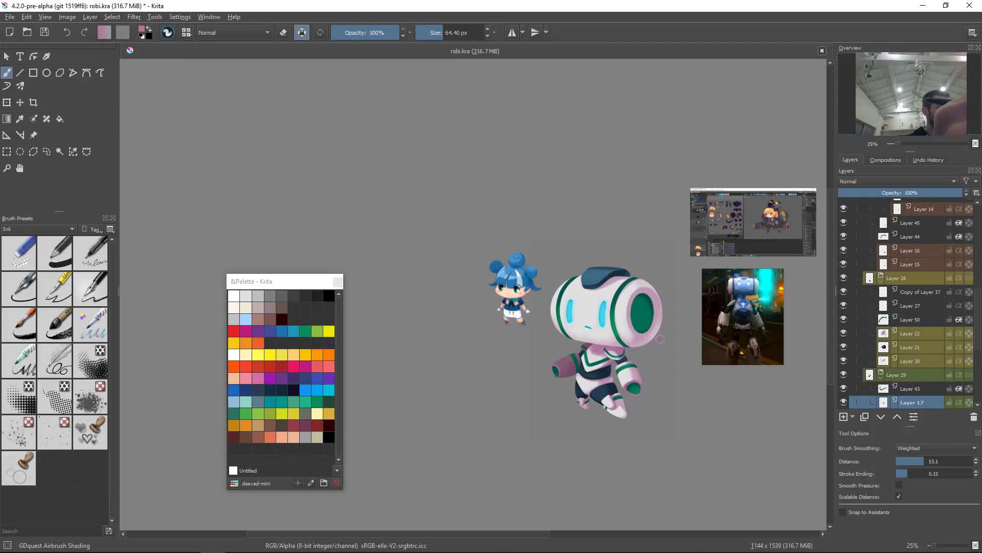
pyautogui.moveTo(618, 276); pyautogui.dragTo(658, 213)
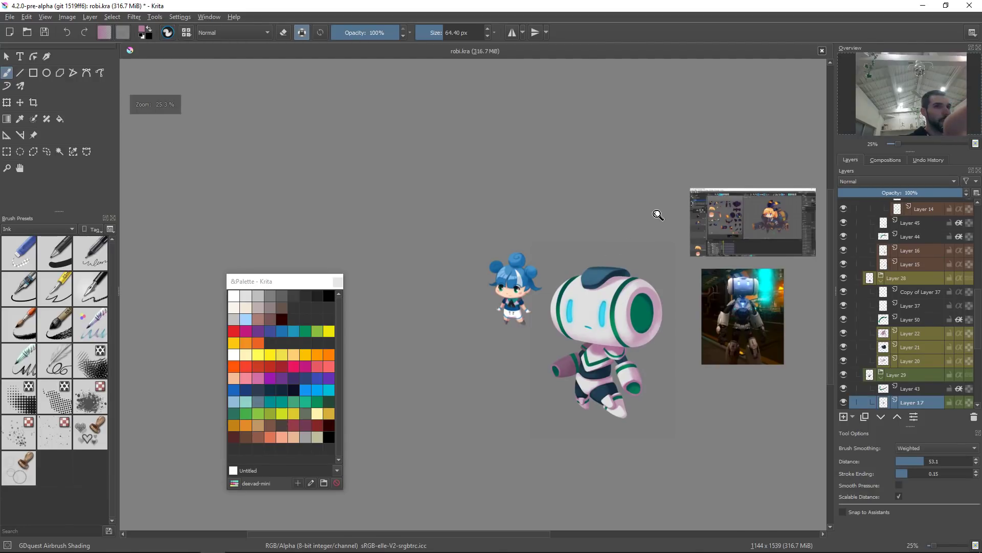
pyautogui.moveTo(592, 301); pyautogui.dragTo(617, 238)
# Step: Browse the head's layers and enlarge the brush to about 123 px
pyautogui.press('r')
pyautogui.click(587, 259)
pyautogui.keyDown('ctrl'); pyautogui.click(577, 265); pyautogui.keyUp('ctrl')
pyautogui.moveTo(618, 273); pyautogui.dragTo(562, 375)
pyautogui.moveTo(641, 318); pyautogui.dragTo(599, 363)
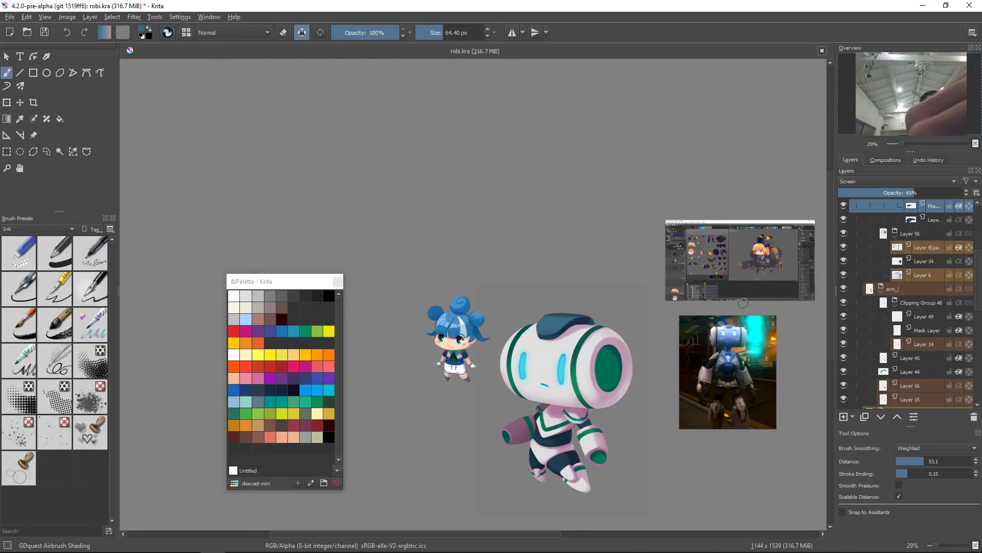
pyautogui.press('r')
pyautogui.click(563, 346)
pyautogui.rightClick(557, 375)
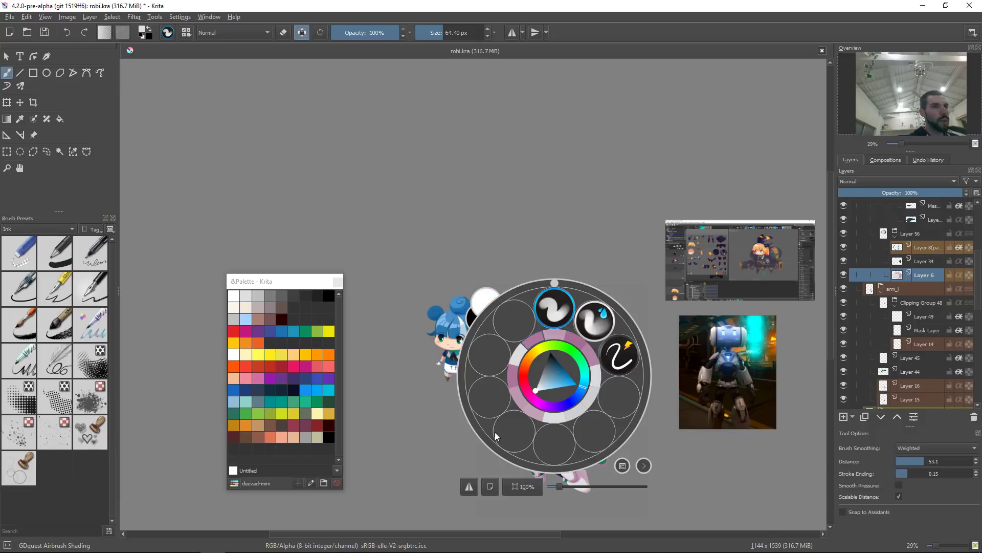
pyautogui.click(433, 489)
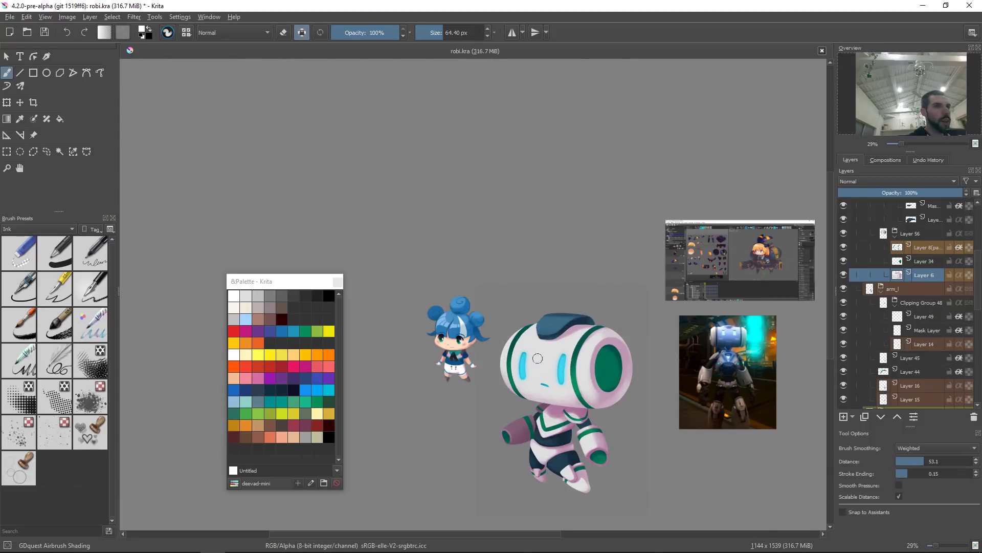
pyautogui.keyDown('shift'); pyautogui.moveTo(534, 352); pyautogui.dragTo(557, 352); pyautogui.keyUp('shift')
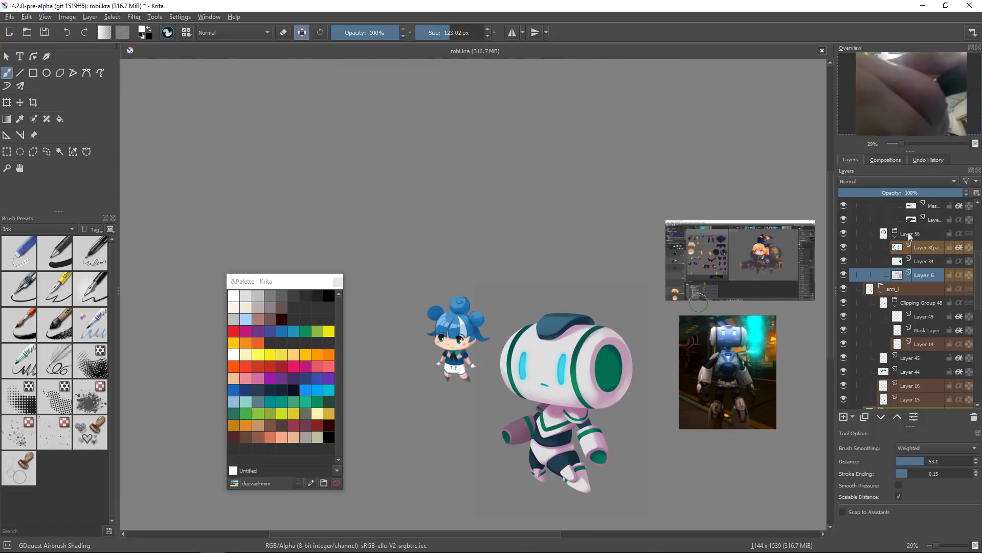
# Step: Reveal the hidden Layer 54 (Levels) layer and select it
pyautogui.scroll(4, 906, 302)
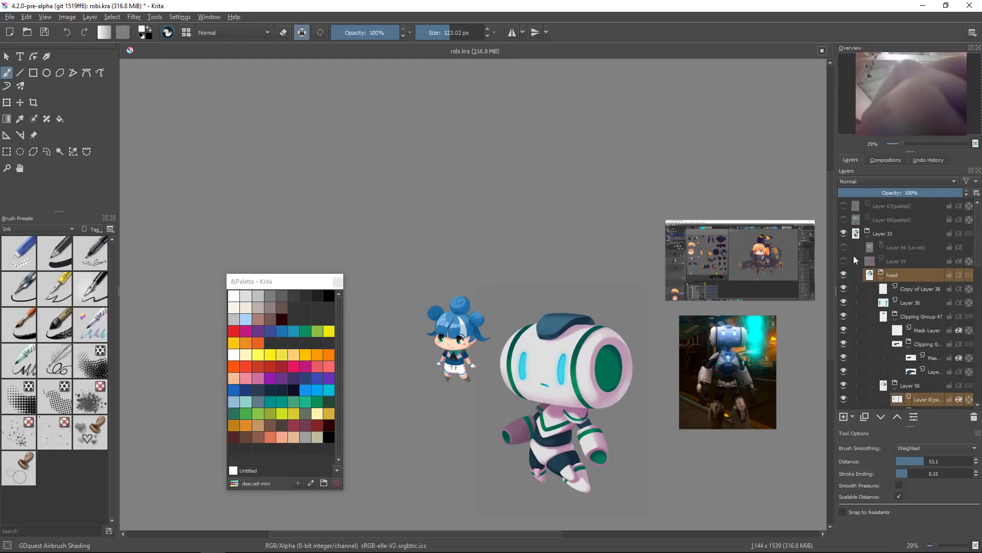
pyautogui.click(842, 248)
pyautogui.click(883, 248)
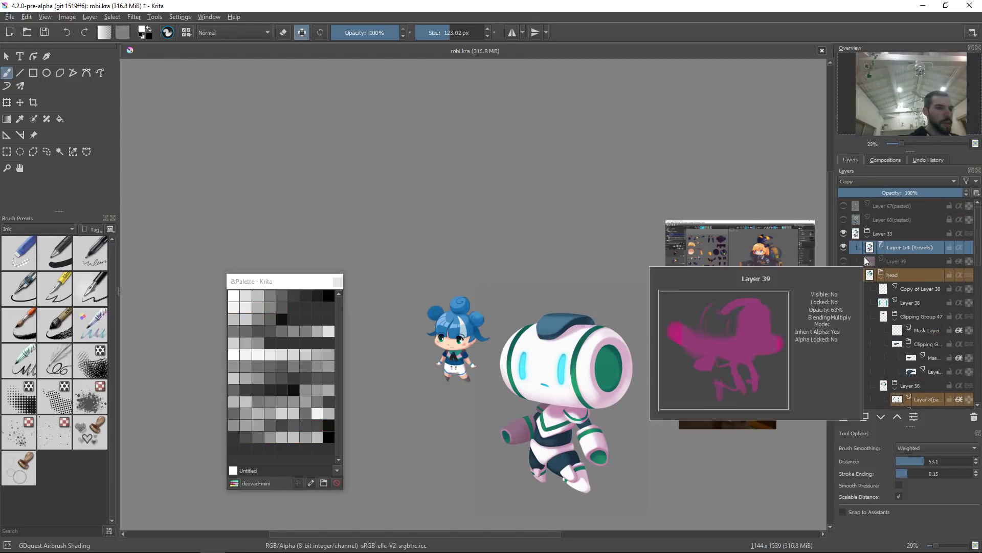
# Step: Add a new layer above it and undo a trial brush stroke on it
pyautogui.press('Insert')
pyautogui.moveTo(517, 344); pyautogui.dragTo(508, 338)
pyautogui.hotkey('ctrl', 'z')
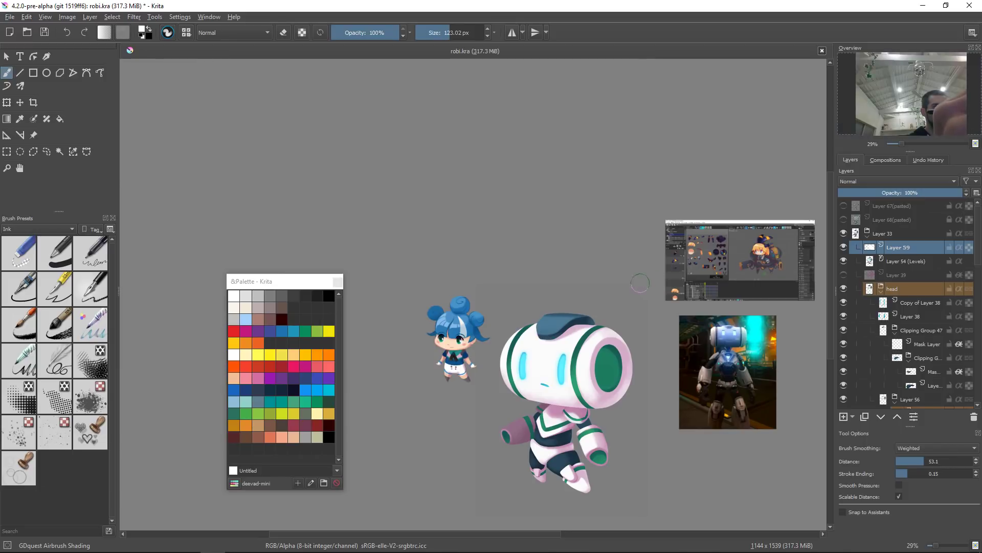
# Step: Lock the new layer and apply a slight Curves adjustment to Layer 54 (Levels)
pyautogui.moveTo(646, 312); pyautogui.dragTo(644, 363)
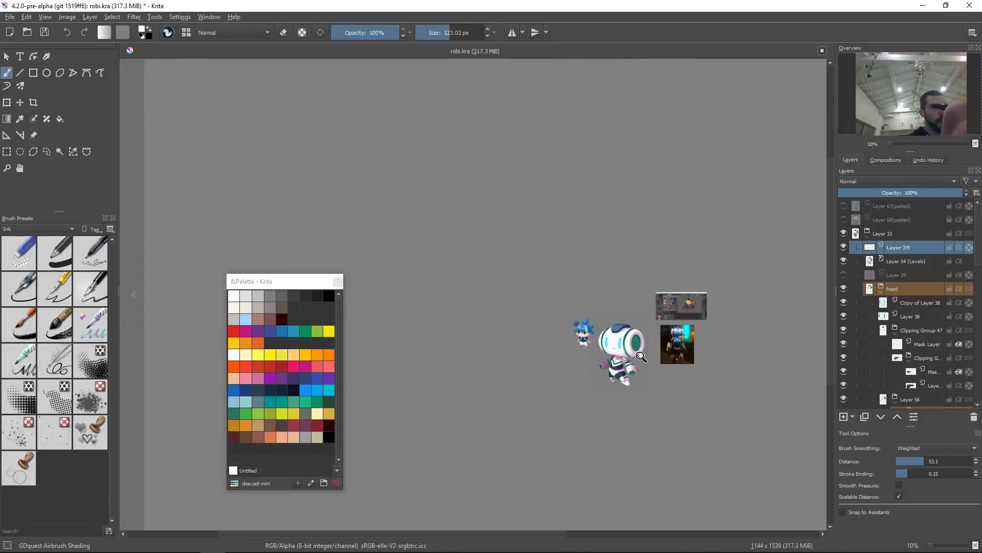
pyautogui.moveTo(641, 339); pyautogui.dragTo(726, 266)
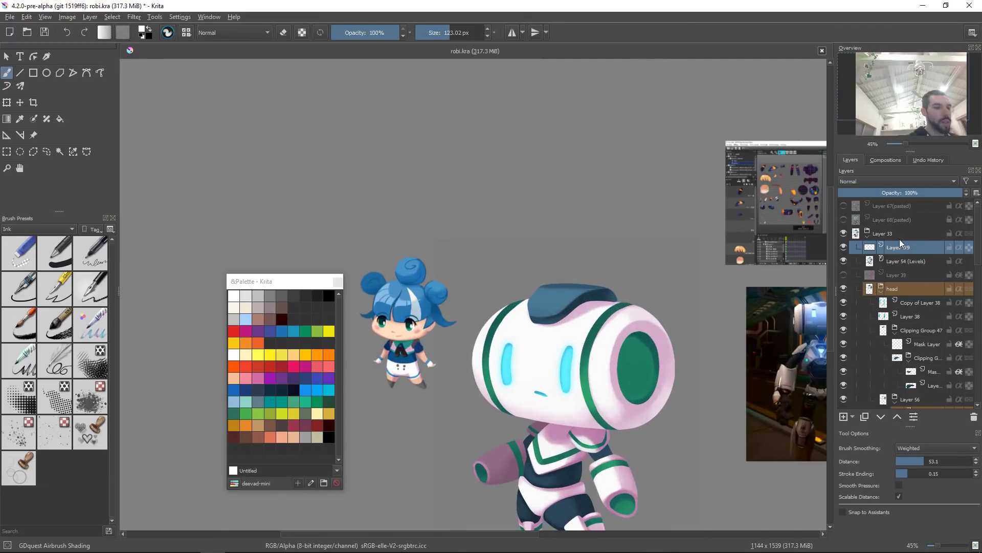
pyautogui.press('l')
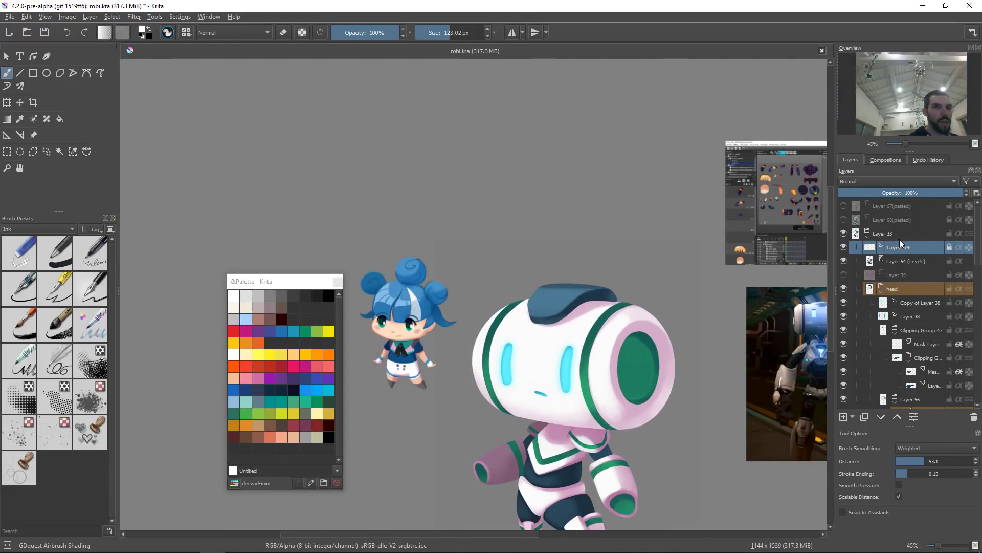
pyautogui.hotkey('ctrl', 'l')
pyautogui.press('pagedown')
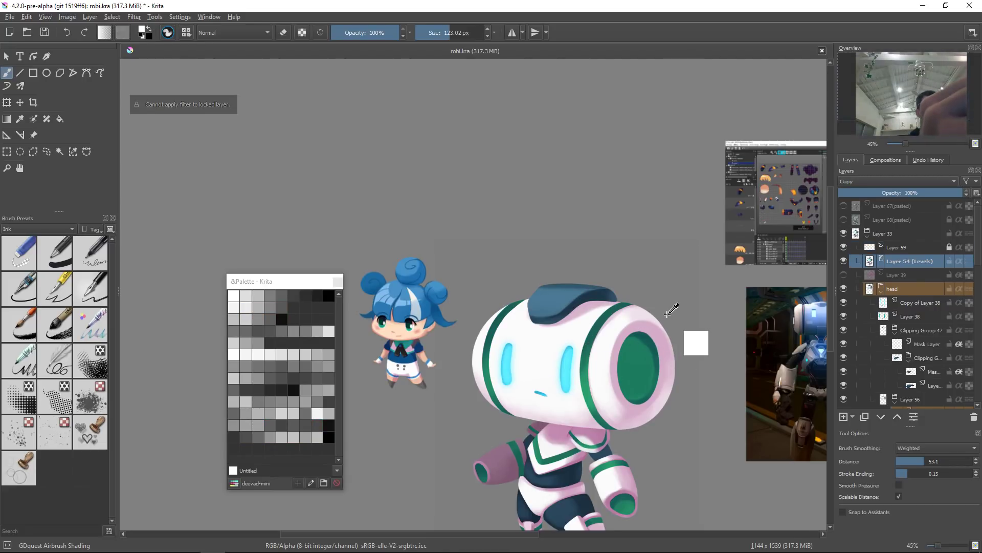
pyautogui.hotkey('ctrl', 'm')
pyautogui.moveTo(750, 179); pyautogui.dragTo(745, 162)
pyautogui.press('Return')
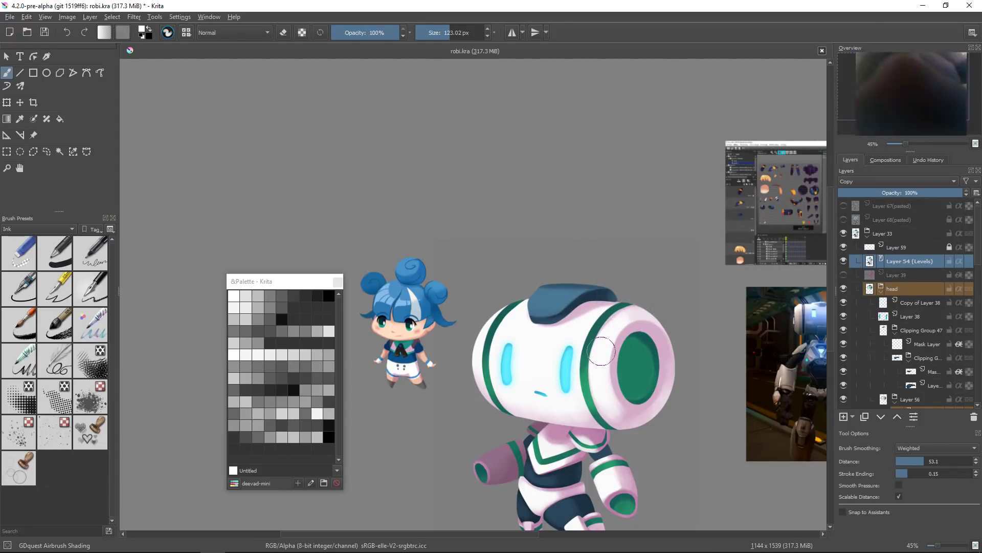
# Step: Toggle the visibility of Layer 54 (Levels) and Layer 59 to compare the adjustment
pyautogui.click(844, 260)
pyautogui.click(843, 261)
pyautogui.click(842, 250)
pyautogui.click(843, 248)
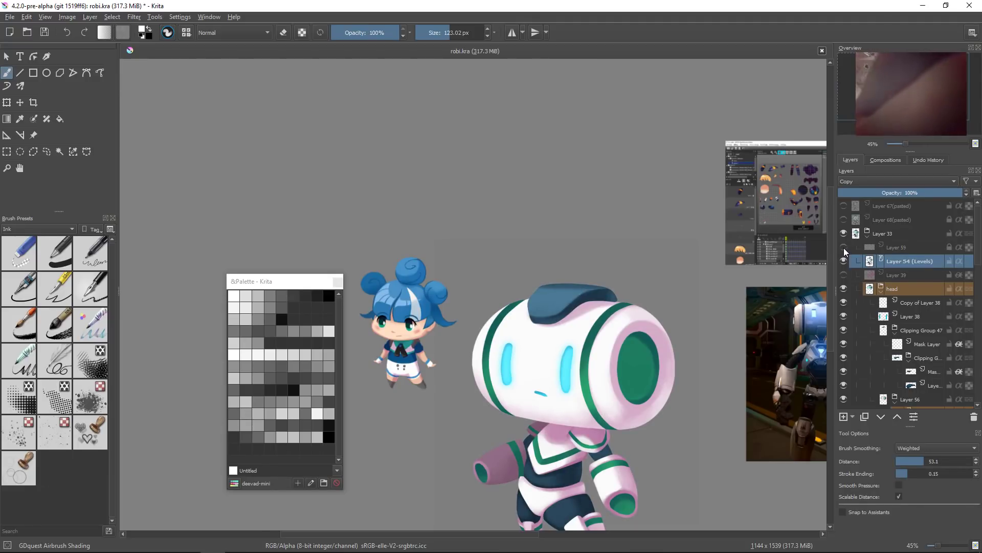
# Step: Select Layer 59 and merge it down into Layer 54 (Levels)
pyautogui.click(904, 245)
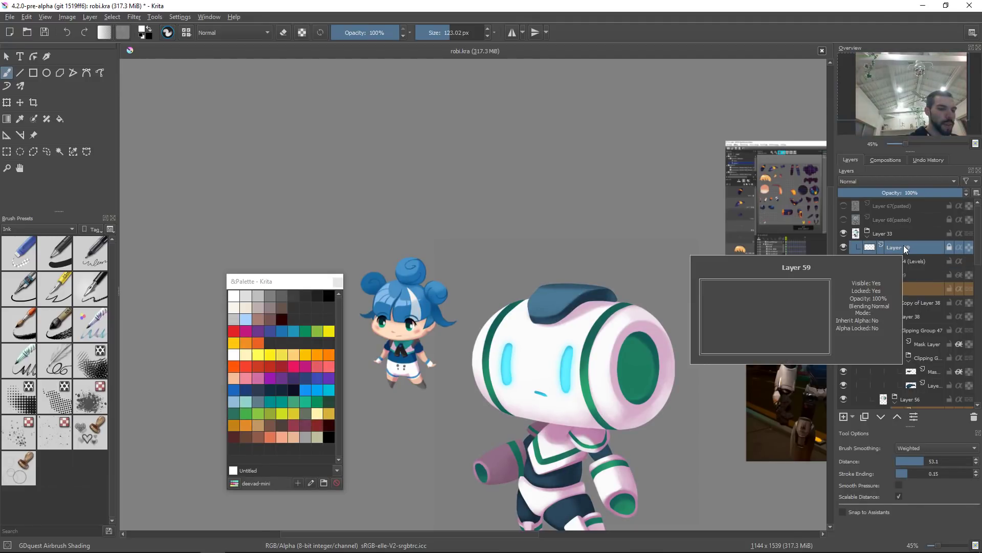
pyautogui.hotkey('ctrl', 'f')
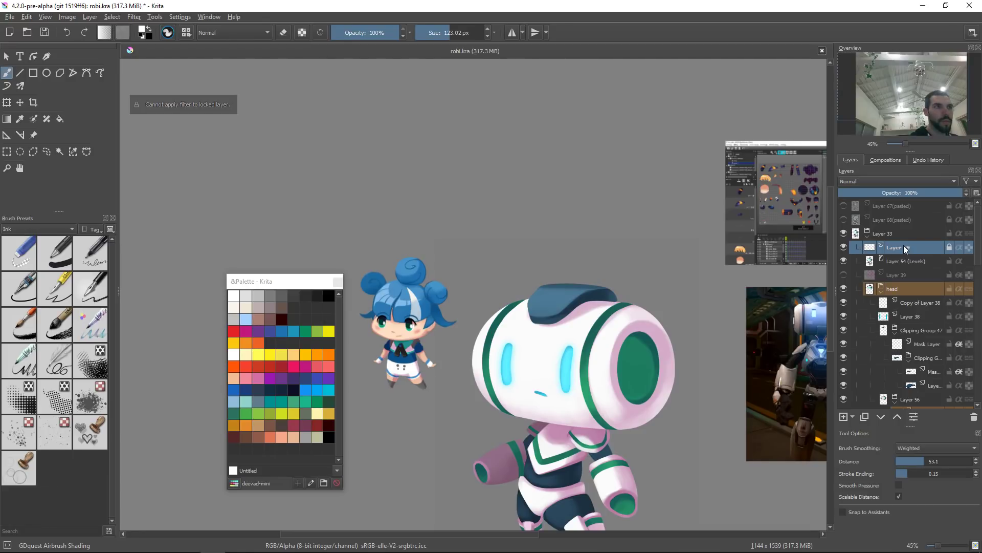
pyautogui.hotkey('ctrl', 'shift', 'l')
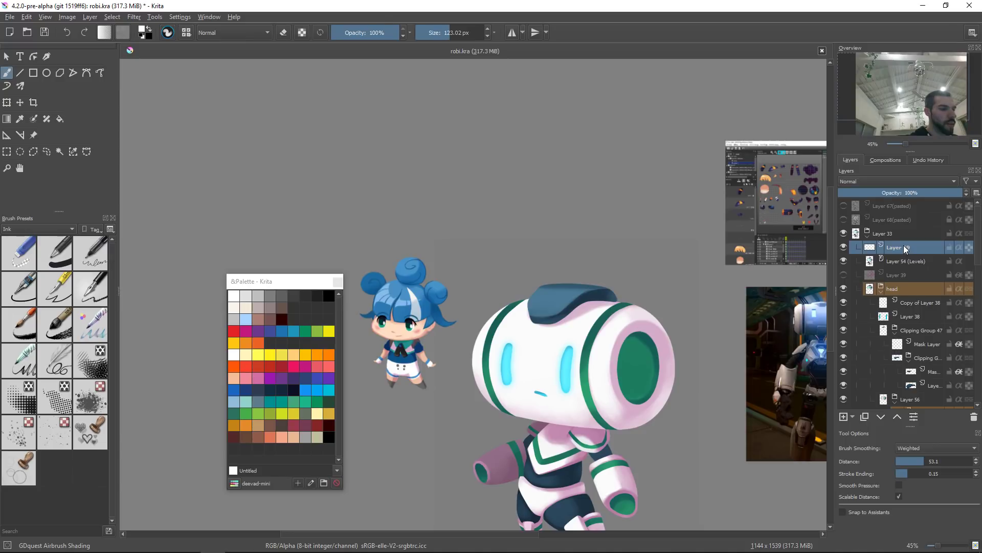
pyautogui.hotkey('ctrl', 'e')
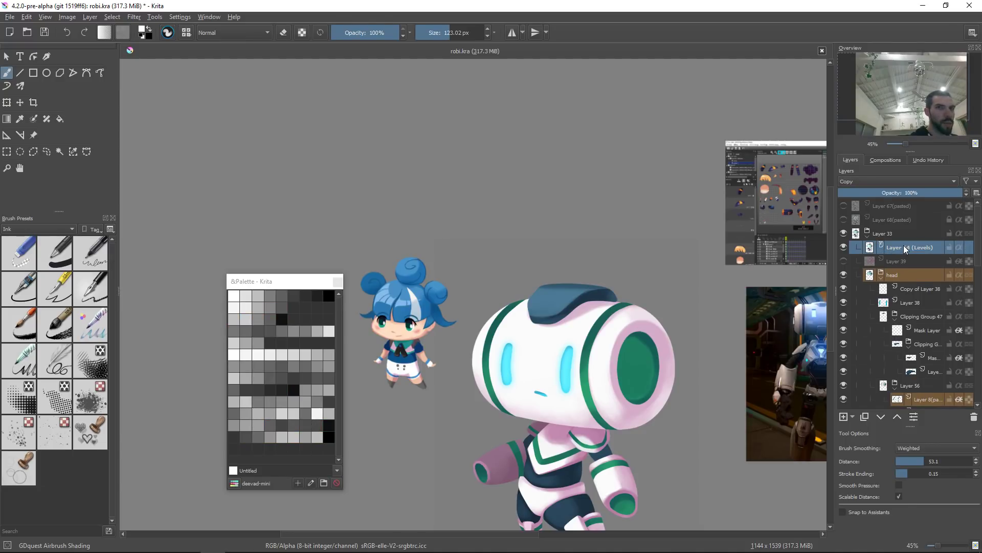
pyautogui.hotkey('ctrl', 'shift', 'l')
# Step: Pick the robot body layer and apply Levels with input black 22, midtone 0.763 and white 175
pyautogui.moveTo(565, 353); pyautogui.dragTo(563, 322)
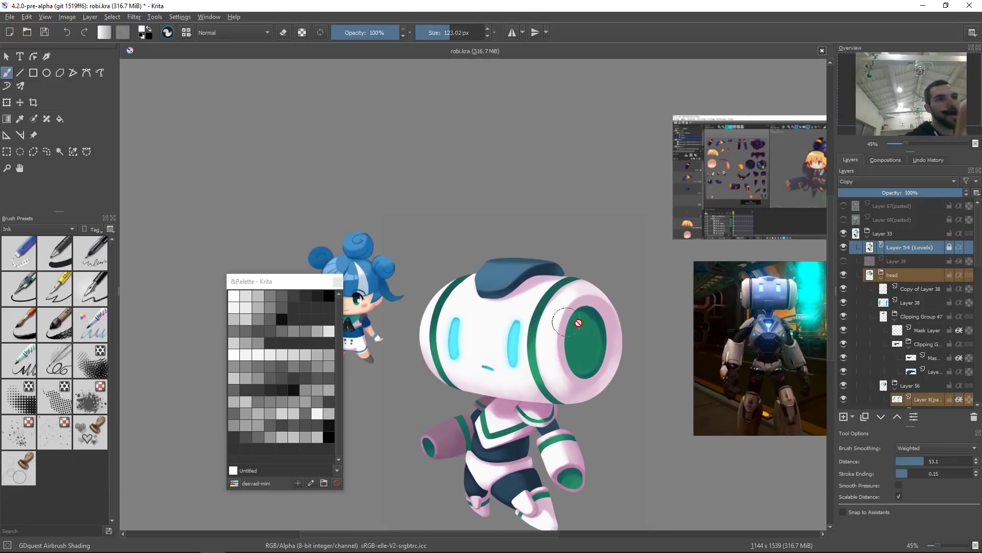
pyautogui.press('r')
pyautogui.click(534, 333)
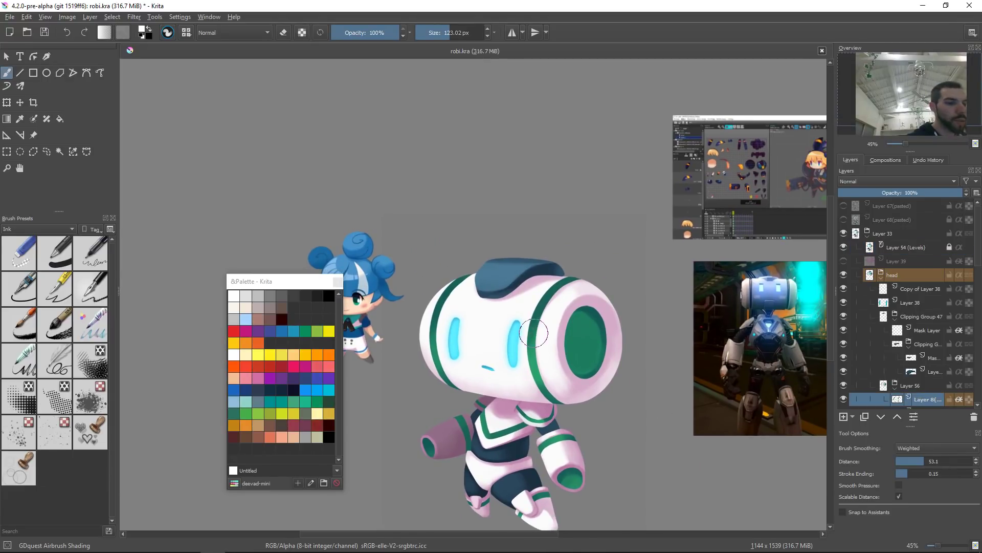
pyautogui.hotkey('ctrl', 'l')
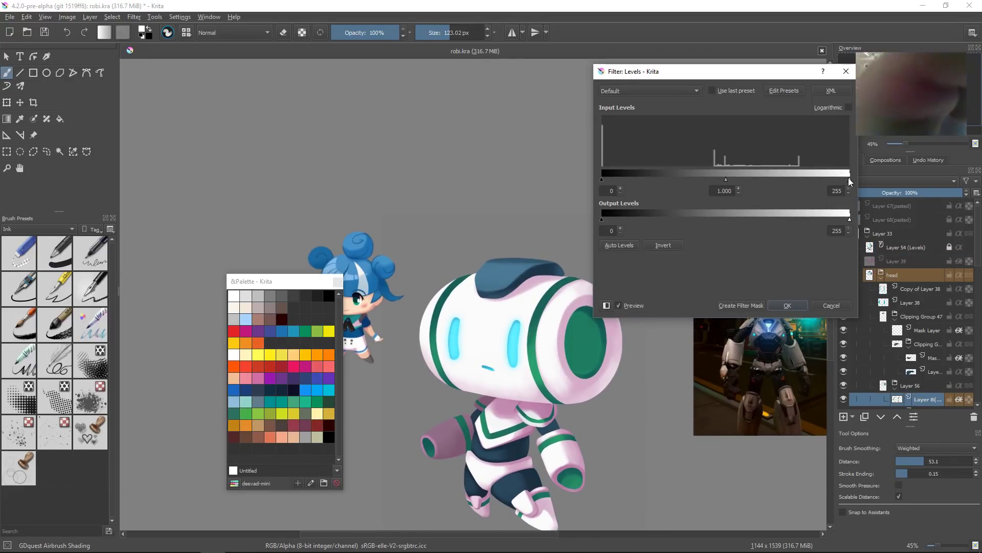
pyautogui.moveTo(602, 179); pyautogui.dragTo(623, 176)
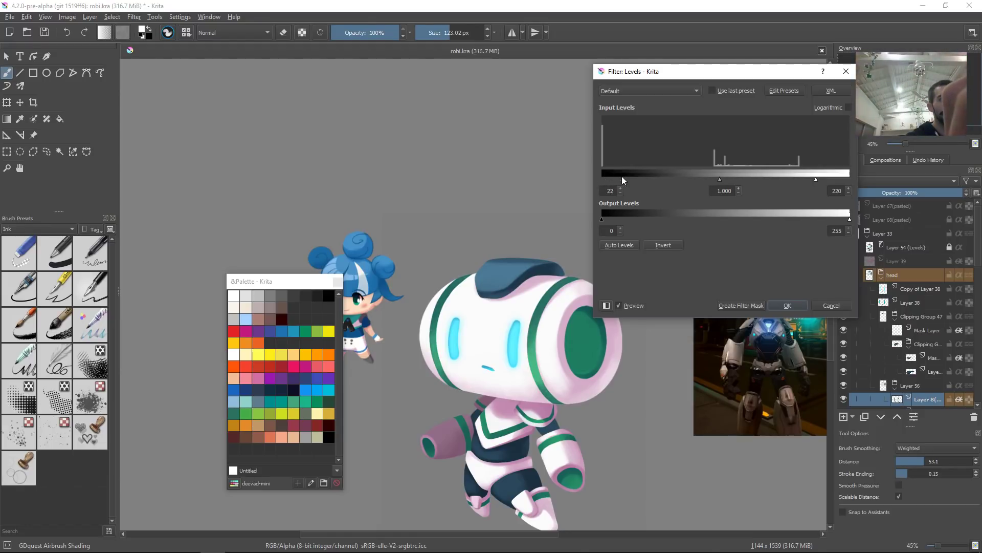
pyautogui.moveTo(814, 179); pyautogui.dragTo(792, 180)
pyautogui.moveTo(708, 180); pyautogui.dragTo(698, 180)
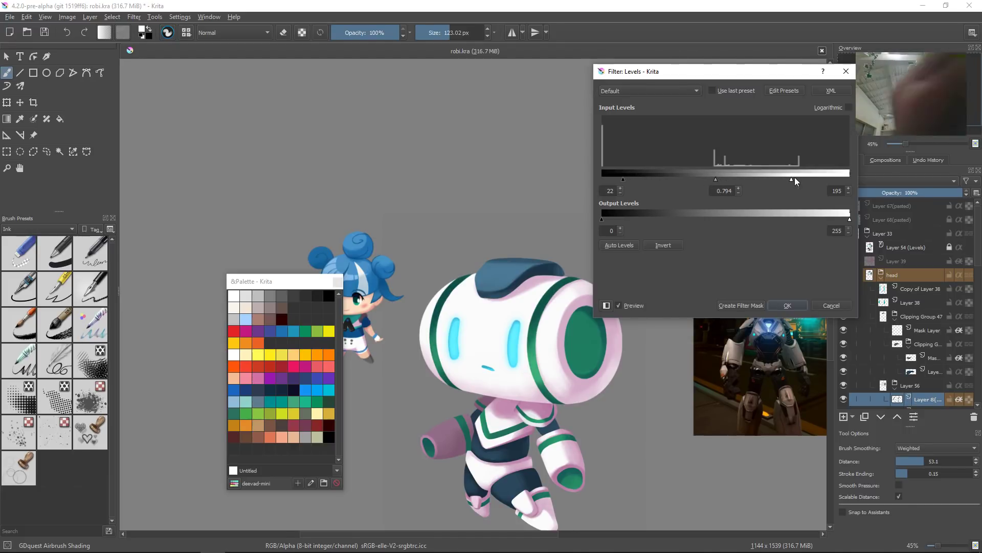
pyautogui.moveTo(790, 179); pyautogui.dragTo(770, 183)
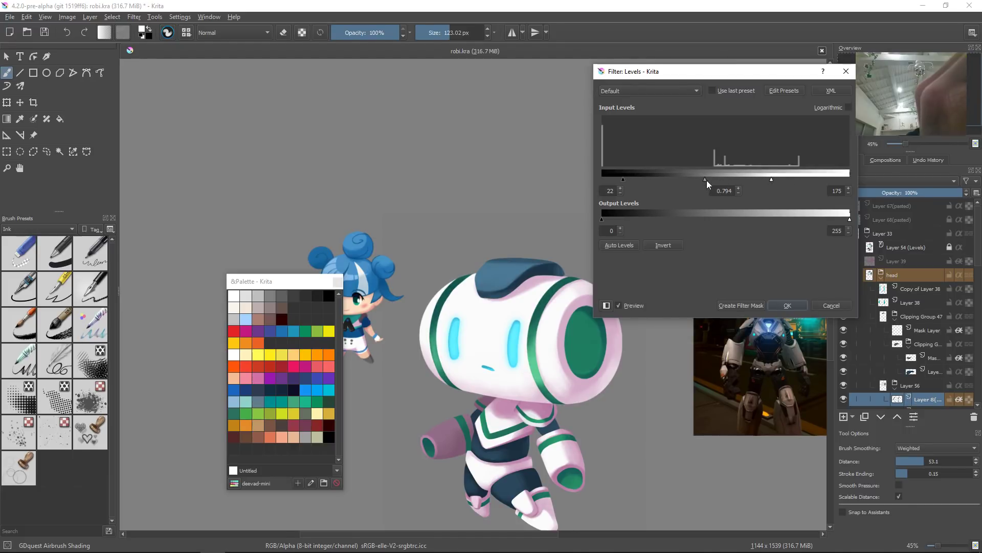
pyautogui.moveTo(719, 180); pyautogui.dragTo(703, 181)
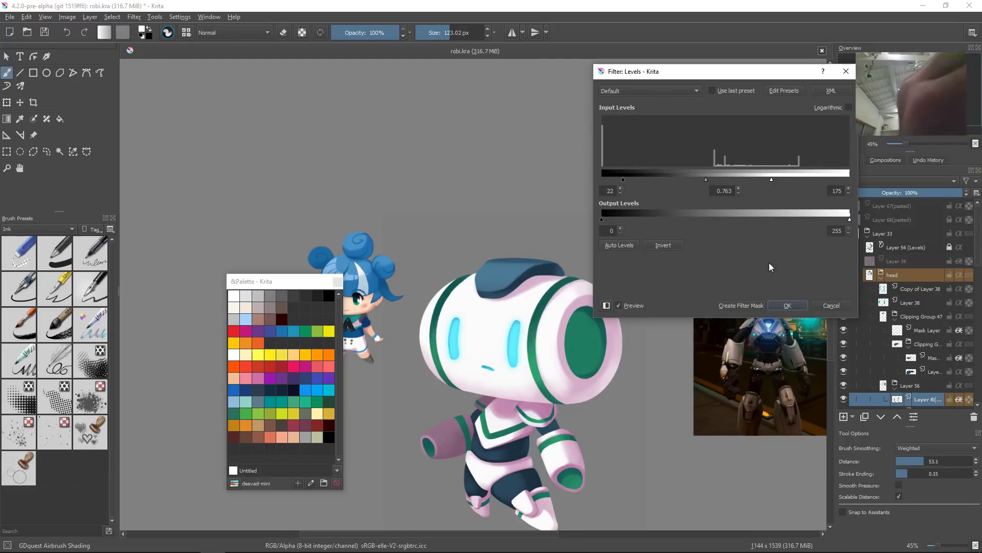
pyautogui.click(789, 306)
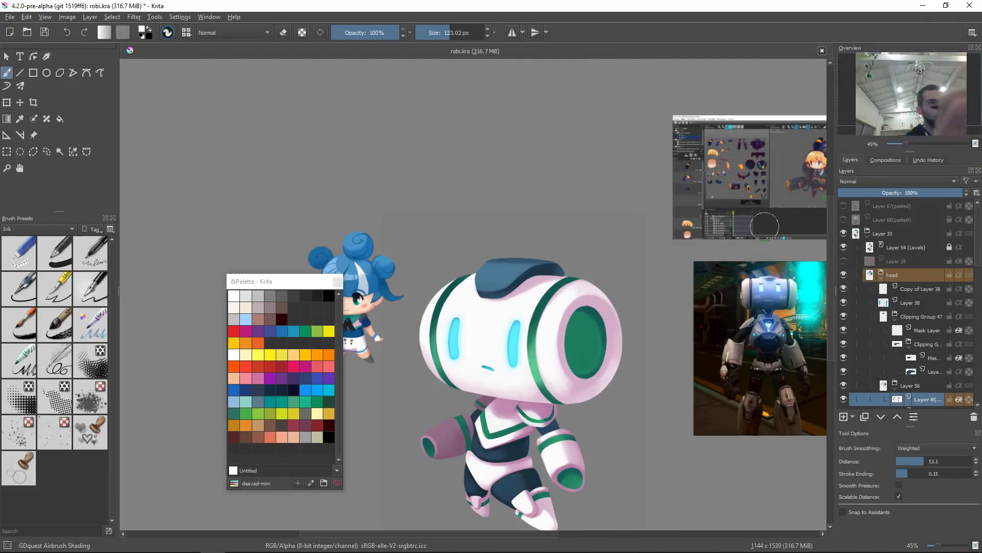
# Step: Sample the green from the robot's head and choose a lighter tint of it in the colour selector
pyautogui.keyDown('ctrl'); pyautogui.click(533, 363); pyautogui.keyUp('ctrl')
pyautogui.keyDown('ctrl'); pyautogui.click(534, 363); pyautogui.keyUp('ctrl')
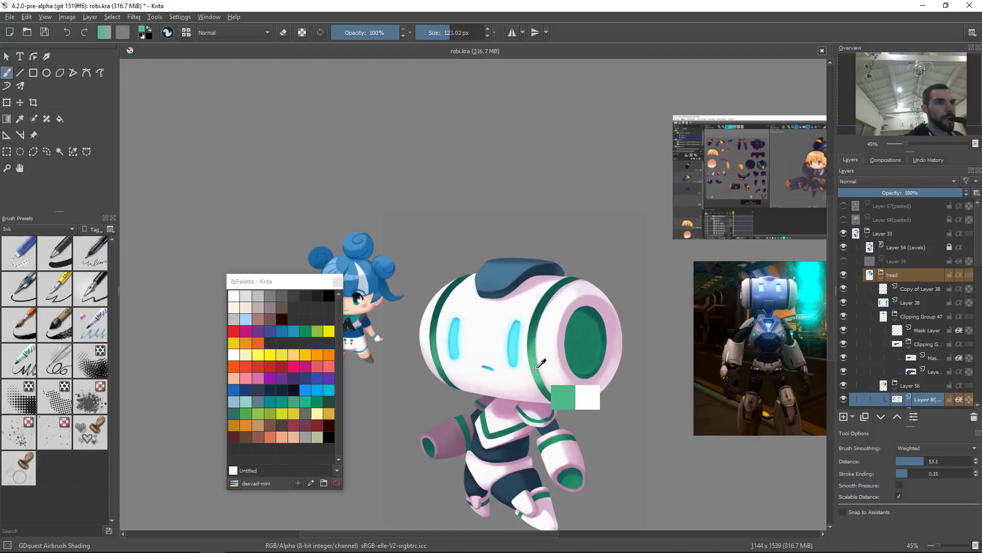
pyautogui.hotkey('shift', 'i')
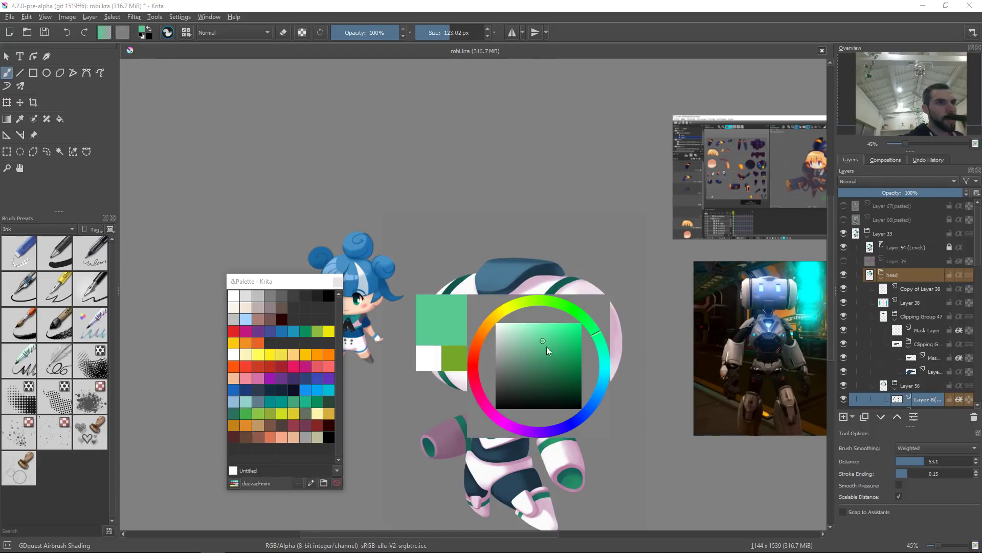
pyautogui.click(554, 338)
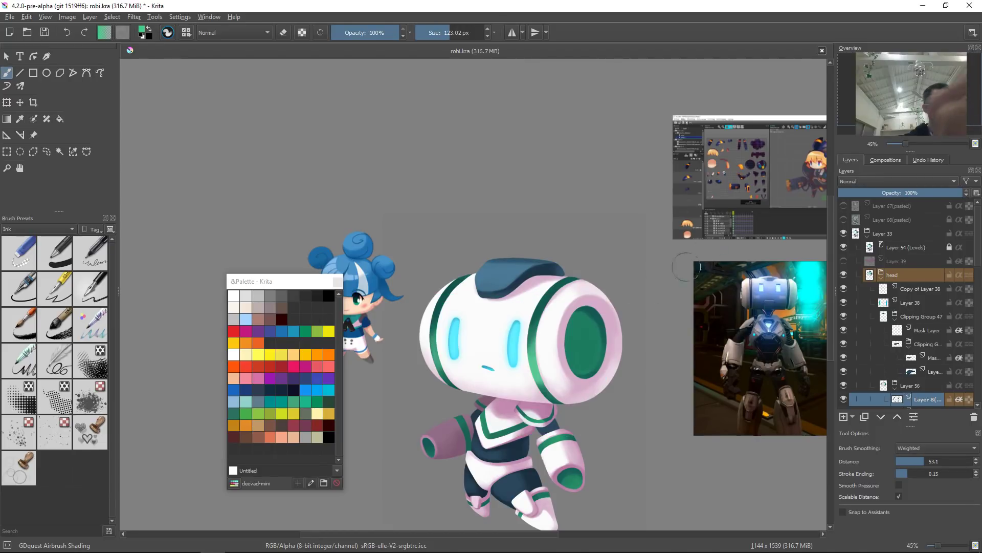
# Step: Lock the layer's alpha, lower brush opacity to 60%, and airbrush light green bounce light around the ear disc and face
pyautogui.press('a')
pyautogui.moveTo(541, 305)
pyautogui.mouseDown()
pyautogui.moveTo(552, 390)
pyautogui.moveTo(542, 333)
pyautogui.moveTo(556, 299)
pyautogui.moveTo(548, 364)
pyautogui.mouseUp()
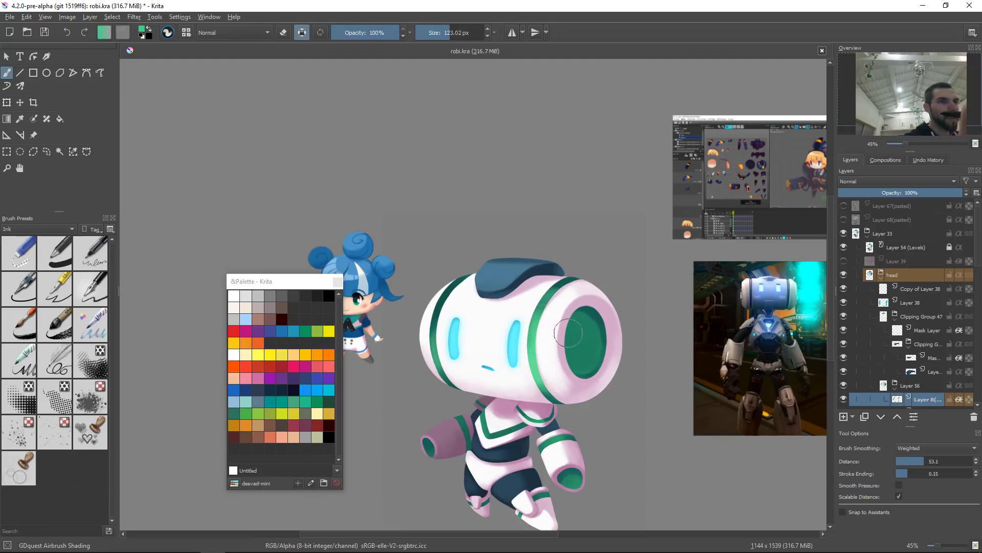
pyautogui.hotkey('ctrl', 'z')
pyautogui.press('i')
pyautogui.press('i')
pyautogui.press('i')
pyautogui.press('i')
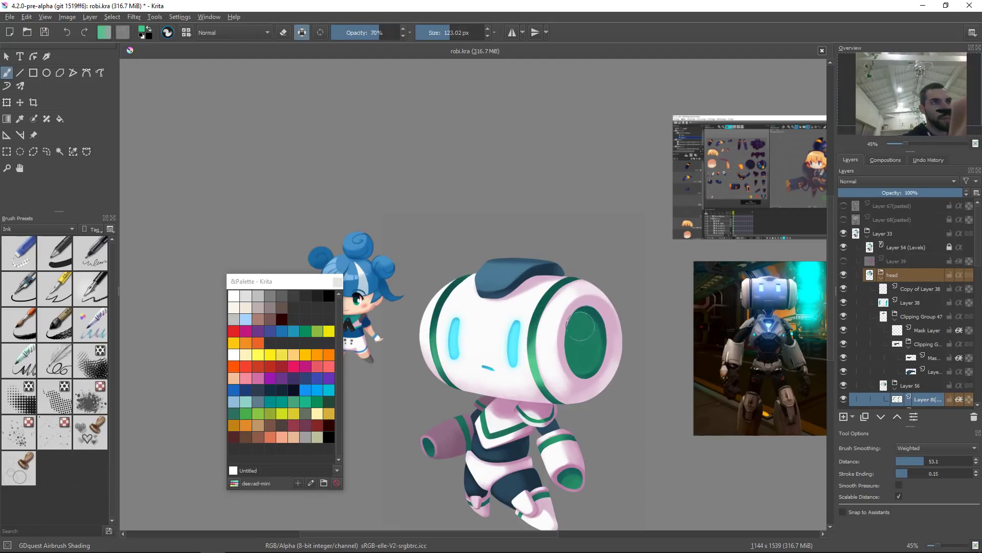
pyautogui.moveTo(535, 352)
pyautogui.keyDown('shift'); pyautogui.mouseDown()
pyautogui.moveTo(552, 385)
pyautogui.moveTo(544, 324)
pyautogui.moveTo(557, 389)
pyautogui.mouseUp(); pyautogui.keyUp('shift')
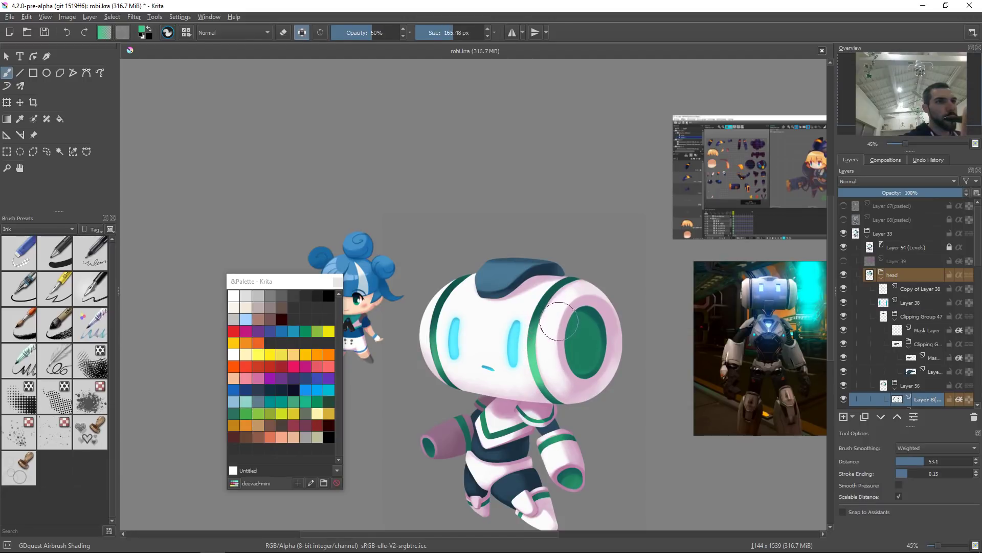
pyautogui.moveTo(553, 313); pyautogui.dragTo(540, 348)
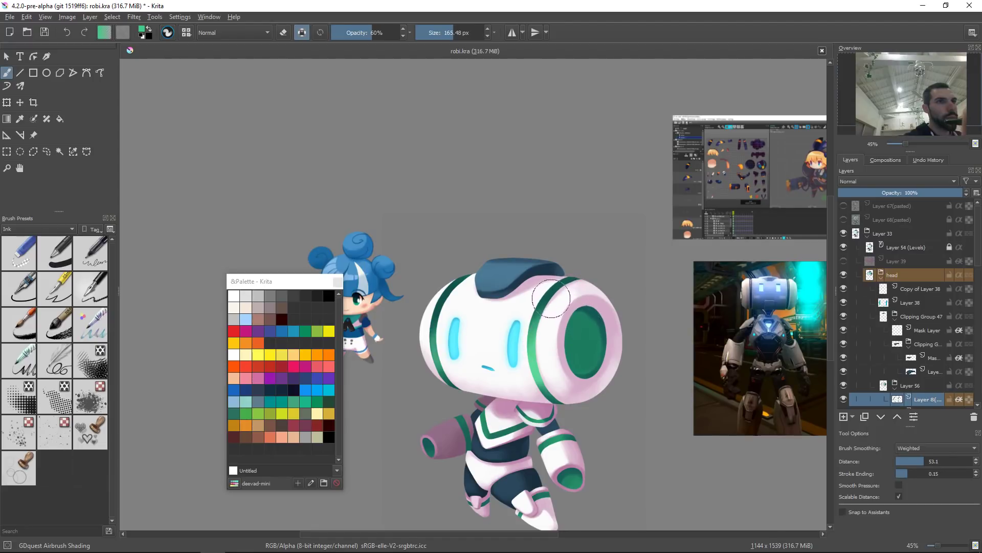
pyautogui.keyDown('ctrl'); pyautogui.click(554, 294); pyautogui.keyUp('ctrl')
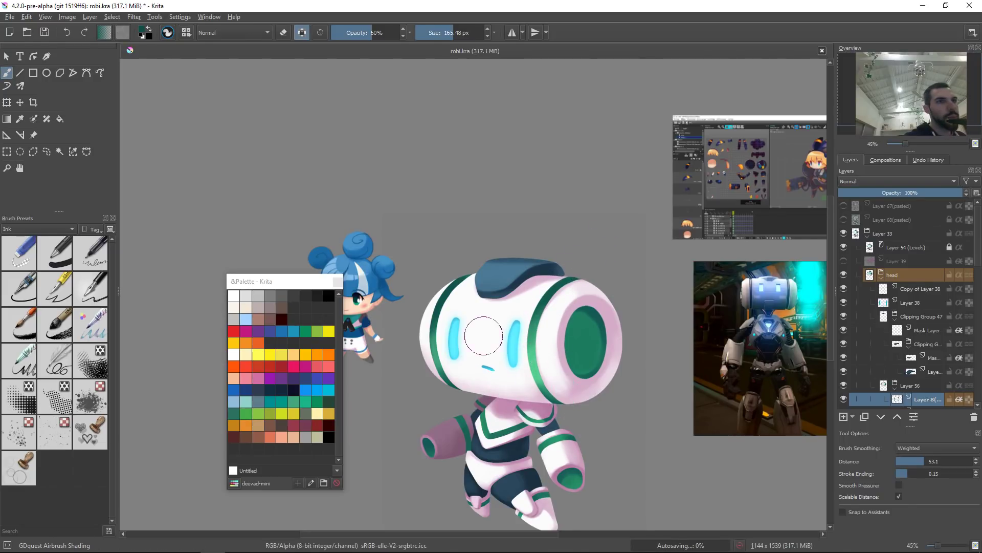
pyautogui.keyDown('ctrl'); pyautogui.click(535, 361); pyautogui.keyUp('ctrl')
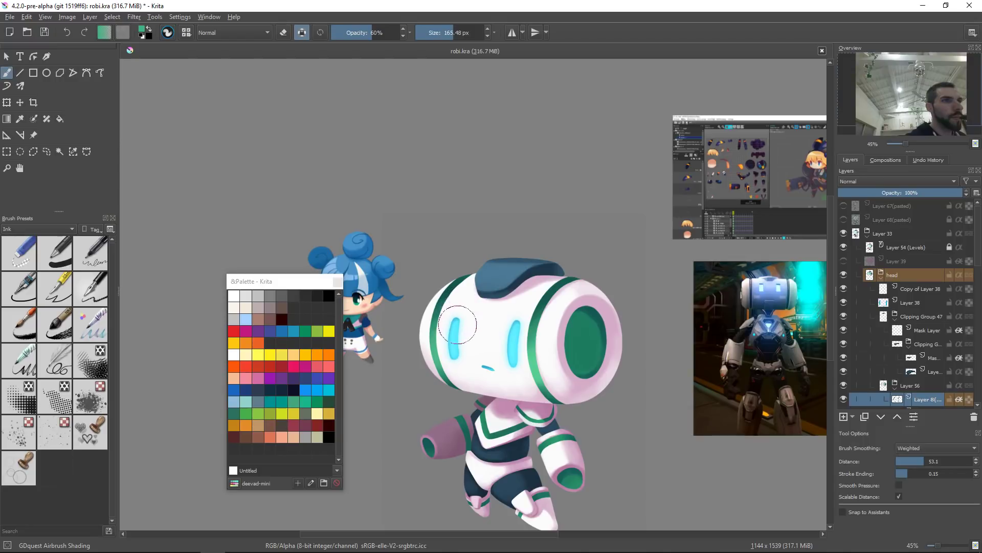
pyautogui.moveTo(443, 347)
pyautogui.mouseDown()
pyautogui.moveTo(455, 371)
pyautogui.moveTo(459, 358)
pyautogui.mouseUp()
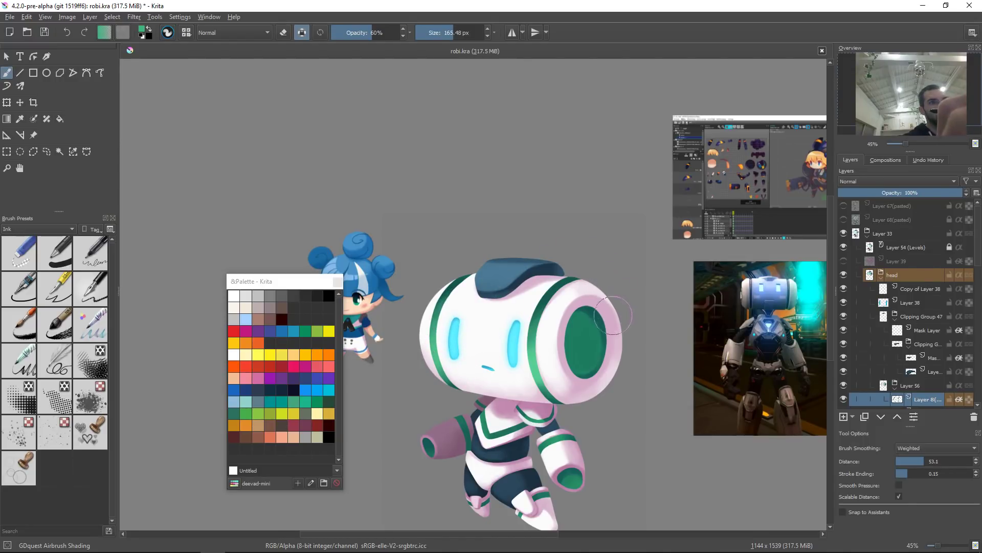
# Step: Add a new layer and paint a soft green stroke near the head's ear disc
pyautogui.press('Insert')
pyautogui.moveTo(584, 330)
pyautogui.mouseDown()
pyautogui.moveTo(583, 353)
pyautogui.moveTo(584, 333)
pyautogui.moveTo(613, 350)
pyautogui.mouseUp()
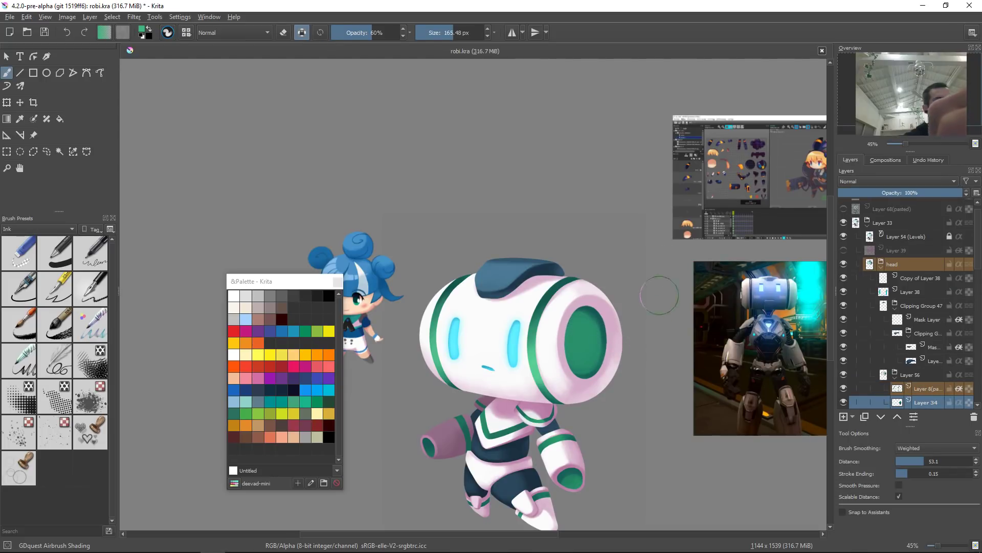
pyautogui.scroll(-5, 660, 296)
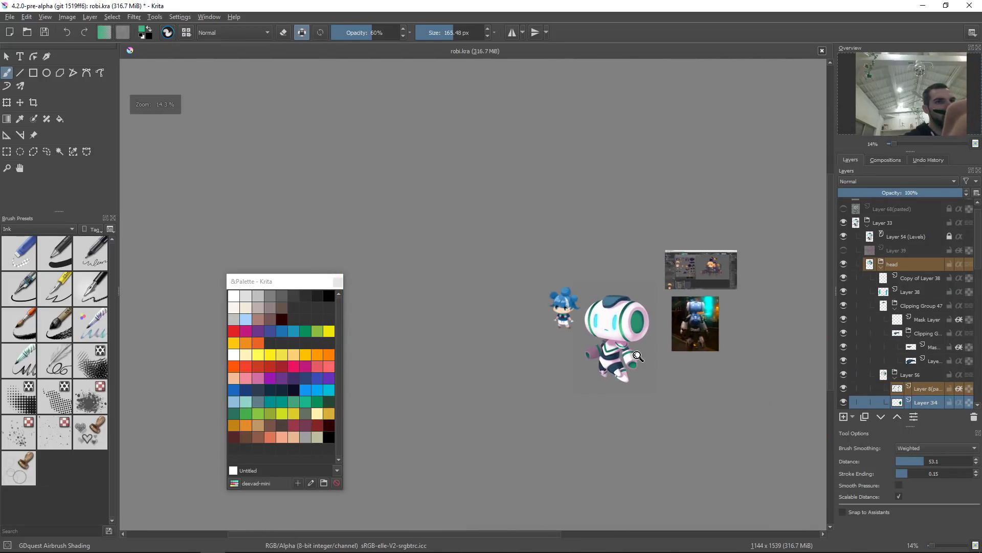
pyautogui.scroll(3, 626, 332)
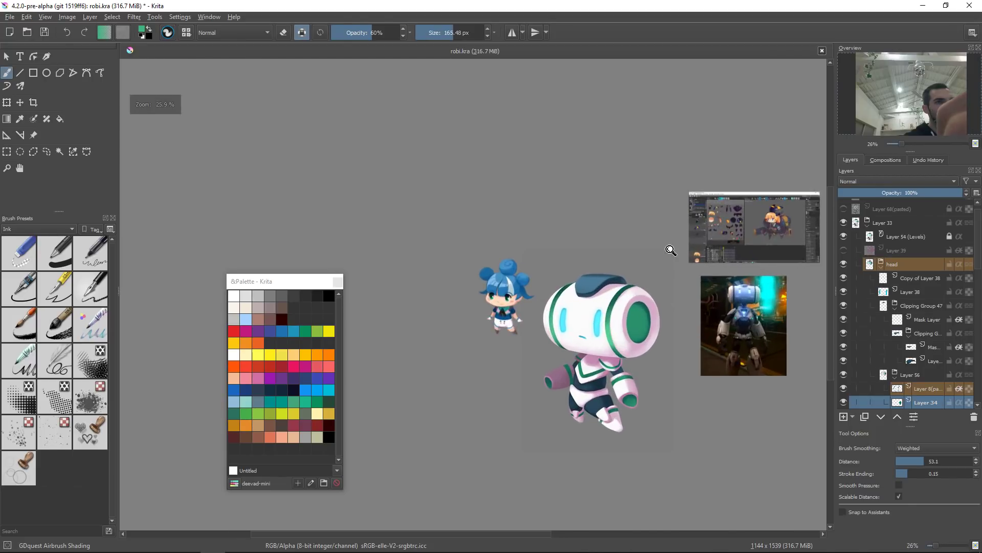
pyautogui.keyDown('ctrl'); pyautogui.click(606, 340); pyautogui.keyUp('ctrl')
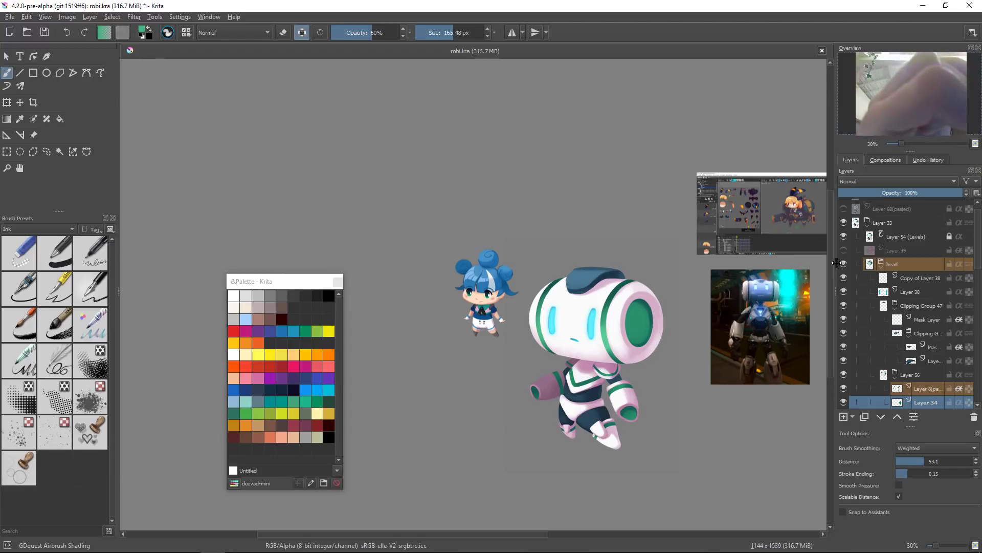
pyautogui.press('/')
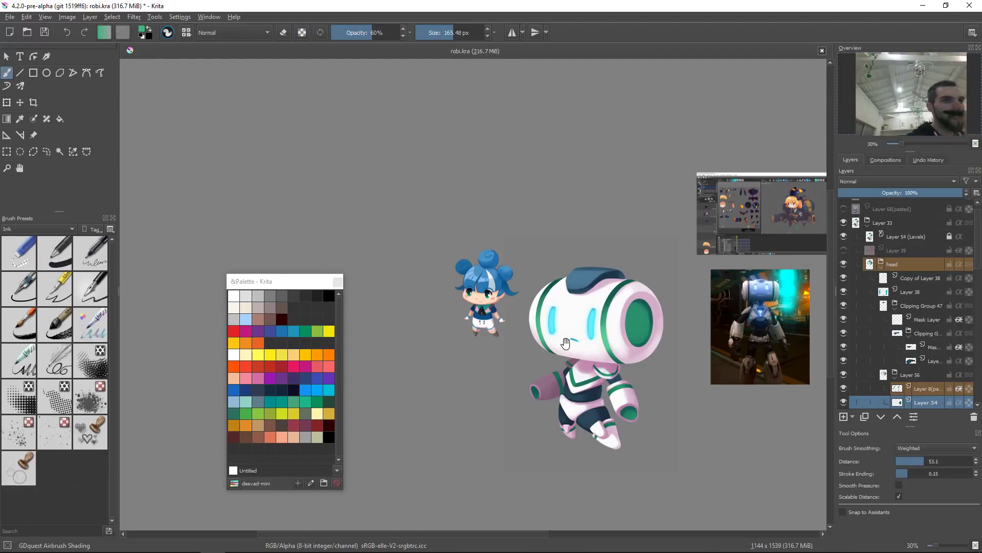
pyautogui.moveTo(634, 324); pyautogui.dragTo(595, 329)
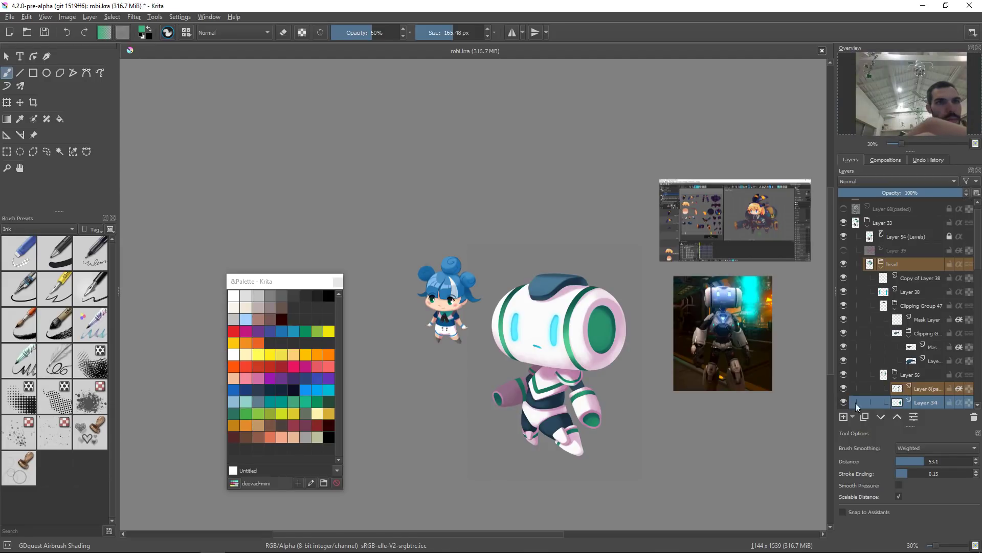
# Step: Duplicate the robot body layer and apply an HSV adjustment to the copy with hue -15 and saturation 23
pyautogui.click(864, 391)
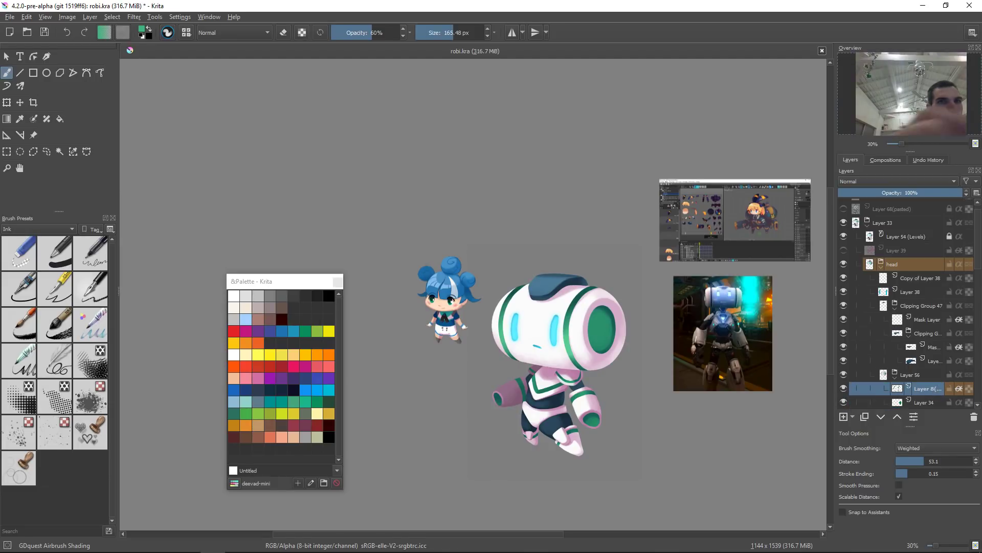
pyautogui.press('/')
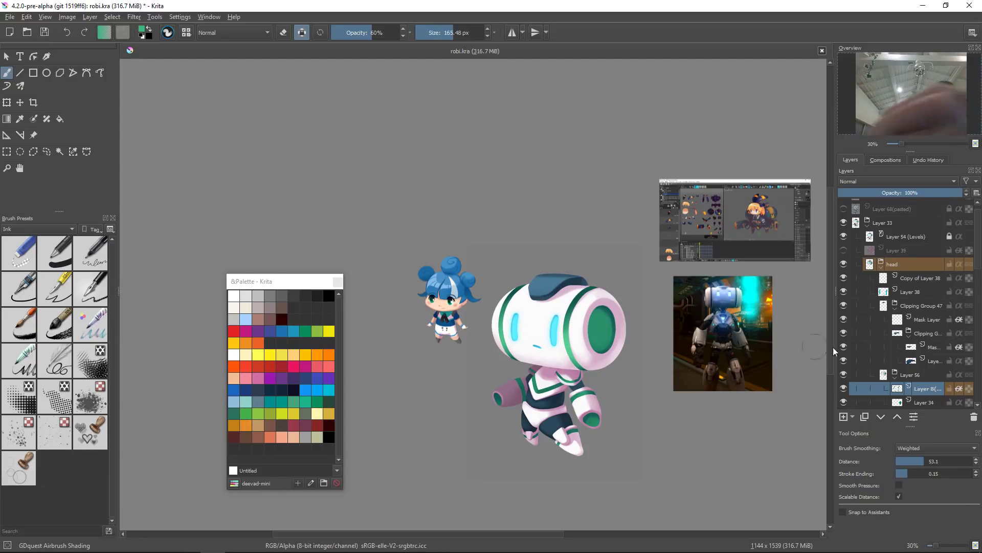
pyautogui.hotkey('ctrl', 'j')
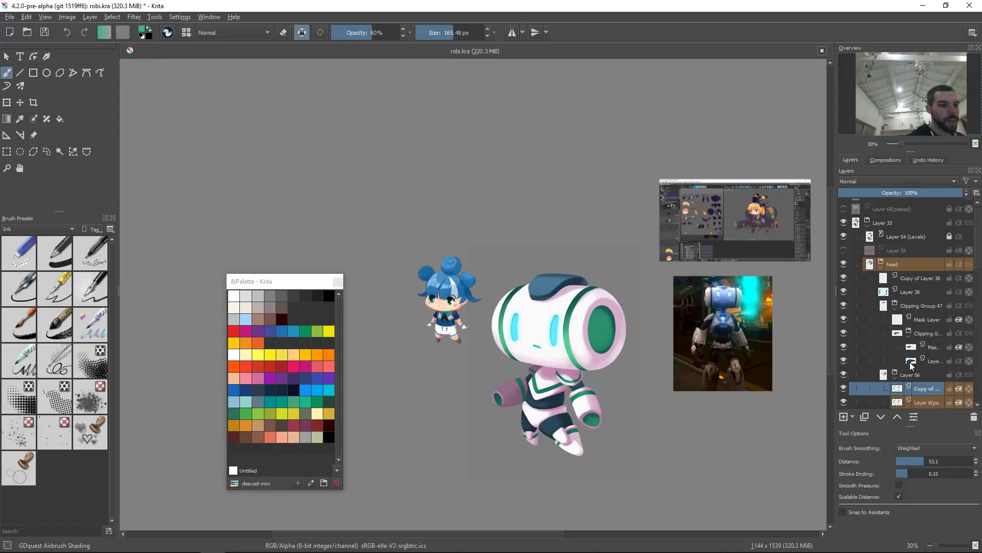
pyautogui.press('Delete')
pyautogui.hotkey('ctrl', 'u')
pyautogui.press('Escape')
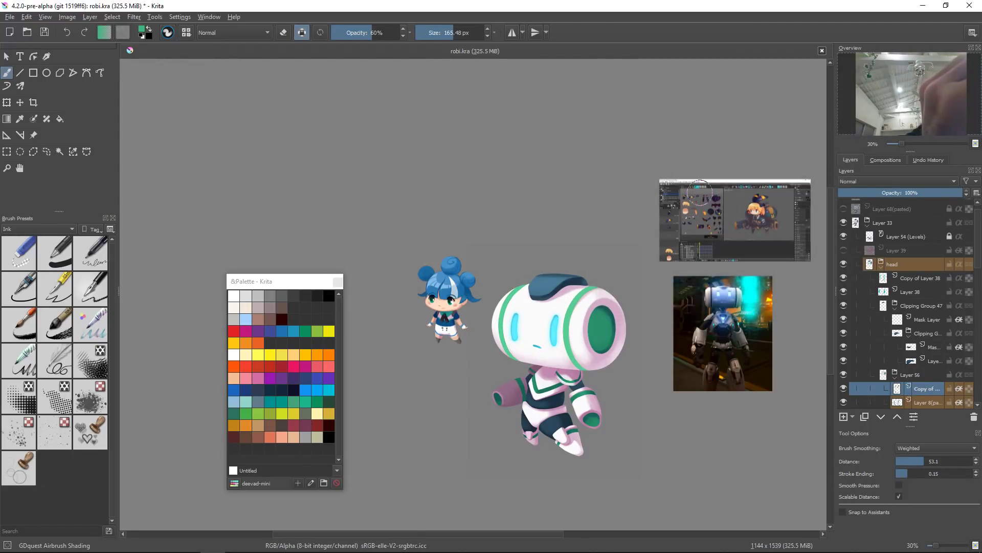
pyautogui.hotkey('ctrl', 'u')
pyautogui.moveTo(724, 136); pyautogui.dragTo(742, 137)
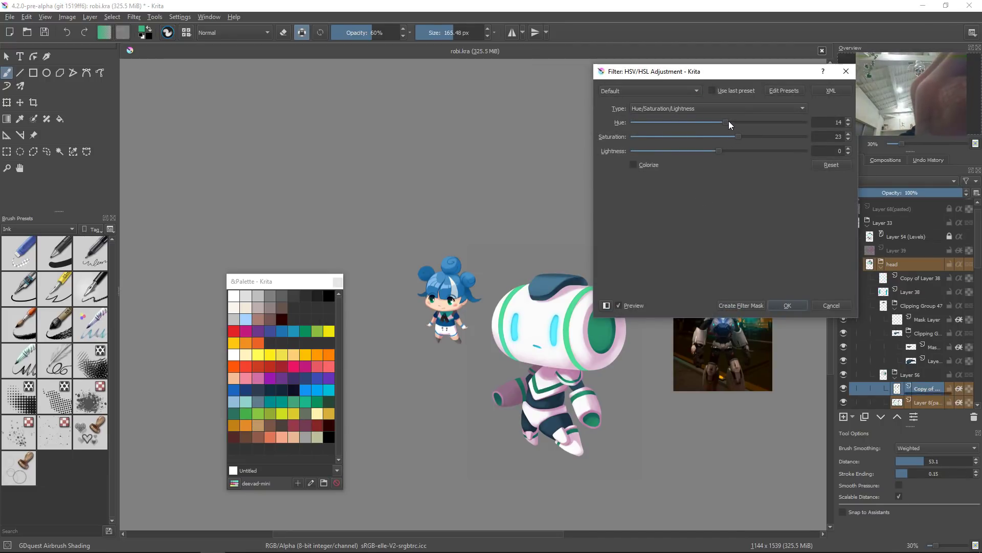
pyautogui.moveTo(723, 121); pyautogui.dragTo(715, 121)
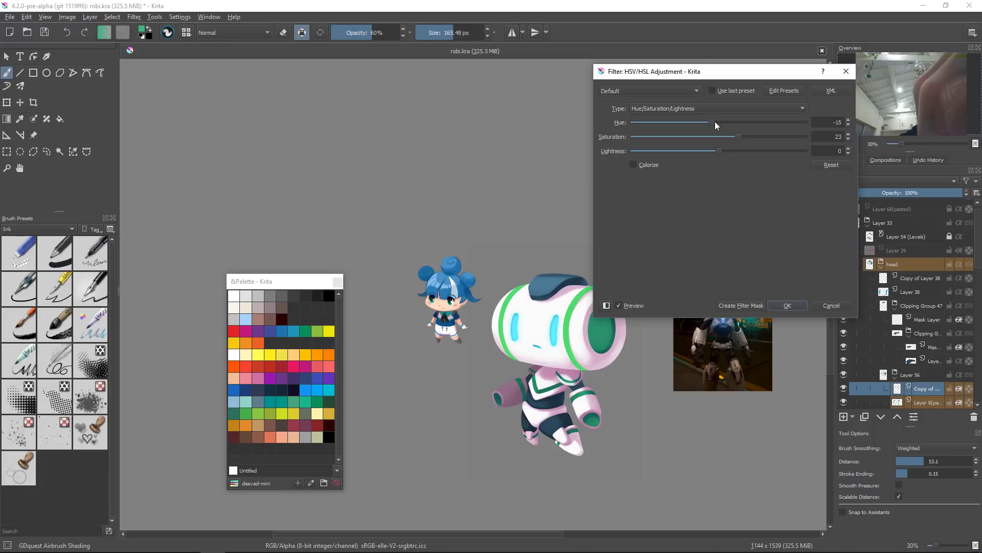
pyautogui.click(791, 306)
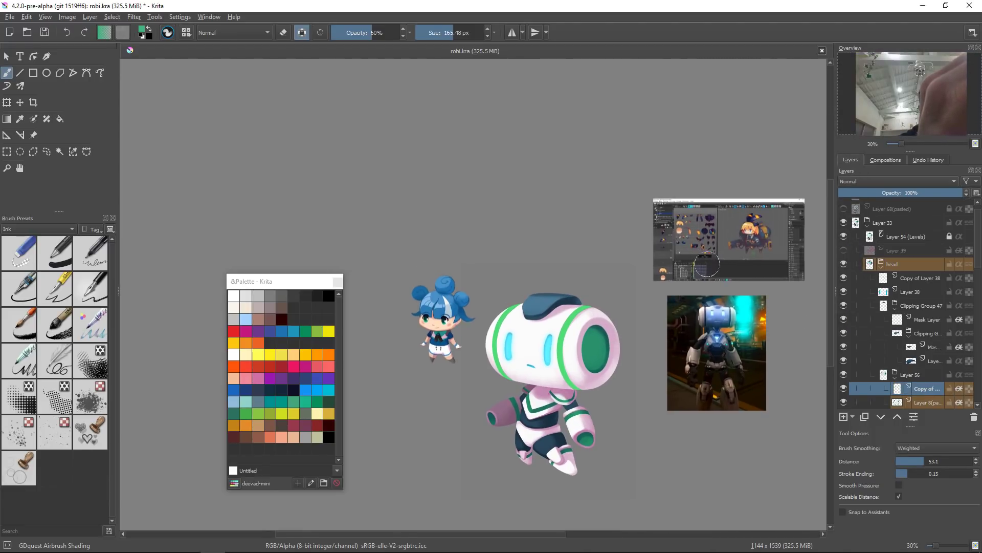
pyautogui.hotkey('alt', 'r')
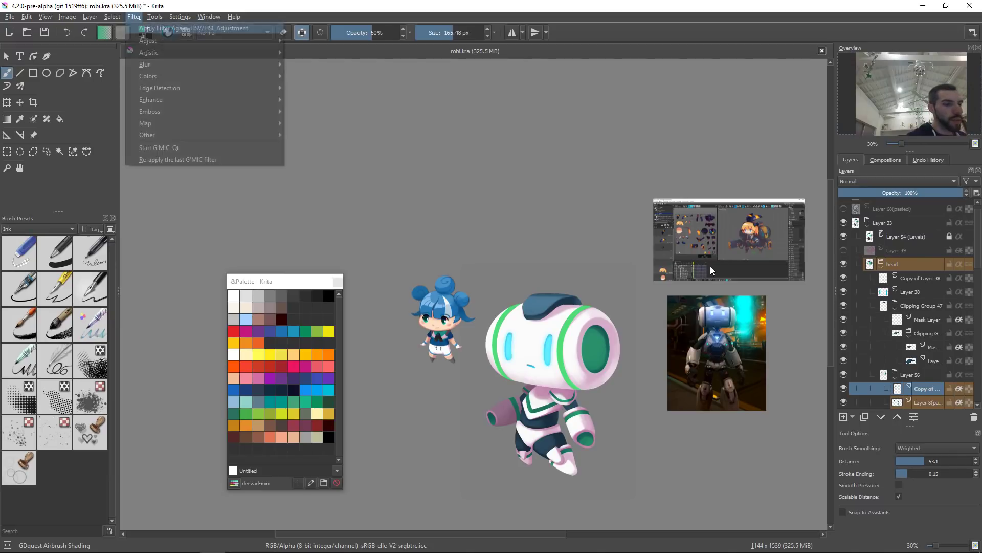
pyautogui.press('b')
pyautogui.press('g')
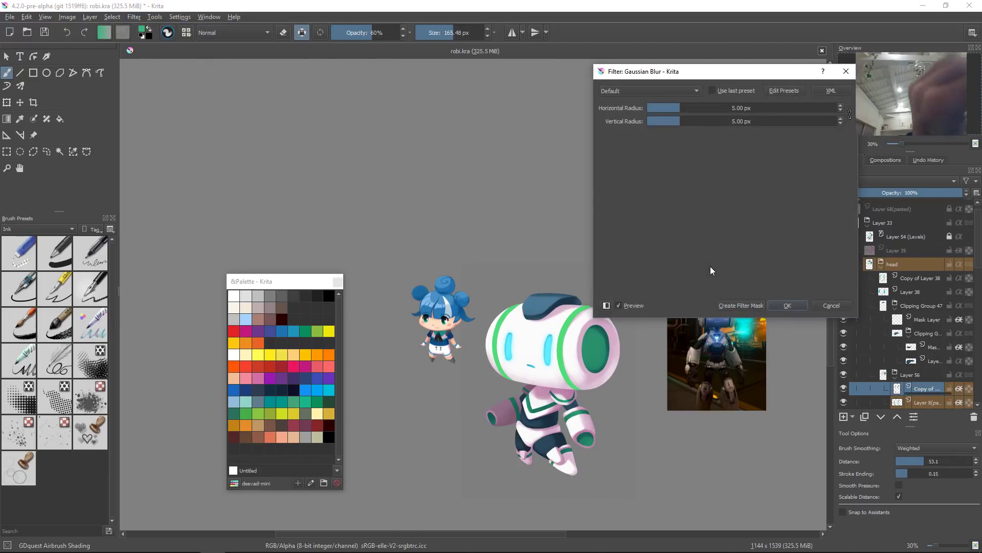
pyautogui.click(744, 108)
pyautogui.moveTo(744, 108); pyautogui.dragTo(702, 106)
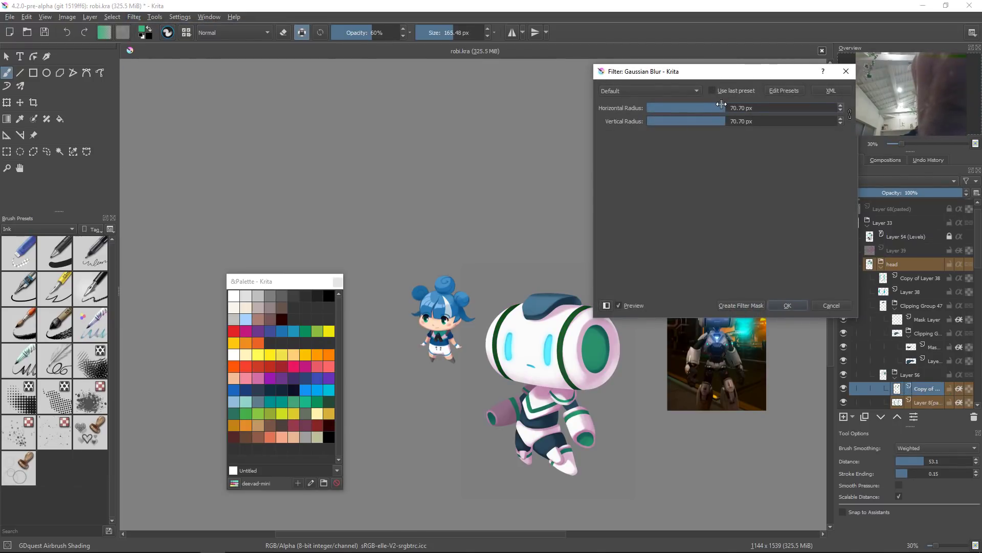
pyautogui.moveTo(701, 108); pyautogui.dragTo(690, 109)
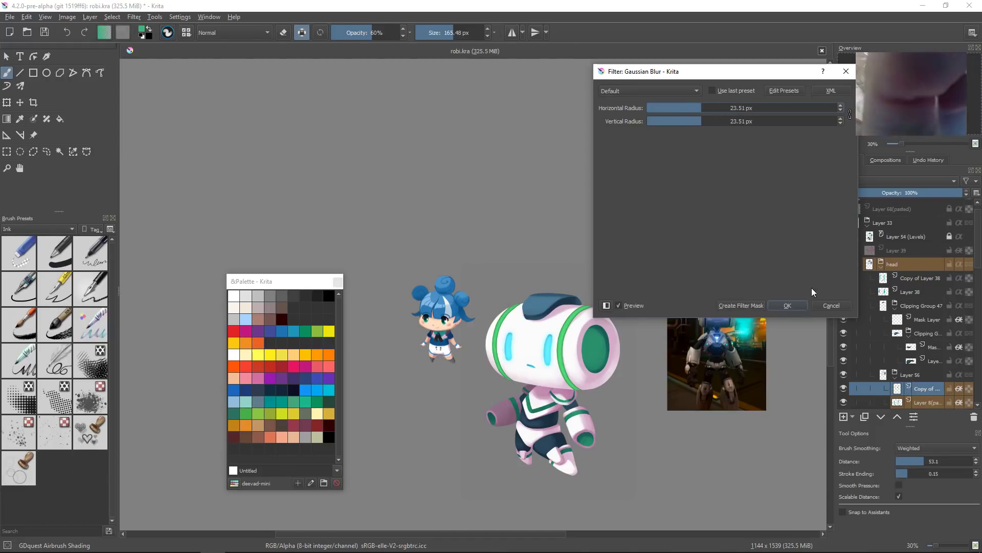
pyautogui.click(828, 304)
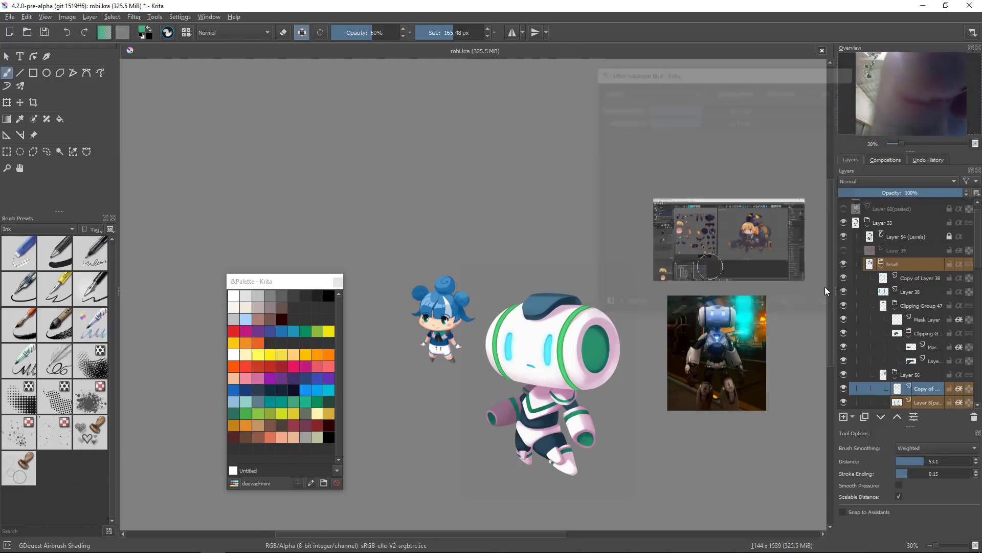
# Step: Toggle the copied body layer's visibility to compare it with the original
pyautogui.click(844, 389)
pyautogui.click(842, 390)
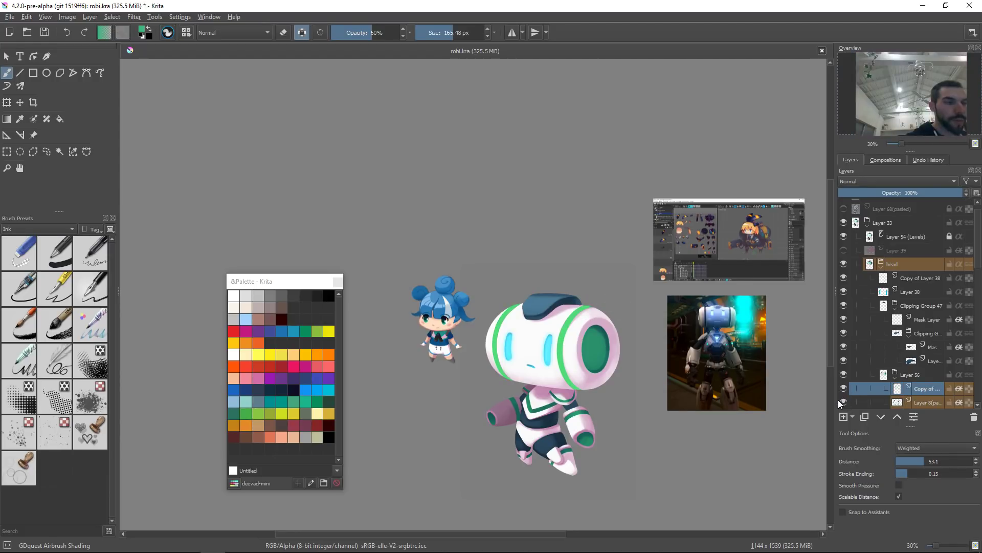
pyautogui.moveTo(583, 325); pyautogui.dragTo(570, 315)
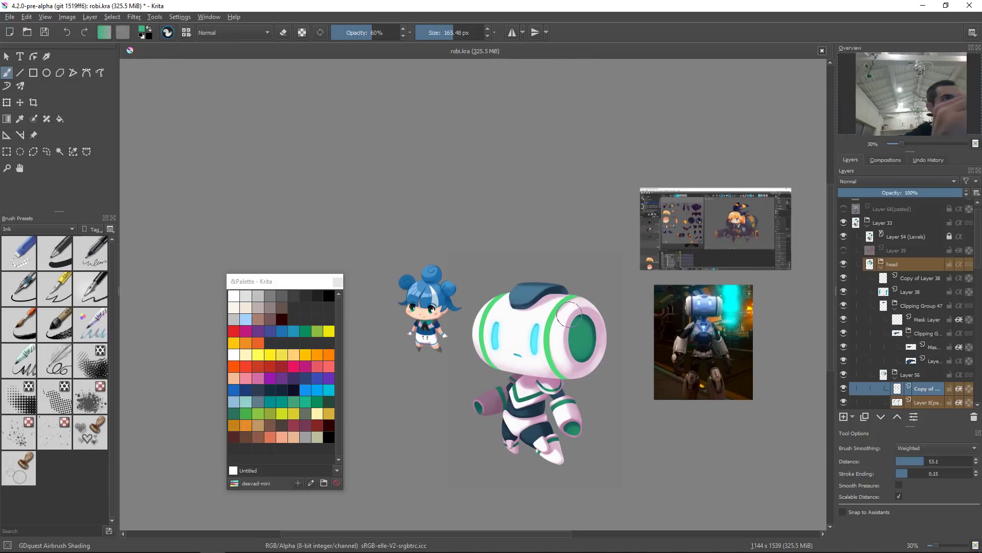
# Step: Apply a Gaussian blur of about 24.18 px to the copied body layer and toggle its visibility to compare
pyautogui.hotkey('alt', 'r')
pyautogui.press('b')
pyautogui.press('g')
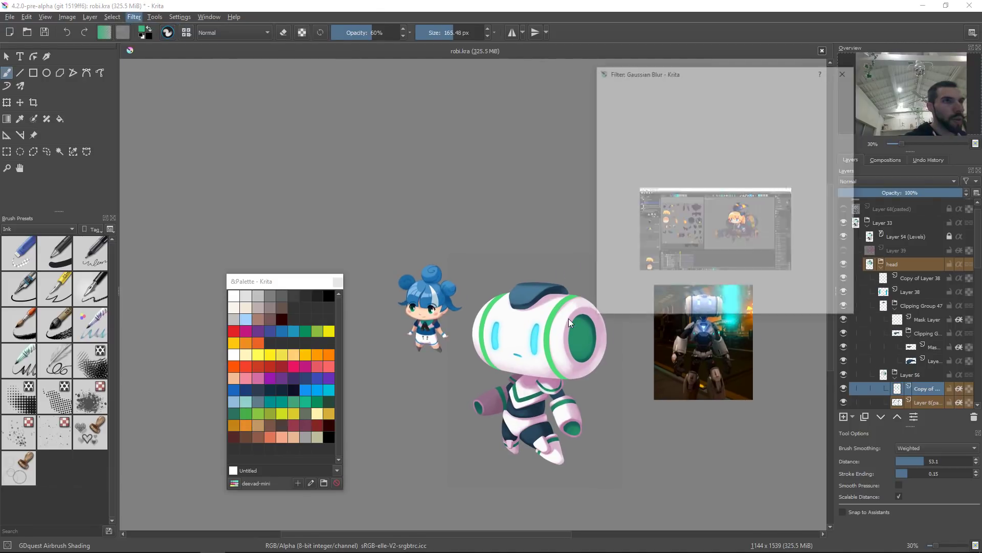
pyautogui.click(748, 108)
pyautogui.moveTo(743, 110); pyautogui.dragTo(702, 111)
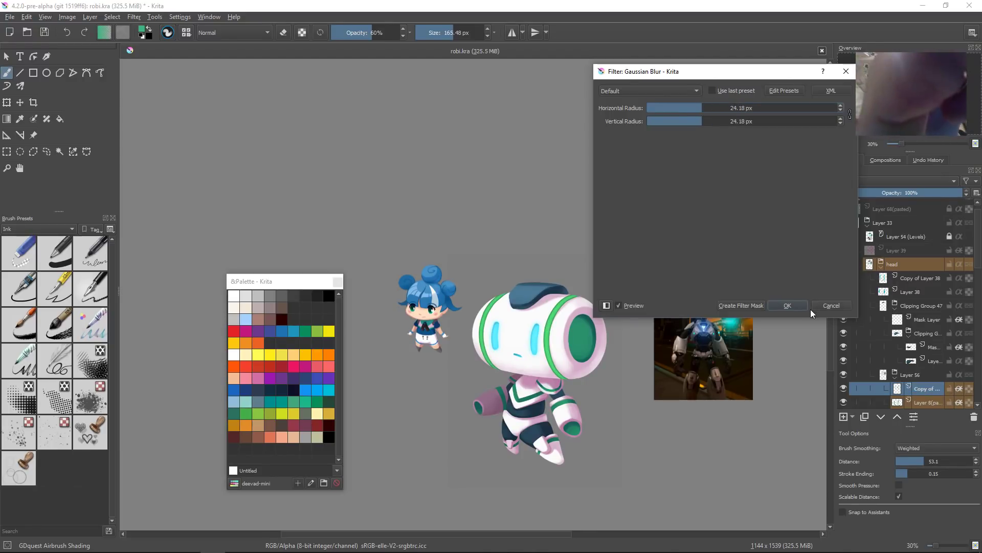
pyautogui.click(797, 309)
pyautogui.click(842, 392)
pyautogui.click(841, 392)
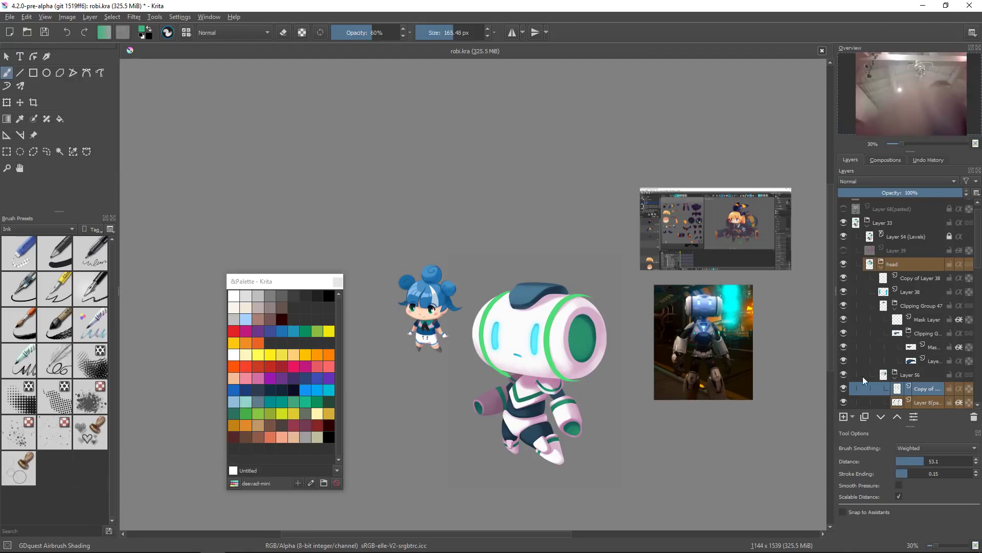
pyautogui.click(843, 390)
pyautogui.click(844, 390)
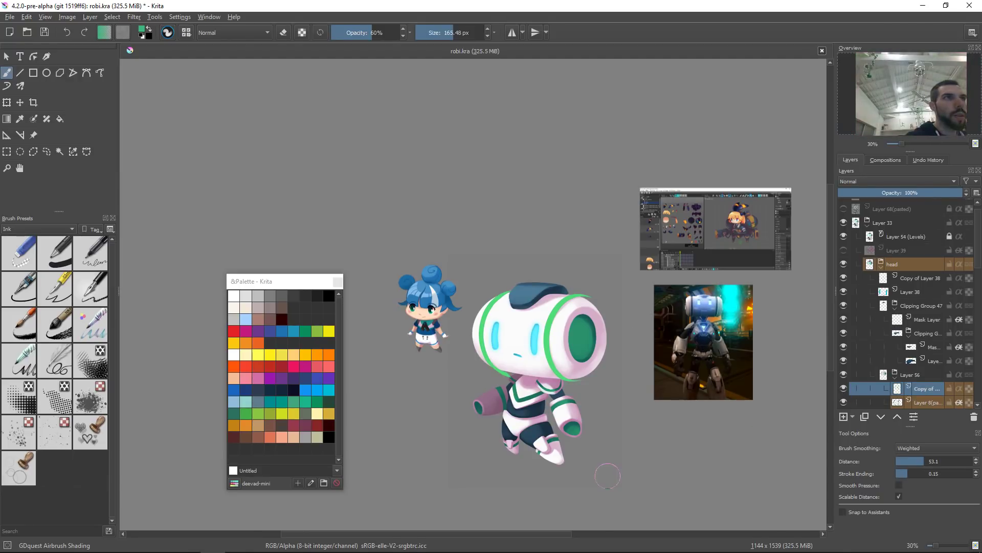
# Step: Apply another Gaussian blur of about 30.81 px radius to the copied body layer
pyautogui.hotkey('alt', 'r')
pyautogui.press('Down')
pyautogui.press('Down')
pyautogui.press('Down')
pyautogui.press('Right')
pyautogui.press('Escape')
pyautogui.press('Escape')
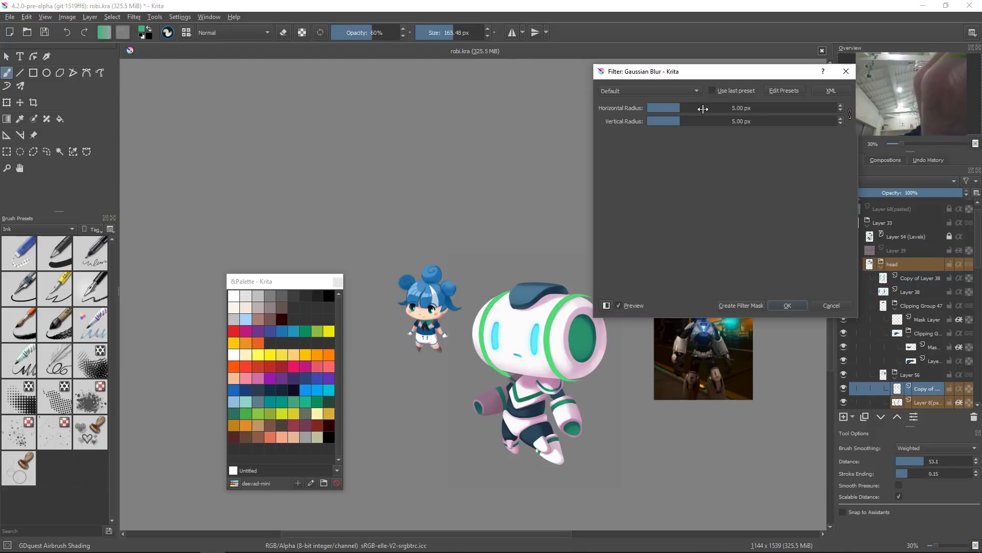
pyautogui.moveTo(700, 110); pyautogui.dragTo(706, 109)
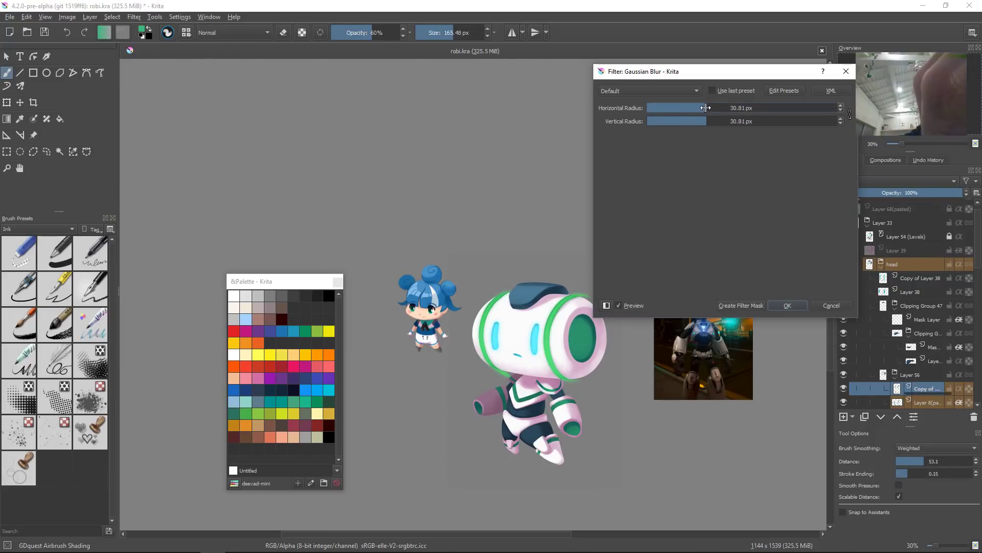
pyautogui.click(761, 306)
# Step: Set the copied body layer's blend mode to Screen
pyautogui.click(916, 180)
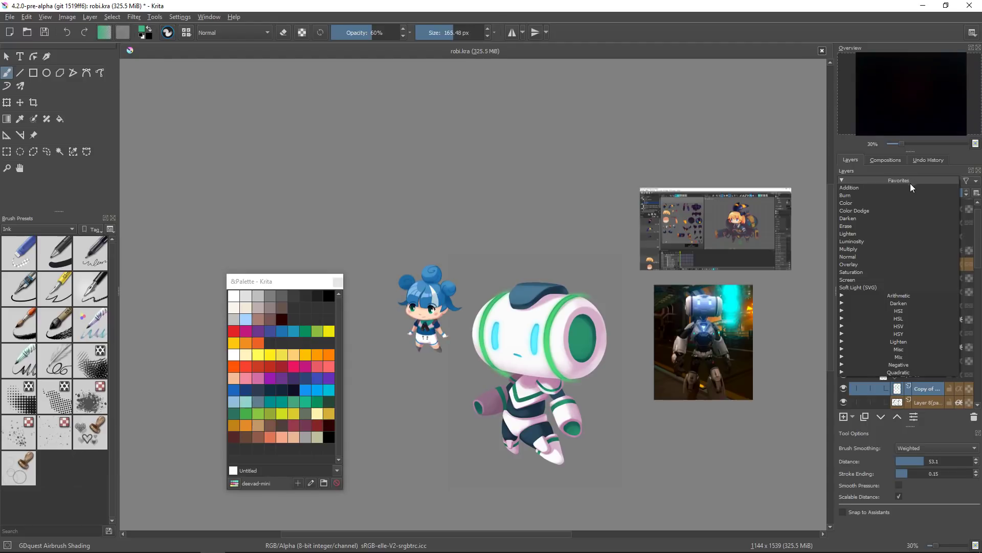
pyautogui.click(870, 281)
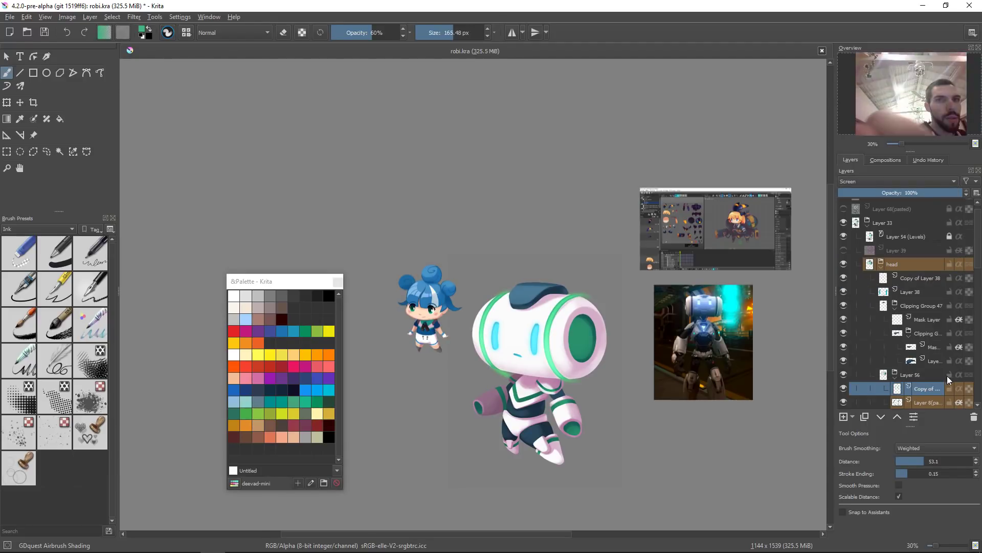
pyautogui.click(959, 389)
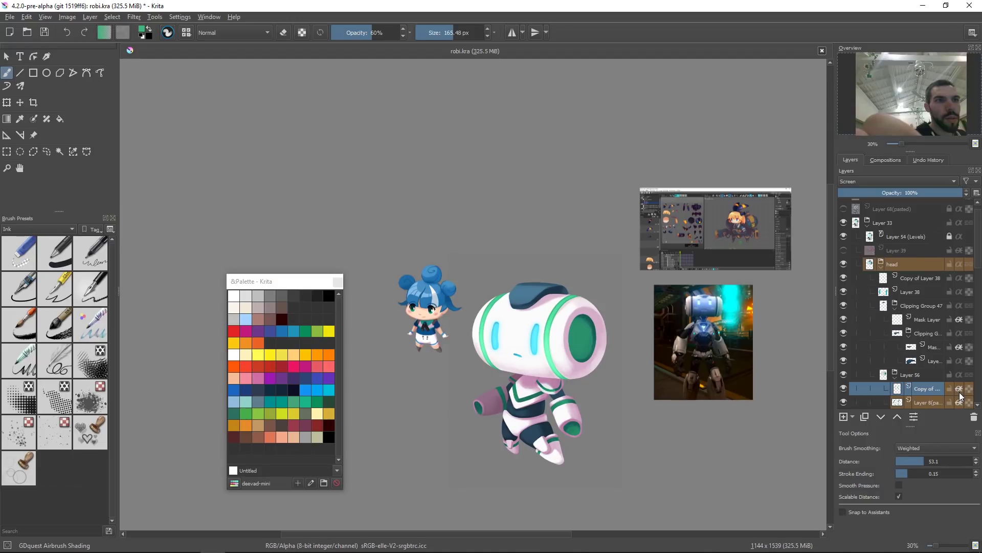
# Step: Toggle the copied body layer's visibility at a zoomed-out view to compare the effect
pyautogui.click(843, 389)
pyautogui.click(843, 388)
pyautogui.scroll(-3, 640, 382)
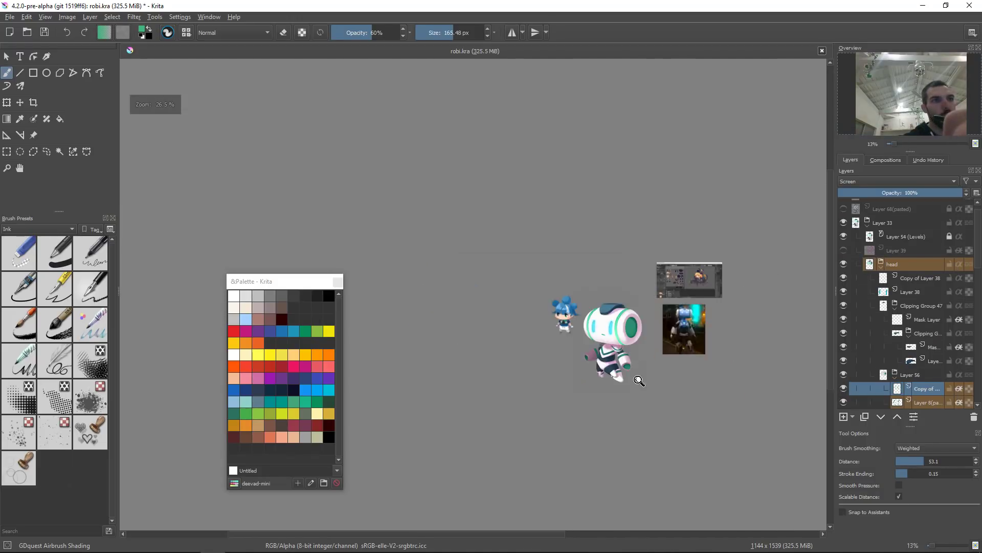
pyautogui.scroll(-1, 640, 381)
pyautogui.click(840, 389)
pyautogui.click(843, 392)
# Step: Set the copied body layer's blend mode back to Normal and toggle its visibility
pyautogui.click(919, 180)
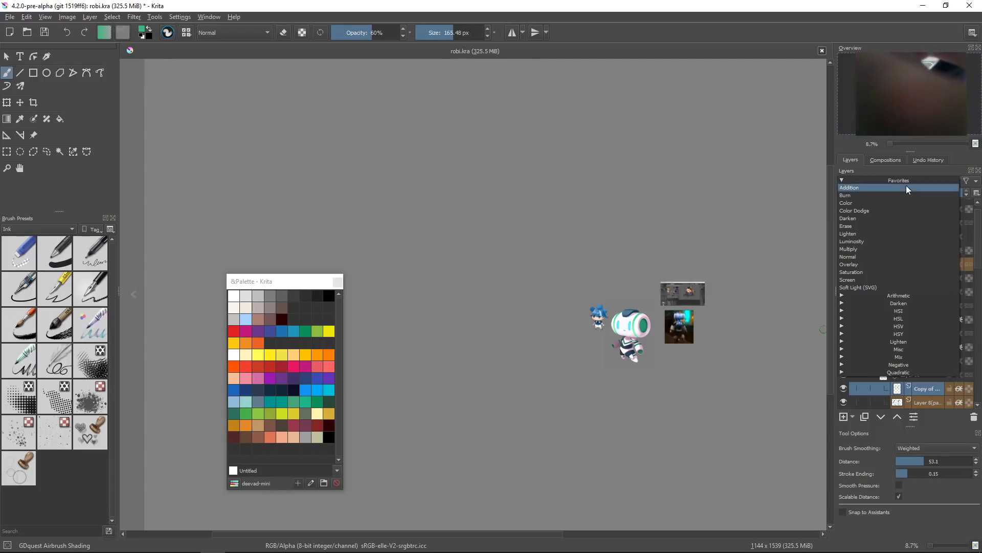
pyautogui.click(892, 257)
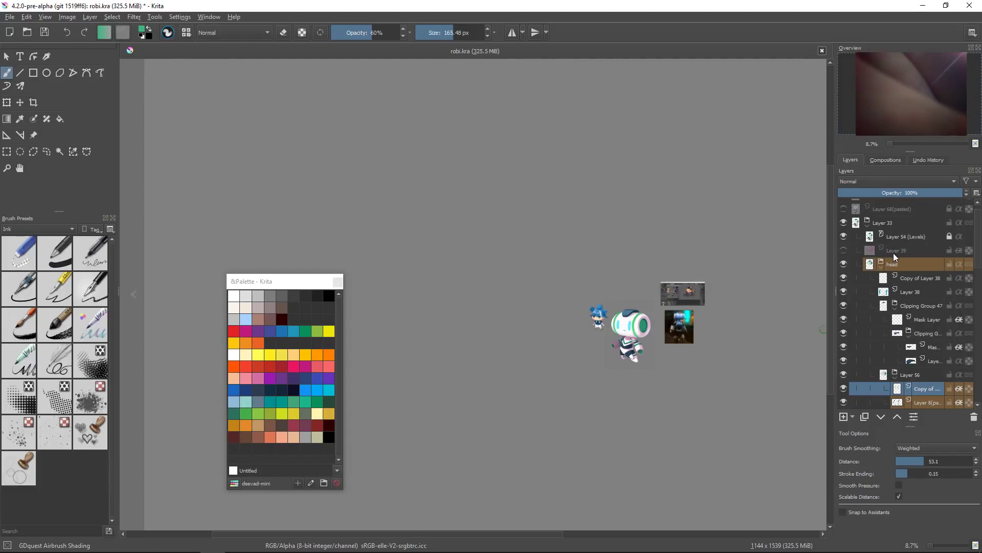
pyautogui.click(844, 389)
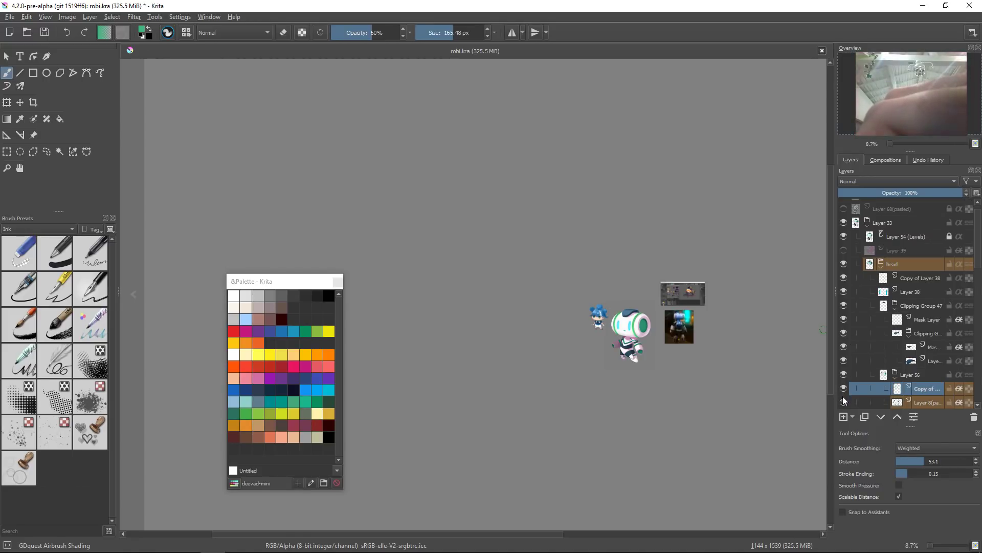
pyautogui.click(845, 389)
# Step: Edit the Levels filter layer, setting the input white point to 216 and the midtone to 0.936
pyautogui.moveTo(669, 324); pyautogui.dragTo(715, 166)
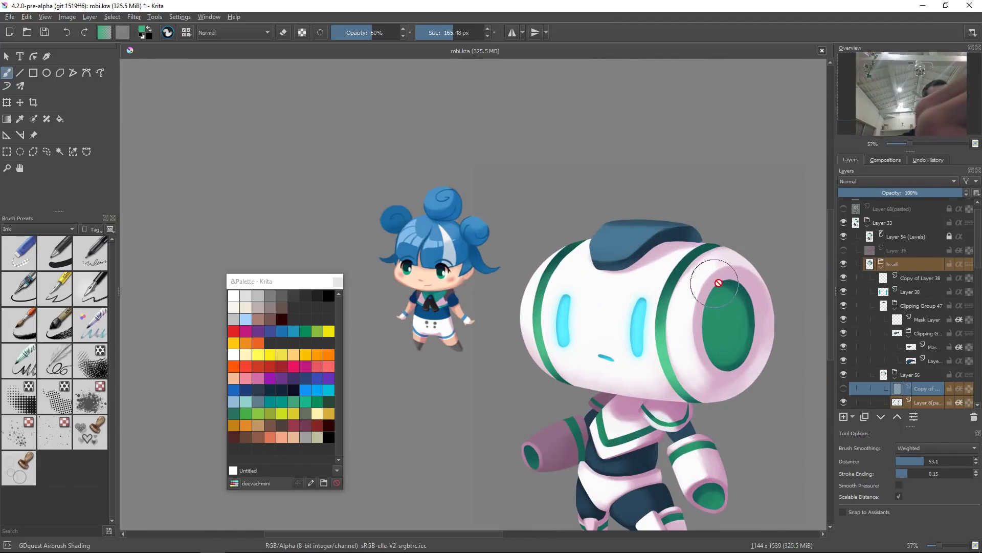
pyautogui.moveTo(913, 330)
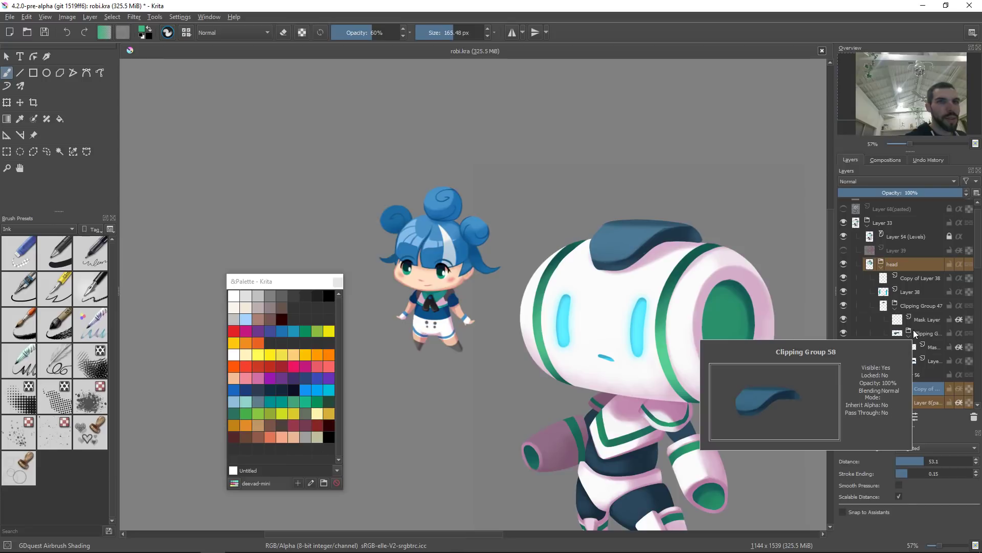
pyautogui.click(845, 237)
pyautogui.click(844, 236)
pyautogui.click(939, 236)
pyautogui.click(950, 236)
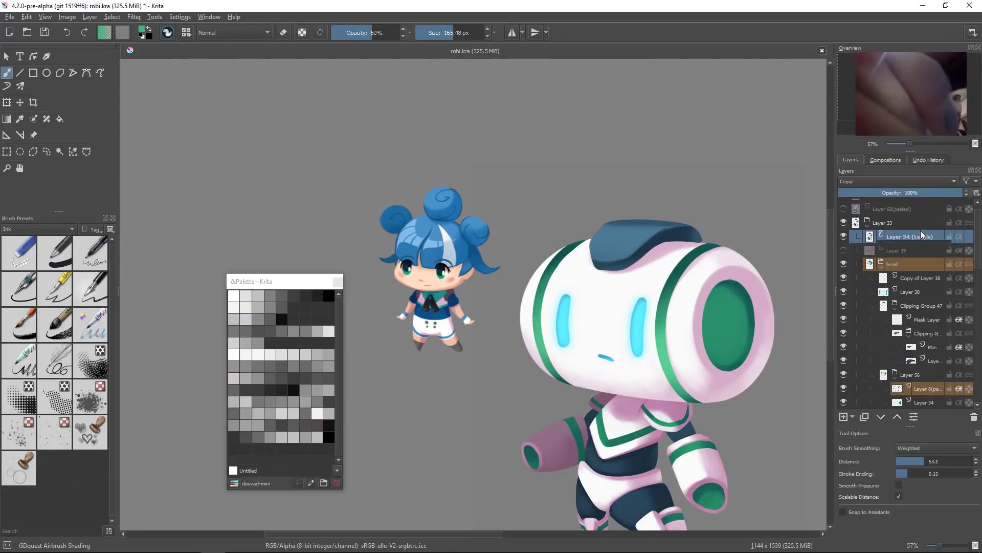
pyautogui.doubleClick(906, 243)
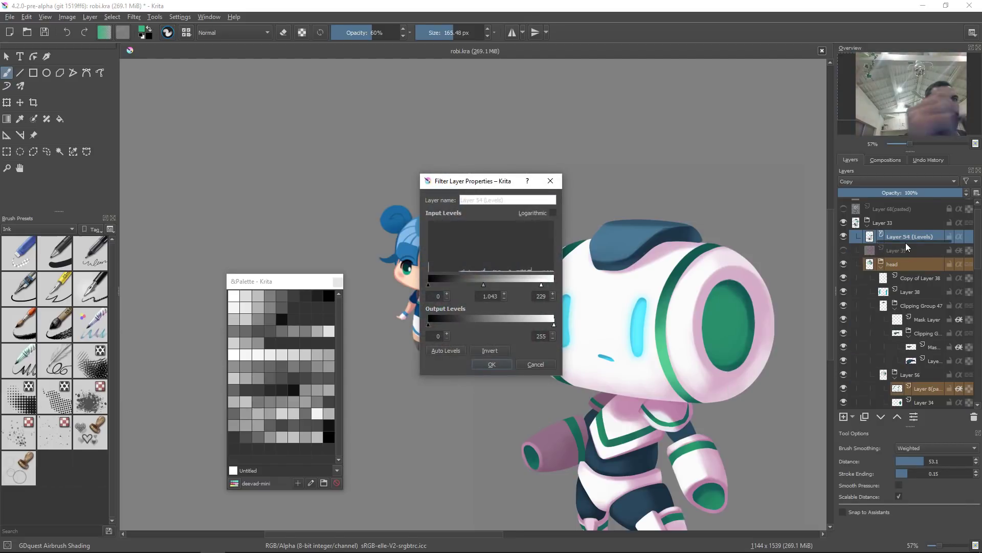
pyautogui.moveTo(535, 181); pyautogui.dragTo(494, 182)
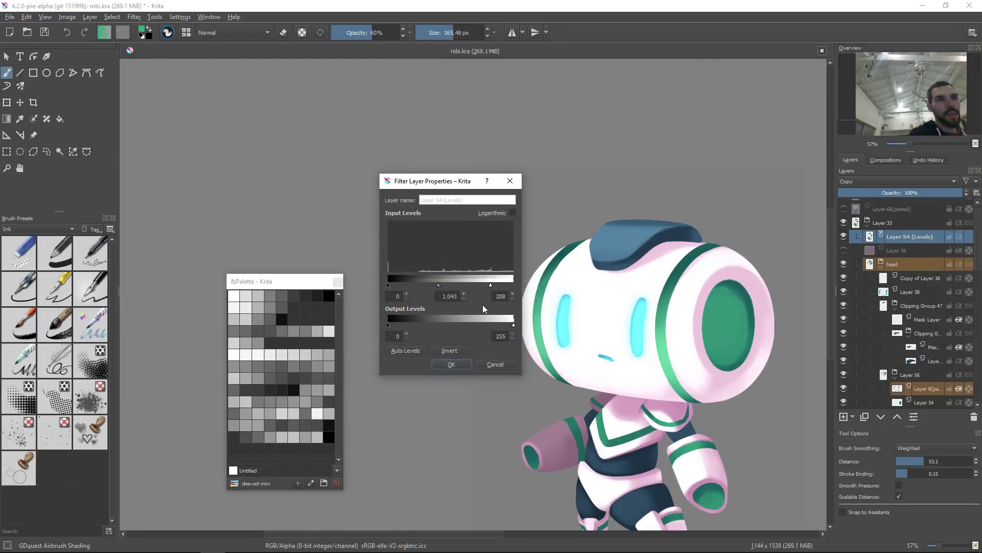
pyautogui.moveTo(490, 284); pyautogui.dragTo(442, 285)
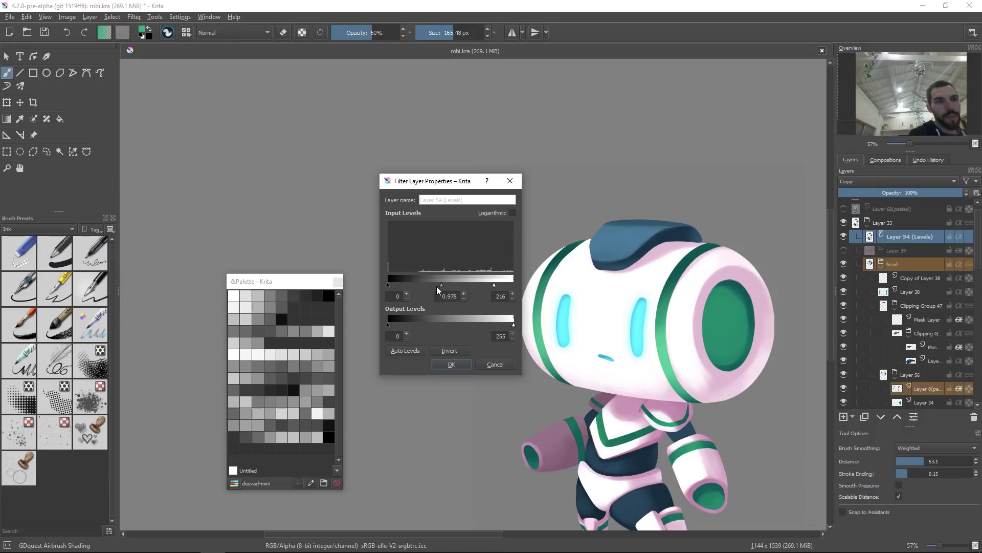
pyautogui.moveTo(437, 287); pyautogui.dragTo(442, 284)
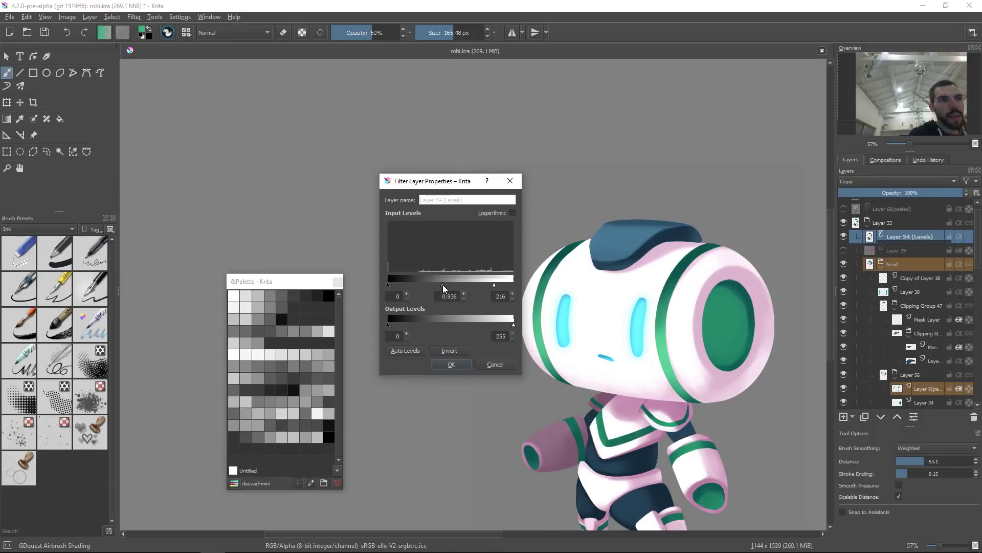
pyautogui.click(450, 364)
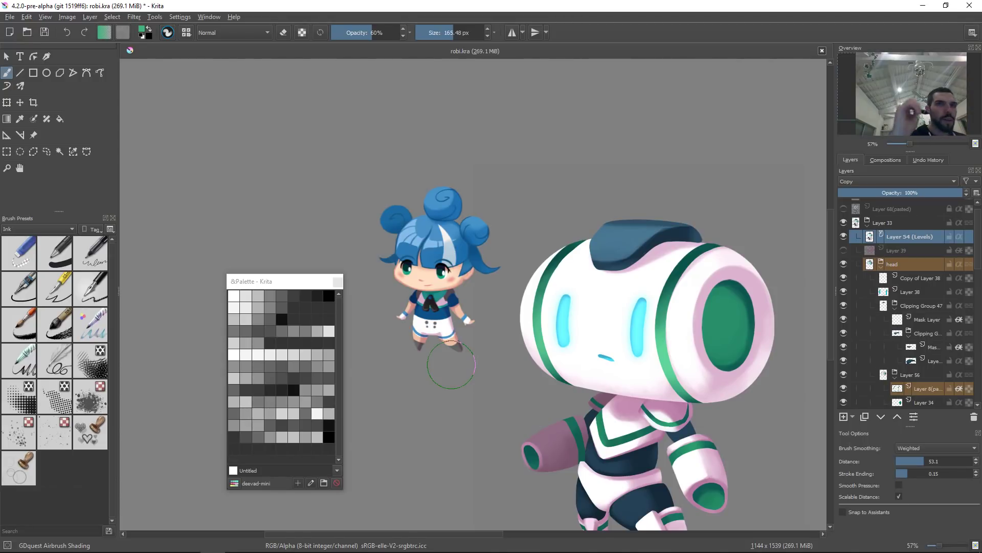
pyautogui.click(843, 238)
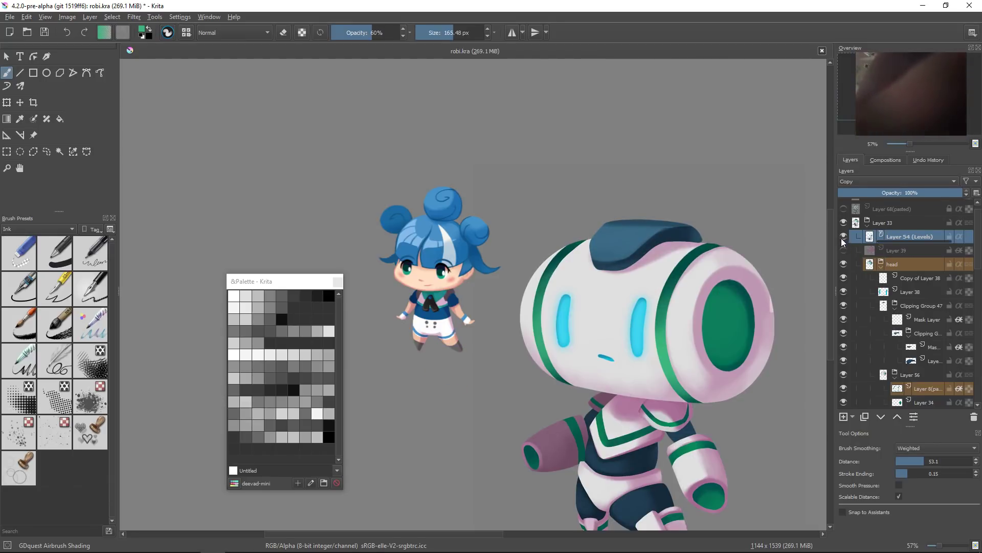
pyautogui.click(843, 238)
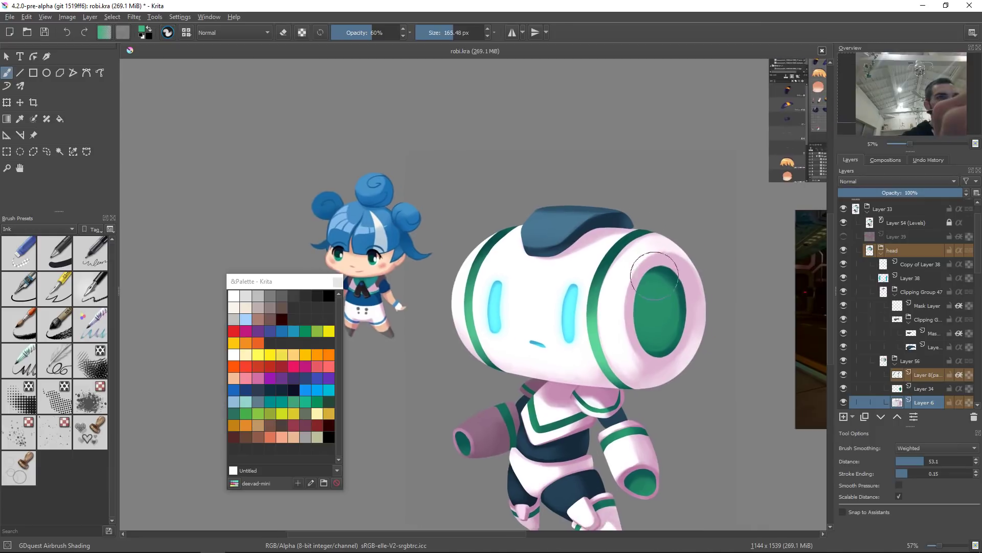
# Step: Add a new layer and move it below Layer 6 in the body group
pyautogui.scroll(-4, 639, 313)
pyautogui.press('Insert')
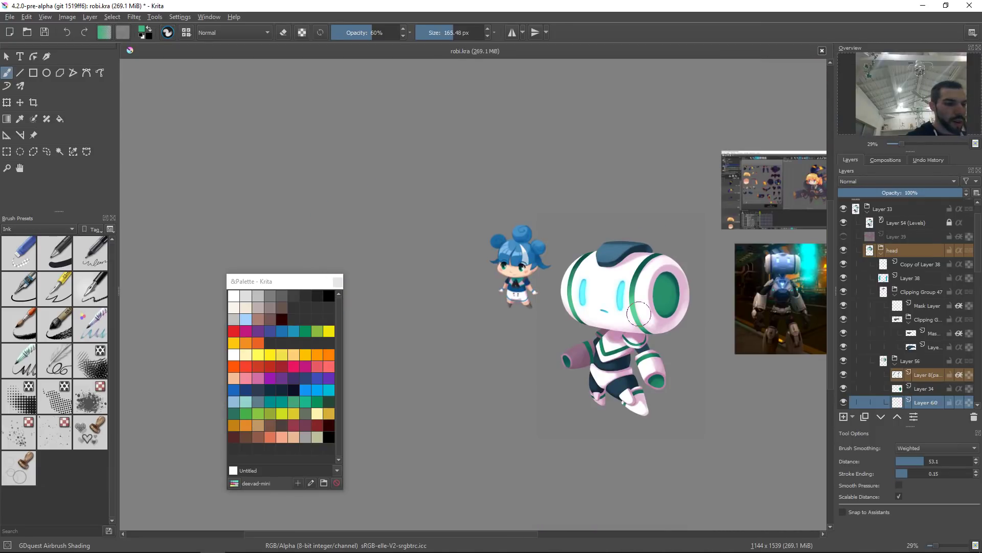
pyautogui.scroll(-2, 901, 332)
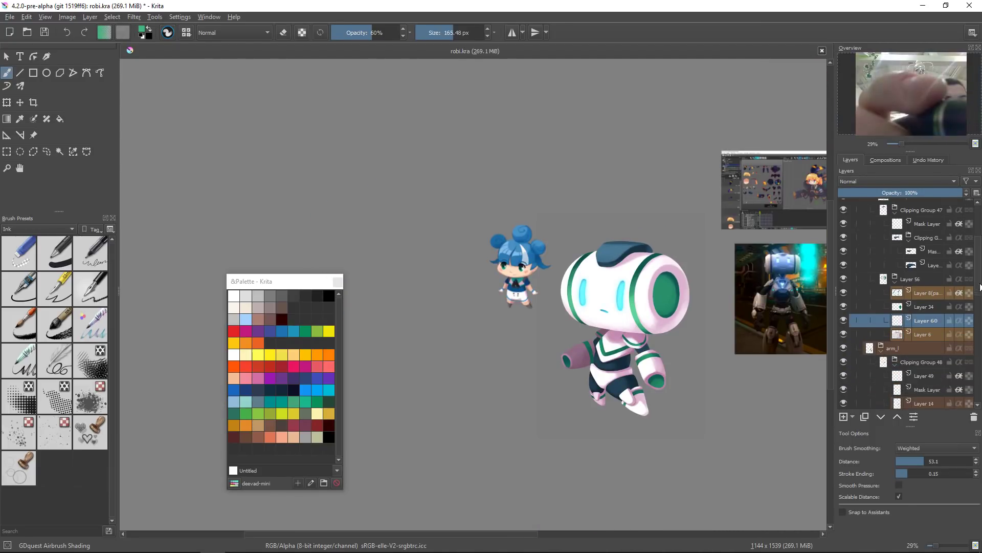
pyautogui.hotkey('ctrl', 'pagedown')
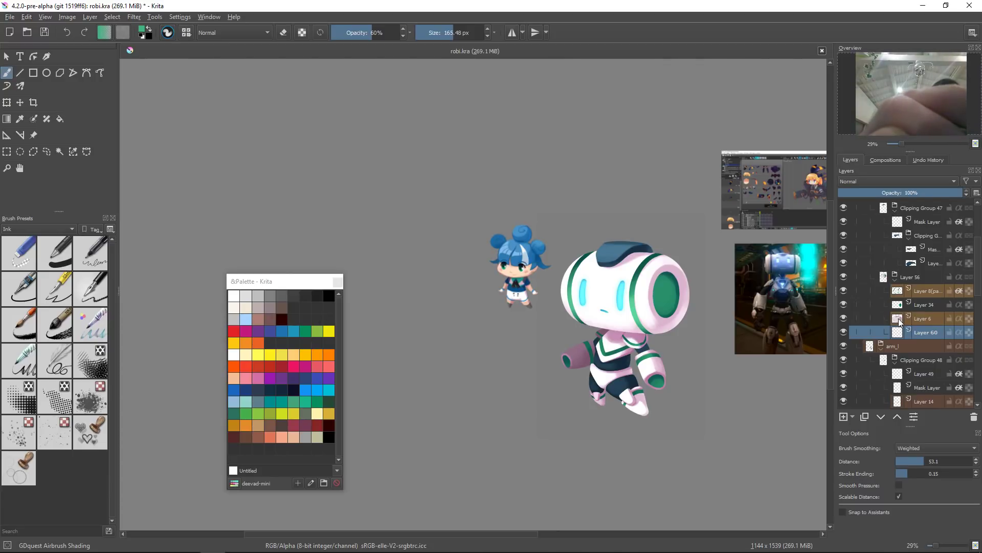
# Step: Reselect the robot head's selection and stroke it with the current brush in the foreground green on the new layer
pyautogui.scroll(1, 877, 319)
pyautogui.hotkey('ctrl', 'shift', 'd')
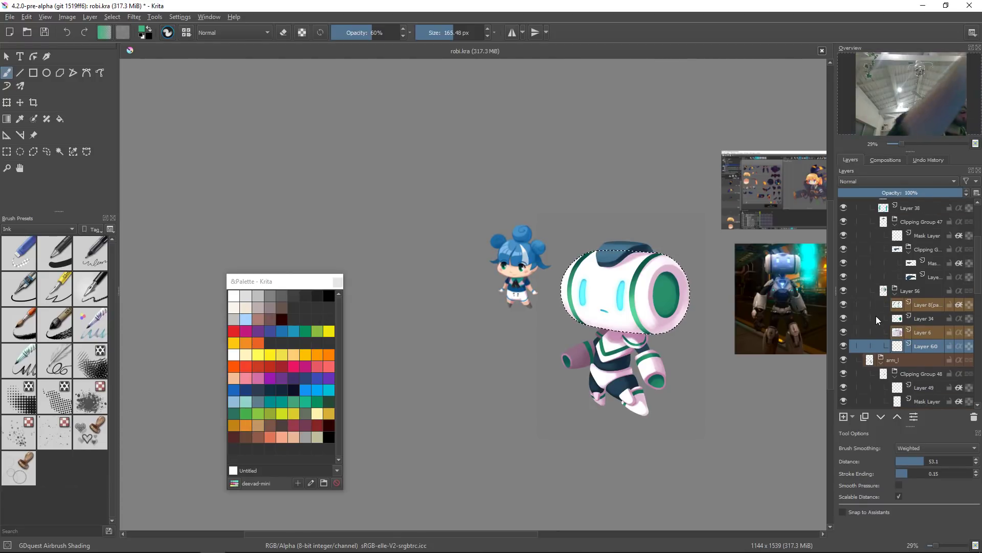
pyautogui.moveTo(413, 282)
pyautogui.mouseDown()
pyautogui.moveTo(330, 296)
pyautogui.moveTo(281, 289)
pyautogui.mouseUp()
pyautogui.hotkey('alt', 's')
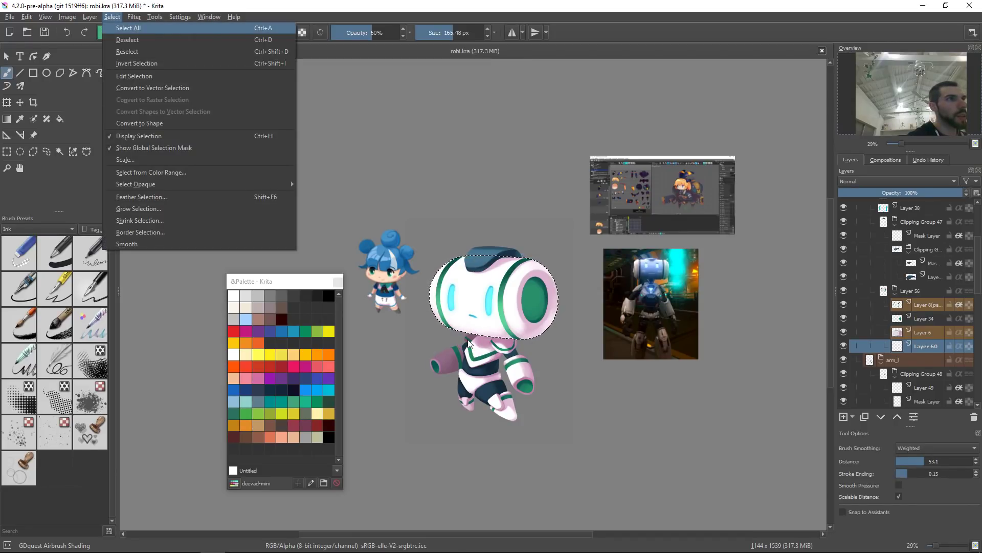
pyautogui.press('Escape')
pyautogui.hotkey('alt', 'e')
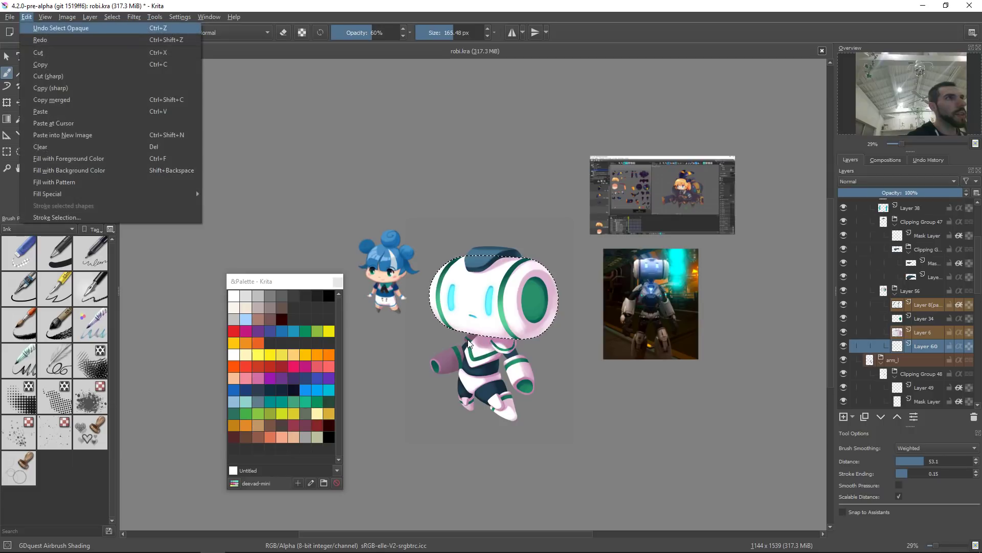
pyautogui.press('k')
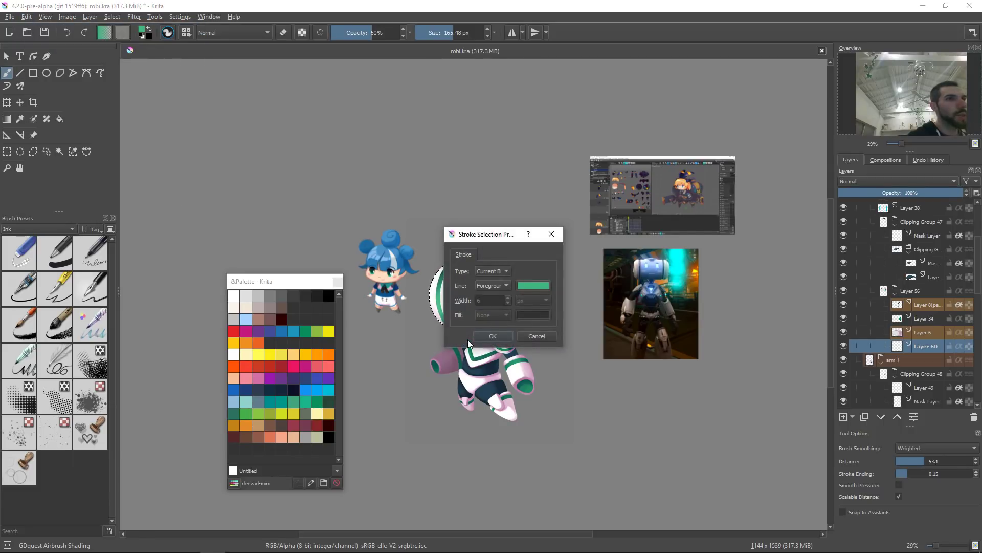
pyautogui.moveTo(508, 233); pyautogui.dragTo(631, 160)
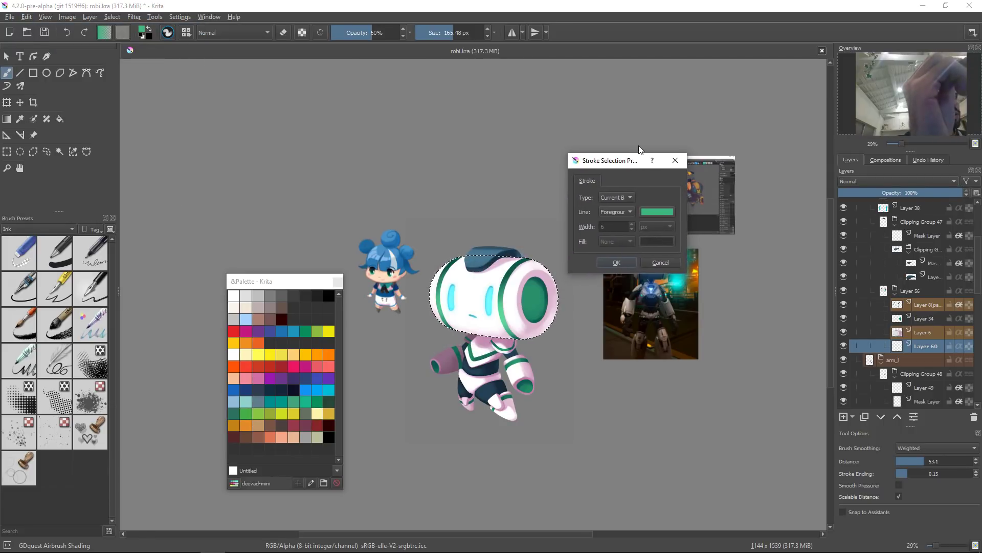
pyautogui.click(617, 262)
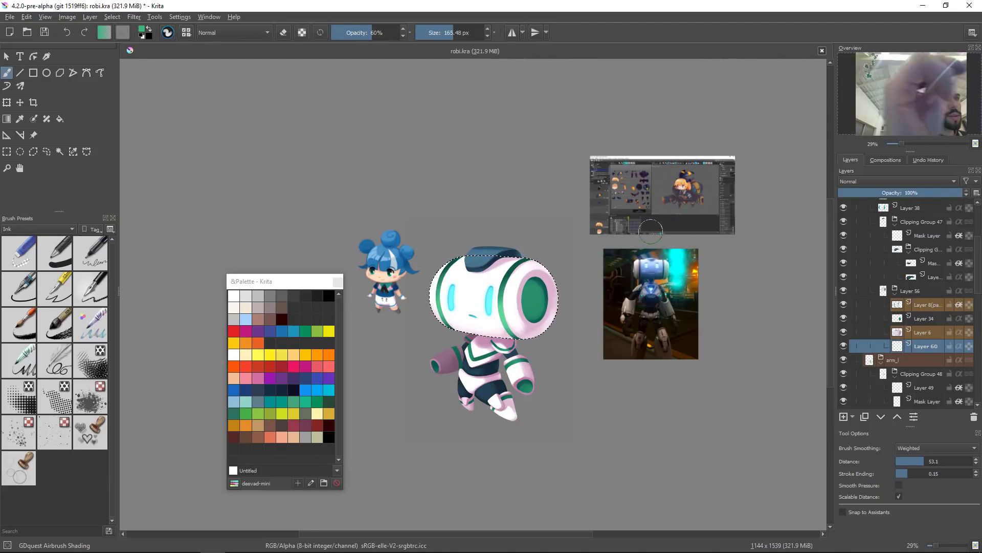
# Step: Switch to the GDquest Ink Brush preset and grow the head selection
pyautogui.rightClick(571, 294)
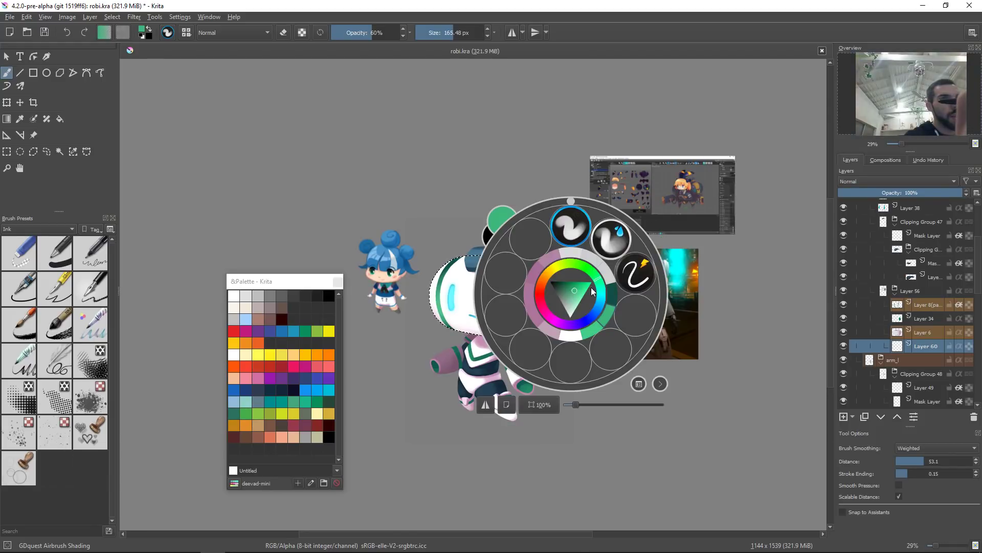
pyautogui.click(614, 239)
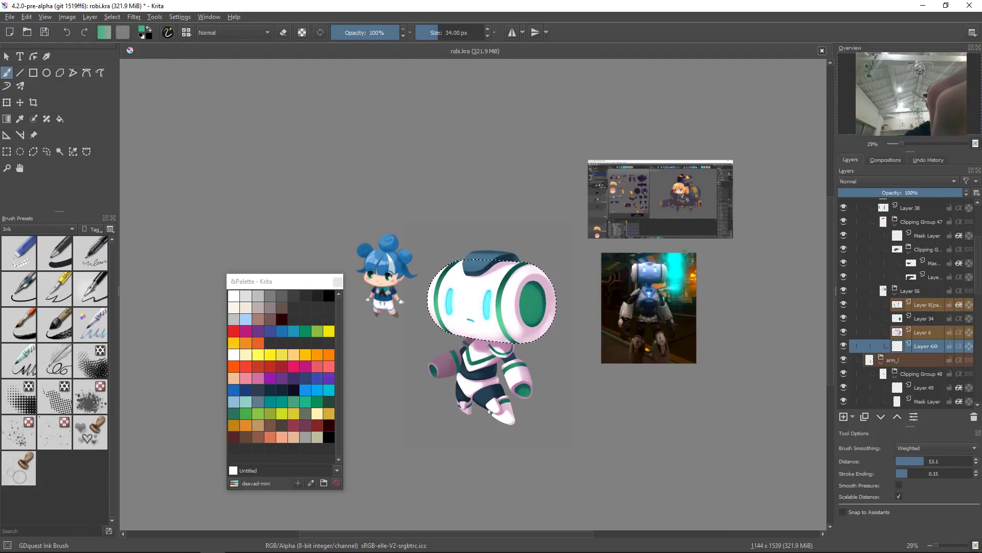
pyautogui.hotkey('alt', 's')
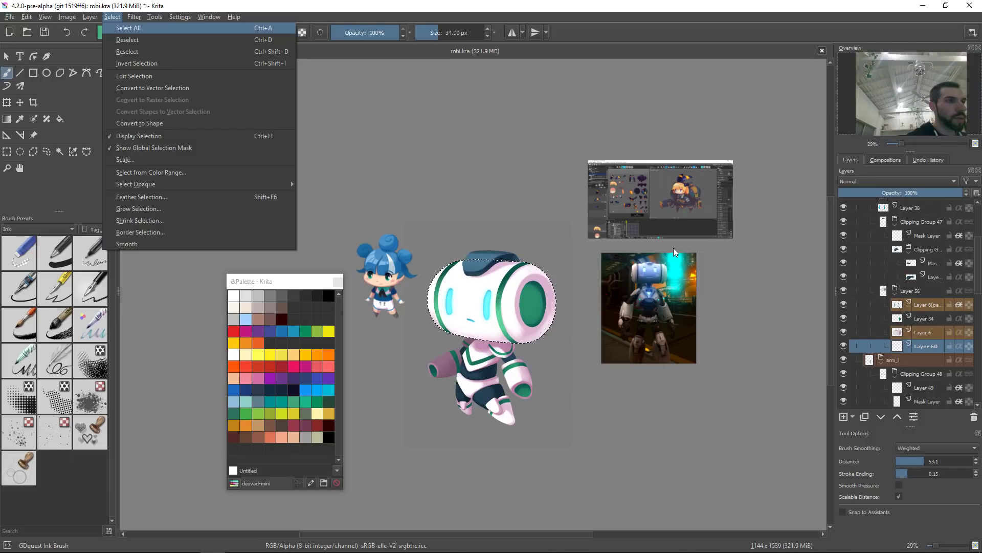
pyautogui.press('g')
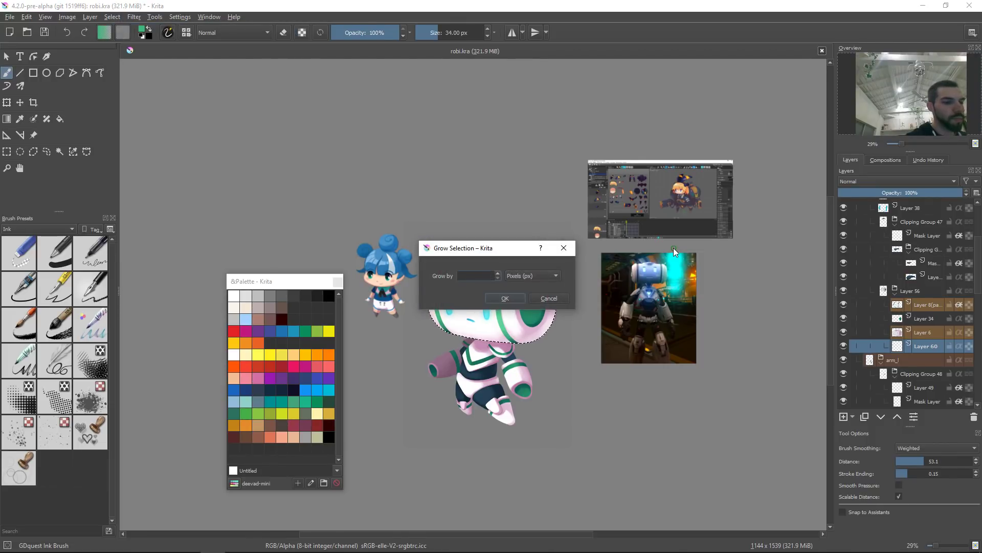
pyautogui.press('Return')
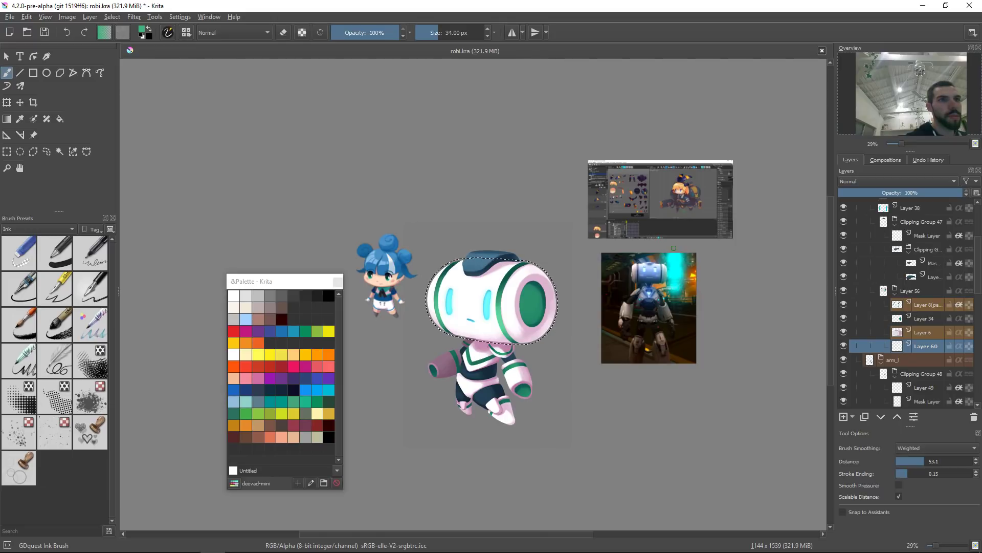
# Step: Stroke the grown head selection to draw a green outline, then deselect
pyautogui.hotkey('alt', 'e')
pyautogui.press('t')
pyautogui.press('Return')
pyautogui.hotkey('ctrl', 'shift', 'a')
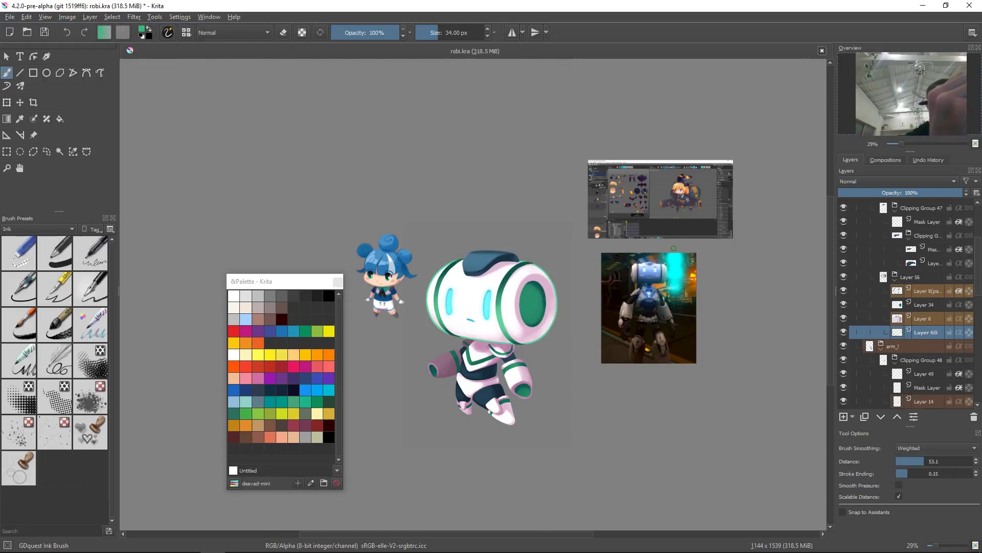
# Step: Pick a dark purple colour and, with alpha locked, fill the head outline on Layer 60 with it
pyautogui.moveTo(511, 309); pyautogui.dragTo(539, 273)
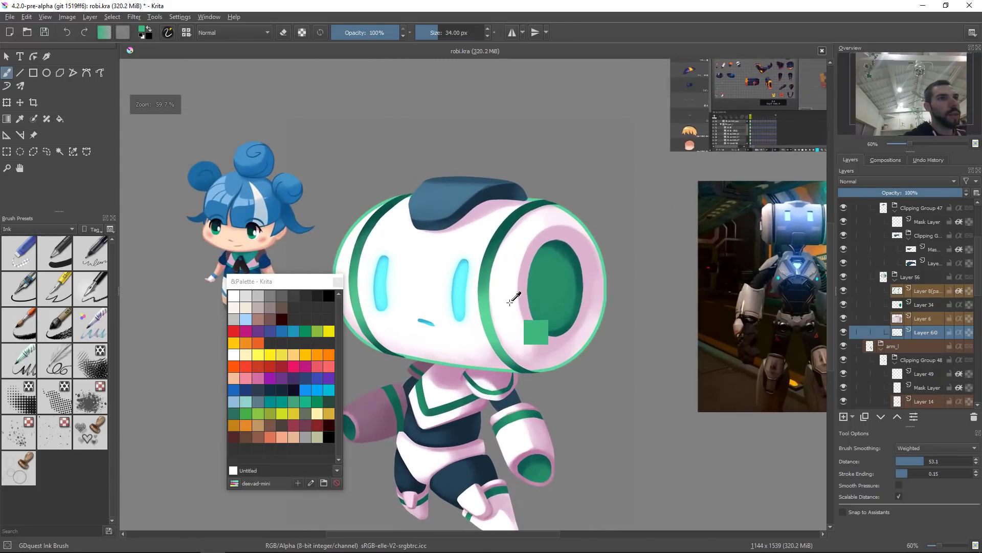
pyautogui.keyDown('ctrl'); pyautogui.click(512, 307); pyautogui.keyUp('ctrl')
pyautogui.keyDown('ctrl'); pyautogui.click(546, 353); pyautogui.keyUp('ctrl')
pyautogui.rightClick(560, 342)
pyautogui.moveTo(561, 330); pyautogui.dragTo(569, 344)
pyautogui.click(687, 248)
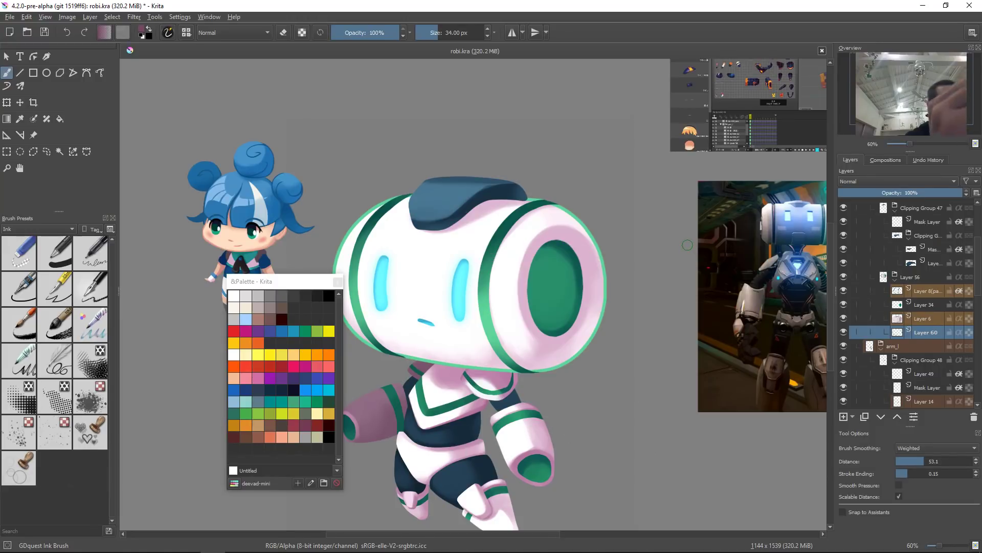
pyautogui.hotkey('shift', 'BackSpace')
pyautogui.hotkey('ctrl', 'z')
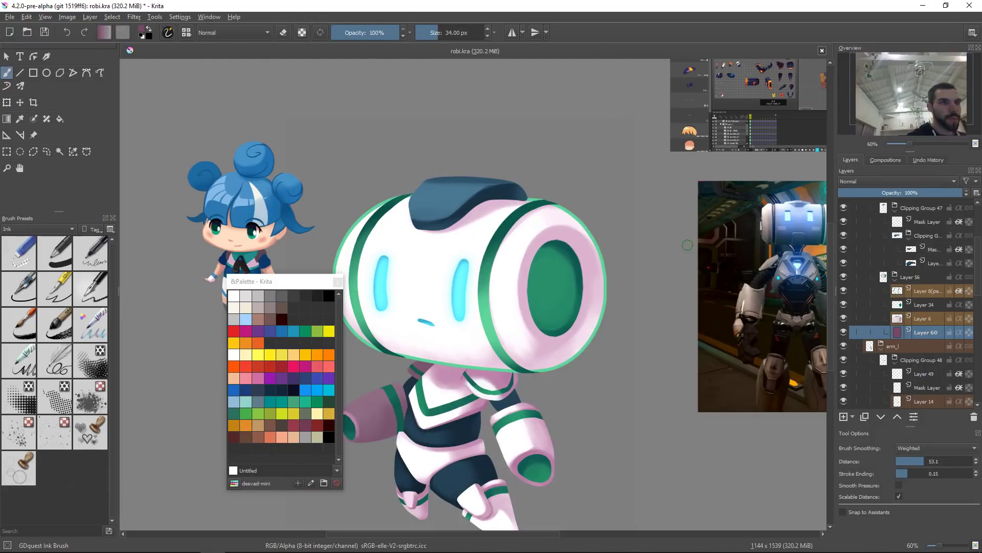
pyautogui.press('/')
pyautogui.hotkey('shift', 'BackSpace')
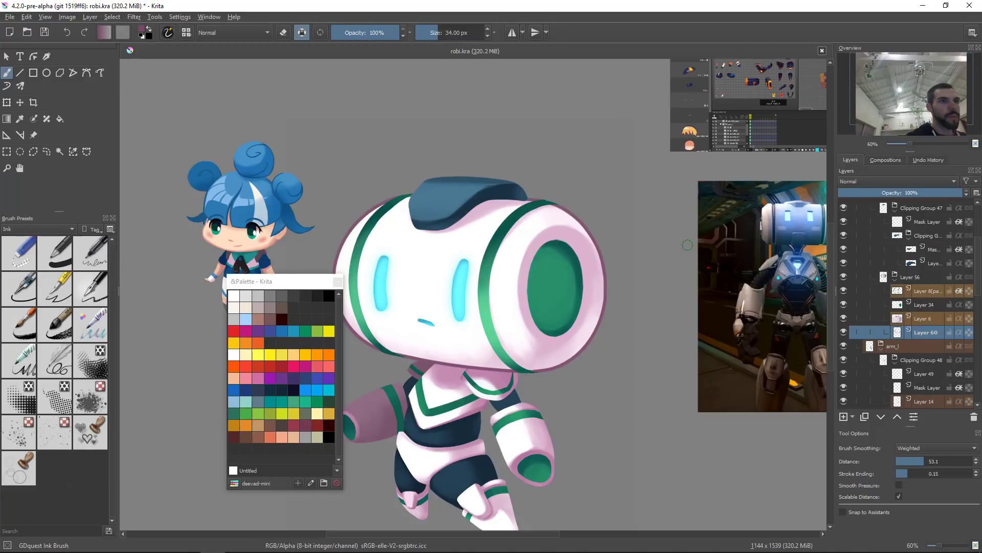
# Step: Toggle the outline layer's visibility at a zoomed-out view to compare the effect
pyautogui.moveTo(604, 272); pyautogui.dragTo(612, 409)
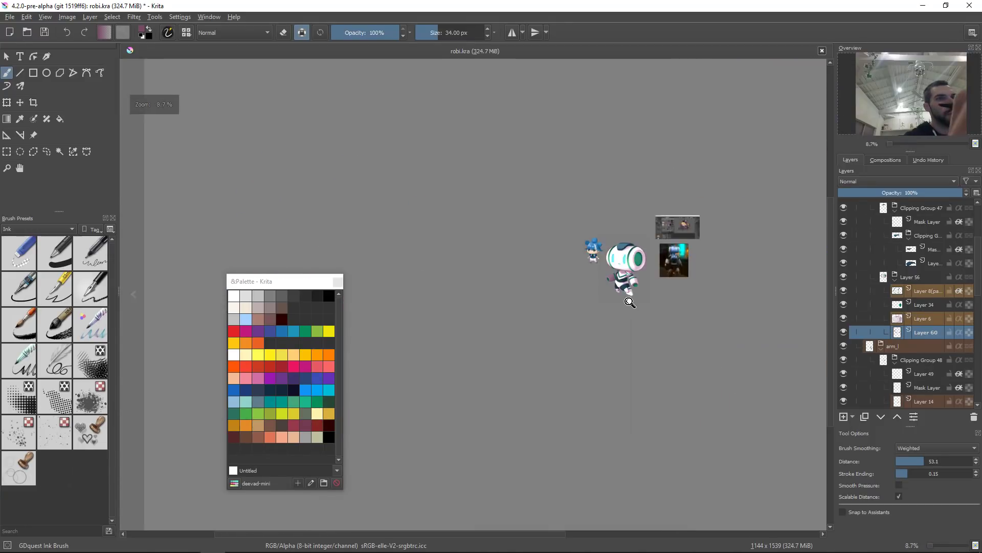
pyautogui.moveTo(663, 270); pyautogui.dragTo(665, 259)
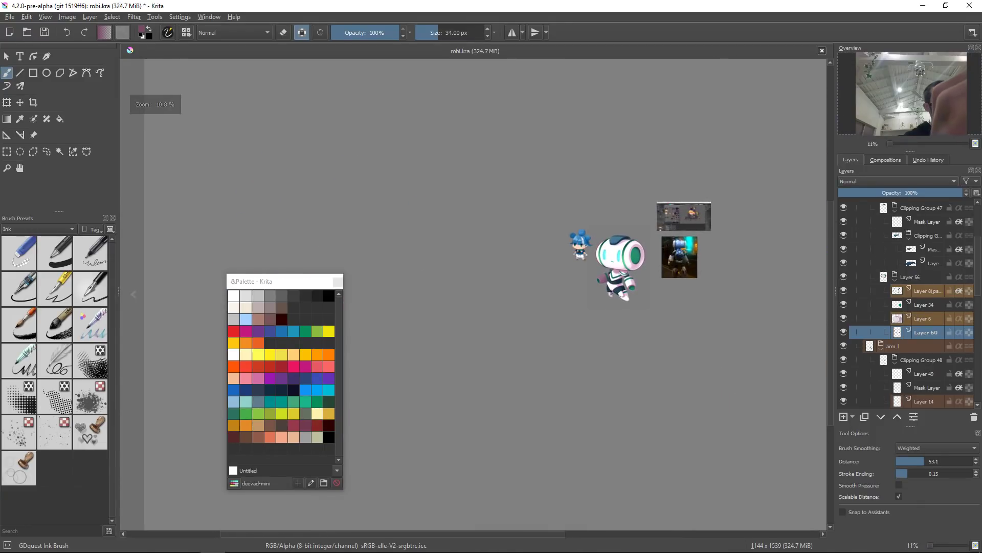
pyautogui.click(847, 335)
pyautogui.click(845, 337)
pyautogui.moveTo(674, 292); pyautogui.dragTo(657, 310)
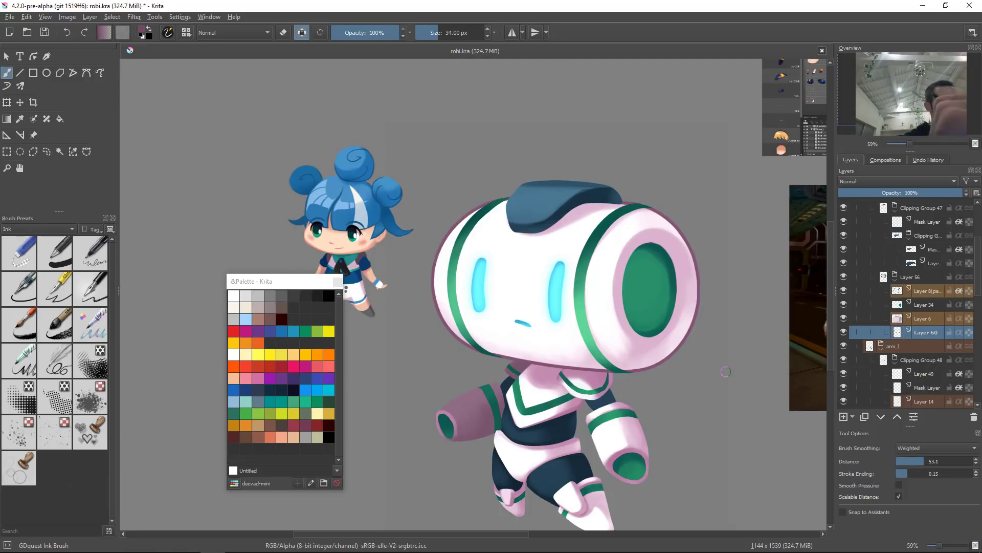
# Step: Adjust the outline layer's HSV with hue -6, saturation -2 and lightness -16
pyautogui.hotkey('ctrl', 'u')
pyautogui.moveTo(710, 152); pyautogui.dragTo(724, 124)
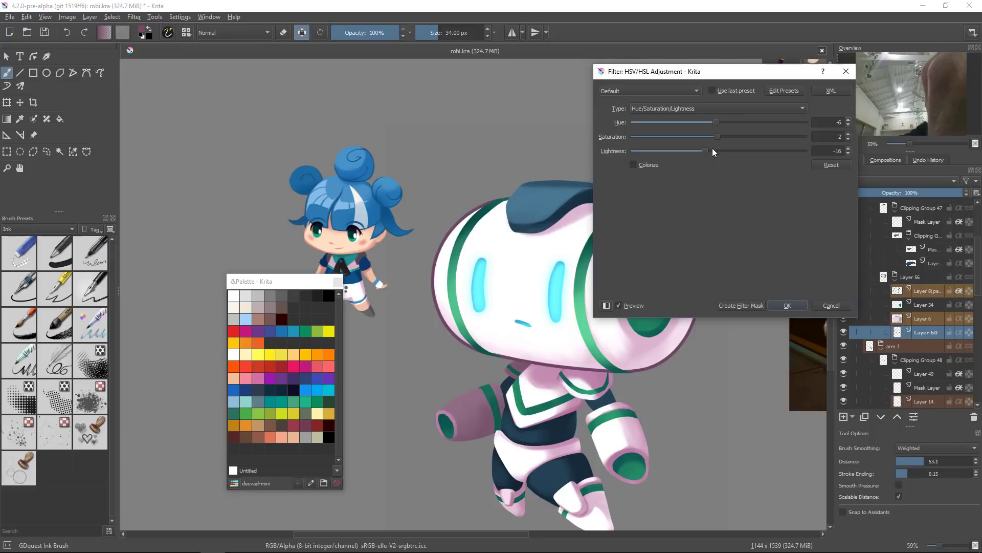
pyautogui.click(795, 305)
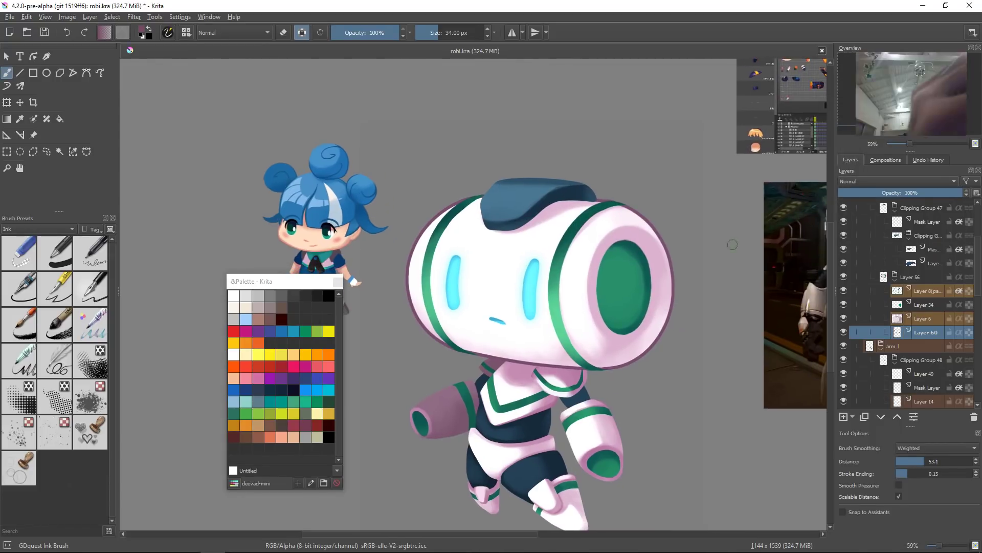
# Step: Toggle the outline layer's visibility to compare before and after
pyautogui.click(843, 332)
pyautogui.click(844, 333)
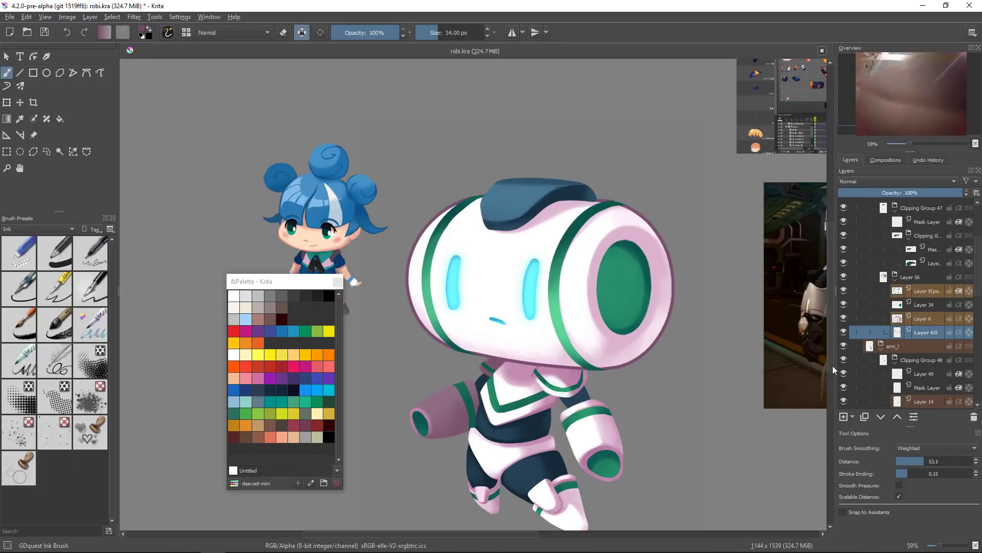
pyautogui.moveTo(676, 349); pyautogui.dragTo(669, 345)
# Step: Select the head shape from Layer 6, grow it by 18 px, and fill it on a new layer above Layer 60
pyautogui.click(897, 319)
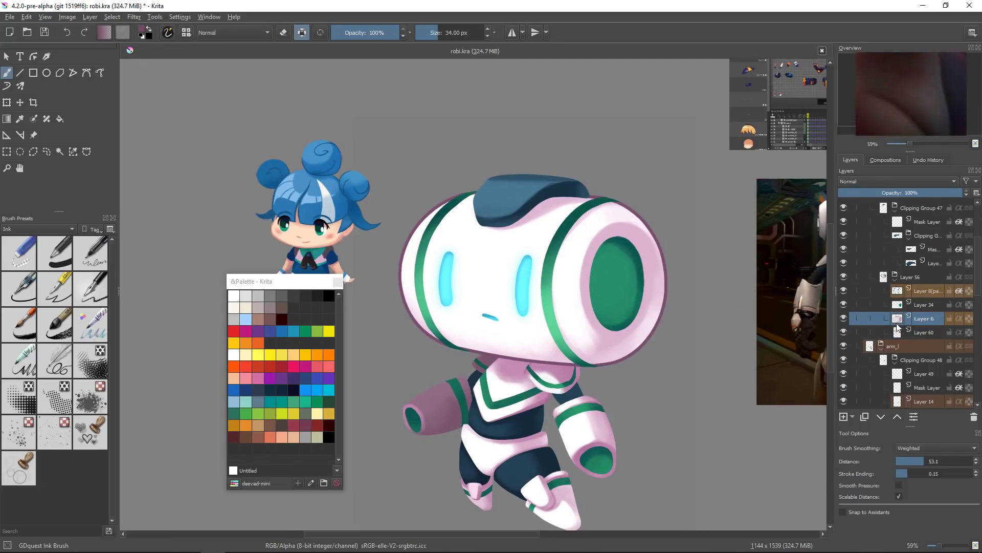
pyautogui.keyDown('ctrl'); pyautogui.click(898, 321); pyautogui.keyUp('ctrl')
pyautogui.click(927, 346)
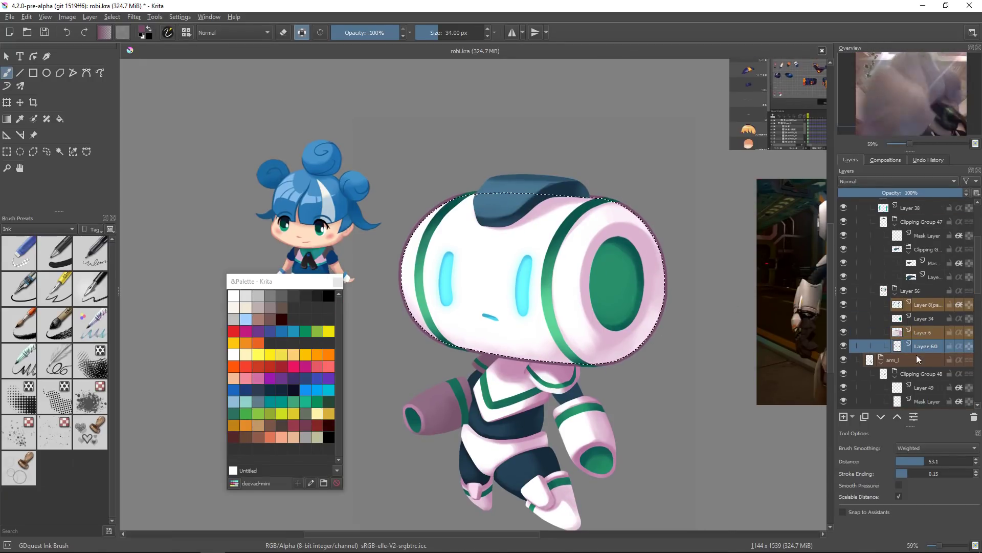
pyautogui.moveTo(917, 354)
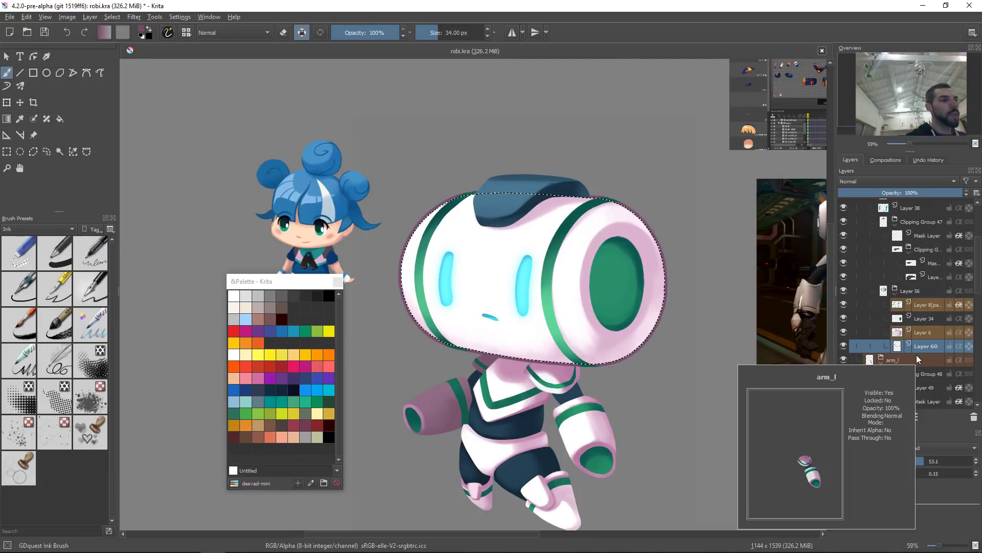
pyautogui.hotkey('alt', 's')
pyautogui.press('g')
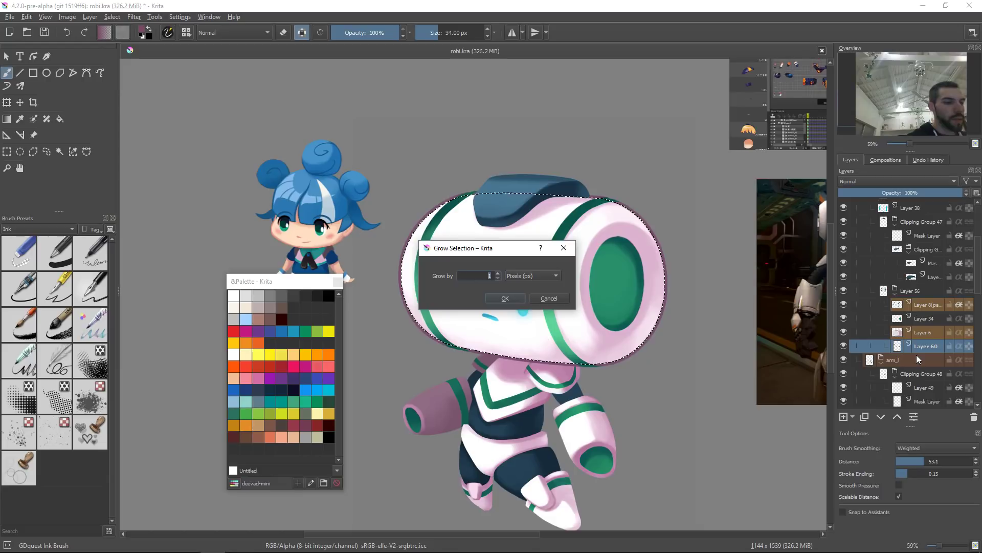
pyautogui.write('18')
pyautogui.press('Return')
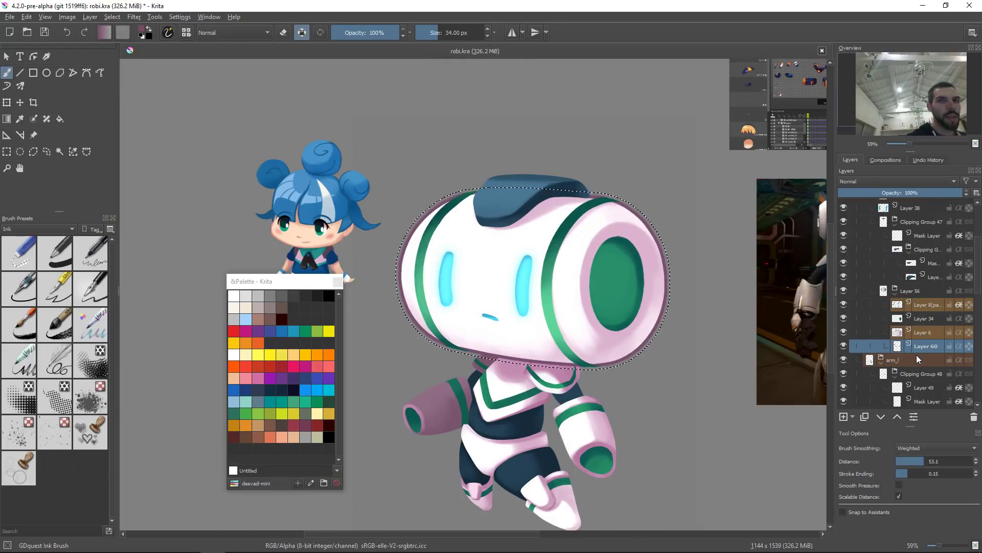
pyautogui.press('Insert')
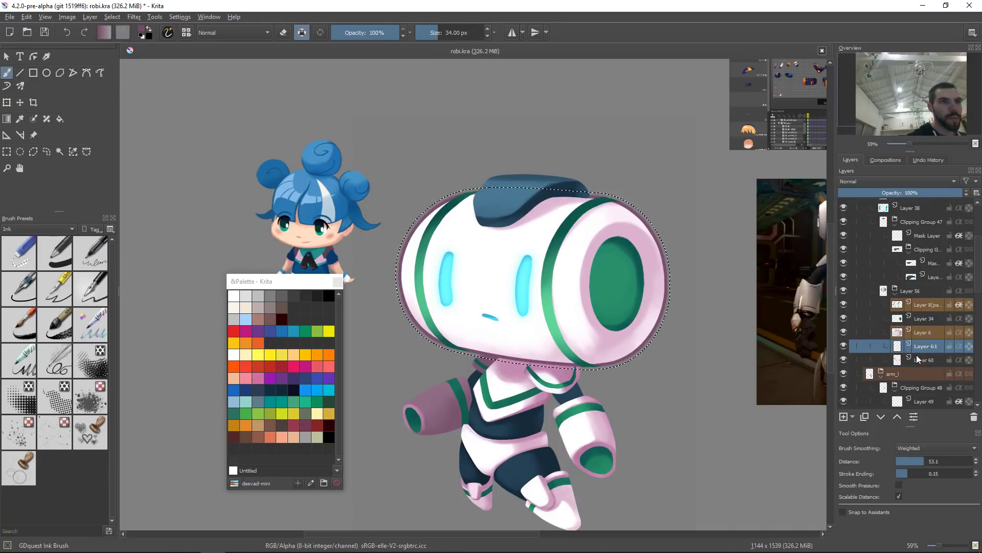
pyautogui.hotkey('shift', 'BackSpace')
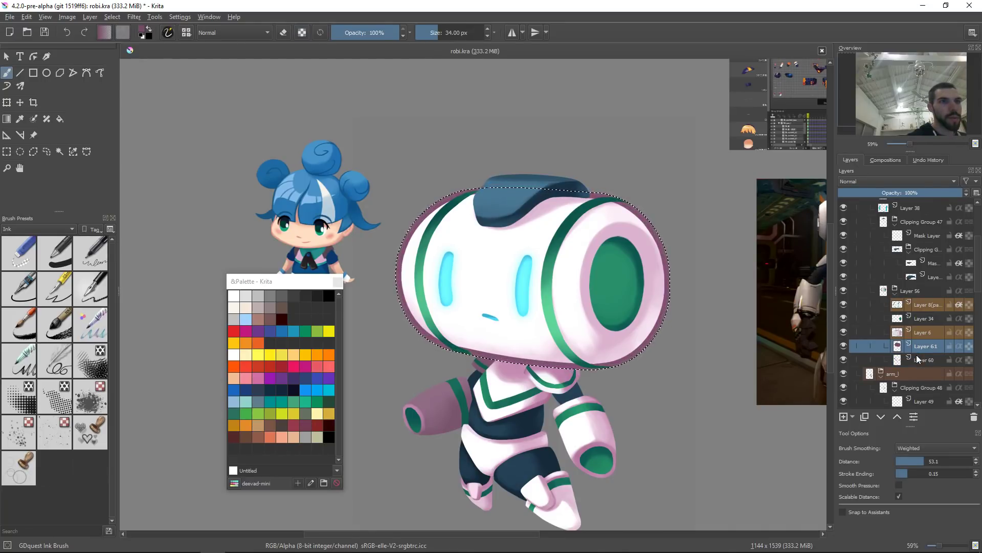
pyautogui.hotkey('ctrl', 'shift', 'a')
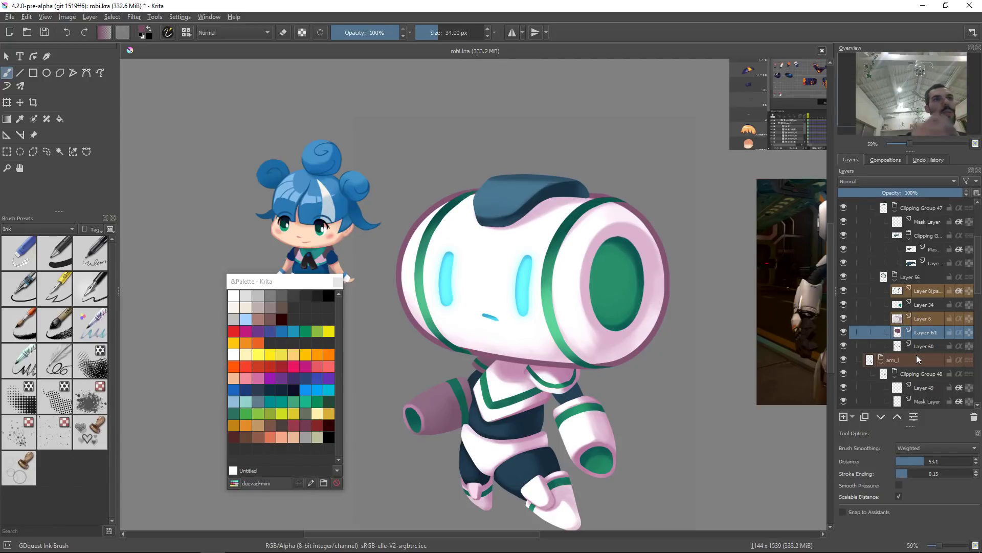
# Step: Merge the Screen-blended layer in Clipping Group 47 down and toggle the result's visibility to compare
pyautogui.moveTo(661, 213); pyautogui.dragTo(567, 362)
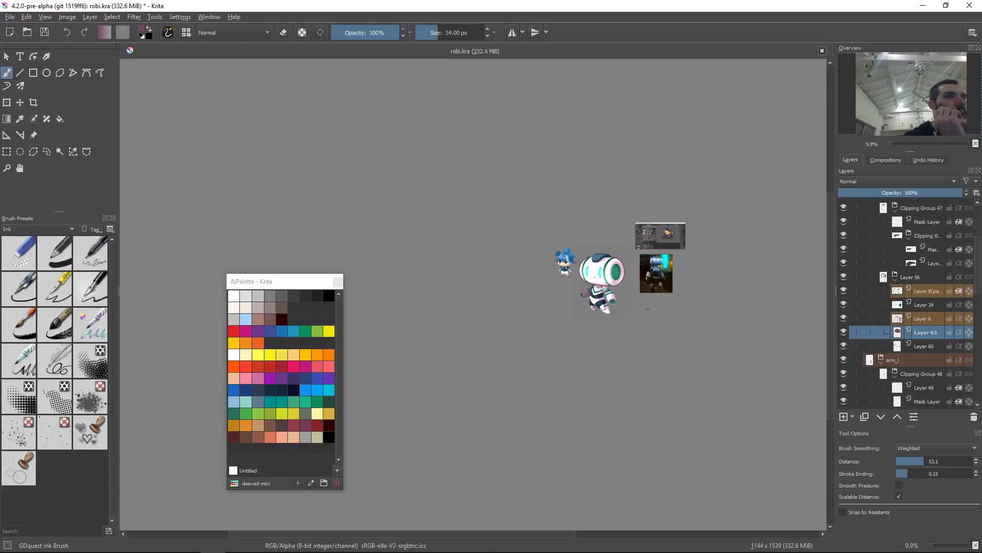
pyautogui.moveTo(563, 298); pyautogui.dragTo(599, 169)
pyautogui.click(552, 280)
pyautogui.moveTo(554, 283); pyautogui.dragTo(591, 223)
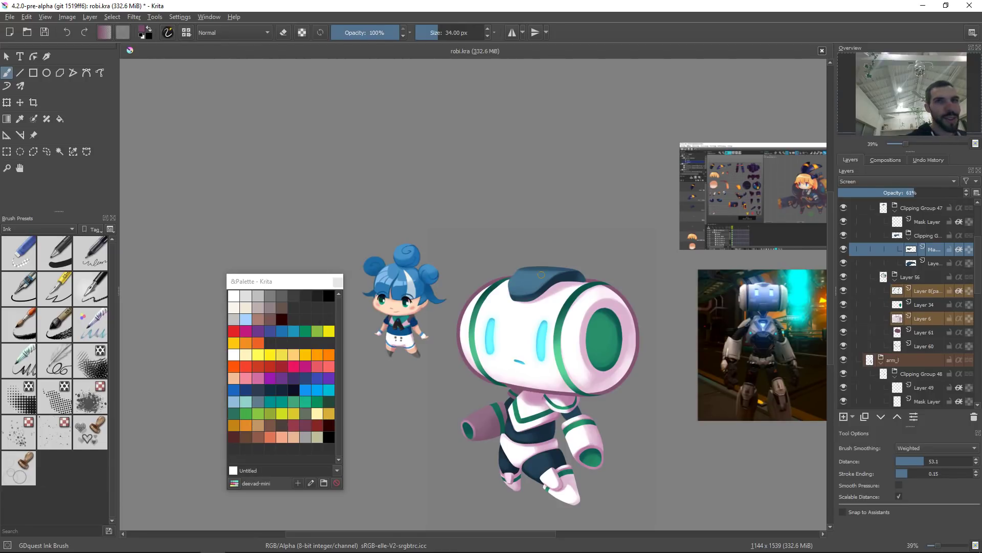
pyautogui.hotkey('ctrl', 'e')
pyautogui.click(844, 249)
pyautogui.click(844, 250)
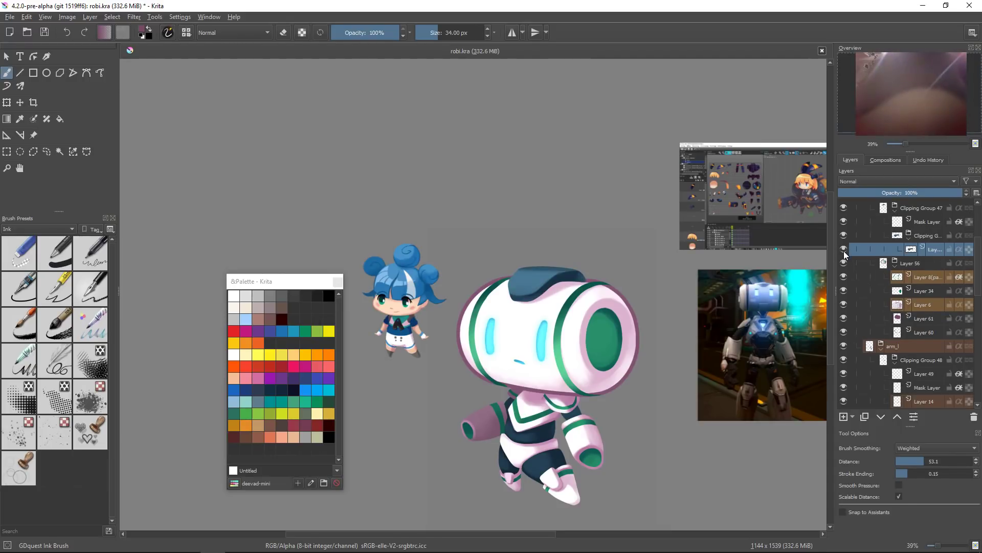
# Step: Ungroup the nested clipping group inside Clipping Group 47 and reselect the previous selection
pyautogui.scroll(1, 910, 249)
pyautogui.click(921, 248)
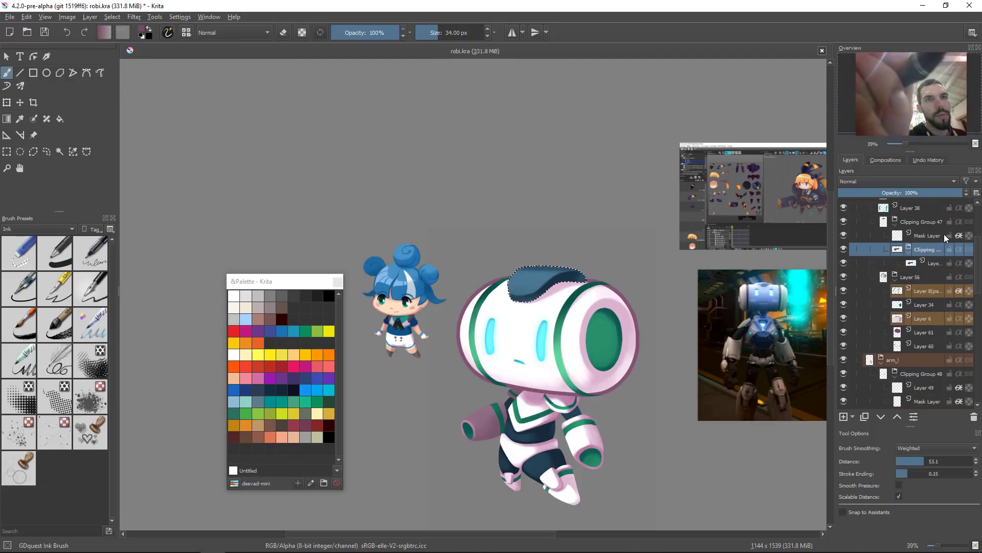
pyautogui.hotkey('ctrl', 'alt', 'g')
pyautogui.hotkey('ctrl', 'shift', 'd')
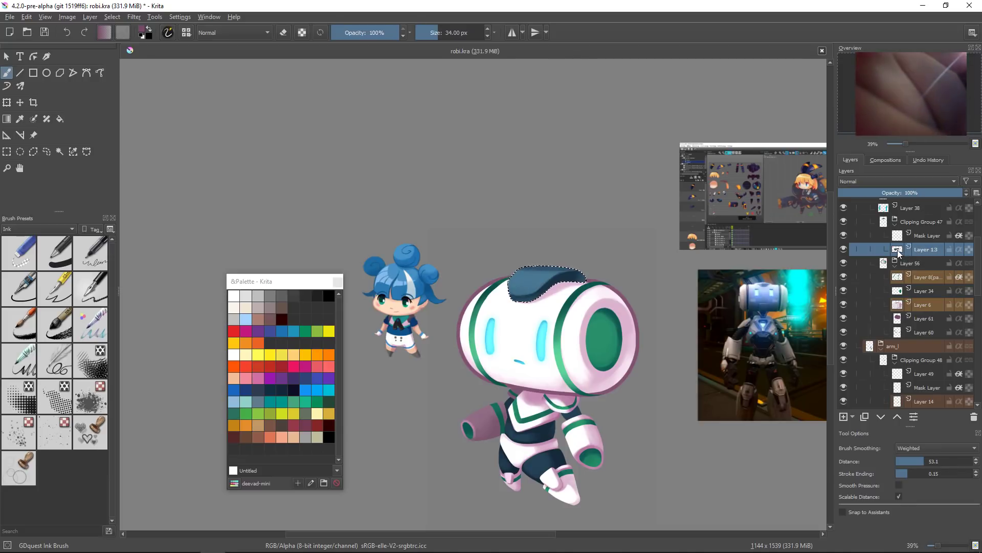
# Step: Add a new layer, grow the head-top selection, and fill it with a dark colour before deselecting
pyautogui.press('Insert')
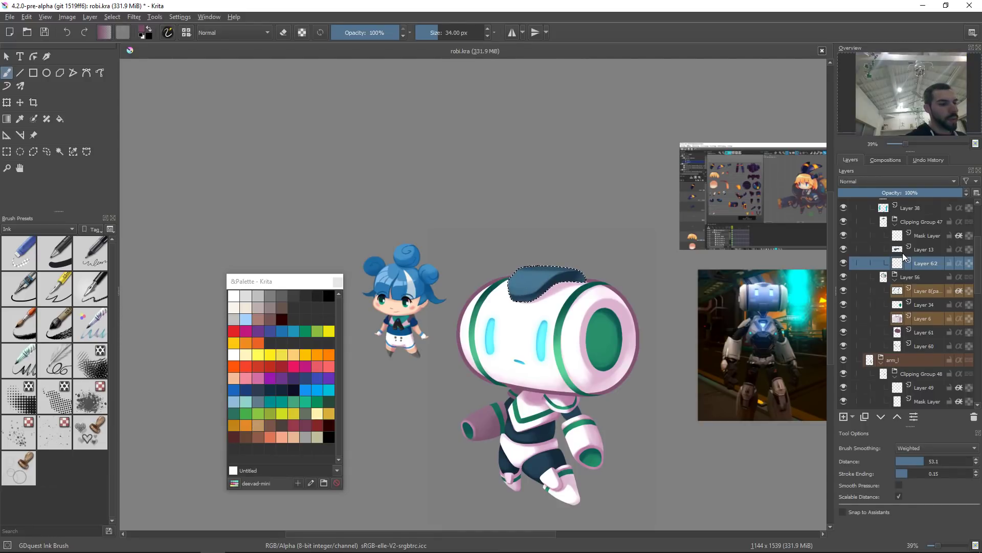
pyautogui.hotkey('alt', 's')
pyautogui.press('g')
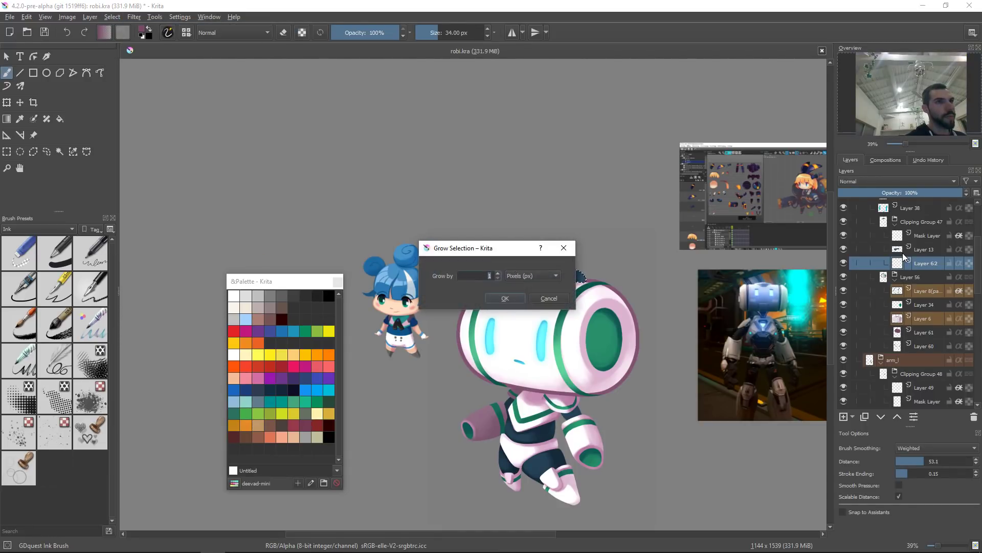
pyautogui.press('Return')
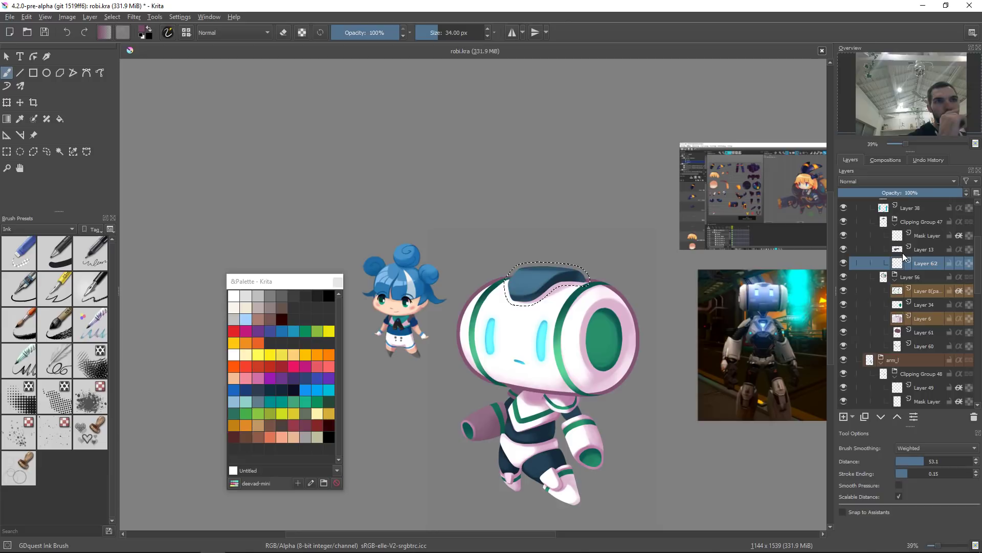
pyautogui.keyDown('ctrl'); pyautogui.click(572, 275); pyautogui.keyUp('ctrl')
pyautogui.rightClick(596, 270)
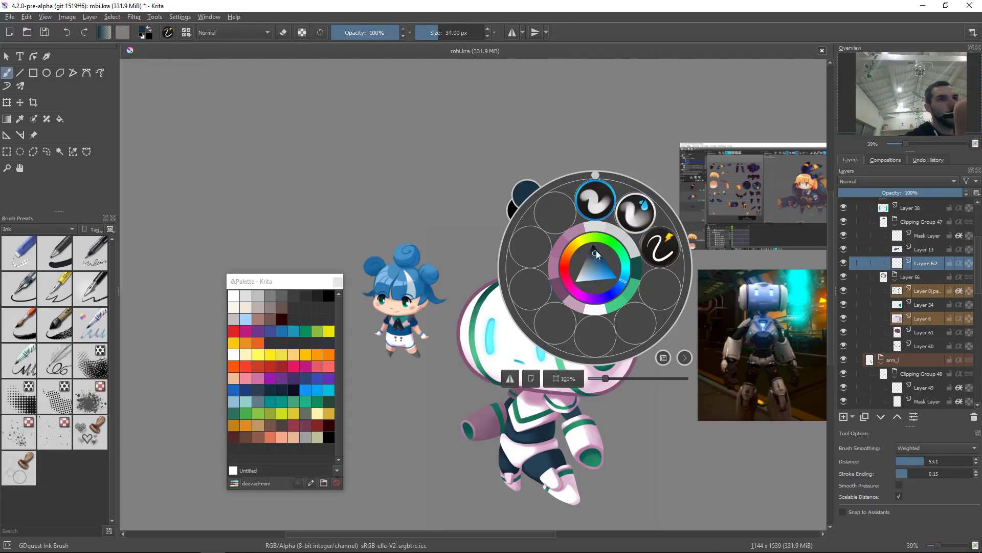
pyautogui.click(596, 249)
pyautogui.click(453, 415)
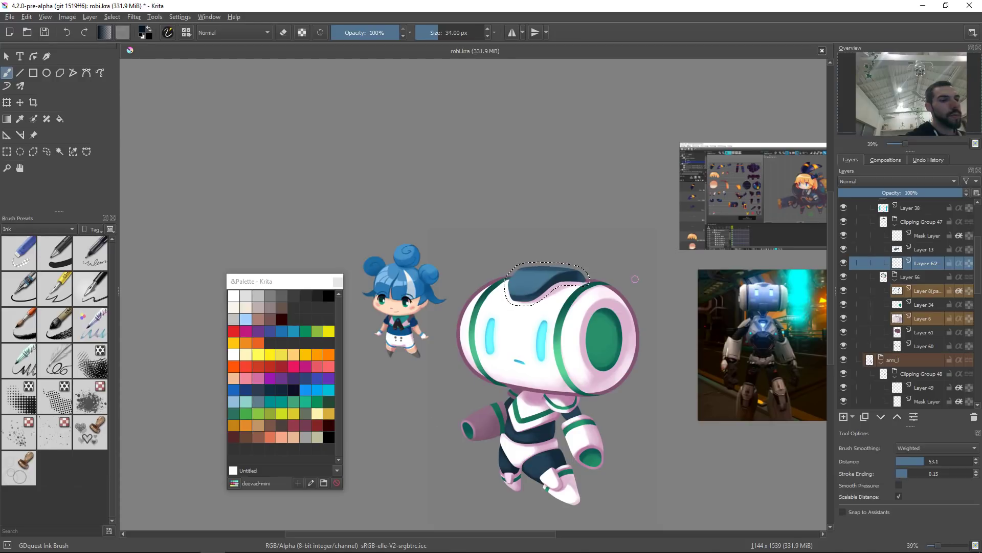
pyautogui.hotkey('shift', 'BackSpace')
pyautogui.hotkey('ctrl', 'shift', 'a')
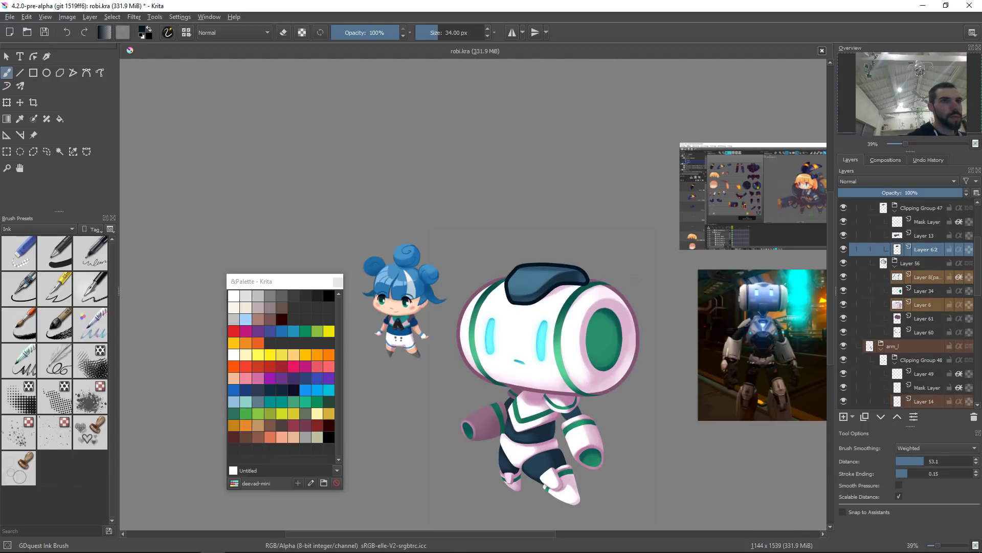
# Step: Move the new fill layer by cutting it and pasting it just above Layer 60
pyautogui.moveTo(933, 251); pyautogui.dragTo(950, 236)
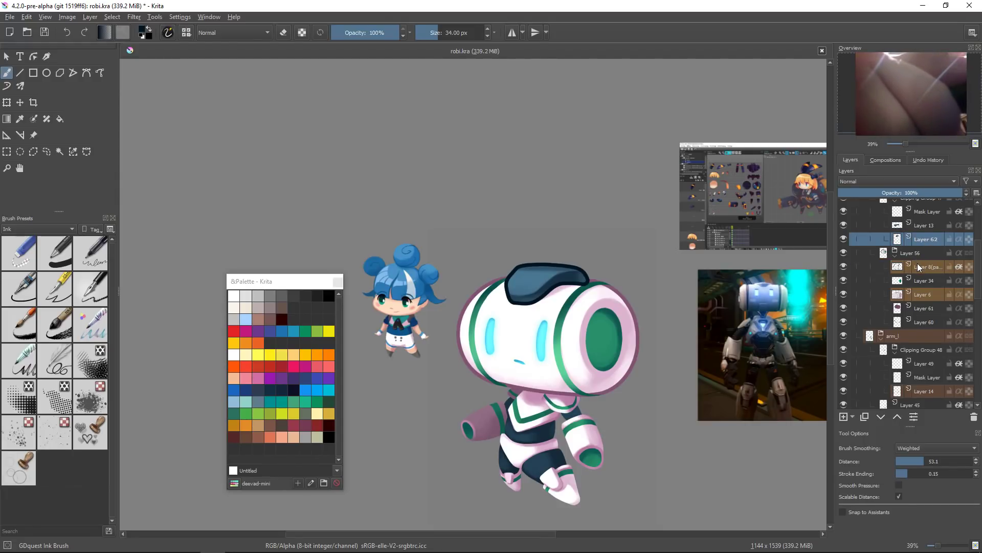
pyautogui.scroll(-2, 979, 262)
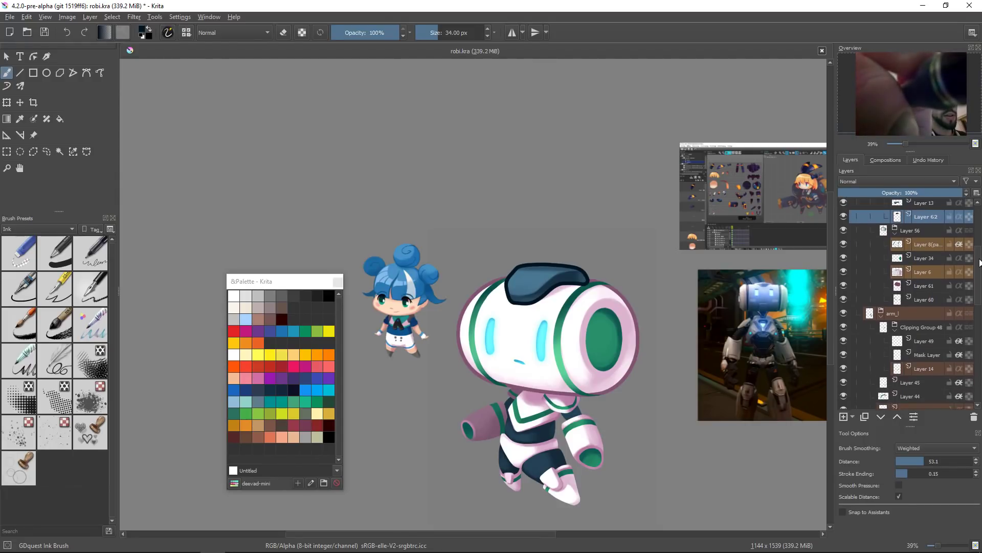
pyautogui.moveTo(919, 221); pyautogui.dragTo(936, 383)
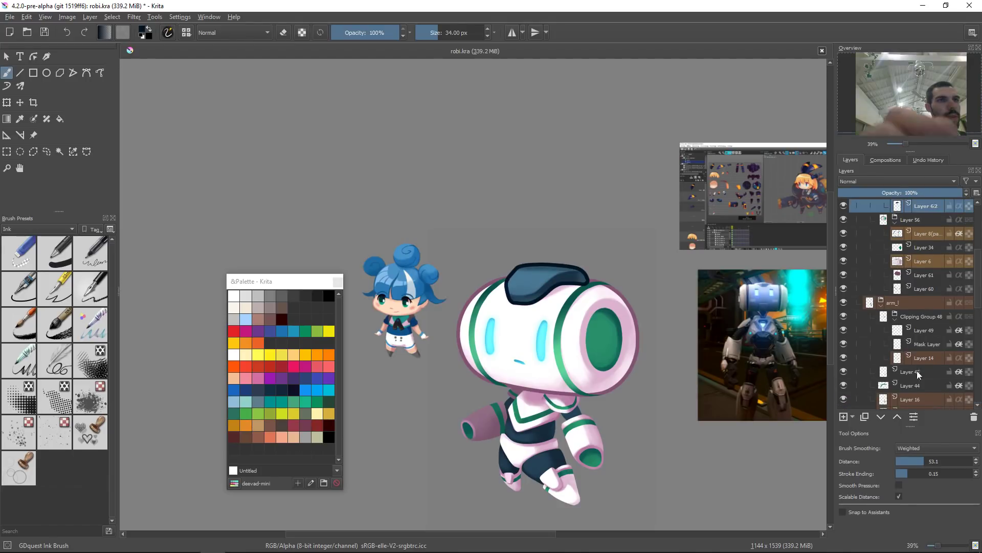
pyautogui.rightClick(913, 209)
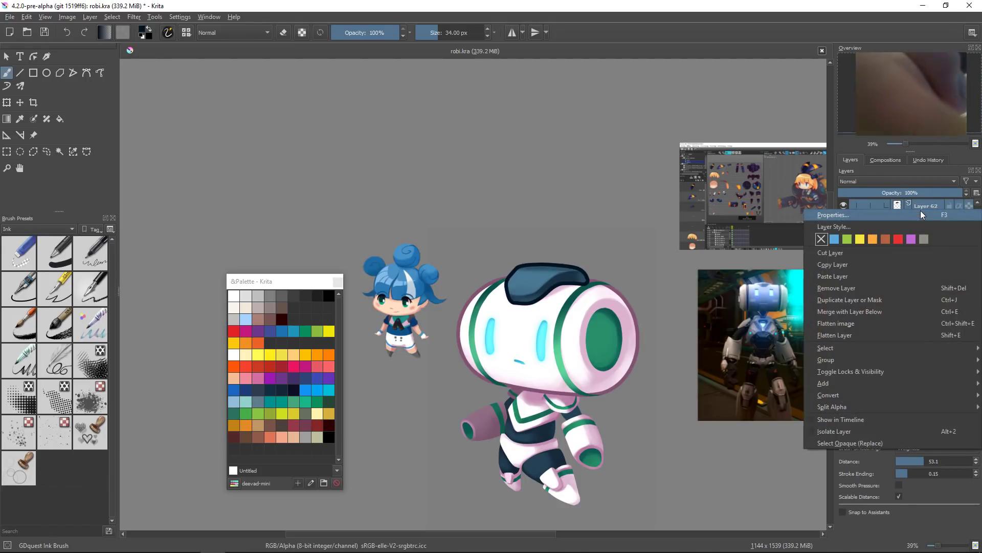
pyautogui.click(882, 253)
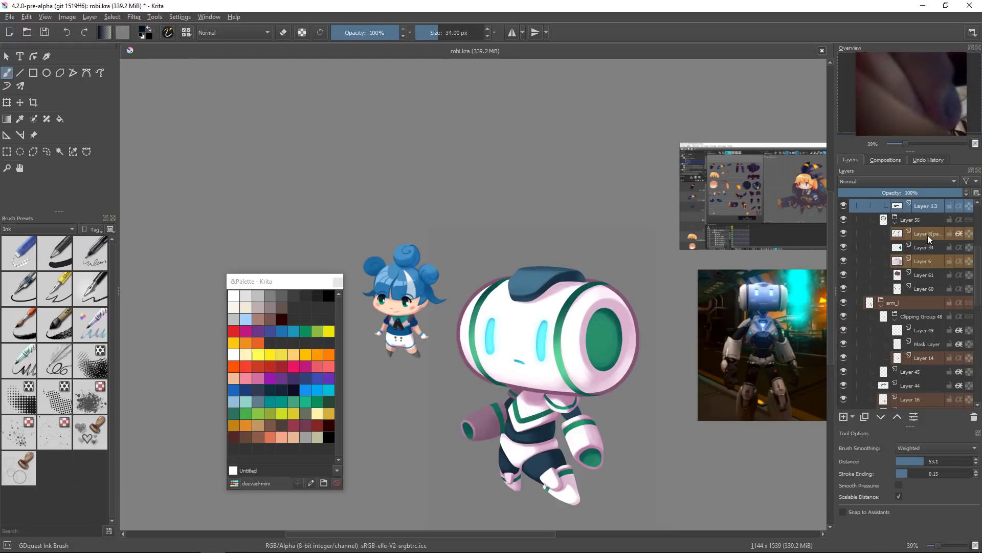
pyautogui.click(852, 288)
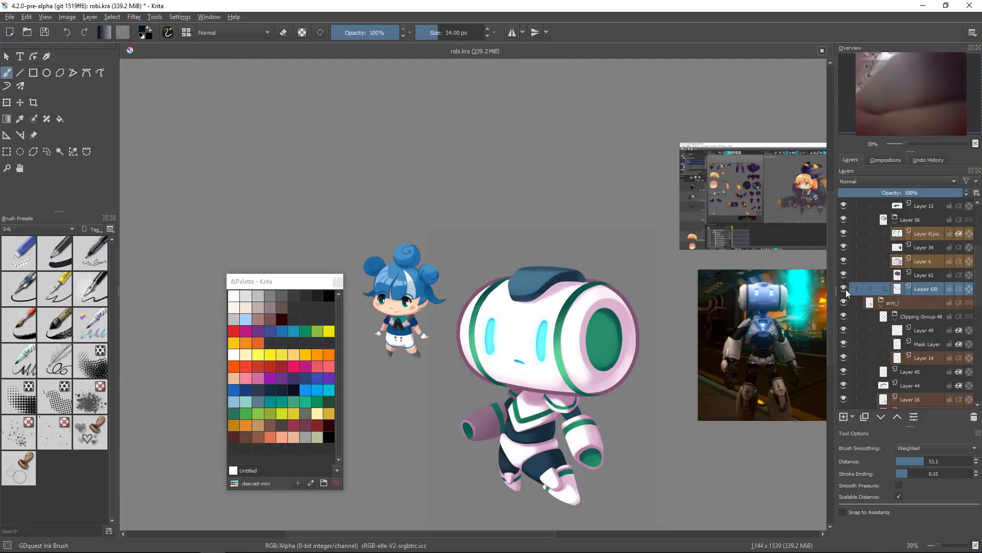
pyautogui.click(844, 275)
pyautogui.click(843, 275)
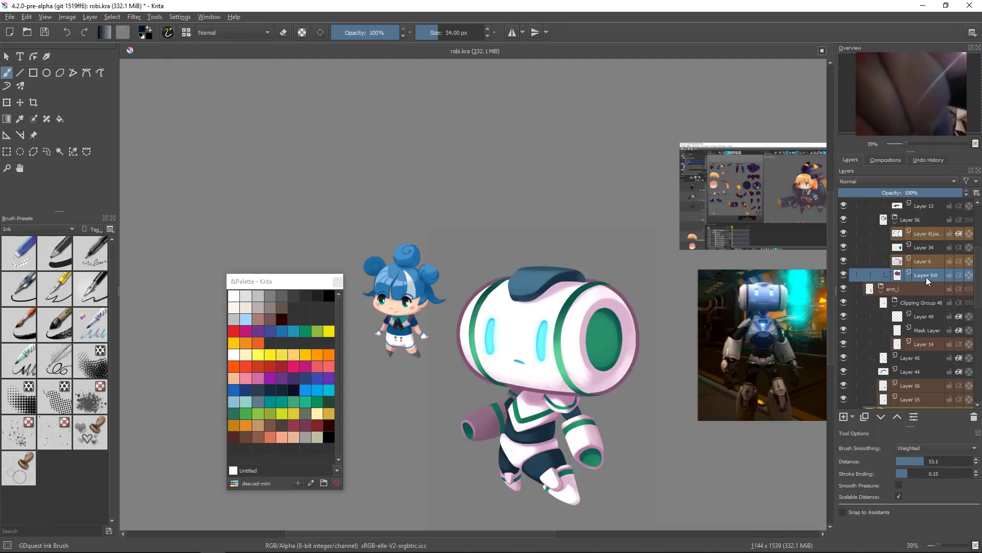
pyautogui.rightClick(921, 275)
pyautogui.click(876, 340)
# Step: Apply an HSV adjustment to the new layer with saturation -2 and lightness 11
pyautogui.scroll(-2, 677, 342)
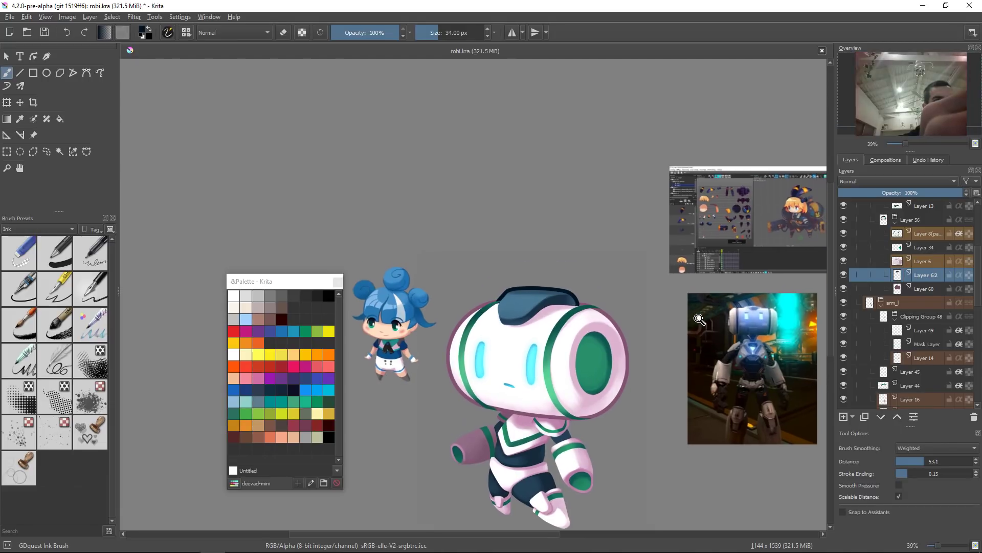
pyautogui.scroll(-3, 676, 342)
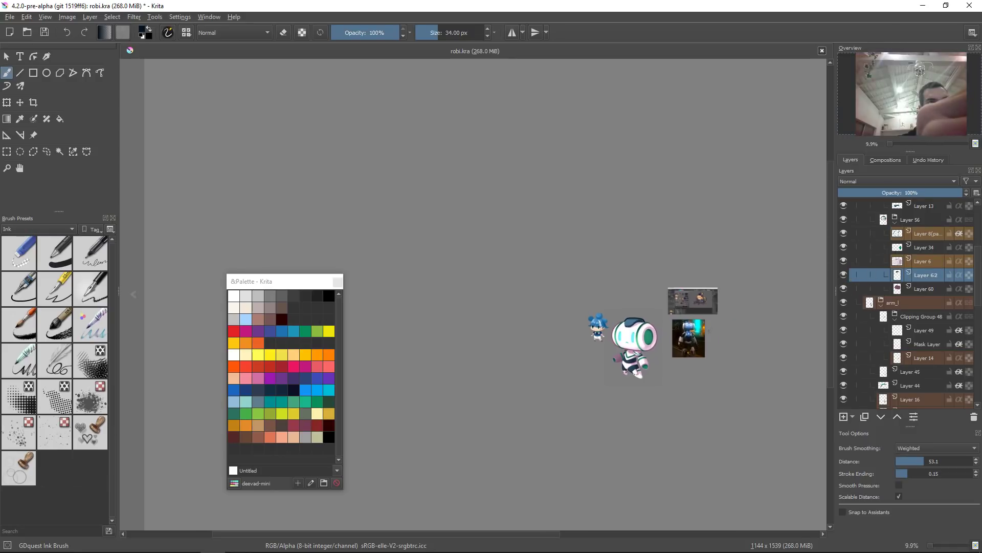
pyautogui.hotkey('ctrl', 'u')
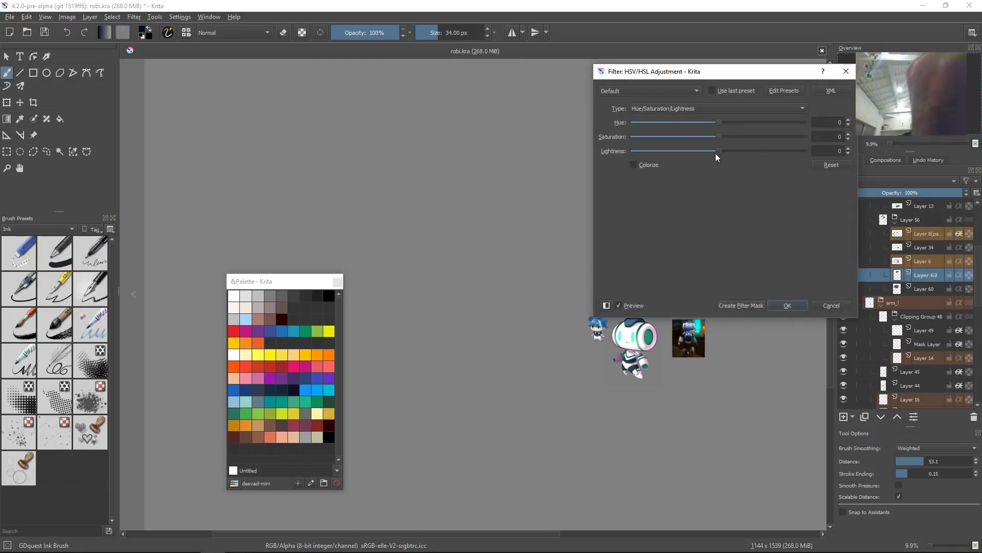
pyautogui.moveTo(719, 149)
pyautogui.mouseDown()
pyautogui.moveTo(711, 153)
pyautogui.moveTo(730, 152)
pyautogui.mouseUp()
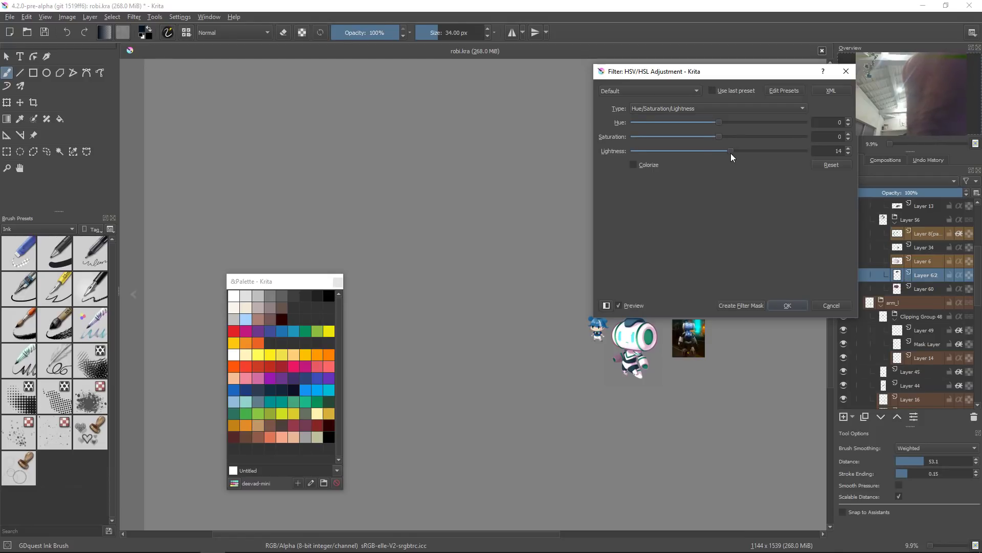
pyautogui.moveTo(718, 136); pyautogui.dragTo(719, 137)
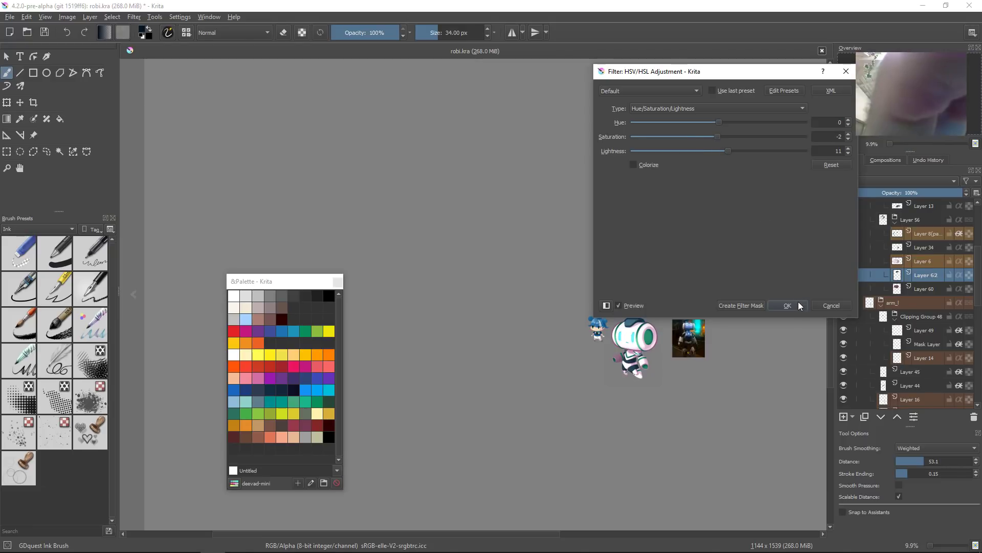
pyautogui.click(786, 307)
# Step: Sample the pink outline colour and fill the new layer with it while preserving alpha
pyautogui.moveTo(647, 318); pyautogui.dragTo(798, 77)
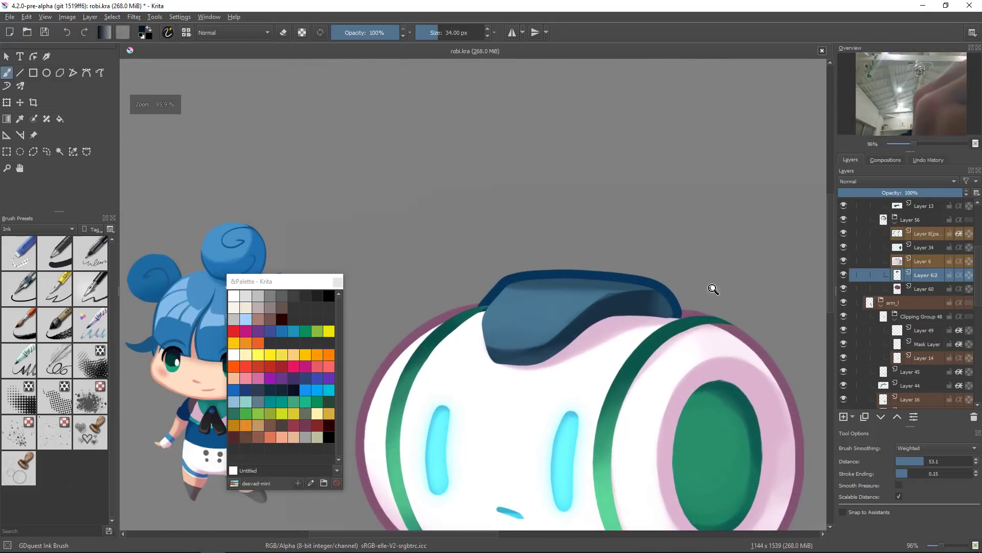
pyautogui.keyDown('ctrl'); pyautogui.click(746, 336); pyautogui.keyUp('ctrl')
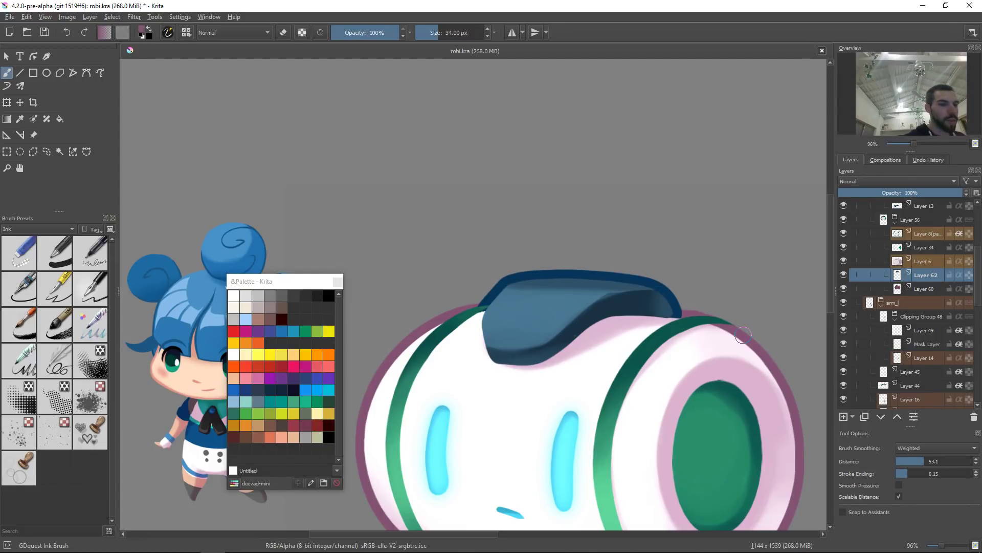
pyautogui.press('/')
pyautogui.hotkey('shift', 'BackSpace')
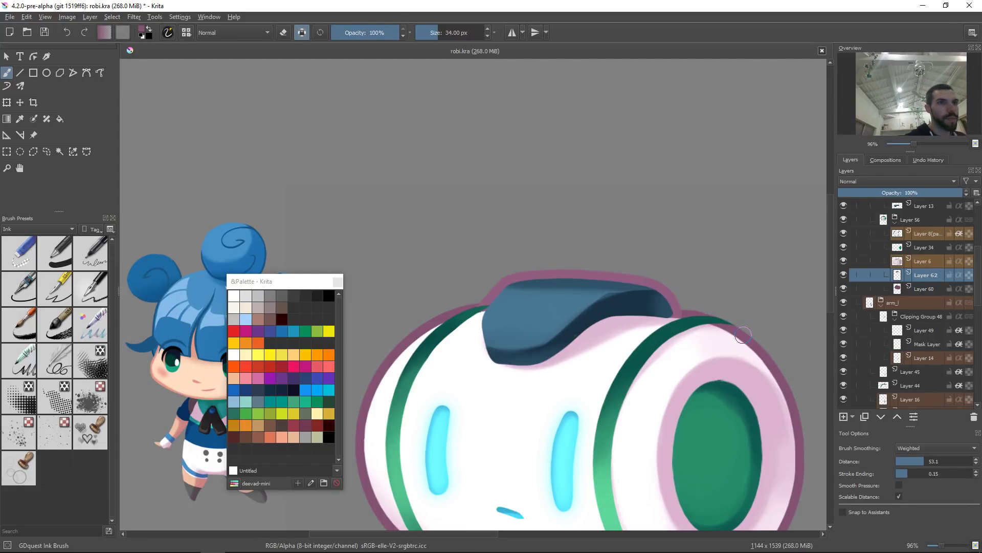
# Step: Merge the recoloured layer down into Layer 60
pyautogui.press('2')
pyautogui.press('1')
pyautogui.press('2')
pyautogui.keyDown('space'); pyautogui.moveTo(592, 224); pyautogui.dragTo(644, 258); pyautogui.keyUp('space')
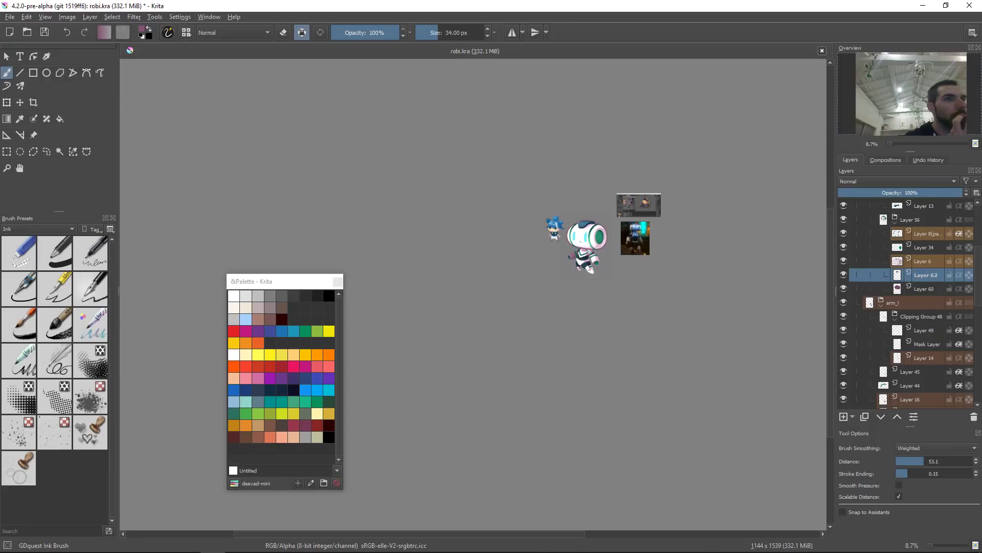
pyautogui.moveTo(598, 241); pyautogui.dragTo(583, 164)
pyautogui.moveTo(530, 279); pyautogui.dragTo(564, 240)
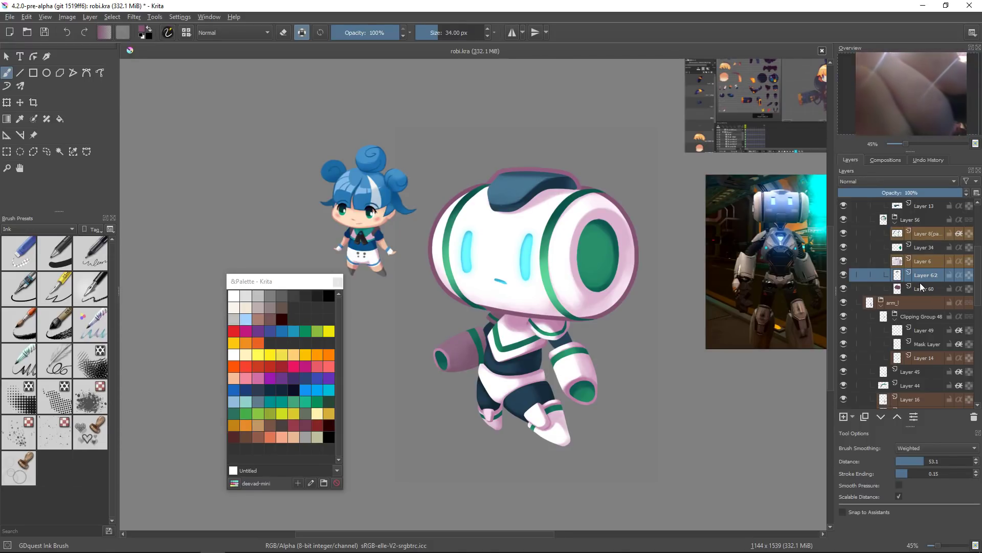
pyautogui.hotkey('ctrl', 'e')
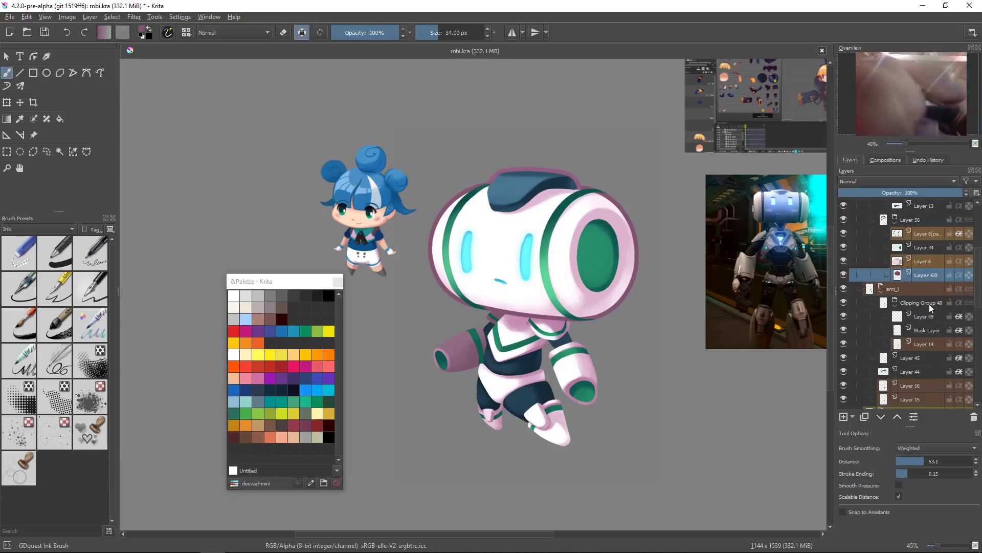
pyautogui.hotkey('ctrl', 'pagedown')
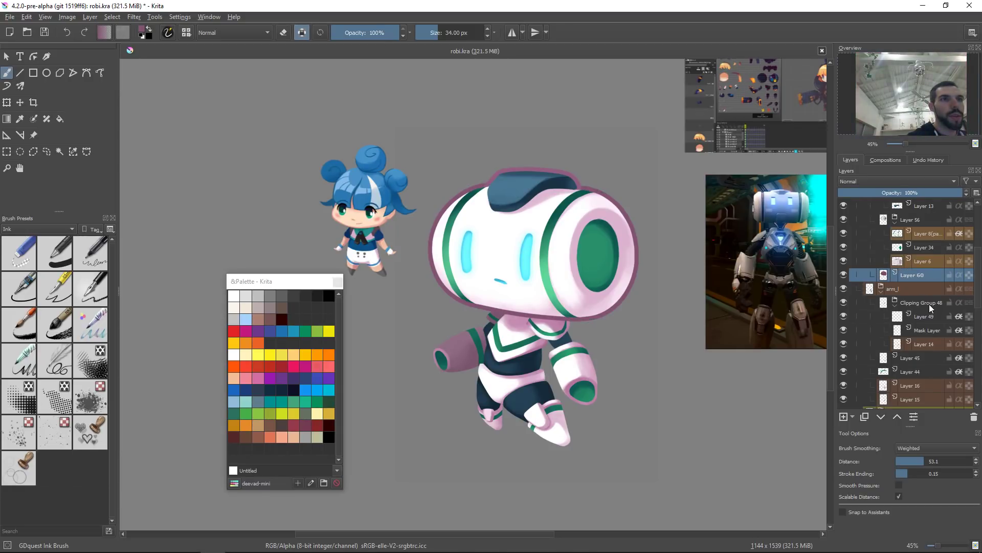
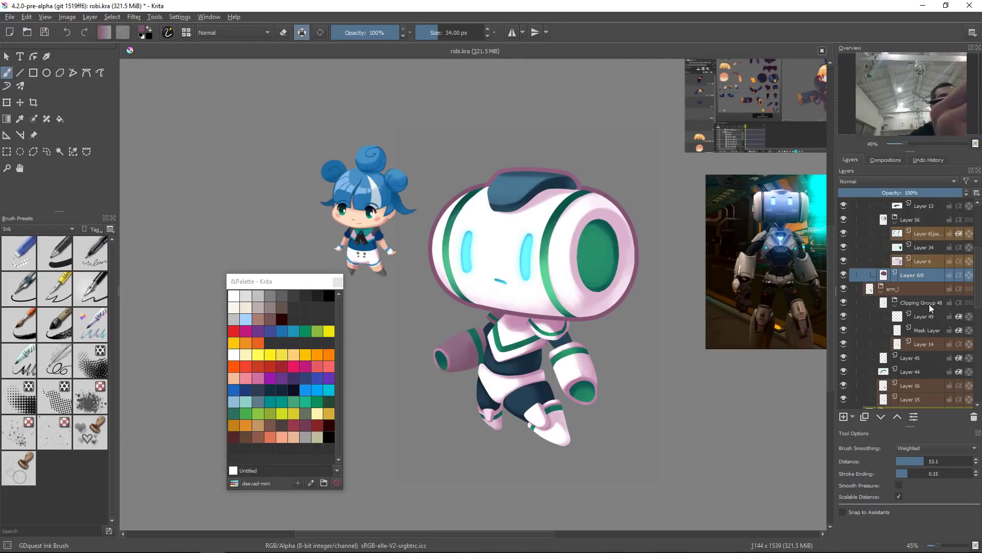
# Step: Examine the robot illustration at different zoom levels and positions
pyautogui.moveTo(661, 225); pyautogui.dragTo(344, 385)
pyautogui.moveTo(537, 242); pyautogui.dragTo(559, 192)
pyautogui.moveTo(562, 275); pyautogui.dragTo(642, 278)
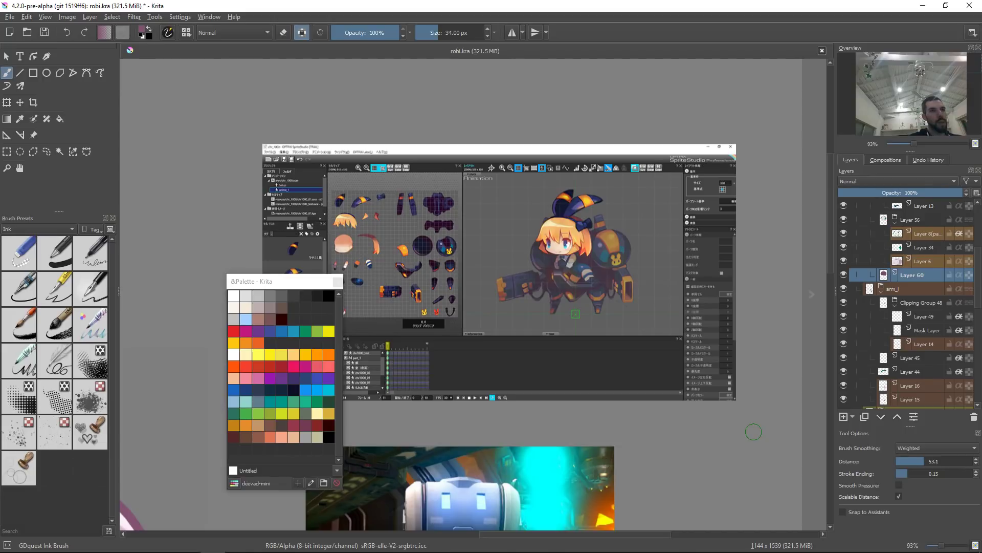
pyautogui.press('2')
pyautogui.moveTo(541, 364); pyautogui.dragTo(574, 354)
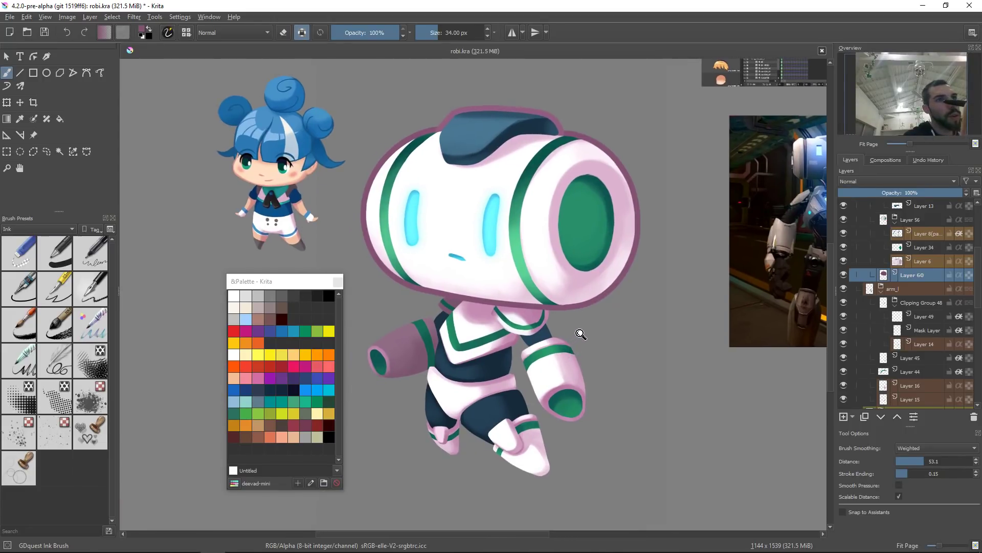
pyautogui.scroll(-2, 580, 338)
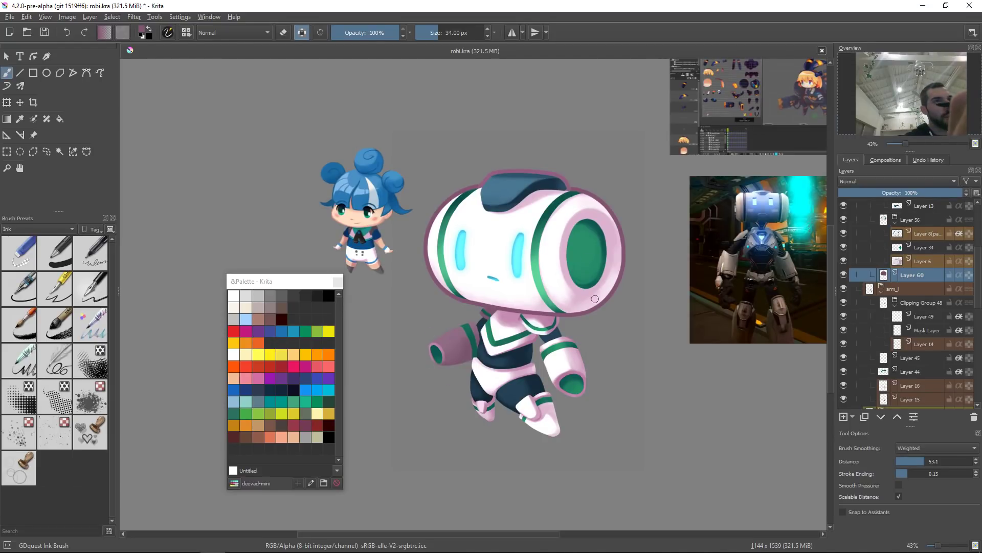
pyautogui.moveTo(595, 299); pyautogui.dragTo(570, 325)
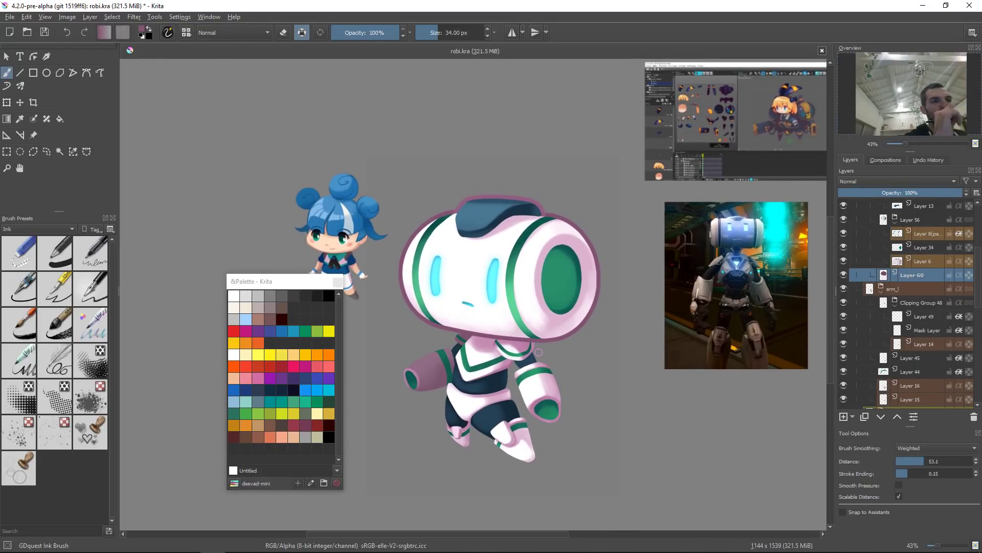
pyautogui.moveTo(522, 382); pyautogui.dragTo(541, 389)
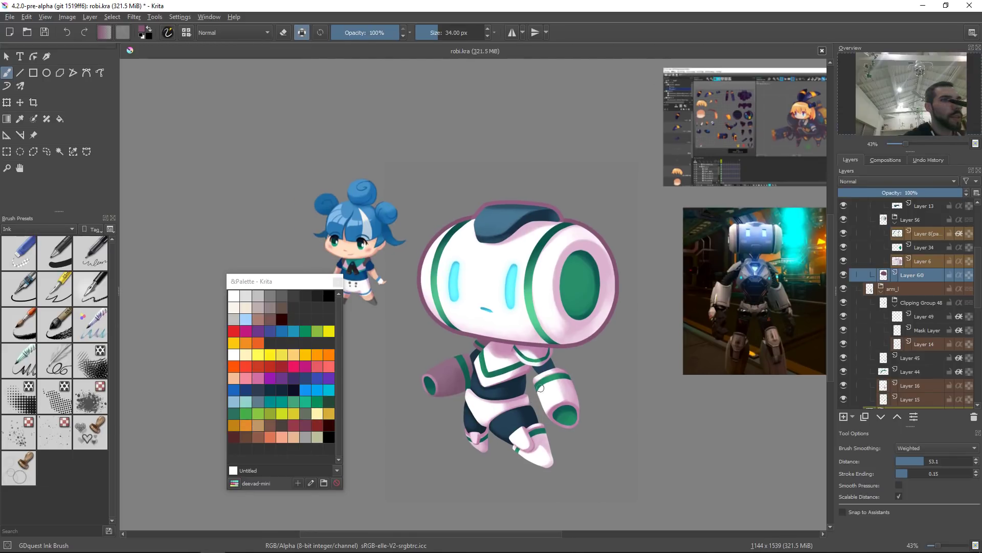
# Step: Collapse the arm group and combine the pixel selections of the arm and body layers into one selection of the robot's body
pyautogui.click(897, 301)
pyautogui.click(882, 292)
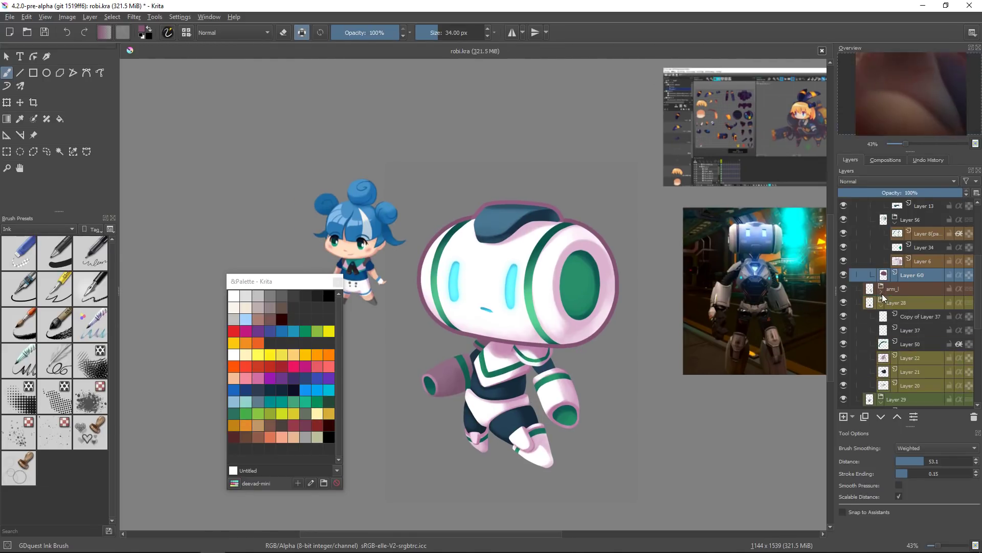
pyautogui.click(881, 290)
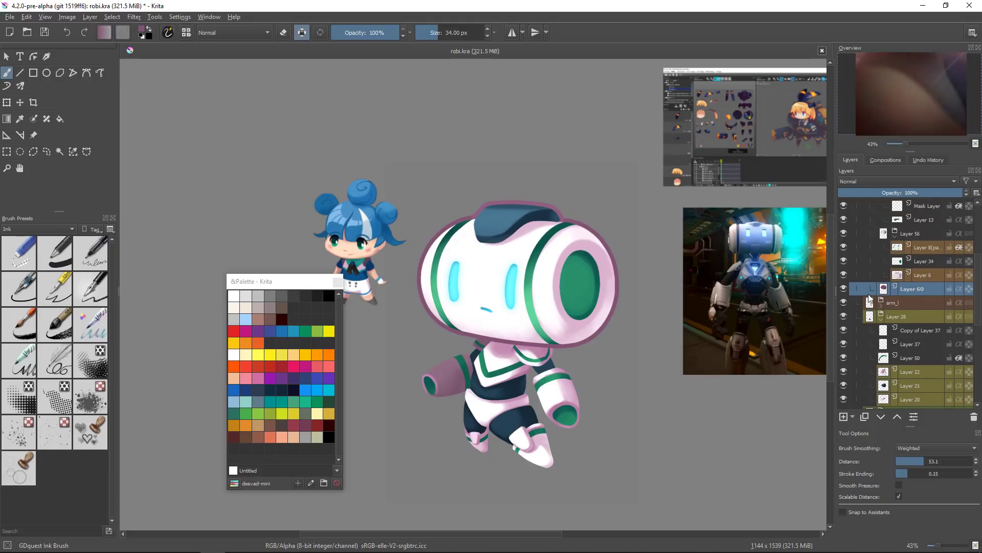
pyautogui.click(878, 309)
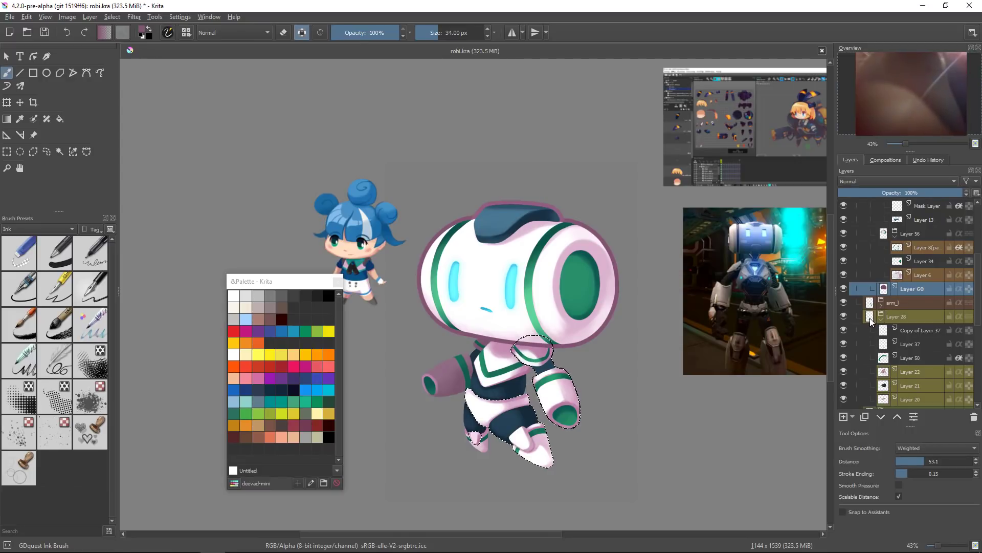
pyautogui.click(880, 319)
pyautogui.keyDown('ctrl'); pyautogui.keyDown('shift'); pyautogui.click(870, 331); pyautogui.keyUp('shift'); pyautogui.keyUp('ctrl')
pyautogui.keyDown('ctrl'); pyautogui.keyDown('shift'); pyautogui.click(871, 386); pyautogui.keyUp('shift'); pyautogui.keyUp('ctrl')
pyautogui.click(882, 390)
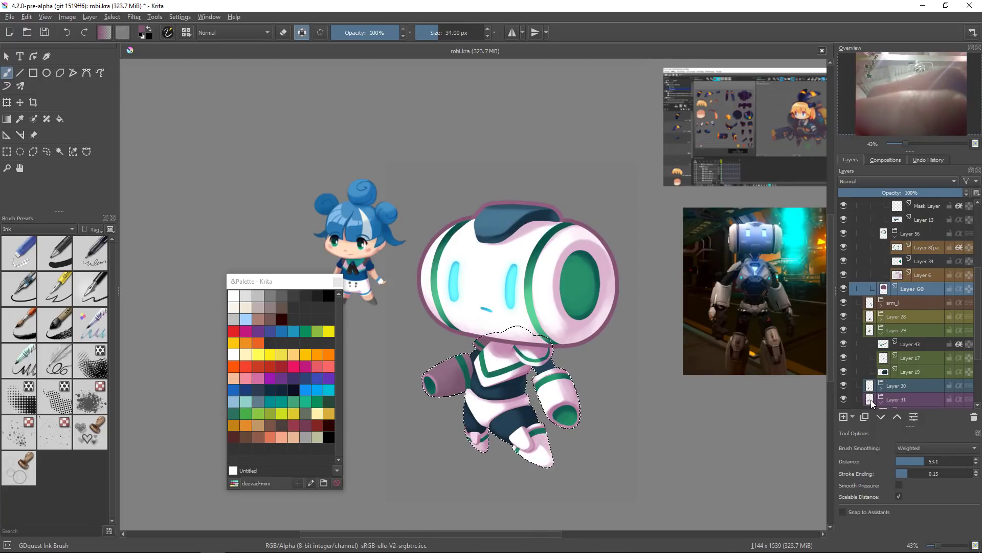
pyautogui.moveTo(793, 312); pyautogui.dragTo(800, 273)
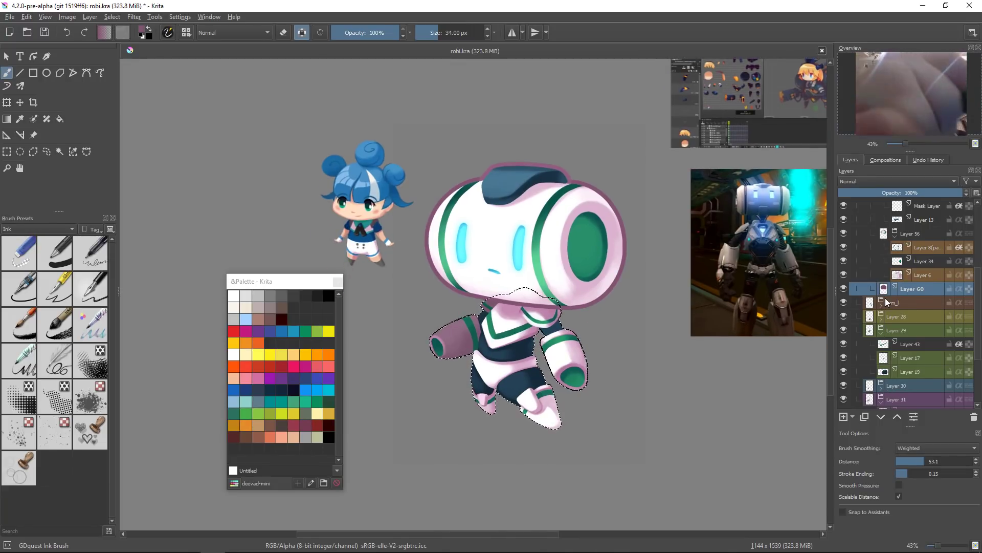
# Step: Add a new layer above Layer 60 and apply Select from Color Range with Reds added to the current selection
pyautogui.moveTo(888, 302)
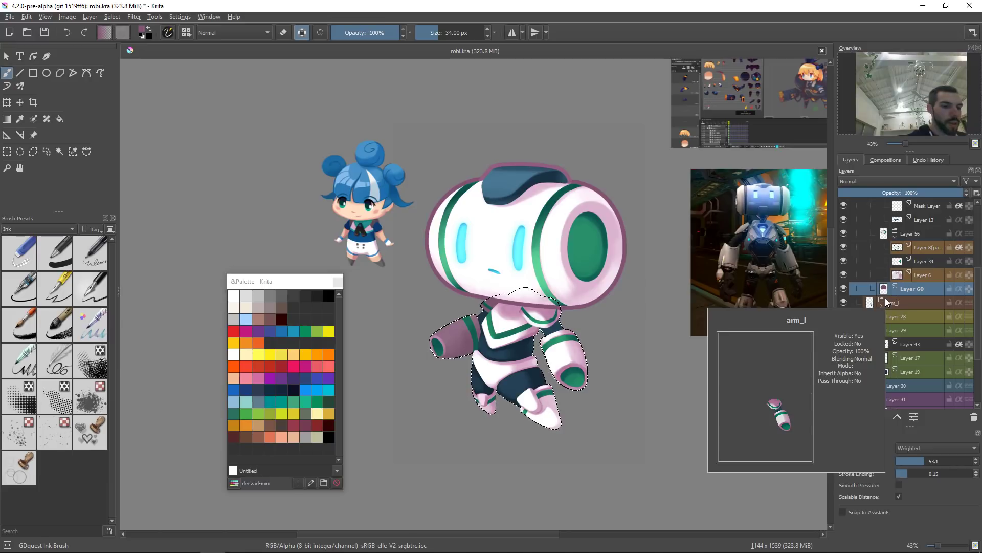
pyautogui.press('Insert')
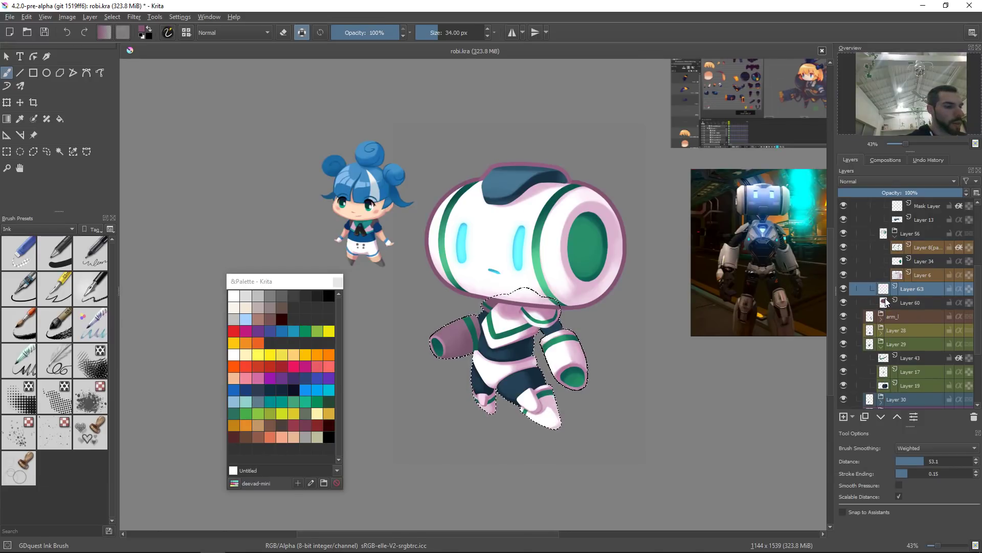
pyautogui.hotkey('alt', 's')
pyautogui.press('s')
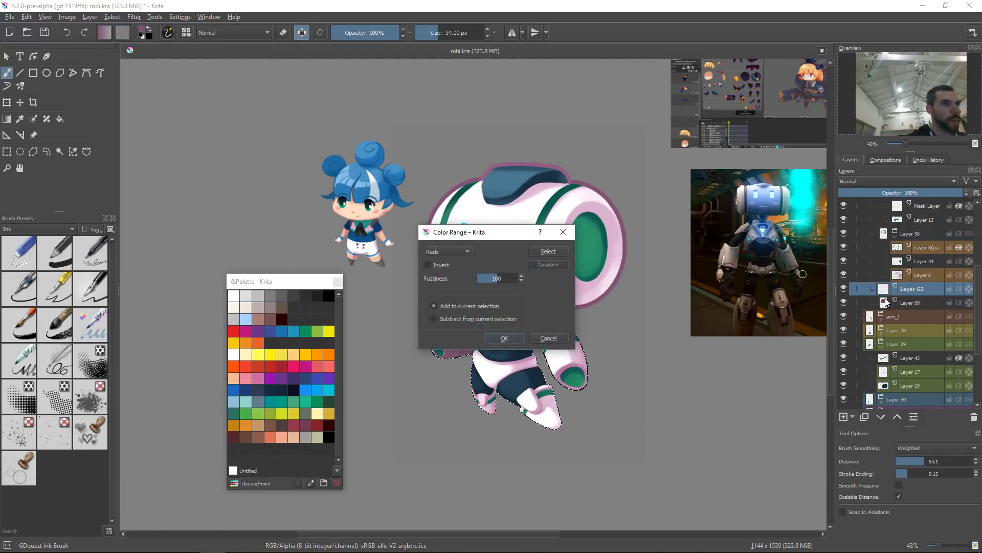
pyautogui.press('Return')
# Step: Grow the selection by 1 px, fill it with the outline colour on the new layer, and deselect
pyautogui.hotkey('alt', 's')
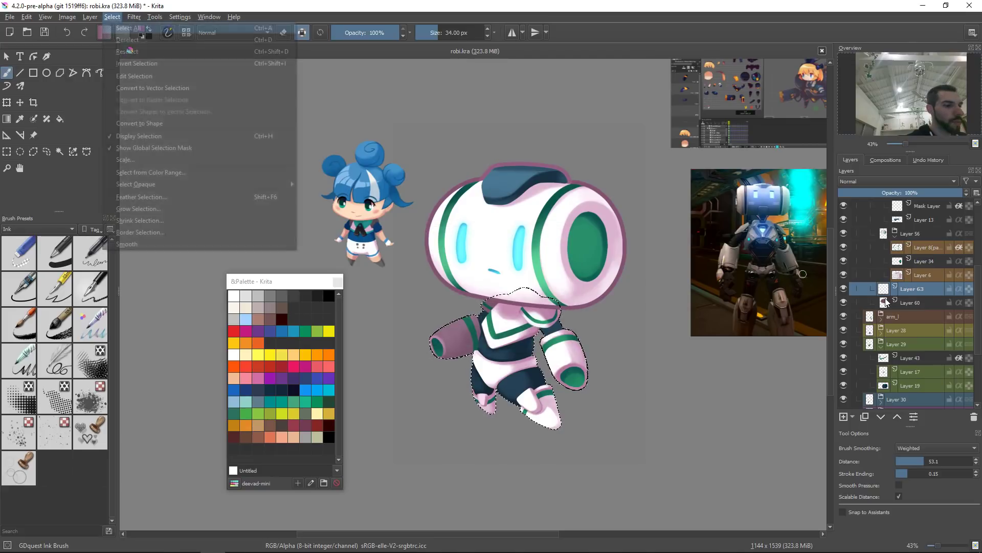
pyautogui.press('g')
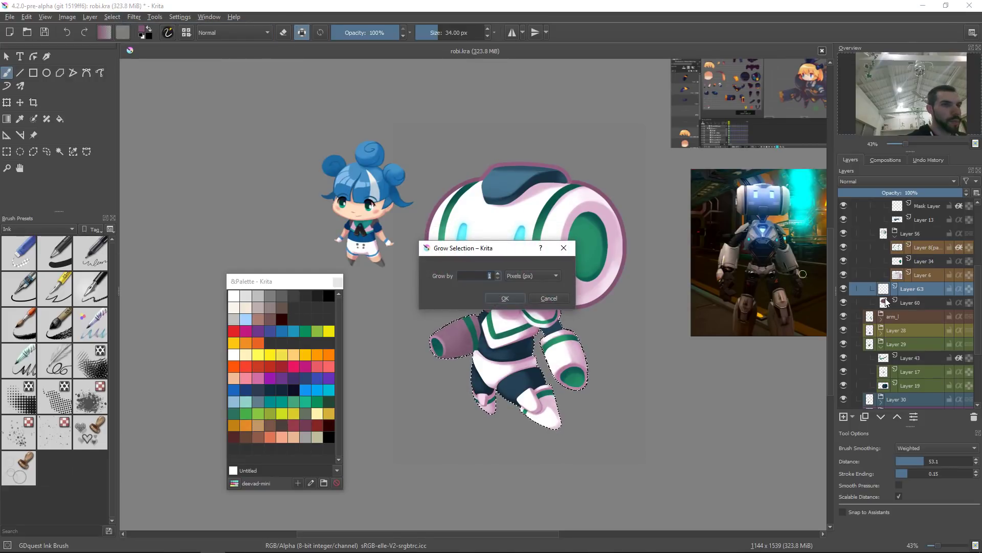
pyautogui.press('Return')
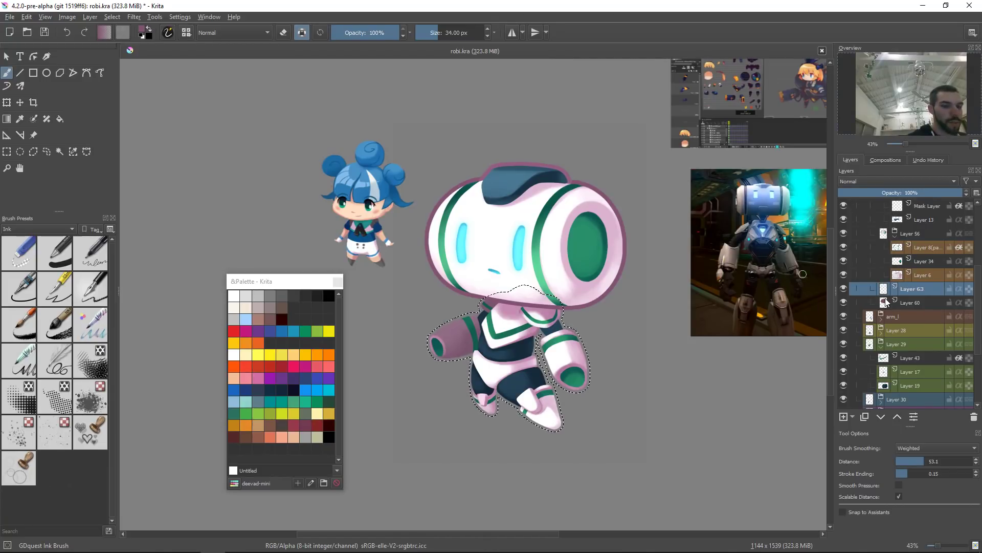
pyautogui.hotkey('shift', 'BackSpace')
pyautogui.hotkey('ctrl', 'shift', 'a')
pyautogui.scroll(-1, 887, 303)
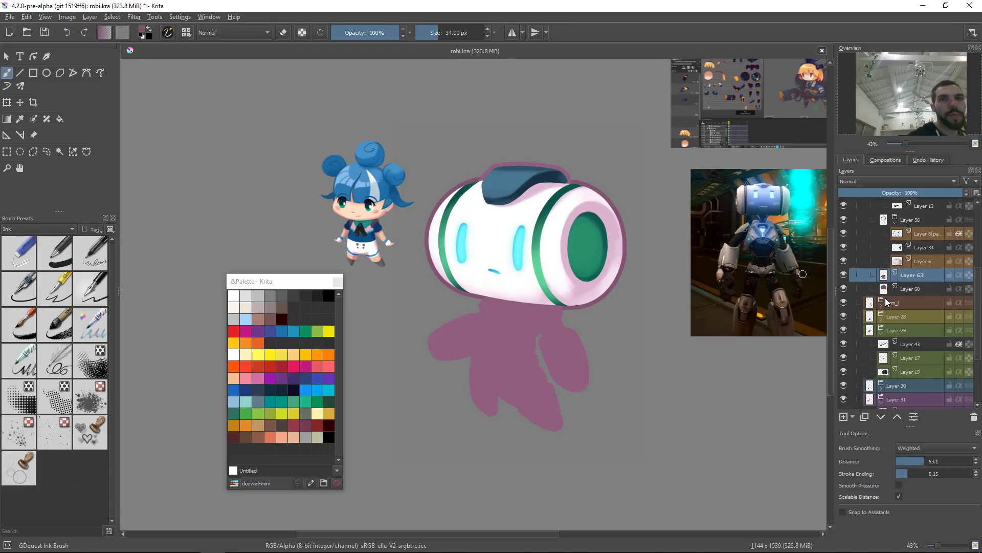
# Step: Move the new fill layer by cutting it and pasting it near the bottom of the stack above Layer 6
pyautogui.rightClick(903, 277)
pyautogui.click(852, 322)
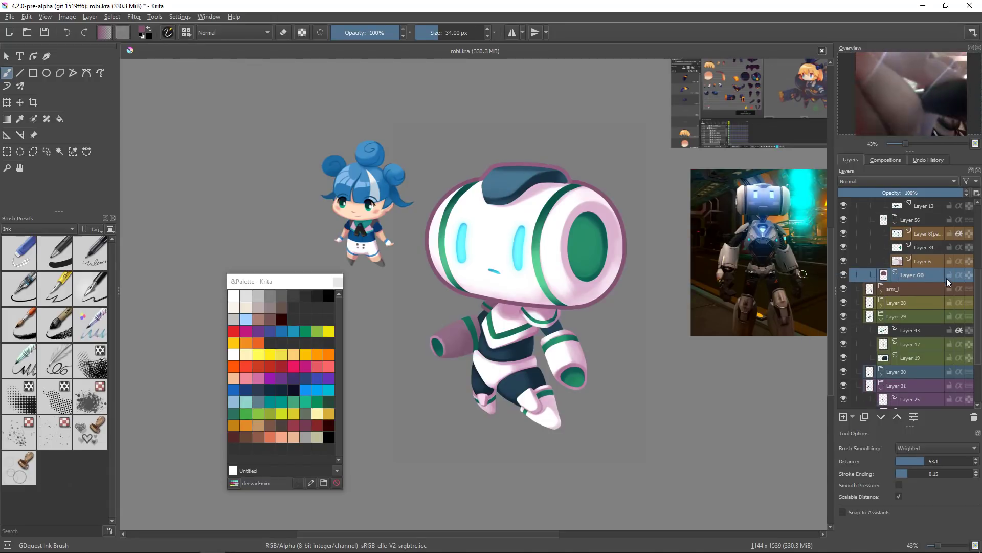
pyautogui.scroll(-5, 912, 335)
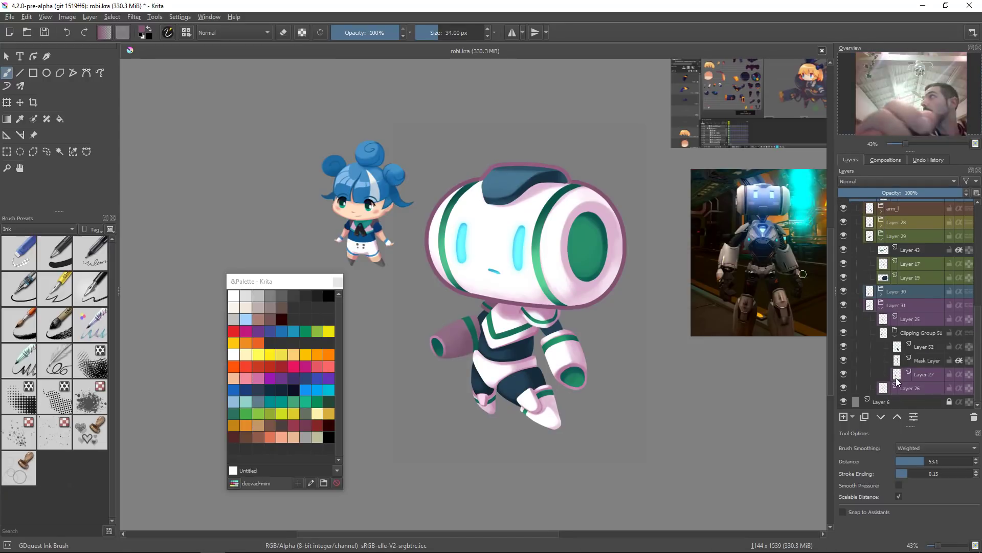
pyautogui.rightClick(912, 401)
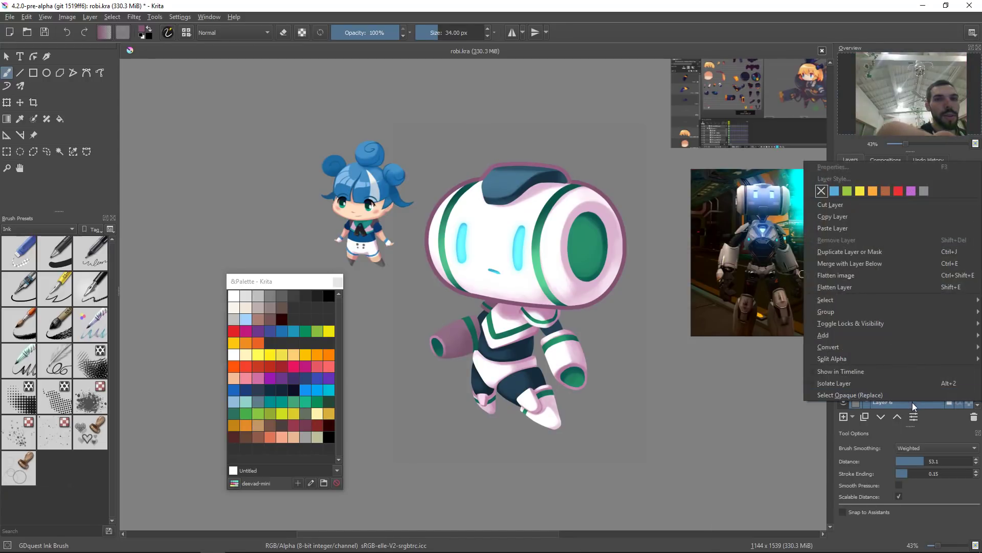
pyautogui.click(877, 225)
# Step: Save the document
pyautogui.moveTo(713, 373); pyautogui.dragTo(698, 380)
pyautogui.moveTo(681, 345); pyautogui.dragTo(666, 403)
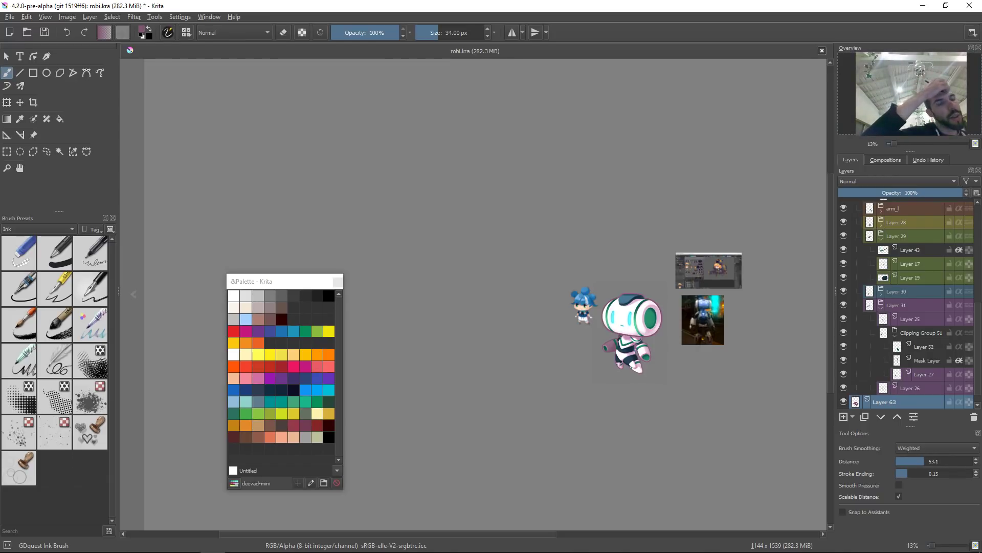
pyautogui.moveTo(651, 326)
pyautogui.mouseDown()
pyautogui.moveTo(612, 307)
pyautogui.moveTo(605, 315)
pyautogui.moveTo(625, 308)
pyautogui.moveTo(616, 337)
pyautogui.mouseUp()
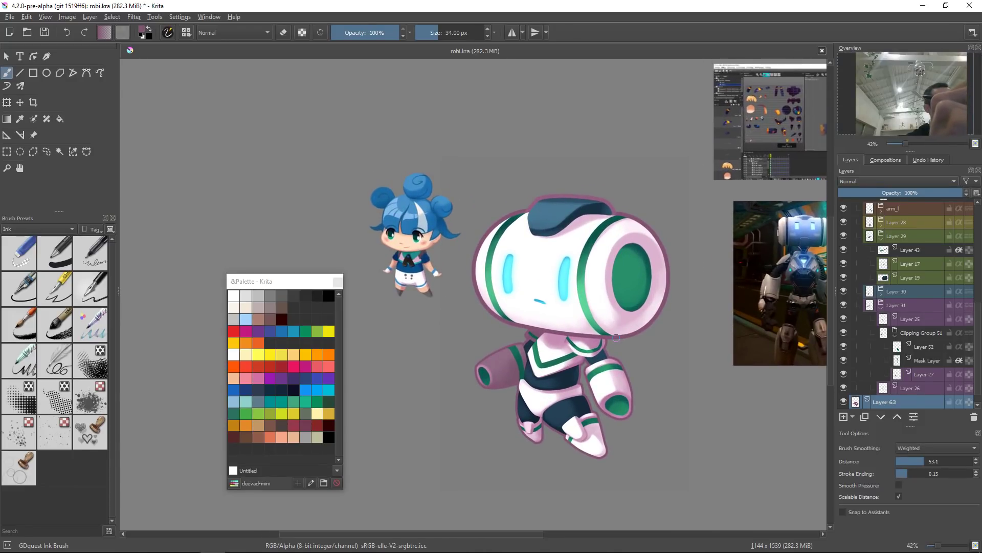
pyautogui.moveTo(664, 352)
pyautogui.mouseDown()
pyautogui.moveTo(686, 330)
pyautogui.moveTo(669, 363)
pyautogui.moveTo(693, 359)
pyautogui.mouseUp()
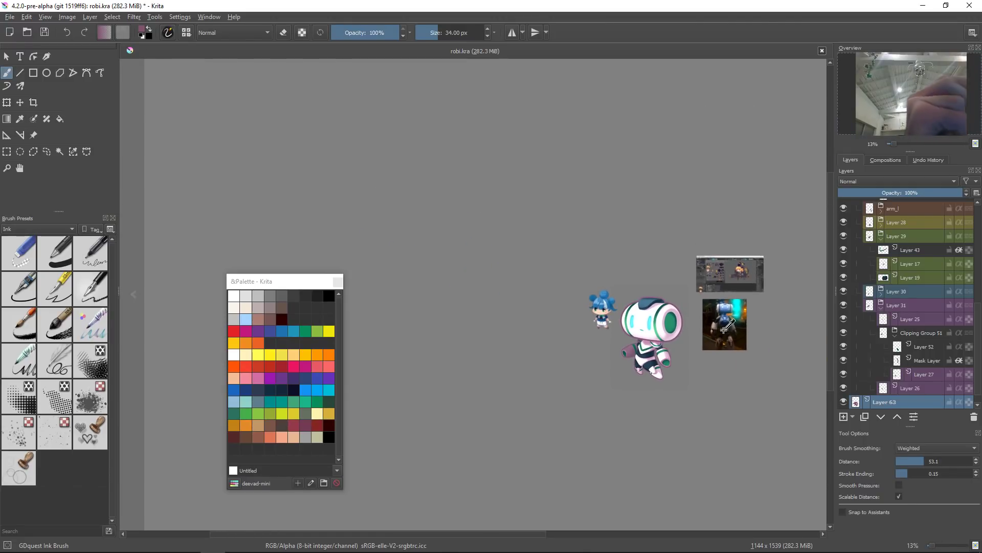
pyautogui.hotkey('ctrl', 's')
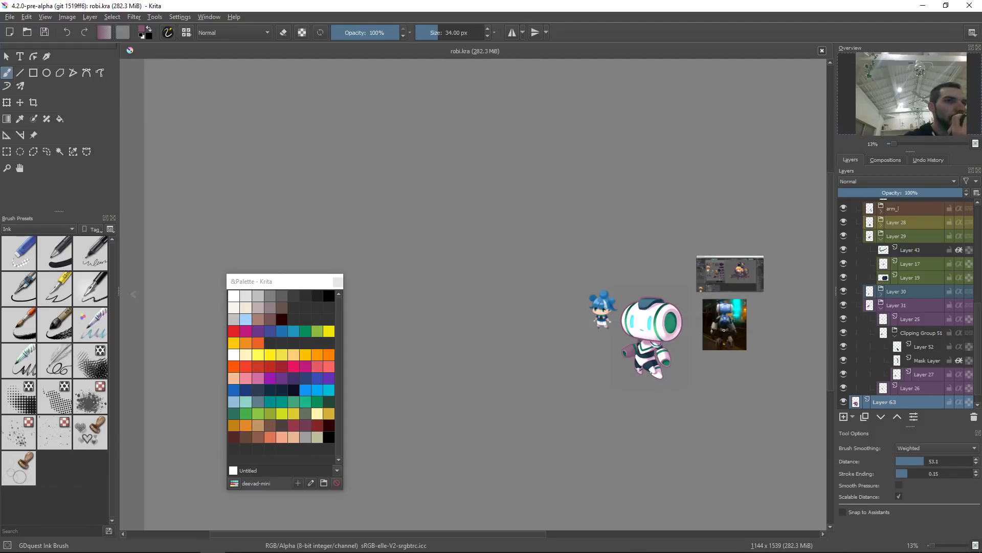
# Step: Hide the background Layer 6 to view the robot over transparency
pyautogui.scroll(-1, 940, 405)
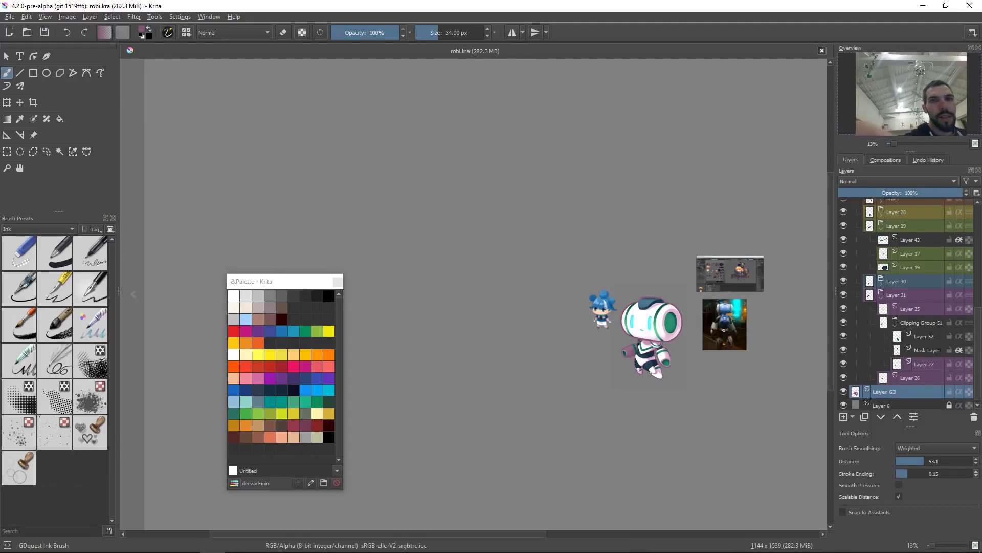
pyautogui.click(937, 402)
pyautogui.click(844, 403)
pyautogui.moveTo(683, 359); pyautogui.dragTo(584, 368)
pyautogui.press('1')
pyautogui.press('5')
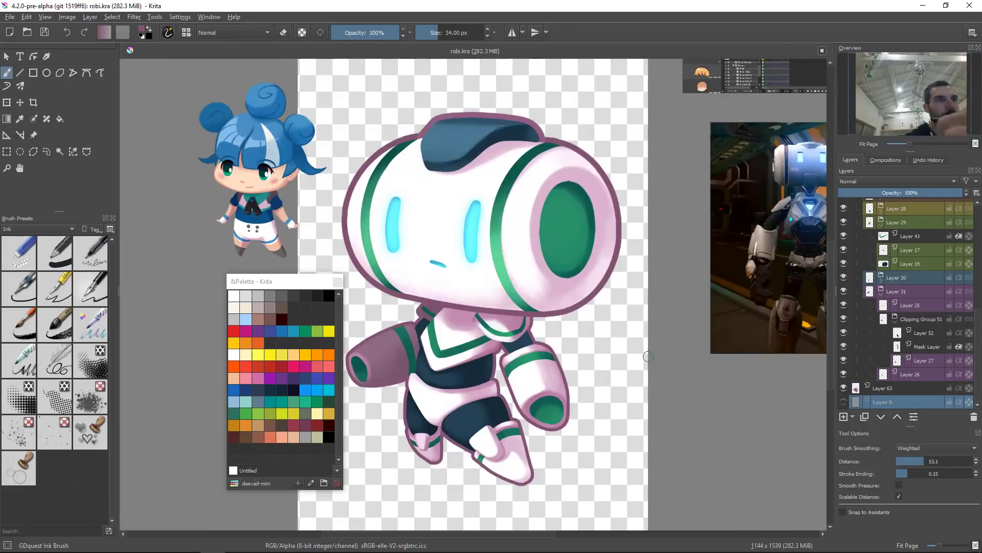
# Step: Dock the palette into the sidebar above the brush presets
pyautogui.moveTo(294, 281)
pyautogui.mouseDown()
pyautogui.moveTo(72, 238)
pyautogui.moveTo(66, 226)
pyautogui.mouseUp()
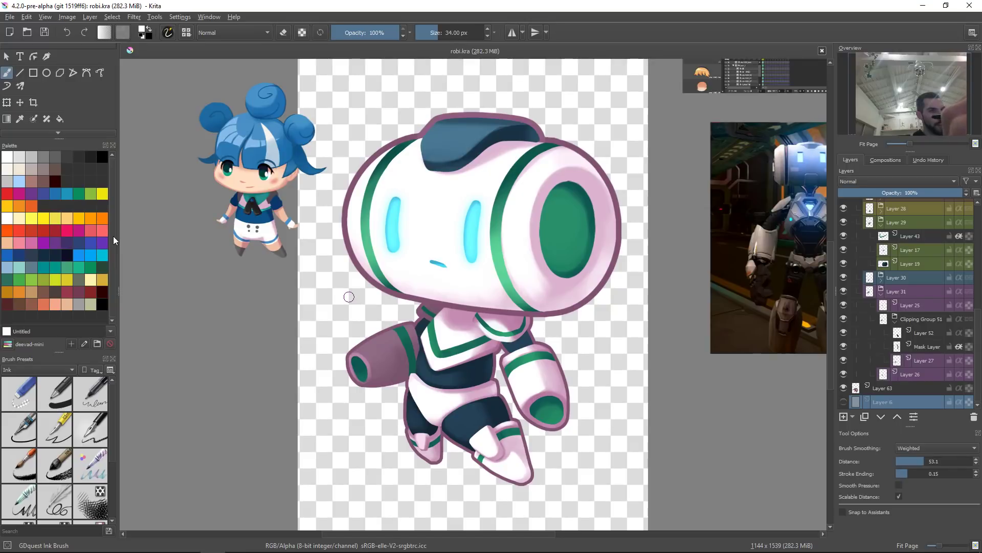
pyautogui.moveTo(619, 305); pyautogui.dragTo(614, 369)
pyautogui.moveTo(638, 338); pyautogui.dragTo(612, 364)
pyautogui.moveTo(978, 352); pyautogui.dragTo(979, 248)
# Step: Edit the Levels filter layer, setting the input white point to 214 and gamma to 0.978
pyautogui.click(955, 249)
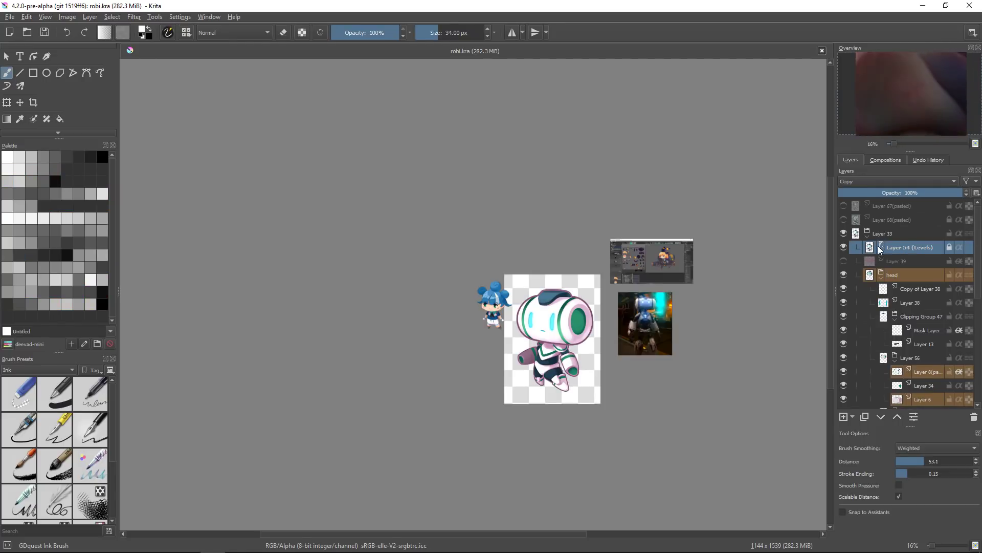
pyautogui.doubleClick(950, 253)
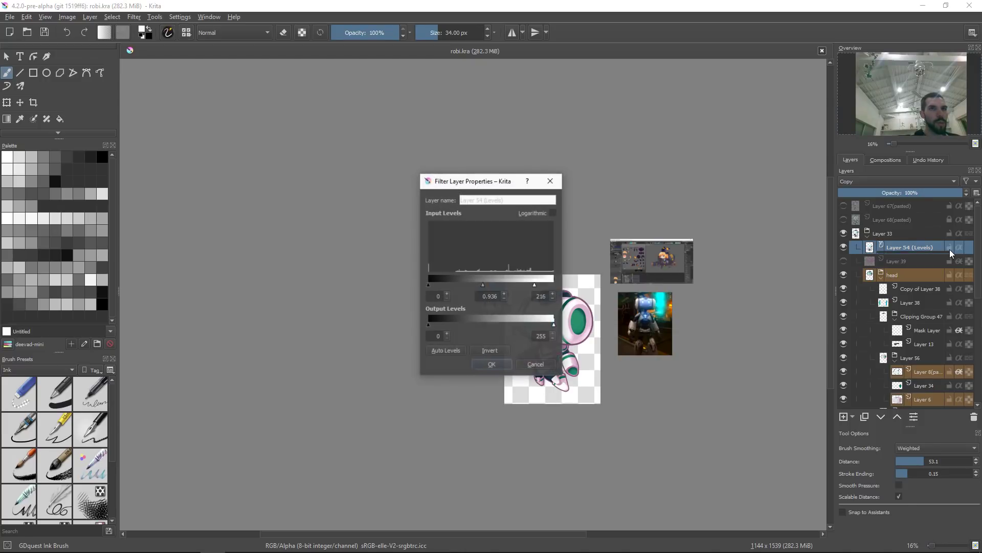
pyautogui.moveTo(485, 178); pyautogui.dragTo(729, 148)
pyautogui.moveTo(774, 252); pyautogui.dragTo(722, 257)
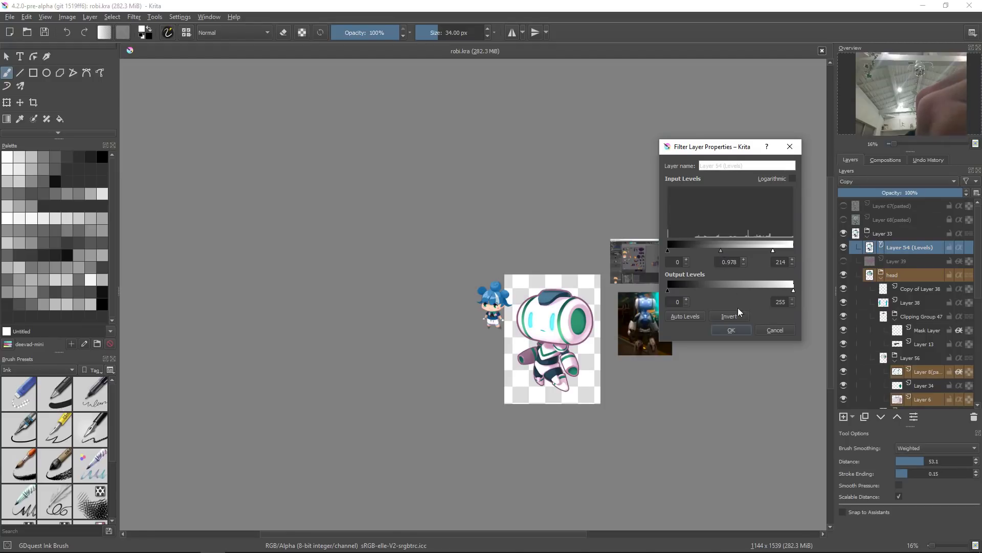
pyautogui.click(737, 334)
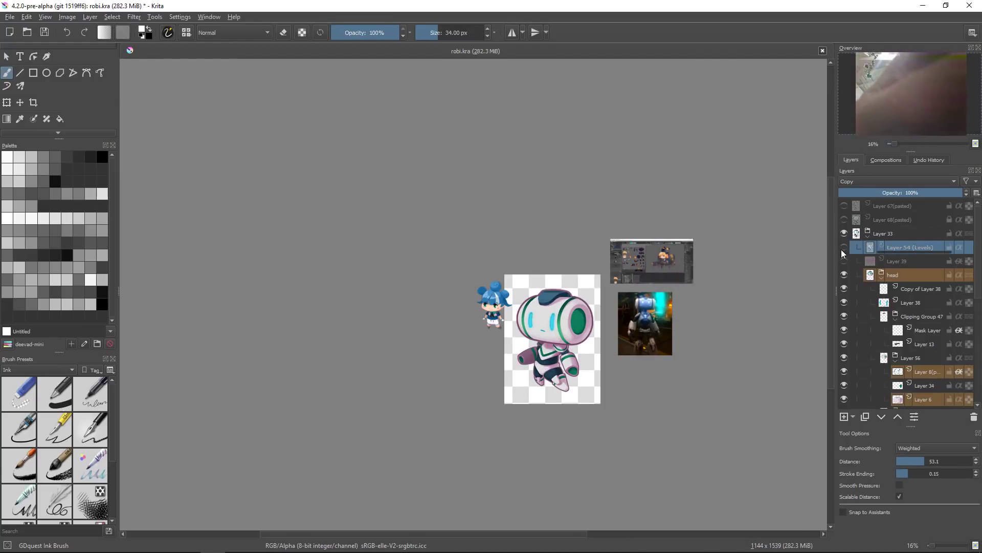
# Step: Inspect the illustration at 100% zoom and then fitted to the page
pyautogui.moveTo(768, 230); pyautogui.dragTo(763, 221)
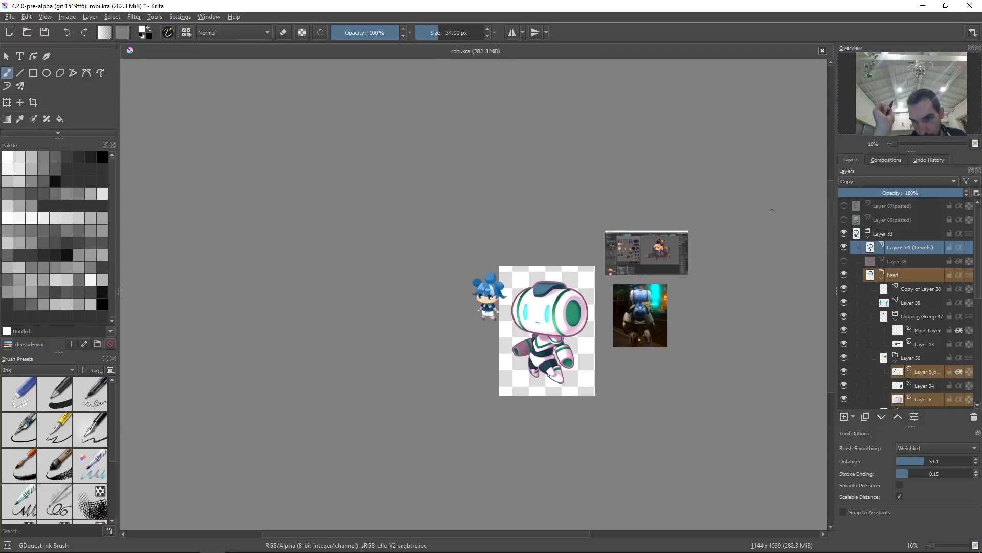
pyautogui.press('1')
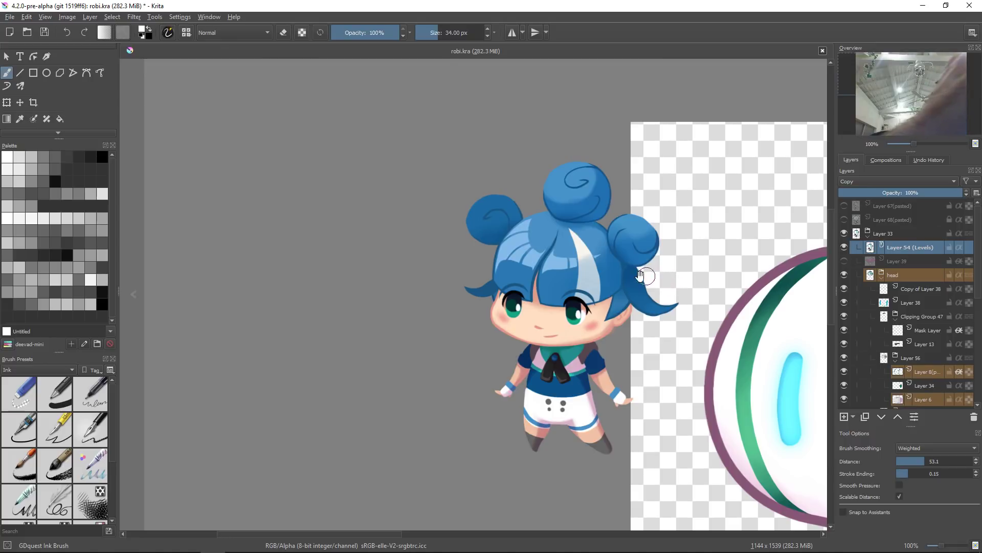
pyautogui.moveTo(617, 282); pyautogui.dragTo(398, 295)
pyautogui.moveTo(622, 366); pyautogui.dragTo(459, 251)
pyautogui.moveTo(602, 321); pyautogui.dragTo(569, 254)
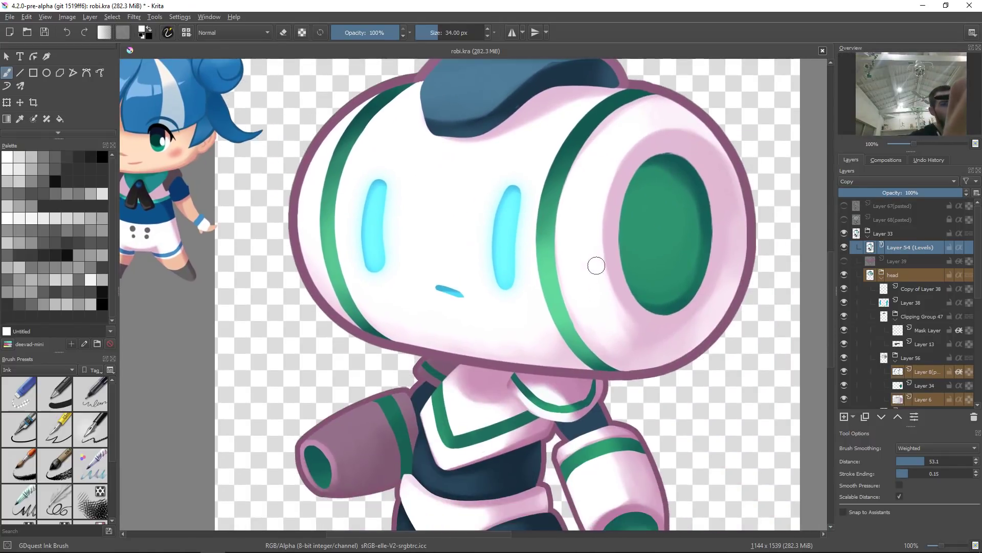
pyautogui.press('2')
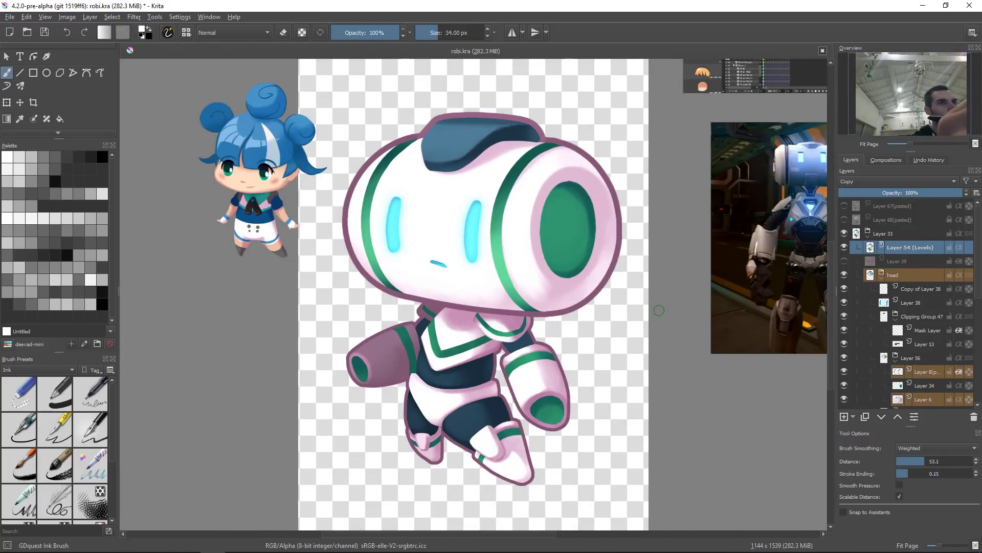
# Step: Make the robot head's layer active and select its opaque area
pyautogui.moveTo(649, 328); pyautogui.dragTo(637, 393)
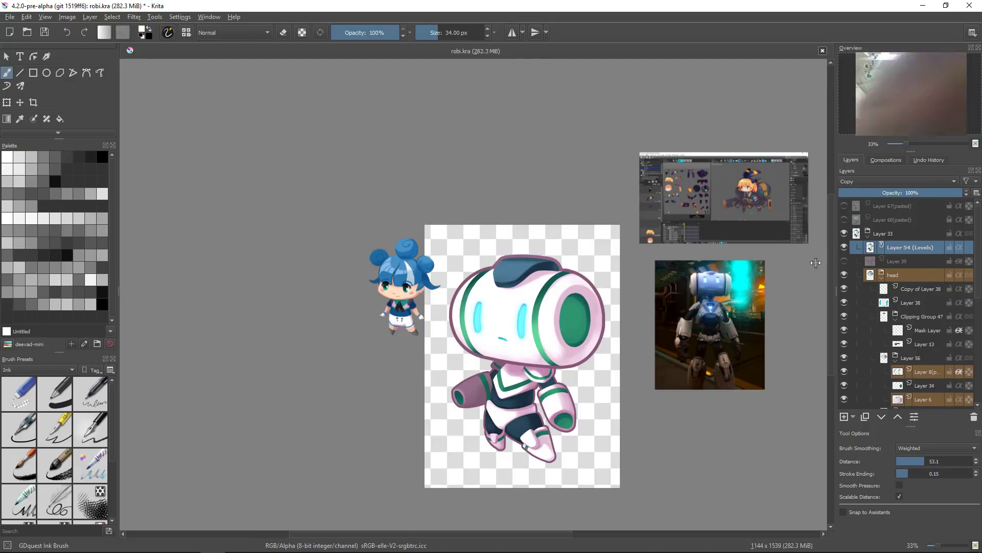
pyautogui.click(949, 247)
pyautogui.press('r')
pyautogui.click(602, 331)
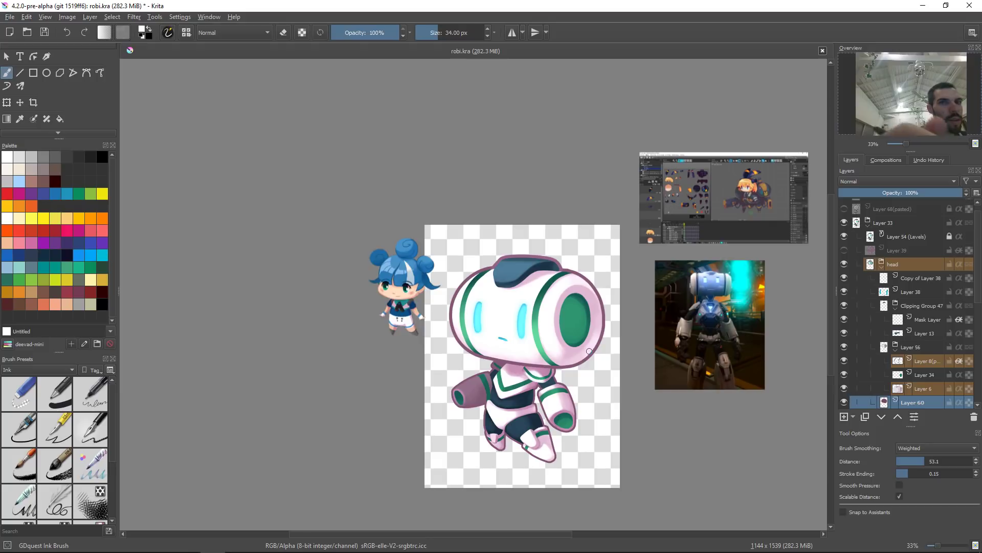
pyautogui.scroll(1, 859, 395)
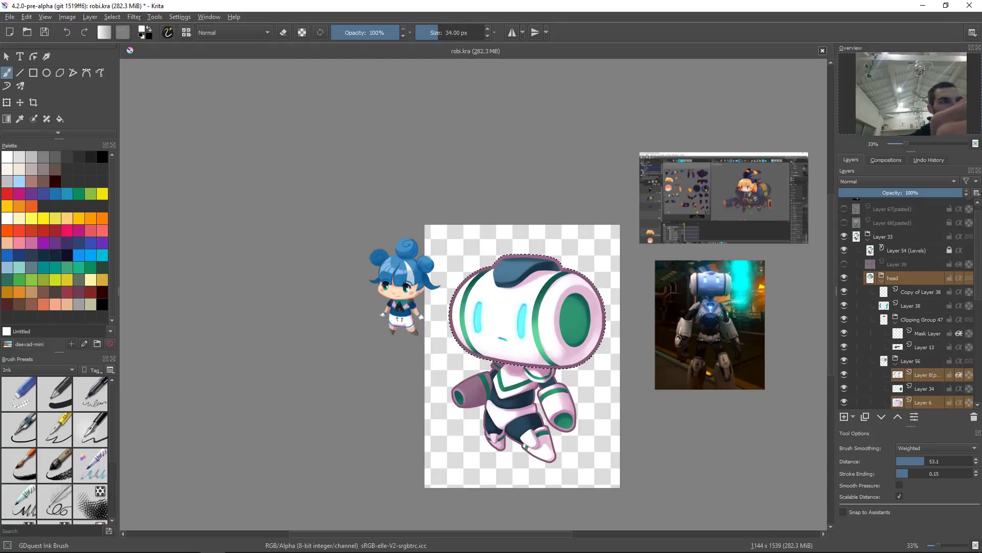
# Step: Shrink the selection by 4 pixels, invert it, and delete the head layer's outer edge
pyautogui.hotkey('alt', 's')
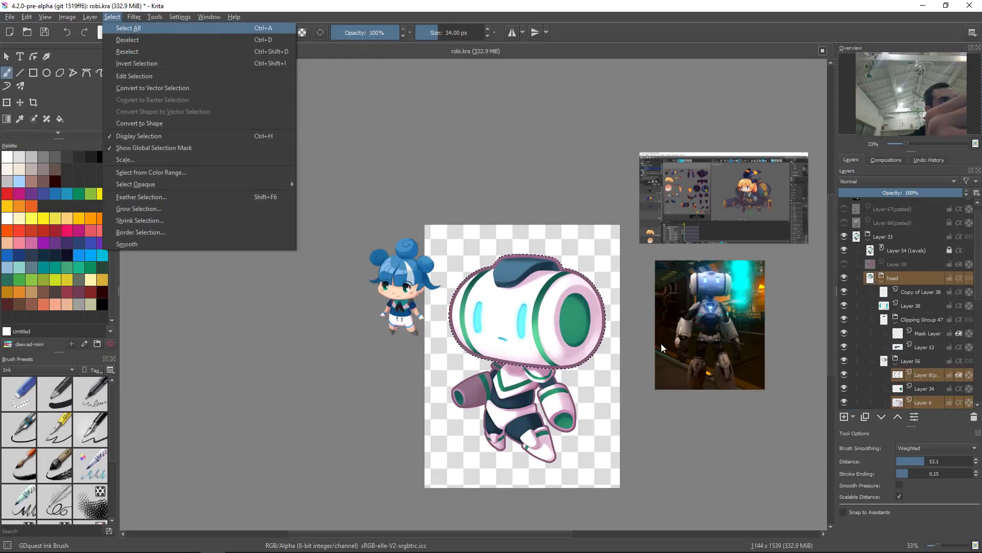
pyautogui.press('h')
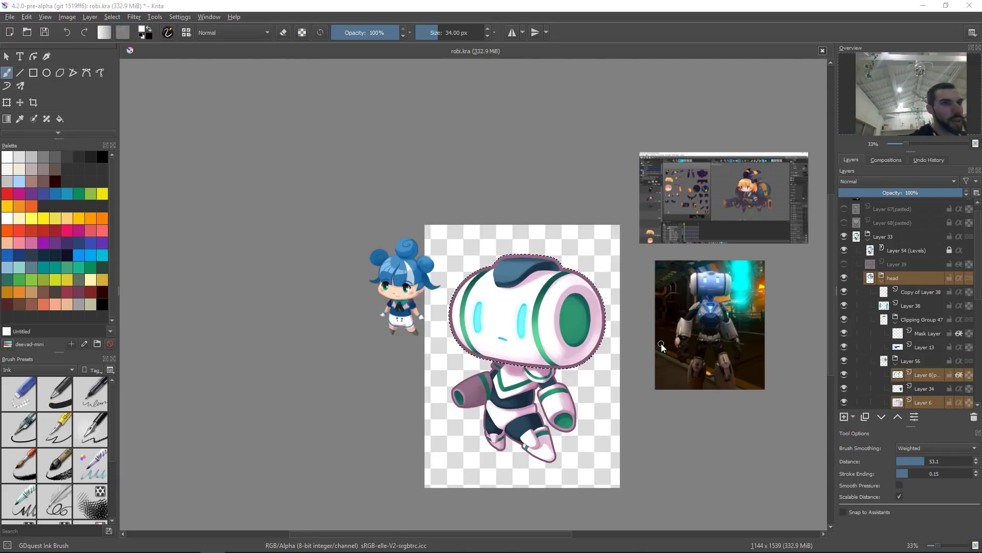
pyautogui.write('4')
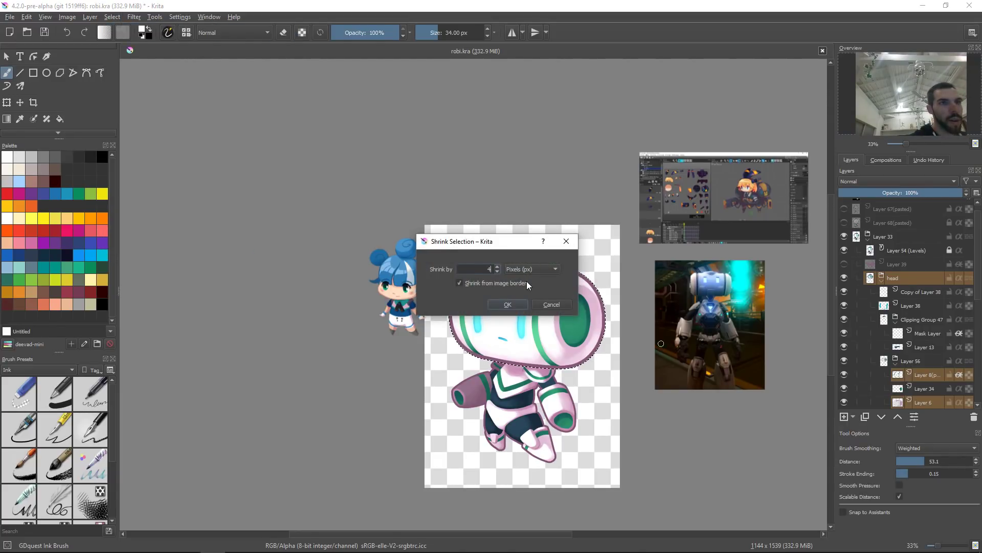
pyautogui.press('Return')
pyautogui.hotkey('ctrl', 'shift', 'i')
pyautogui.press('Delete')
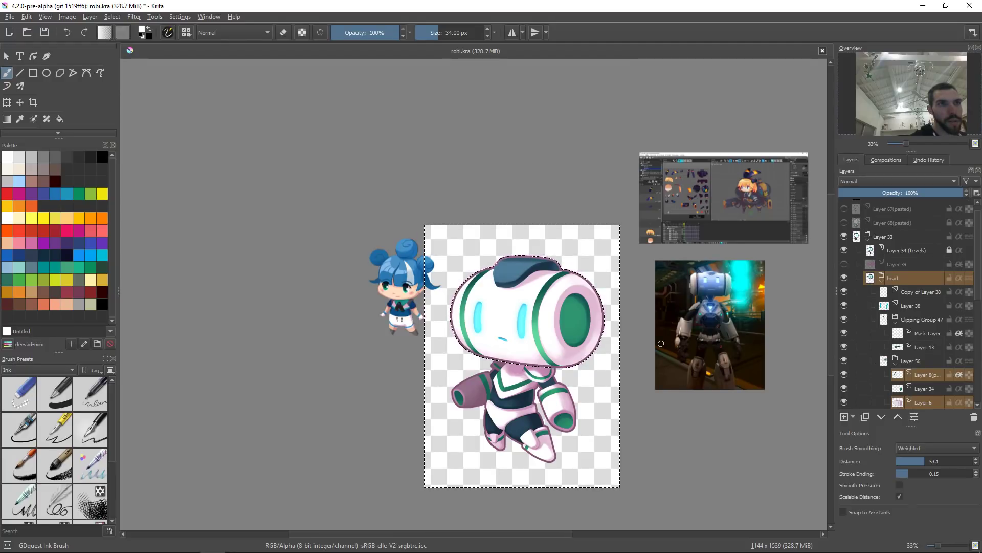
# Step: Deselect, undo the last action, and deselect again
pyautogui.hotkey('ctrl', 'shift', 'a')
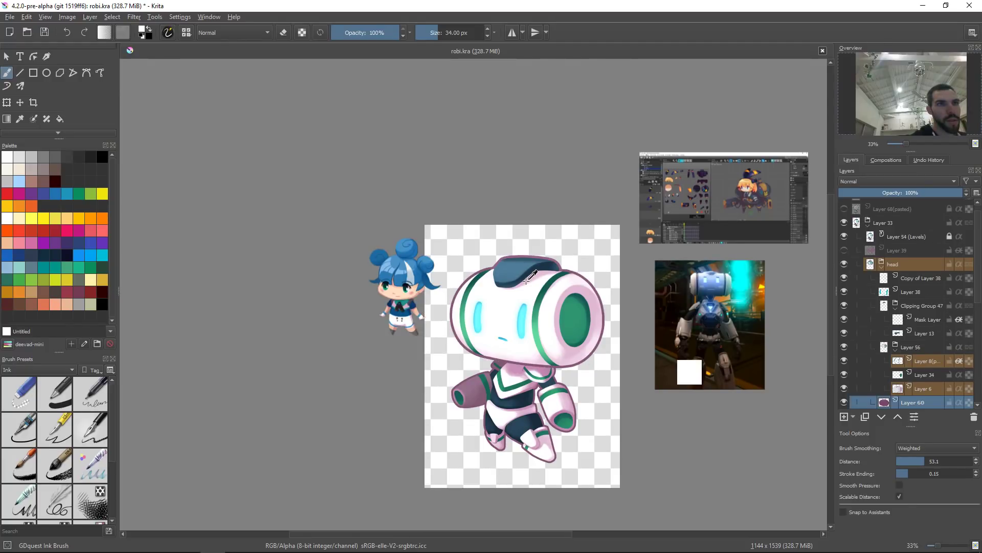
pyautogui.hotkey('ctrl', 'z')
pyautogui.hotkey('ctrl', 'shift', 'a')
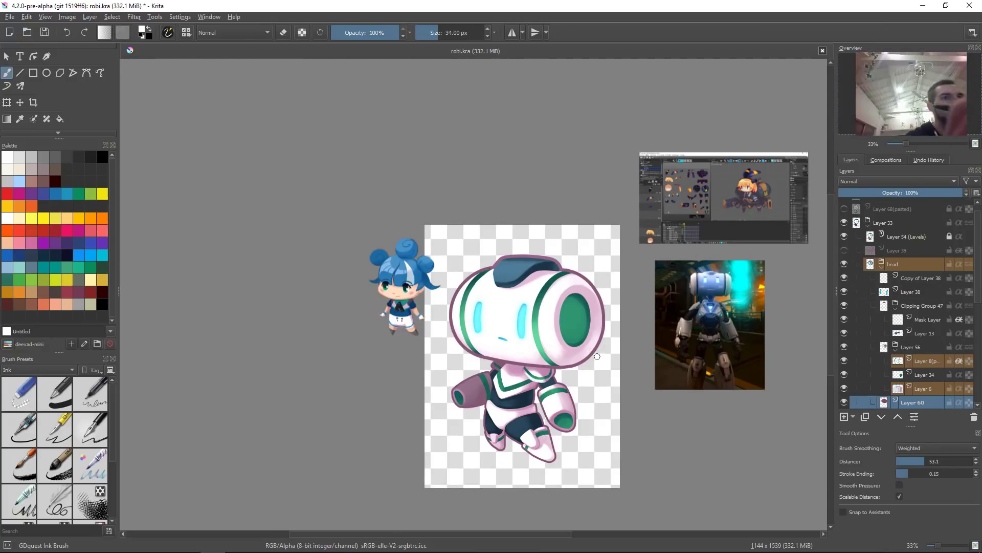
# Step: Save the document
pyautogui.press('2')
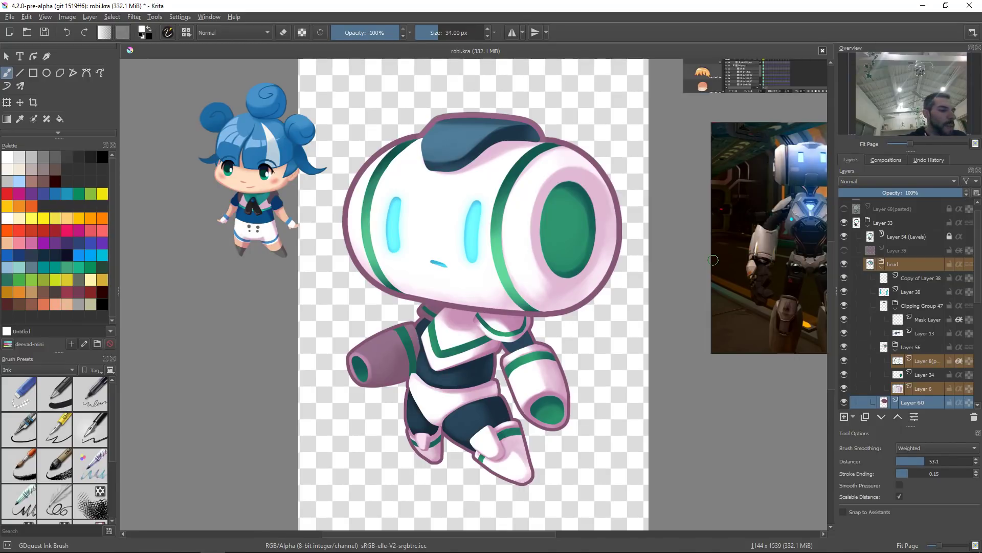
pyautogui.scroll(-2, 650, 341)
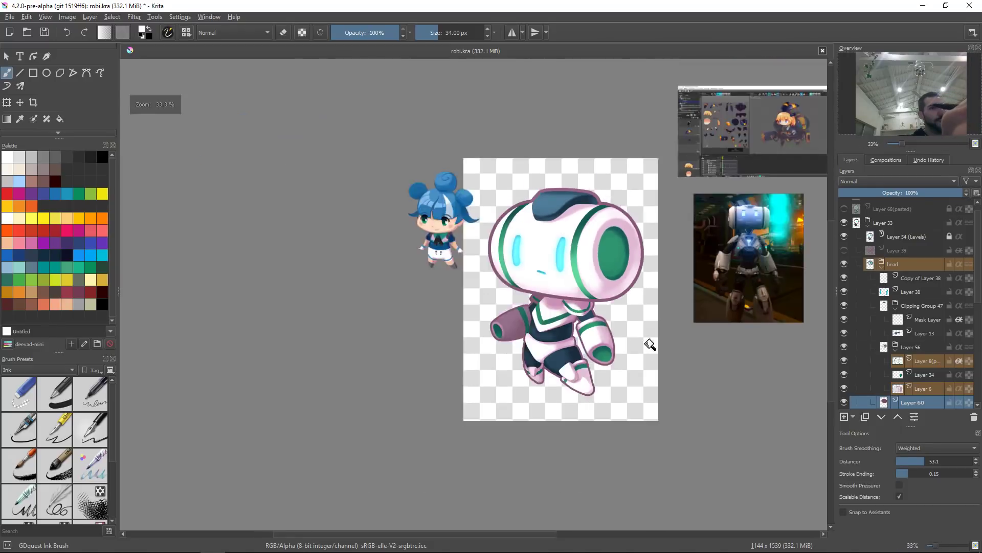
pyautogui.moveTo(651, 341); pyautogui.dragTo(643, 380)
pyautogui.moveTo(704, 345); pyautogui.dragTo(633, 363)
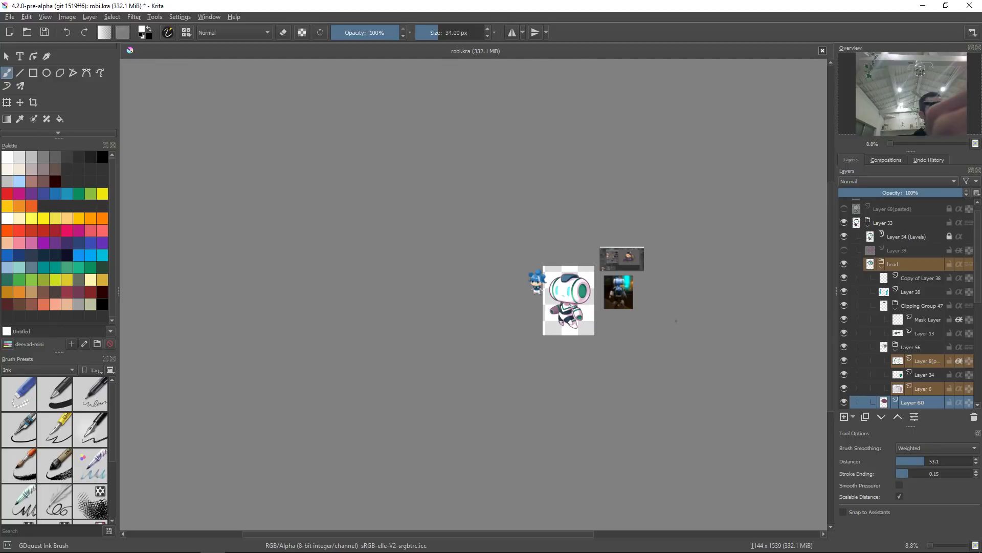
pyautogui.moveTo(673, 324); pyautogui.dragTo(645, 331)
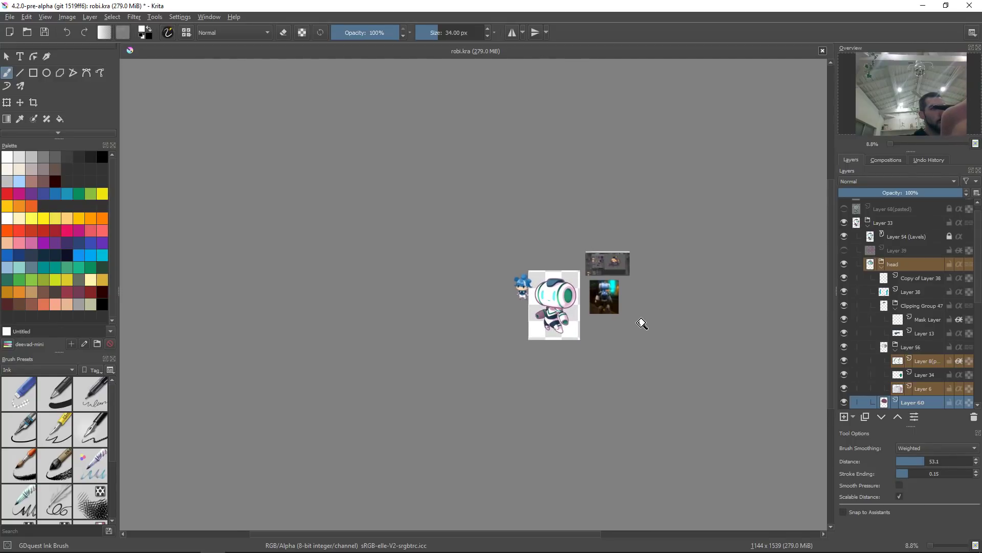
pyautogui.scroll(1, 646, 307)
pyautogui.moveTo(662, 331); pyautogui.dragTo(669, 332)
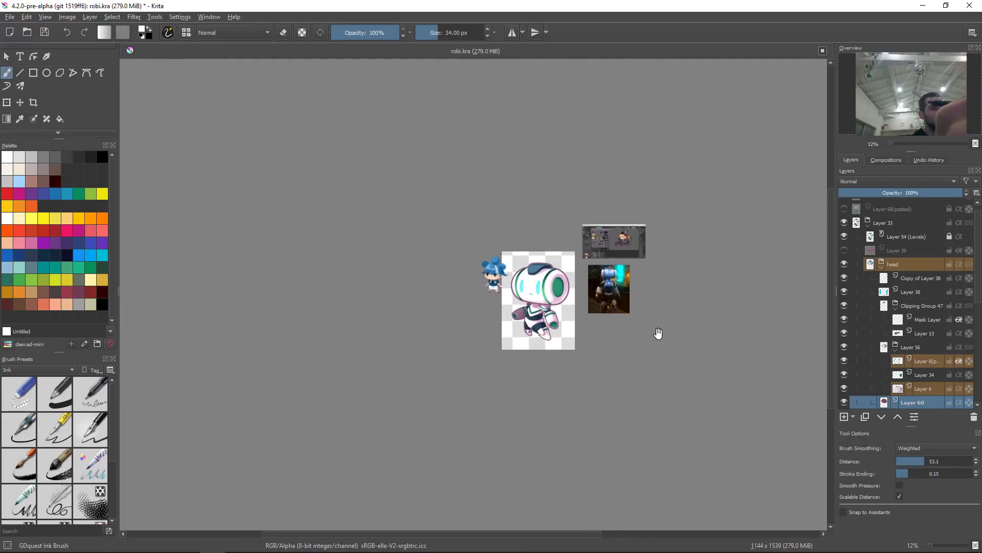
pyautogui.hotkey('ctrl', 's')
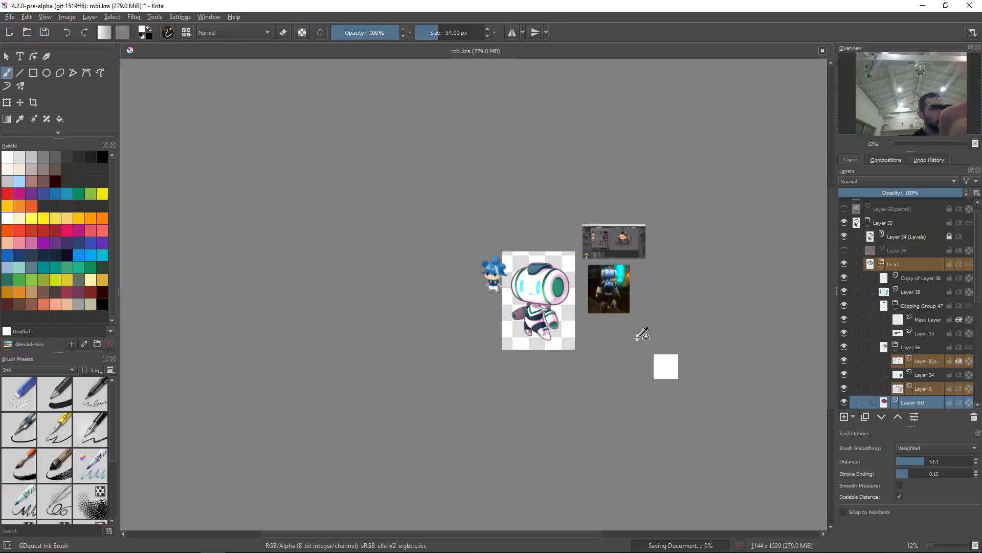
# Step: Switch to OBS and stop the livestream
pyautogui.scroll(3, 592, 300)
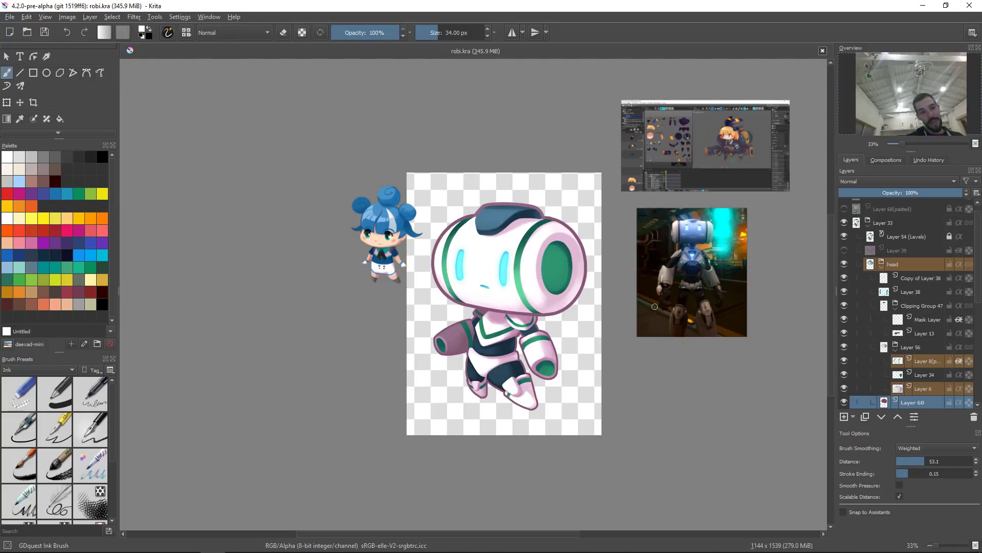
pyautogui.hotkey('alt', 'Tab')
pyautogui.hotkey('alt', 'Tab')
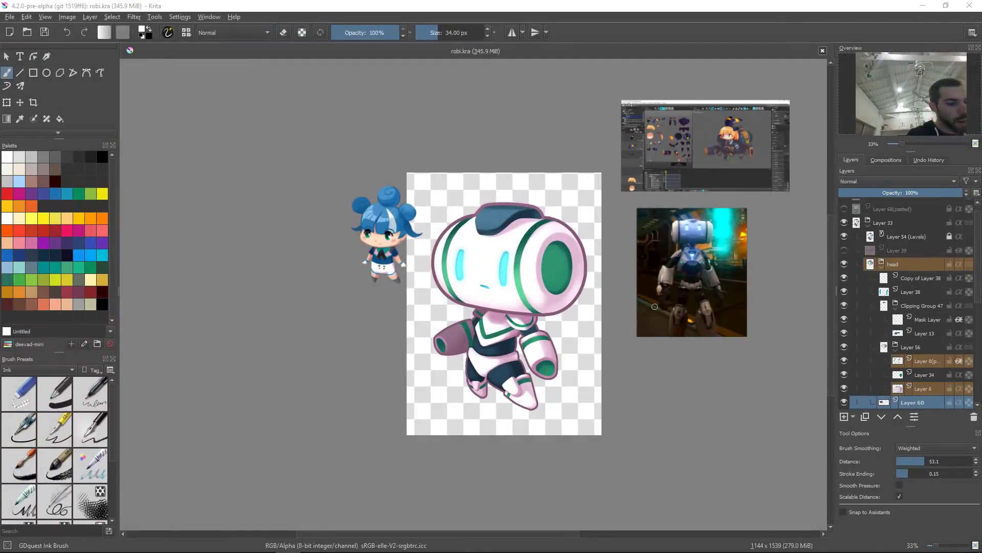
pyautogui.hotkey('alt', 'Tab')
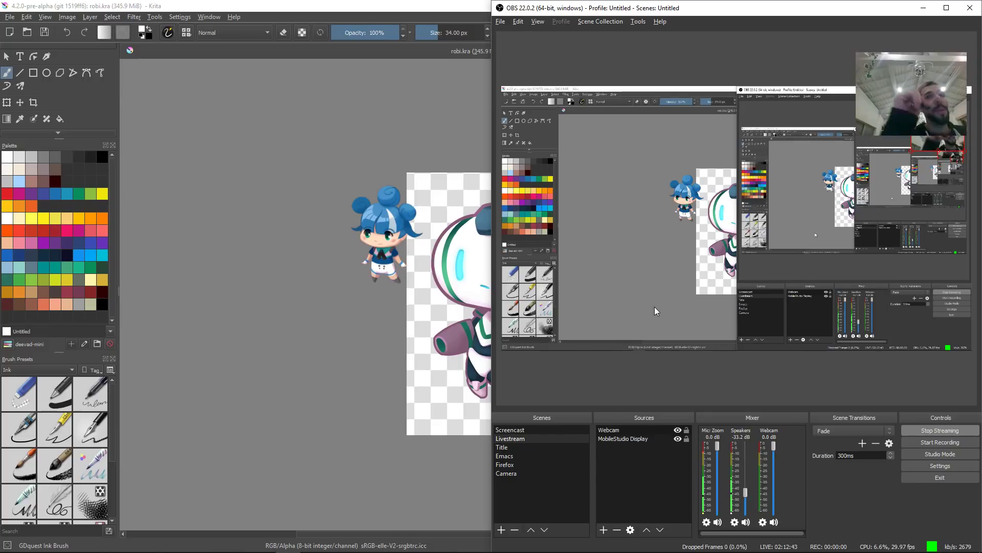
pyautogui.click(944, 431)
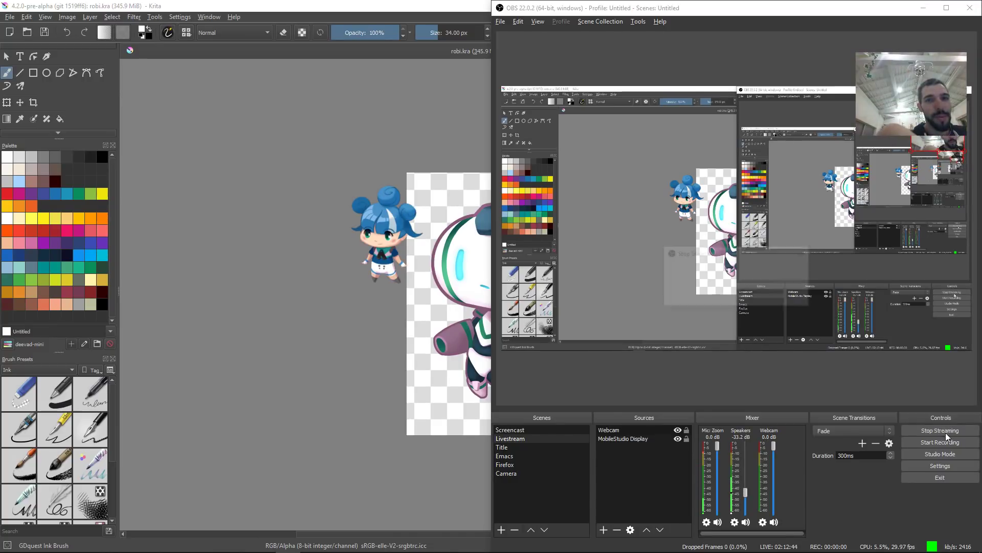